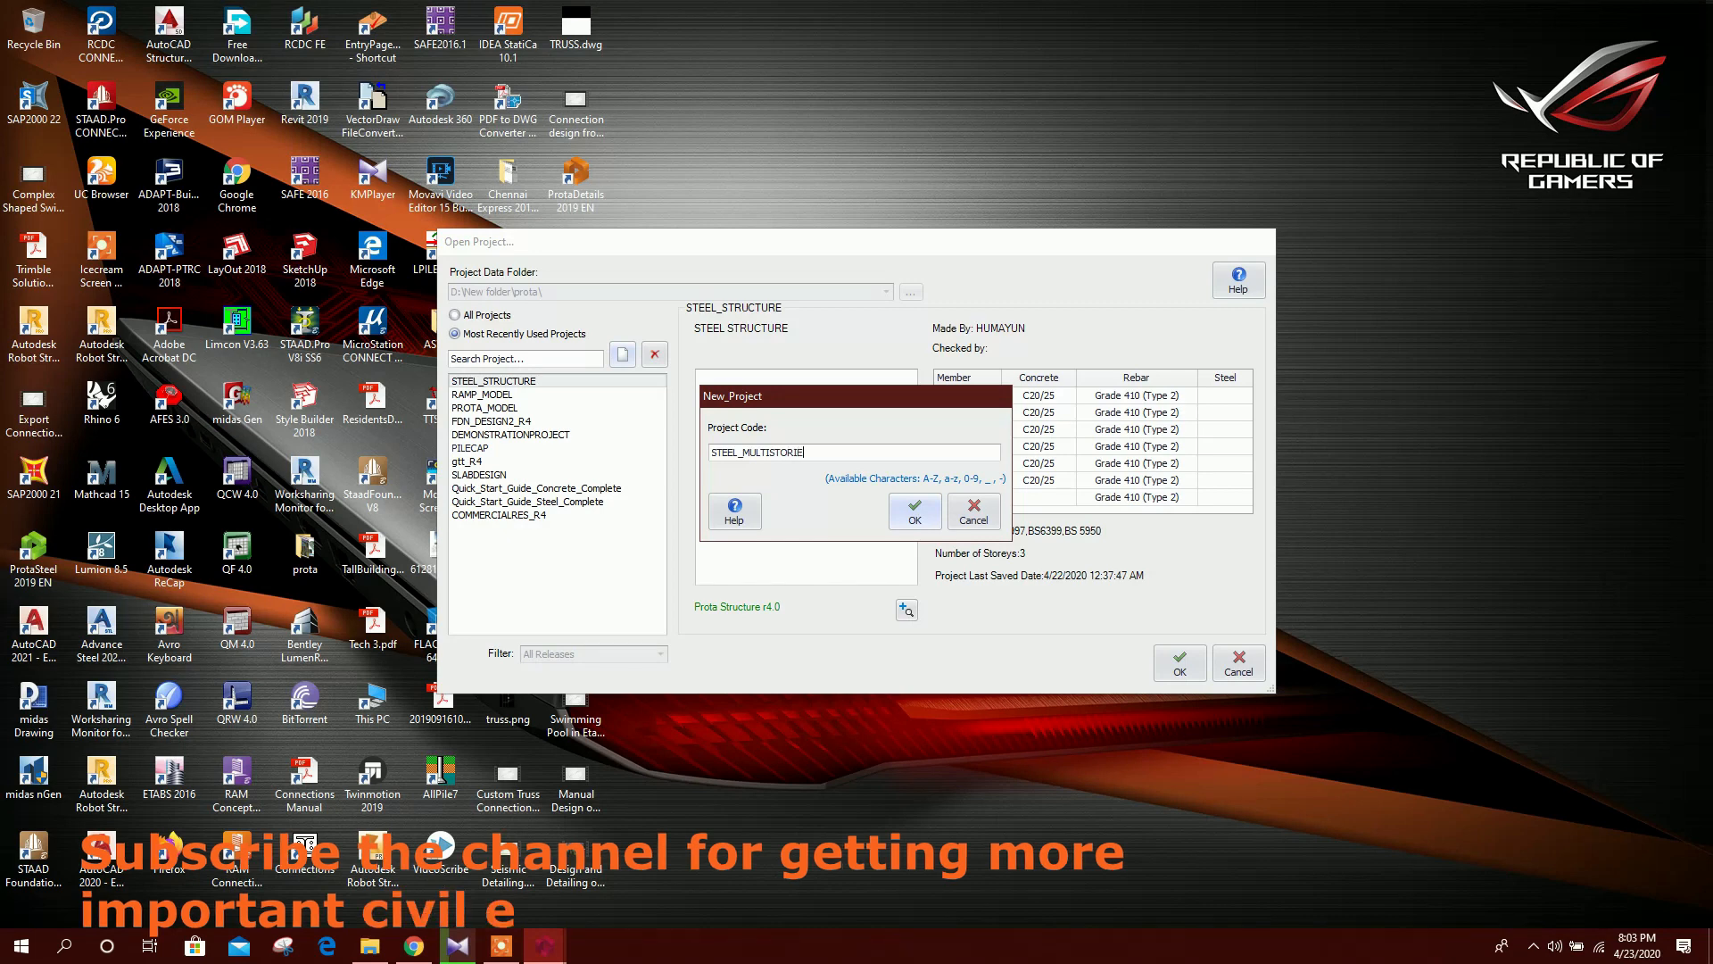
Create the project STEEL_MULTISTORIED and import the UK (Eurocode) settings template into it
left_click(915, 511)
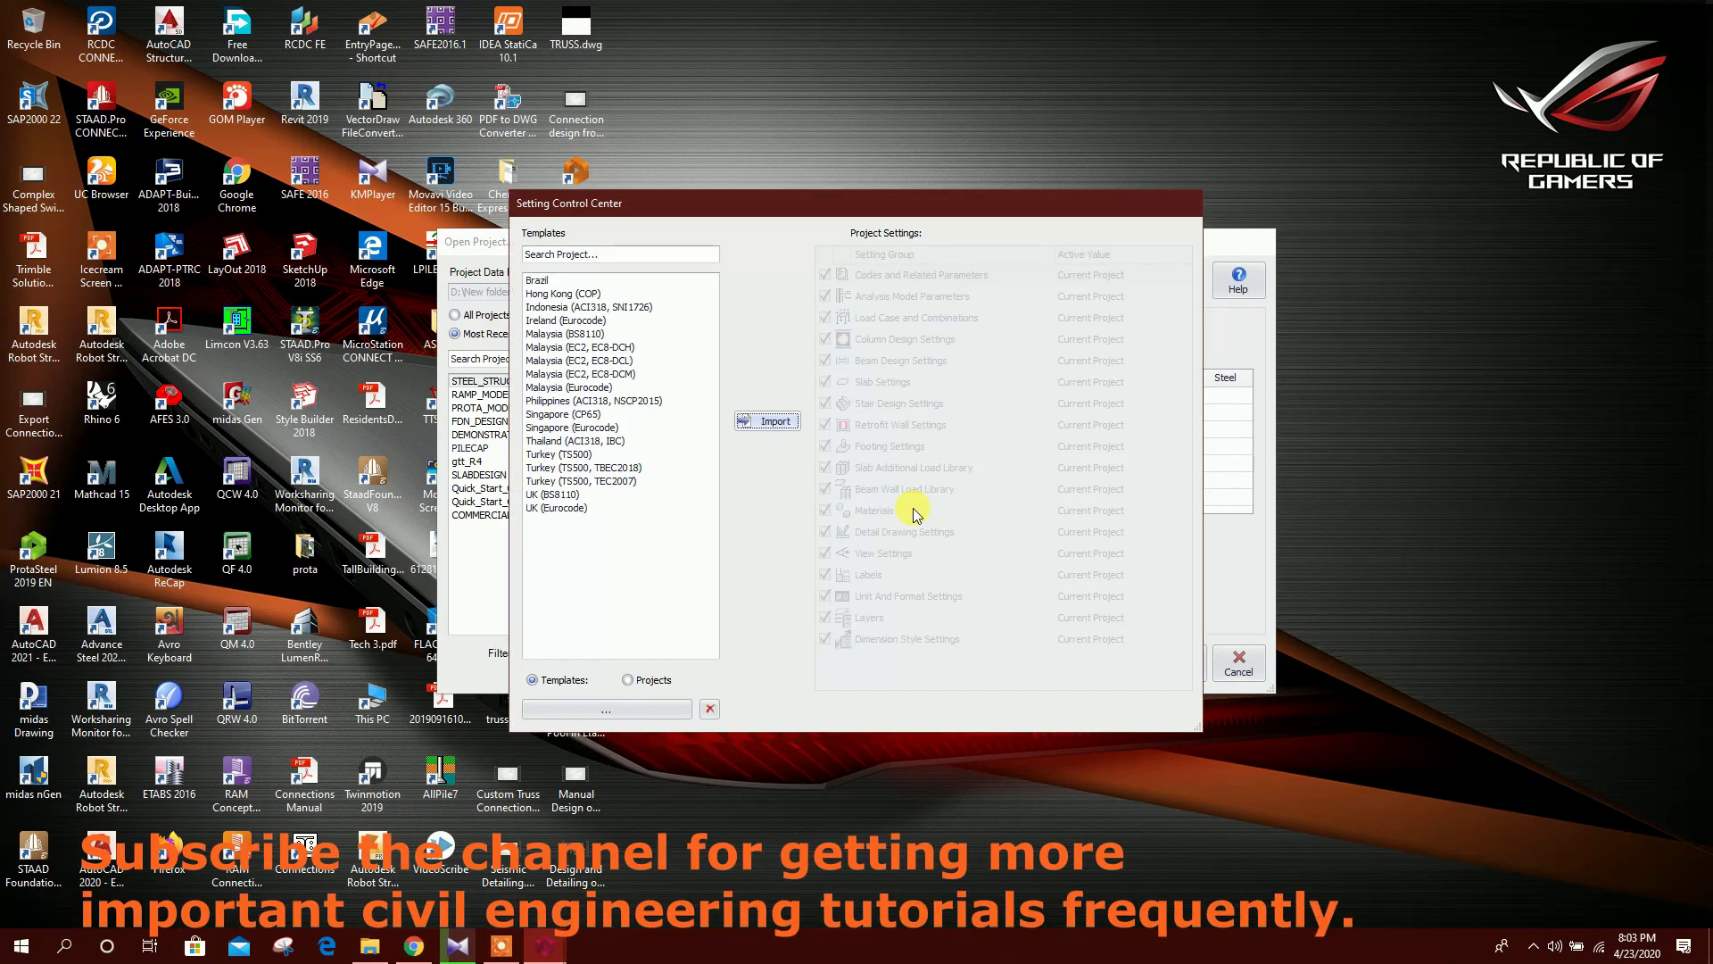
left_click(616, 507)
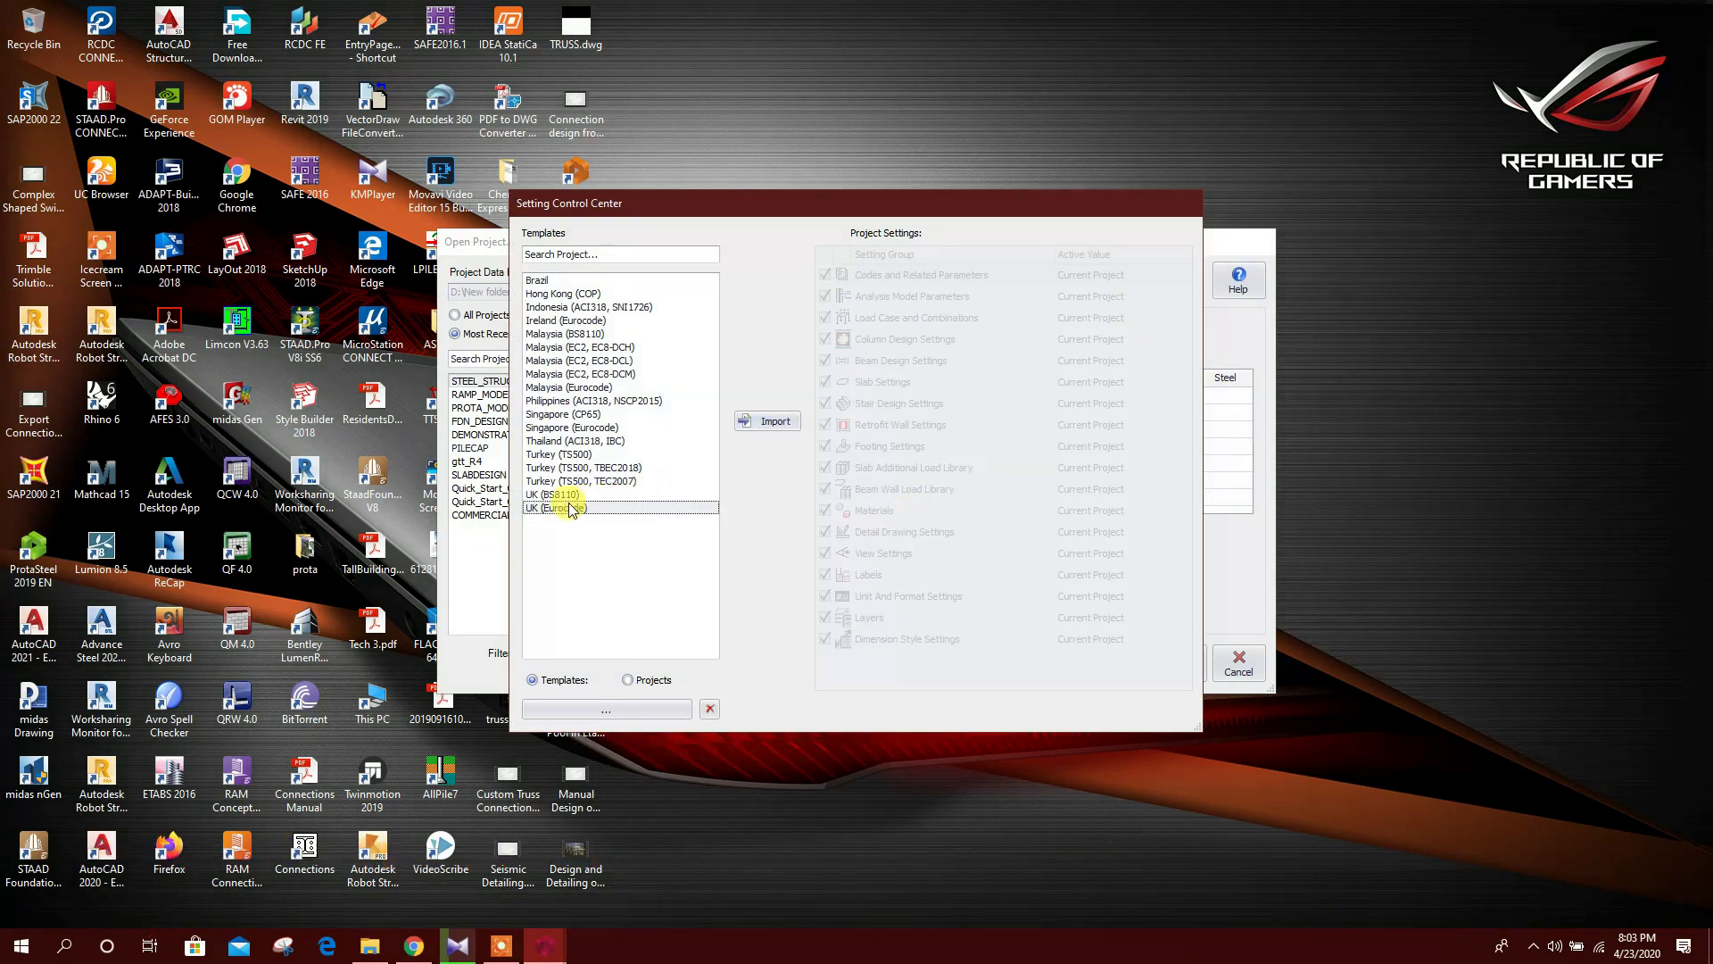
left_click(768, 421)
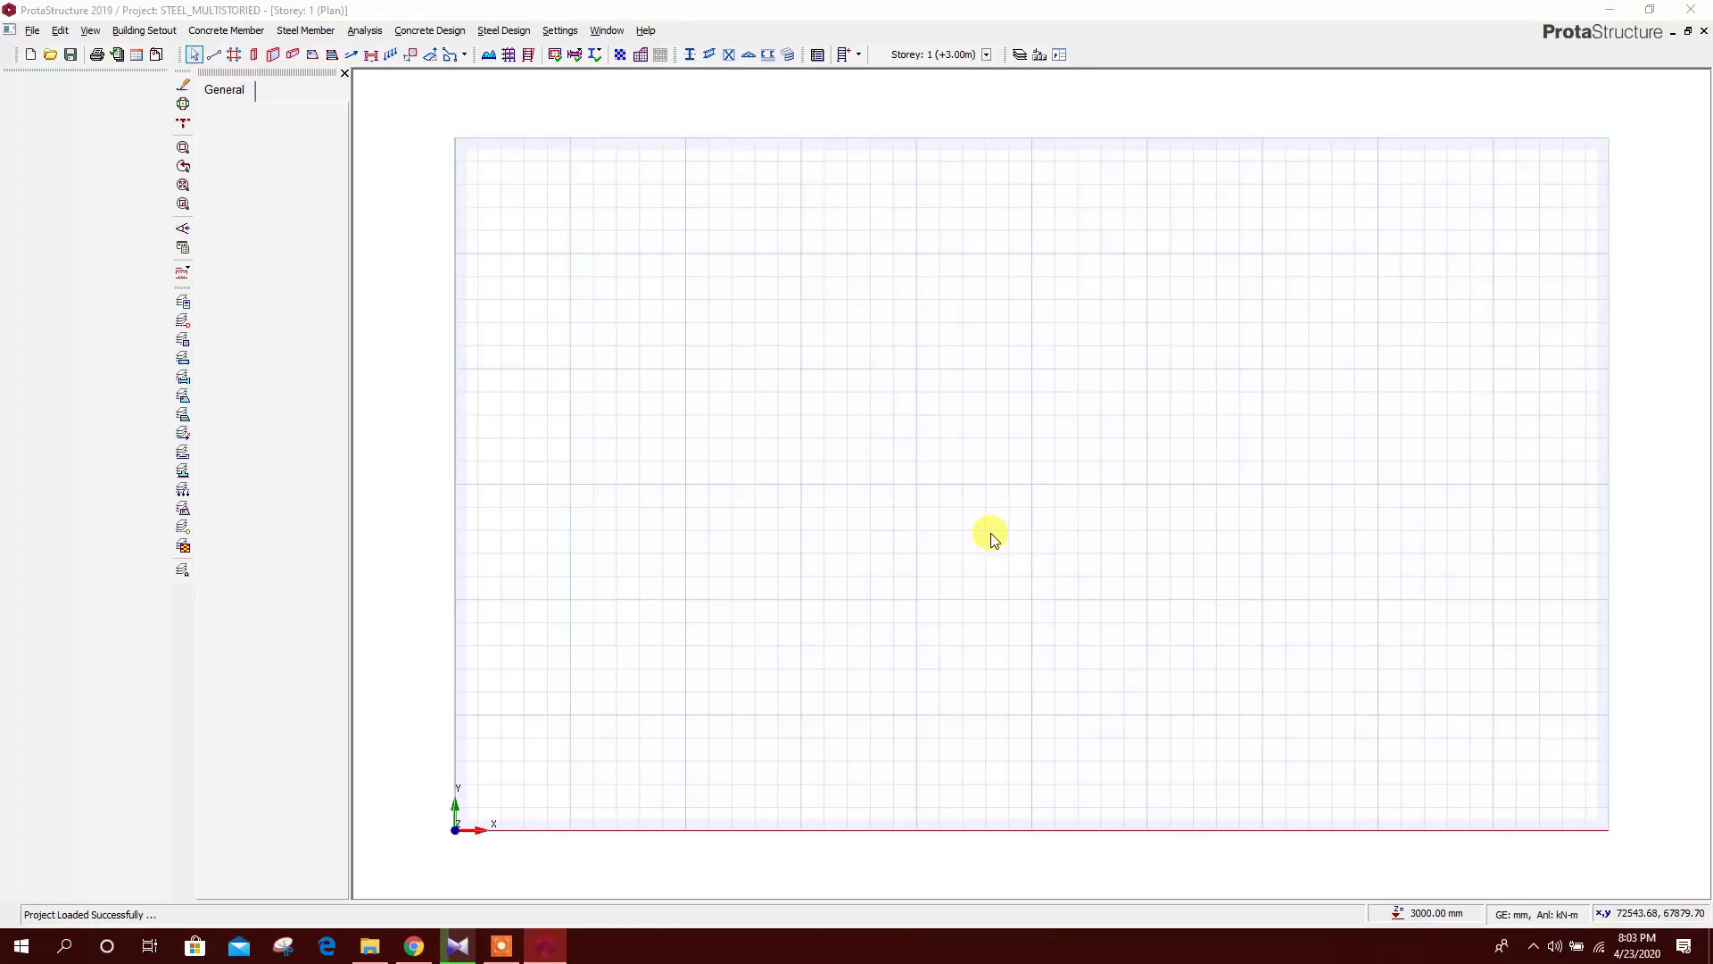
Start an orthogonal axis grid at reference point 5000, 5000 and set the Dir-1 axis spacings to 3000,6000*3,3000
middle_click_drag(534, 437, 526, 443)
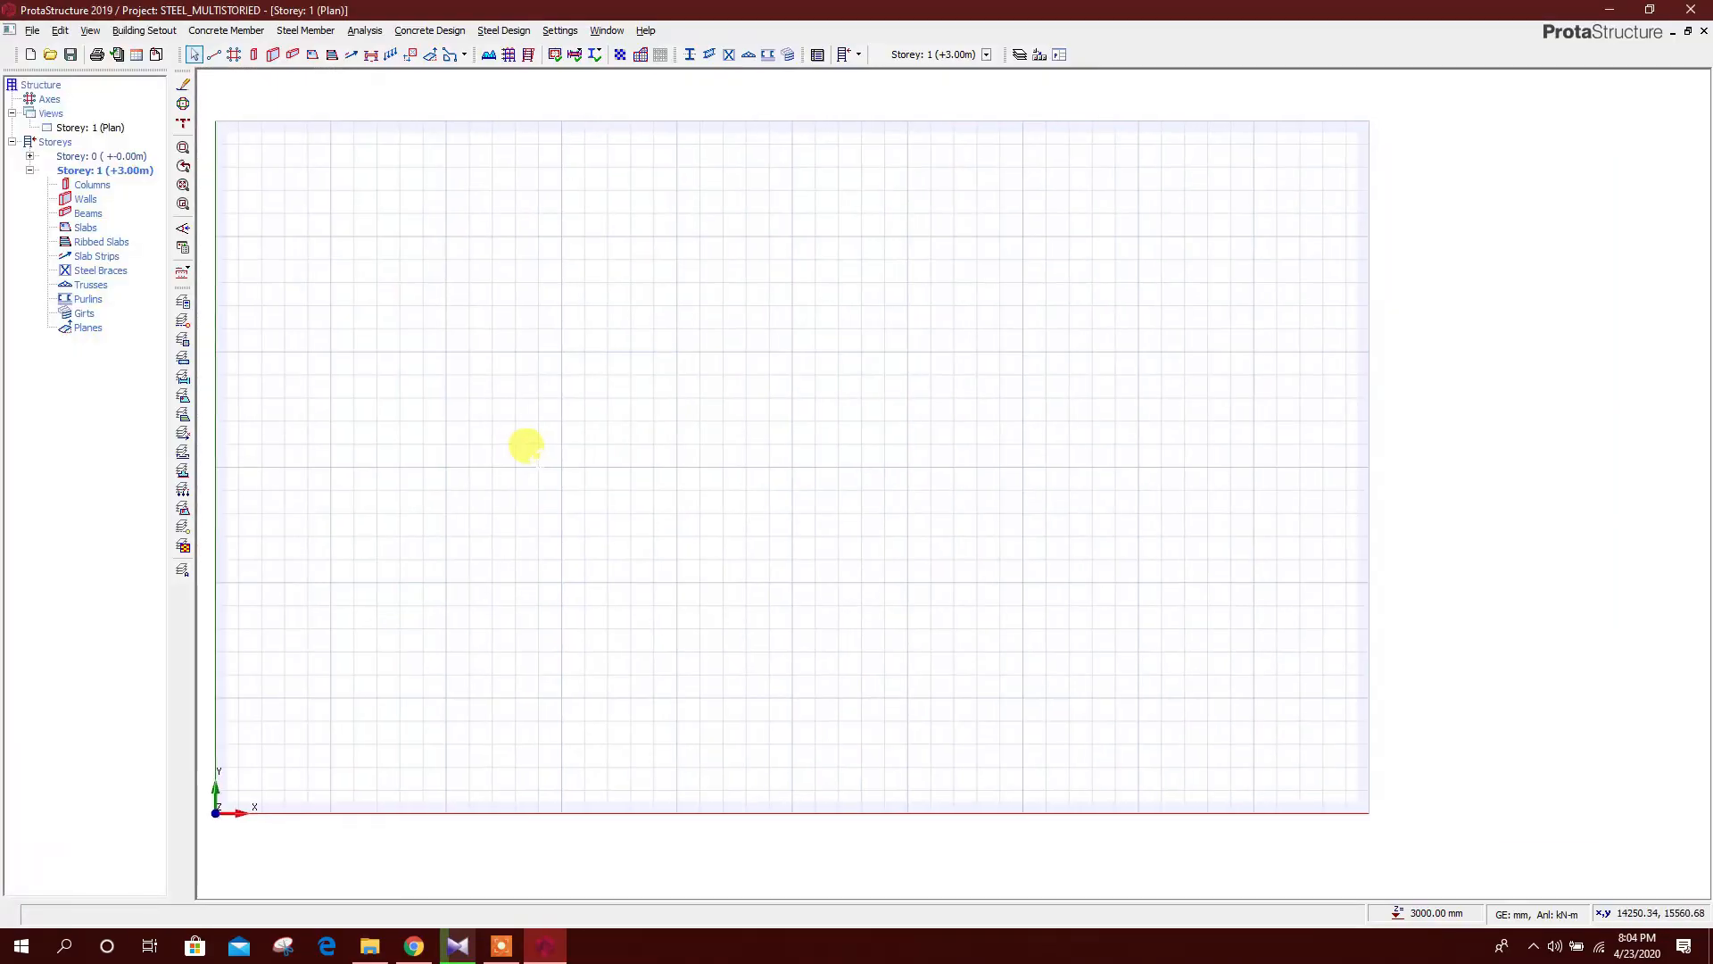
middle_click_drag(417, 462, 433, 476)
left_click(234, 56)
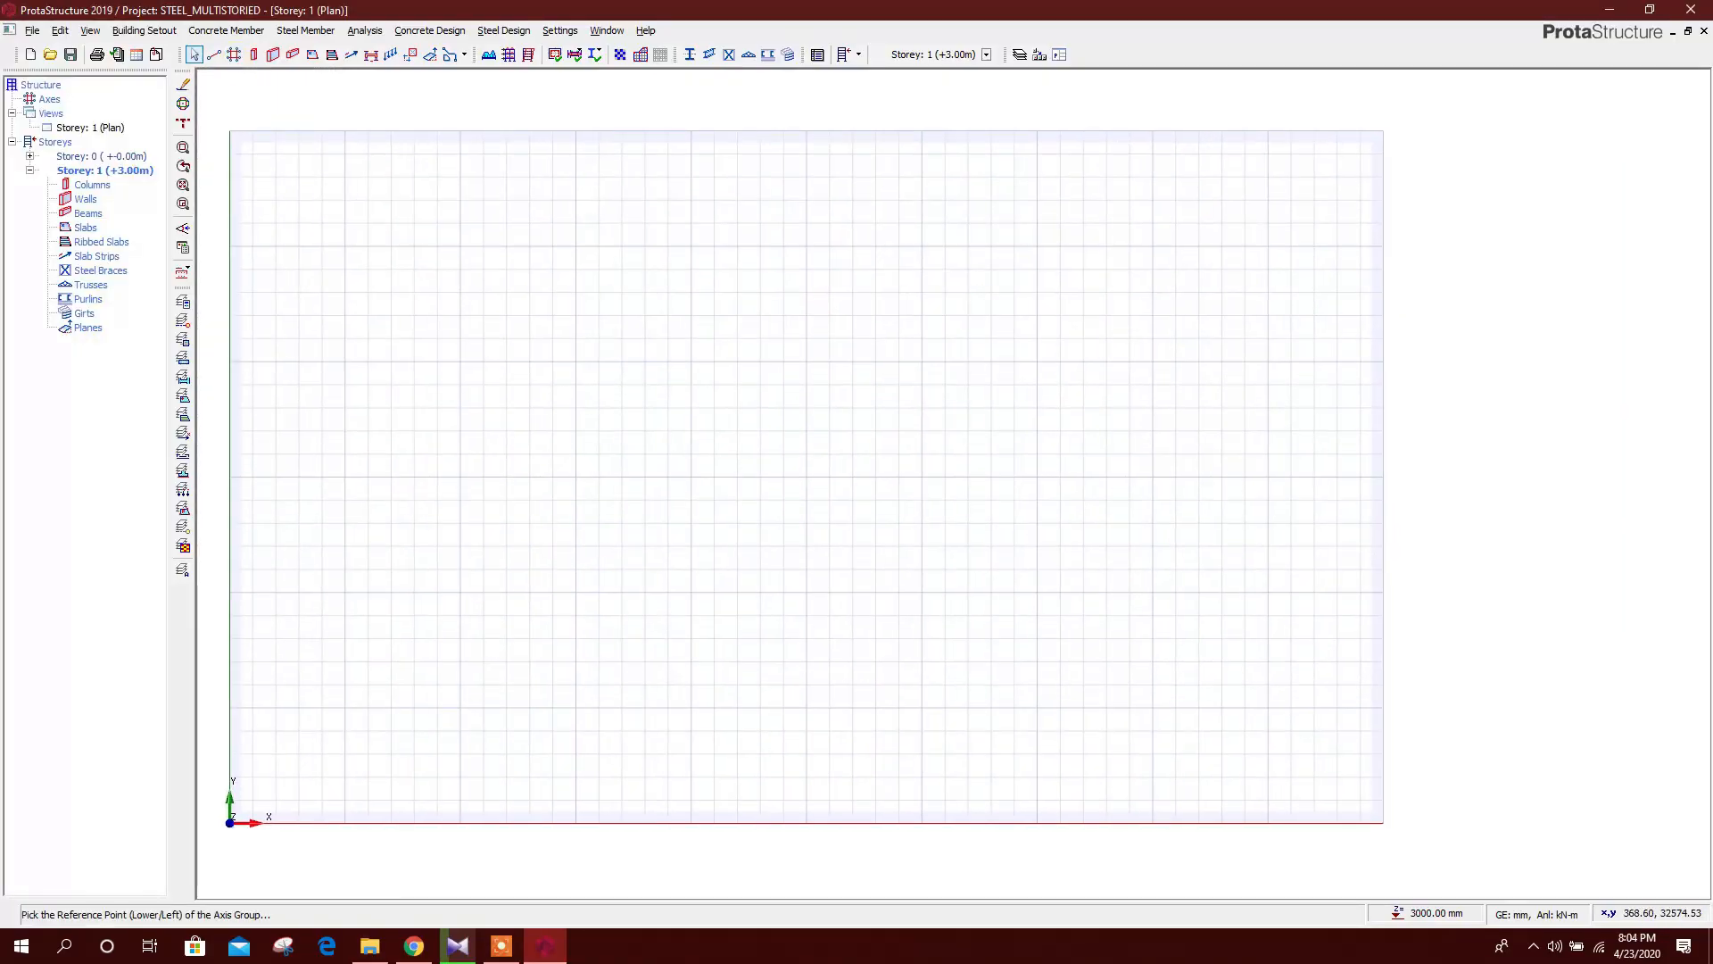
left_click(345, 707)
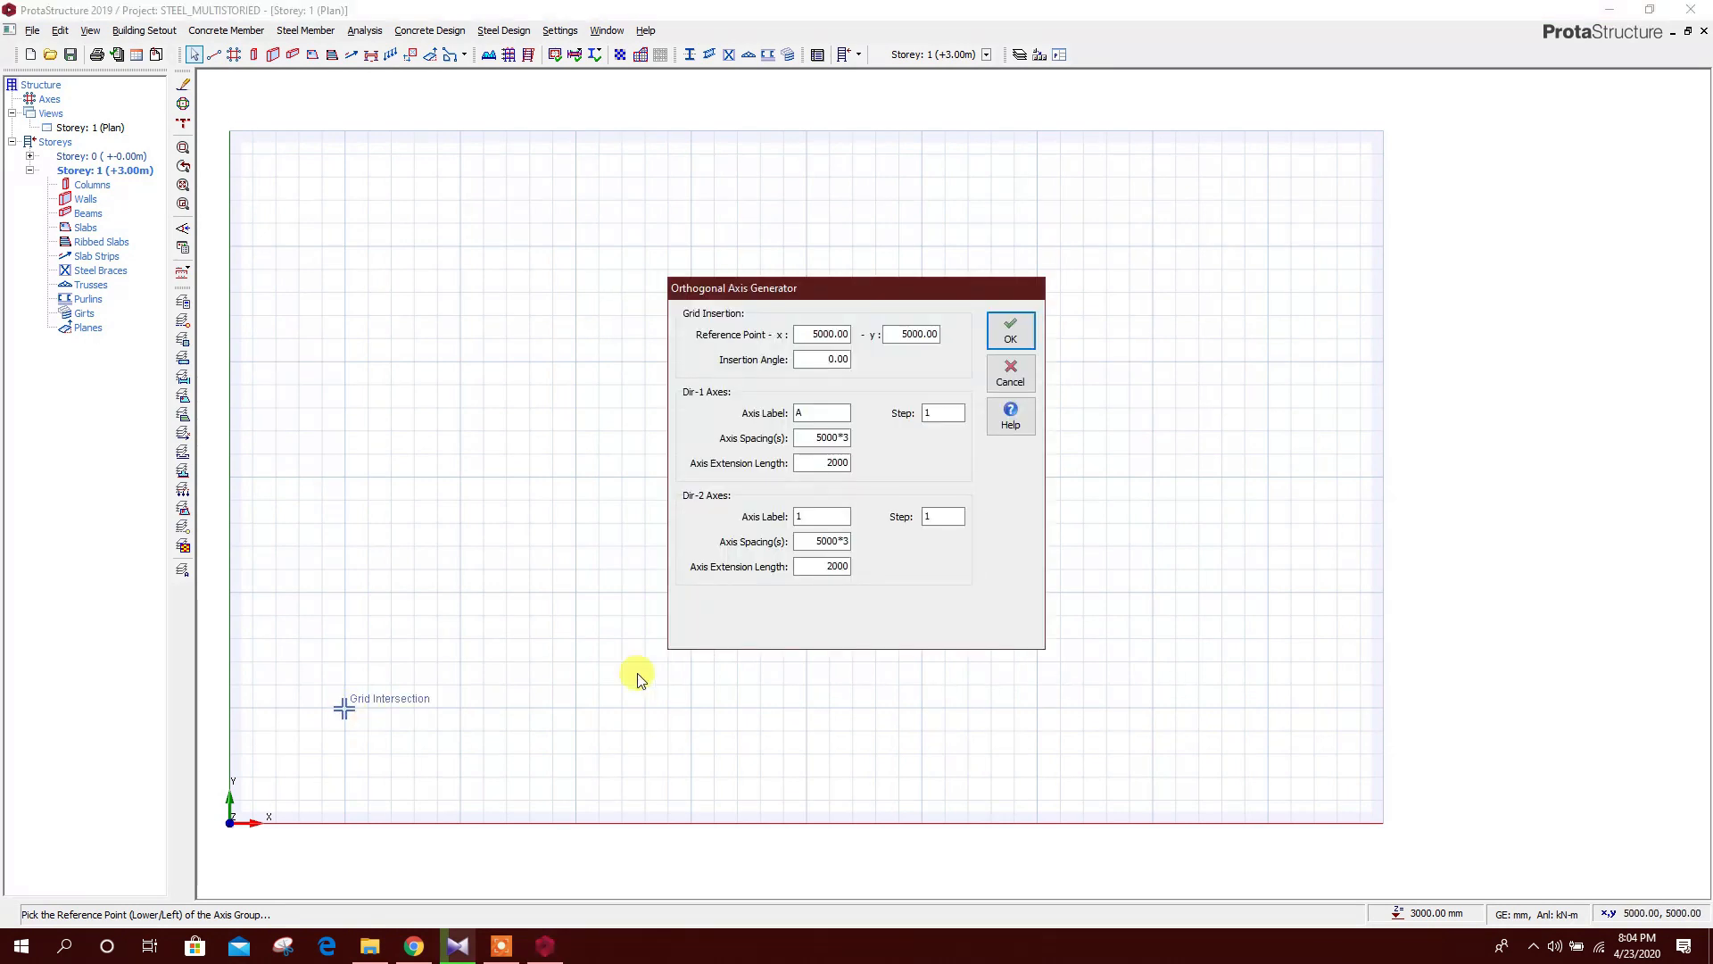
left_click(815, 437)
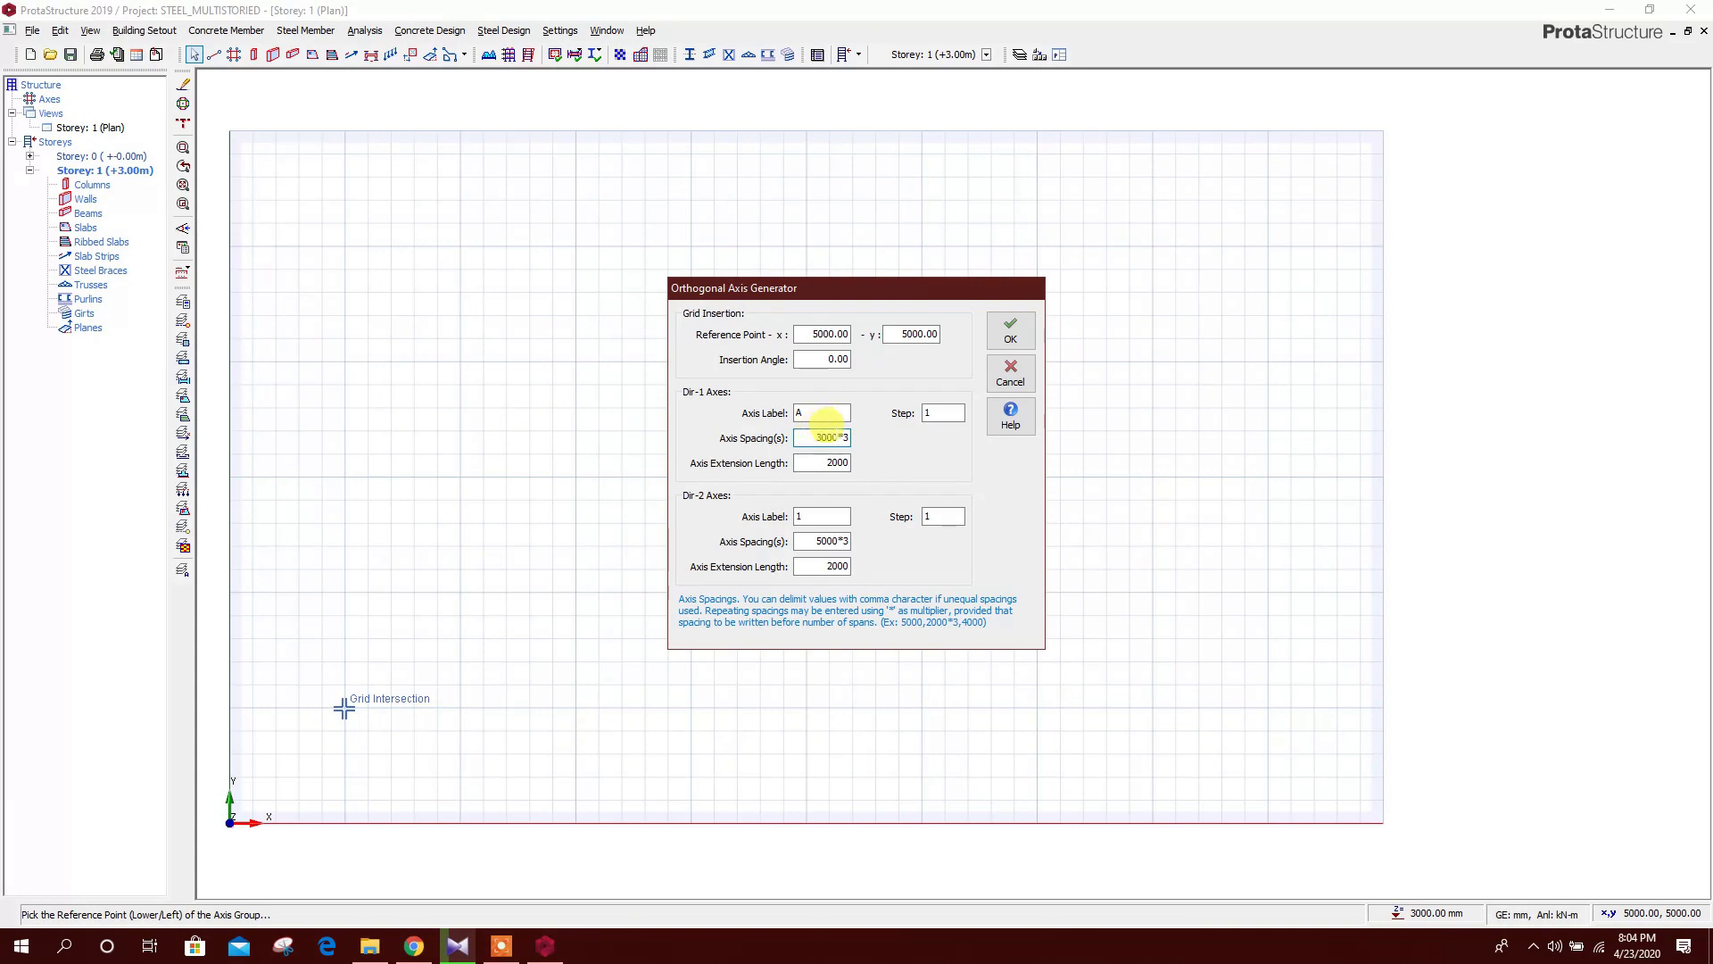
type(",6")
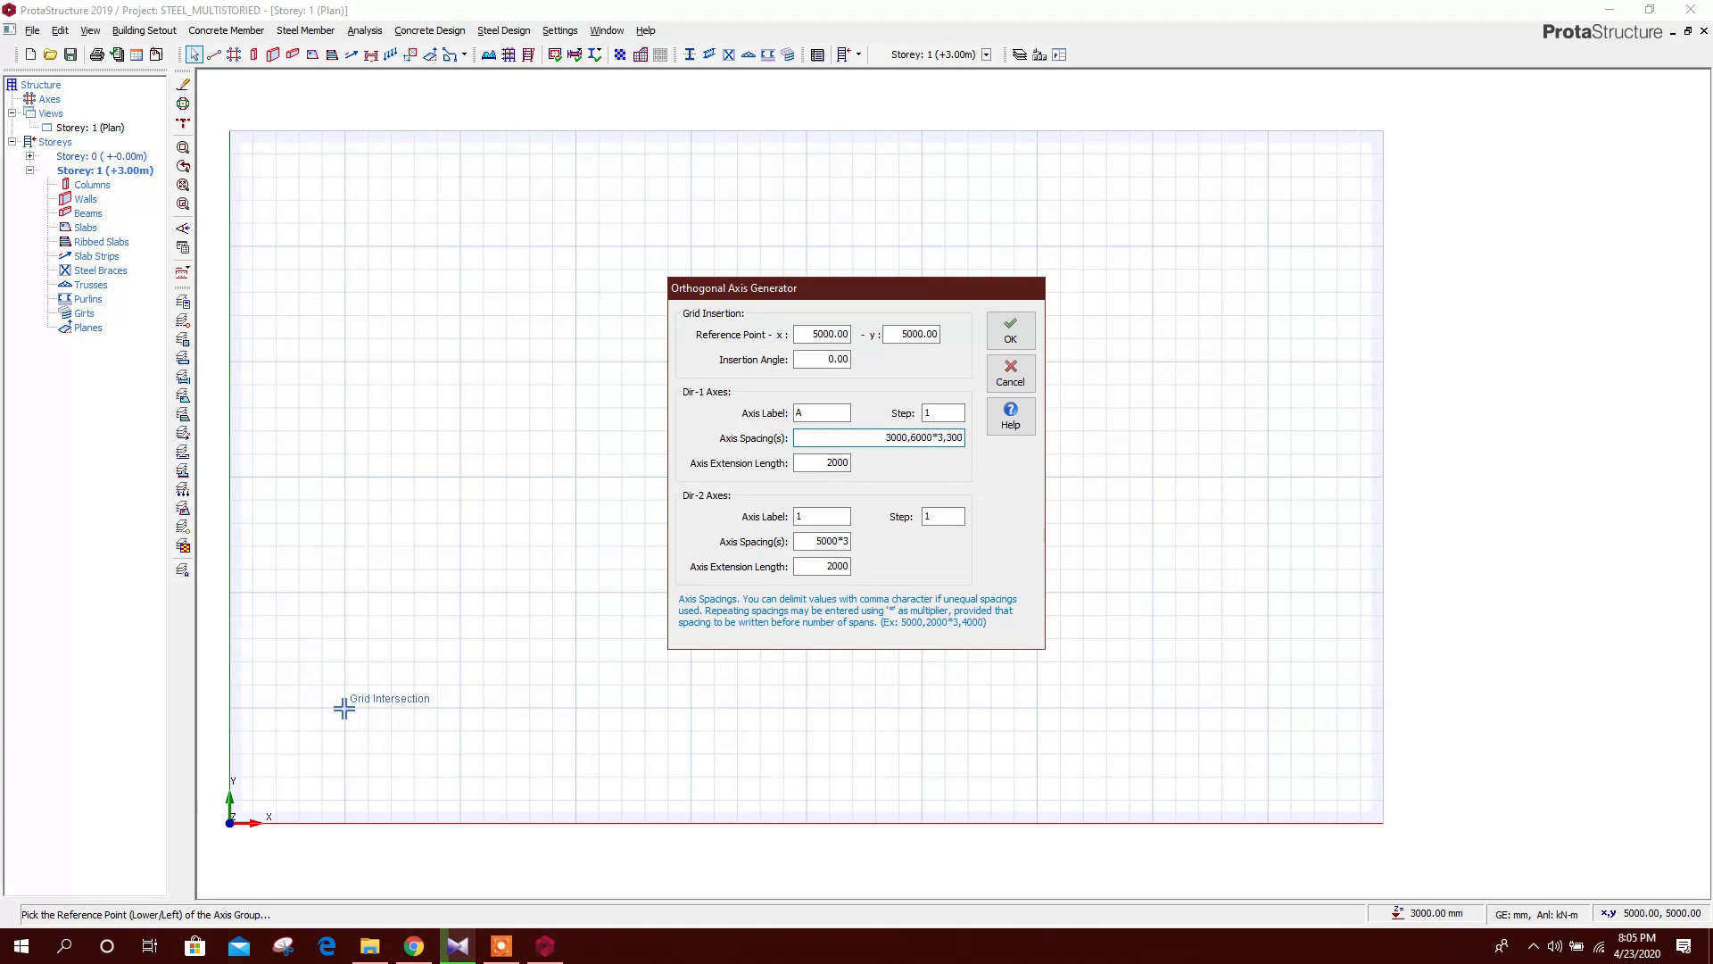
Copy the Dir-1 spacings 3000,6000*3,3000 to the Dir-2 axis spacings and generate the axis grid
left_click(821, 539)
left_click(819, 540)
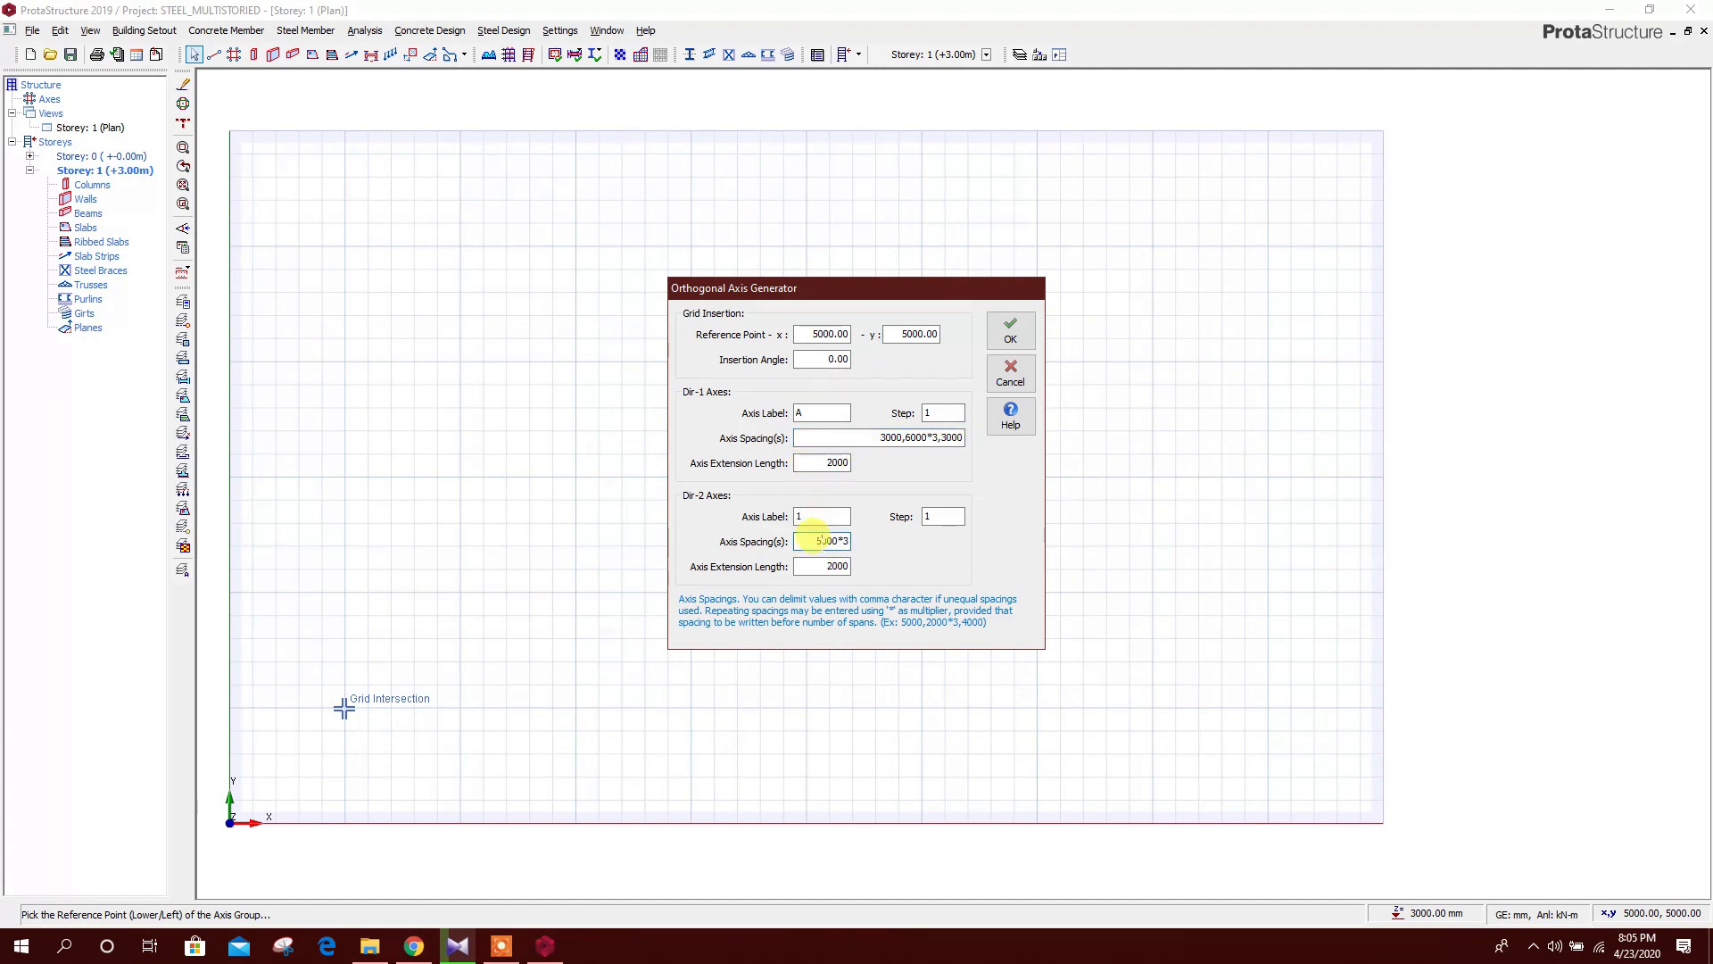
left_click_drag(936, 437, 870, 438)
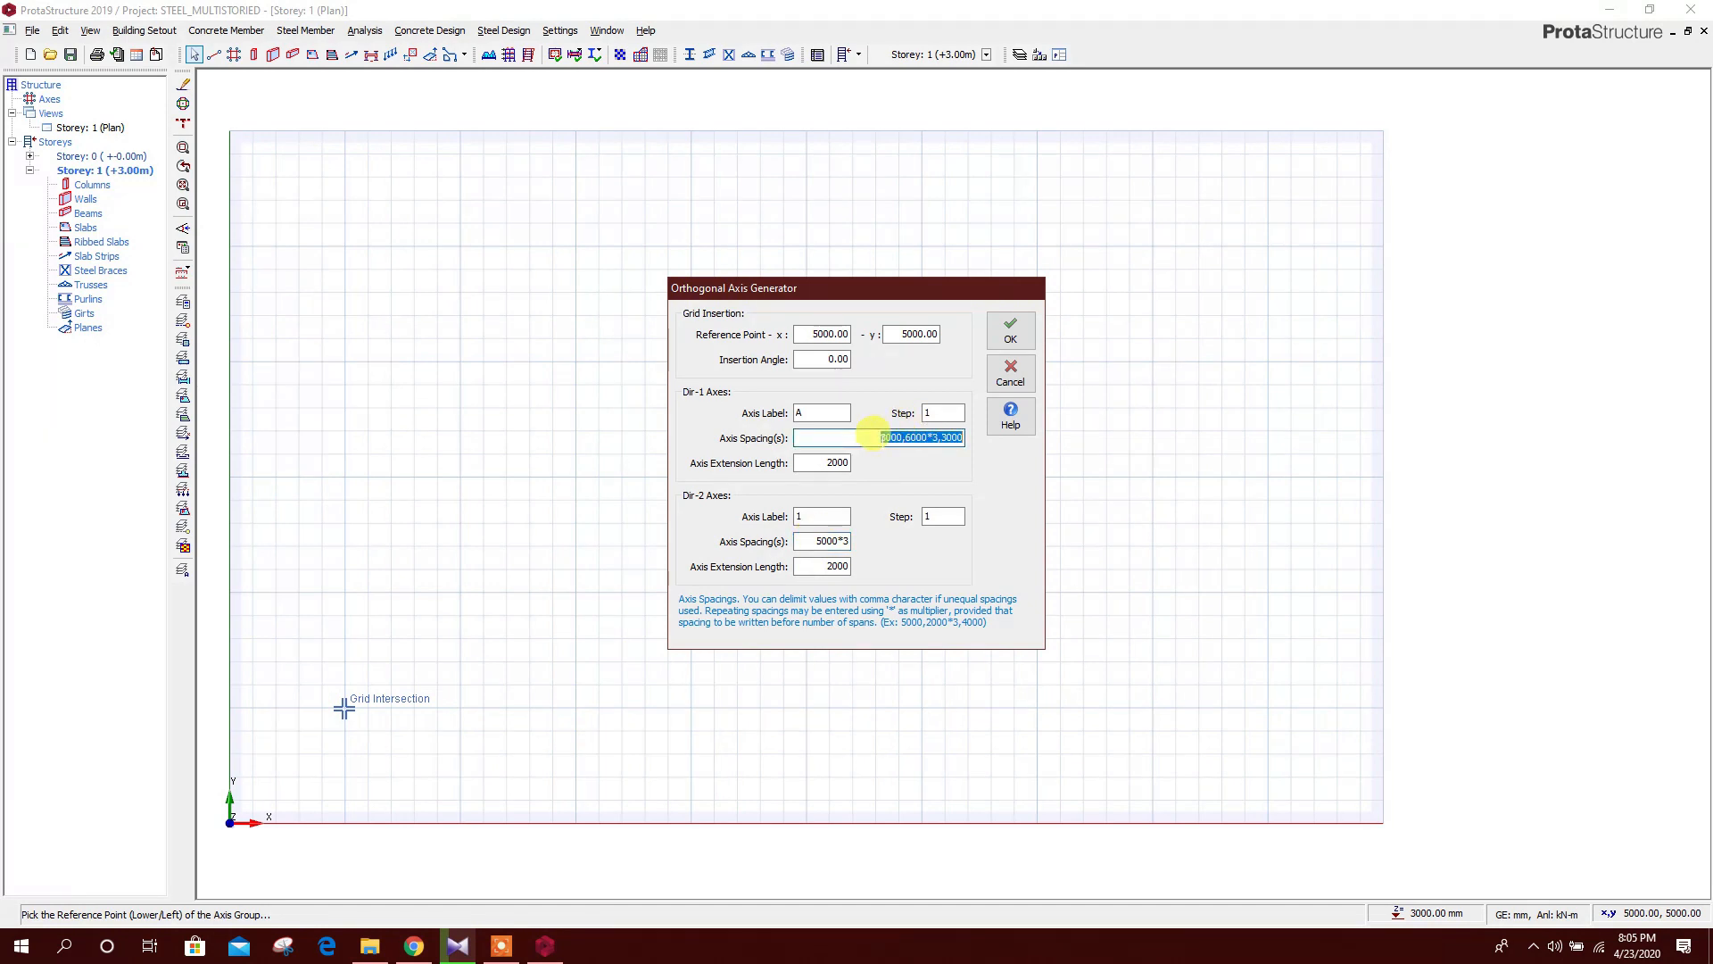
right_click(935, 434)
left_click(976, 486)
left_click(803, 538)
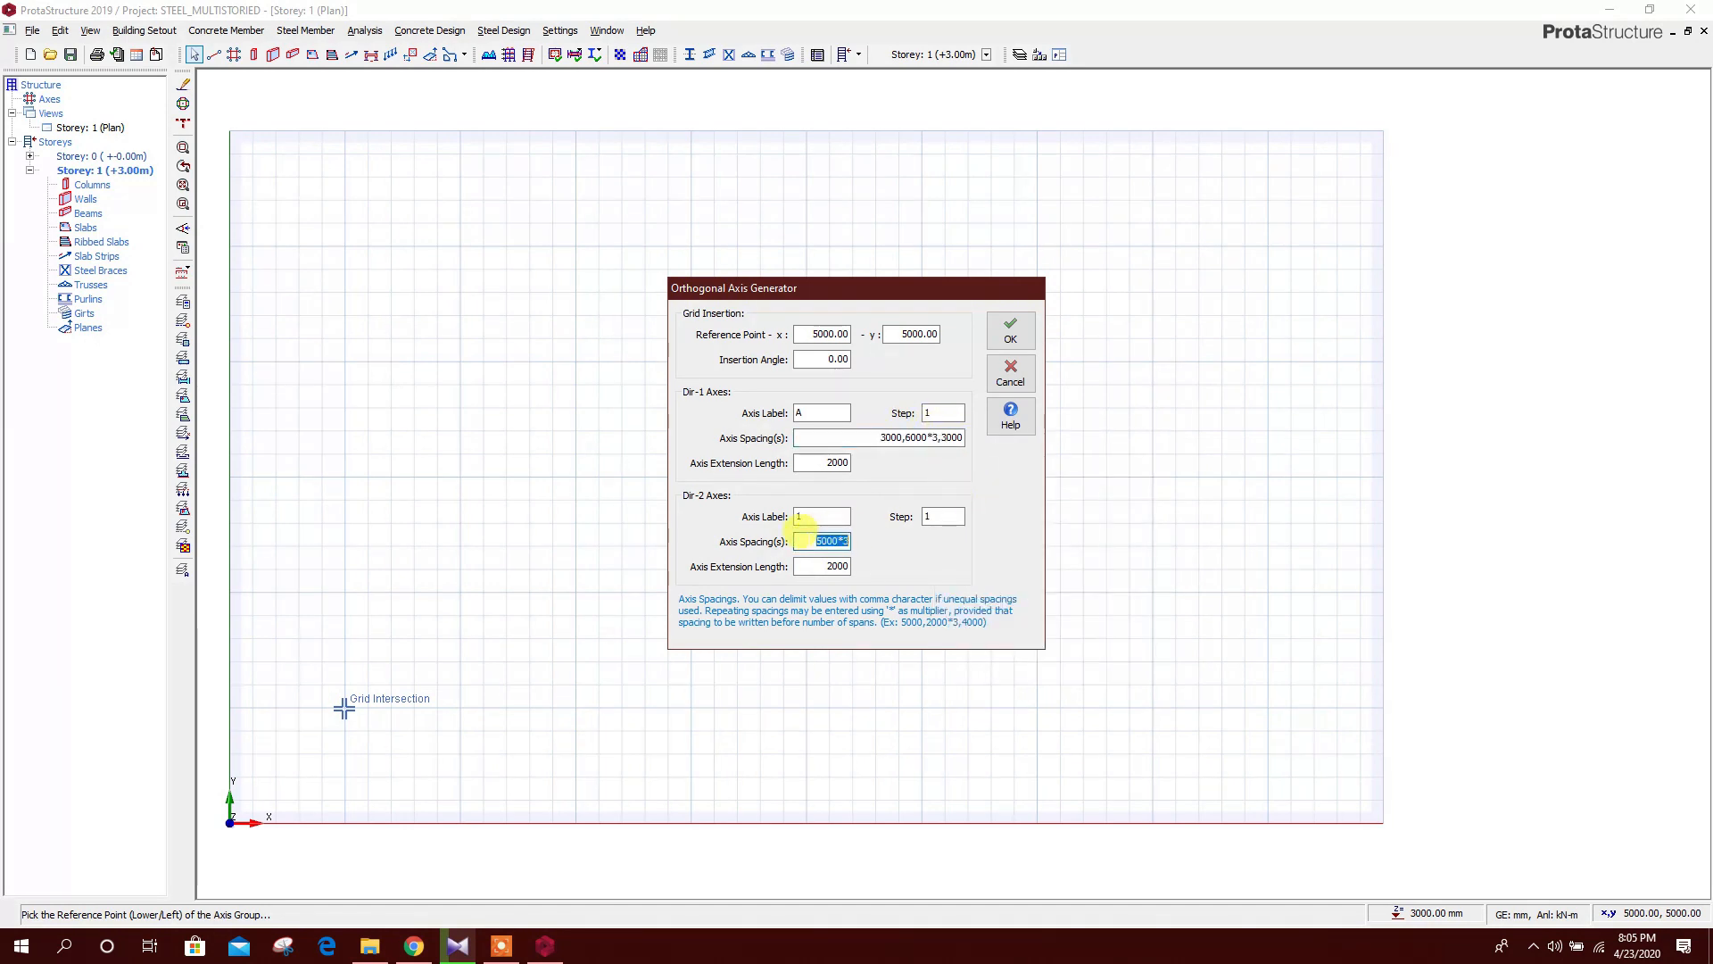
right_click(832, 540)
left_click(879, 619)
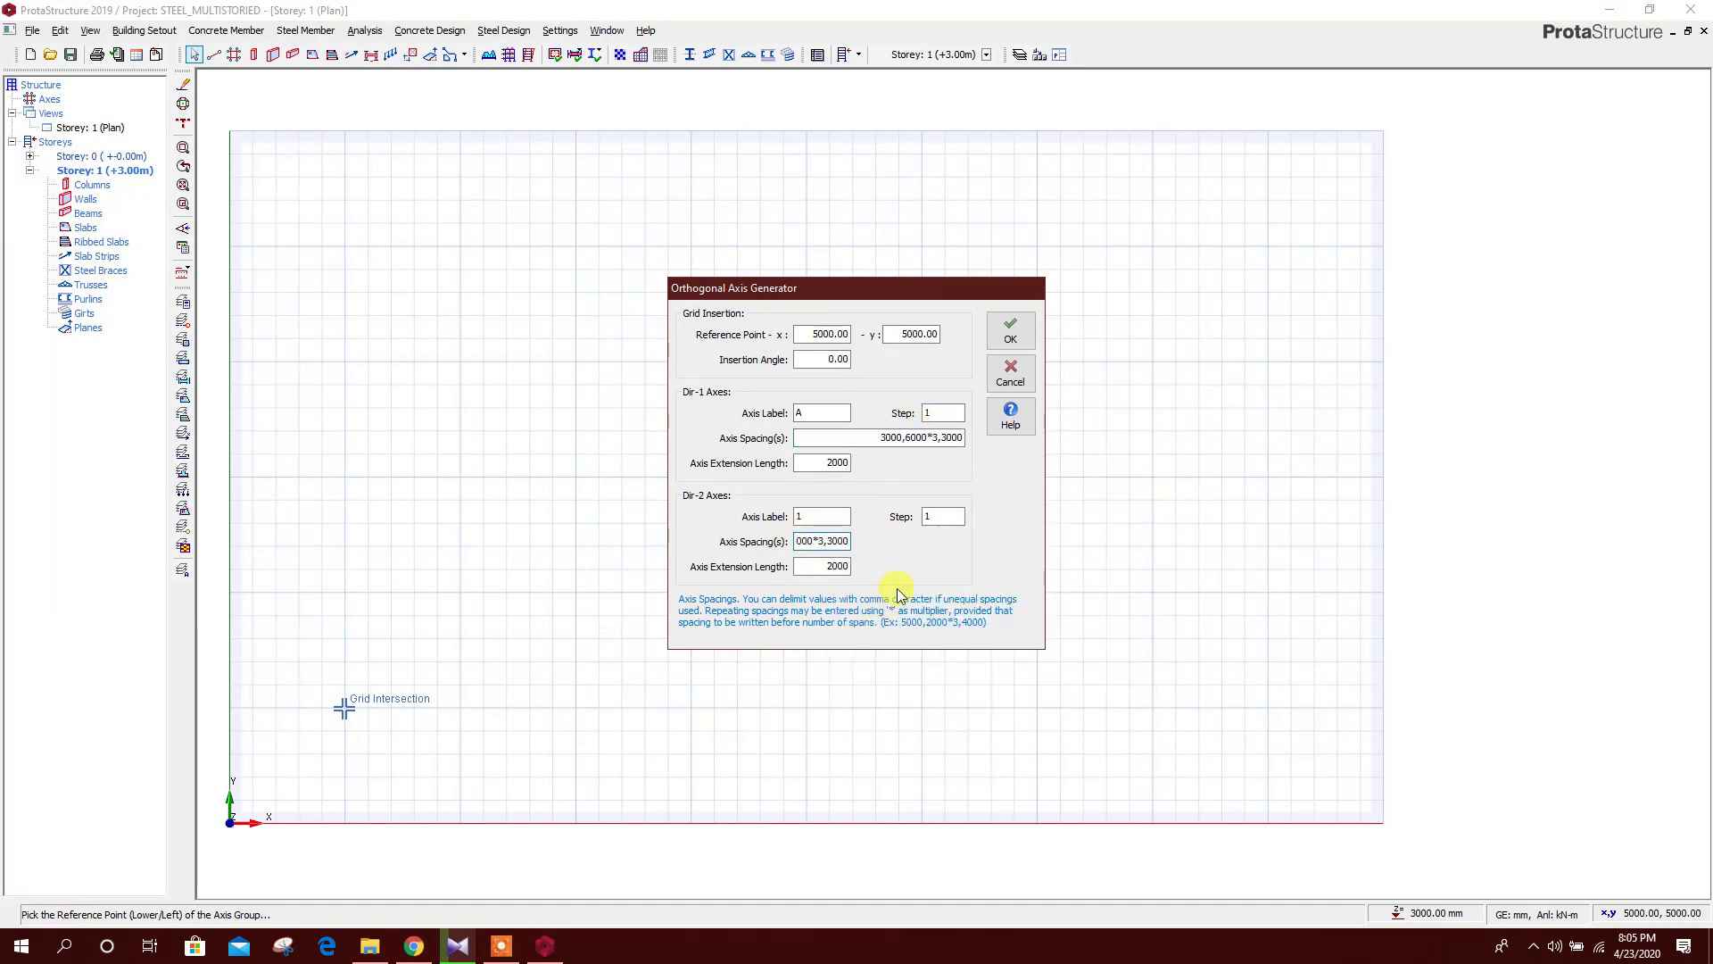
left_click(1010, 330)
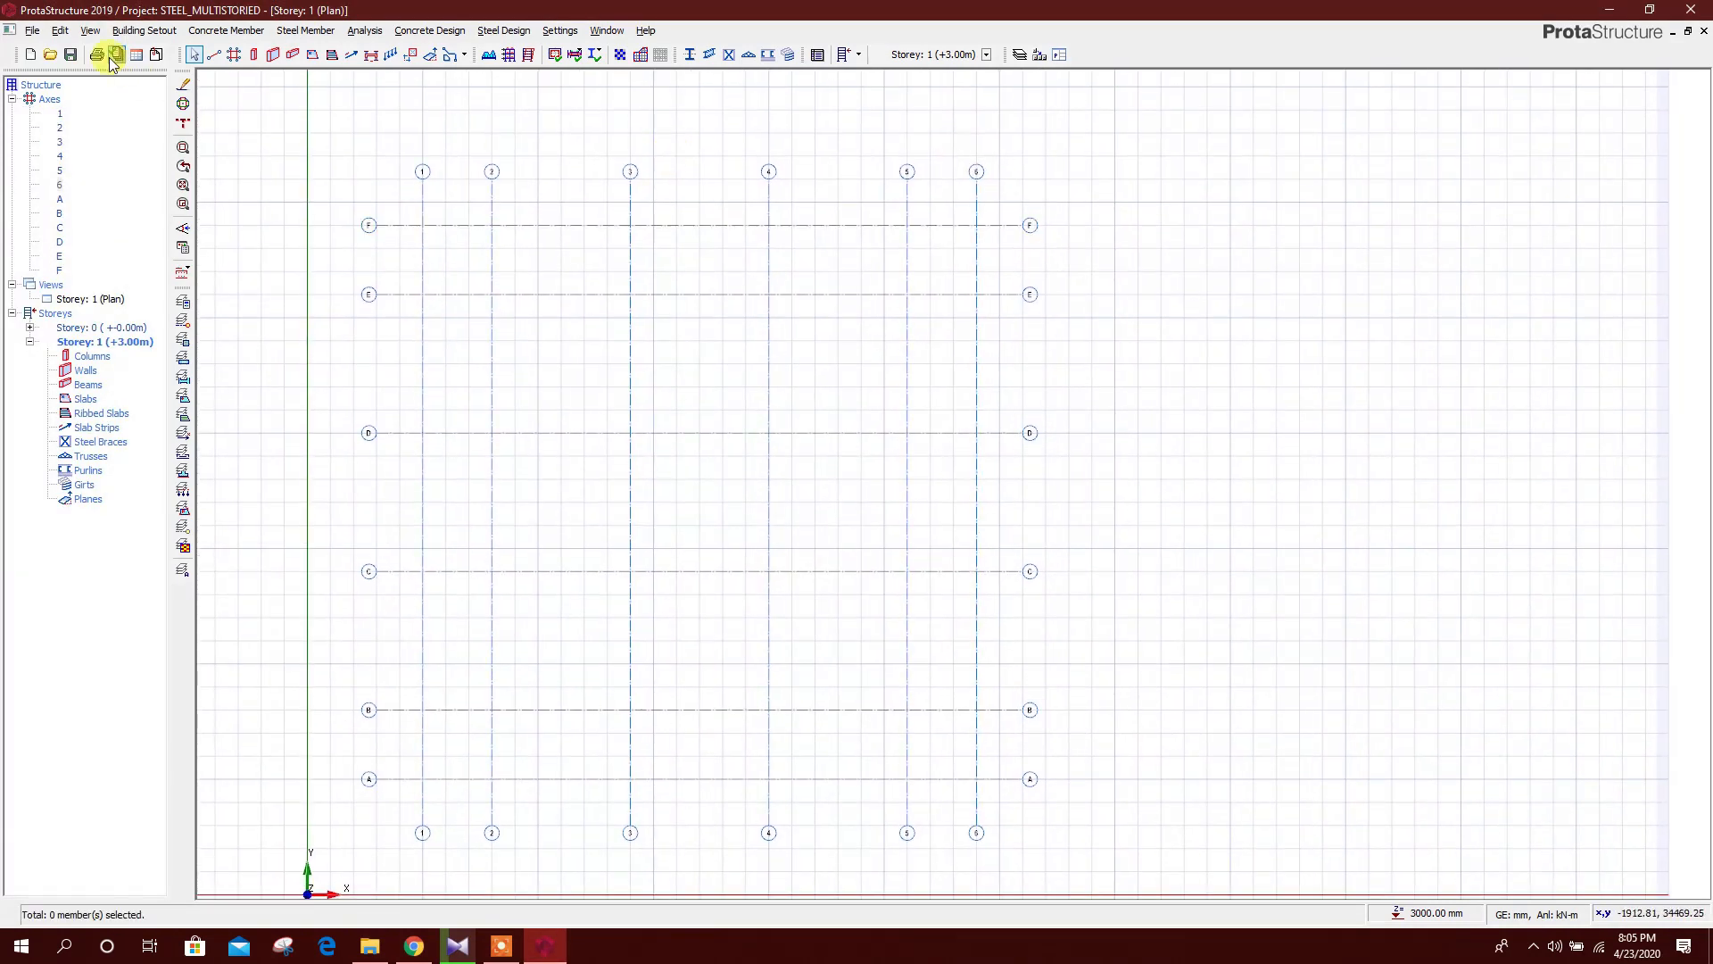
Set the height of storey 1 to 4000 mm and the foundation depth to 1800 mm
left_click(126, 31)
left_click(165, 187)
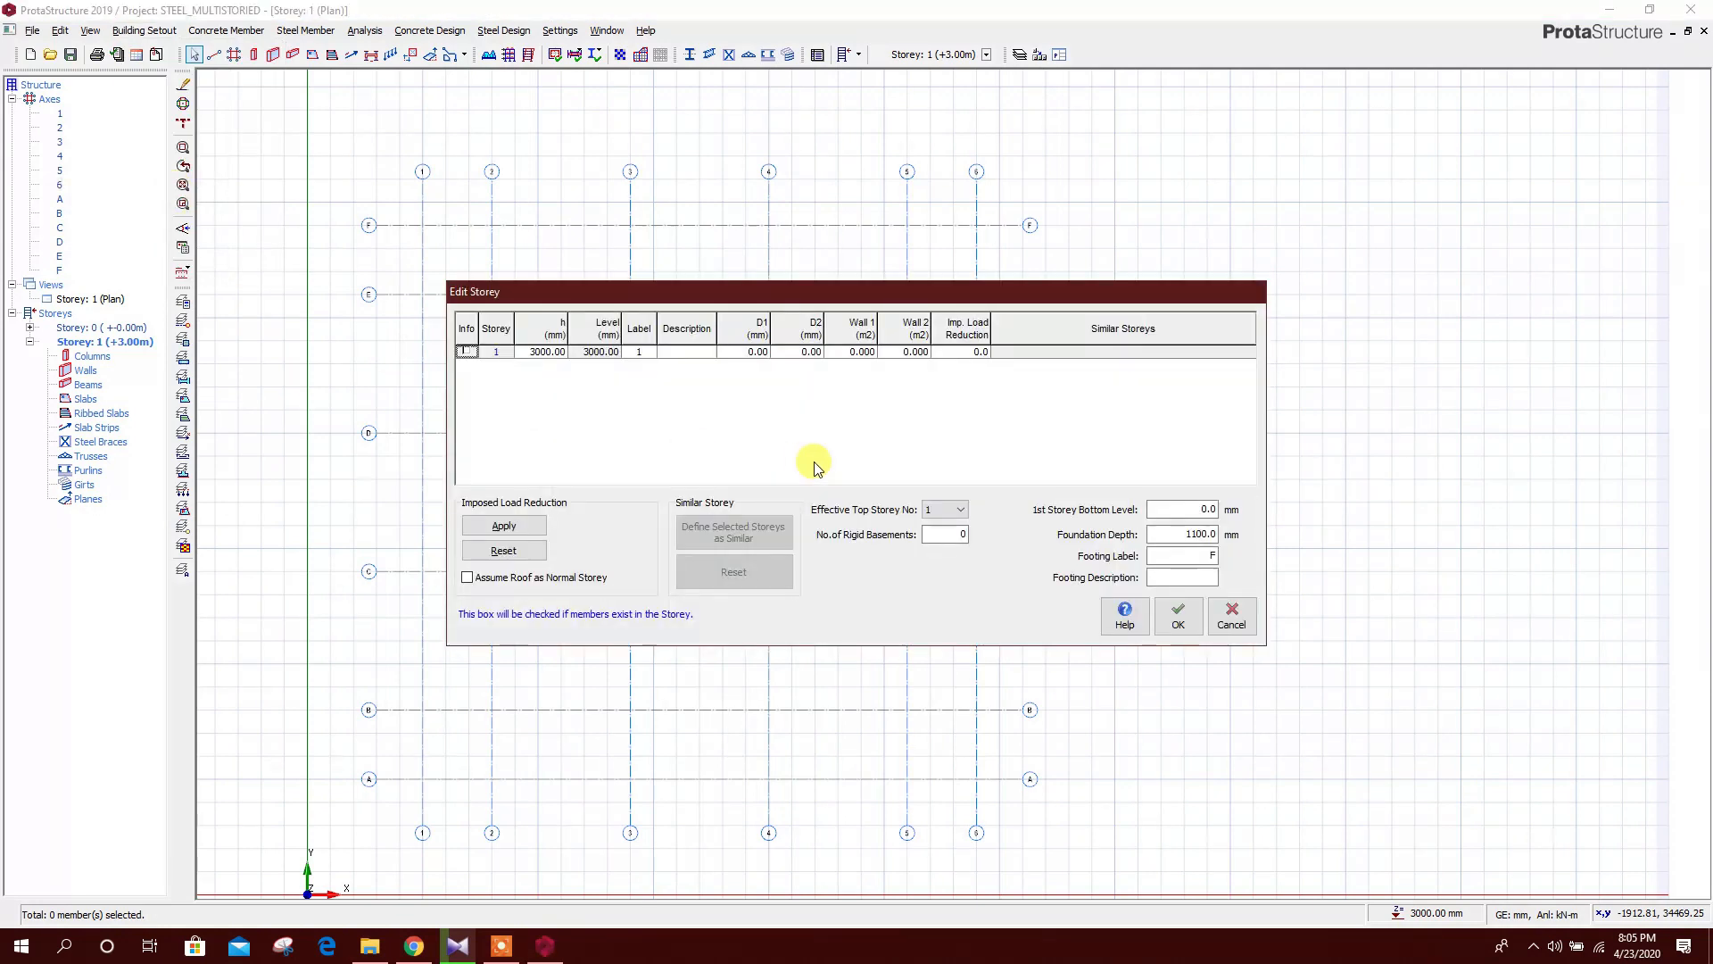
left_click(559, 353)
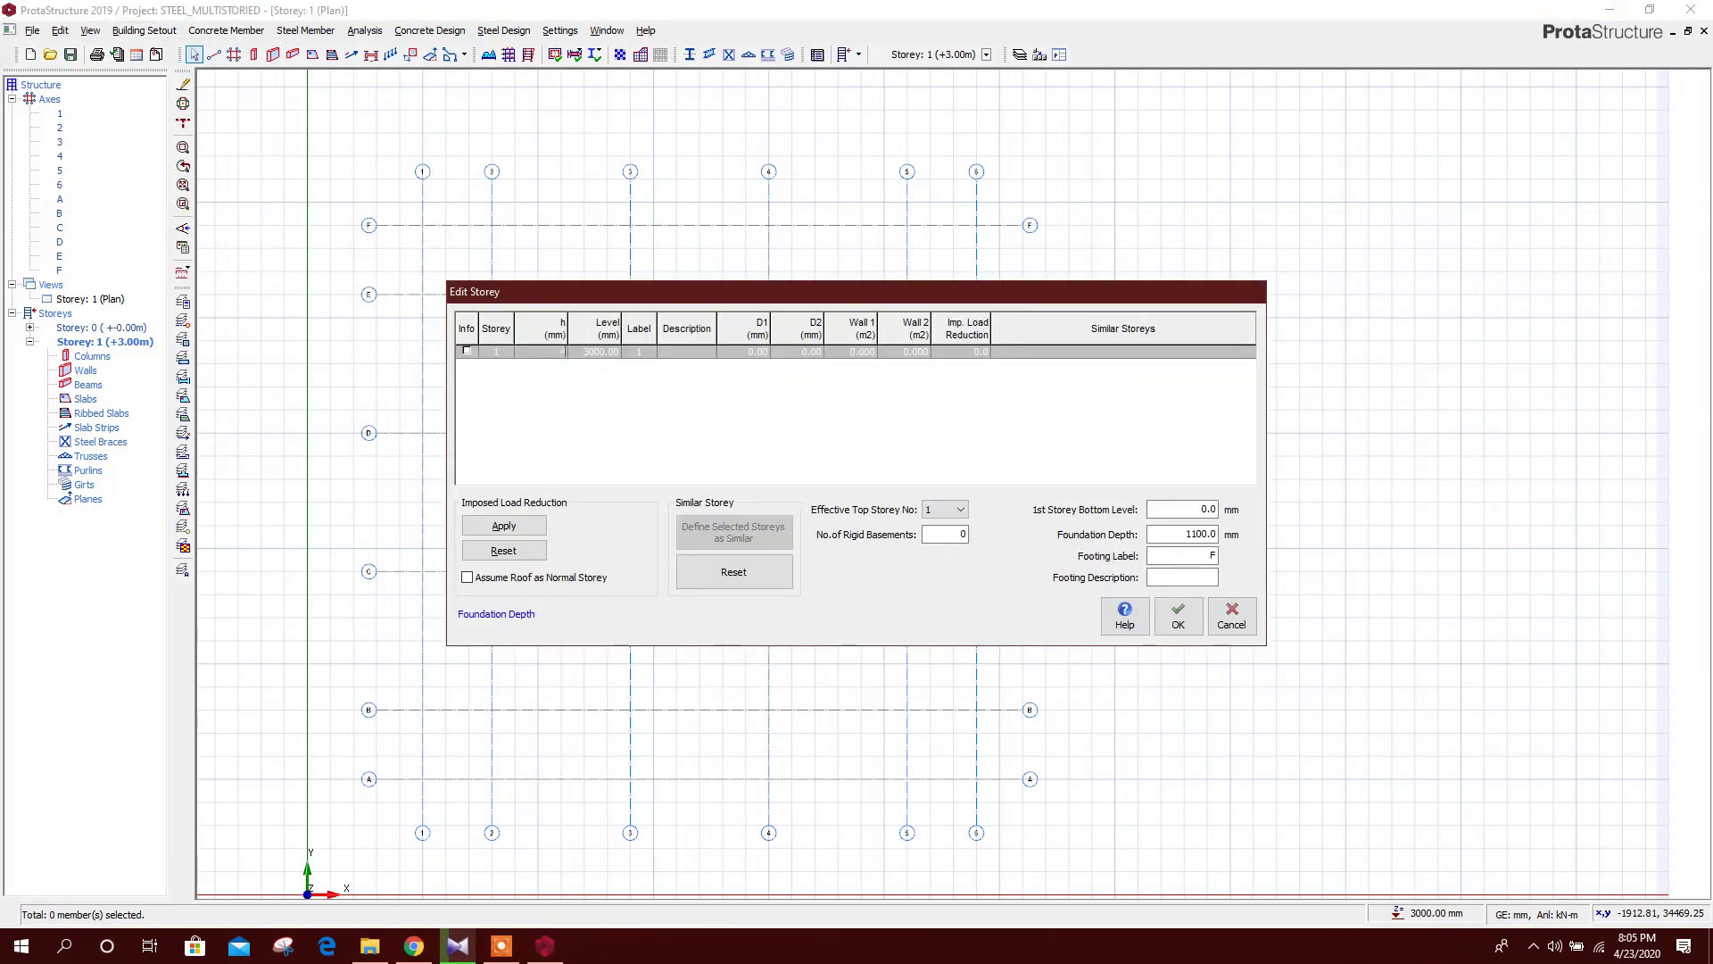
left_click(658, 352)
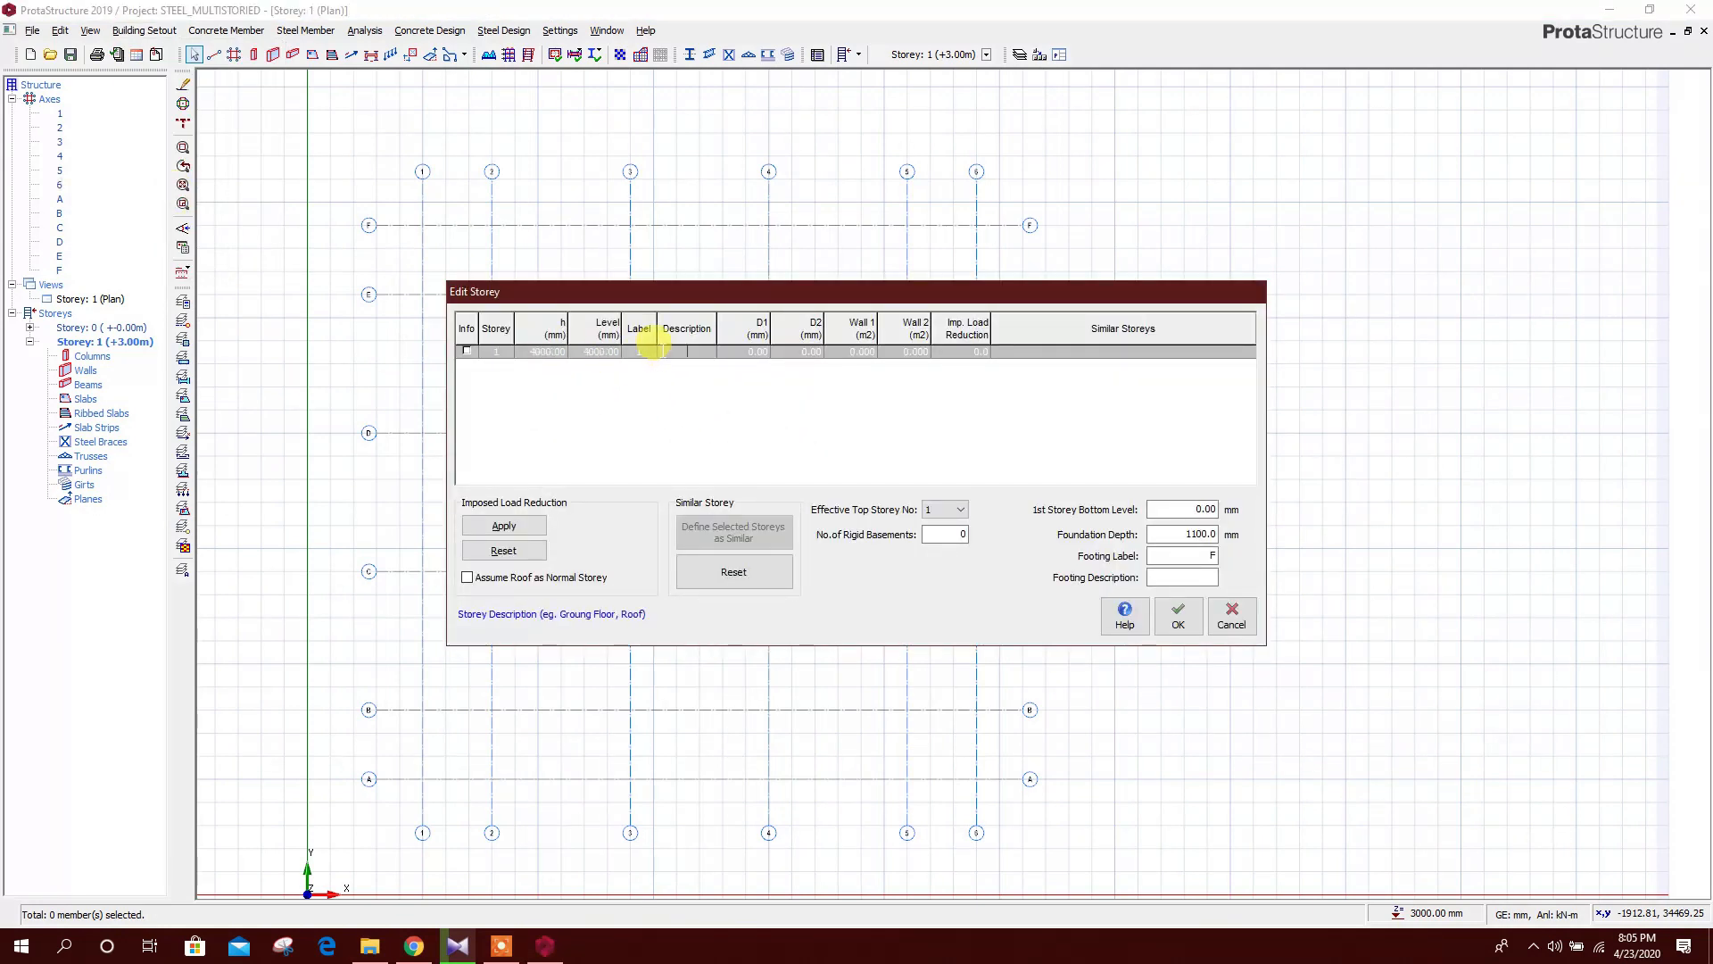
left_click(1176, 516)
left_click(1183, 614)
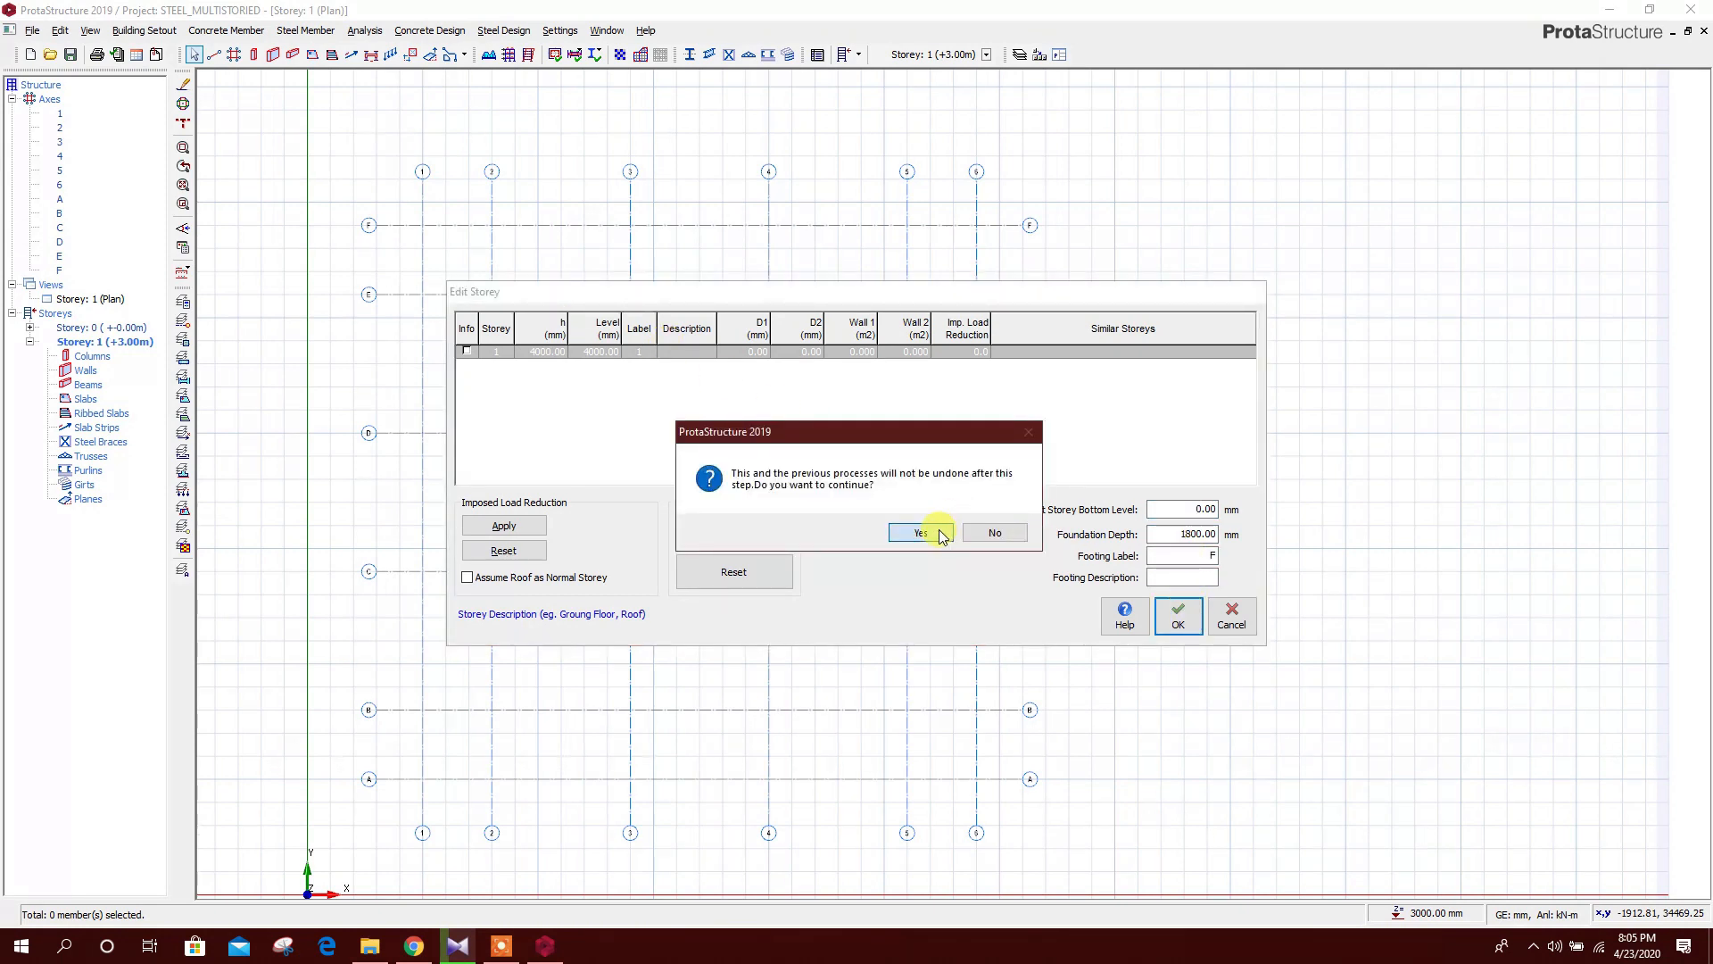
left_click(942, 537)
Open a 3D view of Storey 1 and tile it vertically beside the plan view
middle_click_drag(939, 530, 995, 528)
middle_click_drag(775, 578, 778, 562)
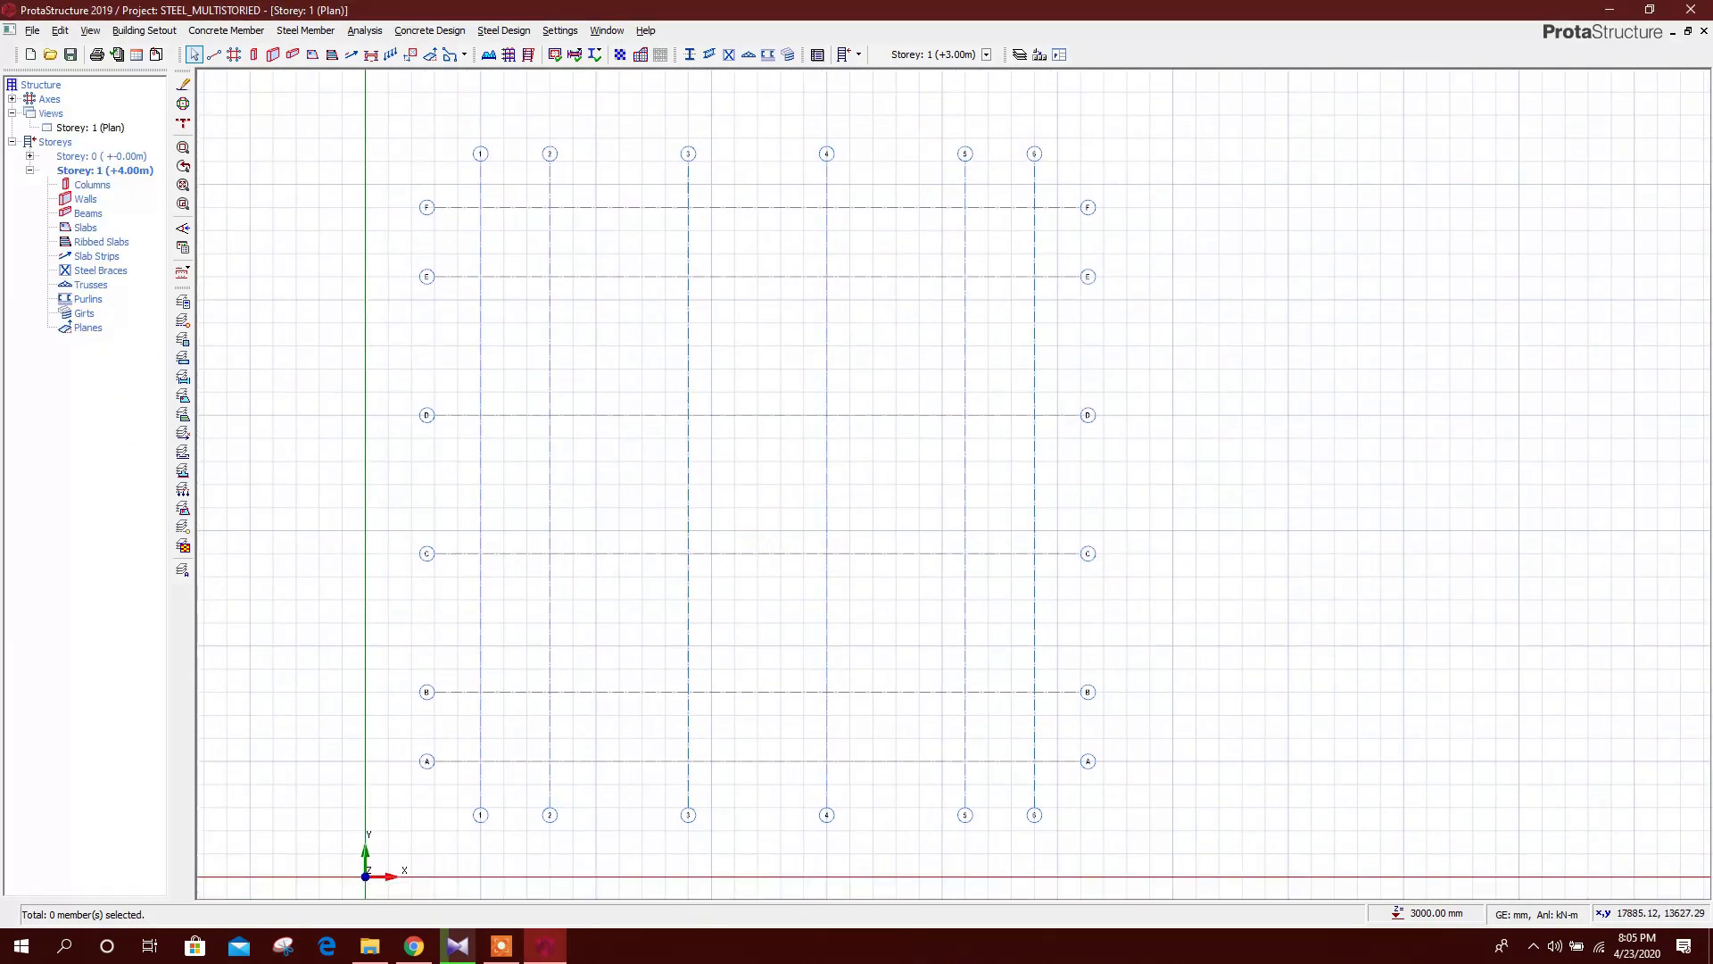
left_click(54, 116)
right_click(54, 116)
left_click(107, 145)
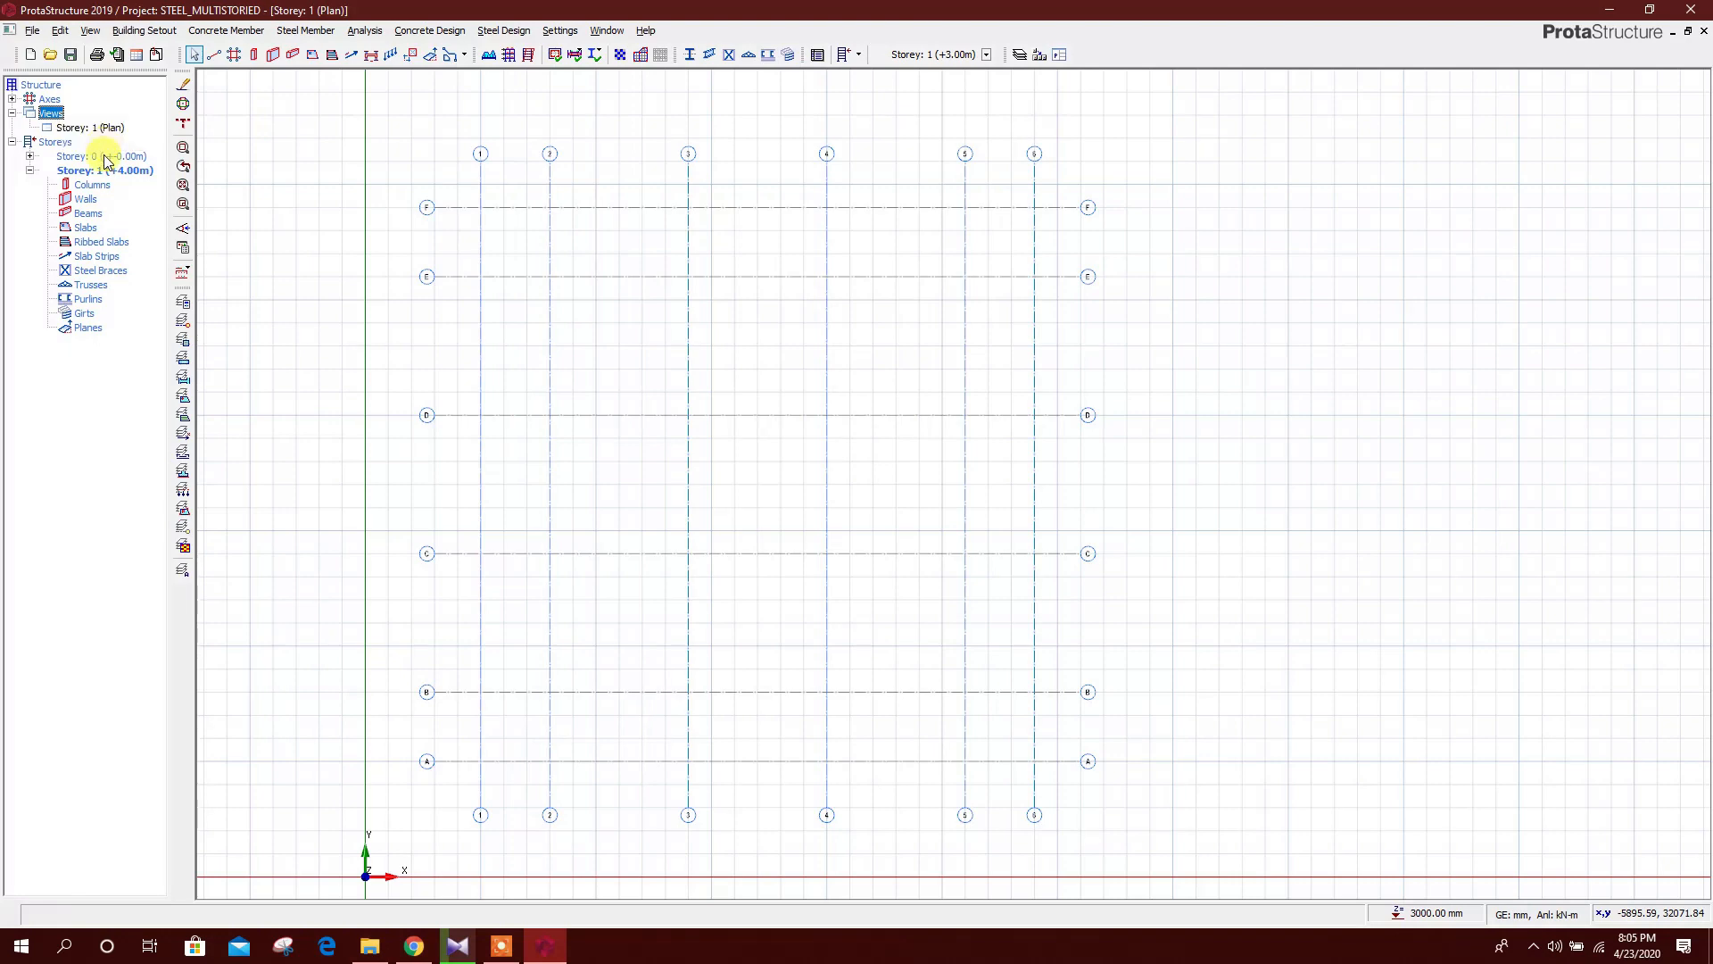
left_click(606, 30)
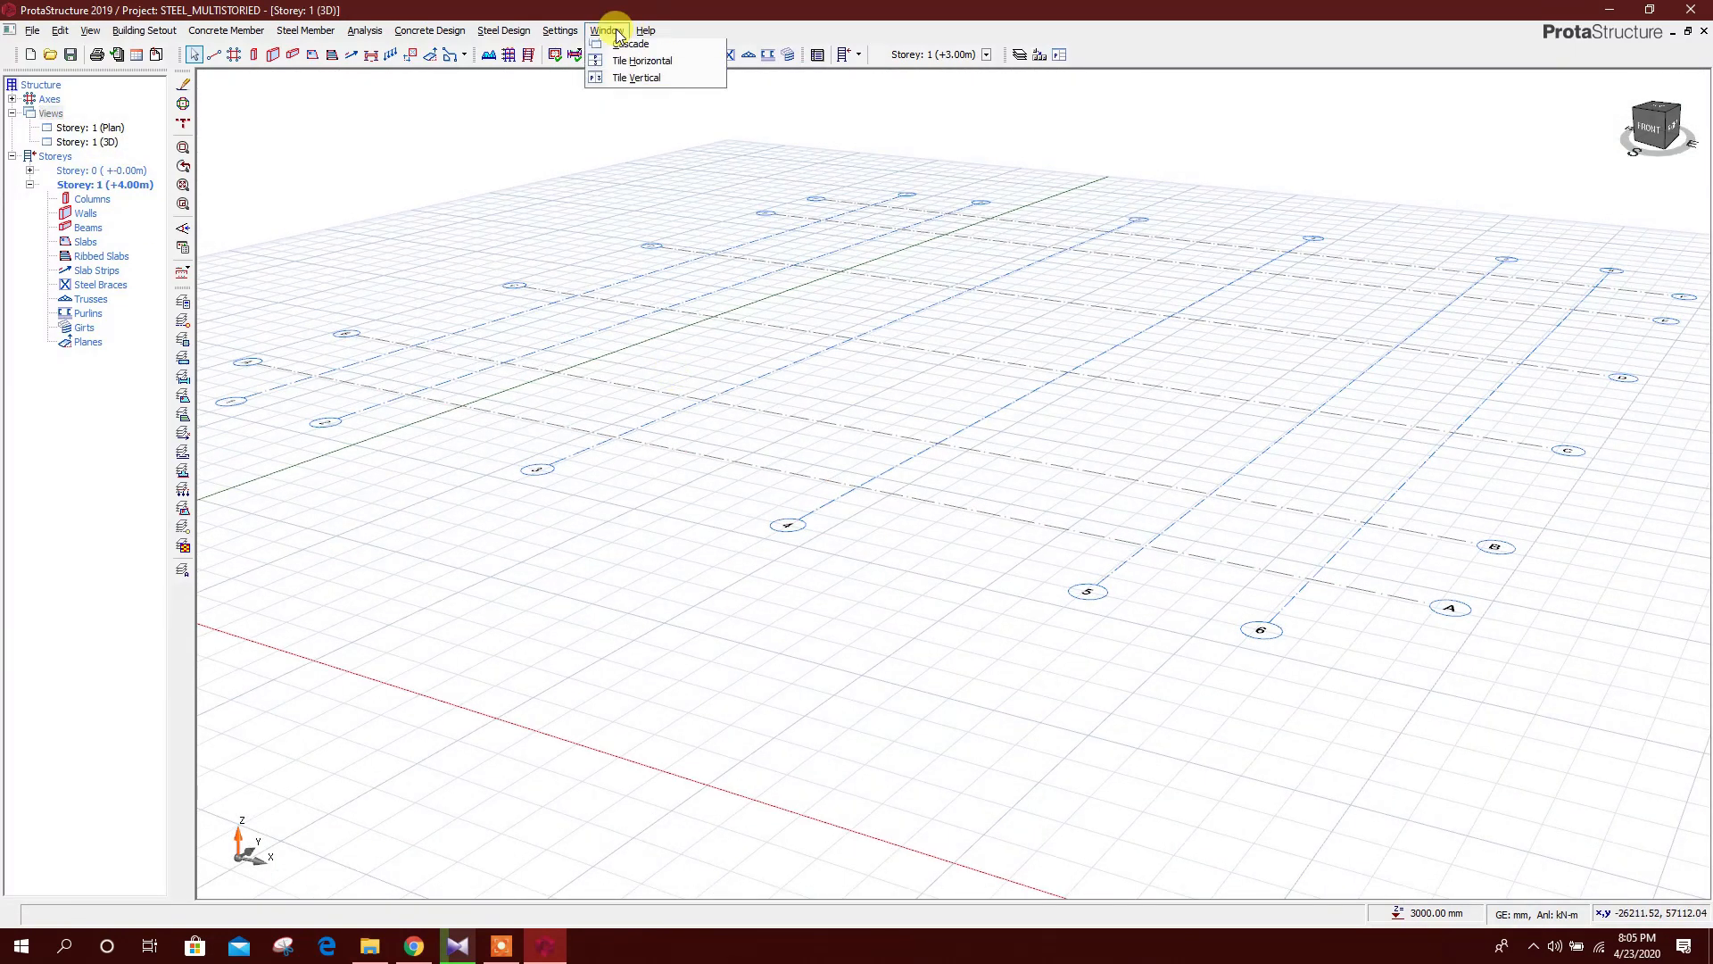
left_click(635, 105)
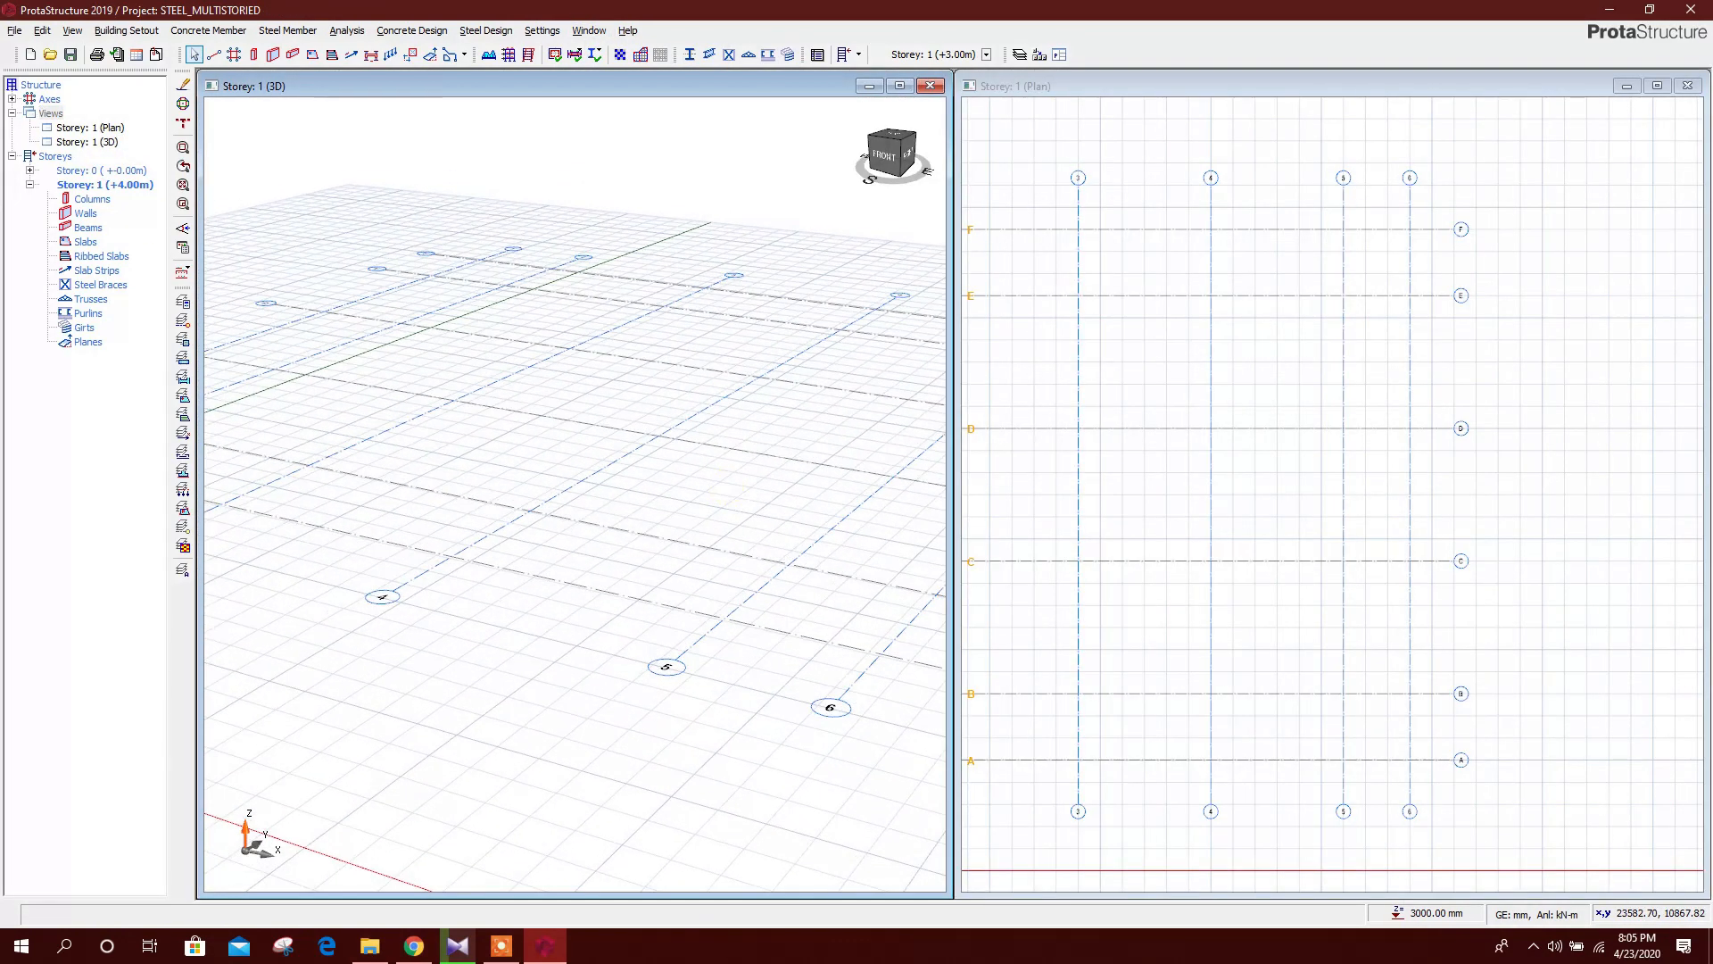
Rearrange the two Storey 1 views so the plan comes before the 3D view
right_click(114, 130)
left_click(146, 154)
right_click(108, 143)
left_click(146, 152)
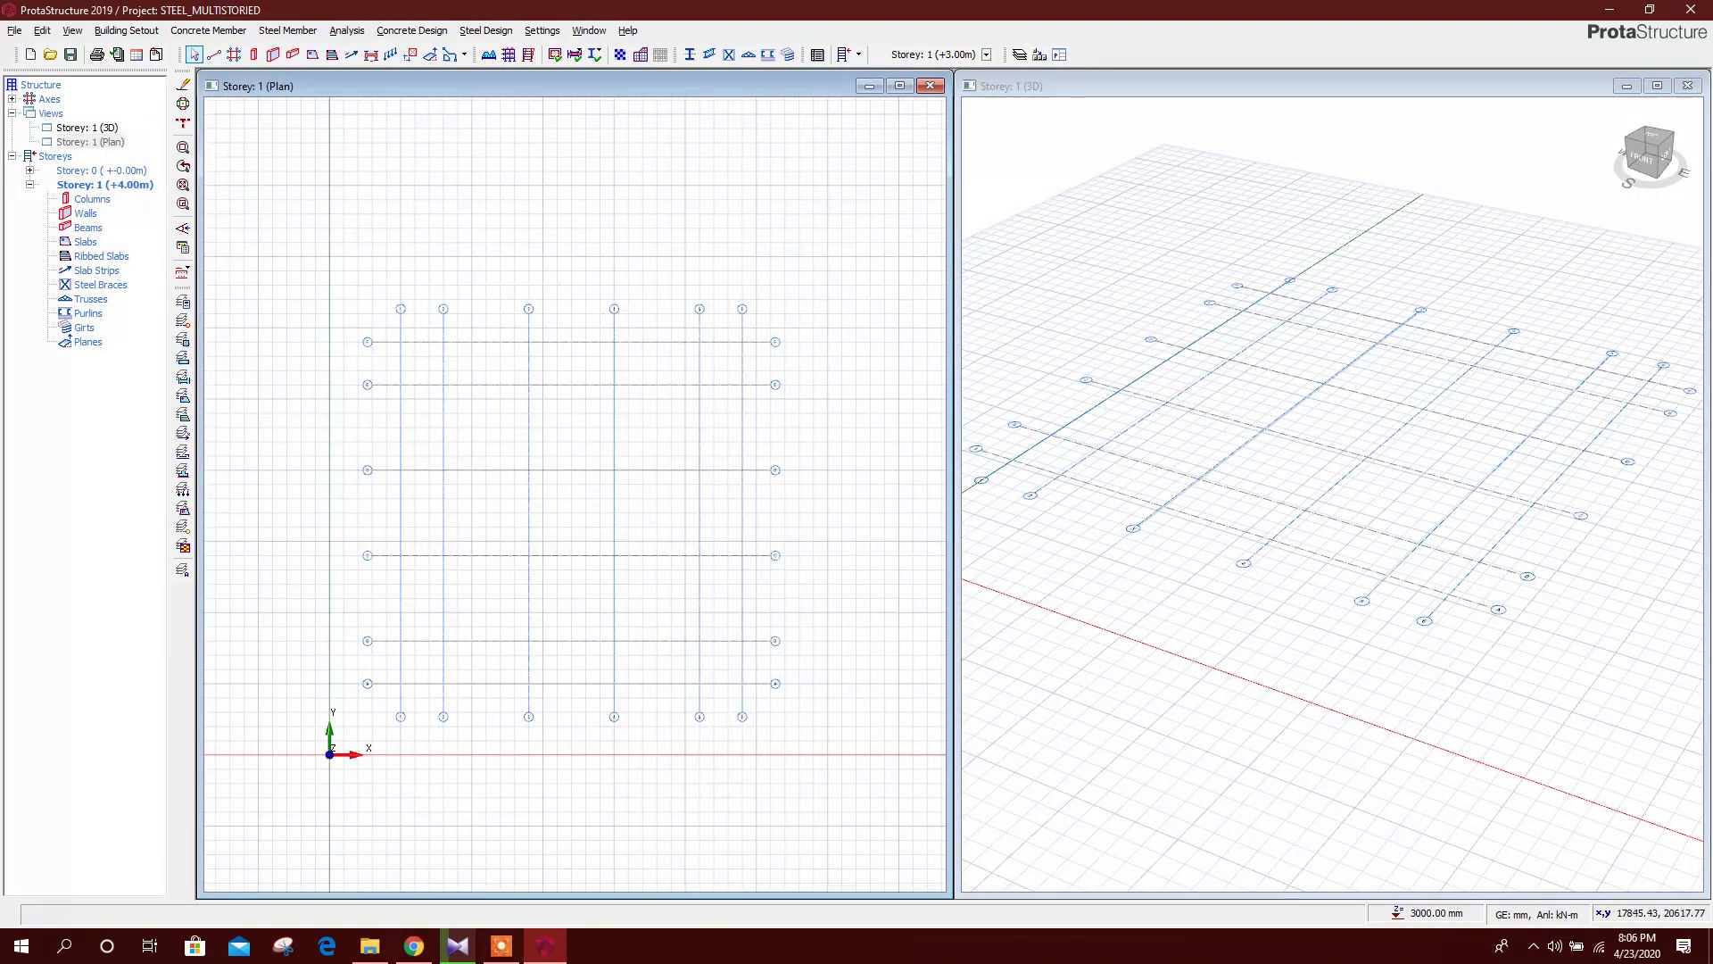
Start a steel column and assign it the HE700B section from the Euro database's HEB profiles
left_click(690, 54)
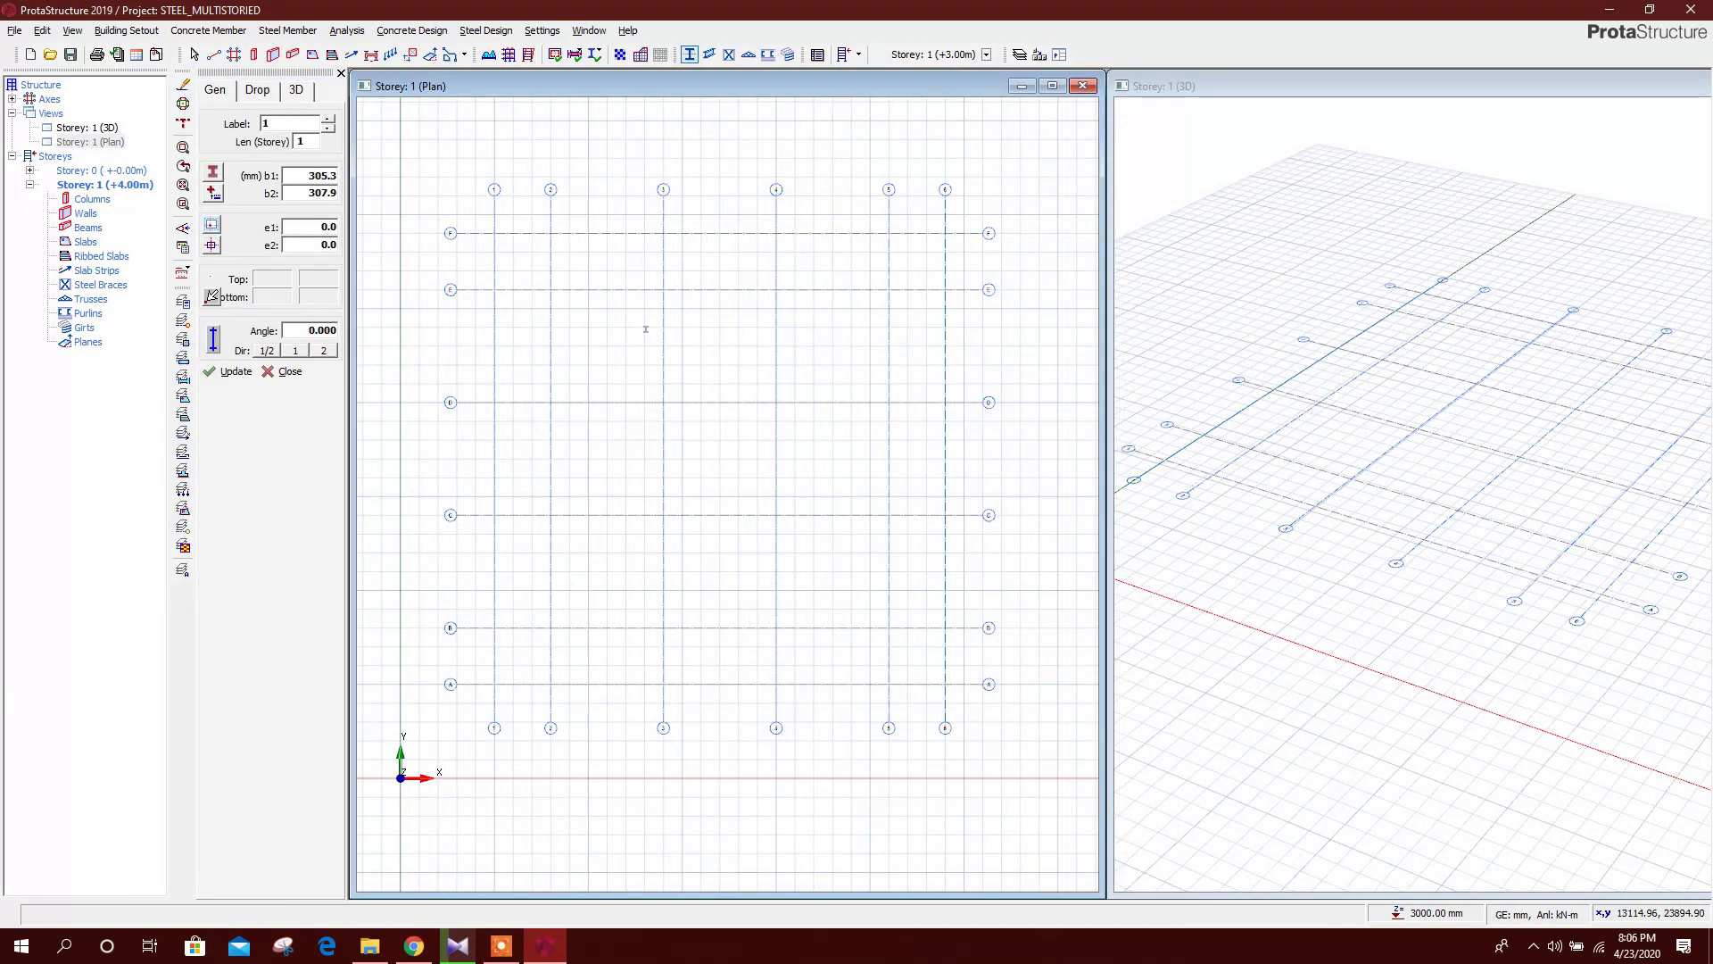
left_click(214, 174)
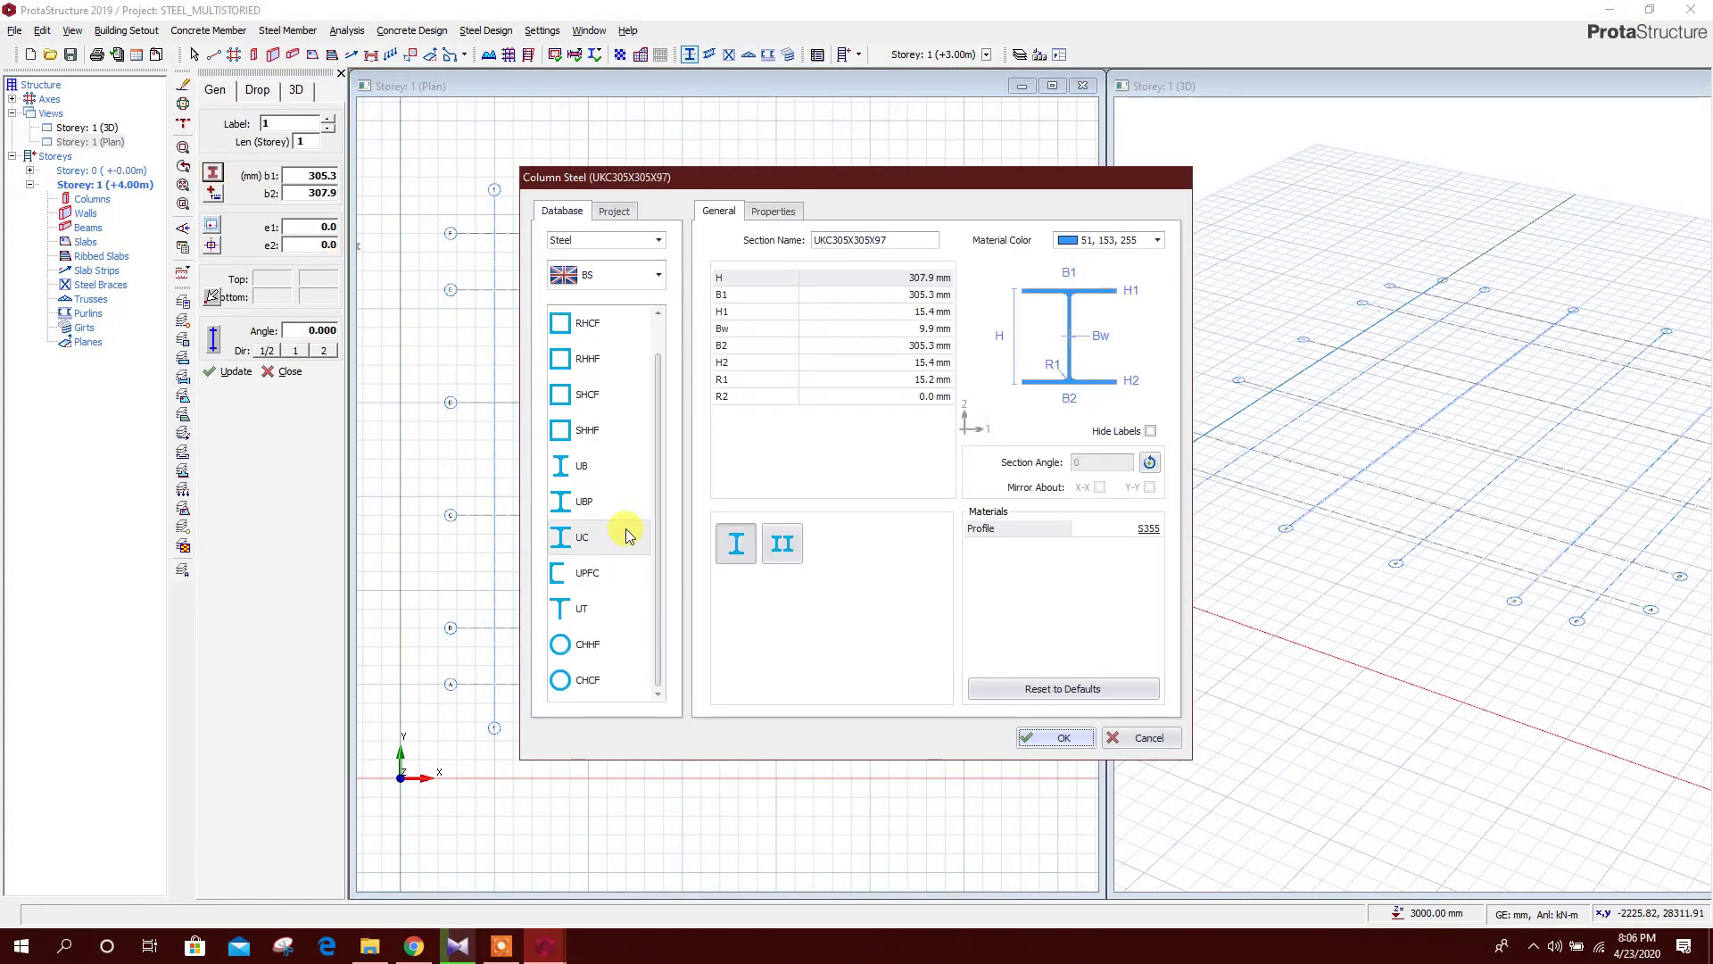
left_click(634, 279)
left_click(636, 337)
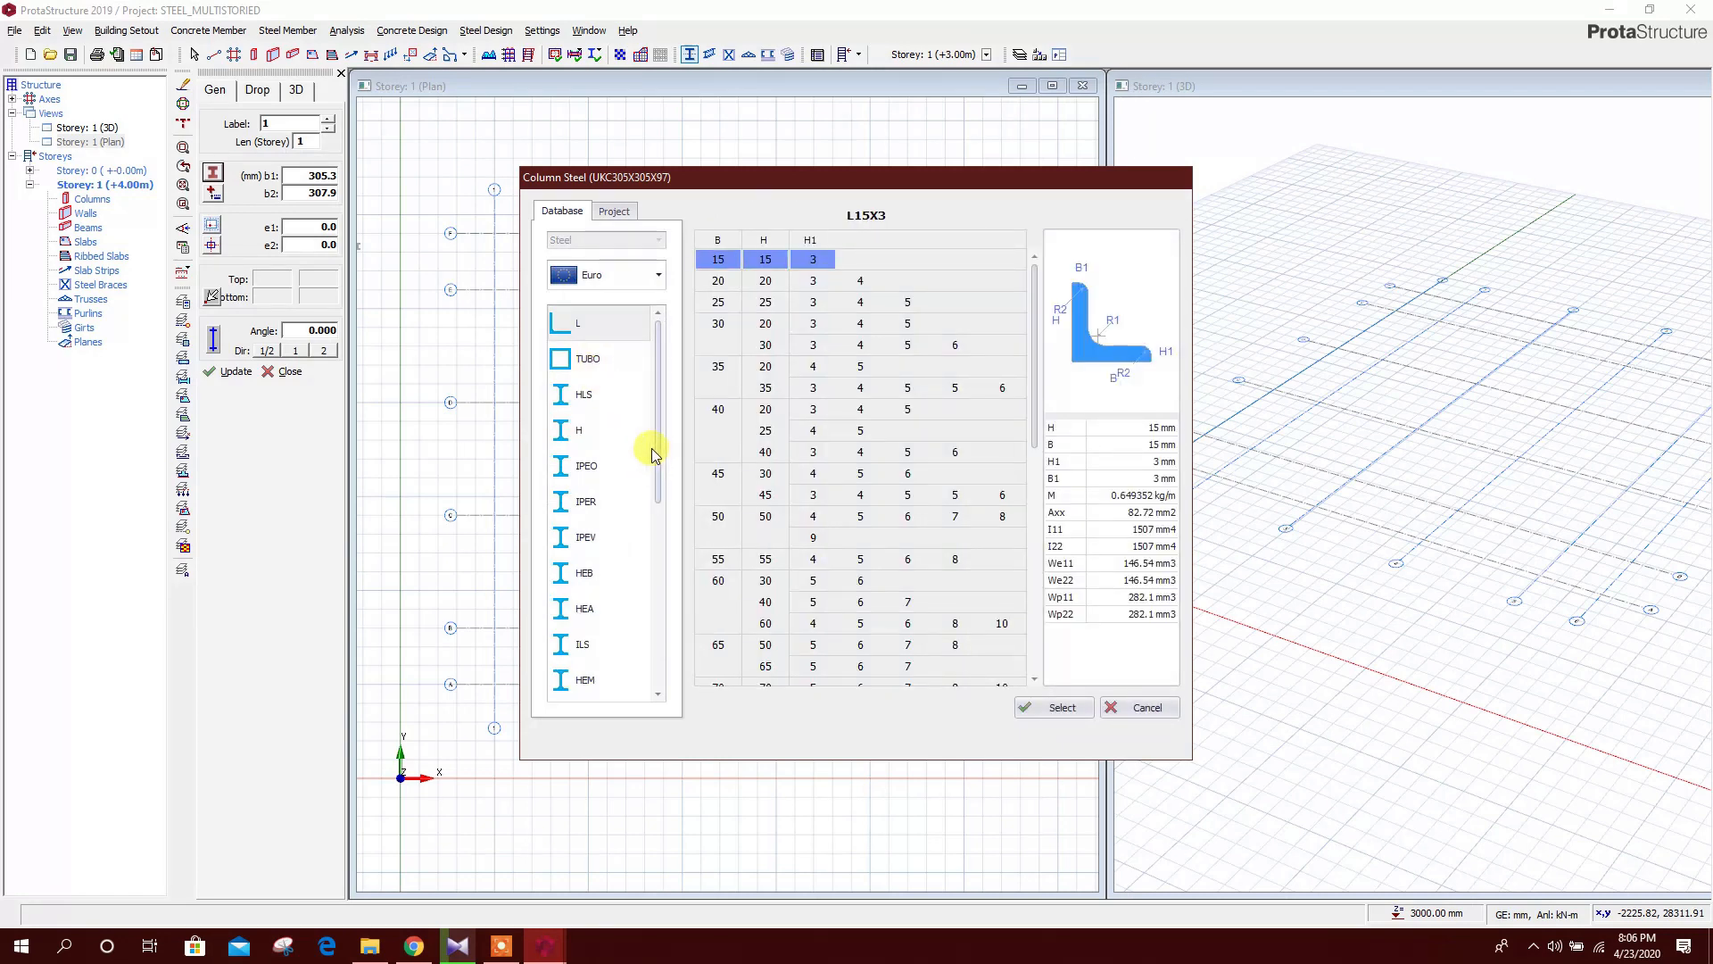
left_click_drag(658, 466, 655, 511)
left_click(582, 360)
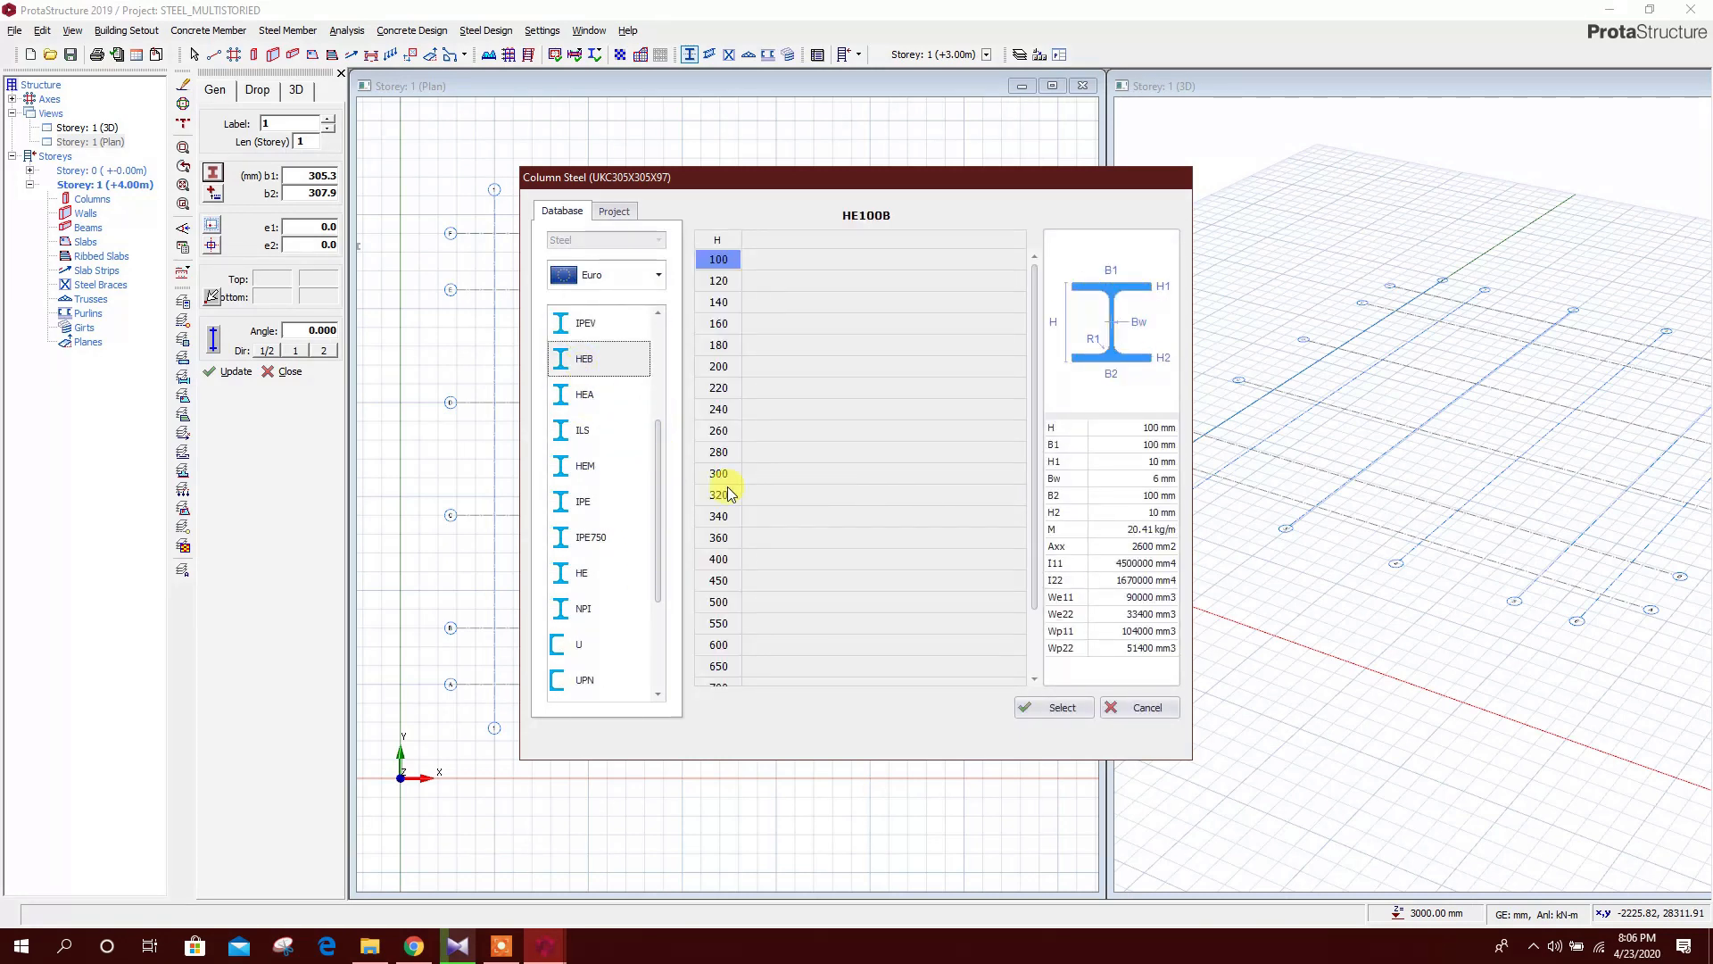
scroll(742, 600, "down", 3)
left_click(770, 616)
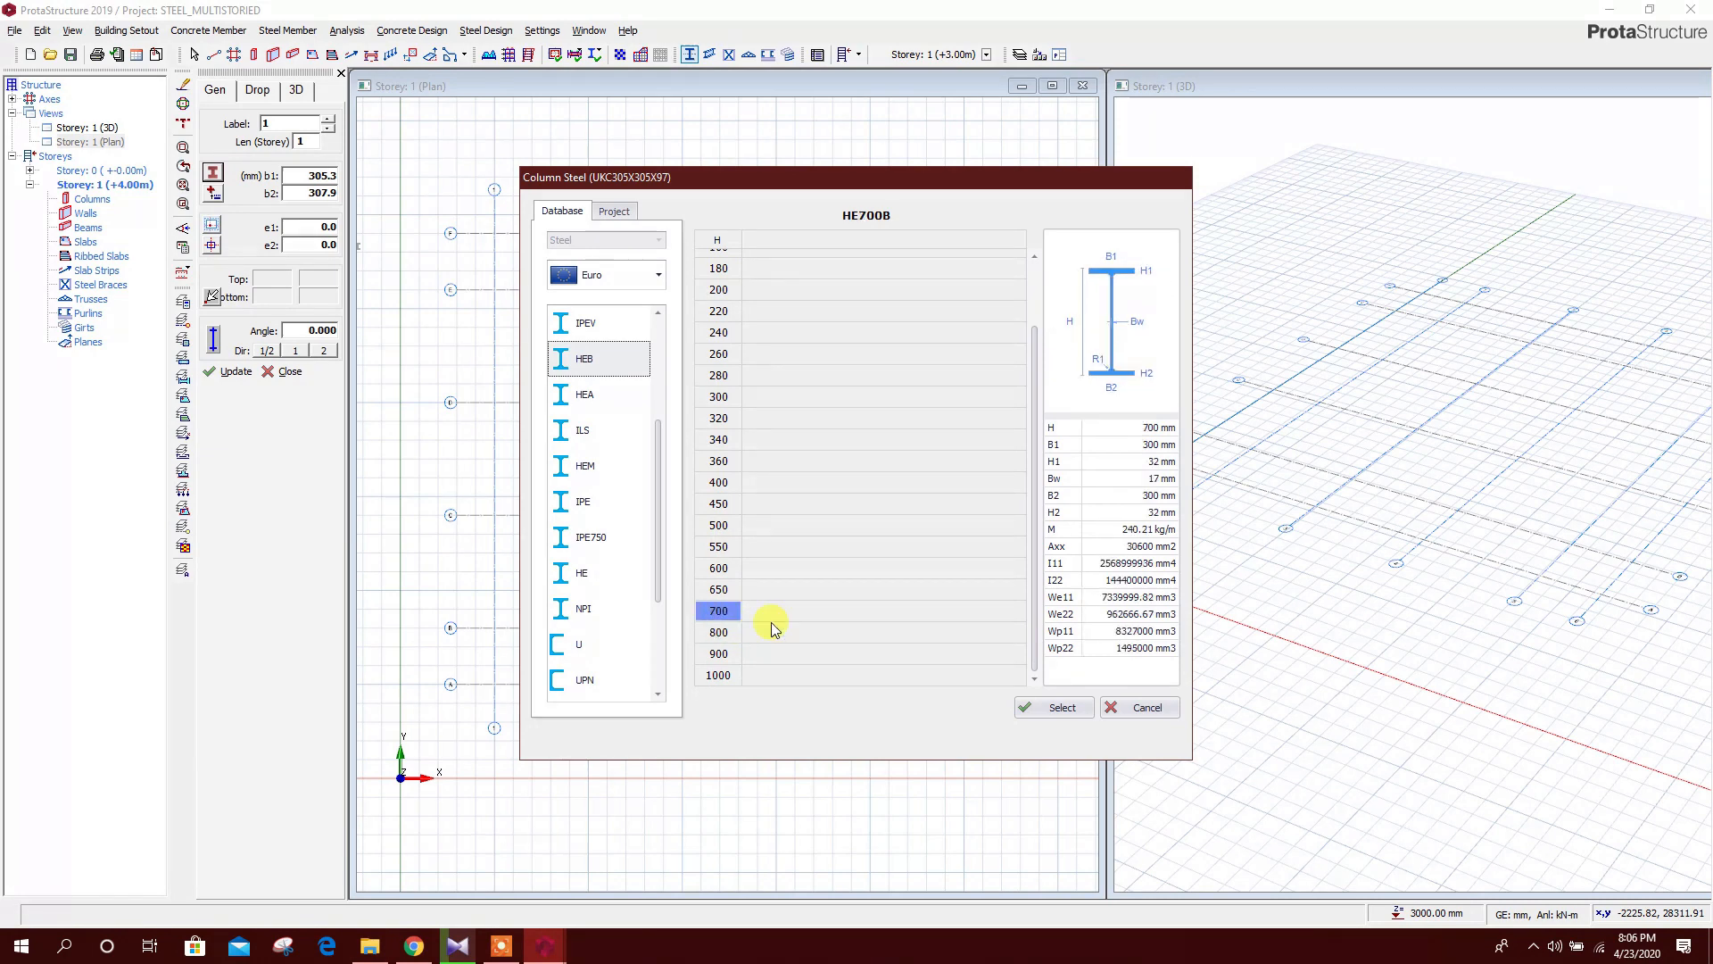
left_click(1053, 707)
left_click(1057, 740)
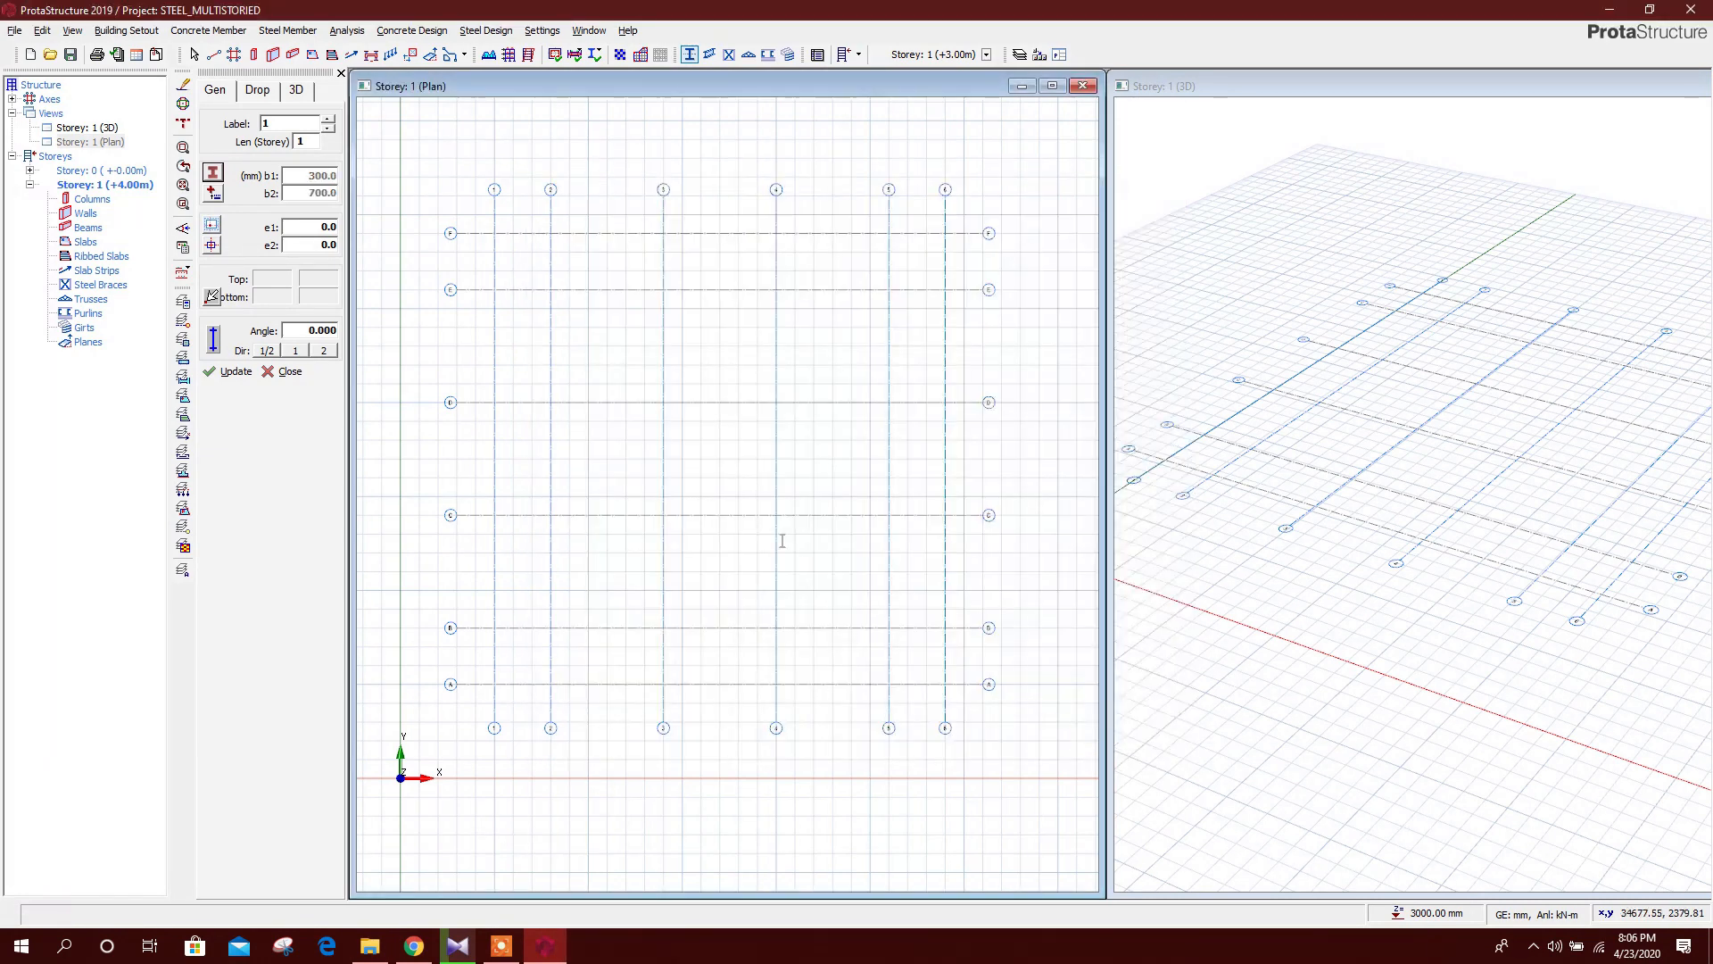
Place HE700B columns at axis intersections E-1, D-1, C-1, D-6 and C-6 in the plan
left_click(494, 290)
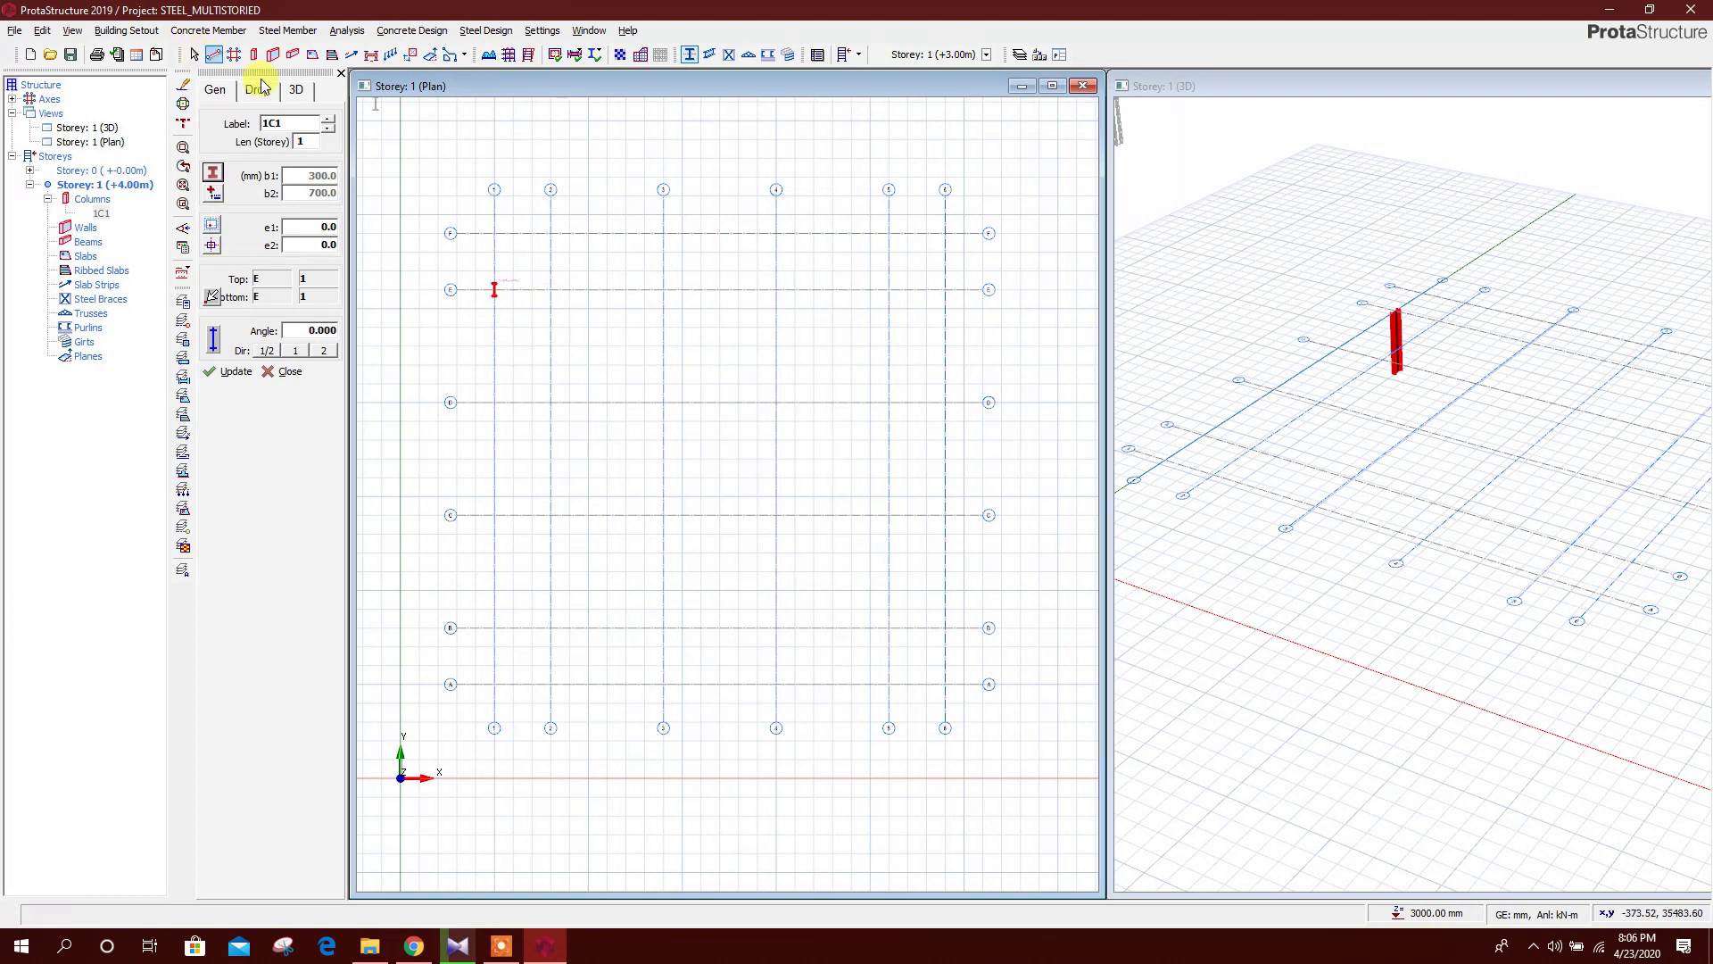
left_click(496, 518)
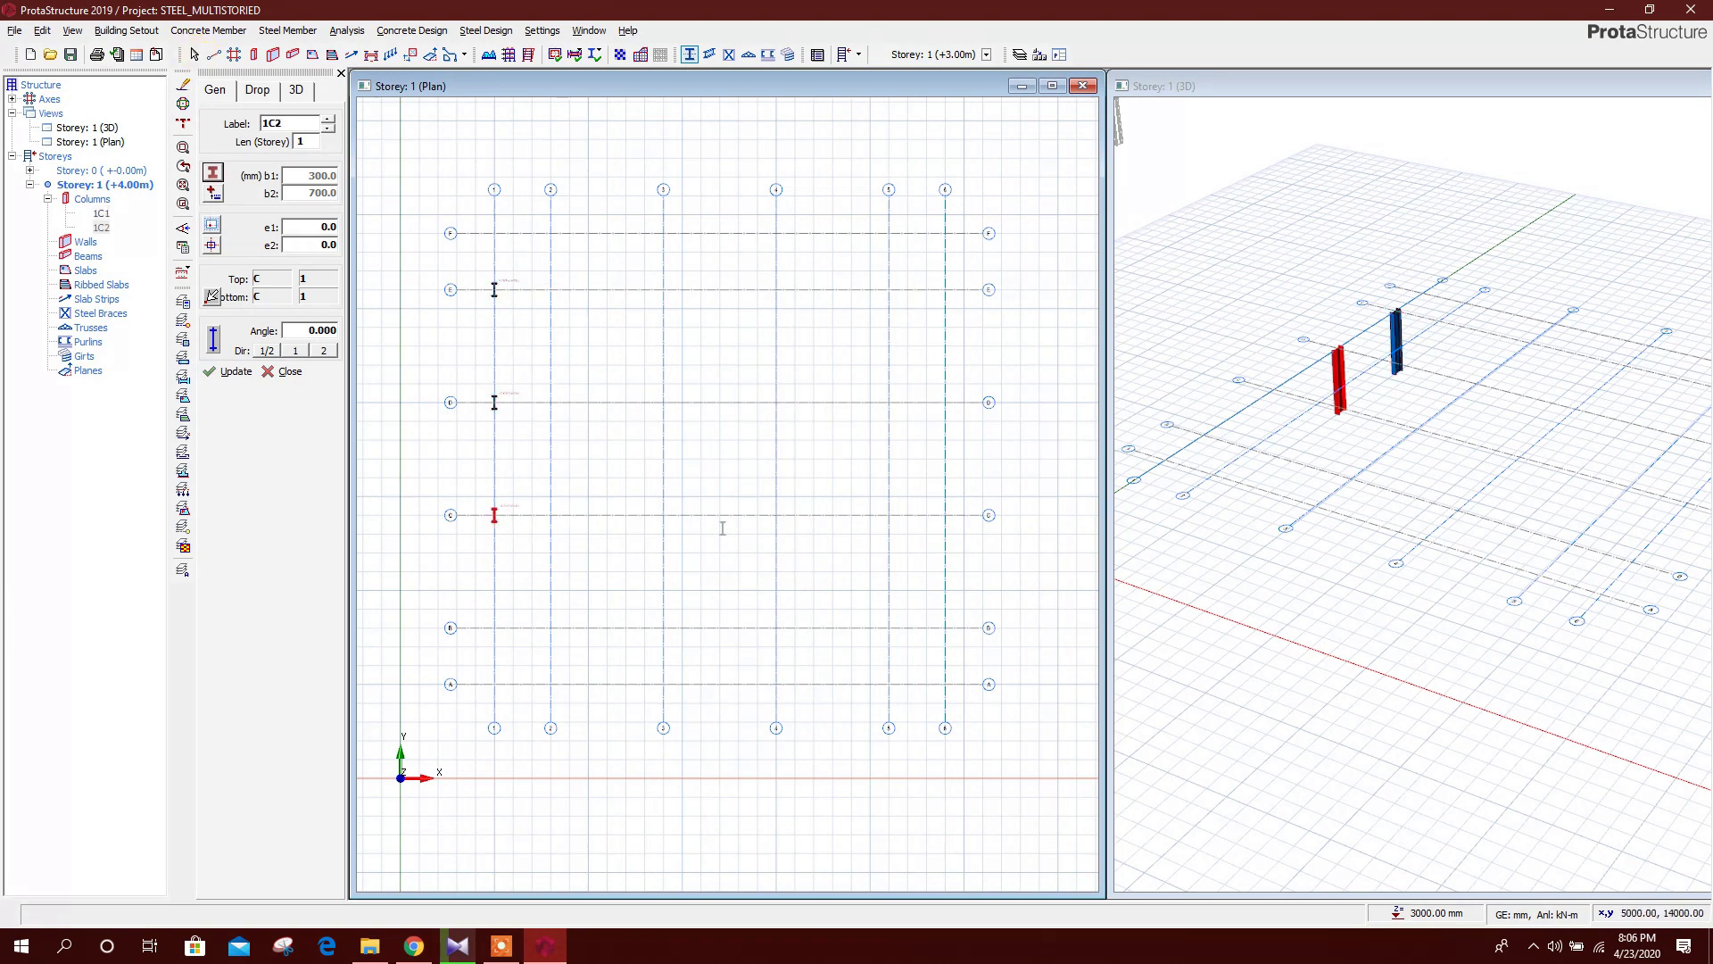
left_click(945, 403)
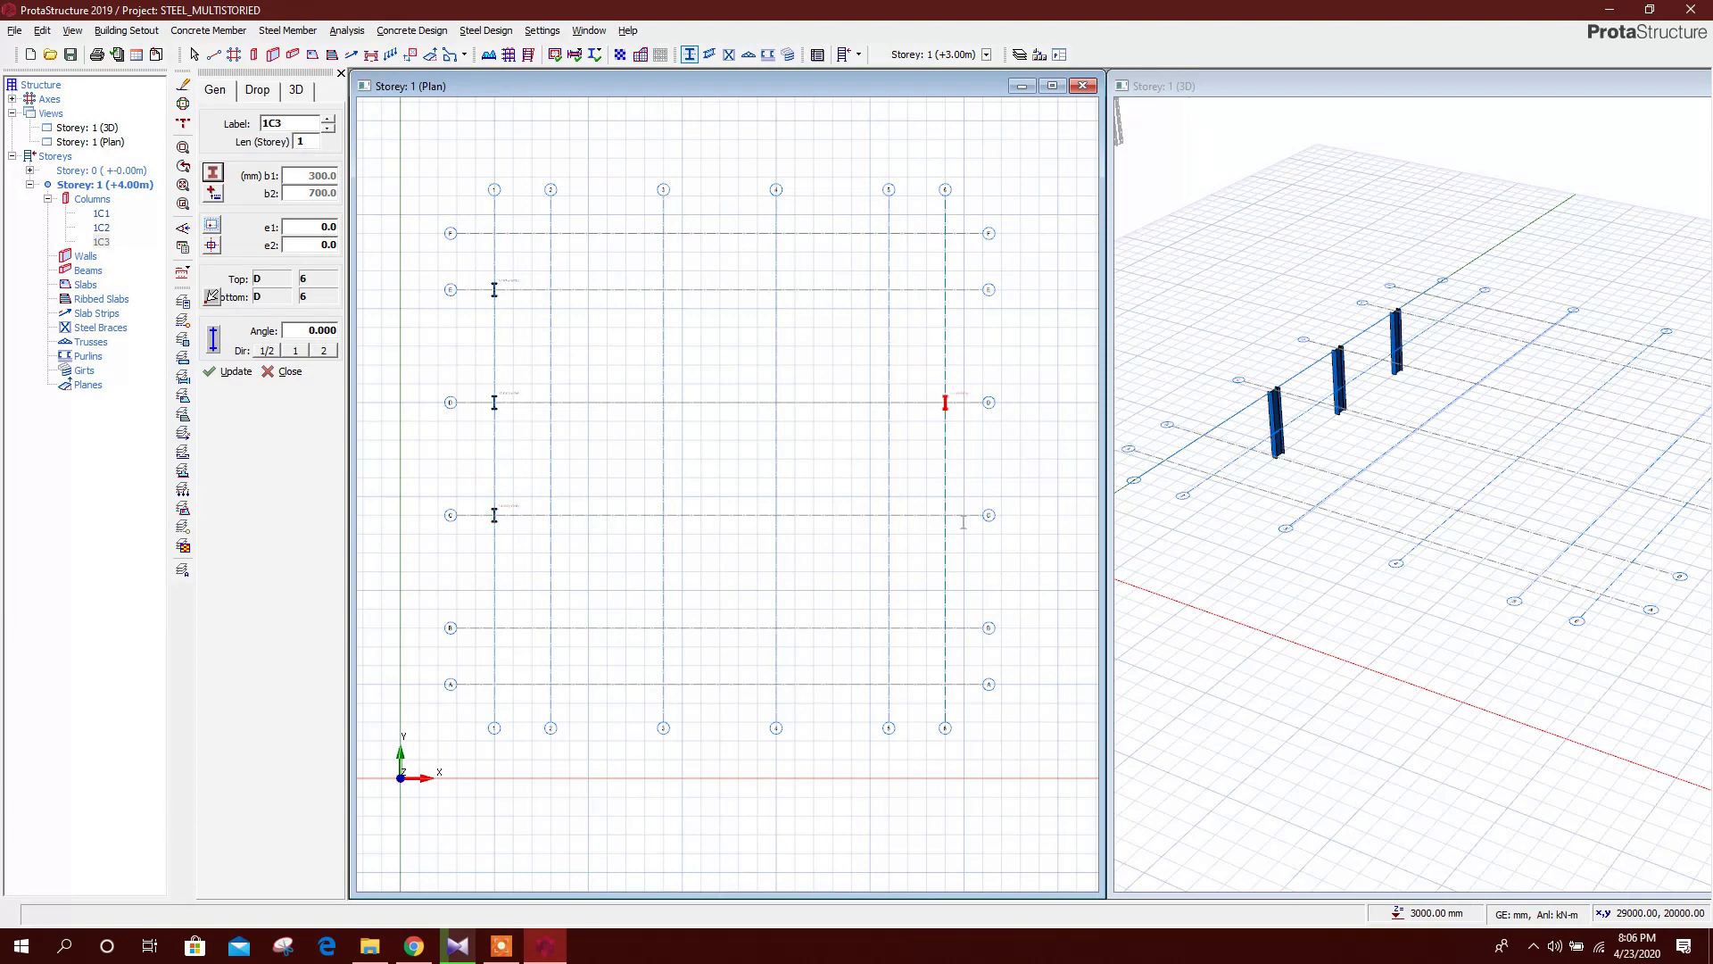
left_click(946, 517)
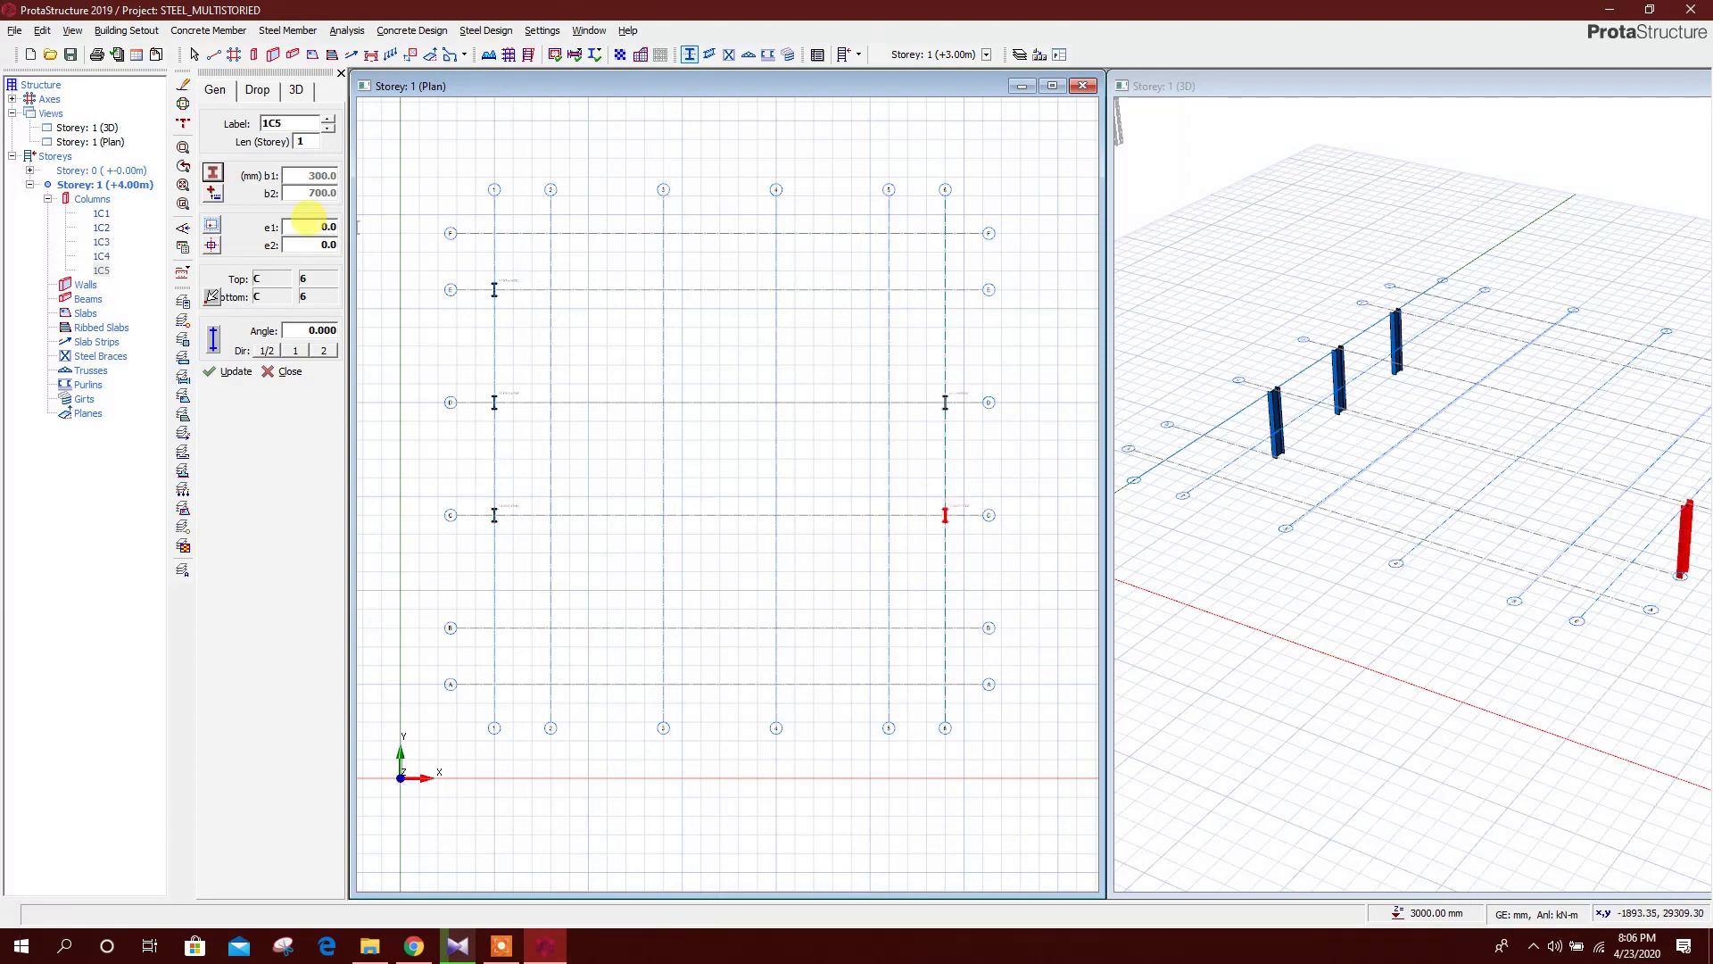
Rotate the HE700B column section to 90° and place columns at axis intersections F-3, F-4, A-3 and A-4
left_click(214, 176)
left_click(1149, 462)
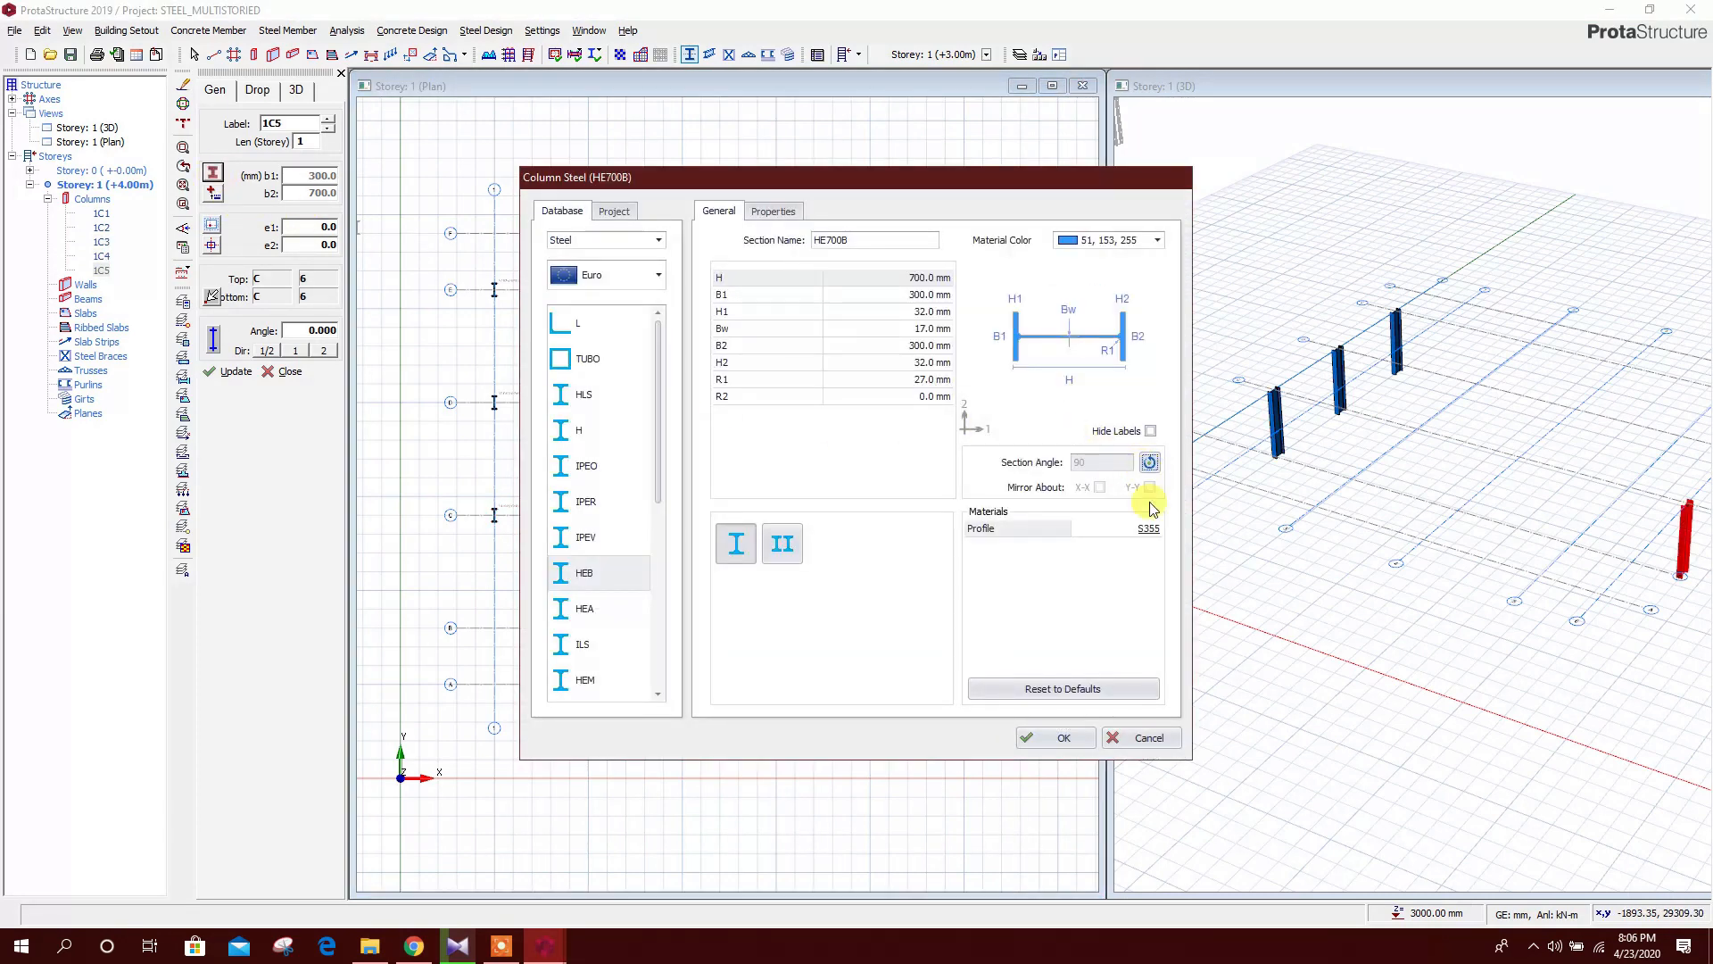
left_click(1055, 737)
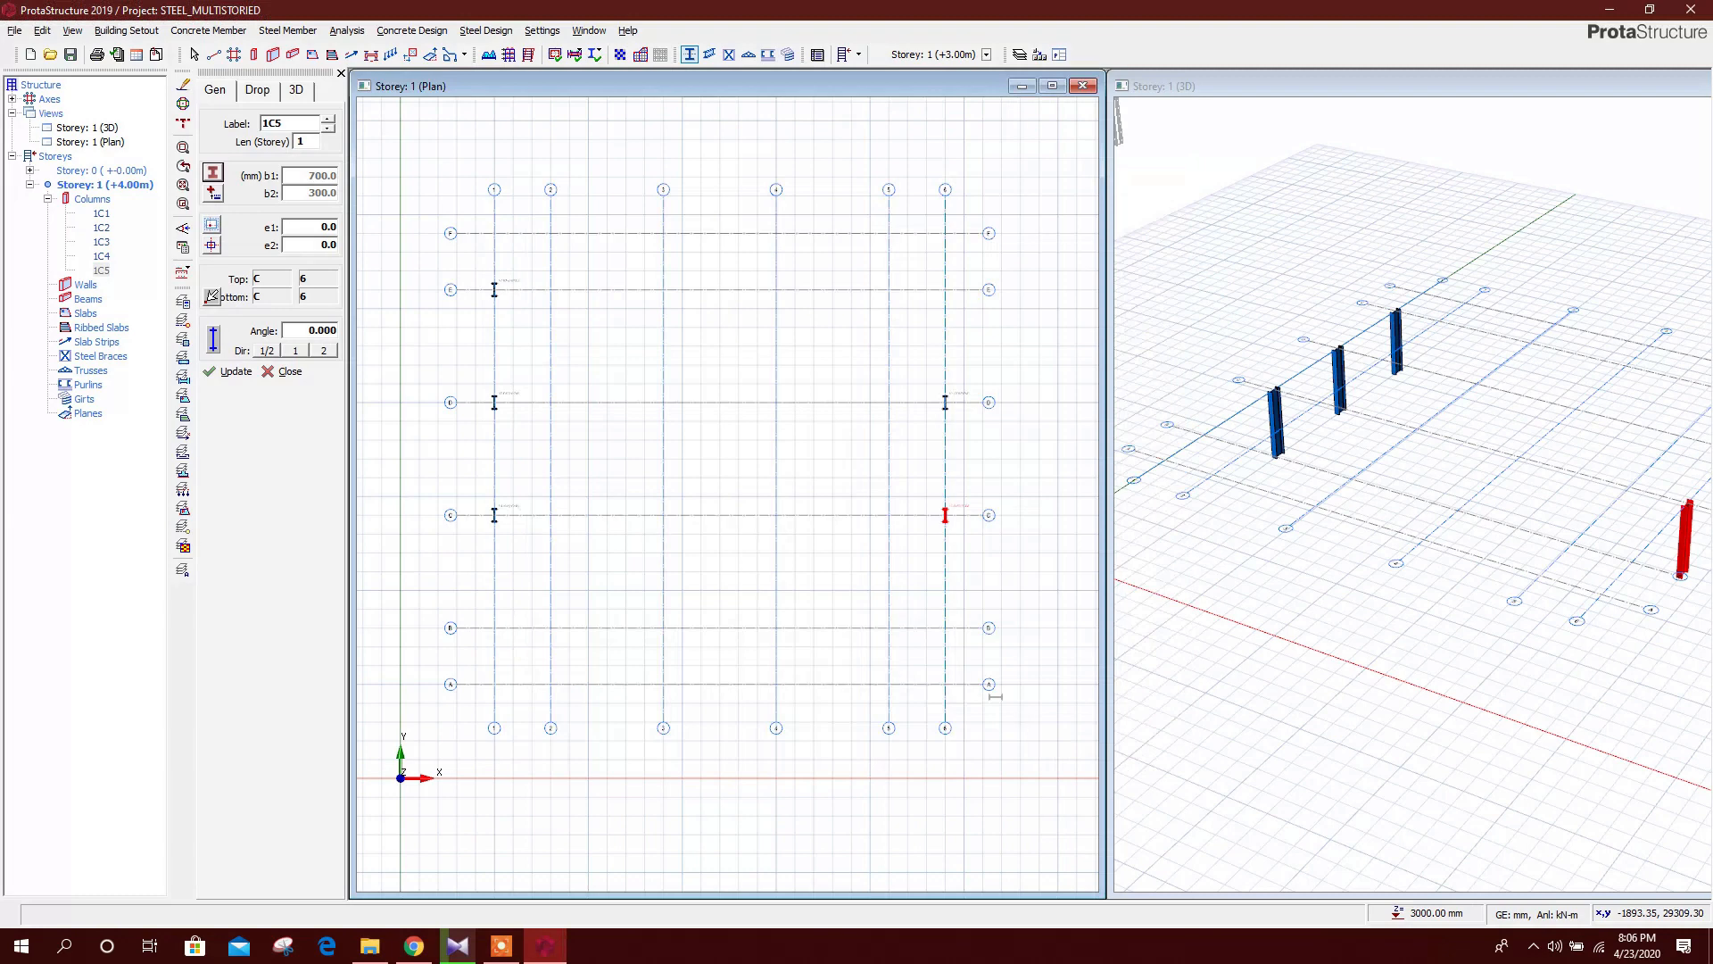
left_click(663, 233)
left_click(852, 407)
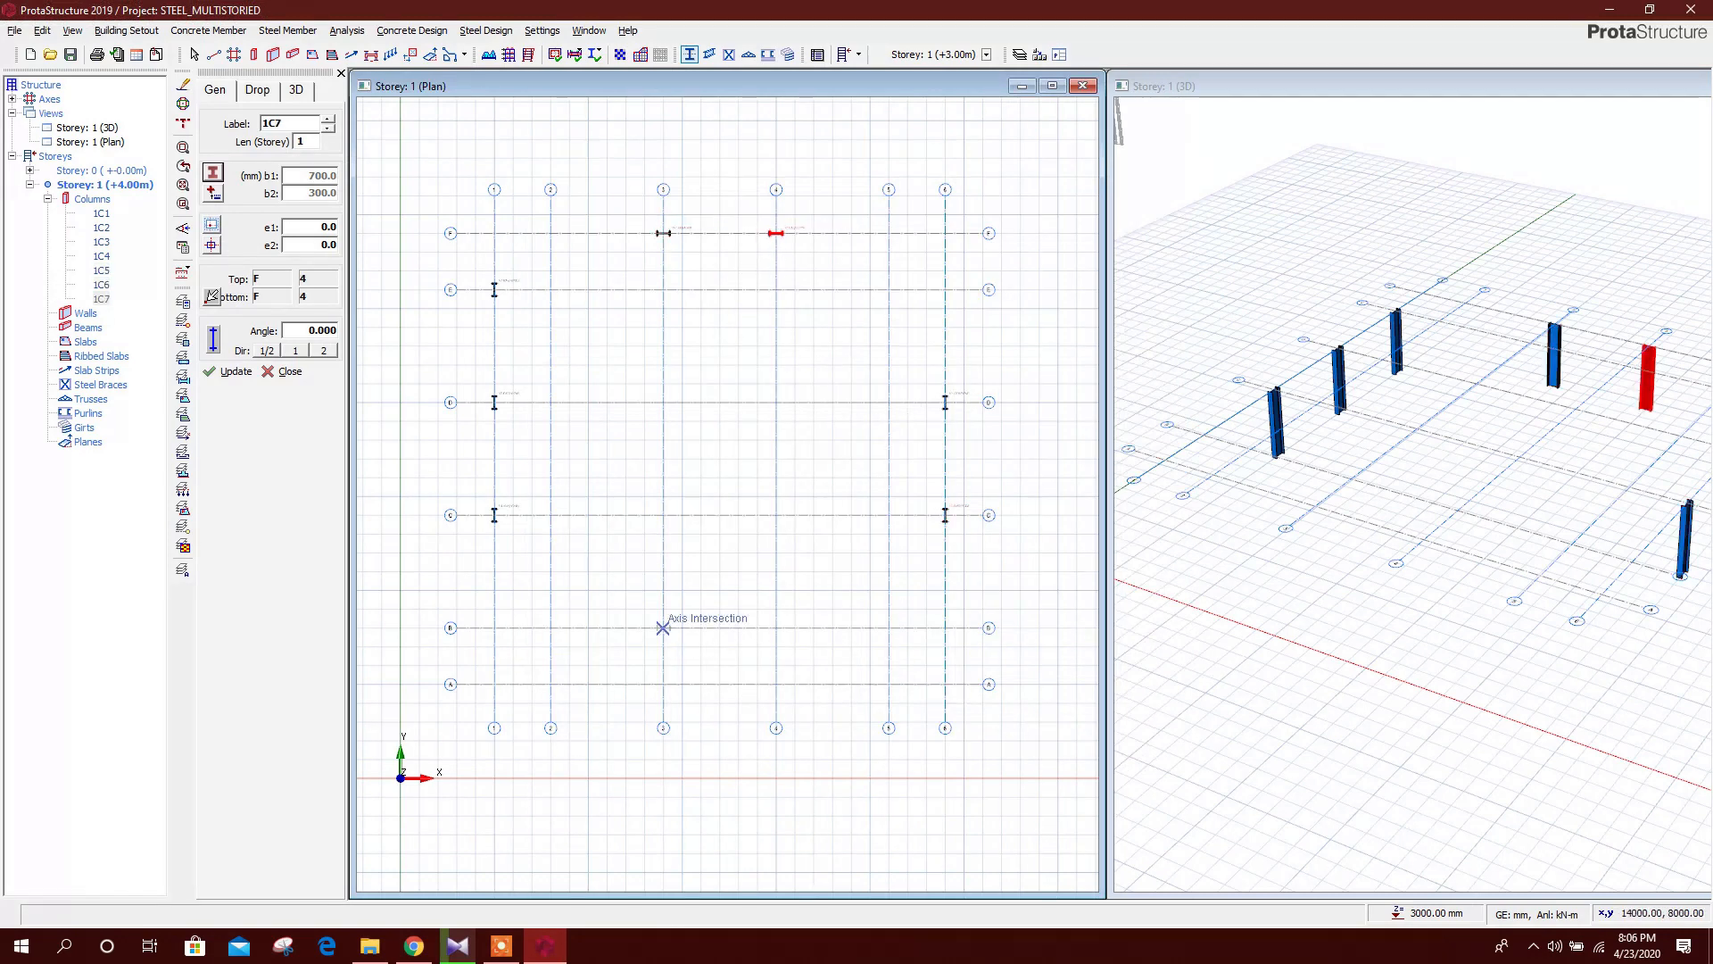
left_click(662, 684)
left_click(776, 684)
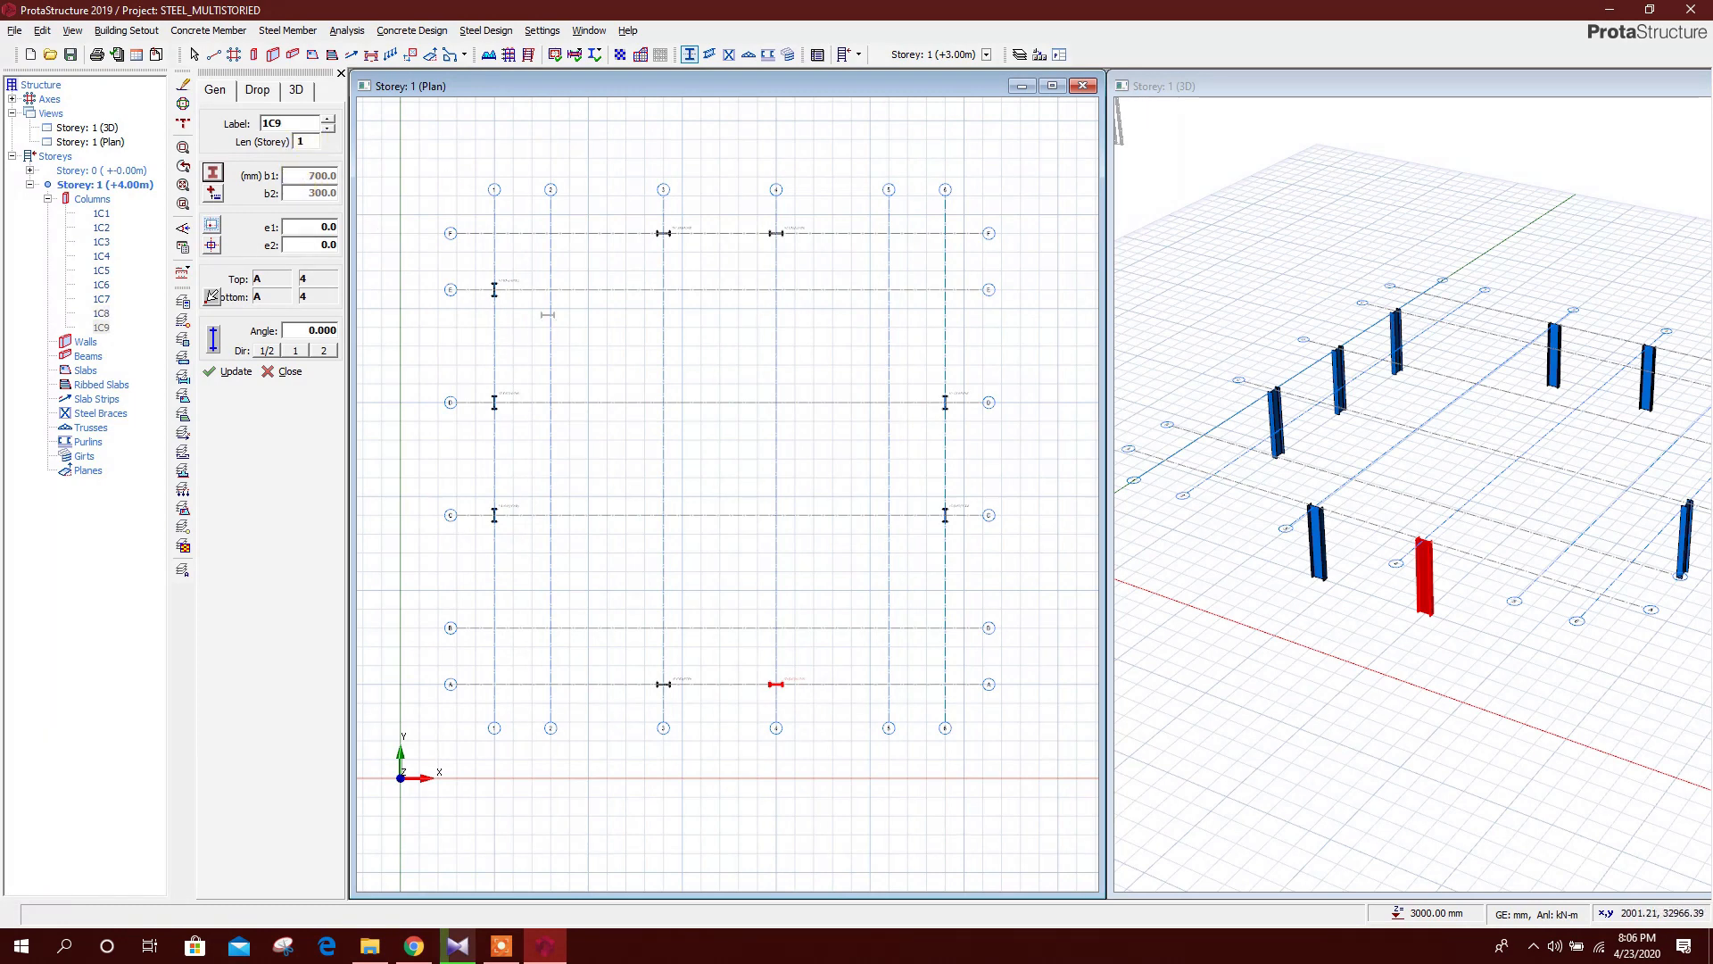
key("Escape")
Change the column at E-1 to the TUBO-D406.4X25 circular section from the Euro database
middle_click_drag(555, 331, 565, 343)
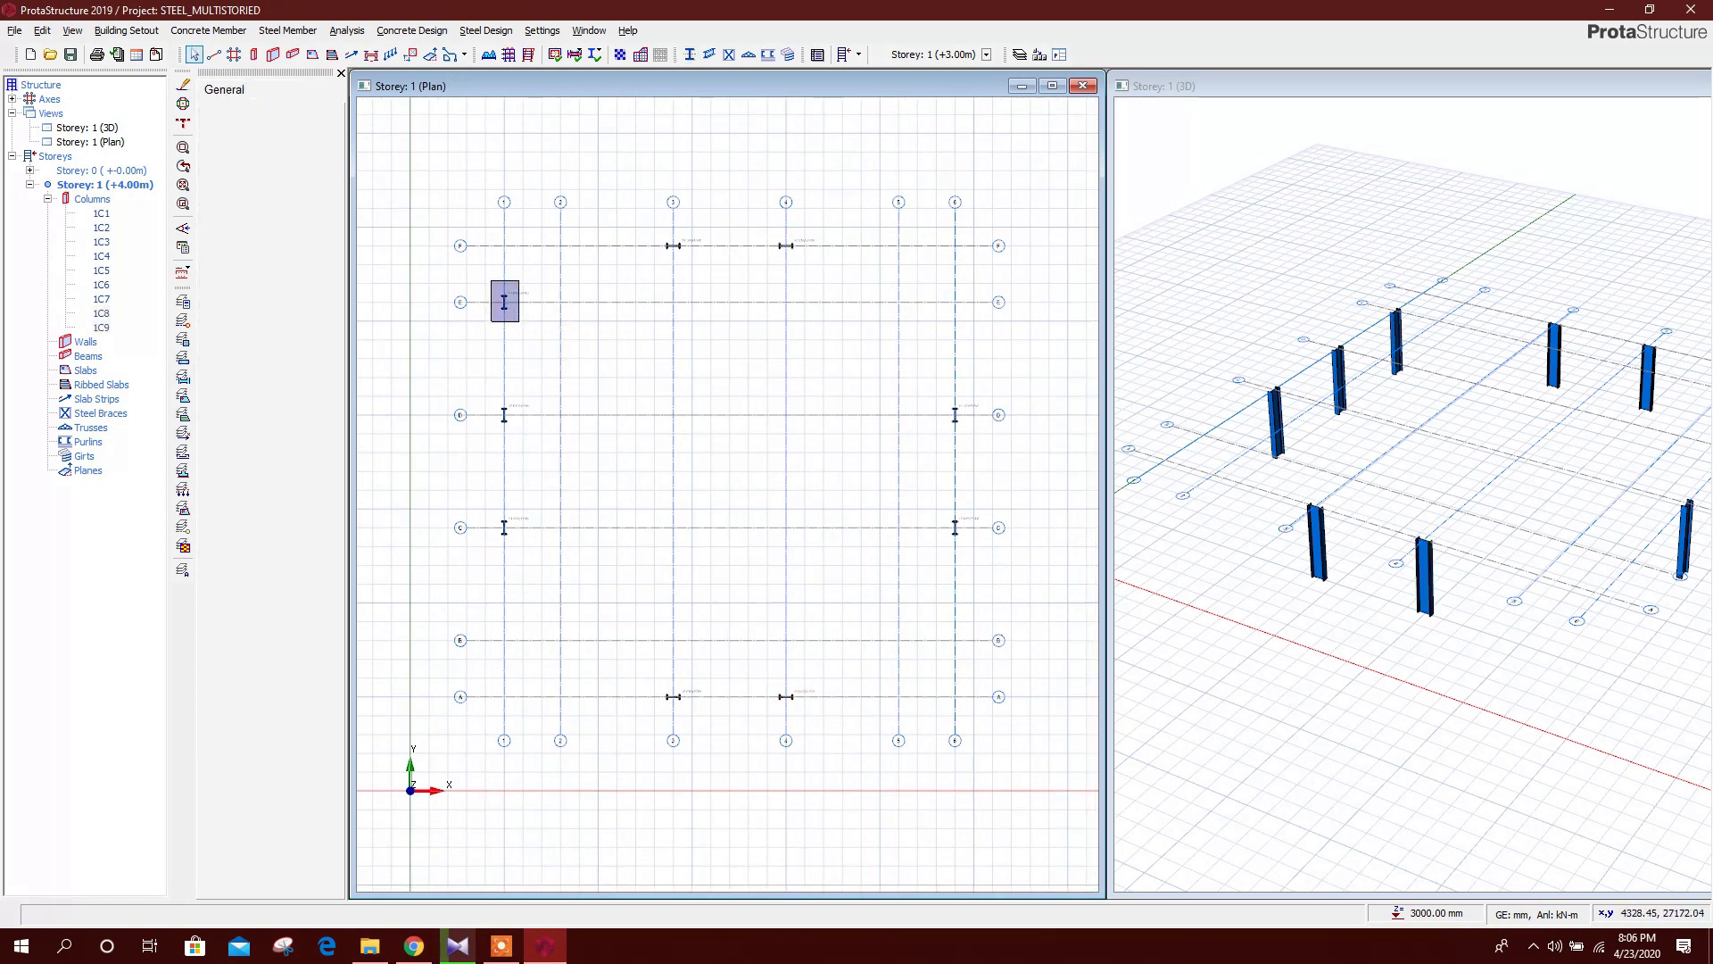
double_click(506, 298)
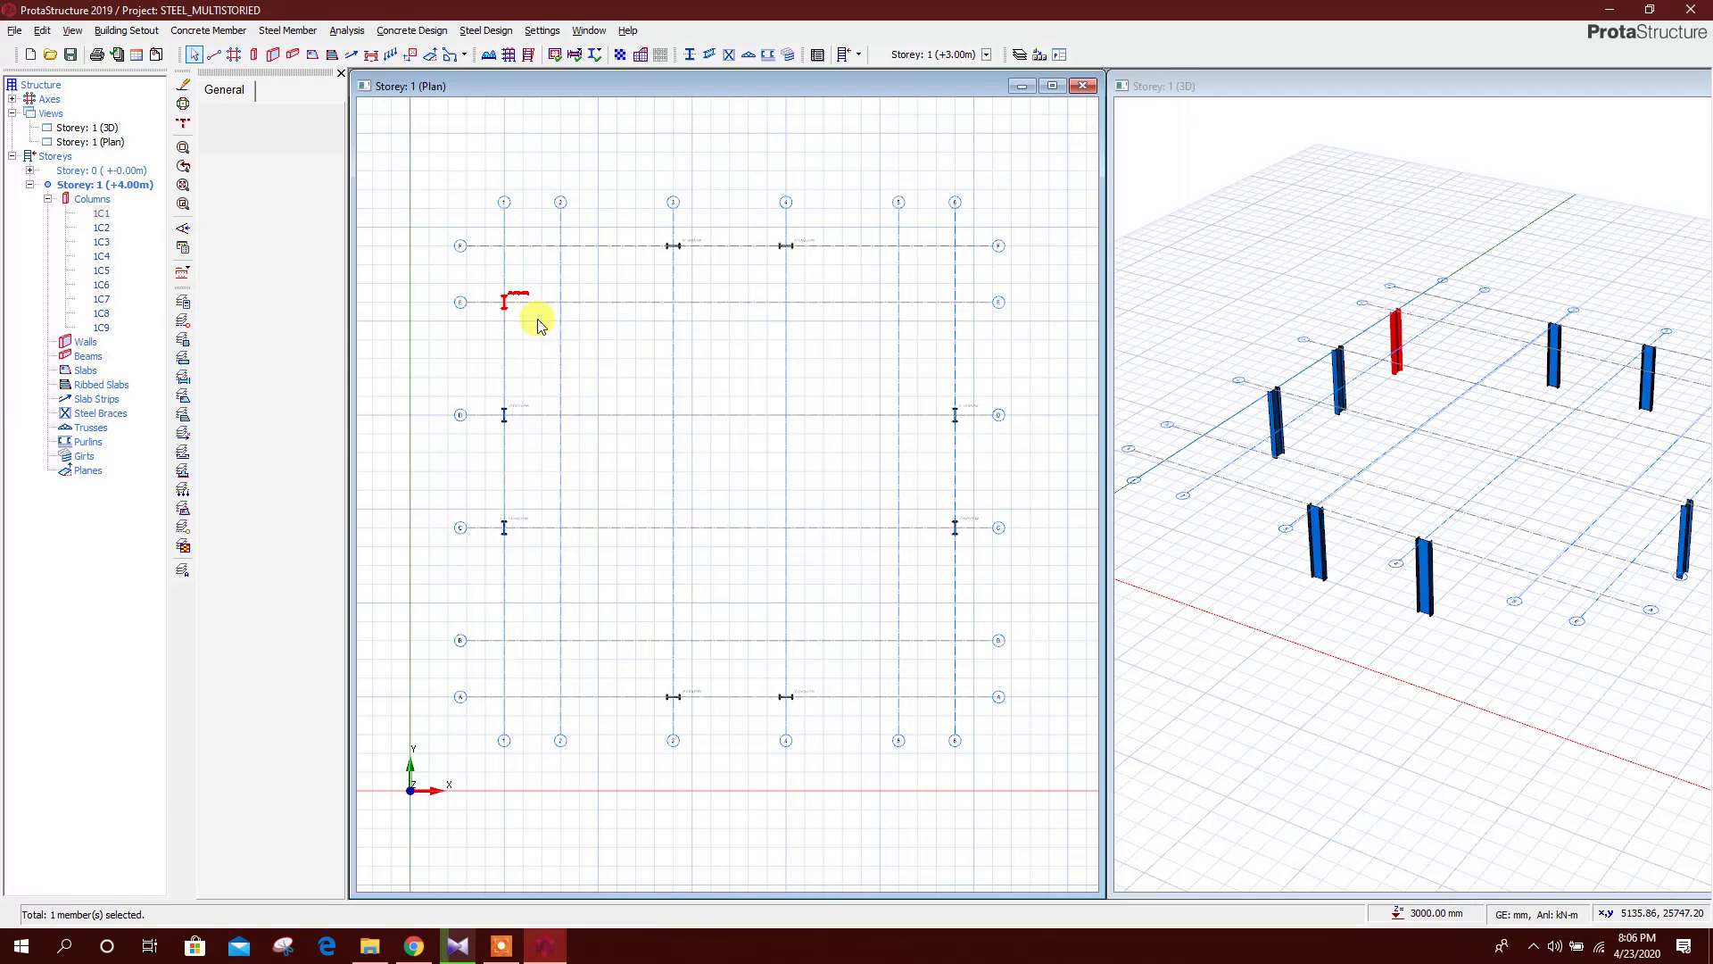
left_click(214, 174)
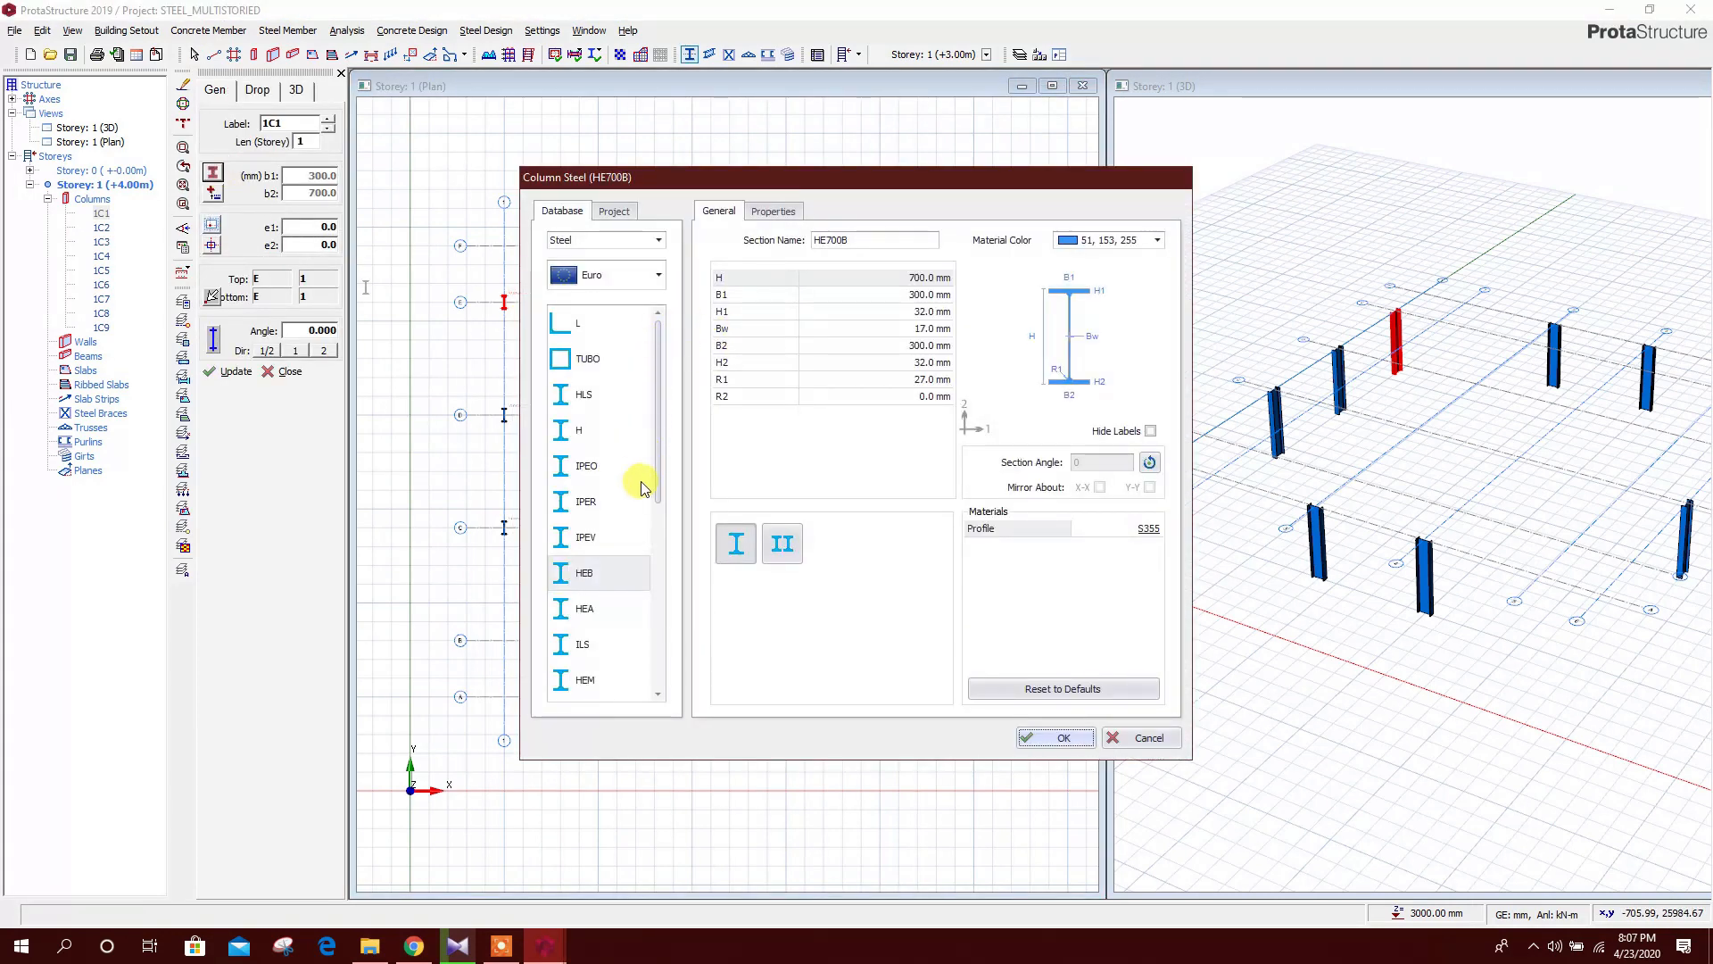
scroll(636, 487, "down", 5)
left_click(596, 680)
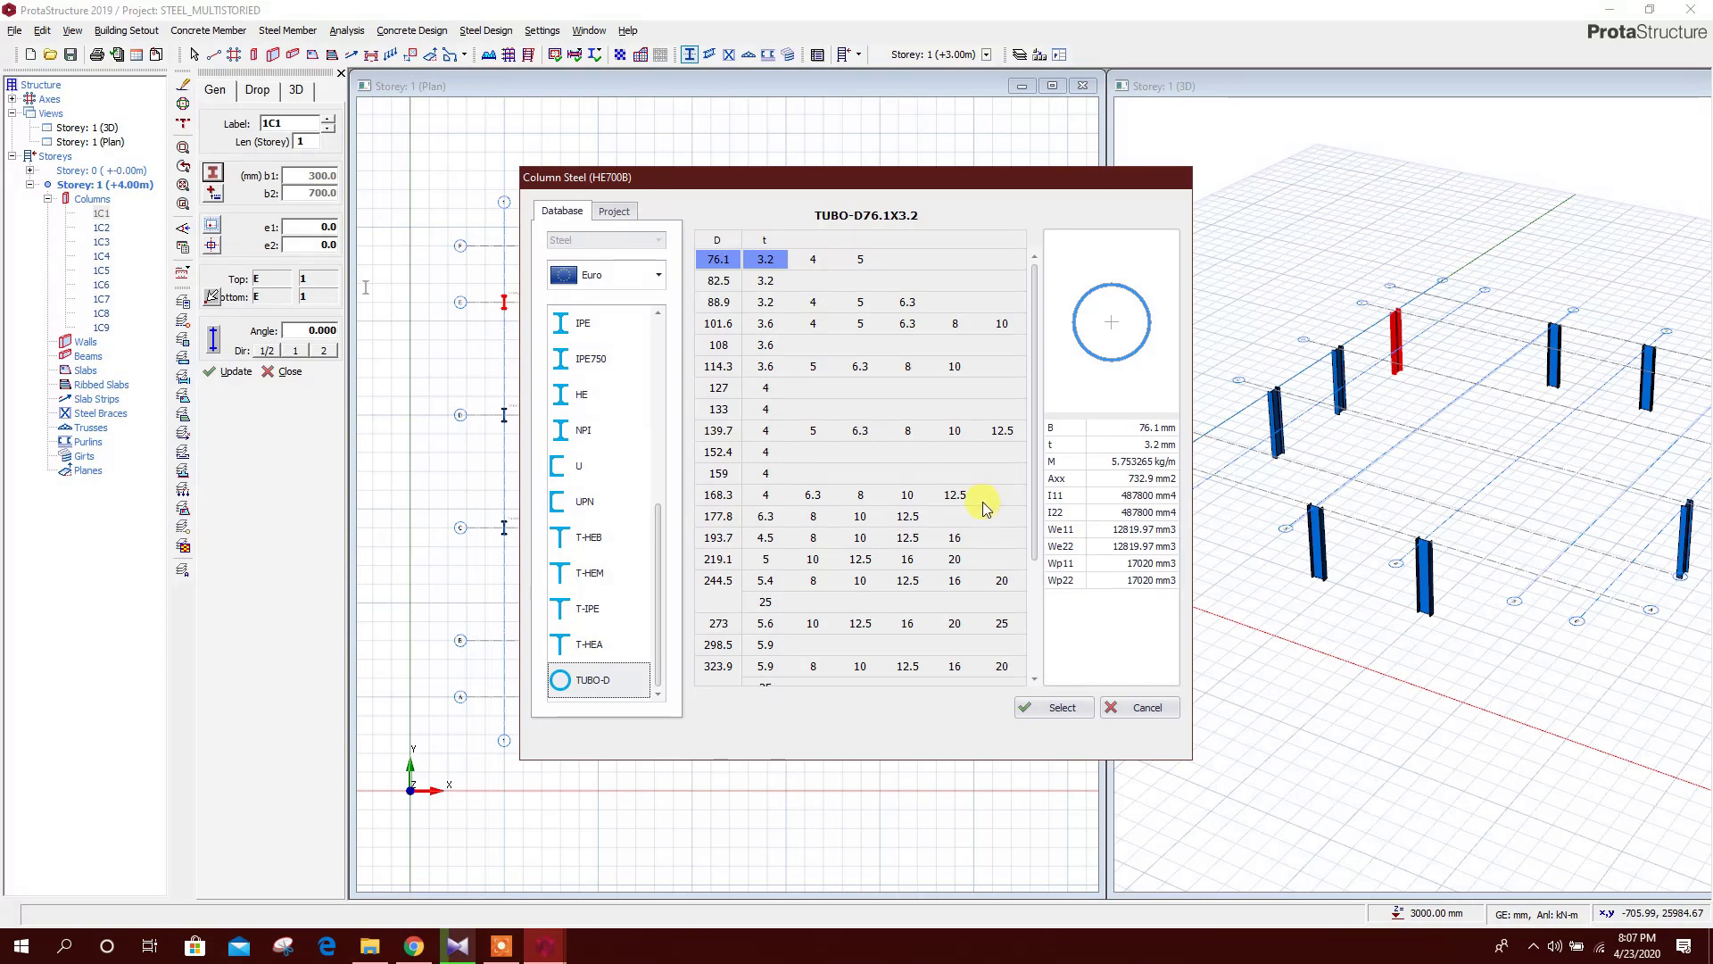
scroll(897, 357, "down", 3)
left_click(790, 590)
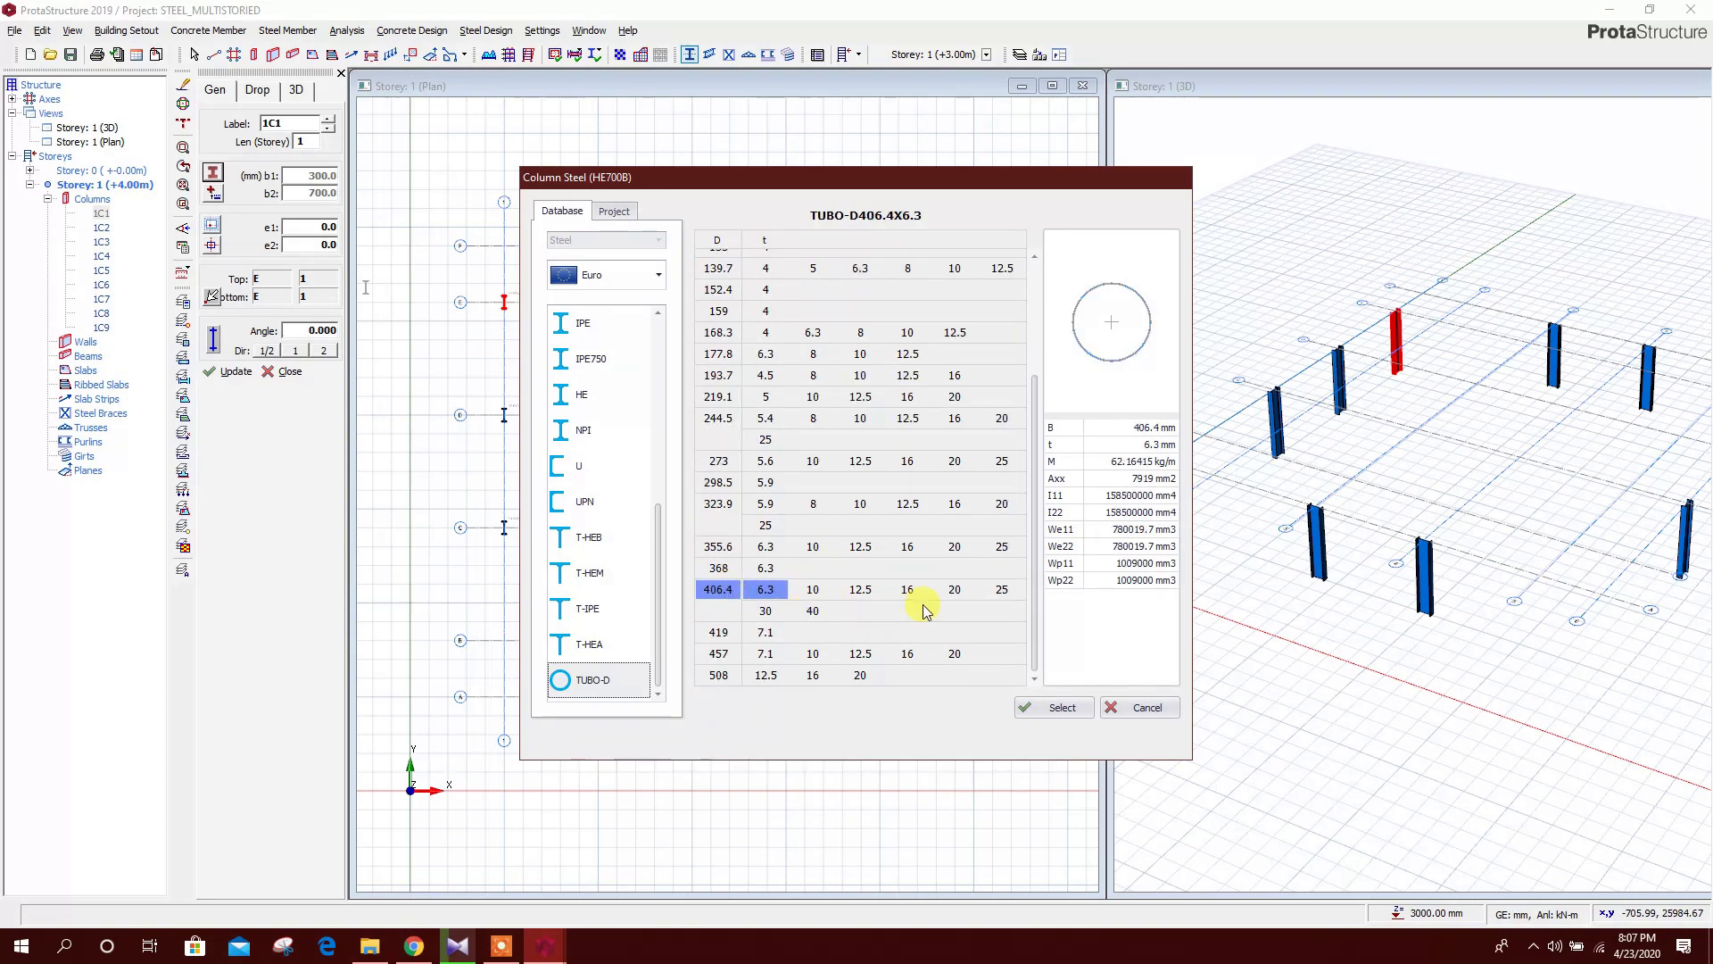
left_click(955, 590)
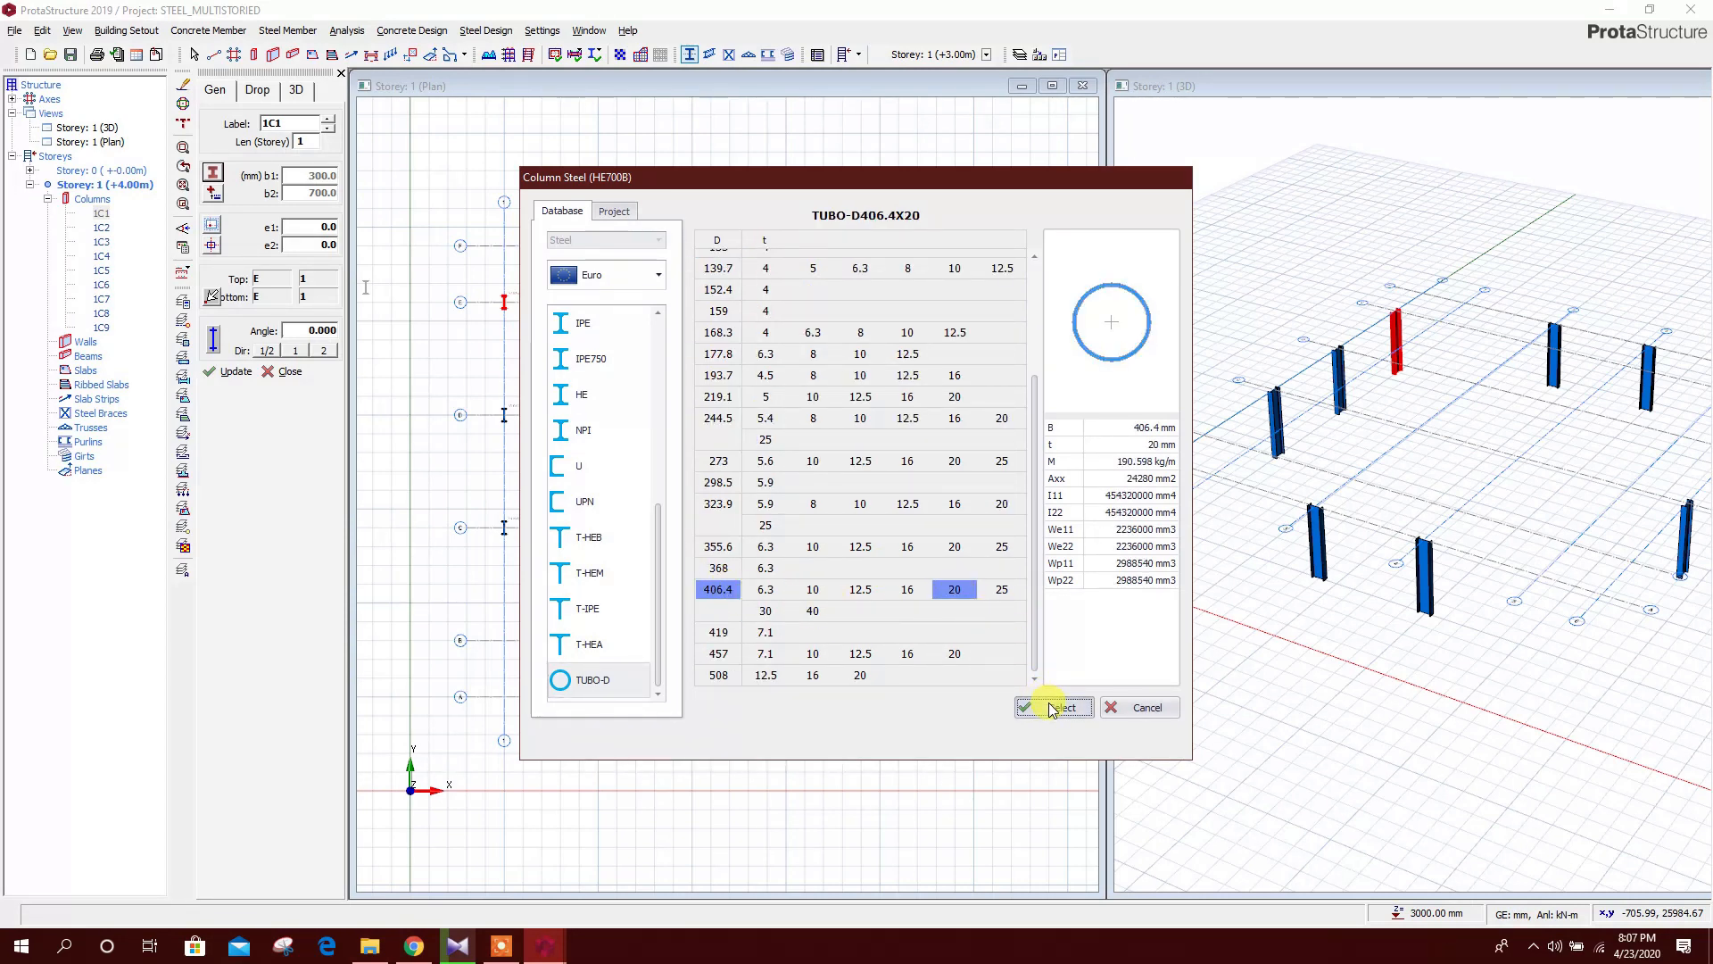
left_click(1001, 589)
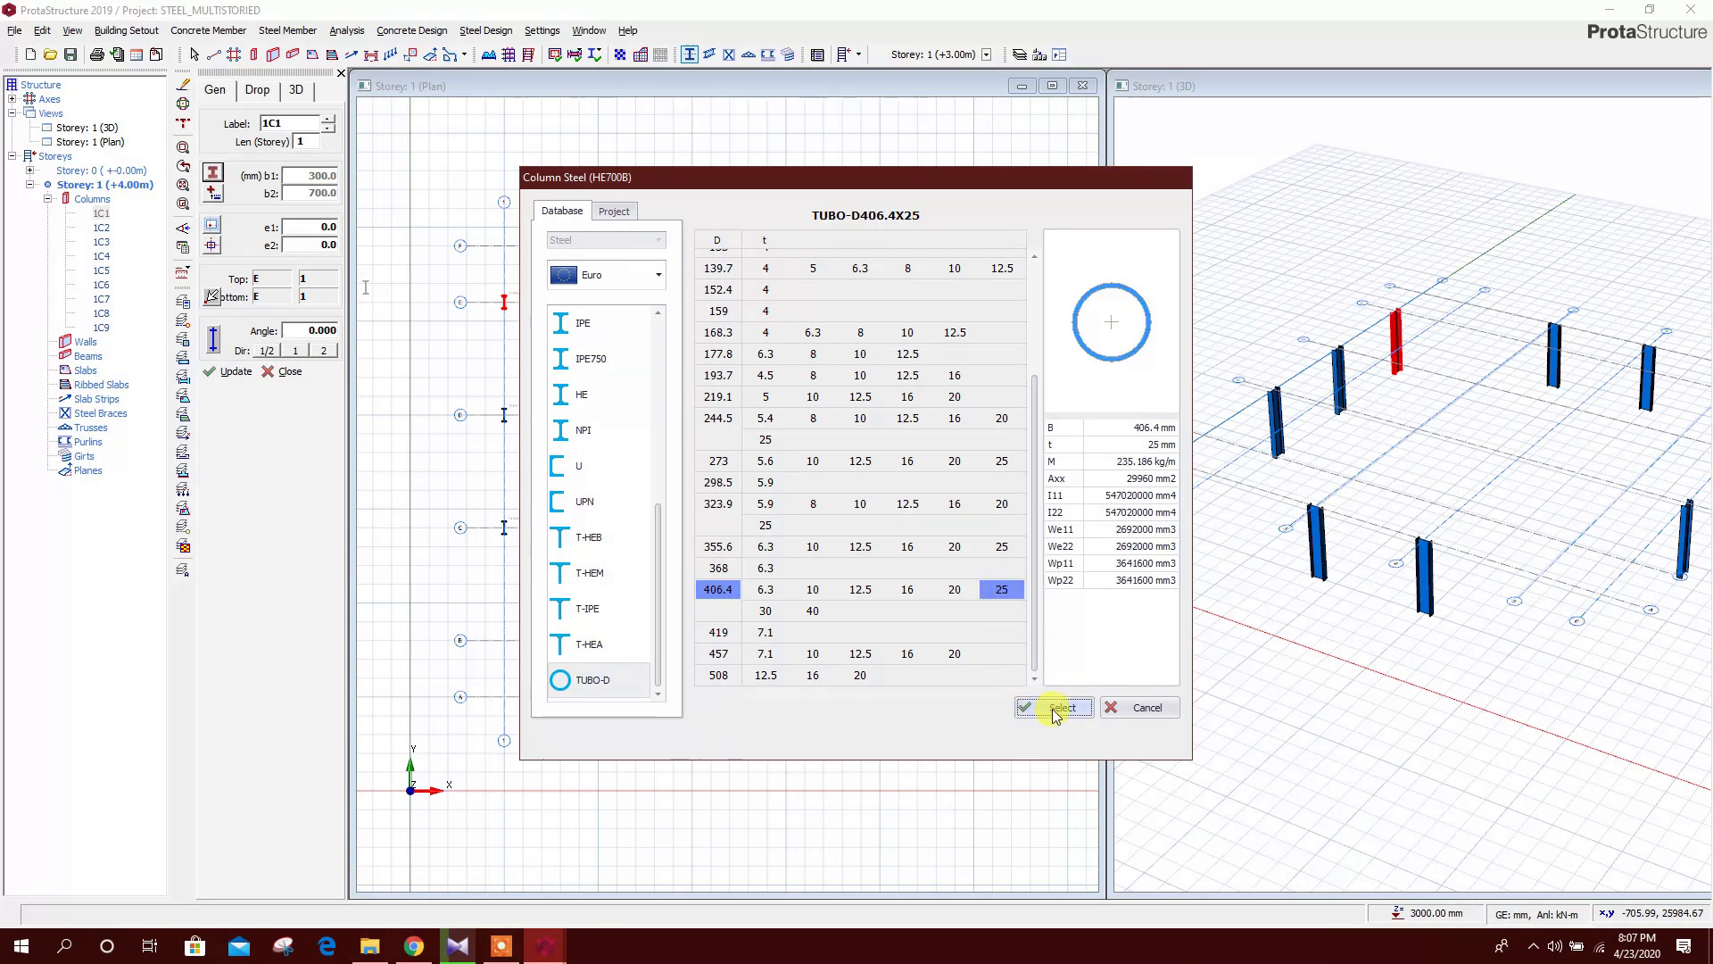
left_click(1056, 710)
left_click(1057, 737)
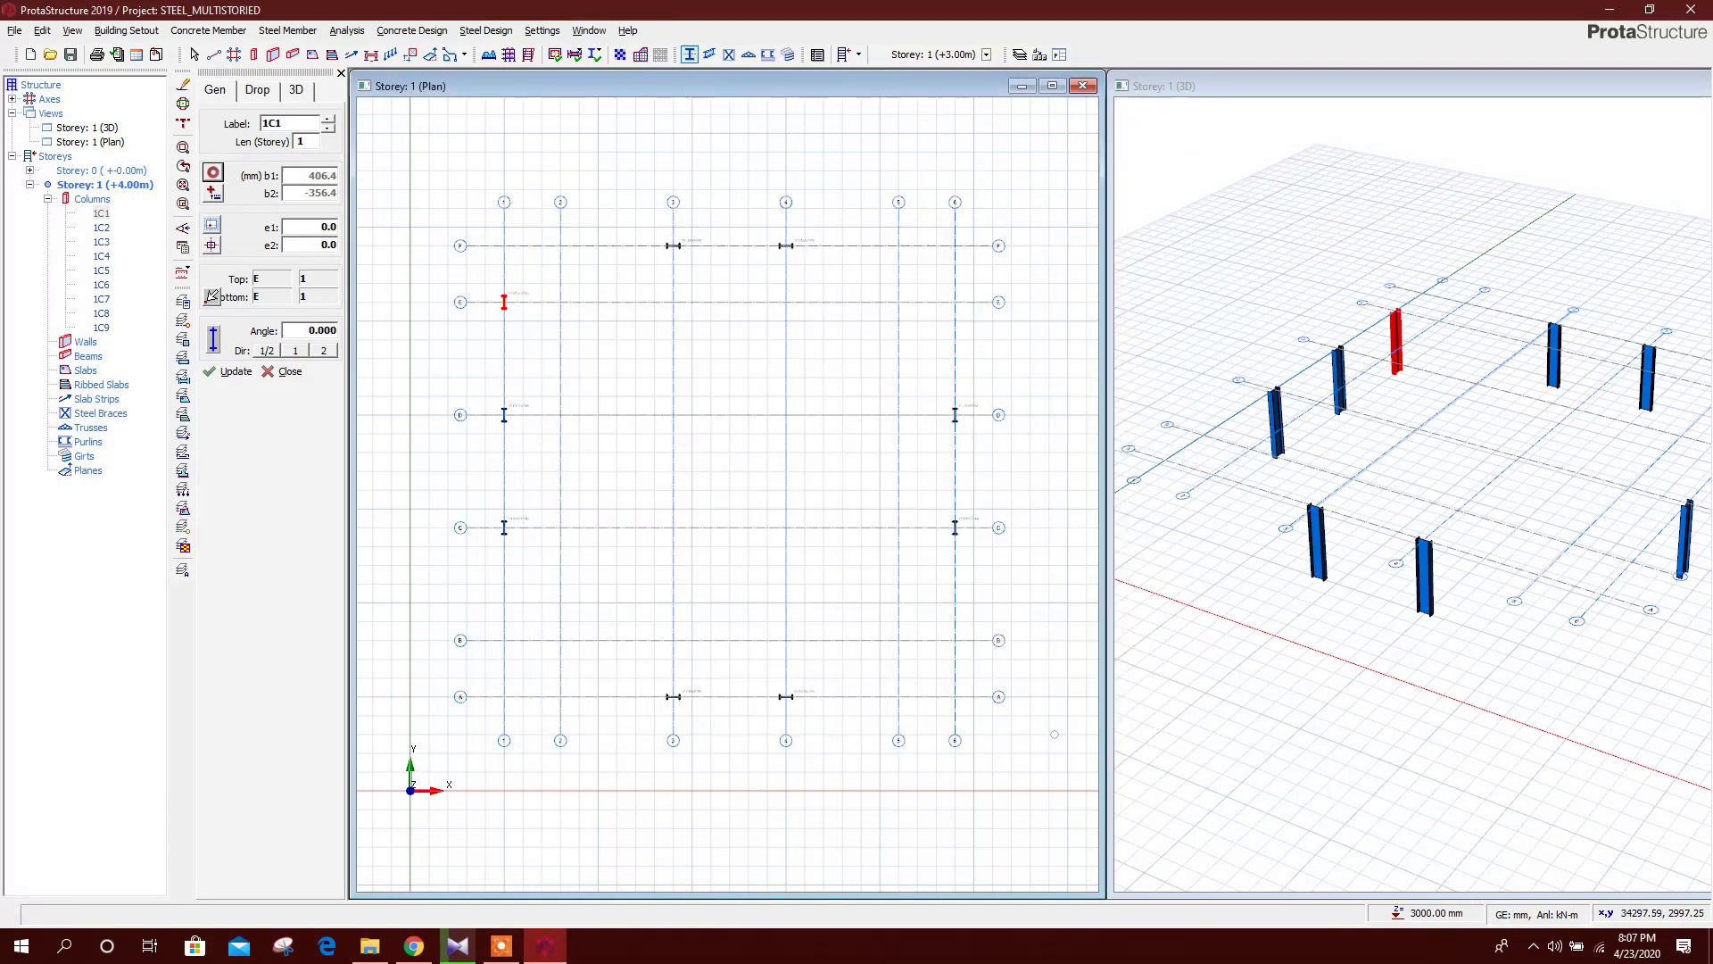
left_click(229, 372)
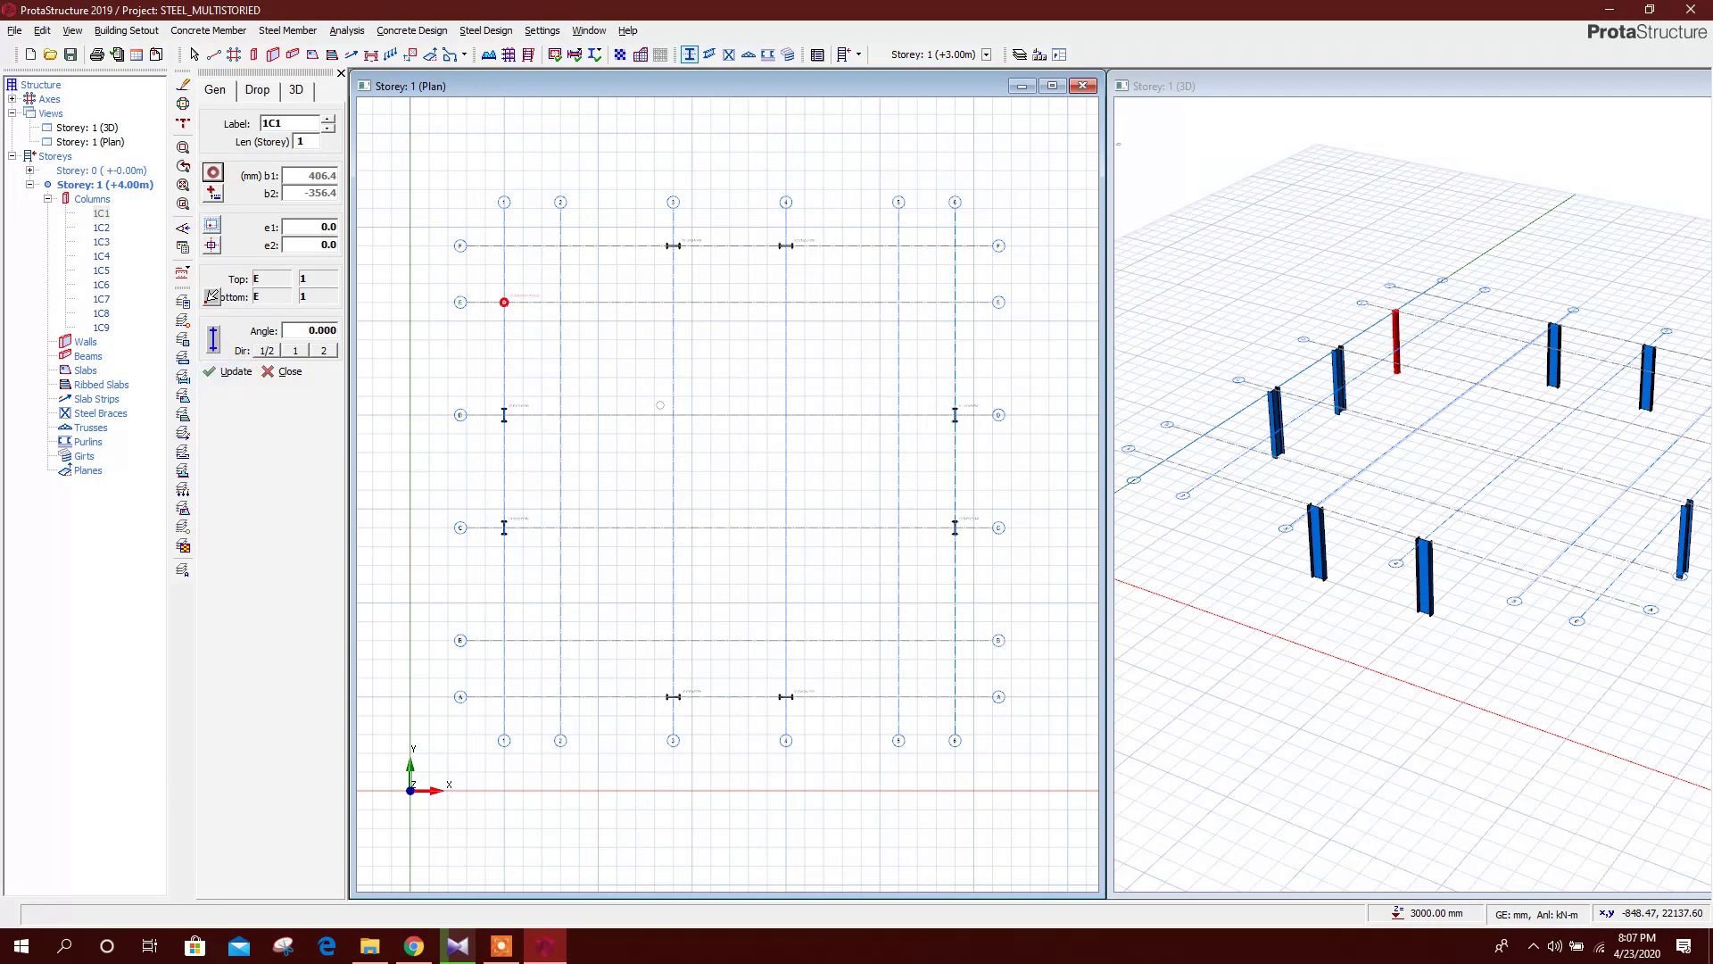
Start a new steel column and assign it the TUBO-D profile with 406.4 mm diameter and 25 mm thickness
middle_click_drag(662, 387, 670, 414)
key("Escape")
left_click(690, 54)
scroll(598, 536, "down", 3)
left_click(593, 680)
scroll(722, 535, "down", 5)
left_click(718, 588)
left_click(1001, 589)
left_click(1063, 711)
left_click(1057, 737)
Place TUBO-D406.4X25 columns at axis intersections F-2, F-5, E-6, B-1, A-2, A-5 and B-6
left_click(568, 271)
left_click(905, 271)
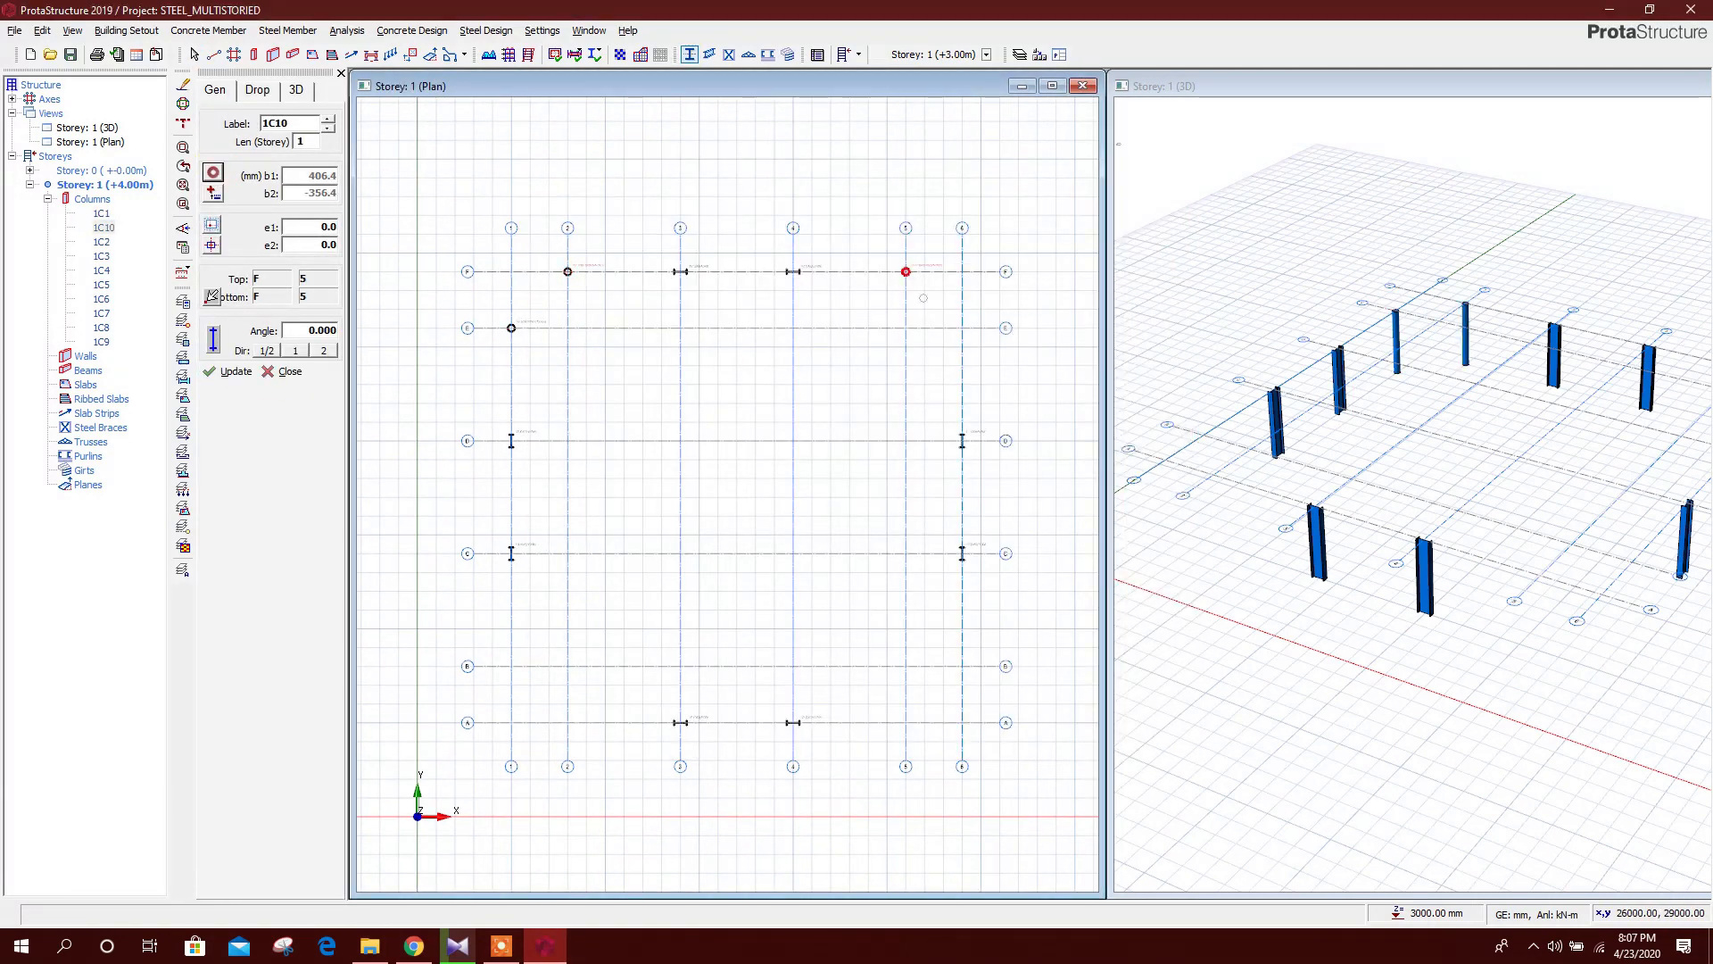
left_click(962, 329)
left_click(511, 666)
left_click(567, 722)
left_click(906, 722)
left_click(962, 666)
middle_click_drag(791, 551, 771, 527)
key("Escape")
Start another steel column and assign it the HE800B section from the HEB profiles
left_click(689, 55)
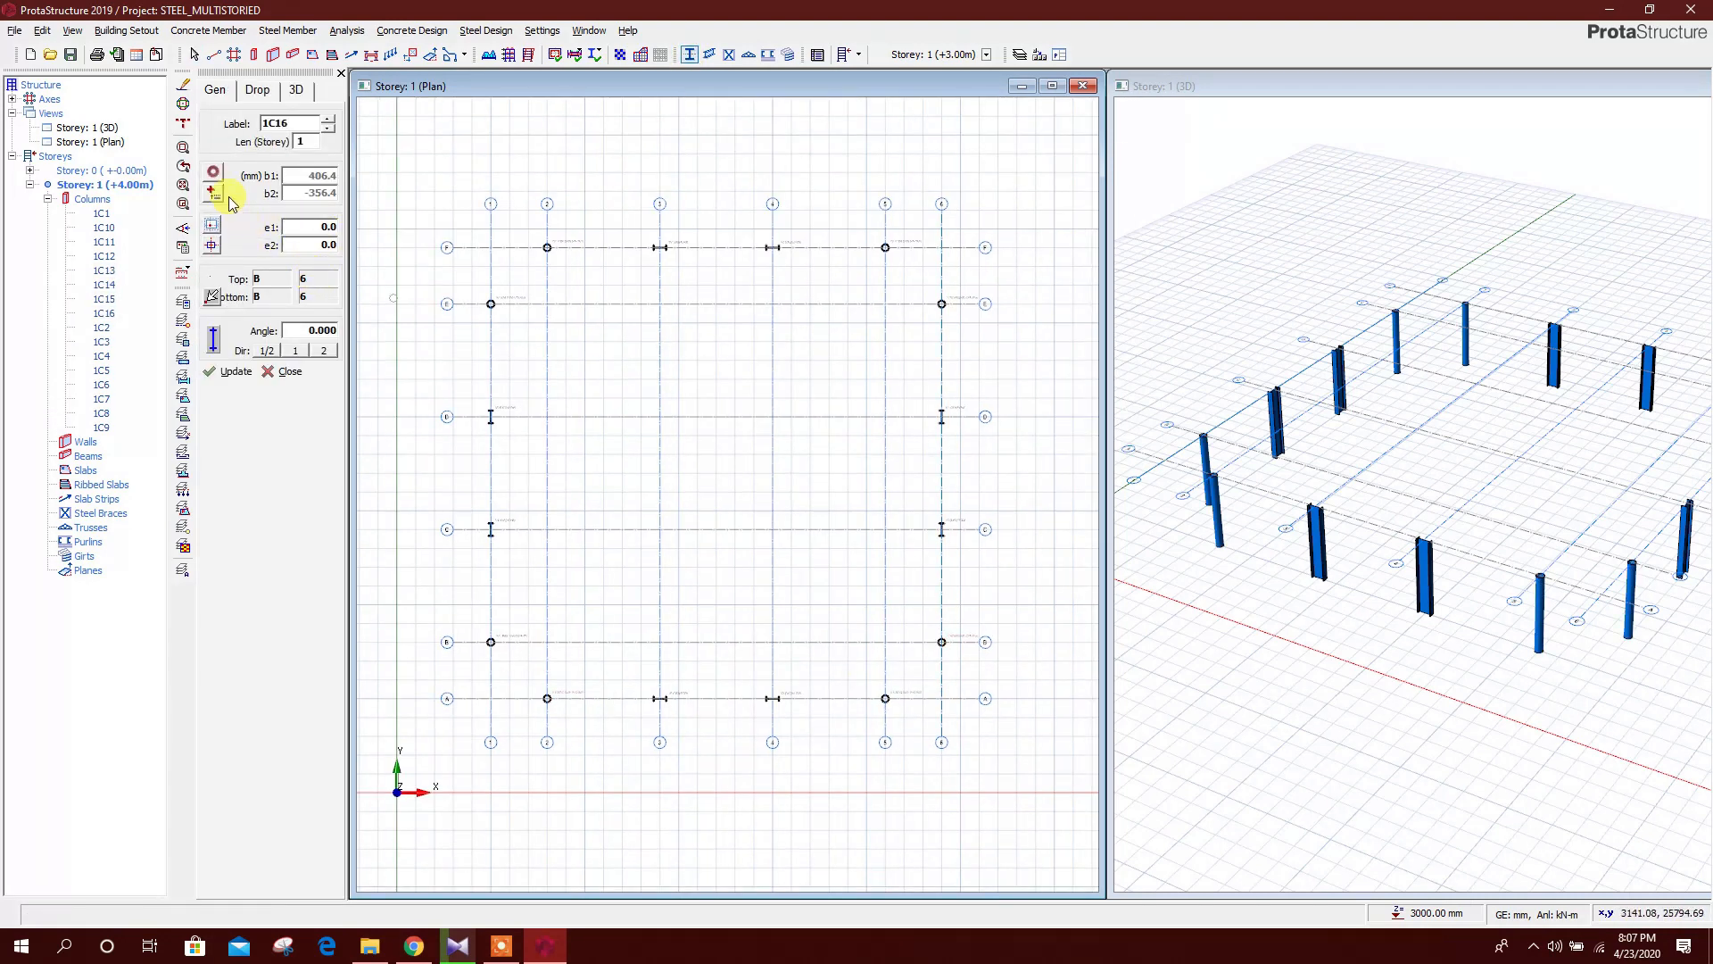
left_click(213, 172)
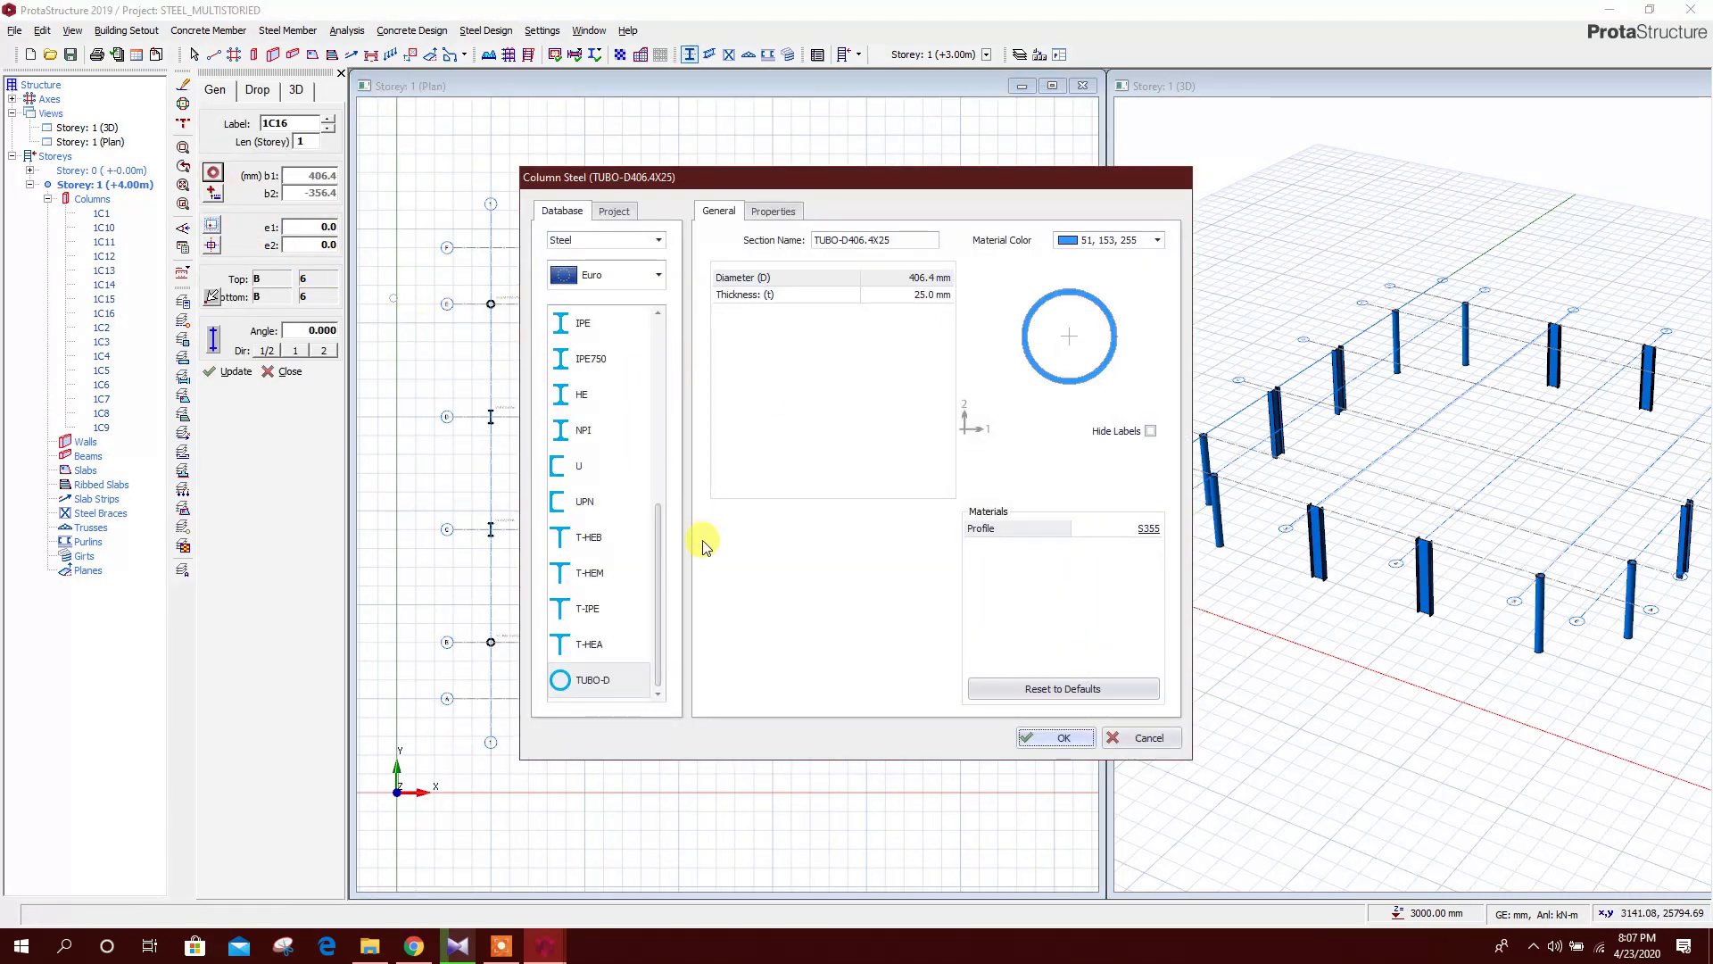
scroll(625, 500, "up", 3)
left_click(584, 466)
scroll(750, 536, "down", 2)
left_click(724, 632)
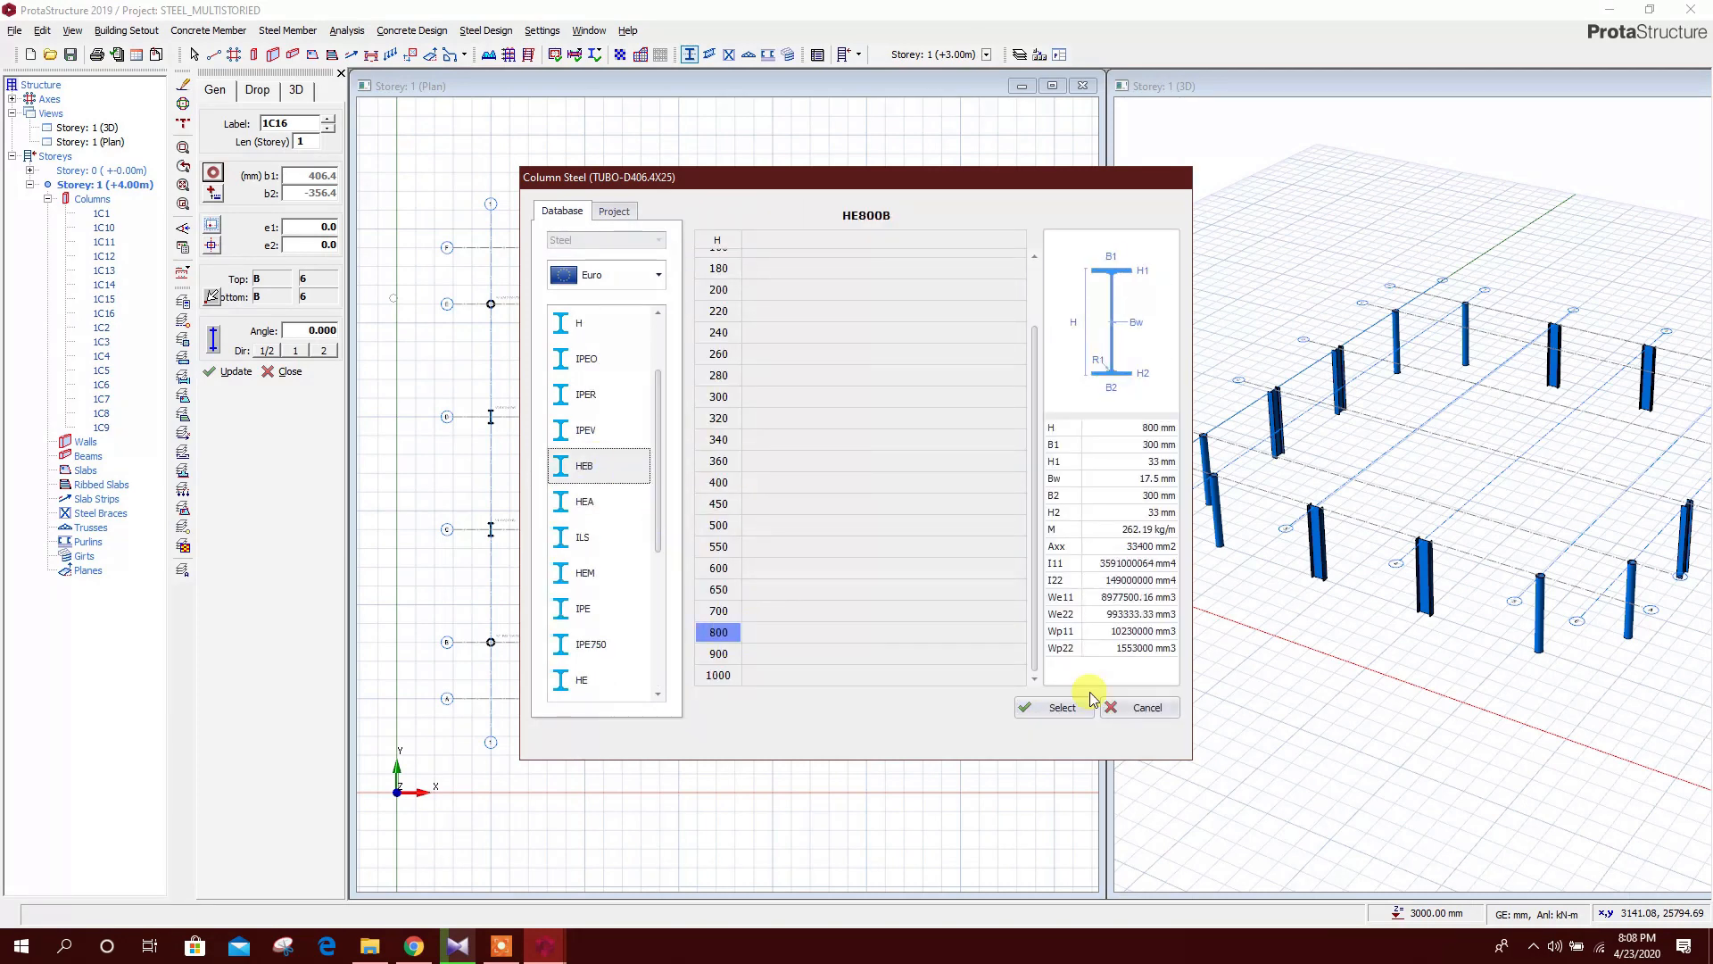
left_click(1053, 709)
left_click(1055, 740)
Place HE800B columns at the central axis intersections D-3, C-3, C-4 and D-4
left_click(659, 416)
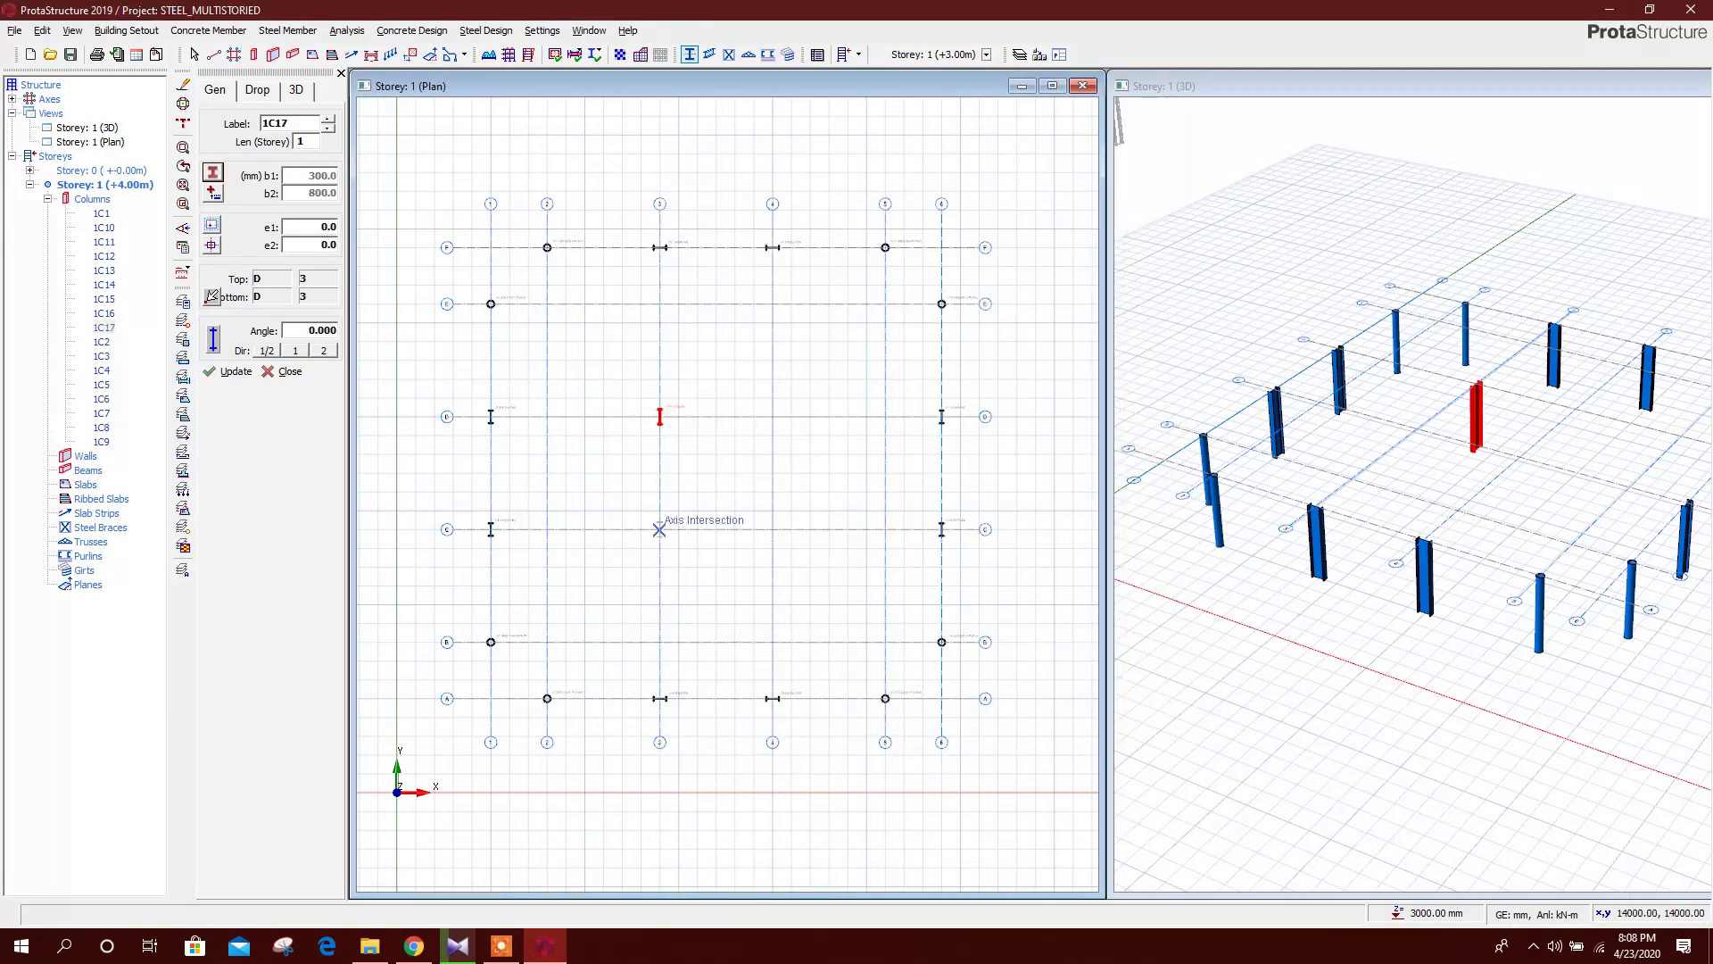
left_click(660, 529)
left_click(773, 530)
left_click(772, 417)
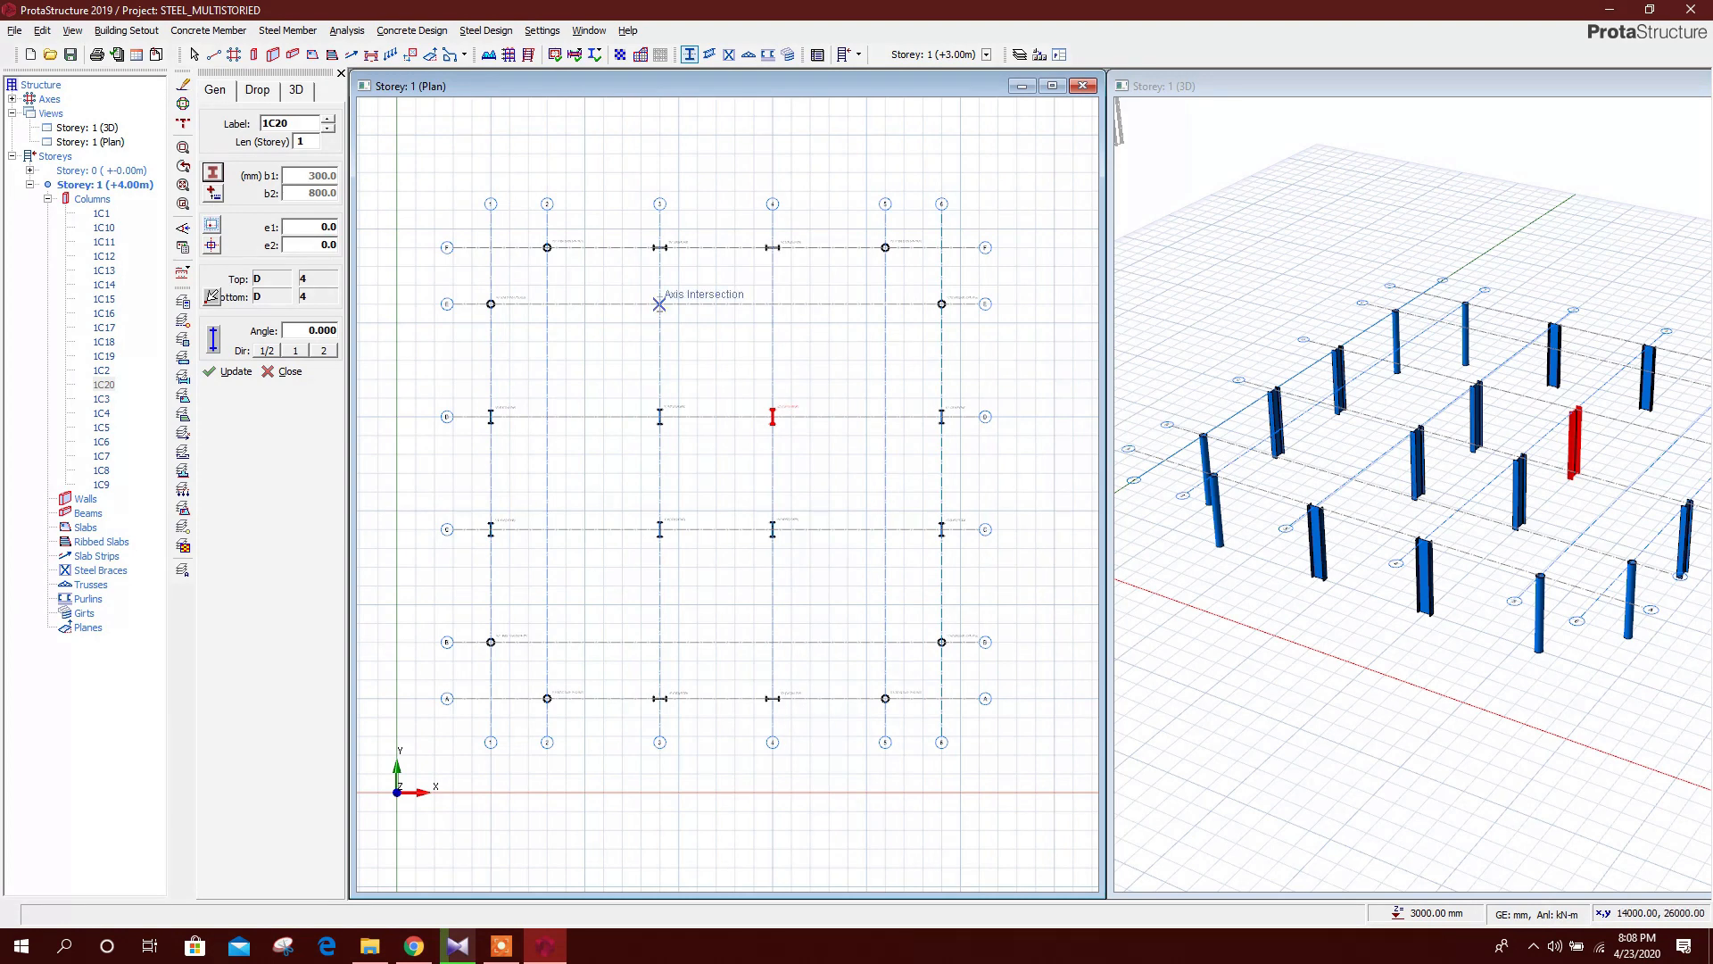
Switch the column section to HE700B from the HEB profiles and rotate it a quarter turn
left_click(212, 177)
left_click(589, 572)
left_click(719, 609)
left_click(1046, 702)
left_click(1147, 467)
left_click(1065, 736)
Place the rotated HE700B columns at axis intersections E-3, E-4, B-3 and B-4
left_click(659, 303)
left_click(773, 304)
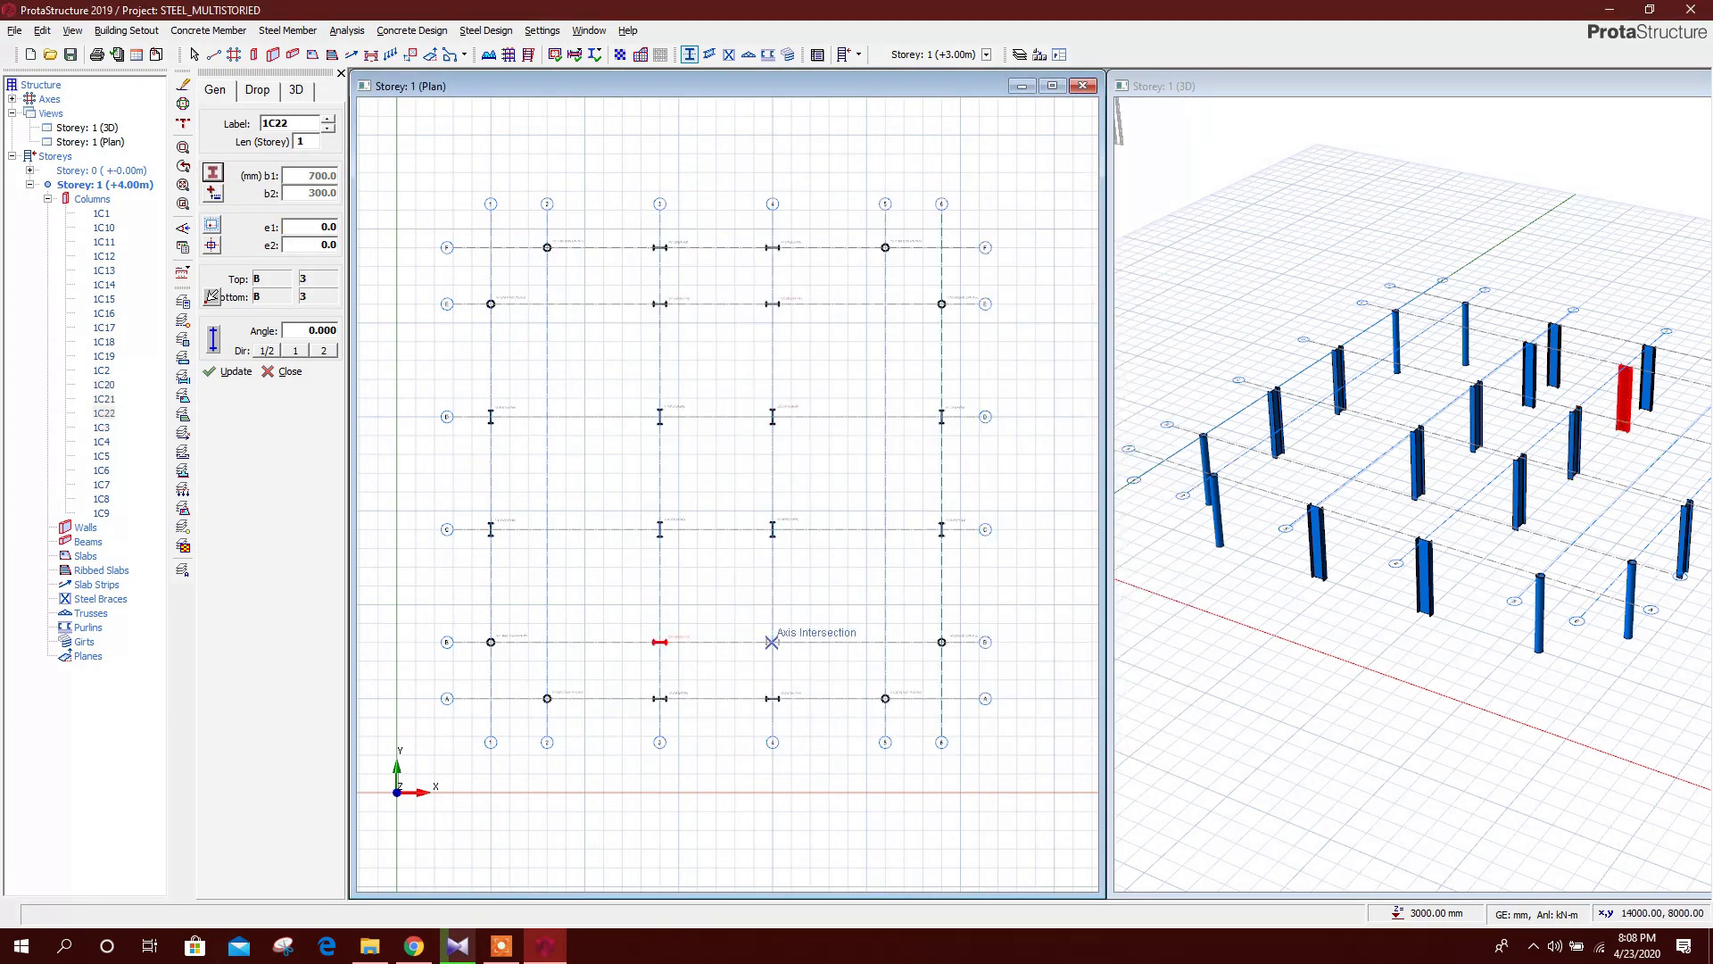
left_click(659, 641)
left_click(773, 642)
Rotate the HE700B section back and place columns along axes 2 and 5 at their intersections with E, D, C and B
left_click(213, 173)
left_click(1151, 463)
left_click(1075, 846)
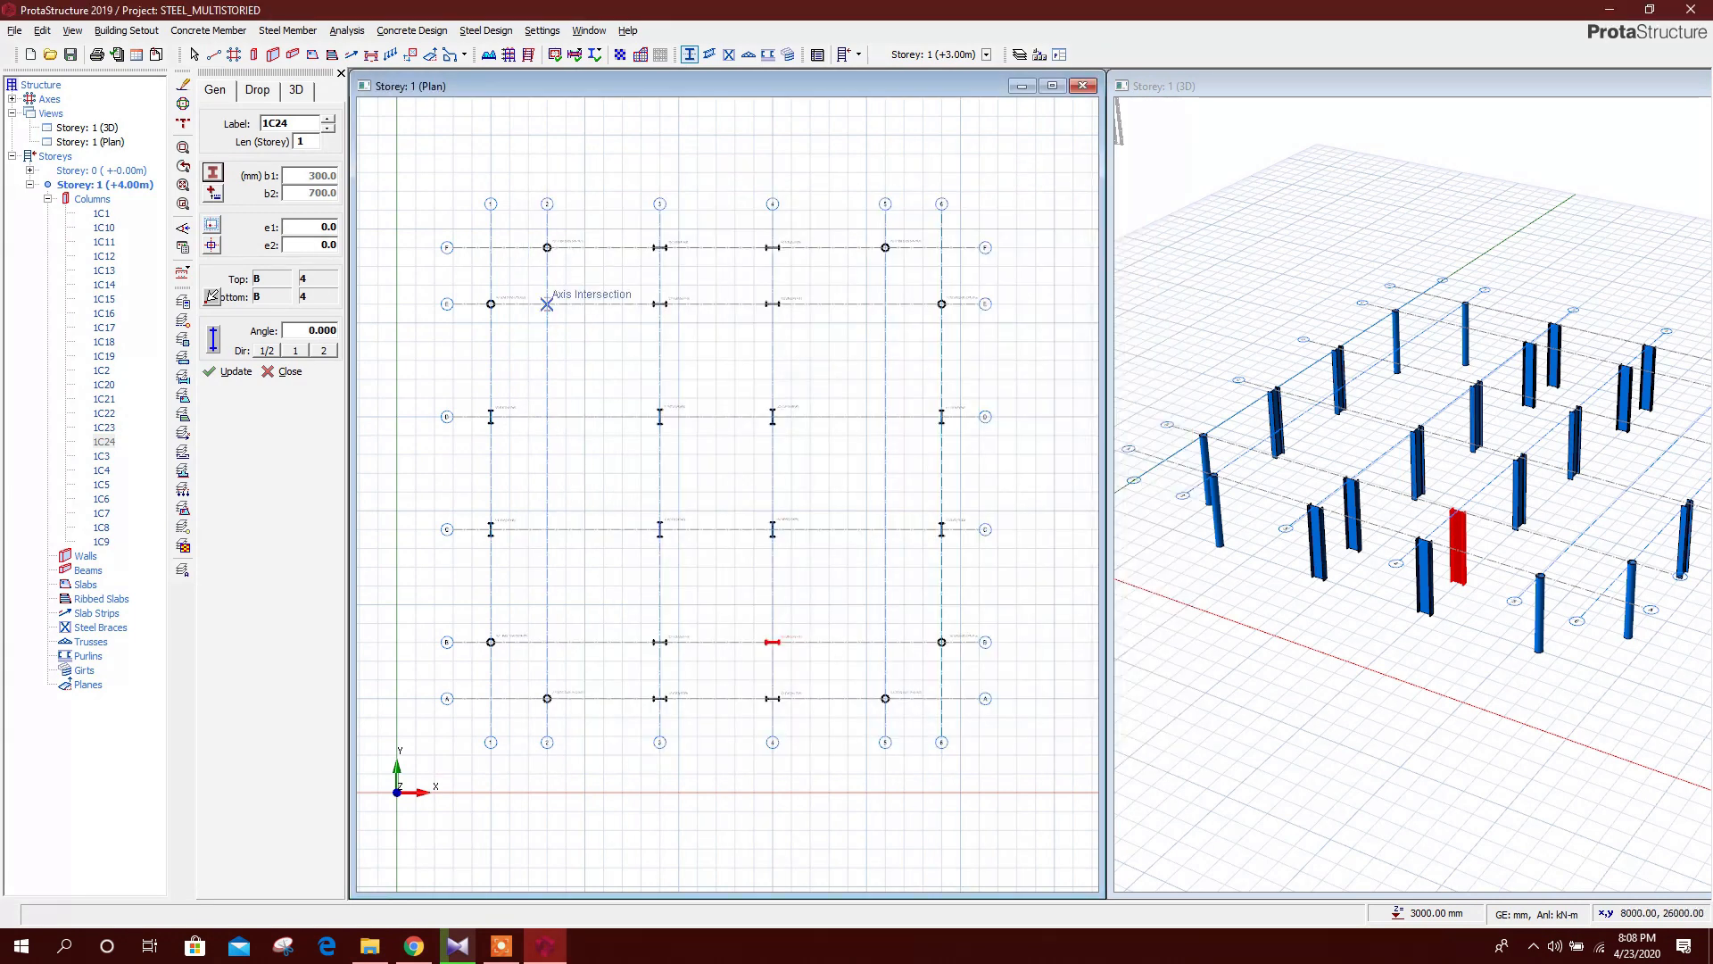
left_click(547, 303)
left_click(547, 416)
left_click(547, 529)
left_click(547, 641)
left_click(885, 303)
left_click(885, 416)
left_click(885, 530)
left_click(885, 642)
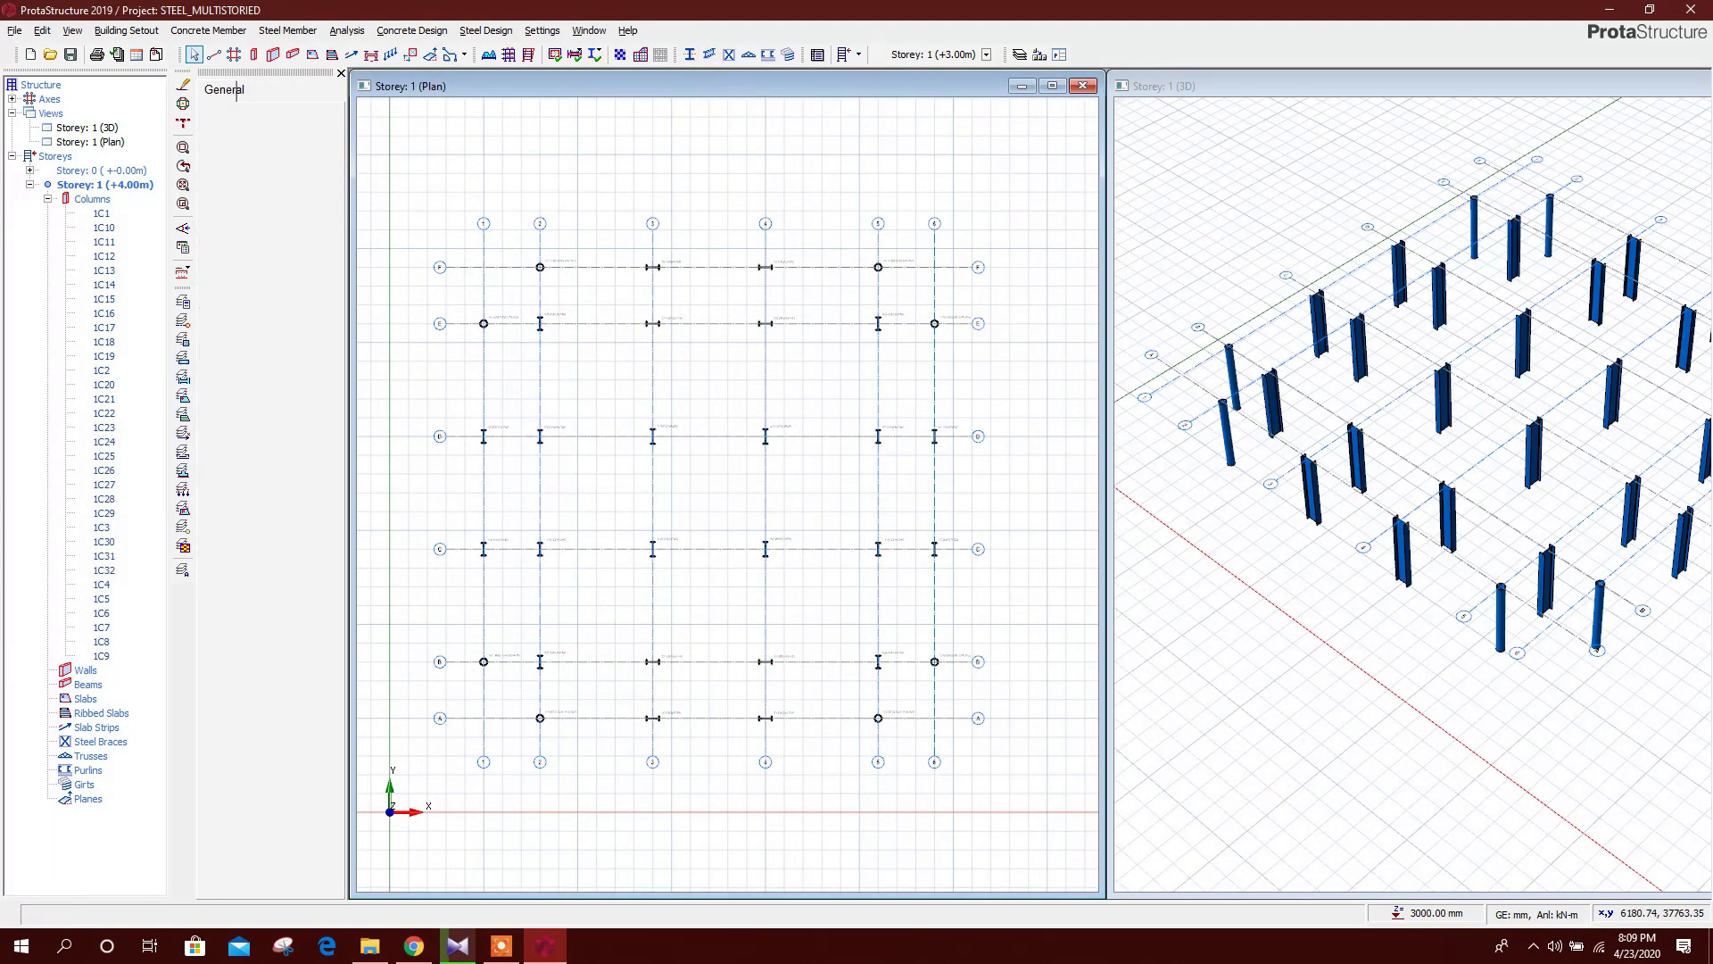
Start a steel beam and assign it the IPE400 section from the Euro database's IPE profiles
left_click(709, 56)
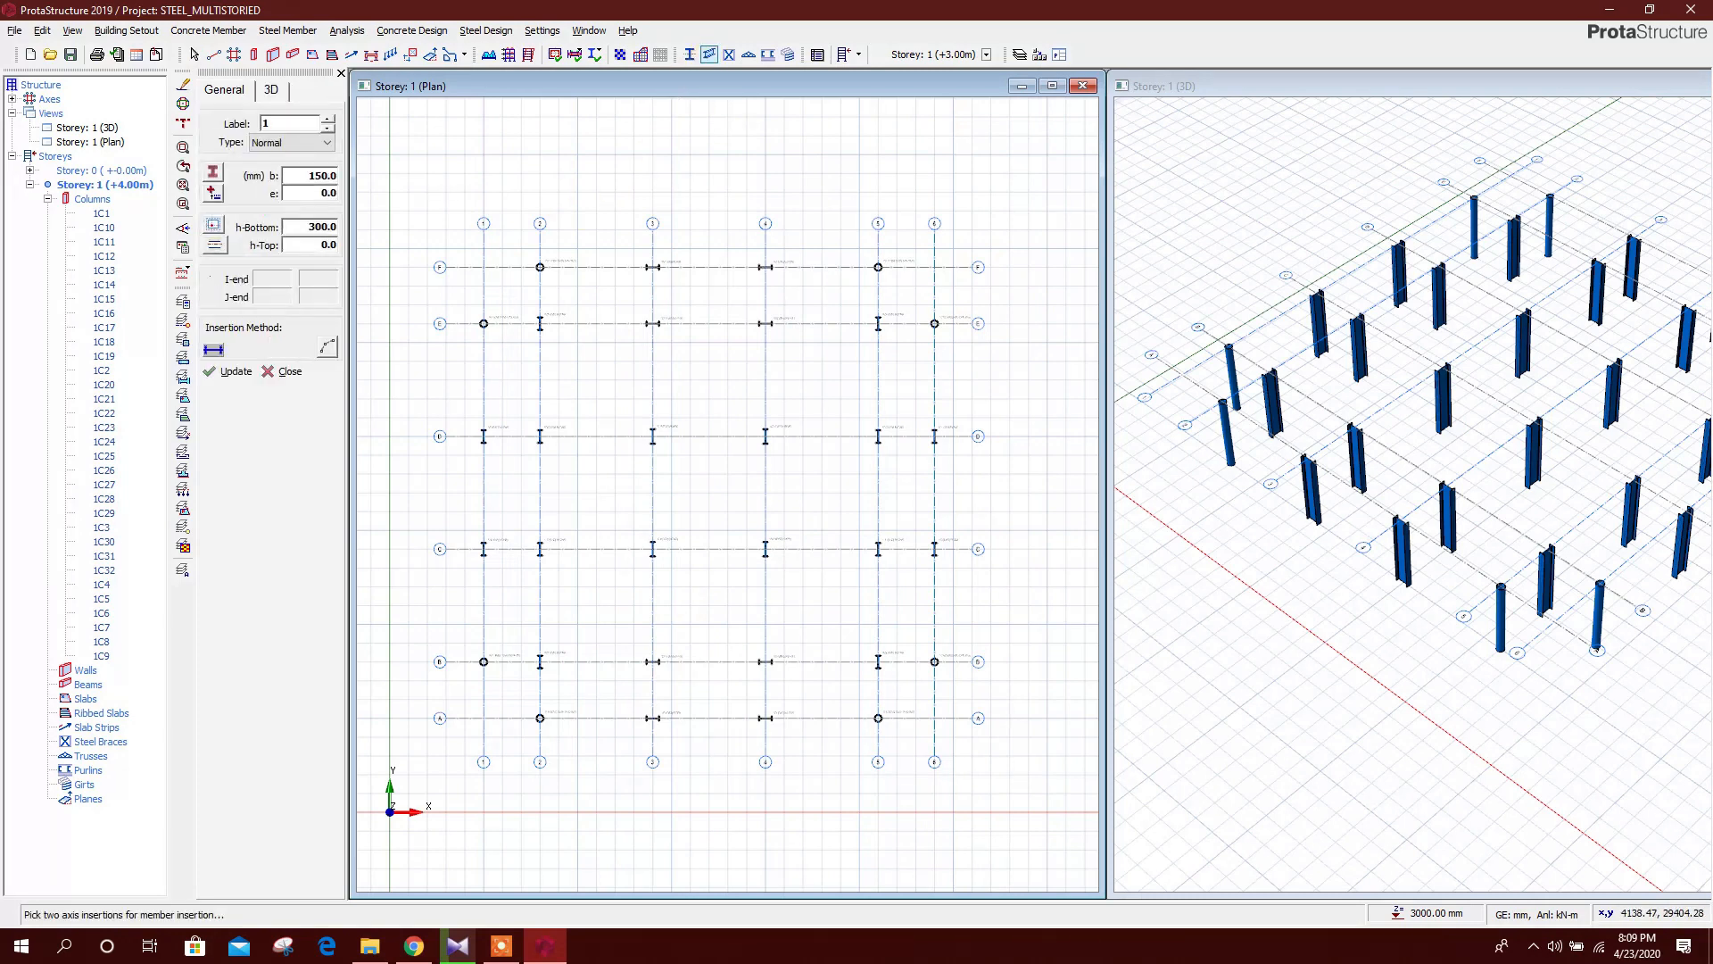
left_click(218, 185)
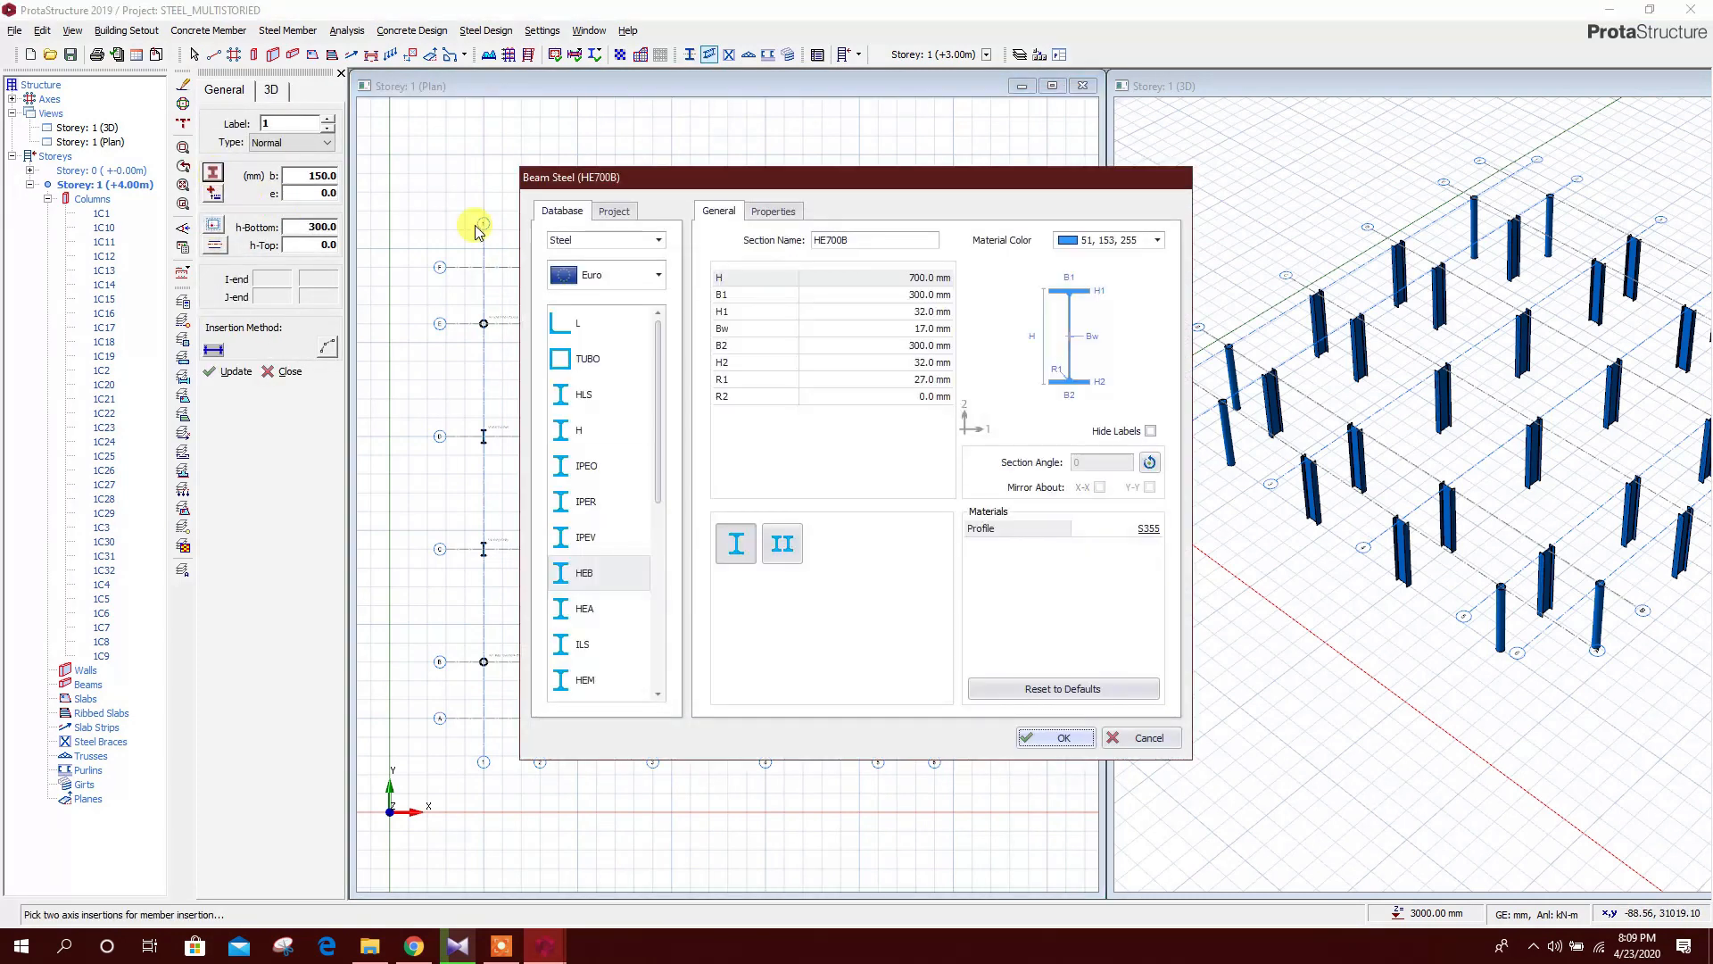
left_click(578, 513)
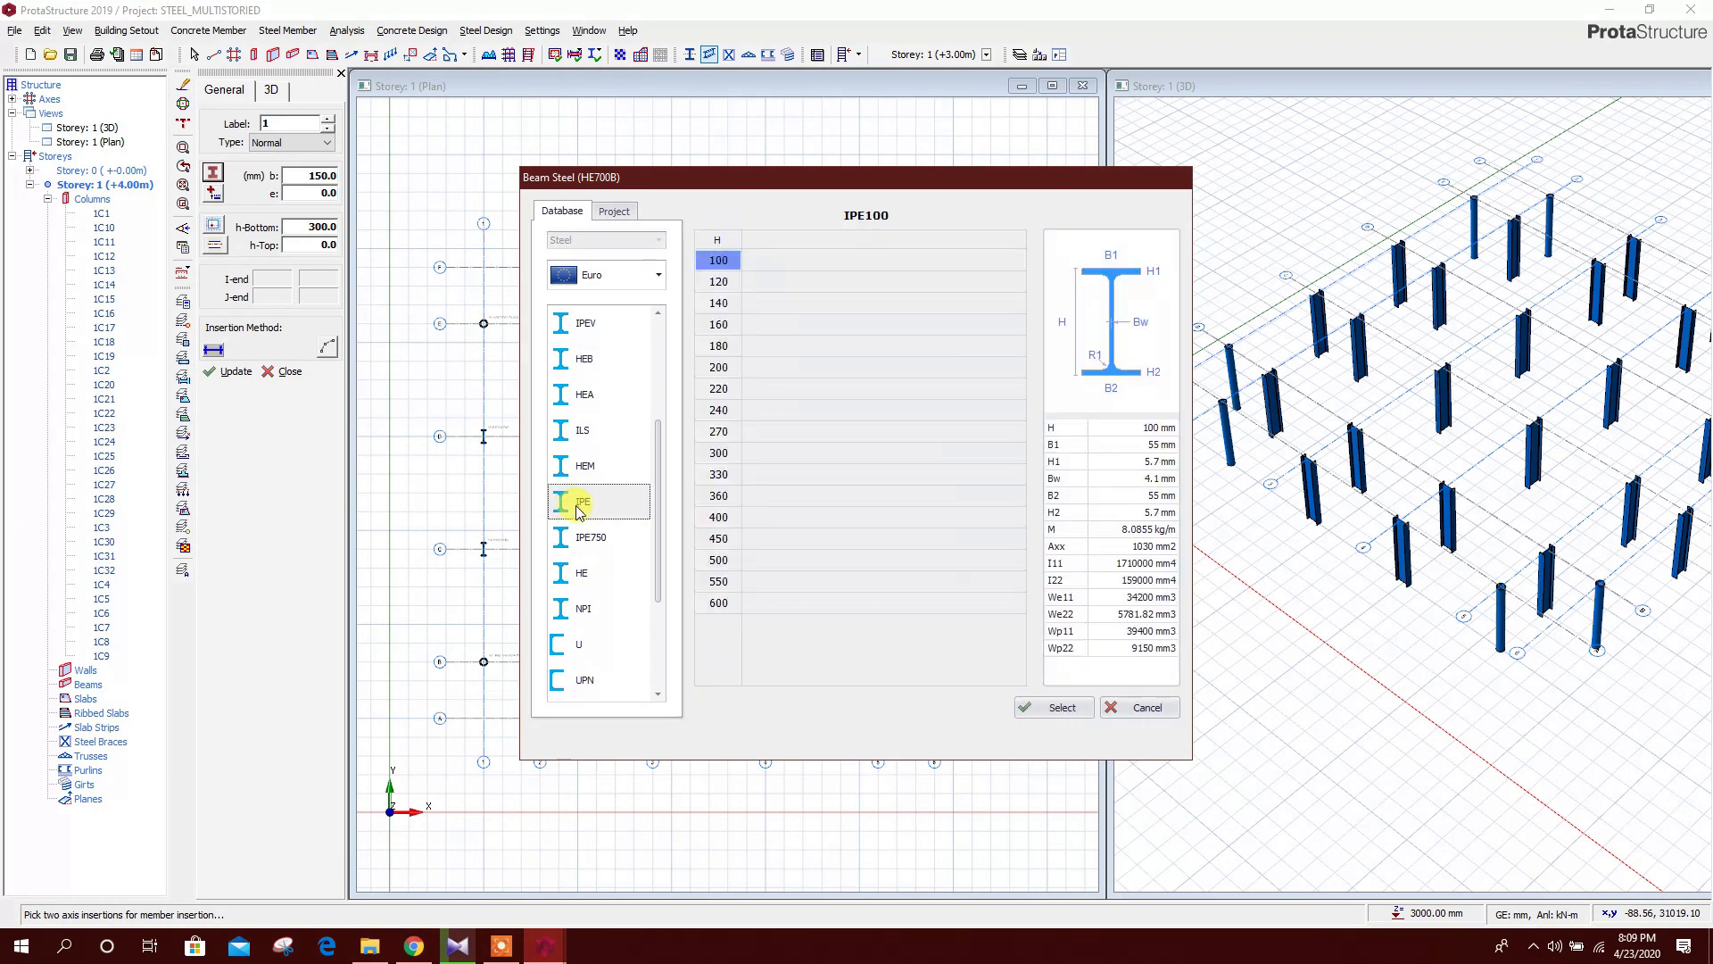
left_click(721, 517)
left_click(1039, 706)
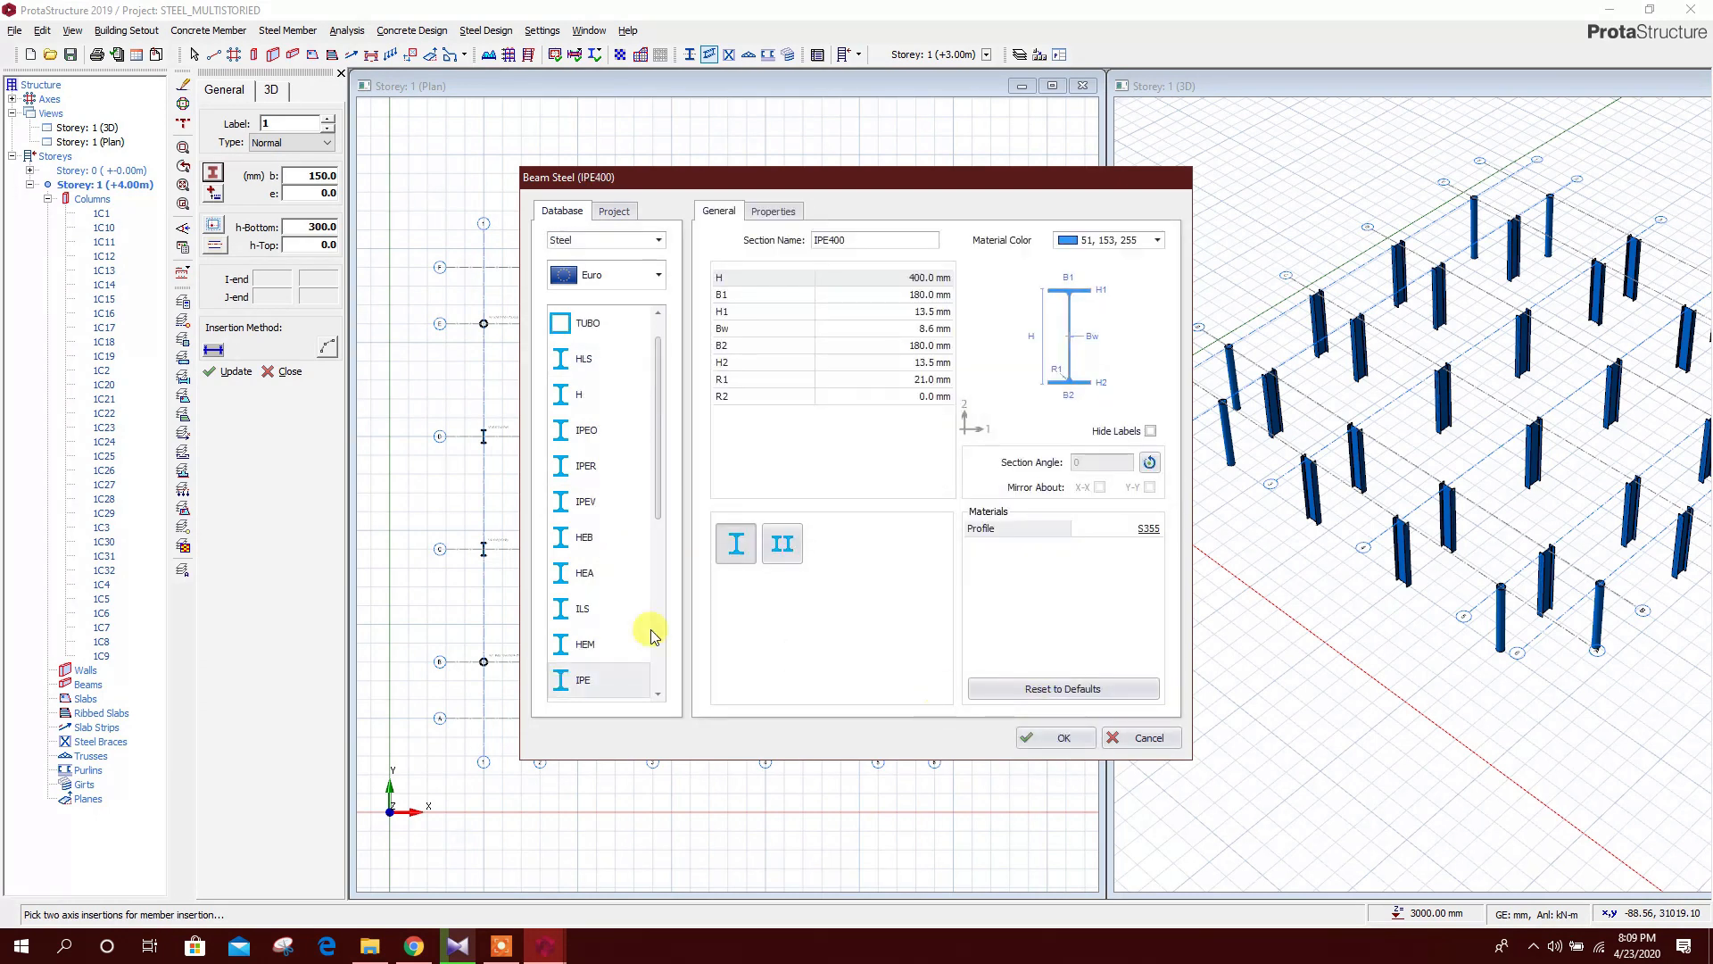
left_click(1060, 739)
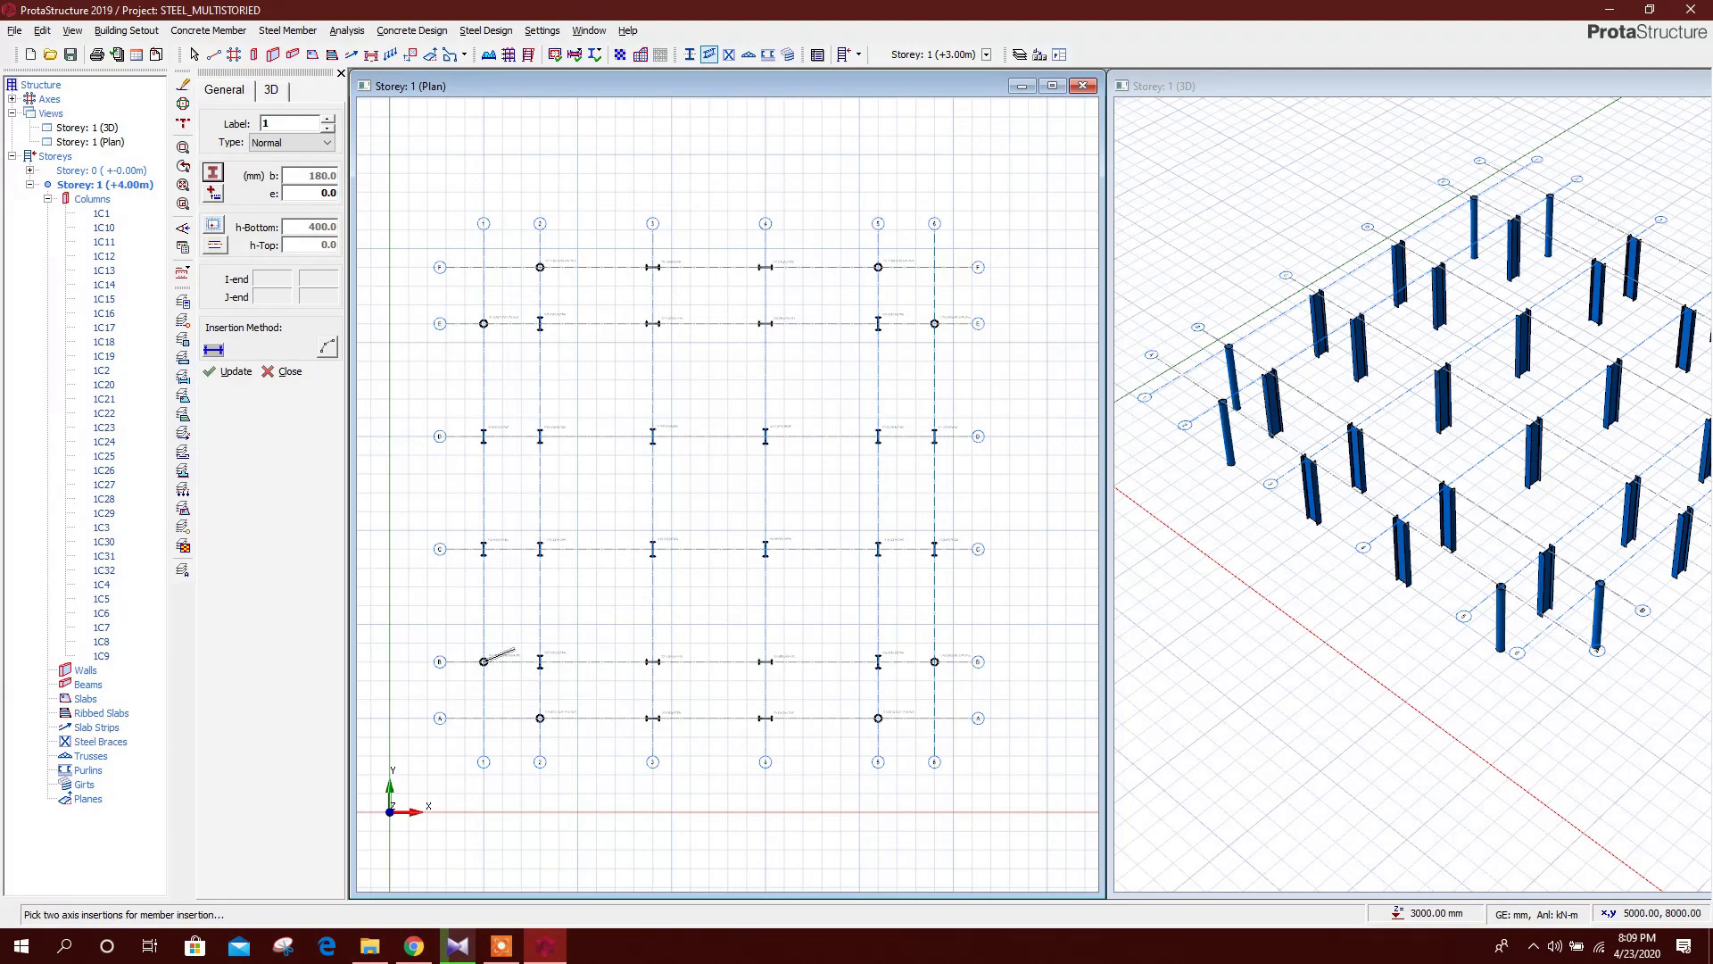
Place IPE400 perimeter beams from B-1 to E-1, F-2 to F-5, E-6 to B-6 and B-6 to A-5
left_click(483, 323)
left_click(540, 267)
left_click(878, 267)
right_click(841, 298)
left_click(934, 323)
left_click(935, 661)
left_click(878, 717)
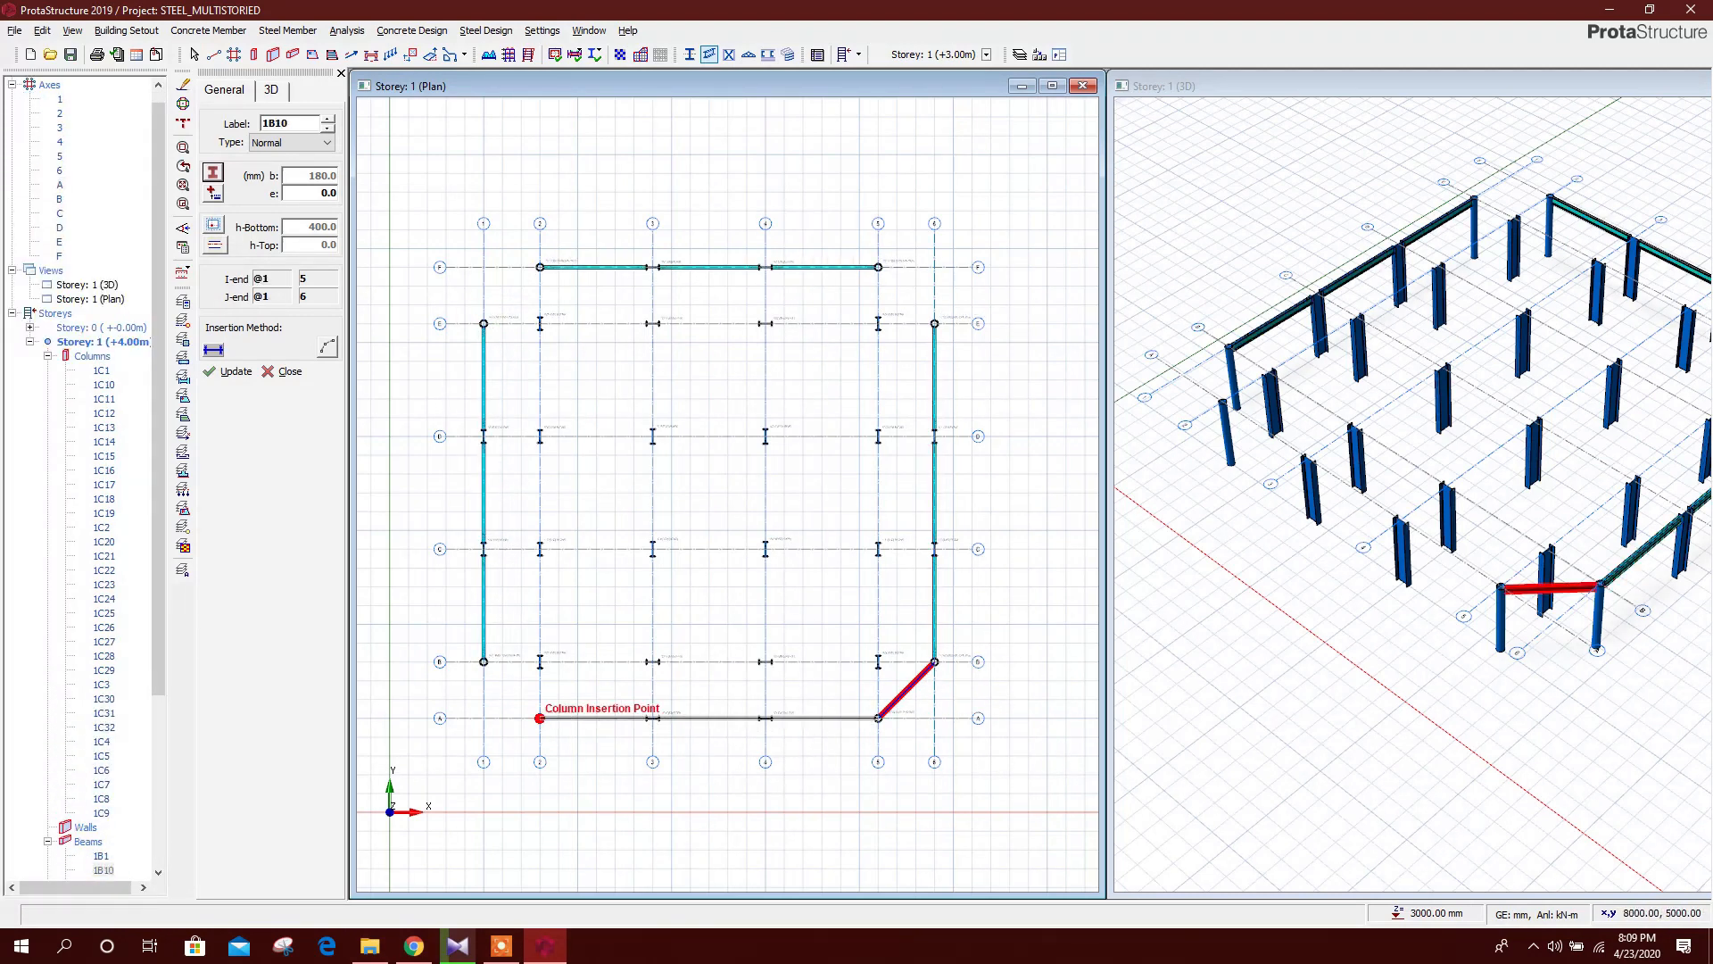
Complete the perimeter with beams from A-5 to A-2, A-2 to B-1, E-1 to F-2 and F-5 to E-6
left_click(539, 718)
left_click(483, 661)
left_click(483, 323)
left_click(540, 266)
left_click(878, 266)
left_click(935, 323)
Place IPE400 beams along axes 2, 3, 4 and 5 between axes A and F
left_click(540, 717)
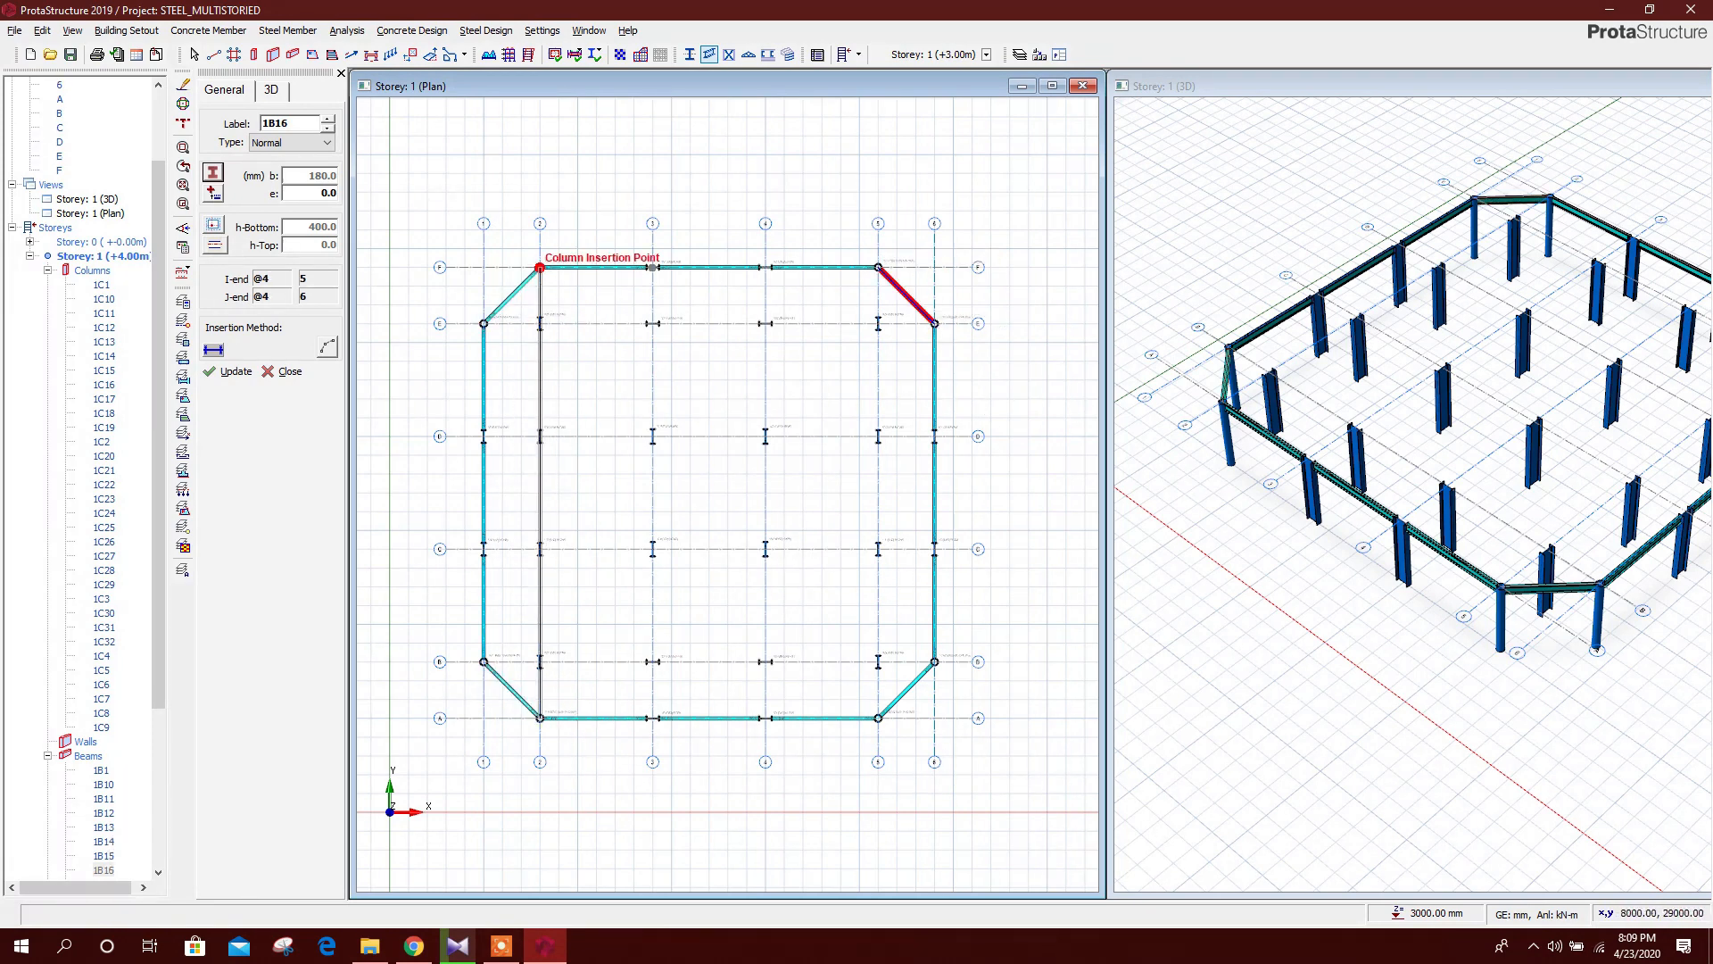
left_click(540, 267)
left_click(652, 718)
left_click(653, 267)
left_click(765, 718)
left_click(764, 267)
left_click(878, 717)
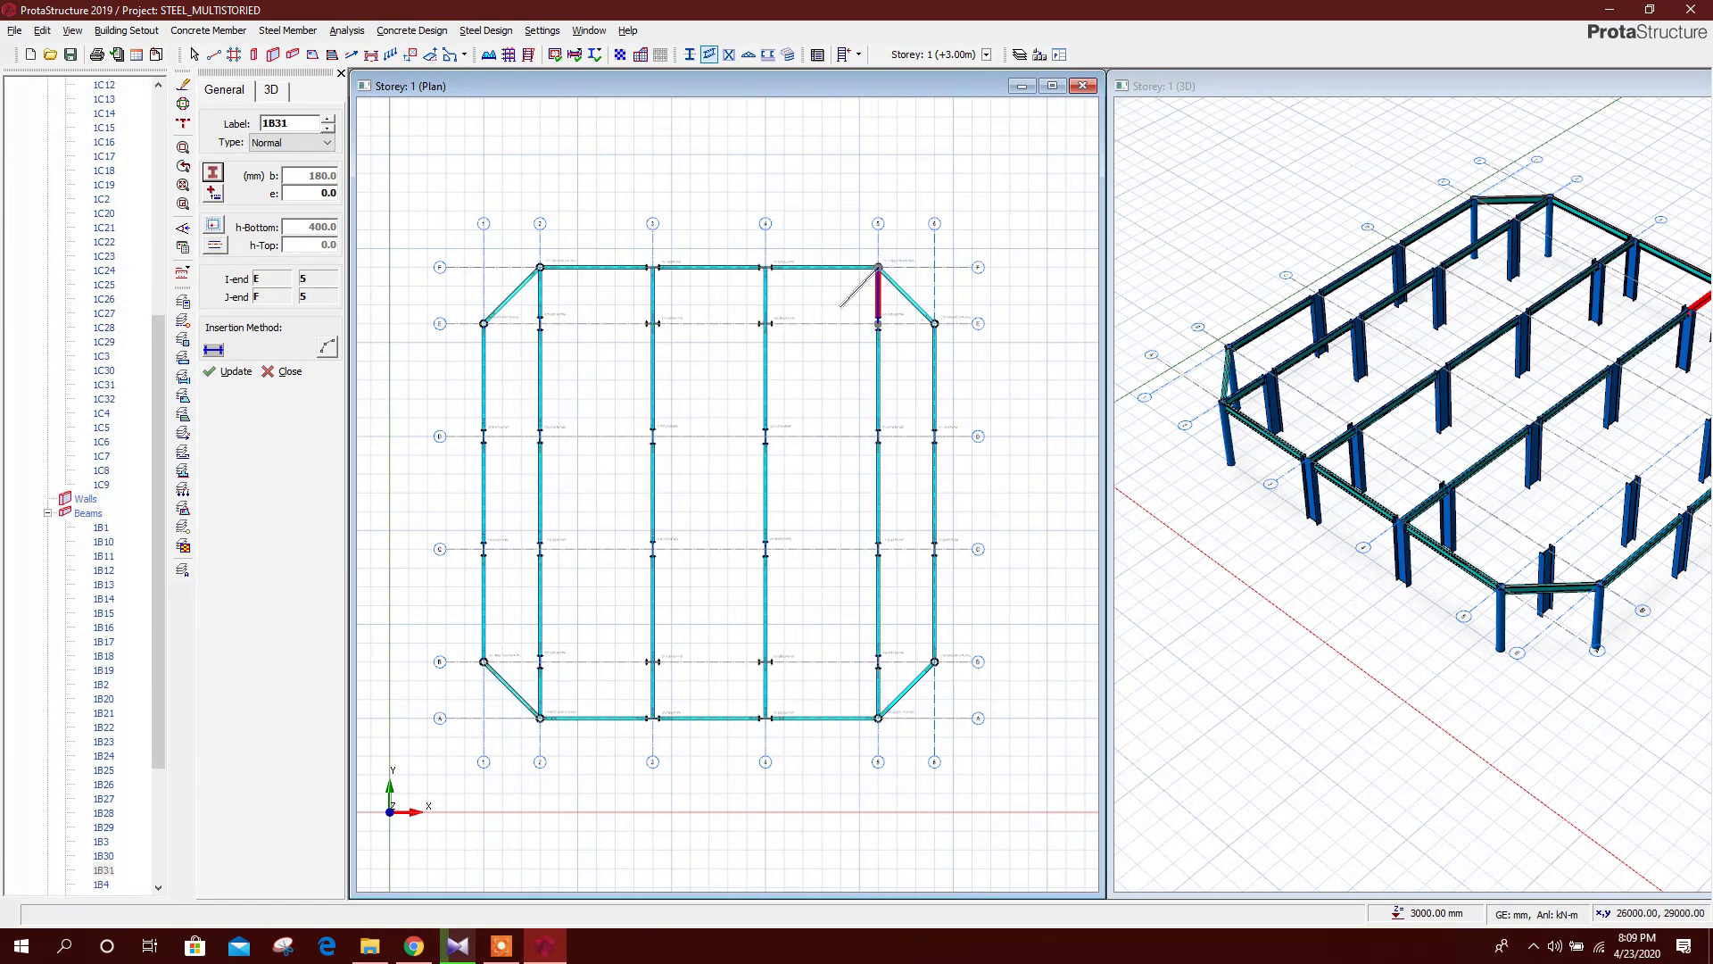
left_click(878, 266)
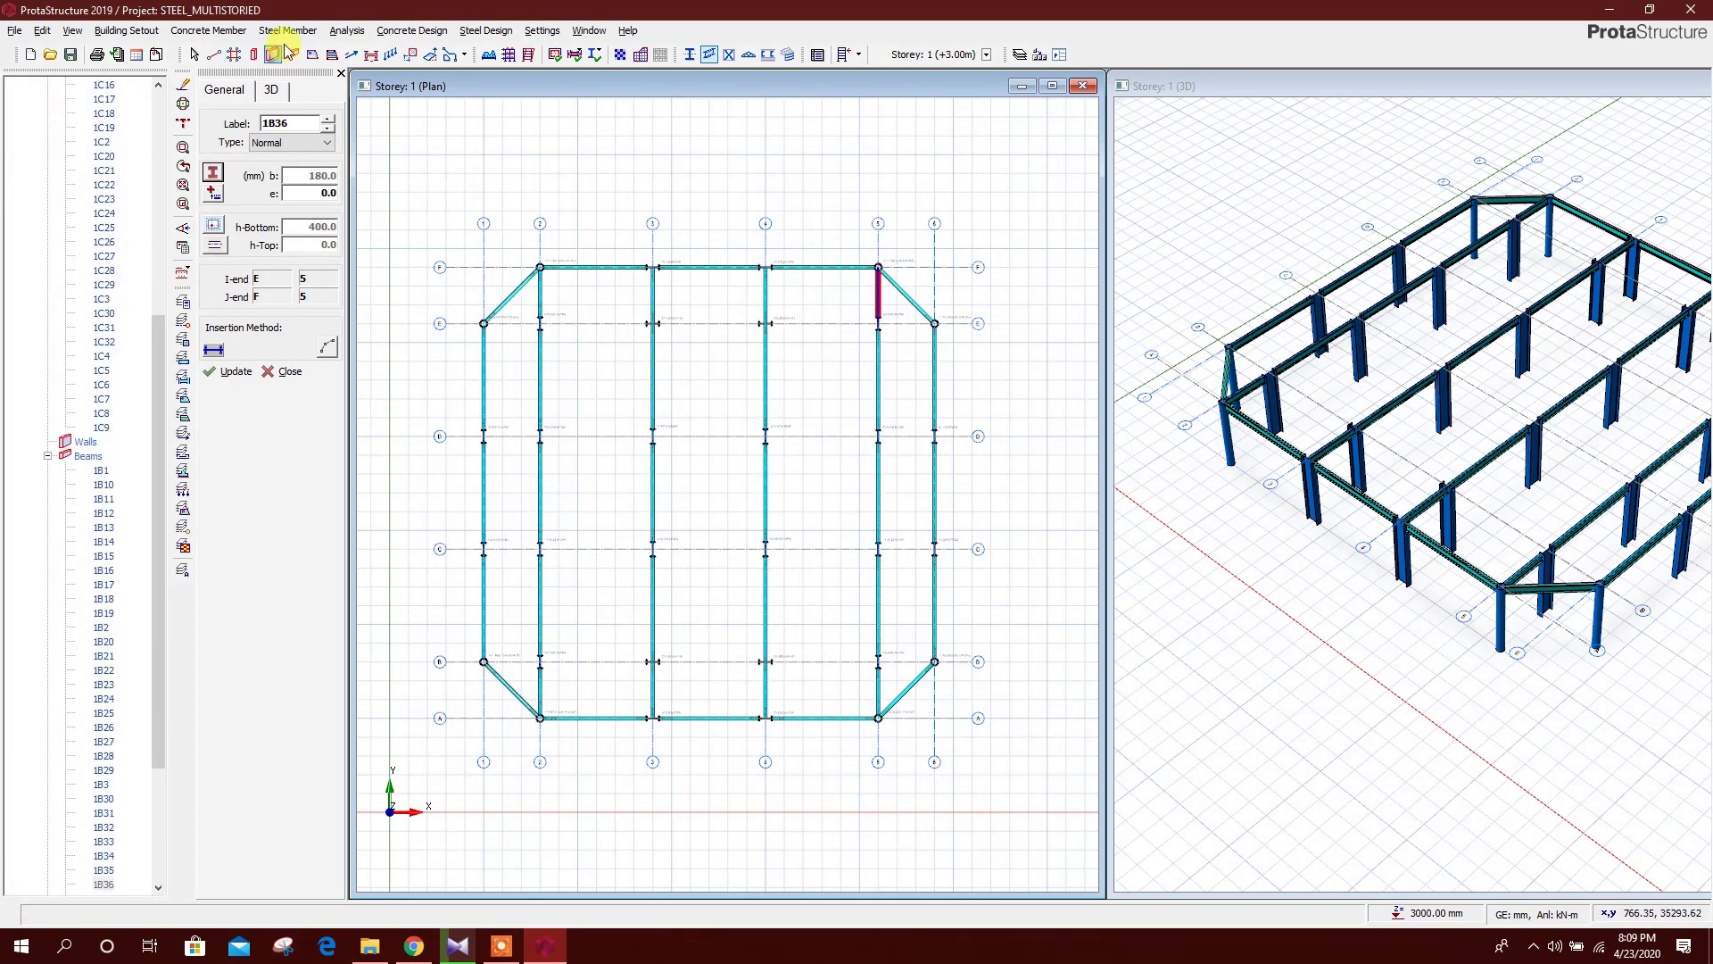
Turn off the grid in the plan view's scene settings
left_click(183, 248)
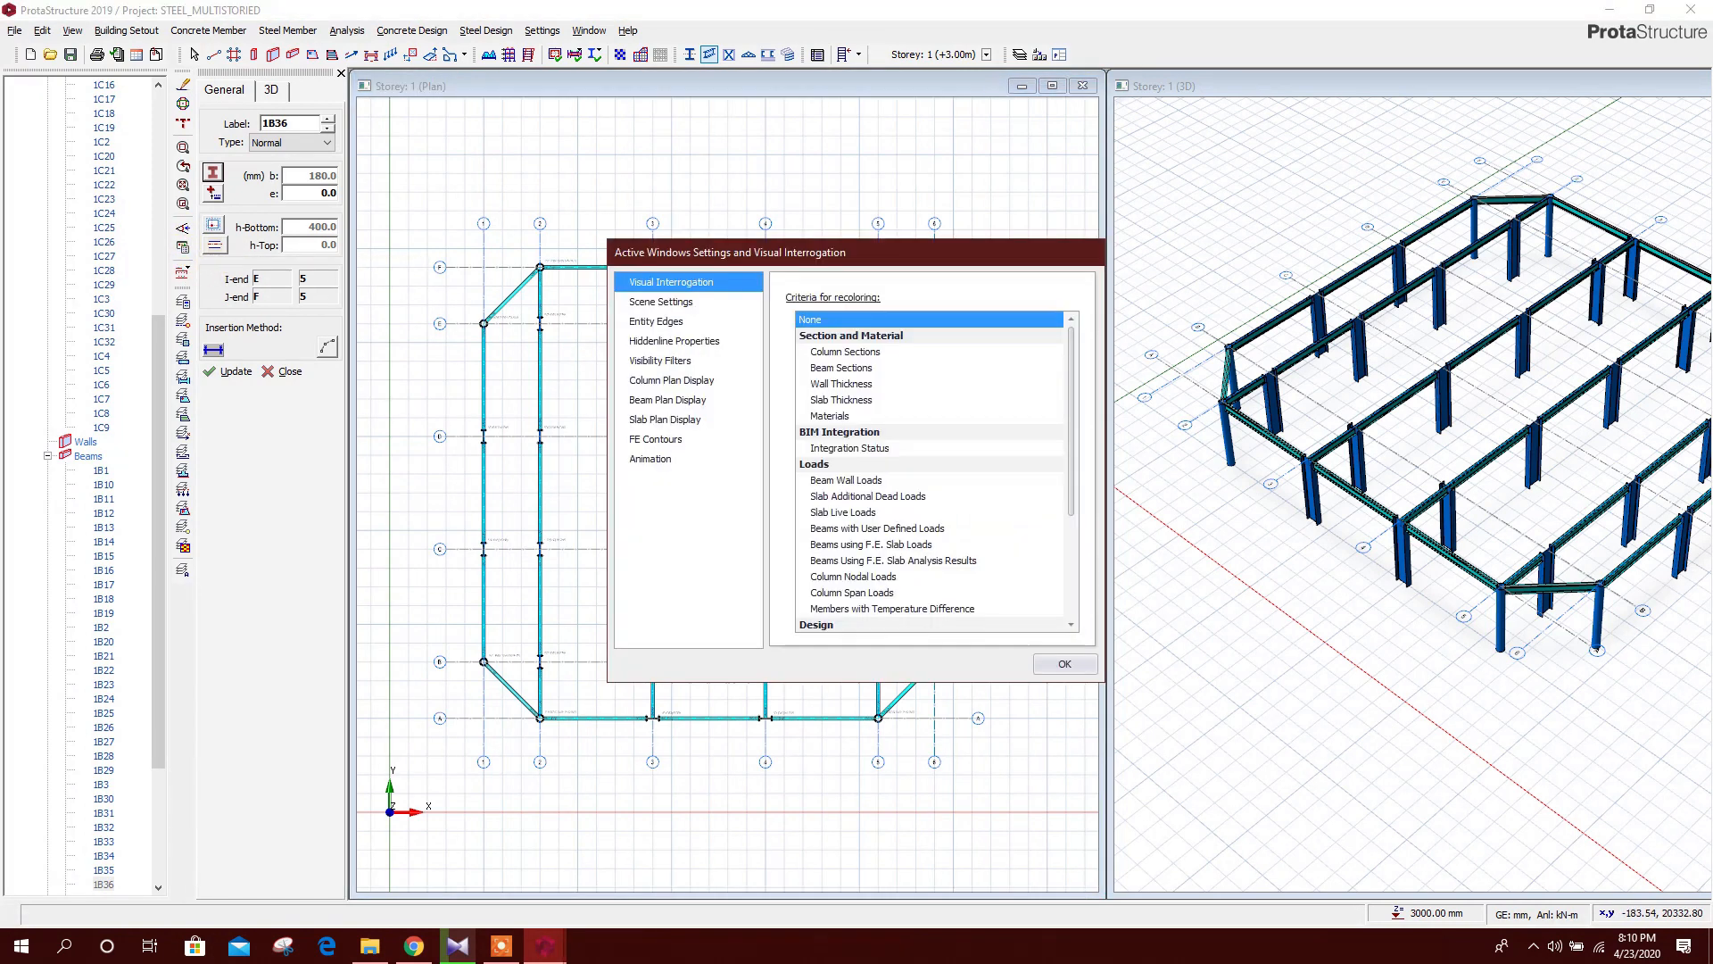
left_click(692, 305)
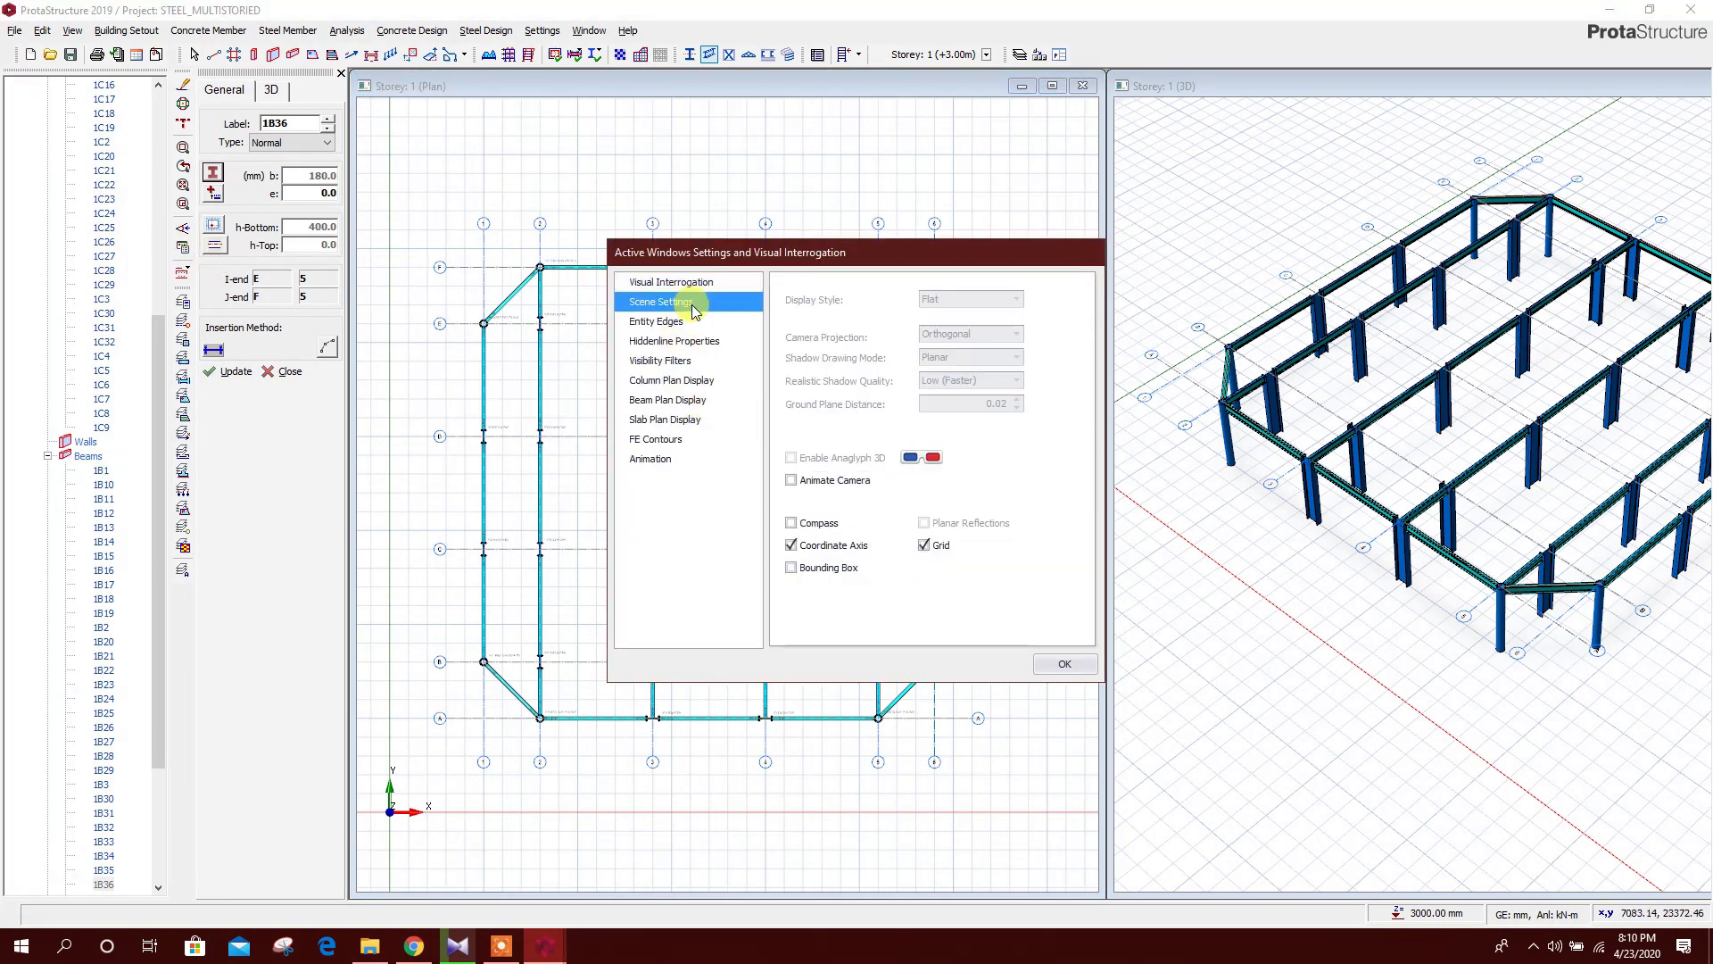
left_click(924, 545)
left_click(1064, 664)
Place IPE400 beams along axes E, D and C between axes 1 and 6
left_click(619, 447)
left_click(474, 340)
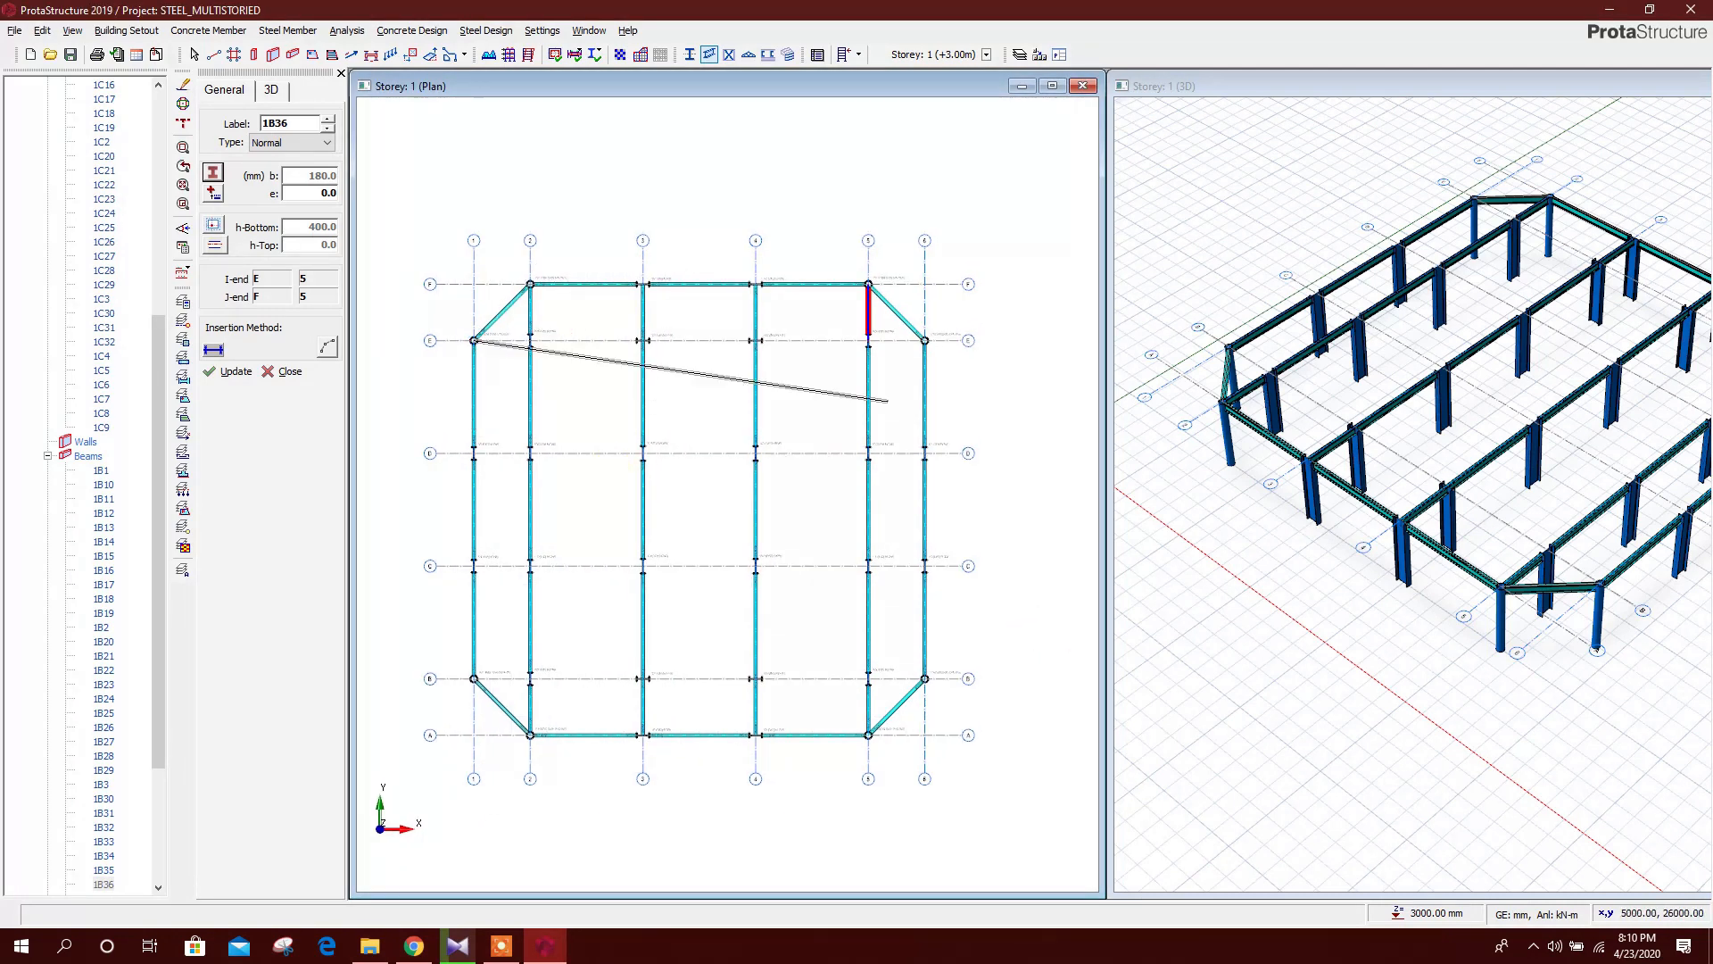
left_click(925, 340)
left_click(474, 453)
left_click(925, 452)
left_click(474, 566)
left_click(925, 566)
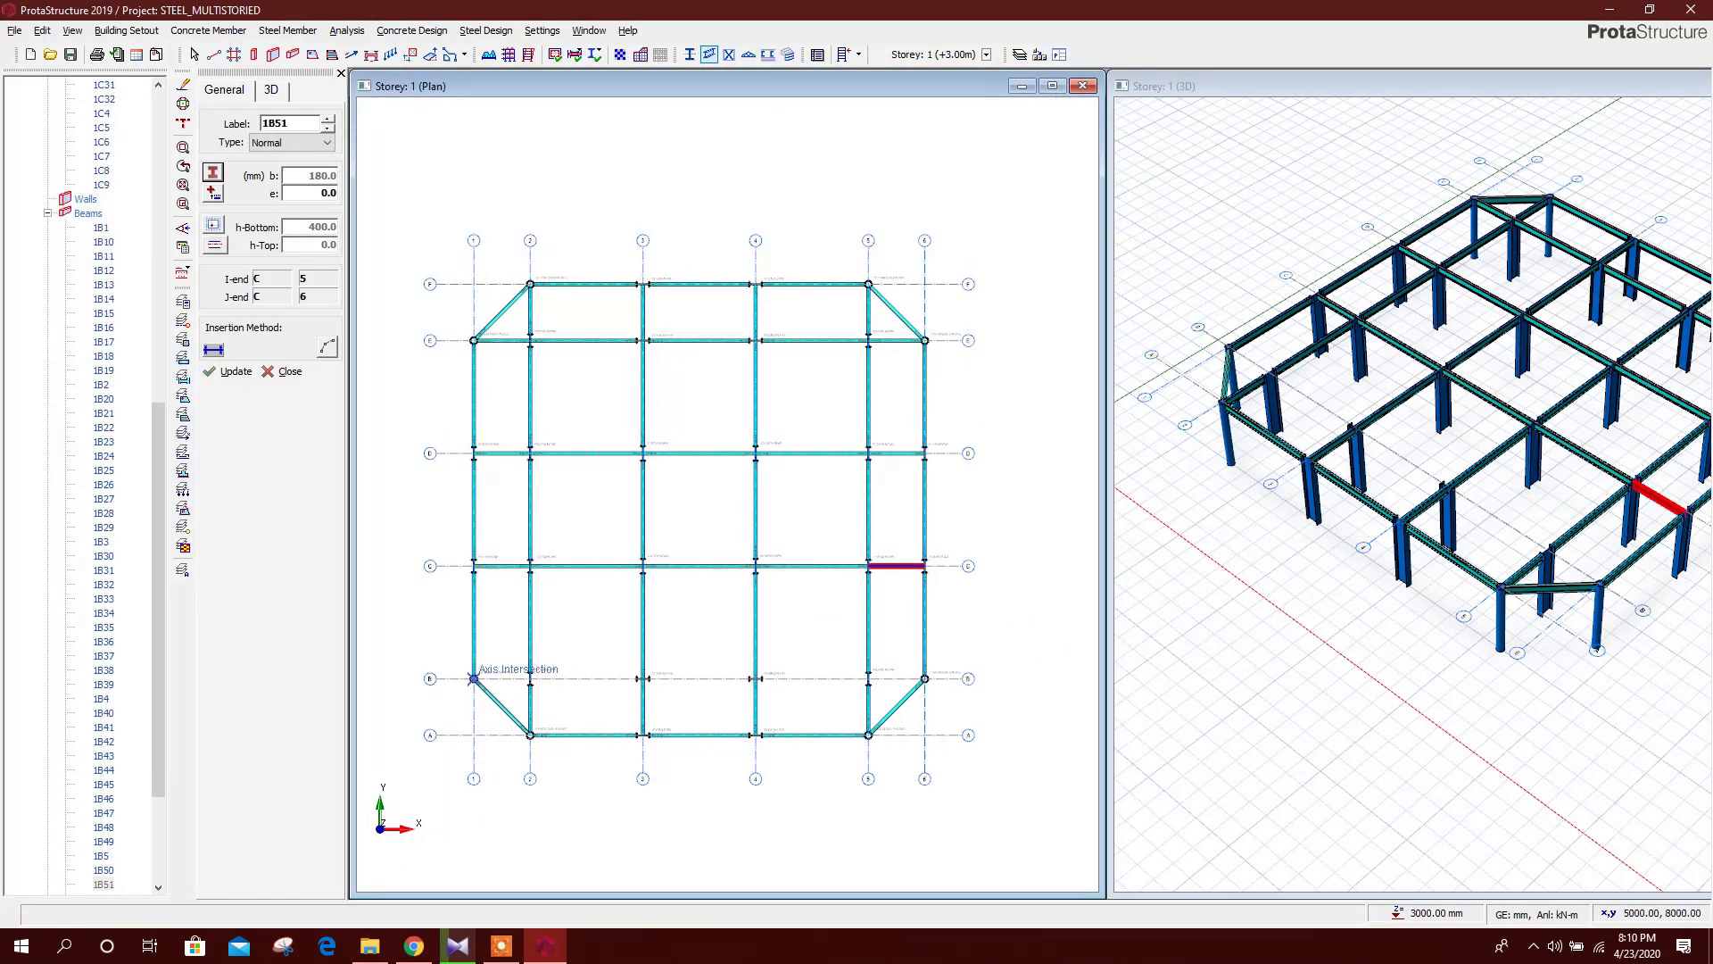
Place an IPE400 beam along axis B between axes 1 and 6, and set the beam section to IPE300
left_click(474, 678)
left_click(925, 679)
left_click(213, 171)
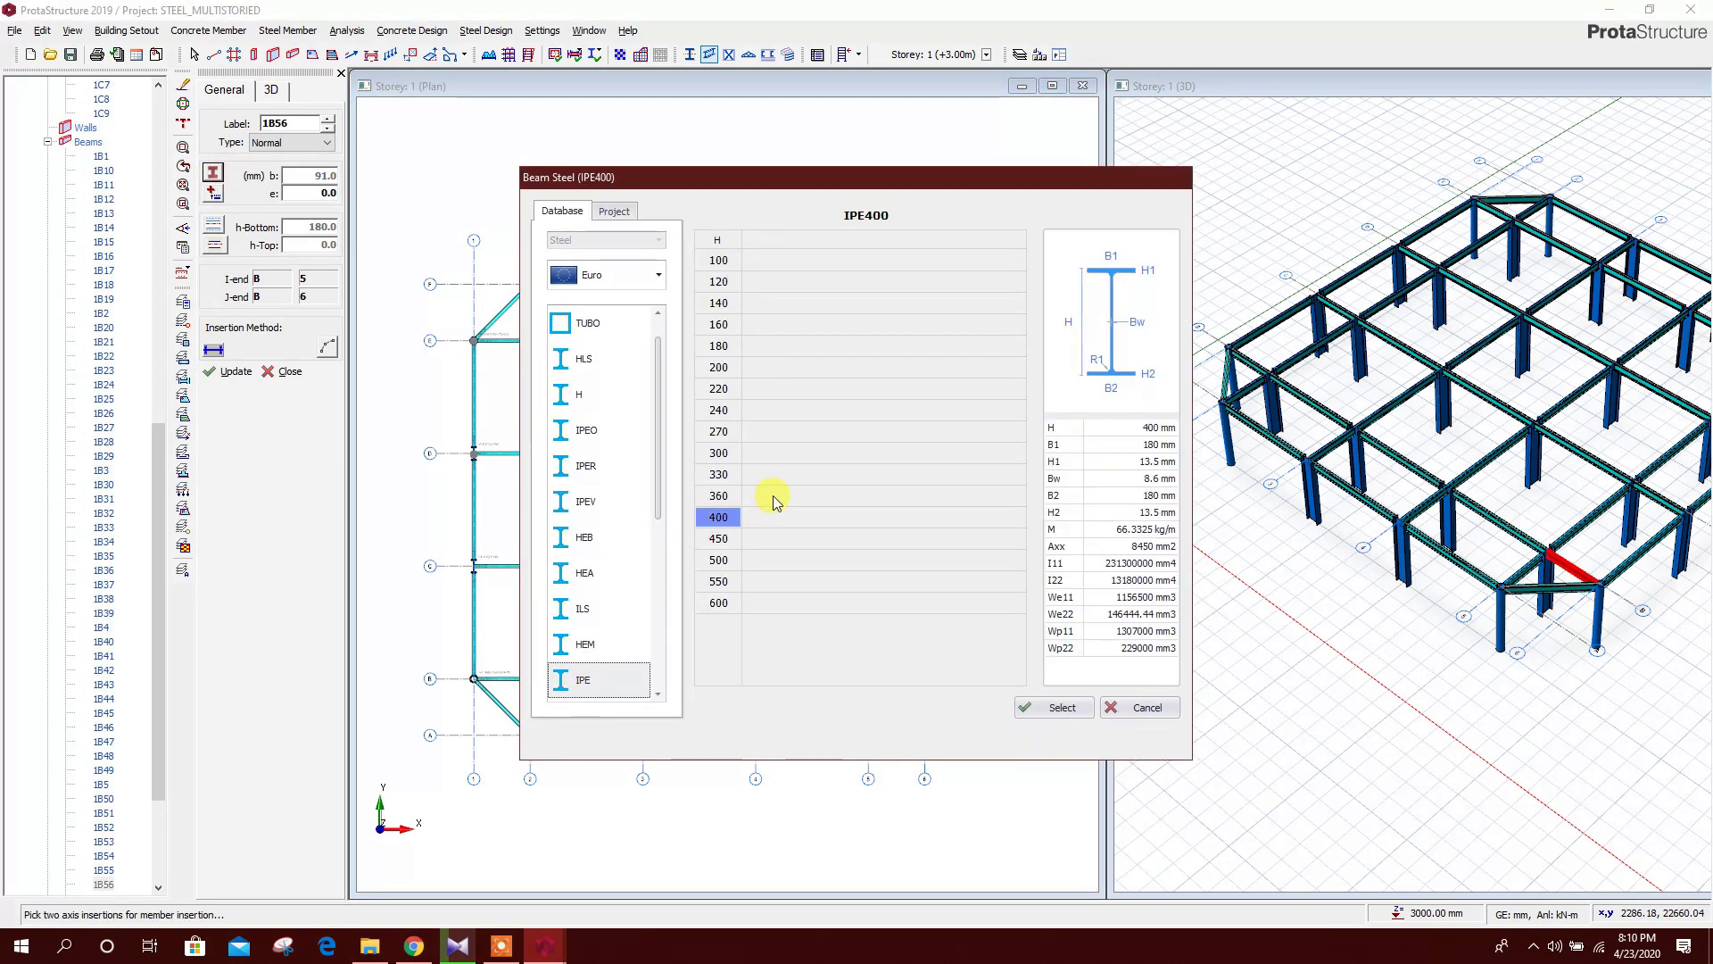
double_click(726, 452)
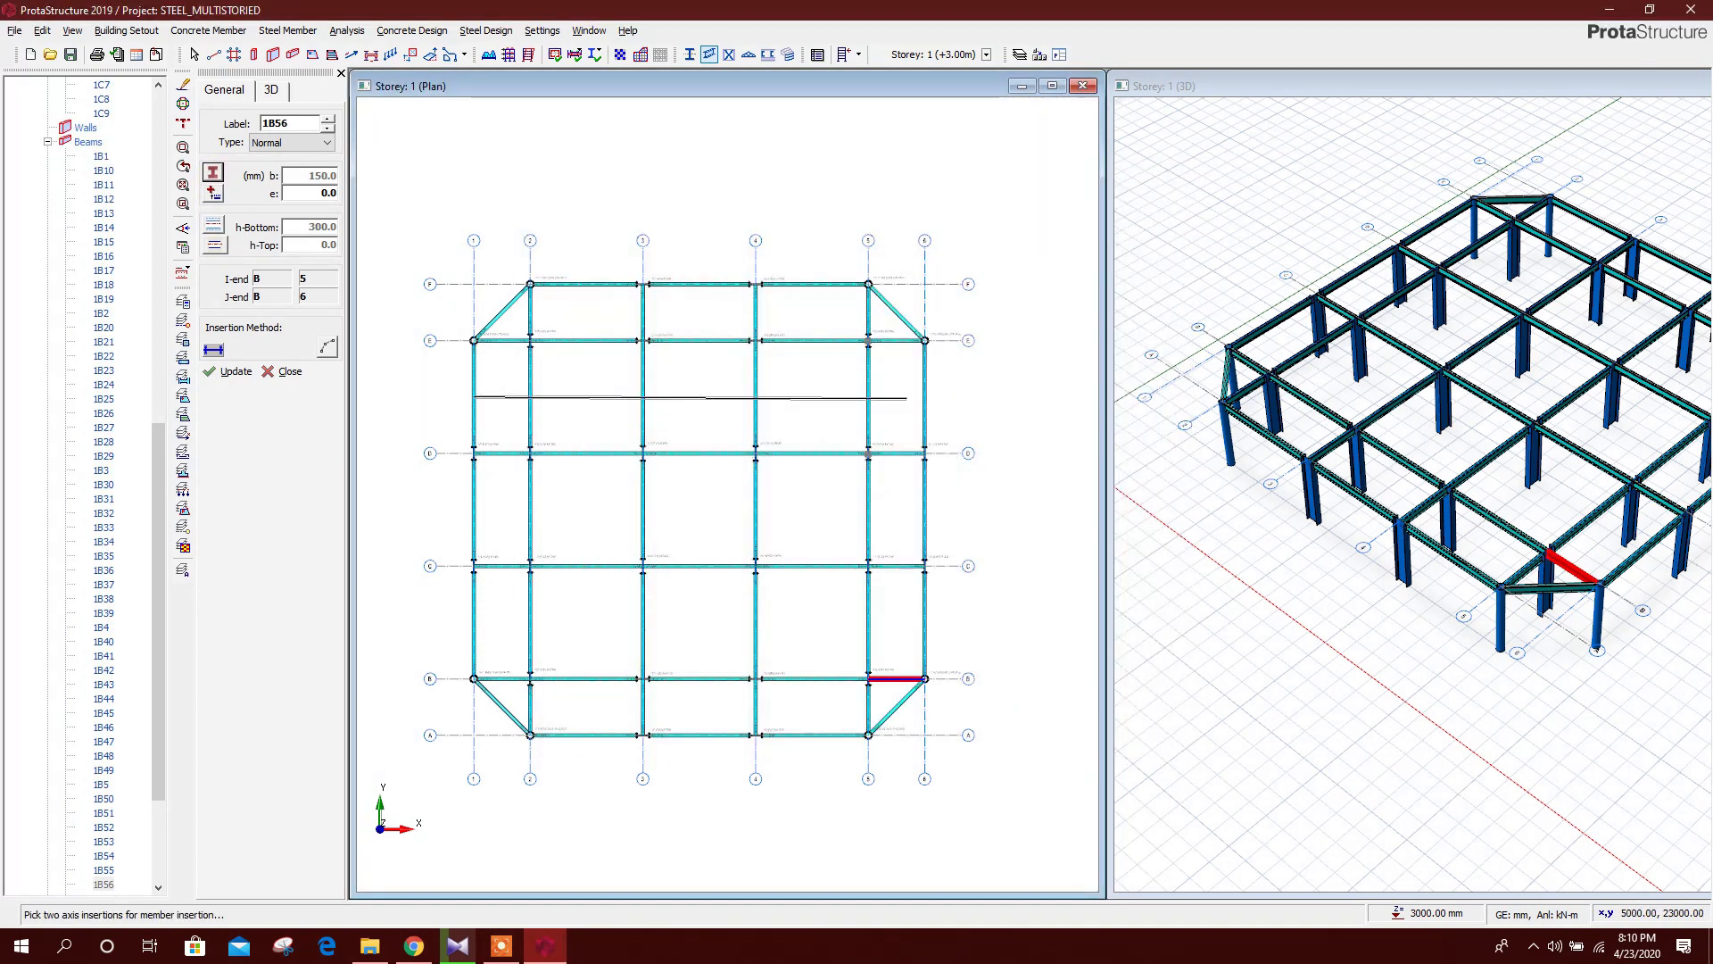
Place IPE300 beams from axis 1 to axis 6 midway between axes E and D, D and C, and C and B
left_click(925, 396)
left_click(474, 509)
left_click(925, 509)
left_click(474, 622)
left_click(925, 622)
key("Return")
key("Escape")
key("Escape")
middle_click_drag(660, 378, 656, 361)
Restart beam insertion with the Euro IPE180 section in S355 steel
left_click(709, 56)
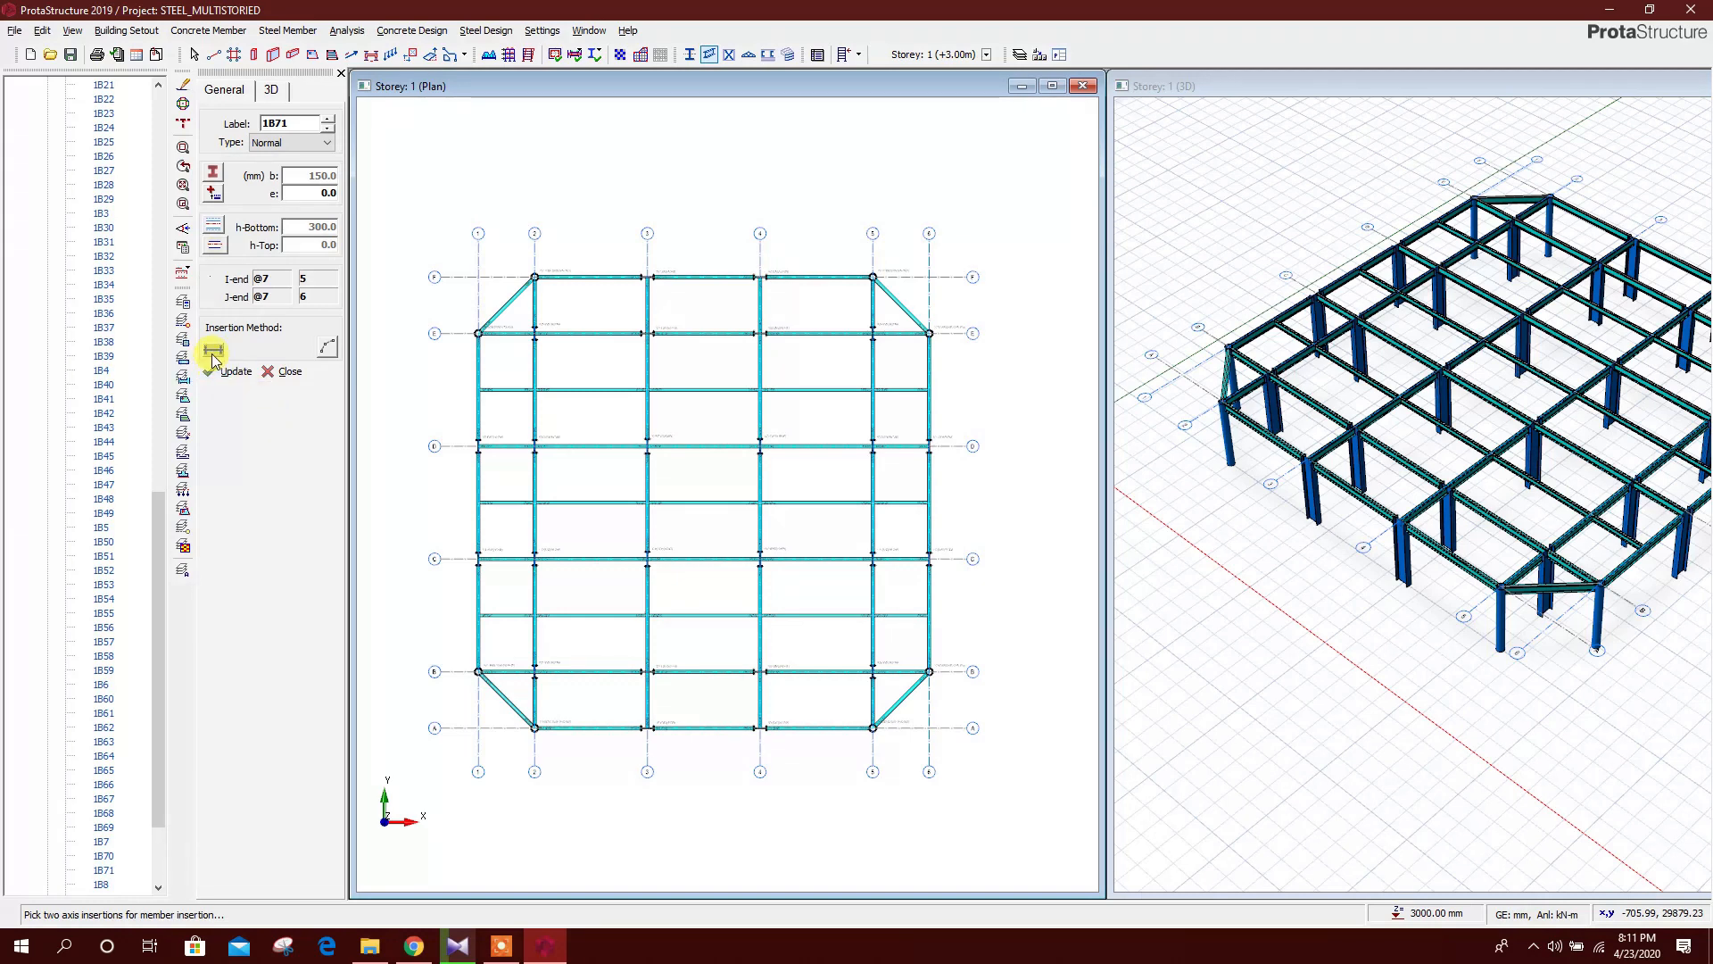
left_click(223, 174)
left_click(596, 685)
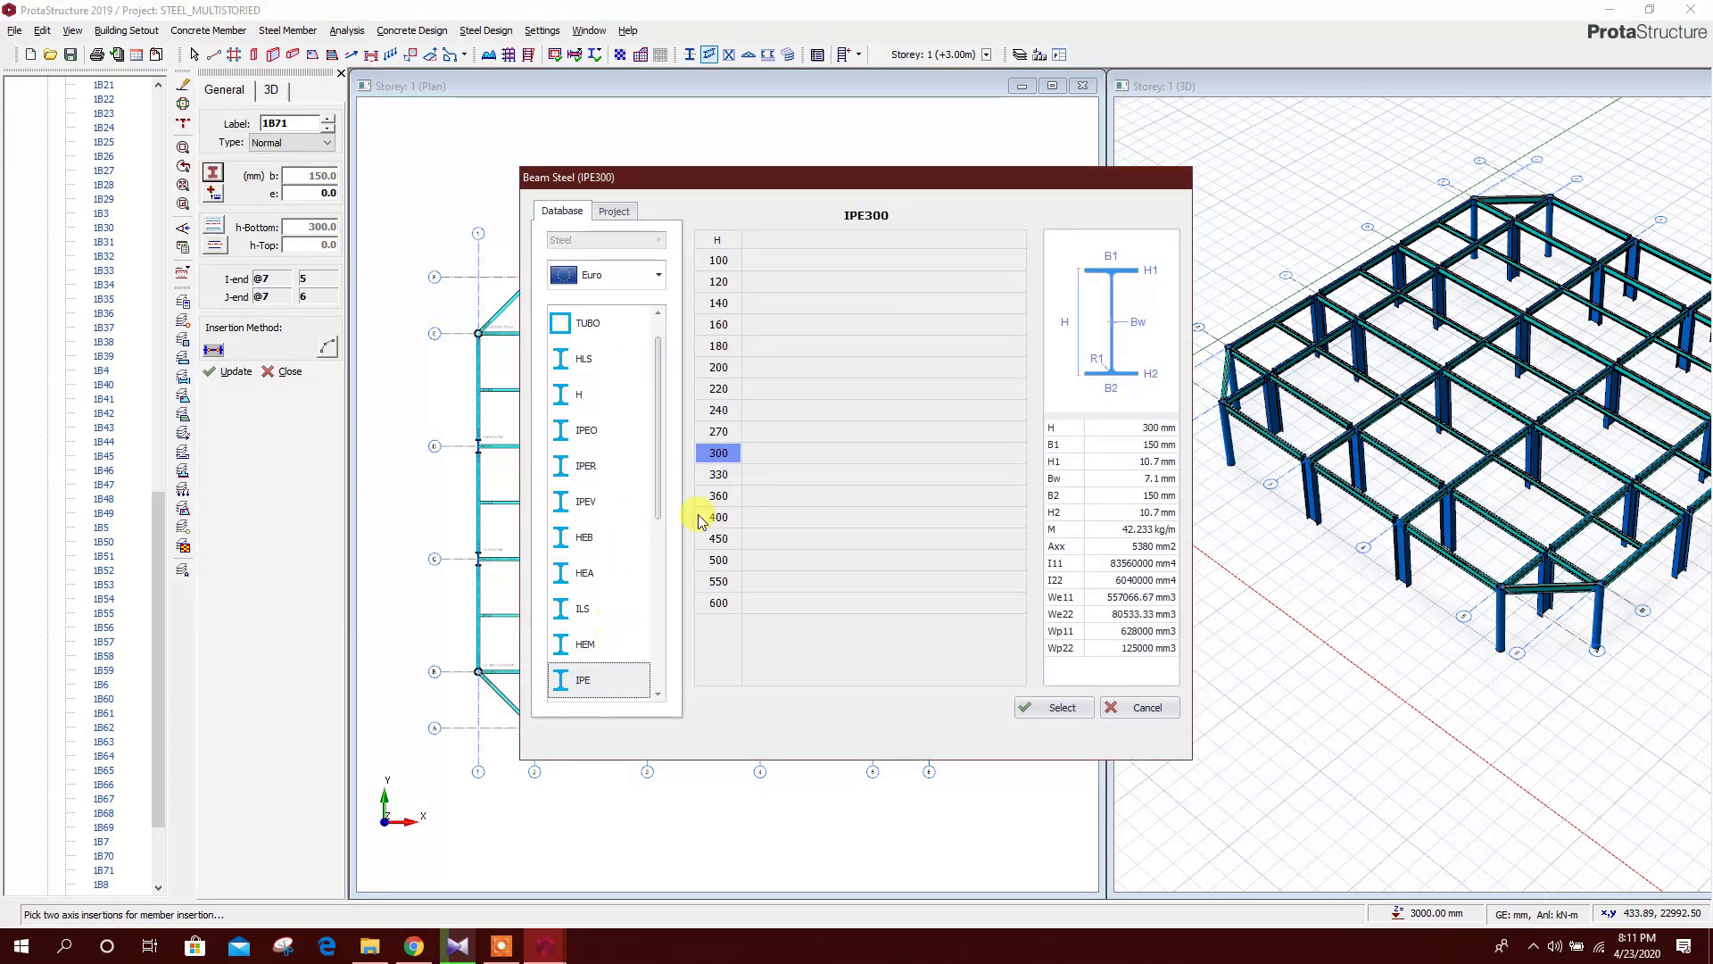
left_click(722, 347)
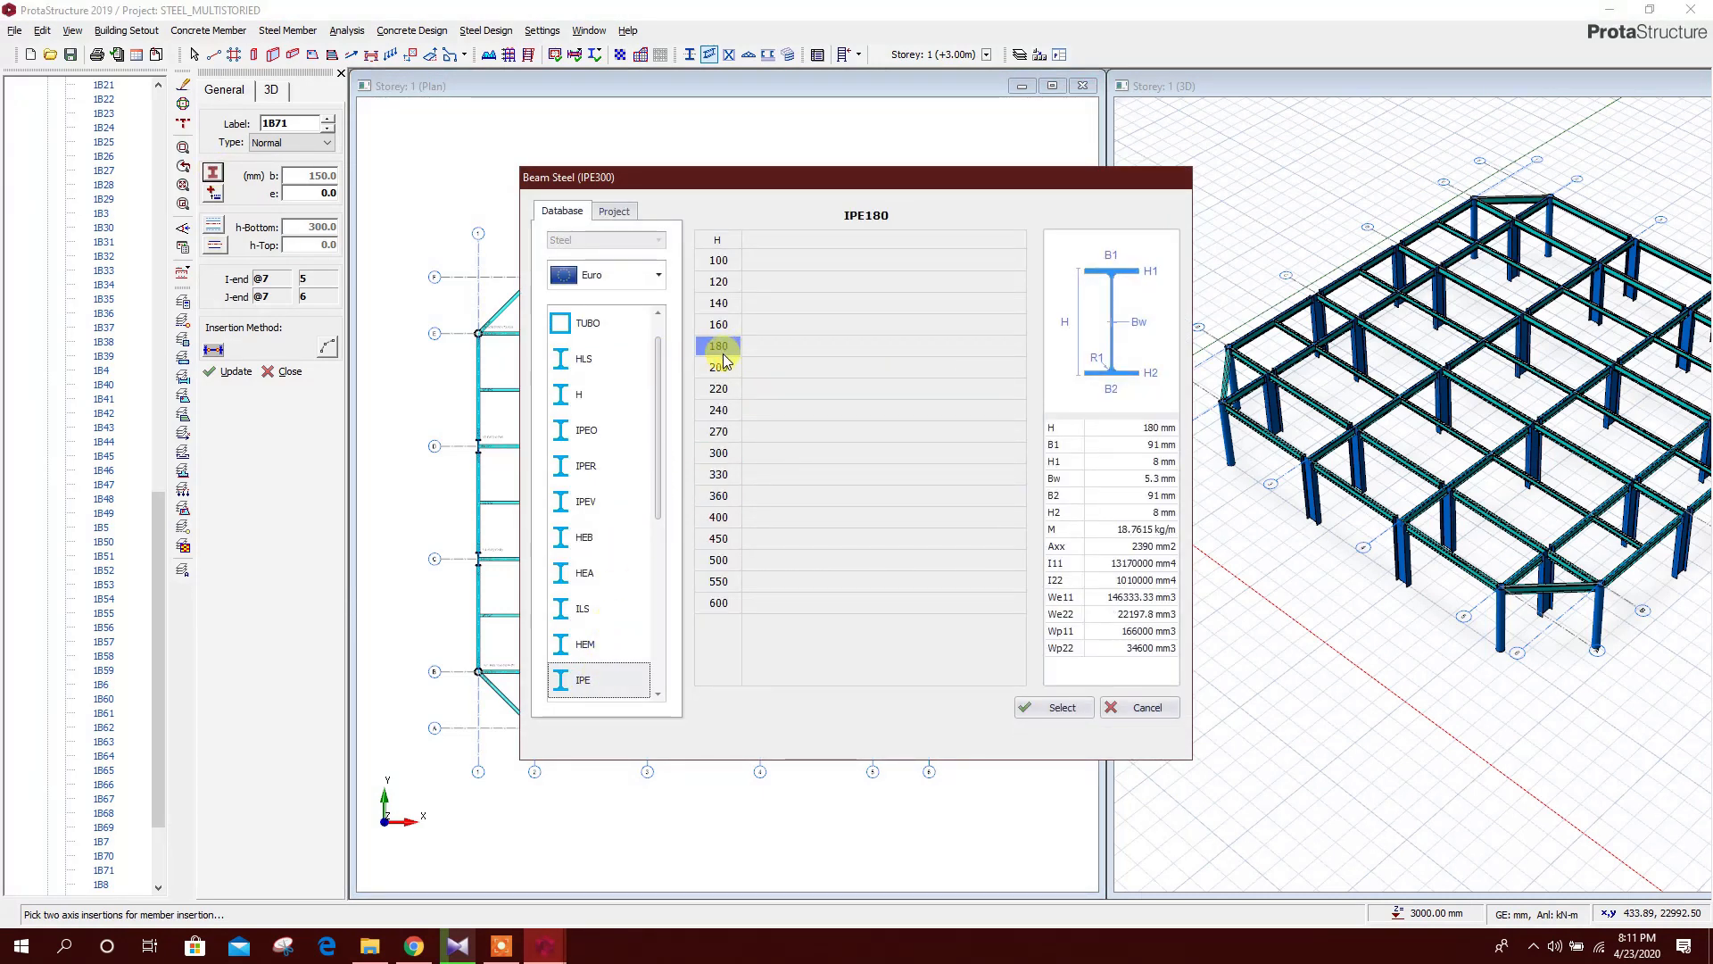
left_click(1063, 708)
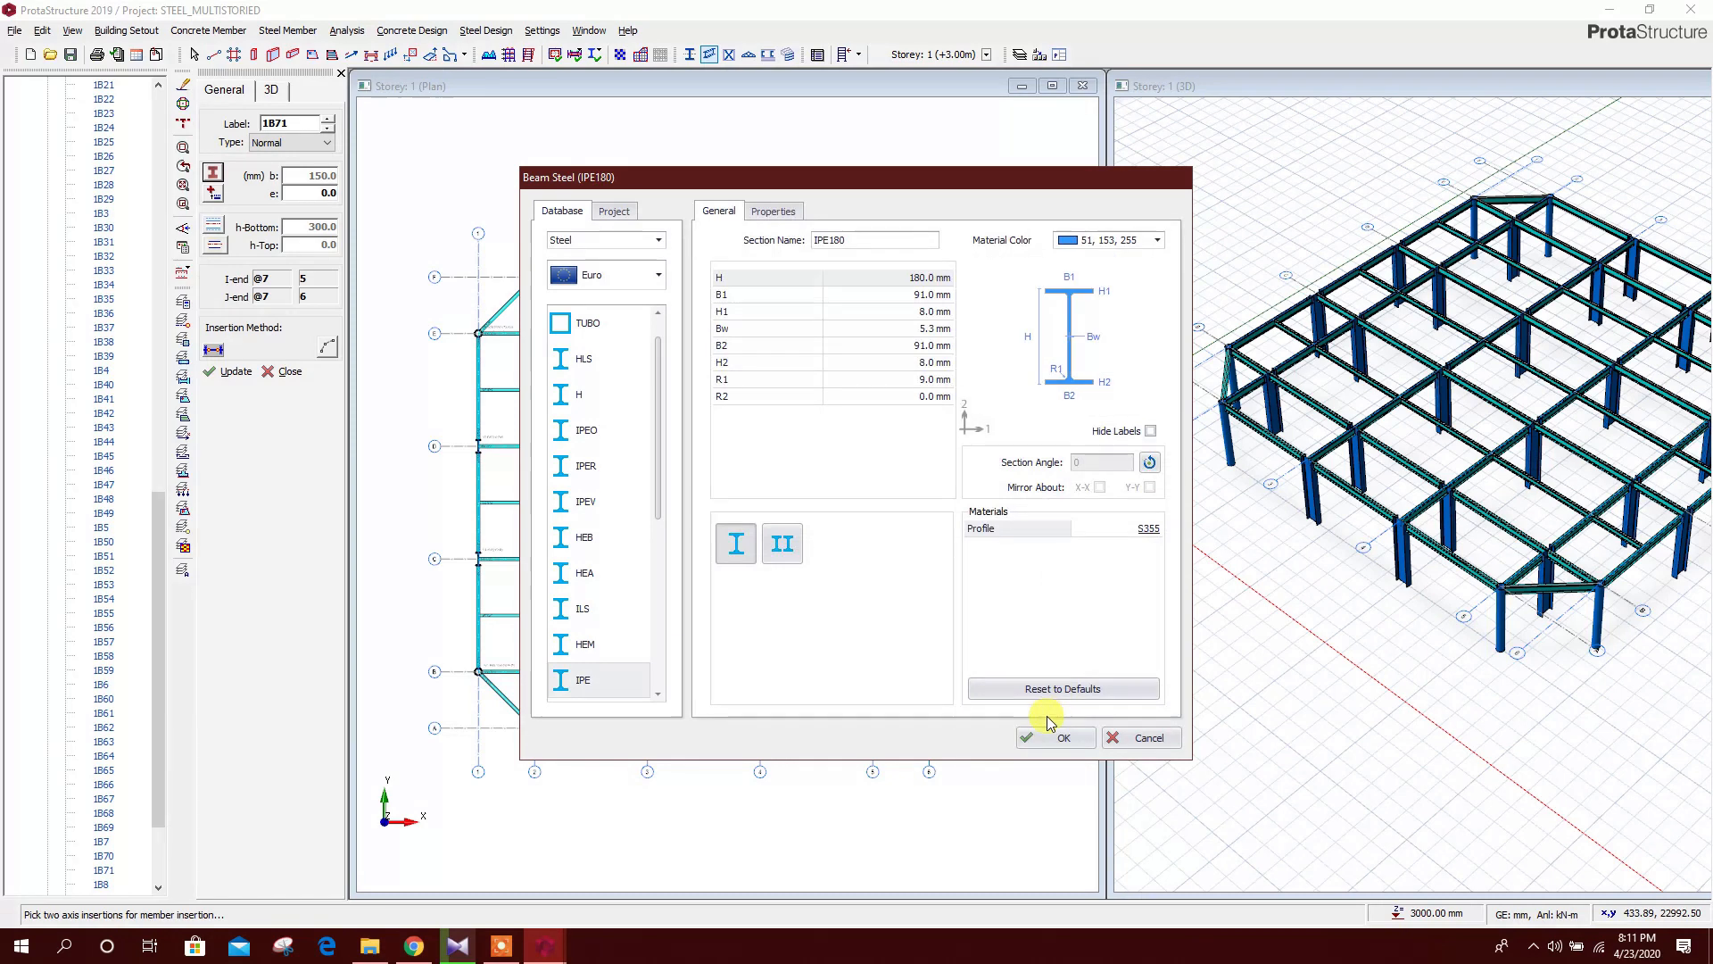
left_click(1057, 738)
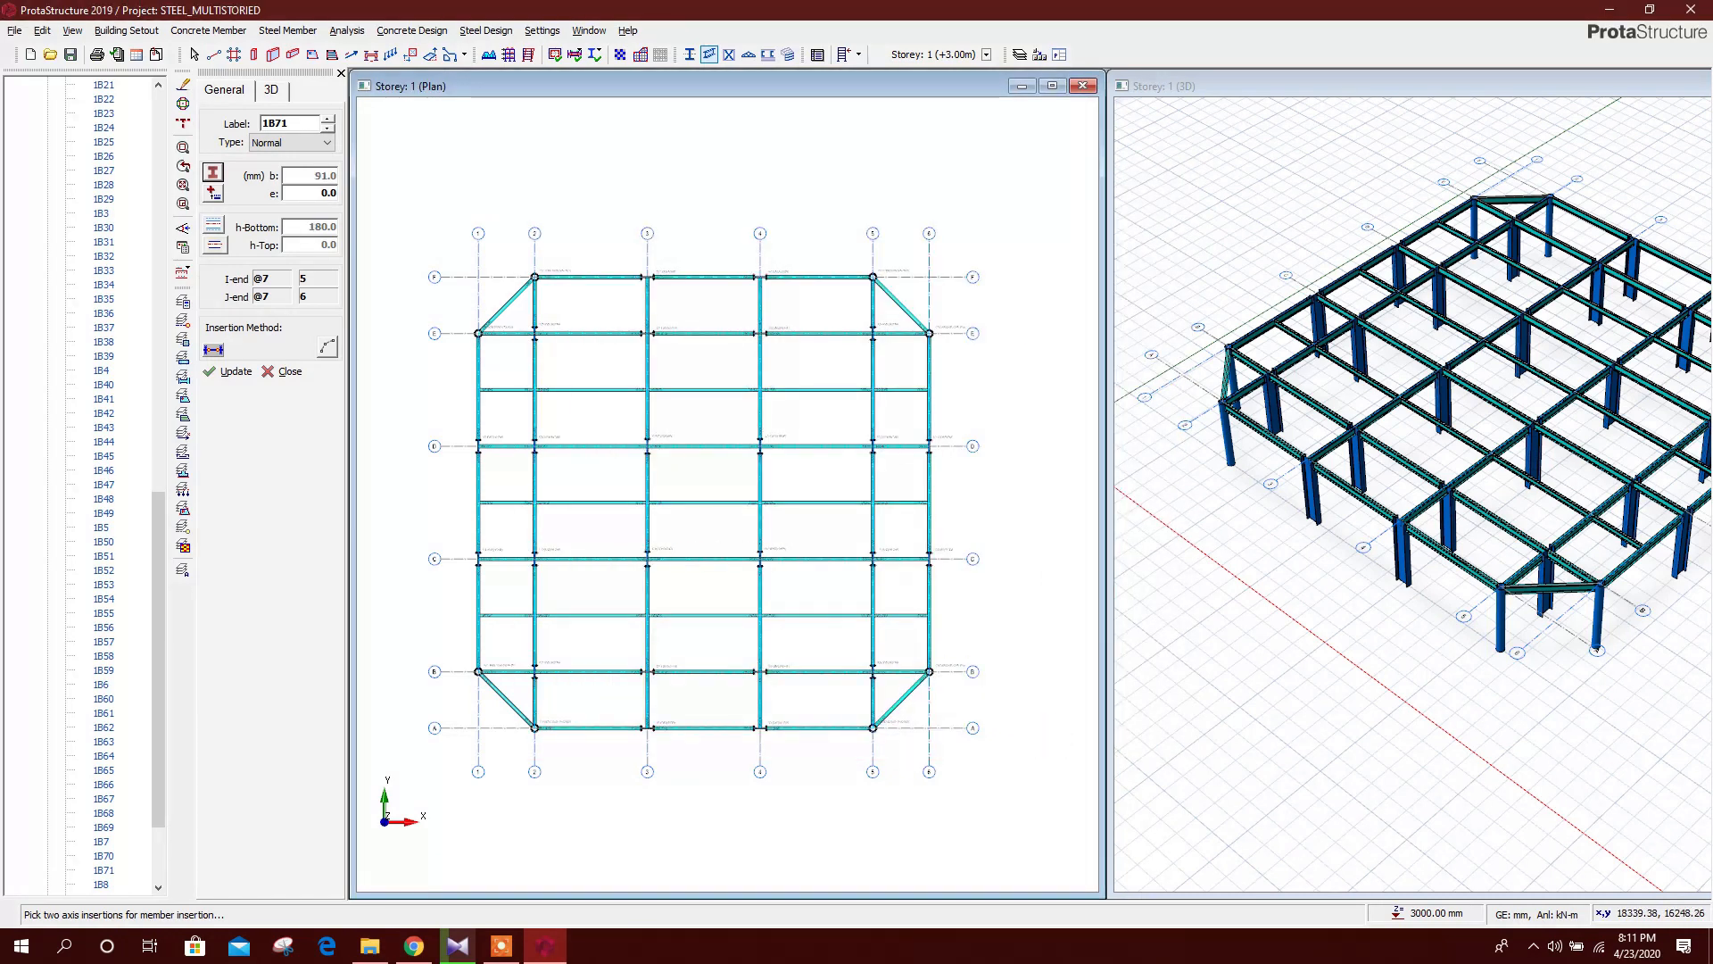
Place an IPE180 secondary beam from axis B to axis E about 990 mm from axis 1, split at supporting spans
scroll(533, 719, "up", 3)
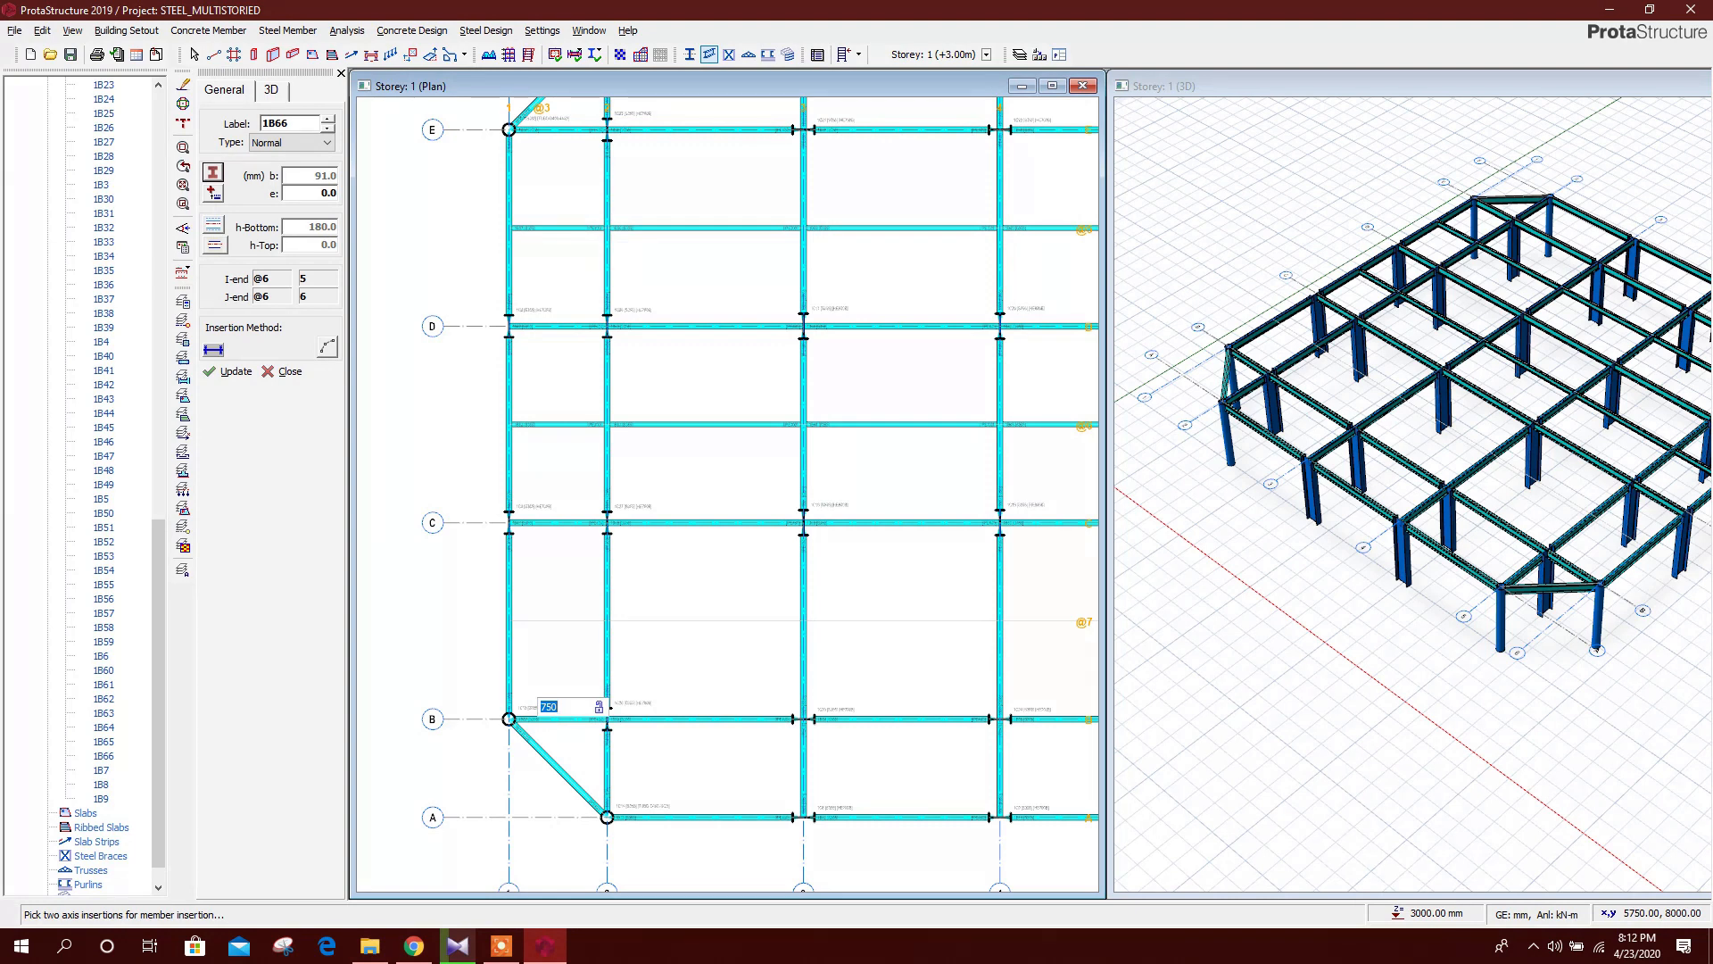
key("Return")
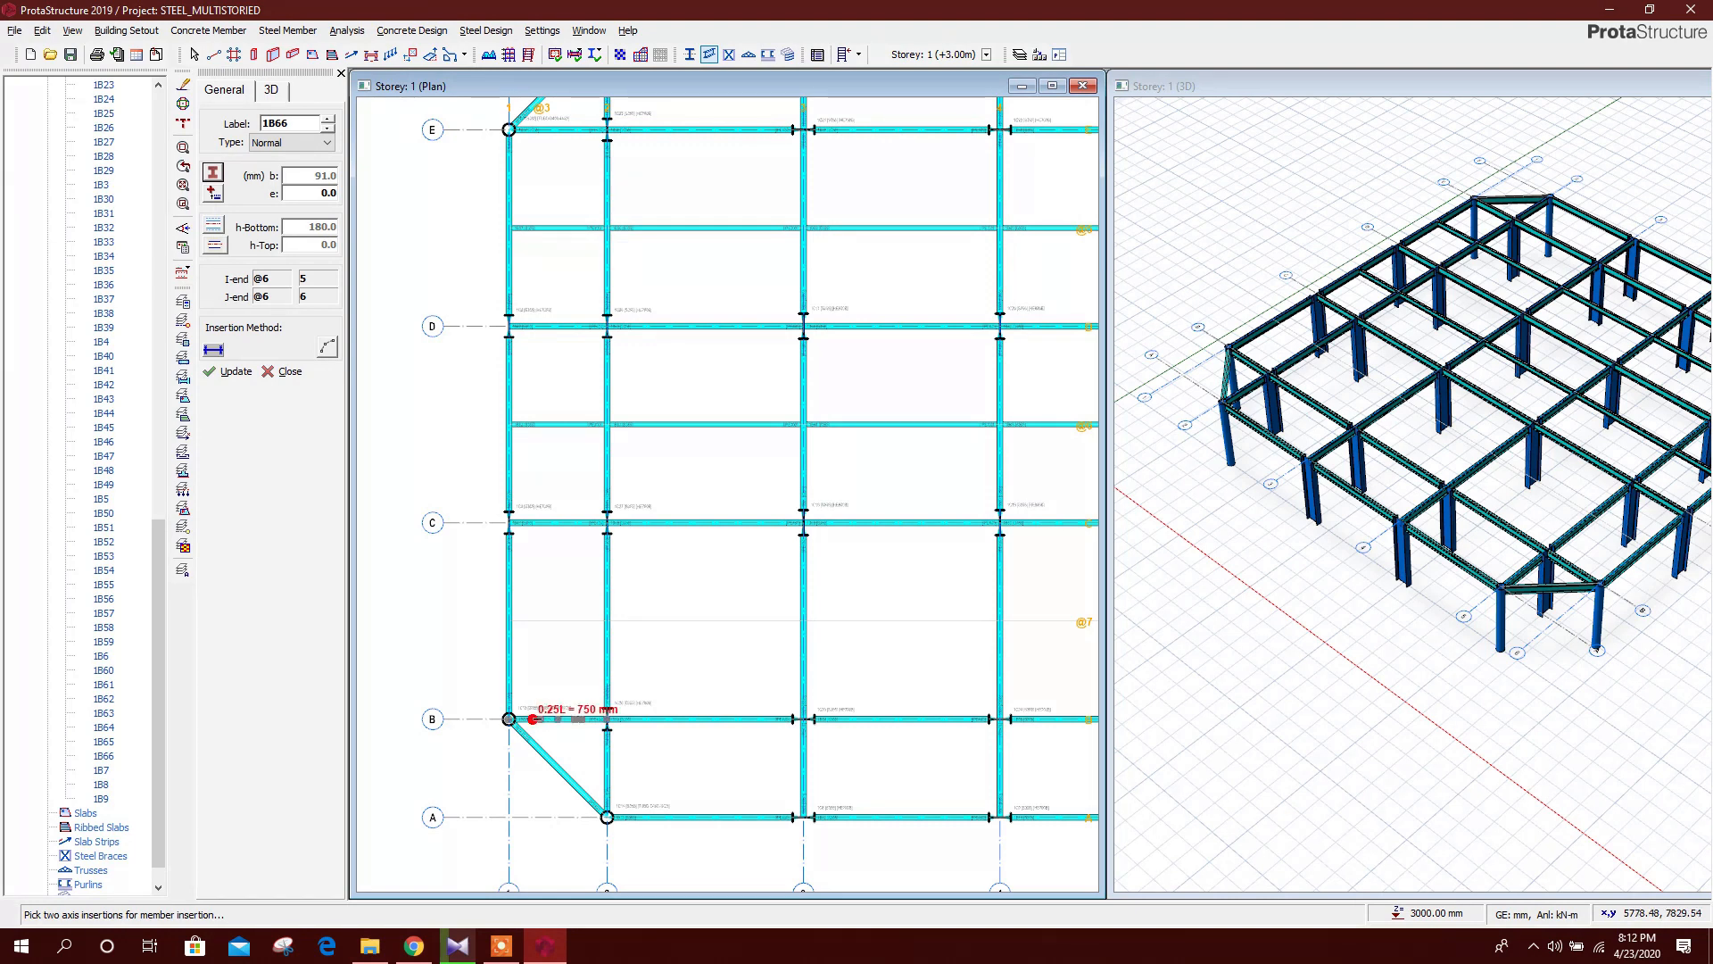
middle_click_drag(580, 335, 569, 411)
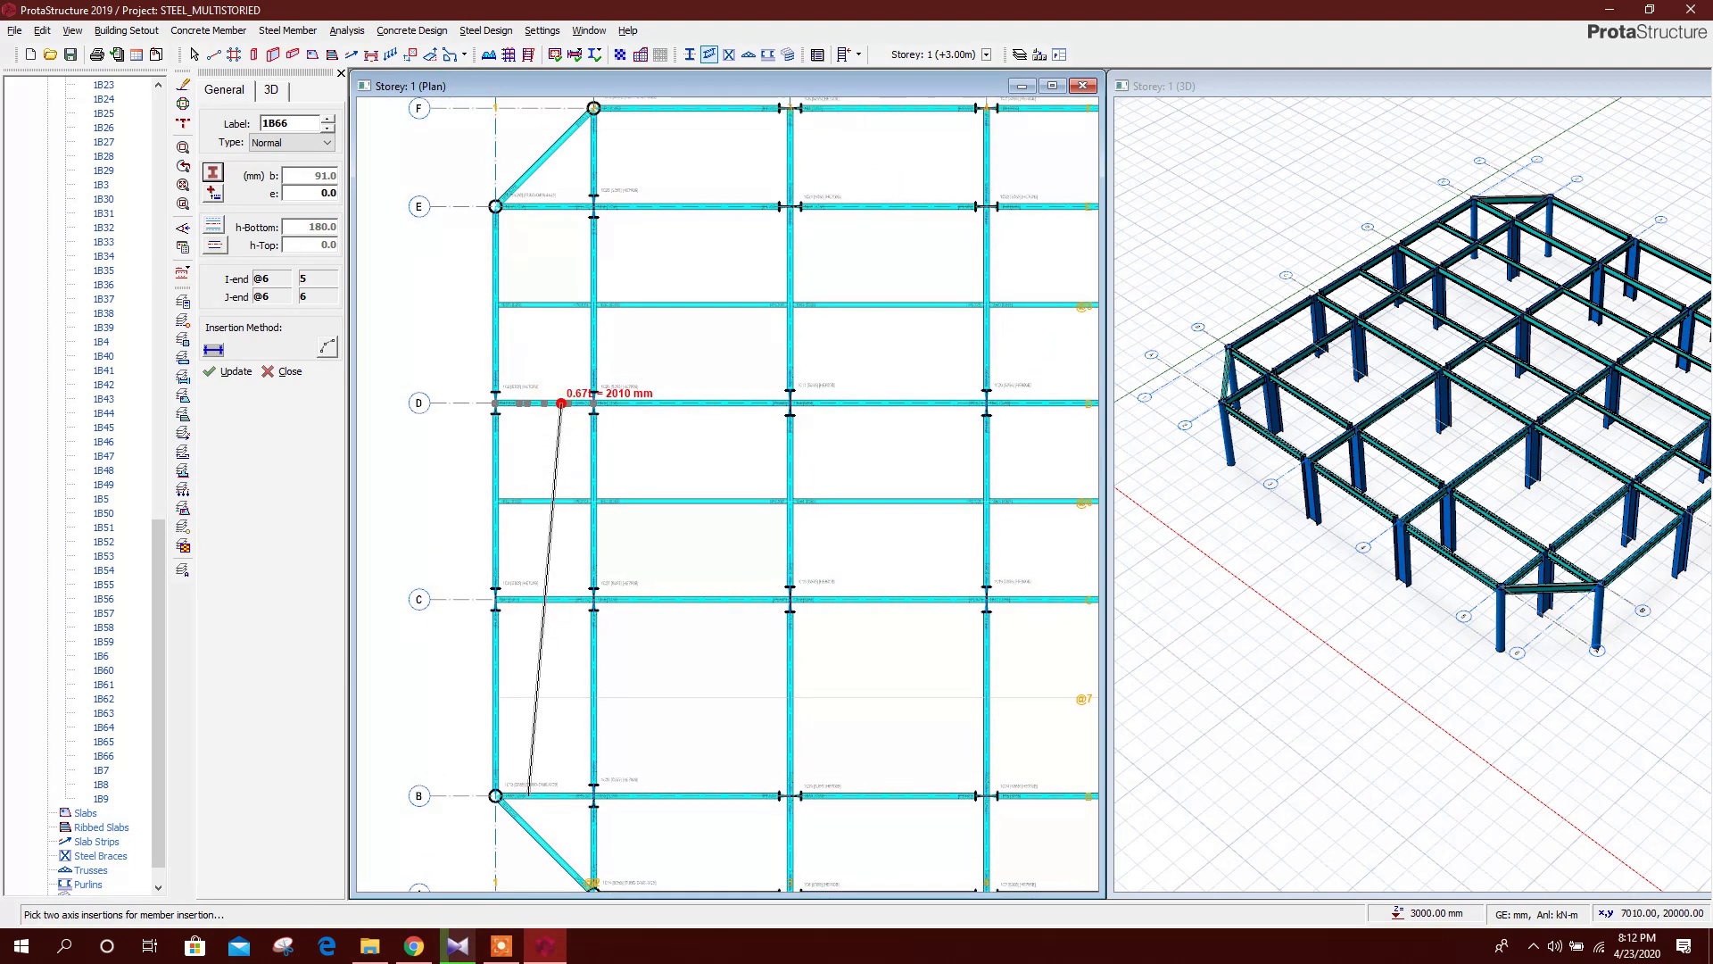
scroll(526, 212, "up", 4)
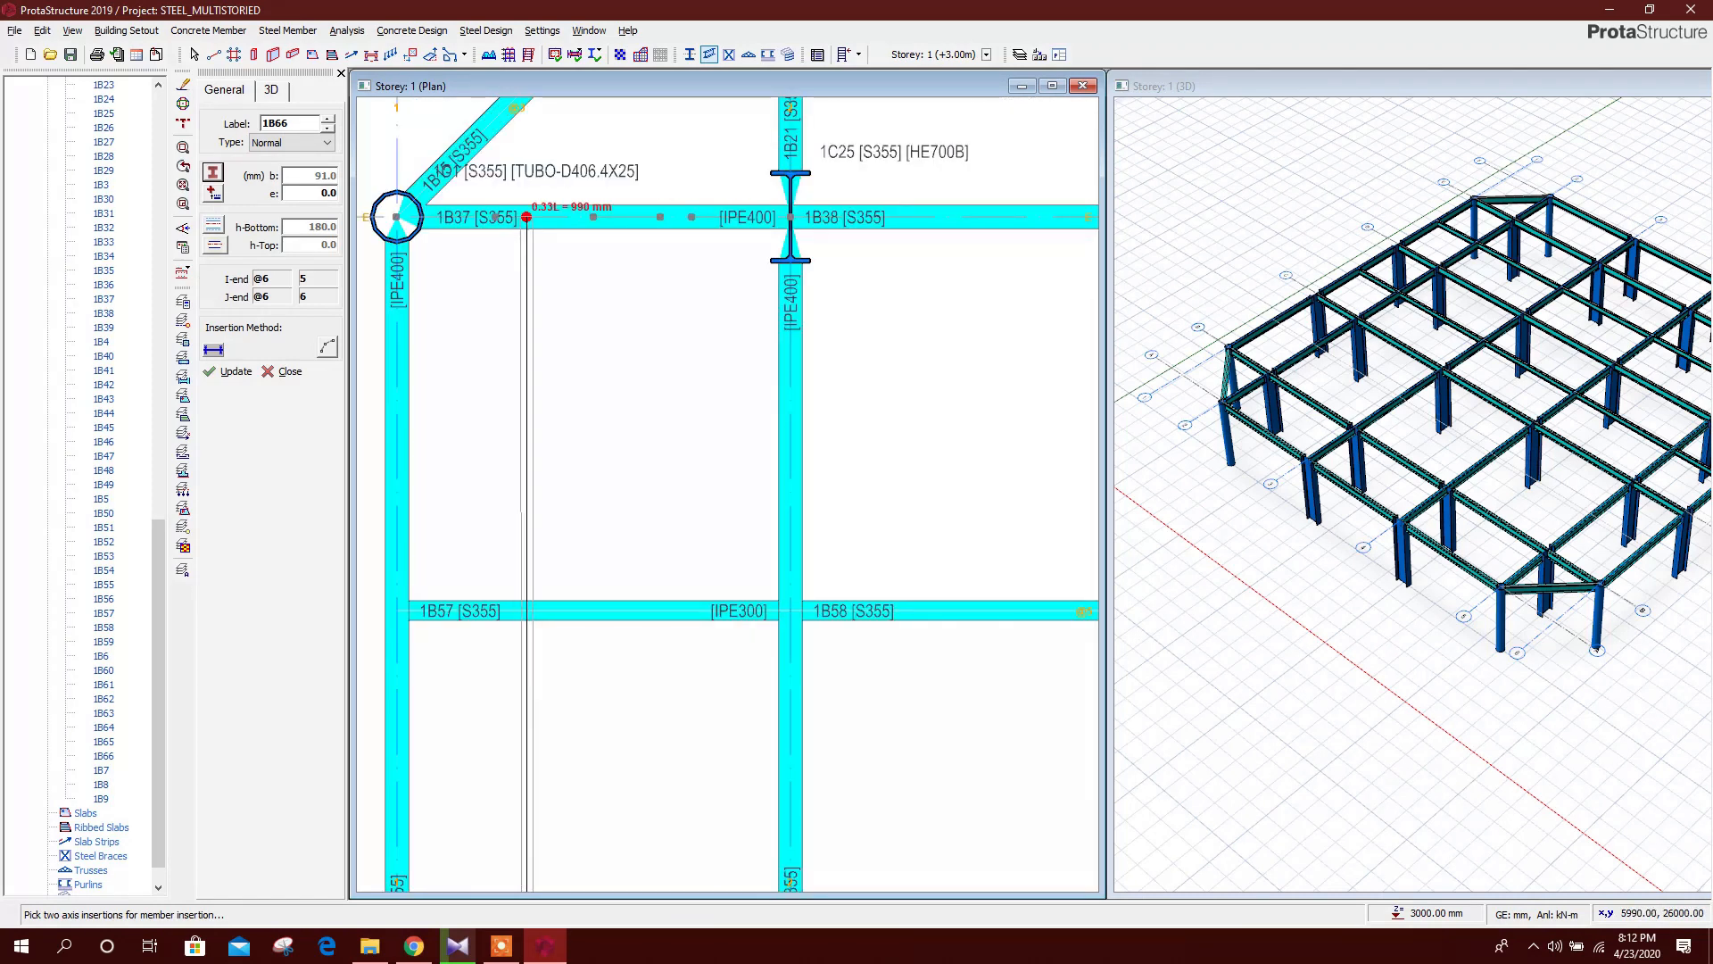
left_click(526, 217)
left_click(890, 532)
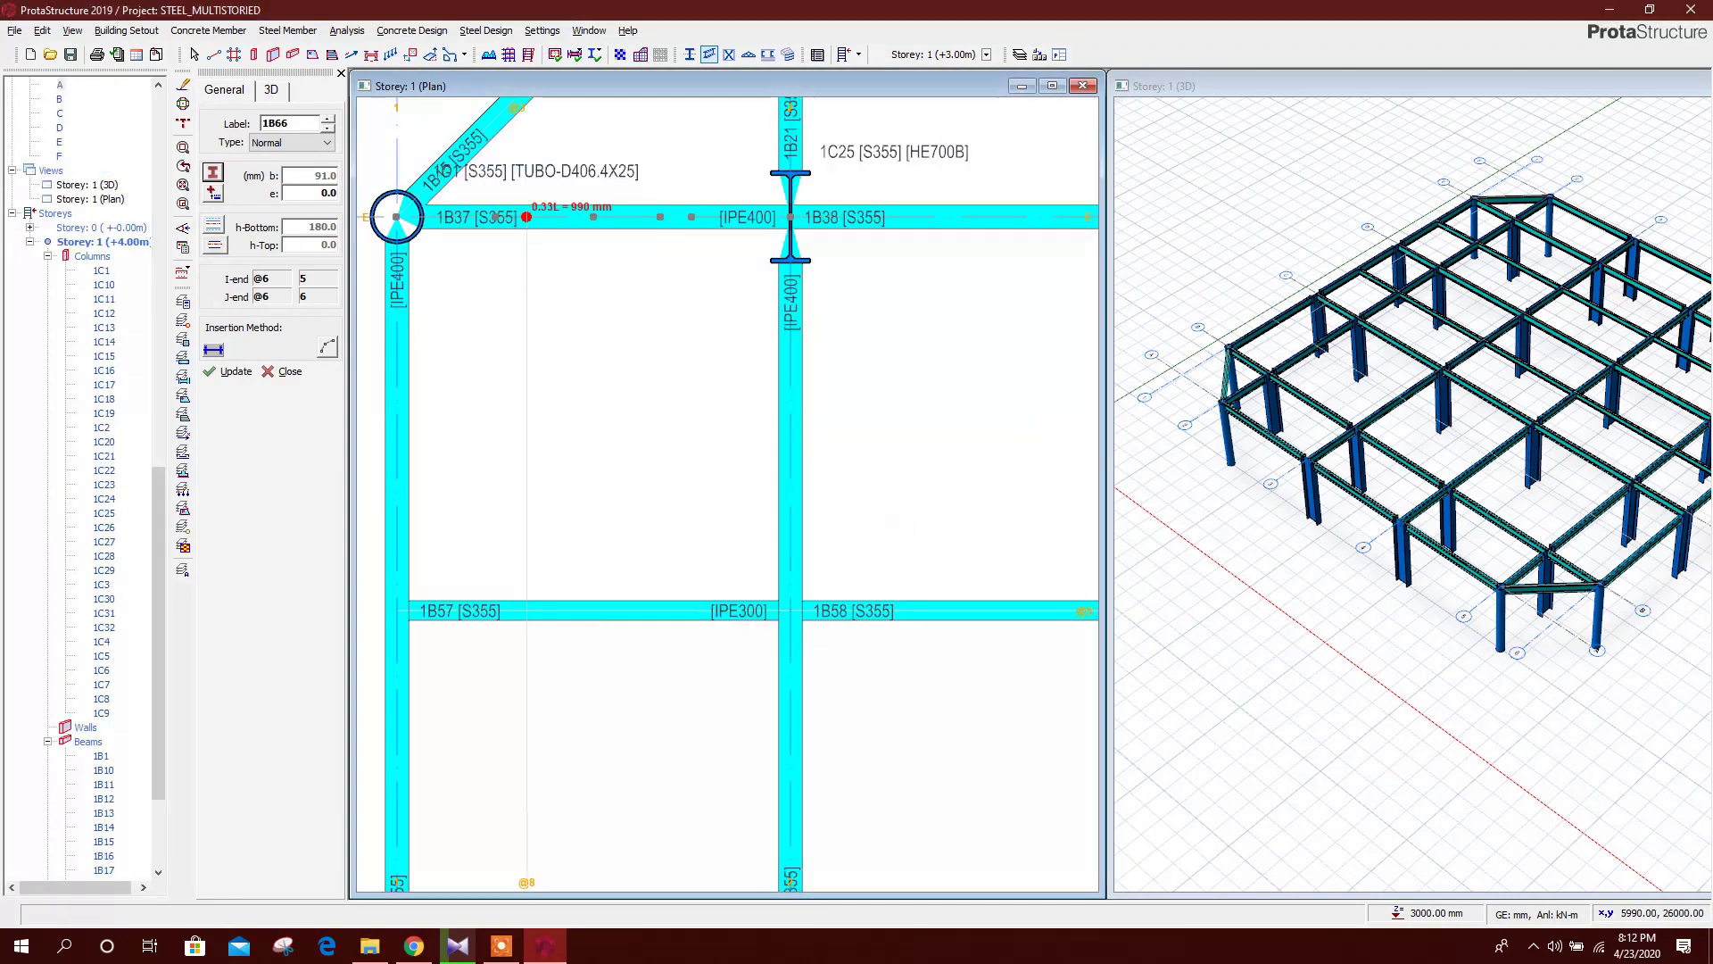
scroll(606, 455, "down", 3)
scroll(592, 726, "down", 3)
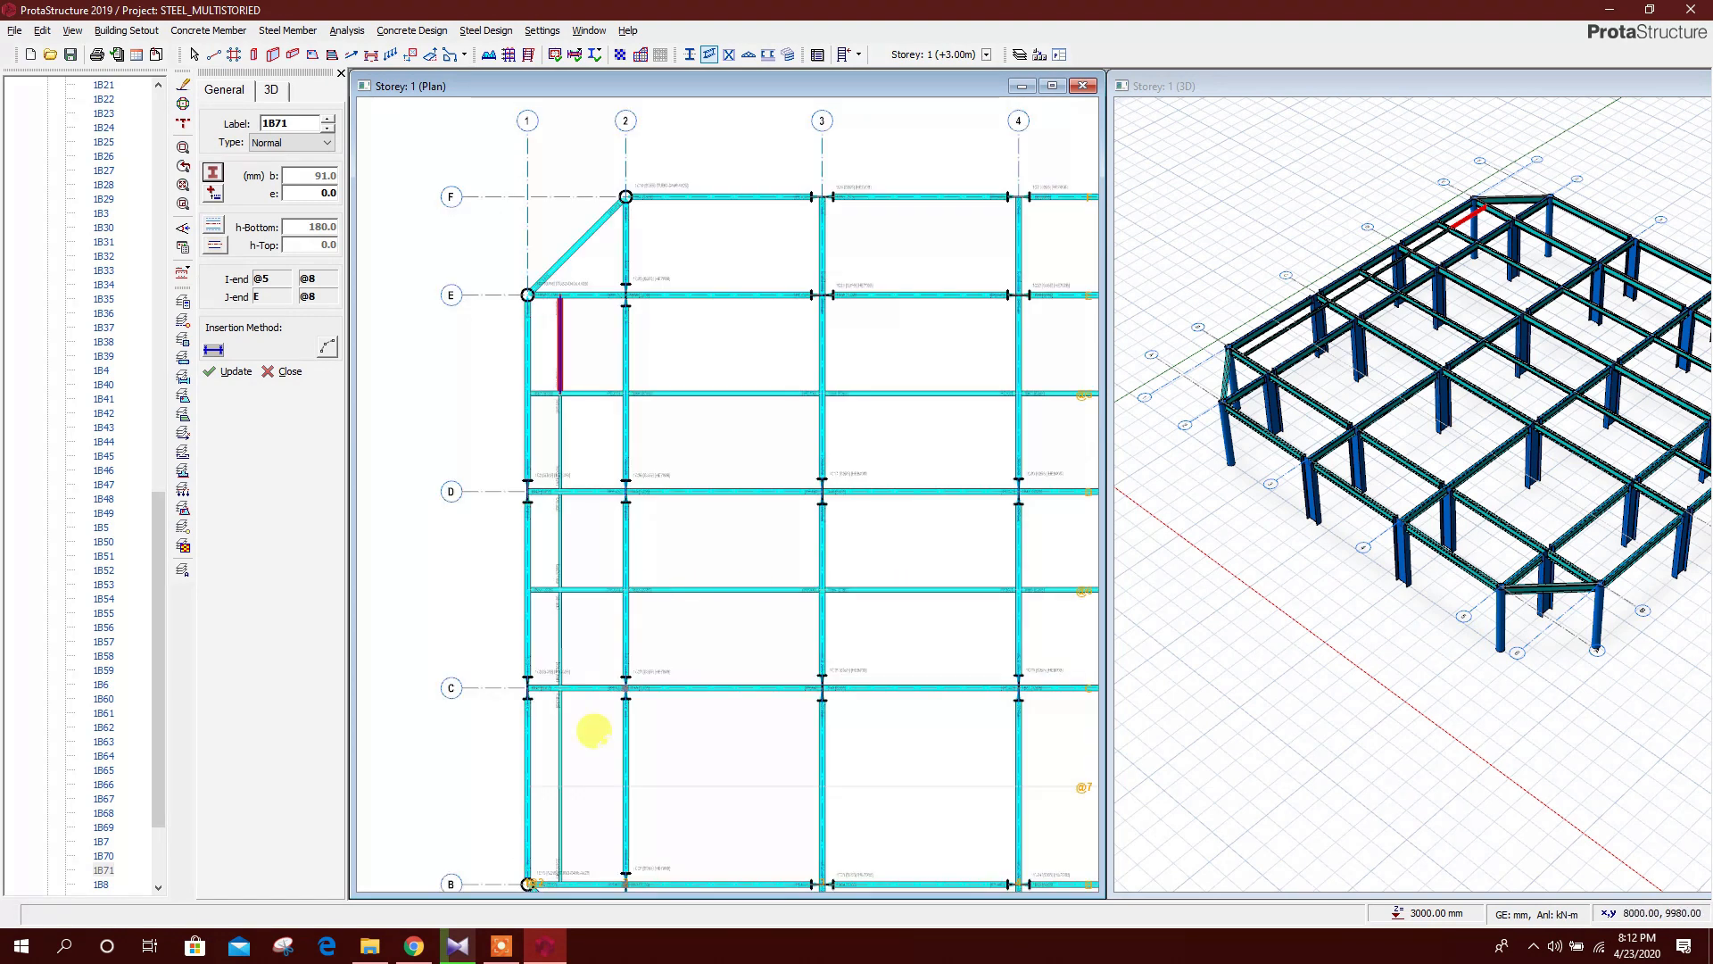
Place a second IPE180 beam from axis B to axis E about two thirds of the way from axis 1 to axis 2
scroll(593, 726, "up", 3)
left_click(567, 689)
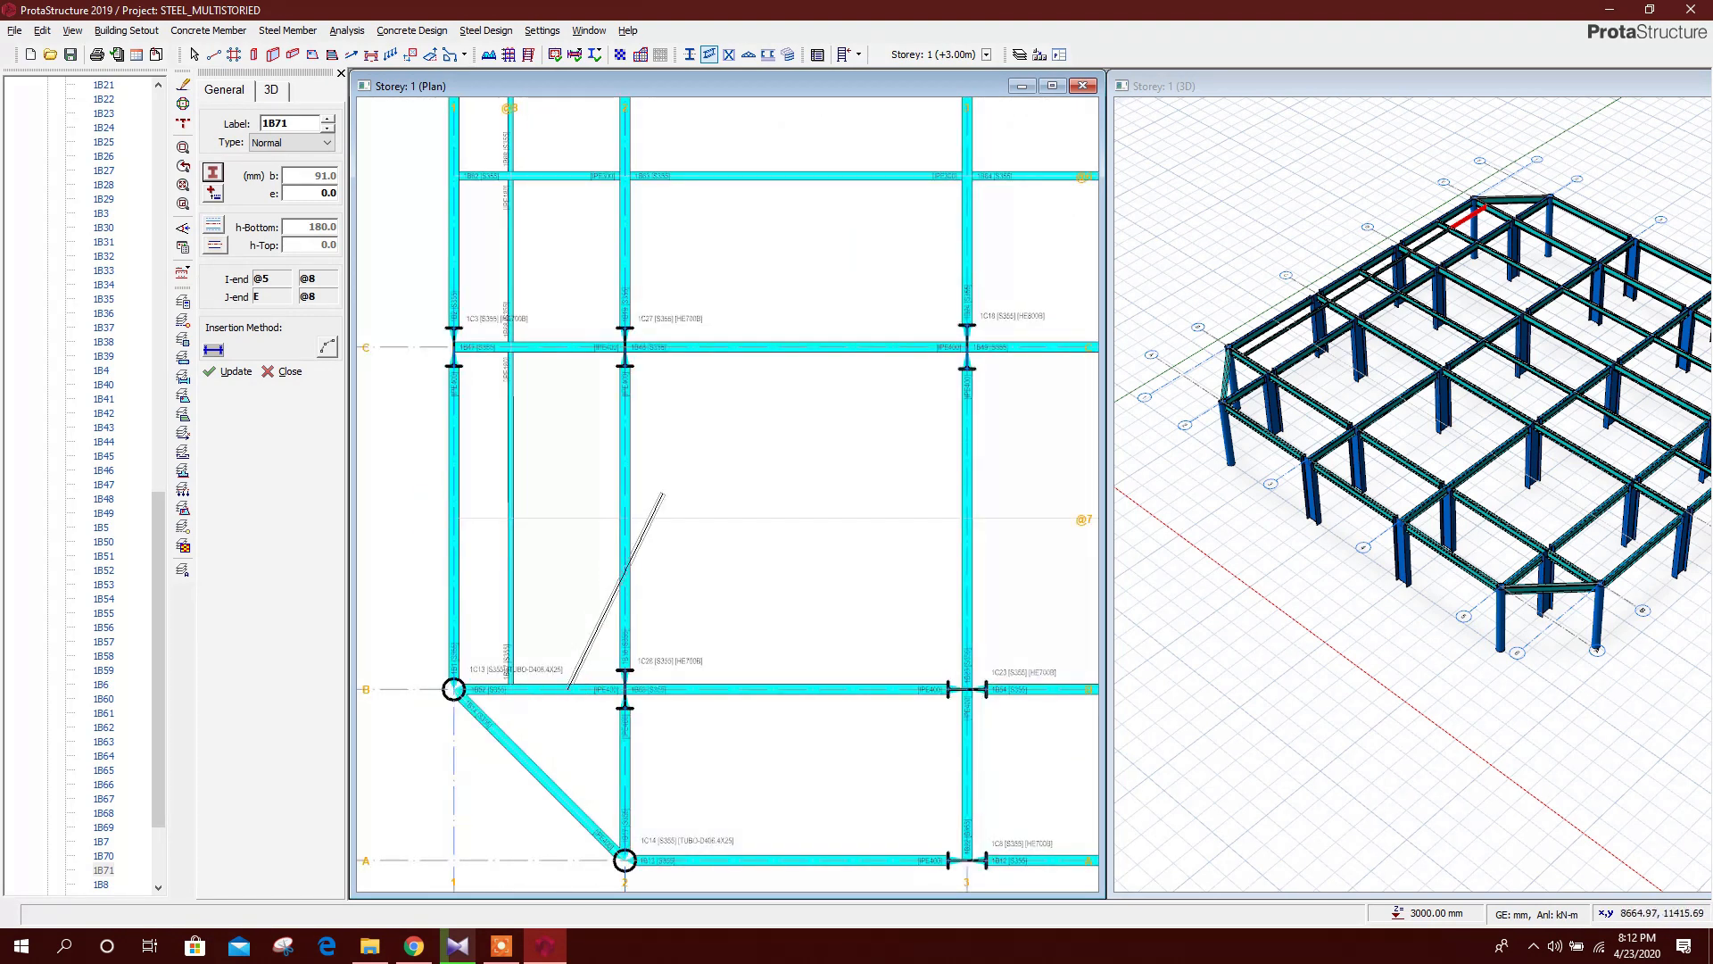
scroll(616, 500, "down", 3)
scroll(576, 170, "up", 2)
left_click(570, 152)
left_click(891, 532)
key("Escape")
middle_click_drag(744, 478, 695, 287)
type("1000")
key("Return")
scroll(643, 394, "down", 4)
scroll(625, 207, "up", 4)
key("Escape")
scroll(574, 223, "down", 3)
scroll(580, 688, "up", 2)
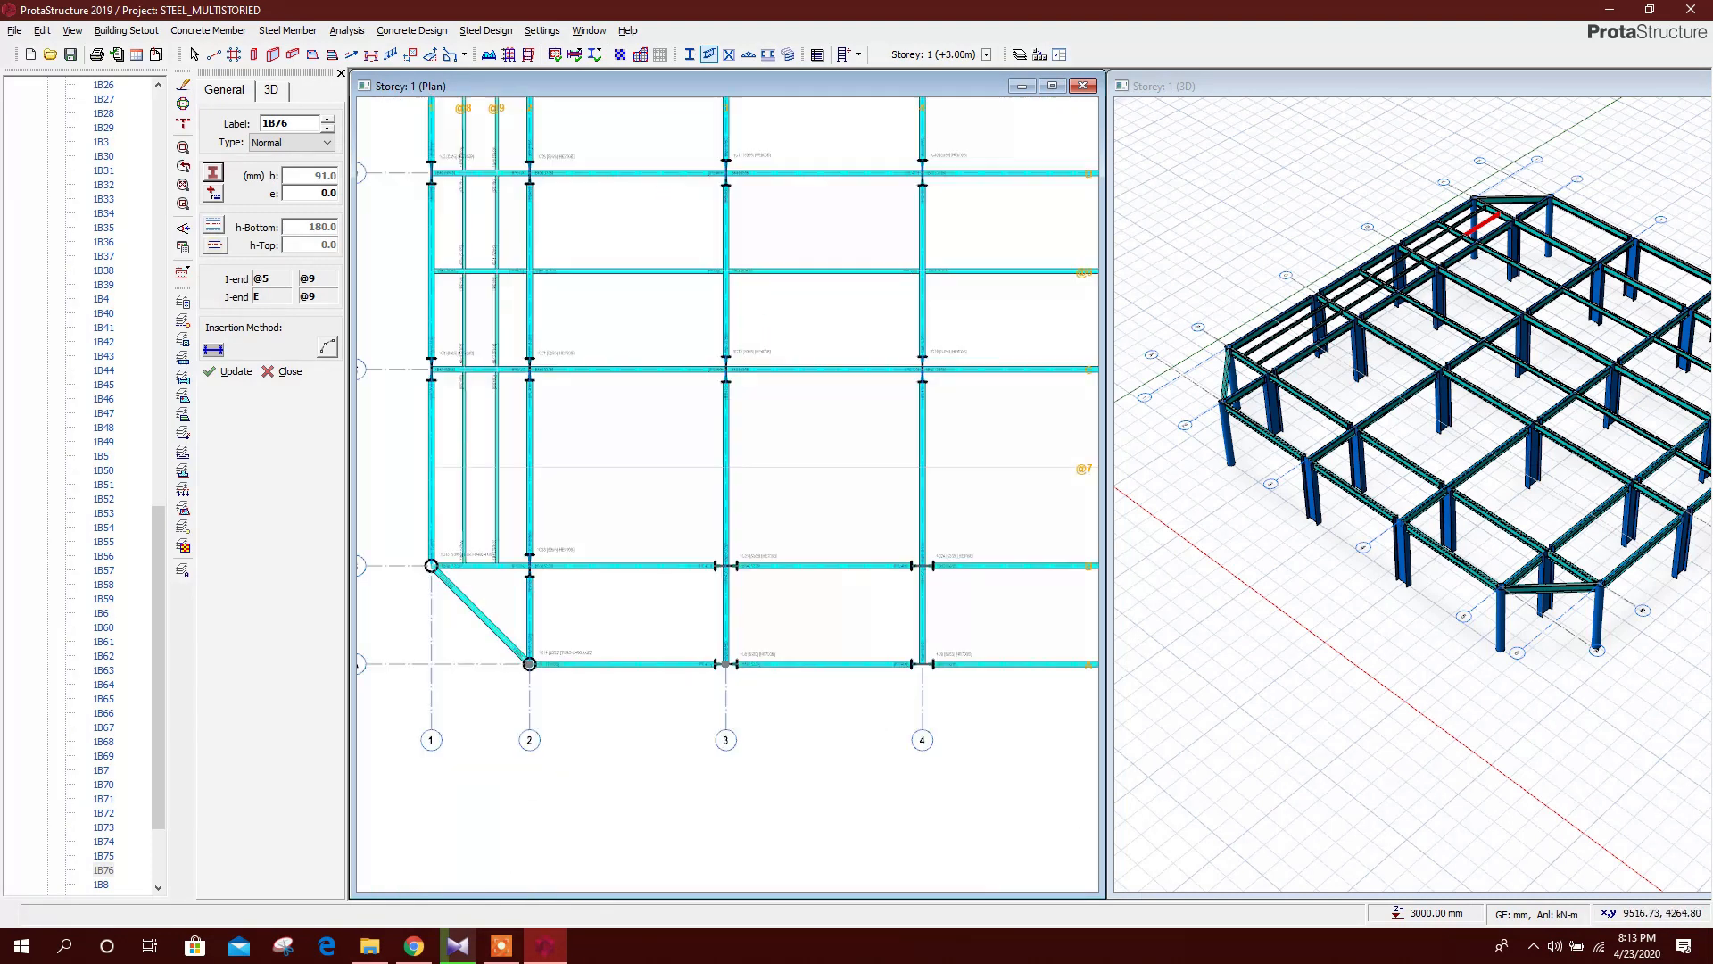
Place two IPE180 beams from axis A to axis F between axes 2 and 3, in the half nearer axis 2
scroll(594, 663, "down", 3)
scroll(585, 218, "up", 2)
left_click(572, 298)
middle_click_drag(650, 631, 670, 509)
key("Escape")
left_click(616, 773)
middle_click_drag(649, 234, 633, 351)
left_click(597, 295)
key("Escape")
mouse_move(670, 470)
middle_mouse_down()
mouse_move(679, 409)
mouse_move(621, 336)
middle_mouse_up()
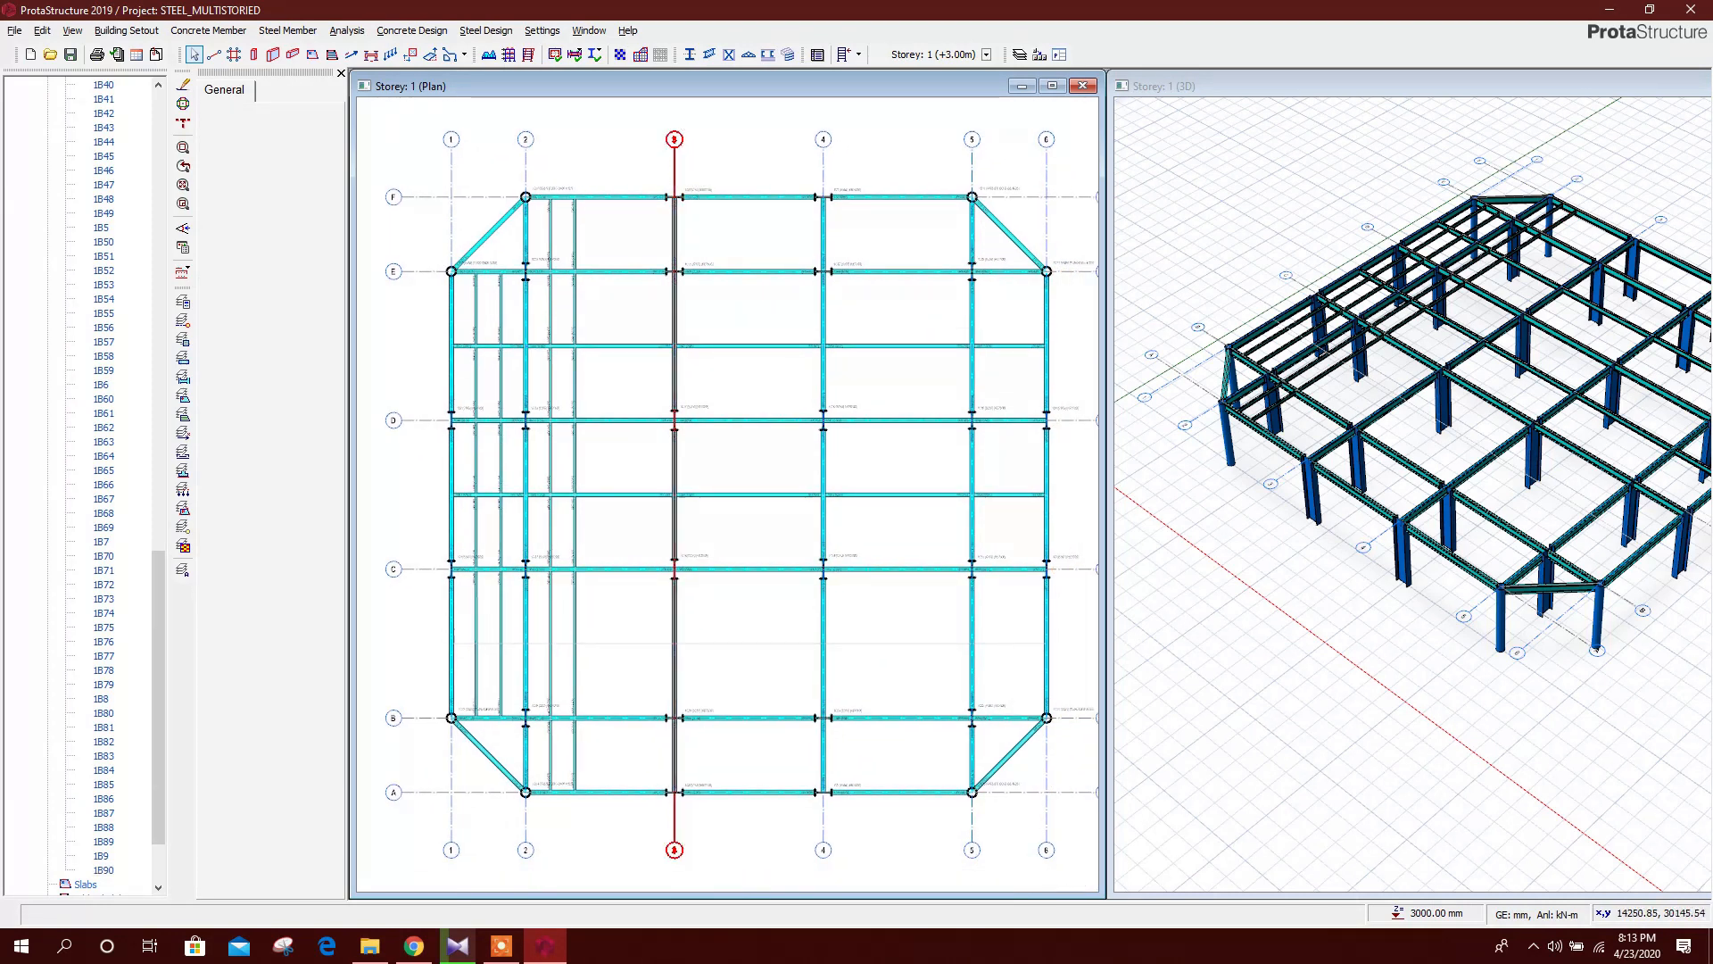
Offset axis 3 towards axis 4 at 1000 mm spacing to create four new axes
left_click(675, 165)
right_click(678, 168)
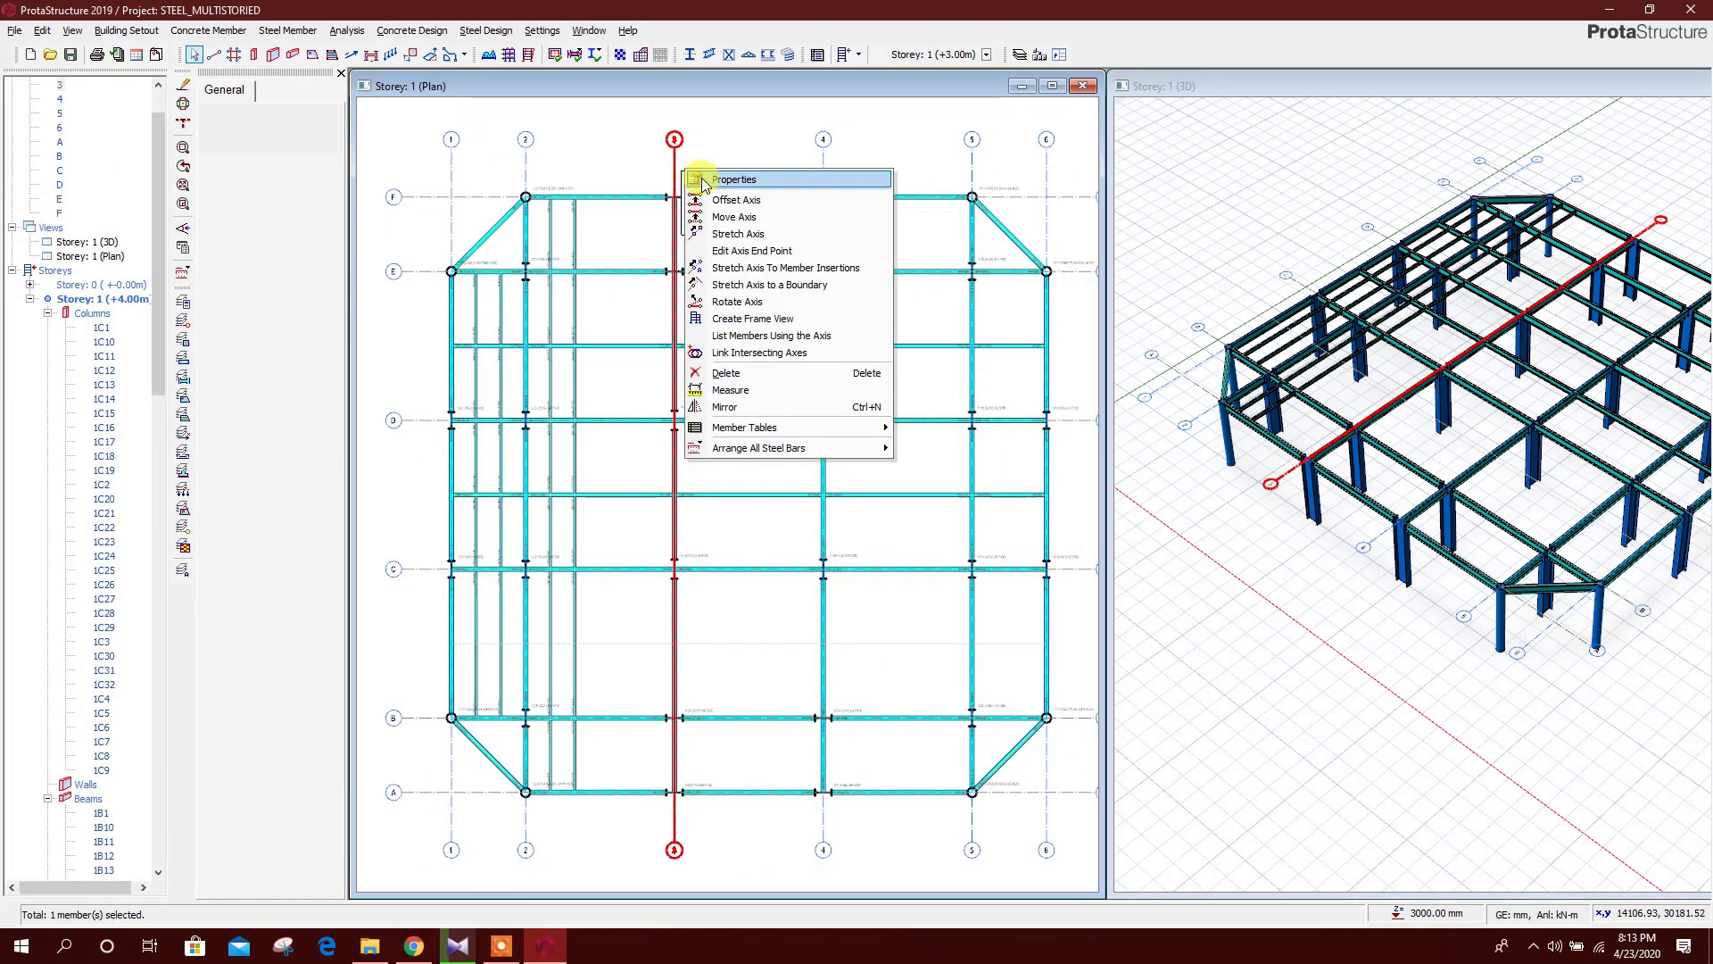
left_click(747, 203)
scroll(740, 235, "up", 2)
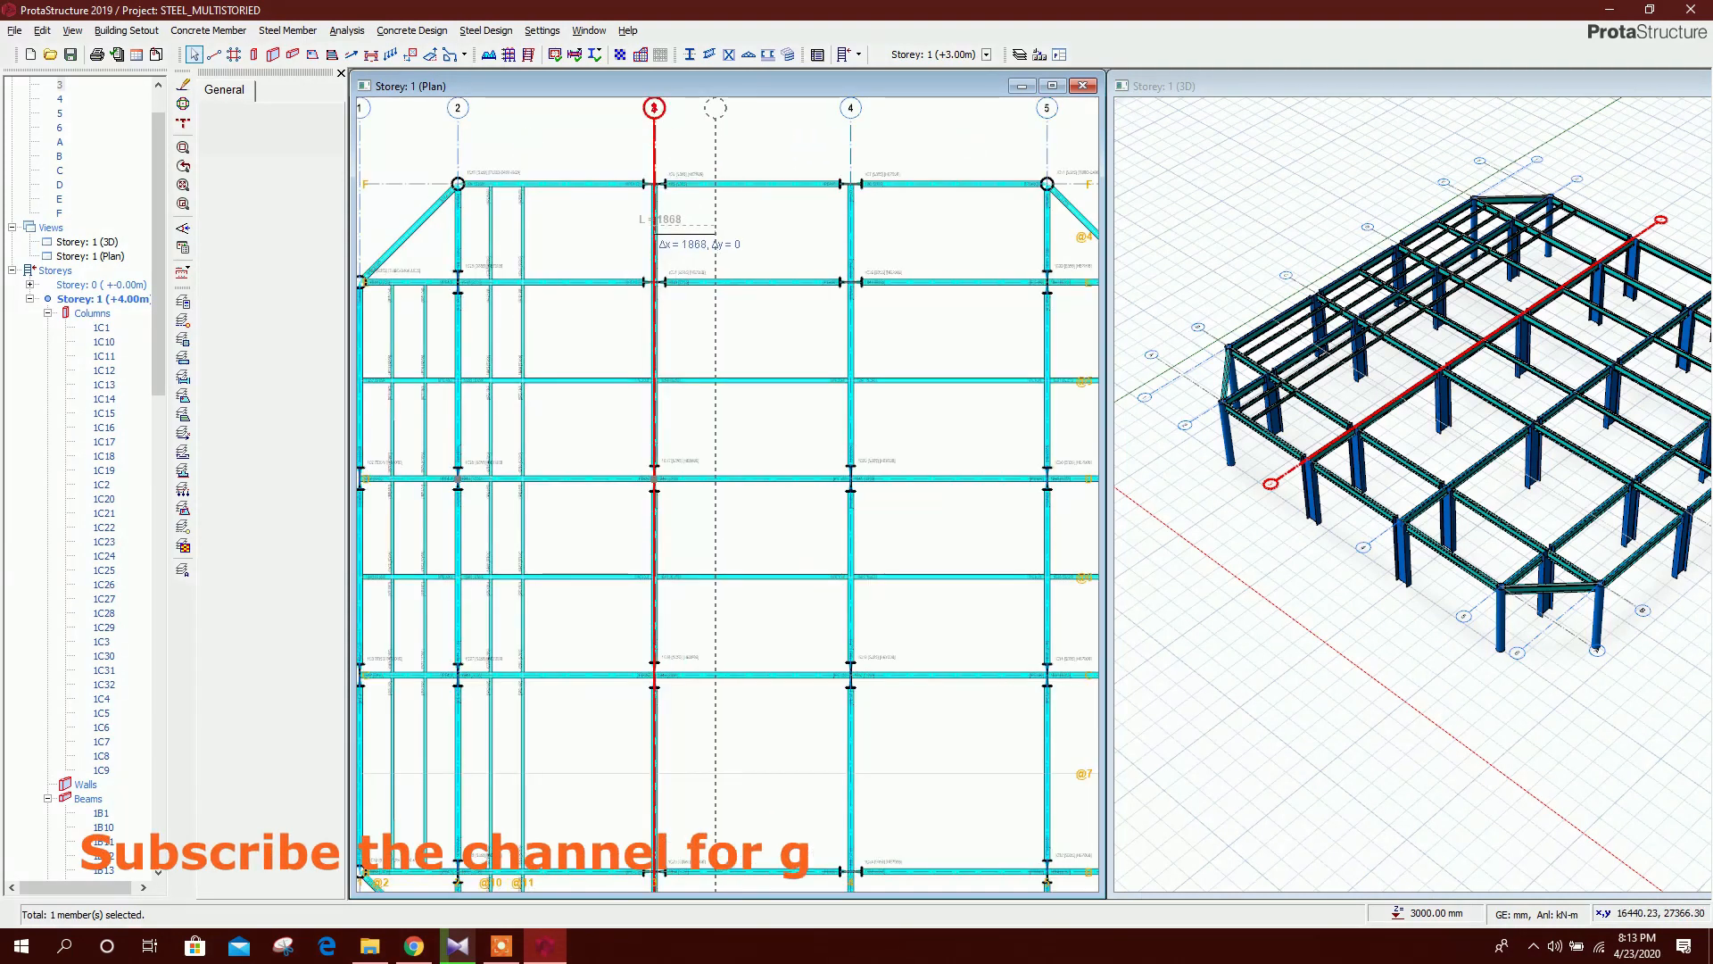
scroll(716, 236, "up", 1)
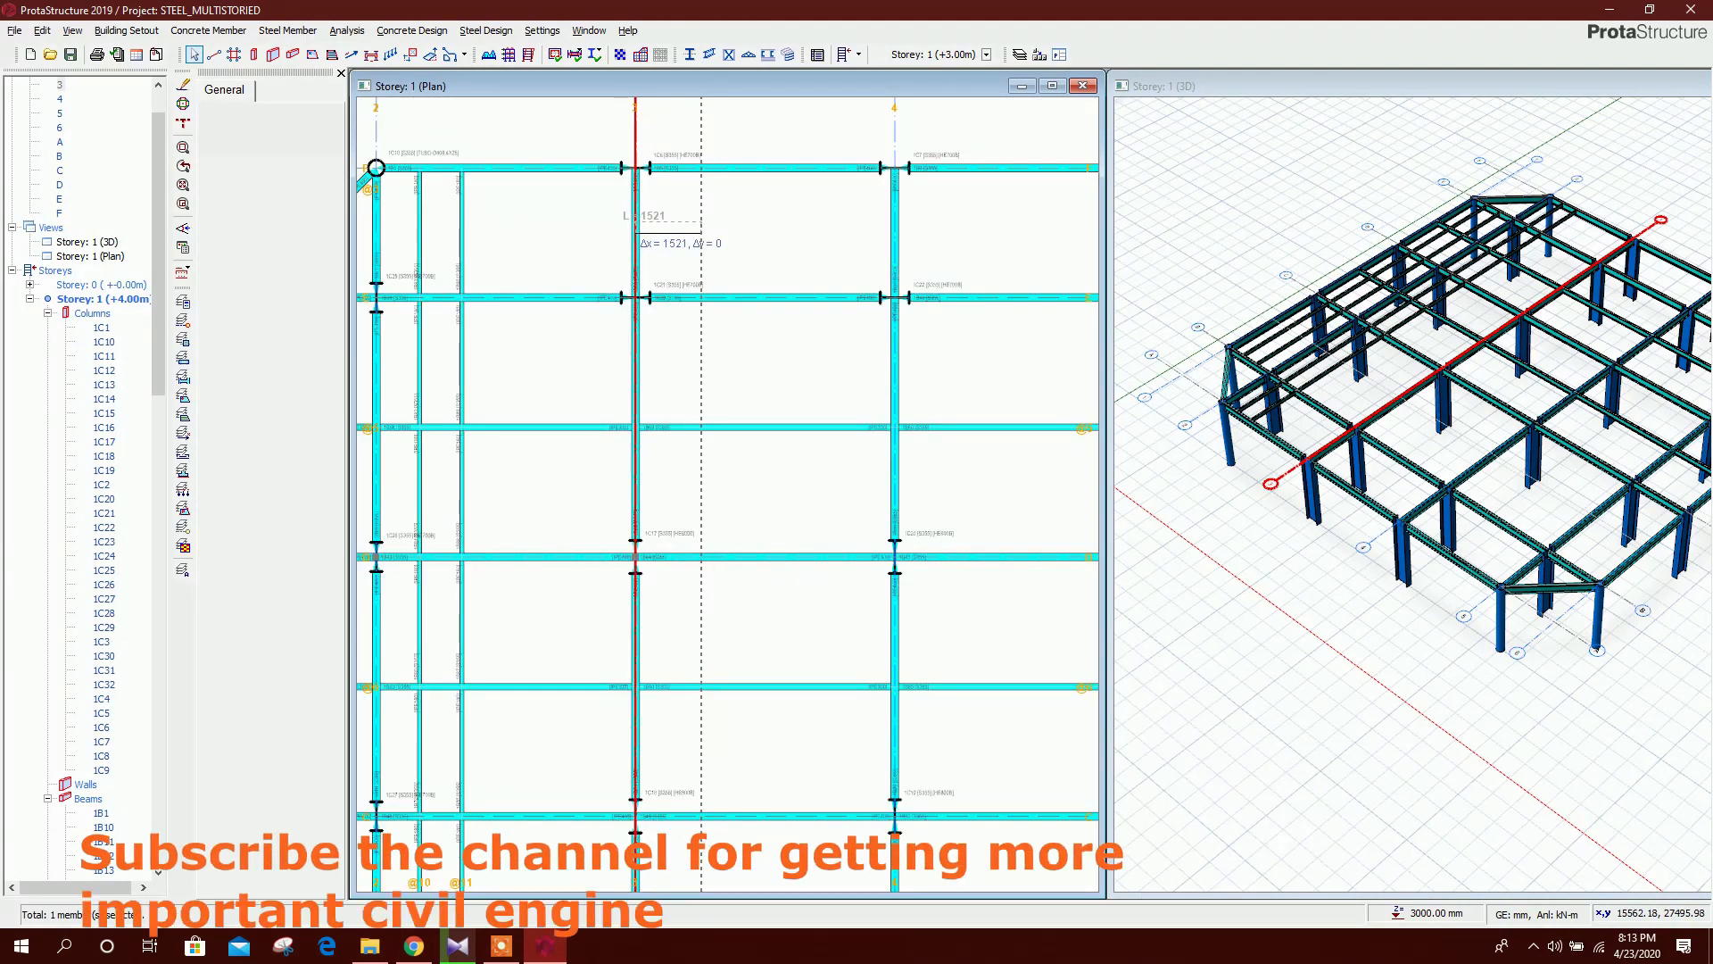
type("100")
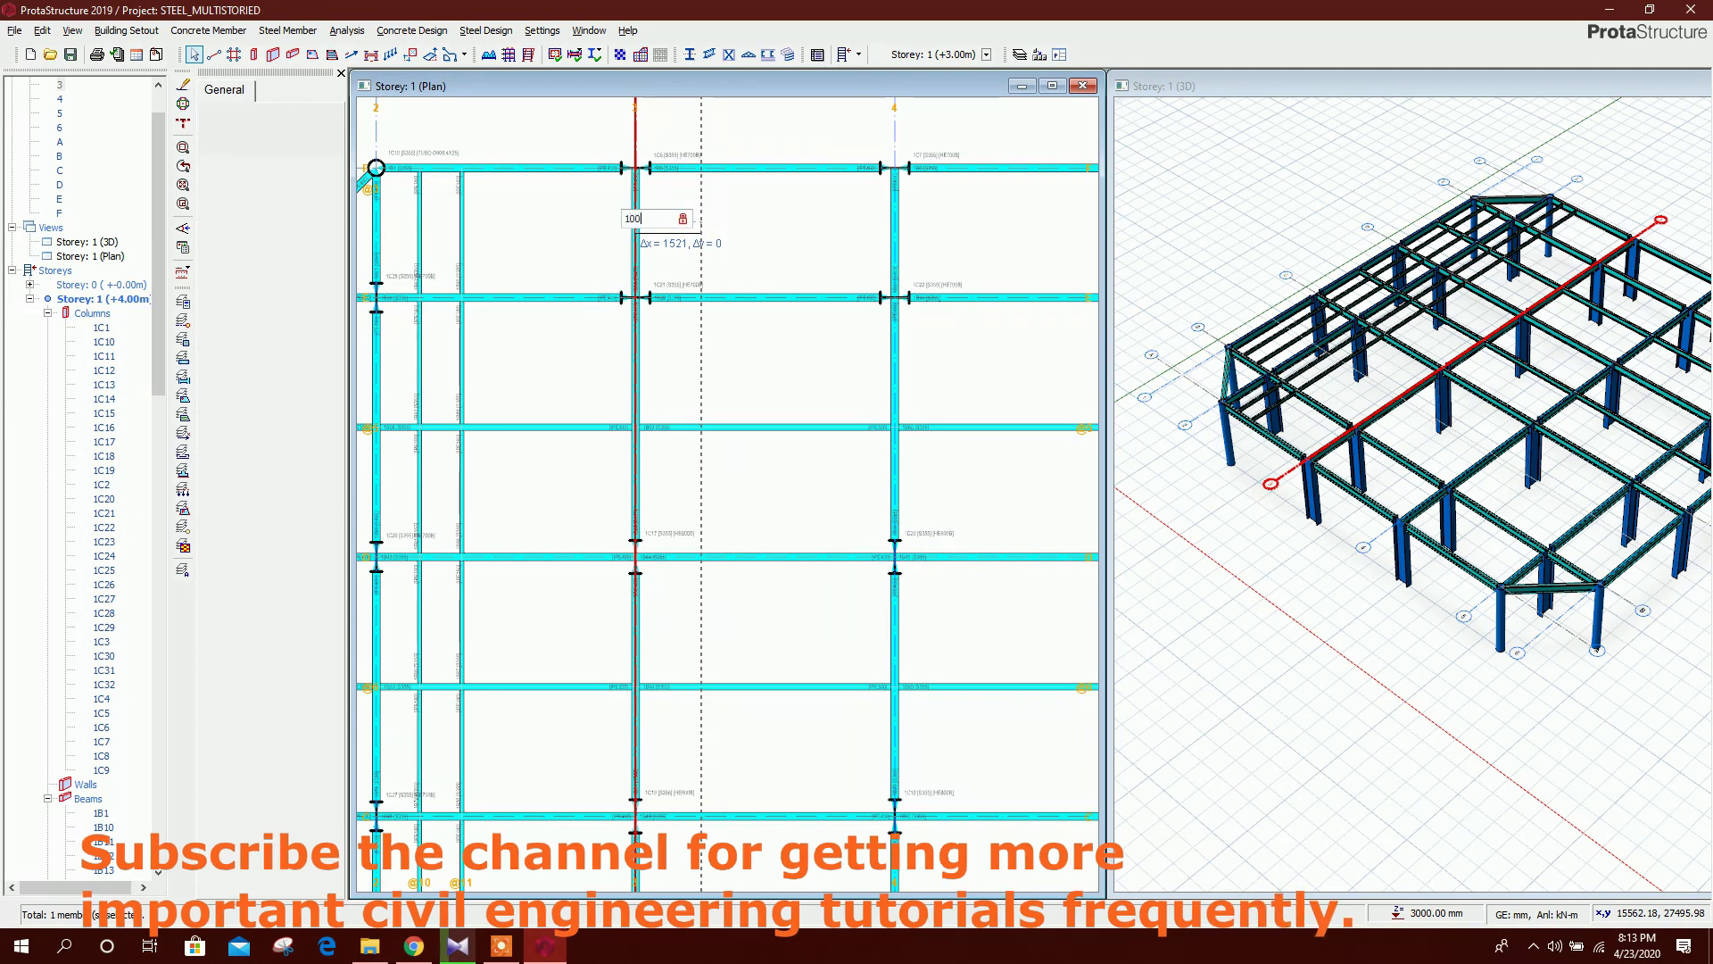
key("Return")
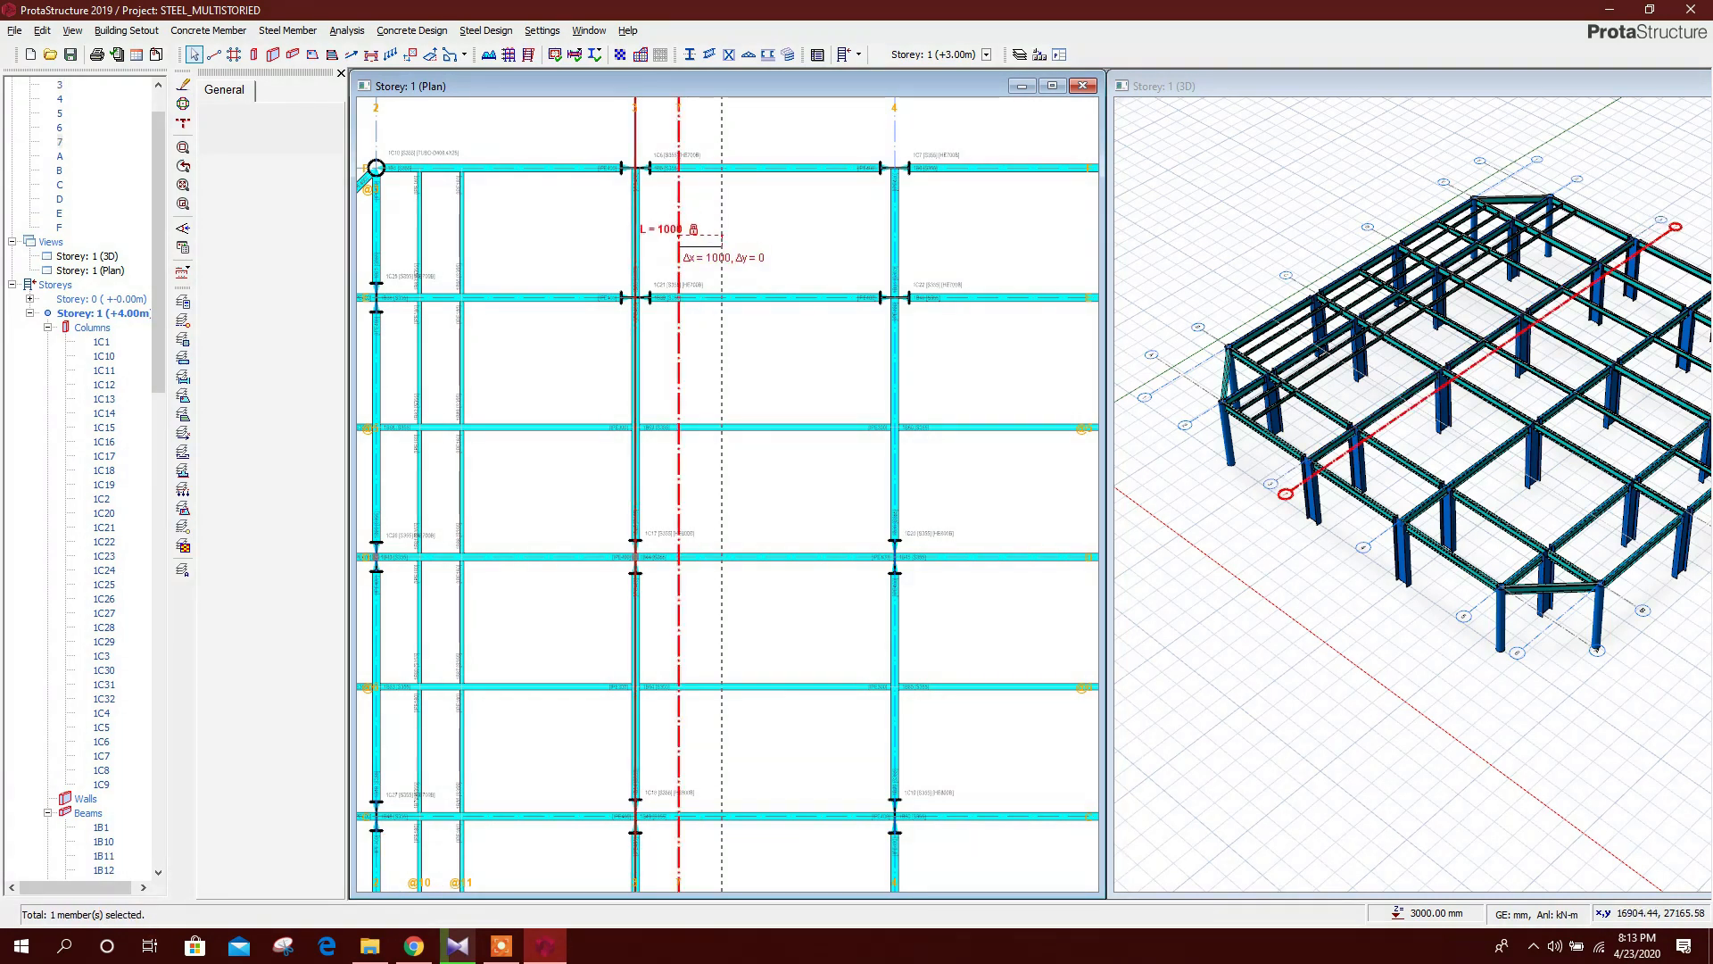
left_click(743, 222)
left_click(829, 219)
left_click(829, 219)
middle_click_drag(806, 243, 730, 275)
scroll(731, 275, "down", 1)
key("Escape")
Offset axis 3 by -1000 mm repeatedly to create three new axes towards axis 2
right_click(604, 188)
left_click(658, 226)
scroll(557, 241, "up", 1)
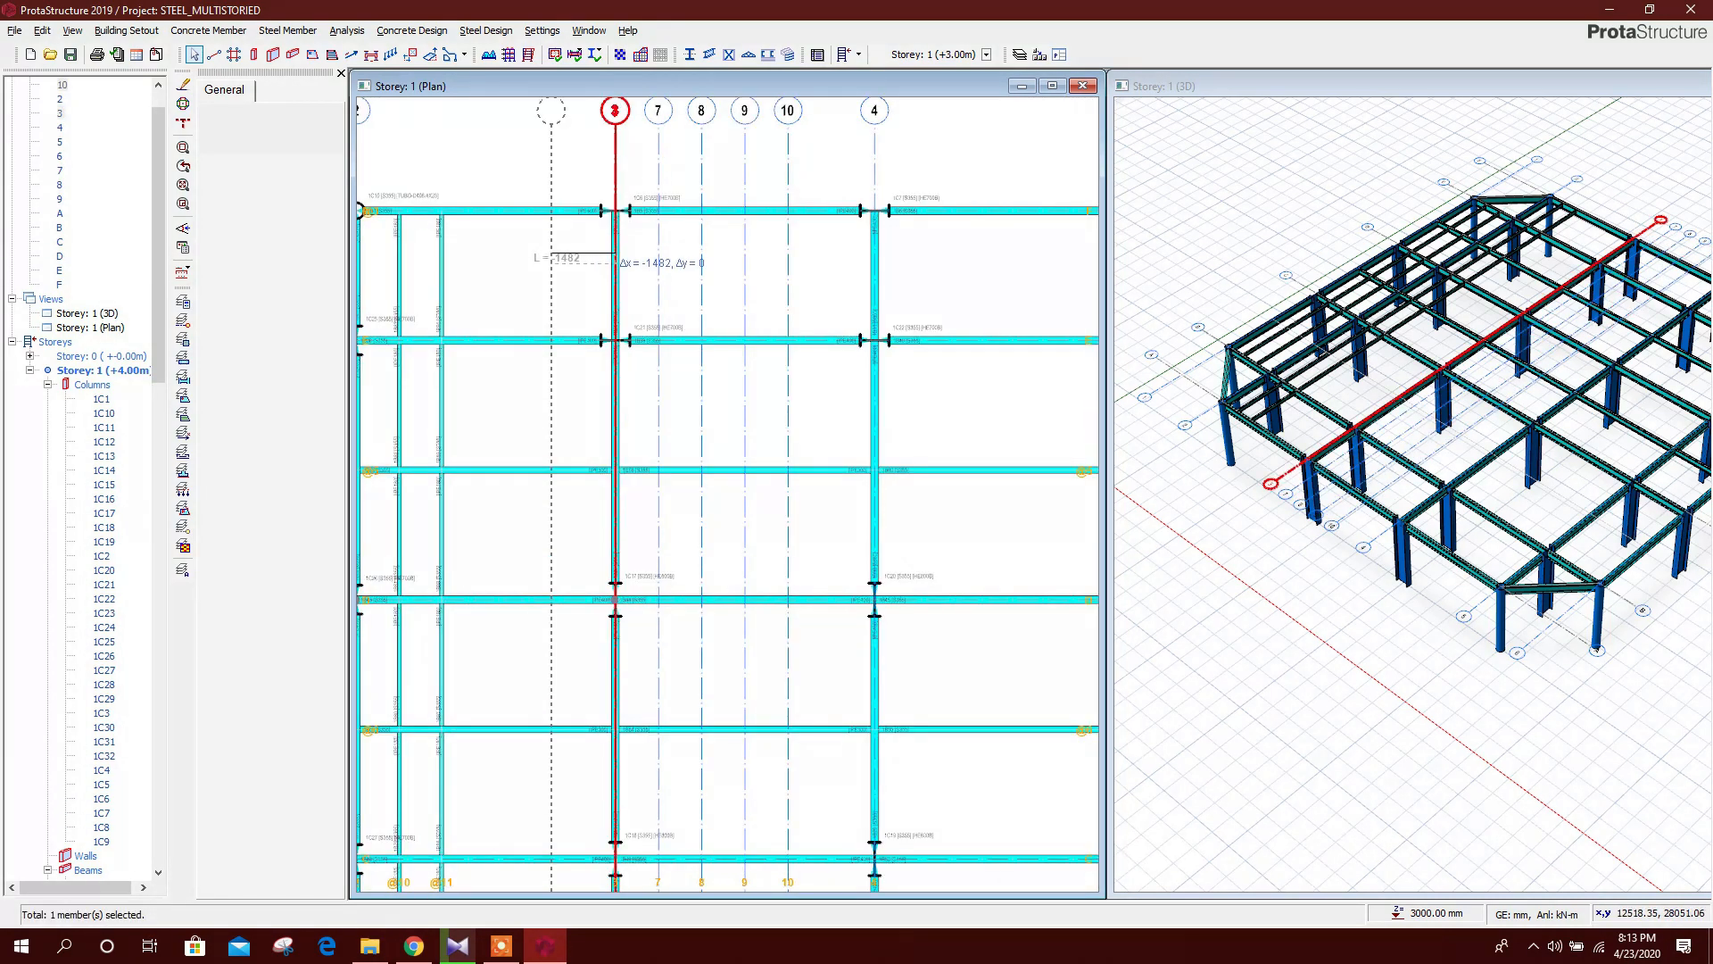
type("-1000")
key("Return")
left_click(513, 268)
left_click(473, 340)
scroll(444, 399, "down", 1)
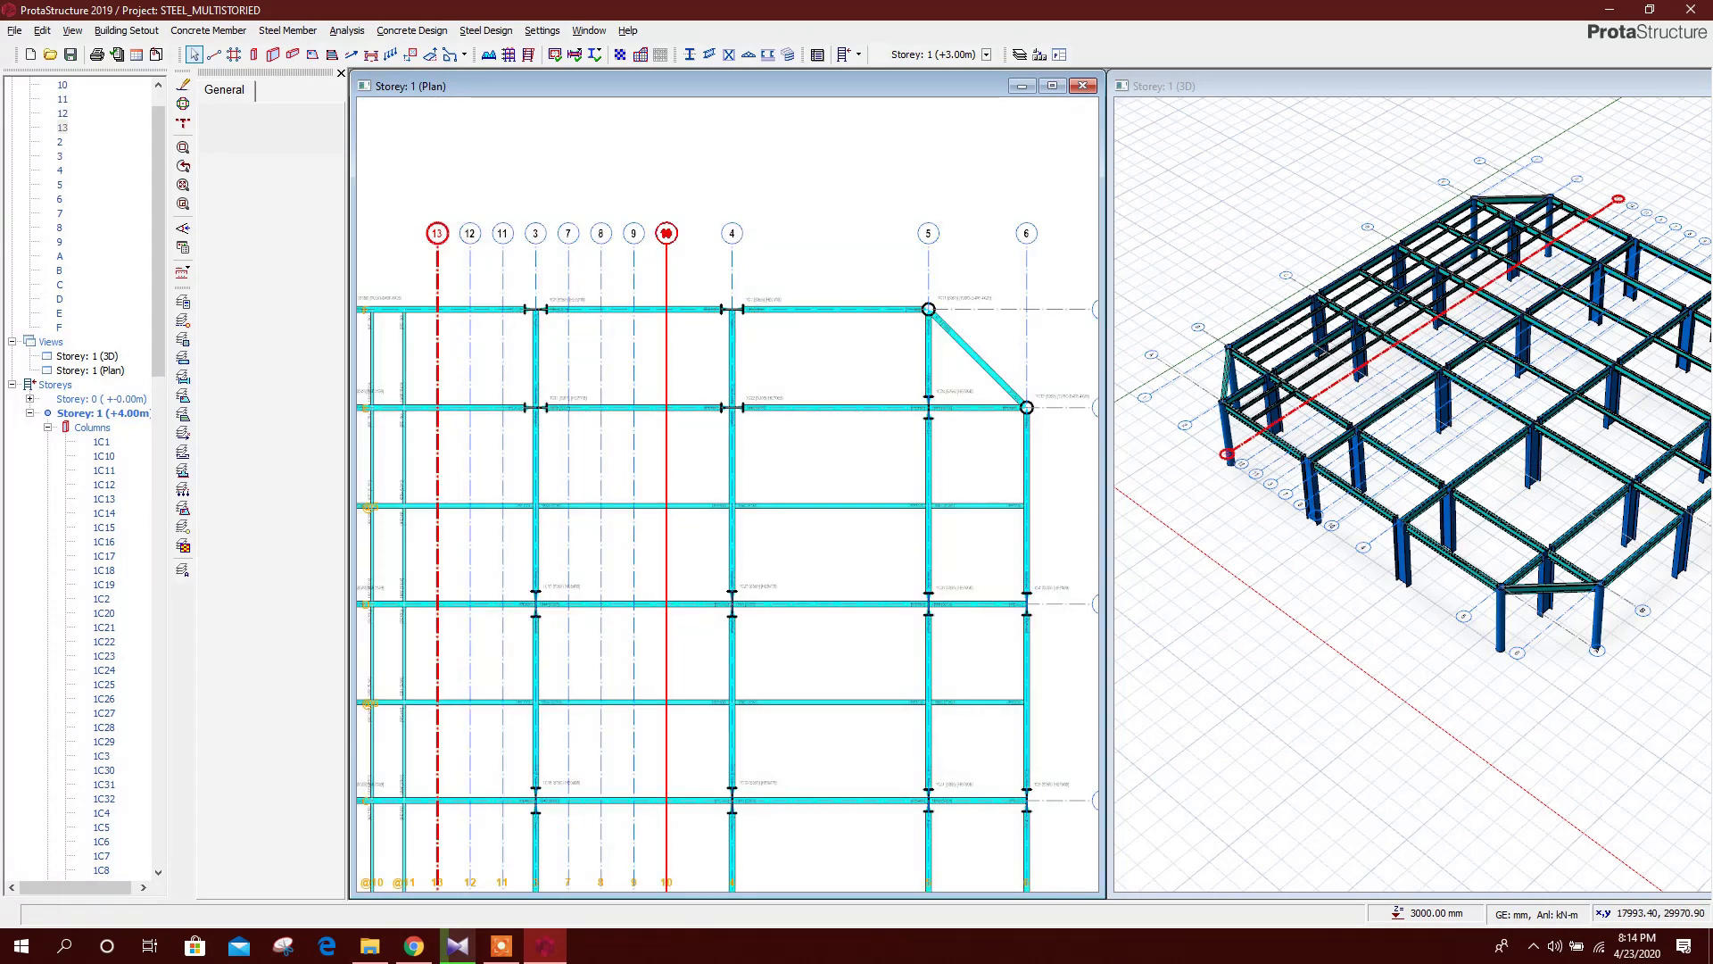
Offset axis 10 by 1000 mm to add one more axis before axis 4
right_click(661, 225)
left_click(714, 266)
scroll(705, 278, "up", 2)
type("1000")
key("Return")
scroll(756, 321, "down", 3)
Offset axis 4 repeatedly at 1000 mm spacing to create five new axes towards axis 5
key("Escape")
right_click(754, 280)
left_click(784, 310)
key("Return")
key("Return")
key("Return")
key("Return")
key("Return")
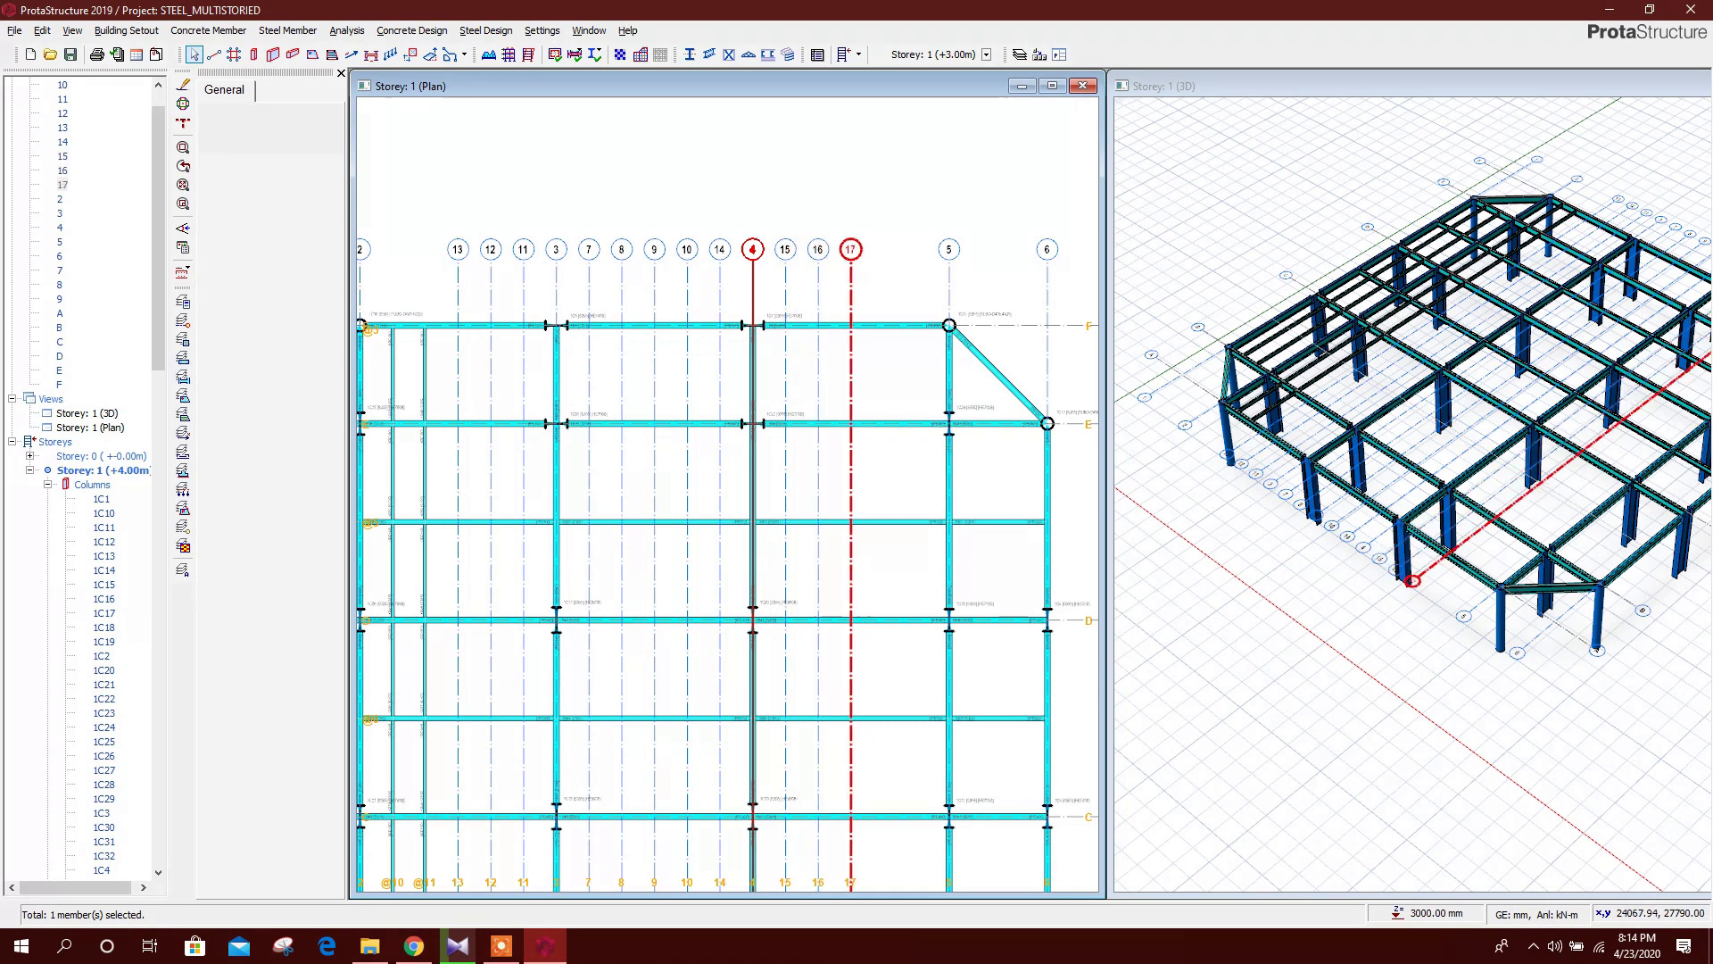
Offset axis 5 by 1000 mm twice to create two new axes towards axis 6
key("Escape")
right_click(953, 287)
left_click(1002, 320)
scroll(997, 395, "up", 3)
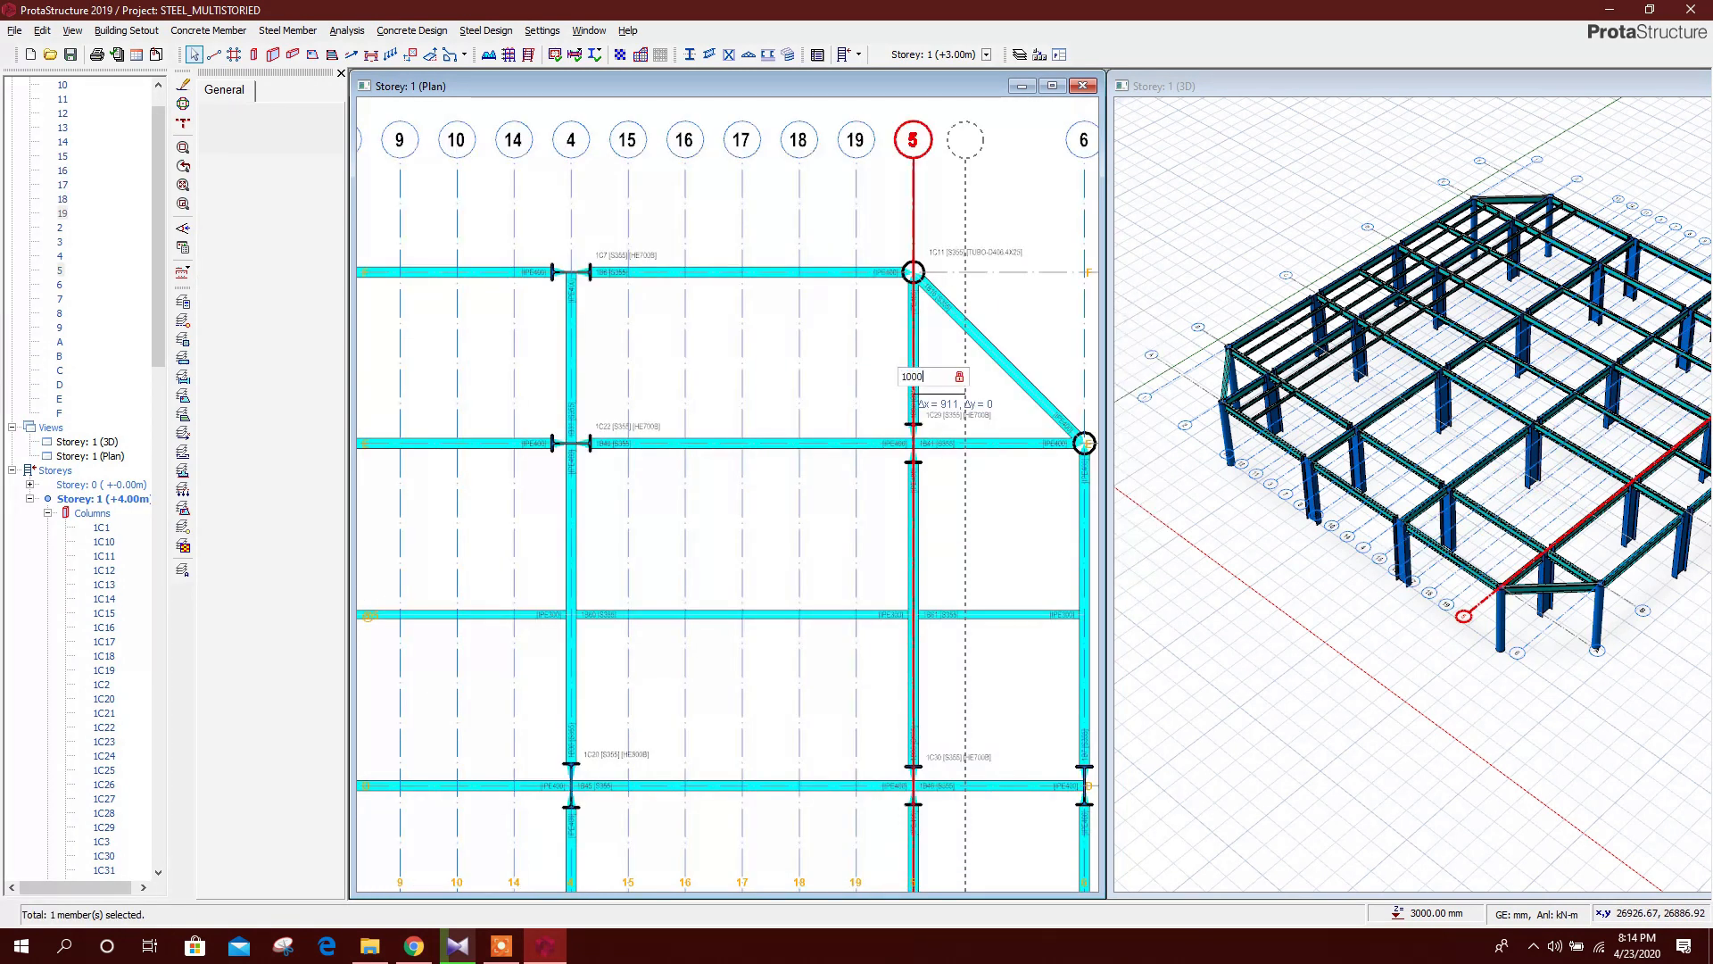
key("Return")
key("Return")
scroll(1021, 473, "down", 3)
Offset axis 1 by 1000 mm twice to create two new axes towards axis 2
key("Escape")
scroll(647, 401, "up", 3)
right_click(643, 365)
left_click(680, 394)
type("1000")
key("Return")
key("Return")
scroll(627, 235, "down", 4)
Delete the IPE180 secondary beams and their helper axes between axes 2 and 3 and between axes 1 and 2
left_click_drag(723, 238, 772, 867)
key("Delete")
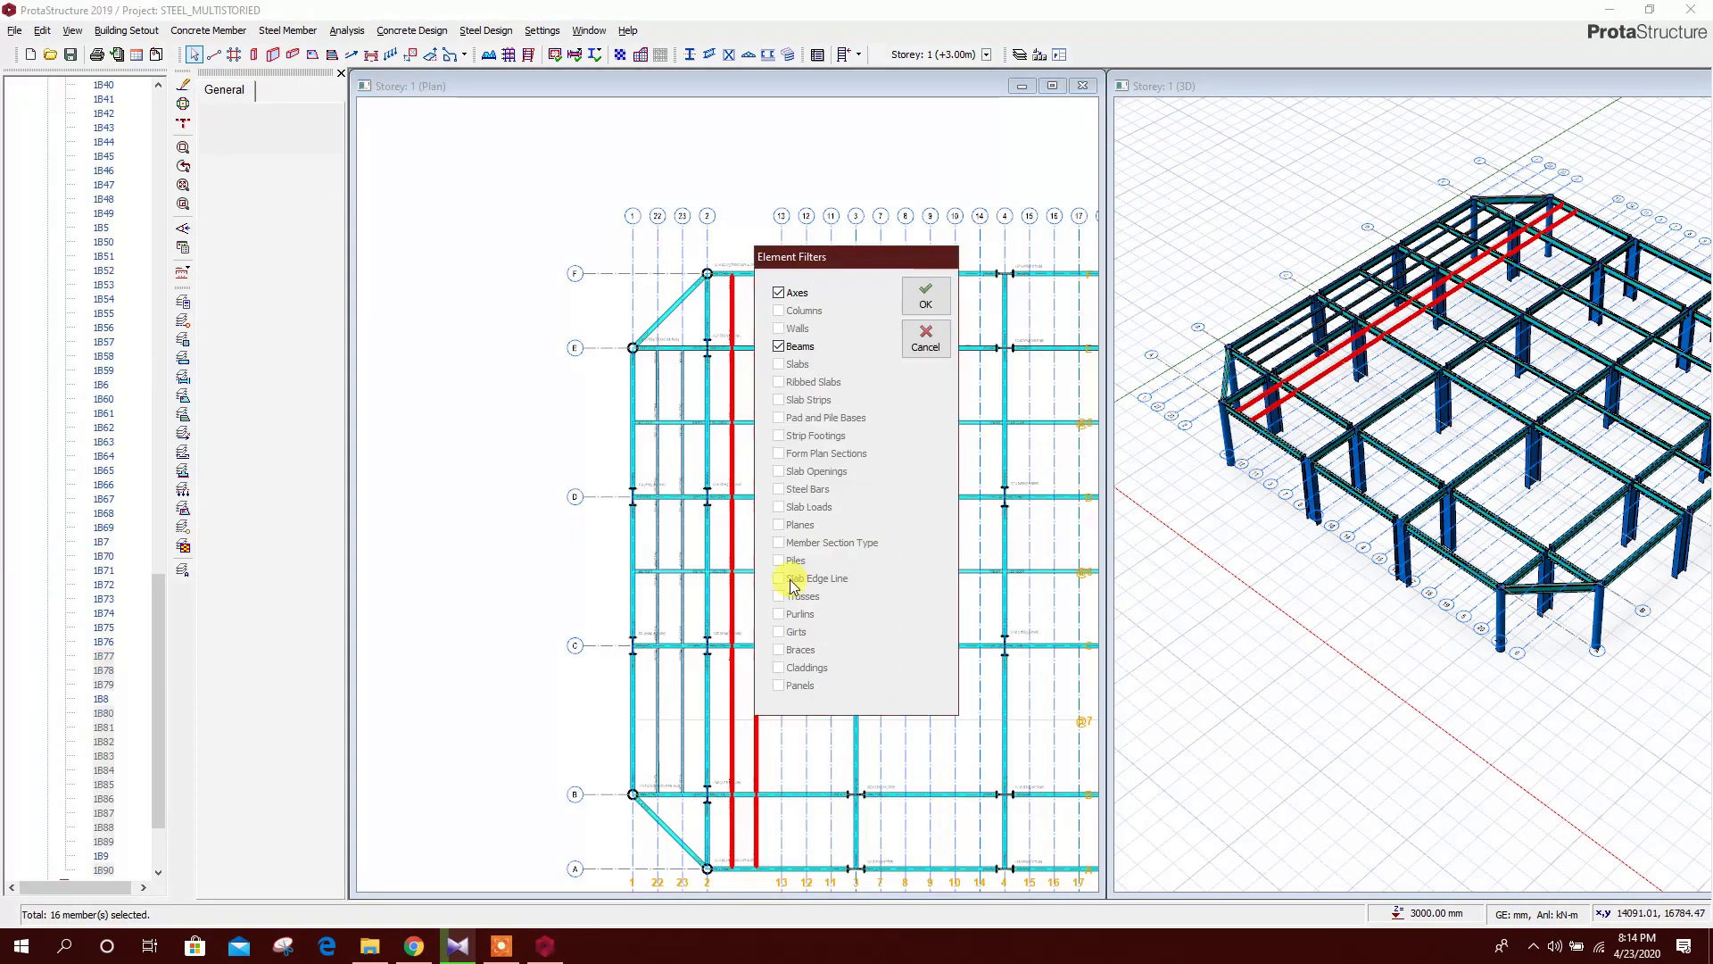
left_click(929, 302)
left_click_drag(668, 212, 720, 739)
key("Delete")
left_click(928, 297)
scroll(728, 494, "down", 3)
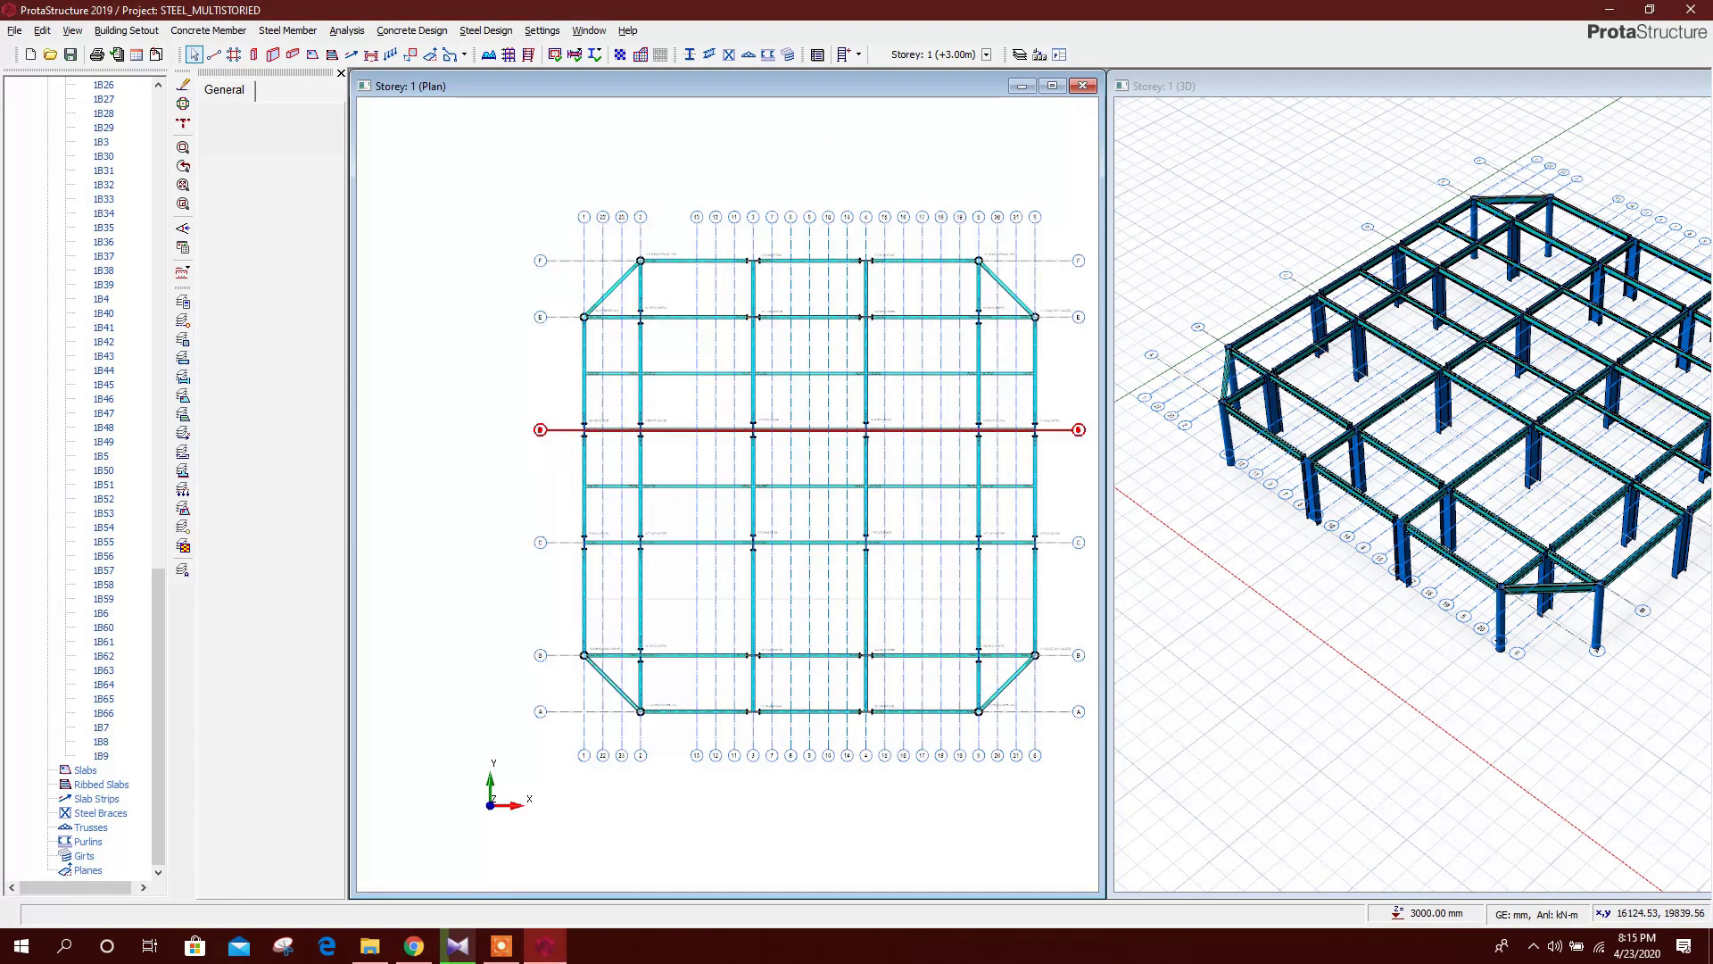
Offset axis 2 by 1000 mm twice to create two new axes towards axis 3
scroll(665, 242, "up", 3)
right_click(636, 233)
left_click(688, 266)
scroll(674, 276, "up", 3)
type("1000")
key("Return")
key("Return")
scroll(556, 333, "down", 4)
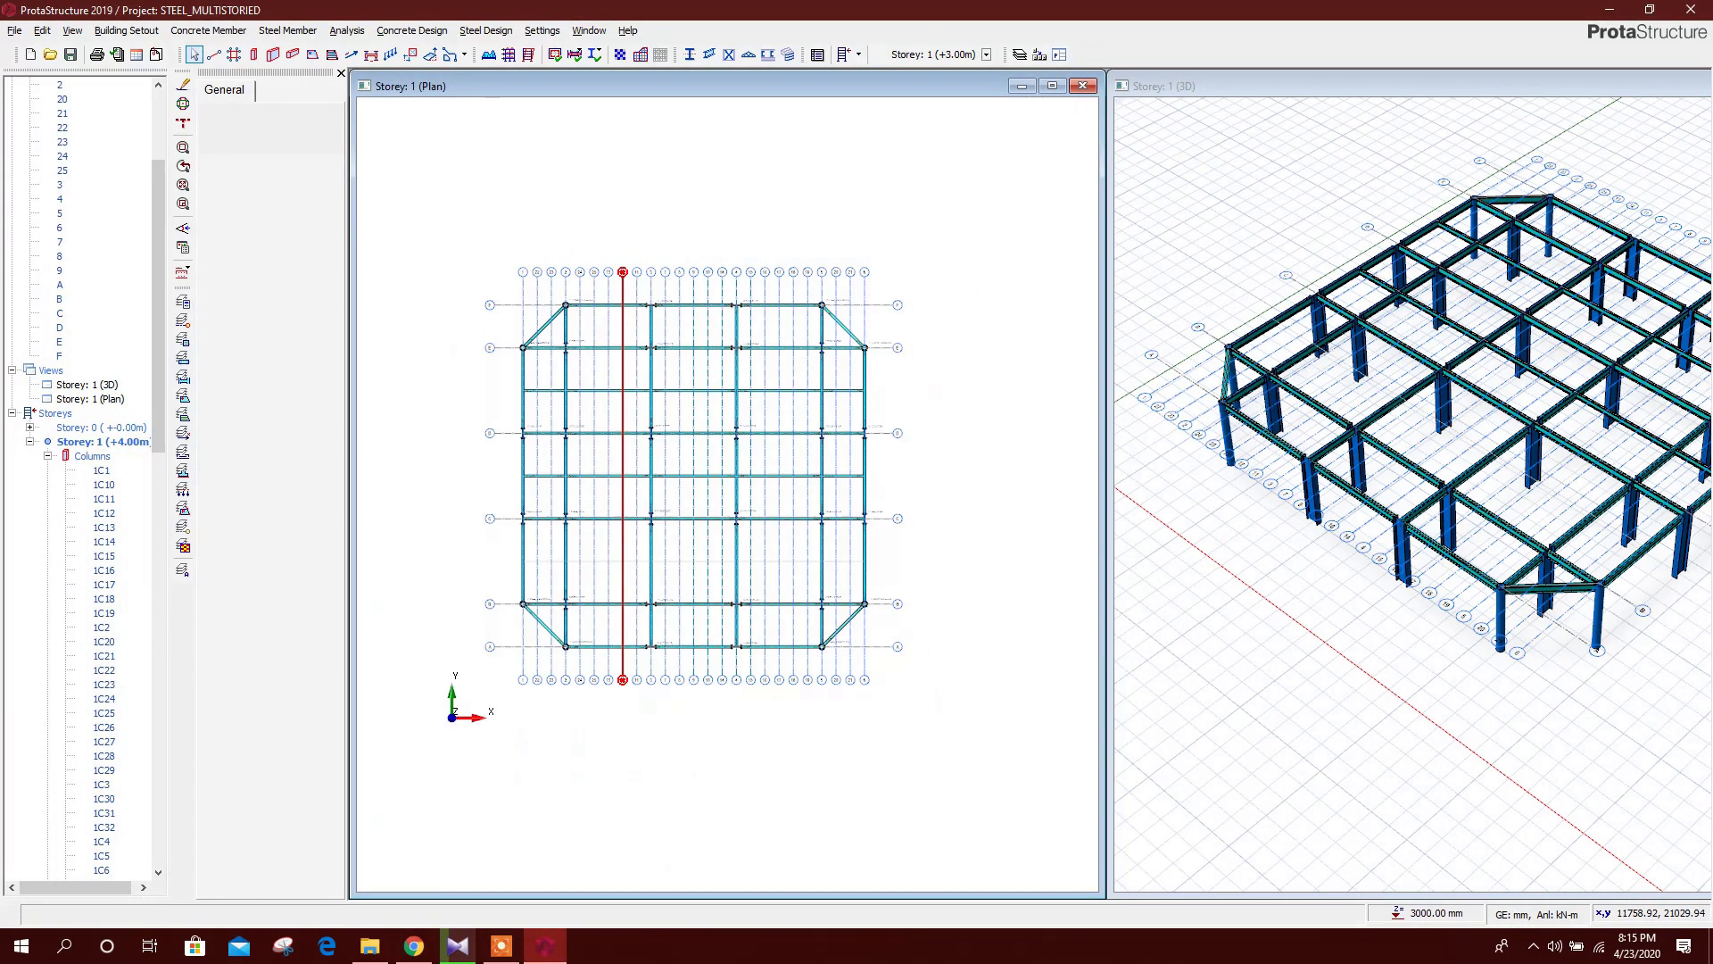
scroll(579, 317, "up", 3)
scroll(514, 344, "down", 2)
middle_click_drag(768, 487, 801, 413)
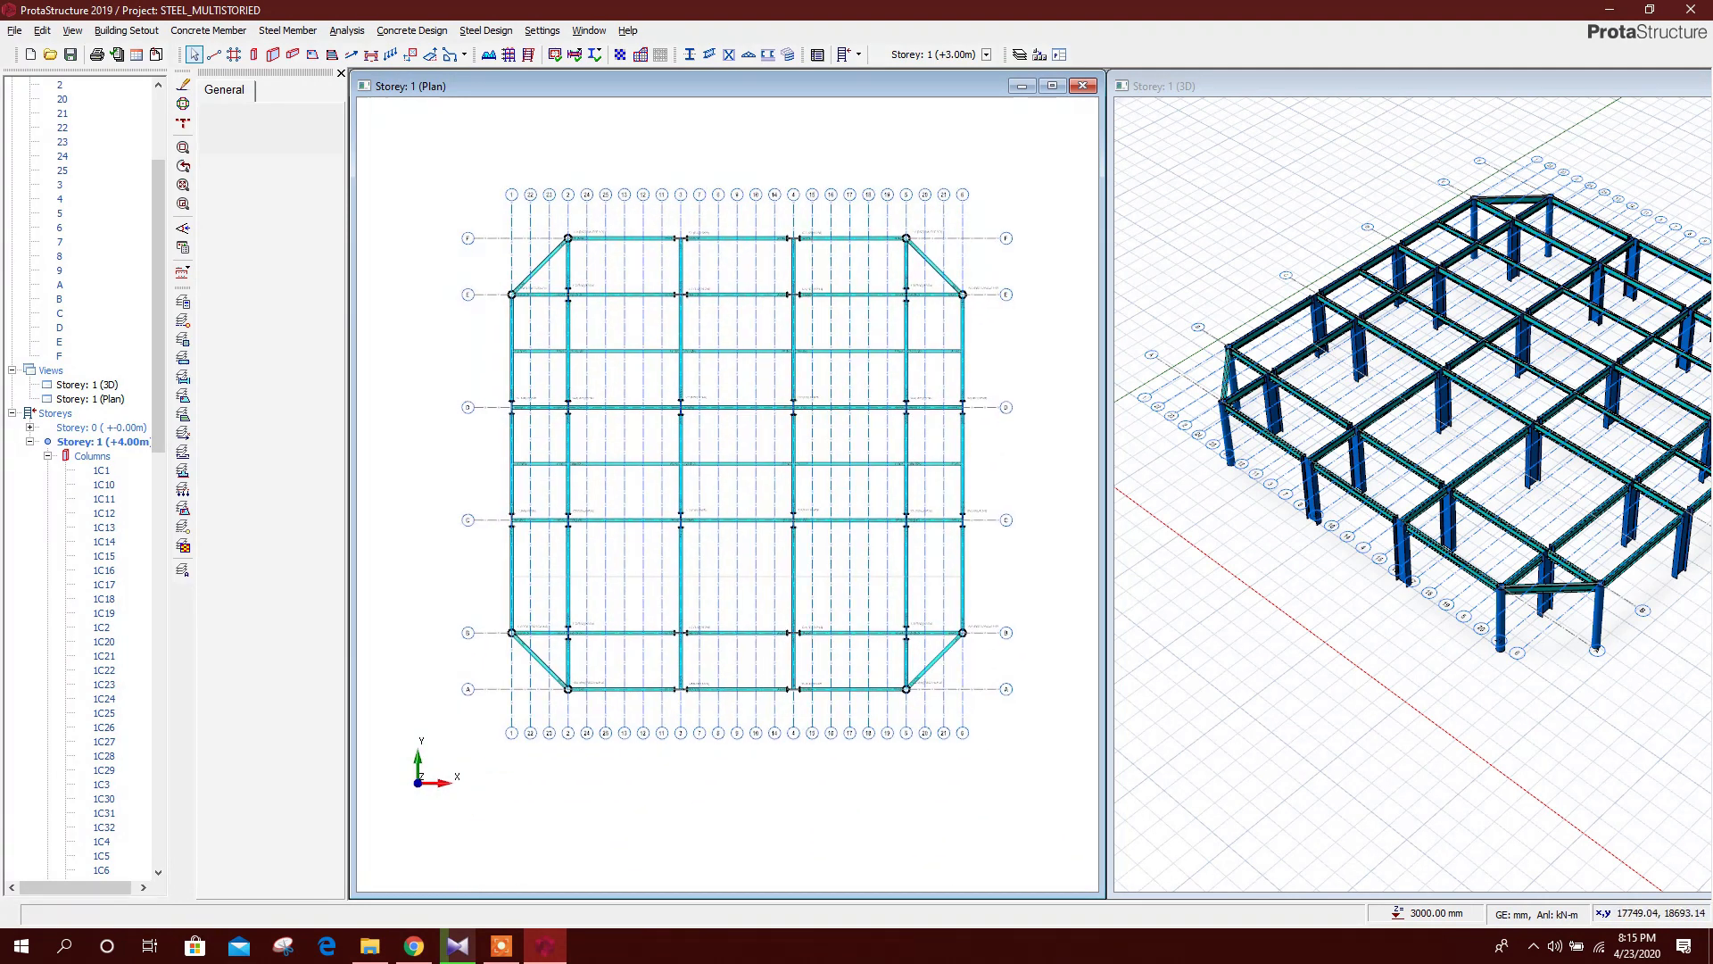
middle_click_drag(608, 365, 617, 413)
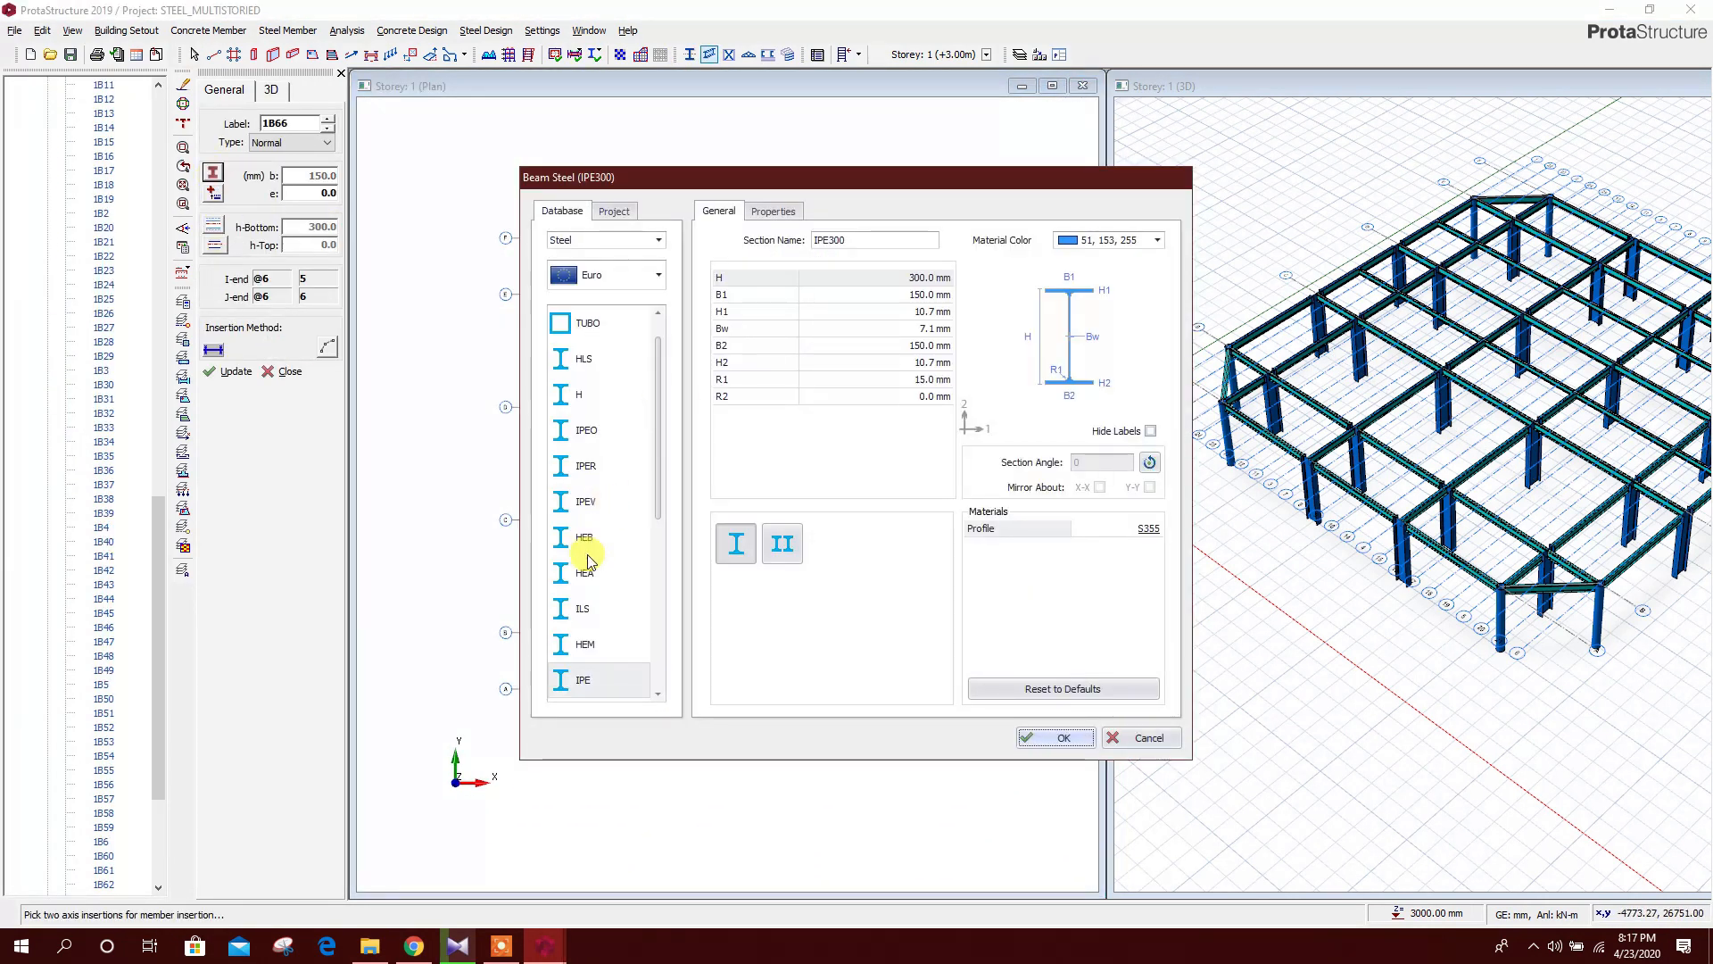
Place an IPE300 beam from axis 1 to axis 6 midway between axes B and C
left_click(571, 678)
left_click(1053, 706)
left_click(549, 576)
left_click(1001, 575)
key("Escape")
key("Escape")
mouse_move(794, 432)
middle_mouse_down()
mouse_move(780, 467)
mouse_move(789, 439)
middle_mouse_up()
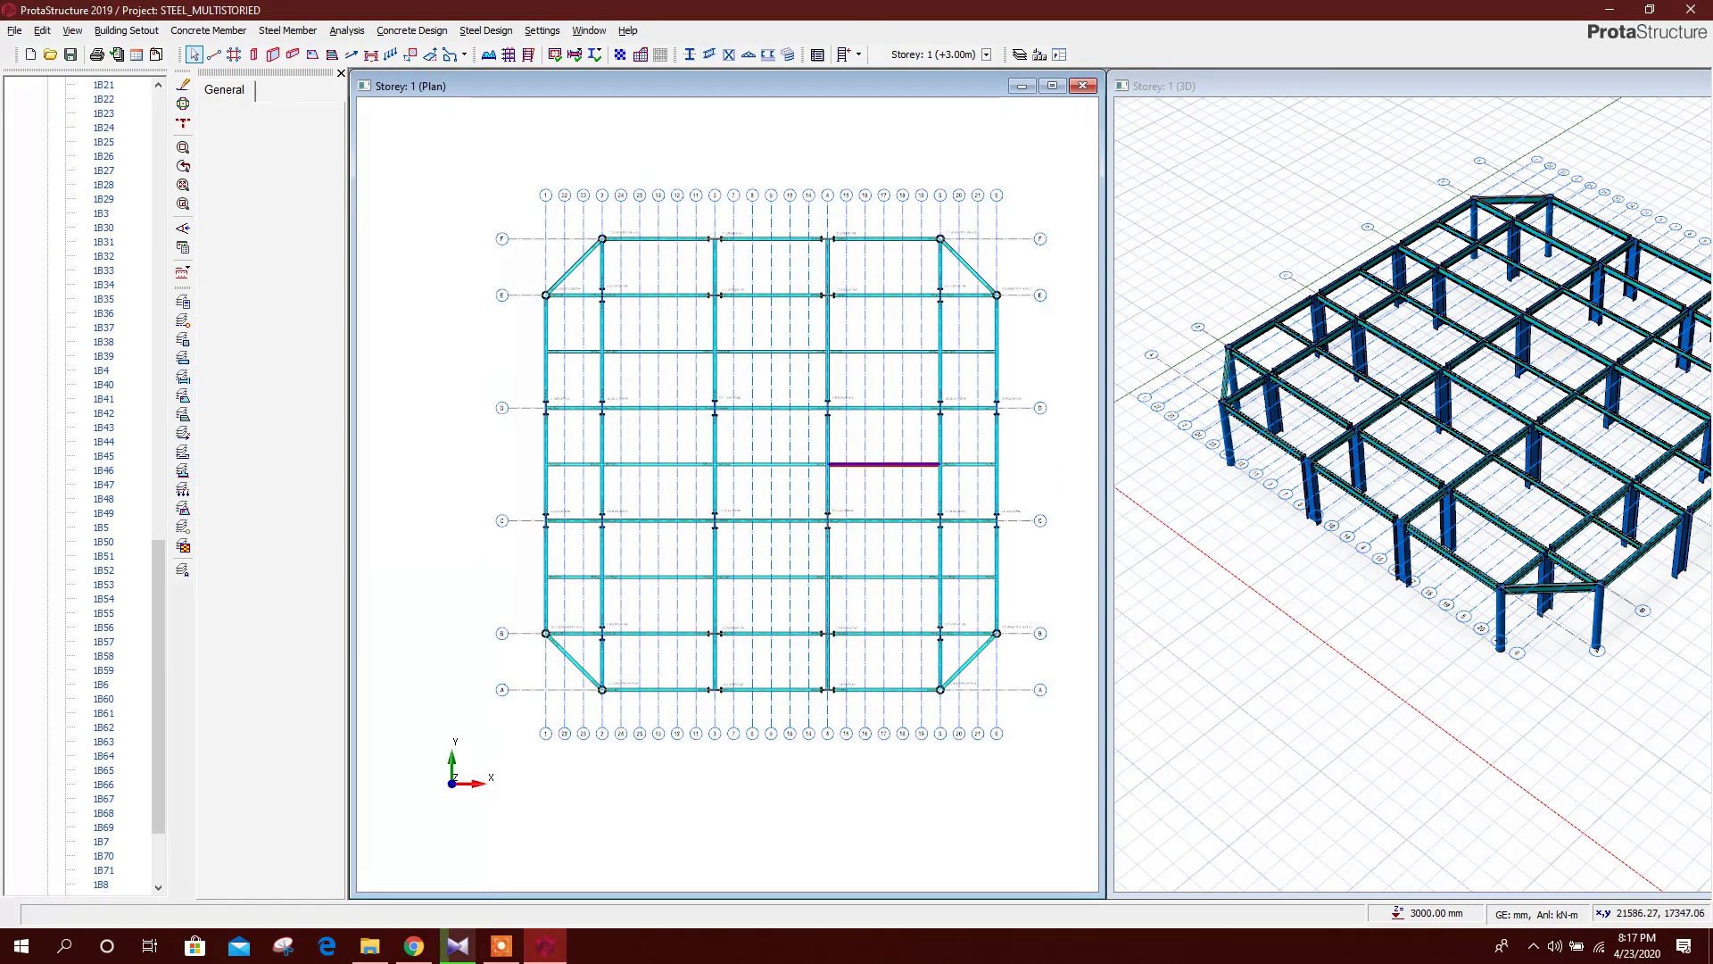
Restart beam insertion and set the beam section to IPE180 from the Euro database
left_click(710, 54)
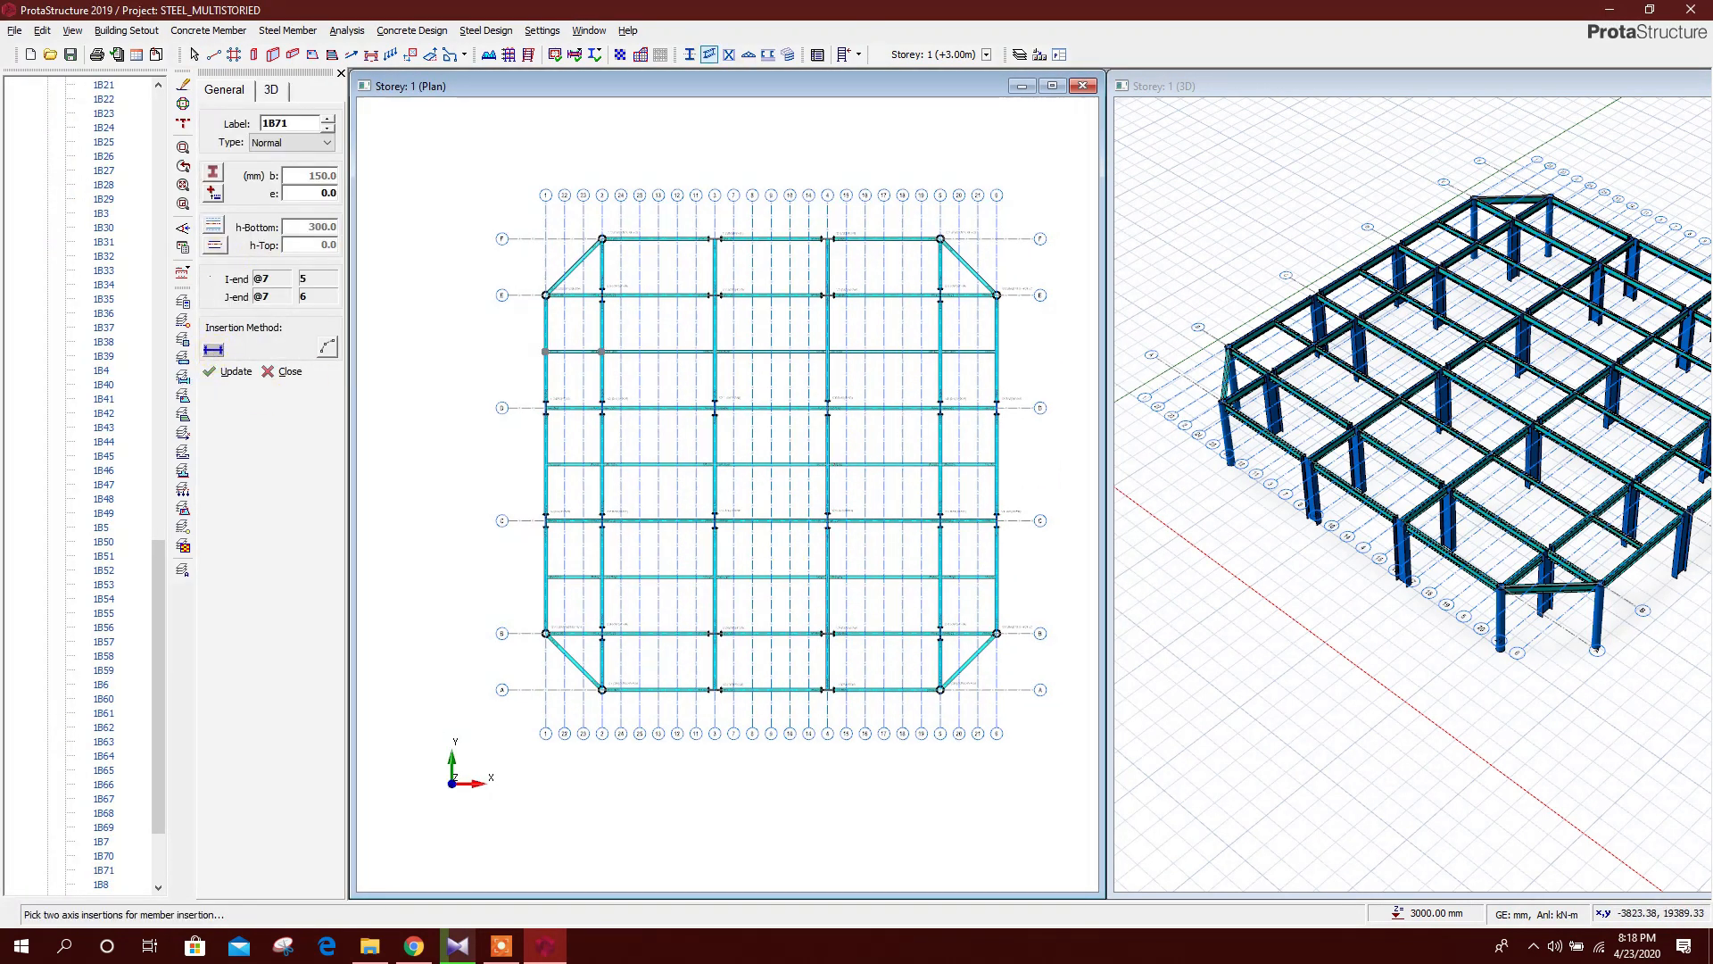
left_click(212, 172)
left_click(589, 674)
left_click(723, 346)
left_click(1059, 709)
Place IPE180 secondary beams from axis A to axis F along axes 24, 25, 13 and 12
left_click(621, 688)
left_click(621, 240)
key("Escape")
left_click(640, 689)
left_click(640, 239)
key("Escape")
left_click(658, 689)
left_click(659, 239)
key("Escape")
left_click(678, 689)
left_click(677, 239)
key("Escape")
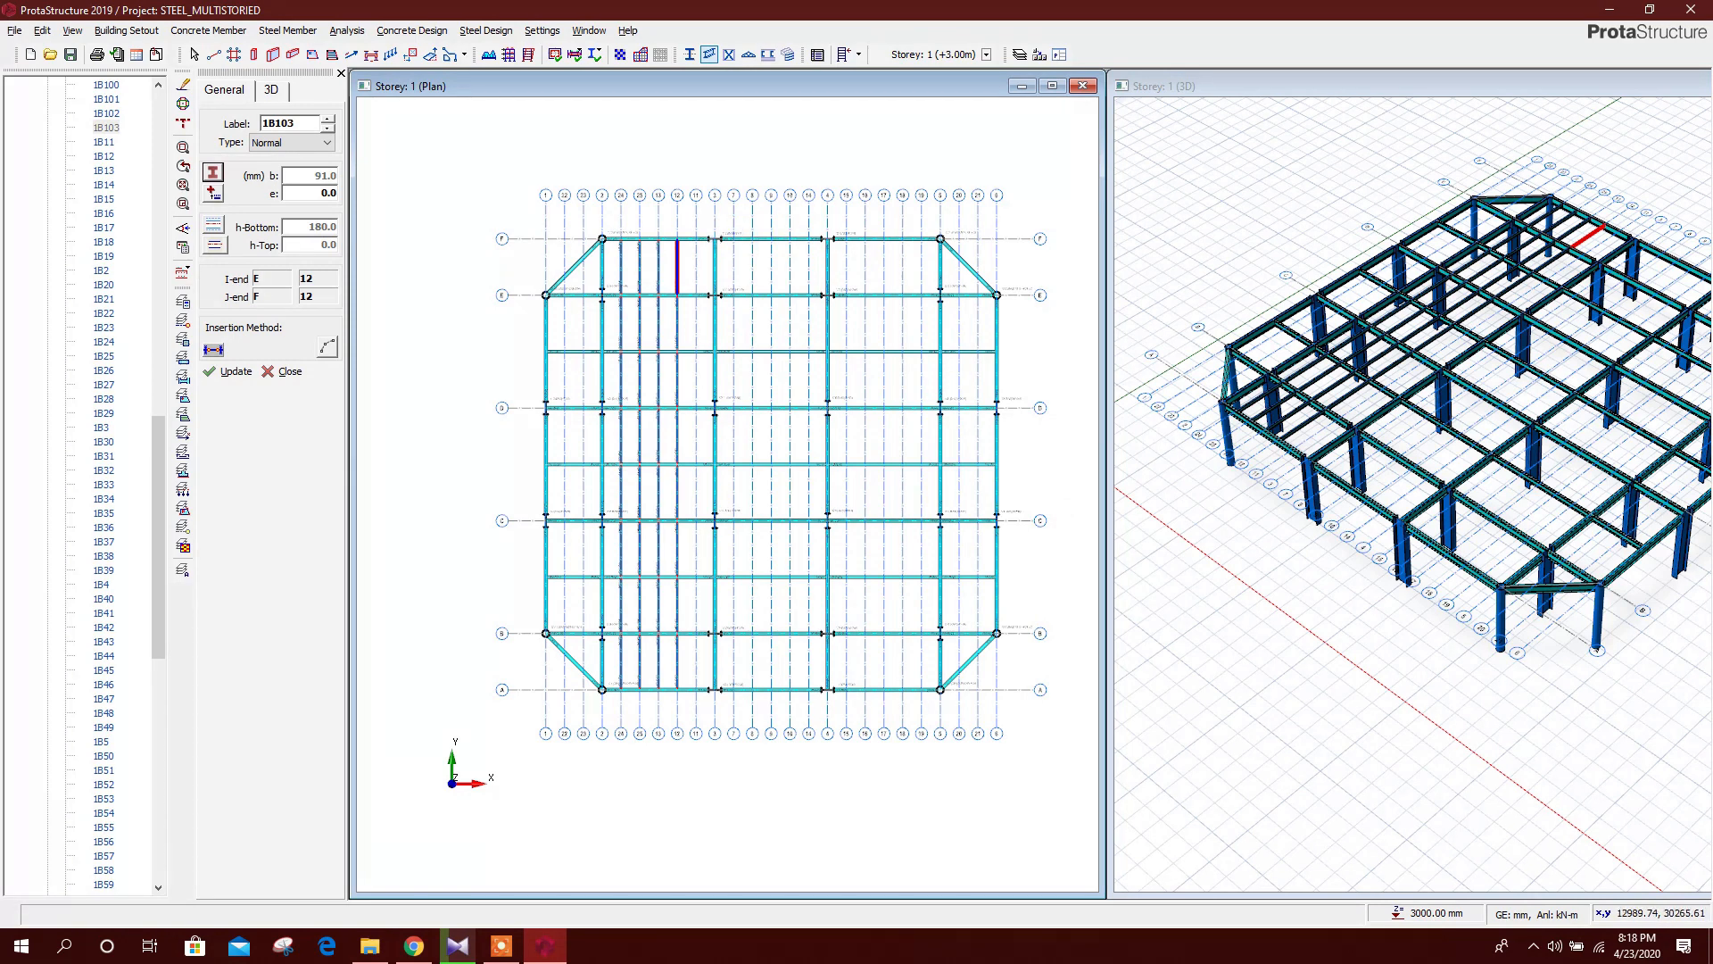
Place IPE180 secondary beams from axis A to axis F along the intermediate axes 11 through 19, splitting them at the supporting spans
scroll(705, 256, "up", 2)
scroll(705, 255, "down", 1)
left_click_drag(680, 206, 1004, 848)
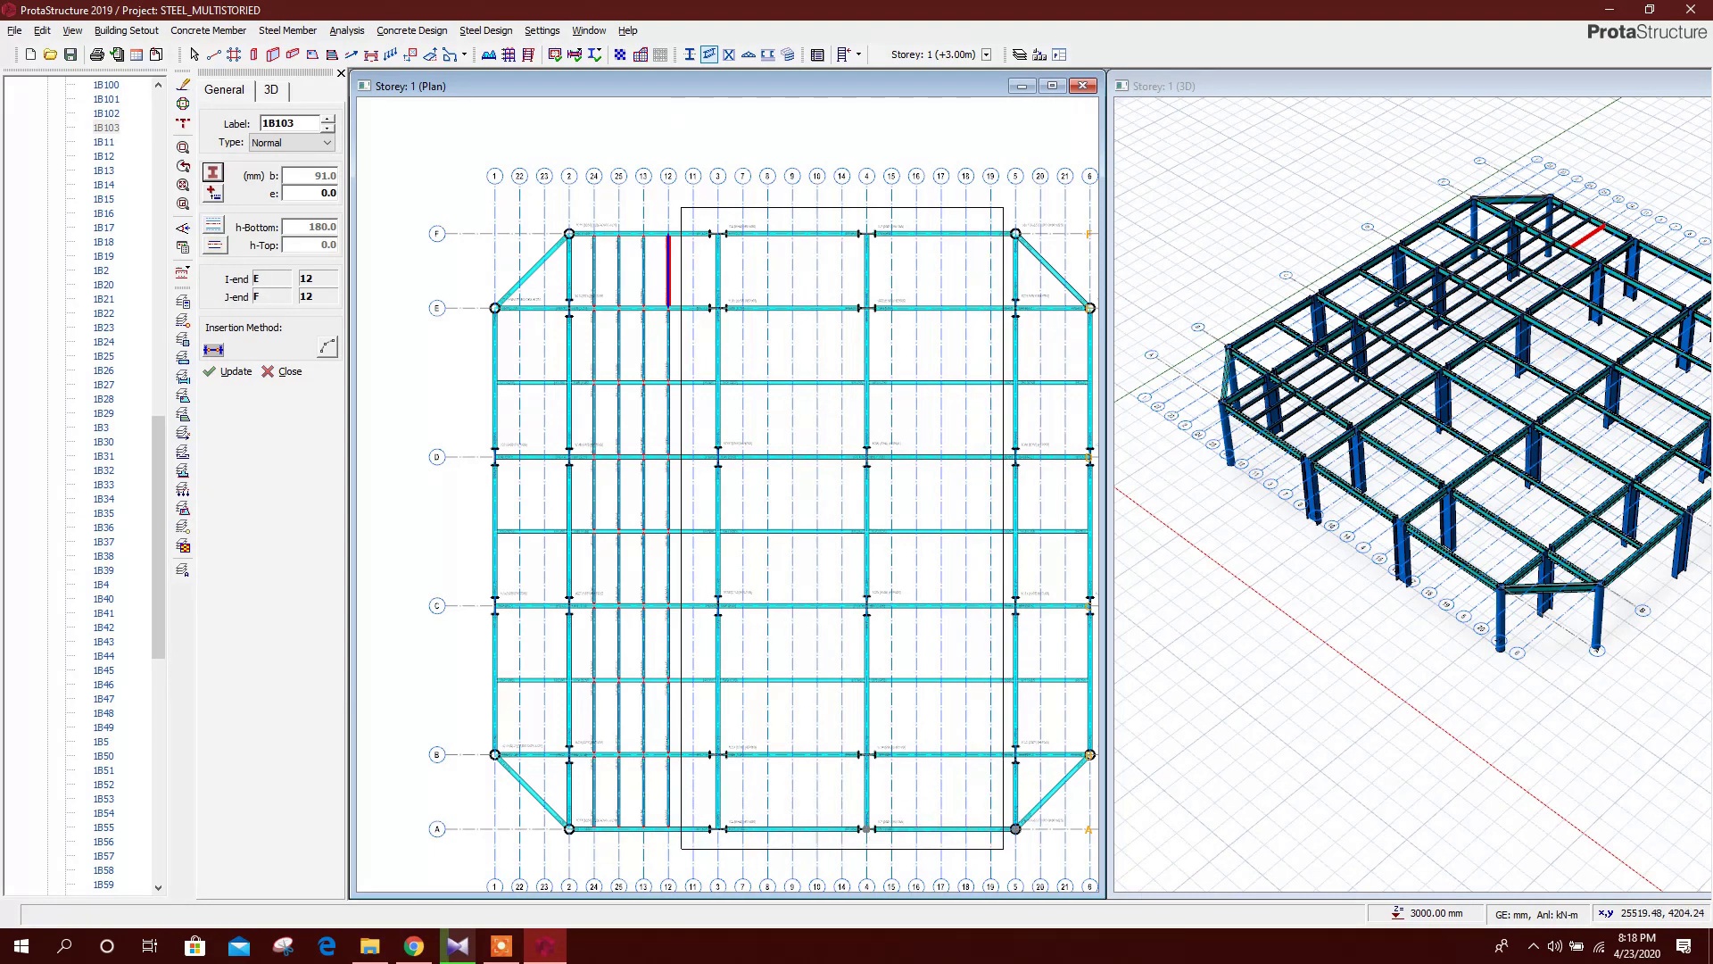
left_click_drag(1003, 848, 1003, 846)
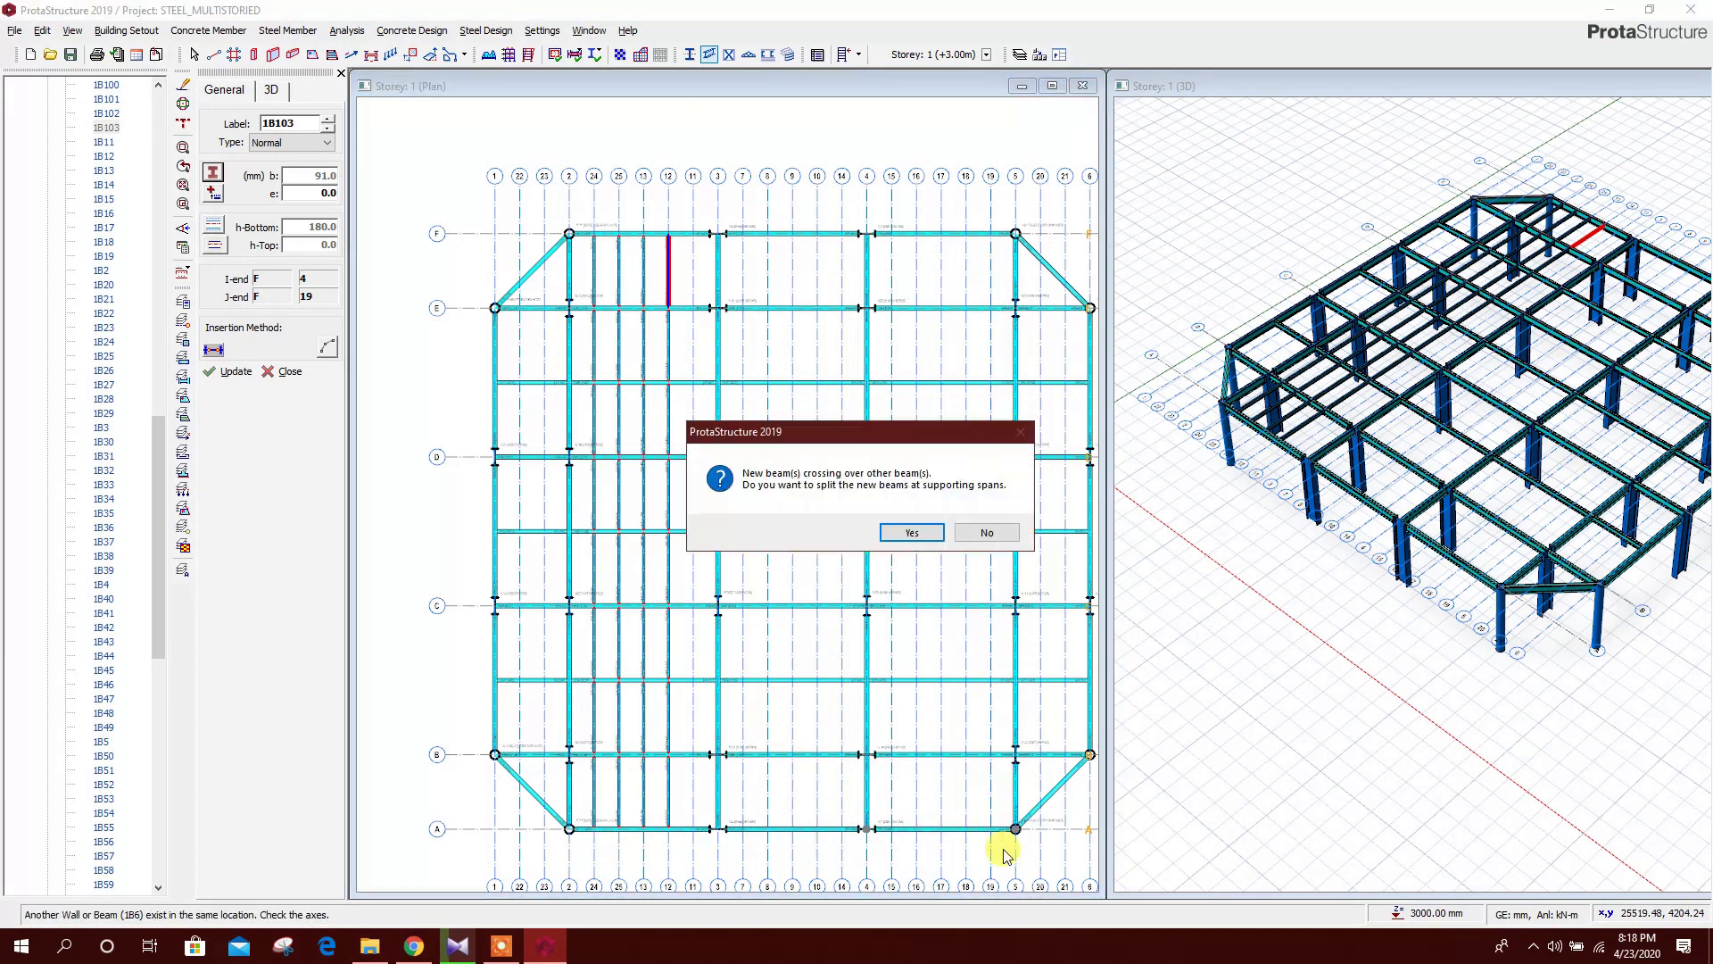
left_click(915, 527)
left_click(918, 531)
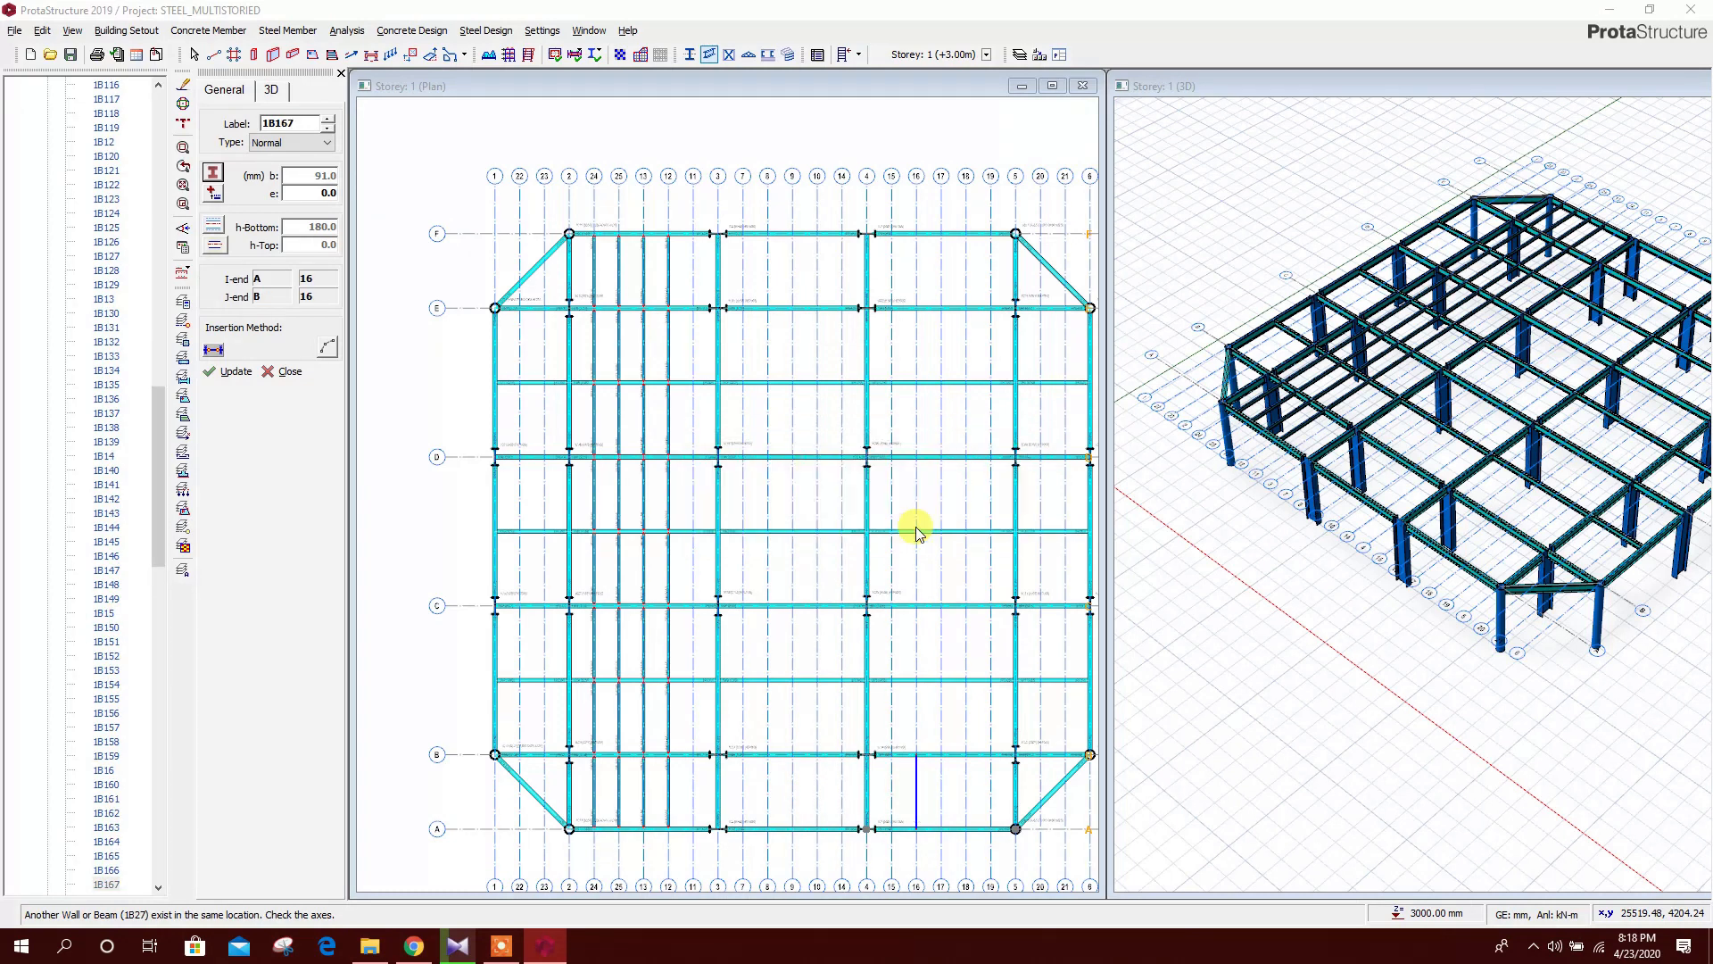
left_click(917, 531)
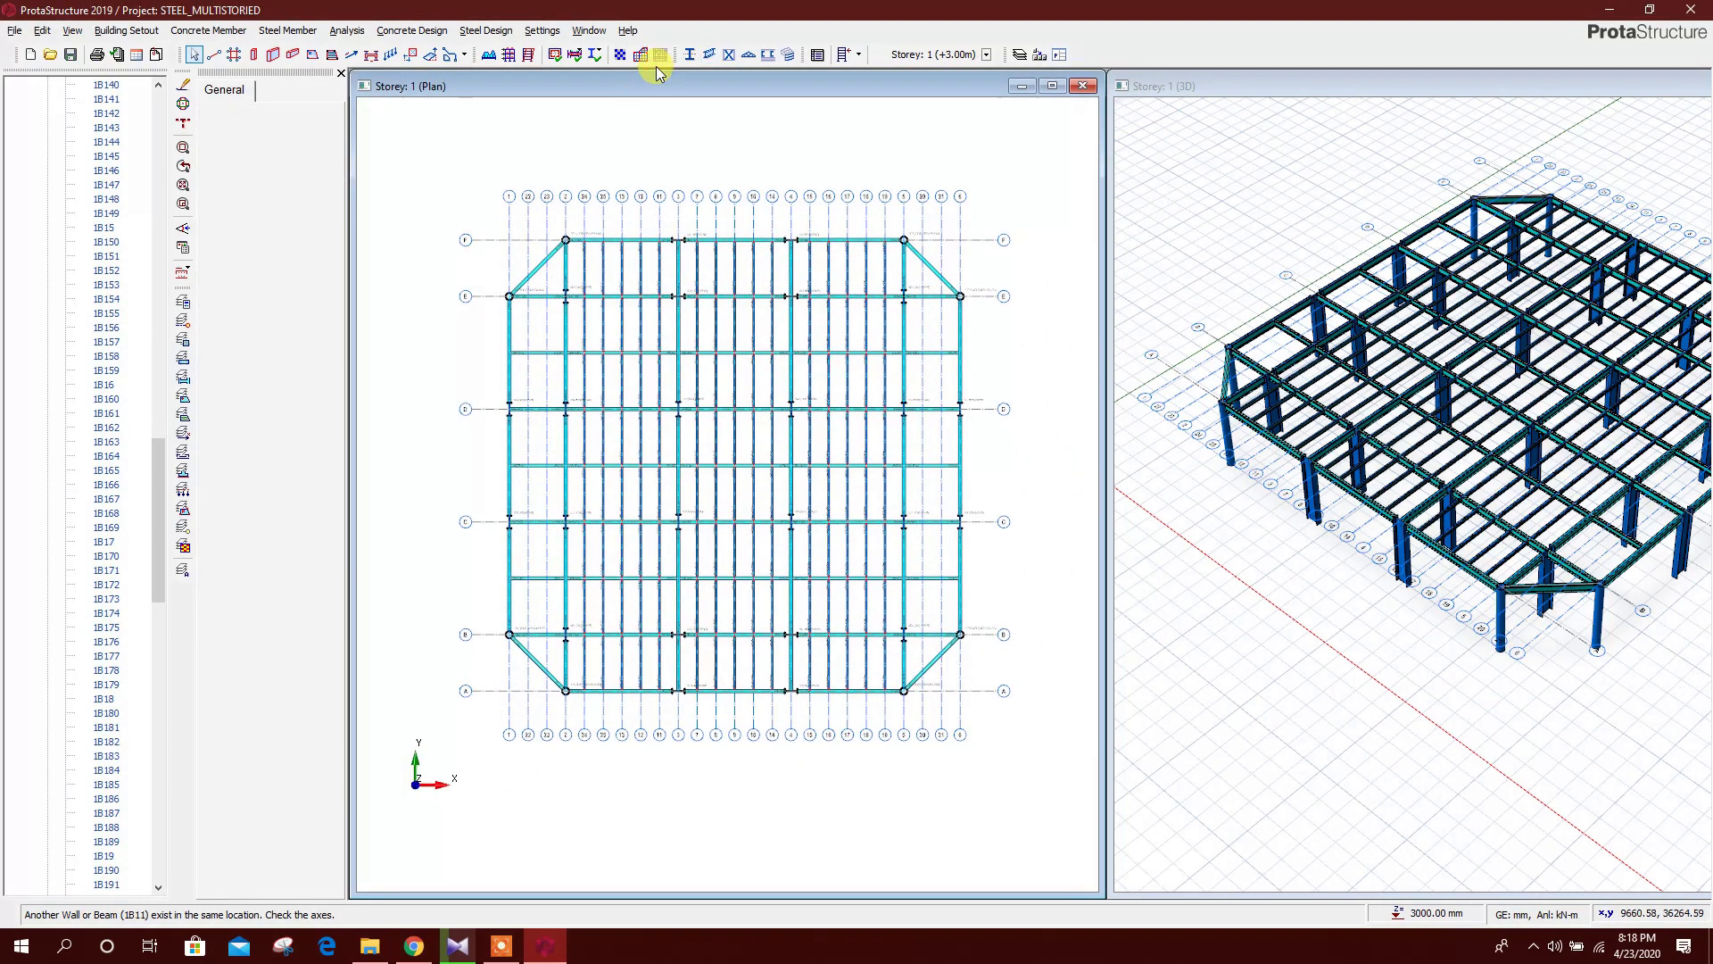
Place IPE180 secondary beams along axes 22 and 23 in the edge bay between axes 1 and 2, splitting them at supporting spans
scroll(413, 396, "up", 2)
left_click_drag(546, 230, 605, 726)
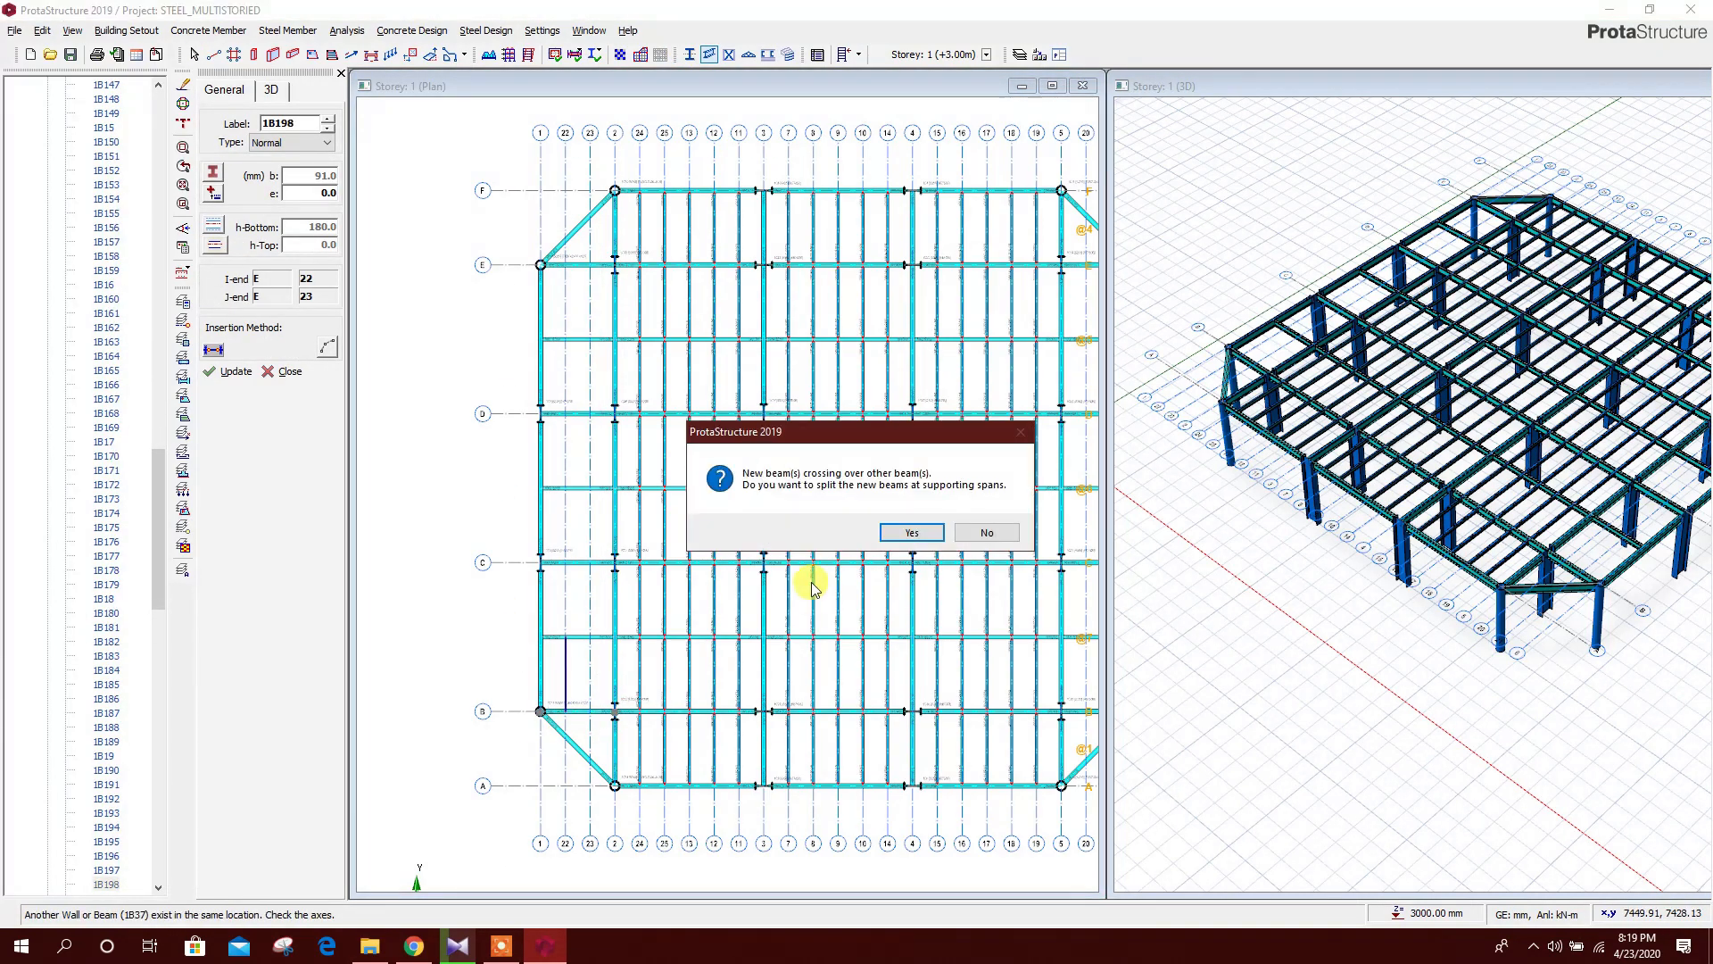
left_click(912, 531)
scroll(585, 799, "up", 3)
left_click_drag(521, 543, 614, 724)
scroll(625, 625, "down", 2)
middle_click_drag(634, 415, 672, 714)
Complete the IPE180 secondary beams along axes 20 and 21 and in the corner bays, and finish beam insertion
scroll(625, 223, "up", 3)
left_click_drag(669, 322, 699, 461)
scroll(699, 460, "down", 5)
scroll(881, 412, "up", 5)
left_click_drag(798, 329, 887, 529)
scroll(881, 547, "down", 4)
scroll(775, 295, "up", 3)
left_click_drag(776, 289, 863, 807)
left_click(987, 532)
key("Escape")
scroll(757, 395, "down", 5)
scroll(757, 395, "up", 3)
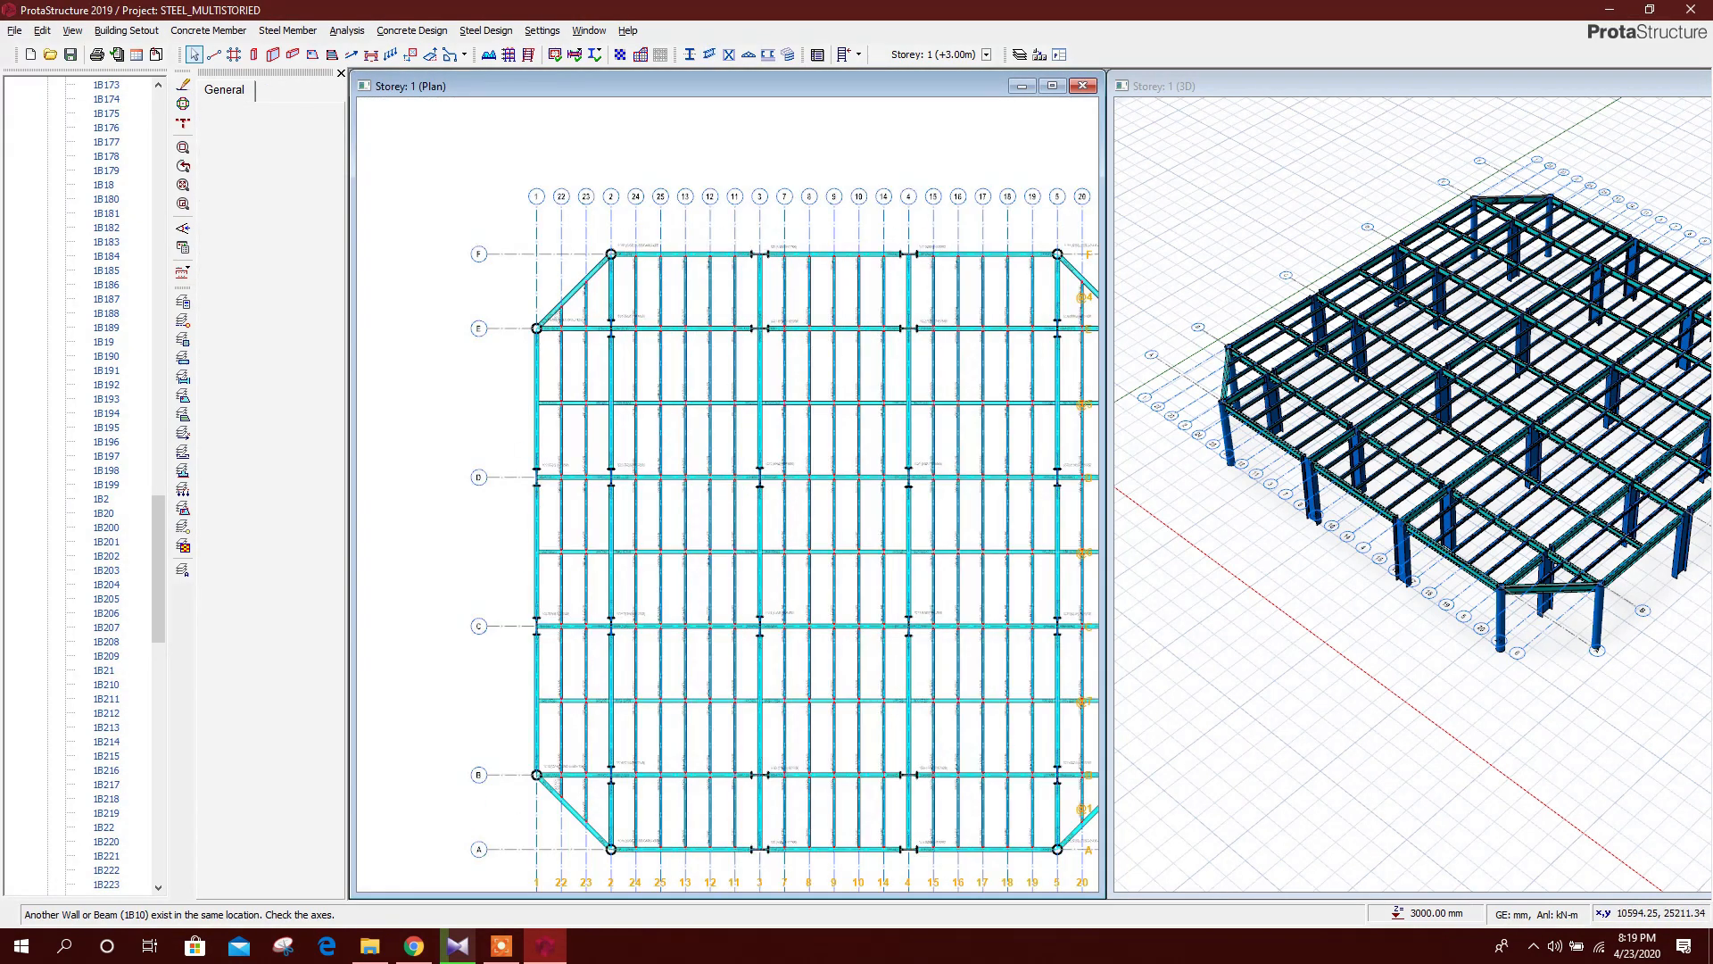
scroll(757, 394, "down", 5)
scroll(708, 410, "down", 1)
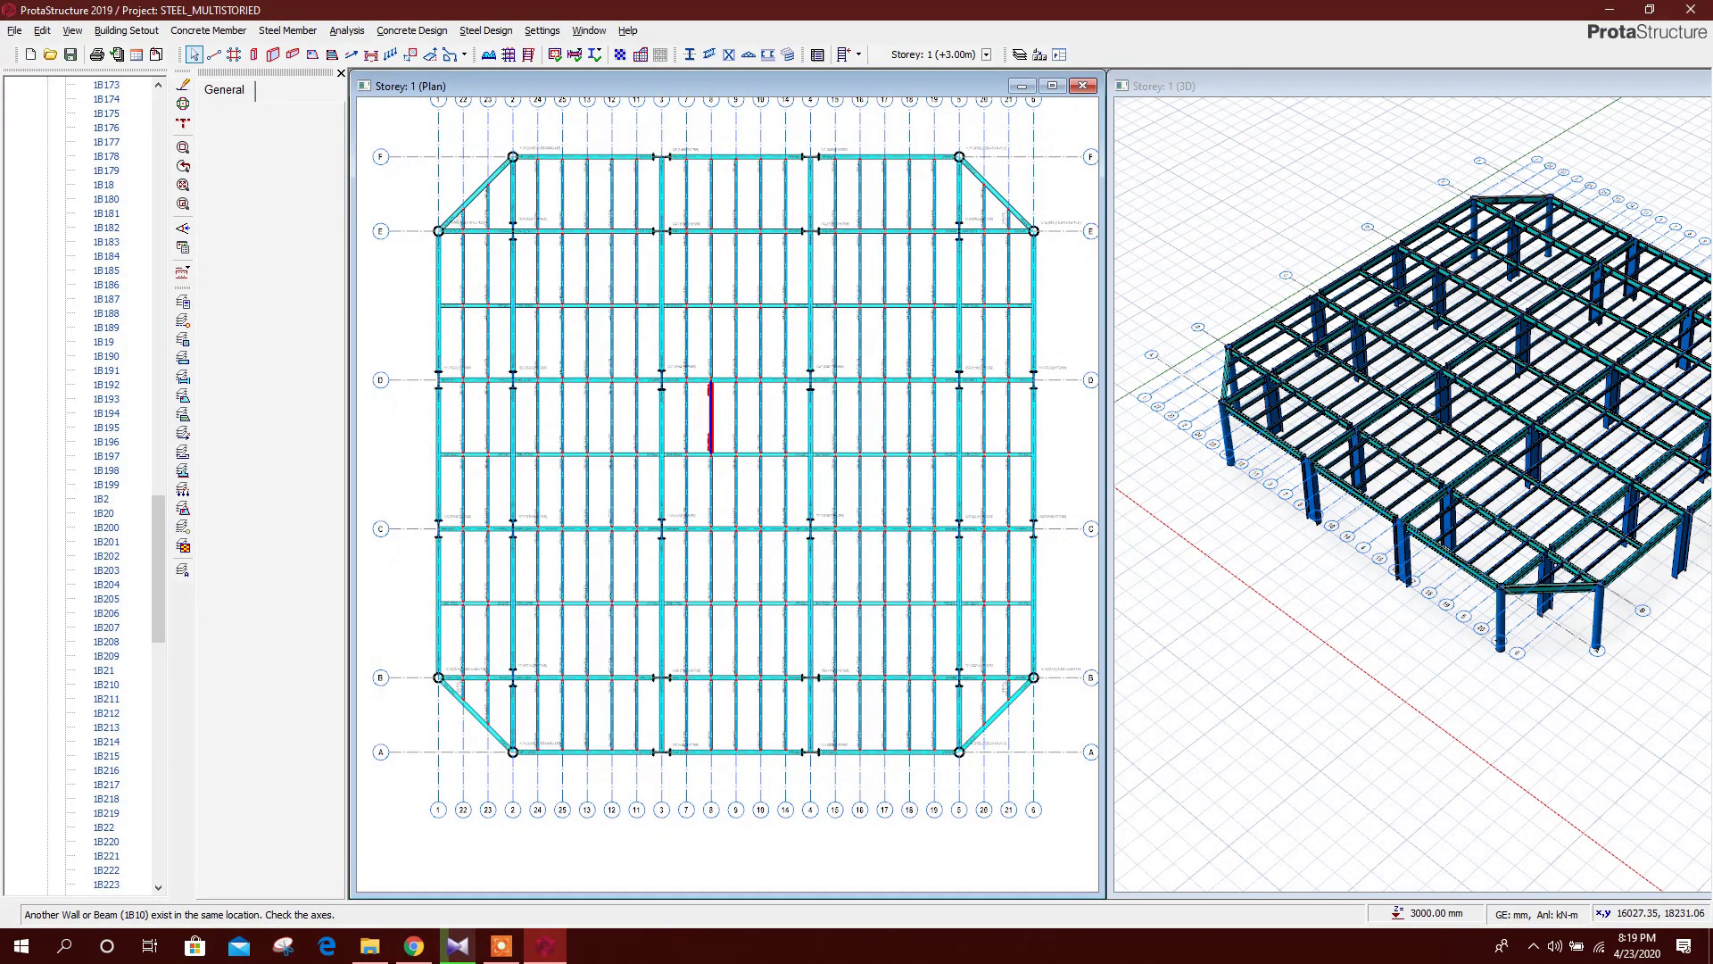
Start slab insertion with a 120 mm slab depth and set the slab type to 0
left_click(312, 56)
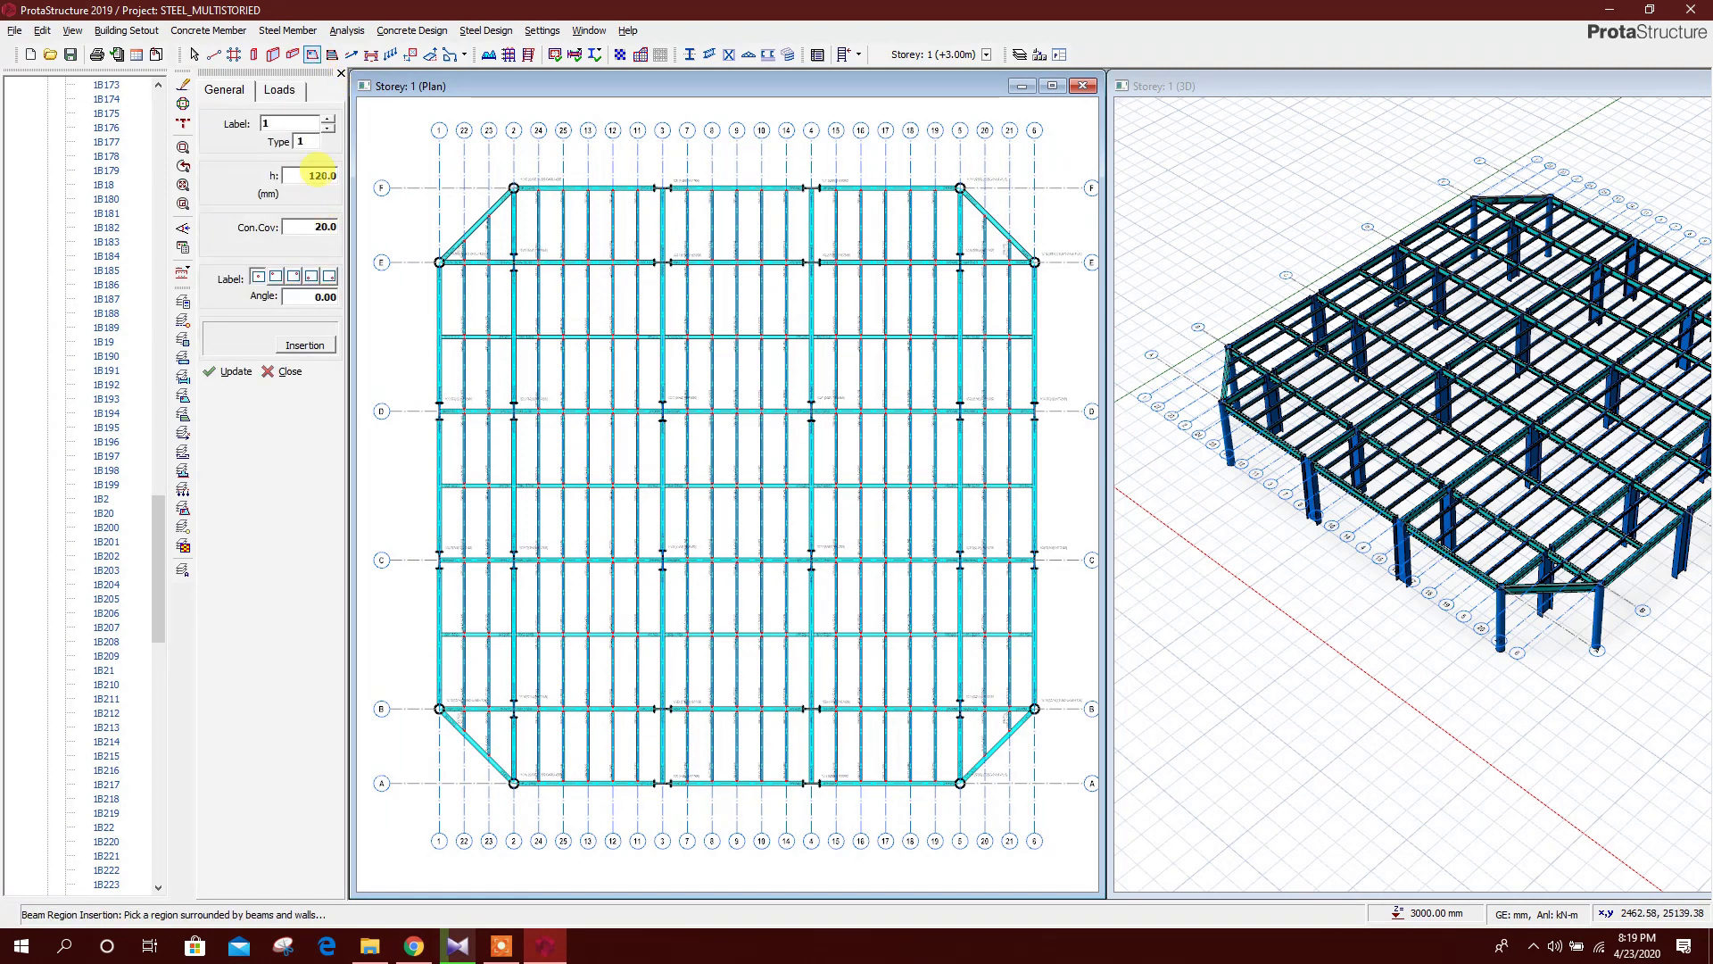
left_click(321, 174)
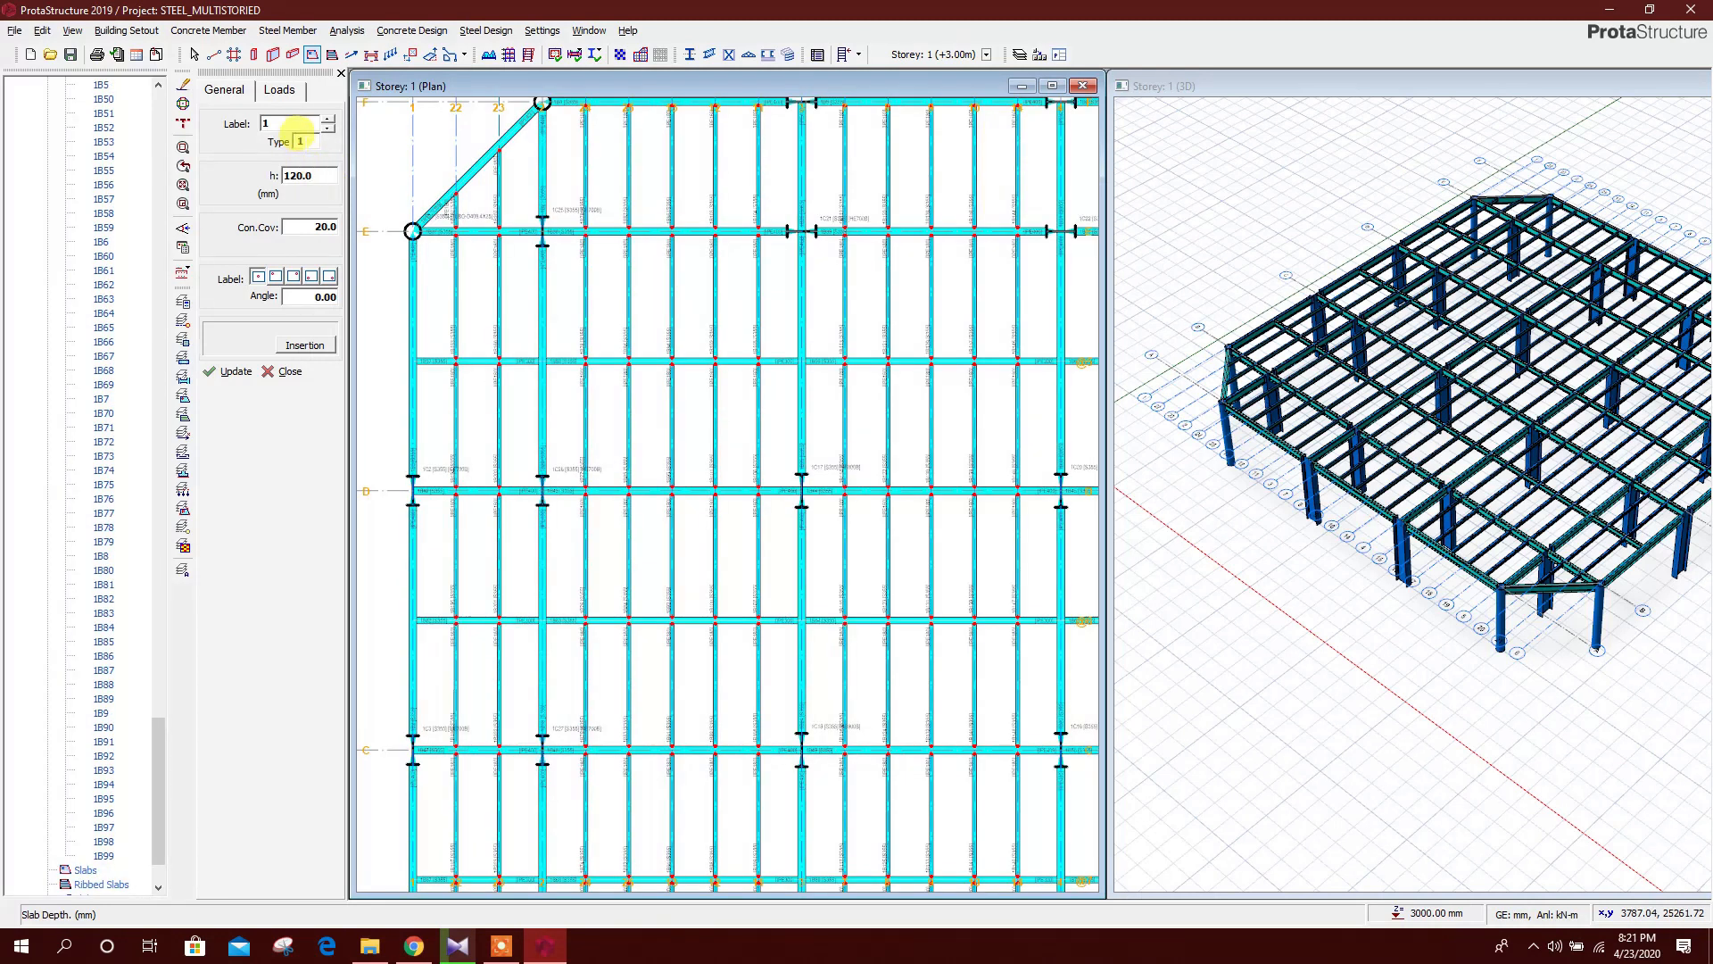
left_click(298, 139)
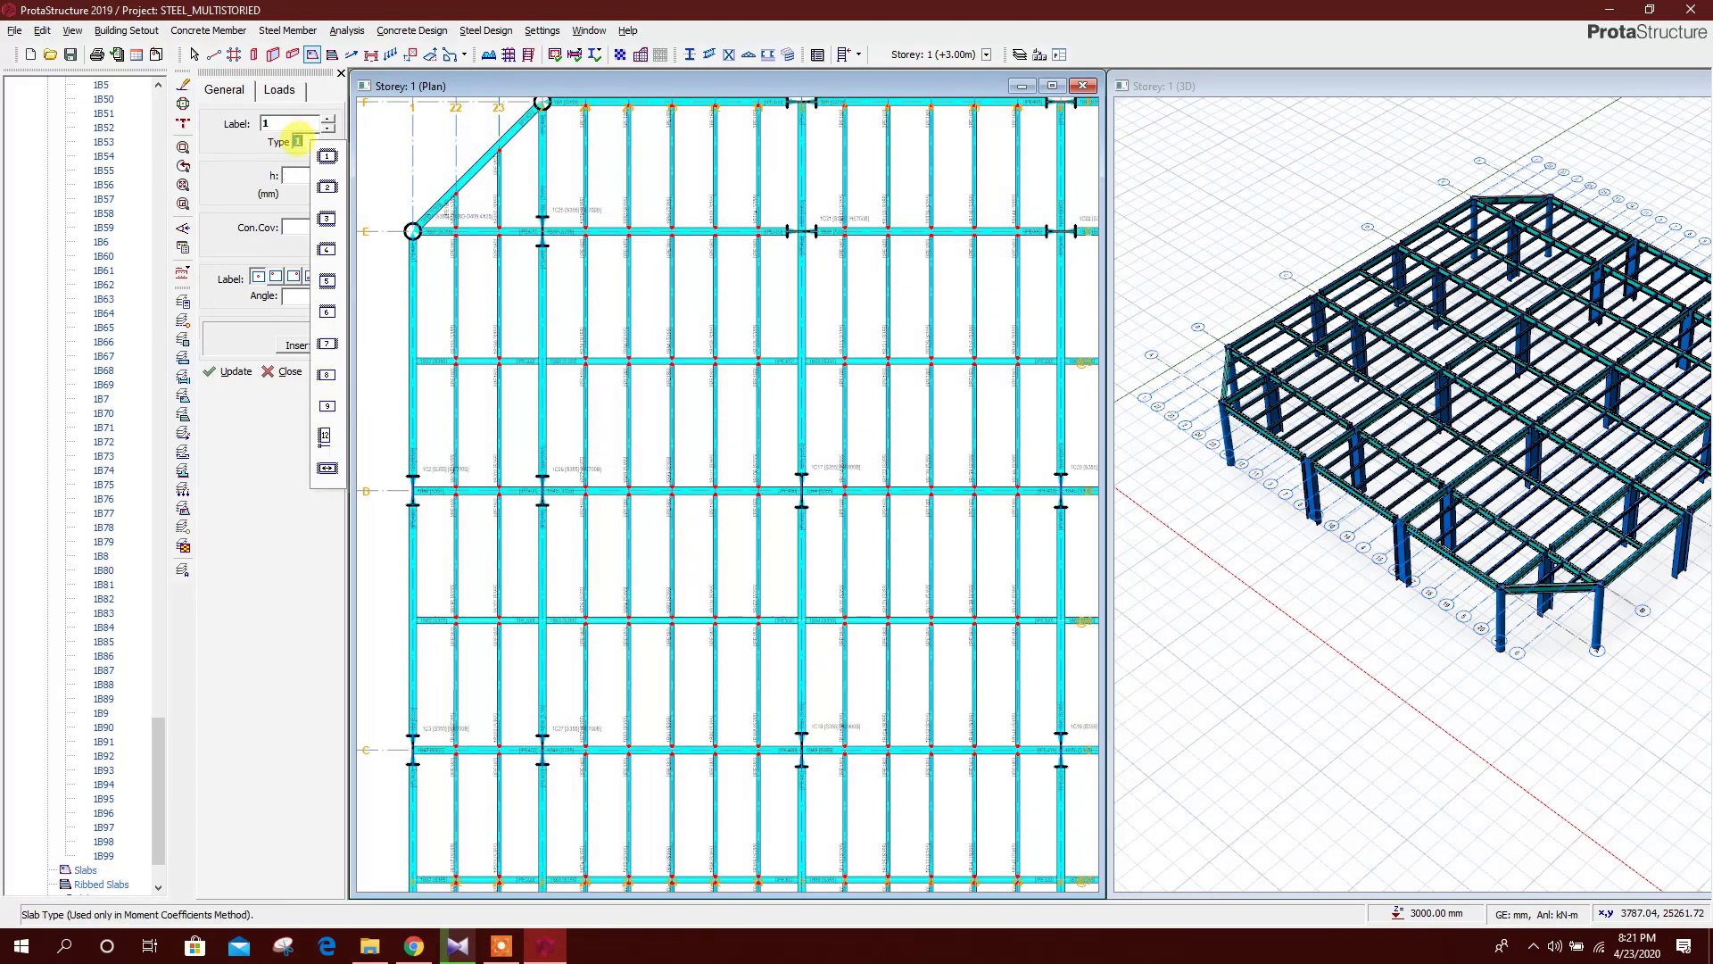
left_click(325, 463)
scroll(512, 370, "down", 1)
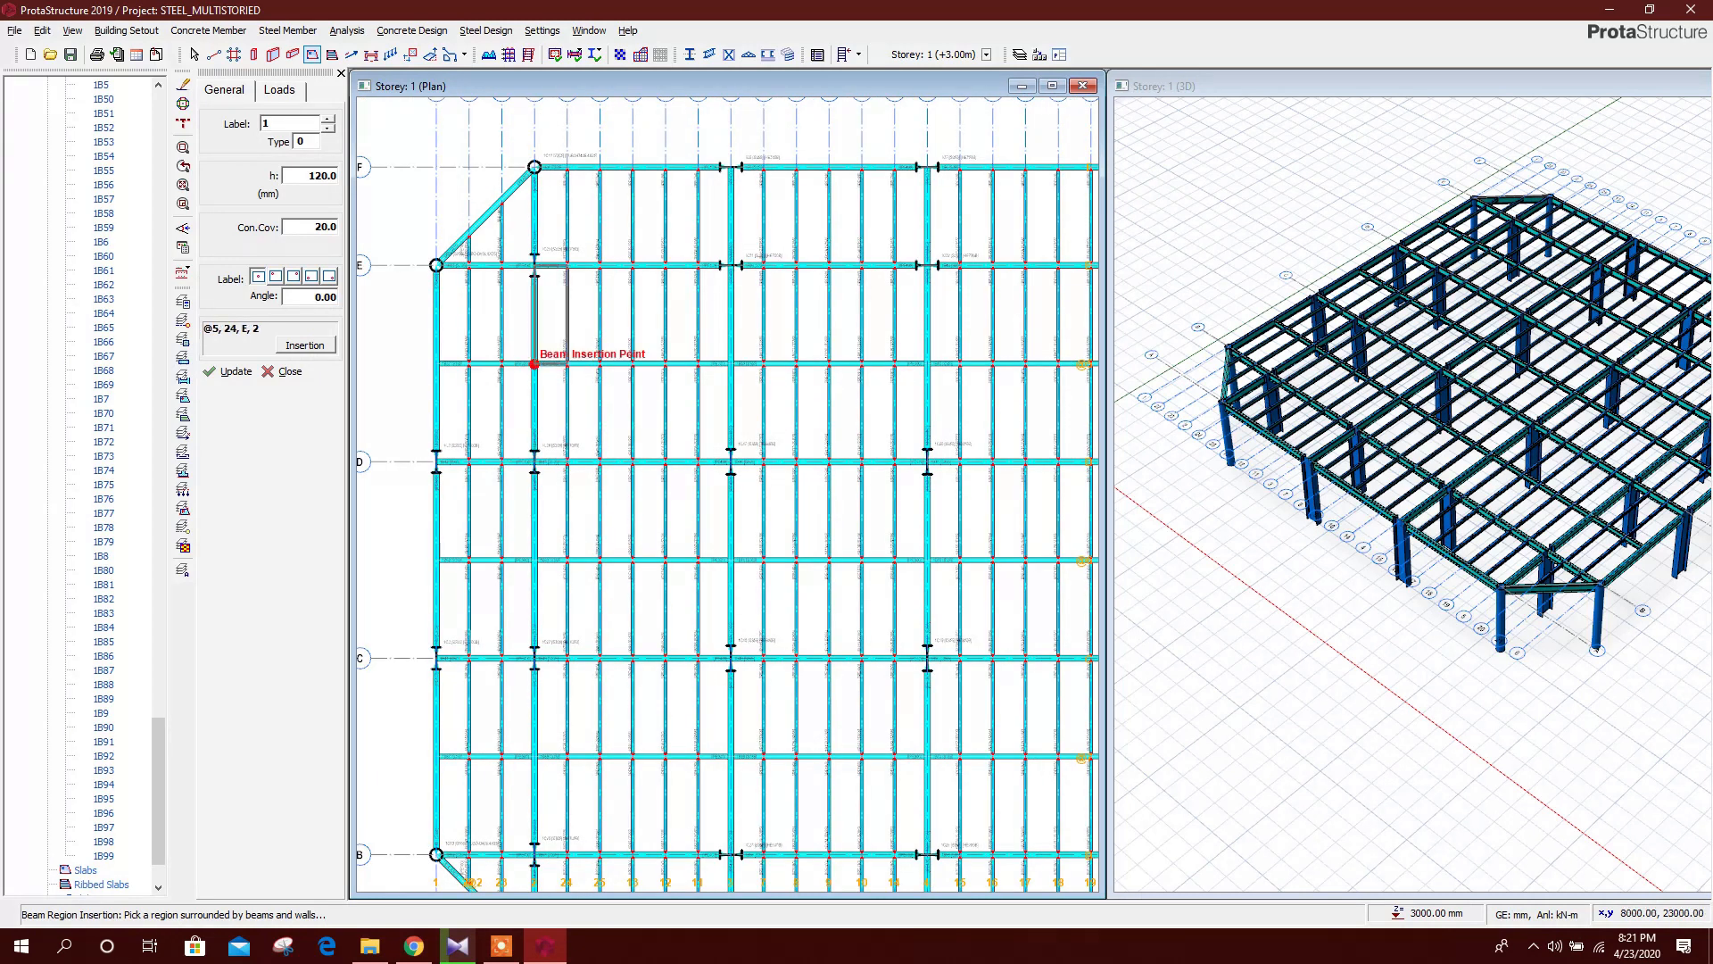
Insert 120 mm slabs from axis 1 to axis 10 in the strip between axis E and the adjacent intermediate beam towards axis D
left_click(454, 316)
left_click(482, 313)
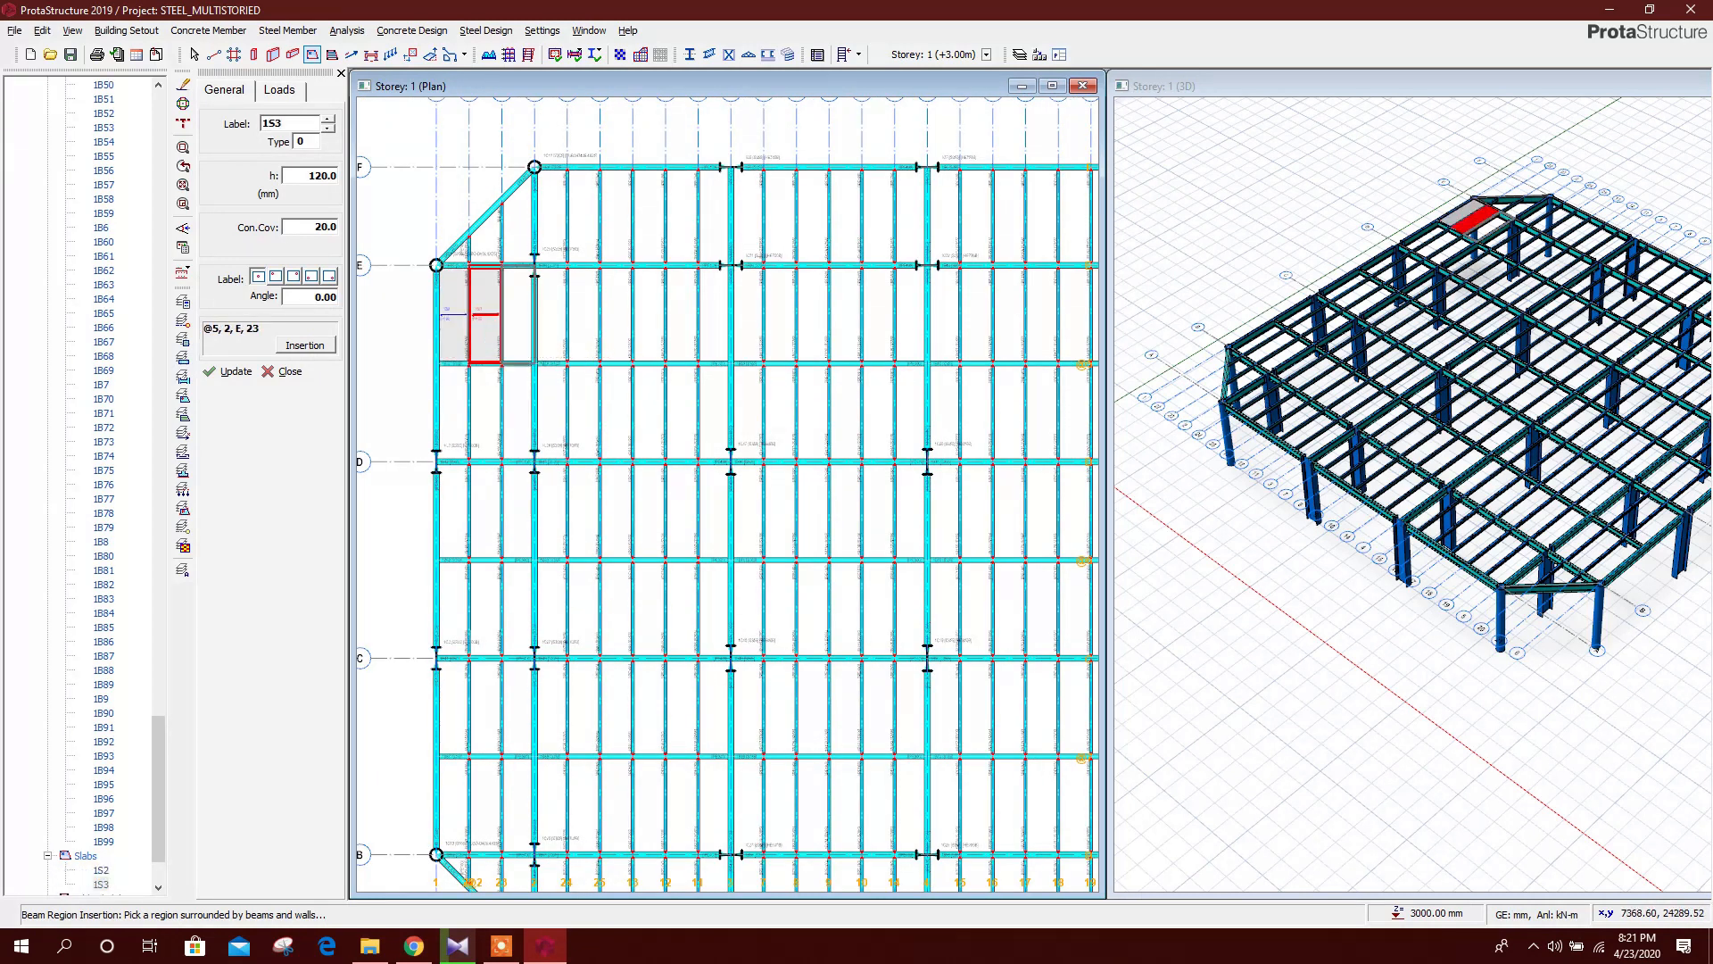
left_click(518, 318)
left_click(550, 326)
left_click(583, 335)
left_click(616, 344)
left_click(649, 348)
left_click(651, 353)
left_click(682, 357)
left_click(748, 350)
left_click(781, 344)
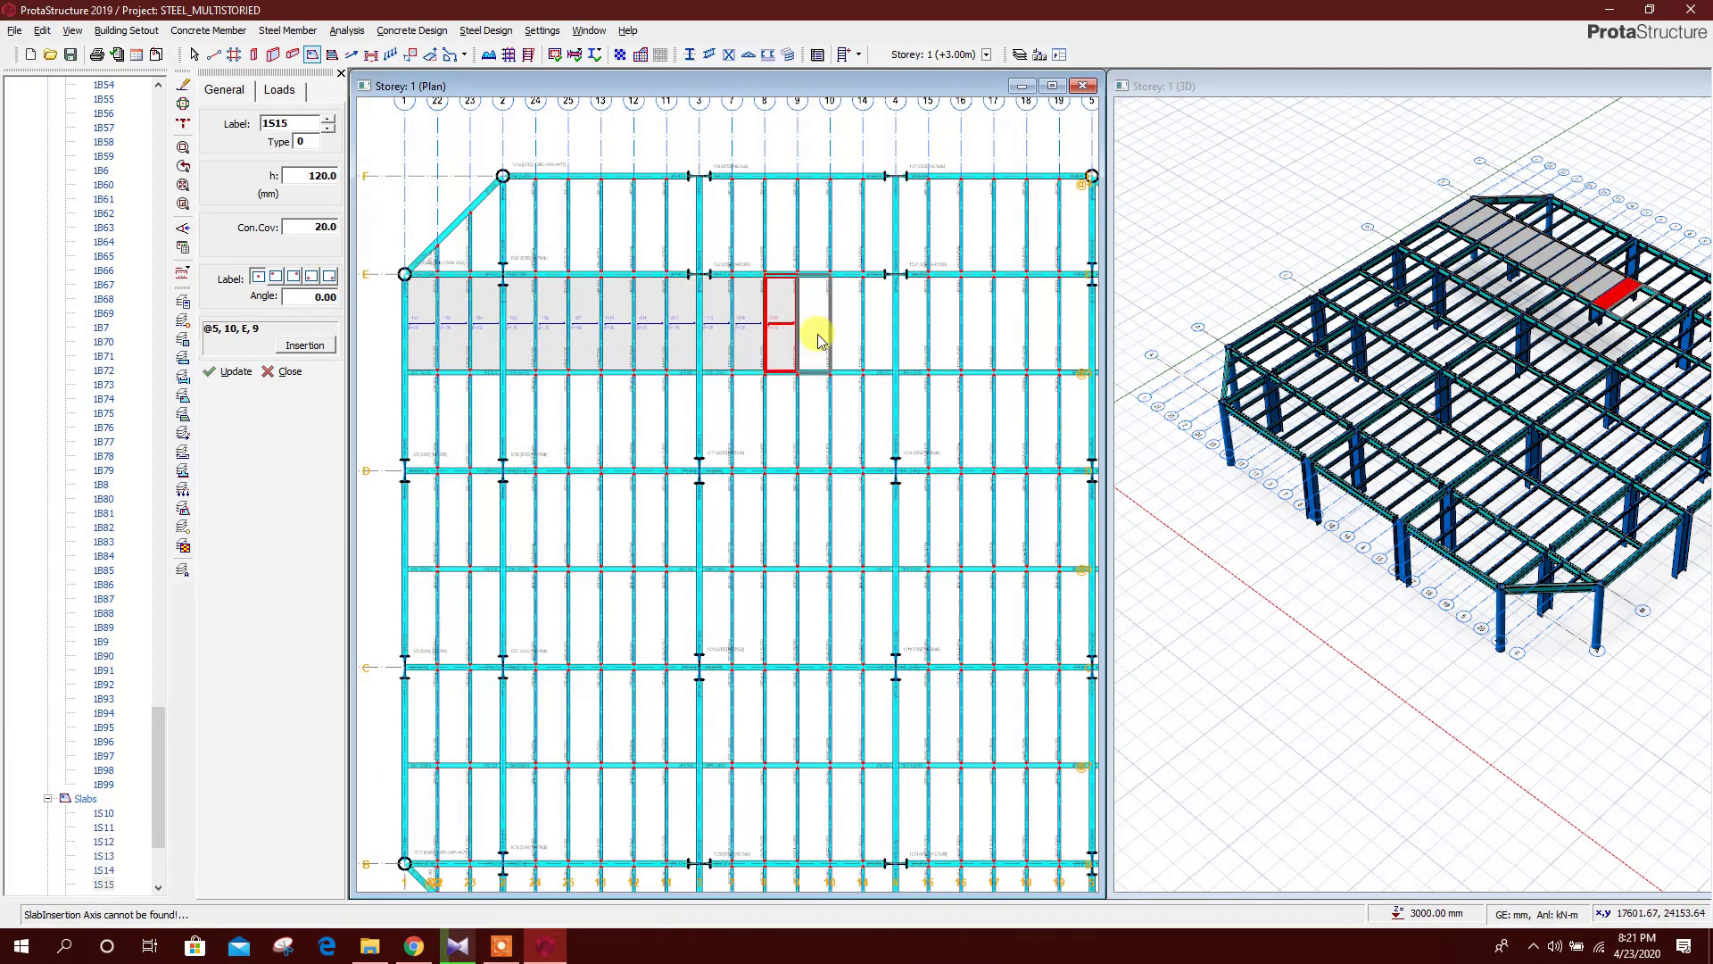
left_click(814, 337)
Continue the 120 mm slabs in the same strip beside axis E from axis 10 to axis 6
middle_click_drag(858, 339, 718, 337)
left_click(741, 336)
left_click(773, 334)
left_click(806, 334)
scroll(845, 341, "down", 1)
left_click(840, 332)
left_click(864, 332)
left_click(890, 332)
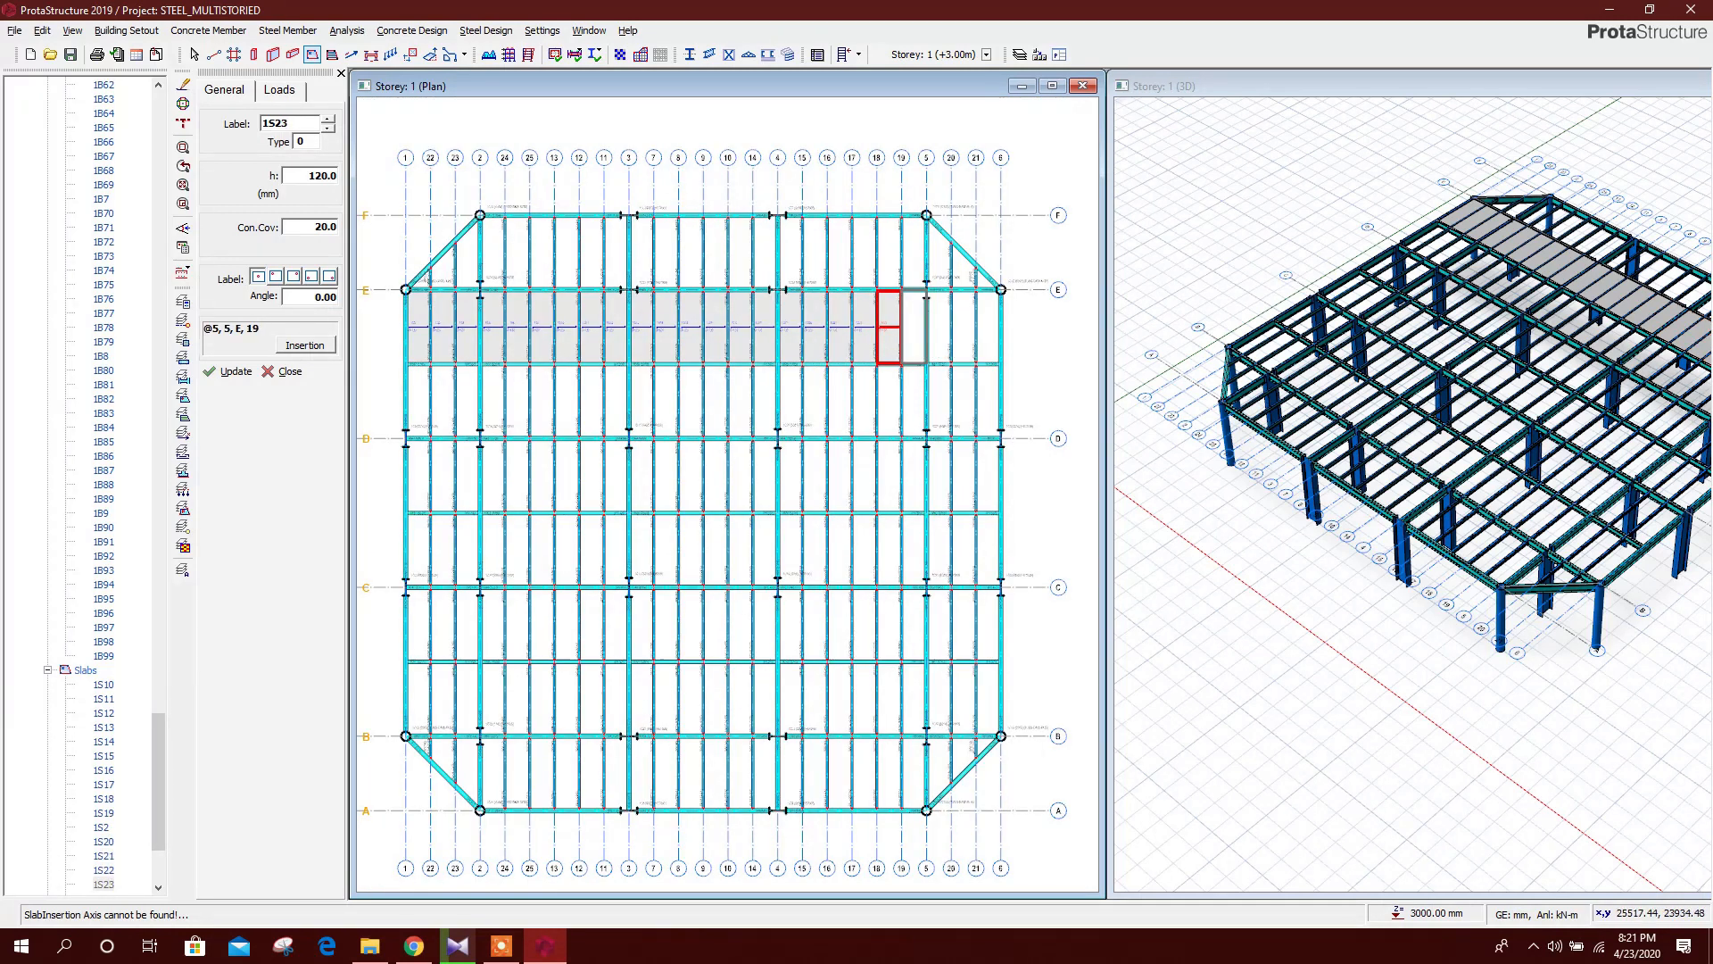
left_click(915, 332)
left_click(939, 332)
left_click(964, 332)
left_click(989, 332)
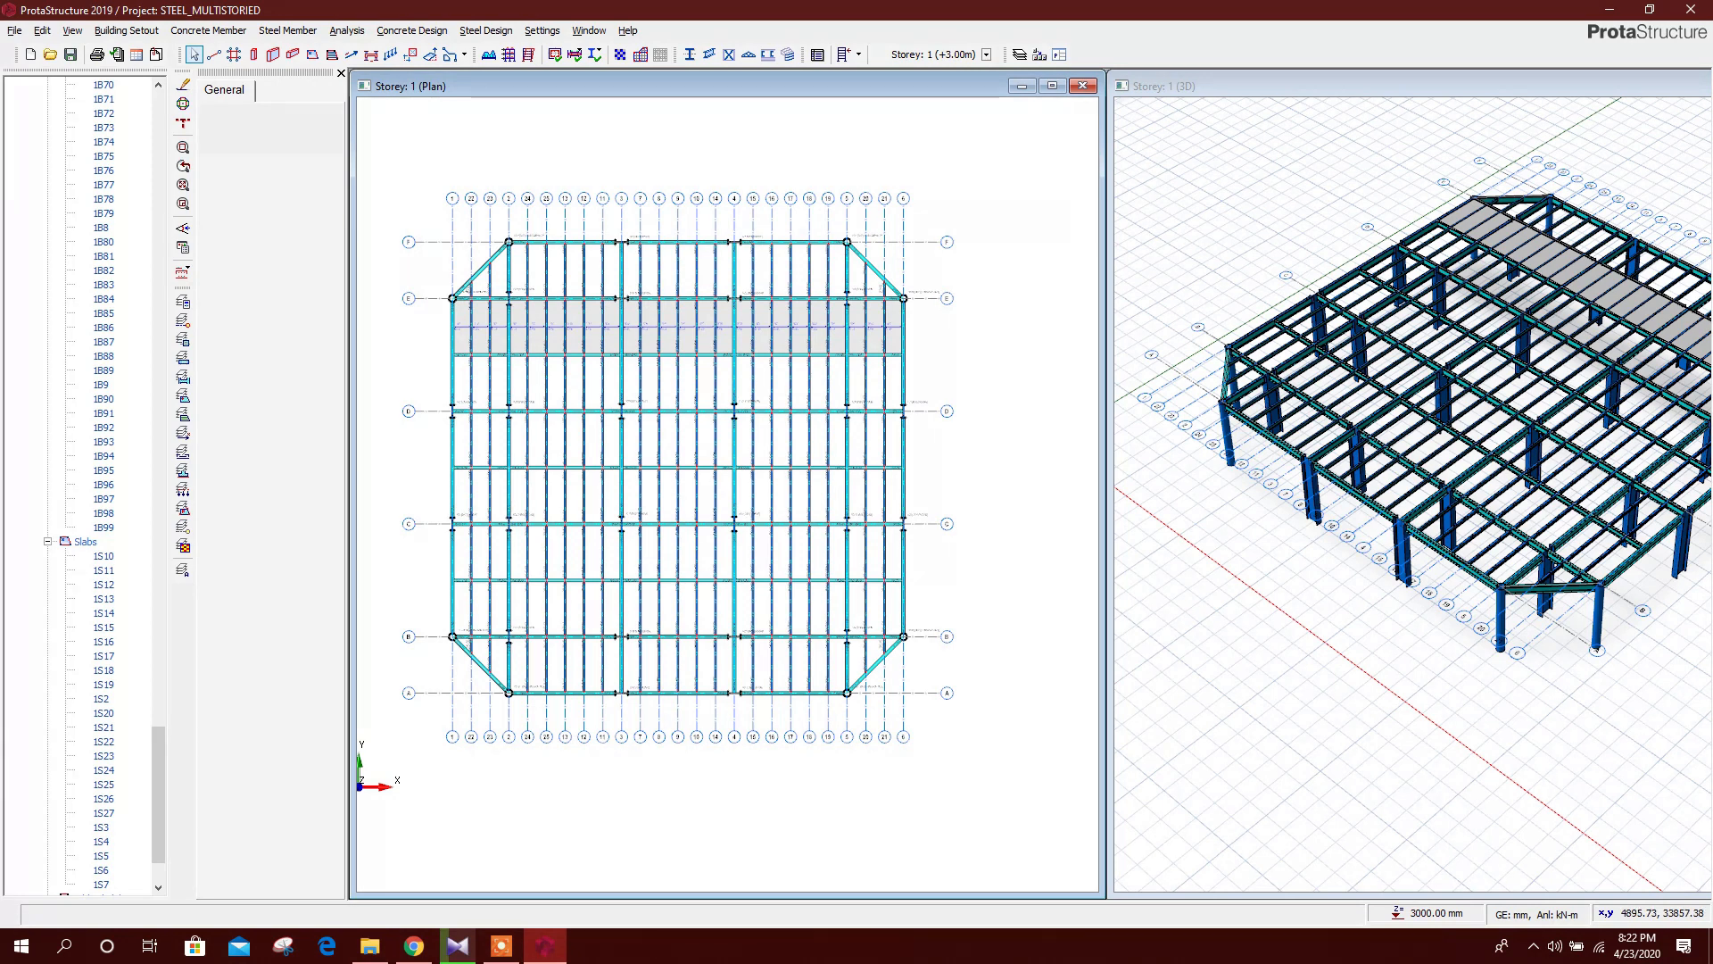
Hide the beams and select all slabs in the strip beside axis E, leaving the axes out of the selection
left_click(183, 377)
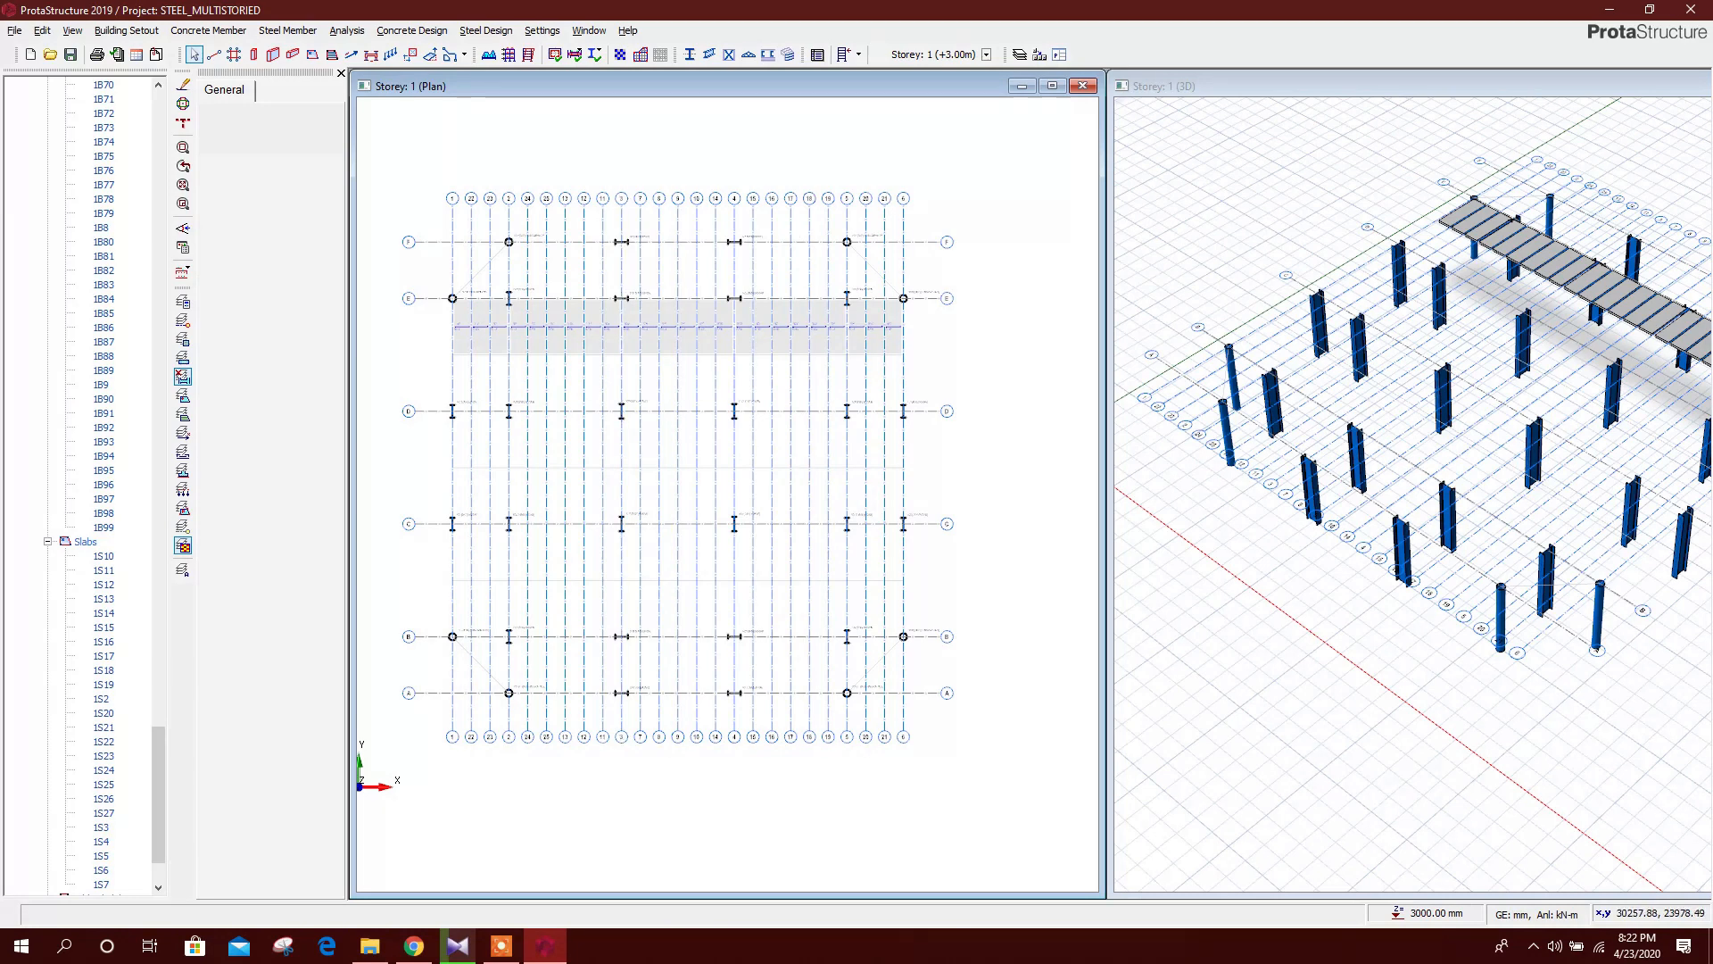
left_click_drag(930, 333, 400, 313)
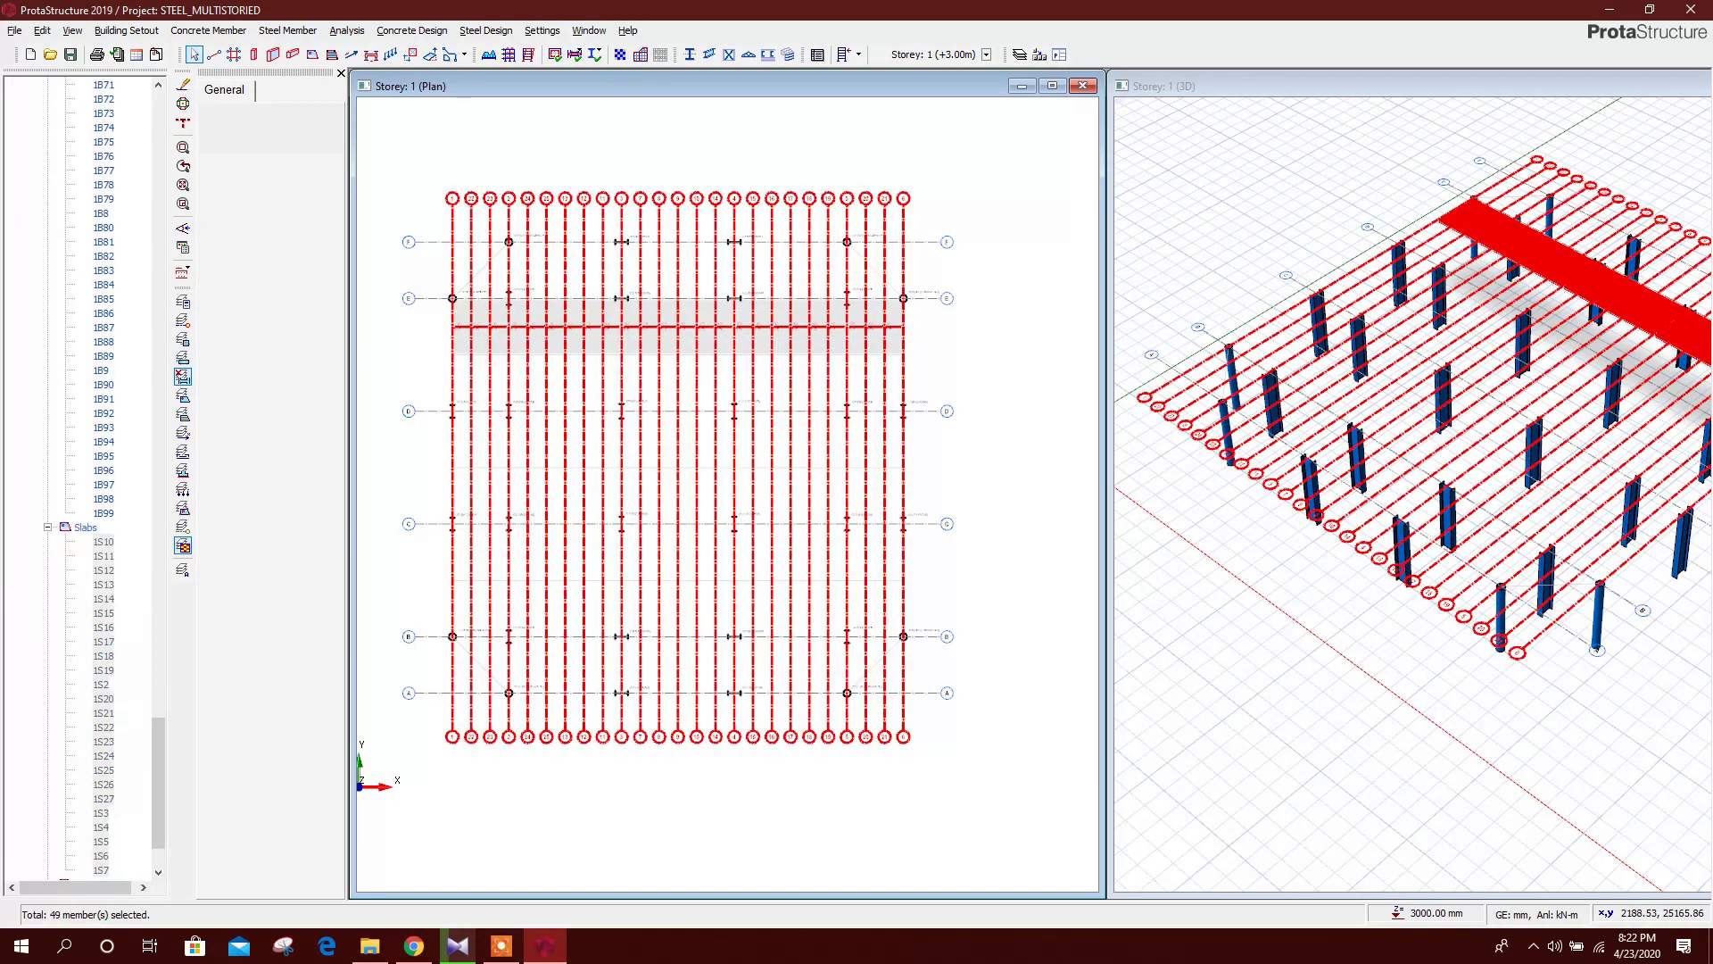
middle_click_drag(884, 253, 914, 254)
left_click_drag(959, 222, 426, 150)
scroll(837, 364, "up", 5)
Open the slab table for the selected slabs and set the imposed load q to 2.000 kN/m2 for all of them
right_click(862, 291)
left_click(864, 293)
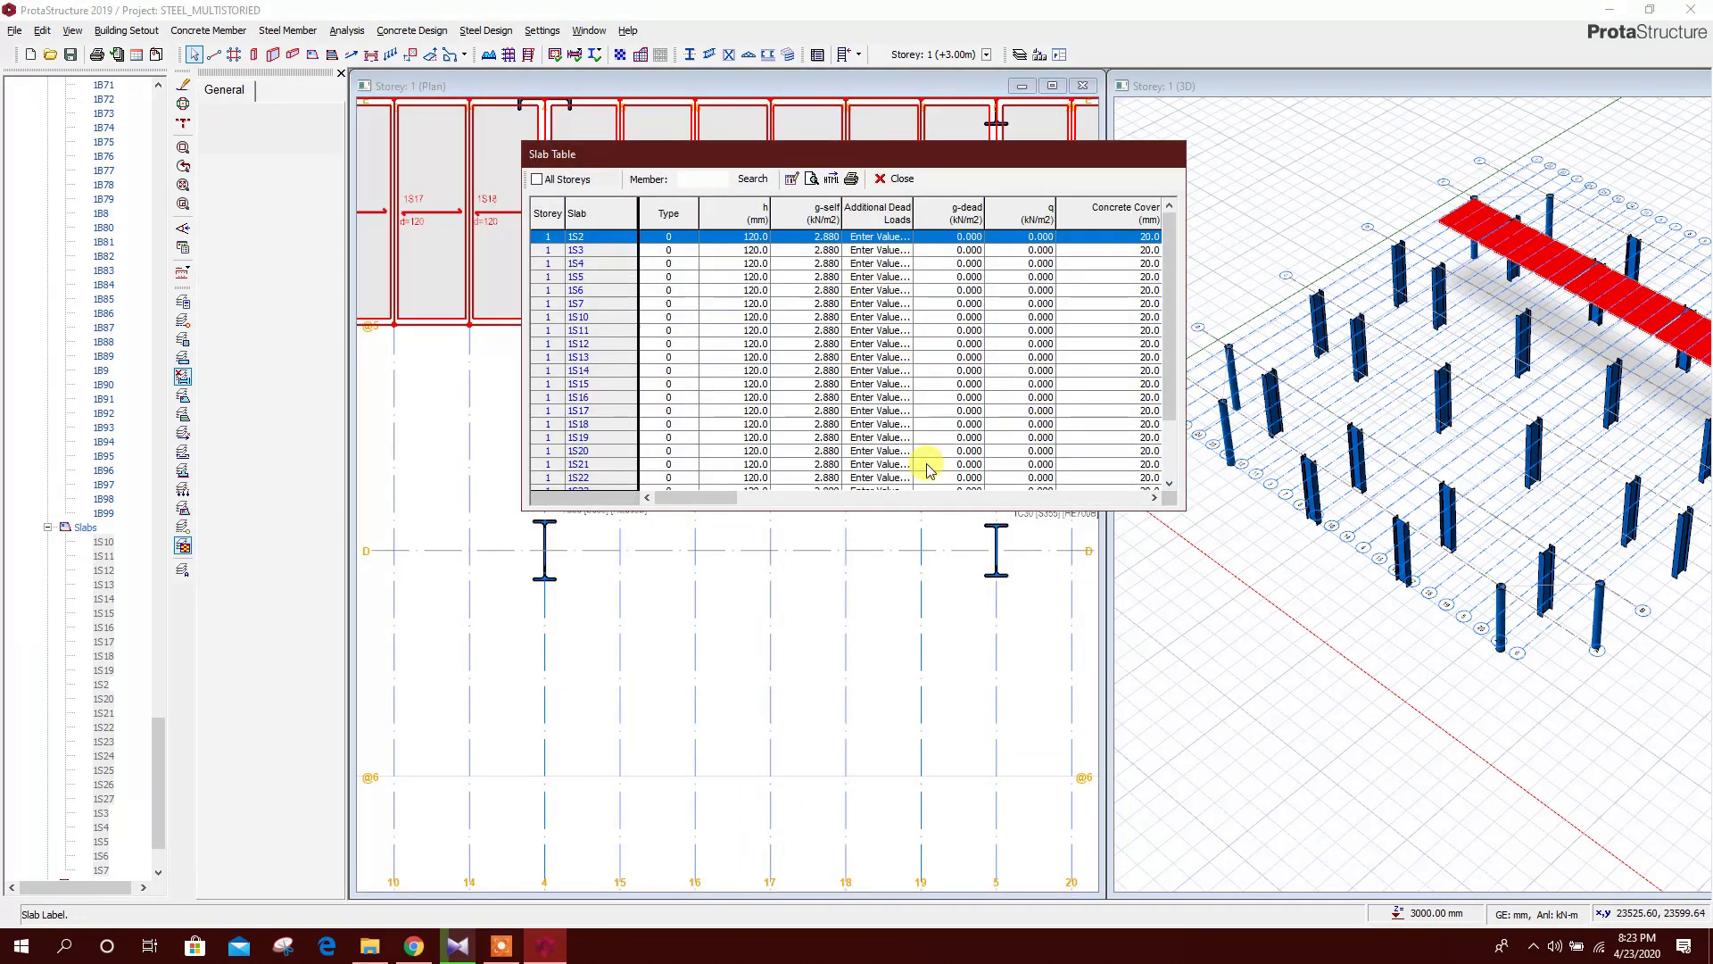
left_click_drag(686, 498, 1155, 474)
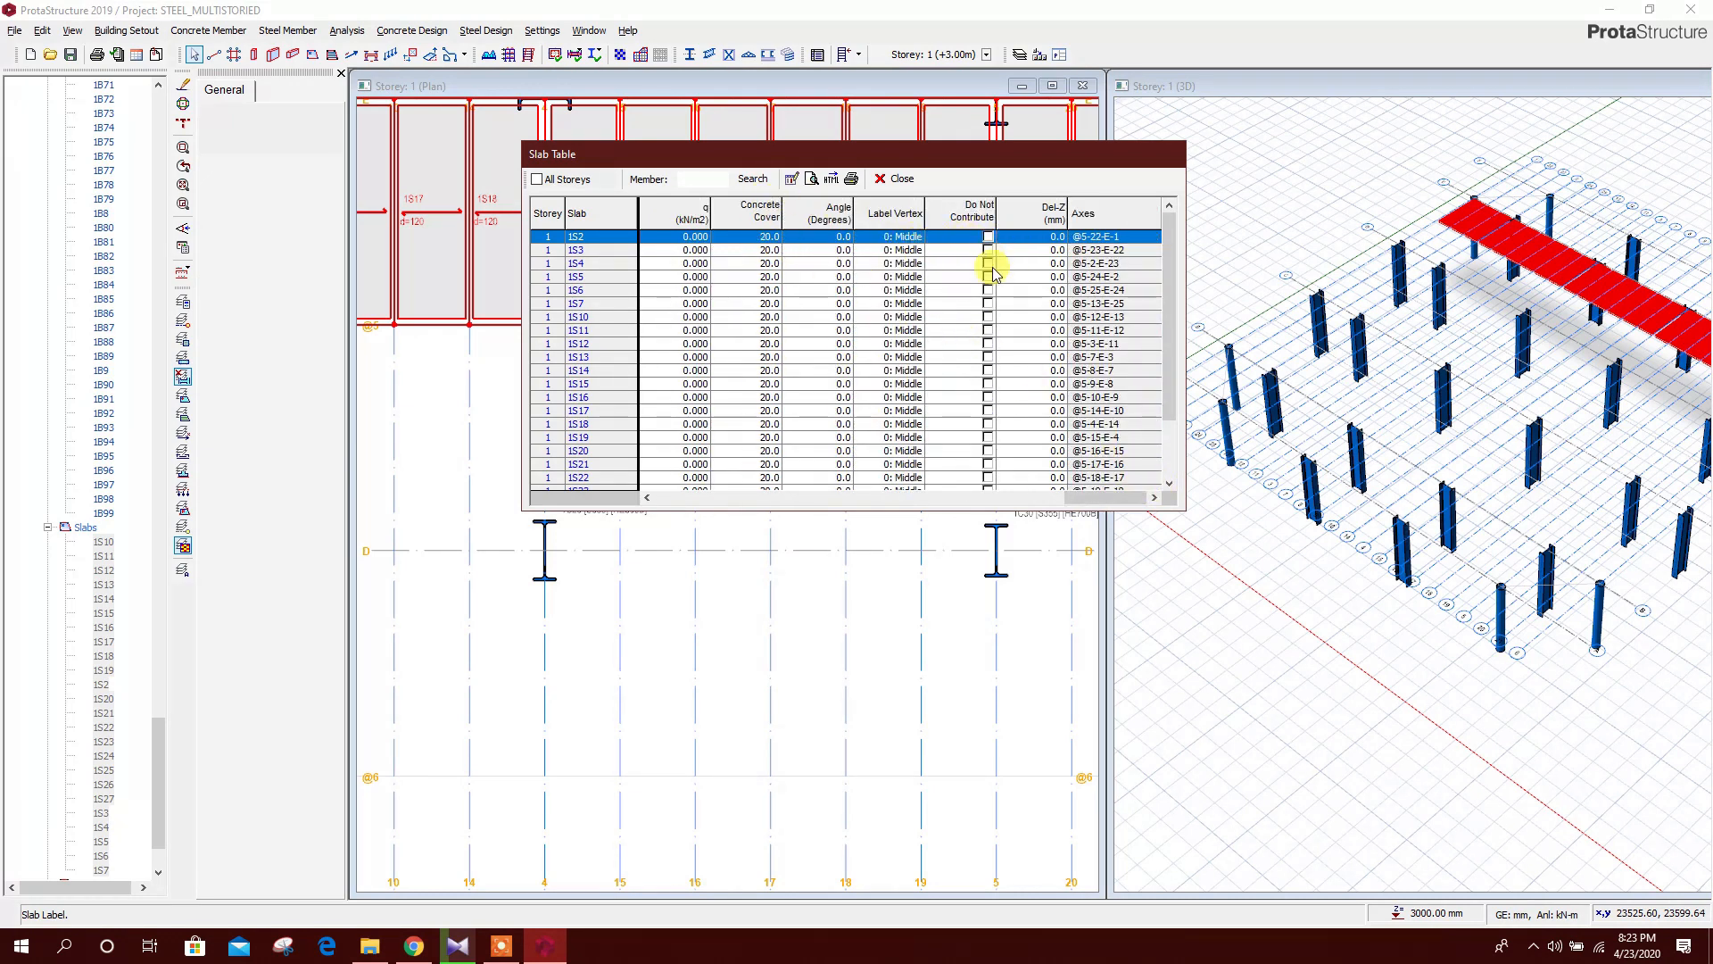
left_click(697, 218)
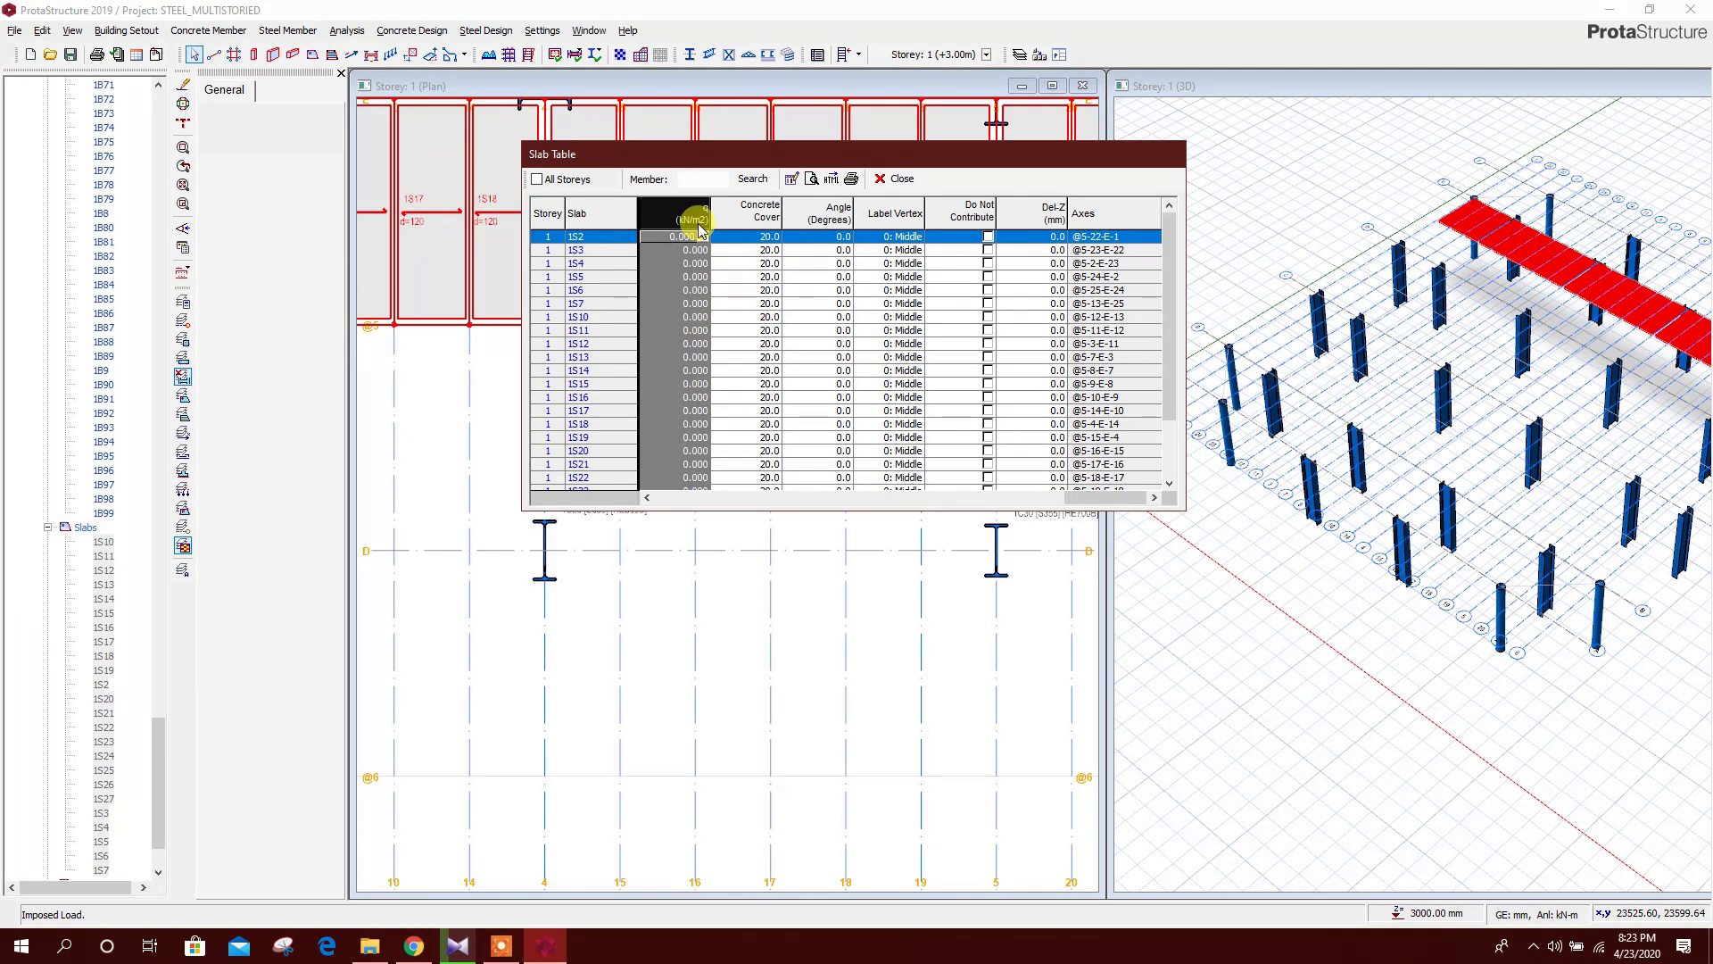
key("Return")
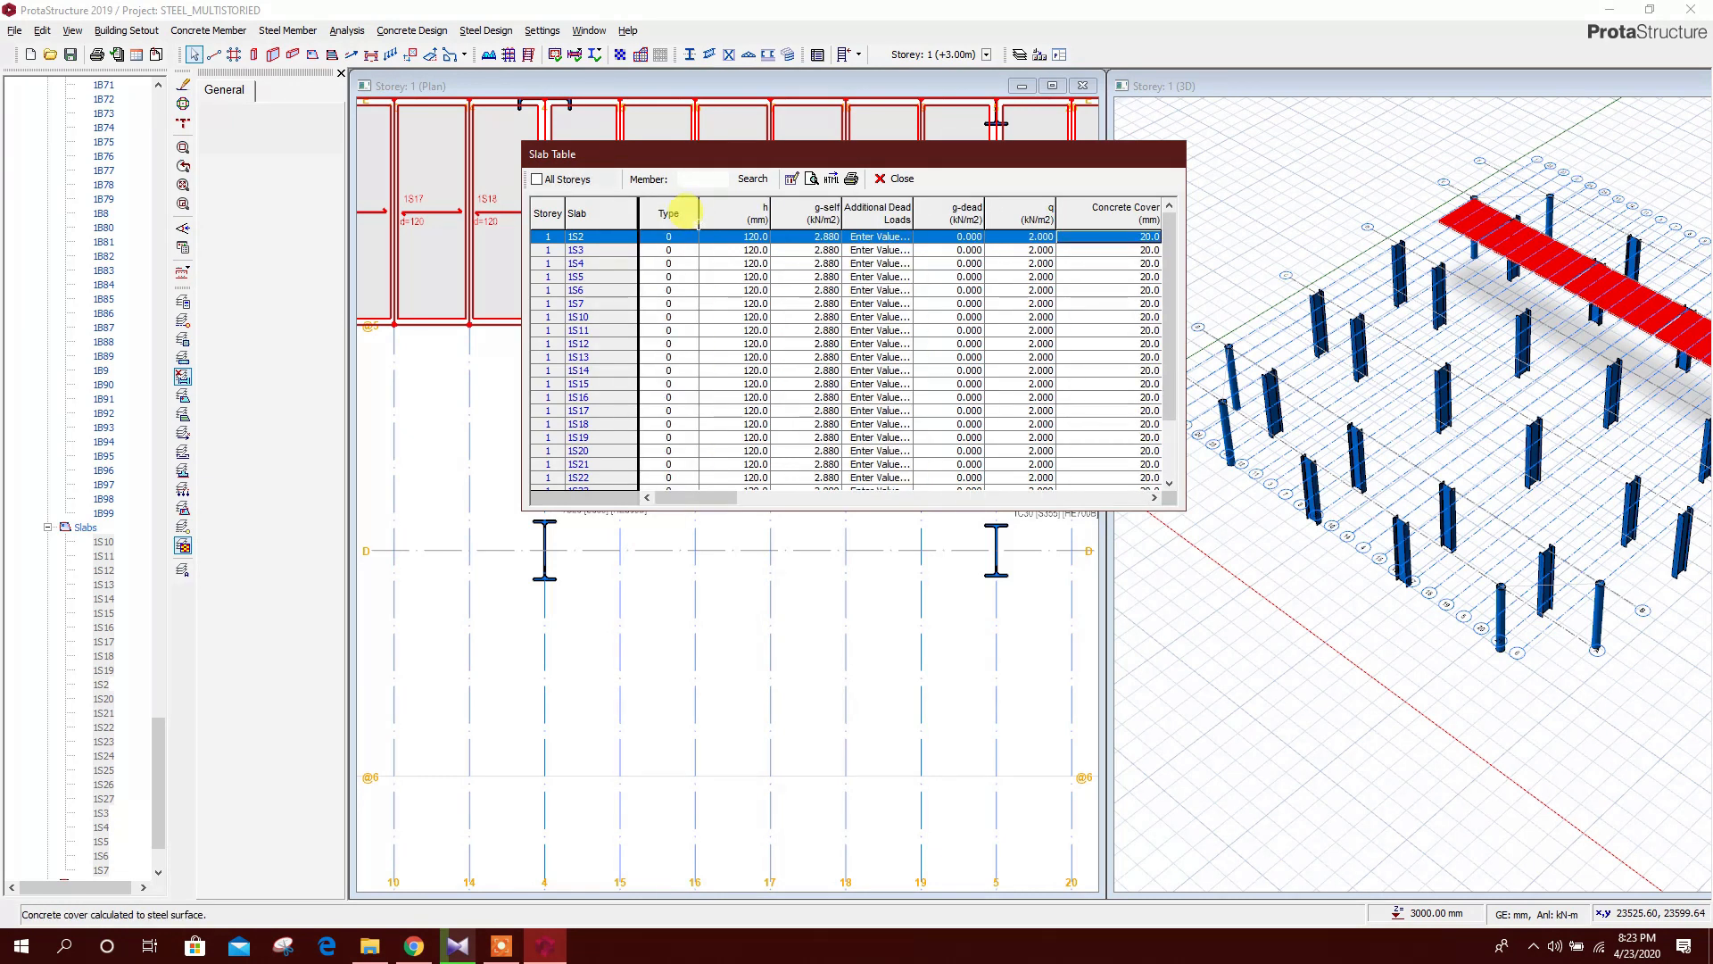
Set the additional dead load g-dead to 2 kN/m2 for all listed slabs and close the slab table
left_click_drag(688, 498, 941, 497)
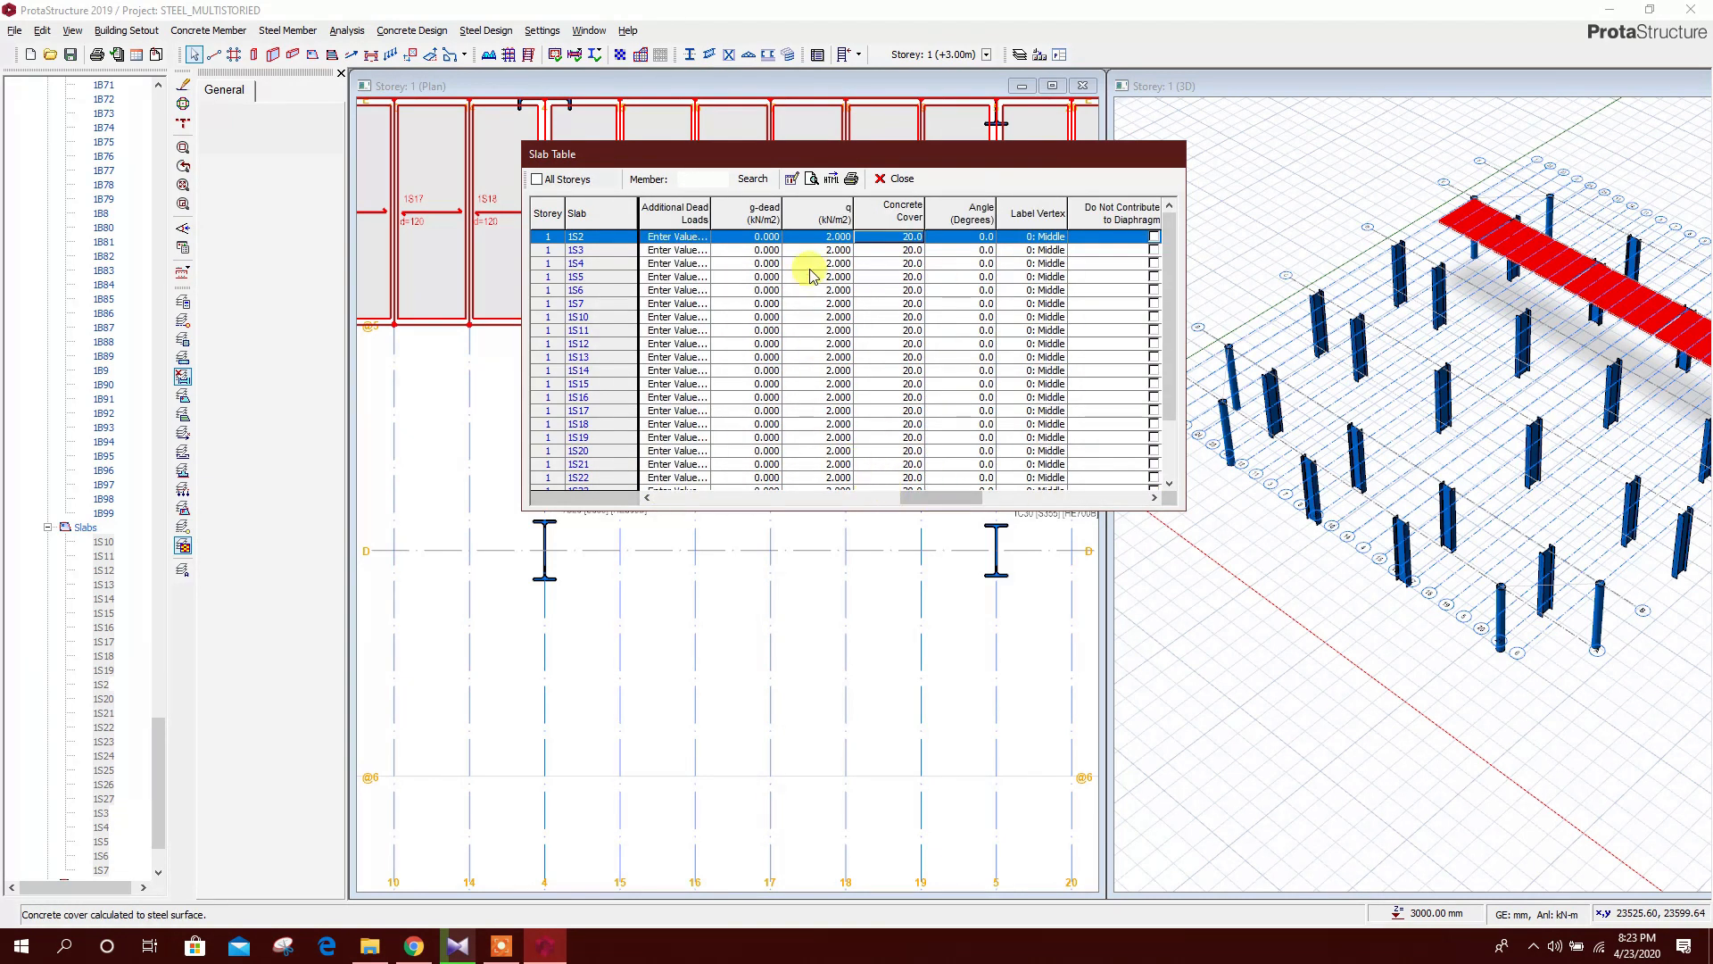
left_click(846, 212)
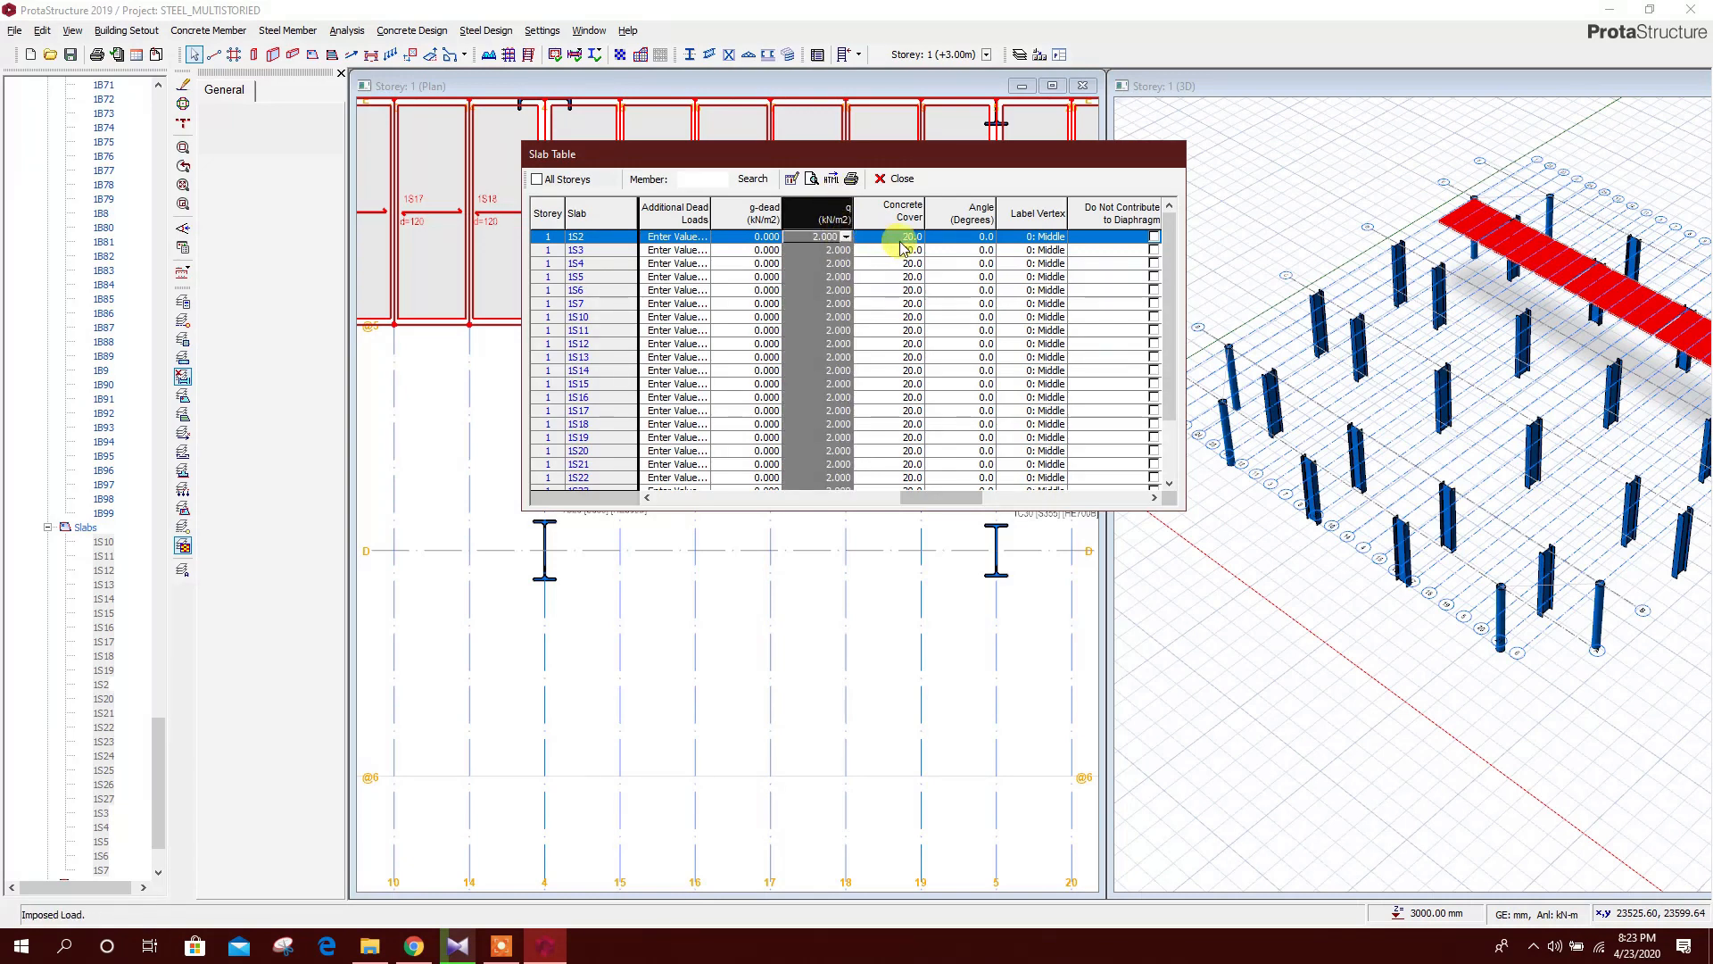
left_click(761, 215)
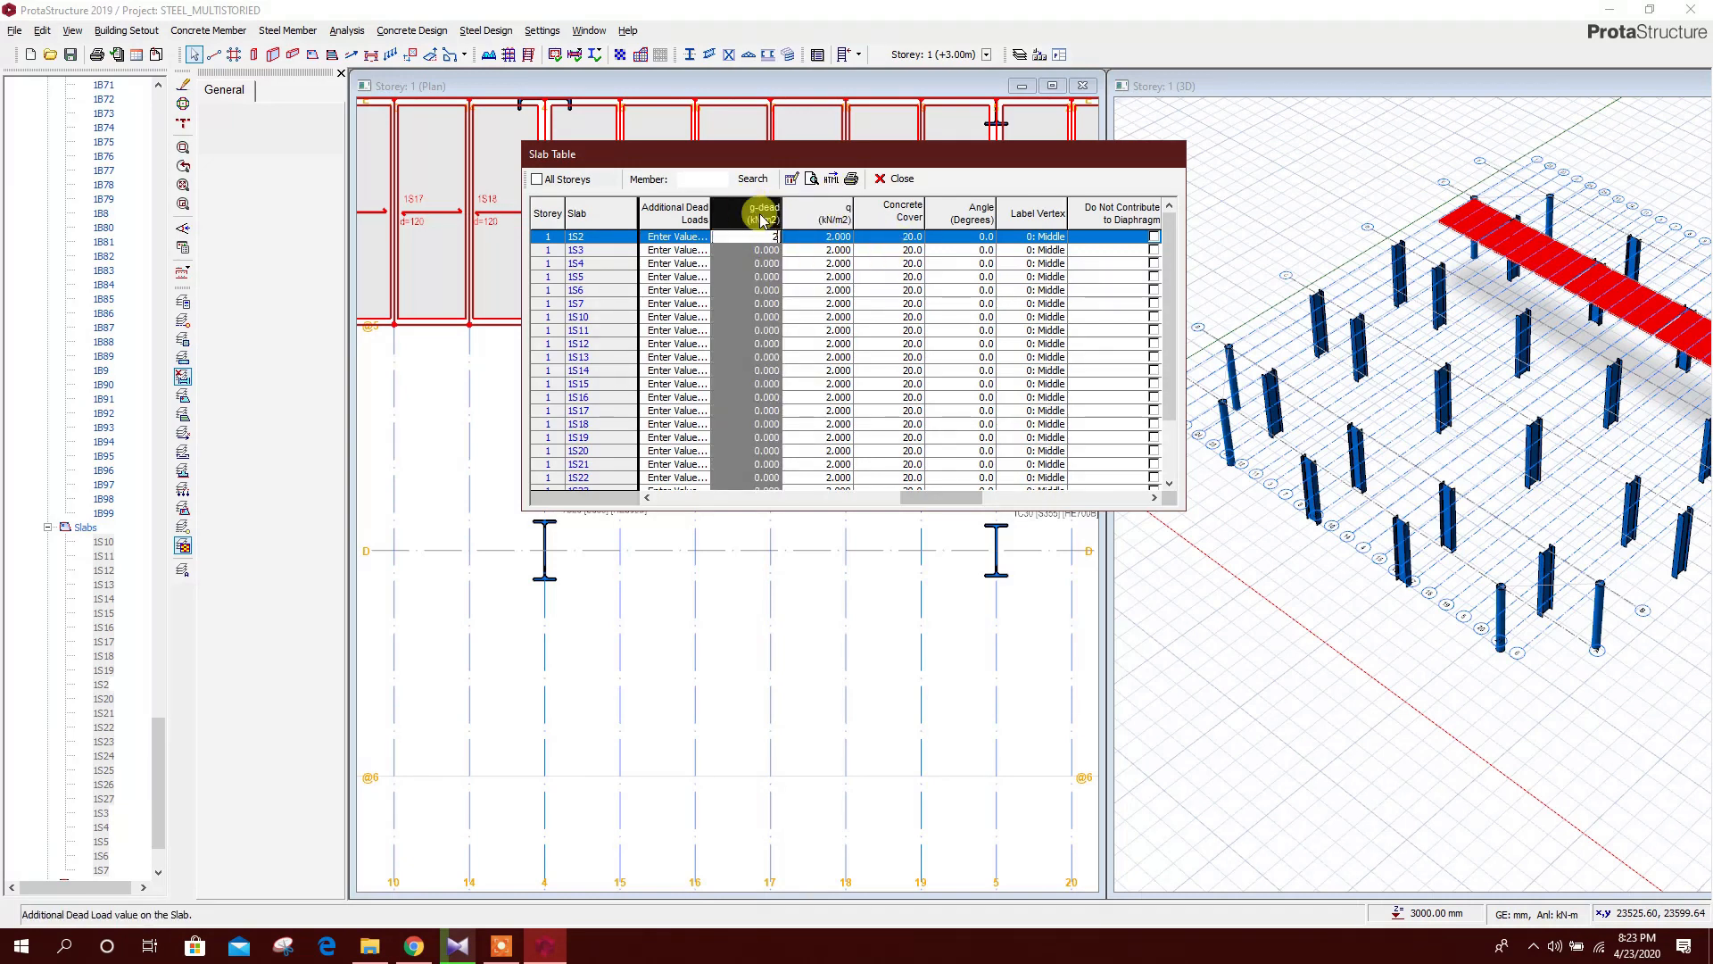
type("2")
key("Return")
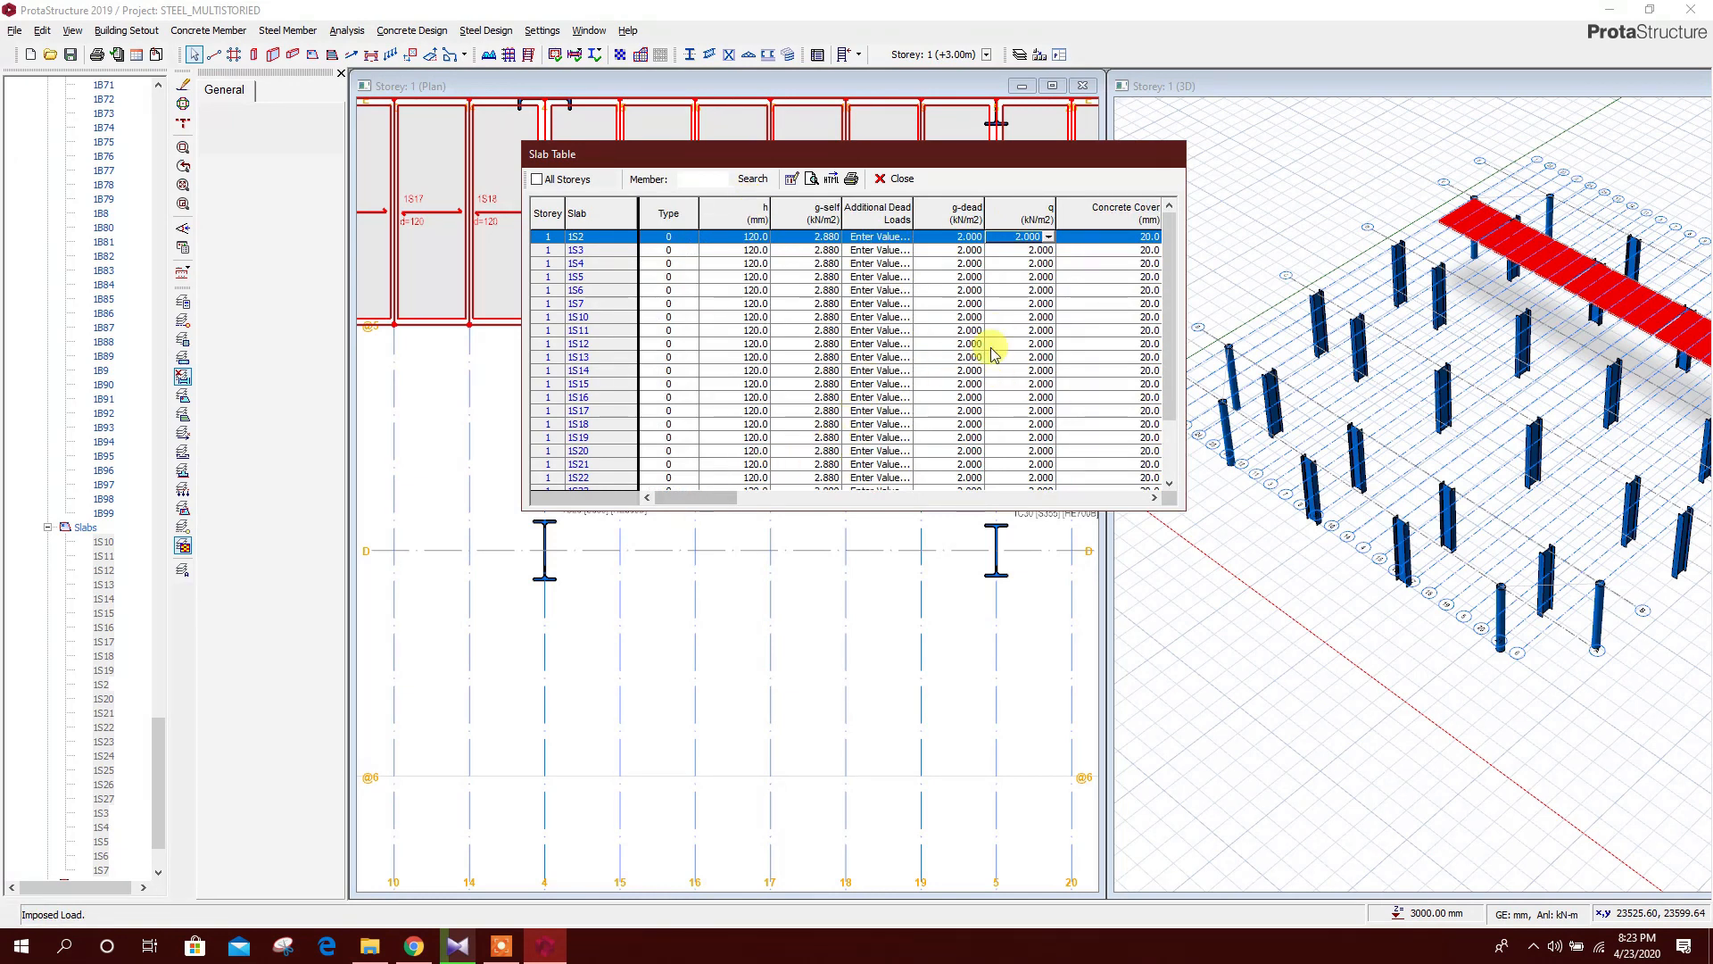
left_click(876, 179)
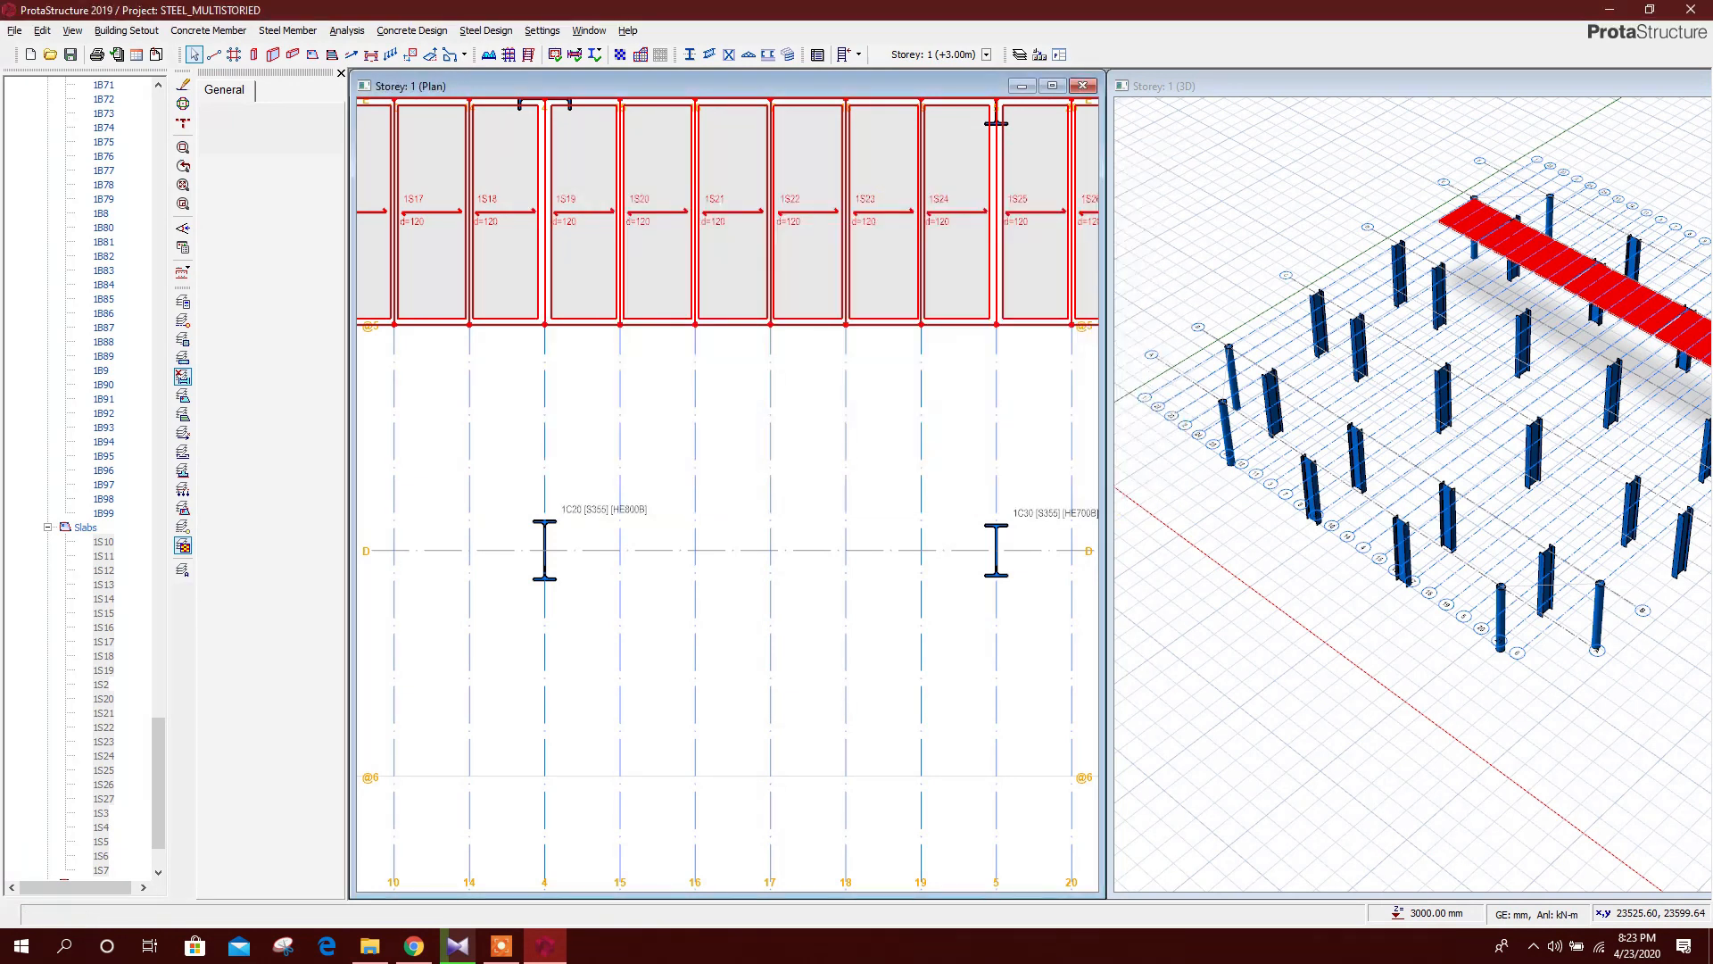
Clear the slab selection and display the beams again in the Storey 1 plan
key("Escape")
middle_click_drag(704, 365, 802, 359)
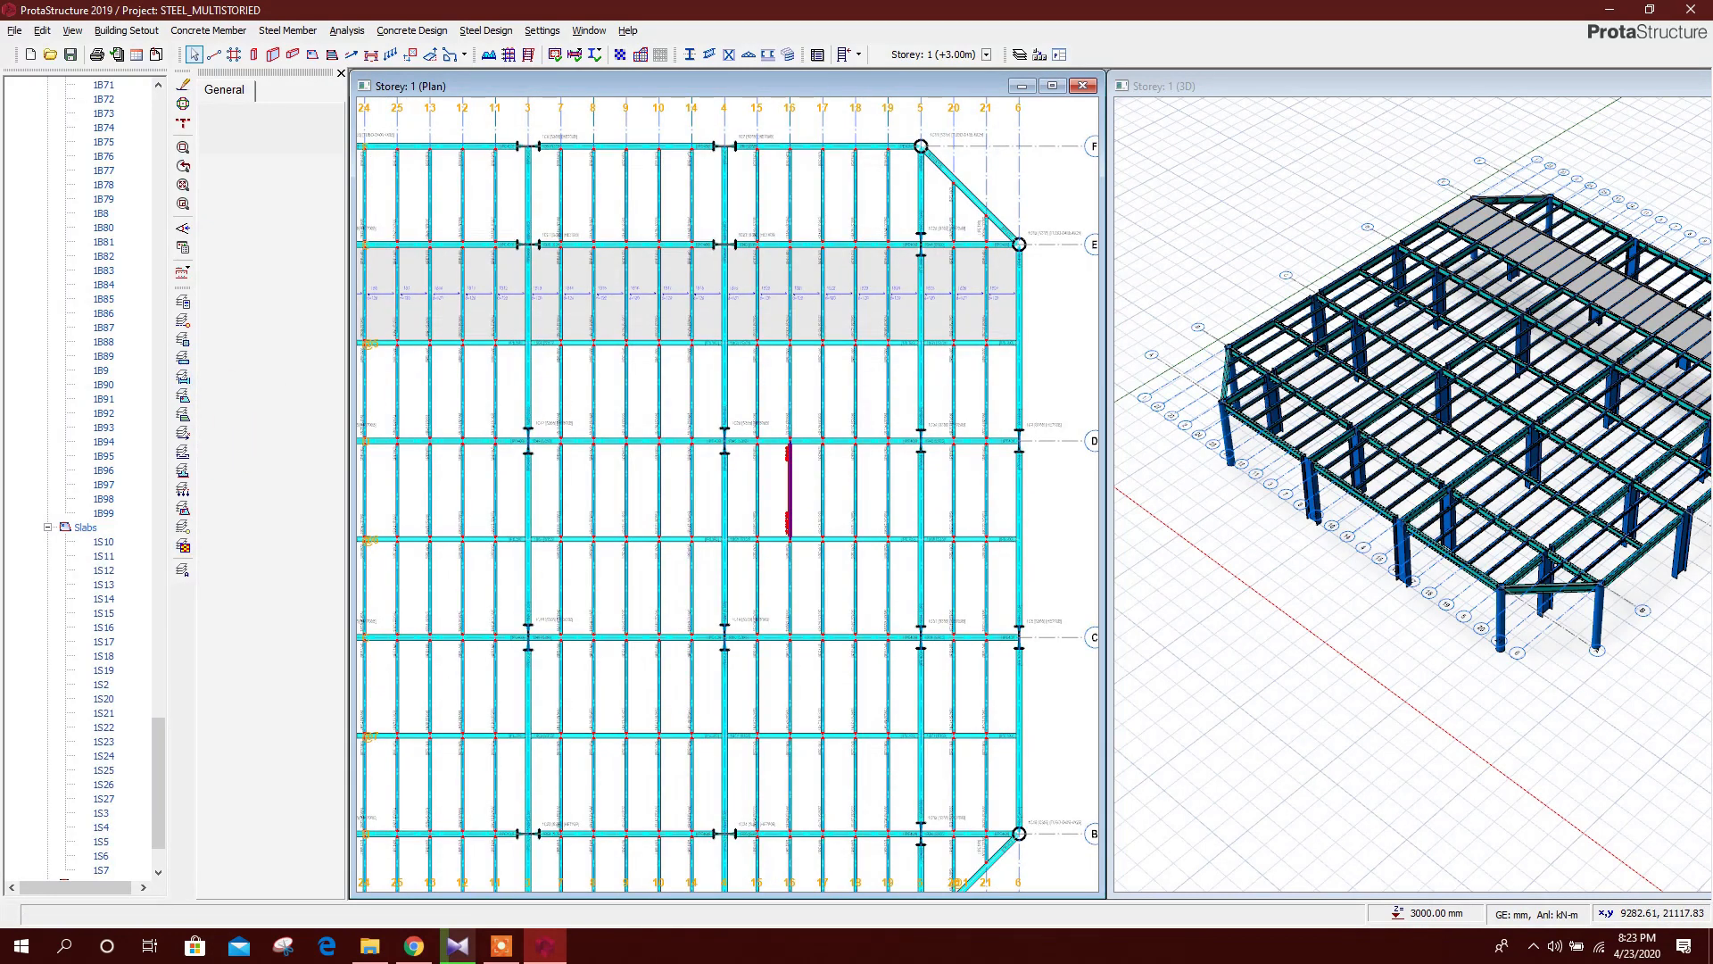
scroll(741, 468, "down", 2)
scroll(495, 402, "up", 3)
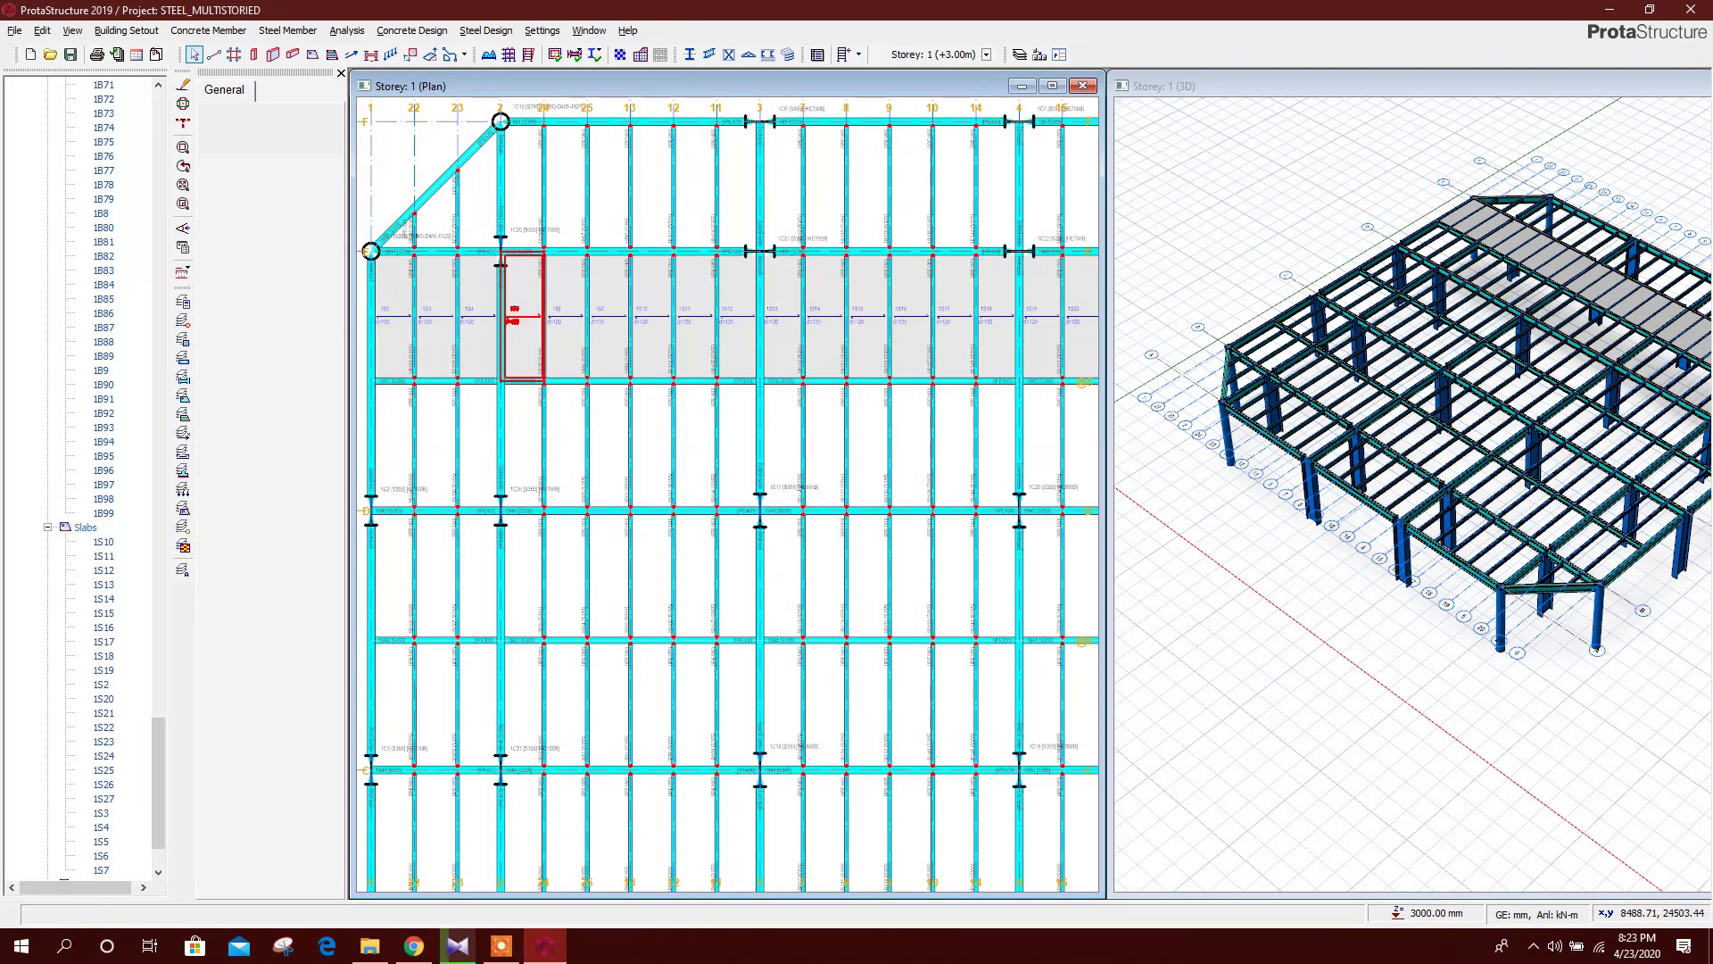
Open the properties of the slab between axes 2 and 24 beside axis E and review its load settings
right_click(526, 312)
left_click(570, 328)
left_click(278, 93)
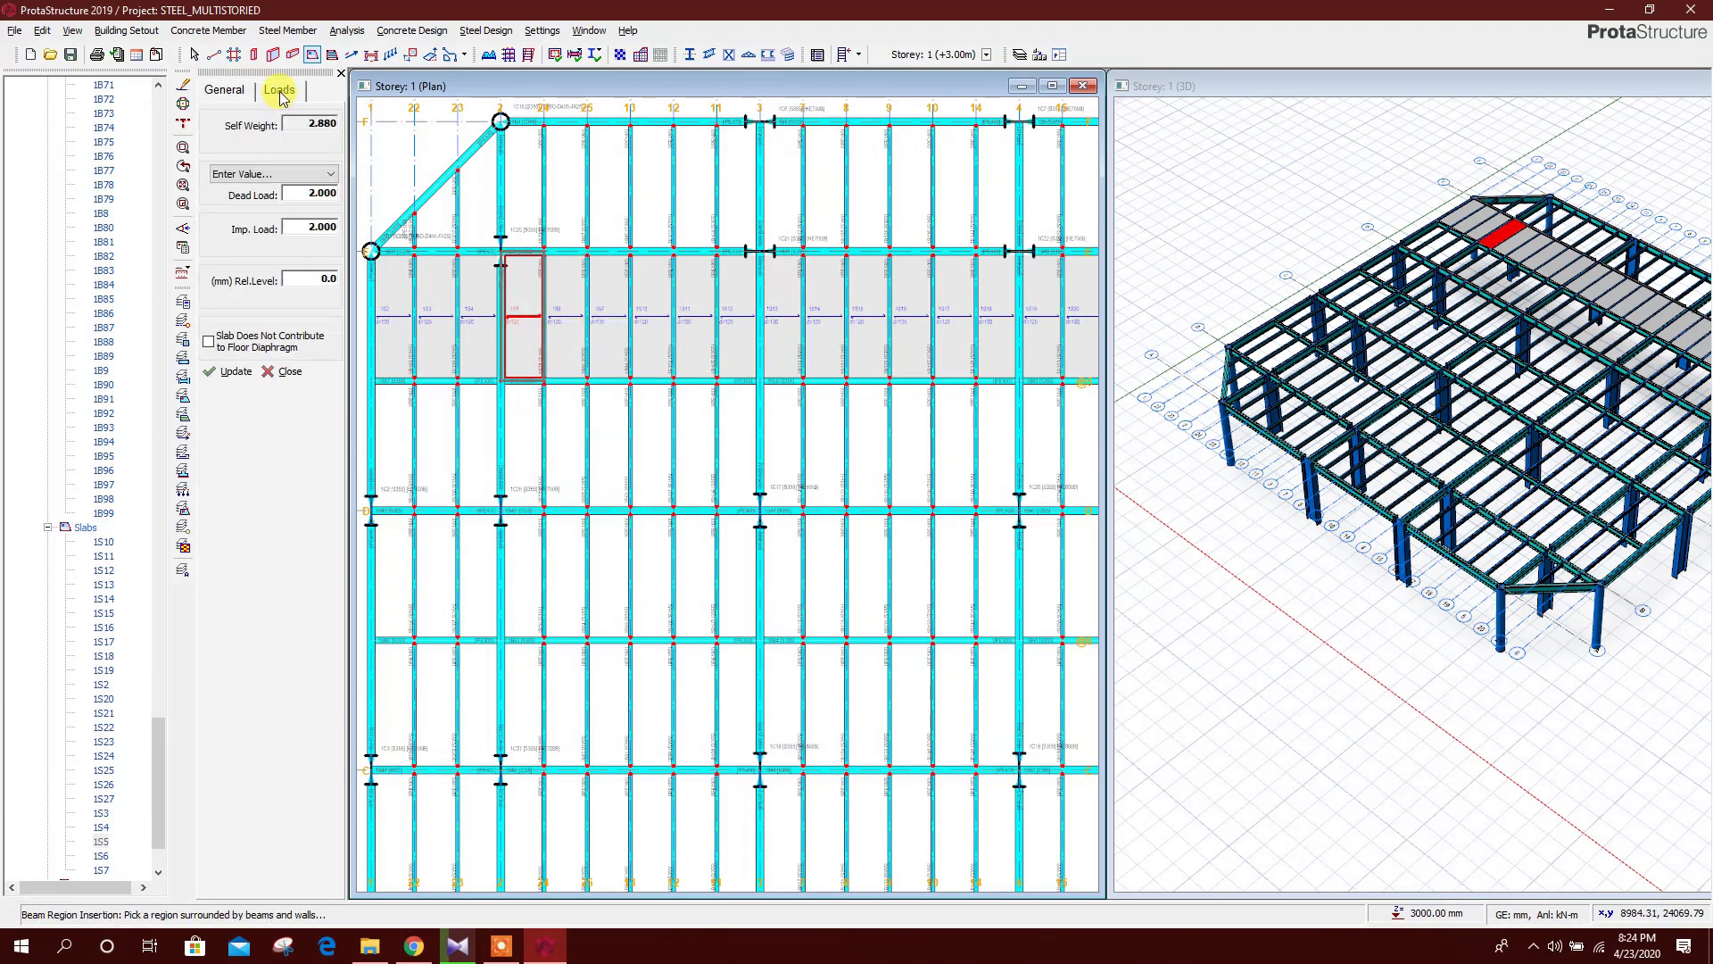
left_click(224, 90)
scroll(739, 440, "down", 3)
mouse_move(739, 442)
middle_mouse_down()
mouse_move(763, 410)
mouse_move(715, 427)
middle_mouse_up()
key("Escape")
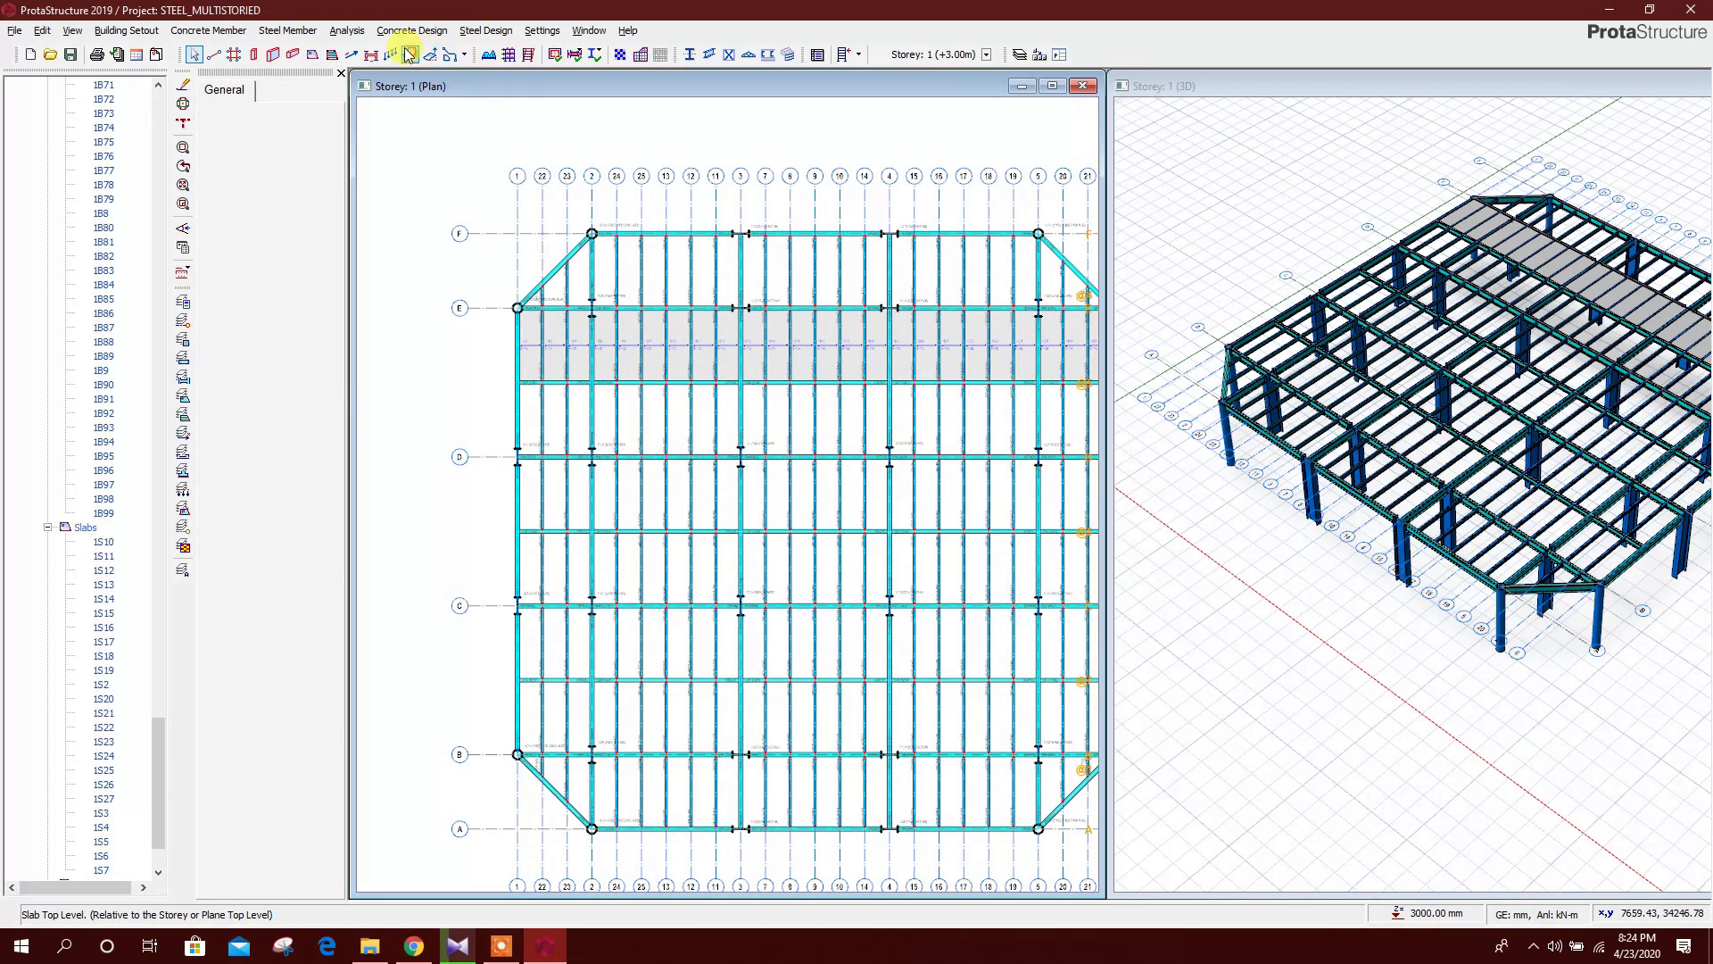
Restart slab insertion, check its load settings, and insert 120 mm slabs from axis 1 in the strip adjoining axis D on its axis E side
left_click(313, 55)
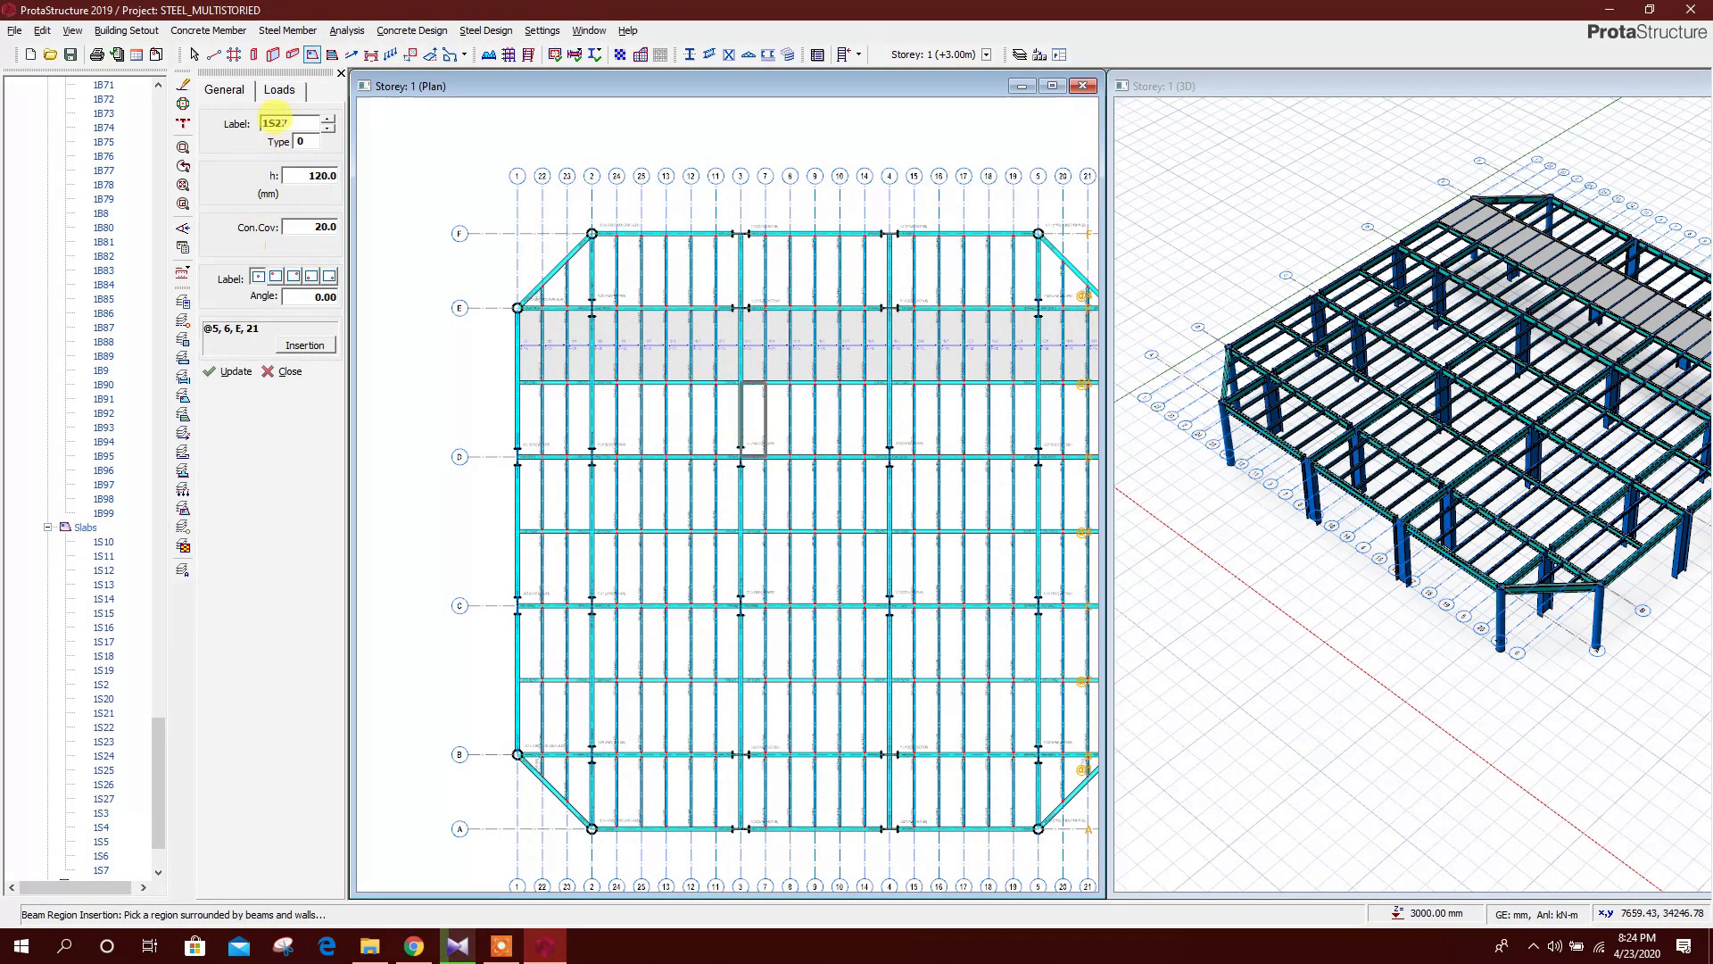
left_click(279, 89)
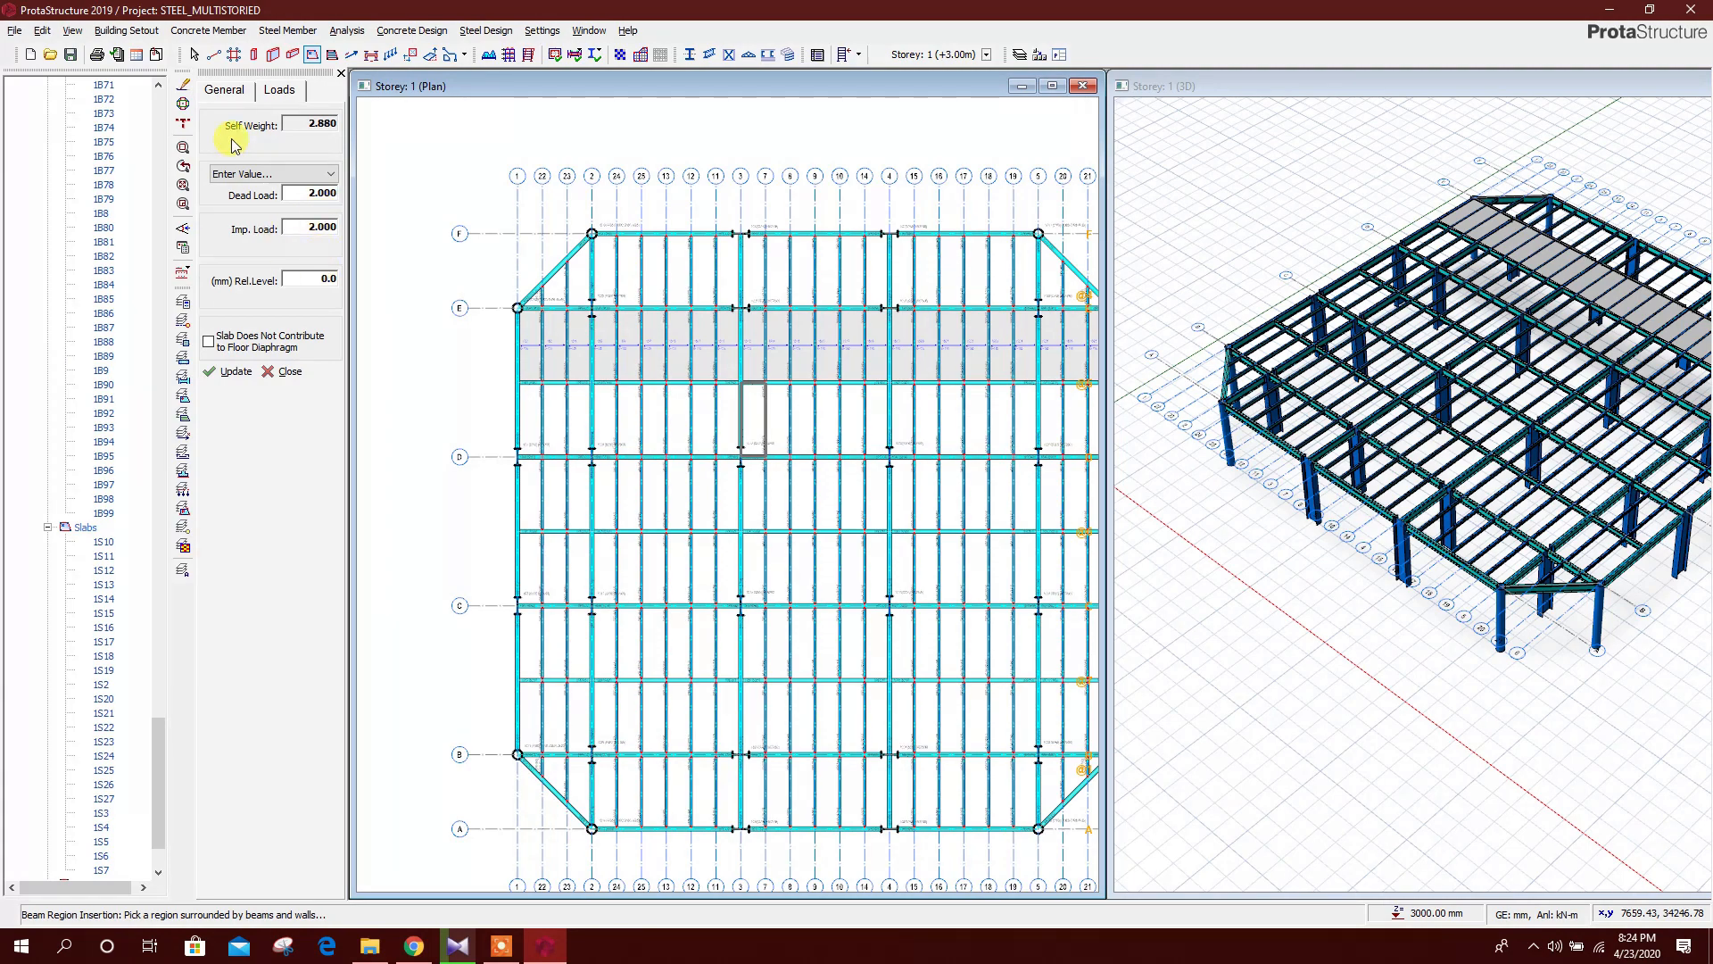
left_click(224, 90)
scroll(754, 445, "up", 2)
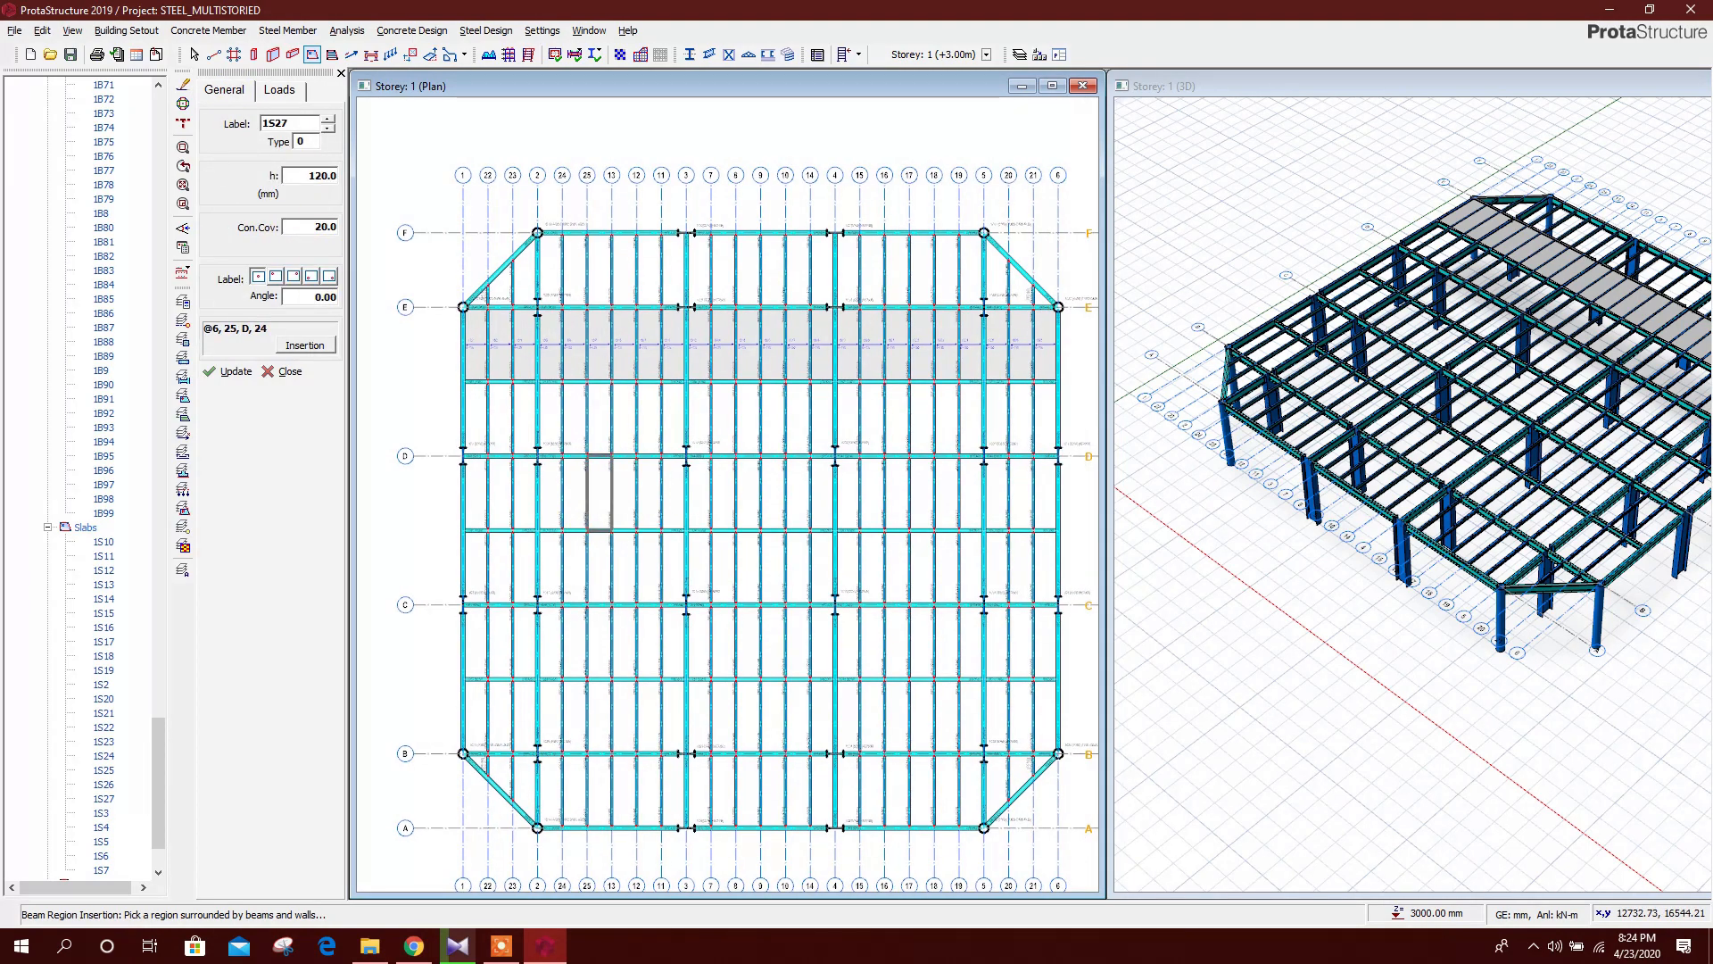
left_click(473, 419)
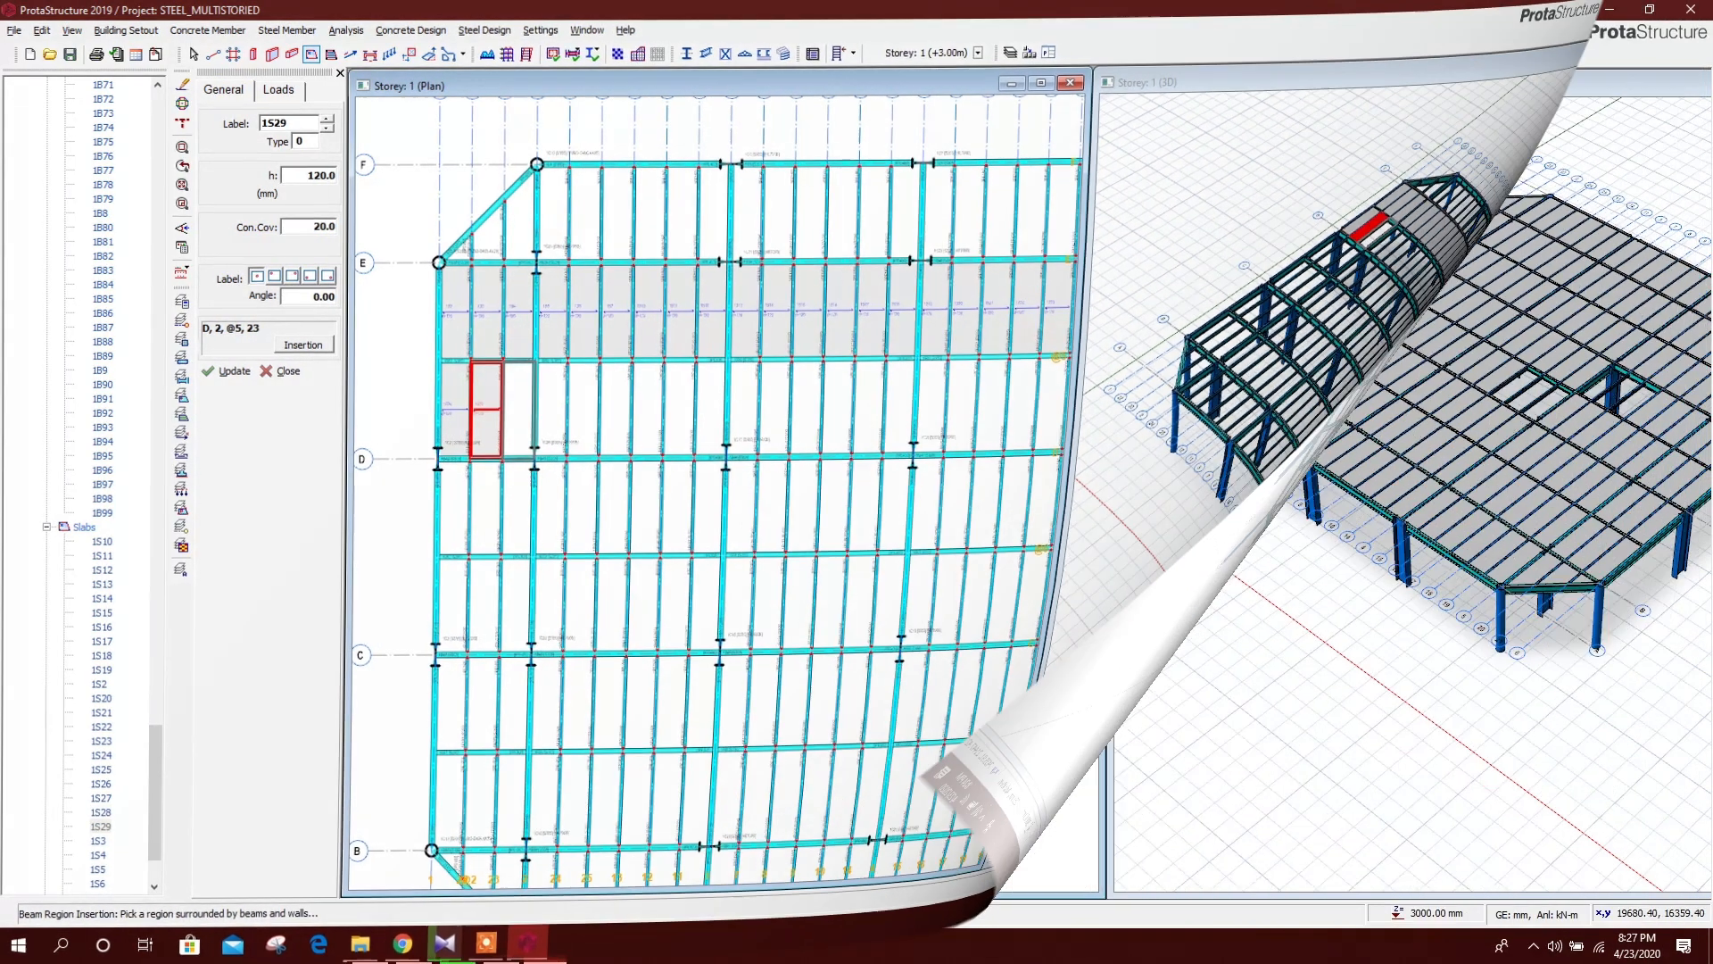
scroll(737, 589, "up", 3)
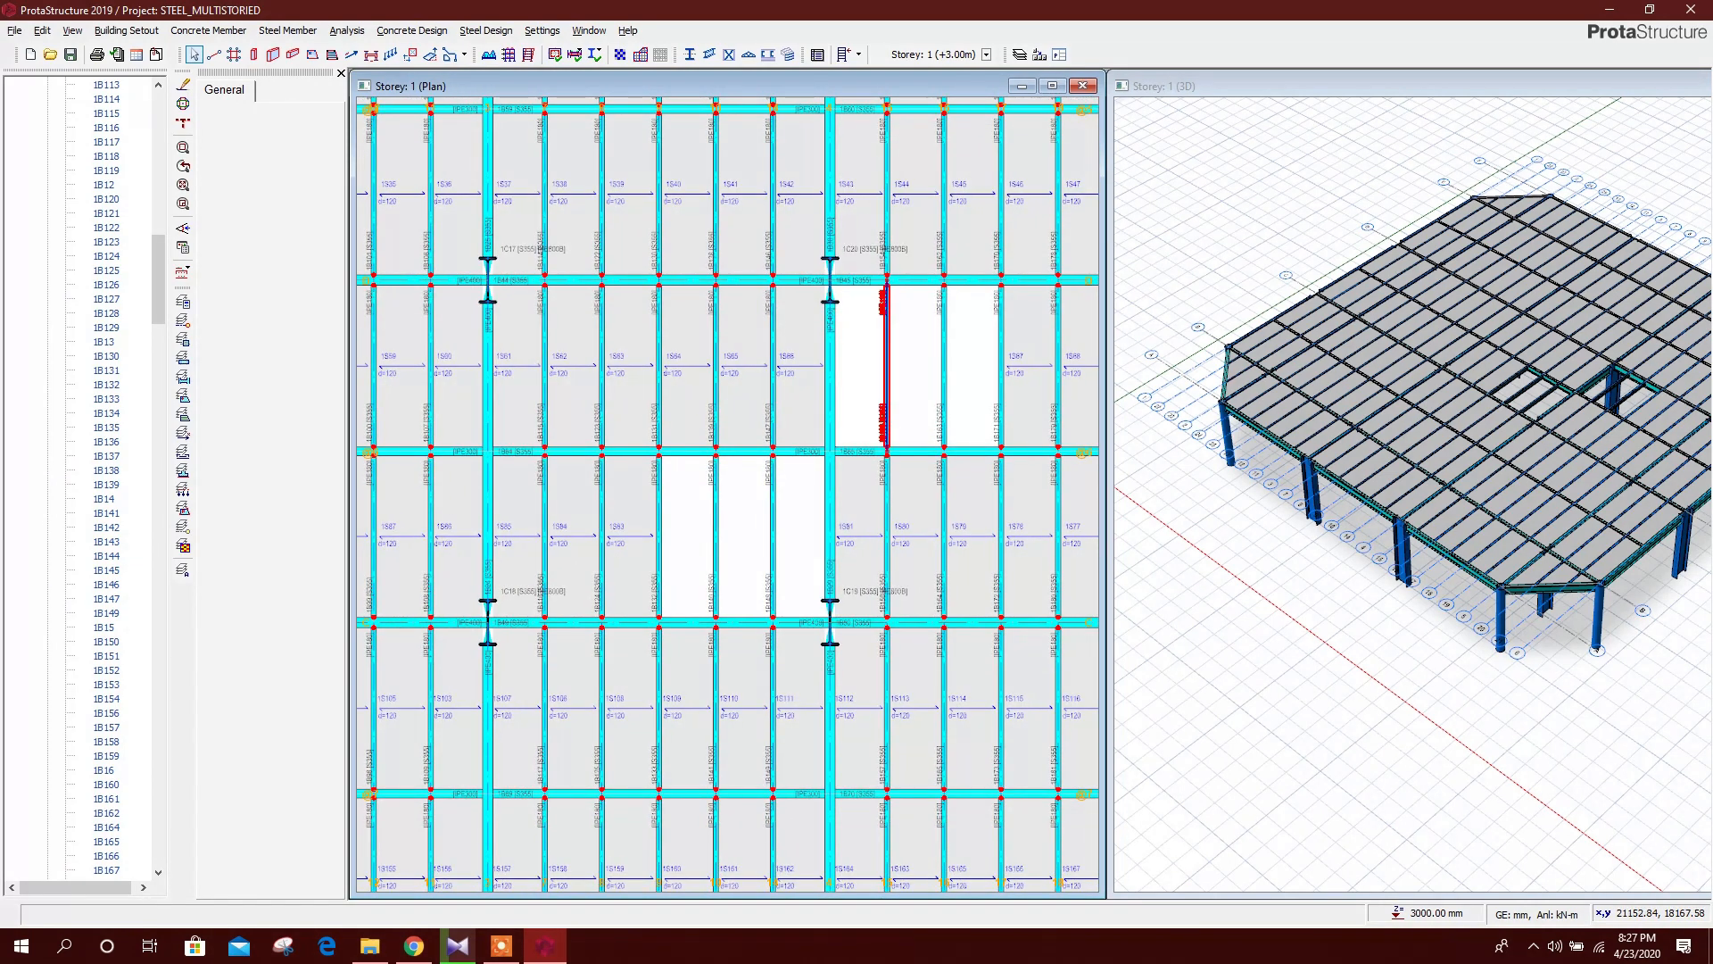
Delete the secondary beams crossing the two slab openings beside axis 4, between axes C and D in the Storey 1 plan
key("Delete")
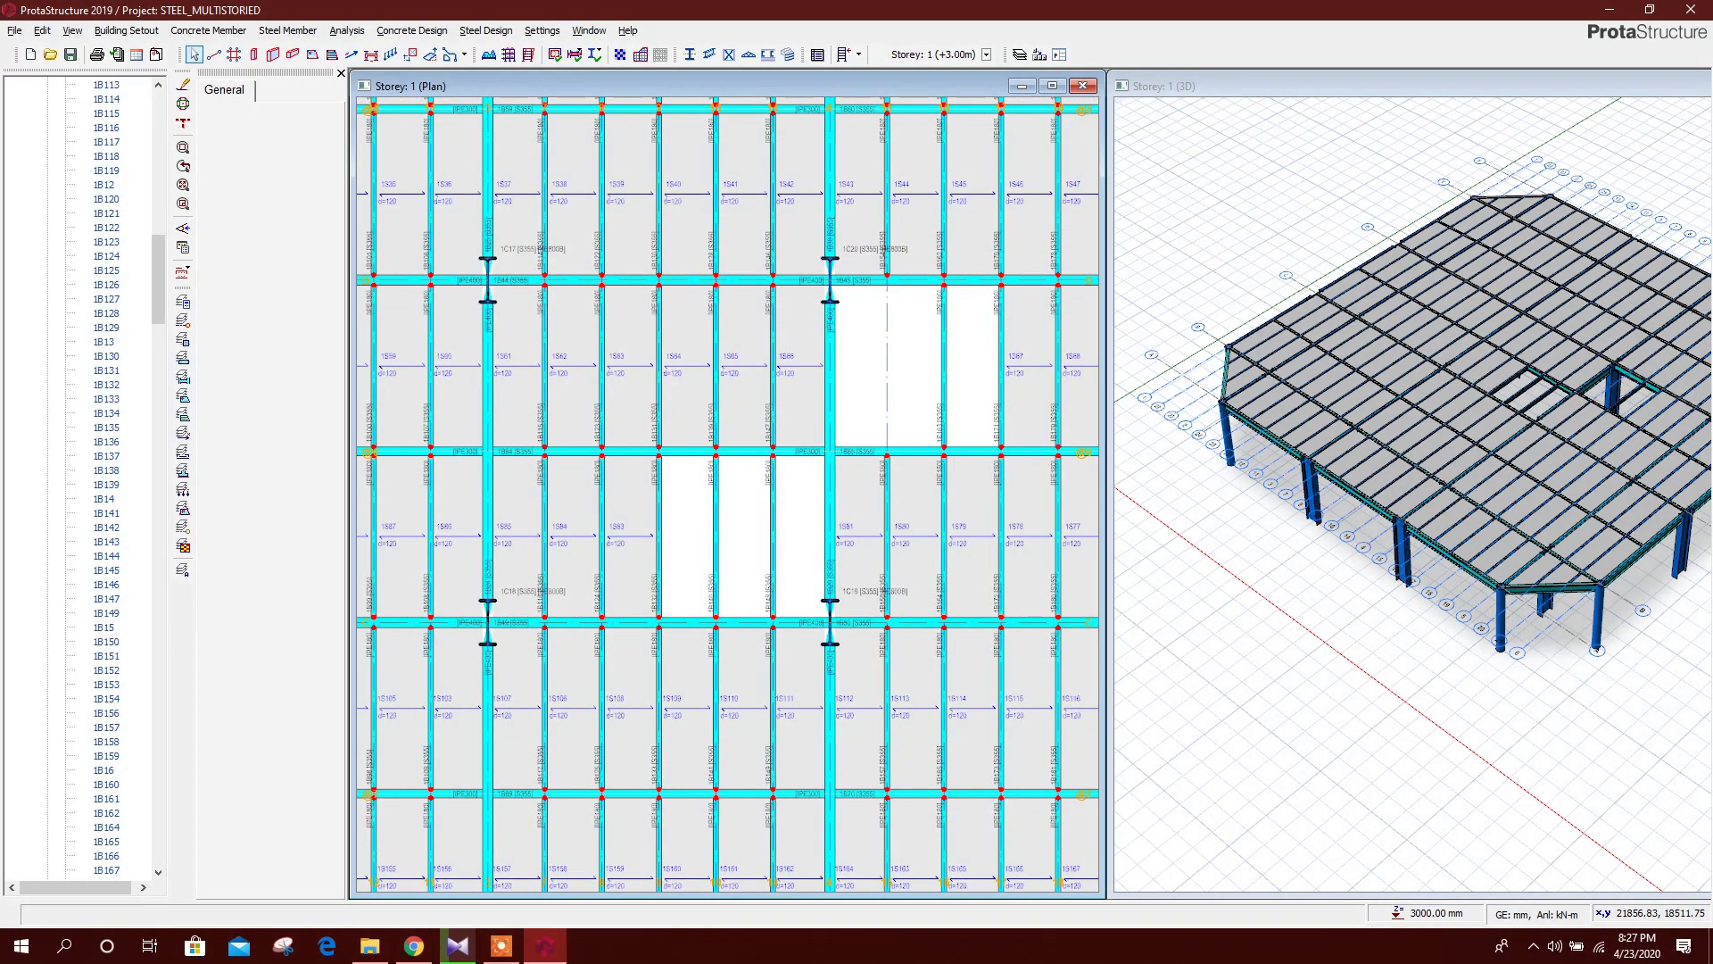
middle_click_drag(773, 542, 862, 486)
left_click(861, 499)
key("Delete")
left_click(804, 496)
key("Delete")
scroll(733, 491, "down", 5)
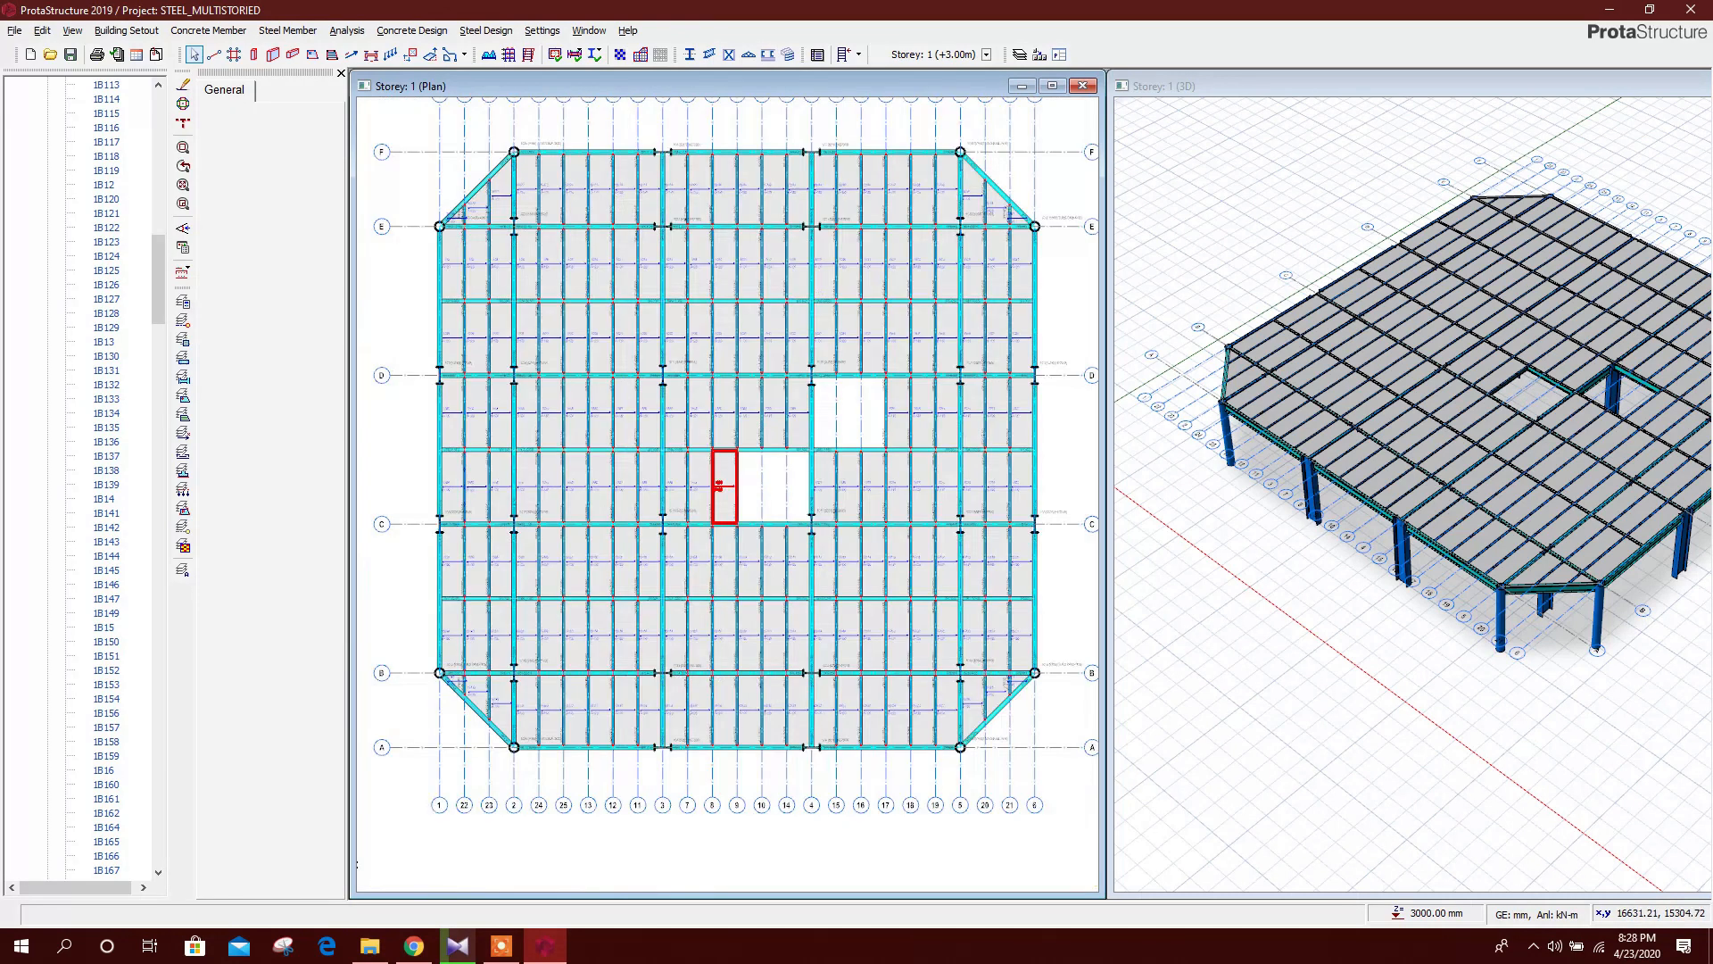
scroll(847, 533, "up", 2)
scroll(830, 553, "down", 1)
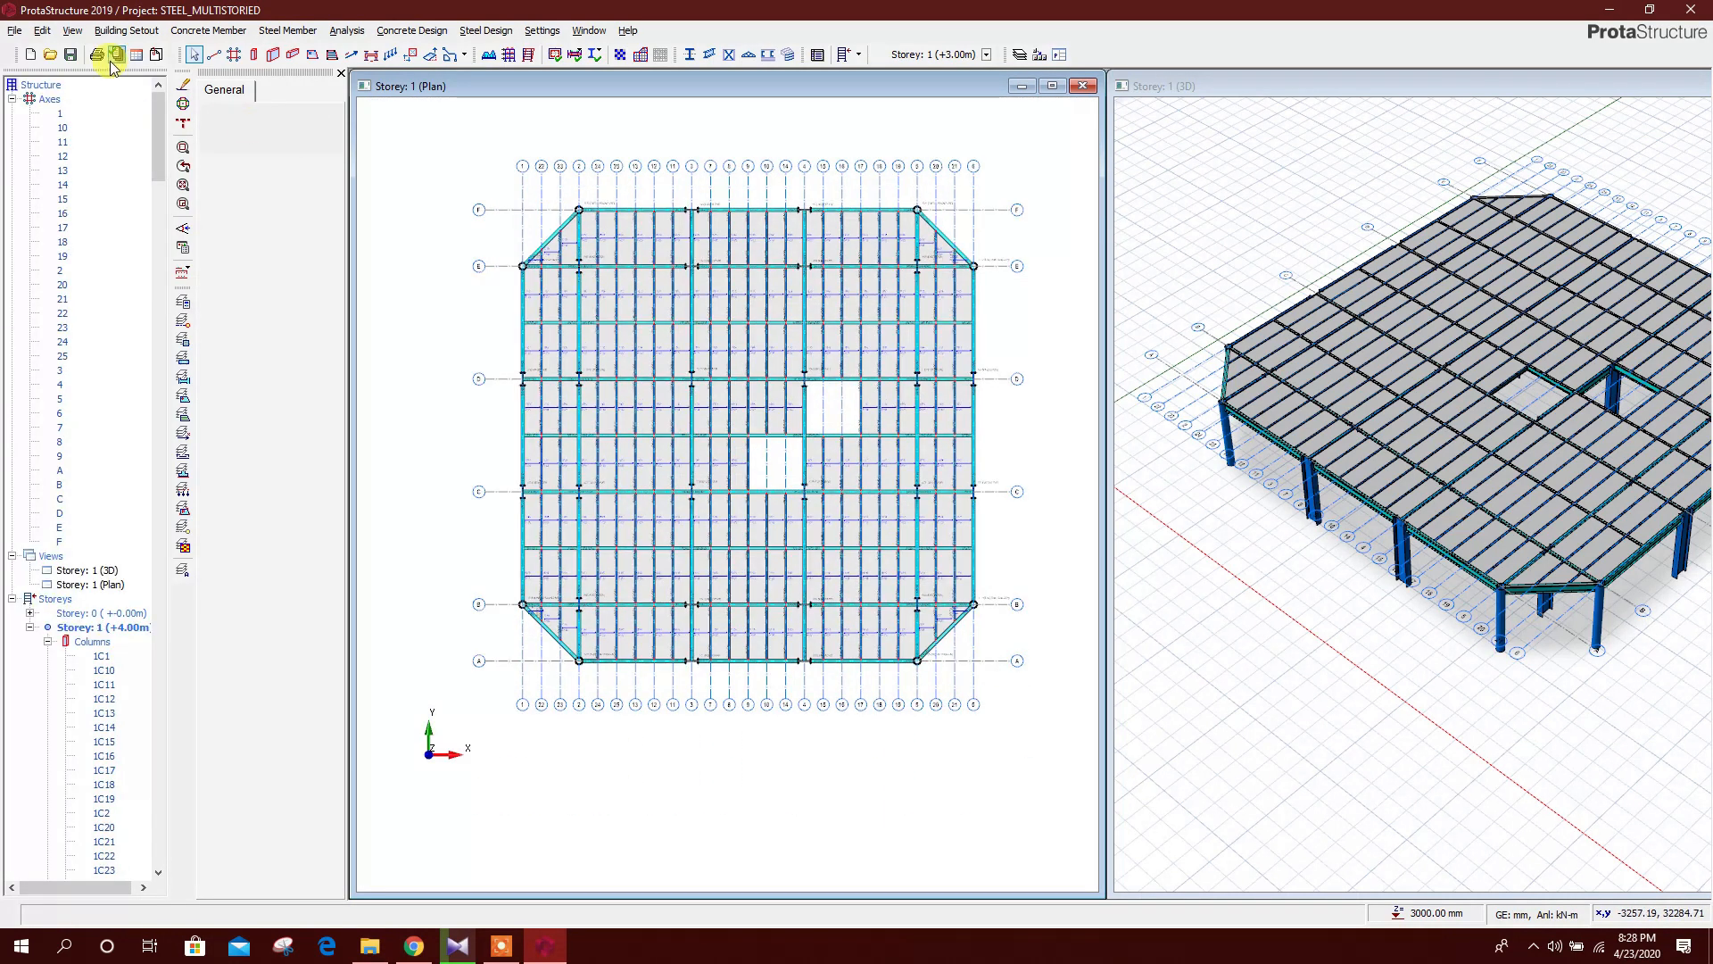
Insert a storey on top of the building by setting the total number of storeys to 2
left_click(126, 30)
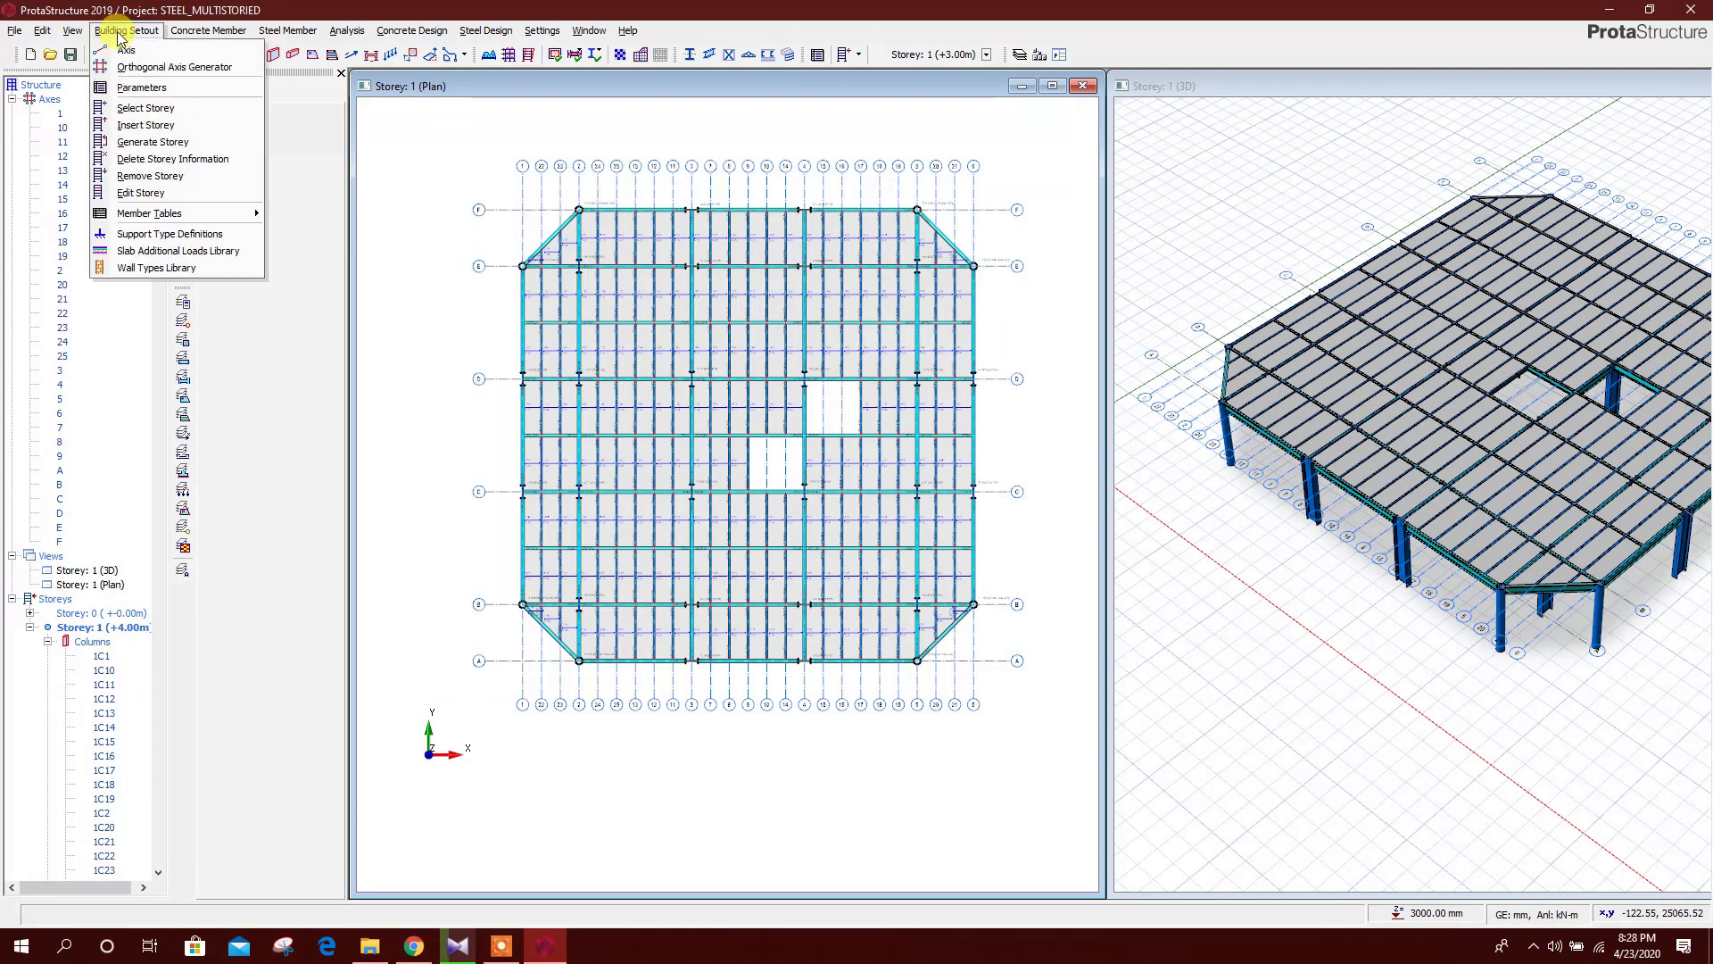
left_click(146, 124)
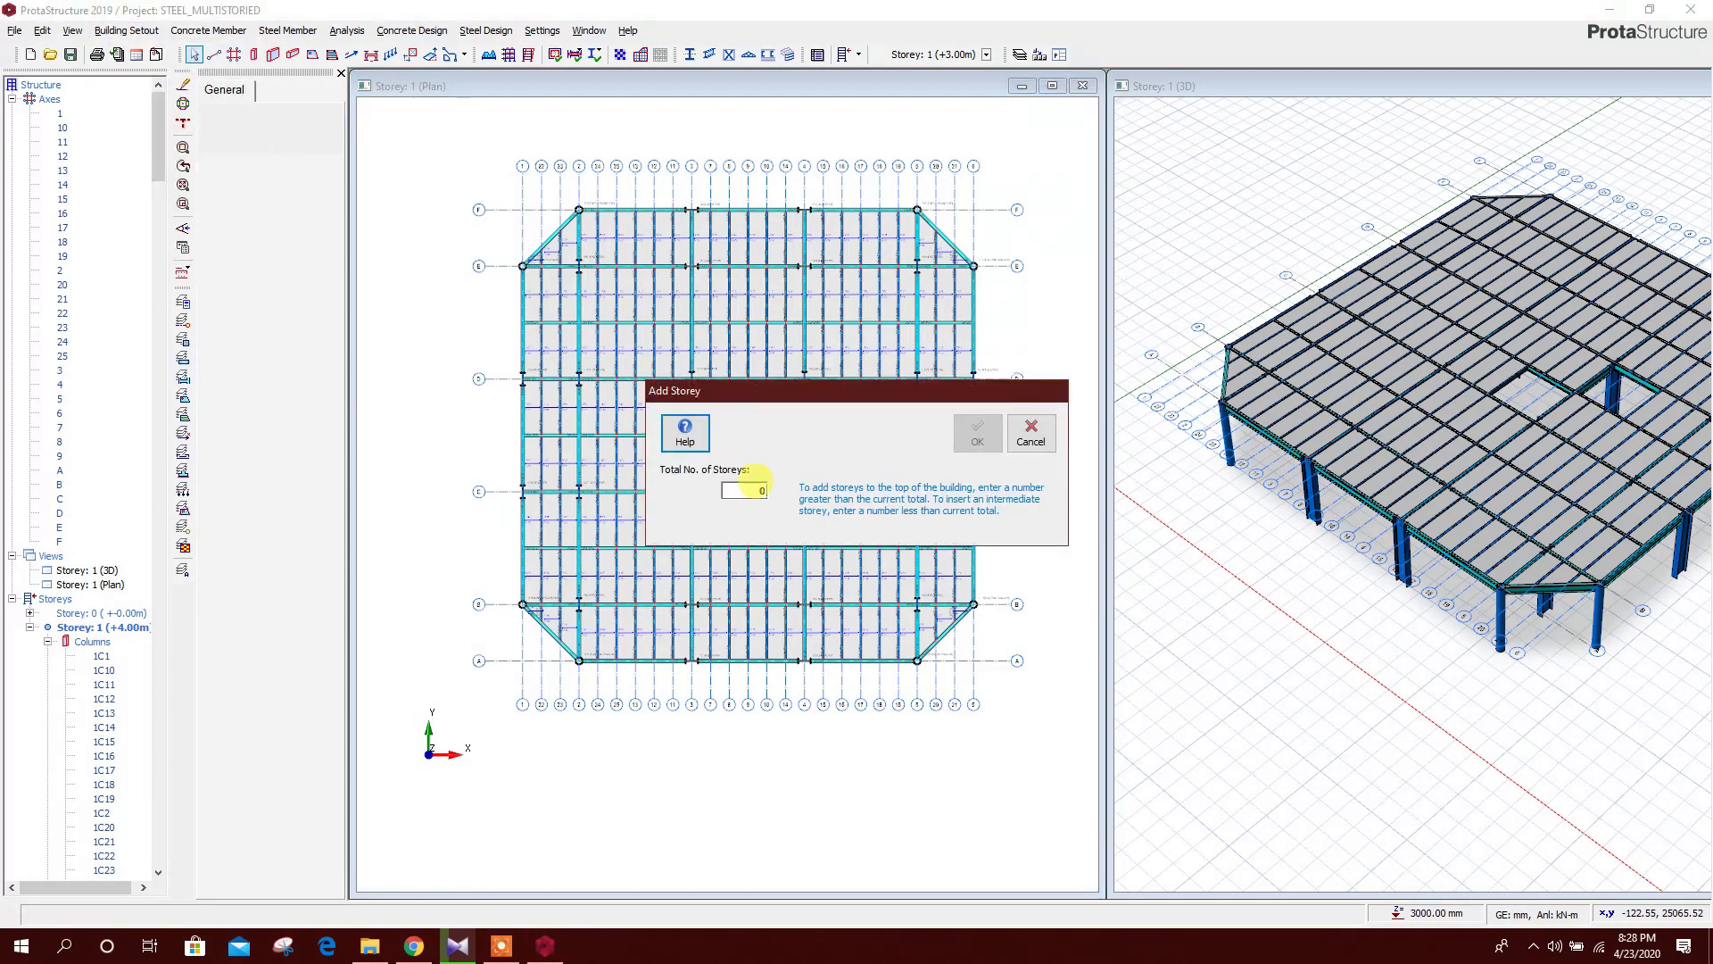
type("5")
left_click(978, 431)
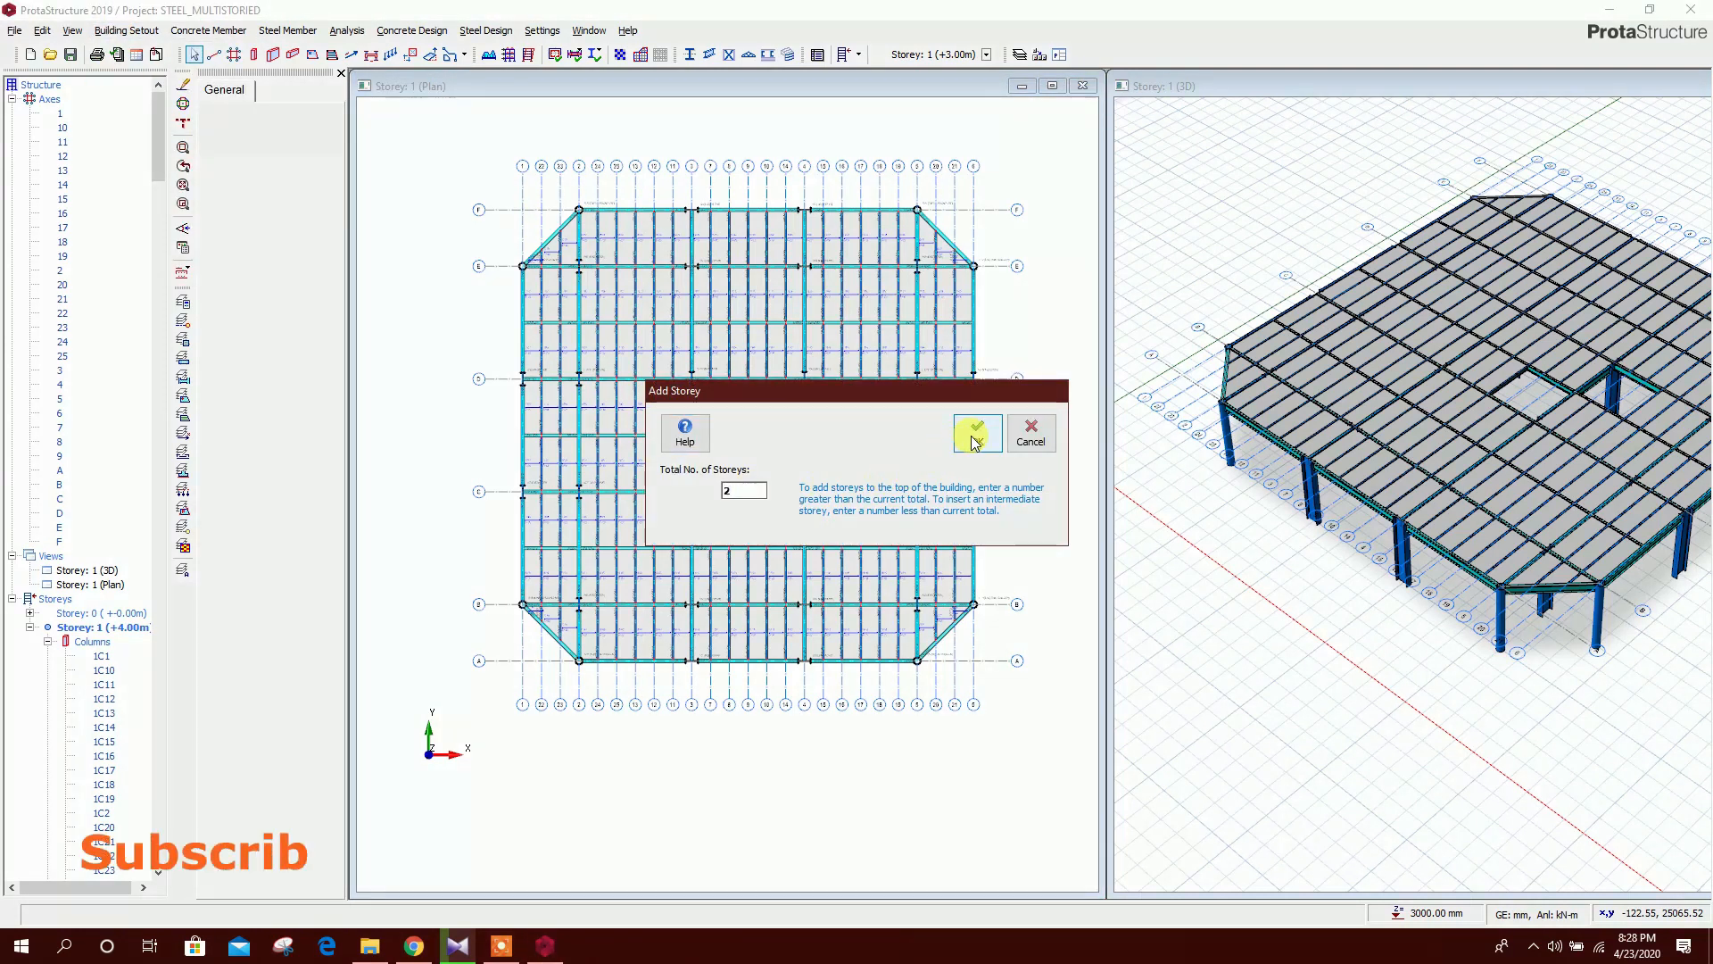
left_click(920, 532)
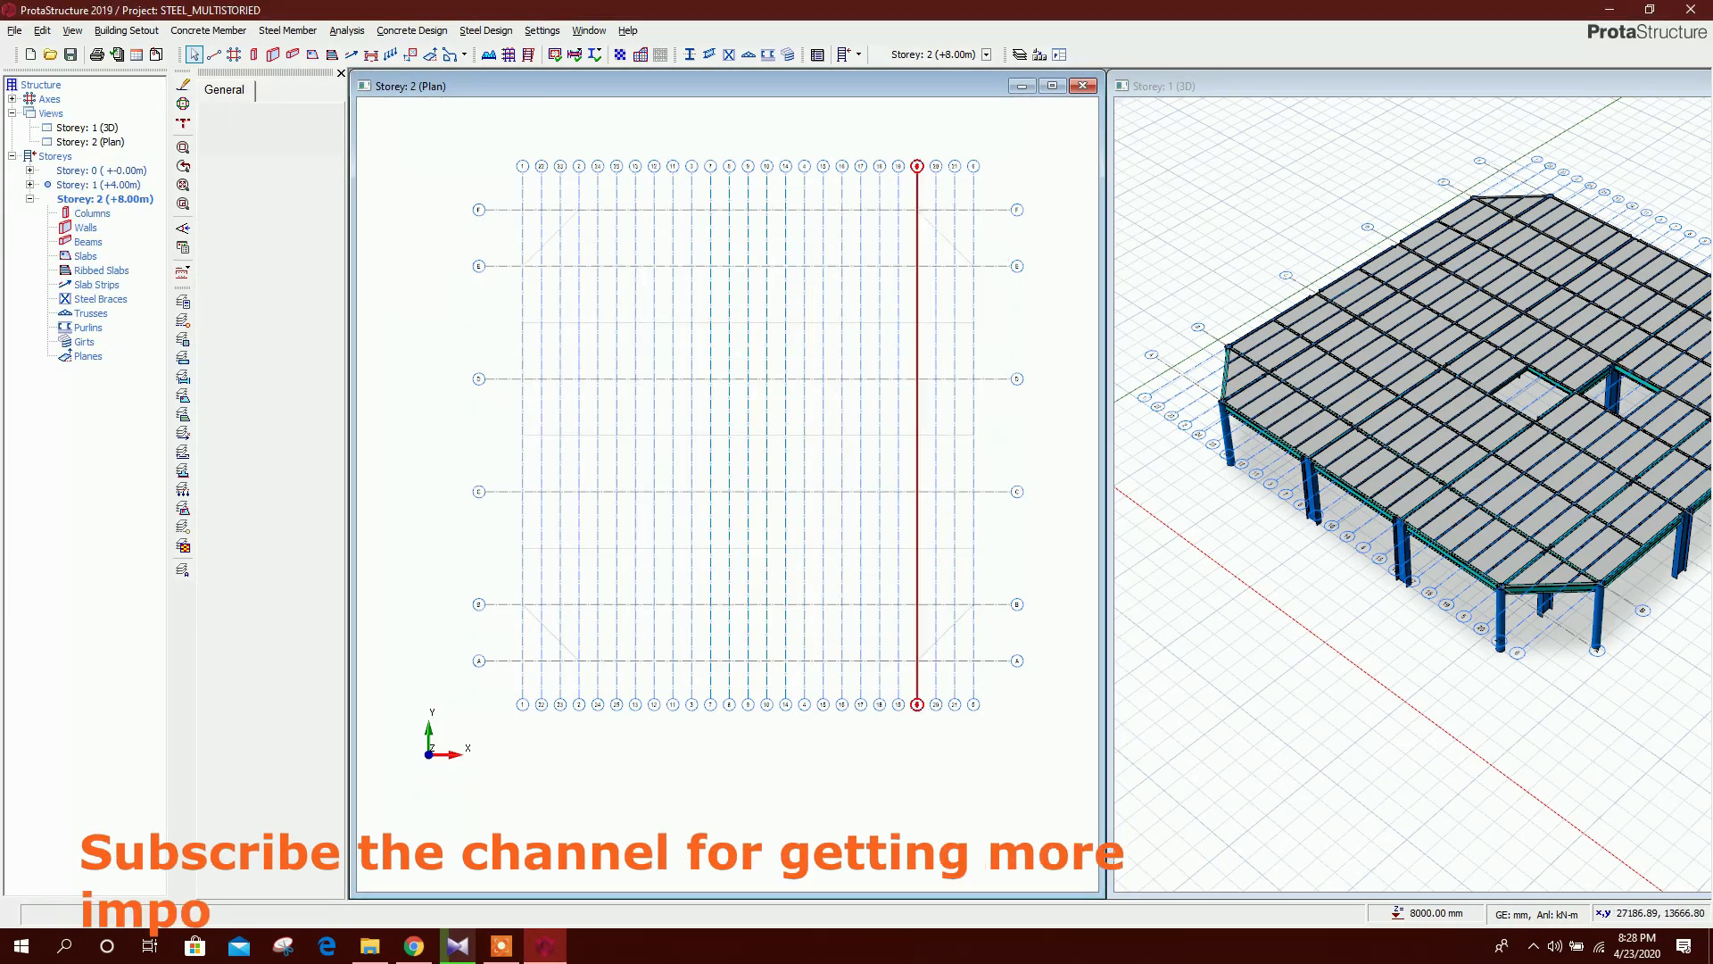
Activate Storey 1 and generate all its member types into target Storey 2
left_click(109, 31)
left_click(236, 9)
double_click(109, 184)
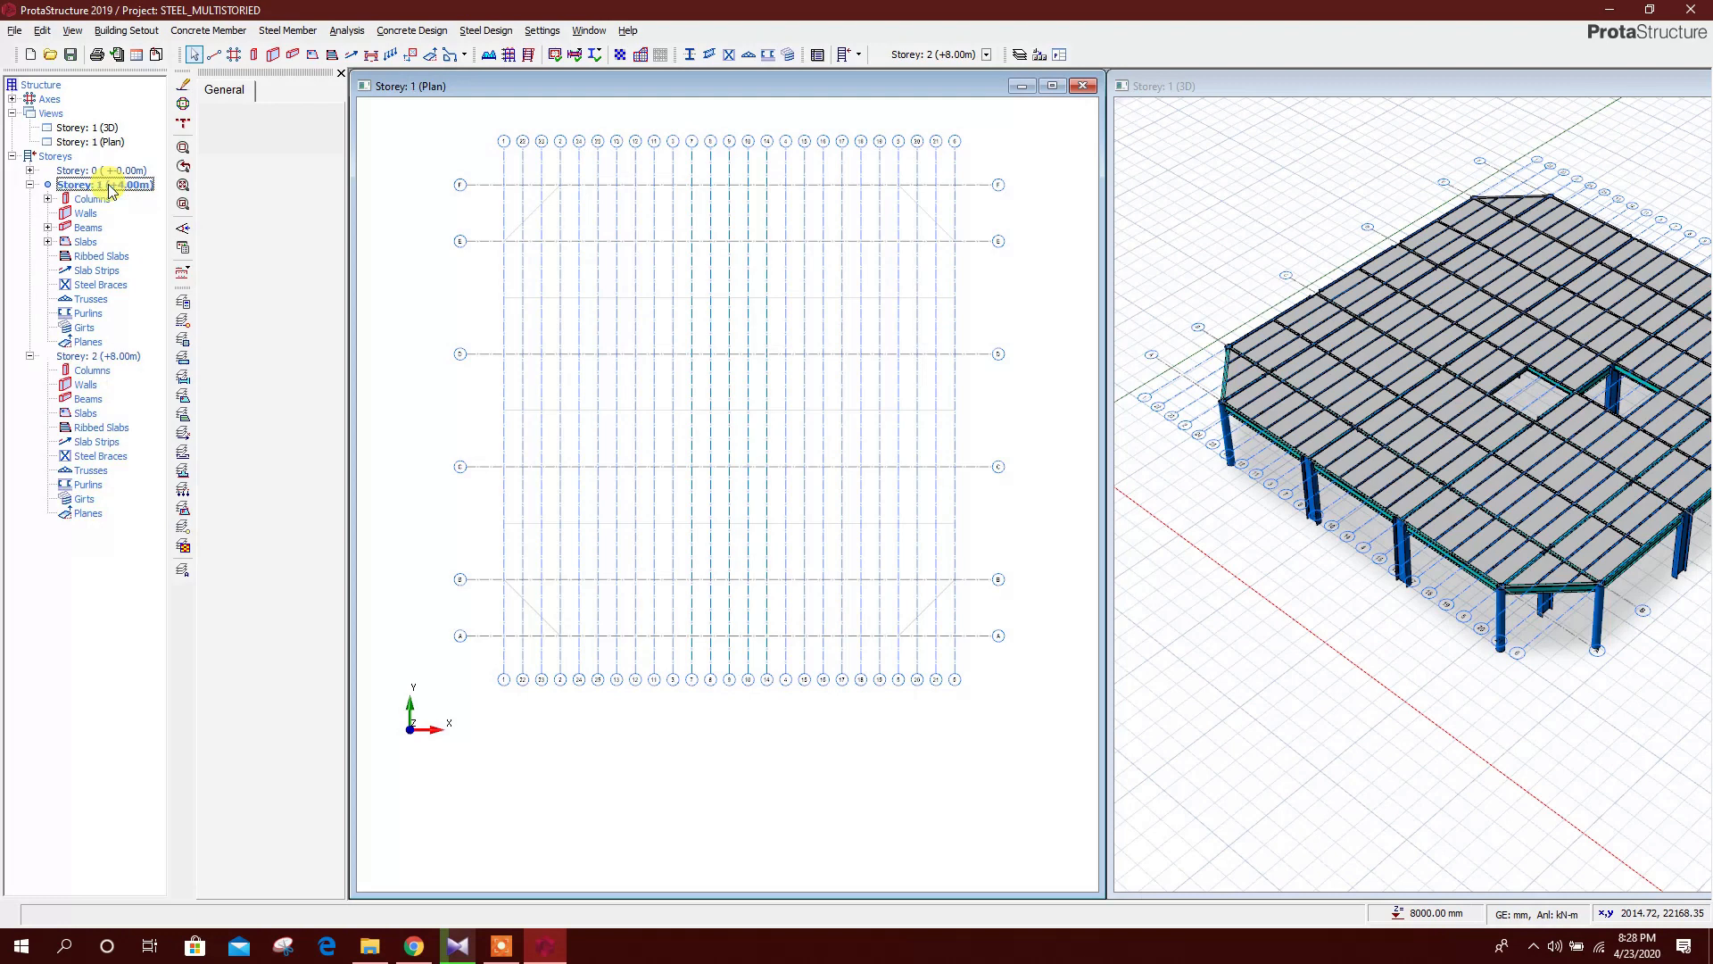
left_click(113, 30)
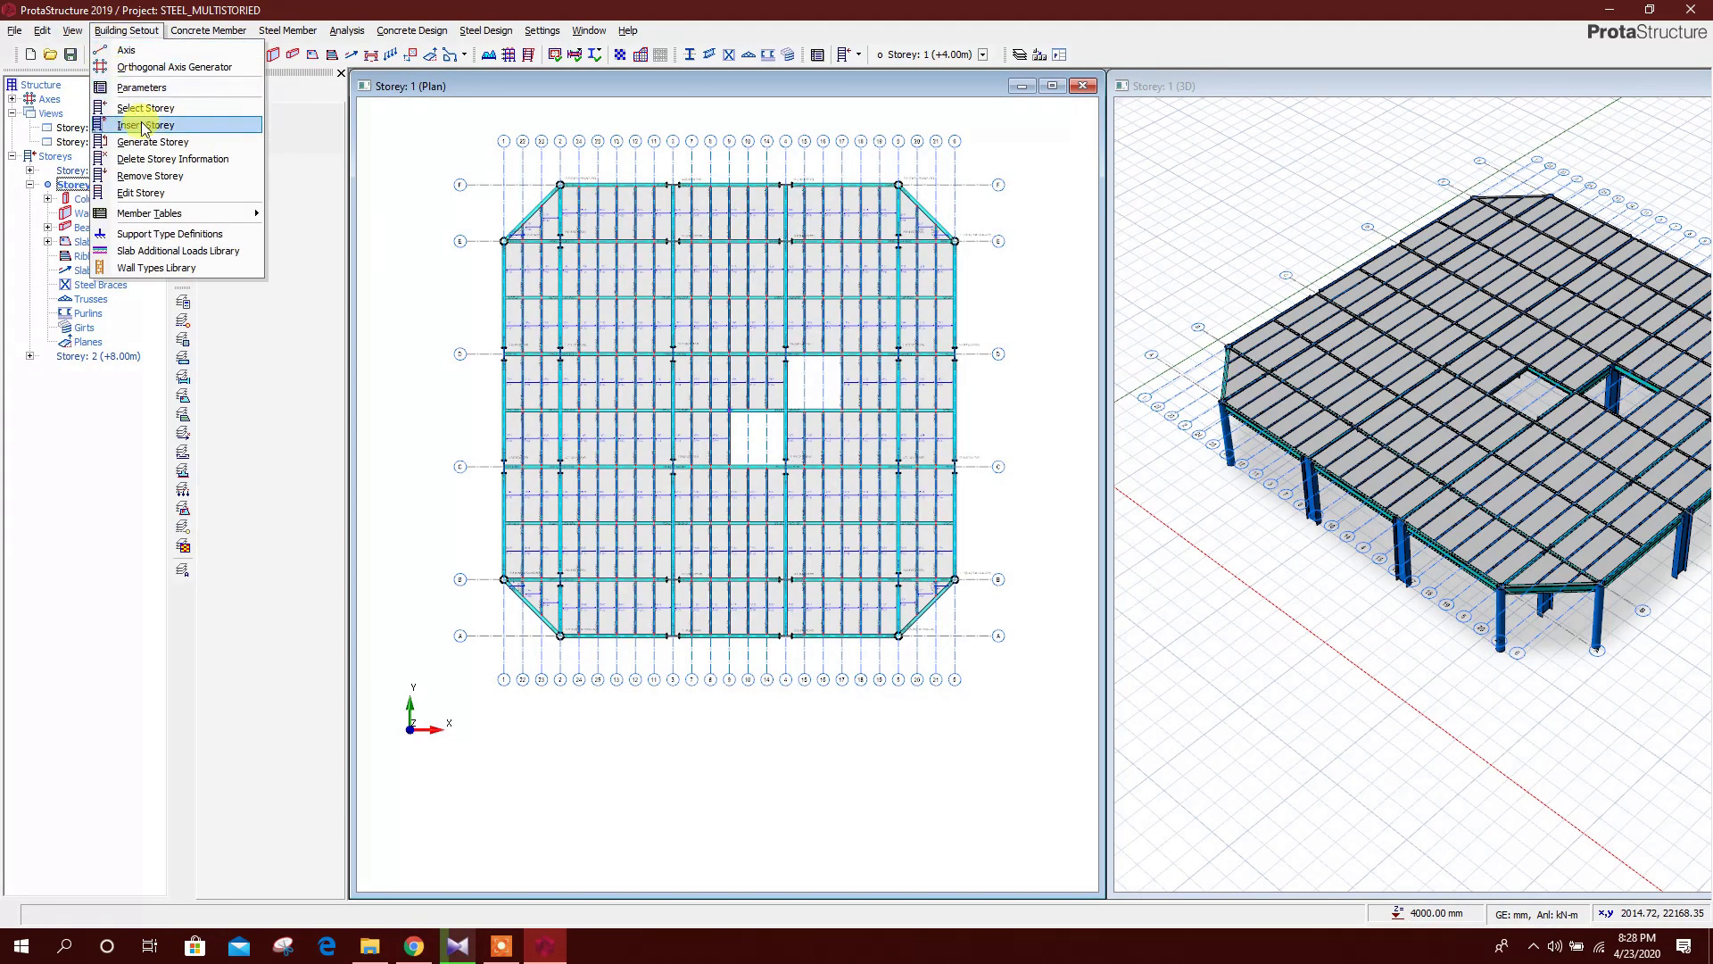
left_click(147, 135)
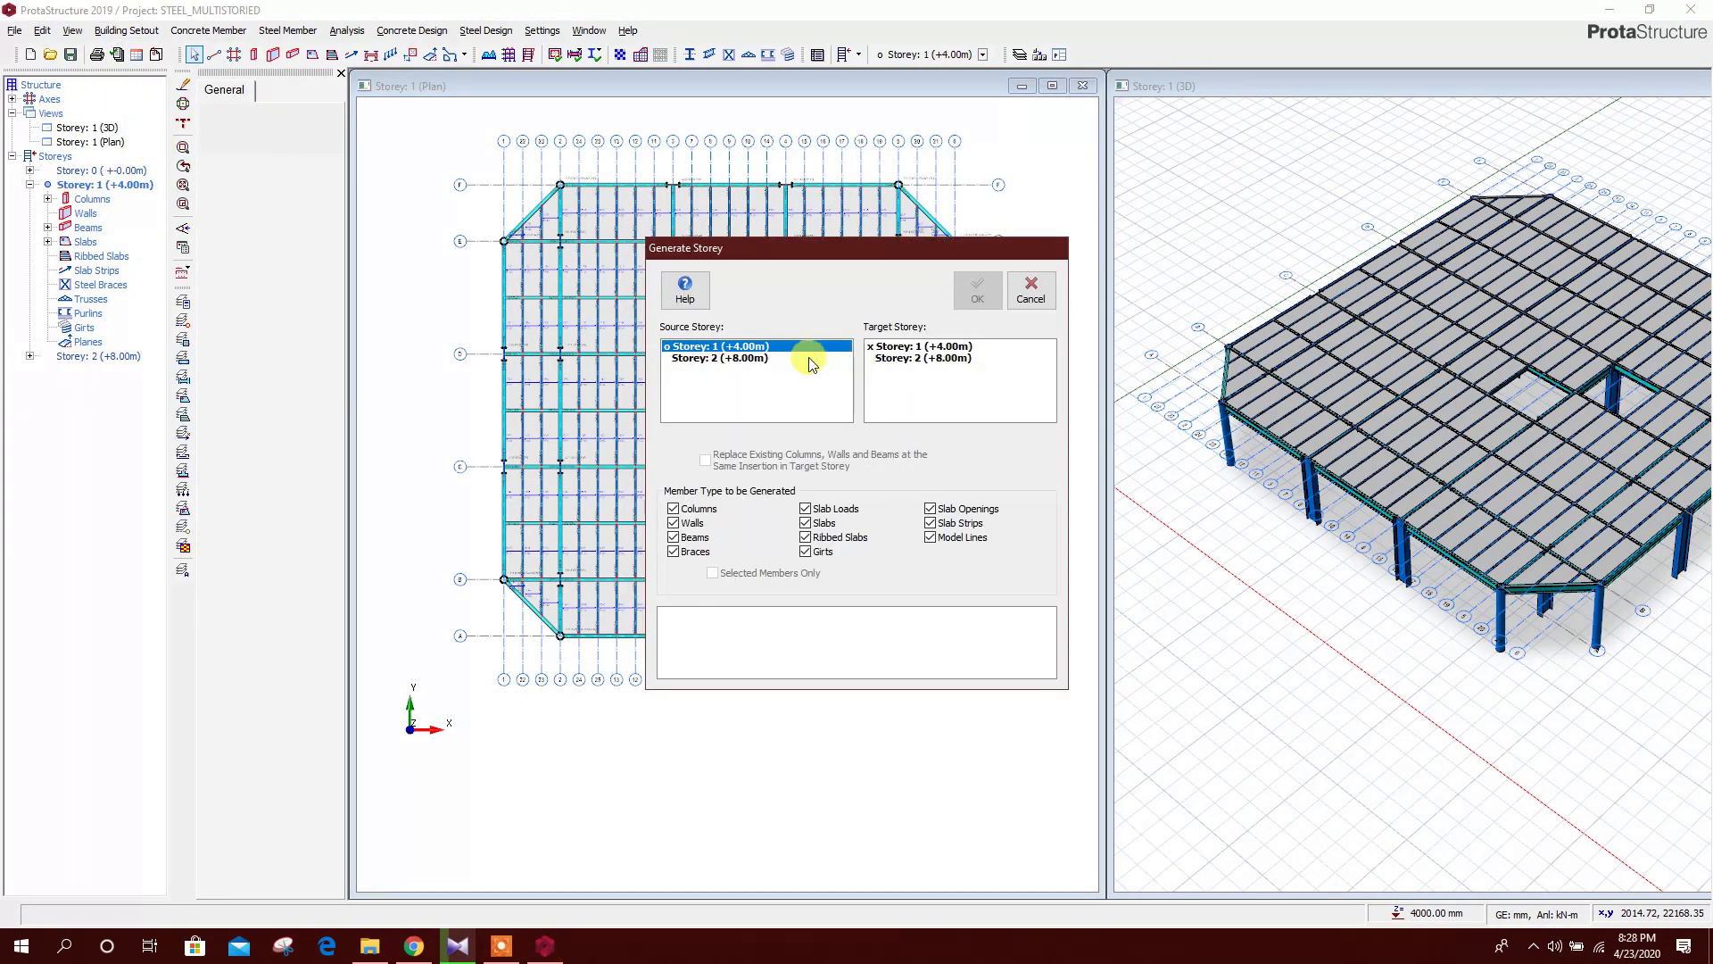
left_click(919, 359)
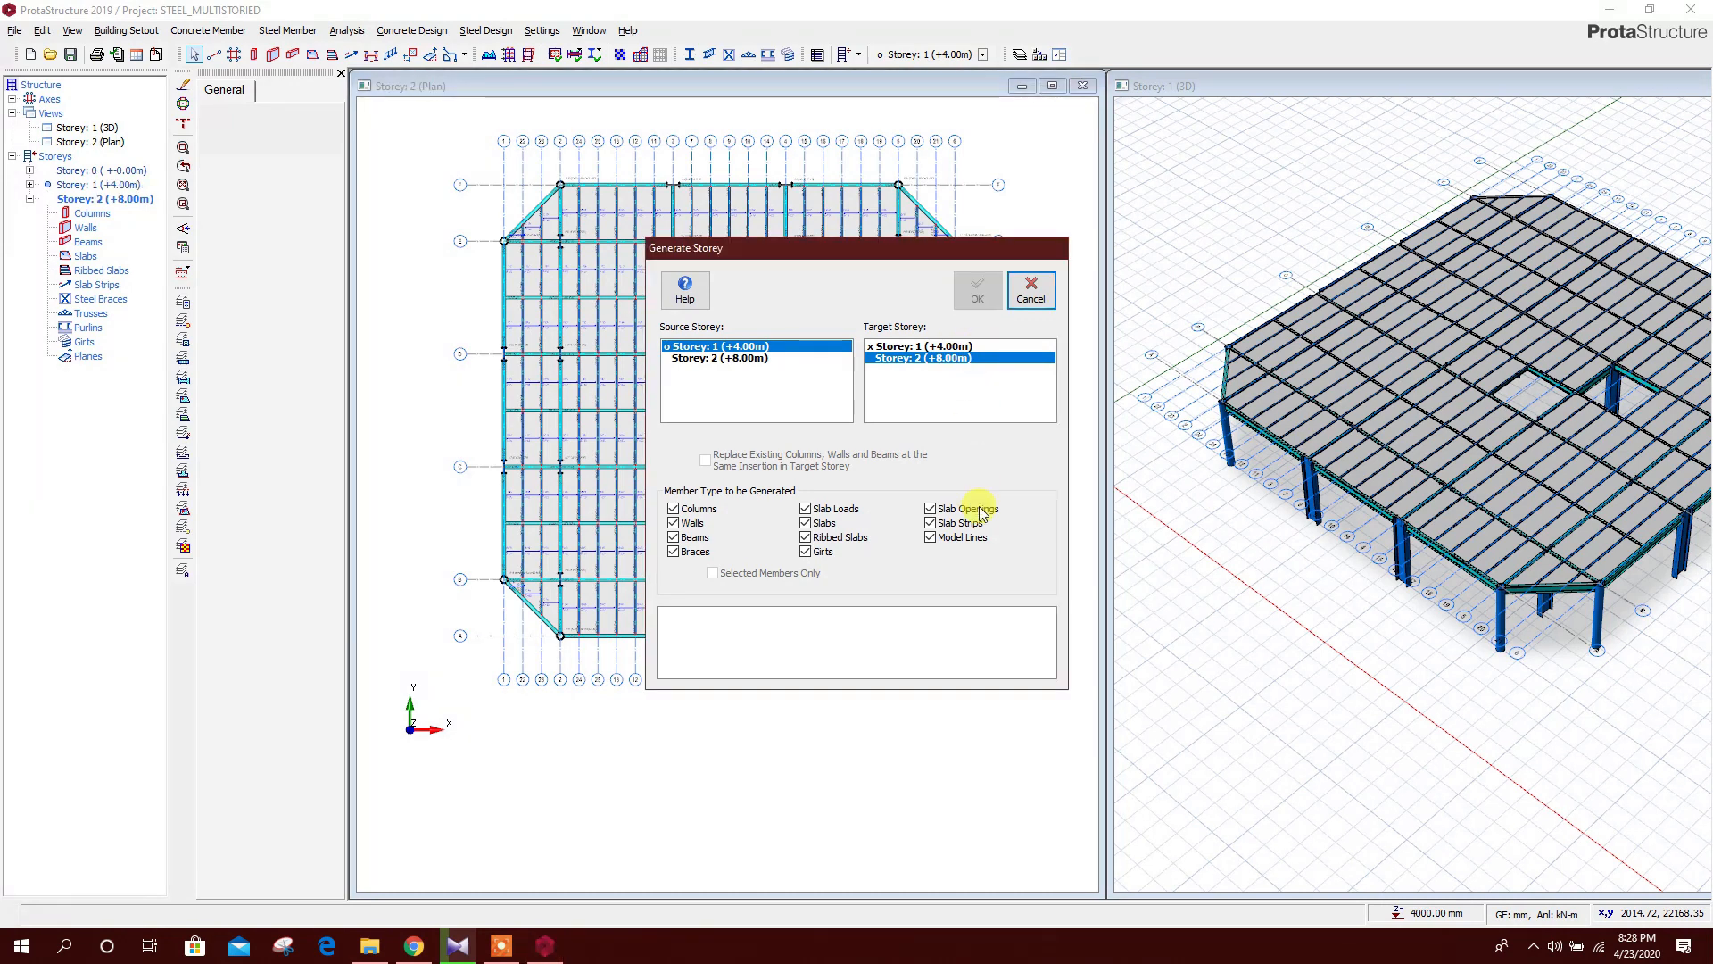
left_click(1030, 290)
middle_click_drag(757, 461, 780, 406)
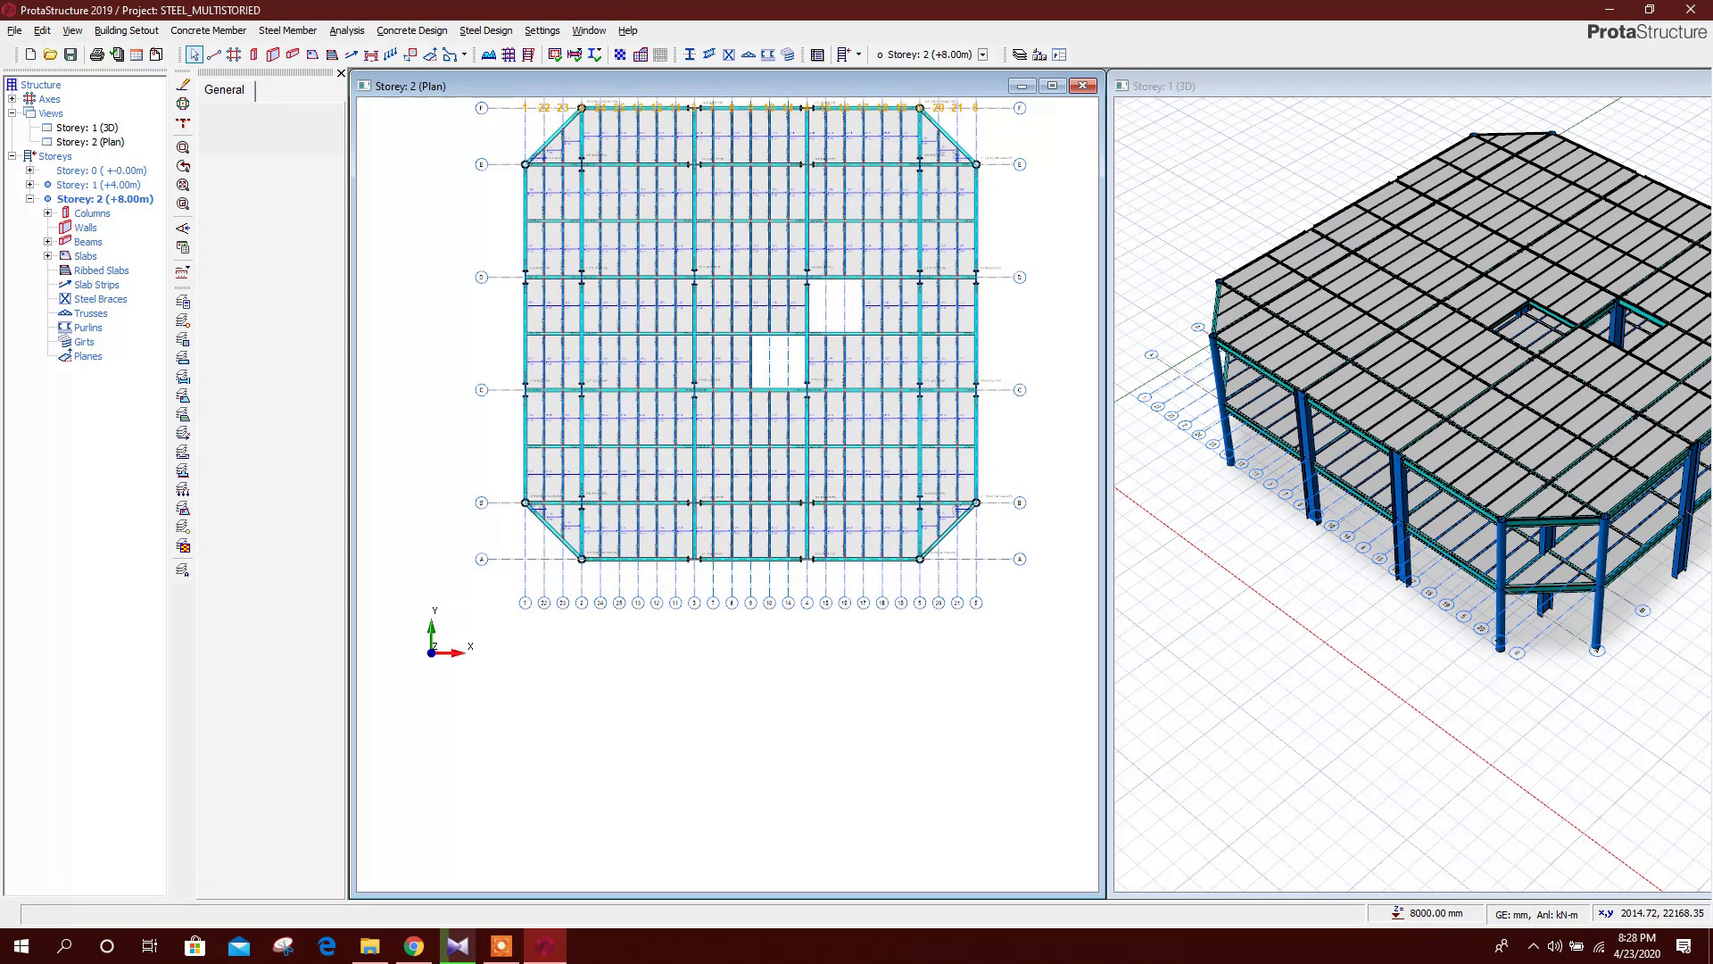
Delete the diagonal edge beam, infill beams and slabs in the Storey 2 corner between axes 1-2 and E-F
scroll(539, 268, "up", 4)
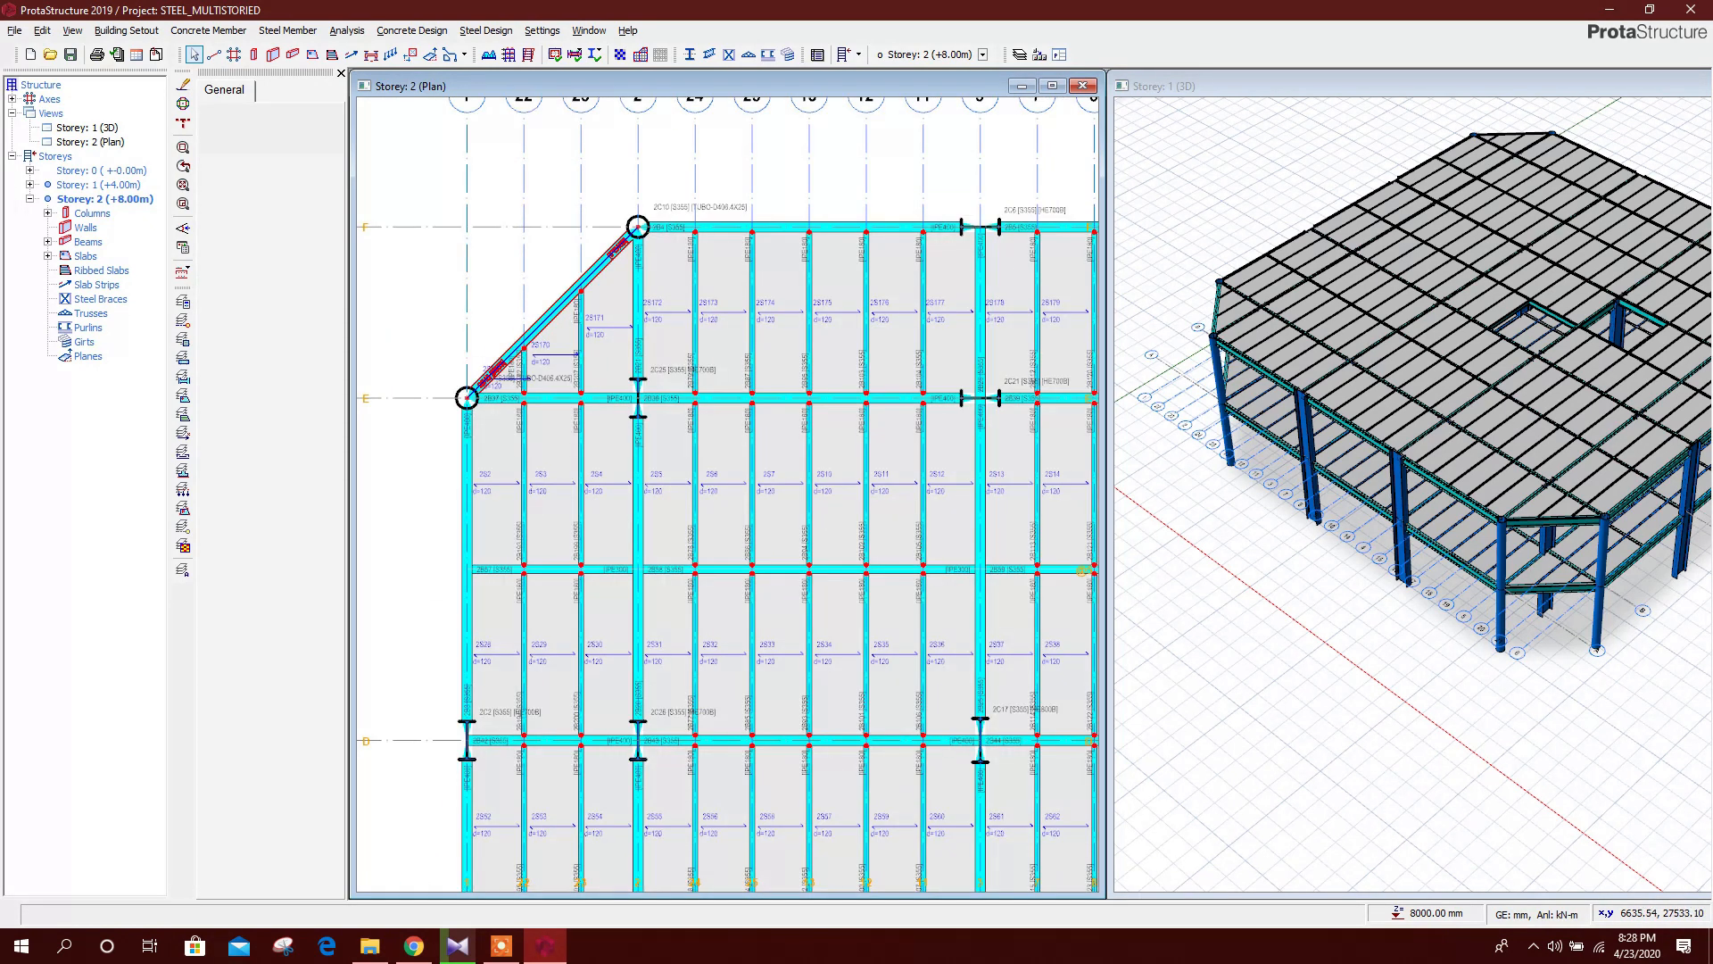
left_click(489, 373)
key("Delete")
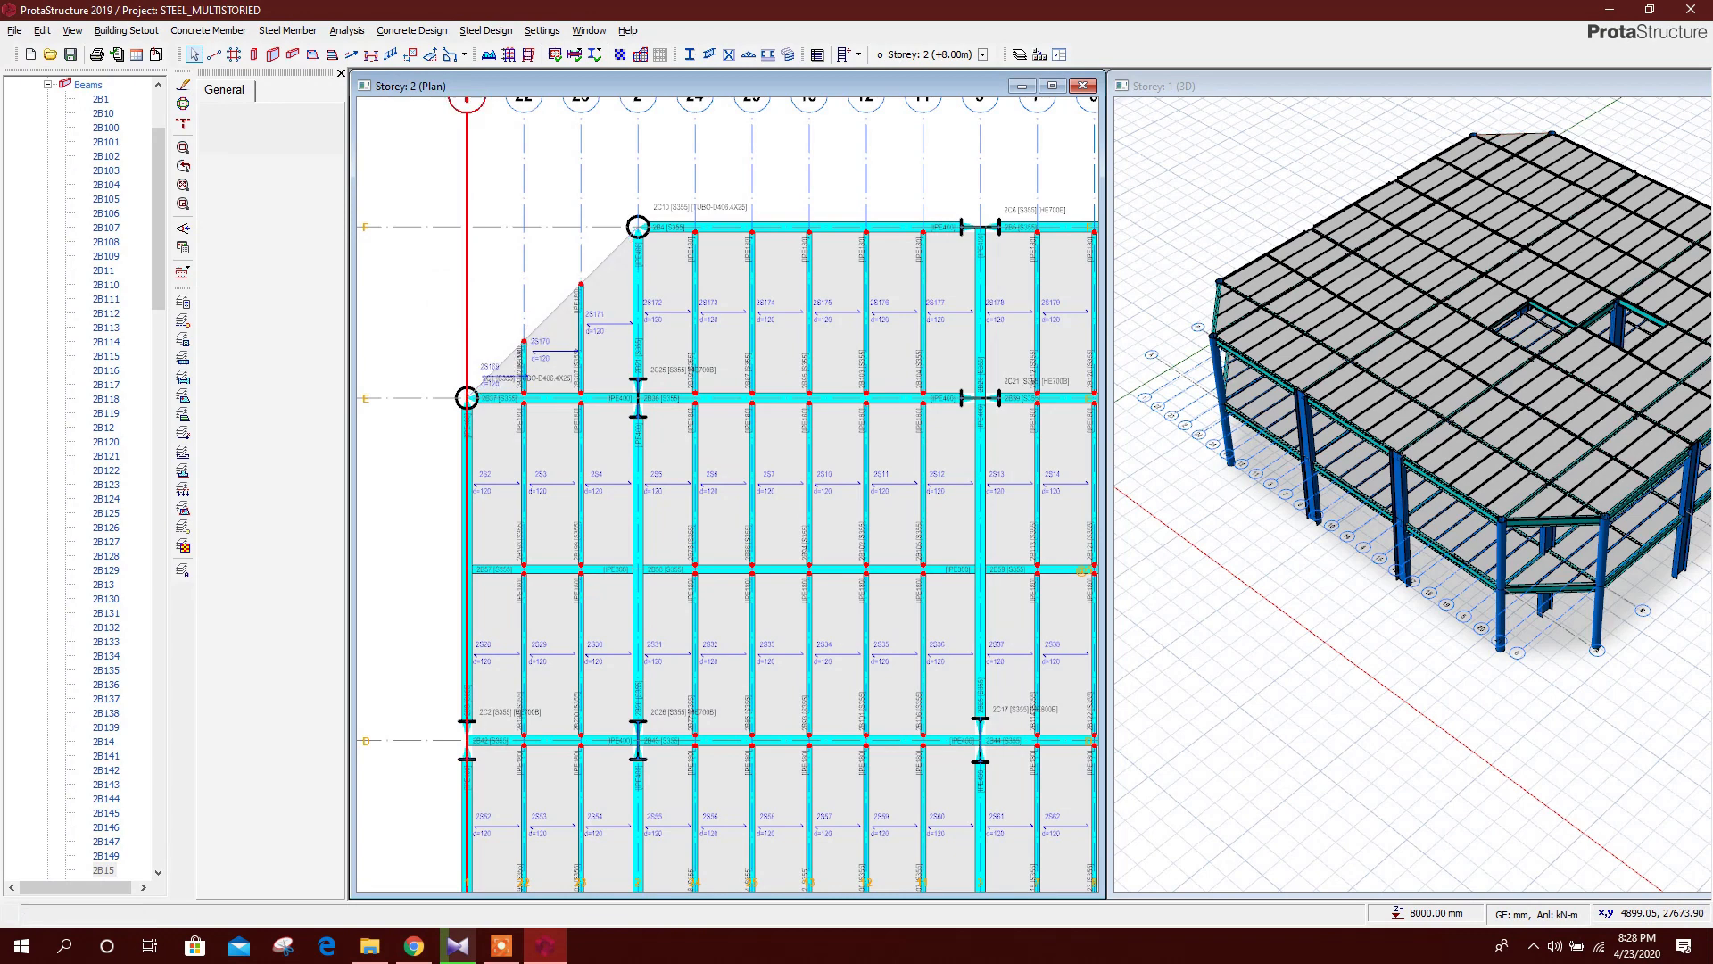
middle_click_drag(467, 295, 530, 323)
left_click_drag(565, 333, 603, 425)
key("Delete")
left_click(645, 370)
key("Delete")
scroll(584, 357, "down", 1)
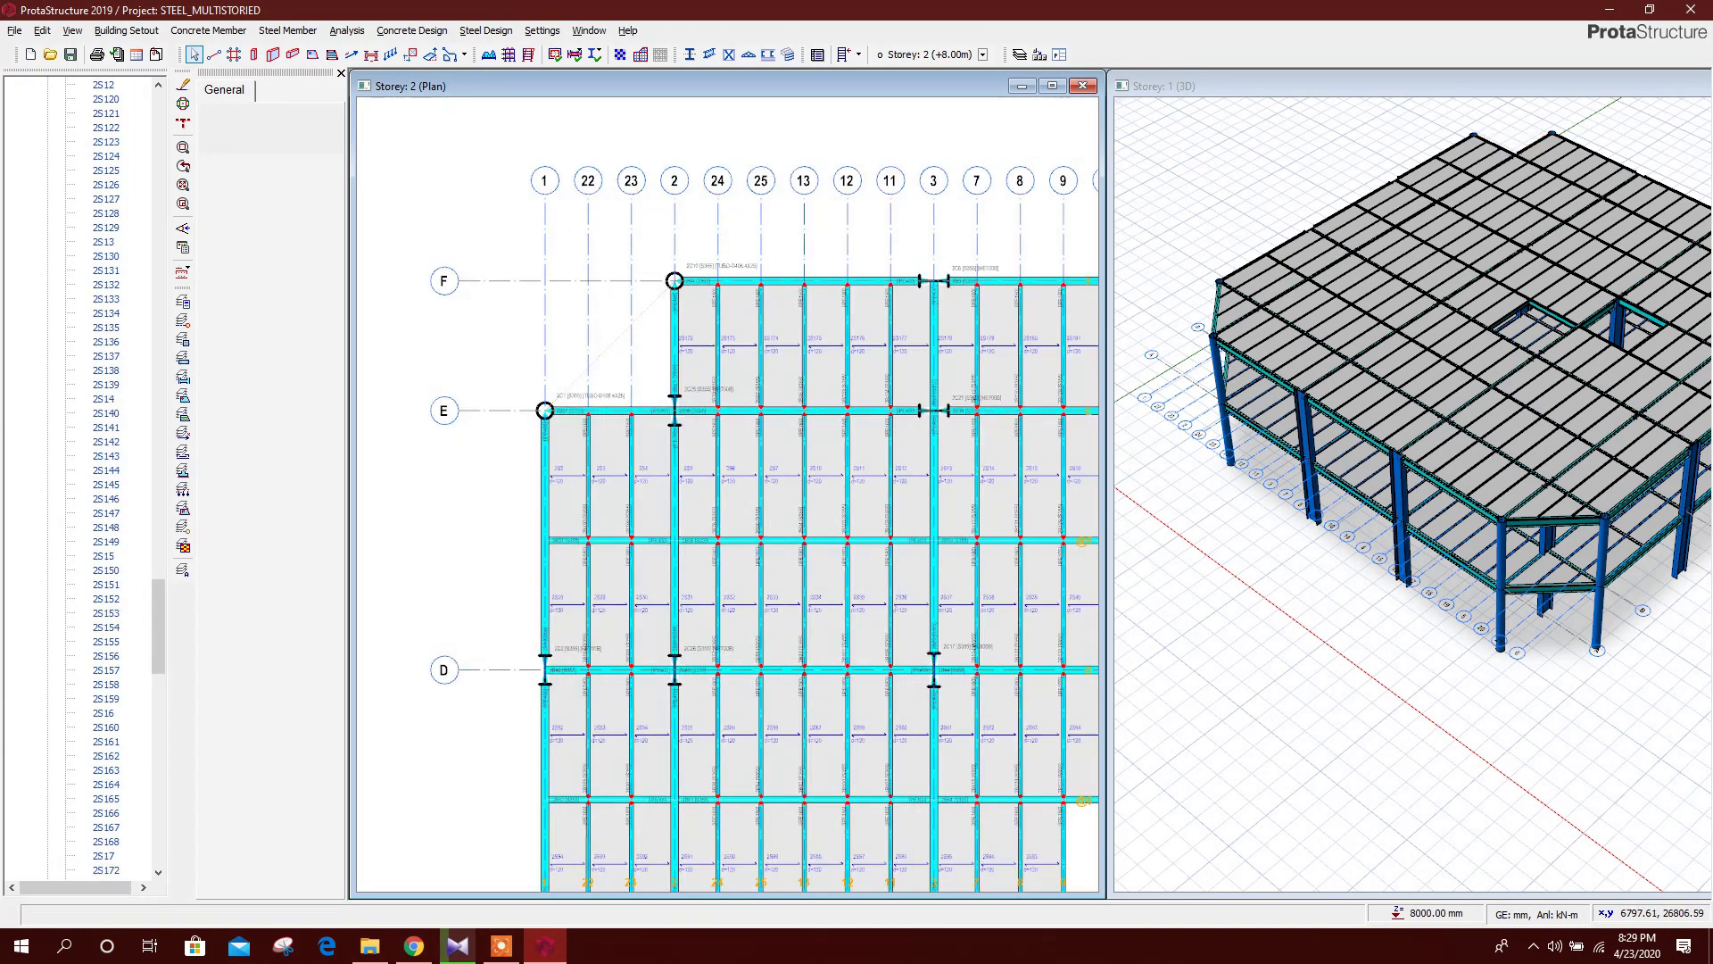
Delete the diagonal edge beam, infill beams and slabs in the Storey 2 corner between axes 5-6 and E-F
middle_click_drag(834, 425, 646, 398)
scroll(575, 412, "down", 3)
scroll(912, 387, "up", 4)
left_click(907, 375)
key("Delete")
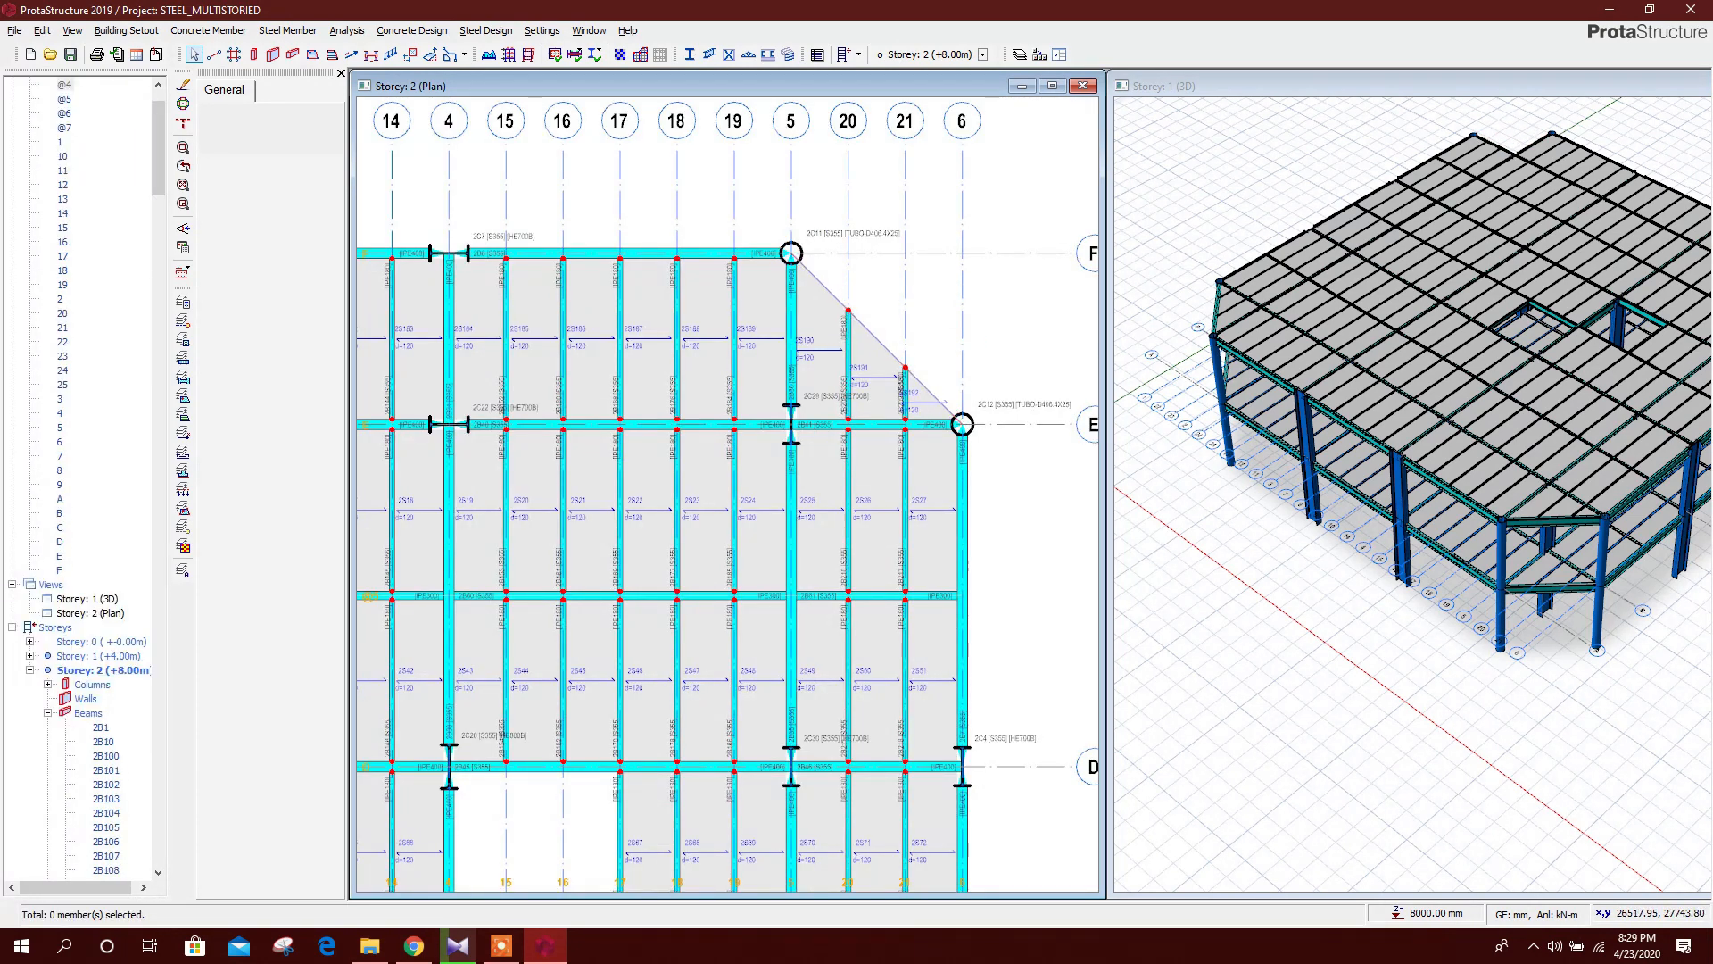
left_click(849, 324)
key("Delete")
scroll(903, 156, "down", 5)
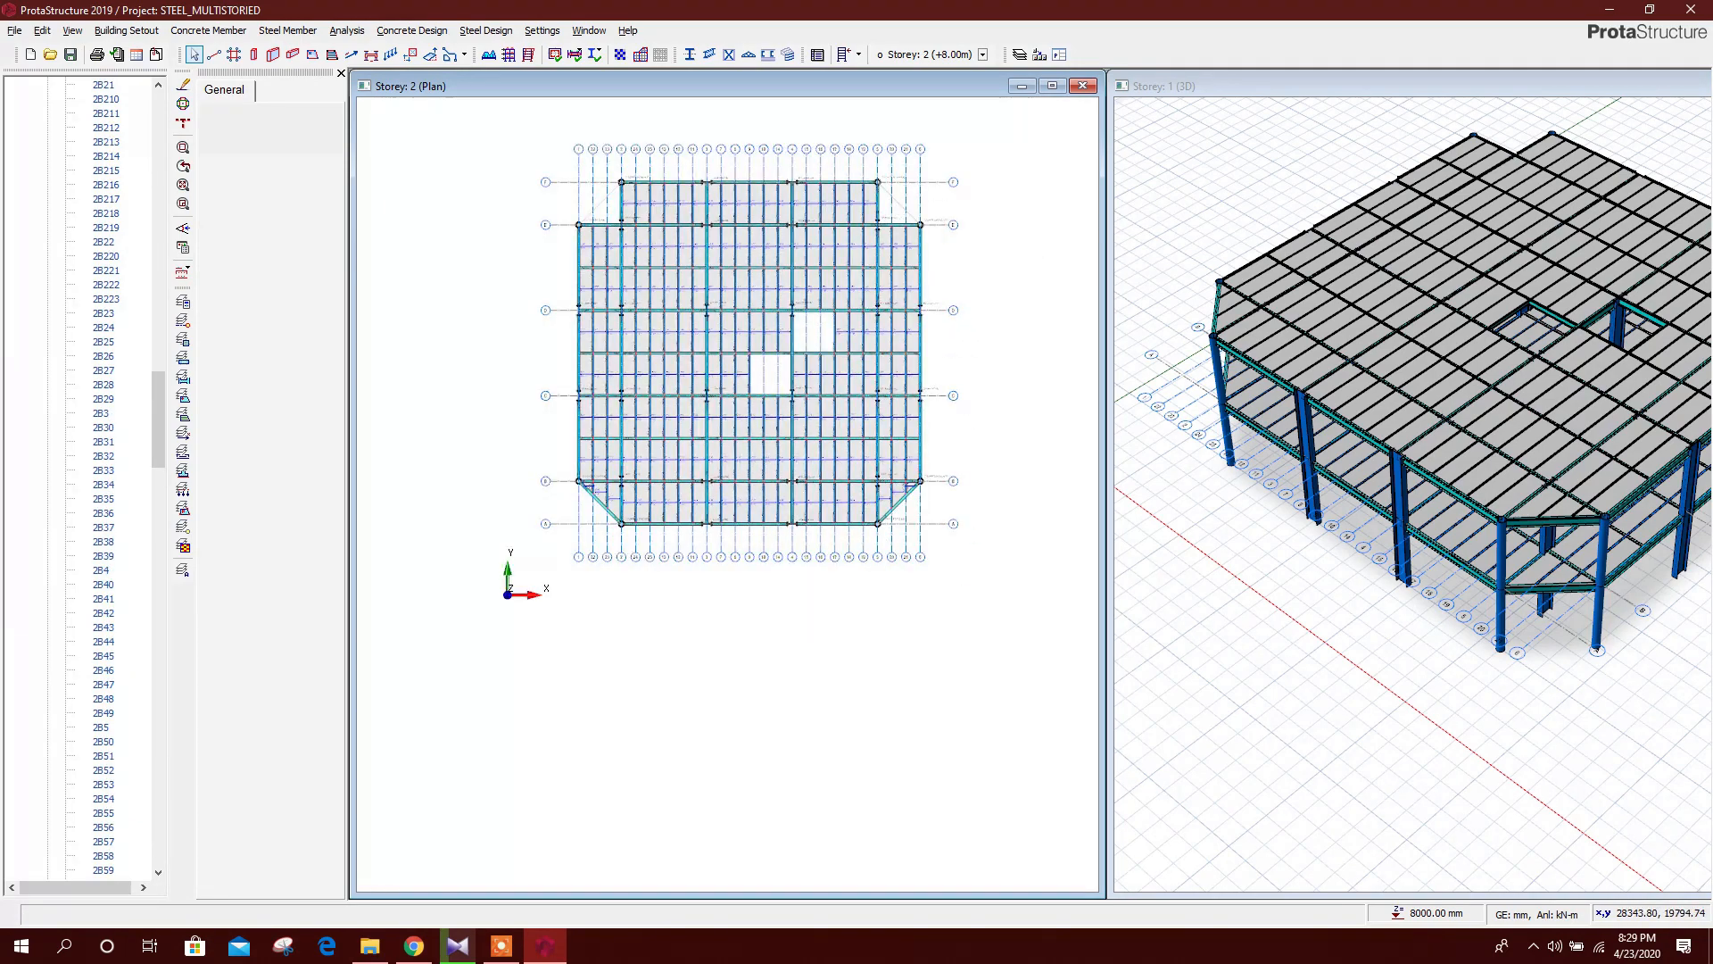
Delete the beams and slabs in the two chamfered Storey 2 corners between axes A and B
scroll(902, 519, "up", 7)
scroll(743, 232, "up", 5)
scroll(682, 255, "down", 4)
left_click(751, 410)
key("Delete")
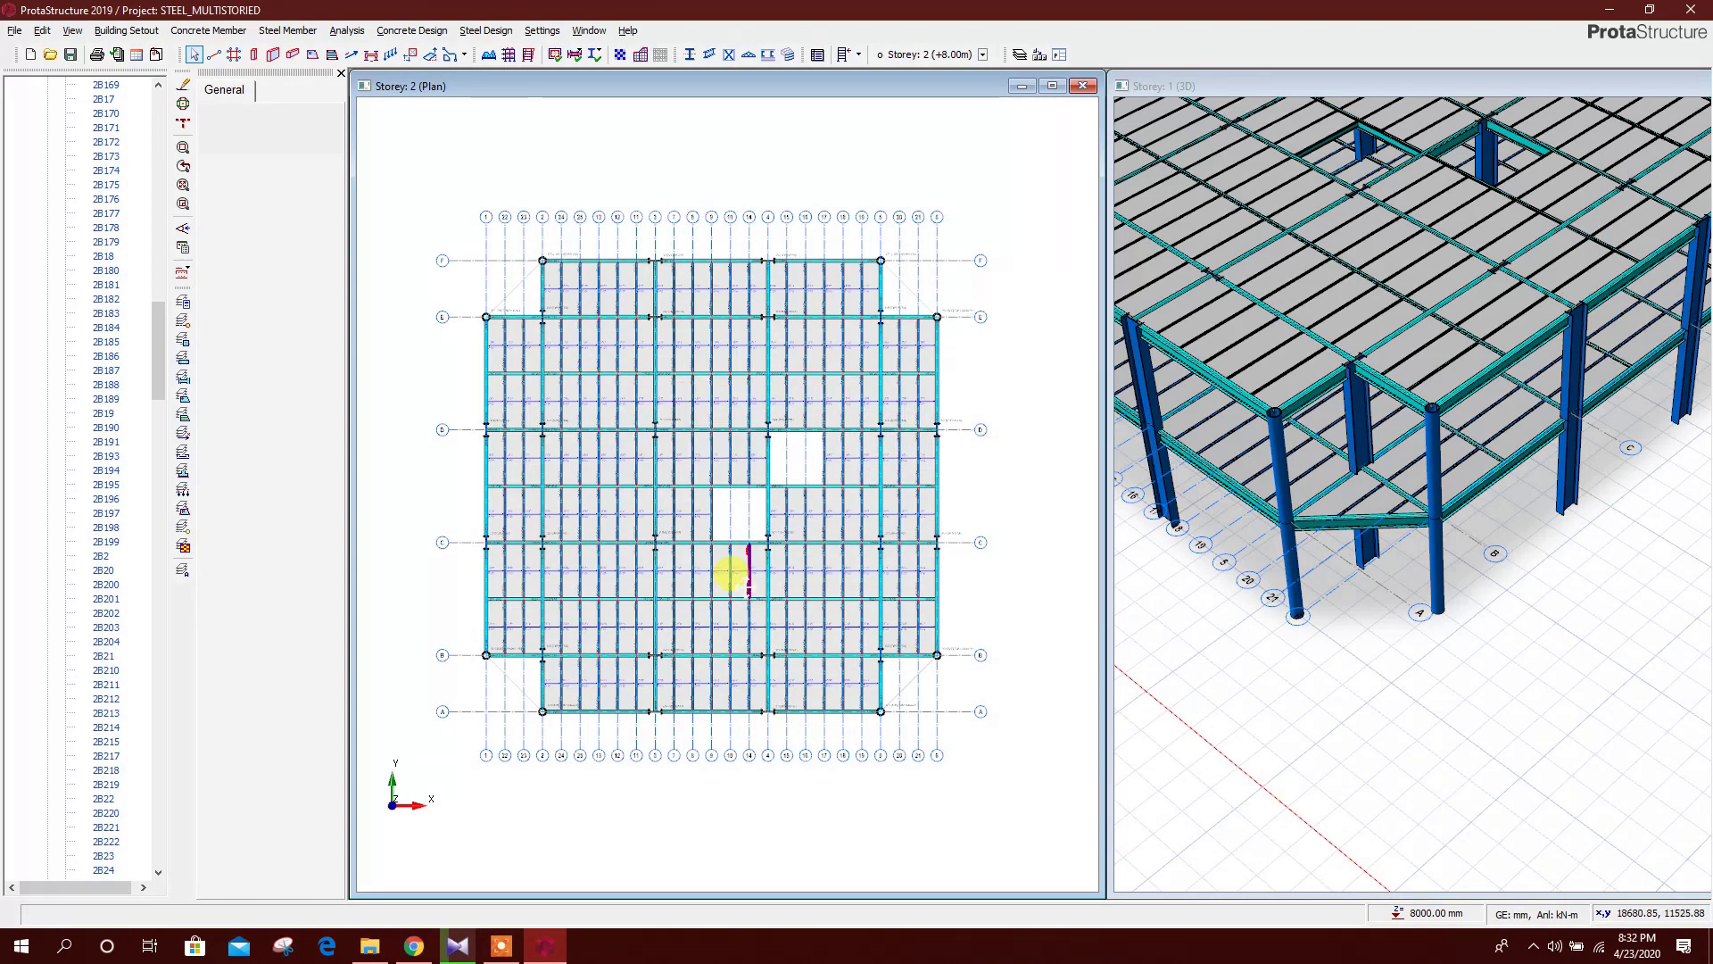
Start a steel beam on Storey 2 and assign it the Euro tube section TUBO140X140X14.2
middle_click_drag(739, 583, 785, 558)
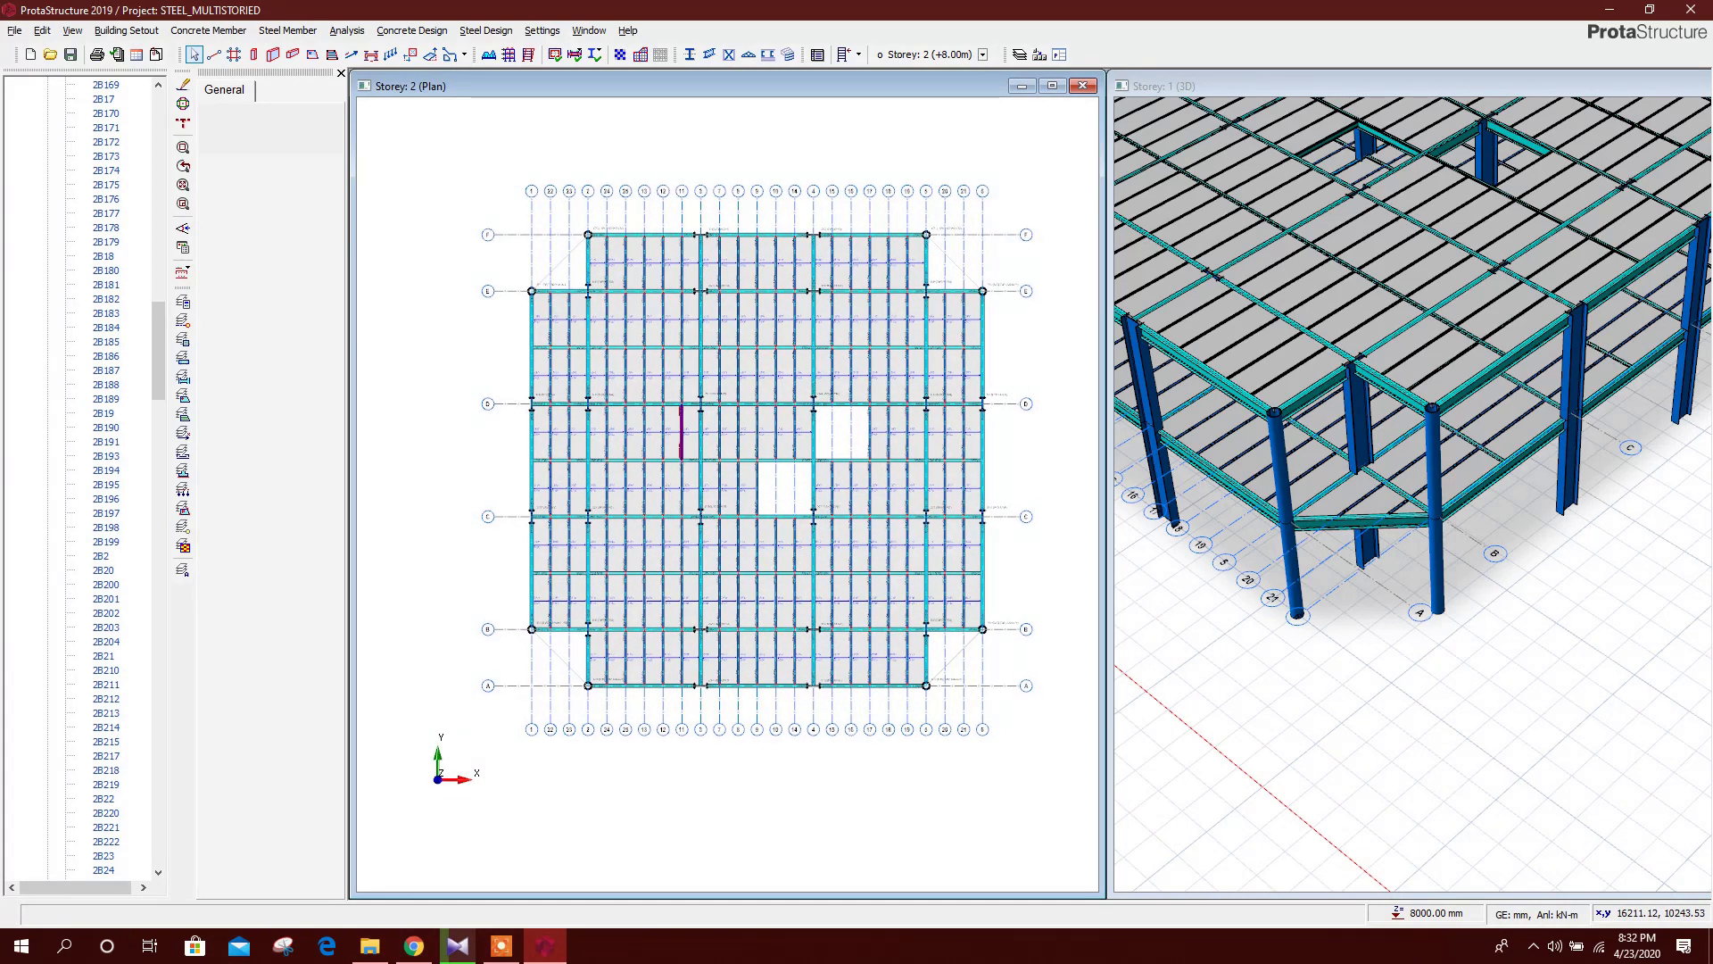
left_click(711, 55)
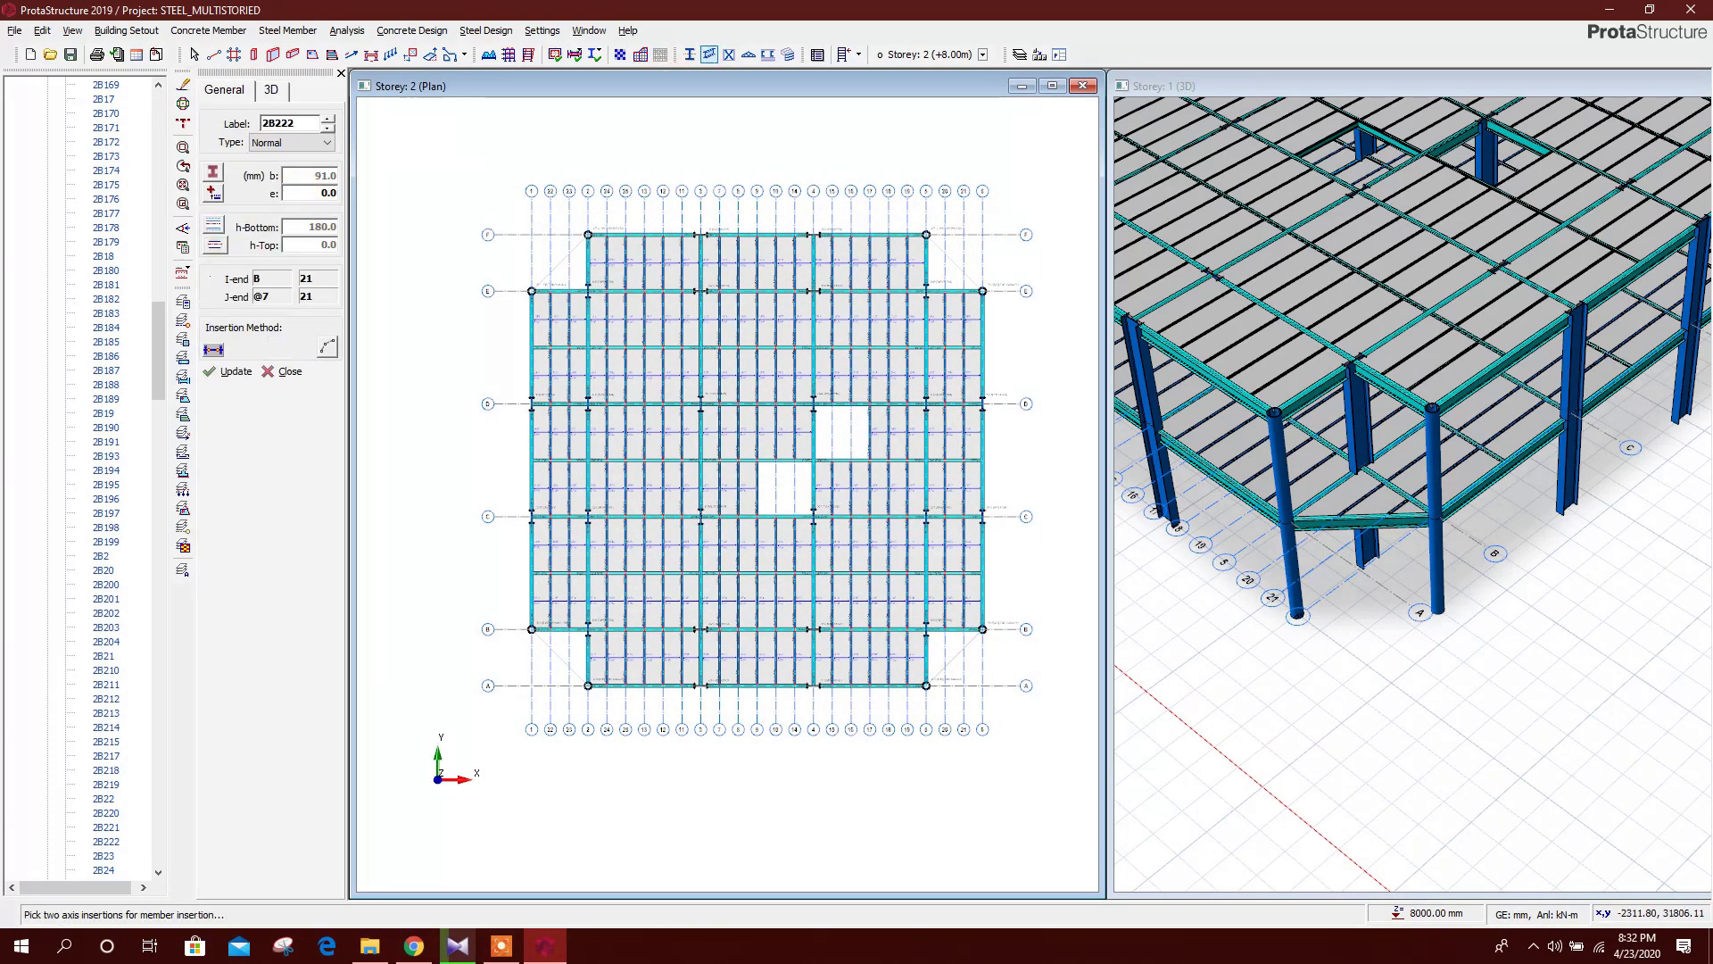
left_click(212, 171)
left_click(572, 324)
scroll(789, 508, "down", 10)
scroll(808, 534, "up", 3)
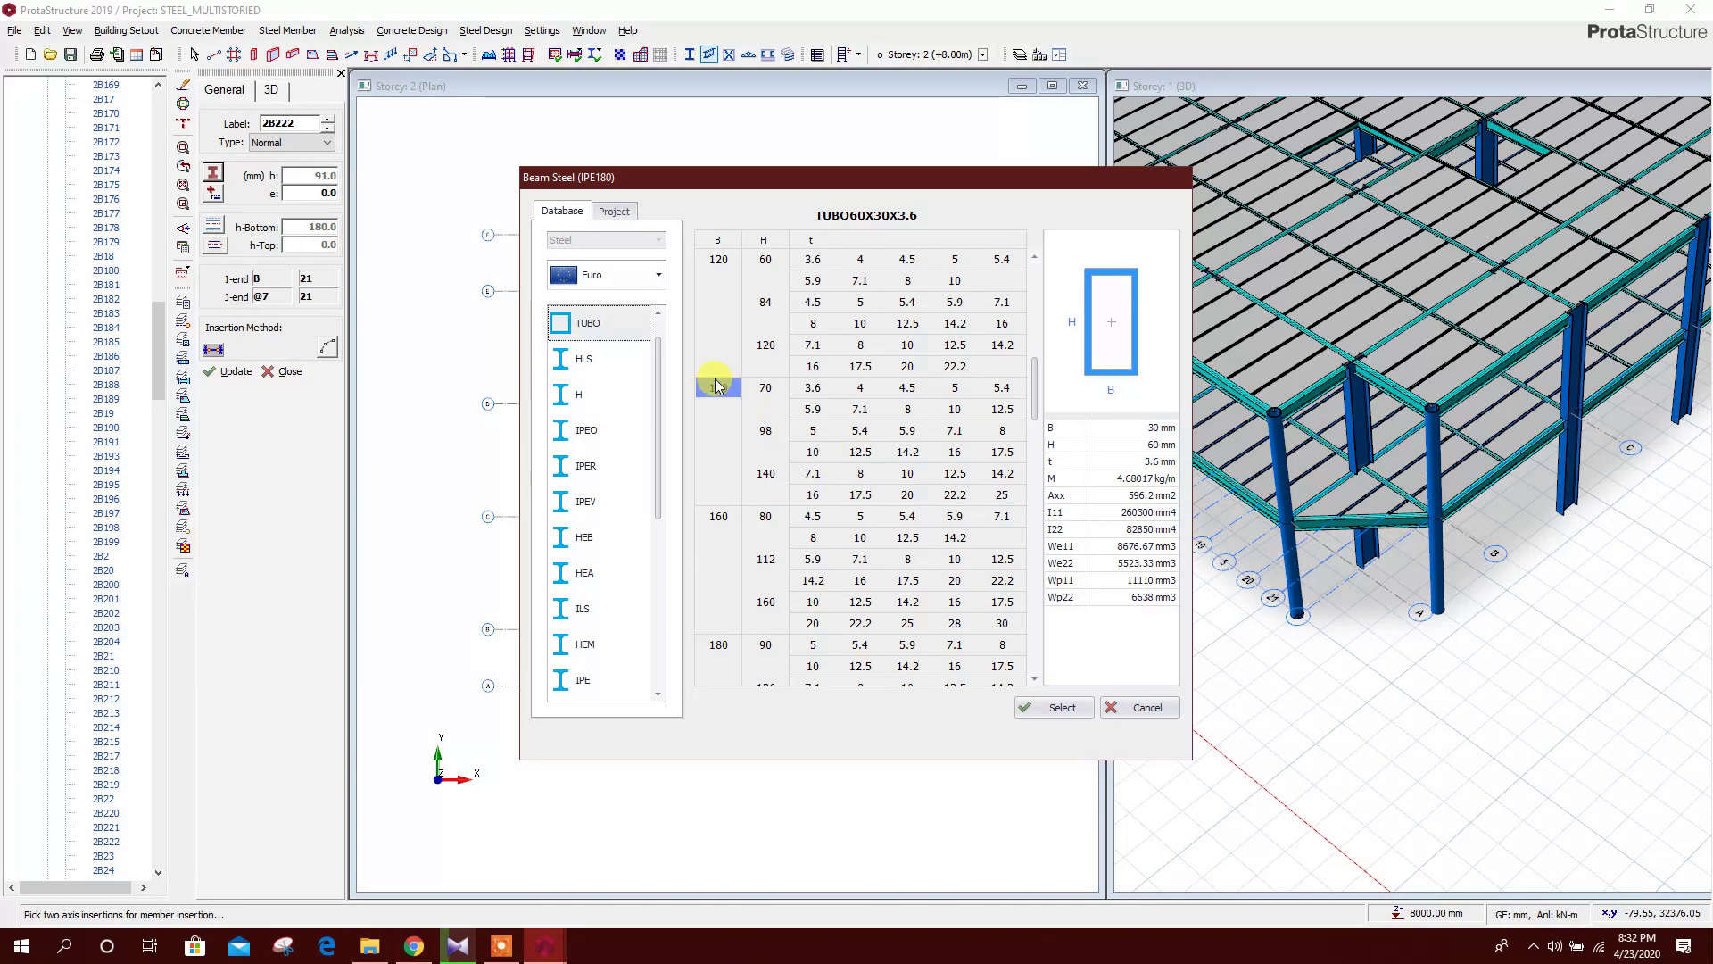
left_click(811, 473)
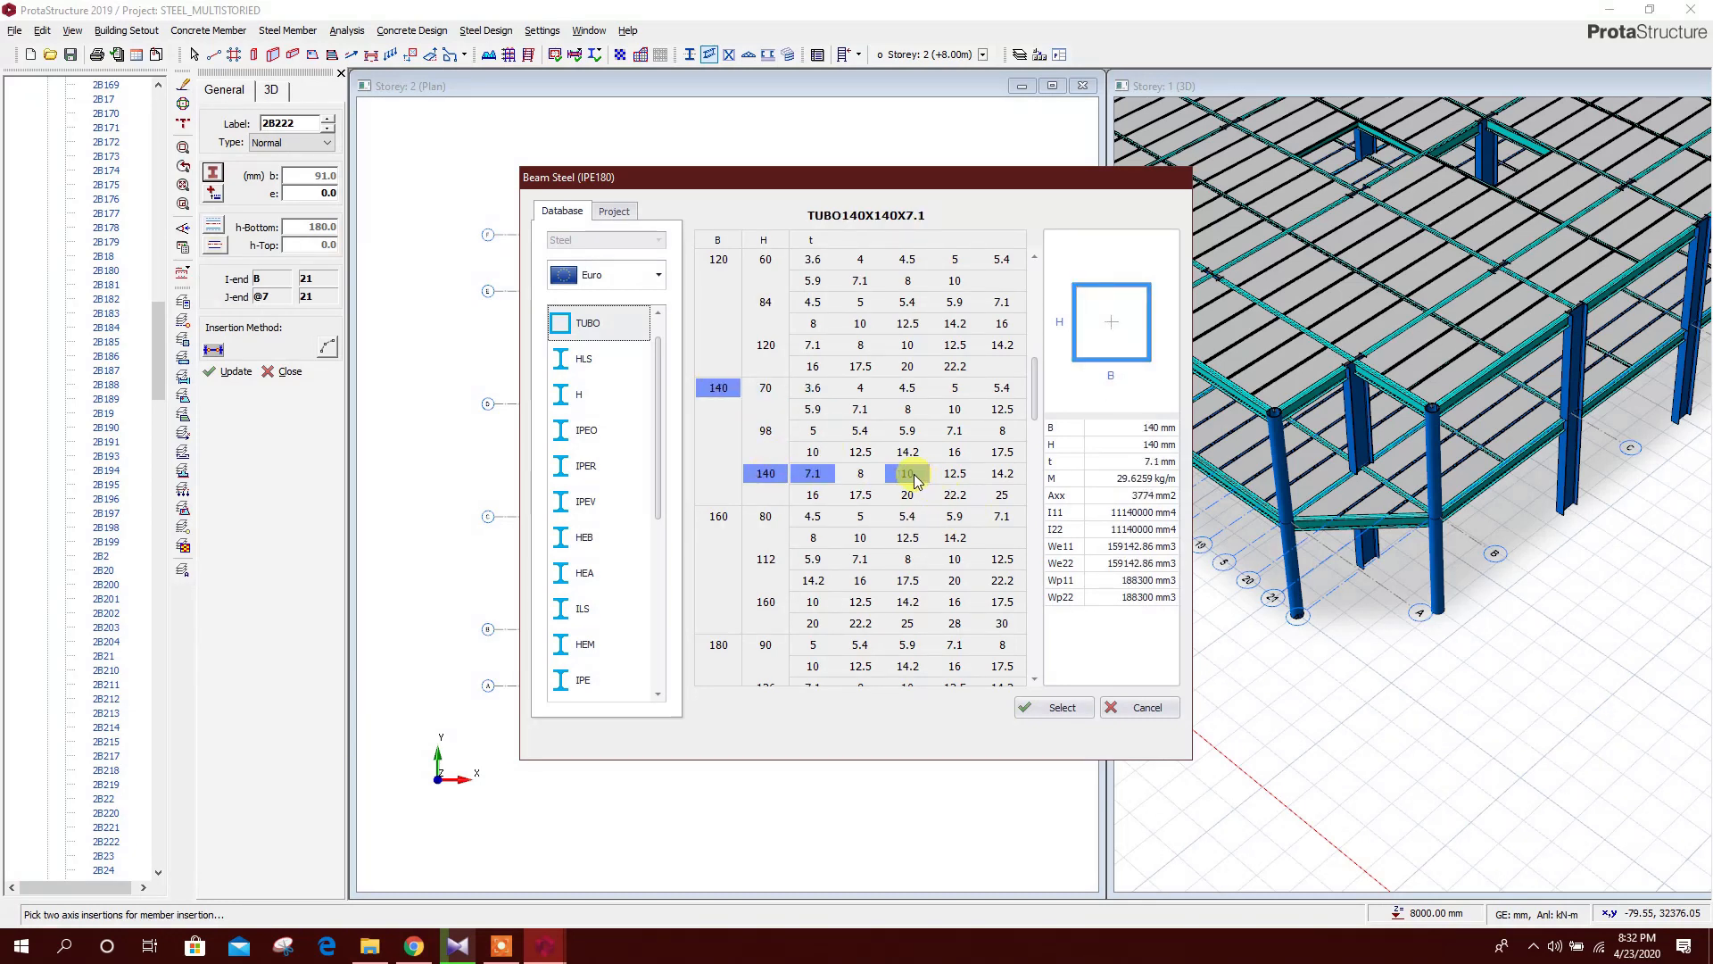
left_click(1002, 473)
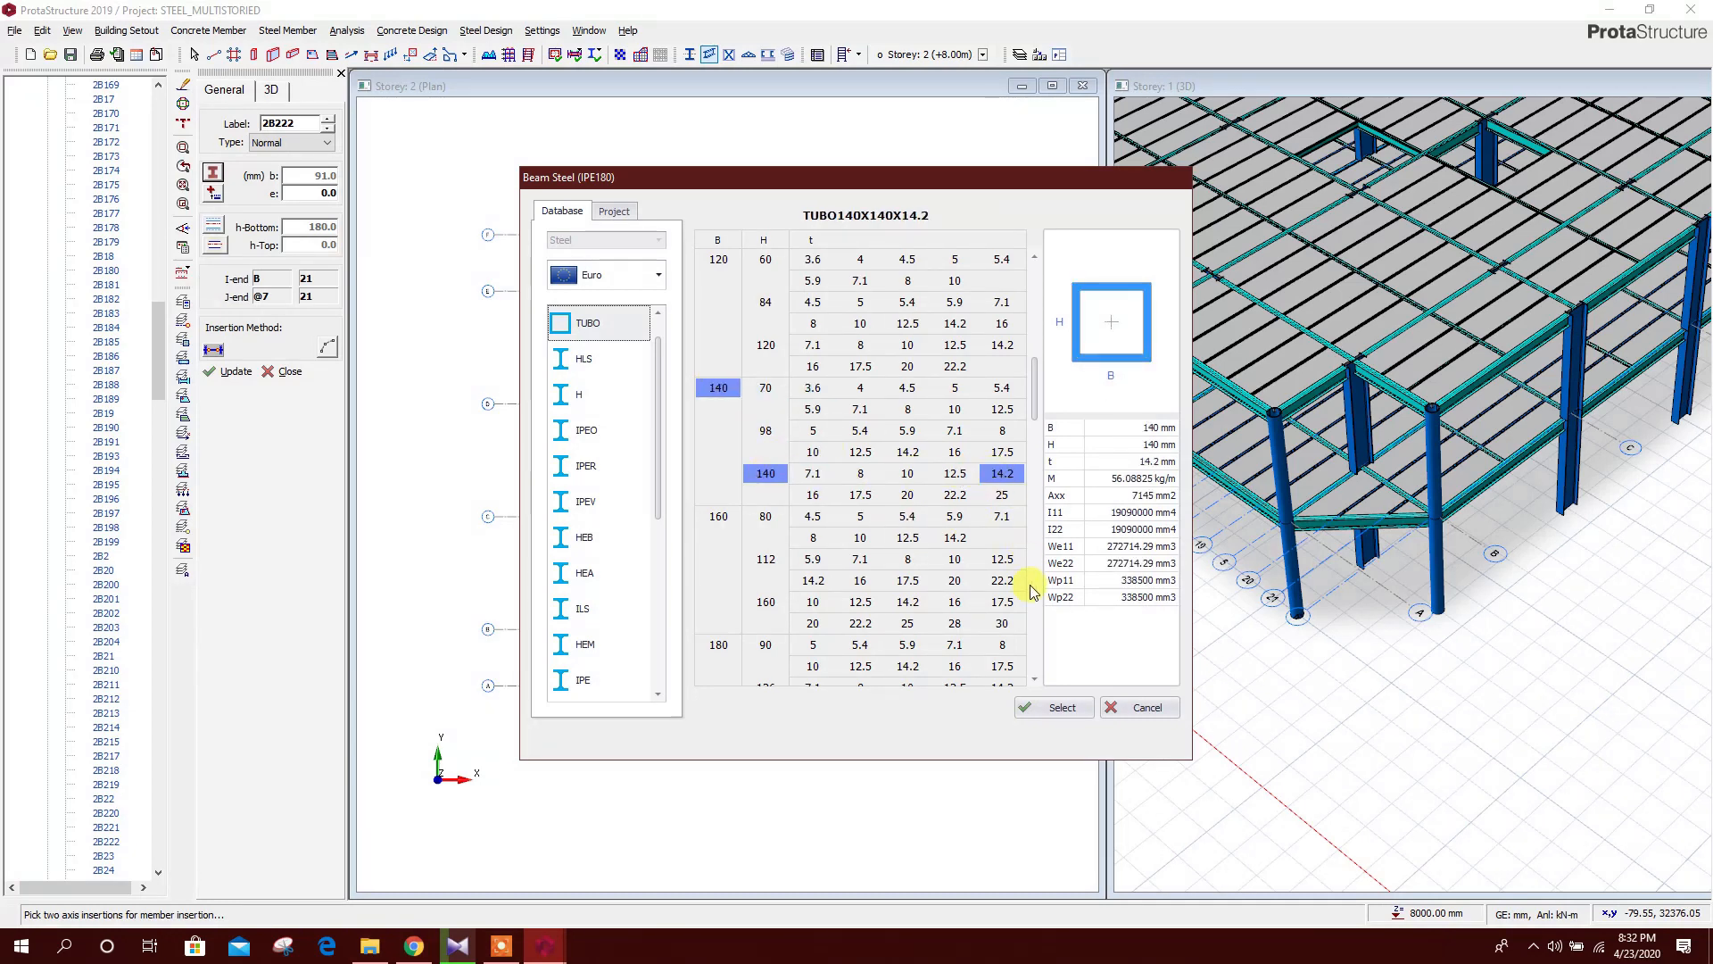
left_click(1058, 705)
left_click(1062, 740)
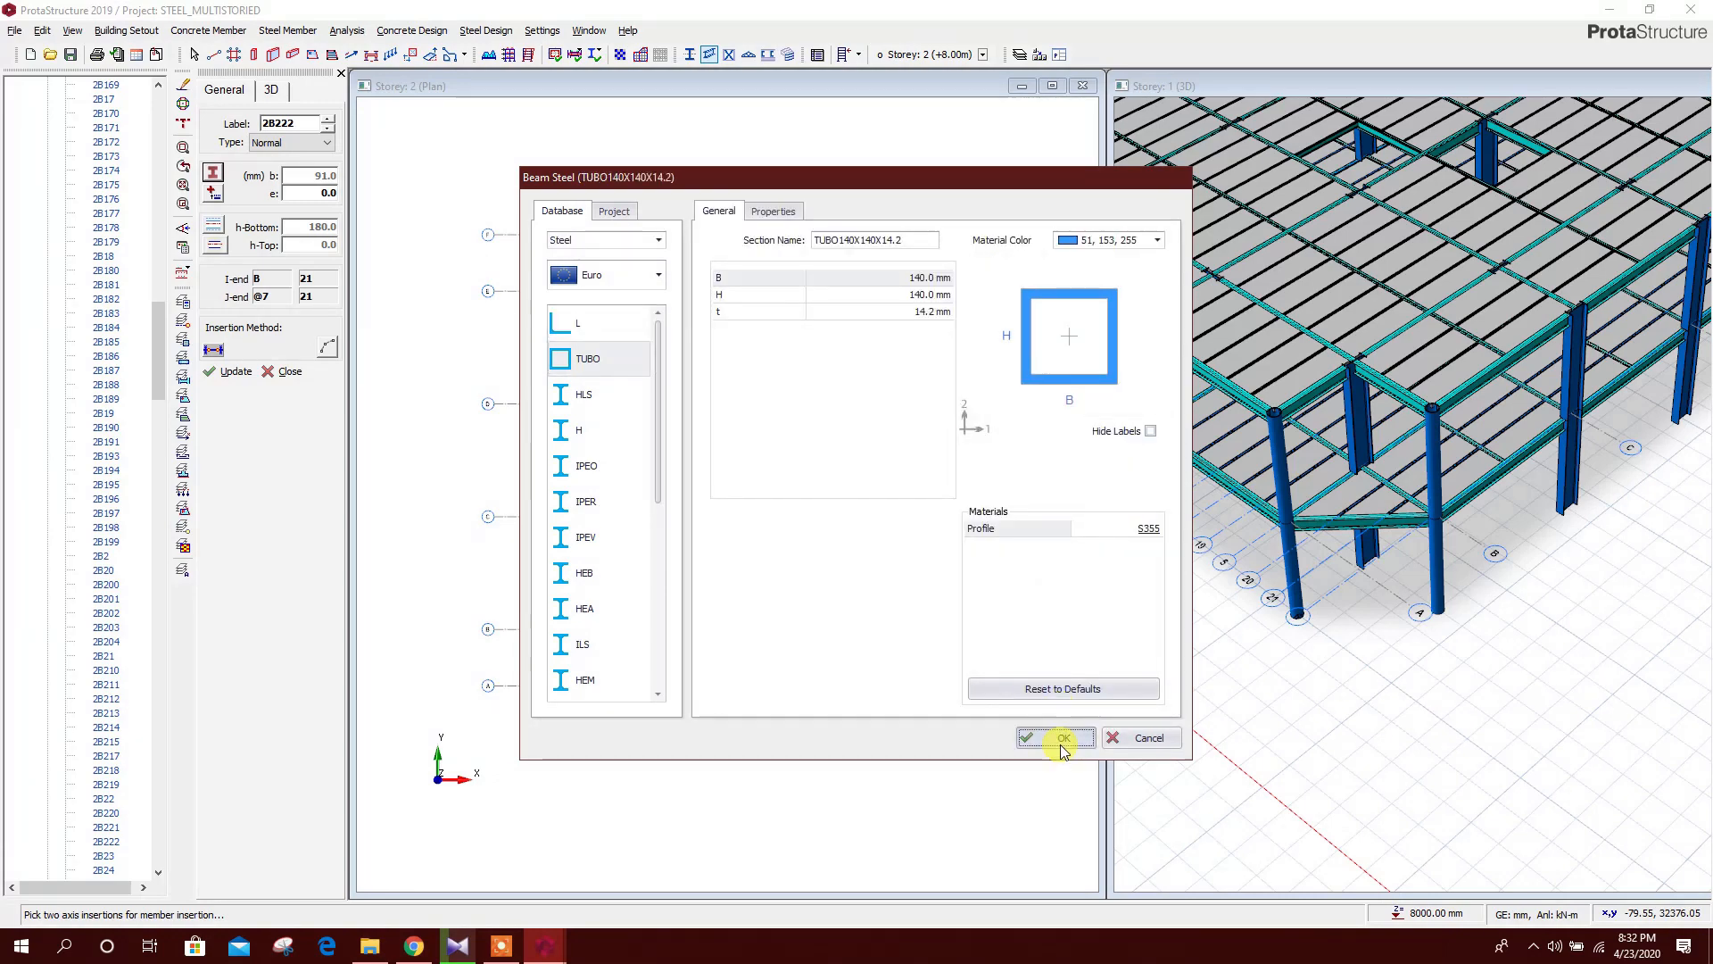
Insert tube beams along axis 1 from E to F and along axis F between axes 1 and 2
left_click(476, 351)
left_click(476, 252)
left_click(574, 253)
left_click(477, 252)
scroll(989, 404, "down", 1)
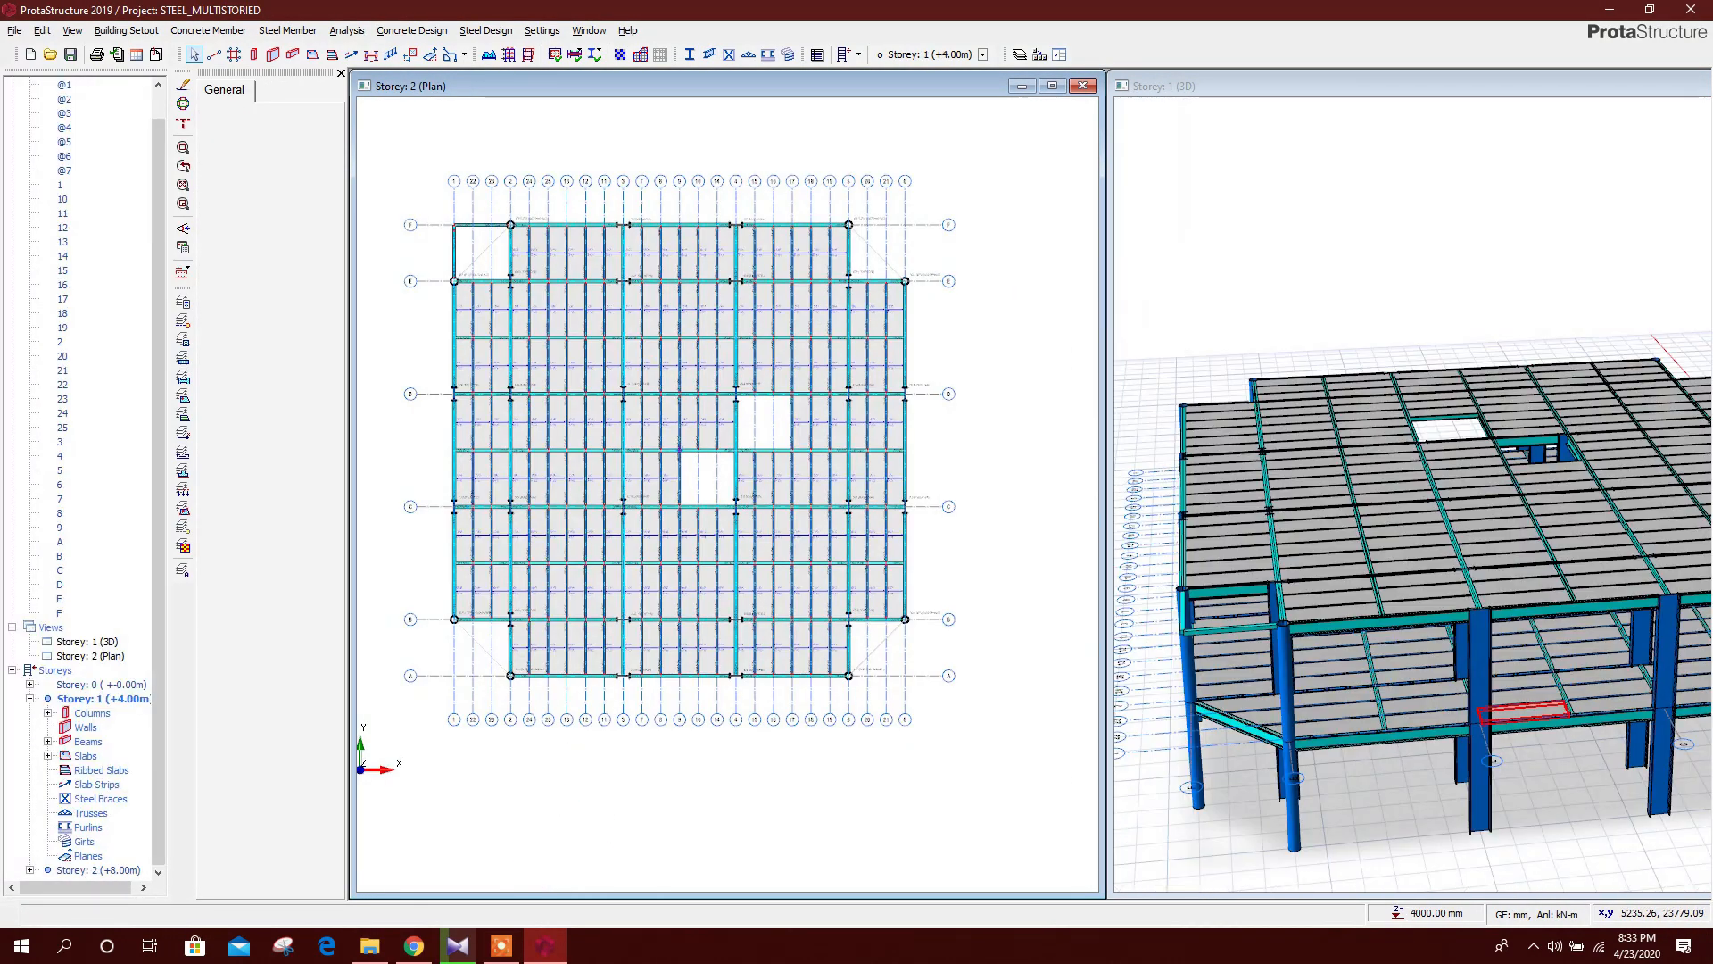
Select the two tube beams meeting at grid 1/F and open their summary table
scroll(1290, 497, "up", 4)
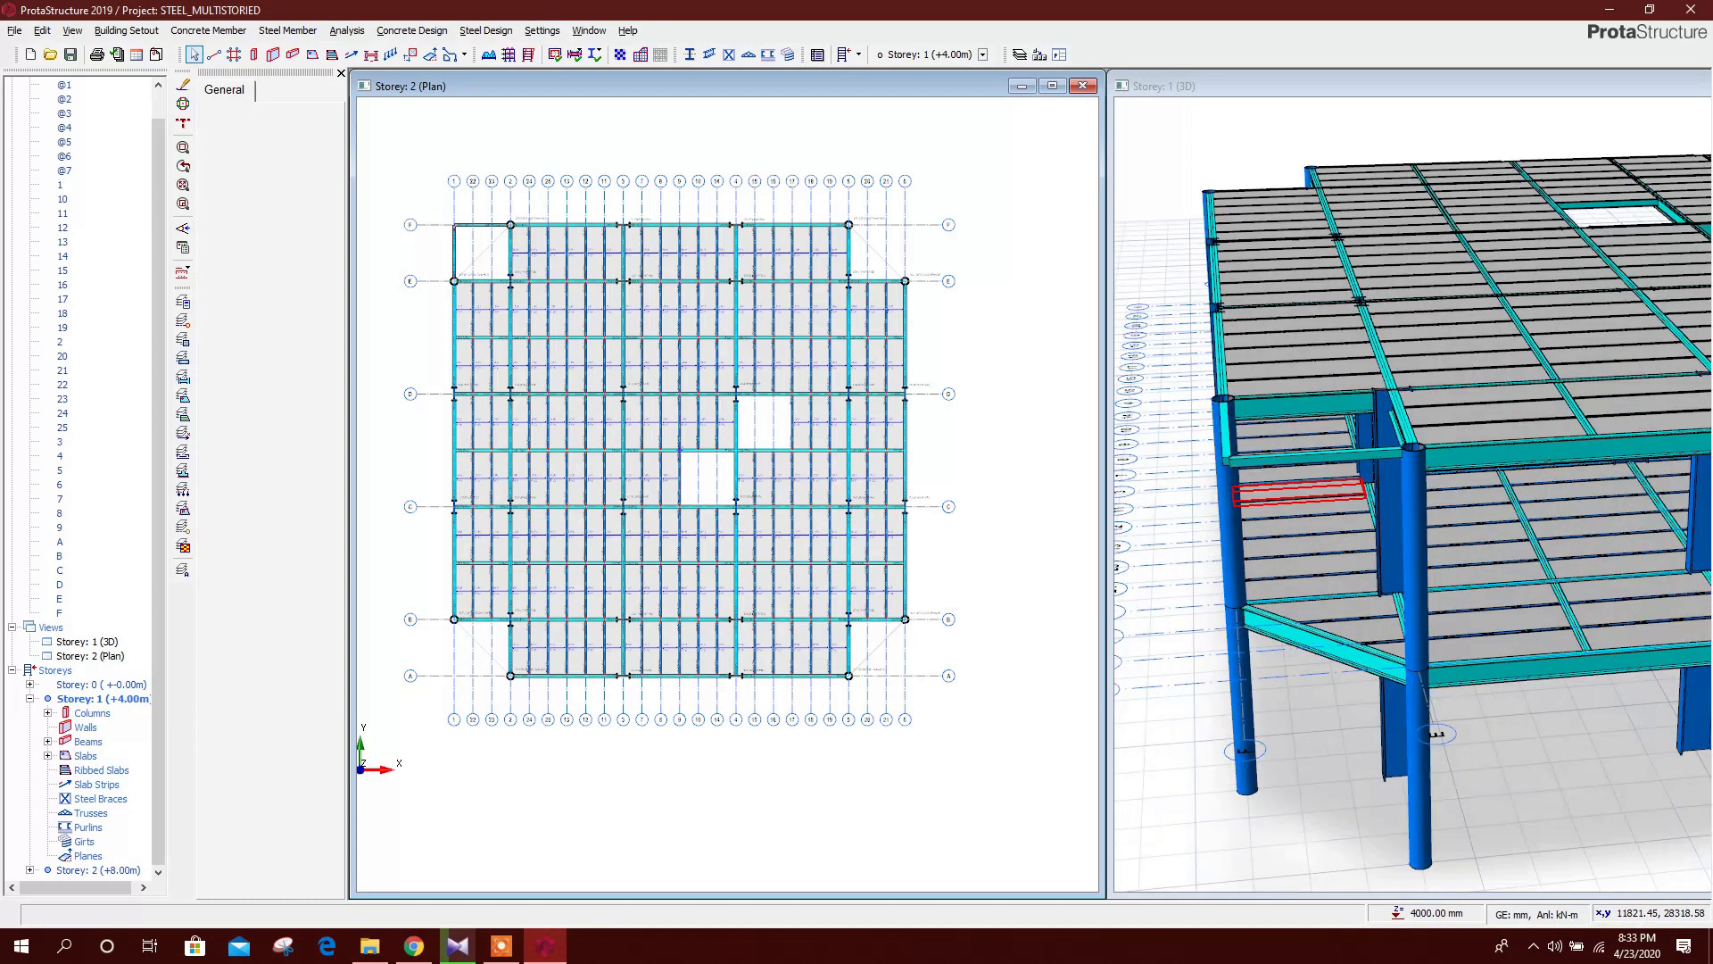
left_click(1249, 449)
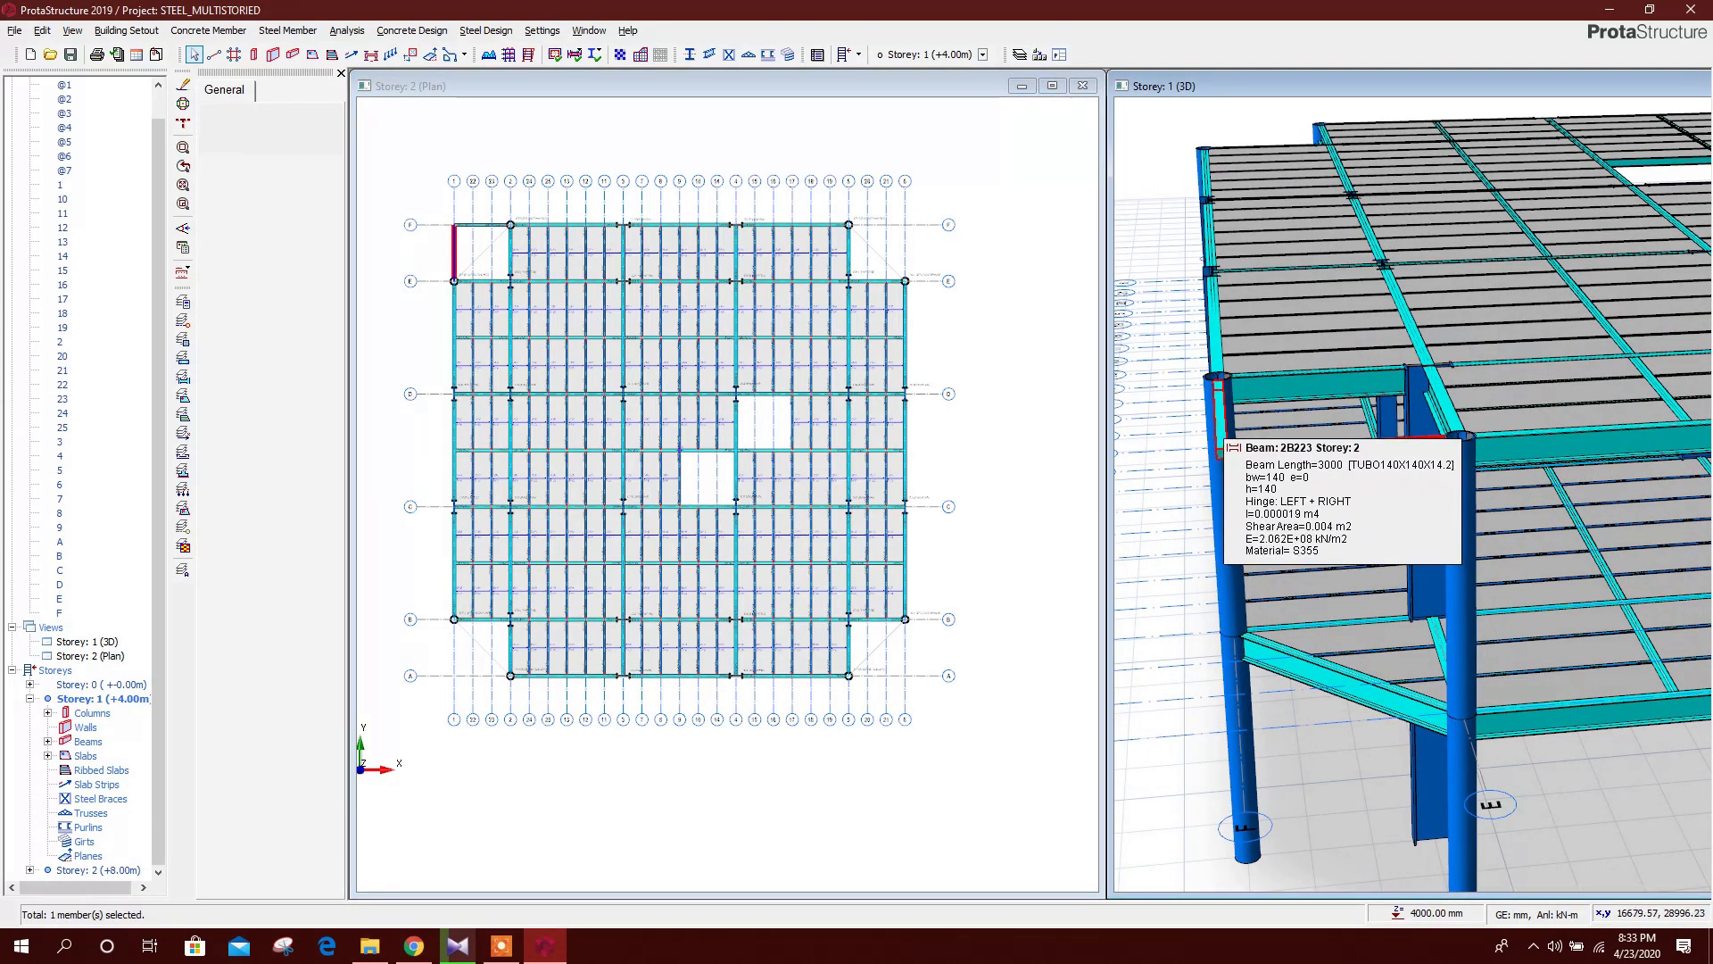
right_click(1223, 436)
left_click(1276, 452)
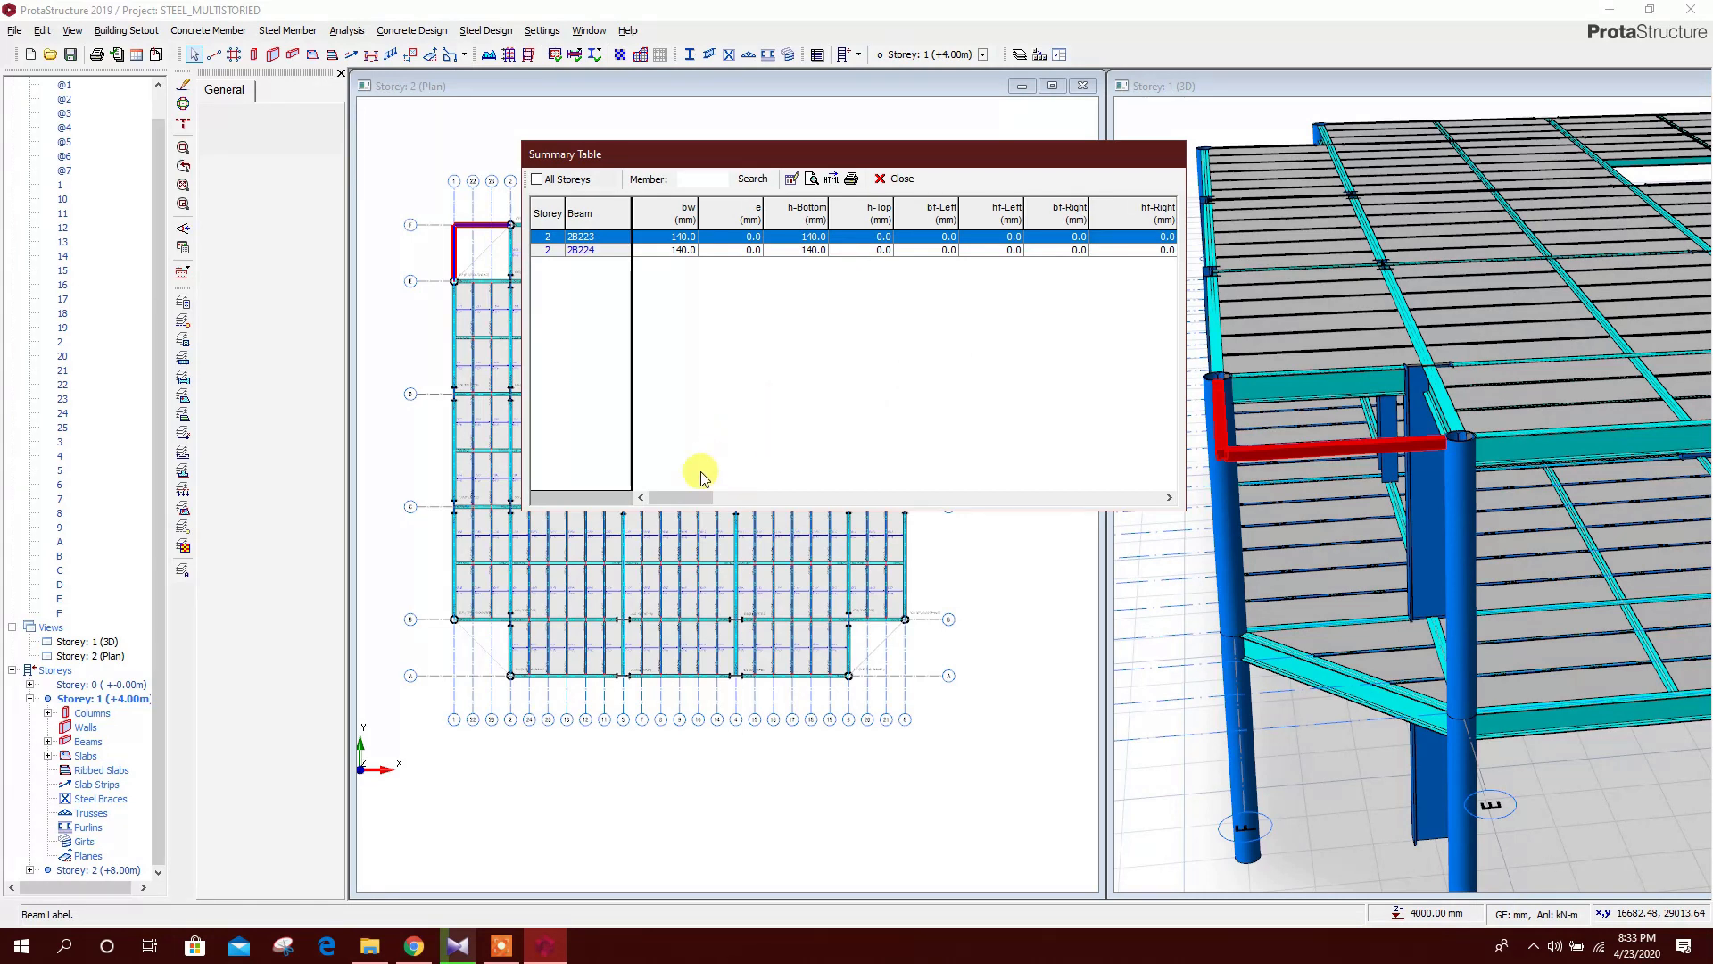
left_click_drag(694, 498, 1136, 471)
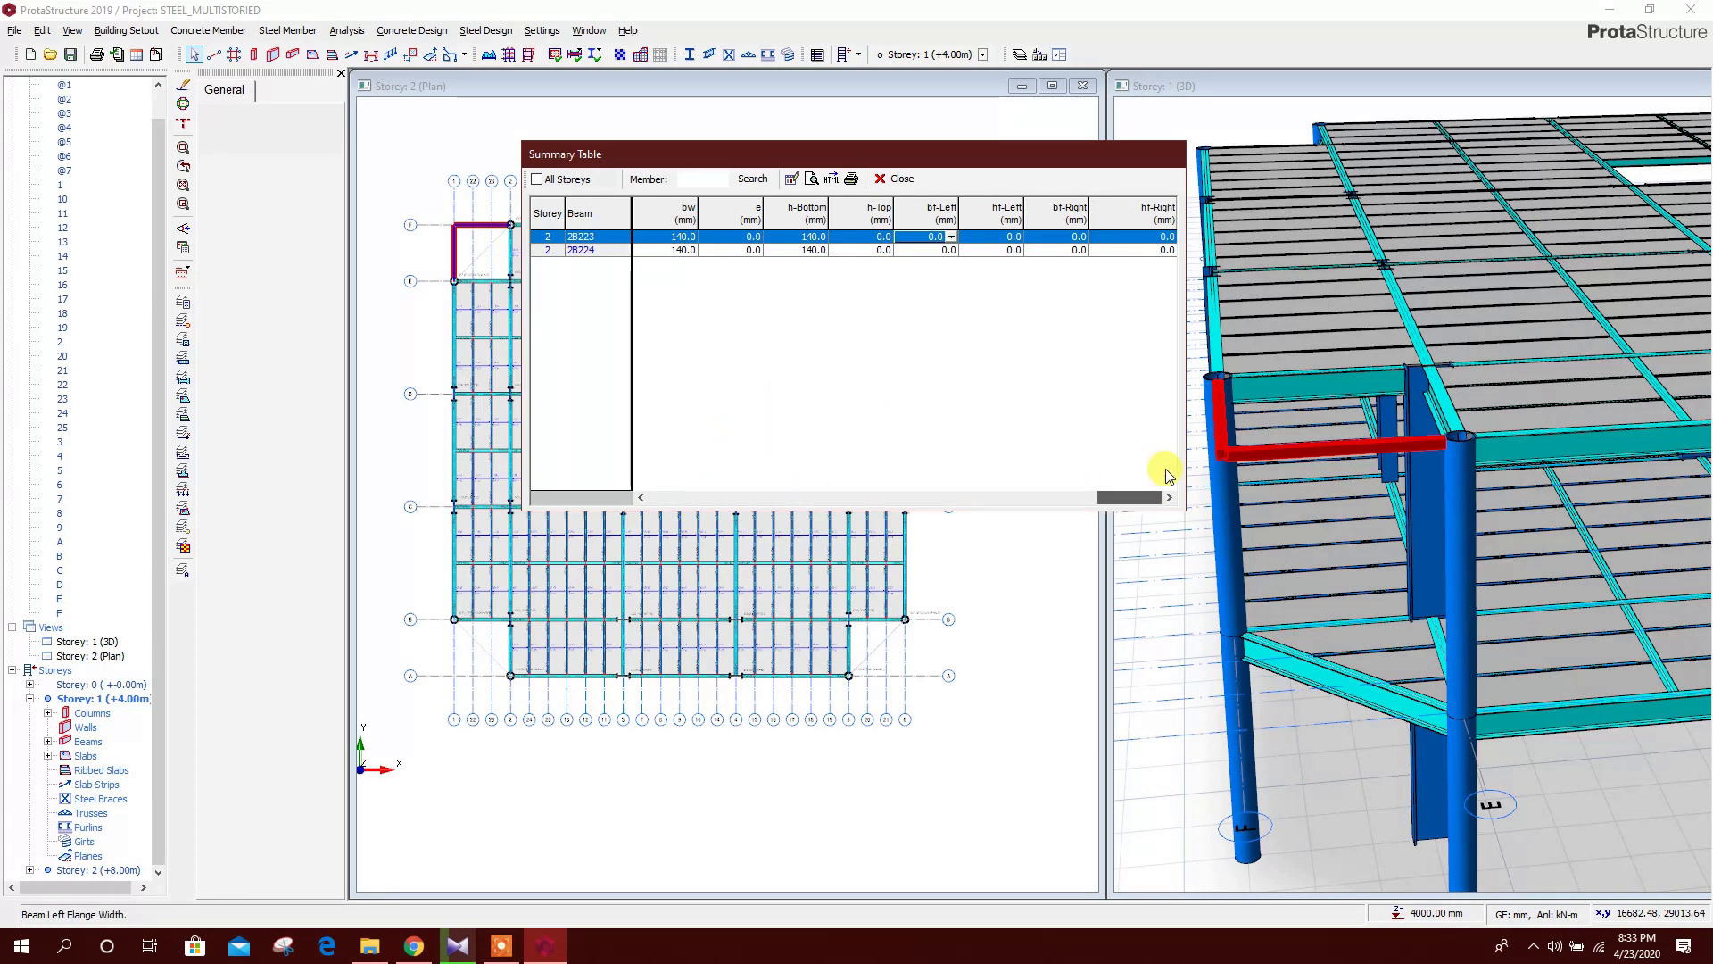
Try a dZ-Right offset of -4000 mm on both tube beams and set dZ-Right back to 0
left_click(806, 210)
left_click(801, 238)
key("BackSpace")
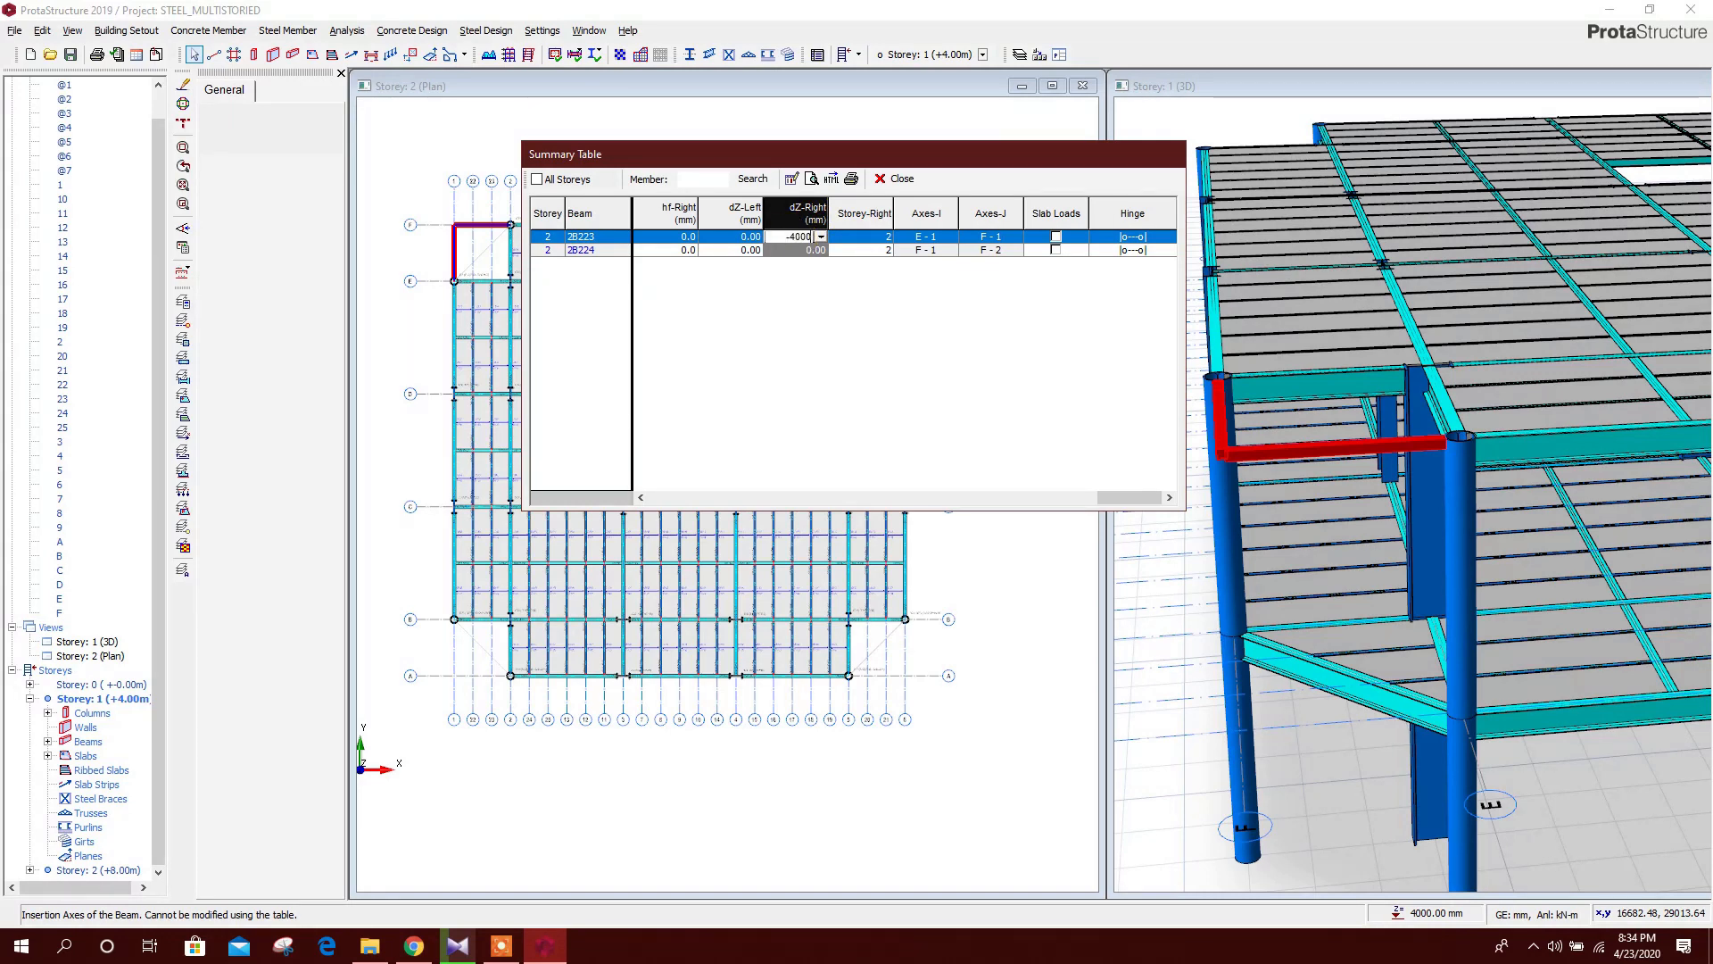
type("-4000")
key("Tab")
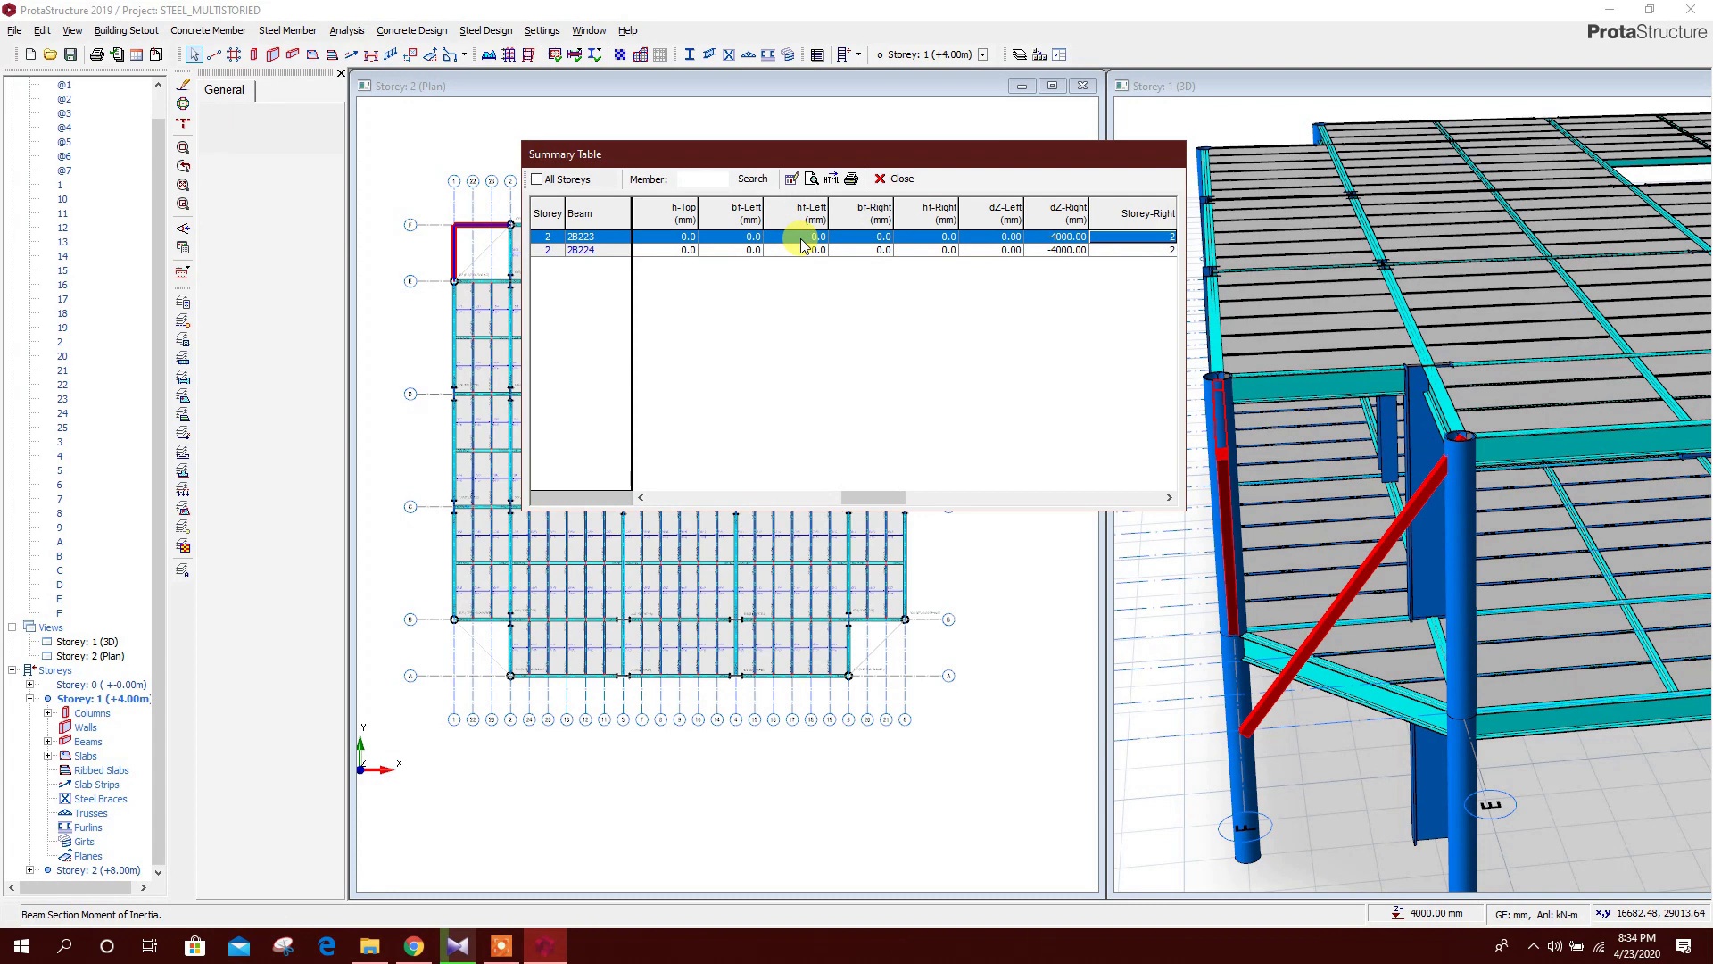
left_click(1068, 217)
type("0")
key("Tab")
Set dZ-Left to -4000 mm for both tube beams, close the summary table and clear the selection
left_click(1004, 217)
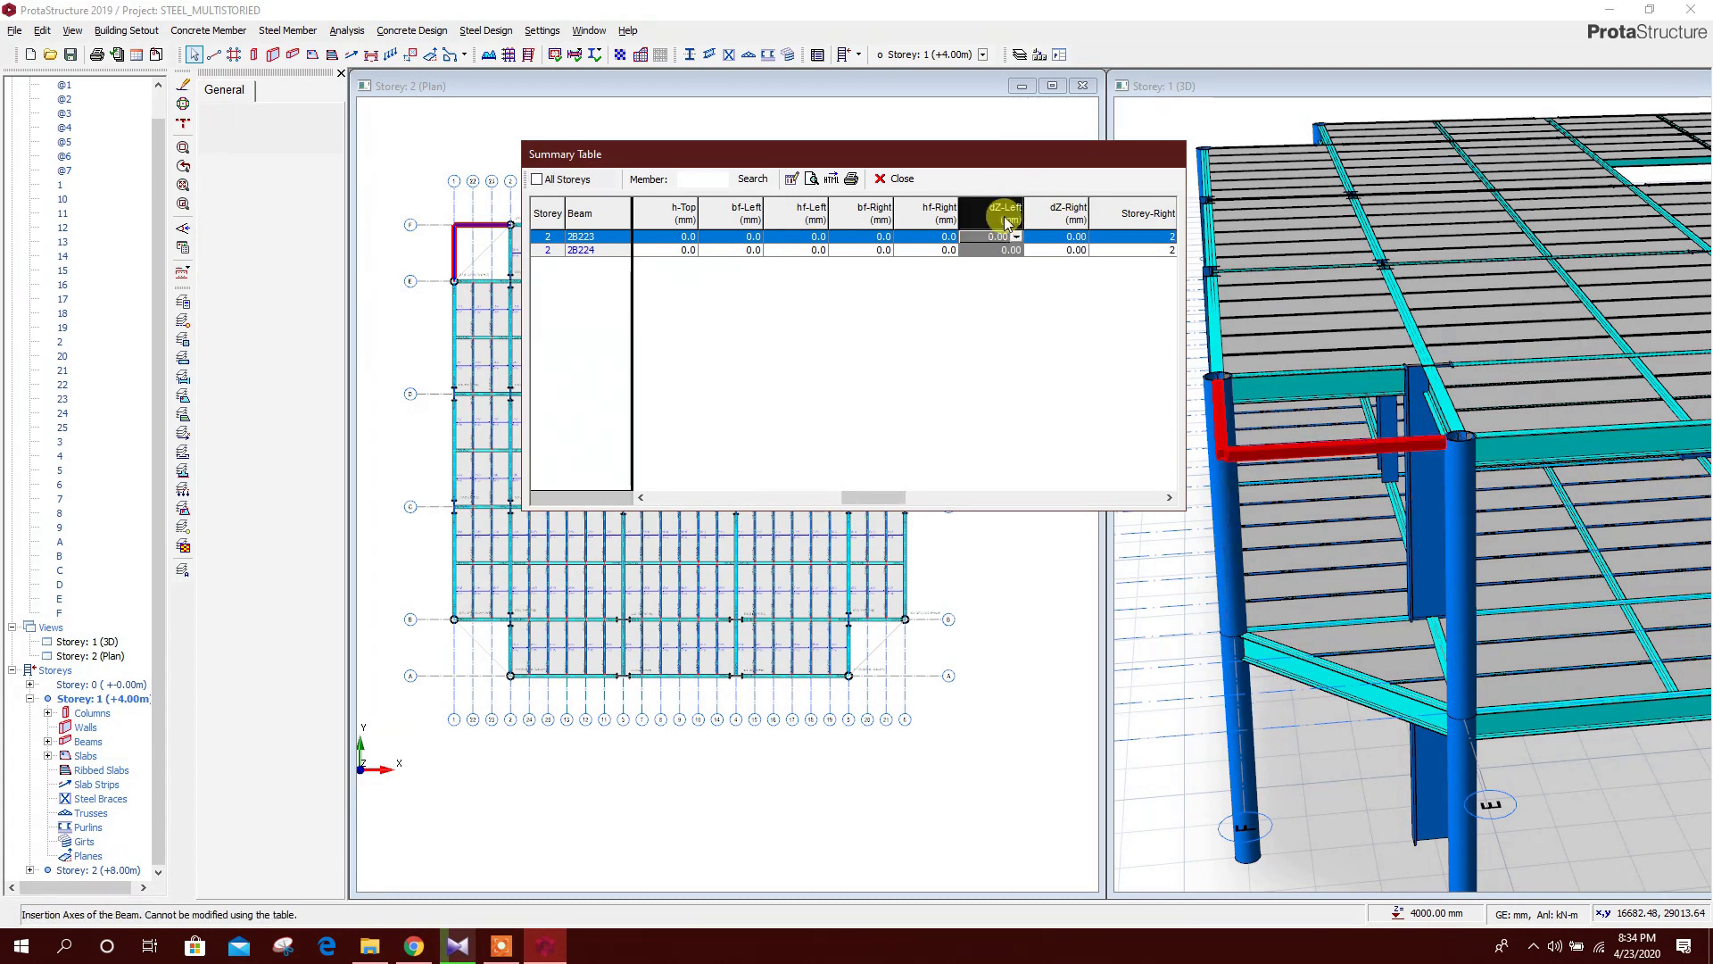
type("-4000")
key("Tab")
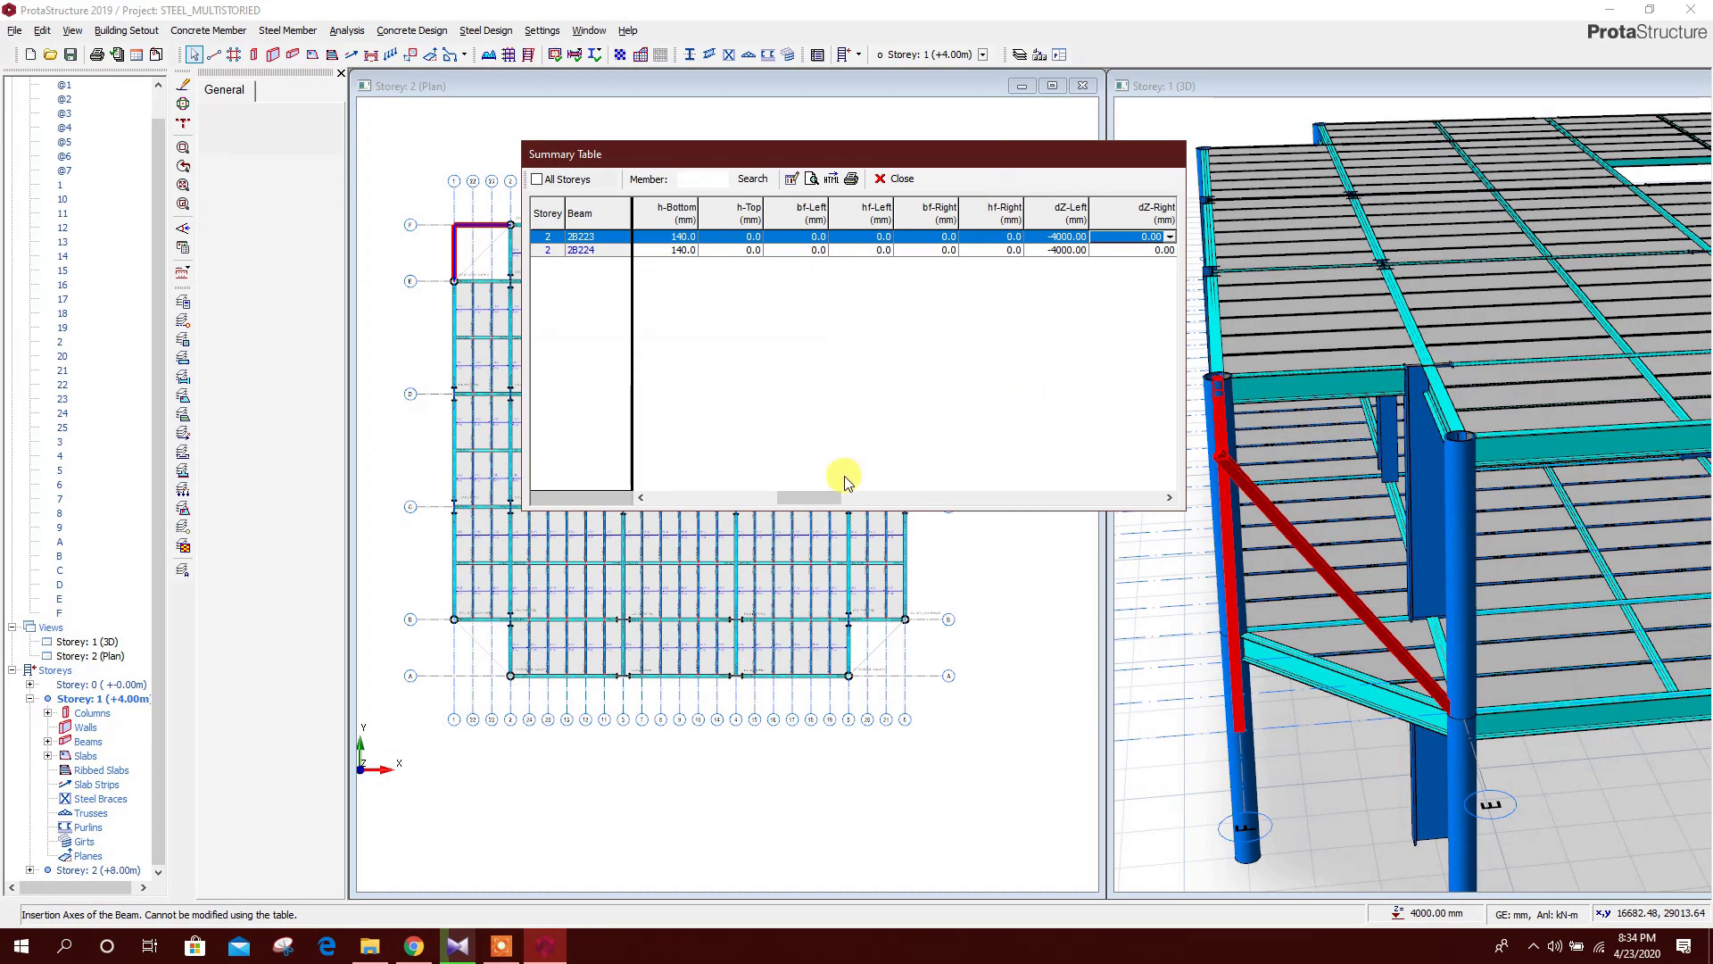
left_click(889, 178)
scroll(1249, 438, "down", 3)
key("Escape")
Set delZ-I to 0 and delZ-J to -4000 mm for the Storey 2 tube beam on axis F between axes 1 and 2
middle_click_drag(1249, 625, 1362, 641)
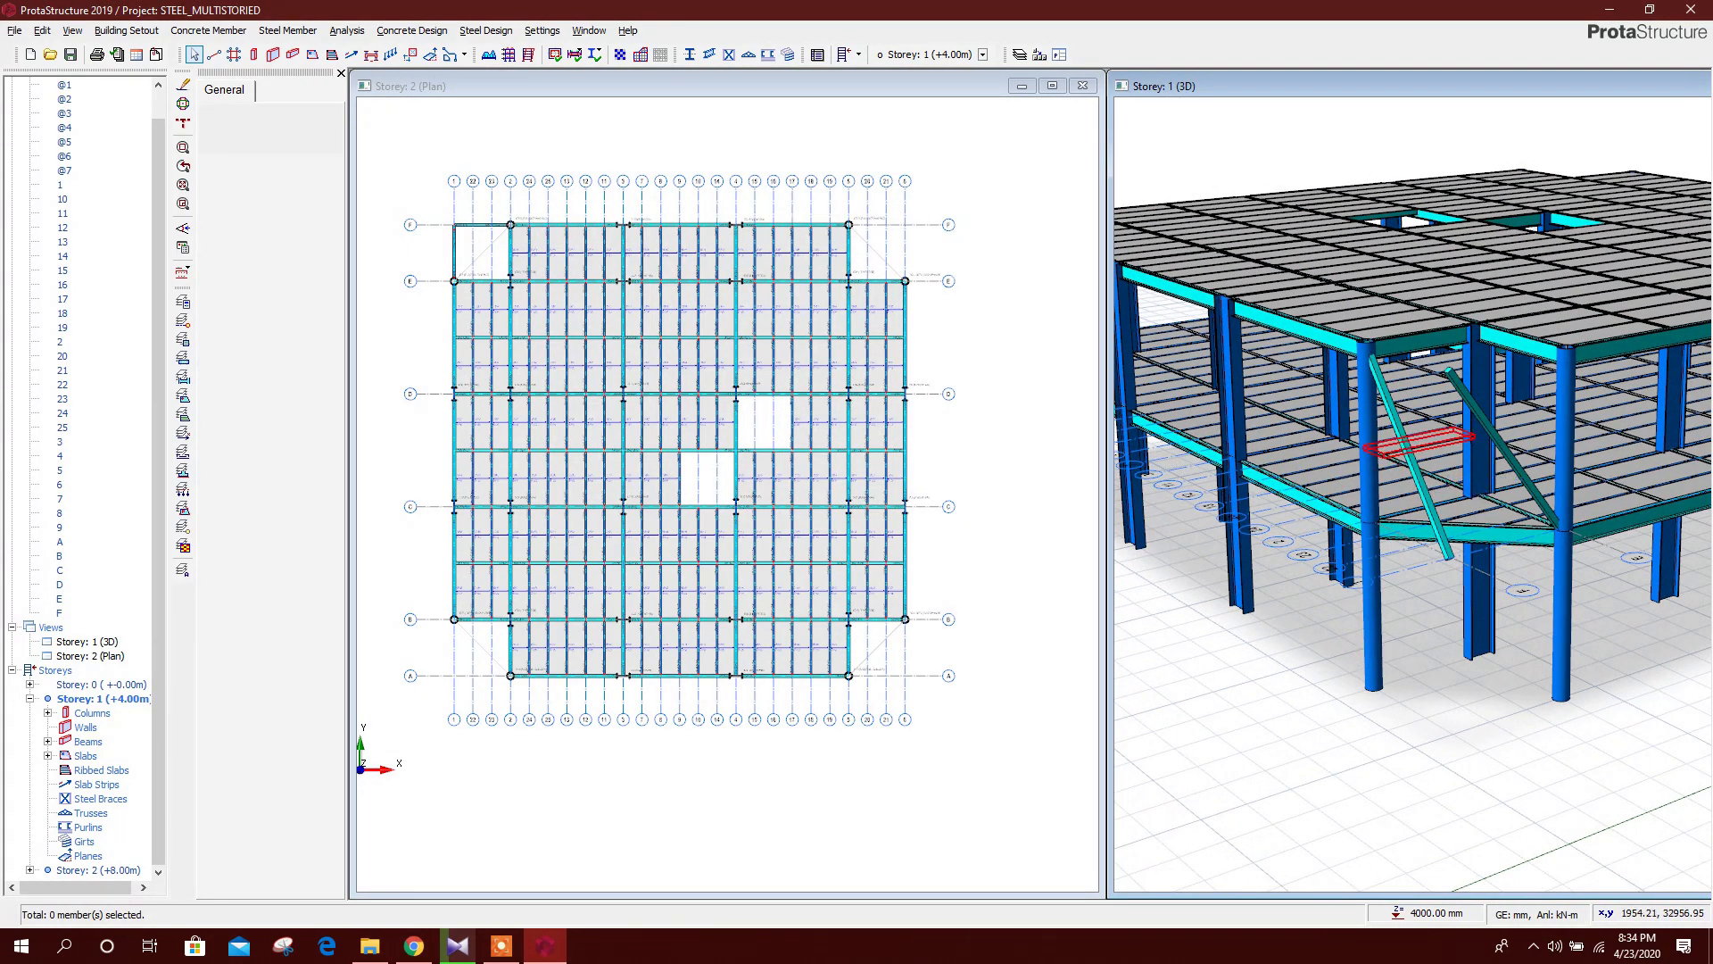
left_click(1399, 428)
right_click(1399, 428)
left_click(1437, 437)
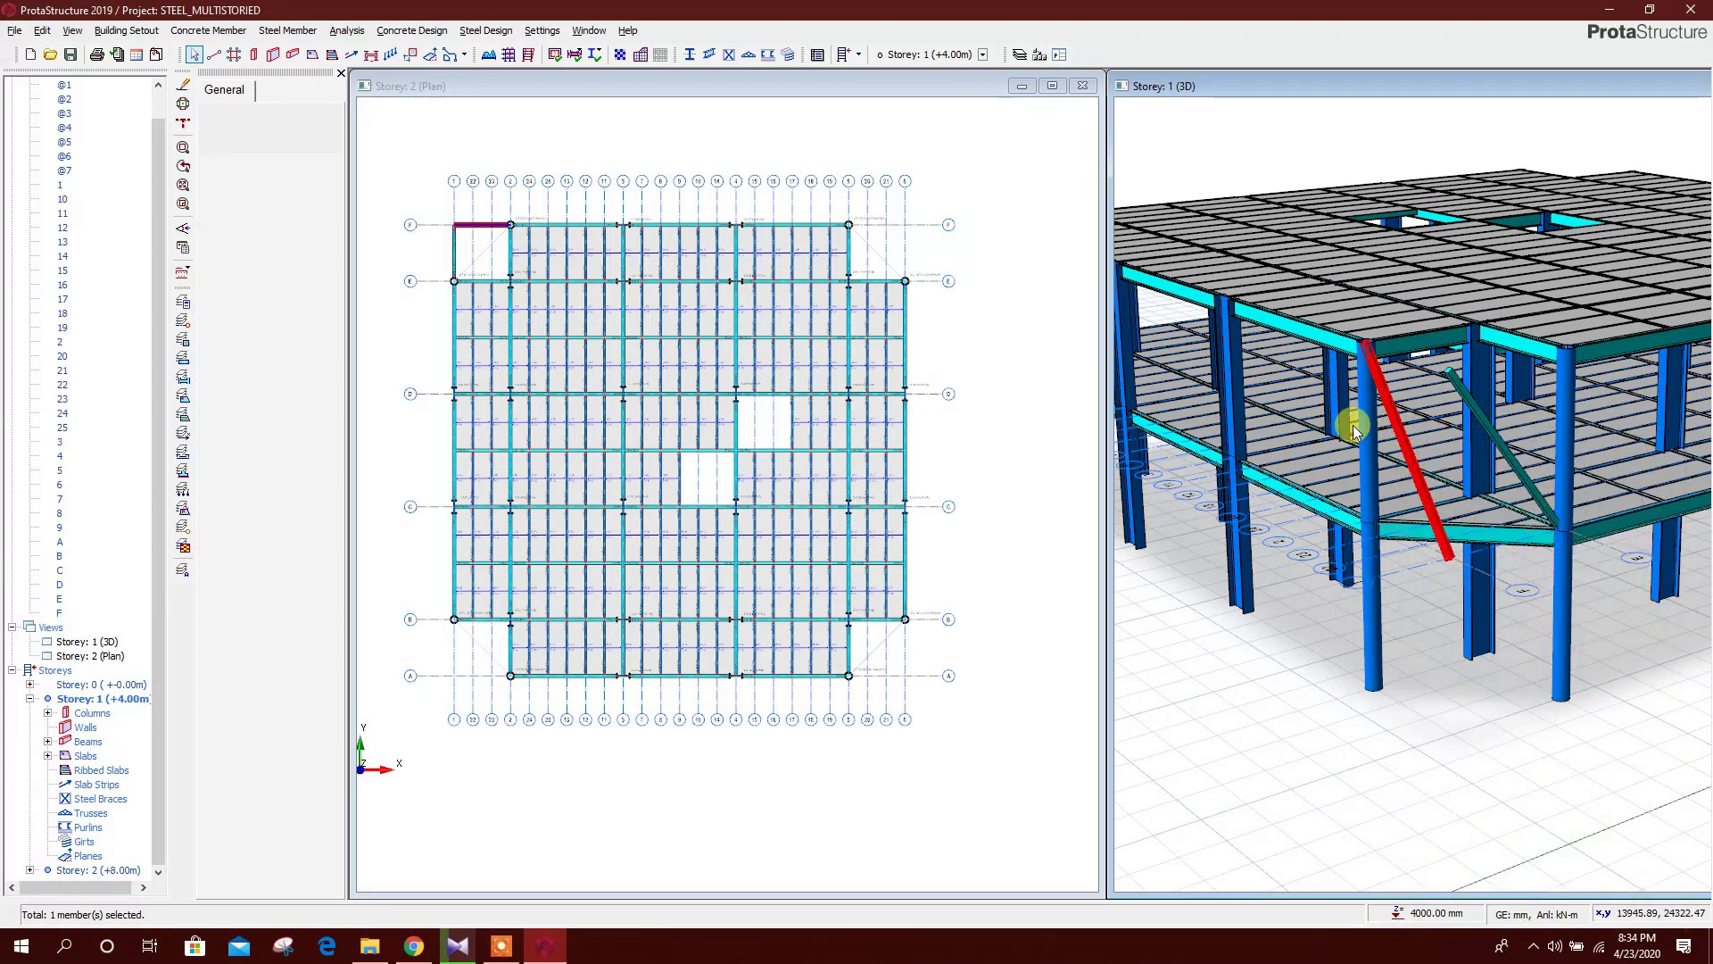
left_click(272, 92)
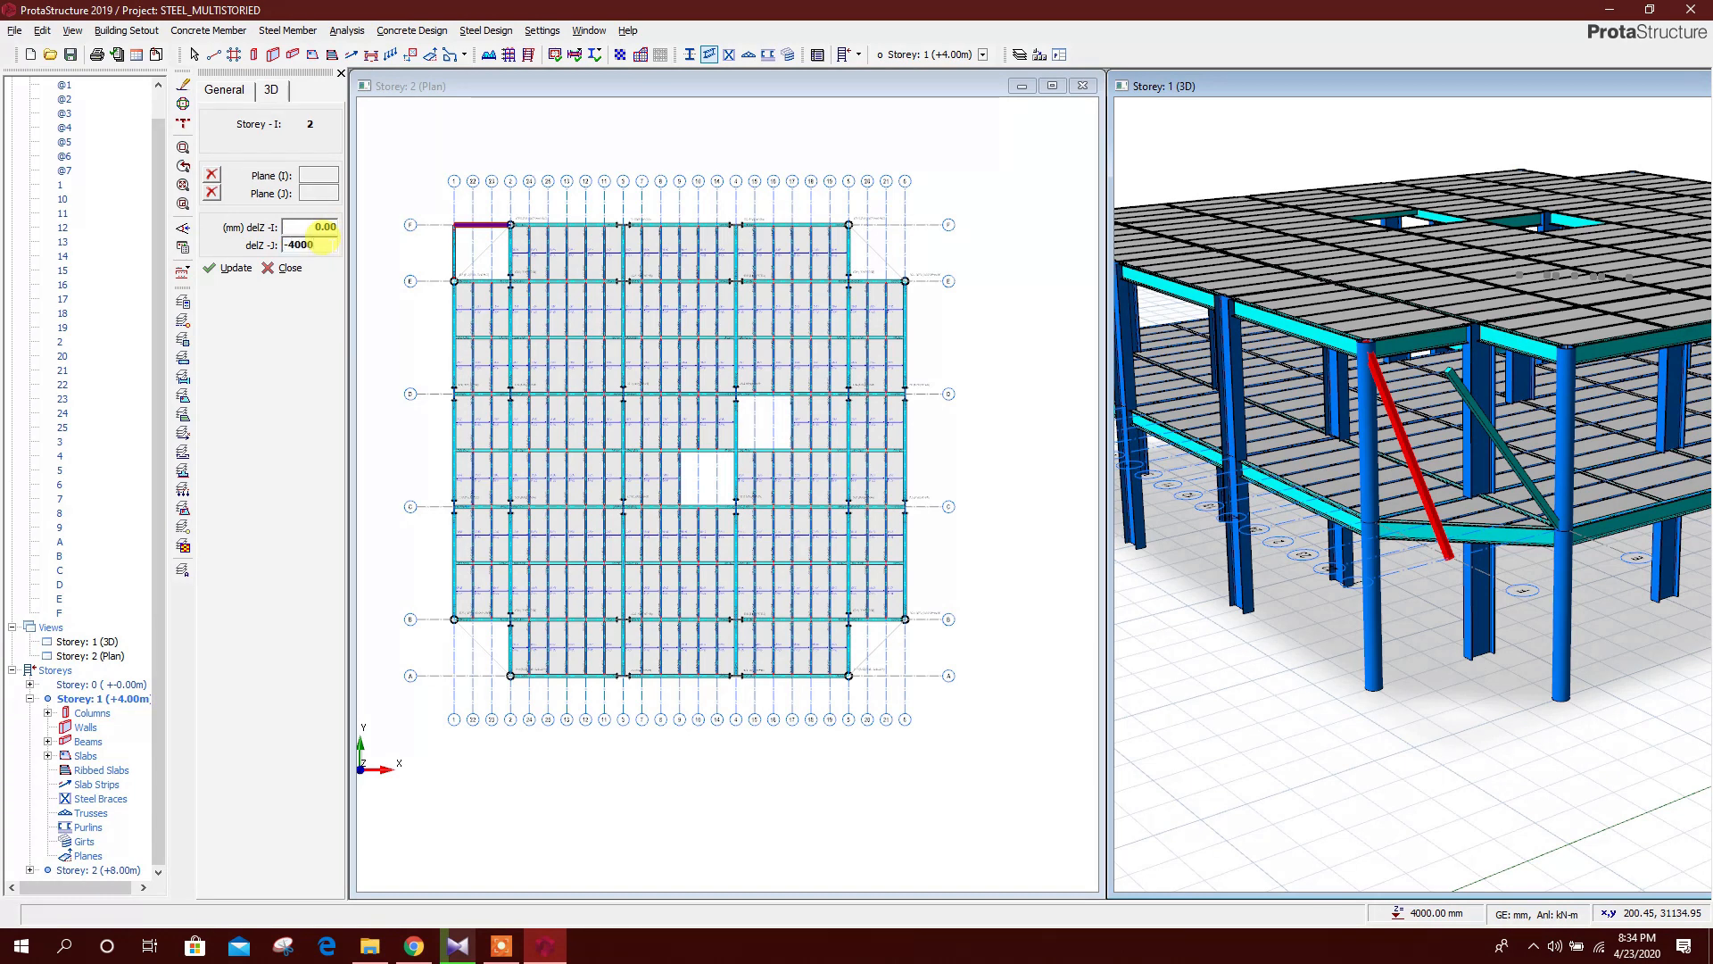
left_click(250, 264)
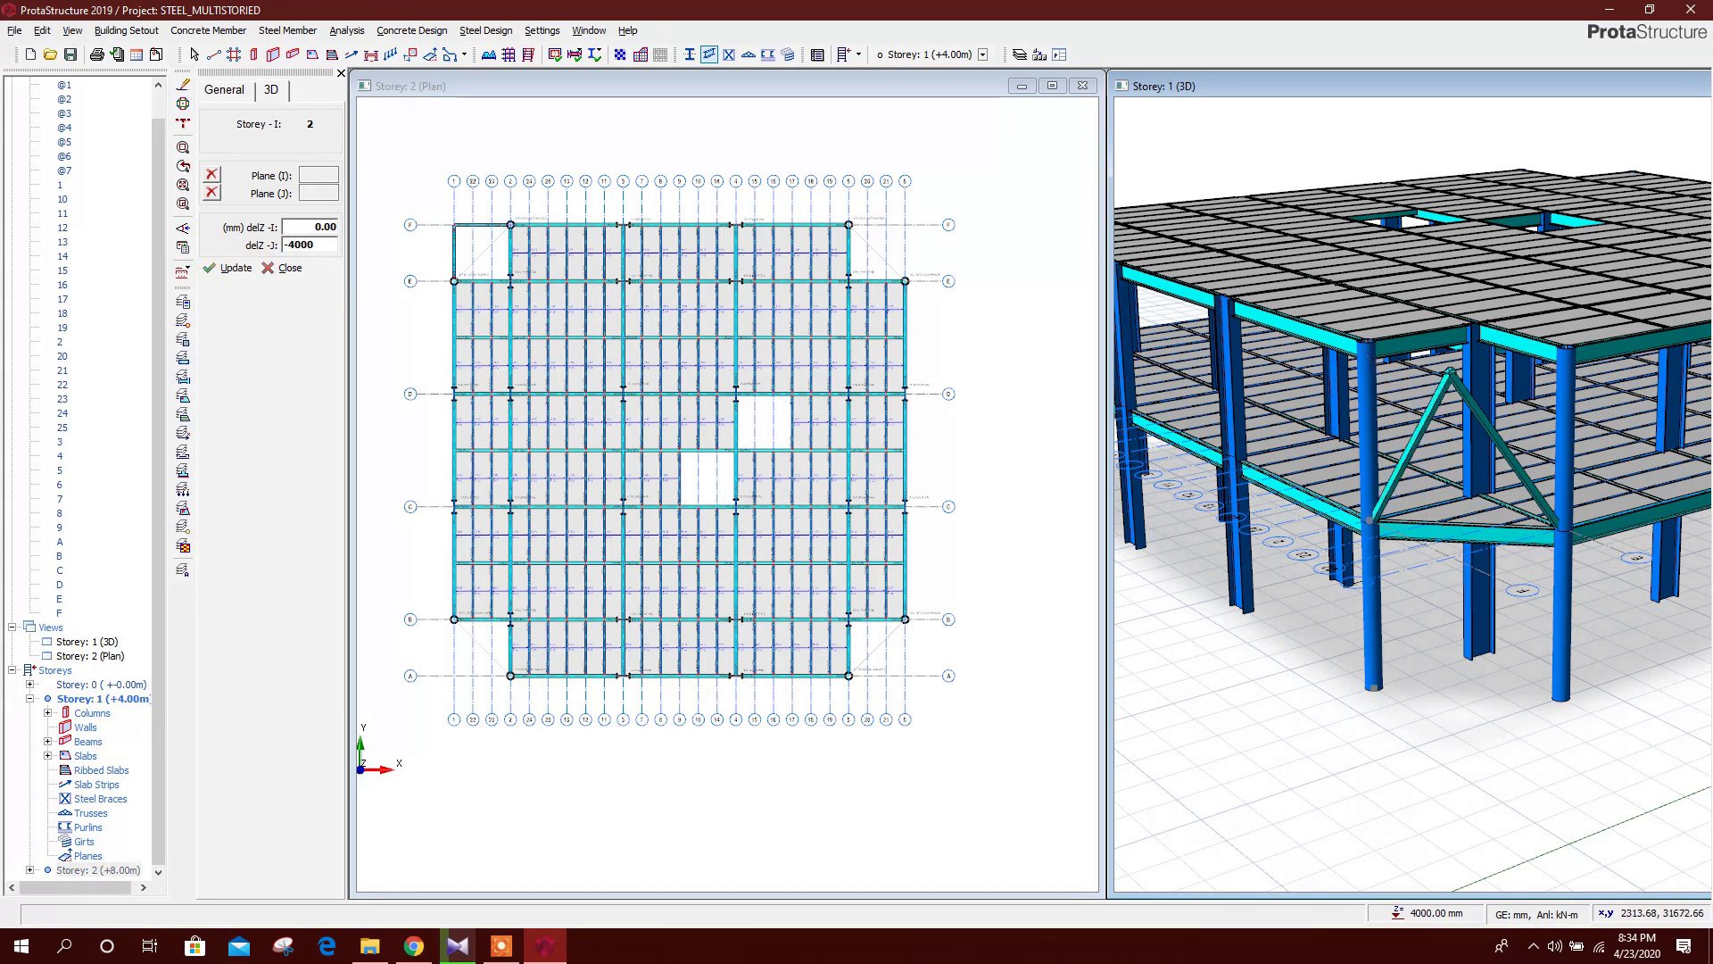
scroll(1436, 602, "up", 1)
mouse_move(1454, 551)
middle_mouse_down()
mouse_move(1469, 600)
mouse_move(1537, 643)
mouse_move(1482, 685)
mouse_move(1400, 669)
middle_mouse_up()
key("Escape")
Insert Storey 2 tube beams along axis F from 5 to 6 and along axis 6 between F and E
scroll(1290, 536, "up", 1)
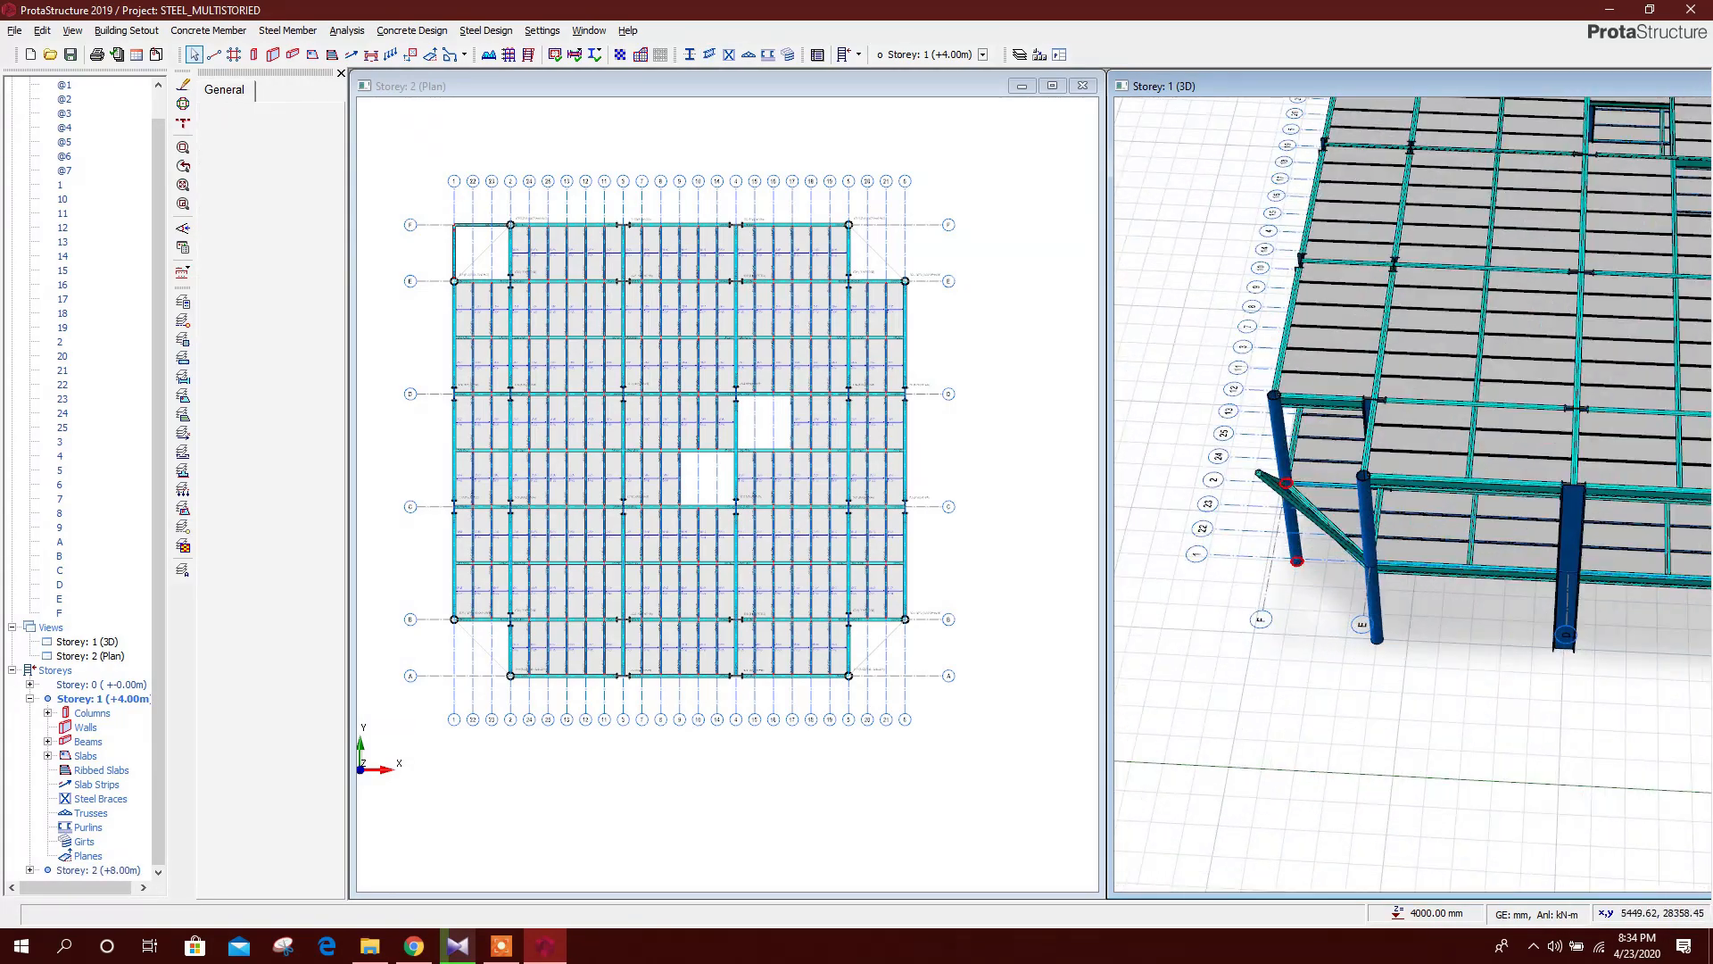
middle_click_drag(1301, 545, 1408, 534)
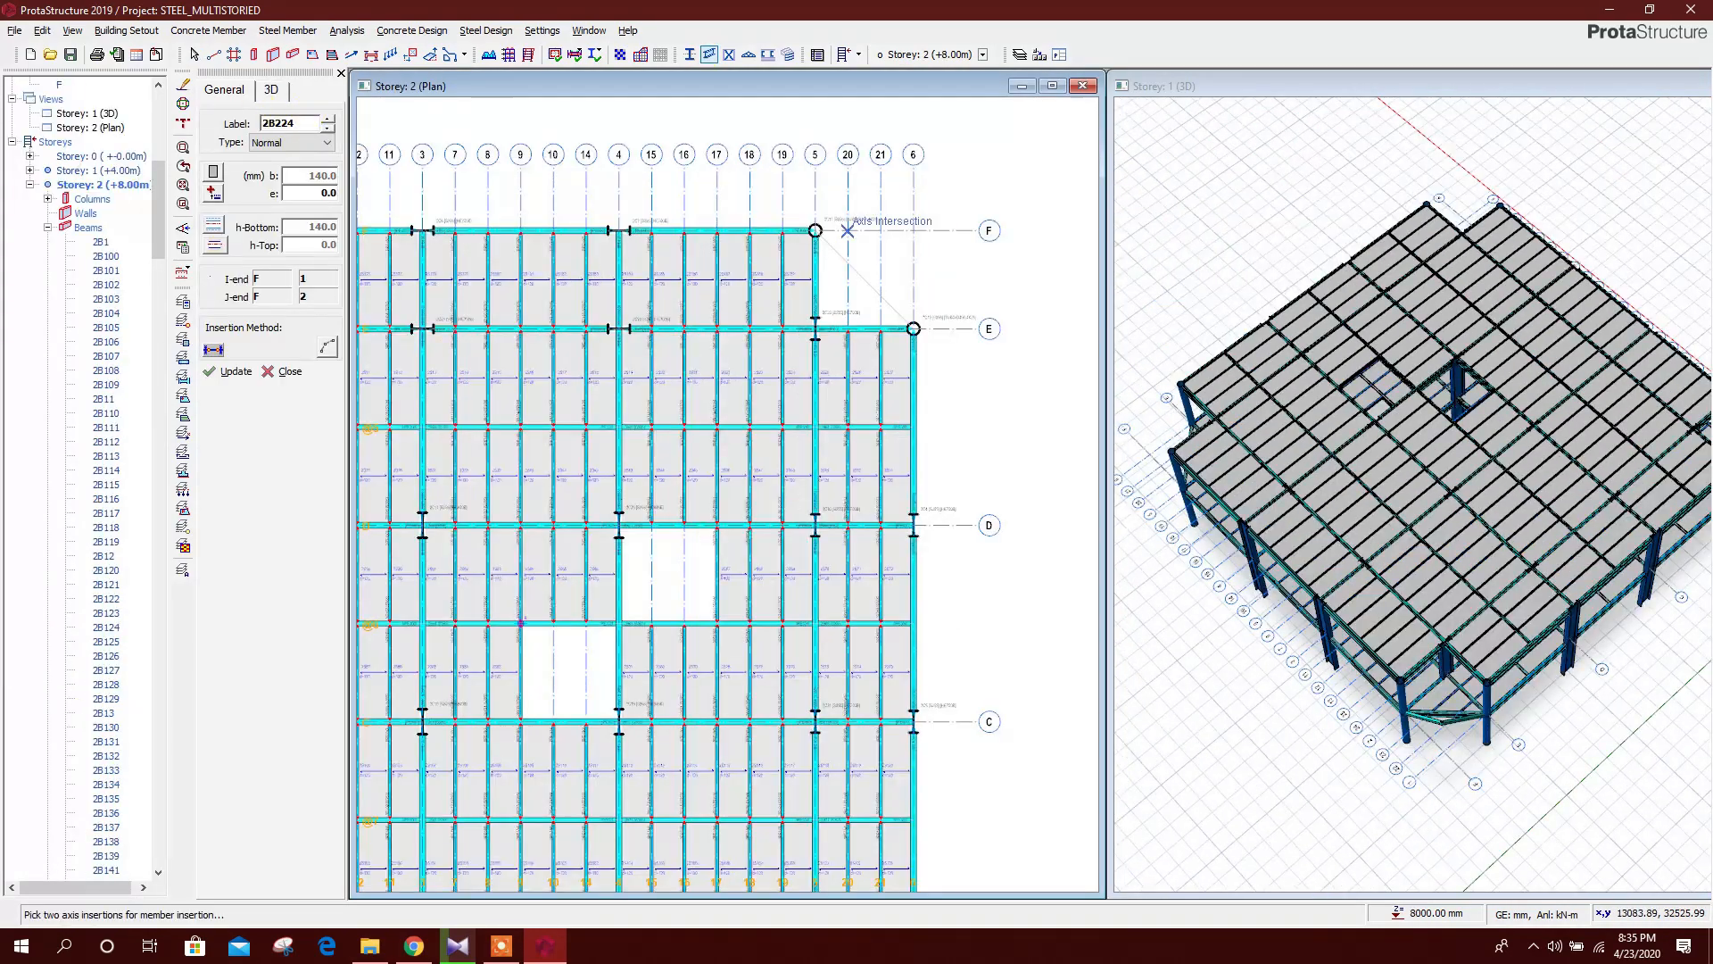
left_click(913, 230)
left_click(913, 329)
Set delZ-J to 0 for the tube beam on axis F between axes 5 and 6
scroll(1224, 650, "down", 2)
middle_click_drag(1224, 650, 1361, 535)
scroll(1361, 536, "up", 2)
middle_click_drag(1234, 556, 1291, 571)
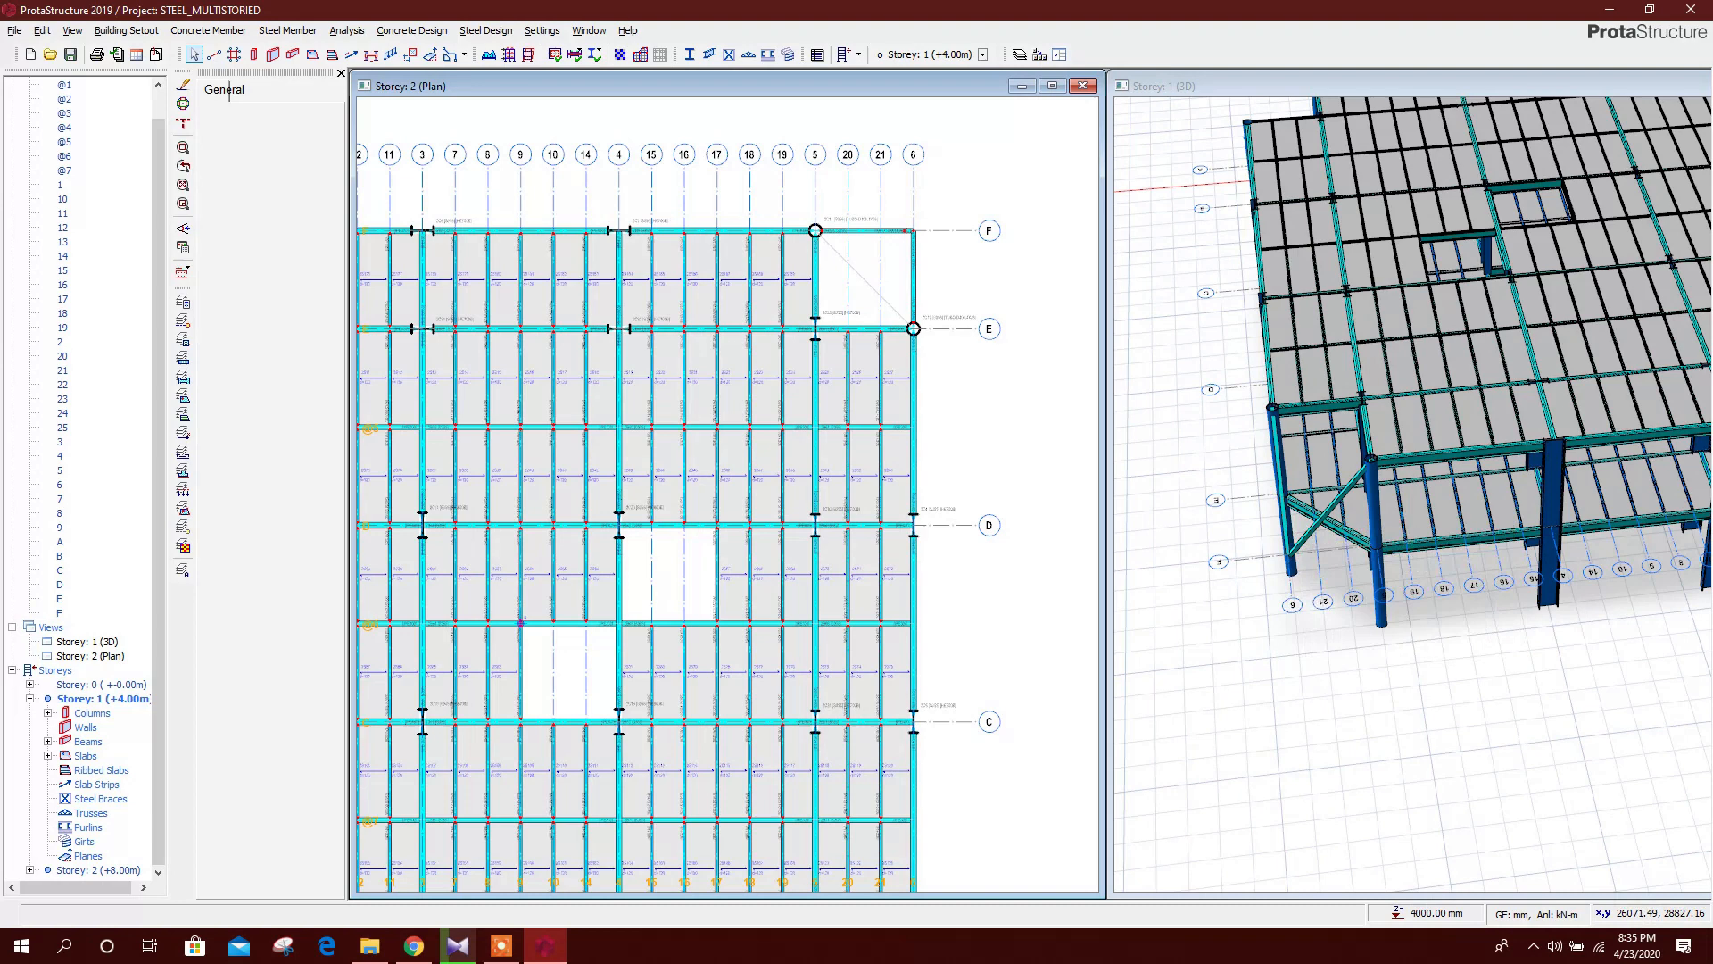
left_click(1289, 553)
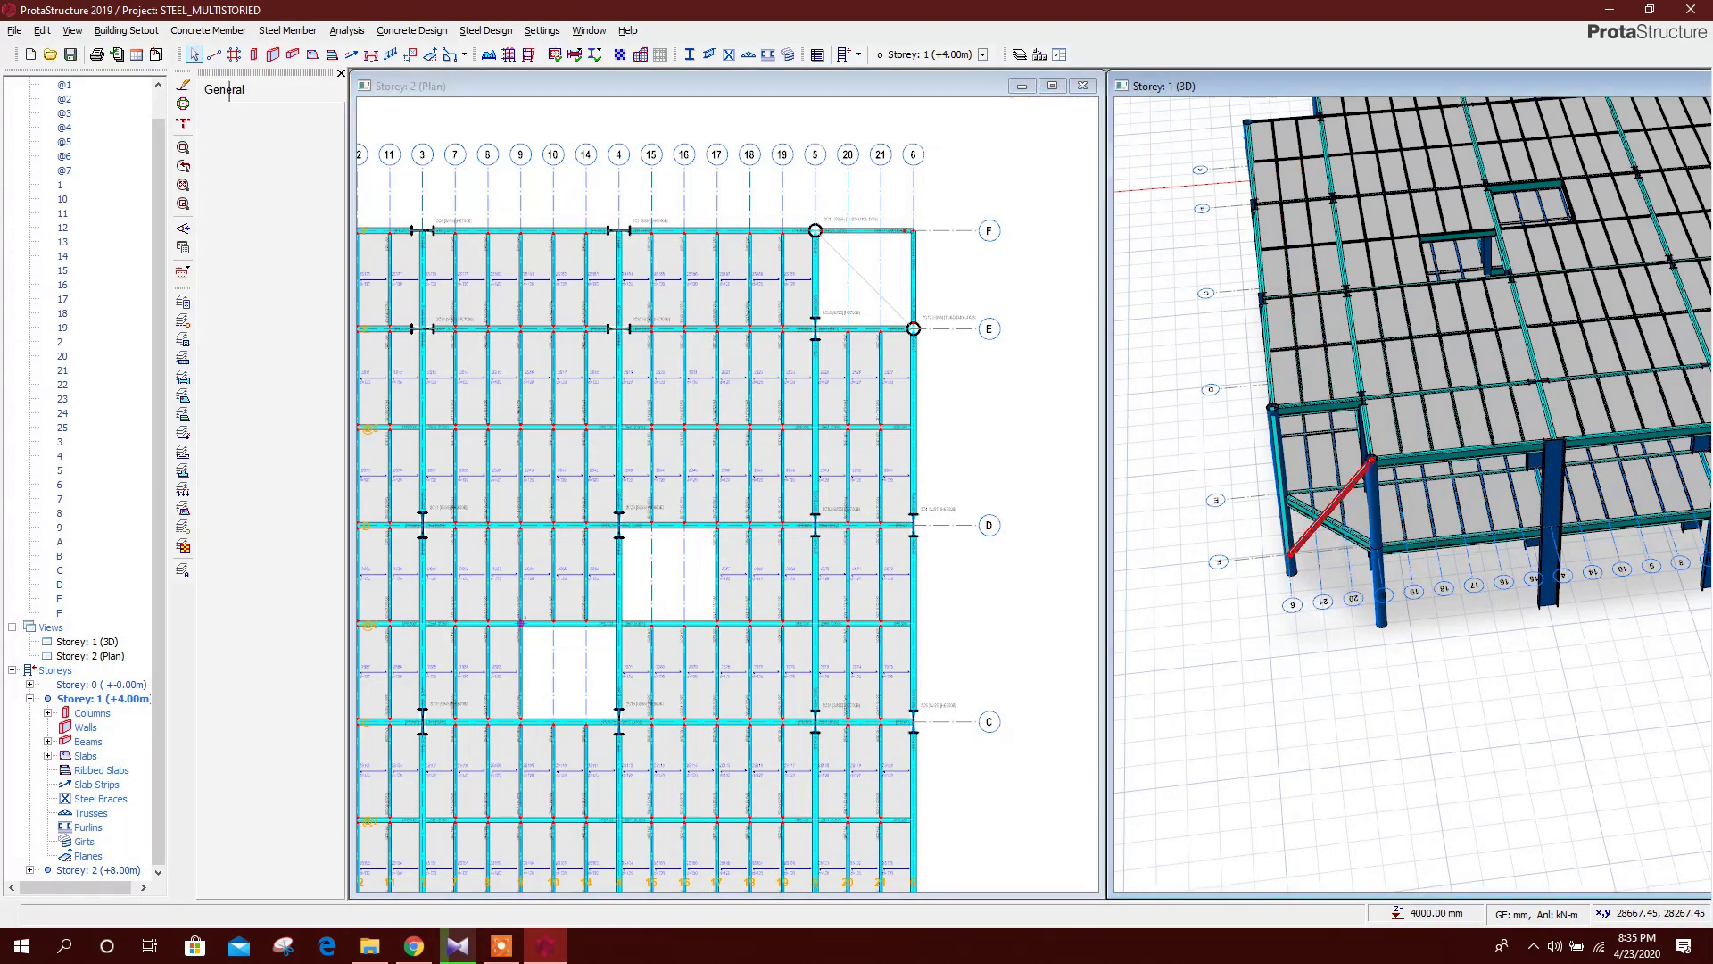
right_click(1285, 555)
left_click(1349, 52)
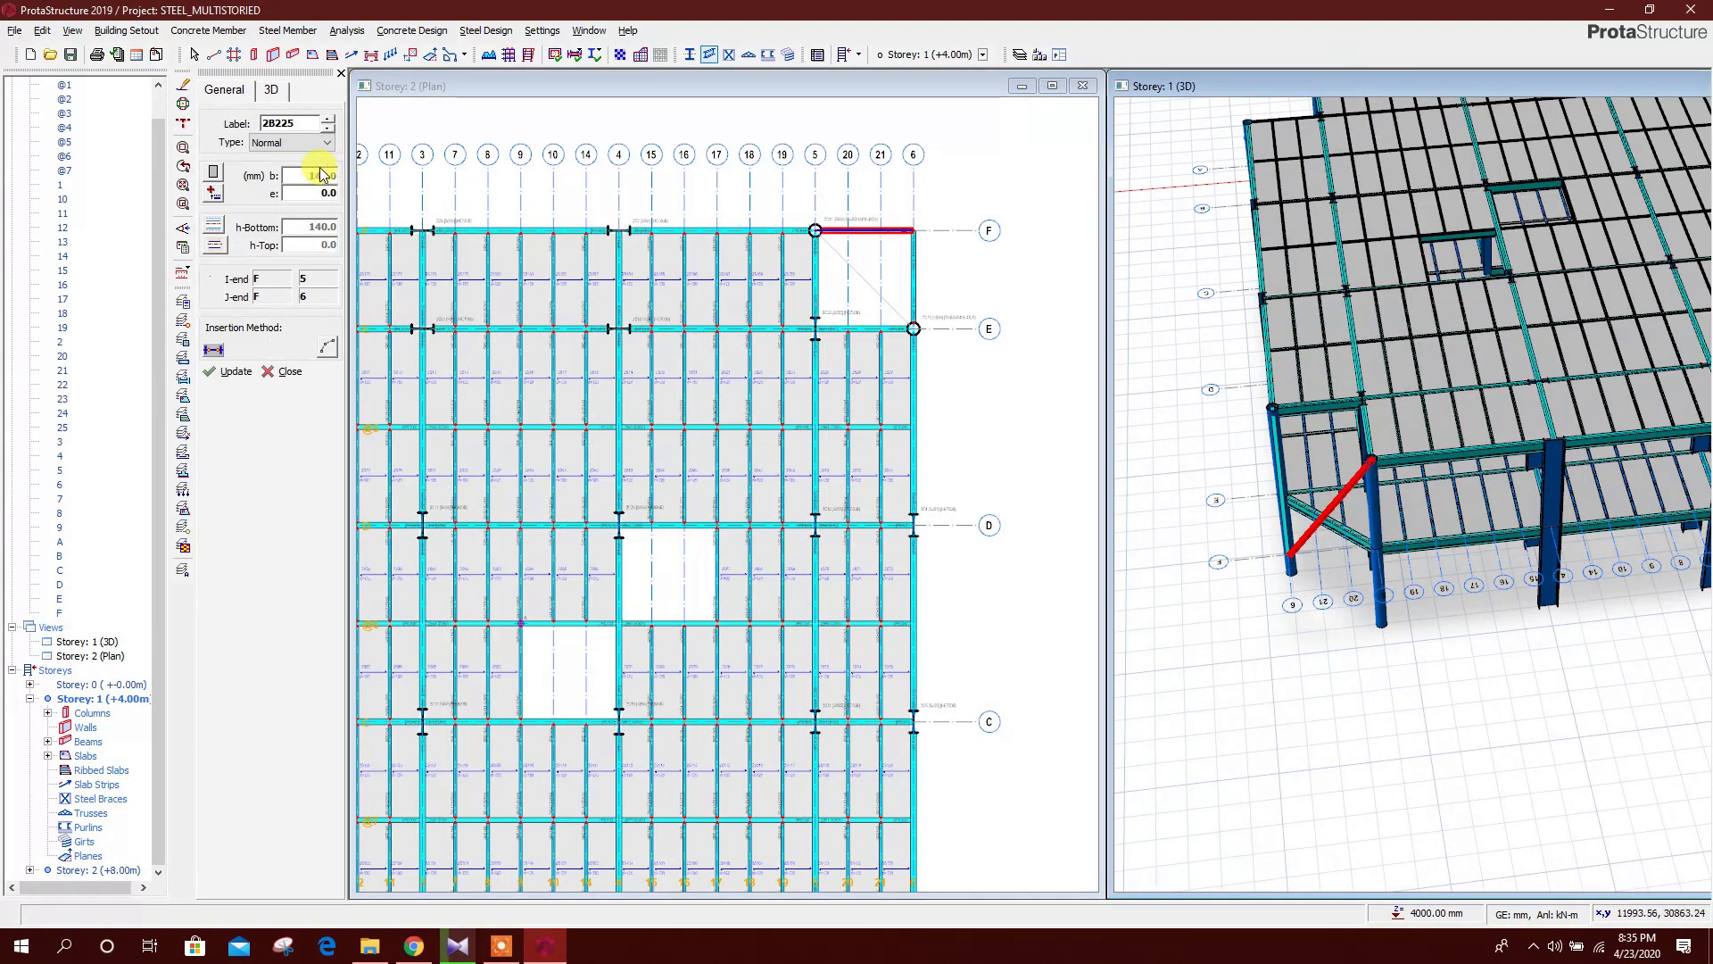
left_click(274, 89)
double_click(320, 244)
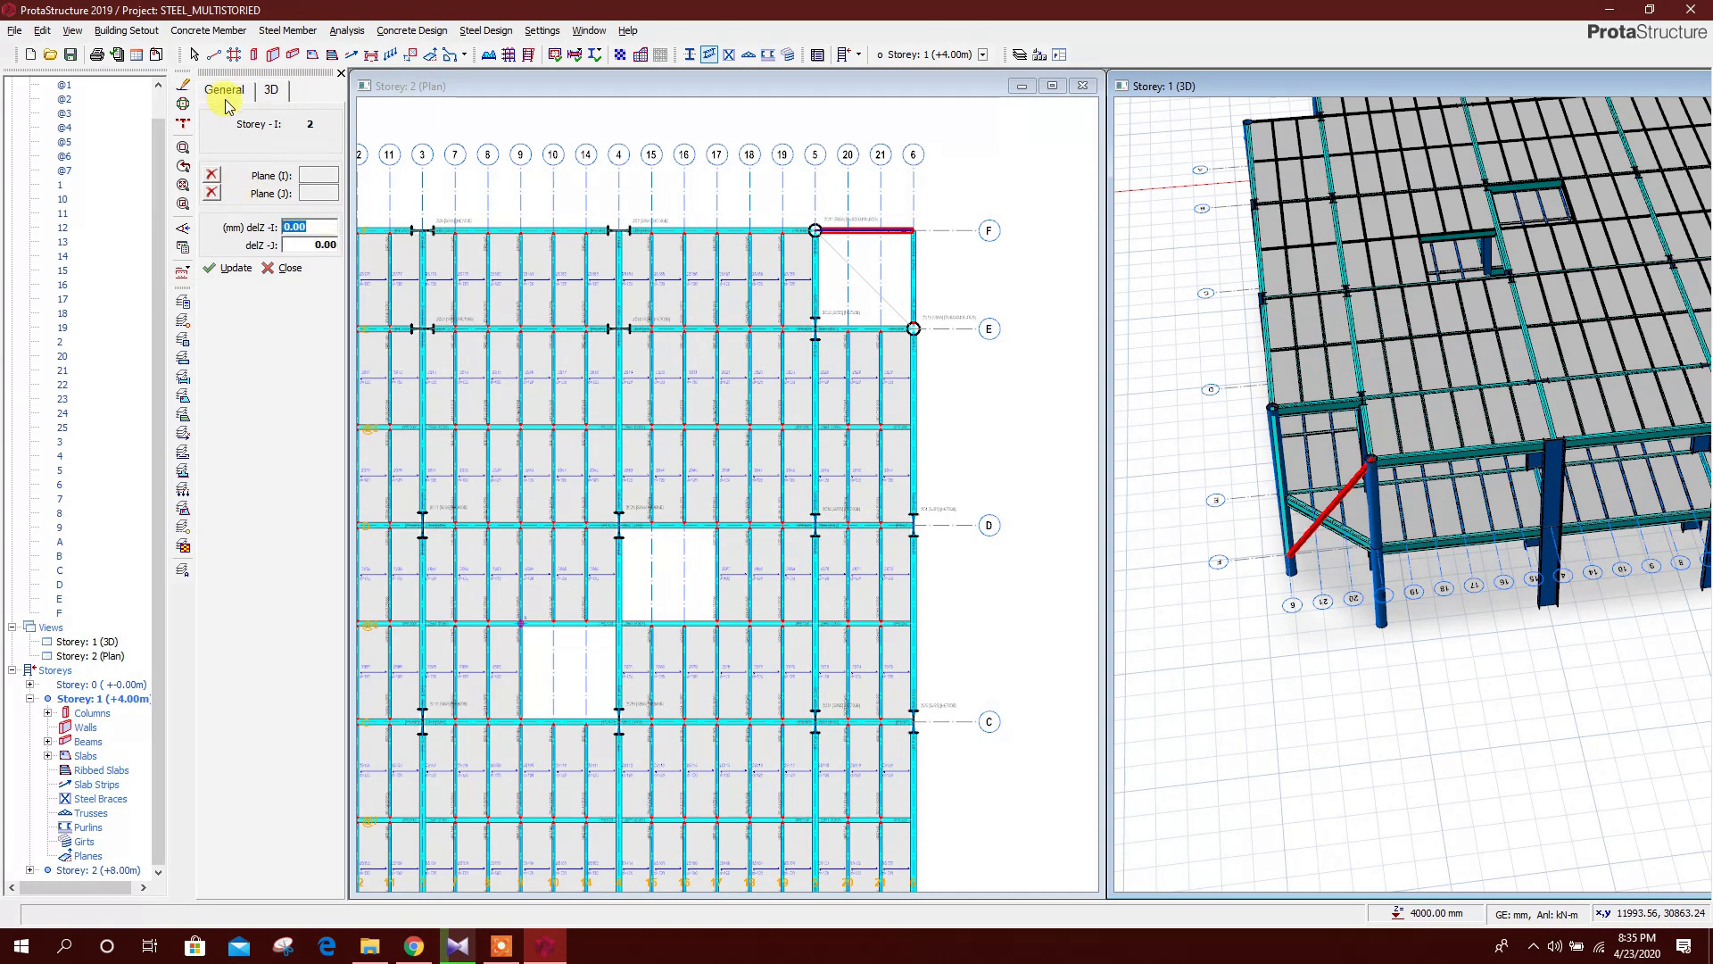
left_click(229, 269)
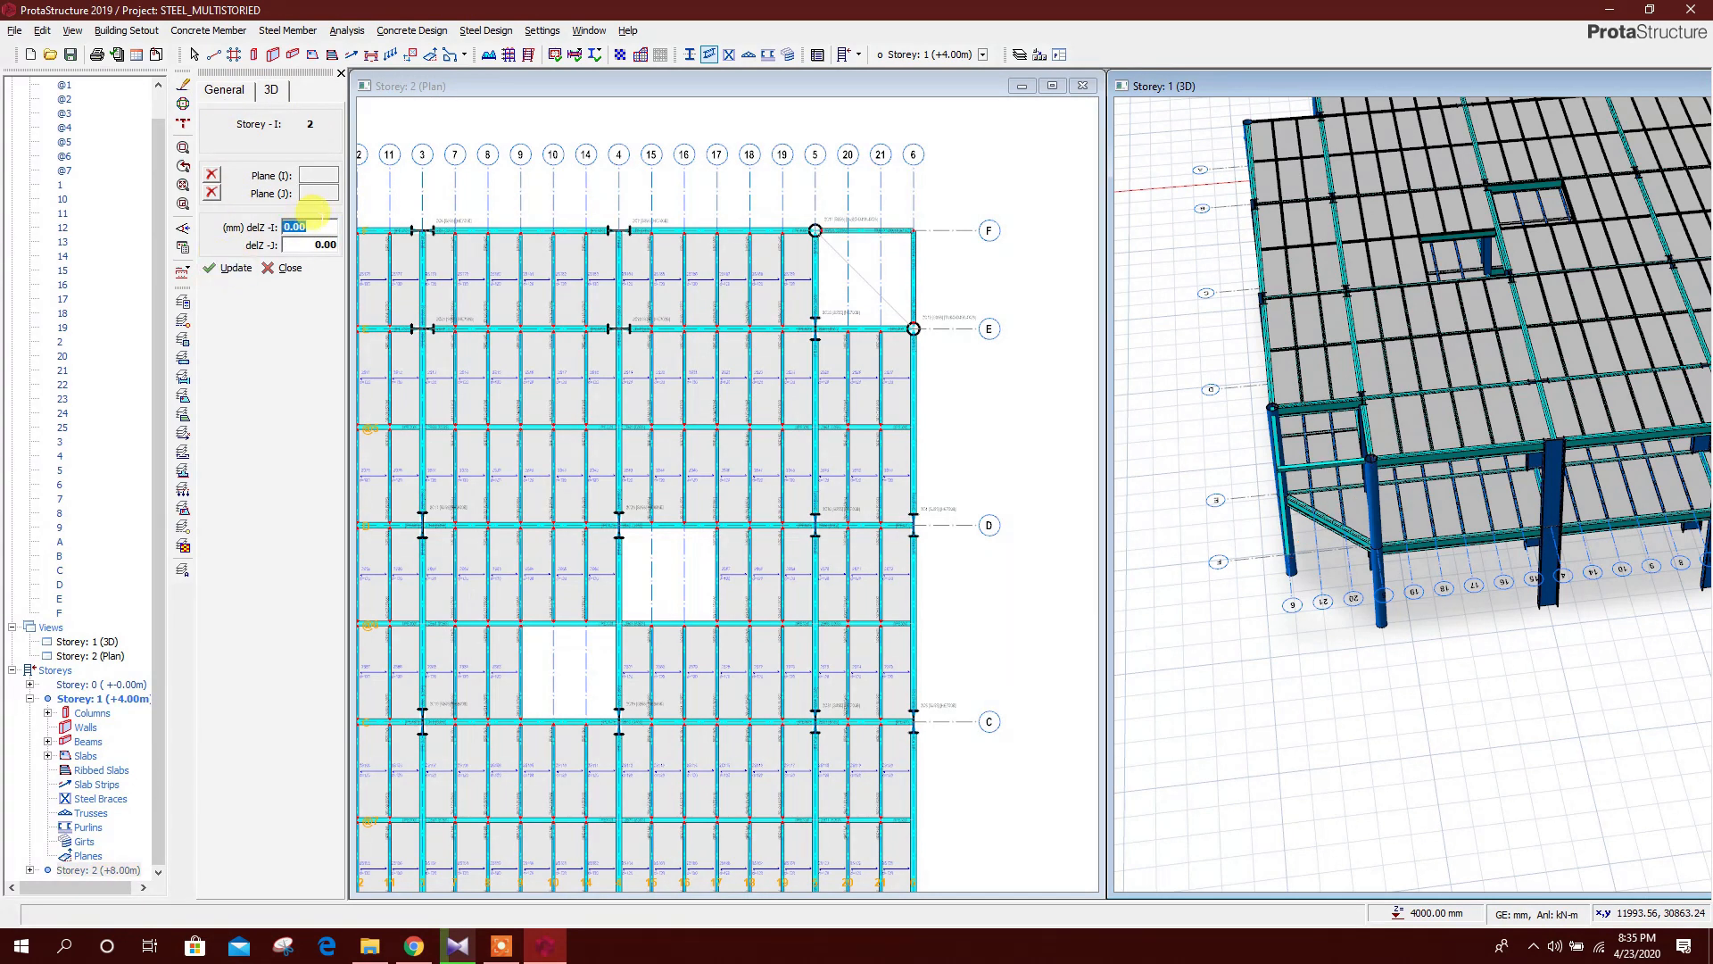
Set delZ-I to -4000 mm and delZ-J to 0 for the tube beam on axis 6 between E and F
left_click(1339, 544)
right_click(1343, 551)
key("Escape")
left_click(1347, 553)
right_click(1354, 555)
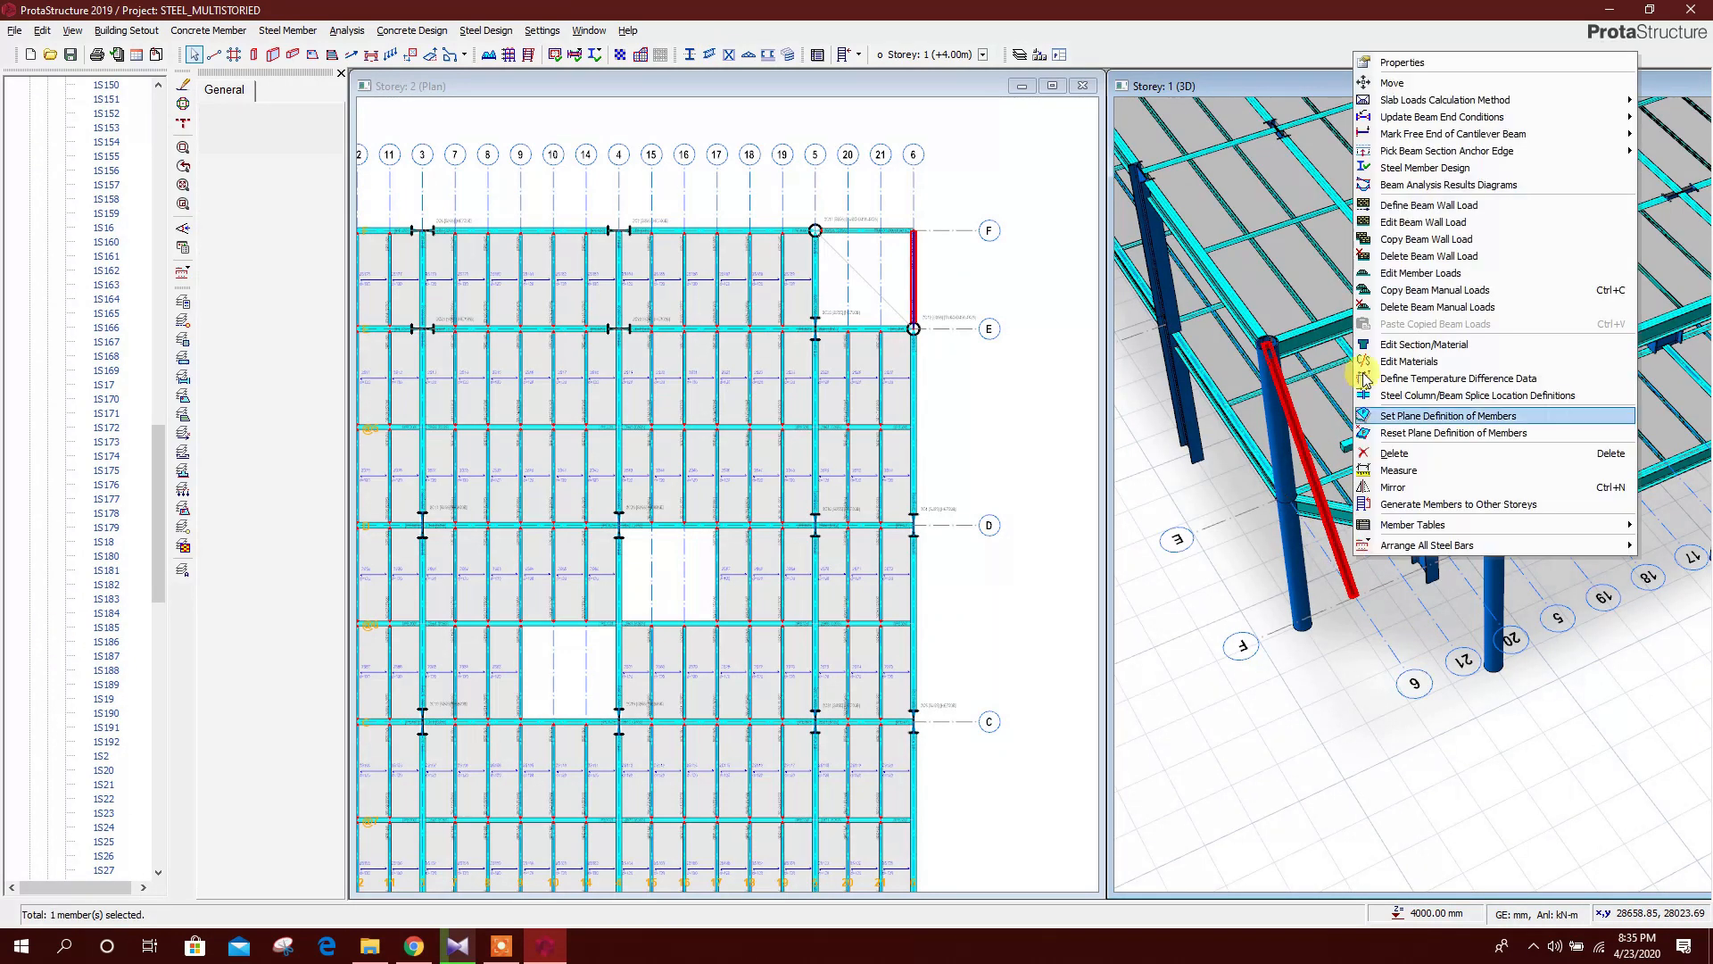
left_click(1402, 63)
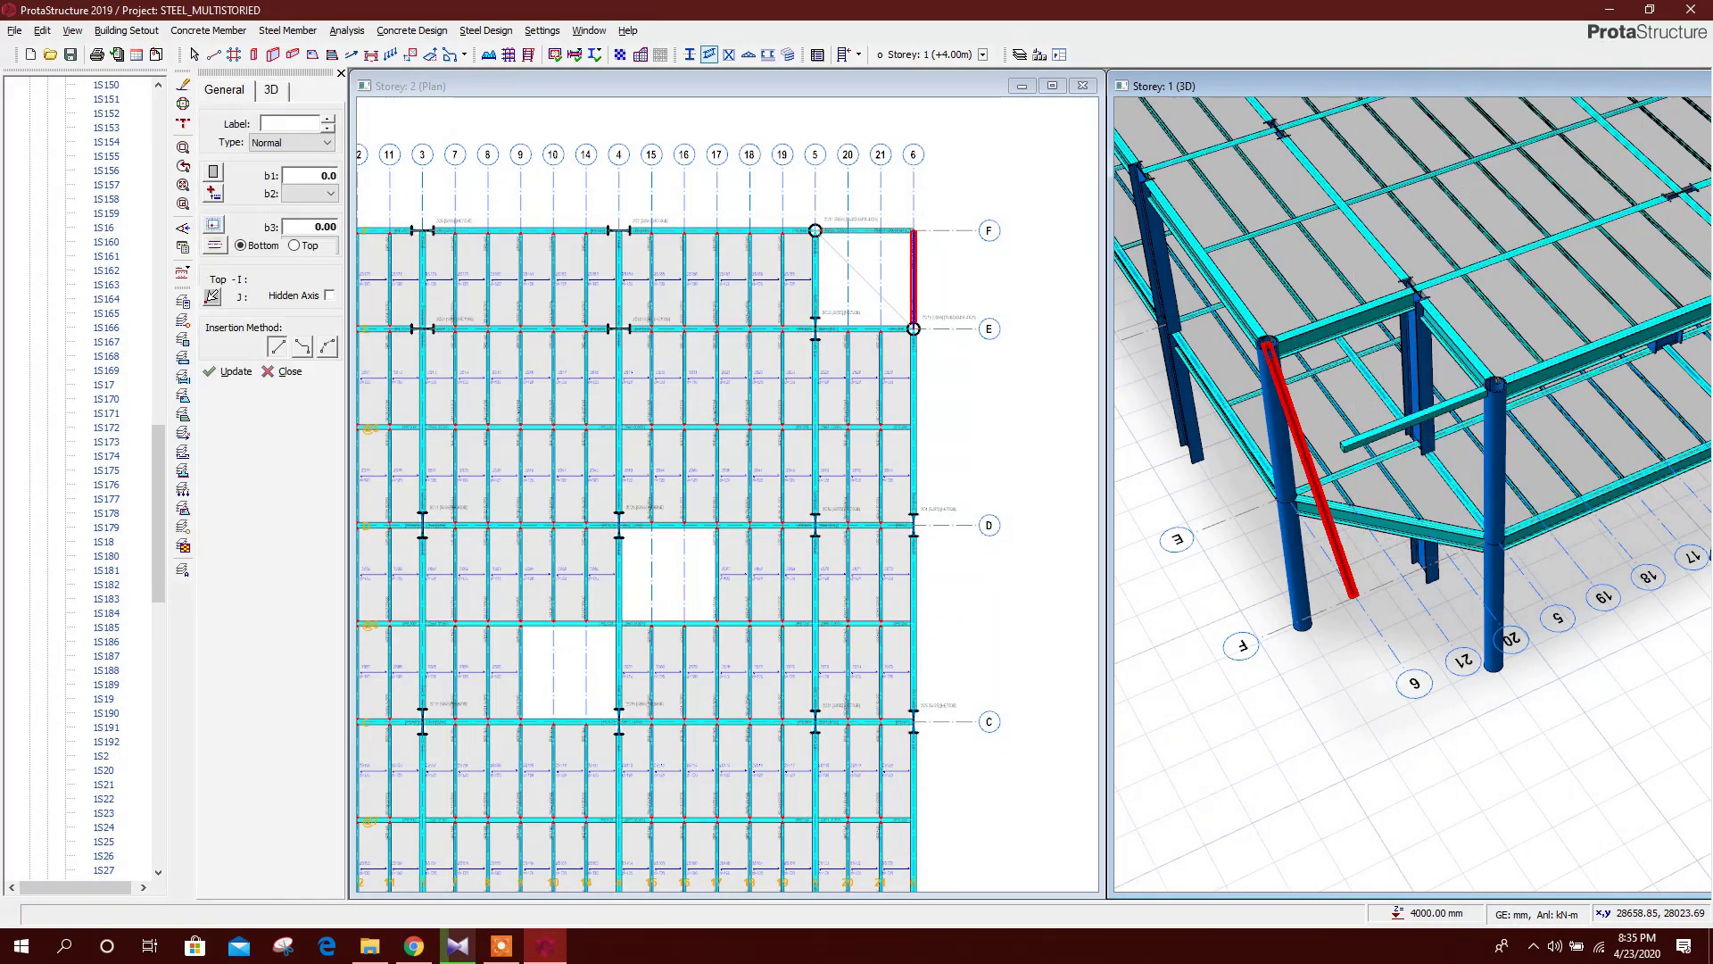
left_click(270, 90)
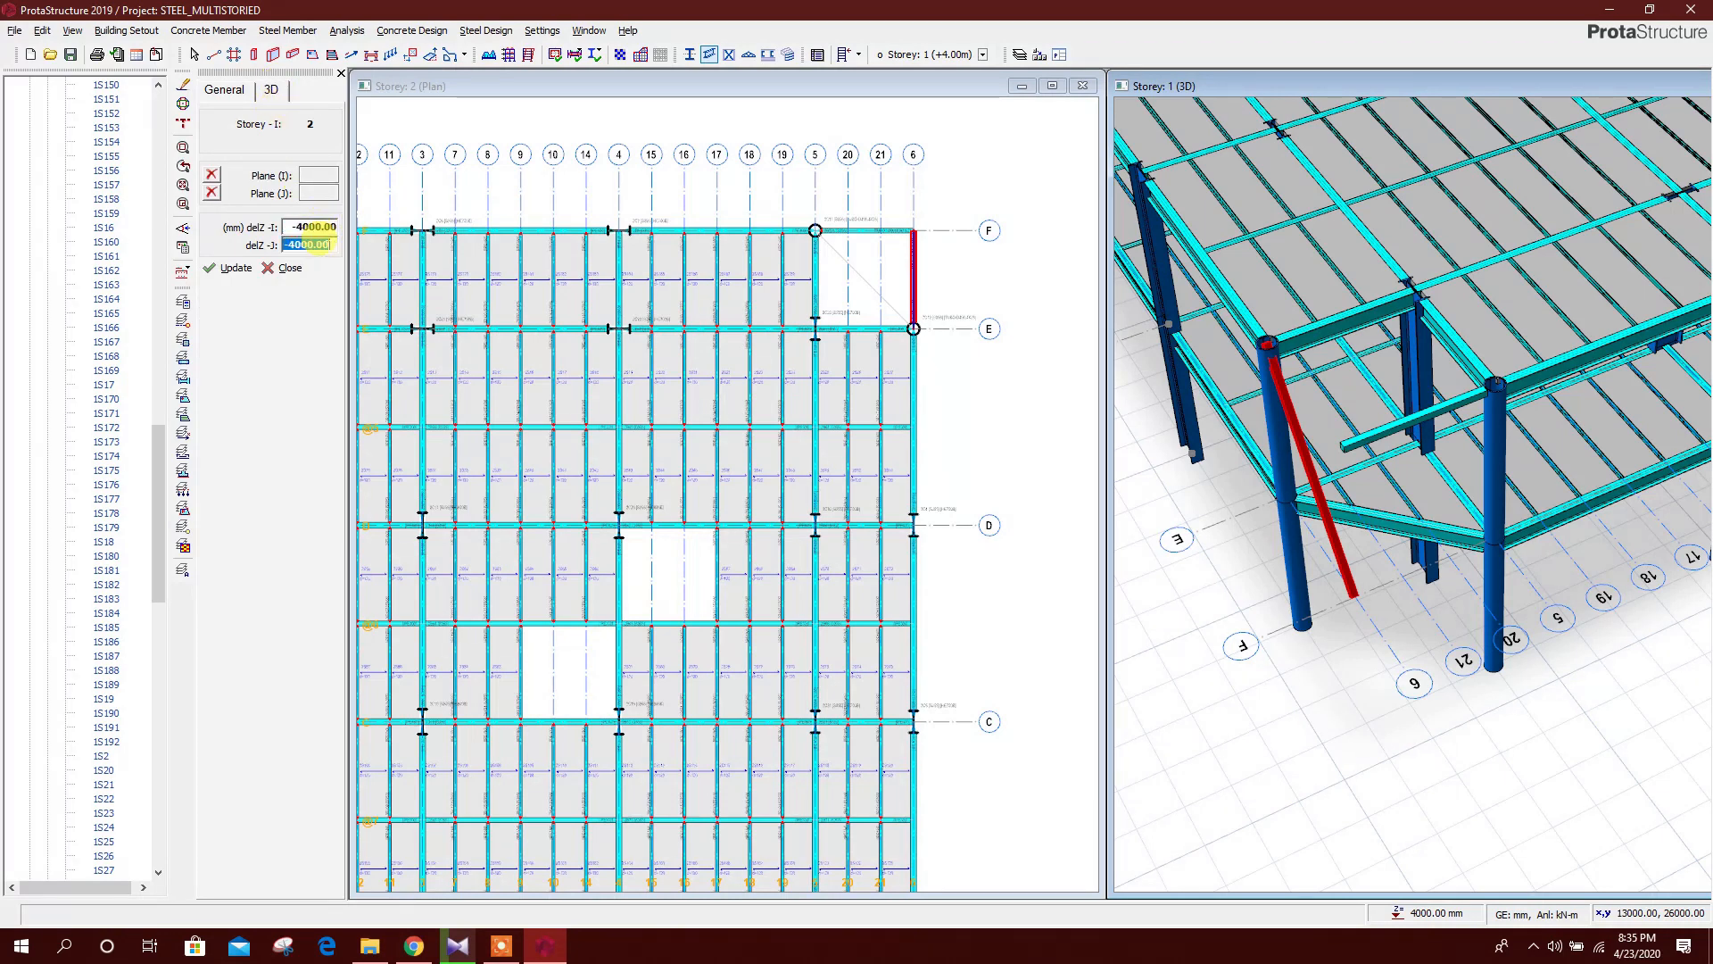
left_click(290, 268)
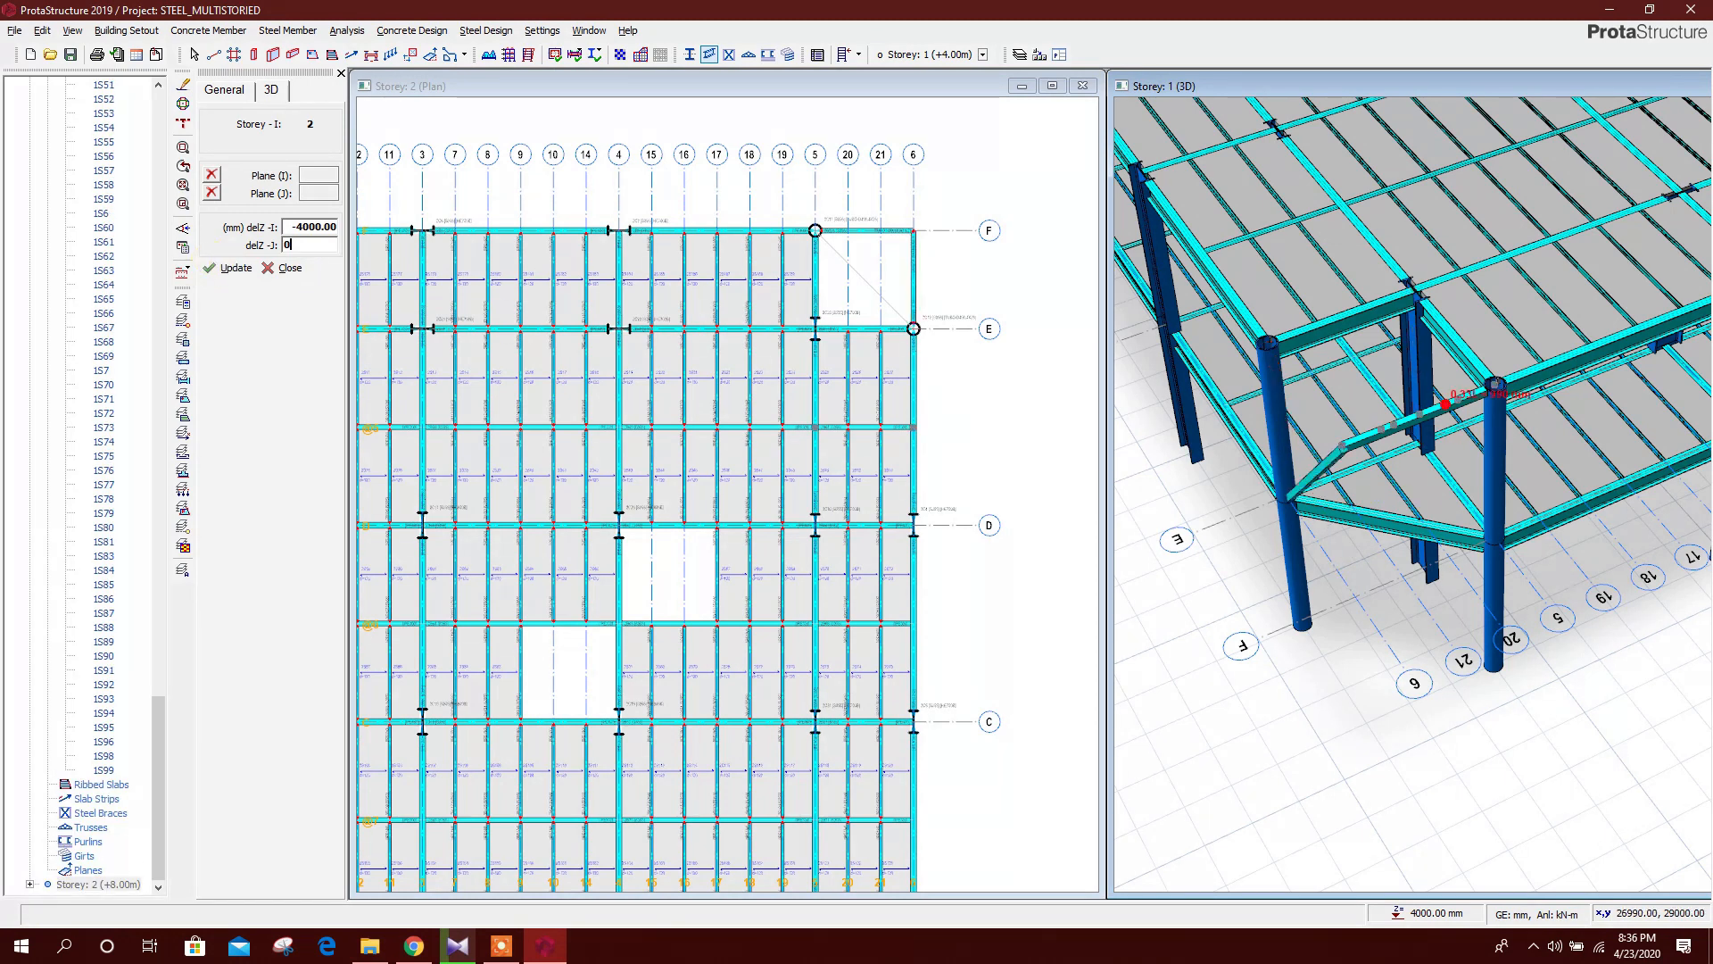
Set delZ-I to -4000 mm for the tube beam on axis F between axes 5 and 6
right_click(1374, 438)
left_click(1396, 458)
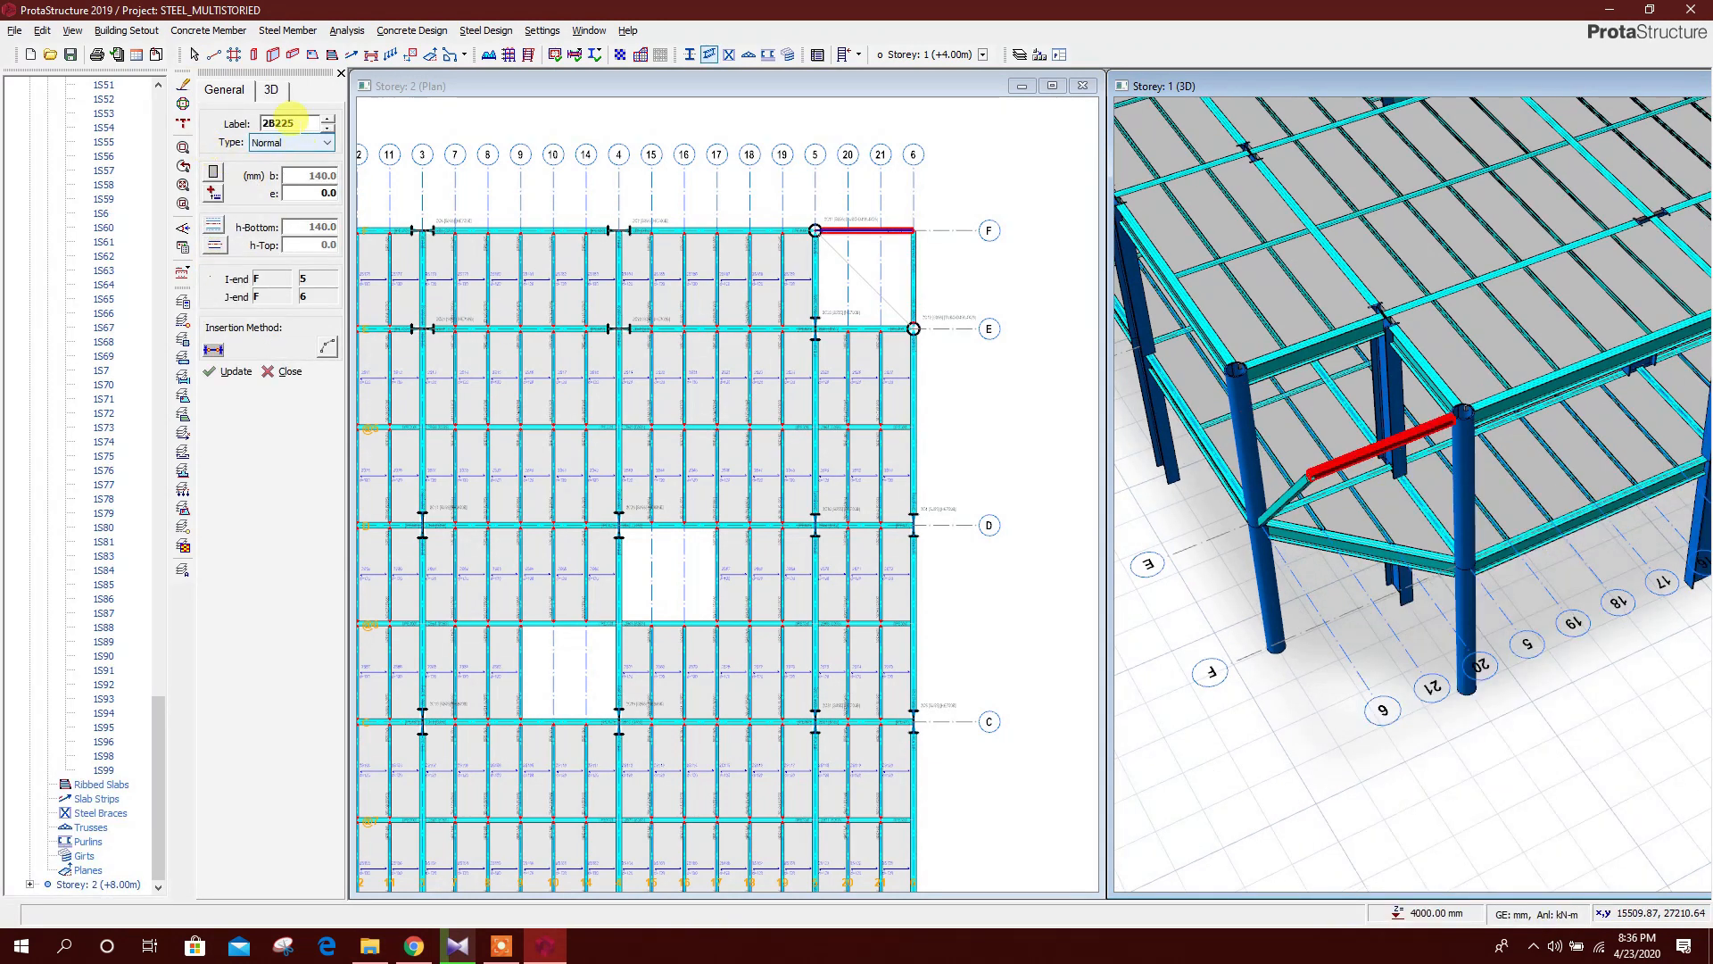
left_click(272, 90)
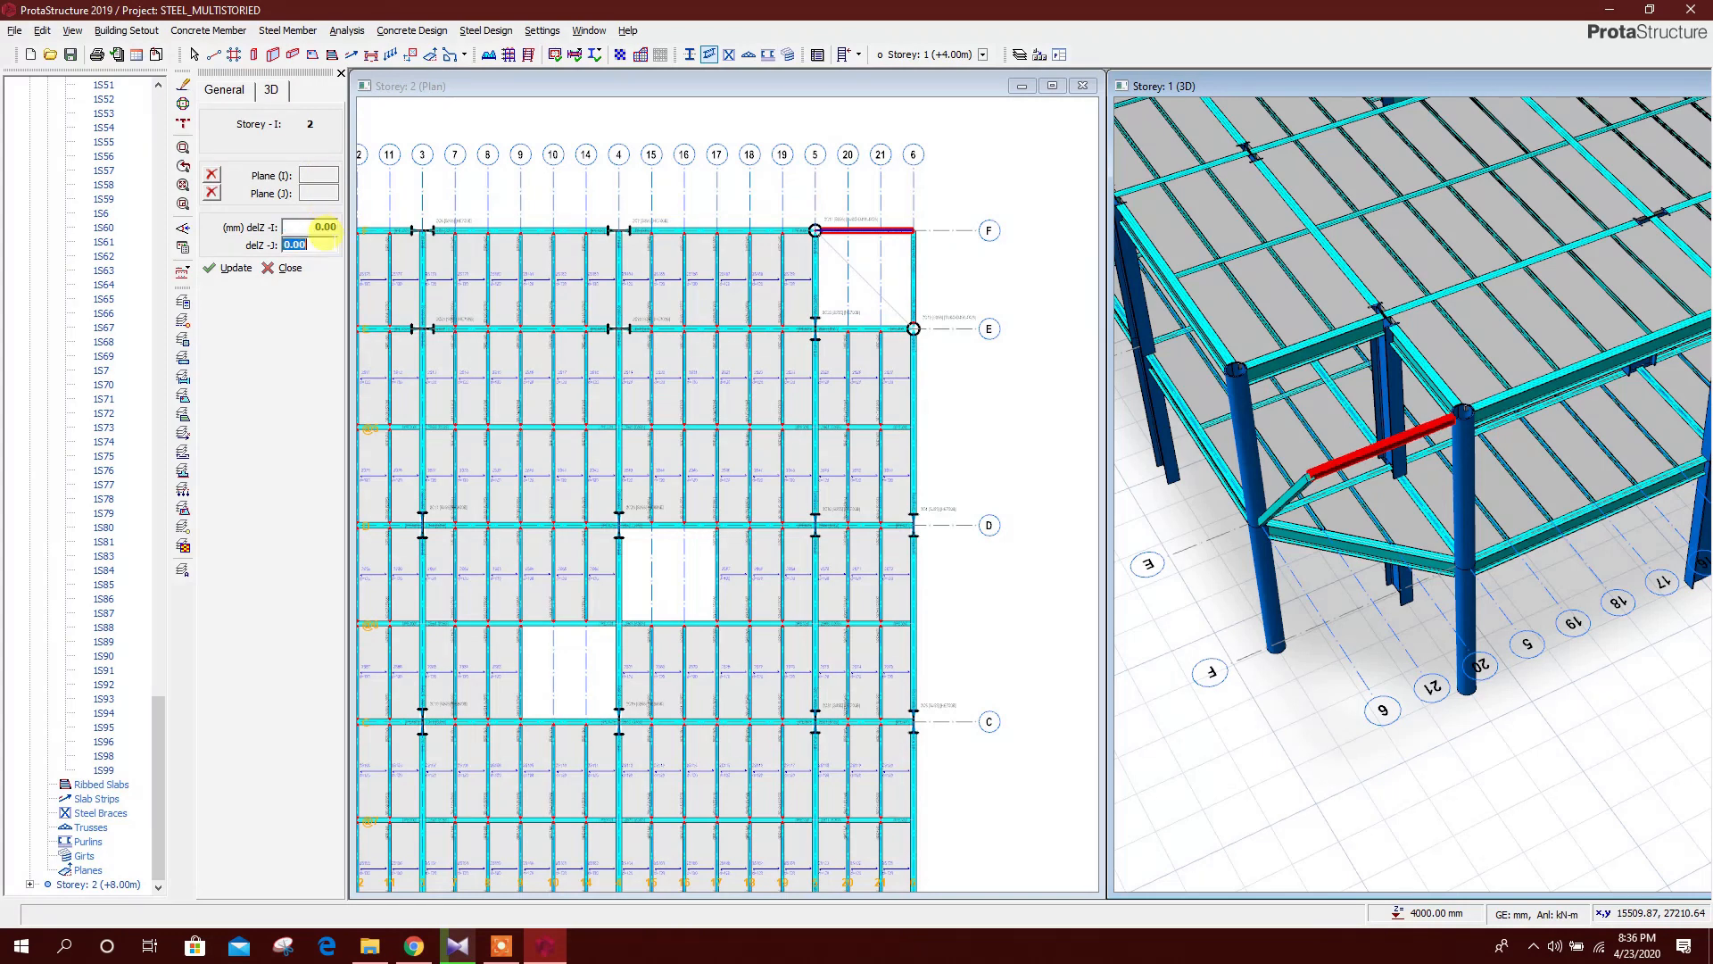
left_click(312, 227)
type("-4000")
left_click(235, 271)
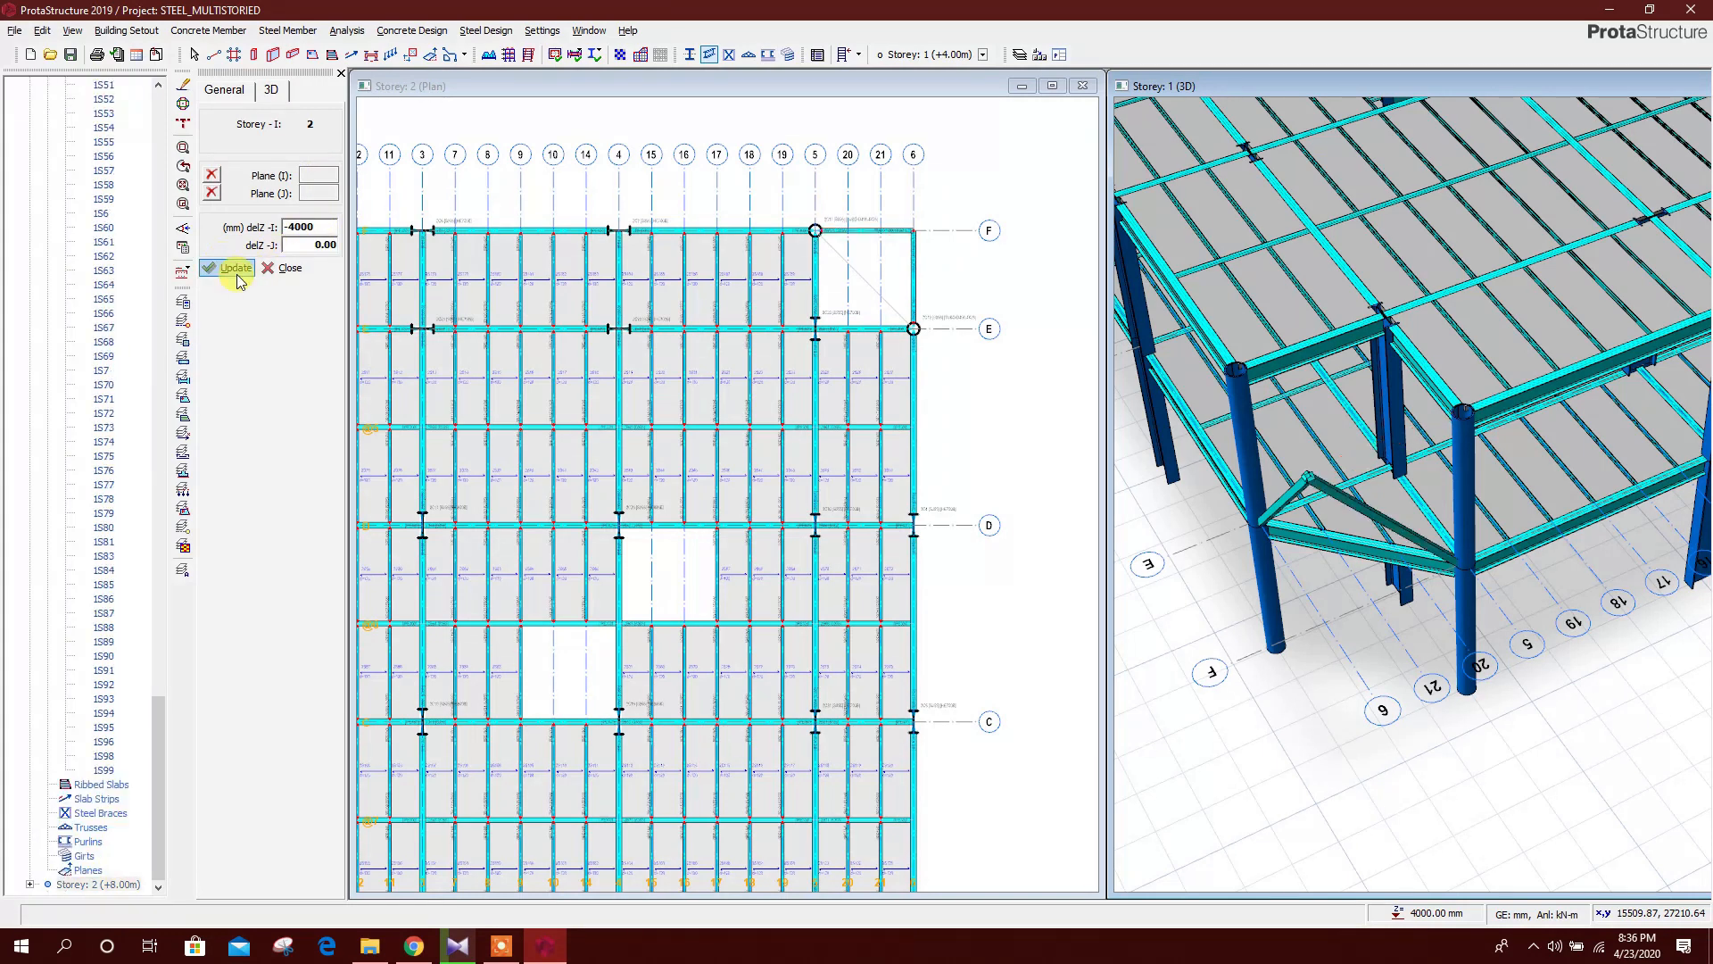
Select all eight inclined tube beams at the four corners of Storey 2 in the 3D model
scroll(1312, 580, "down", 5)
middle_click_drag(1325, 629, 1366, 624)
mouse_move(1365, 623)
left_mouse_down()
mouse_move(1397, 680)
mouse_move(1346, 631)
left_mouse_up()
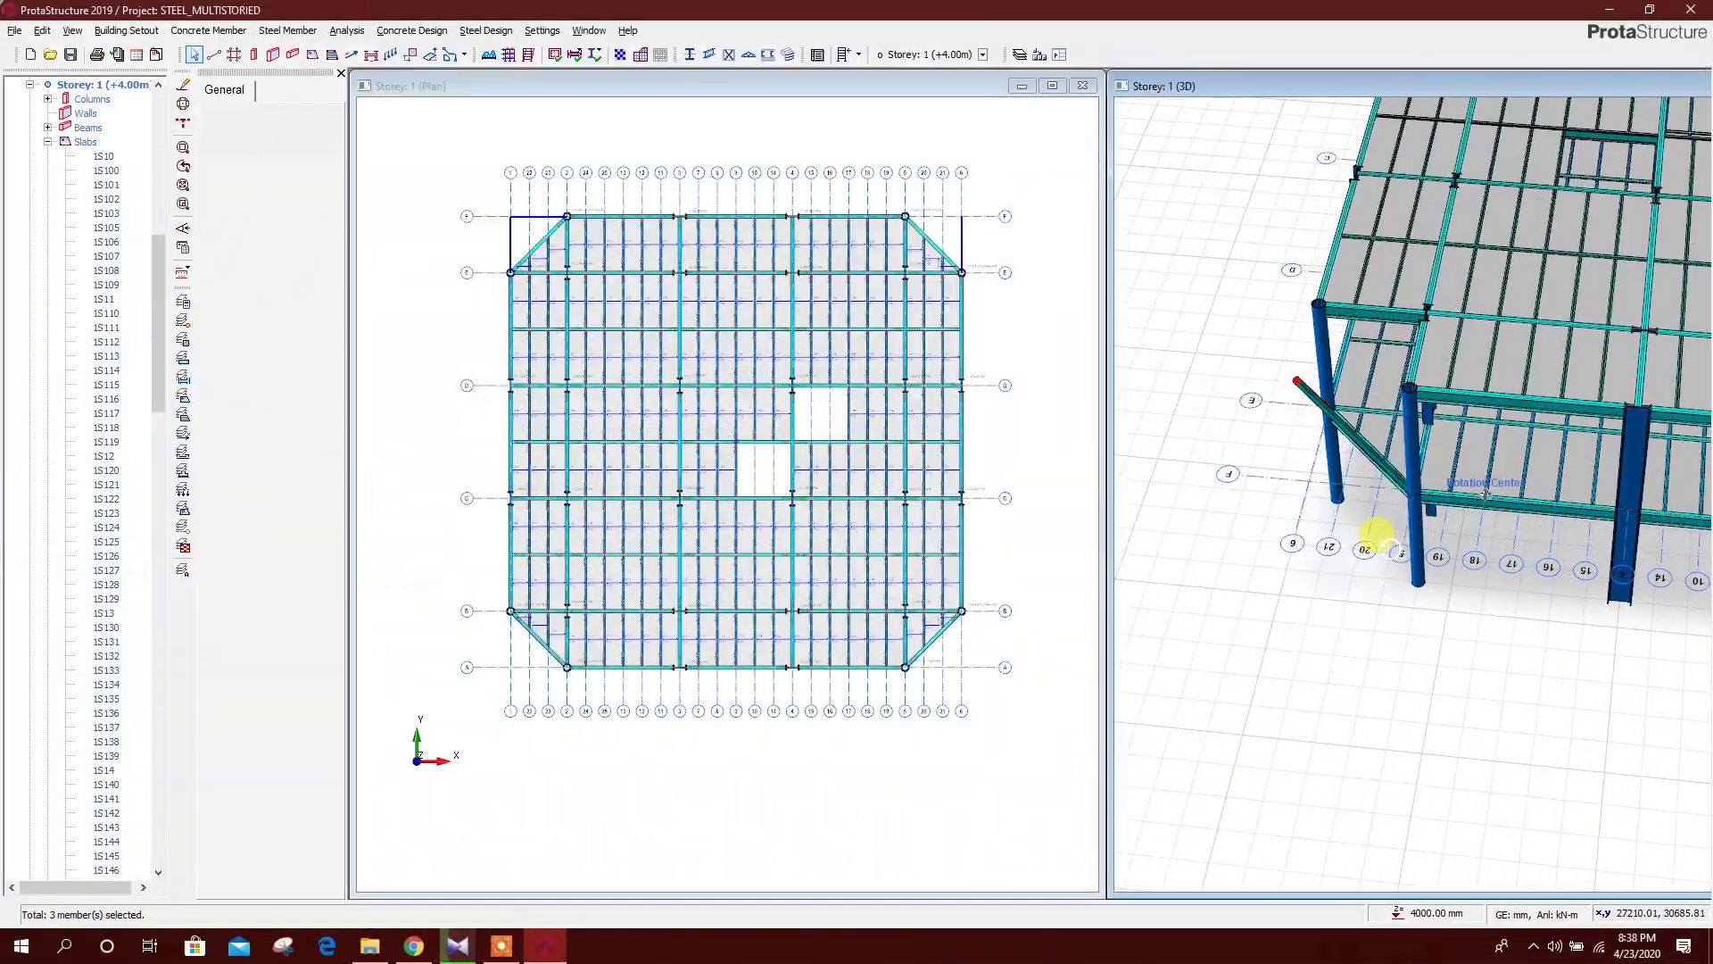
left_click_drag(1359, 535, 1456, 530)
left_click(1455, 478, "ctrl")
scroll(1477, 544, "down", 3)
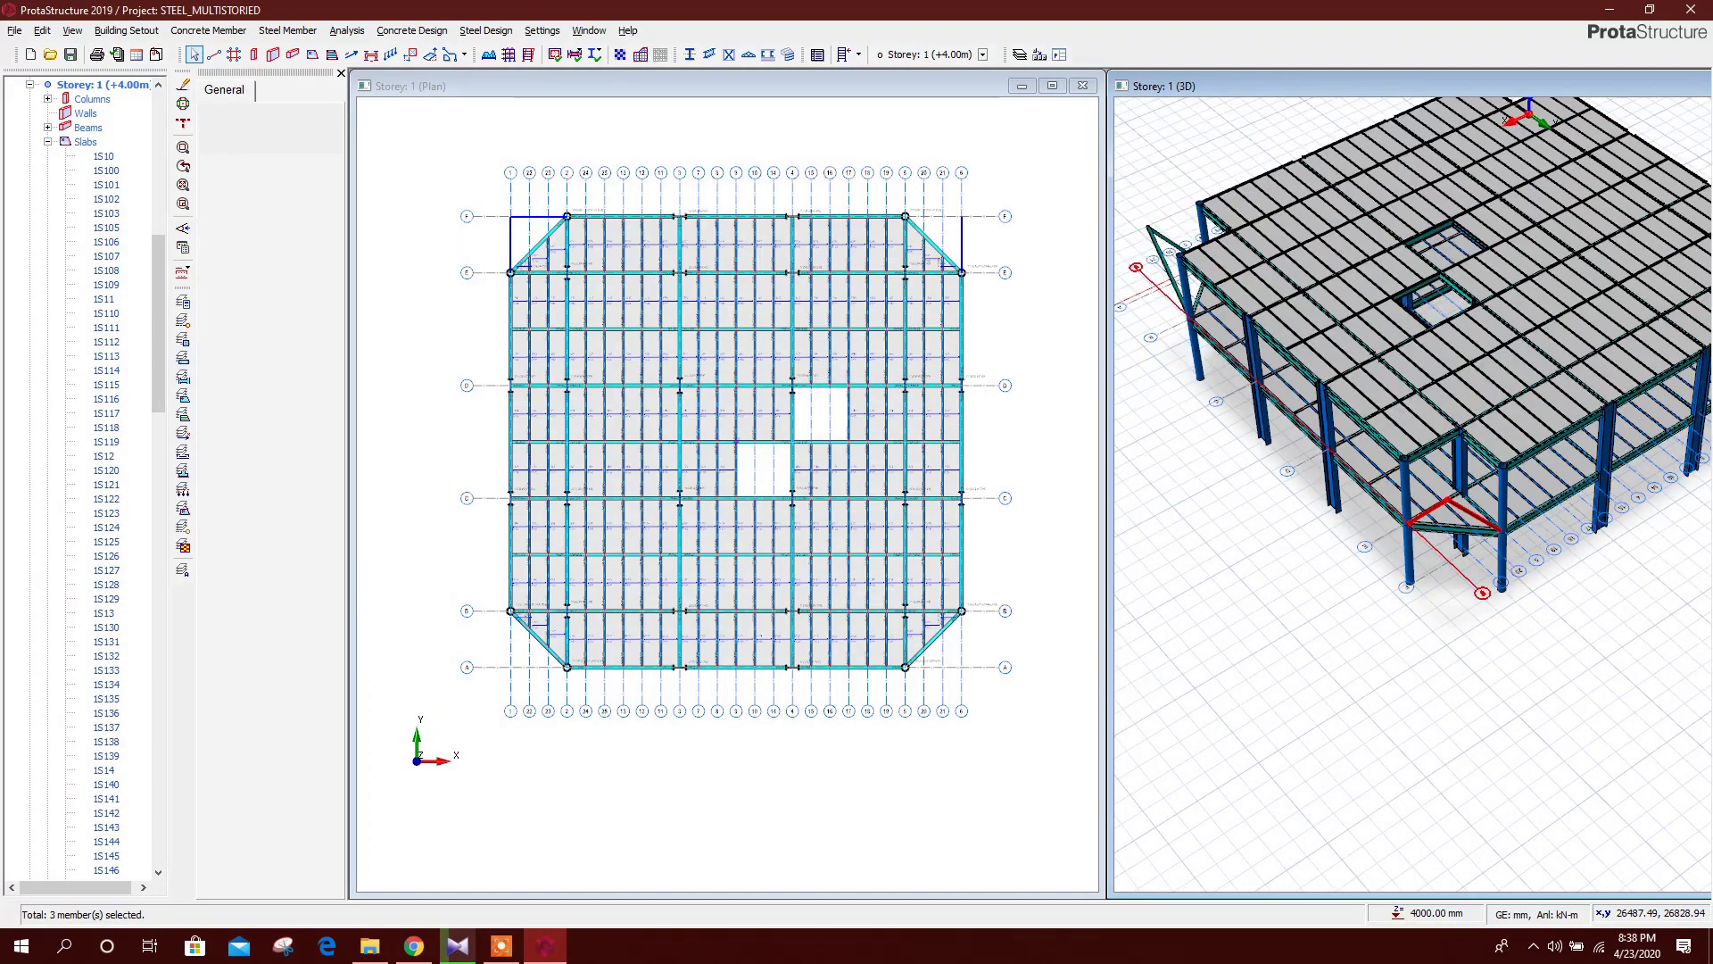
middle_click_drag(1477, 544, 1664, 576)
left_click_drag(1428, 535, 1517, 527)
left_click_drag(1339, 500, 1428, 482)
left_click(1209, 361, "ctrl")
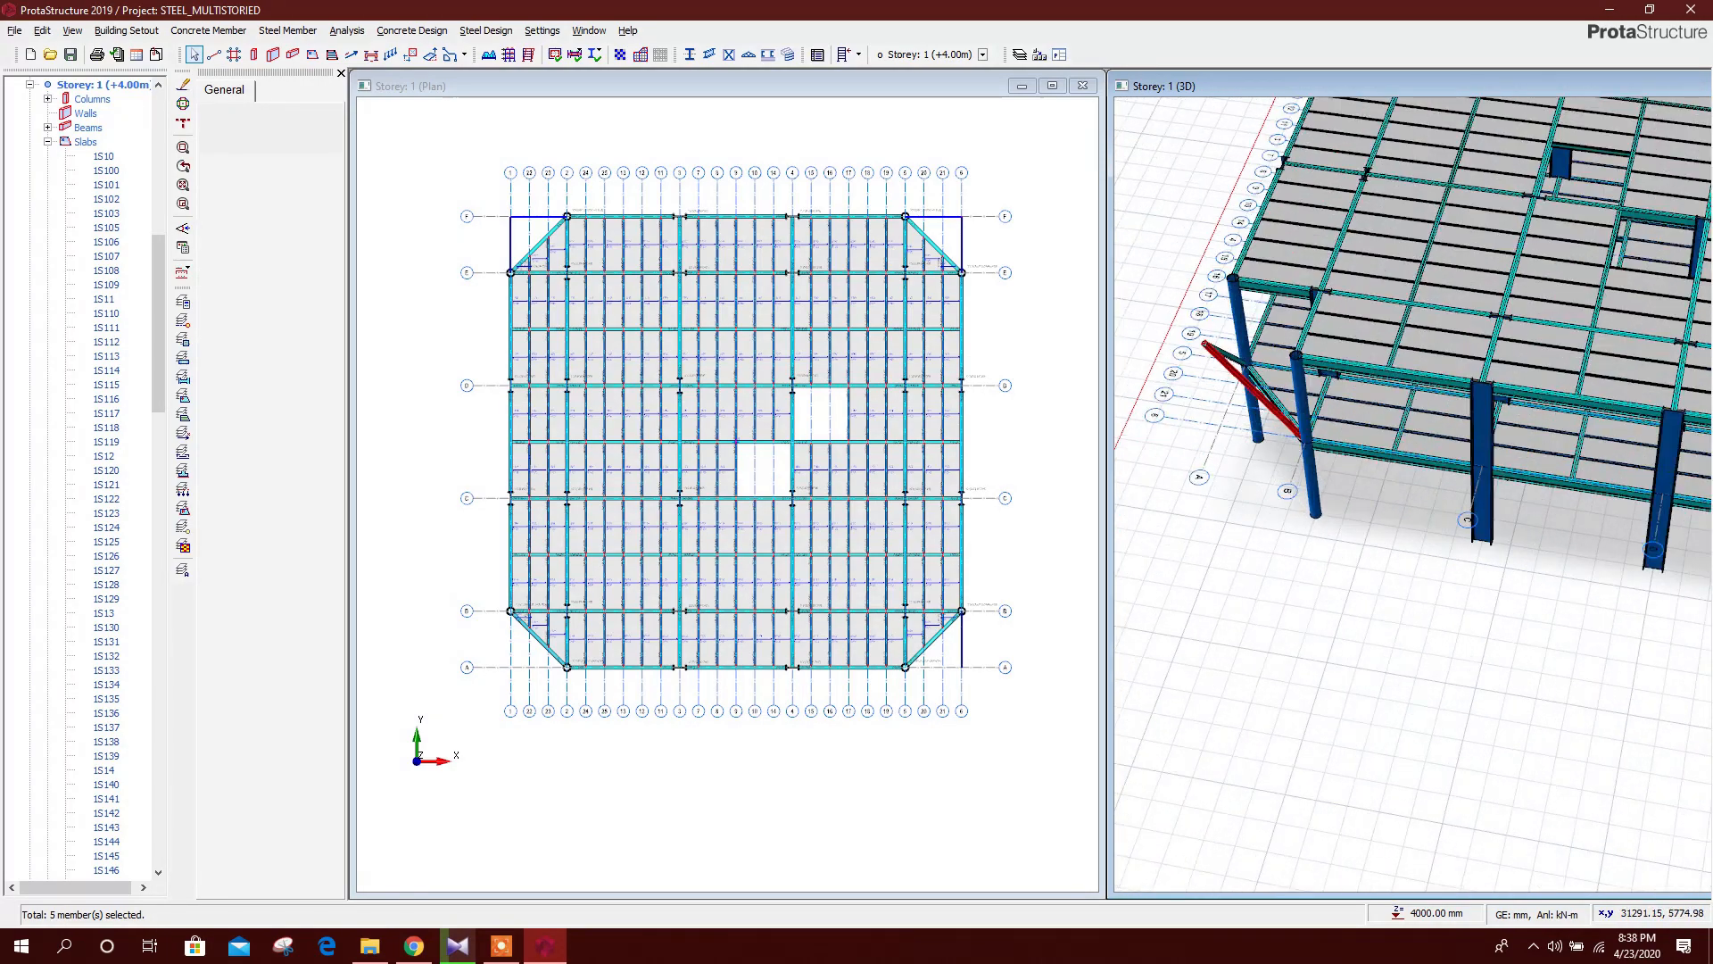
scroll(1267, 446, "up", 2)
left_click(1294, 513, "ctrl")
left_click_drag(1294, 535, 1517, 553)
left_click(1329, 371, "ctrl")
left_click(1317, 310, "ctrl")
scroll(1320, 357, "down", 4)
left_click_drag(1338, 563, 1500, 562)
Generate only the selected members from Storey 2 onto Storey 1 and close the storey generation dialog
left_click(122, 32)
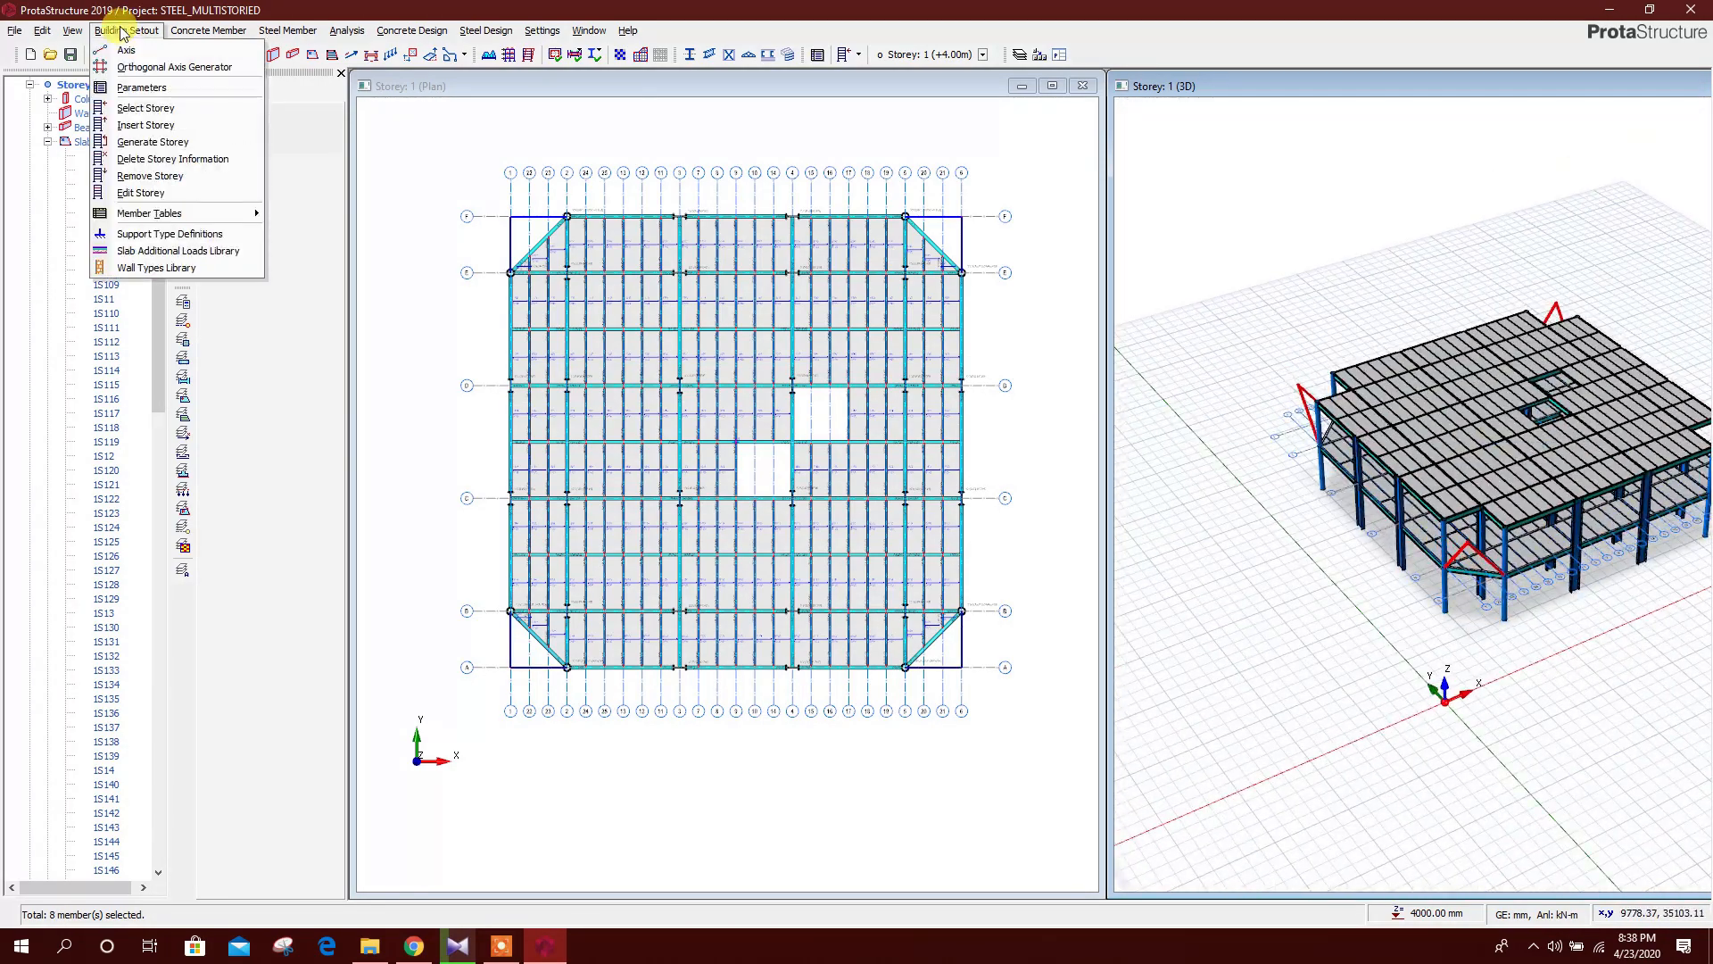
left_click(153, 142)
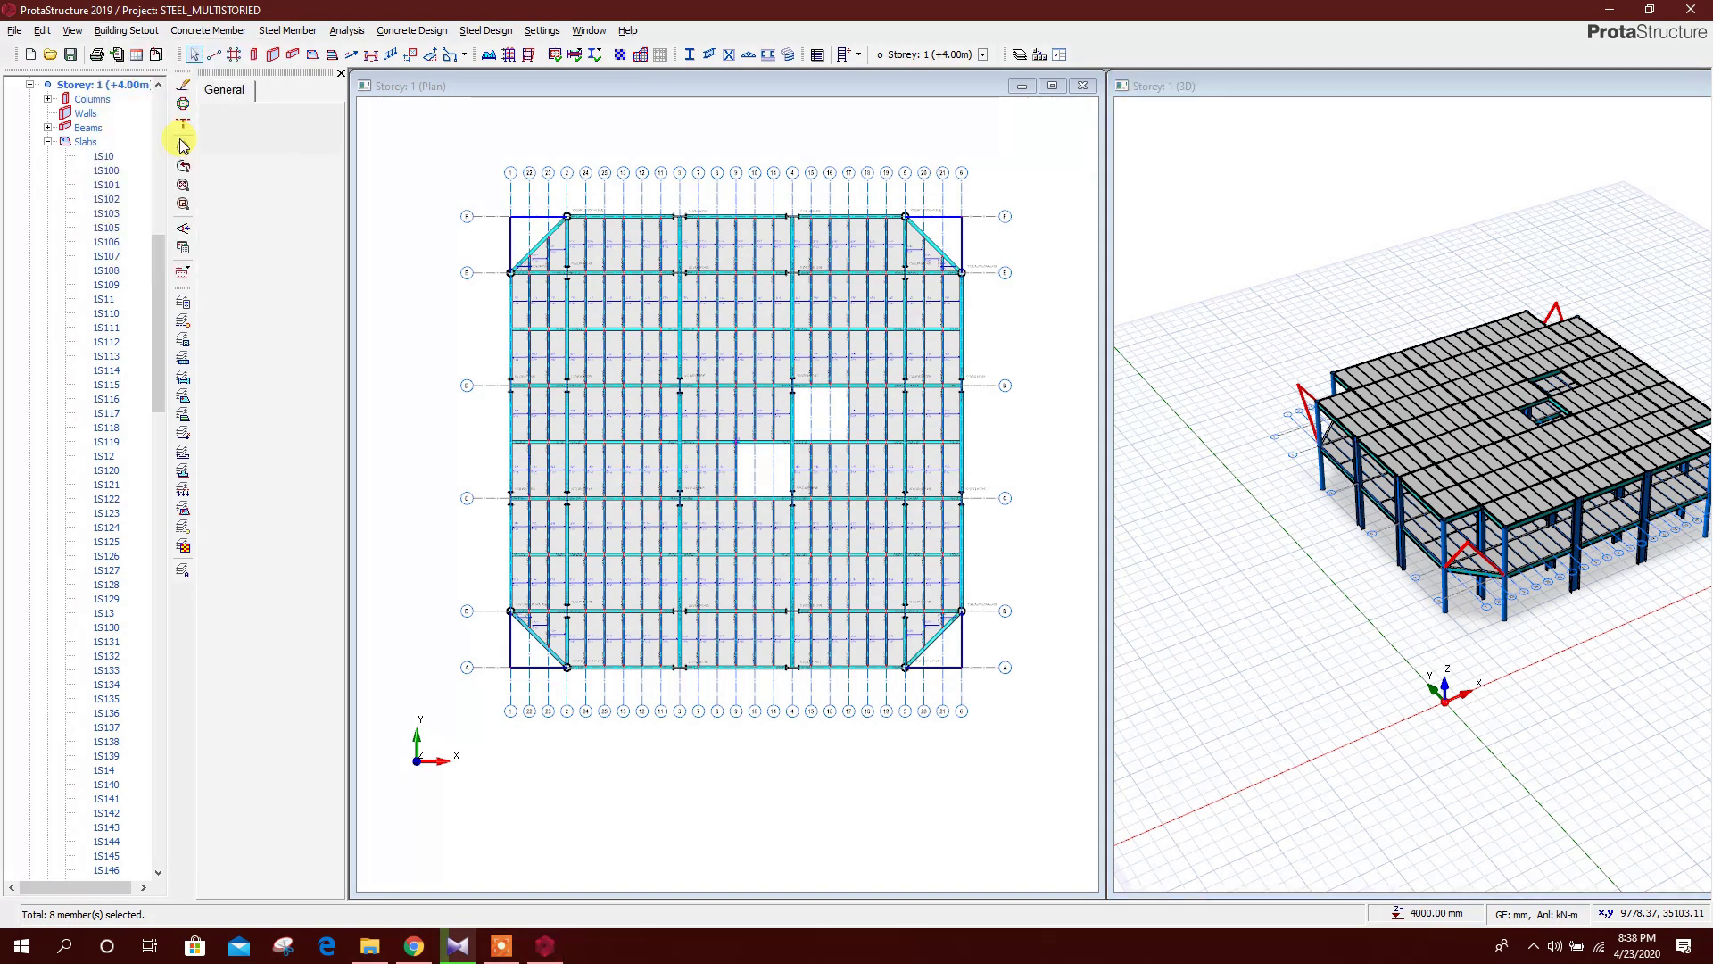
left_click(902, 348)
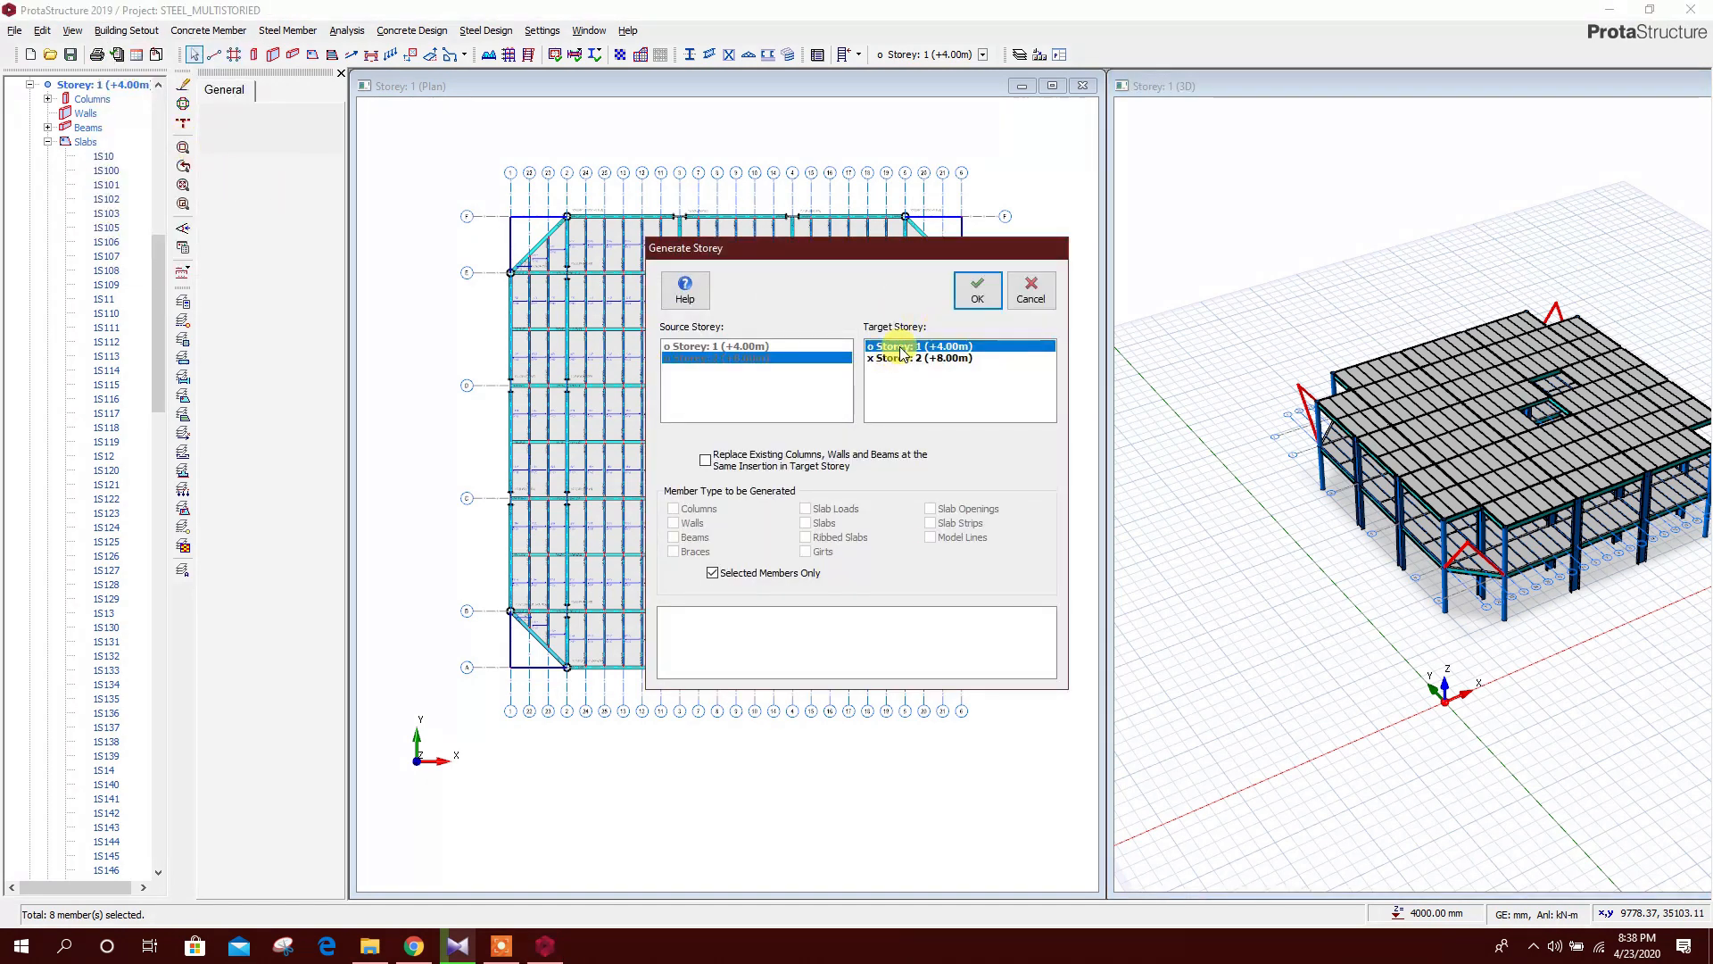
left_click(981, 295)
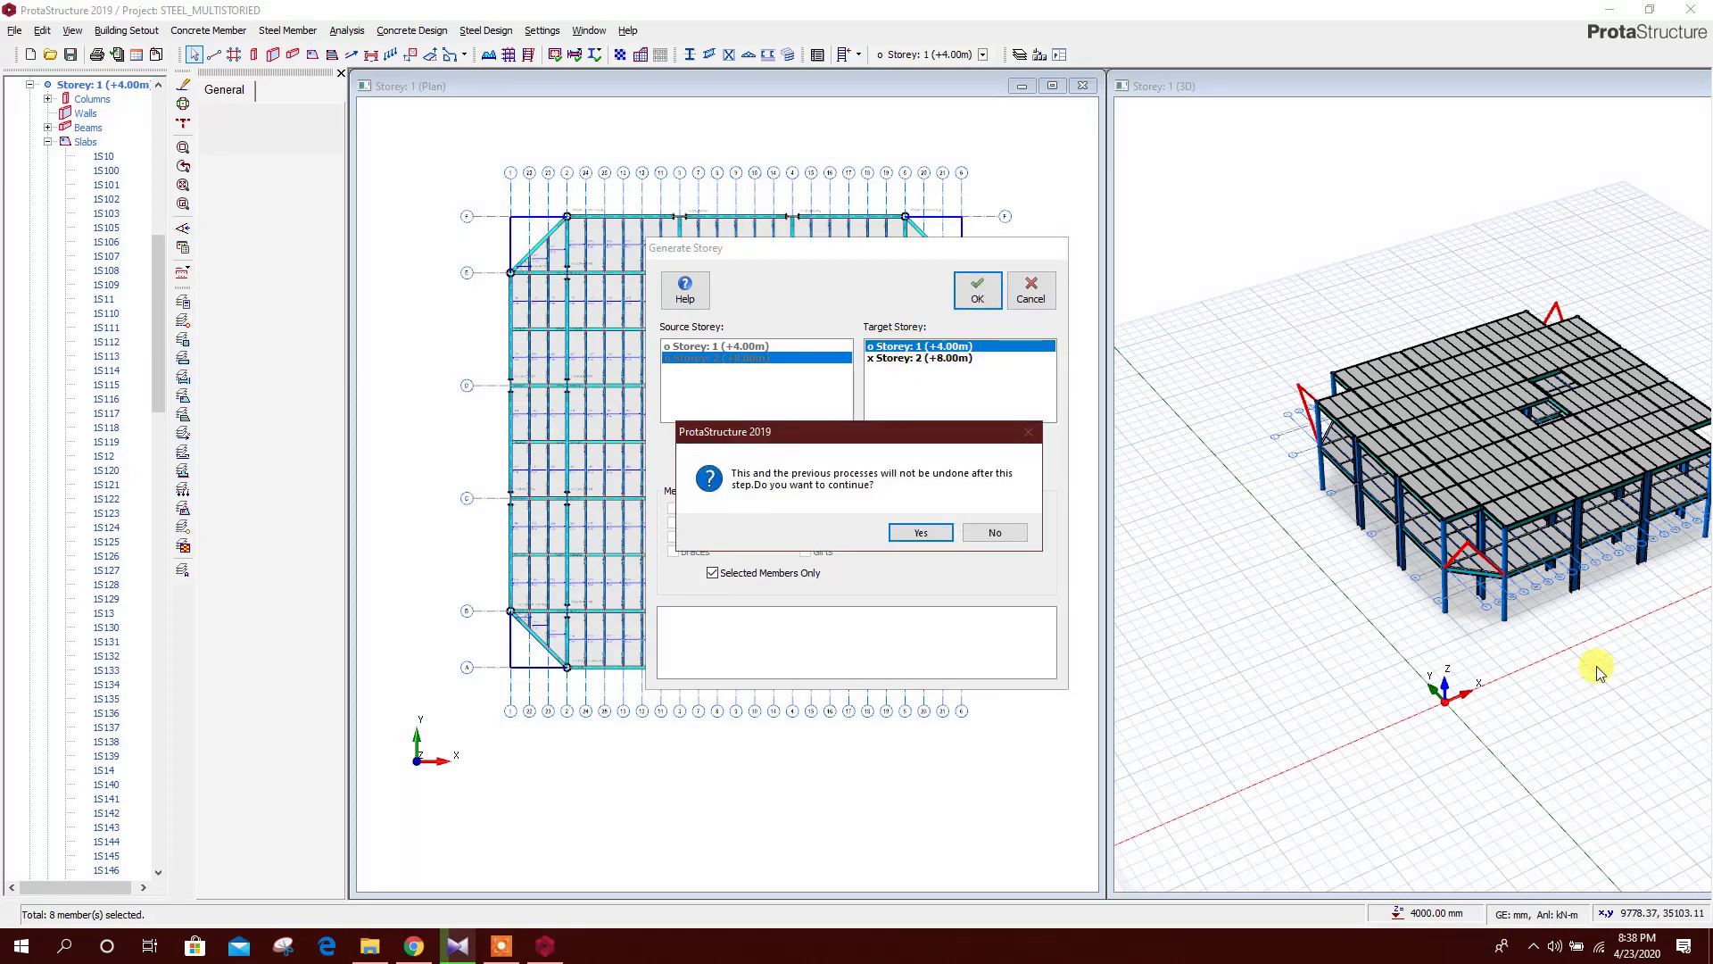
left_click(942, 533)
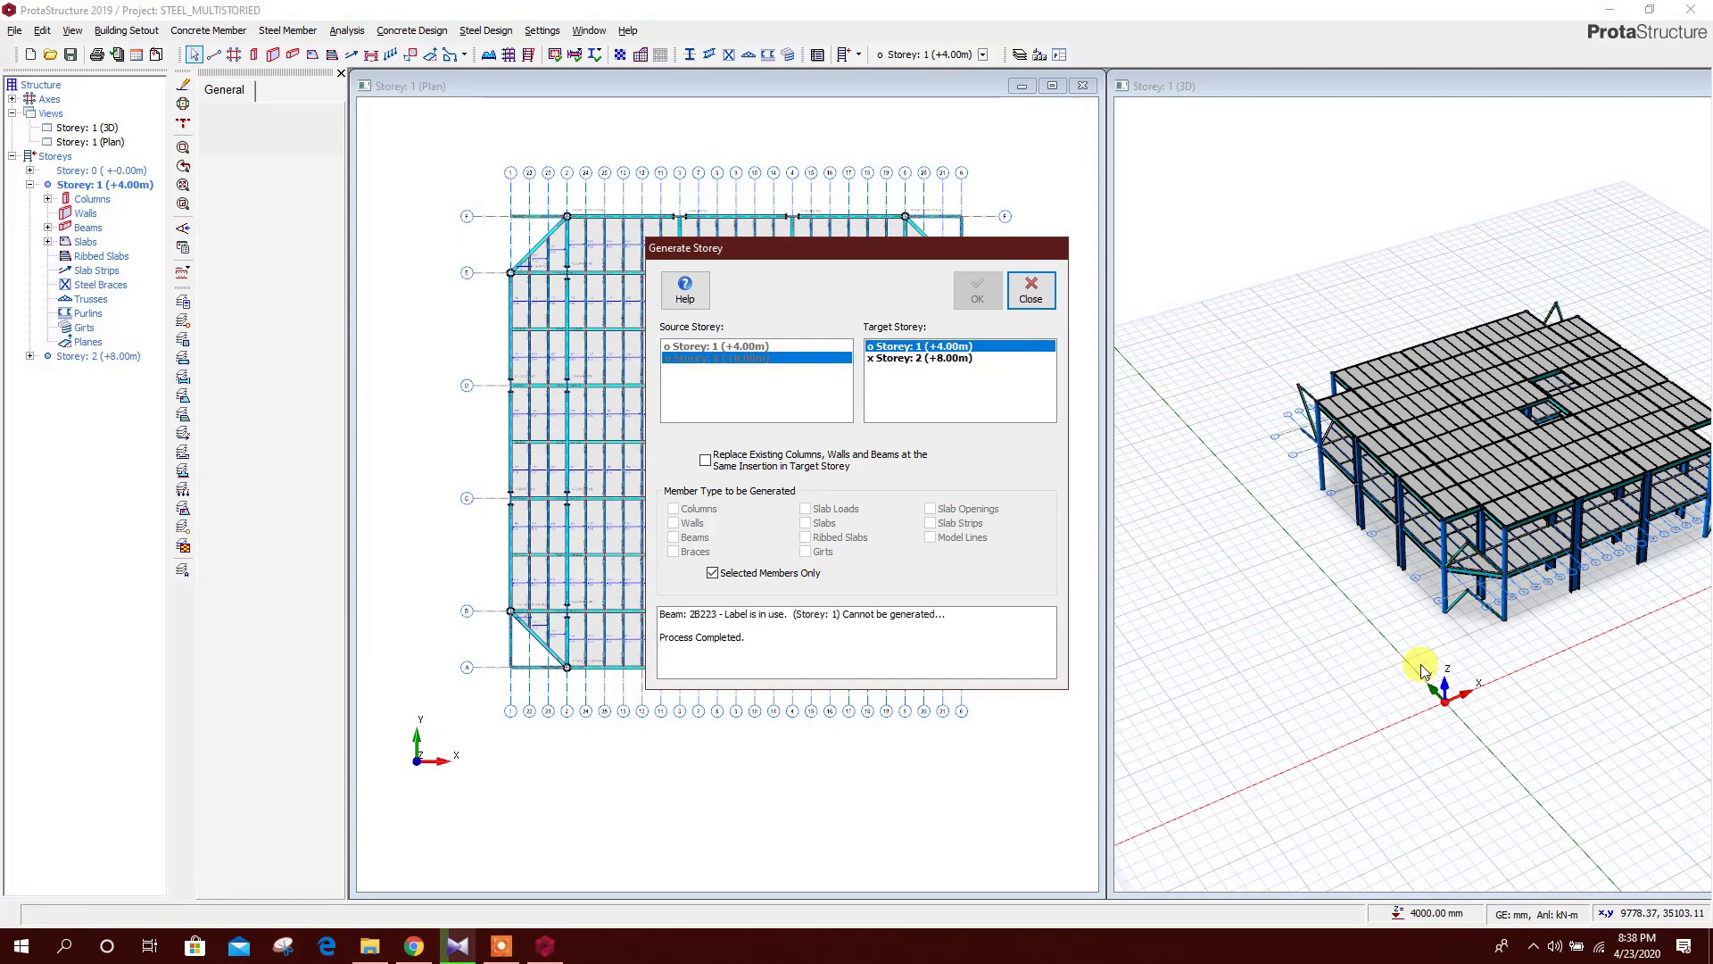
left_click(1030, 290)
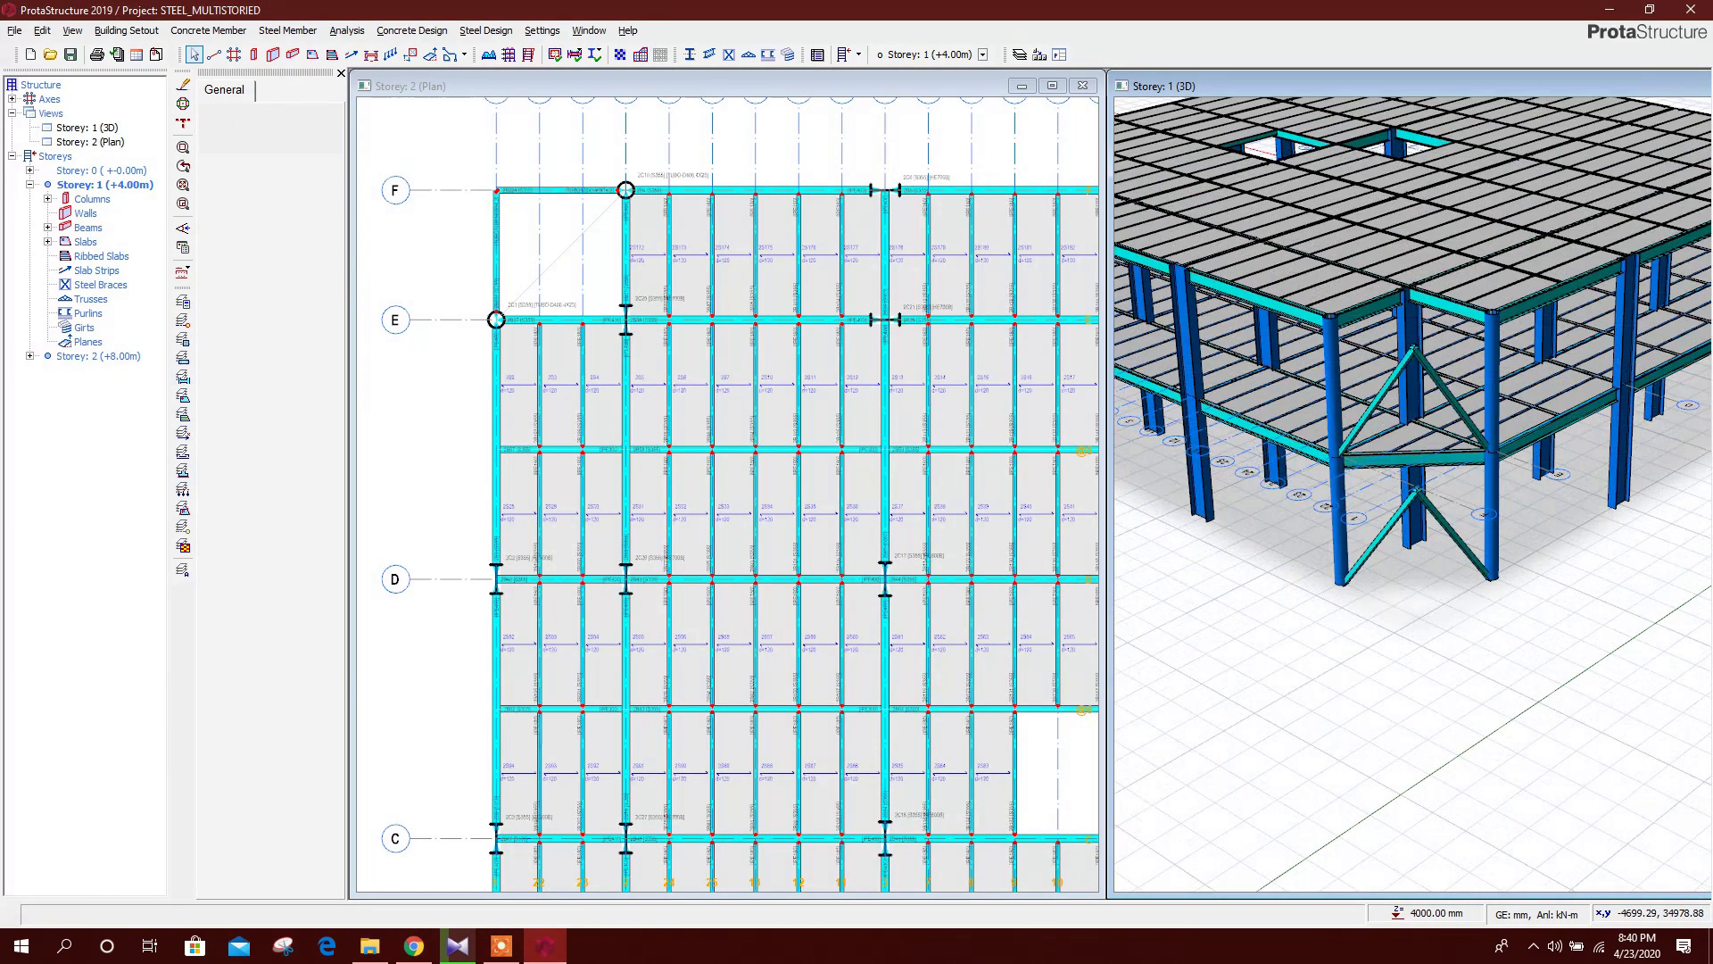
Select the eight inclined tube beams at the corners of Storey 1 and open their summary table
left_click(1468, 513)
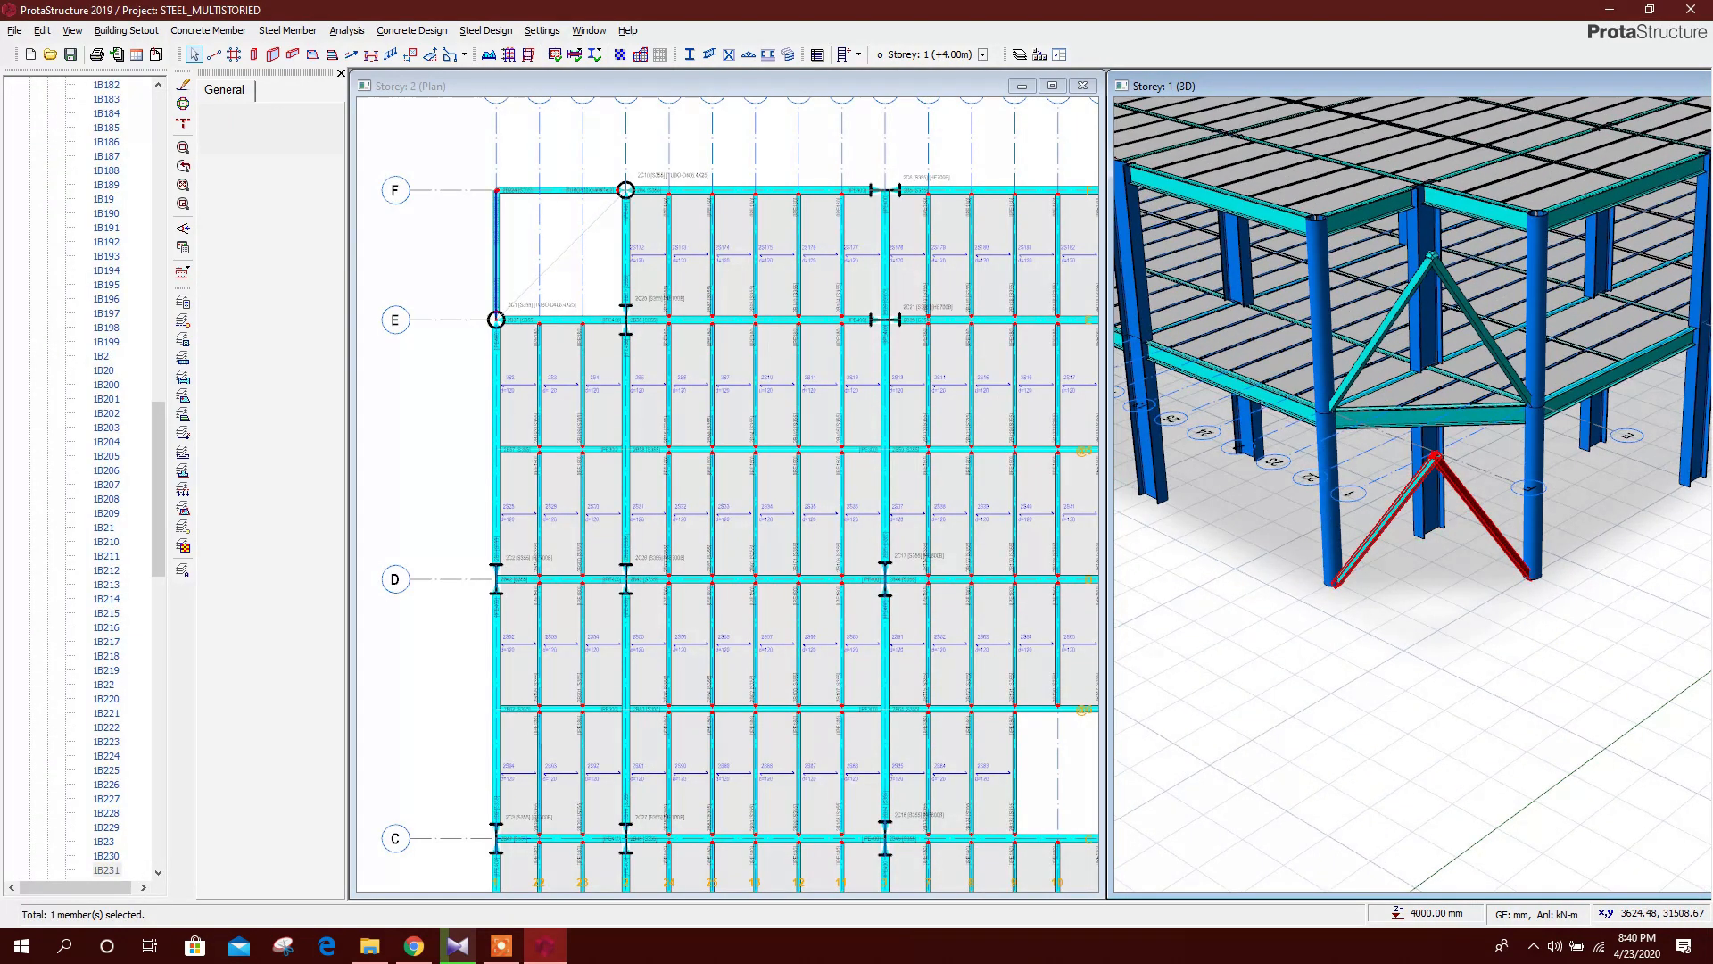
left_click(1384, 522, "ctrl")
scroll(1384, 571, "down", 3)
left_click_drag(1384, 571, 1552, 580)
left_click(1160, 364, "ctrl")
left_click_drag(1285, 571, 1294, 536)
left_click(1282, 515, "ctrl")
left_click_drag(1187, 554, 1606, 652)
left_click(1456, 589, "ctrl")
left_click(1374, 611, "ctrl")
left_click(1338, 607, "ctrl")
left_click_drag(1339, 625, 1553, 669)
left_click(1502, 652, "ctrl")
right_click(1209, 261)
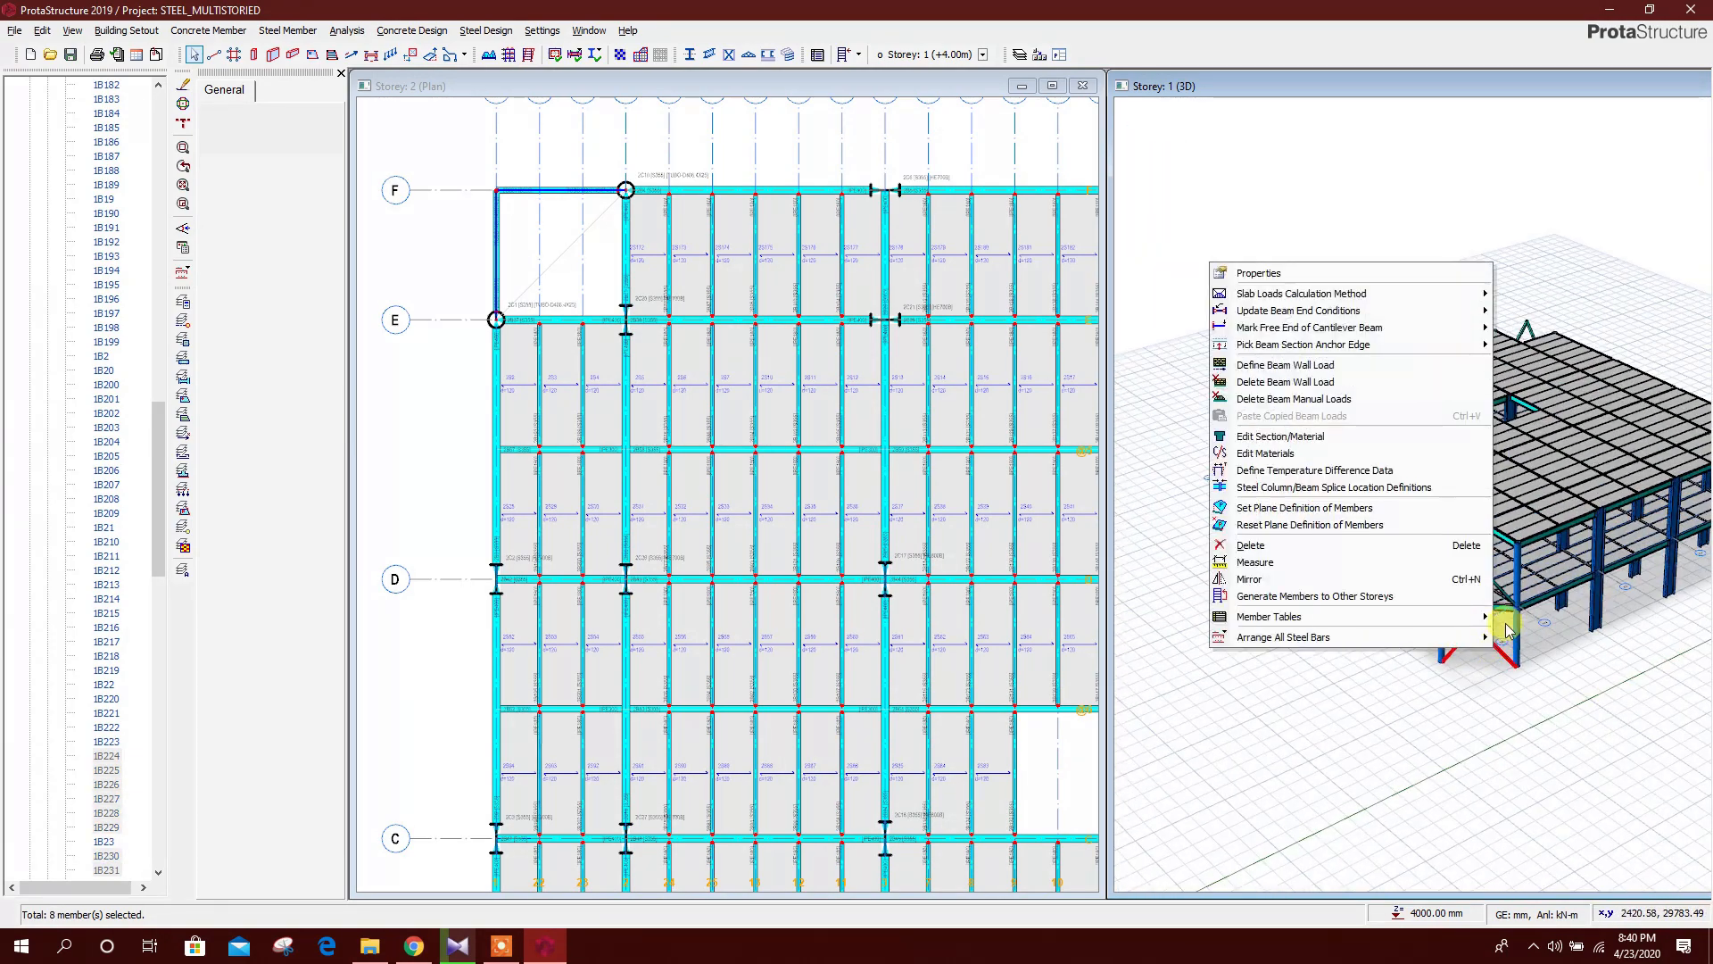
left_click(1288, 348)
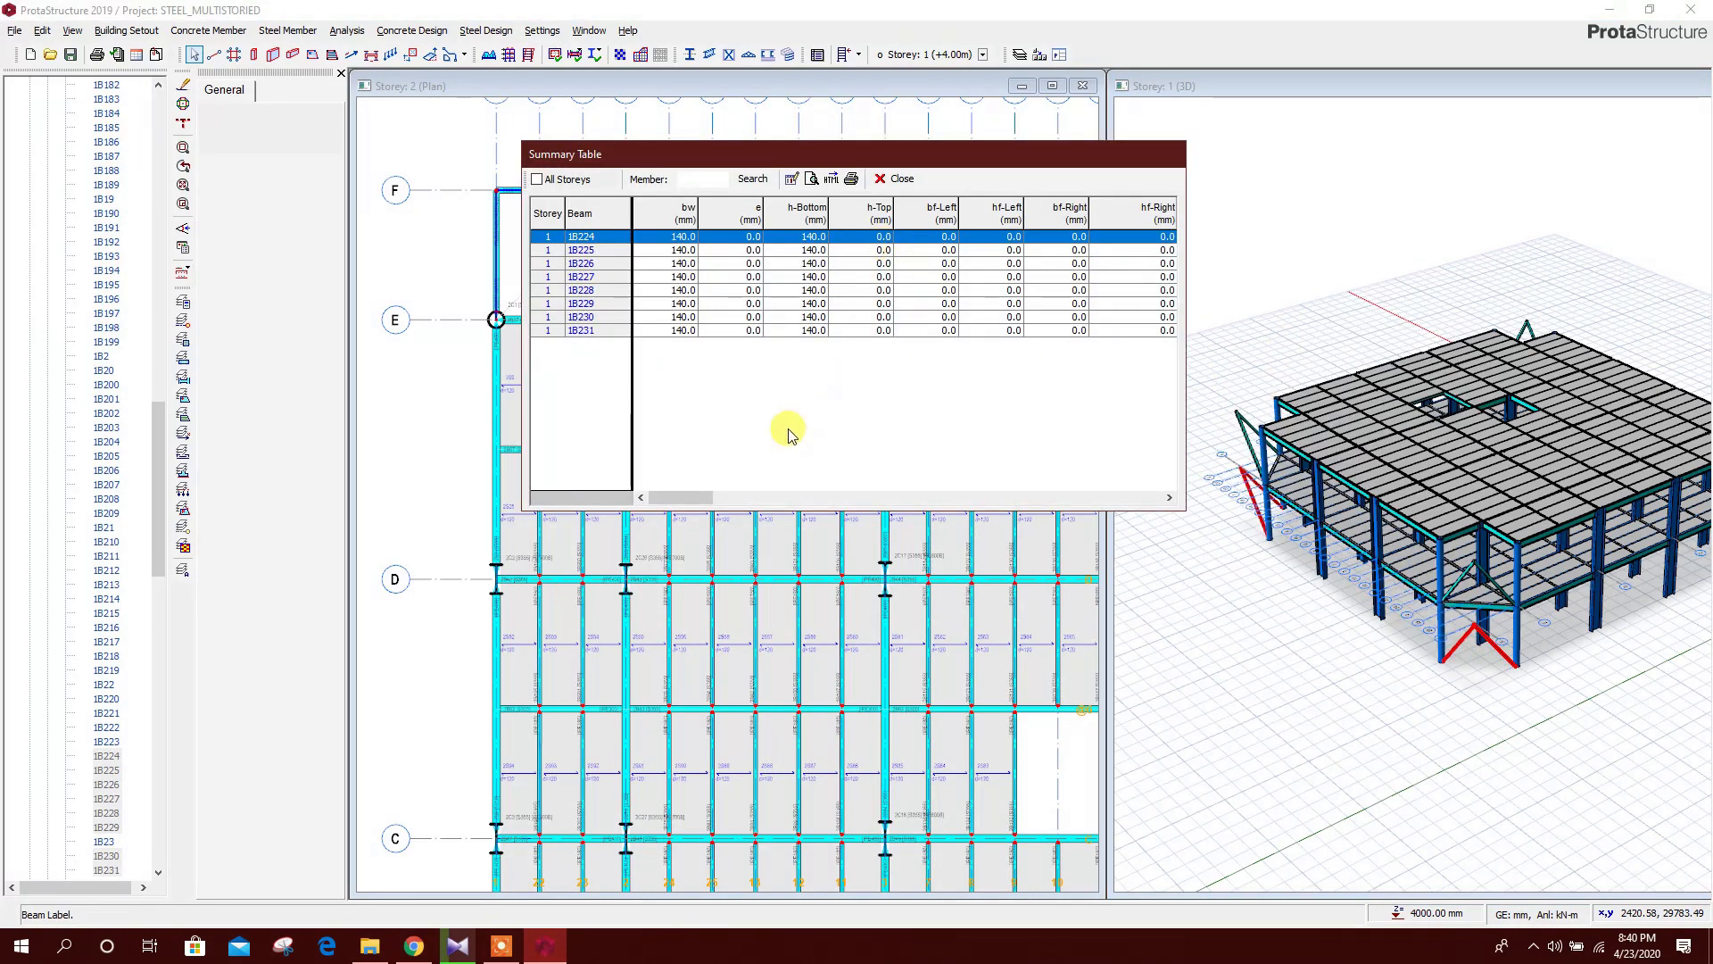
Set dZ-Right to 0 and dZ-Left to -4000 mm for the Storey 1 tube beam from F-1 to F-2
left_click_drag(679, 497, 1162, 509)
left_click(791, 238)
left_click(747, 238)
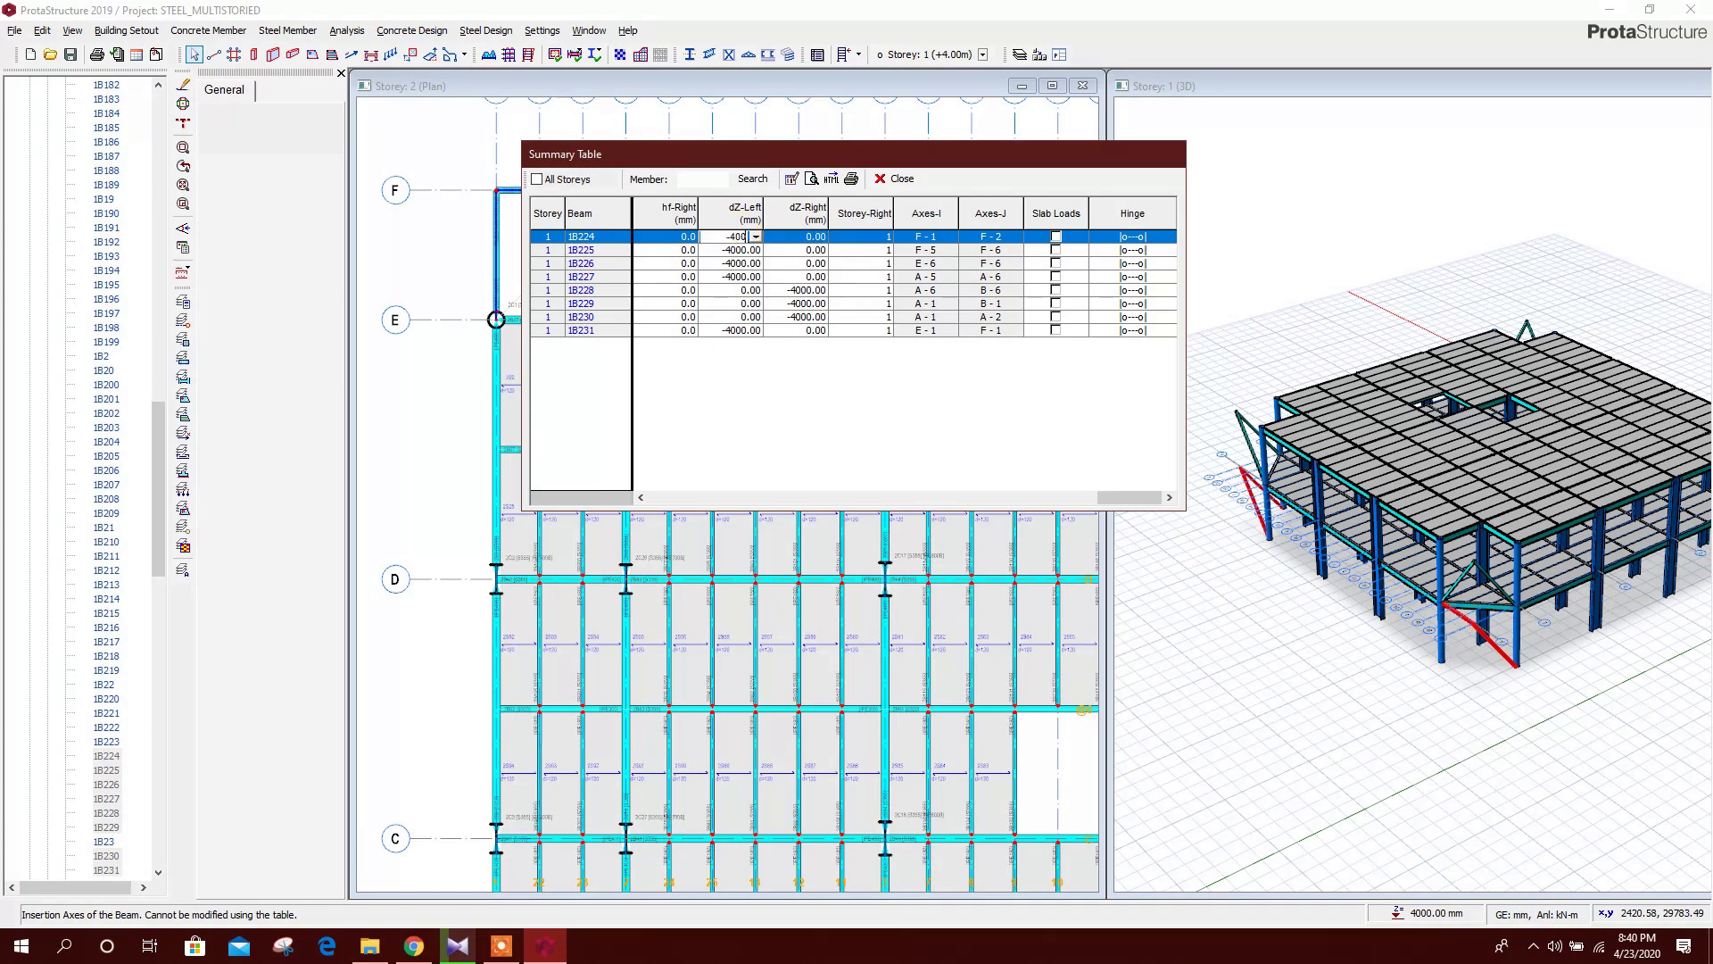
type("-4000")
Set dZ-Left to 0 and dZ-Right to -4000 mm for the Storey 1 tube beams F-5 to F-6, E-6 to F-6 and A-5 to A-6
left_click(745, 251)
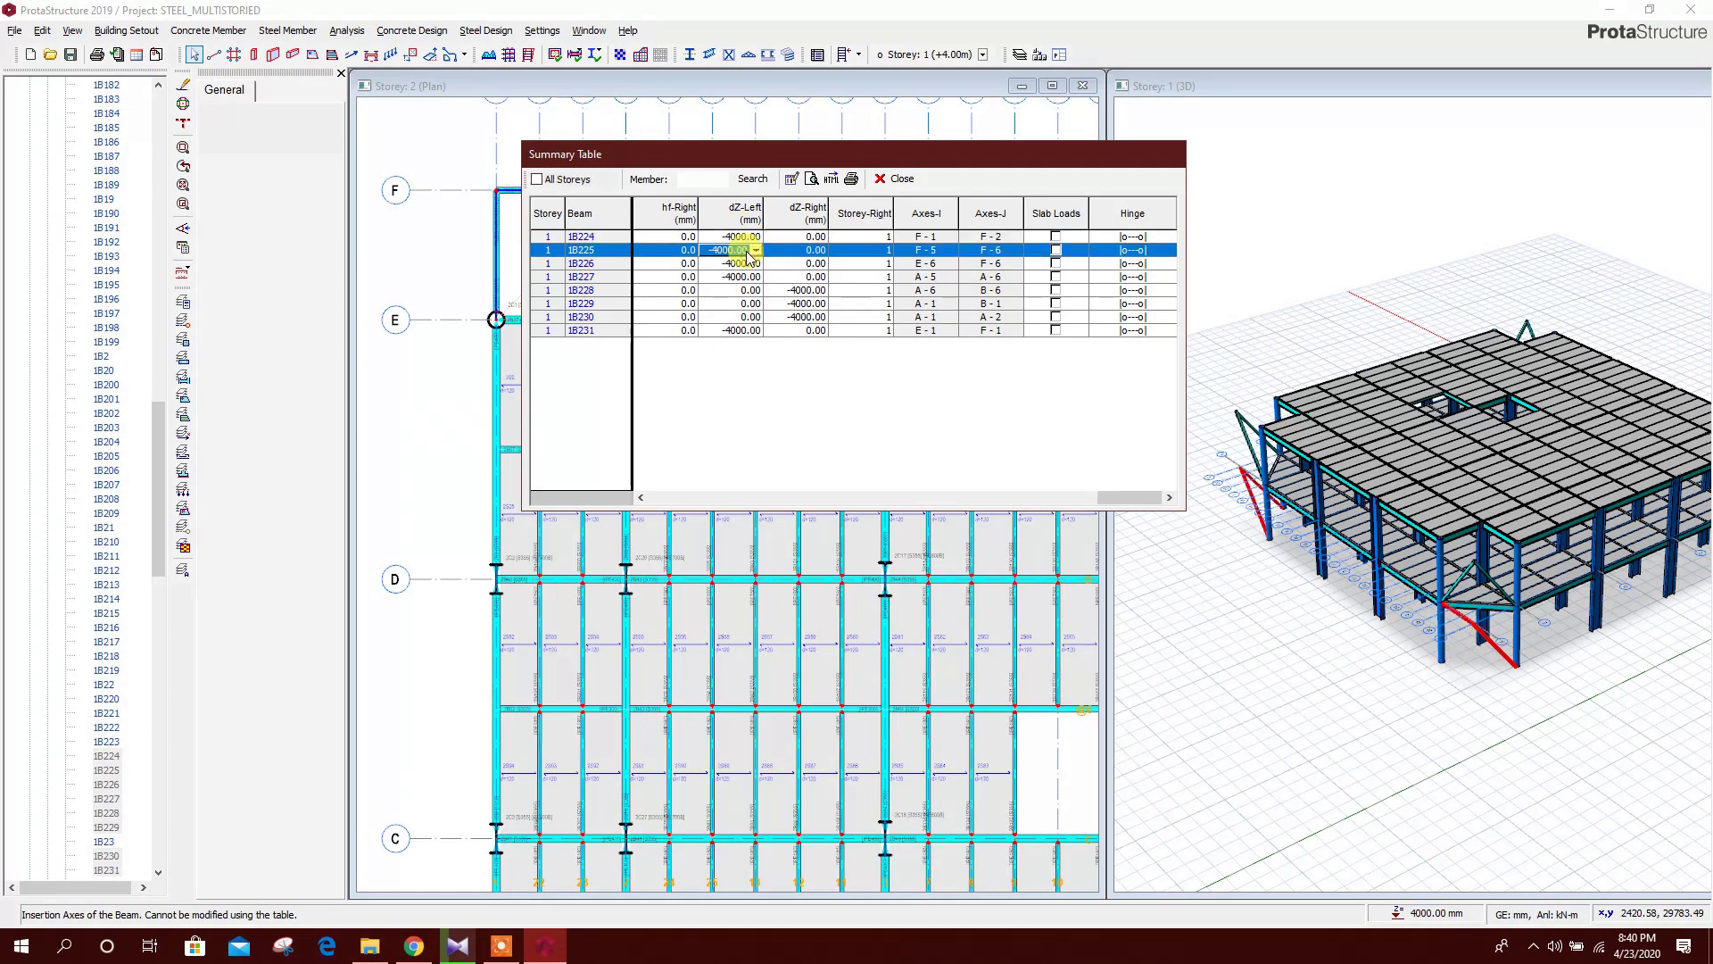
type("0")
left_click(808, 251)
type("-4")
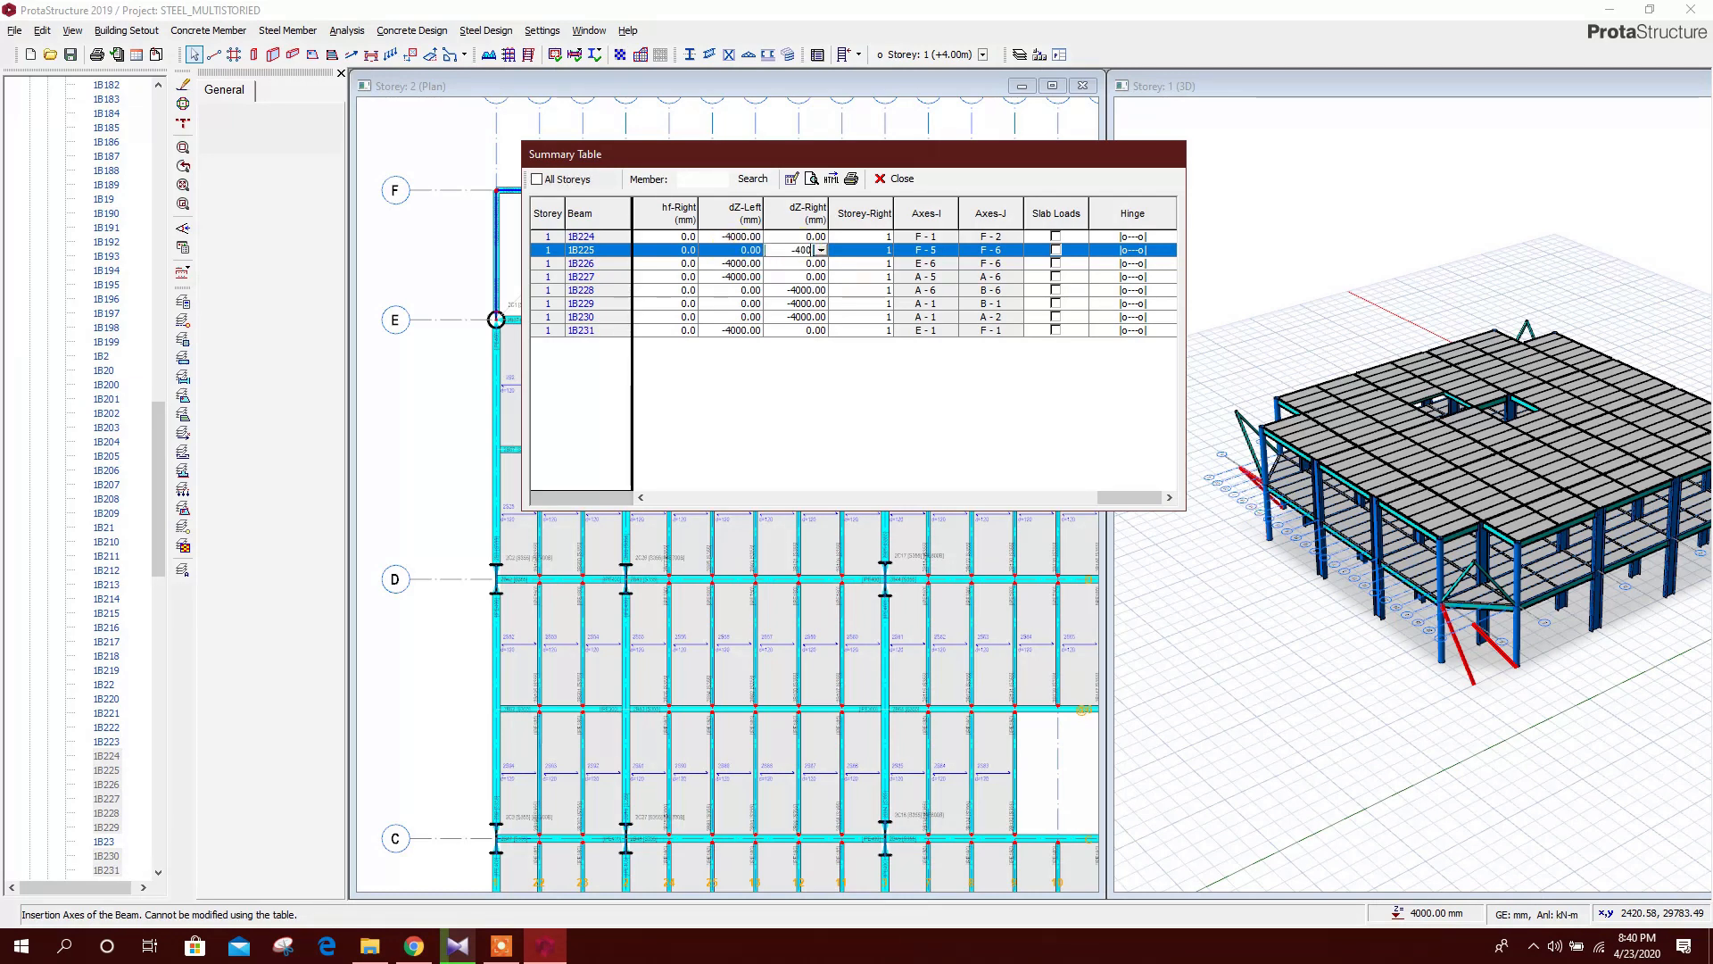
left_click(746, 264)
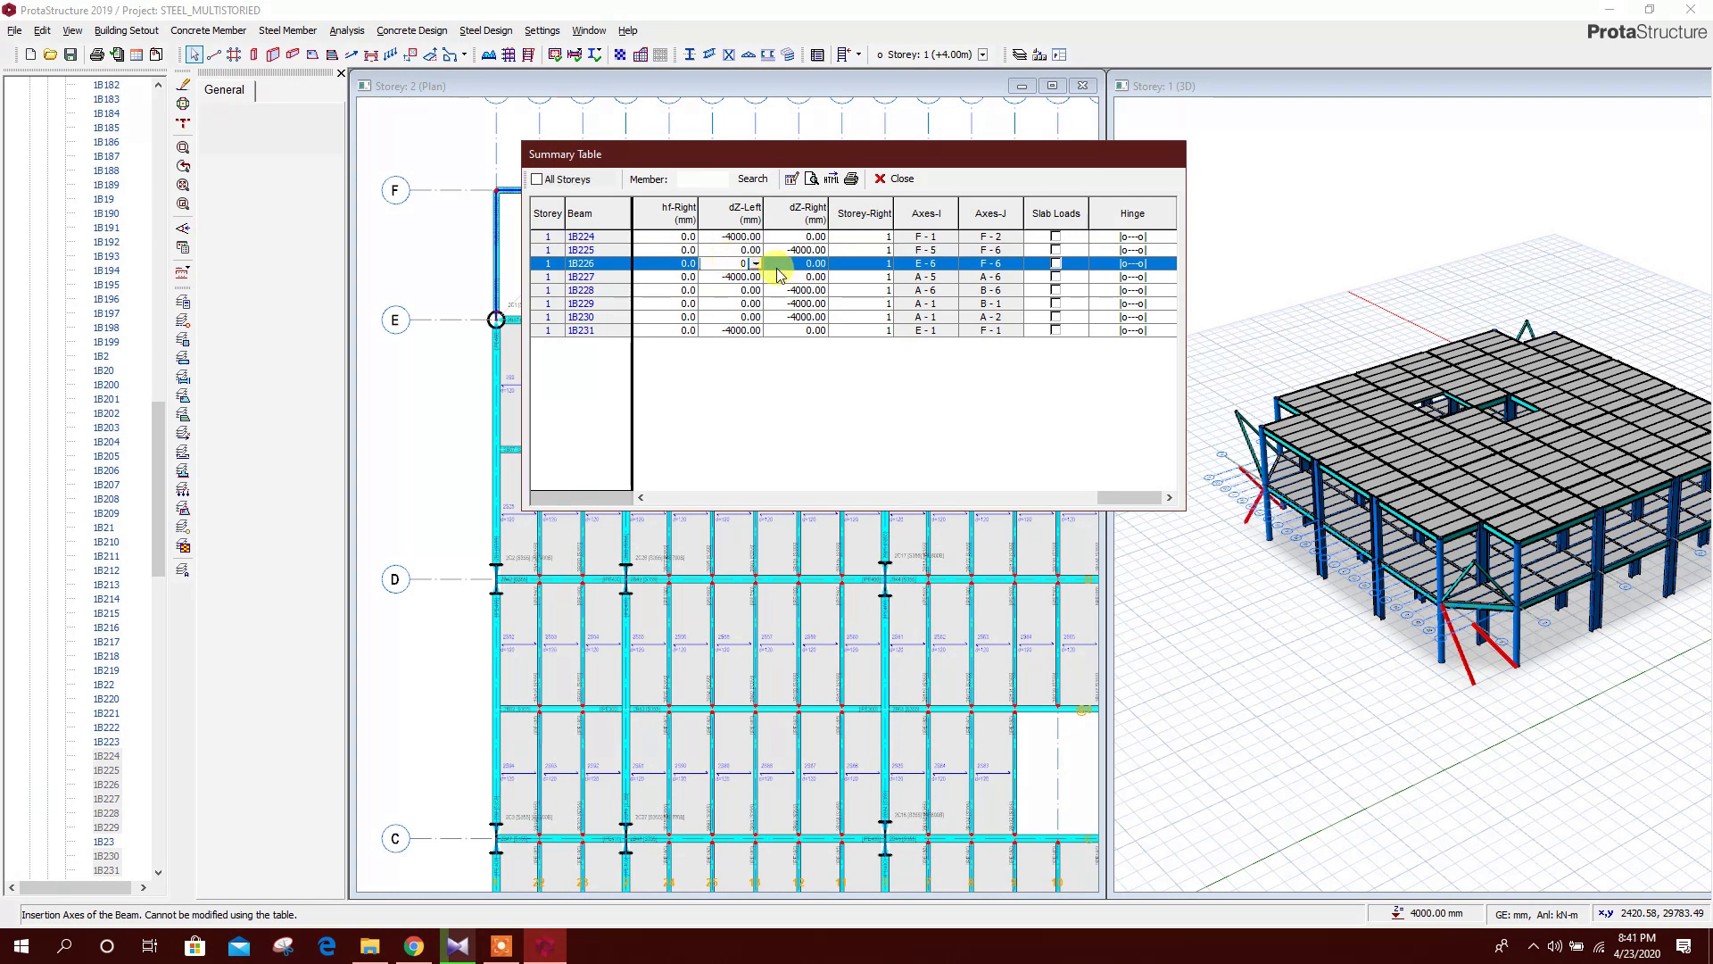
left_click(808, 264)
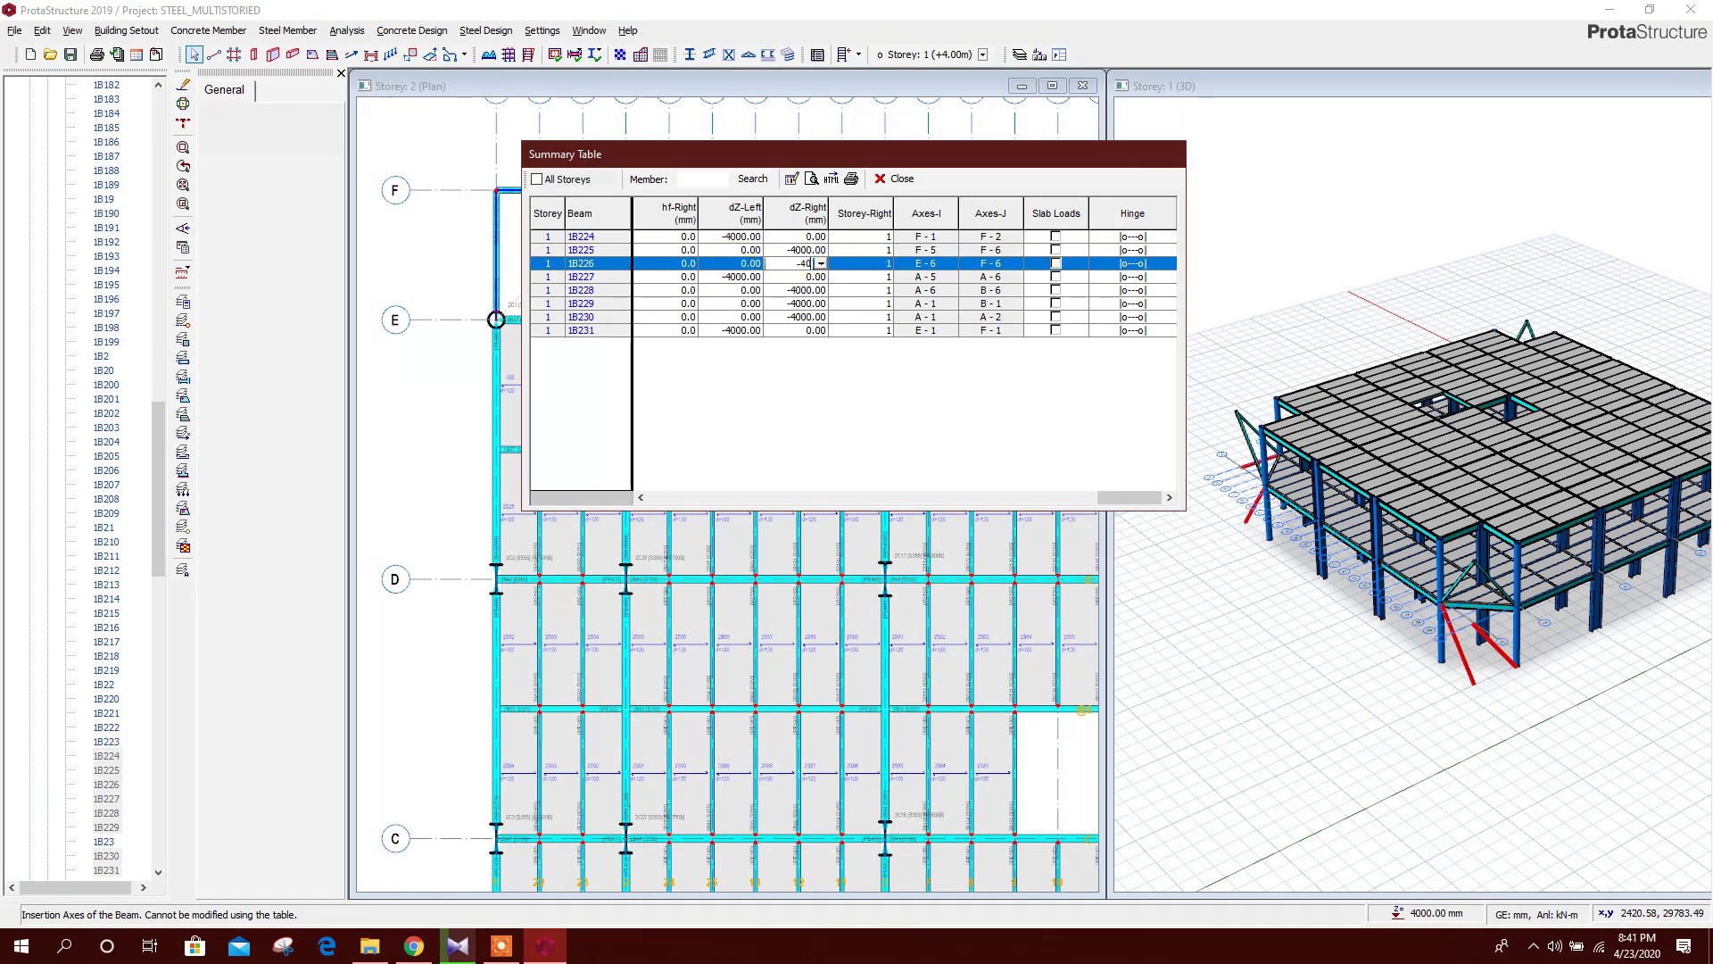
left_click(741, 277)
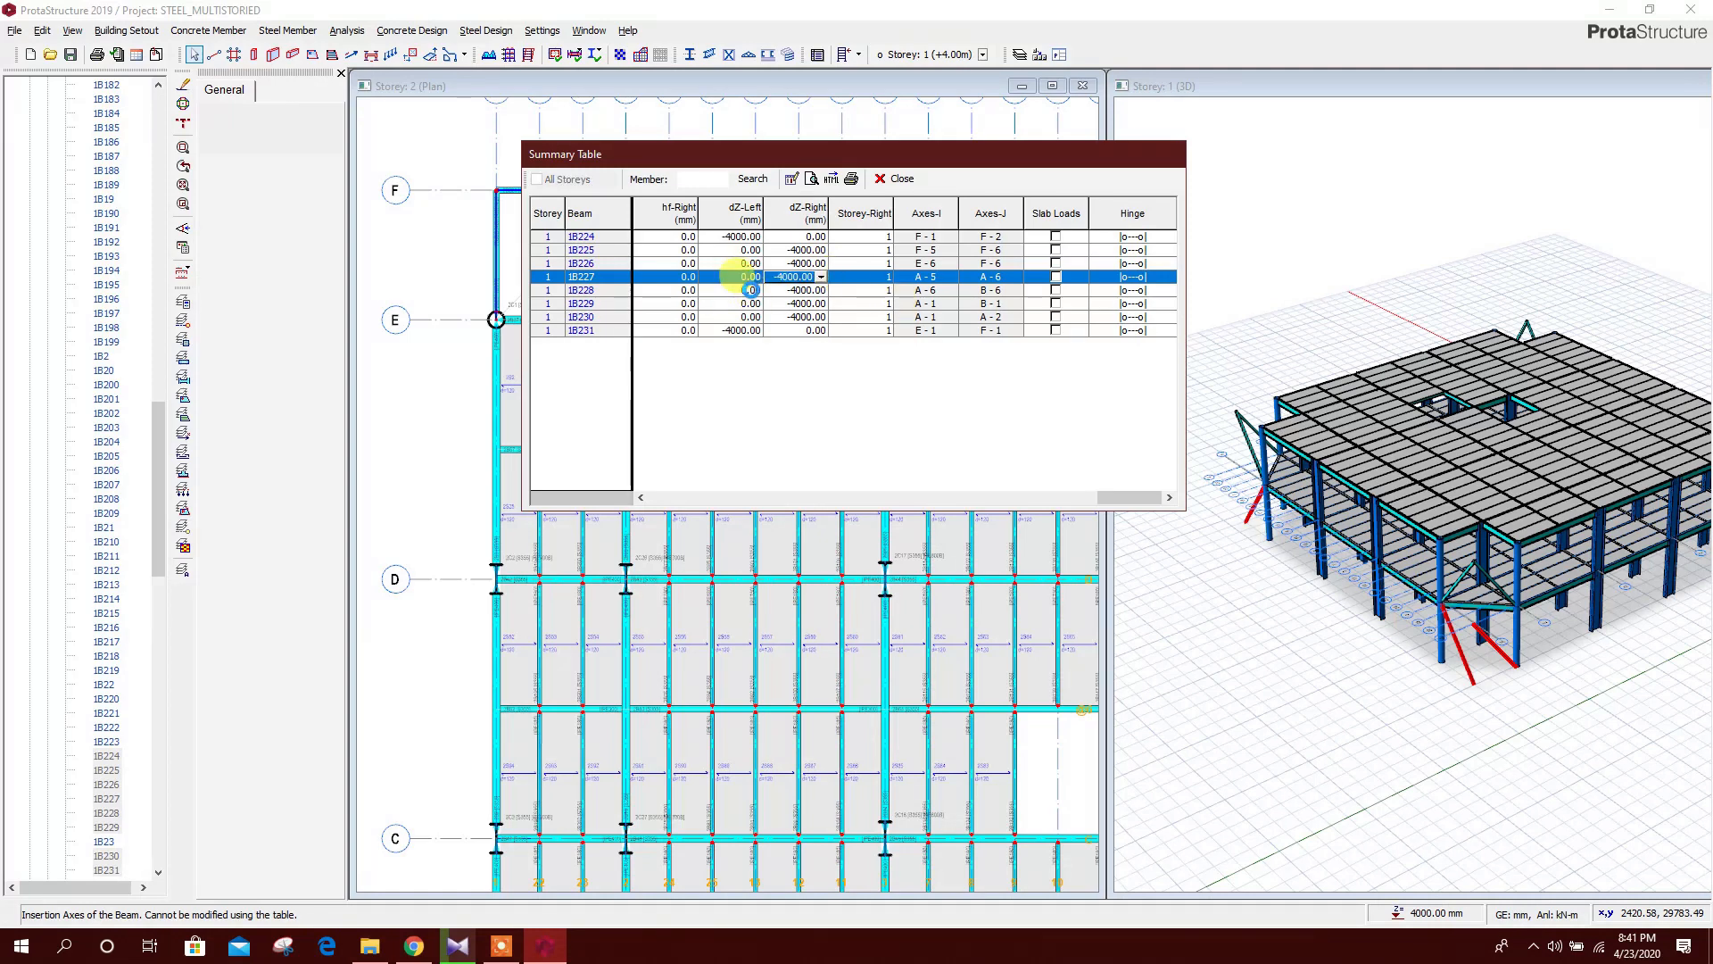
Set dZ-Left to -4000 mm and dZ-Right to 0 for the tube beams A-6 to B-6, A-1 to B-1 and A-1 to A-2
left_click(750, 290)
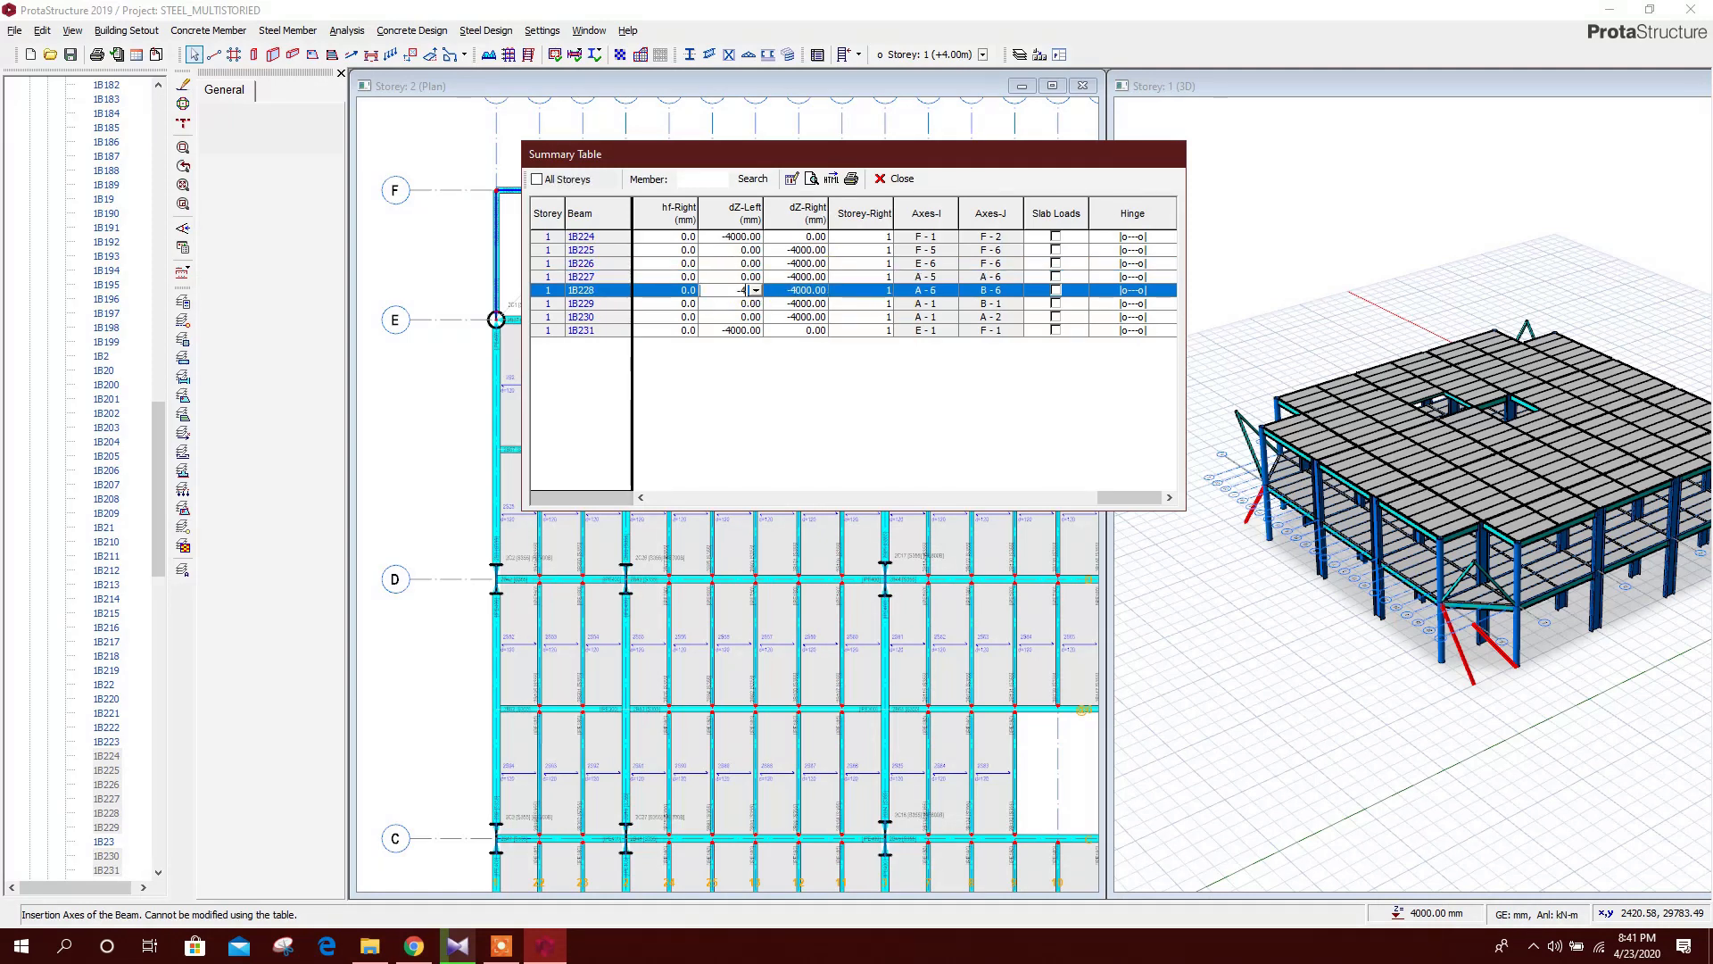
left_click(818, 293)
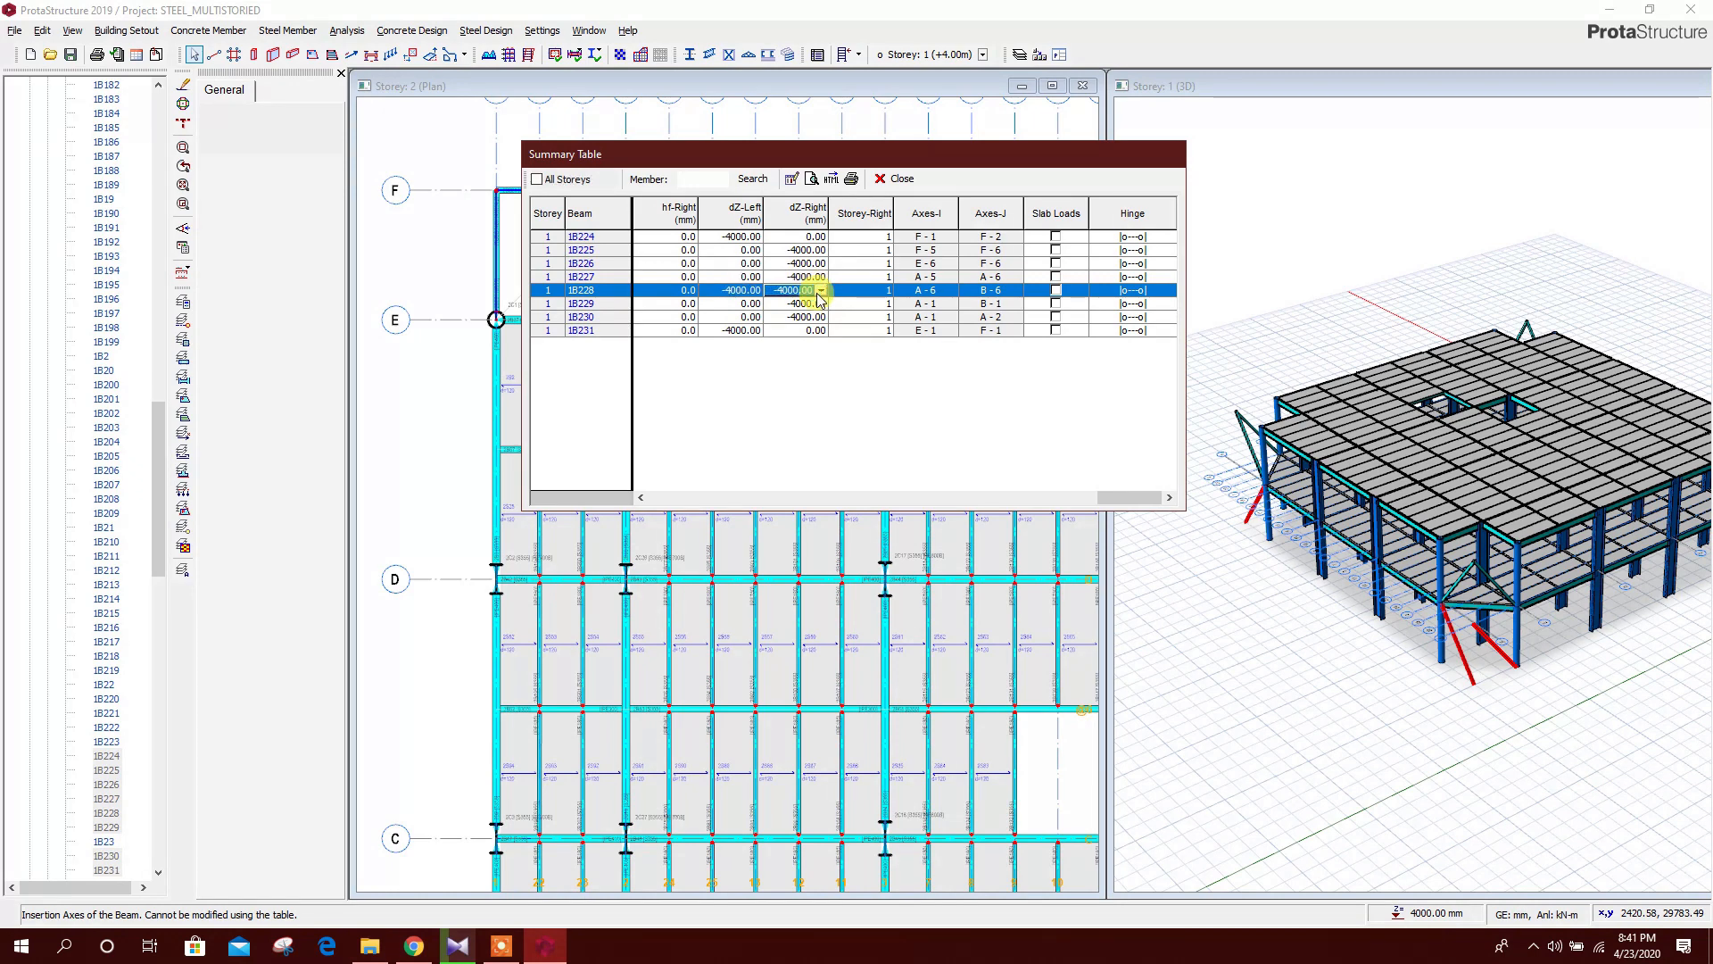
left_click(749, 303)
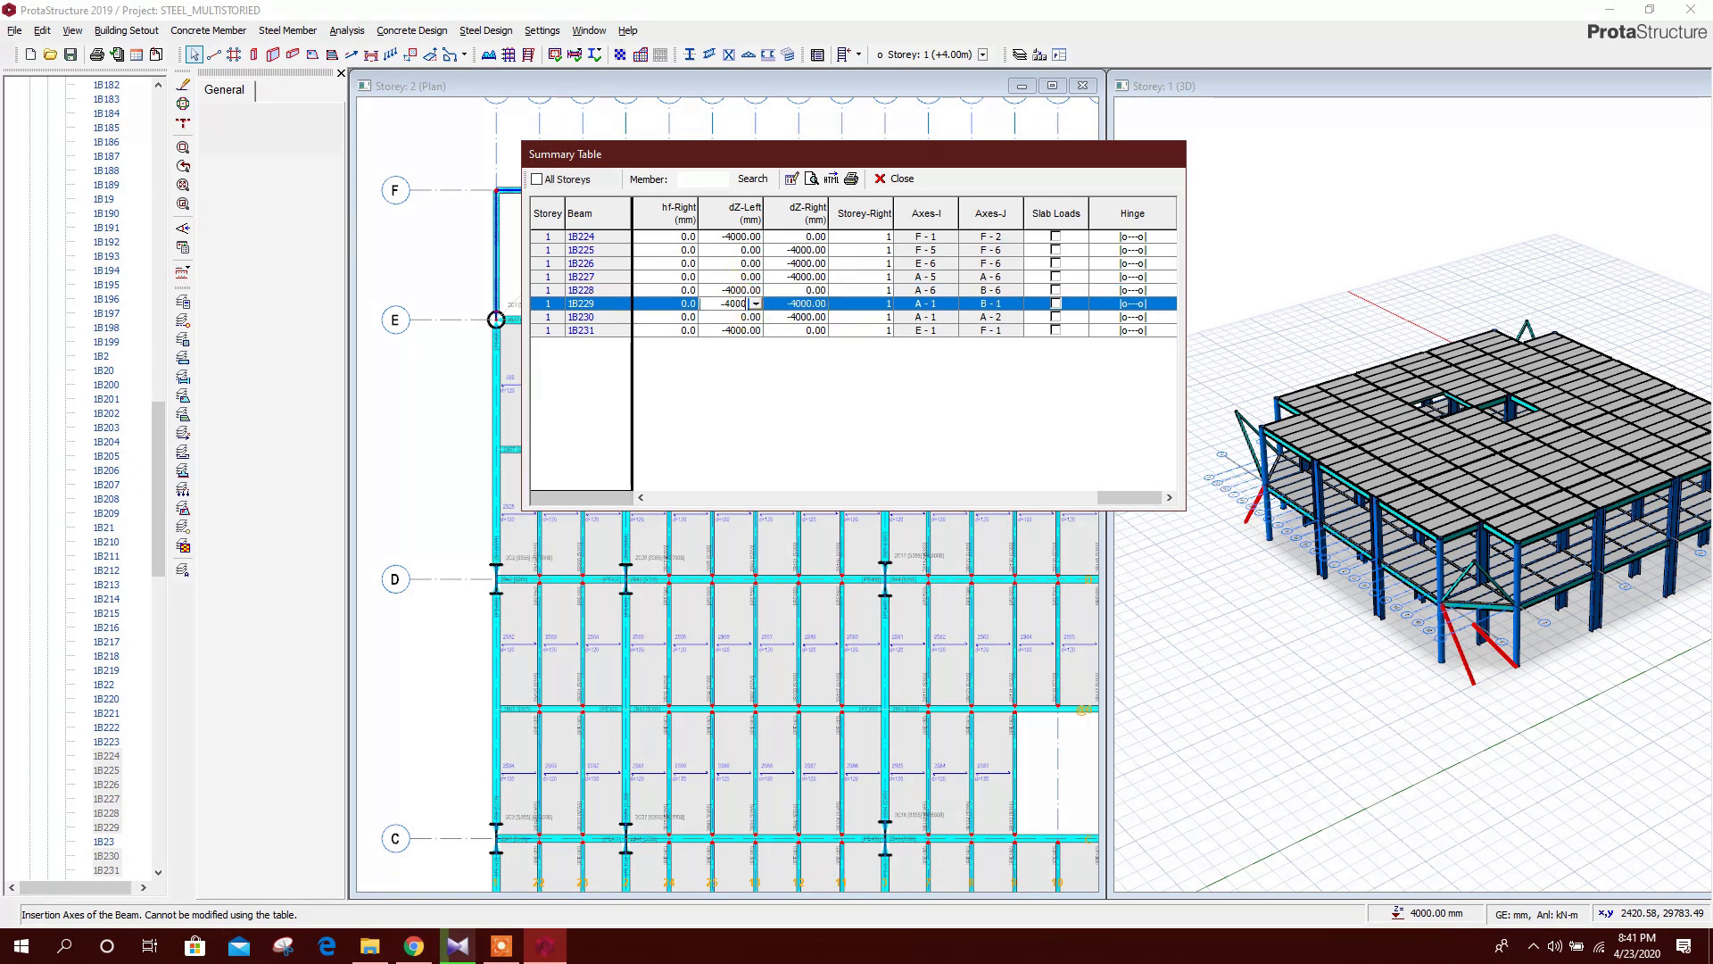
left_click(812, 307)
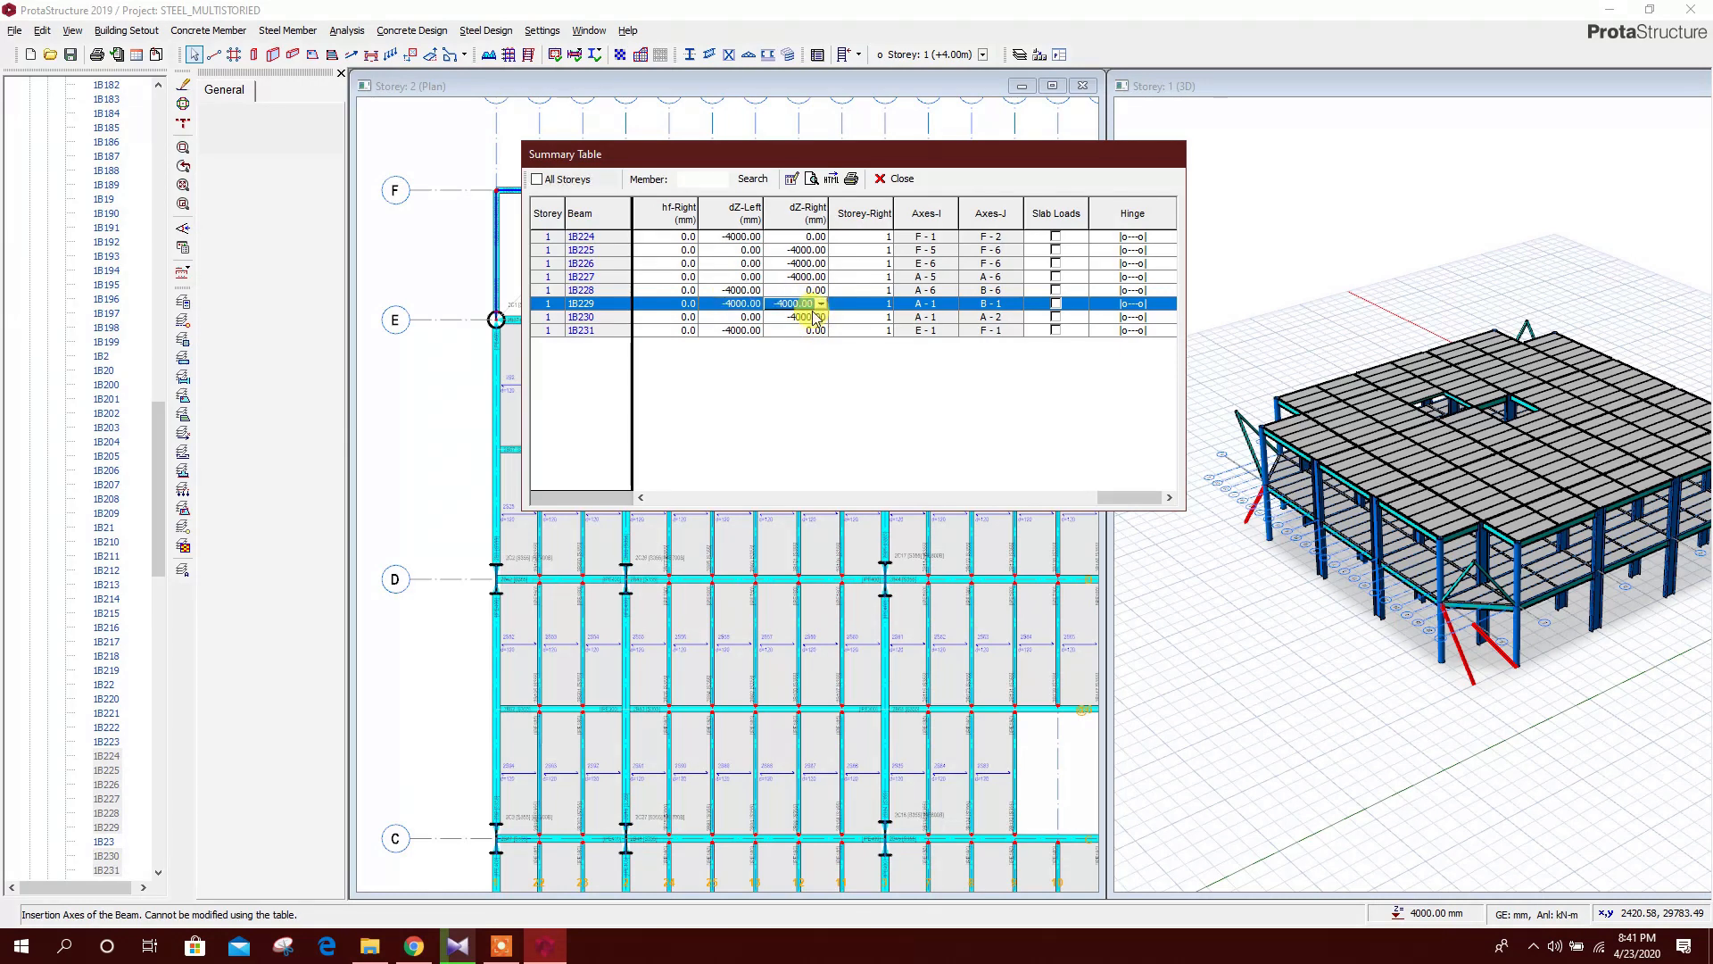
left_click(746, 317)
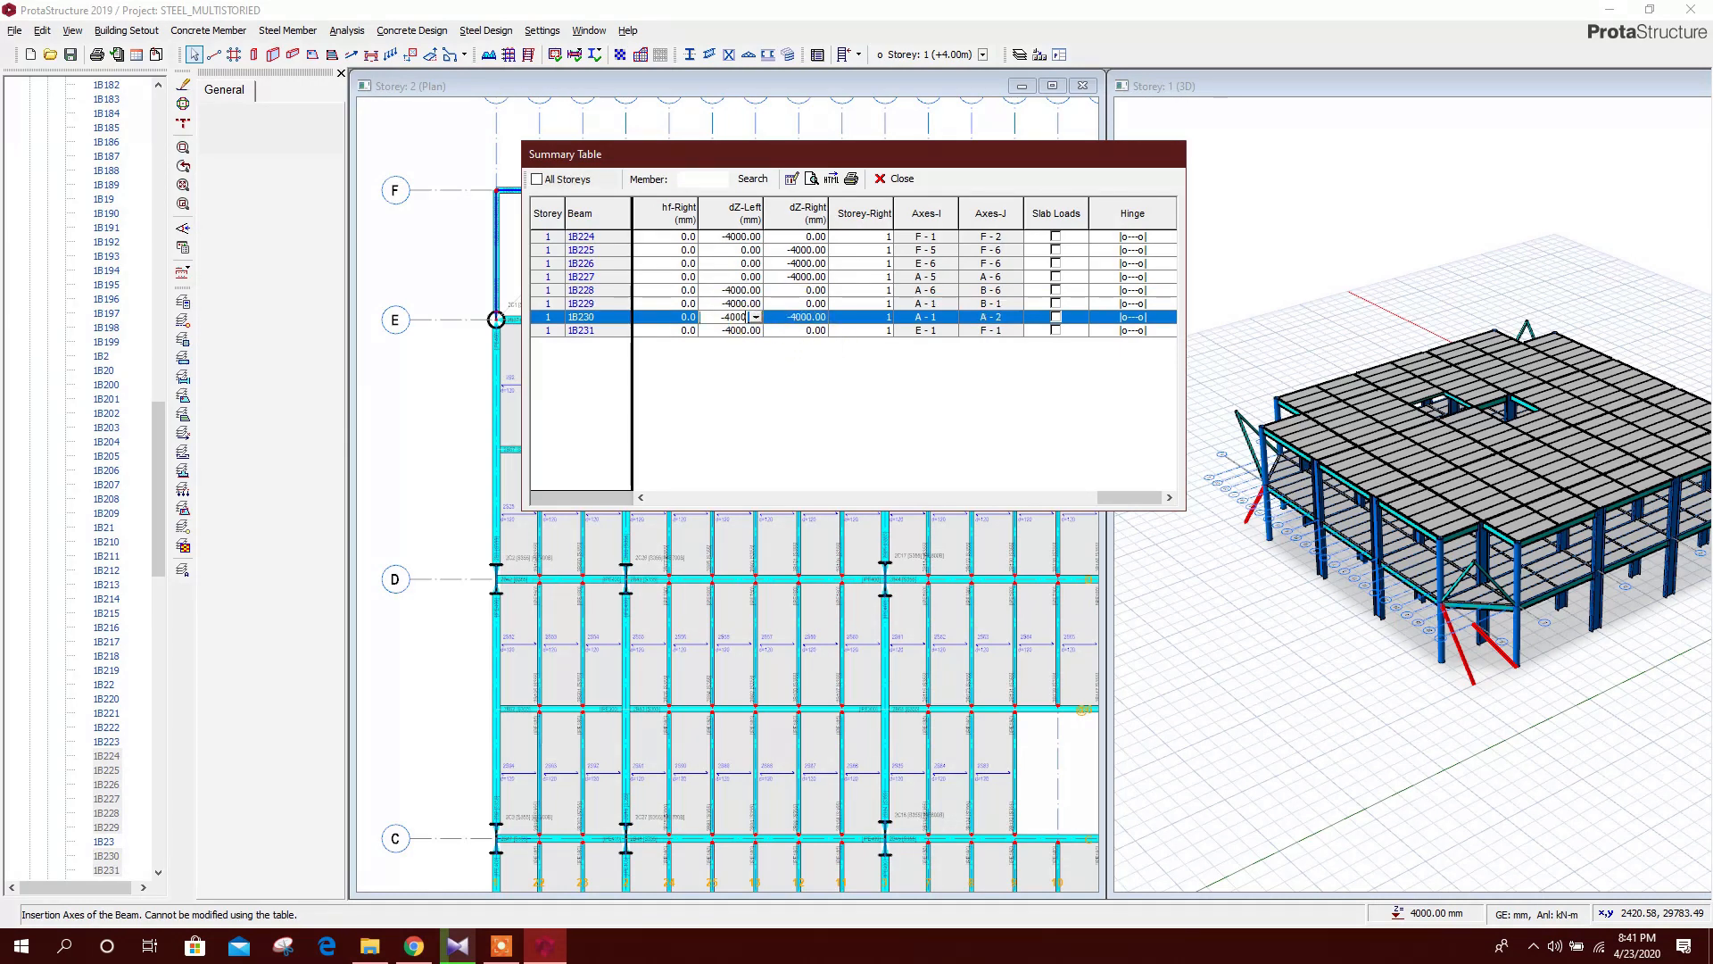
left_click(808, 317)
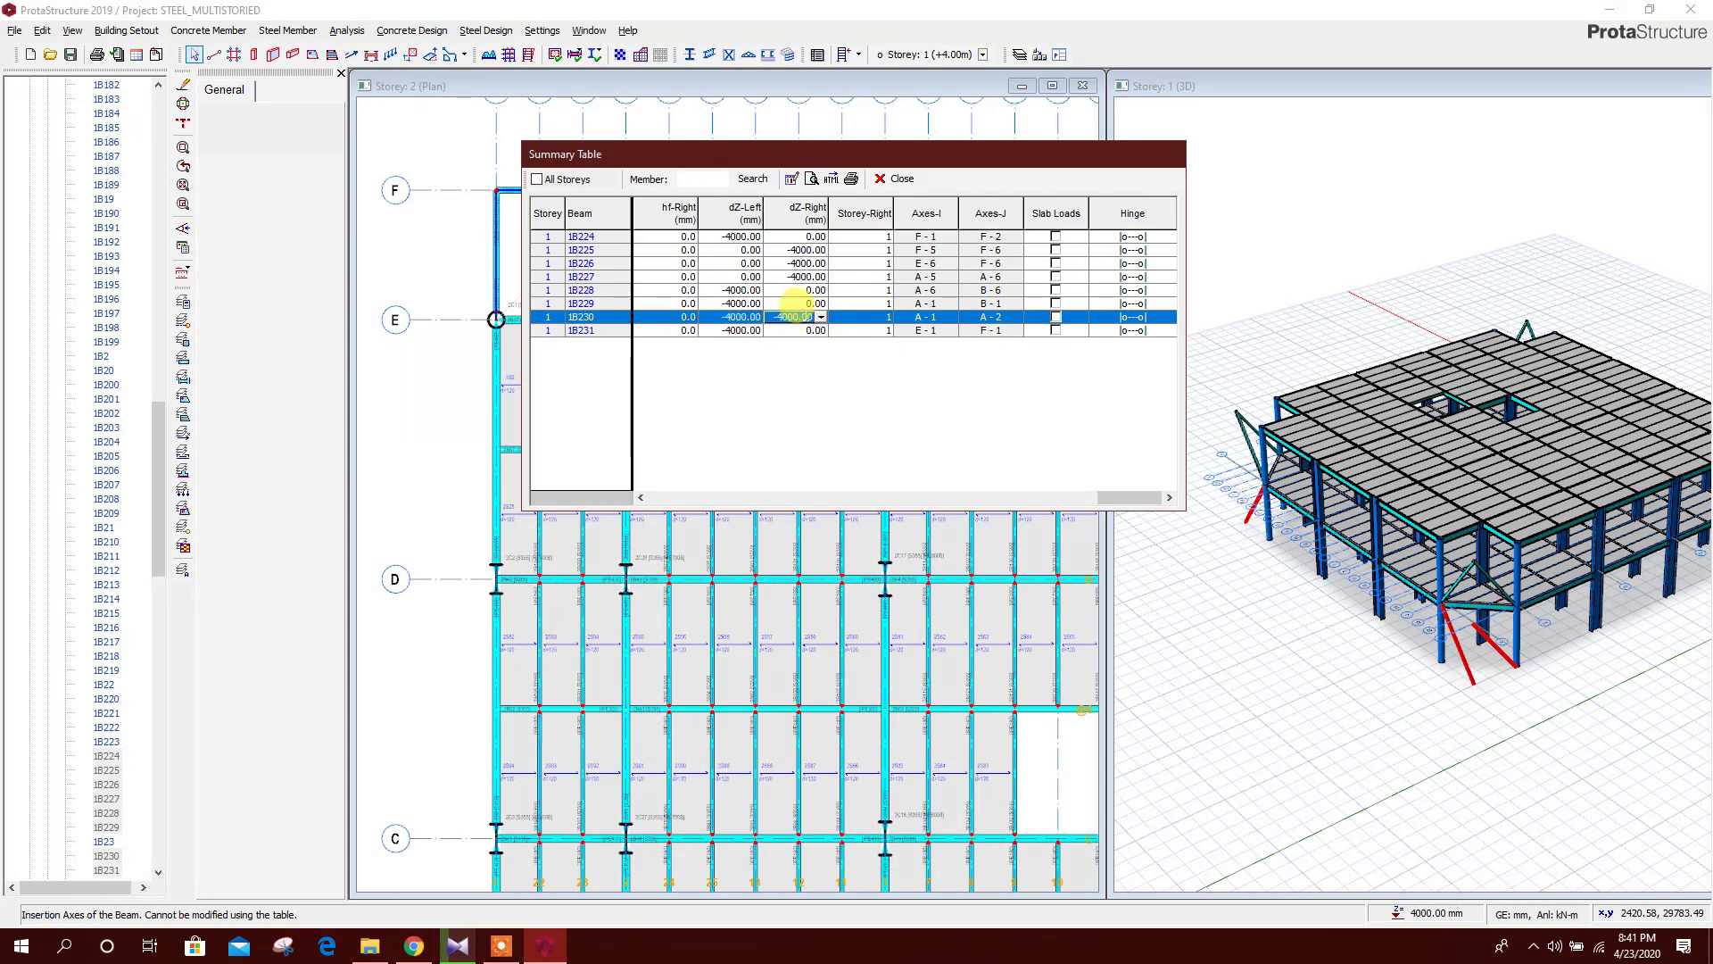
Set dZ-Left to 0 and dZ-Right to -4000 mm for the tube beam from E-1 to F-1, and close the summary table
left_click(749, 330)
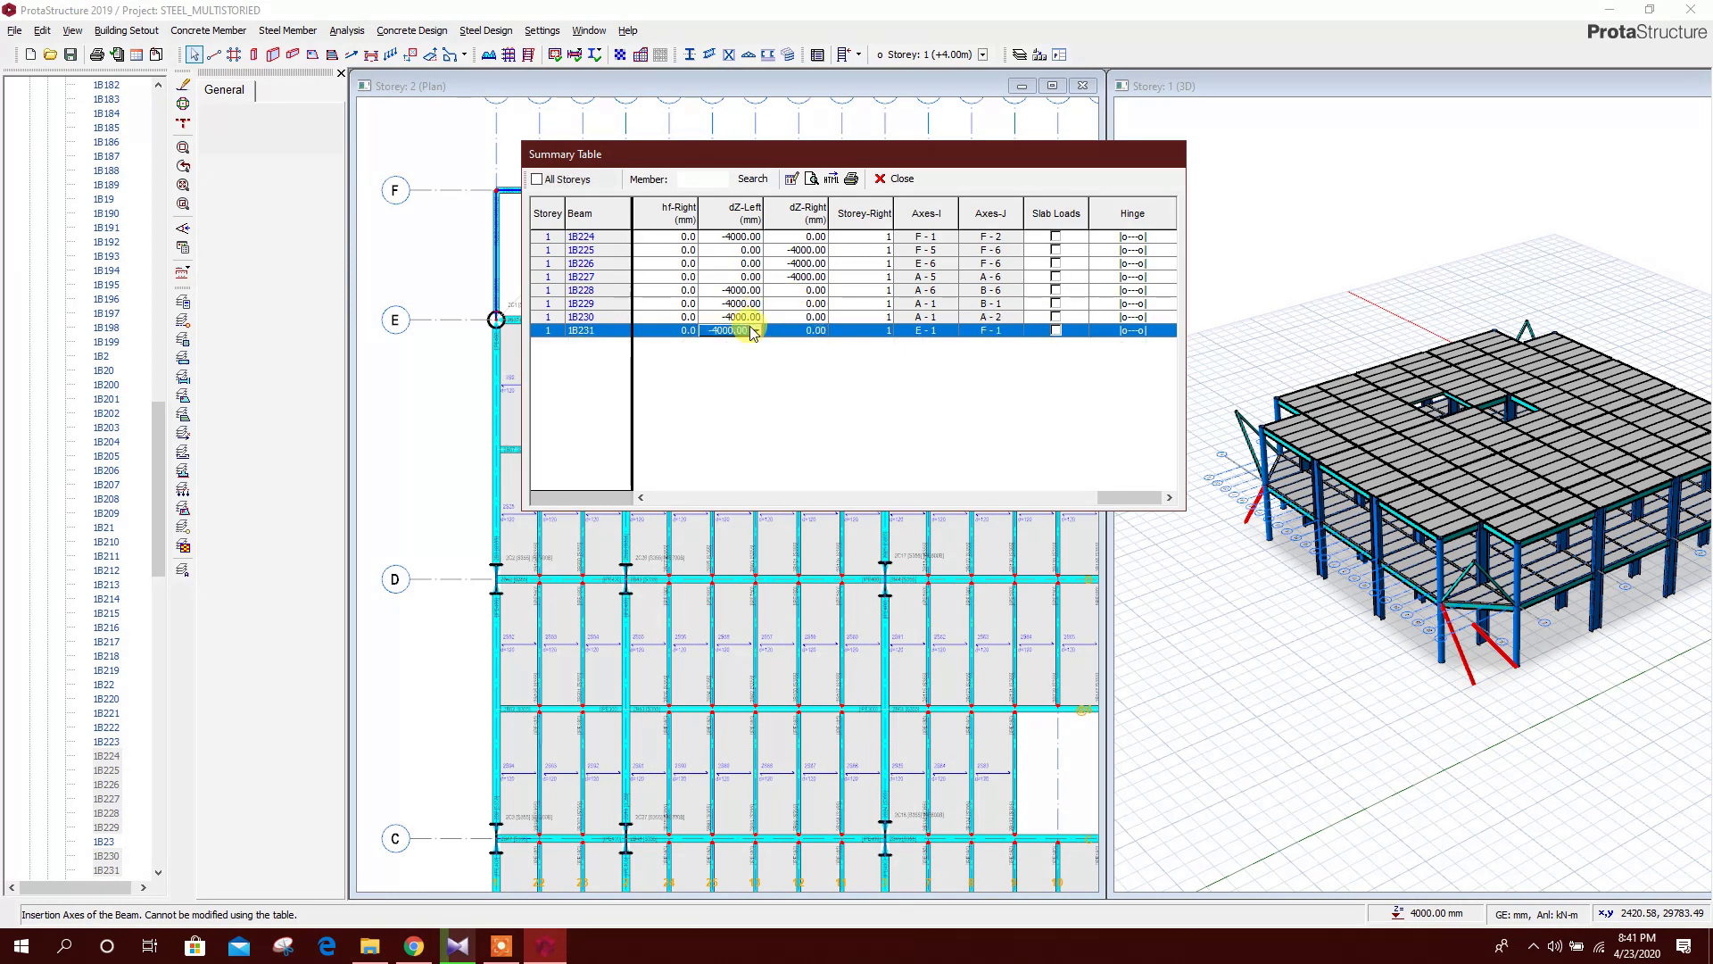
left_click(810, 316)
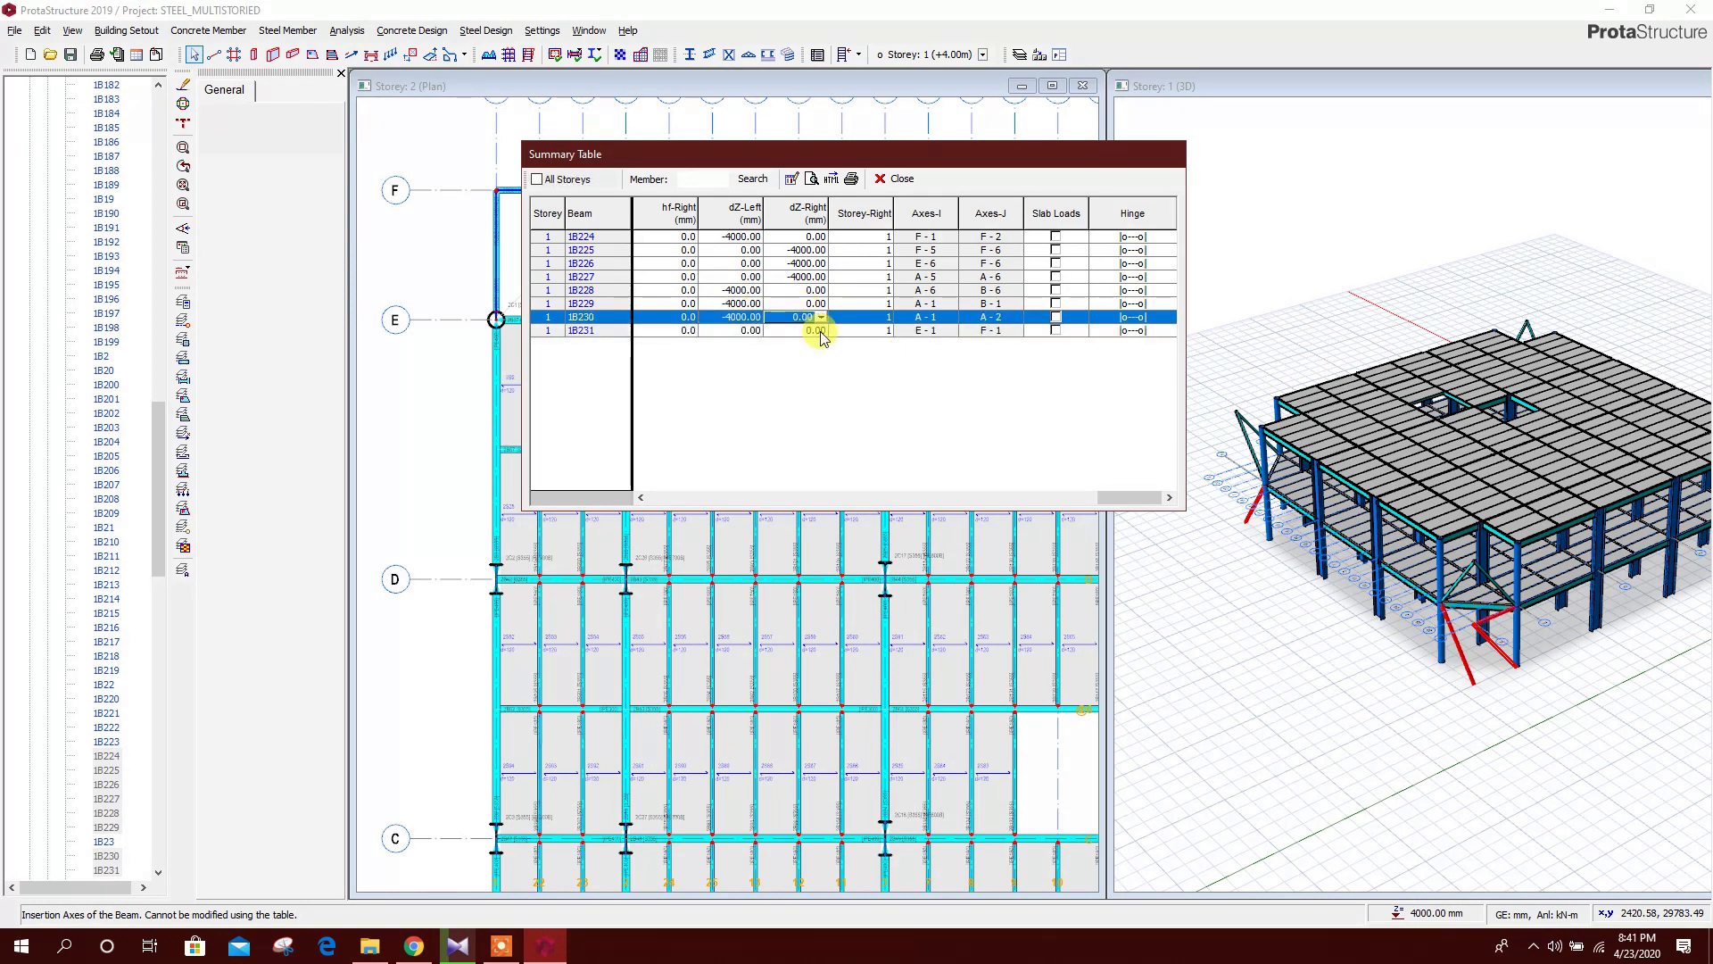
left_click(816, 331)
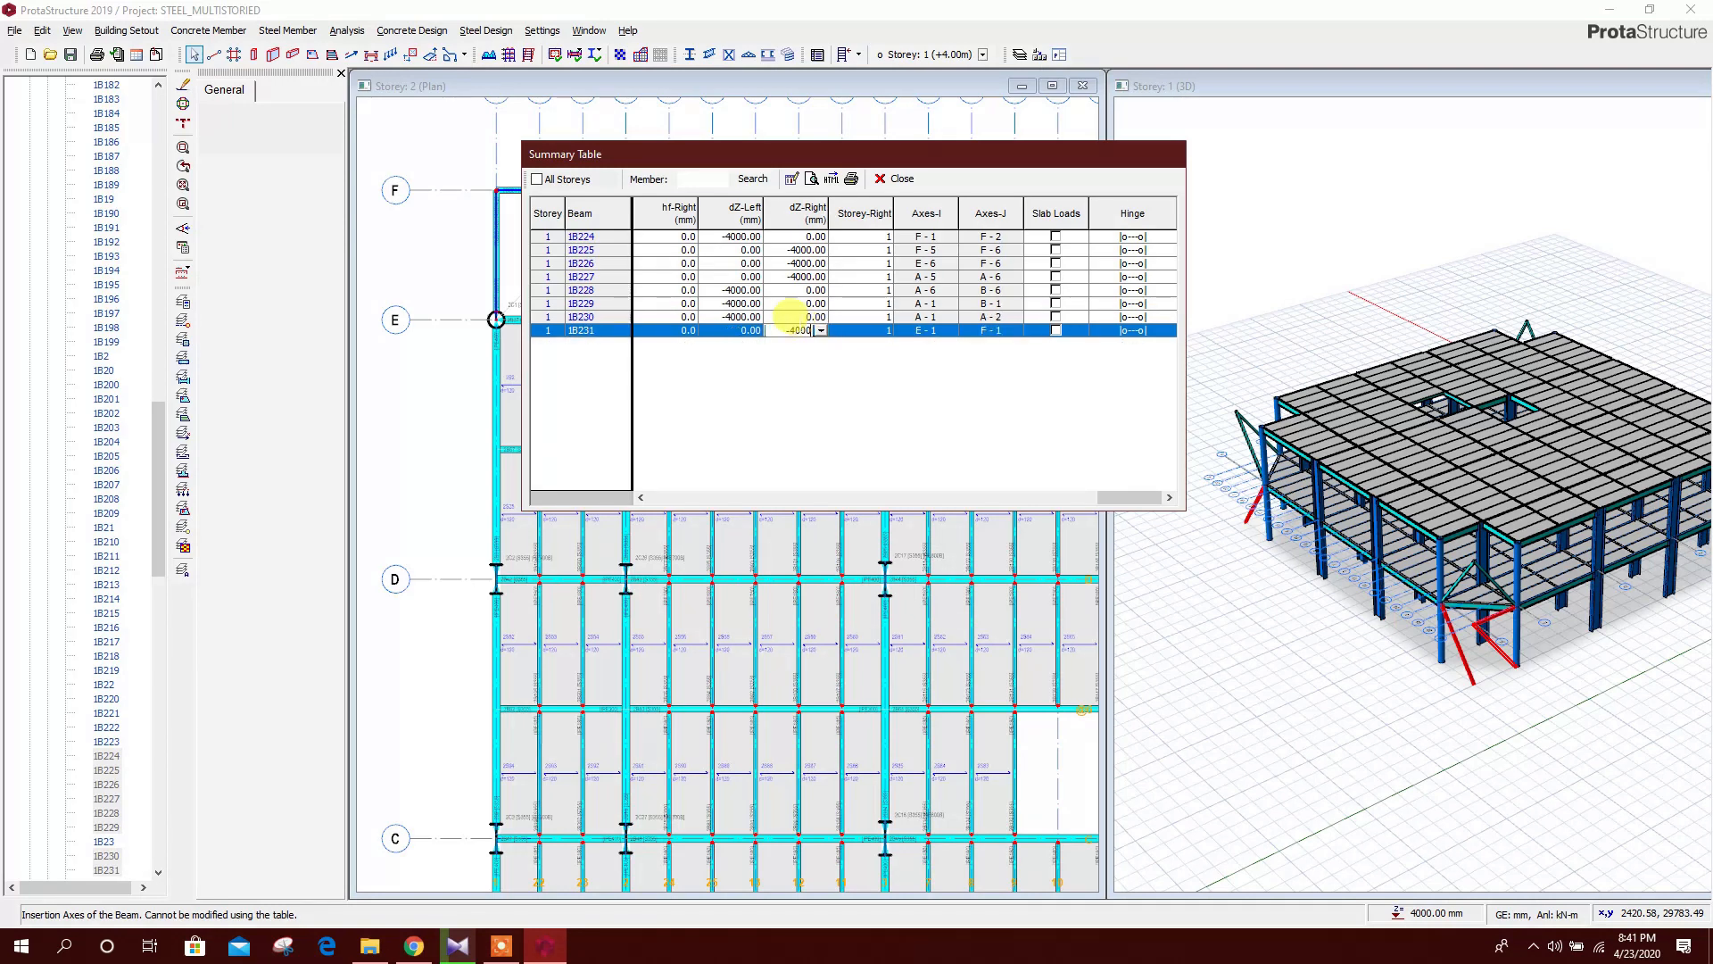
left_click(791, 318)
left_click(895, 181)
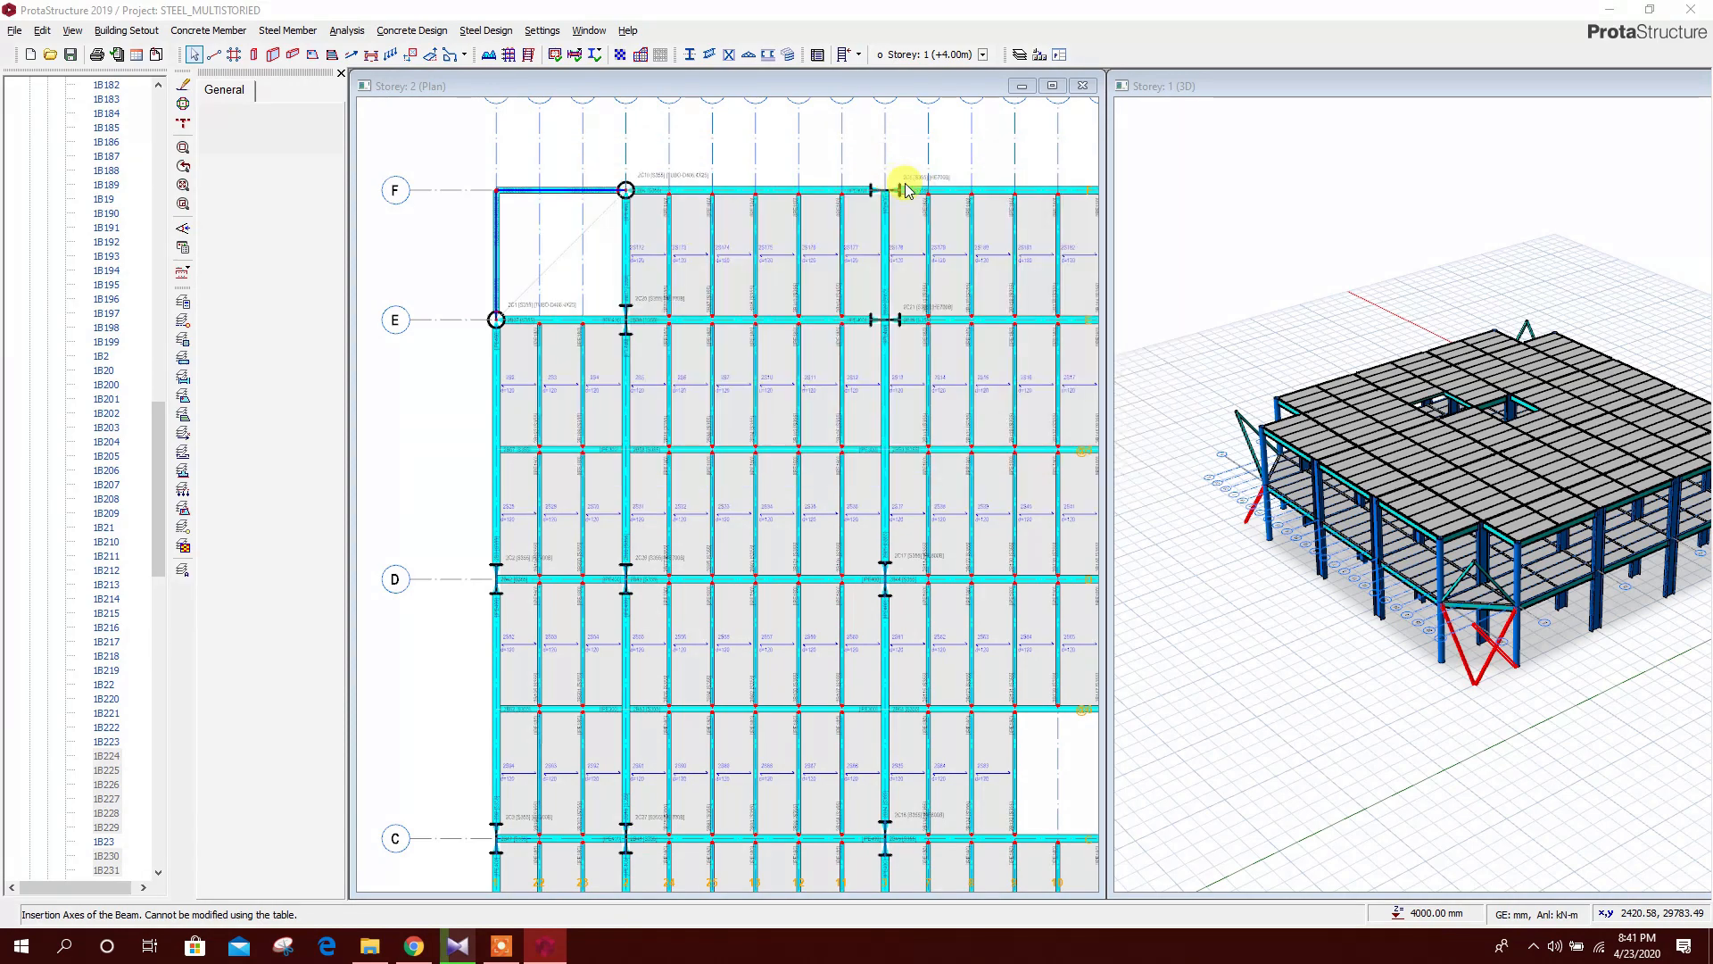
Examine the inclined corner members of both storeys in the 3D model
scroll(1365, 478, "down", 2)
left_click(1544, 680)
left_click_drag(1544, 681, 1348, 589)
scroll(1416, 613, "up", 1)
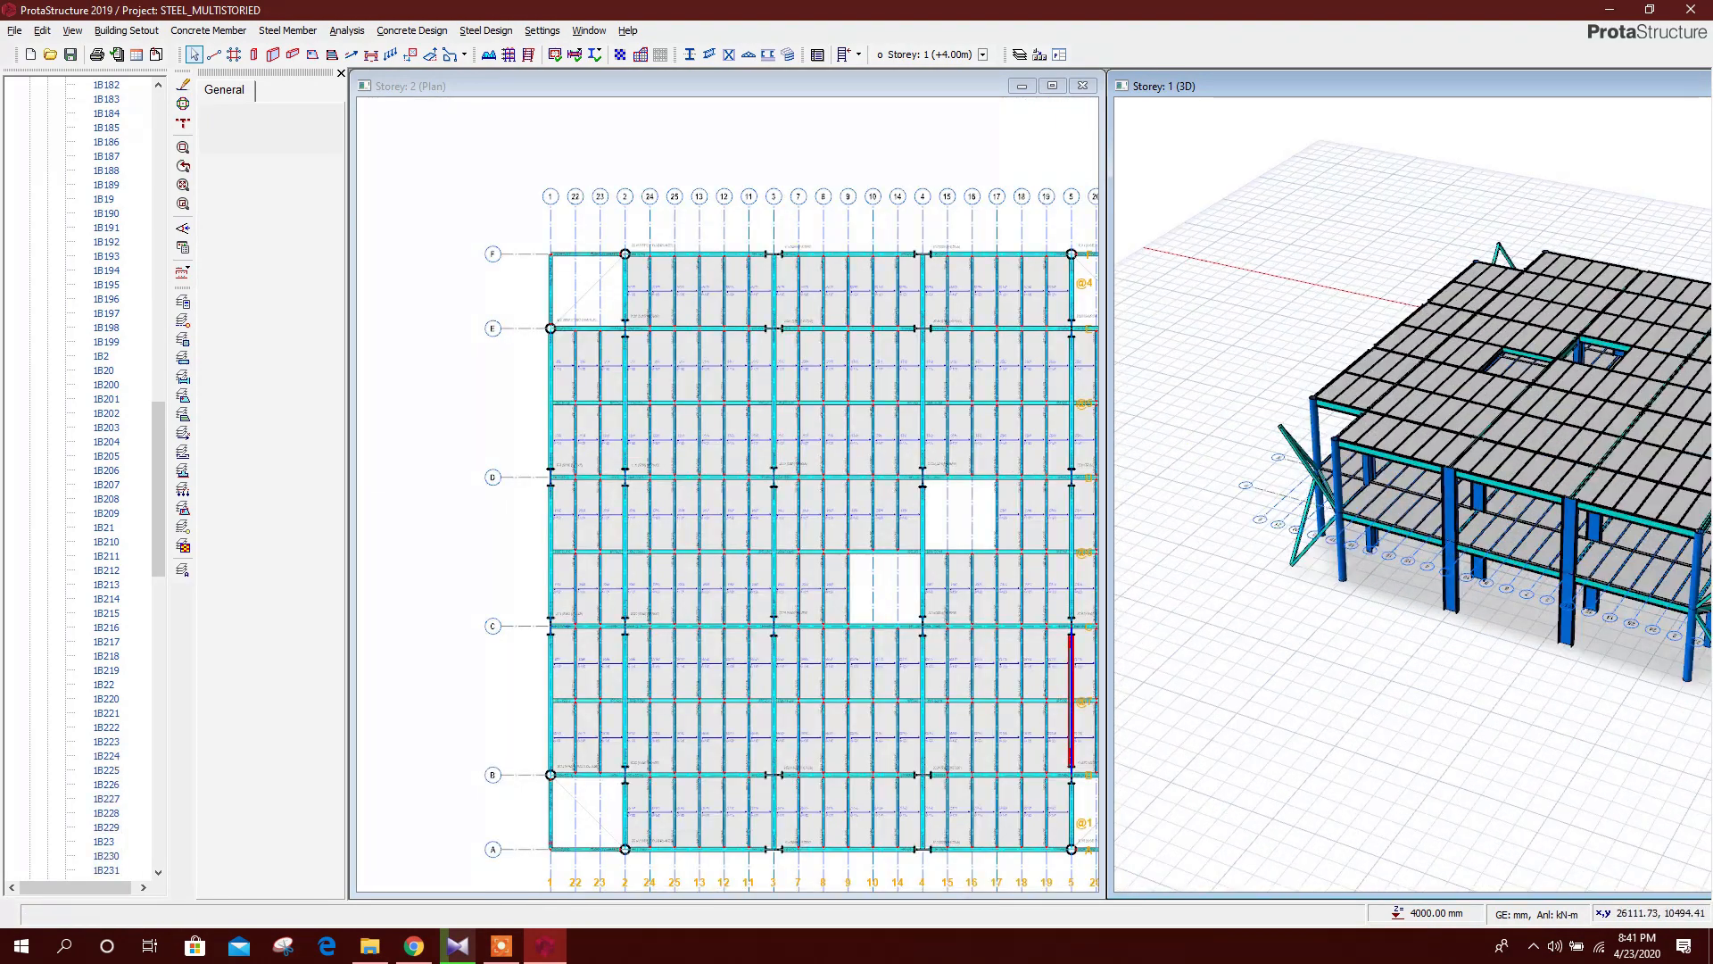
scroll(1410, 680, "up", 1)
scroll(746, 556, "down", 1)
middle_click_drag(883, 608, 816, 568)
Make Storey 2 current and set the section for new steel beams to Euro IPE400
left_click(97, 223)
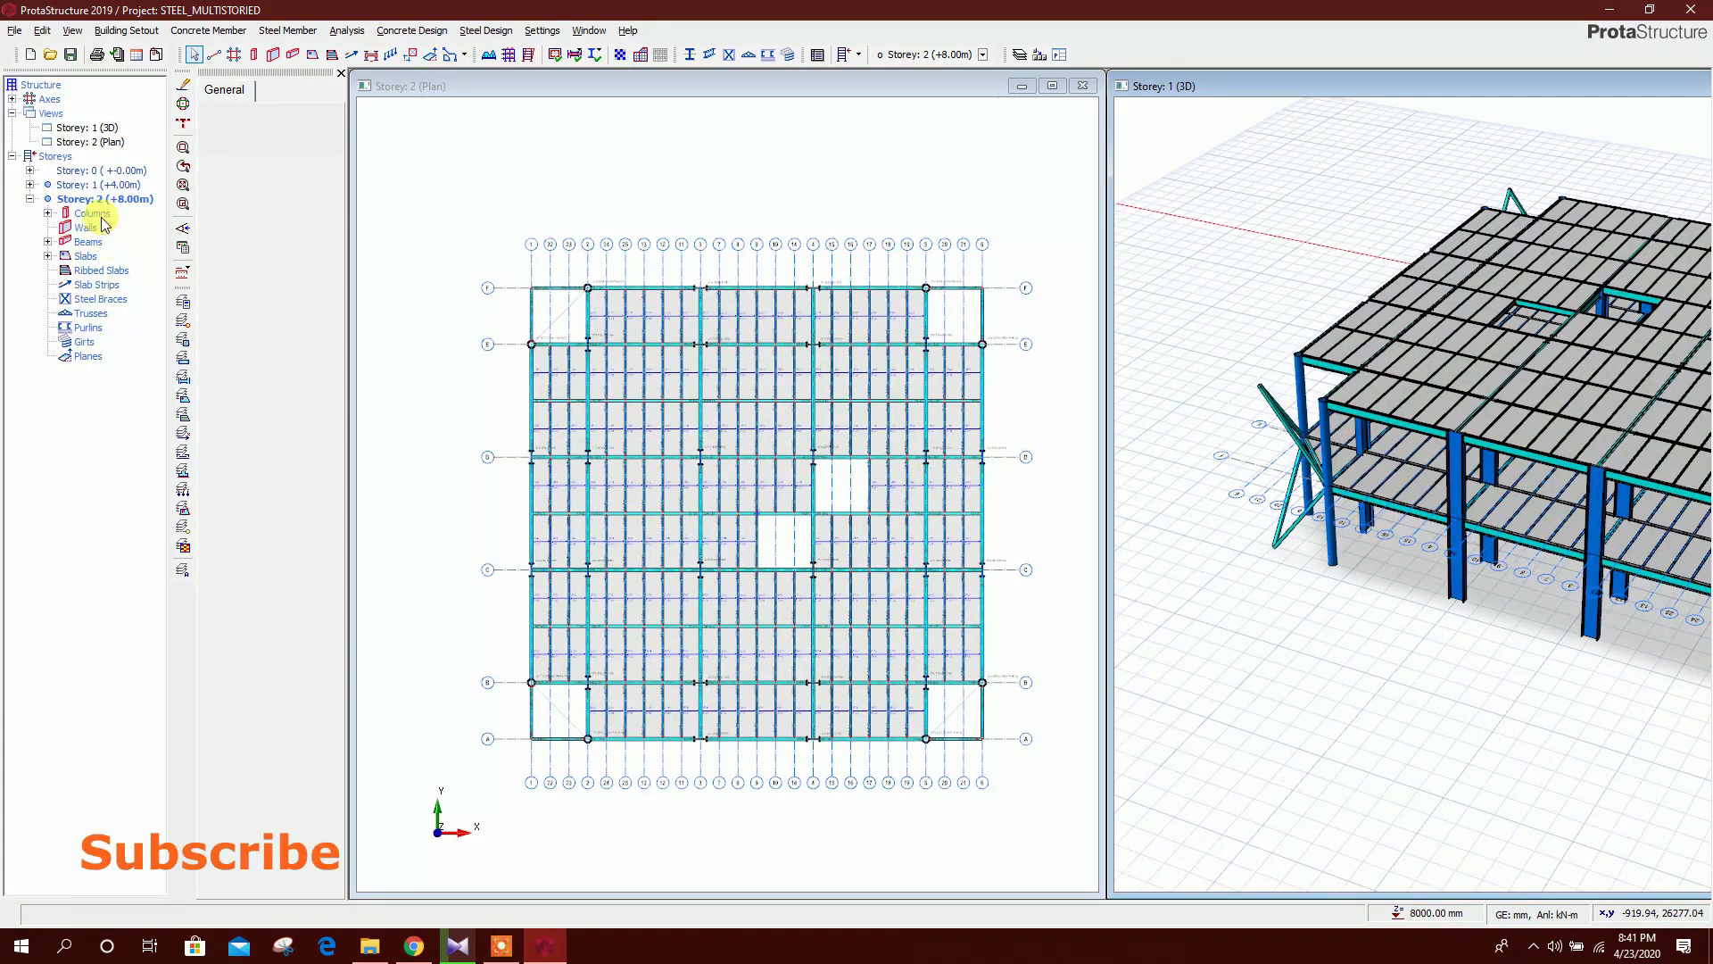
middle_click_drag(686, 429, 699, 390)
scroll(600, 285, "up", 3)
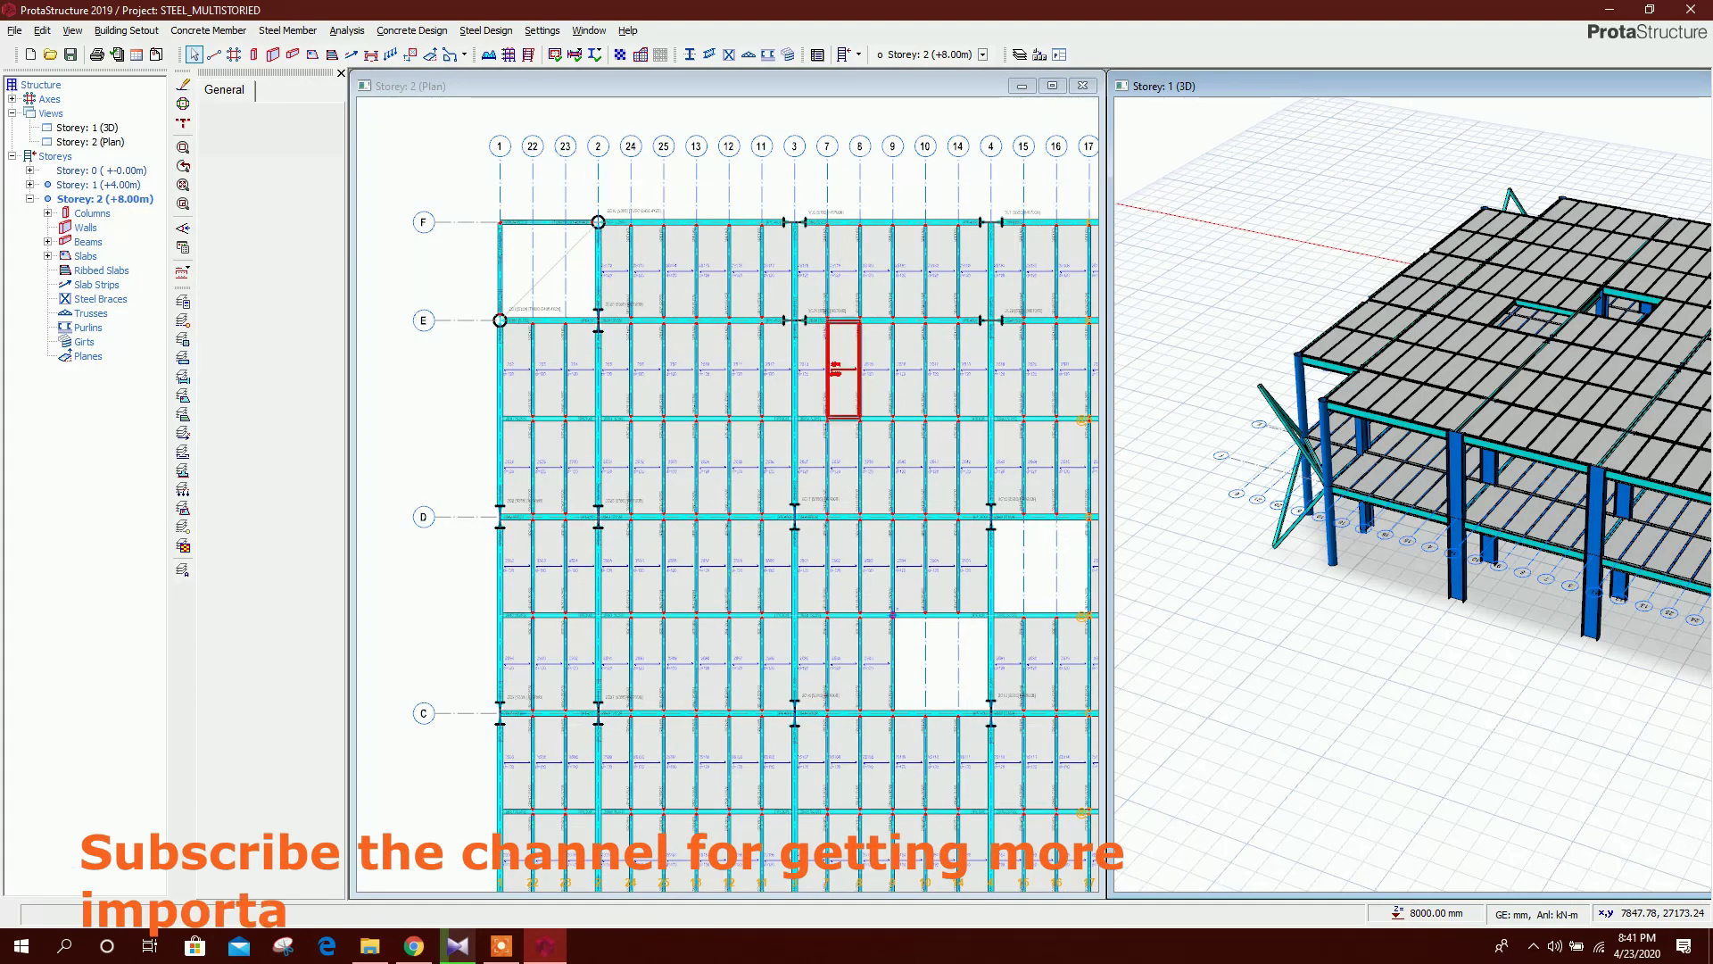
middle_click_drag(542, 321, 572, 308)
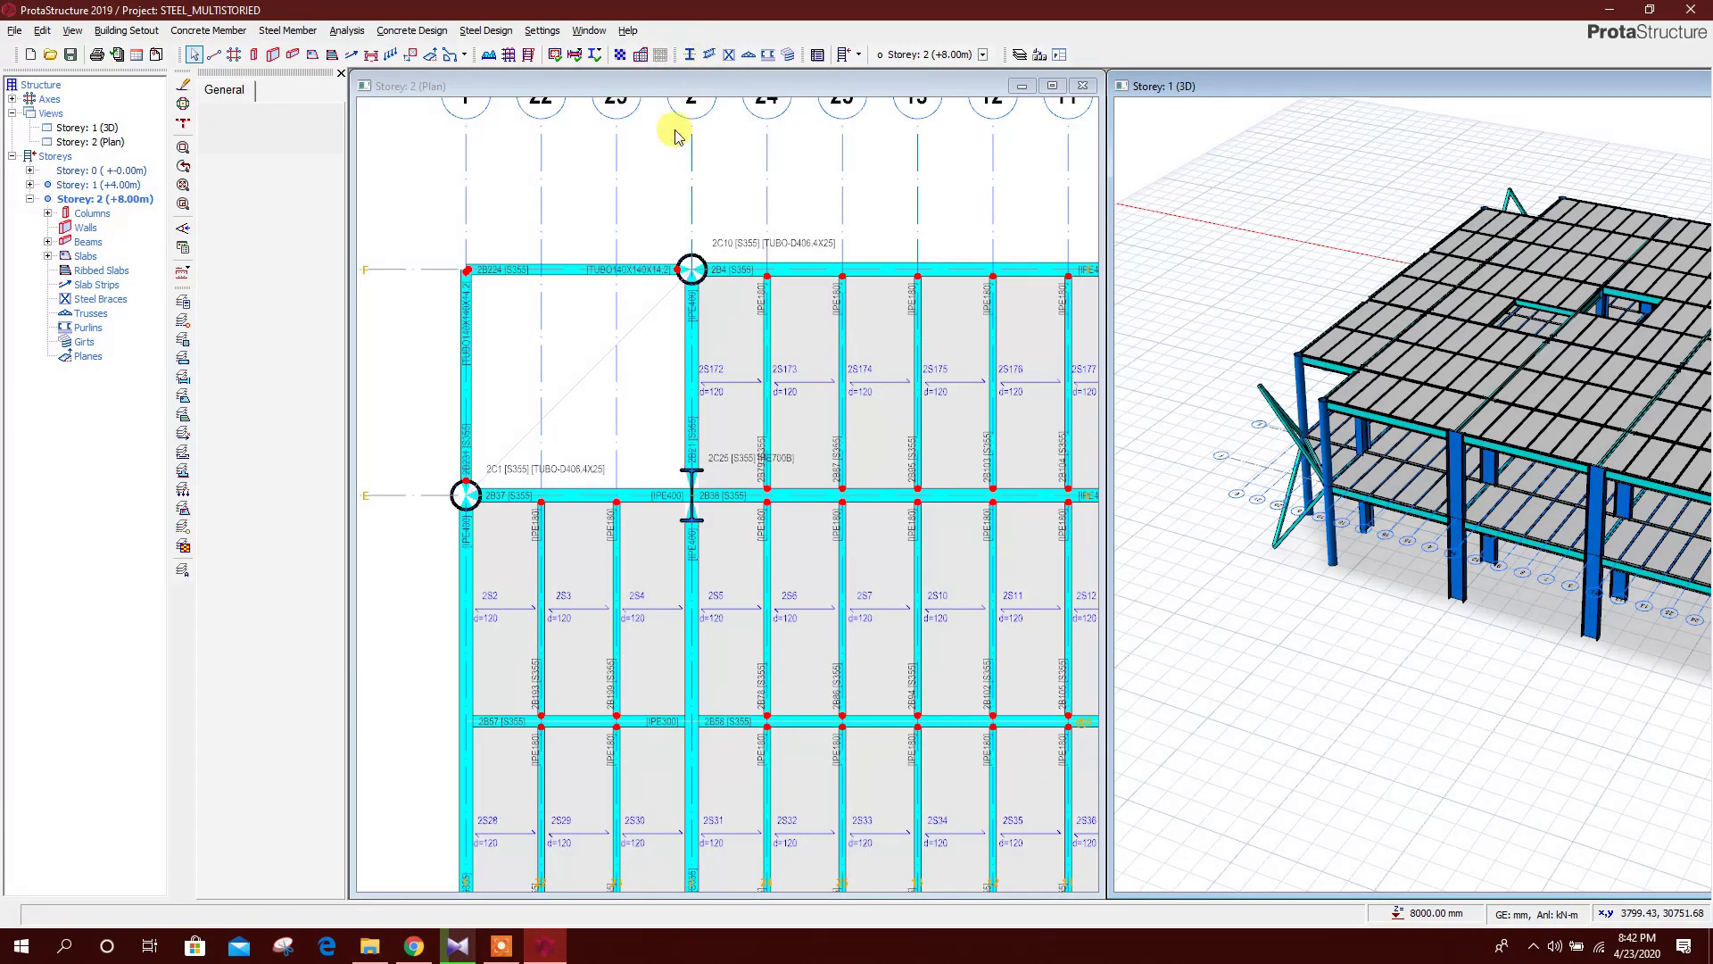
left_click(709, 55)
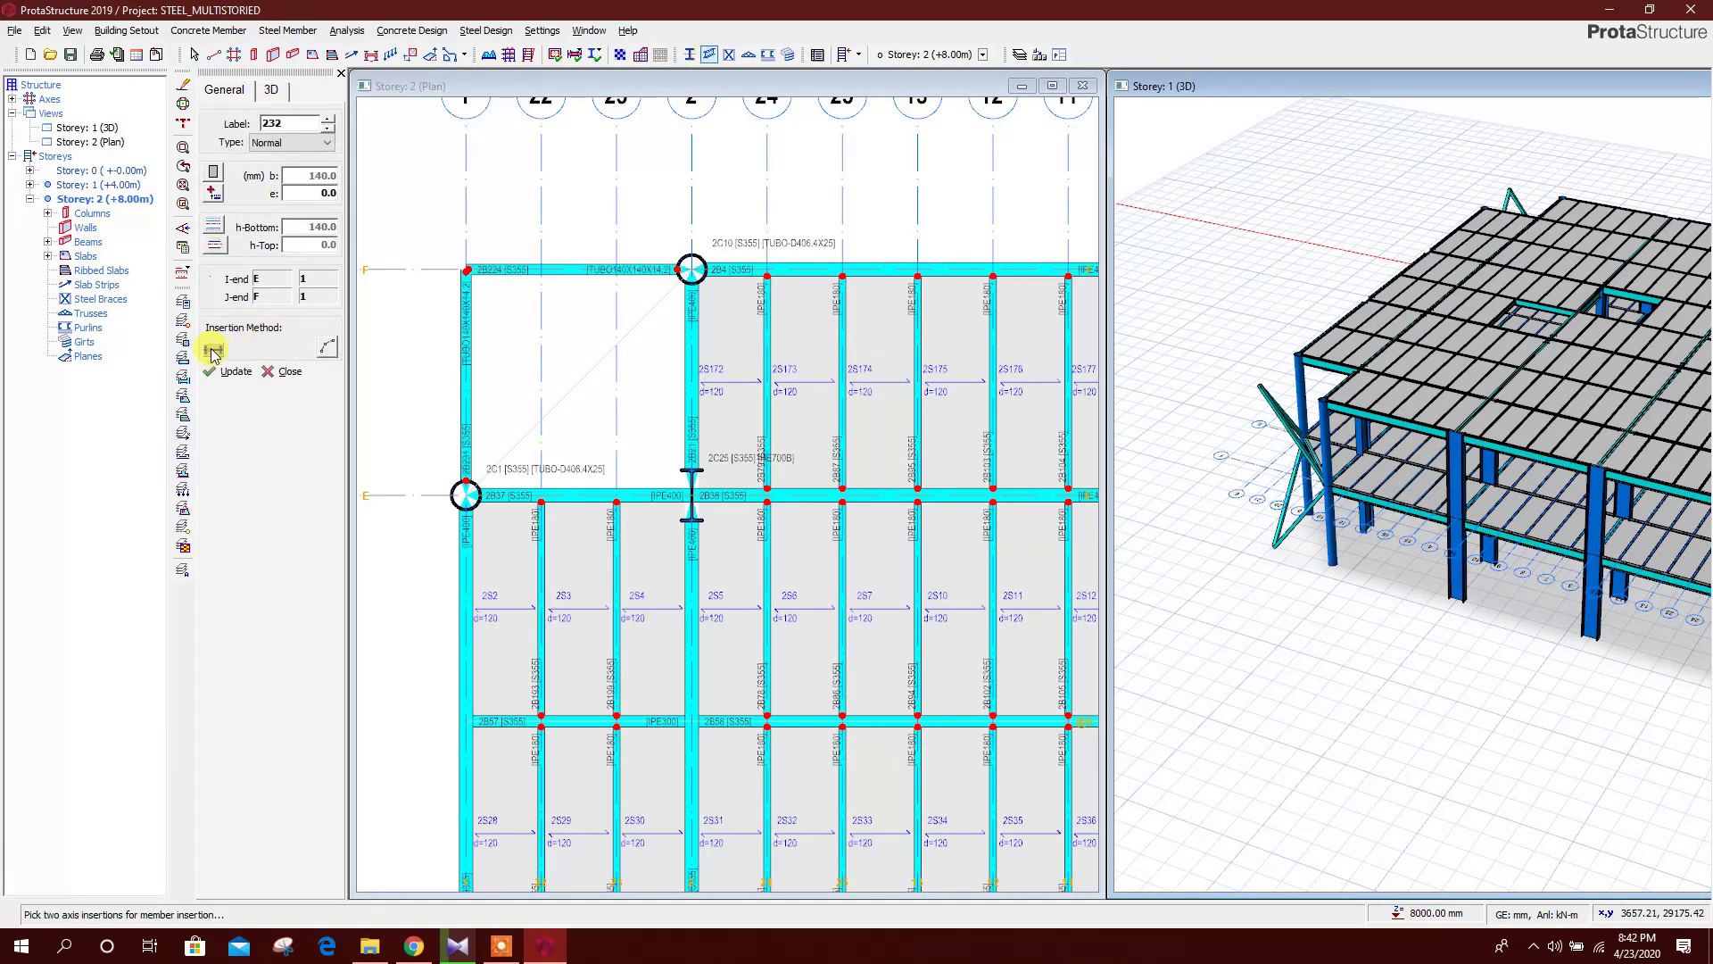
left_click(219, 175)
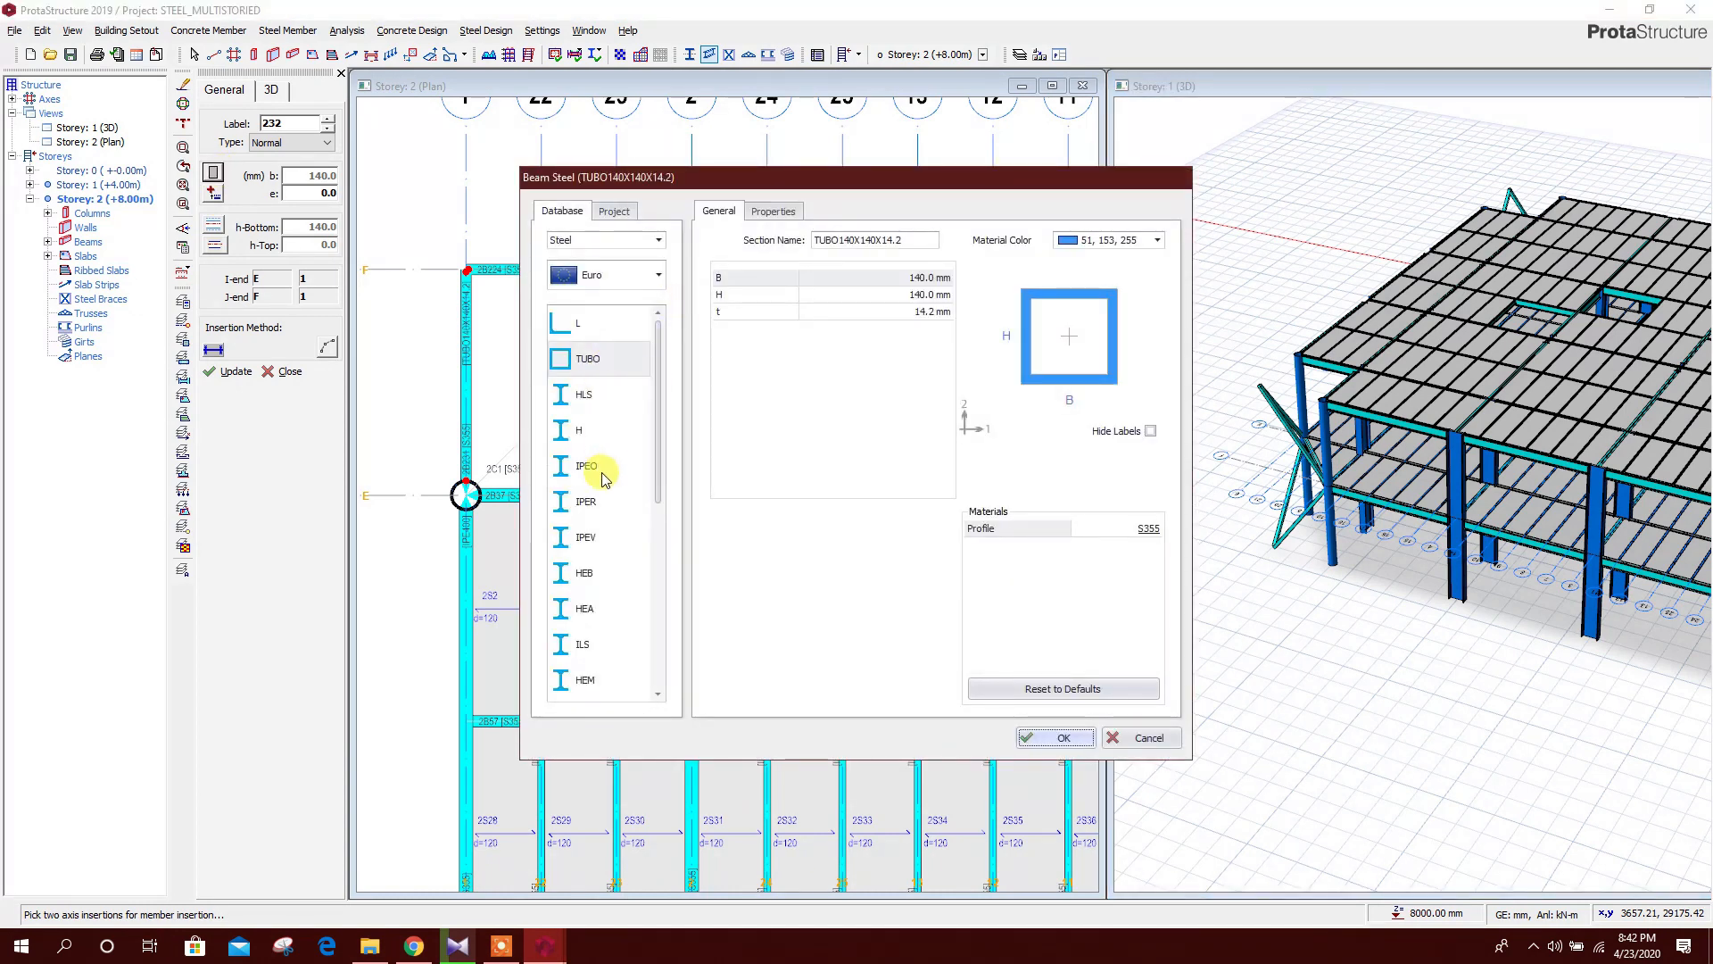
scroll(616, 490, "down", 1)
left_click(589, 607)
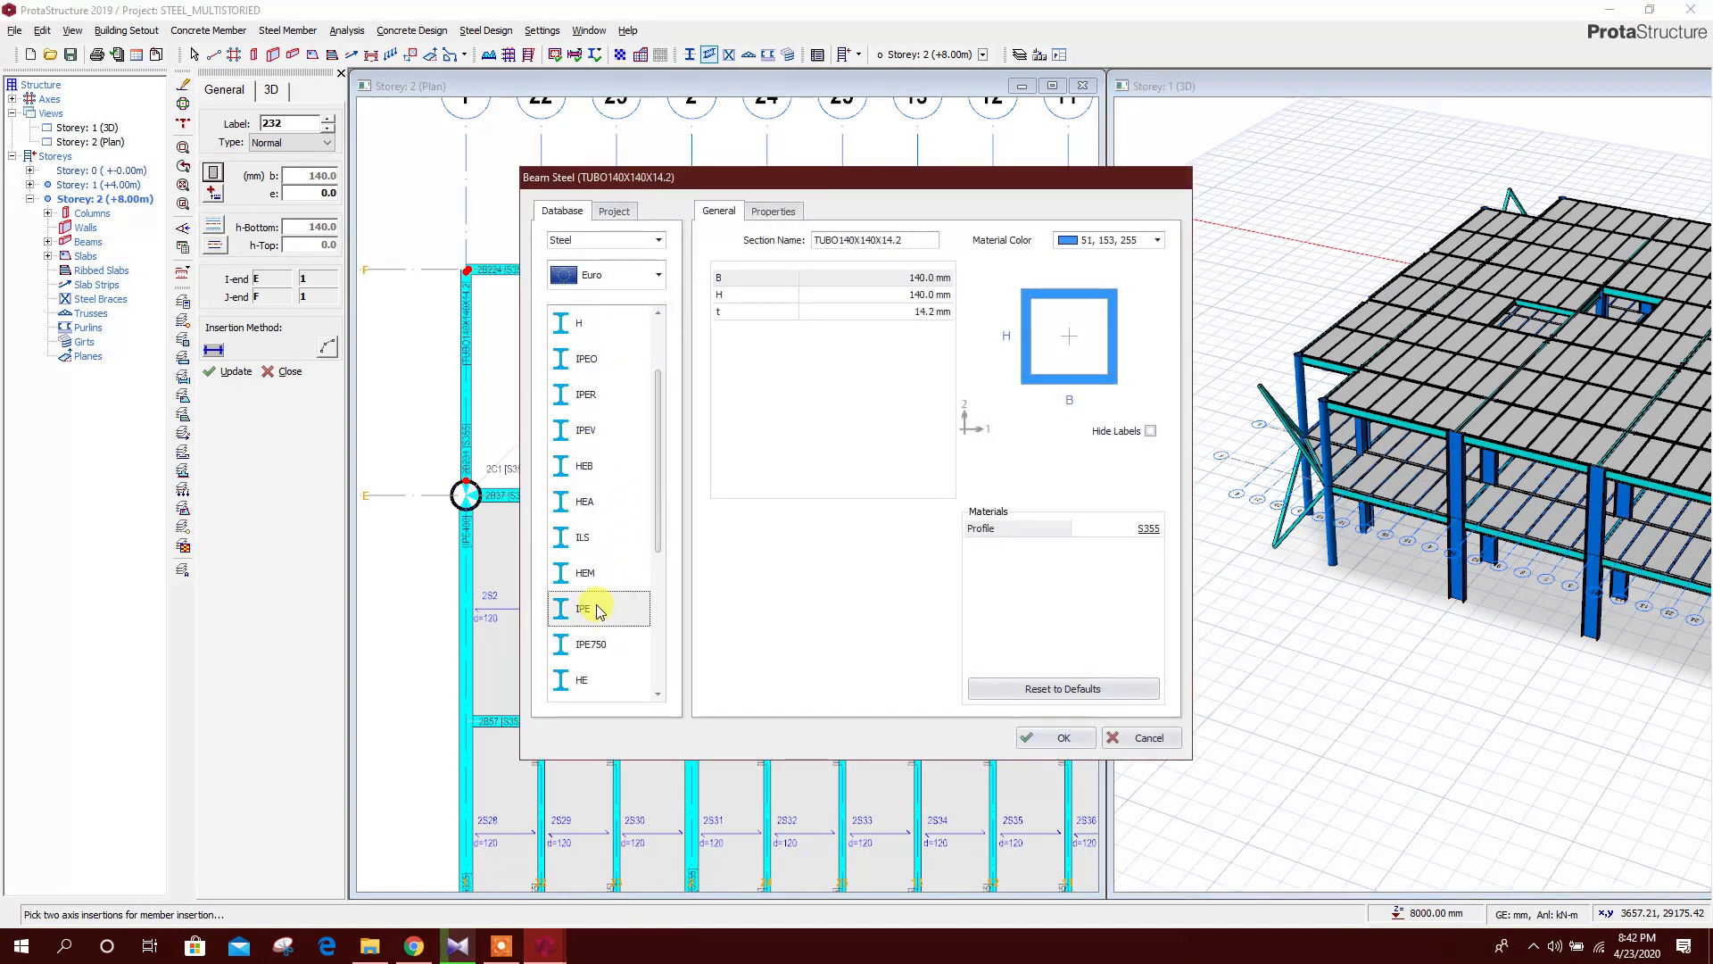
left_click(718, 517)
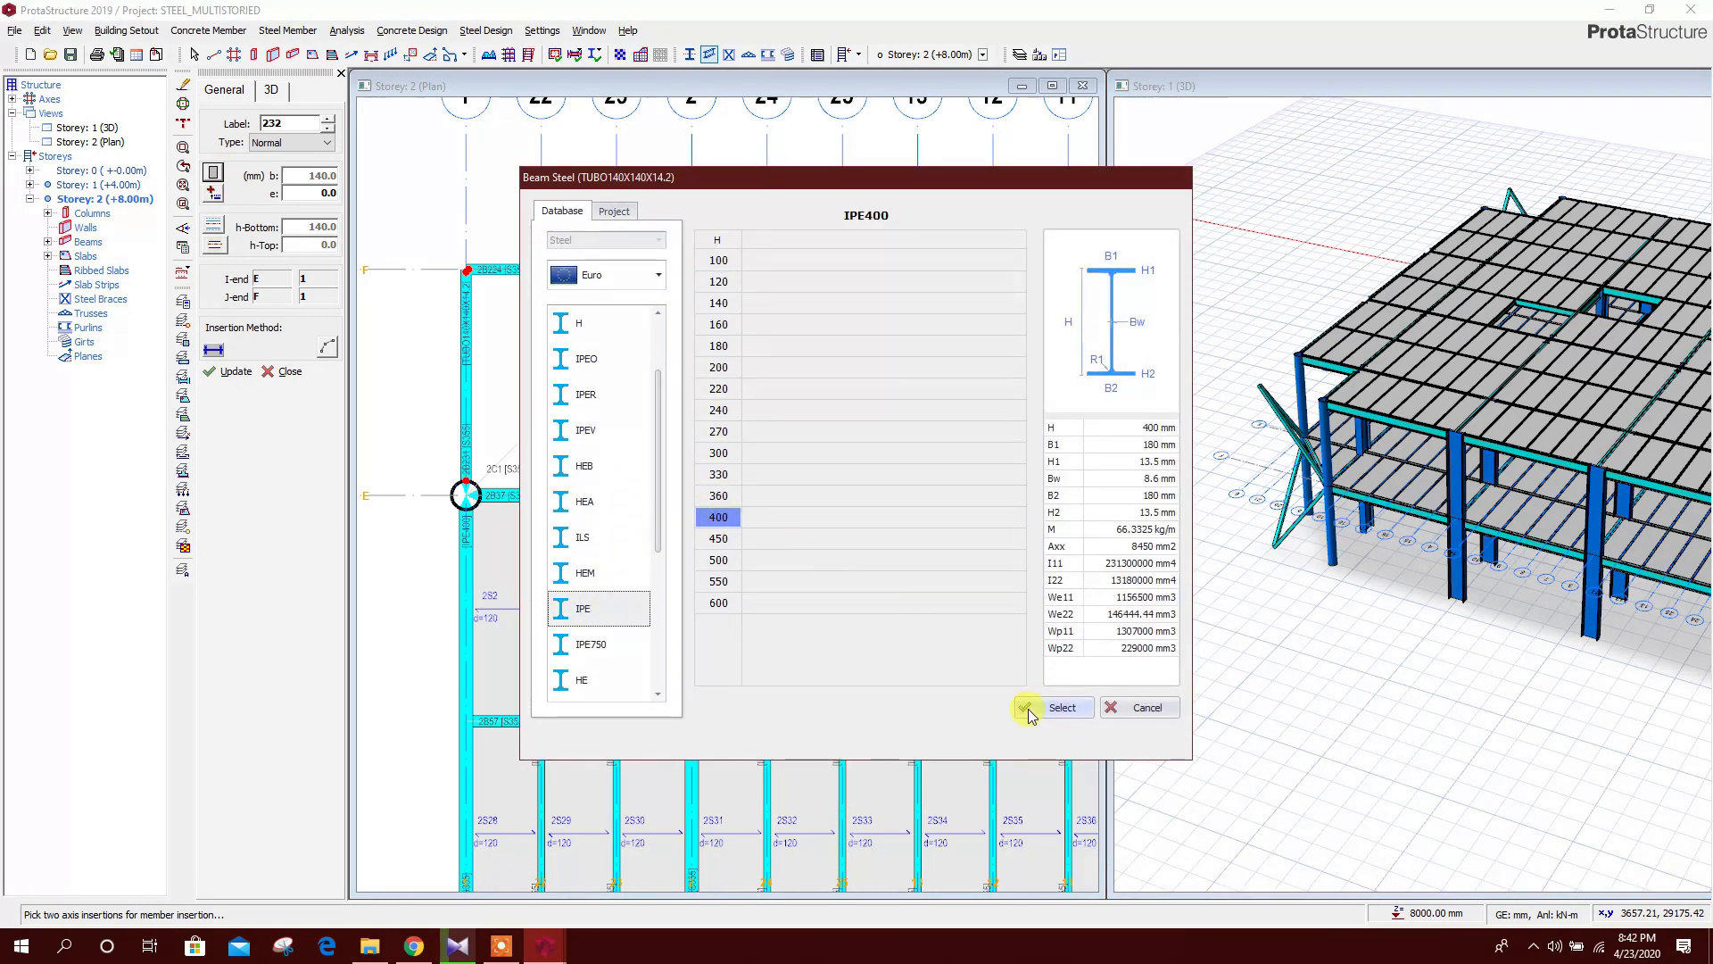
left_click(1035, 709)
left_click(1059, 737)
Insert an IPE400 beam from E-1 to F-1 on Storey 2 and try to insert another from F-1 to F-2
left_click(629, 426)
left_click(631, 202)
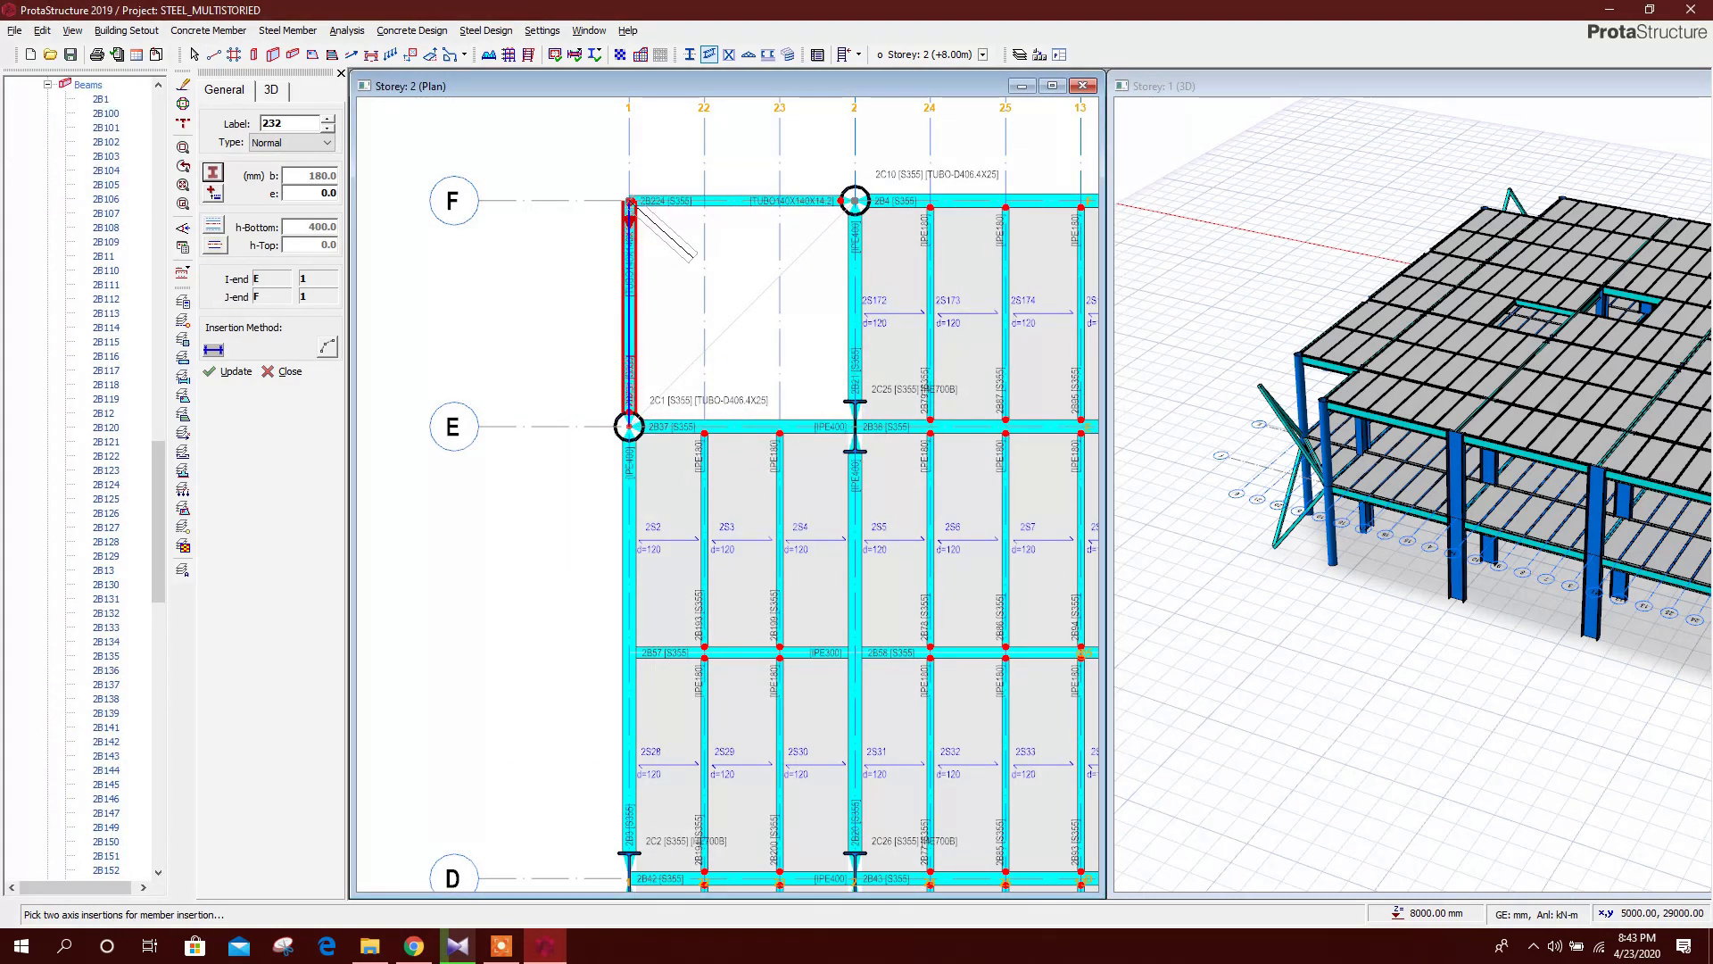
left_click(855, 200)
key("Escape")
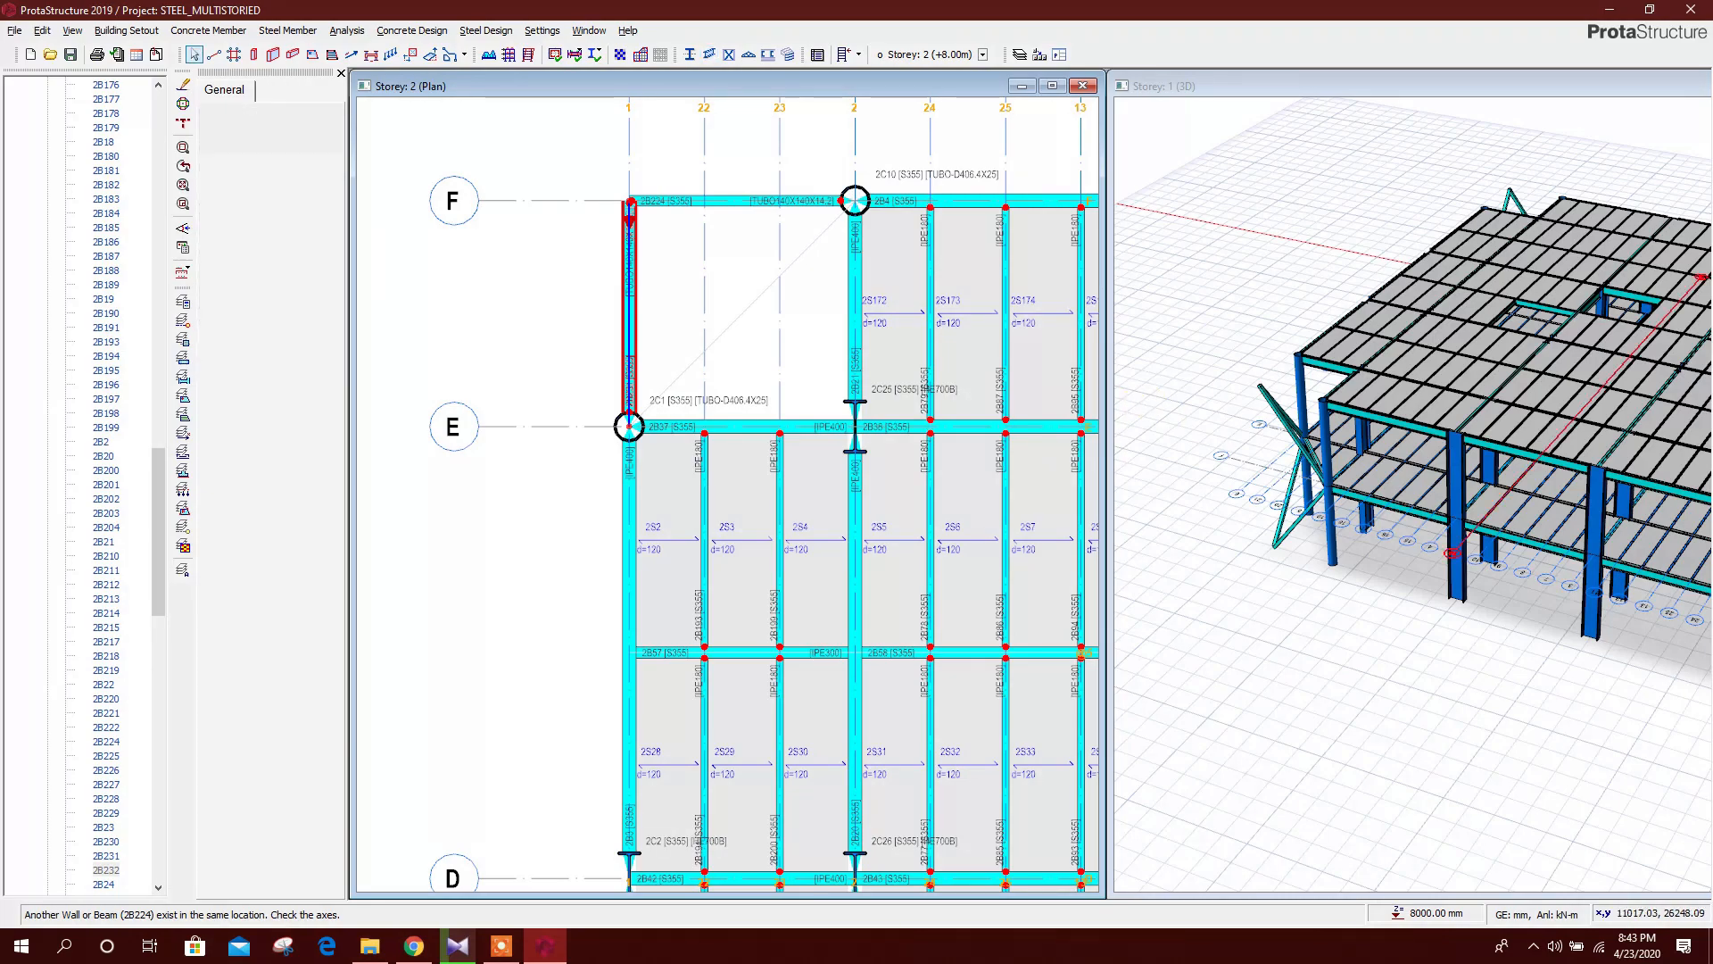
Insert a horizontal IPE400 beam between F-1 and F-2 on Storey 2 with delZ-I and delZ-J both set to 0
left_click_drag(1410, 564, 1517, 616)
middle_click_drag(1517, 615, 1345, 593)
scroll(1346, 592, "up", 3)
middle_click_drag(1567, 758, 1455, 616)
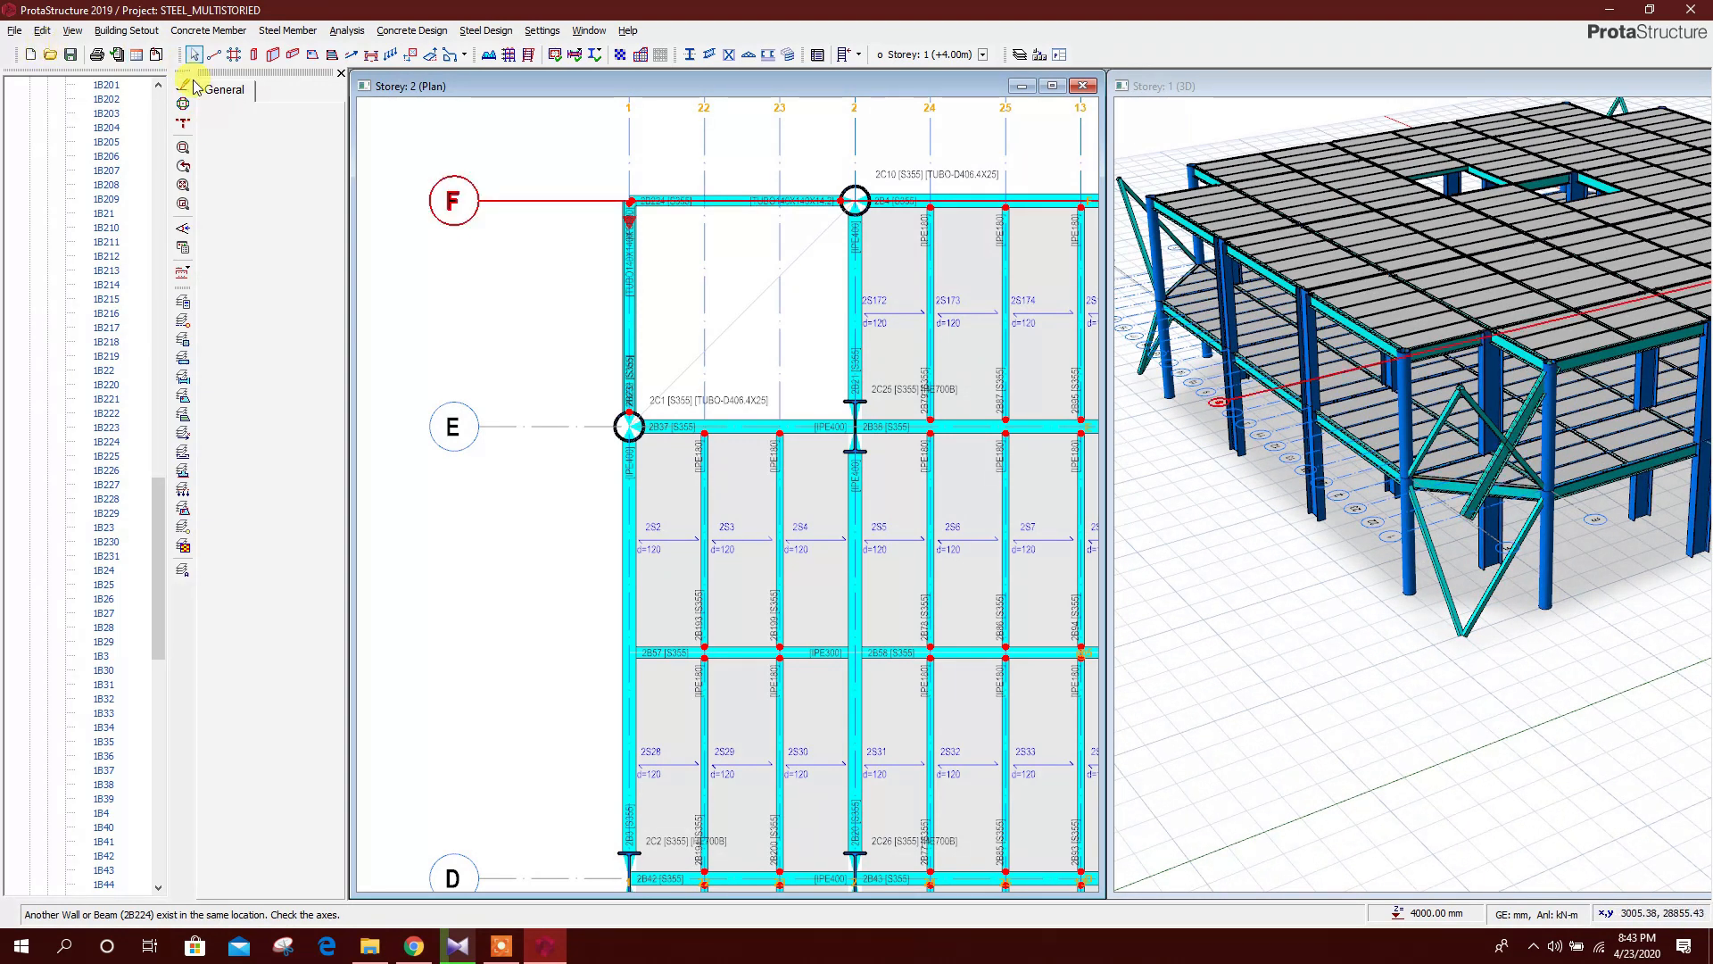
left_click(708, 57)
left_click(272, 92)
left_click(322, 245)
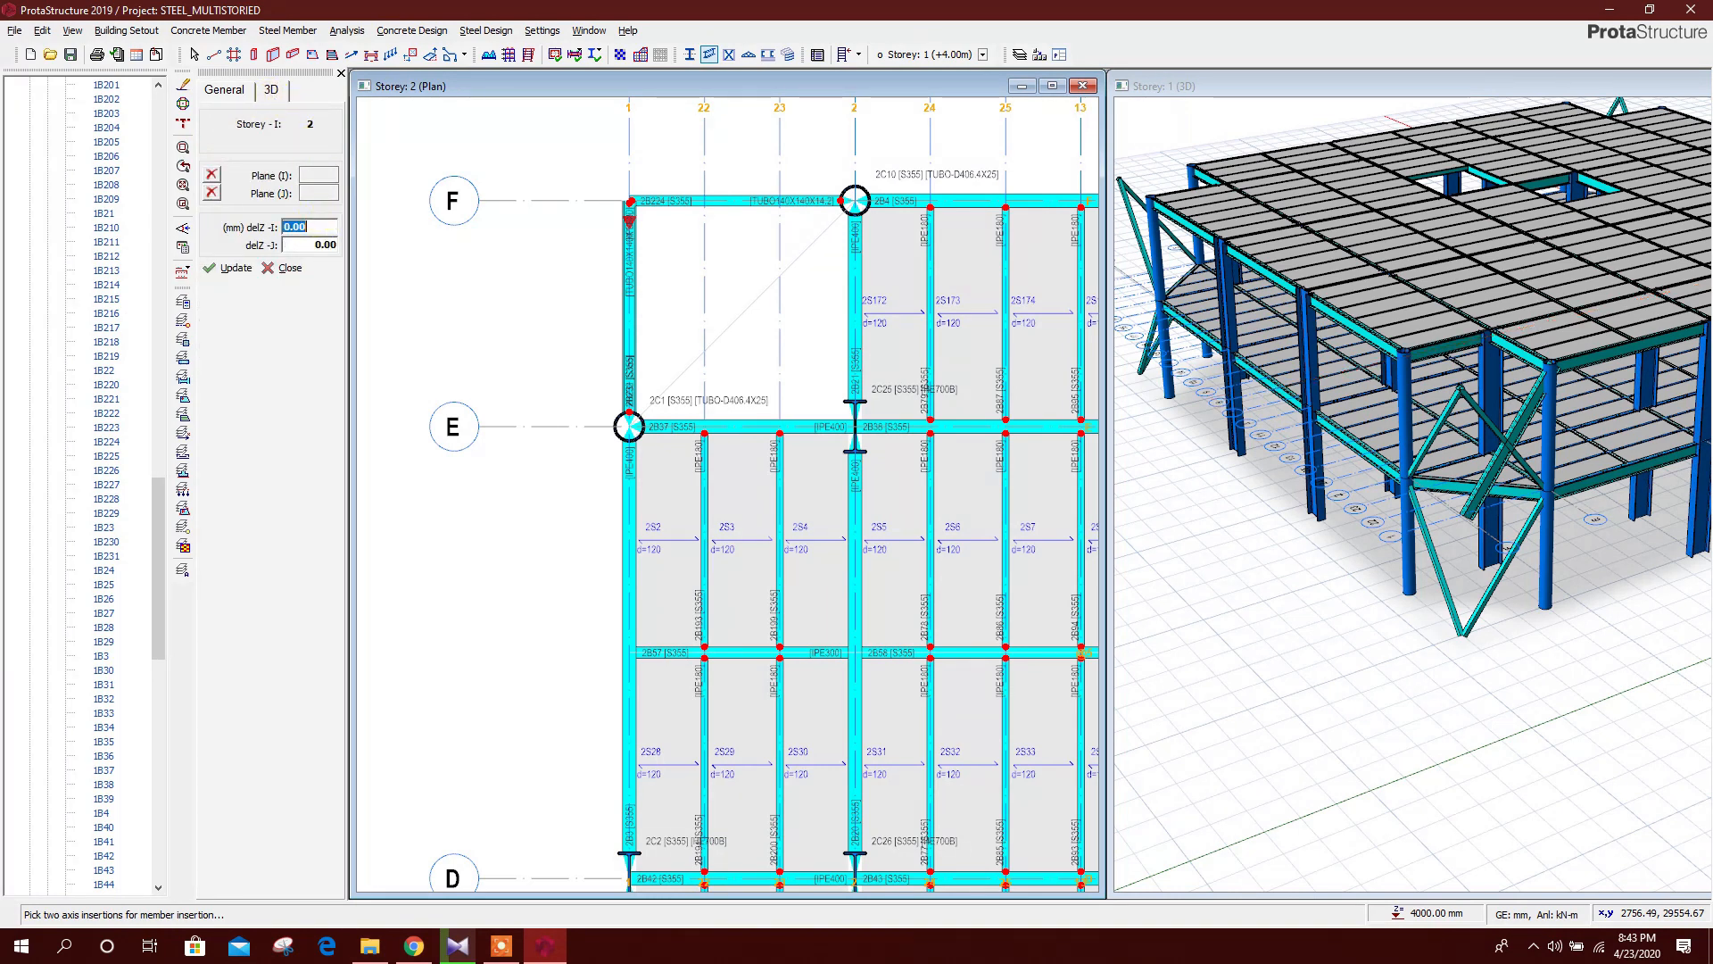
left_click(851, 234)
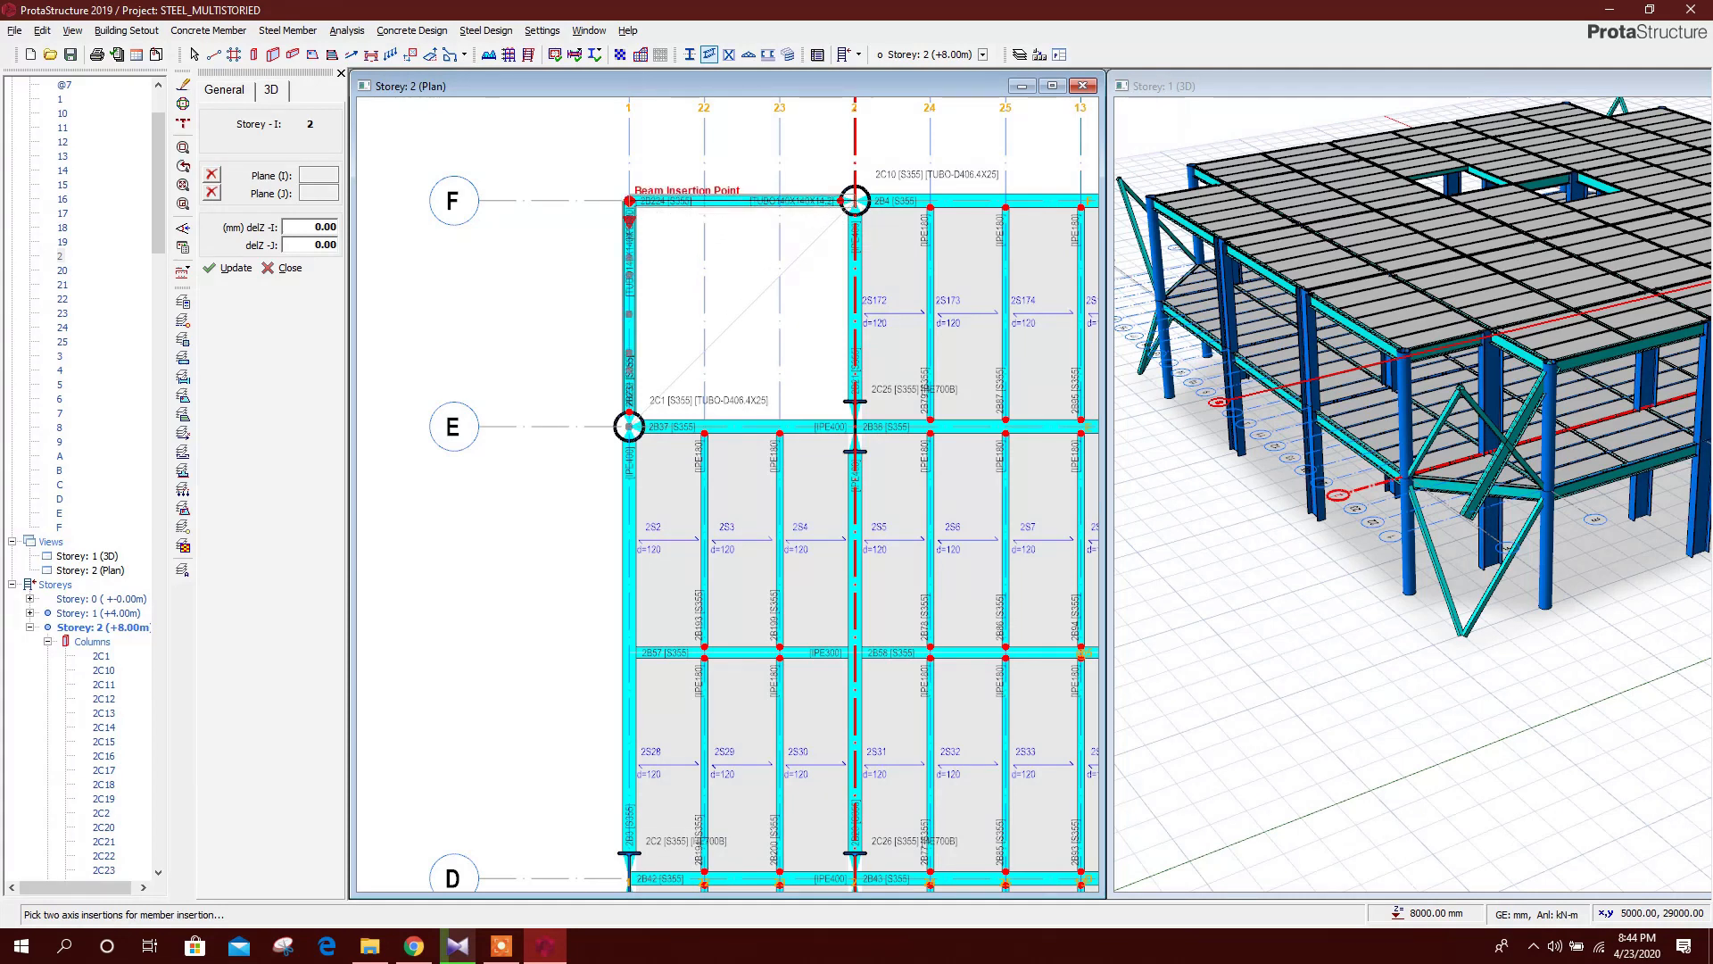
left_click(636, 207)
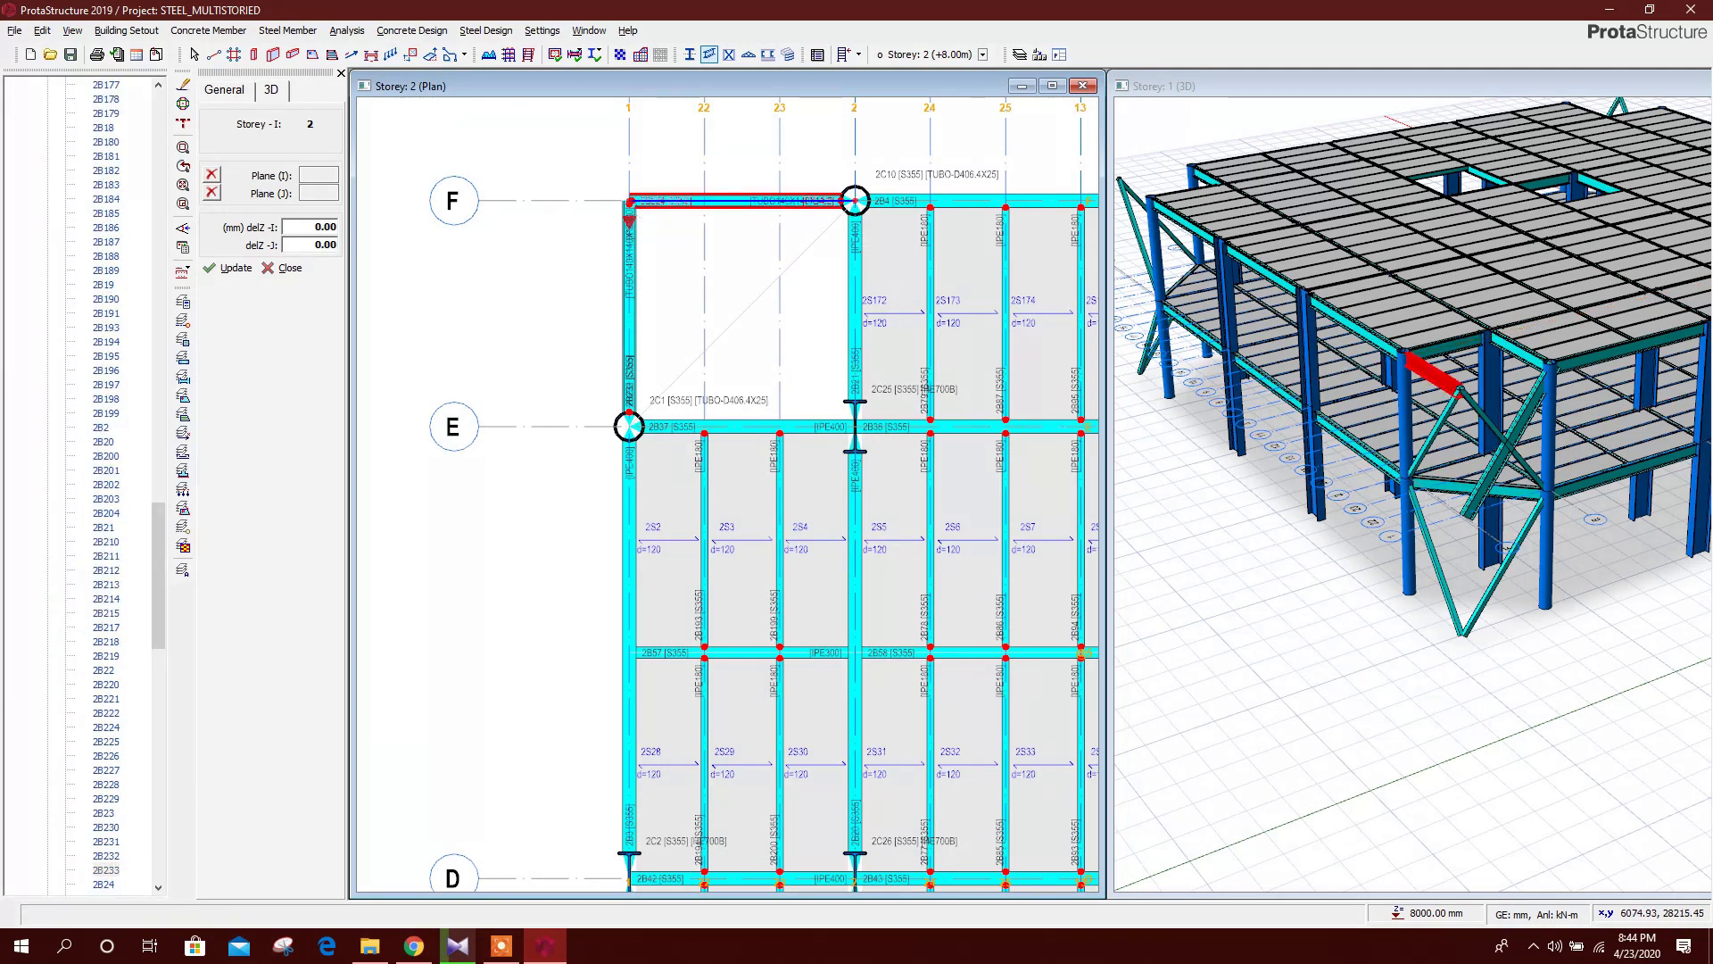
key("Escape")
Set delZ-J to 0 for the inclined IPE400 beam between E-1 and F-1
right_click(1501, 464)
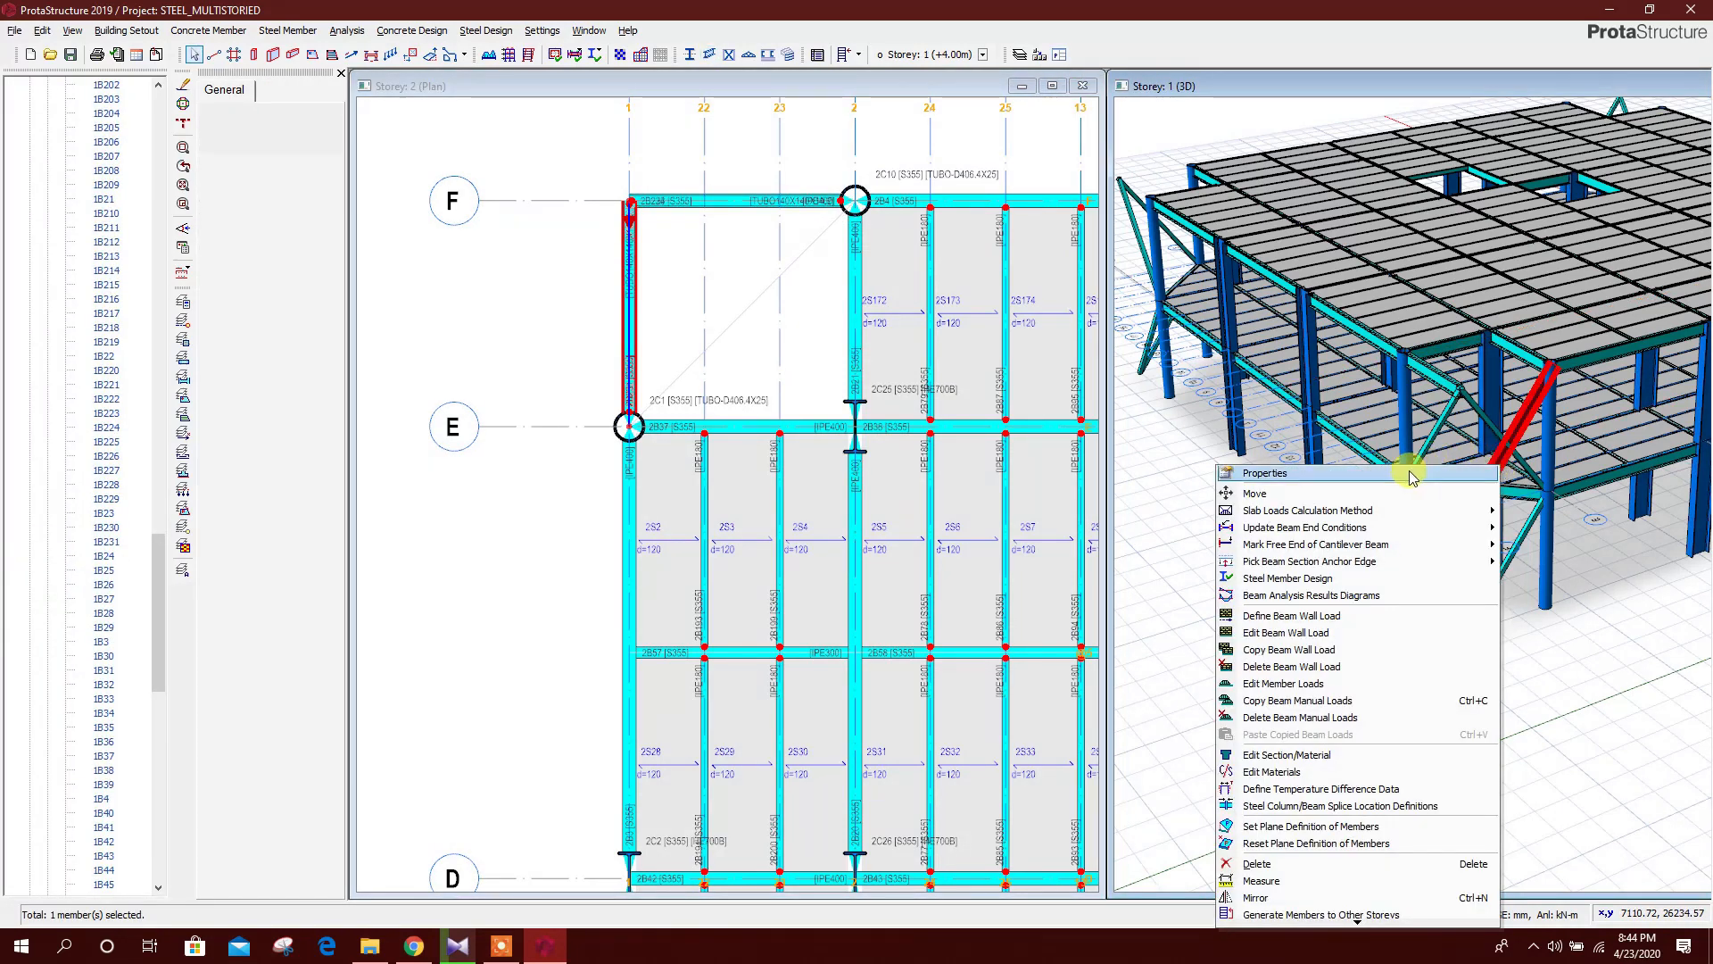
left_click(1413, 478)
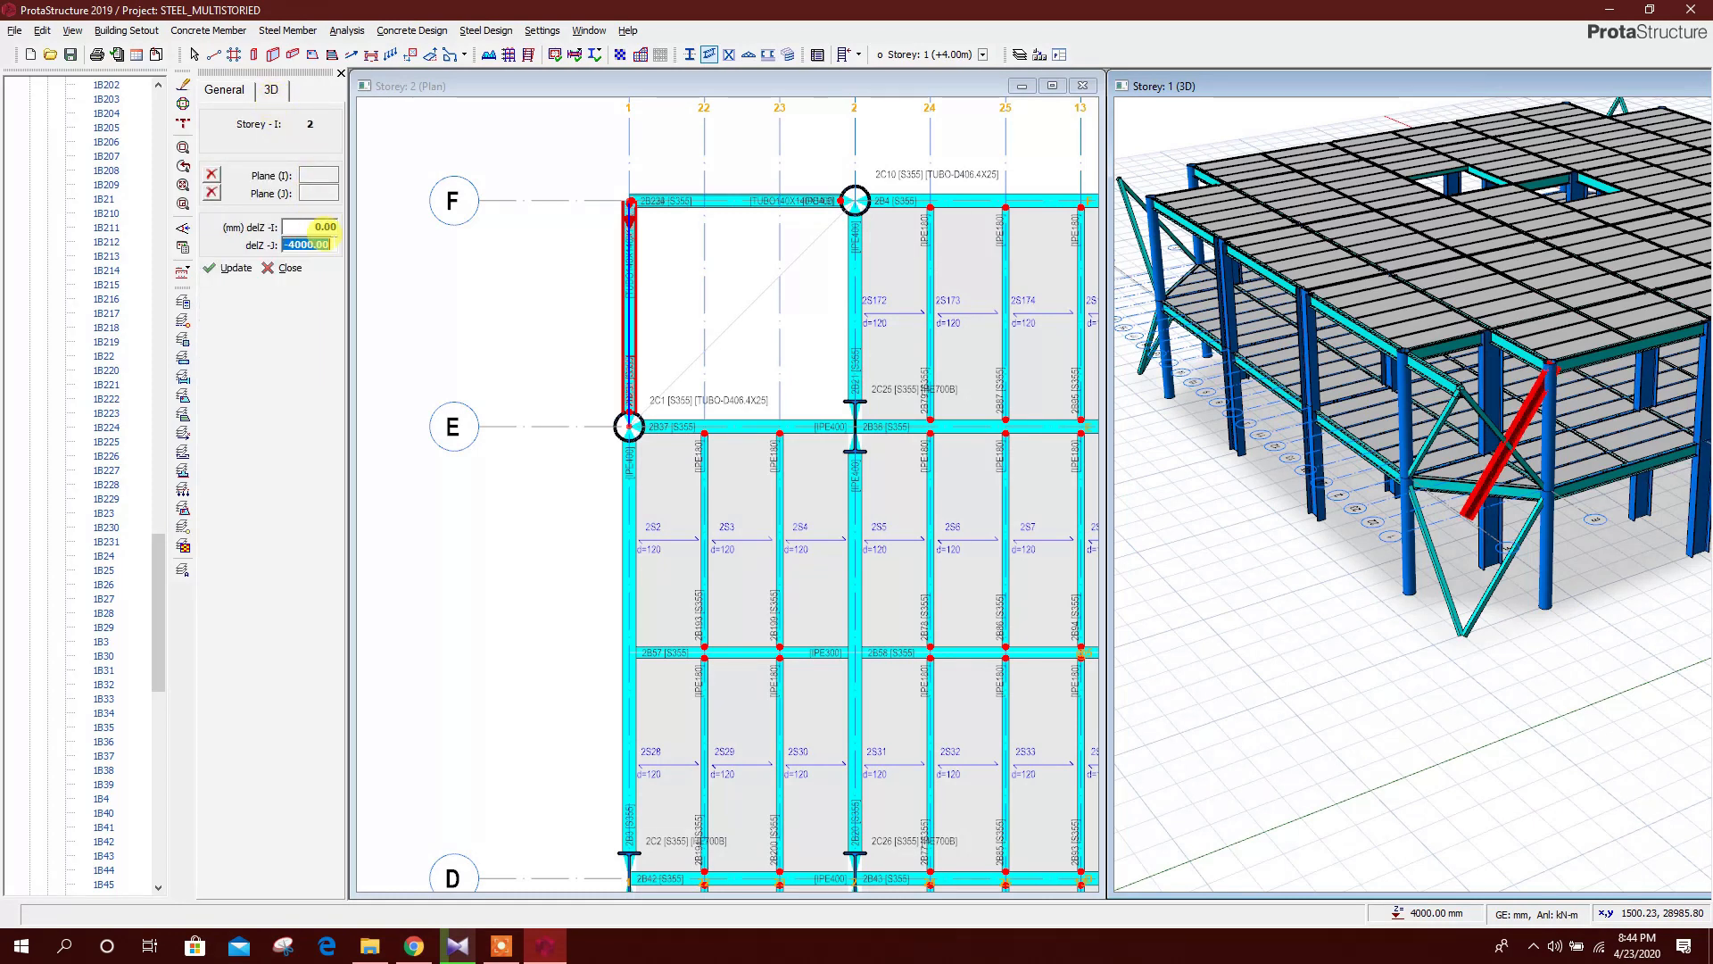
left_click(279, 267)
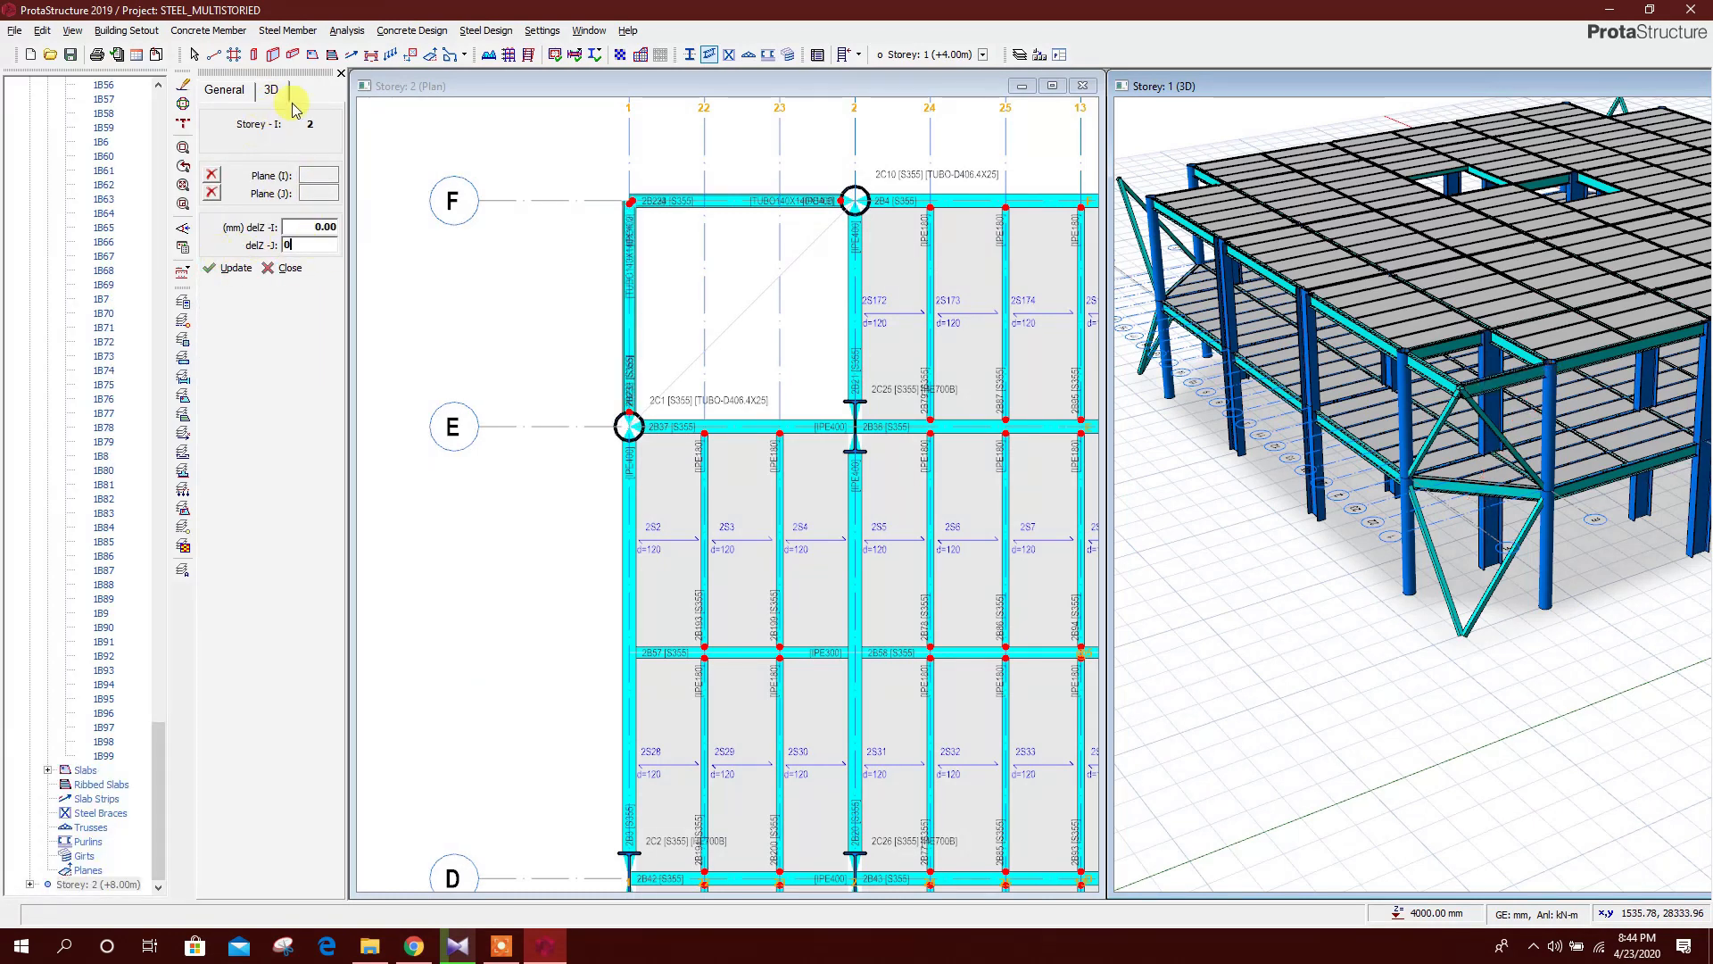
Insert IPE400 beams from F-5 to F-6 and between F-6 and E-6 on Storey 2
scroll(1492, 554, "down", 2)
scroll(1491, 554, "up", 2)
left_click(1508, 428)
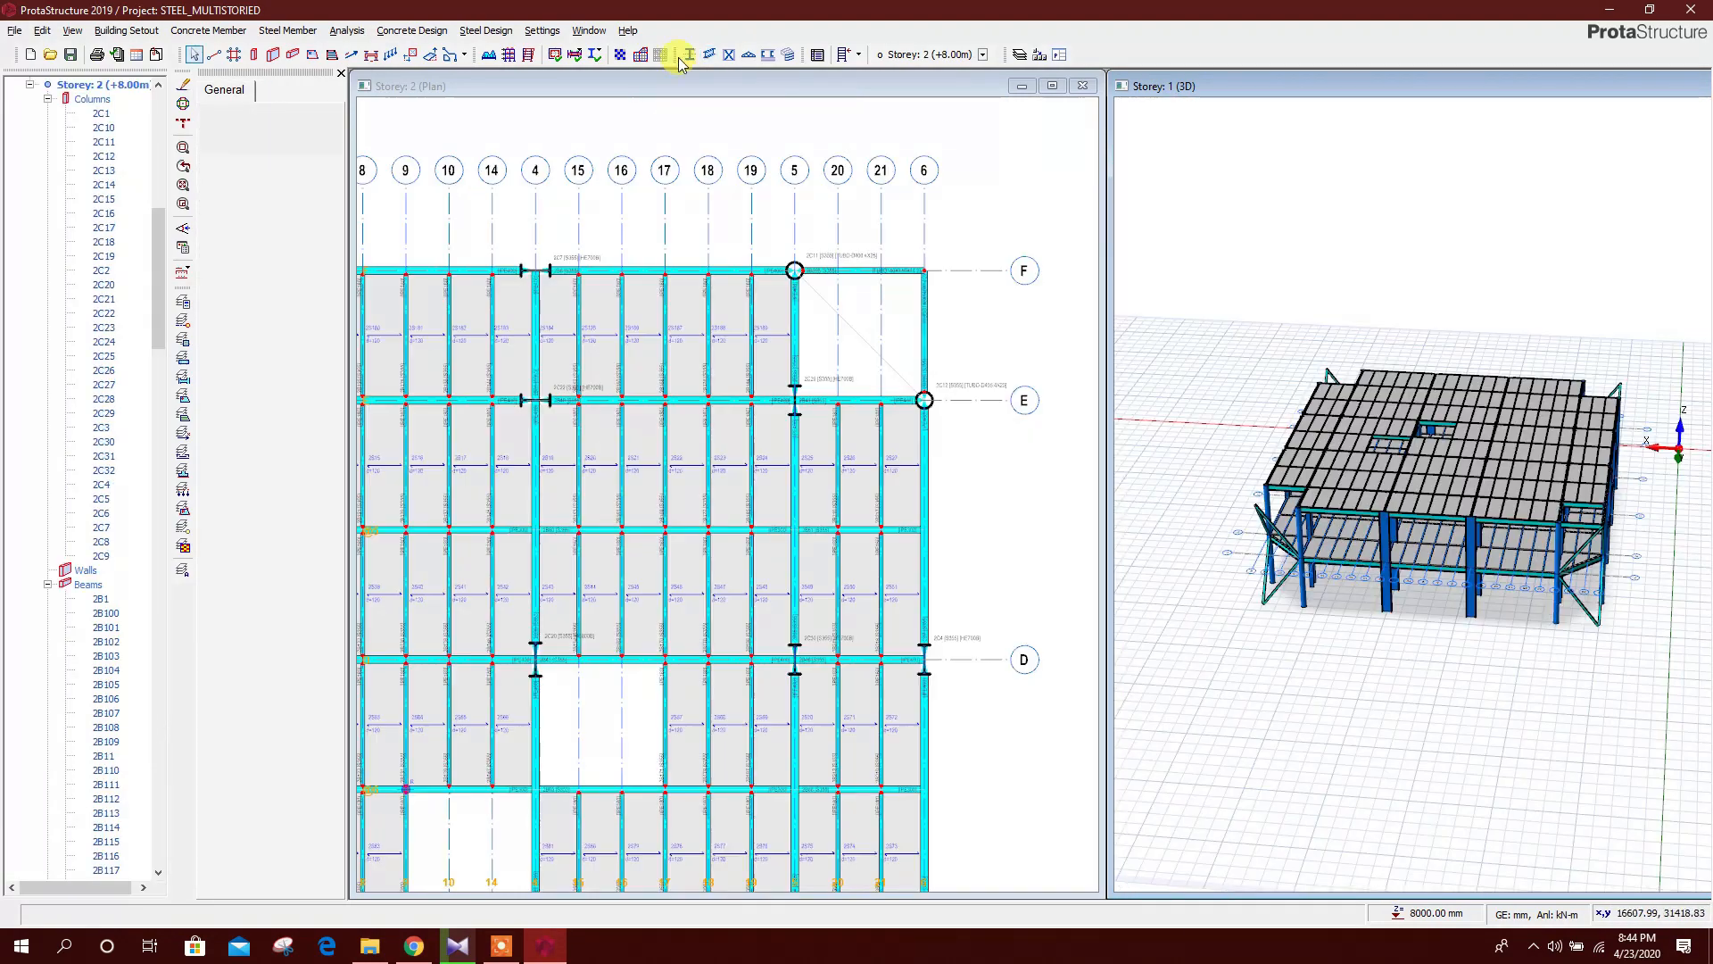
left_click(708, 54)
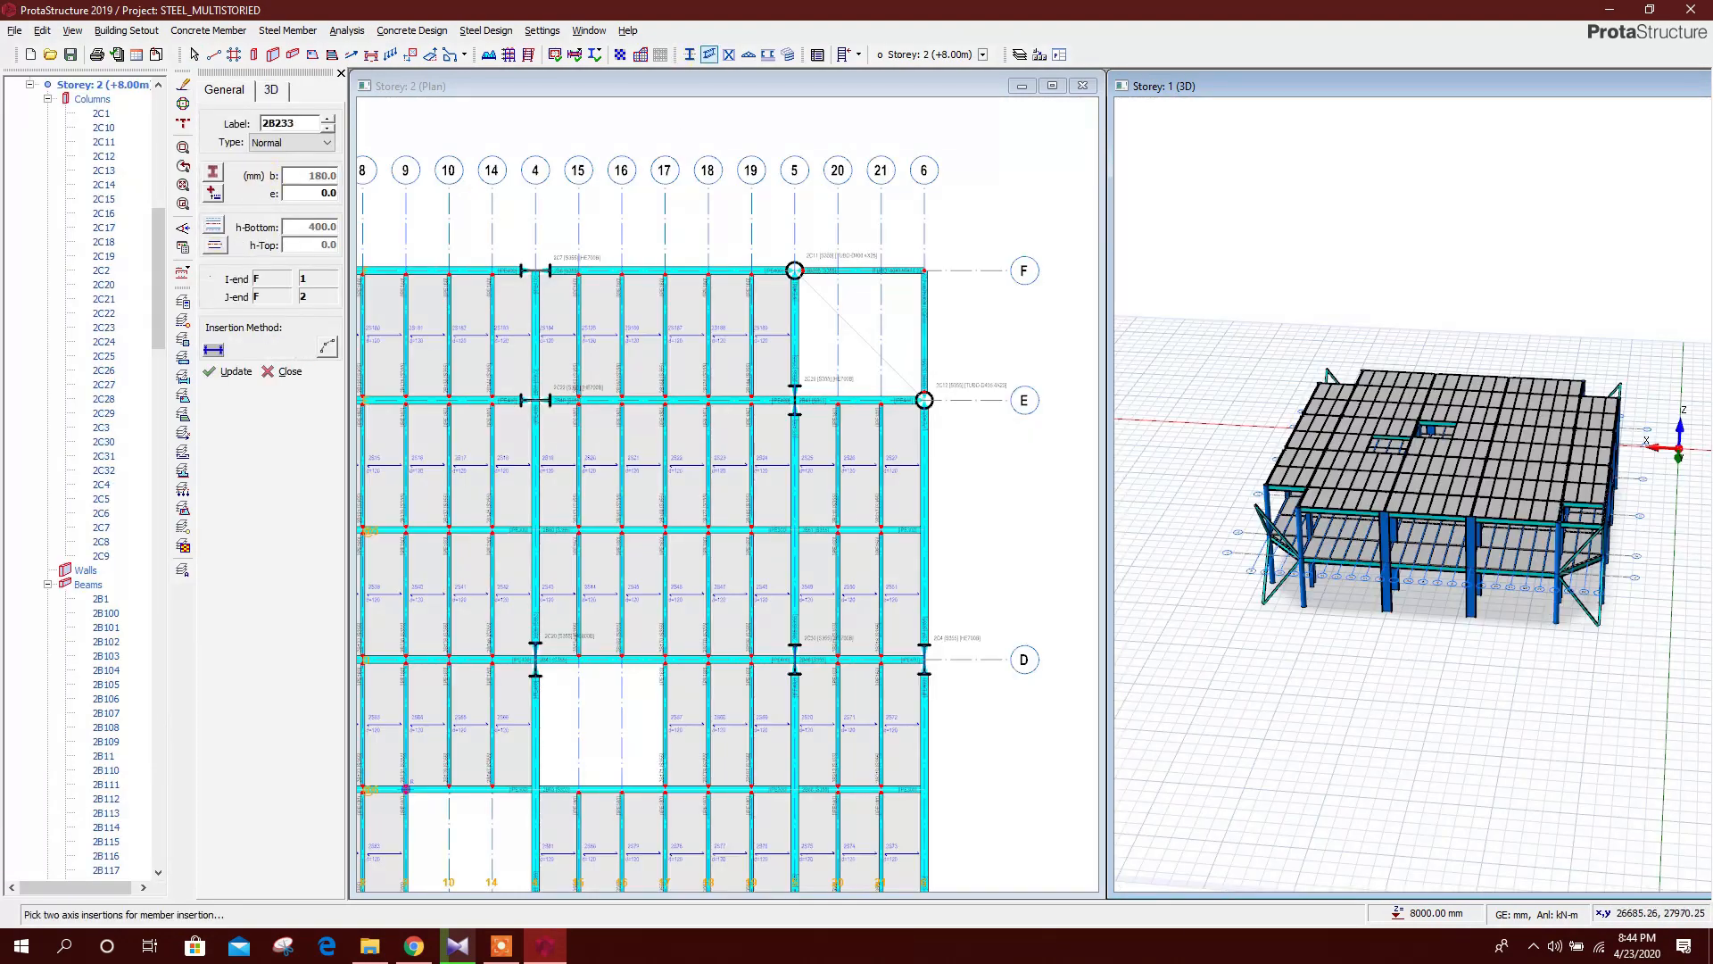
scroll(817, 292, "up", 3)
mouse_move(779, 254)
left_mouse_down()
mouse_move(1006, 255)
mouse_move(1006, 480)
left_mouse_up()
Insert IPE400 beams between B-6 and A-6 and from A-5 to A-6 on Storey 2
scroll(785, 355, "down", 3)
scroll(875, 500, "up", 2)
left_click_drag(875, 437, 876, 608)
left_click_drag(704, 608, 875, 608)
Insert IPE400 beams between B-1 and A-1 and from A-1 to A-2 on Storey 2
scroll(987, 491, "down", 3)
middle_click_drag(419, 536, 692, 536)
scroll(616, 537, "up", 5)
mouse_move(616, 261)
left_mouse_down()
mouse_move(631, 413)
mouse_move(616, 560)
mouse_move(914, 559)
left_mouse_up()
key("Escape")
scroll(829, 342, "down", 1)
middle_click_drag(830, 343, 671, 540)
scroll(450, 834, "down", 5)
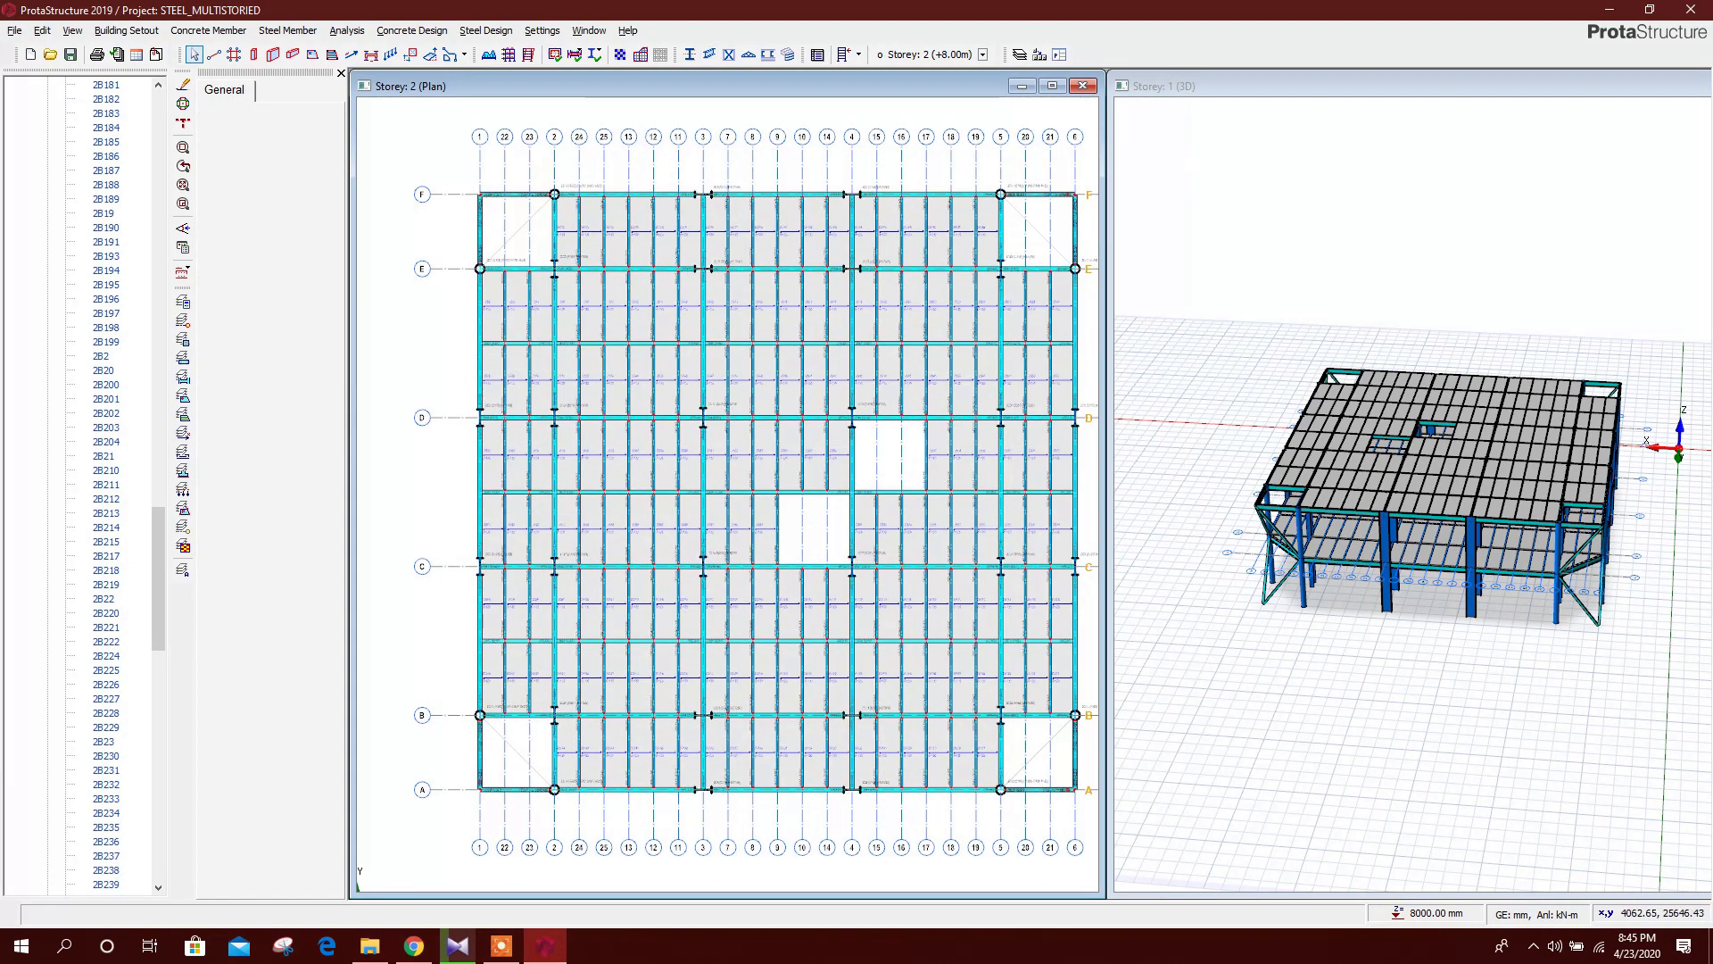
Start a new steel beam and set its section to IPE180 from the Euro IPE database
left_click(709, 54)
scroll(514, 233, "up", 4)
left_click(214, 174)
left_click(600, 680)
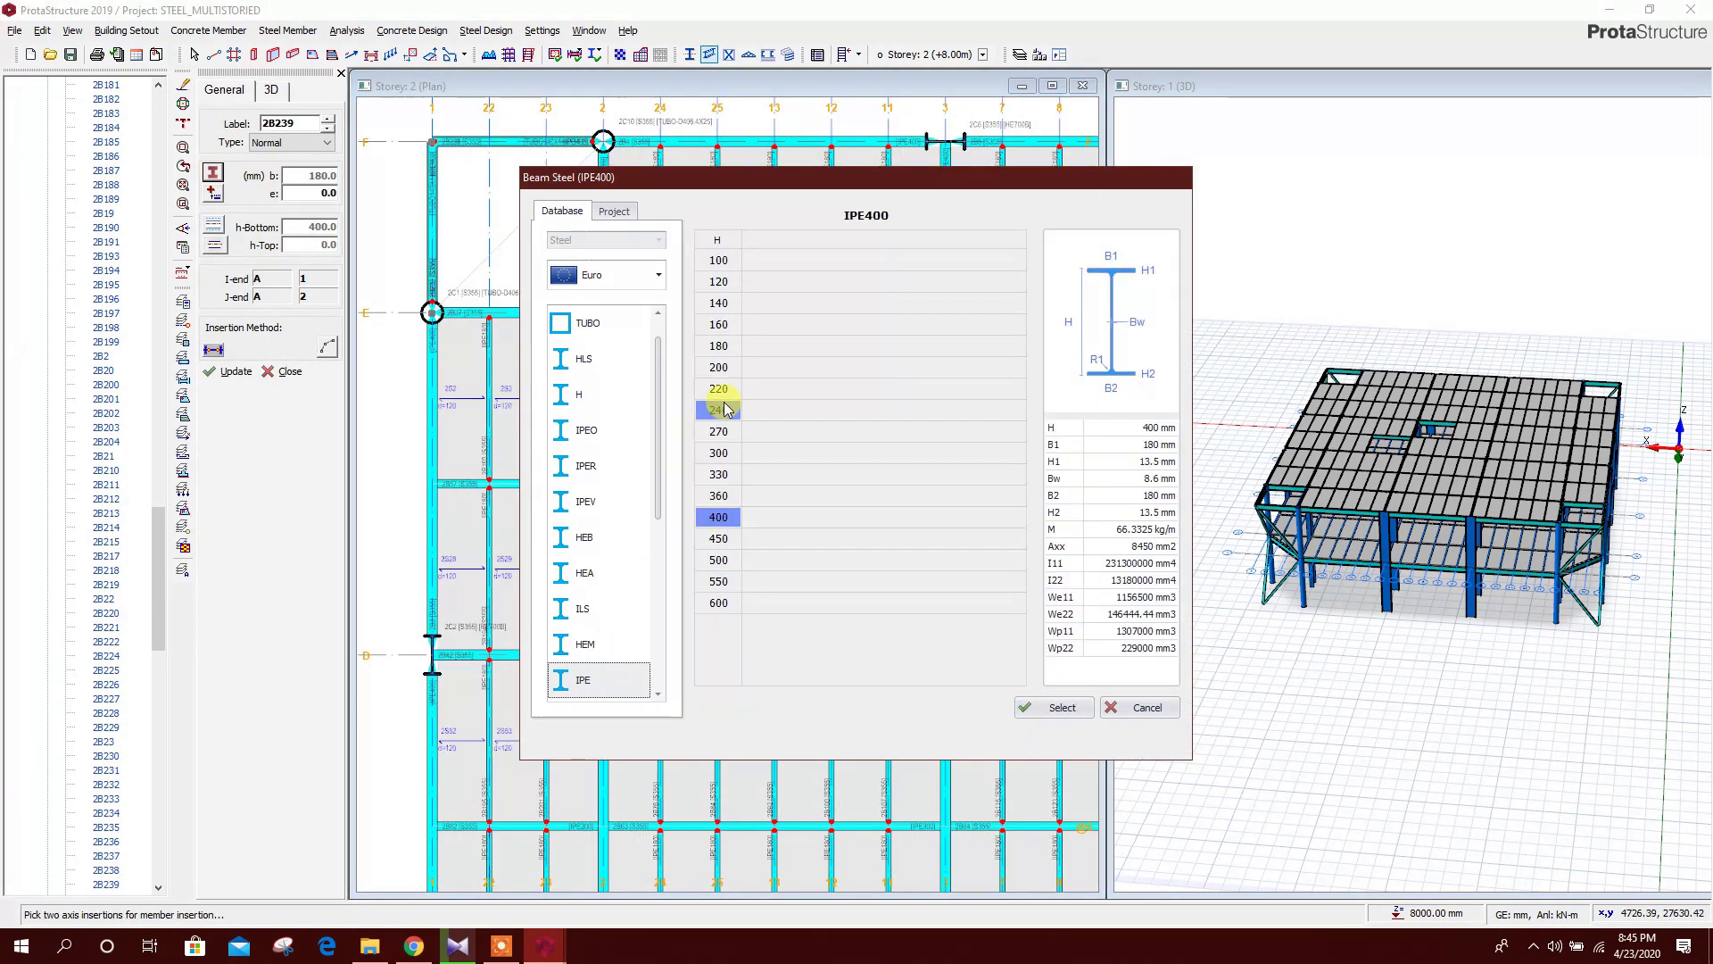
double_click(718, 345)
left_click(1057, 737)
Insert IPE180 beams on axes 22 and 23 between E and F on Storey 2
scroll(538, 207, "up", 3)
middle_click_drag(538, 206, 676, 354)
left_click_drag(593, 539, 592, 241)
left_click_drag(693, 539, 692, 241)
Insert IPE180 beams on axes 20 and 21 between E and F on Storey 2
scroll(493, 134, "up", 1)
scroll(493, 134, "down", 3)
middle_click_drag(713, 195, 556, 196)
scroll(1006, 196, "up", 3)
middle_click_drag(1006, 195, 1055, 366)
left_click_drag(793, 760, 793, 367)
scroll(793, 367, "down", 1)
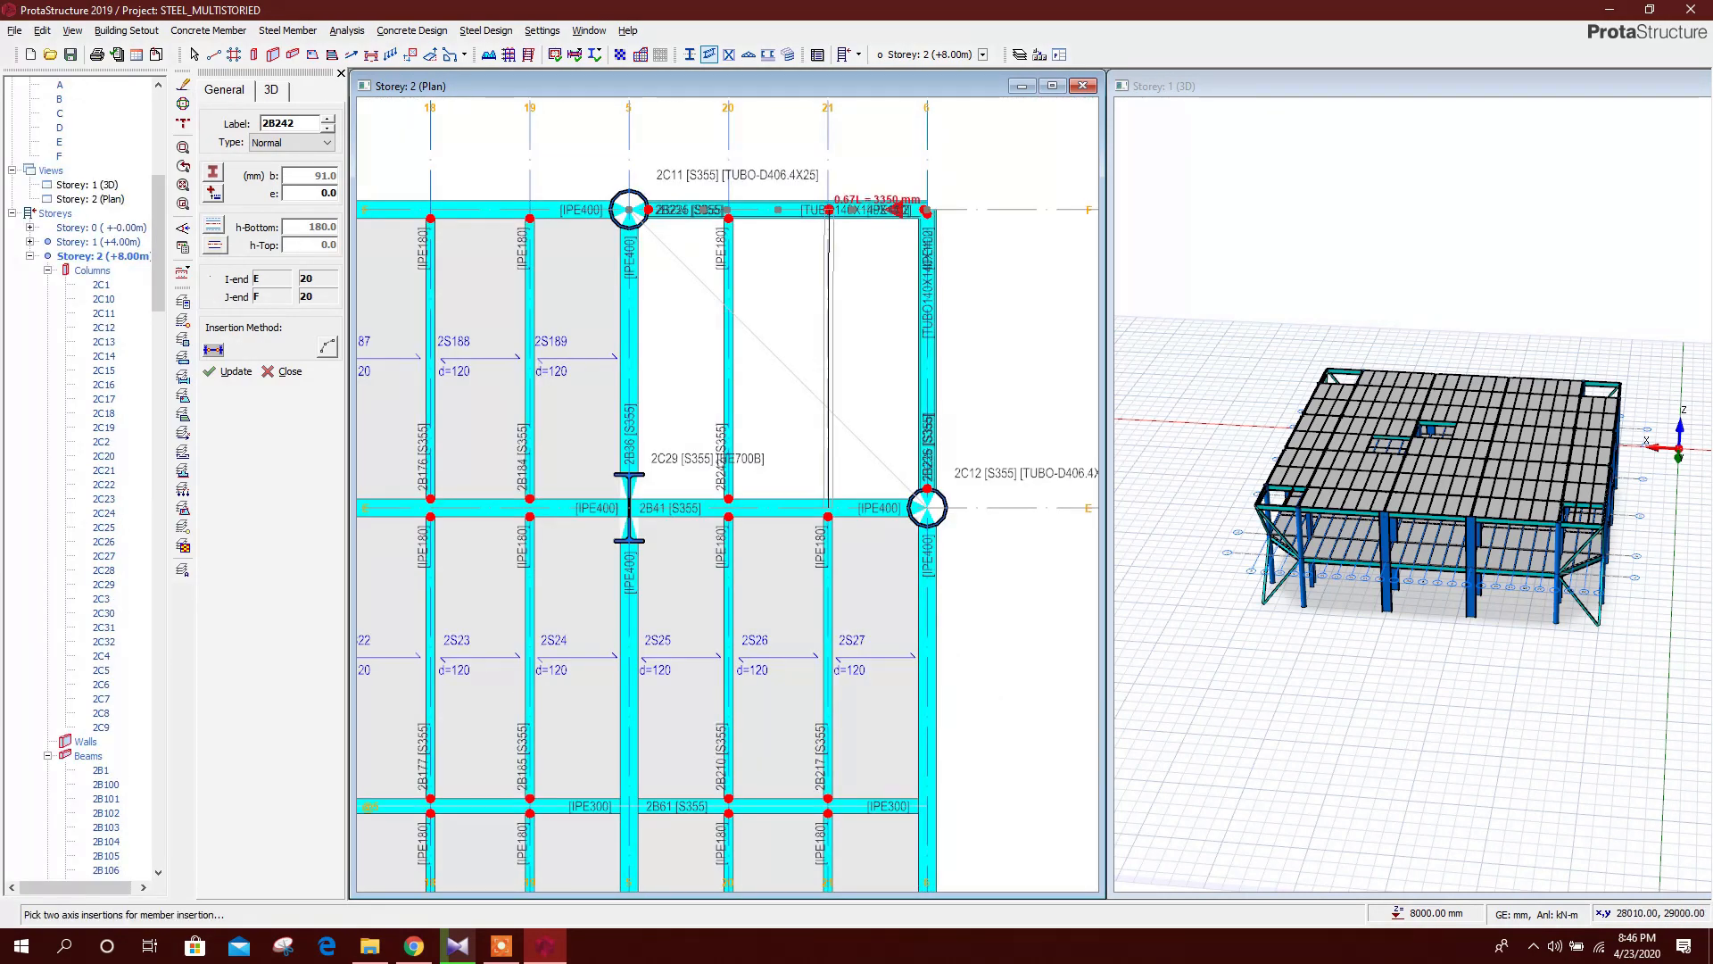
left_click_drag(830, 505, 830, 206)
Insert IPE180 beams on axes 20 and 21 between A and B on Storey 2
scroll(844, 288, "down", 3)
middle_click_drag(941, 547, 941, 178)
scroll(877, 404, "up", 3)
mouse_move(877, 404)
left_mouse_down()
mouse_move(878, 702)
mouse_move(777, 405)
left_mouse_up()
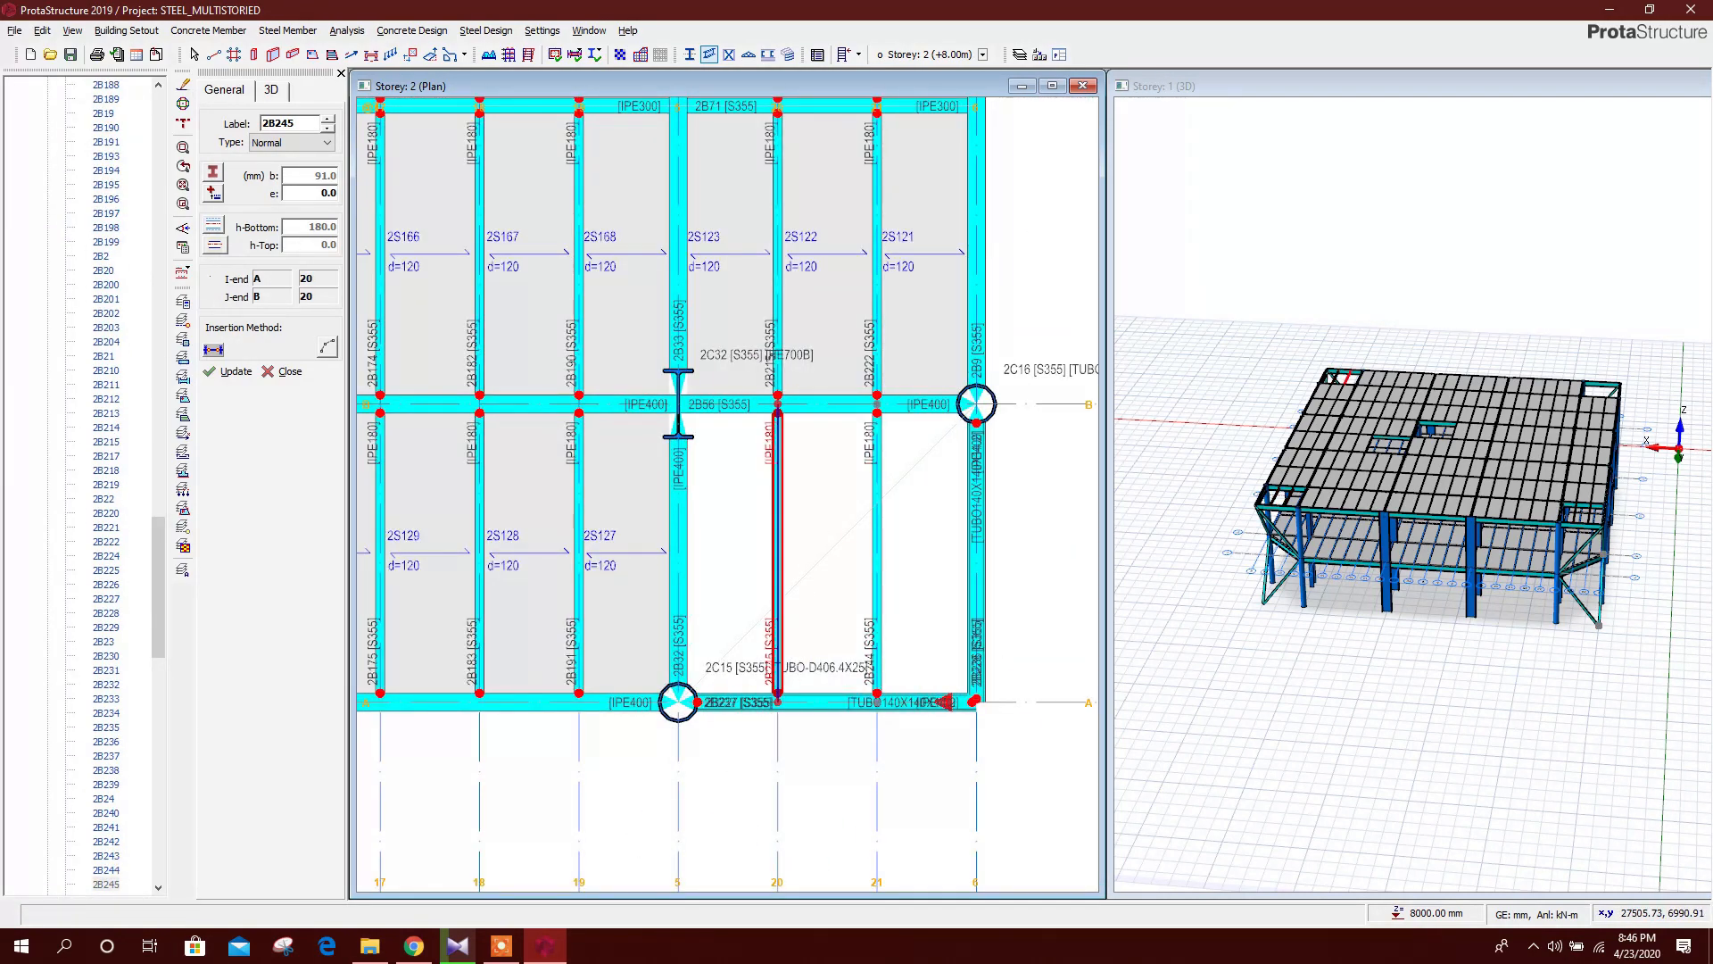
Insert IPE180 beams on axes 22 and 23 between A and B on Storey 2
scroll(777, 404, "down", 4)
scroll(534, 403, "up", 3)
mouse_move(677, 636)
left_mouse_down()
mouse_move(677, 411)
mouse_move(602, 637)
left_mouse_up()
scroll(584, 635, "down", 5)
key("Escape")
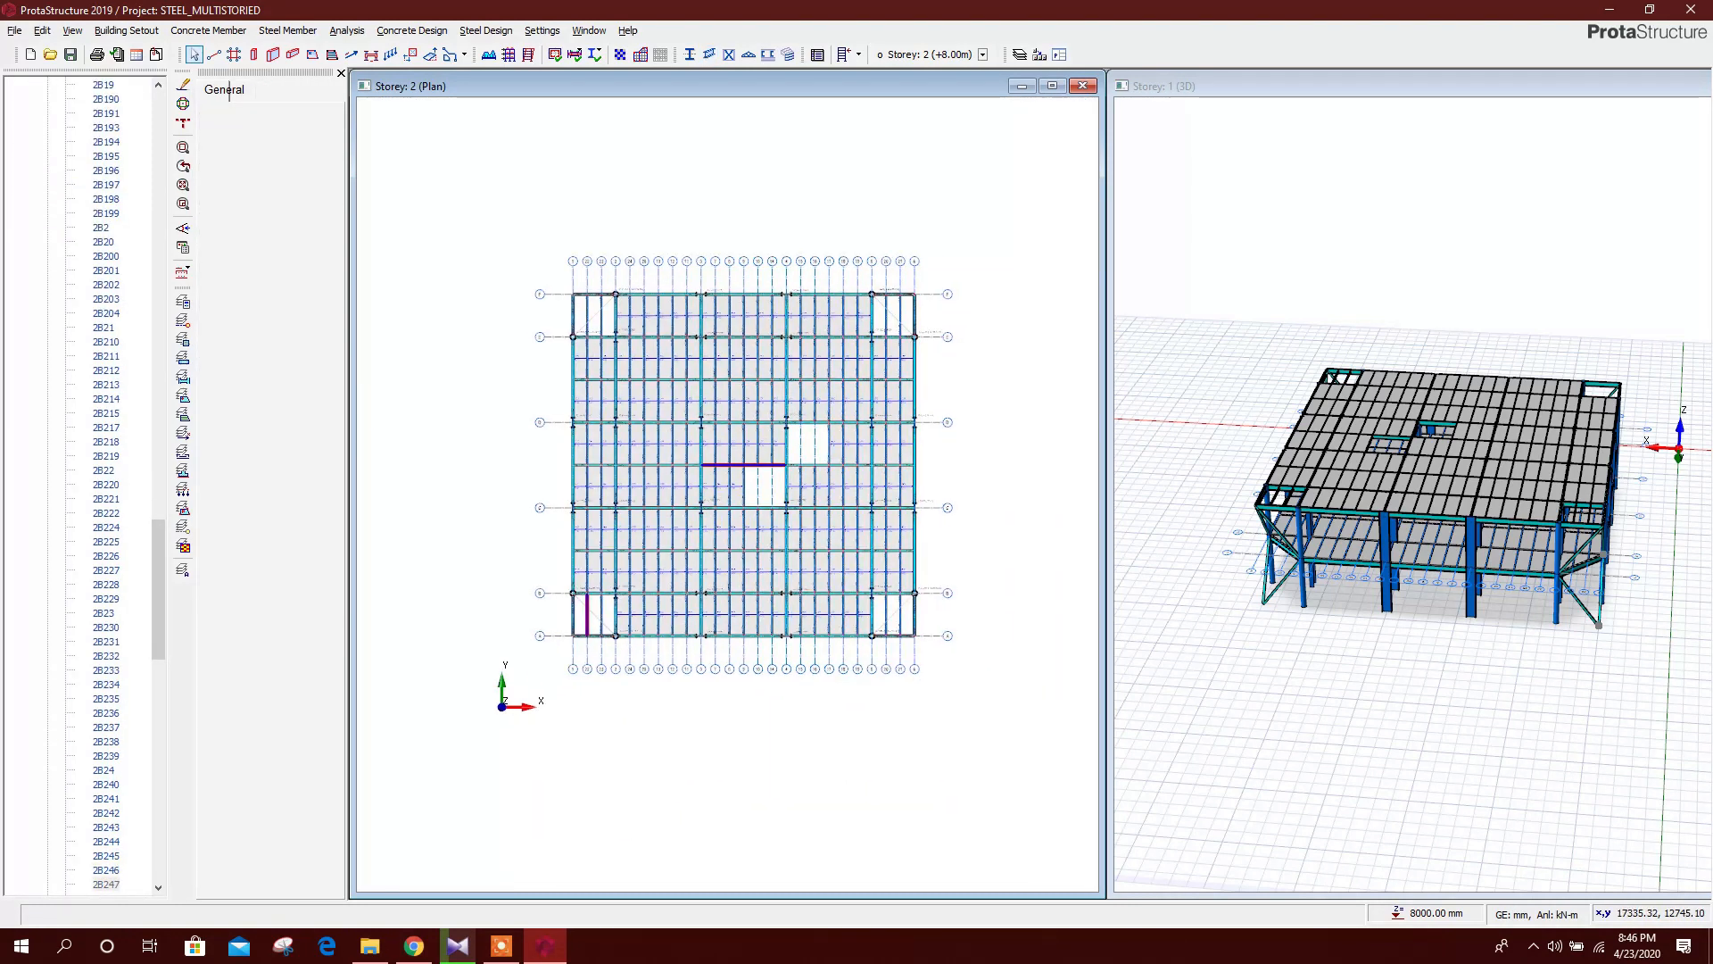
Insert 120 mm thick slabs in the empty bays at the corners of Storey 2
left_click(312, 54)
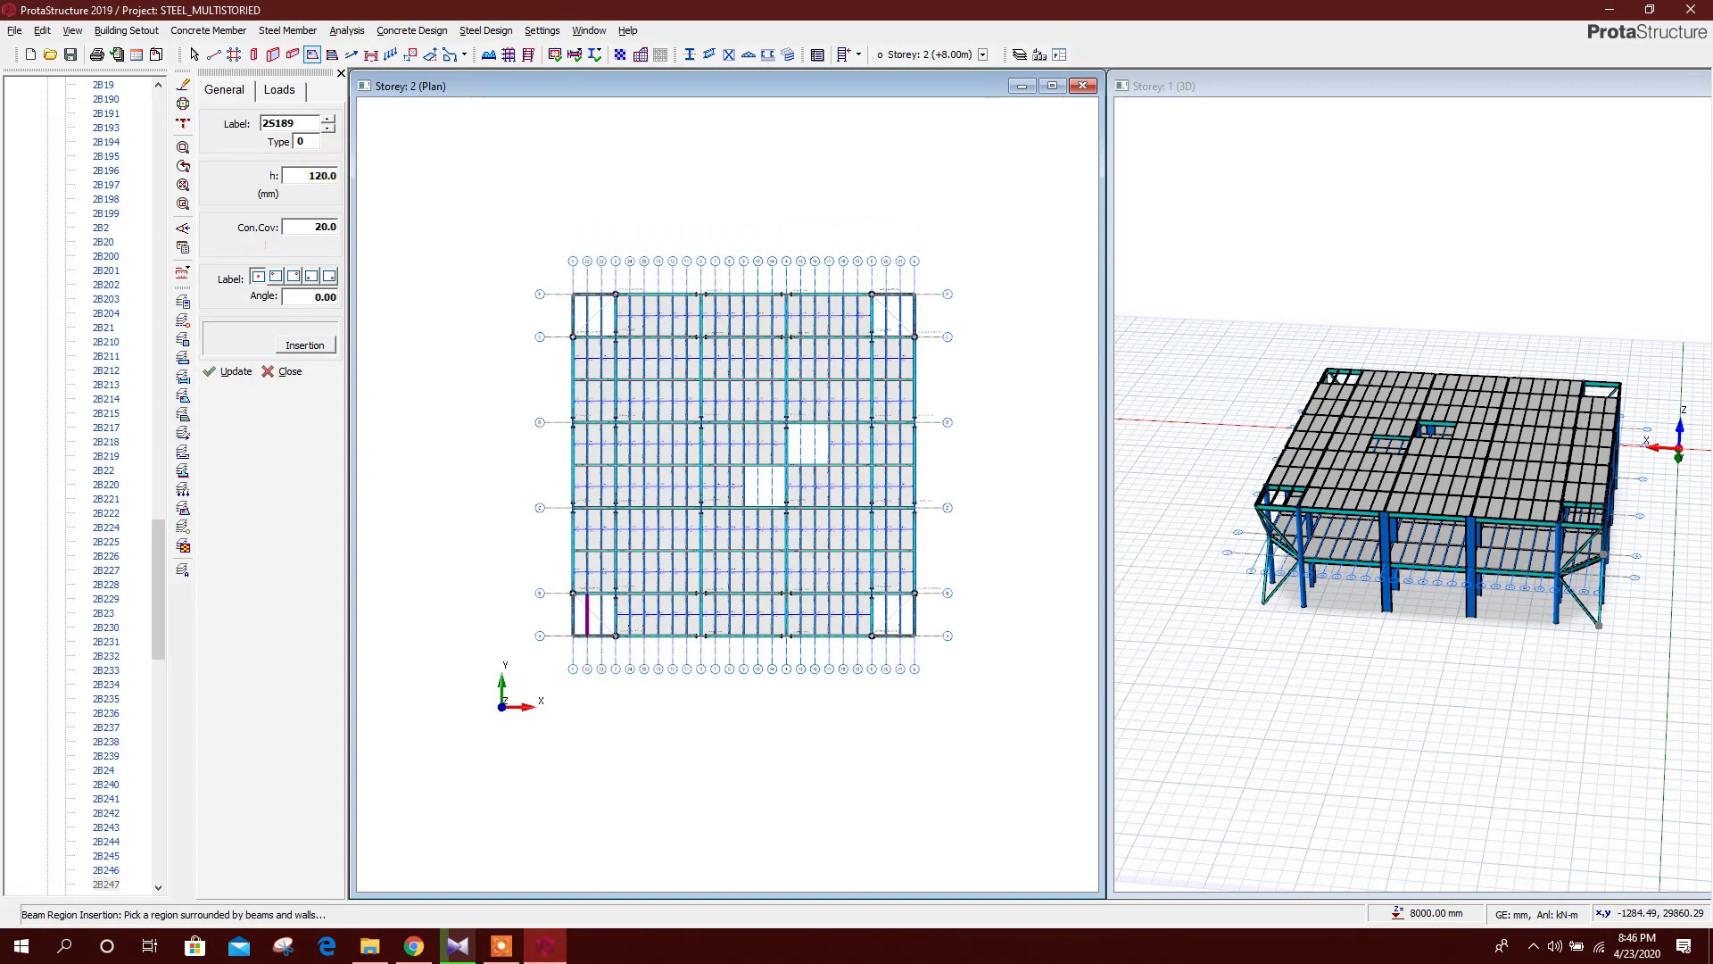
scroll(581, 304, "up", 5)
left_click(571, 344)
left_click(629, 339)
left_click(675, 330)
left_click(294, 92)
key("Right")
key("Right")
left_click(888, 308)
key("Down")
key("Down")
left_click(857, 410)
scroll(857, 409, "down", 3)
scroll(483, 463, "up", 3)
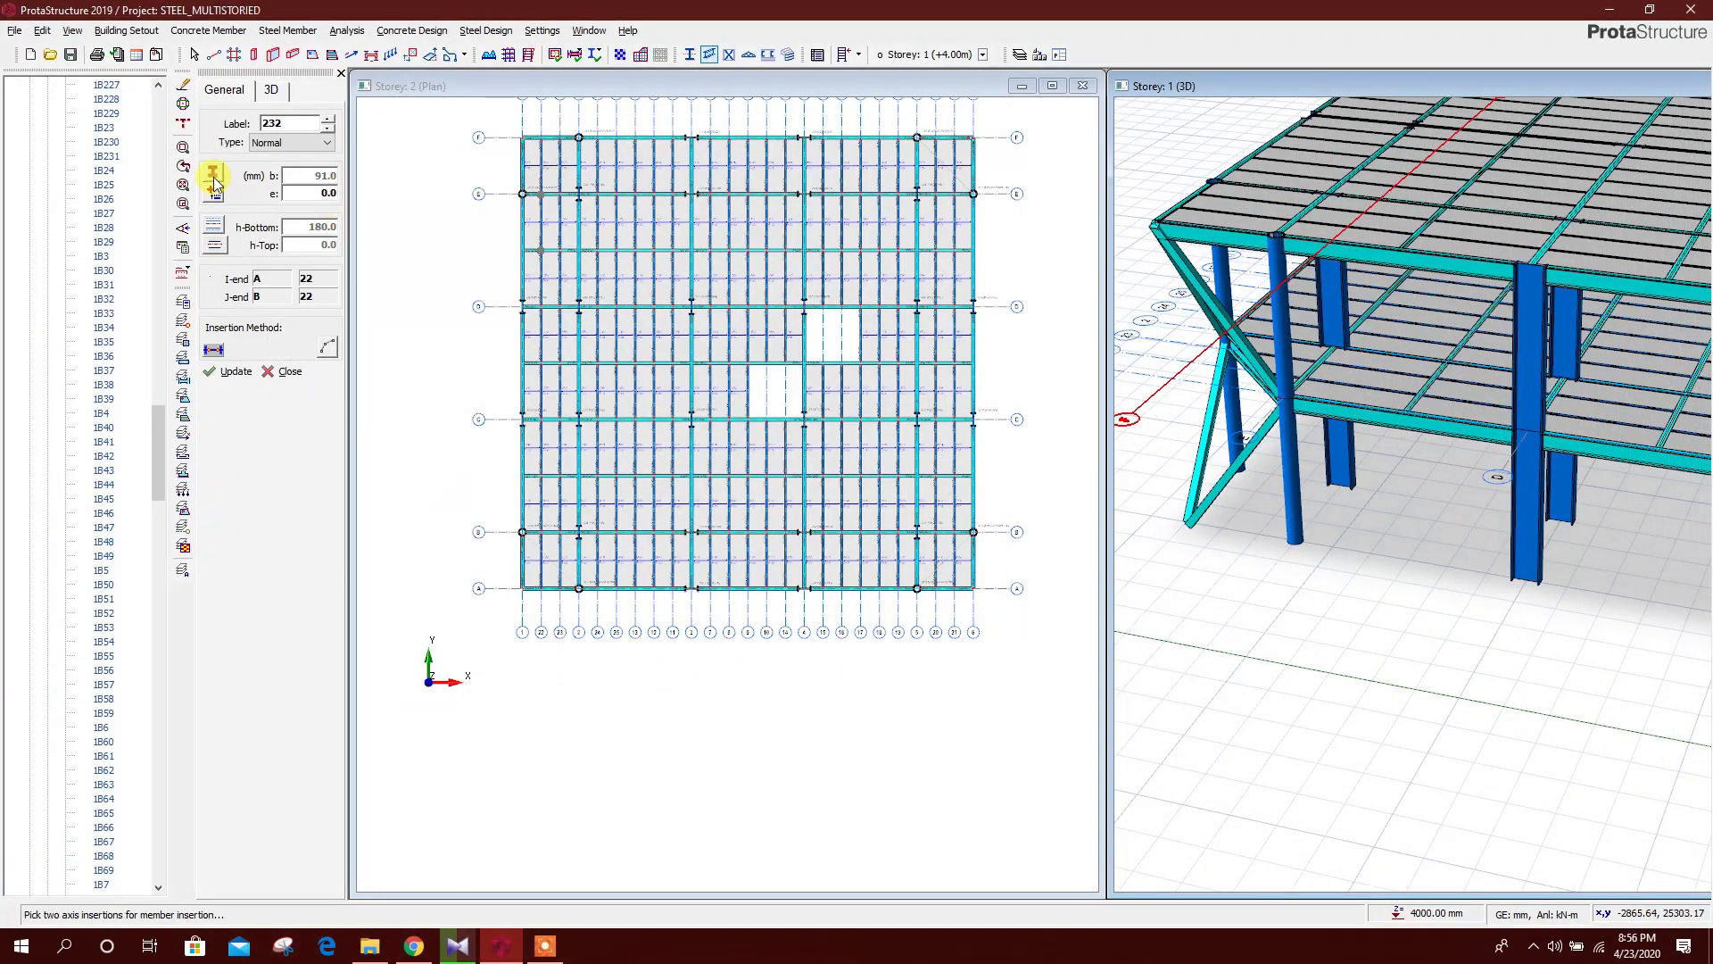
Set the new steel beam's section to TUBO200X200X20 from the Euro TUBO database
left_click(214, 182)
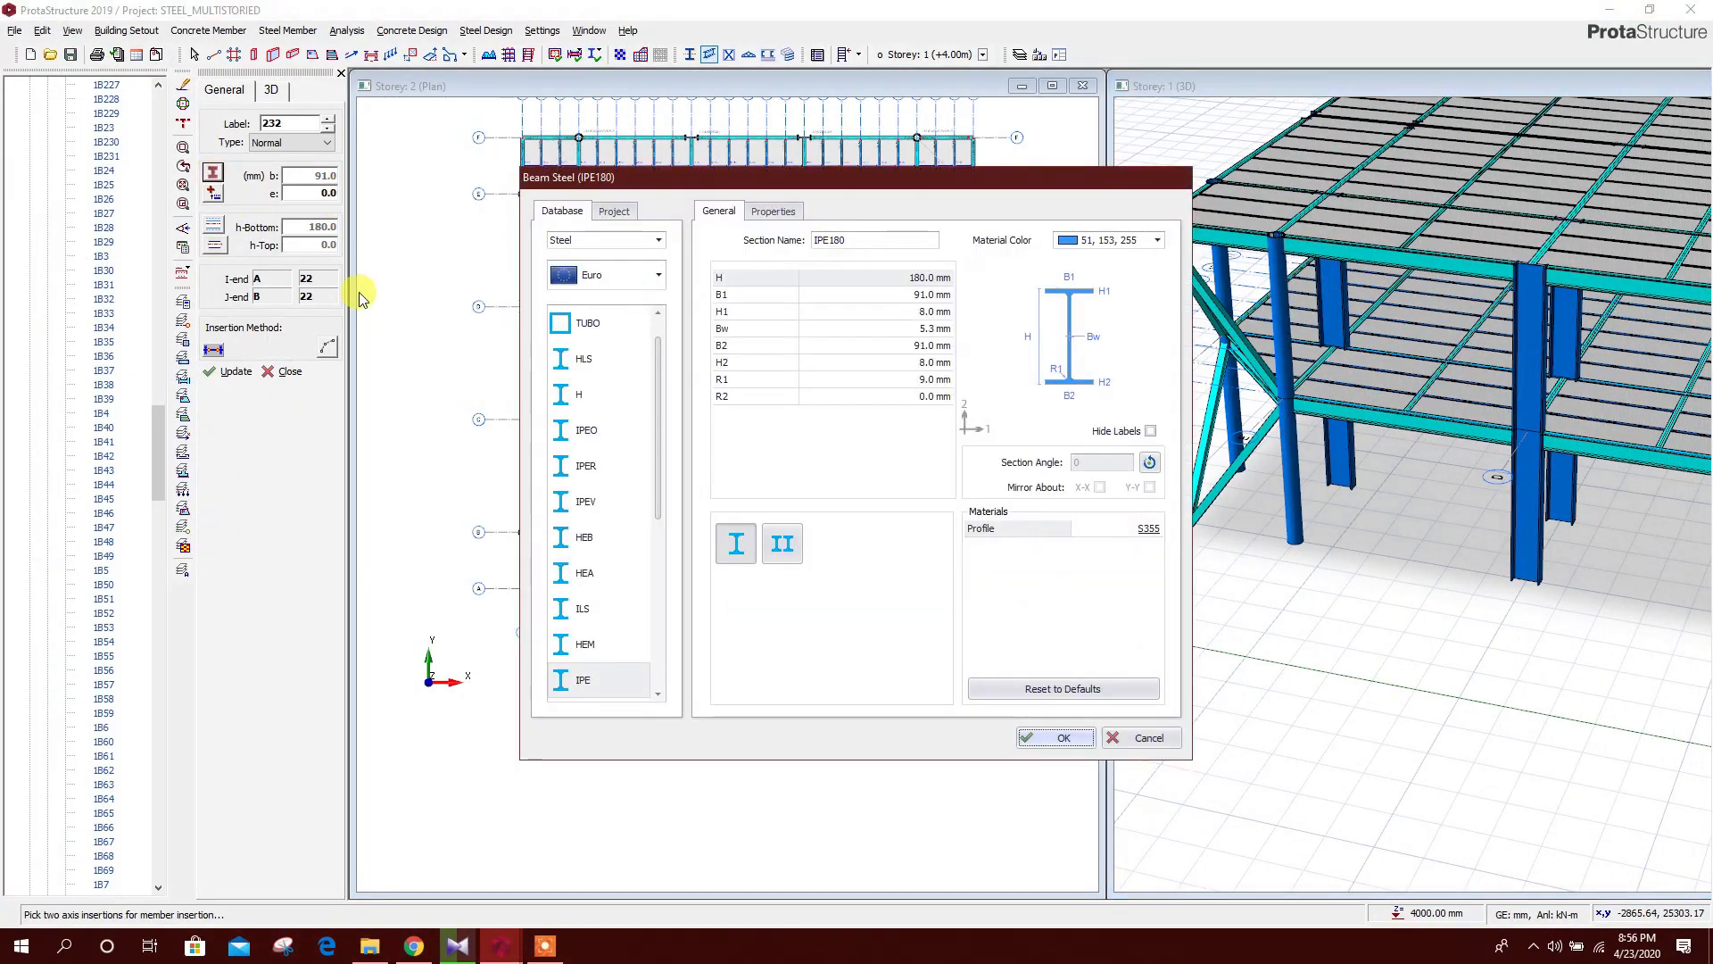
left_click(591, 325)
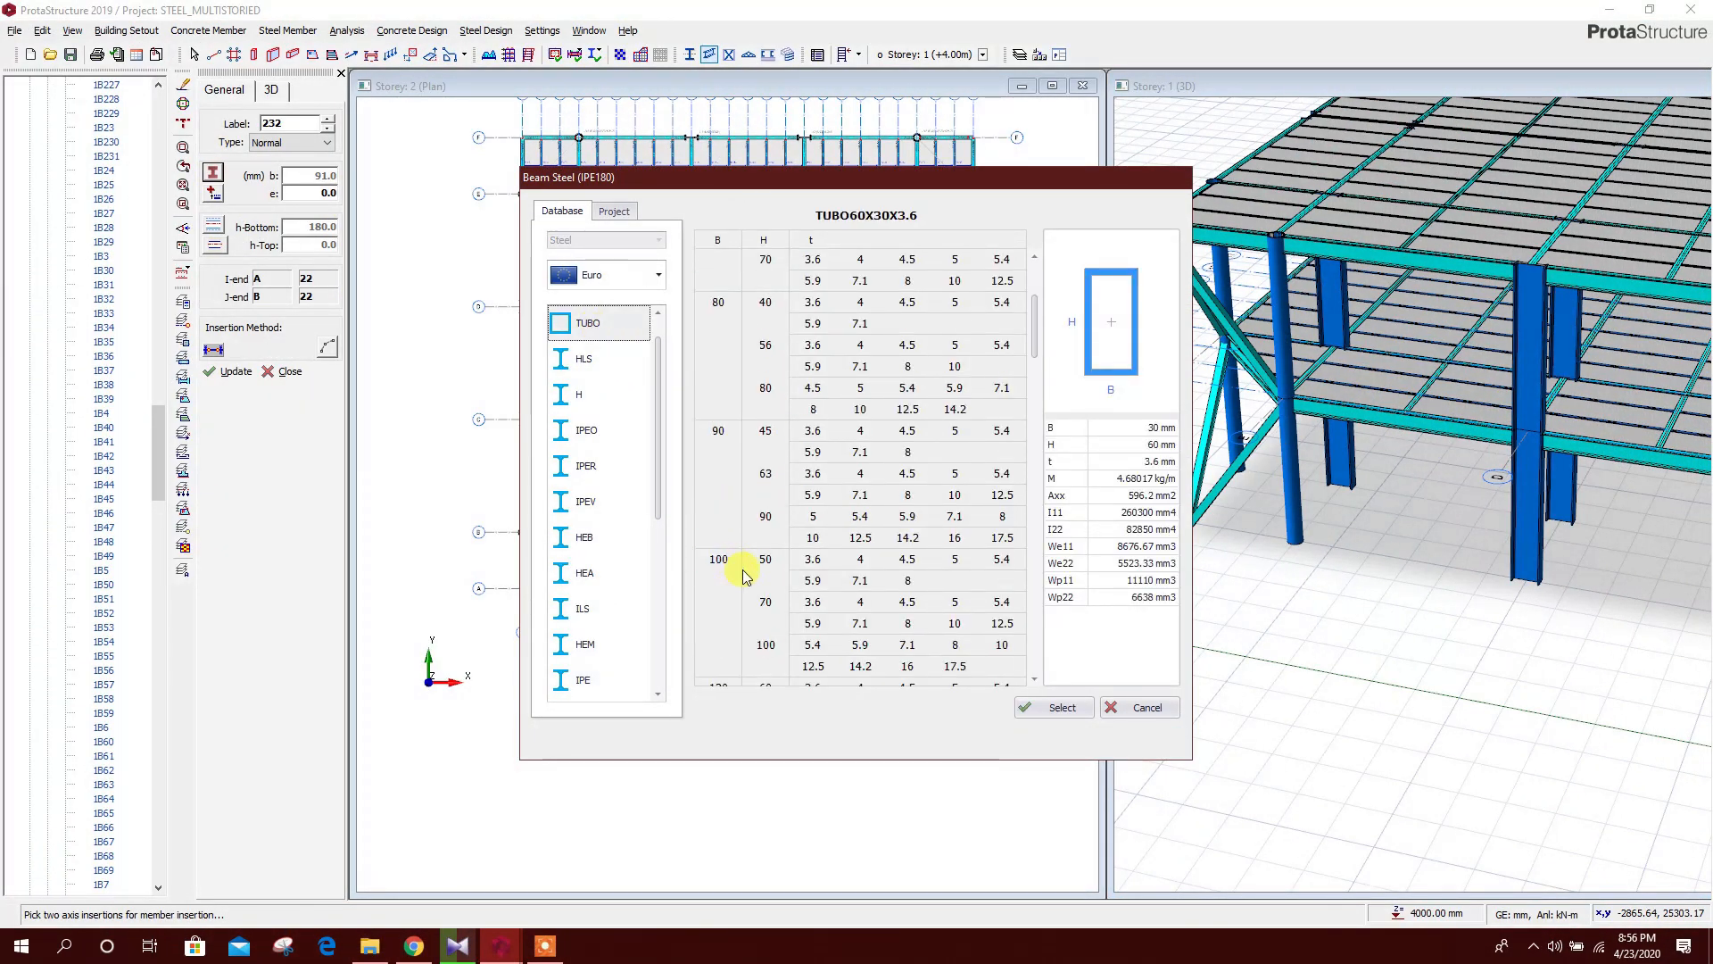
scroll(748, 582, "down", 5)
left_click(812, 473)
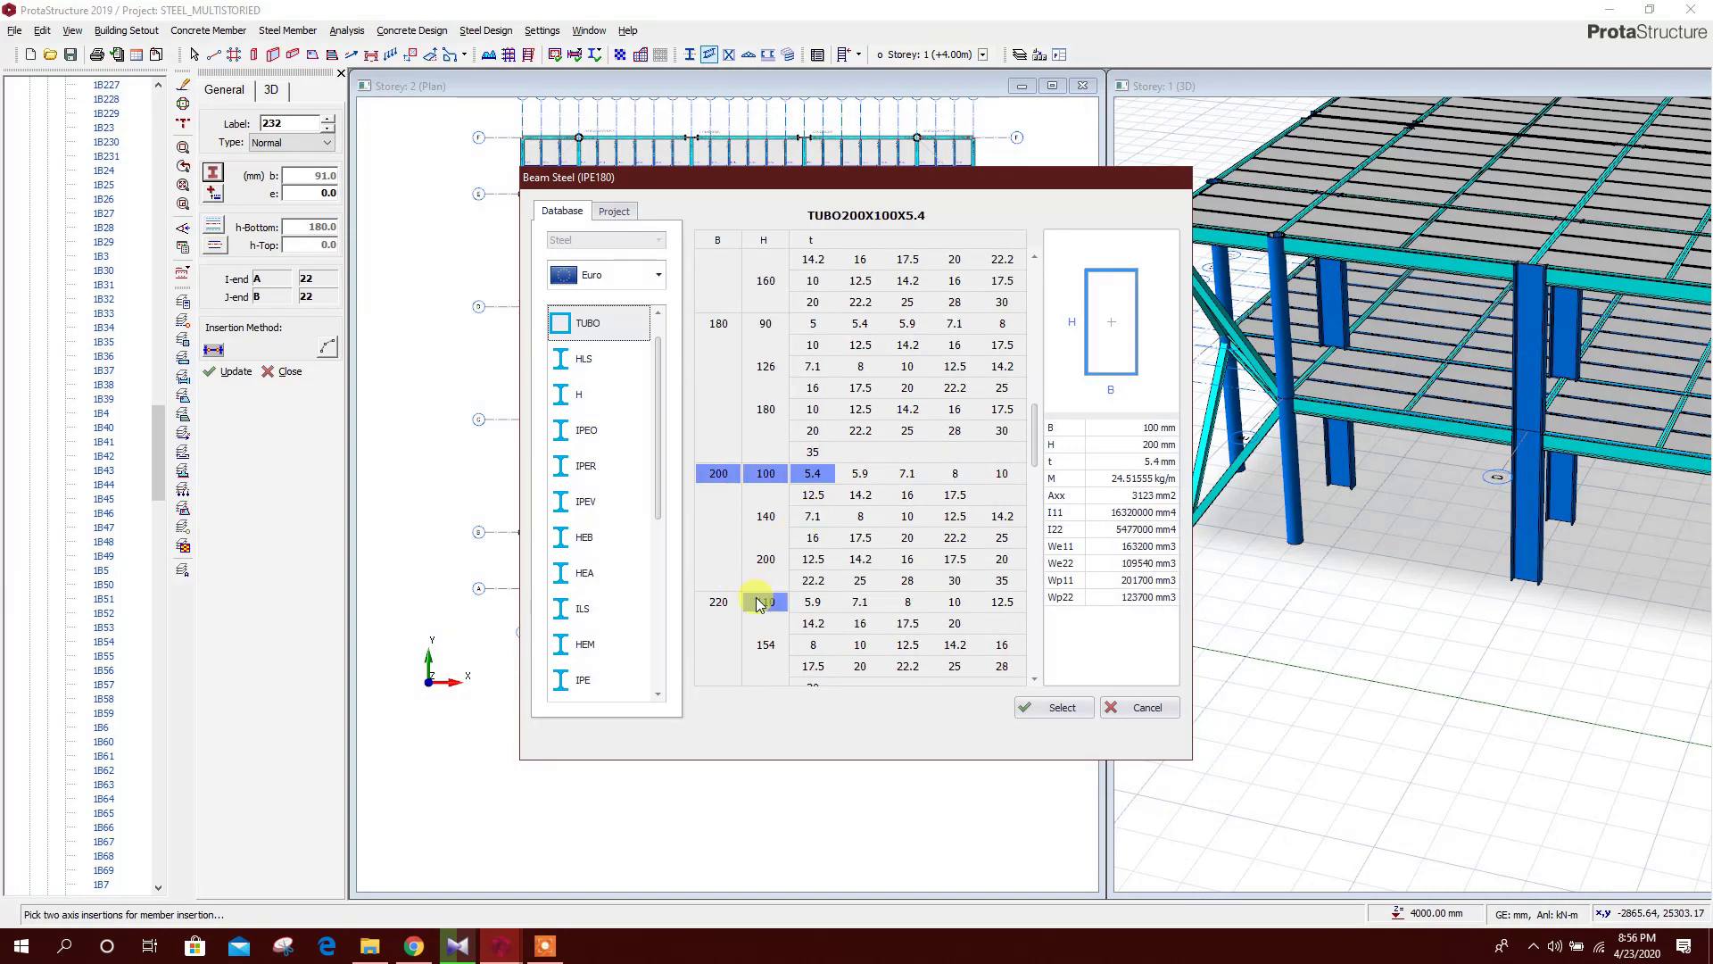
left_click(766, 559)
left_click(1002, 558)
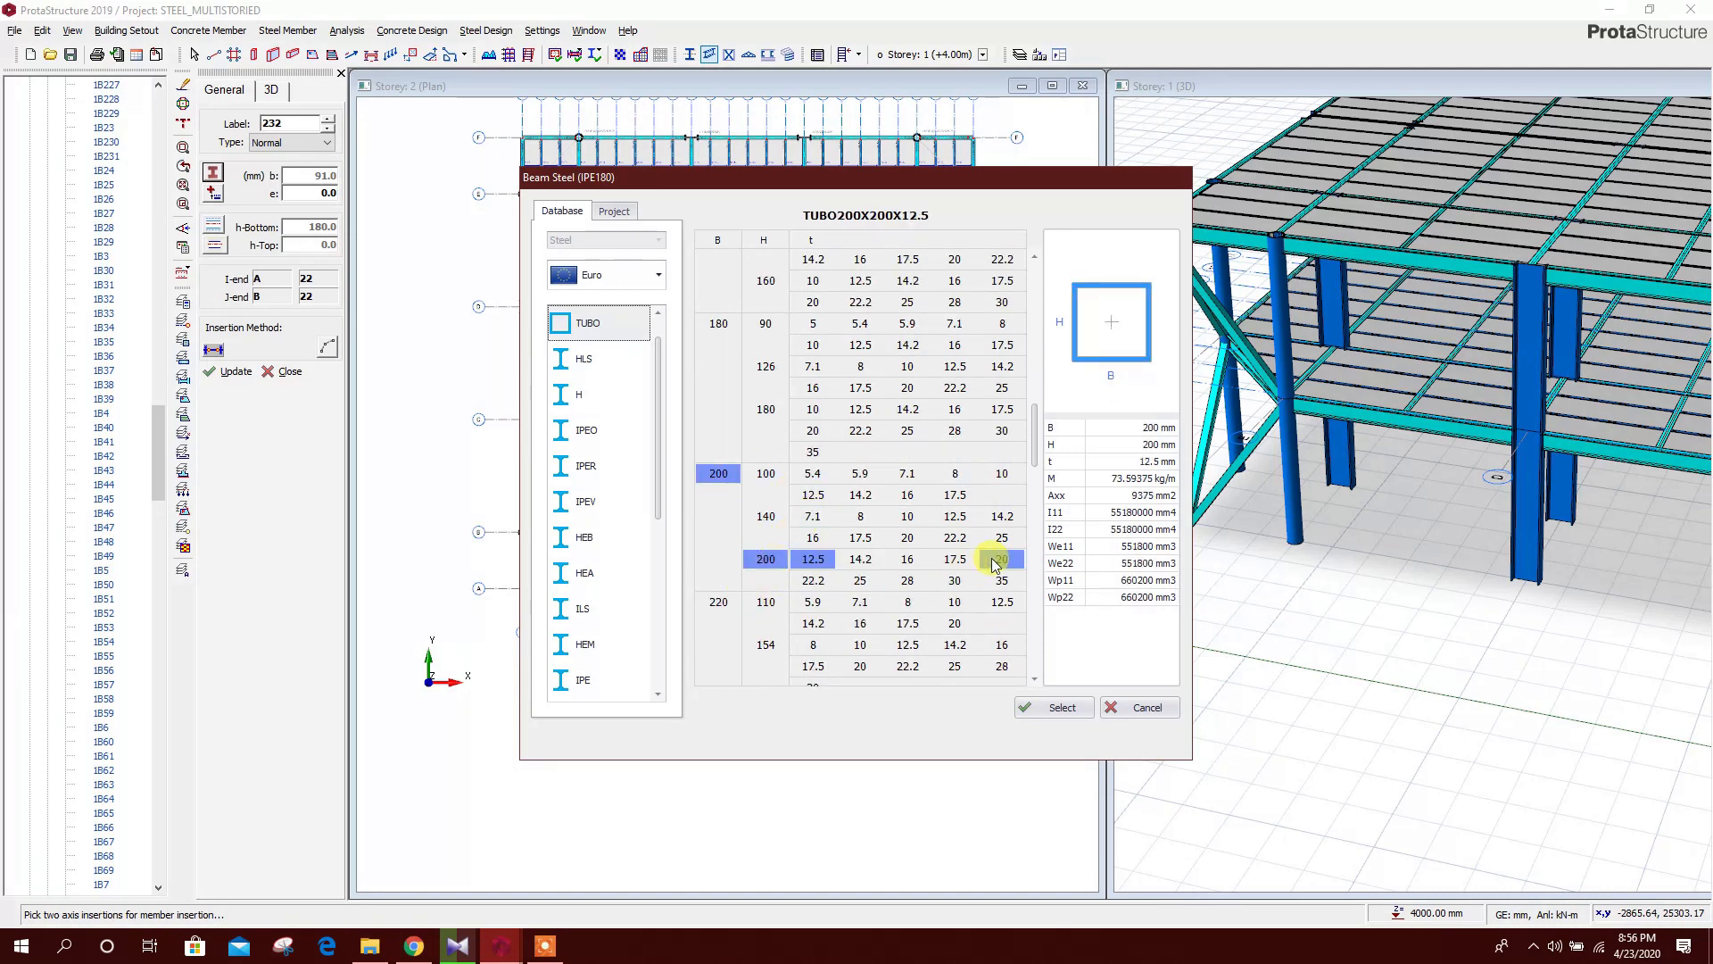
left_click(1062, 708)
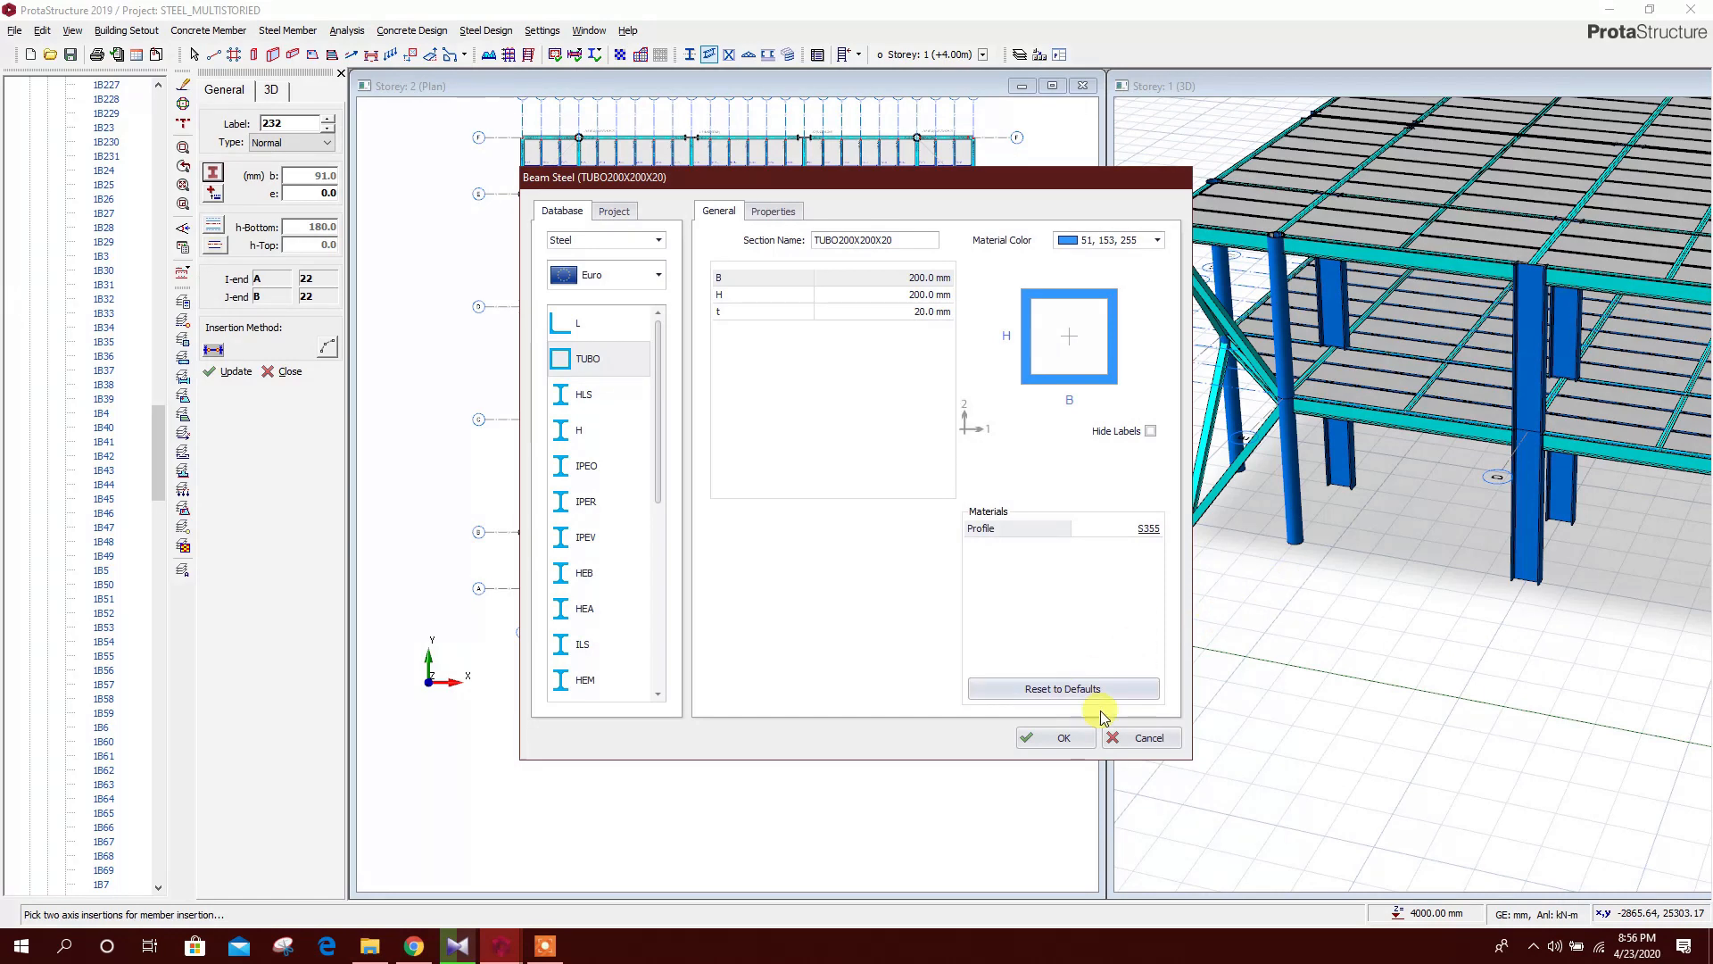
left_click(1084, 738)
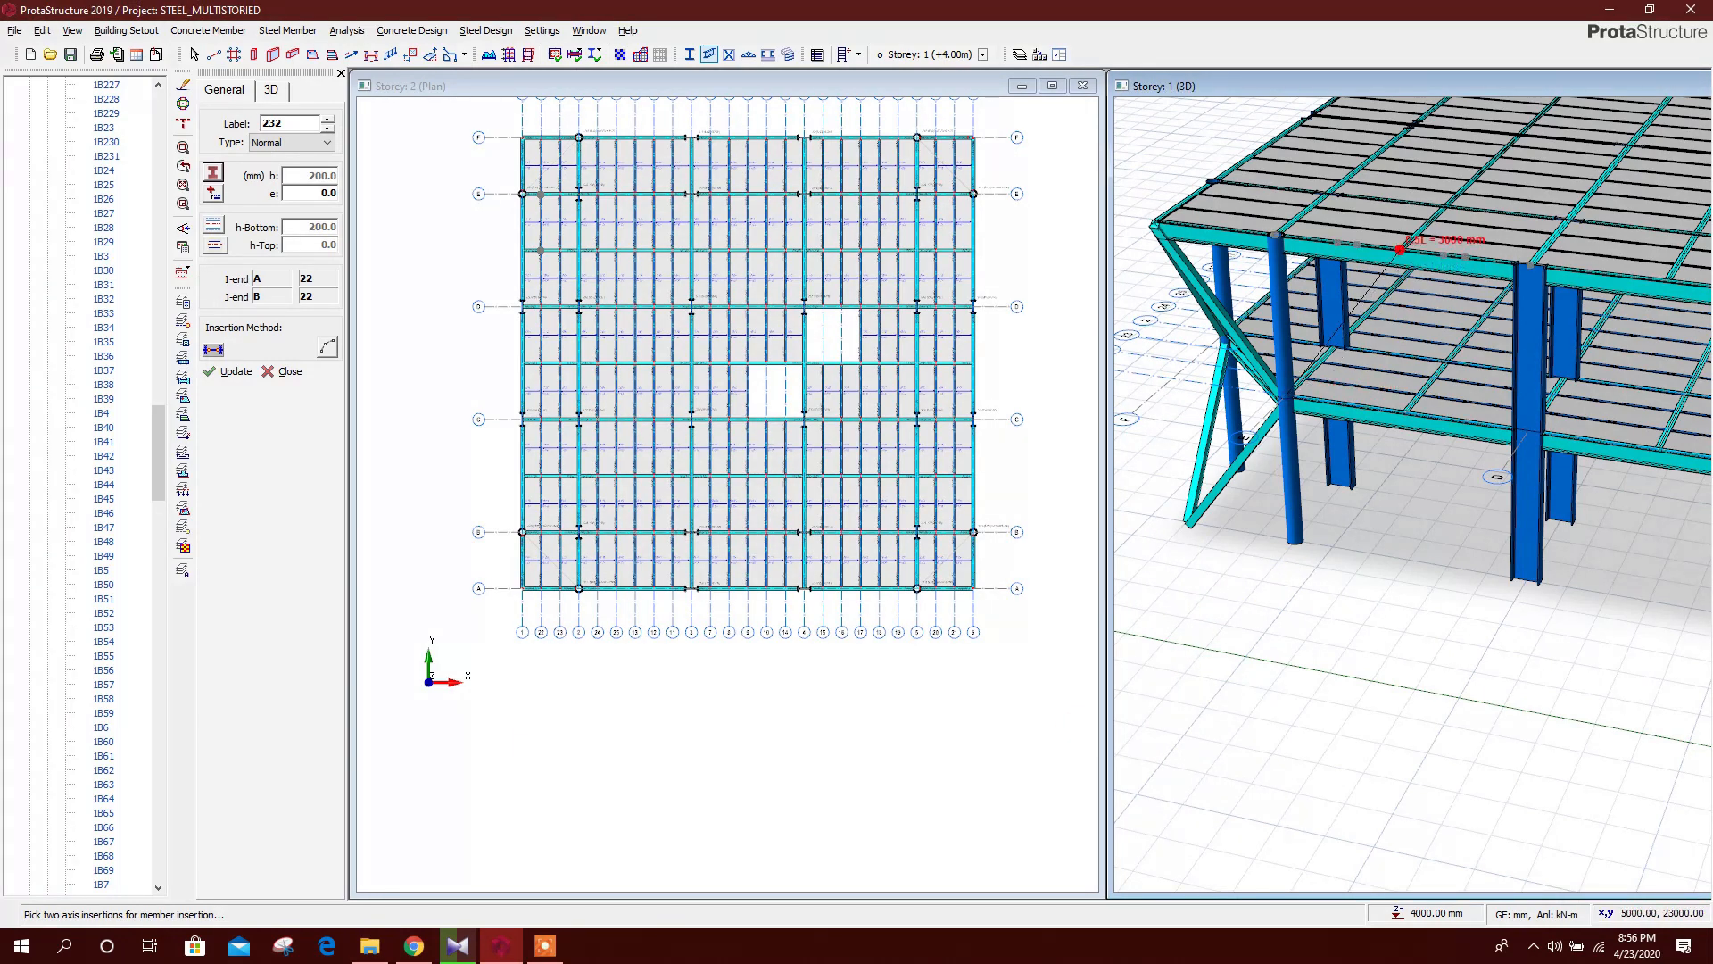
Insert inclined TUBO200X200X20 members on axis 1 from the E and D columns at Storey 1 level up to midspan @5 at Storey 2
left_click(1420, 275)
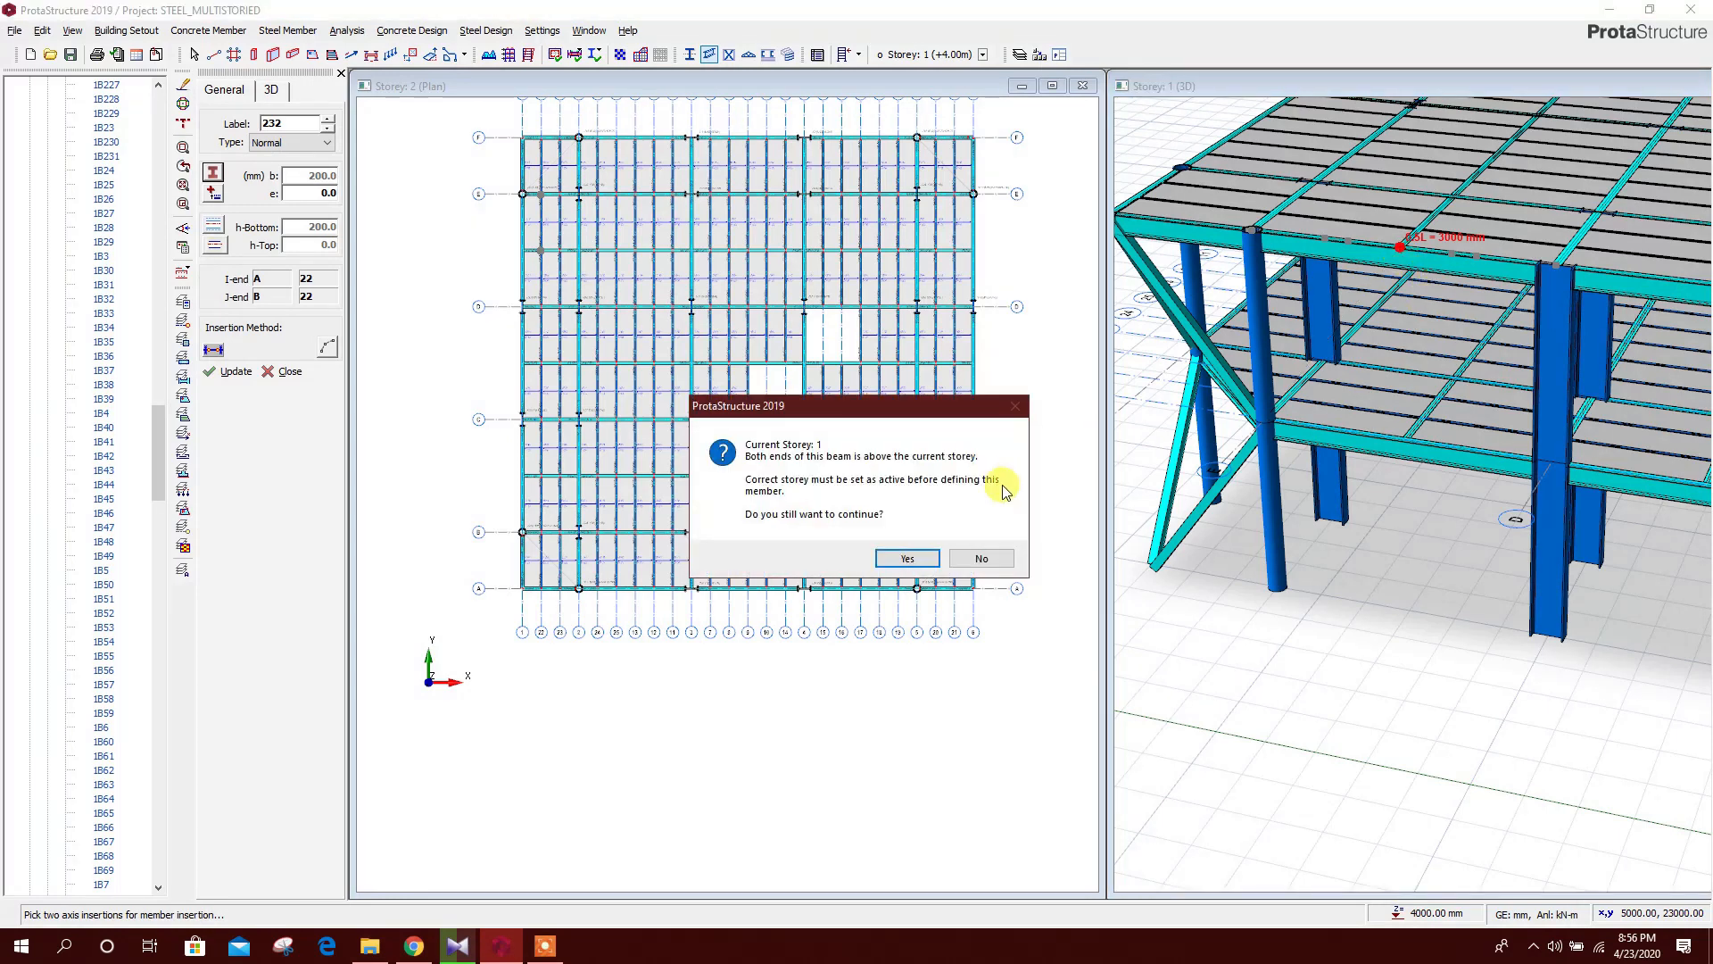
left_click(908, 559)
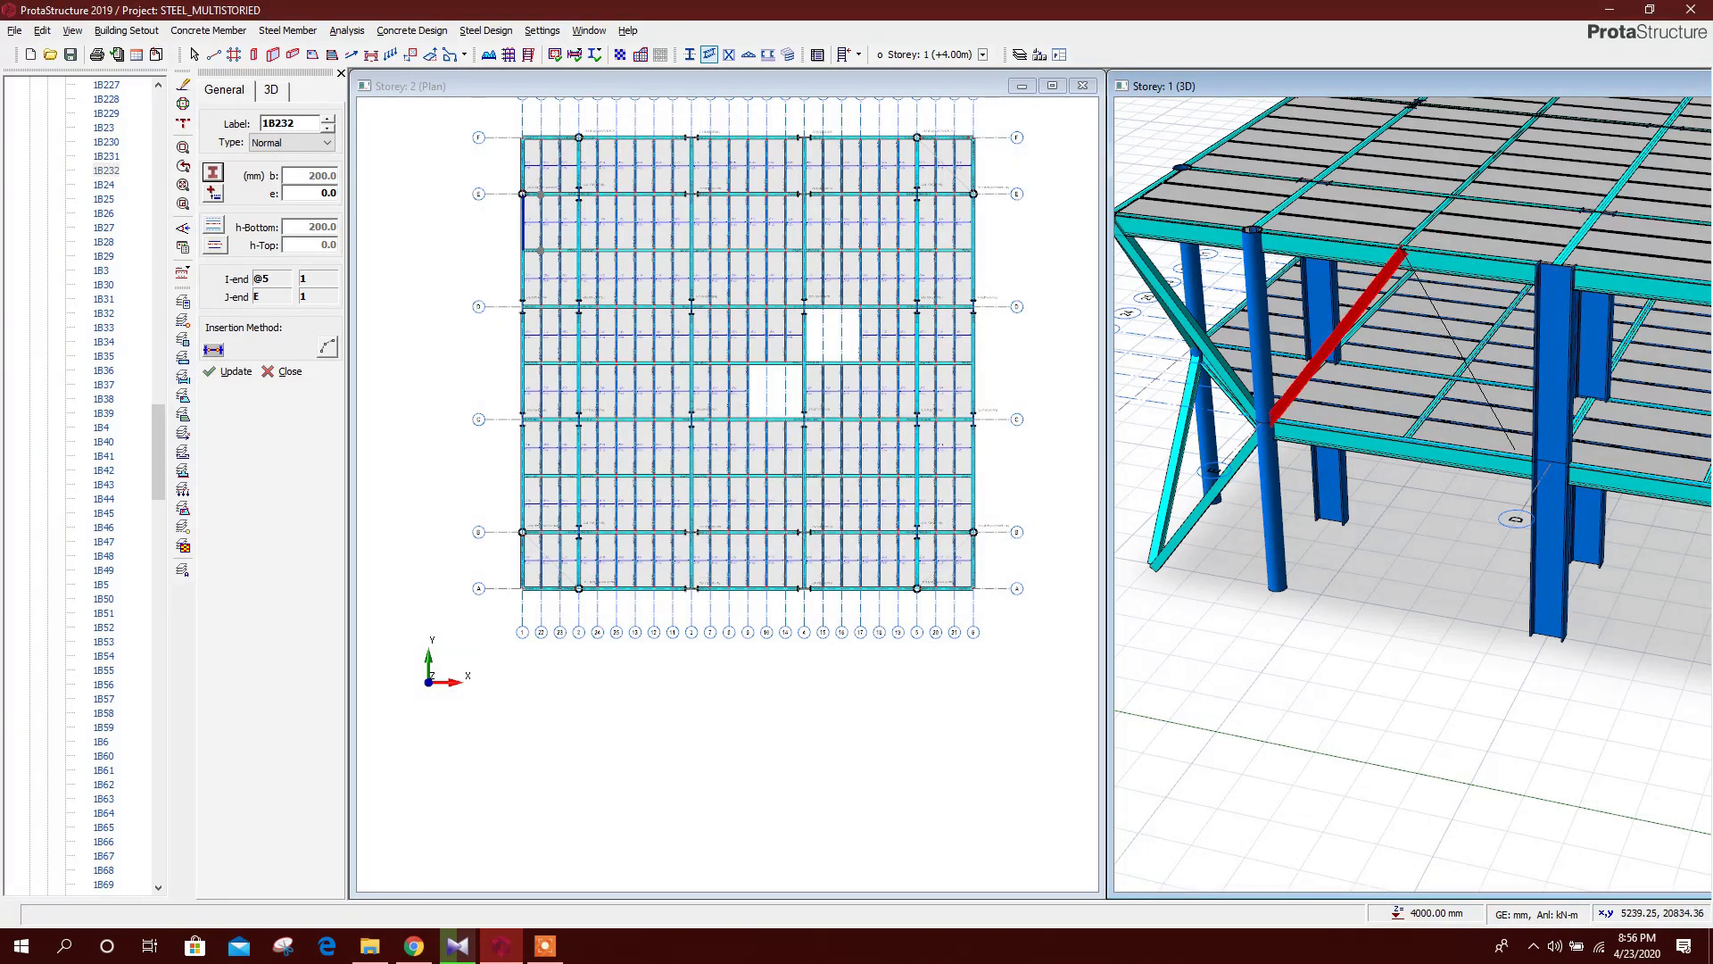
left_click(1552, 461)
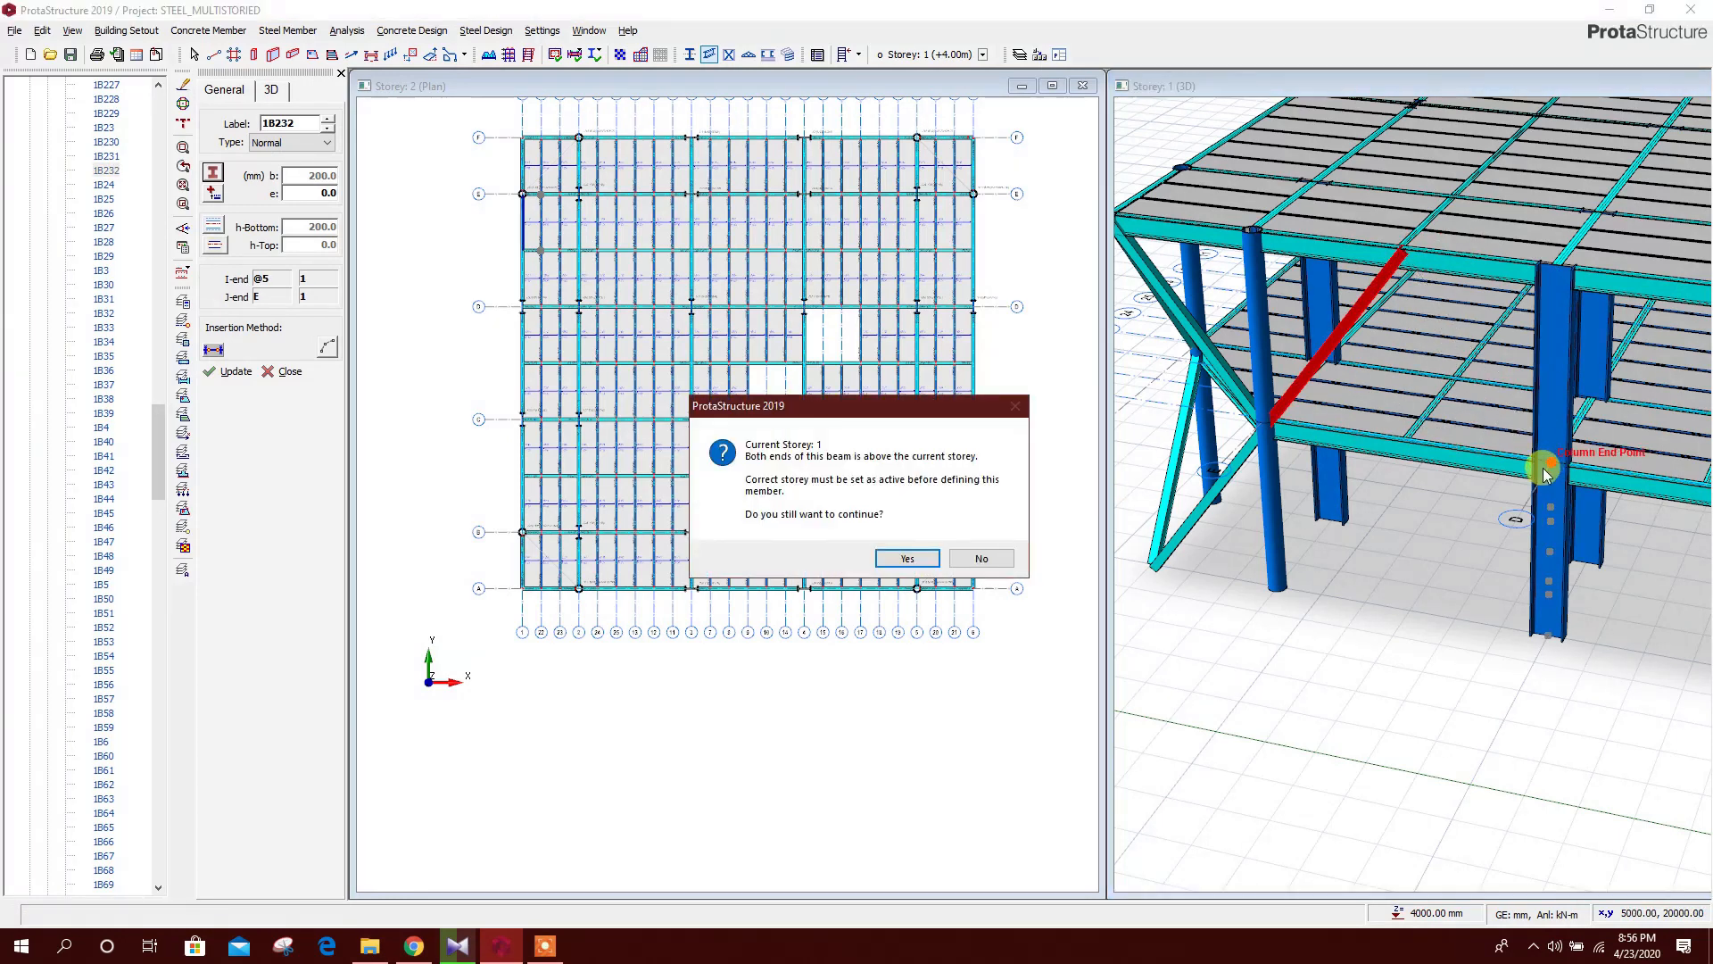
left_click(941, 533)
scroll(1539, 468, "down", 2)
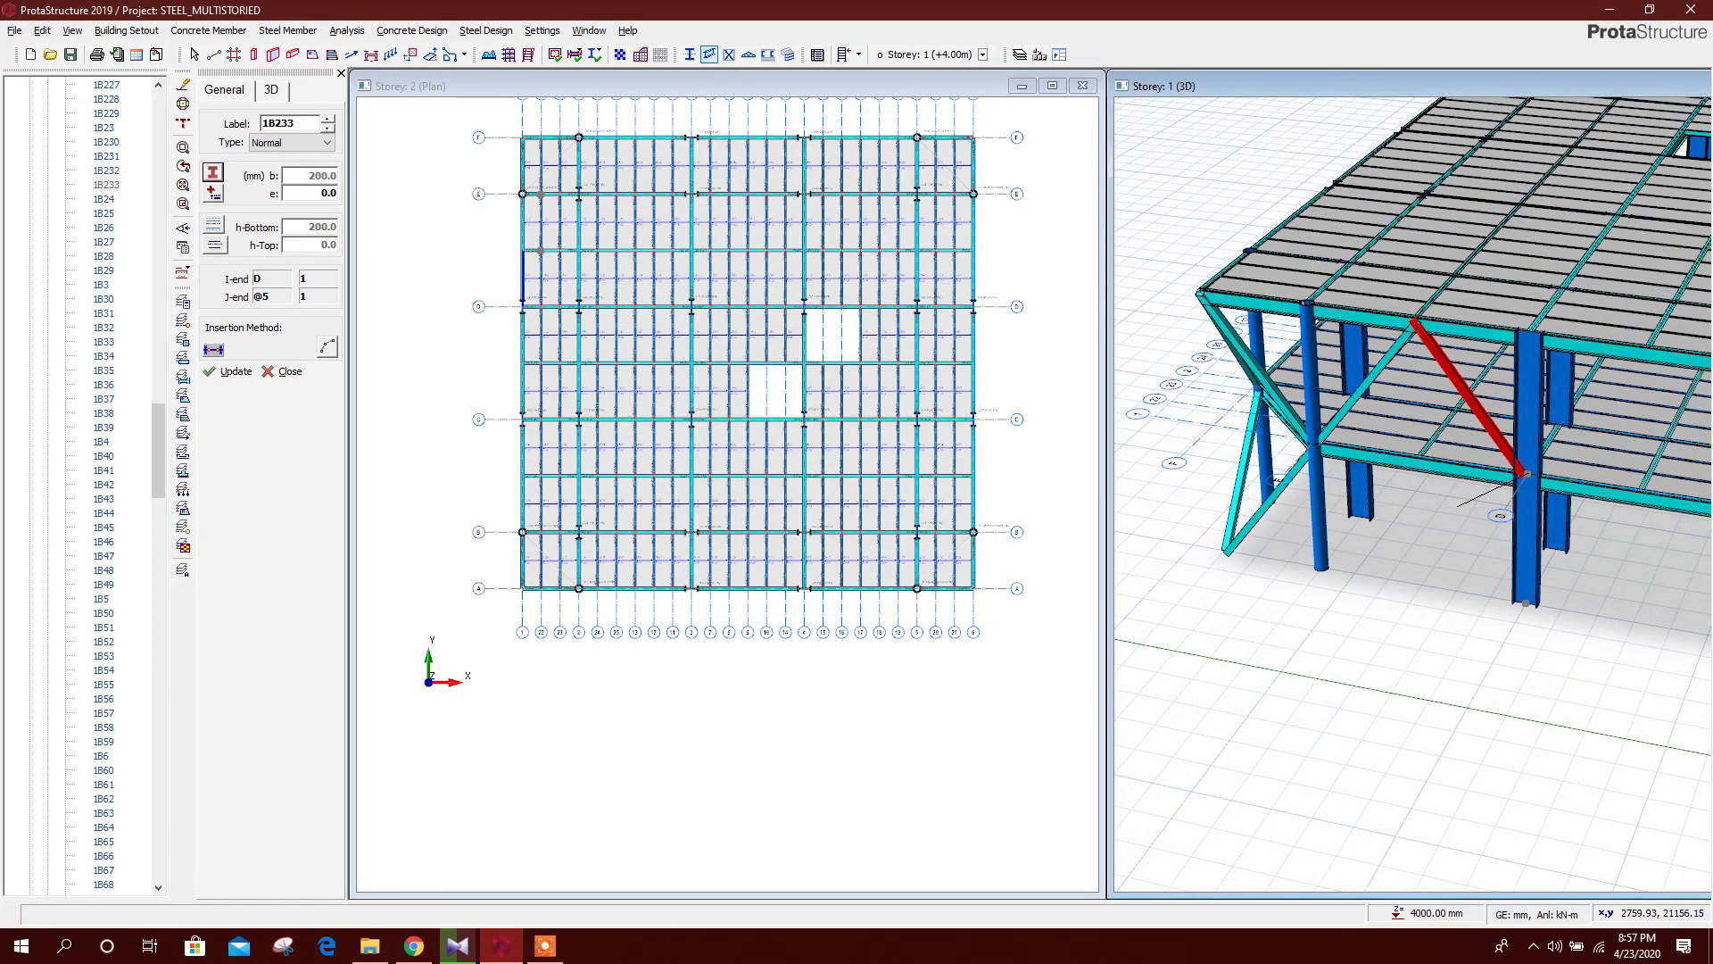
scroll(1414, 494, "down", 2)
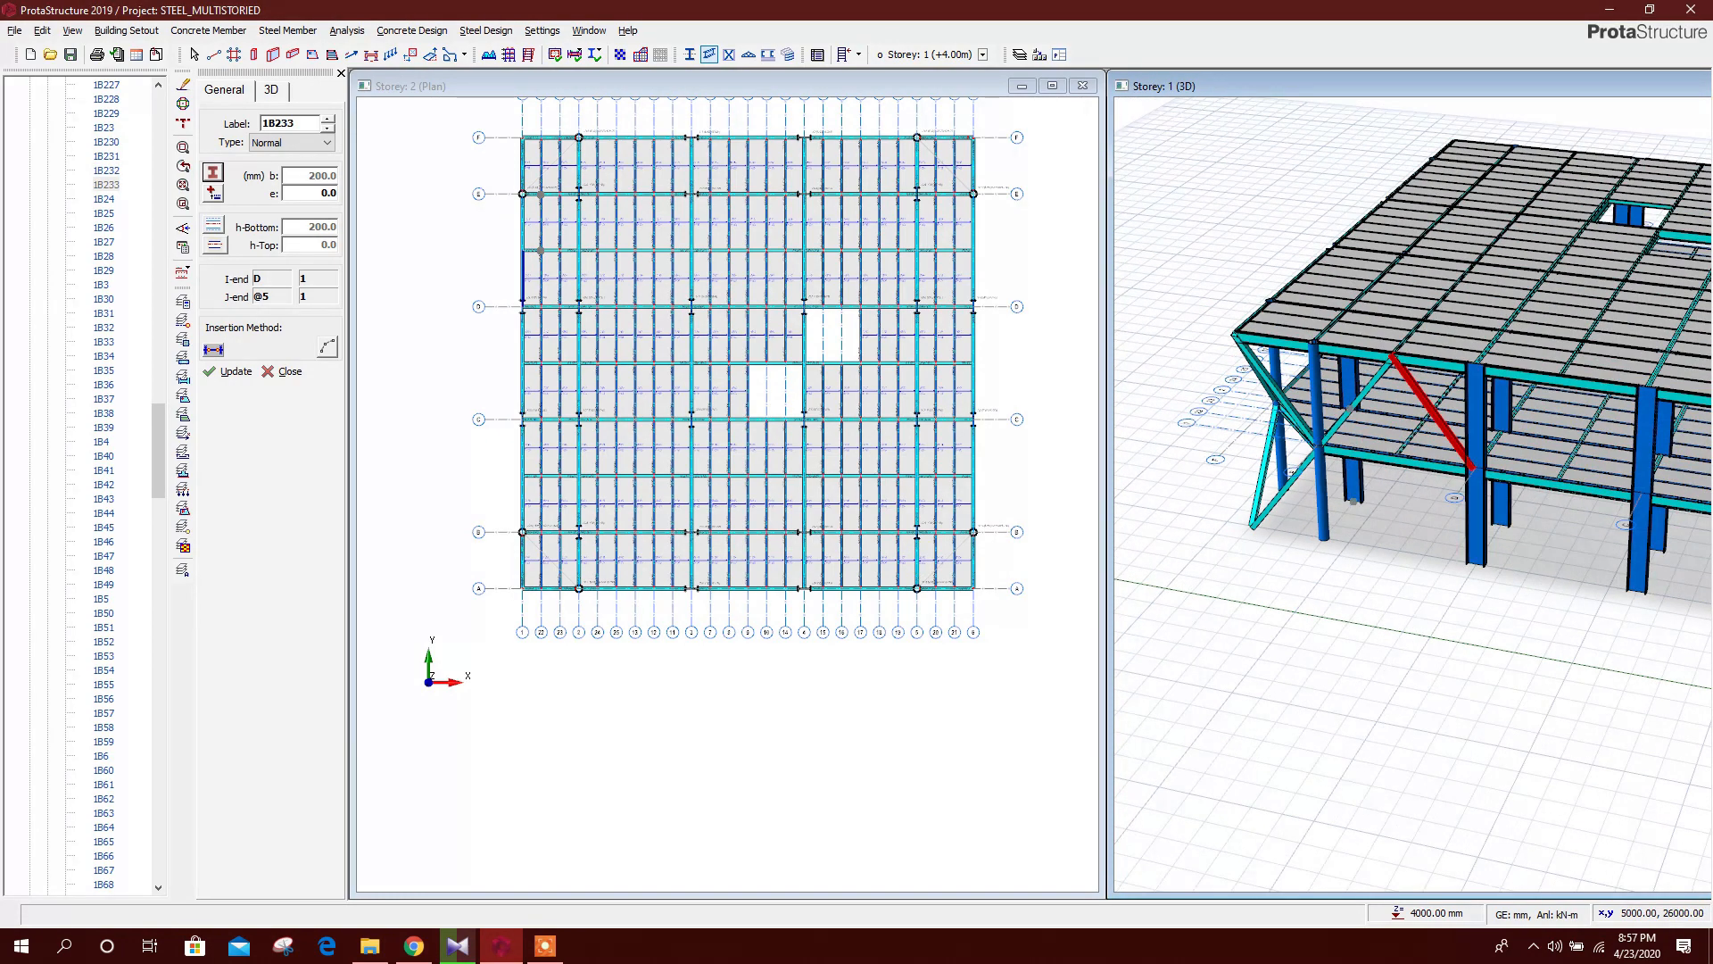
Insert inclined TUBO200X200X20 members on axis 1 from the D and C columns up to midspan @6 of the Storey 2 edge beam
scroll(1477, 232, "up", 2)
left_click(1450, 352)
left_click(916, 557)
left_click(1549, 490)
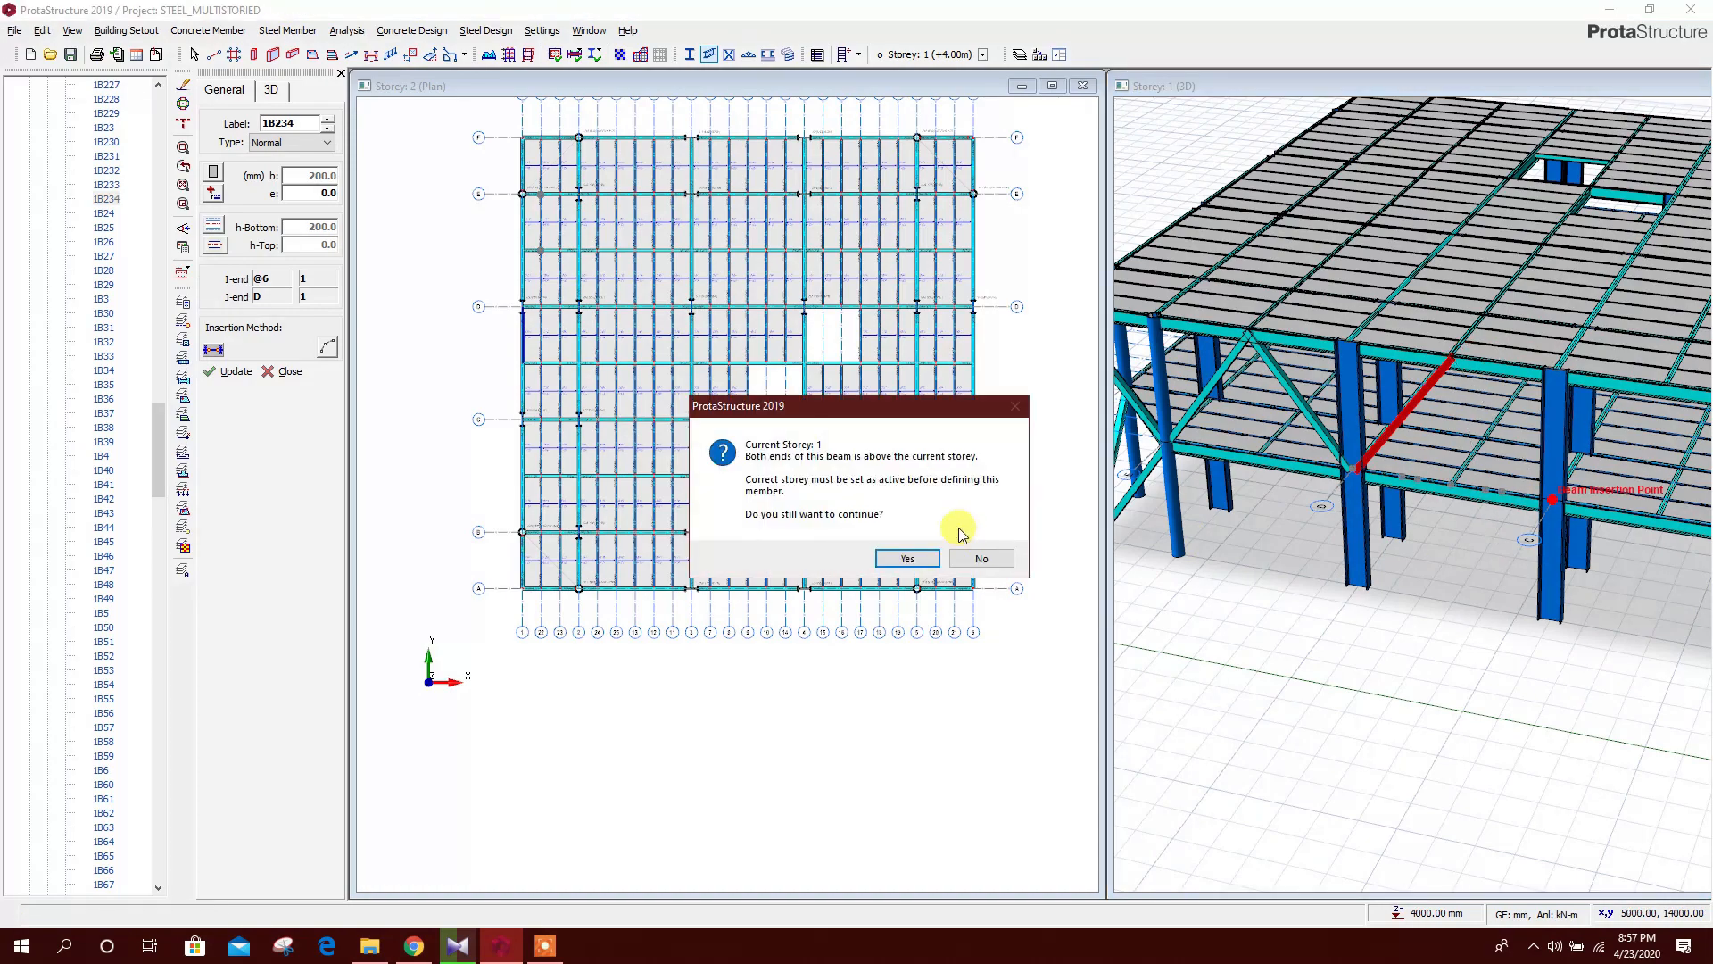
left_click(912, 560)
Insert inclined TUBO200X200X20 members on axis 1 from the C and B columns up to midspan of the Storey 2 edge beam
middle_click_drag(1549, 489, 1303, 542)
left_click(1422, 444)
key("Return")
left_click(1512, 580)
key("Escape")
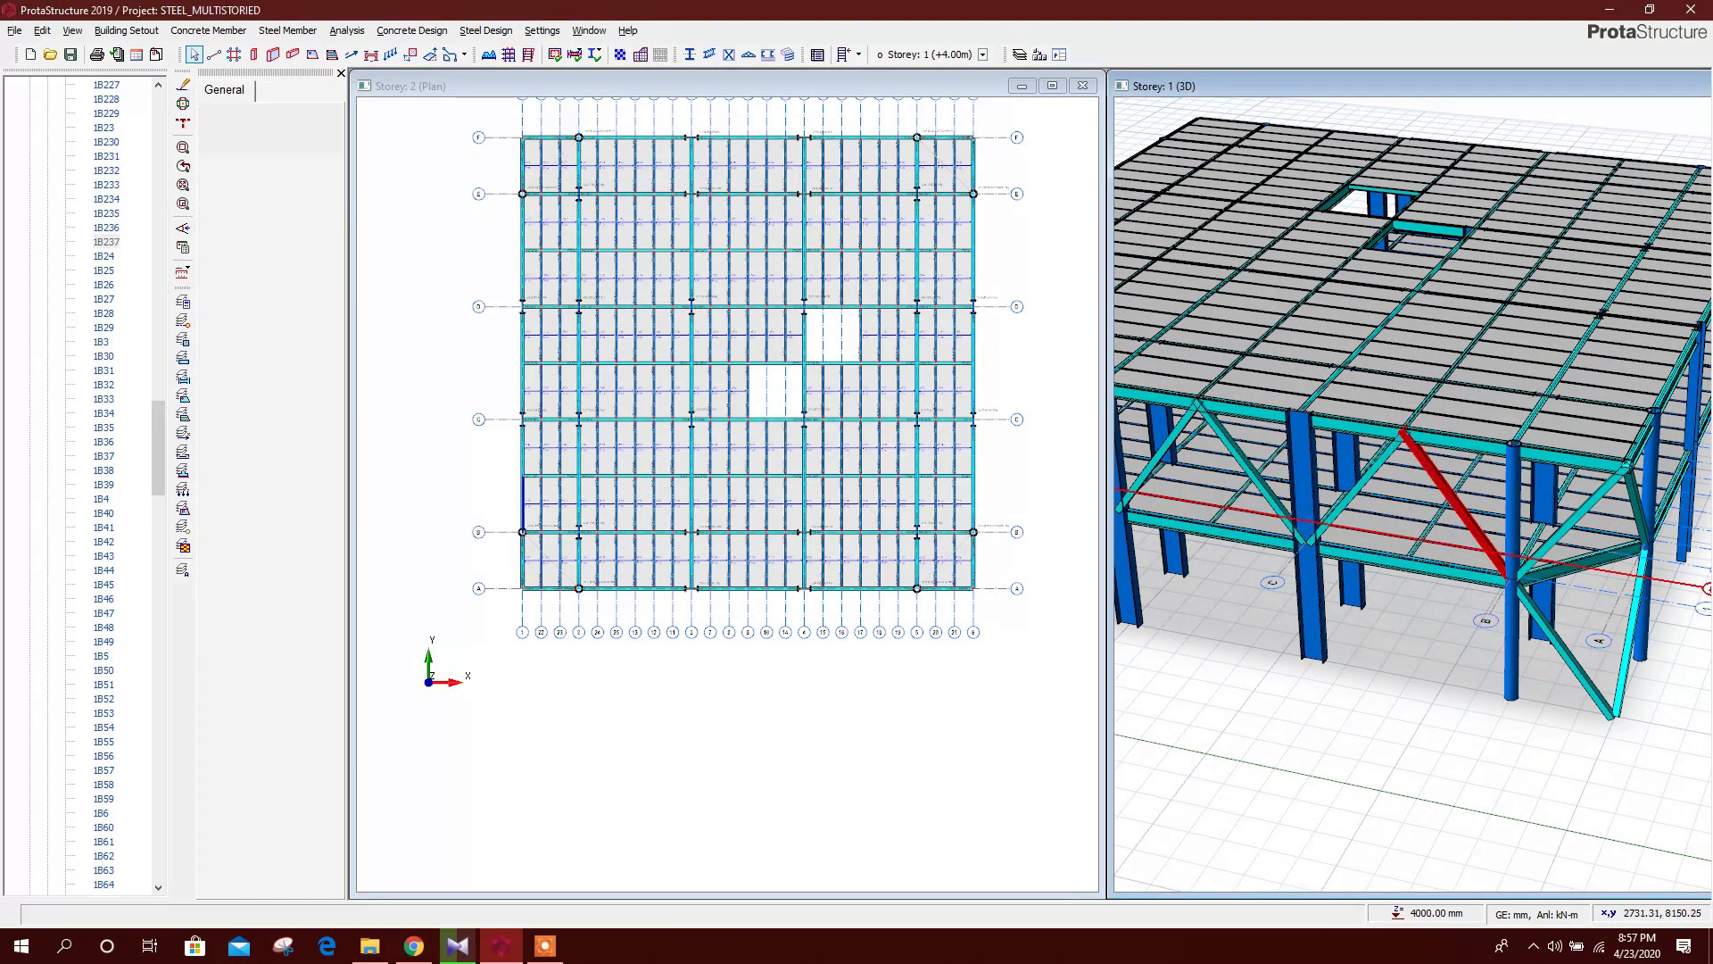
Make Storey 2 the active storey and turn the 3D model to its axis A side
middle_click_drag(1469, 620, 1704, 615)
scroll(1553, 451, "down", 2)
left_click_drag(1246, 793, 1450, 670)
left_click_drag(158, 446, 157, 152)
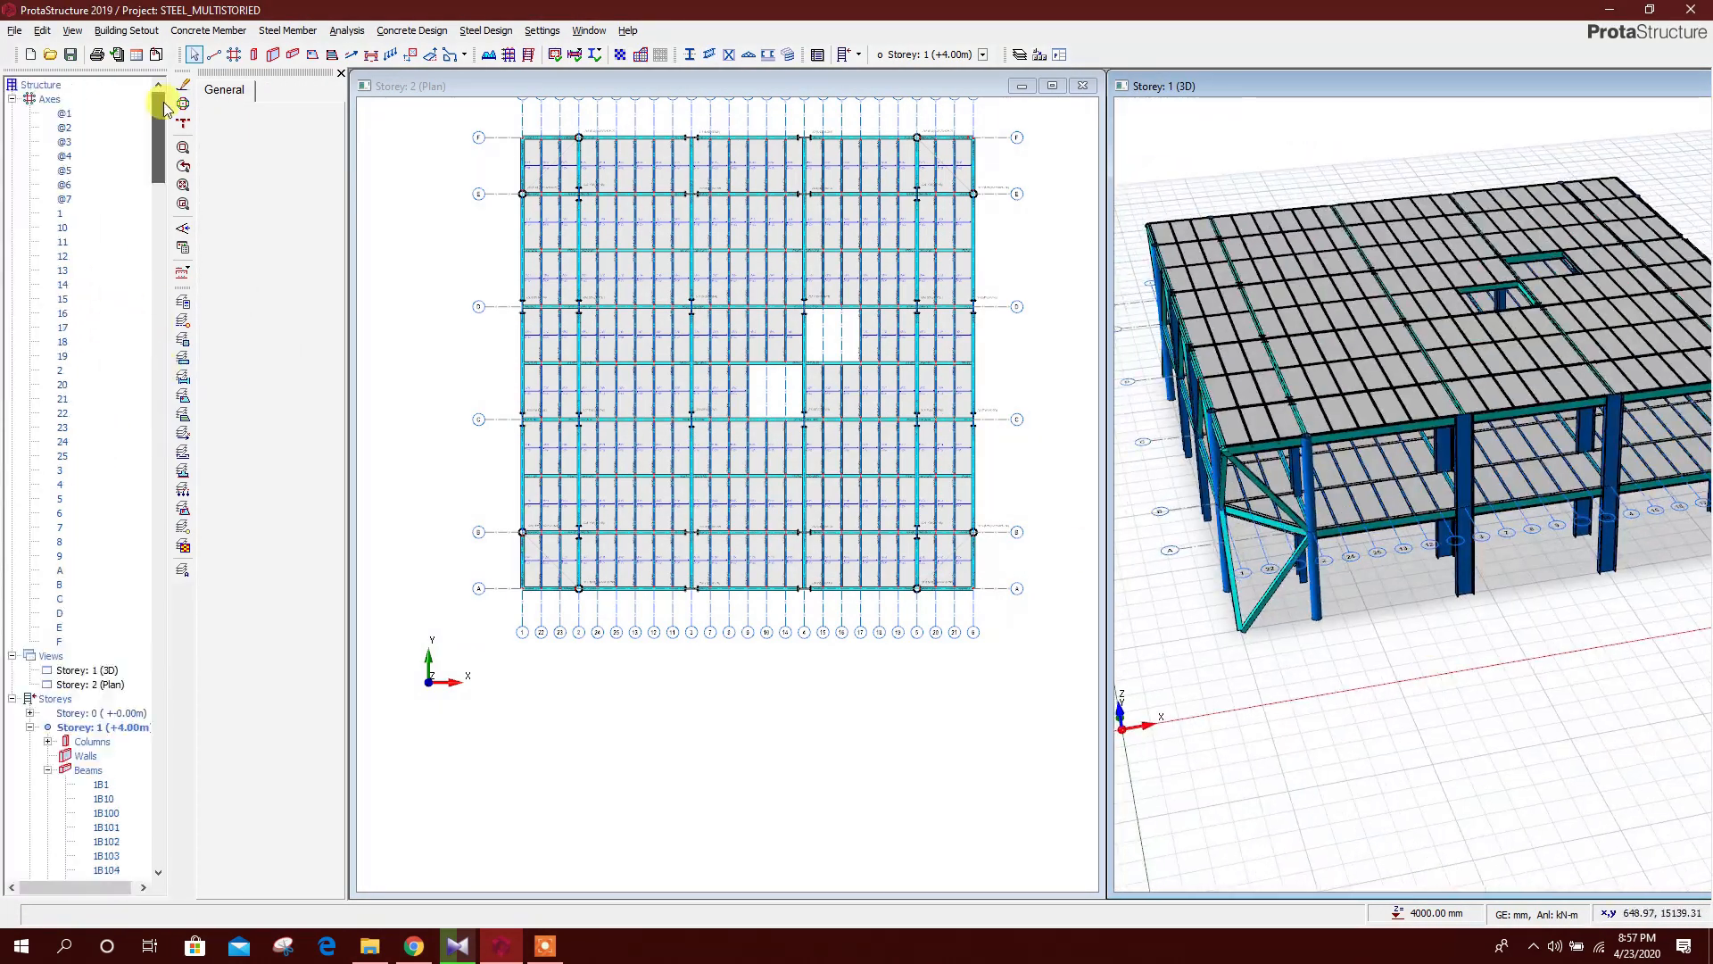
double_click(80, 355)
left_click_drag(1518, 696, 1580, 741)
Insert inclined TUBO200X200X20 members on axis A between columns 2 and 3, meeting at midspan of the Storey 2 edge beam
left_click(709, 55)
scroll(1411, 580, "up", 4)
left_click(1318, 528)
left_click(1492, 294)
left_click(987, 532)
scroll(1616, 607, "down", 2)
left_click(1517, 526)
left_click(932, 534)
Insert inclined TUBO200X200X20 members on axis A between columns 3 and 4, meeting at axis 9 on the Storey 2 edge beam
mouse_move(1498, 616)
middle_mouse_down()
mouse_move(1369, 662)
mouse_move(1244, 672)
middle_mouse_up()
left_click(1379, 441)
left_click(933, 534)
left_click(1498, 568)
left_click(932, 534)
scroll(1554, 669, "down", 1)
middle_click_drag(1554, 670, 1395, 683)
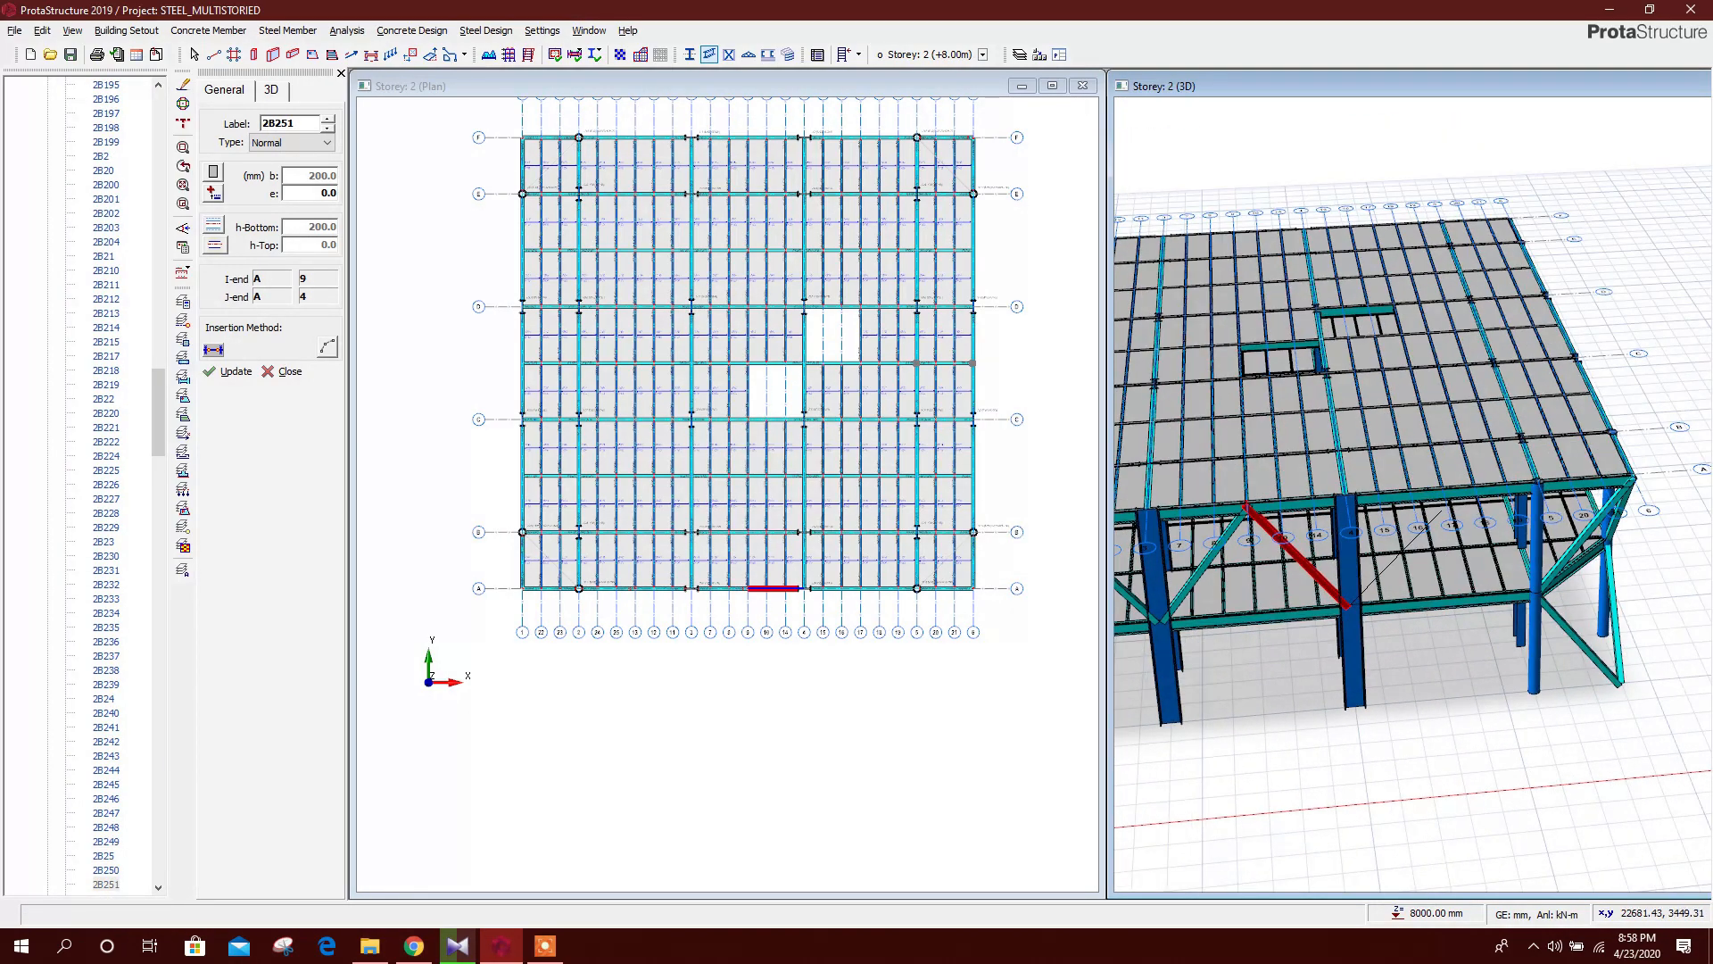
Insert inclined TUBO200X200X20 members on axis A between columns 4 and 5, meeting at midspan of the Storey 2 edge beam
left_click(1438, 496)
left_click(933, 534)
scroll(1512, 596, "up", 2)
left_click(1524, 607)
left_click(912, 532)
Insert inclined TUBO200X200X20 members on axis 6 between columns B and C, meeting at midspan of the Storey 2 edge beam
scroll(1518, 607, "down", 3)
left_click_drag(1517, 607, 1370, 580)
scroll(1370, 562, "up", 3)
left_click(1377, 546)
left_click(1494, 389)
left_click(1580, 542)
Insert inclined TUBO200X200X20 members on axis 6 in bays C–D and D–E of Storey 2, meeting at each midspan
scroll(1580, 542, "down", 3)
middle_click_drag(1581, 553, 1406, 571)
left_click(1450, 473)
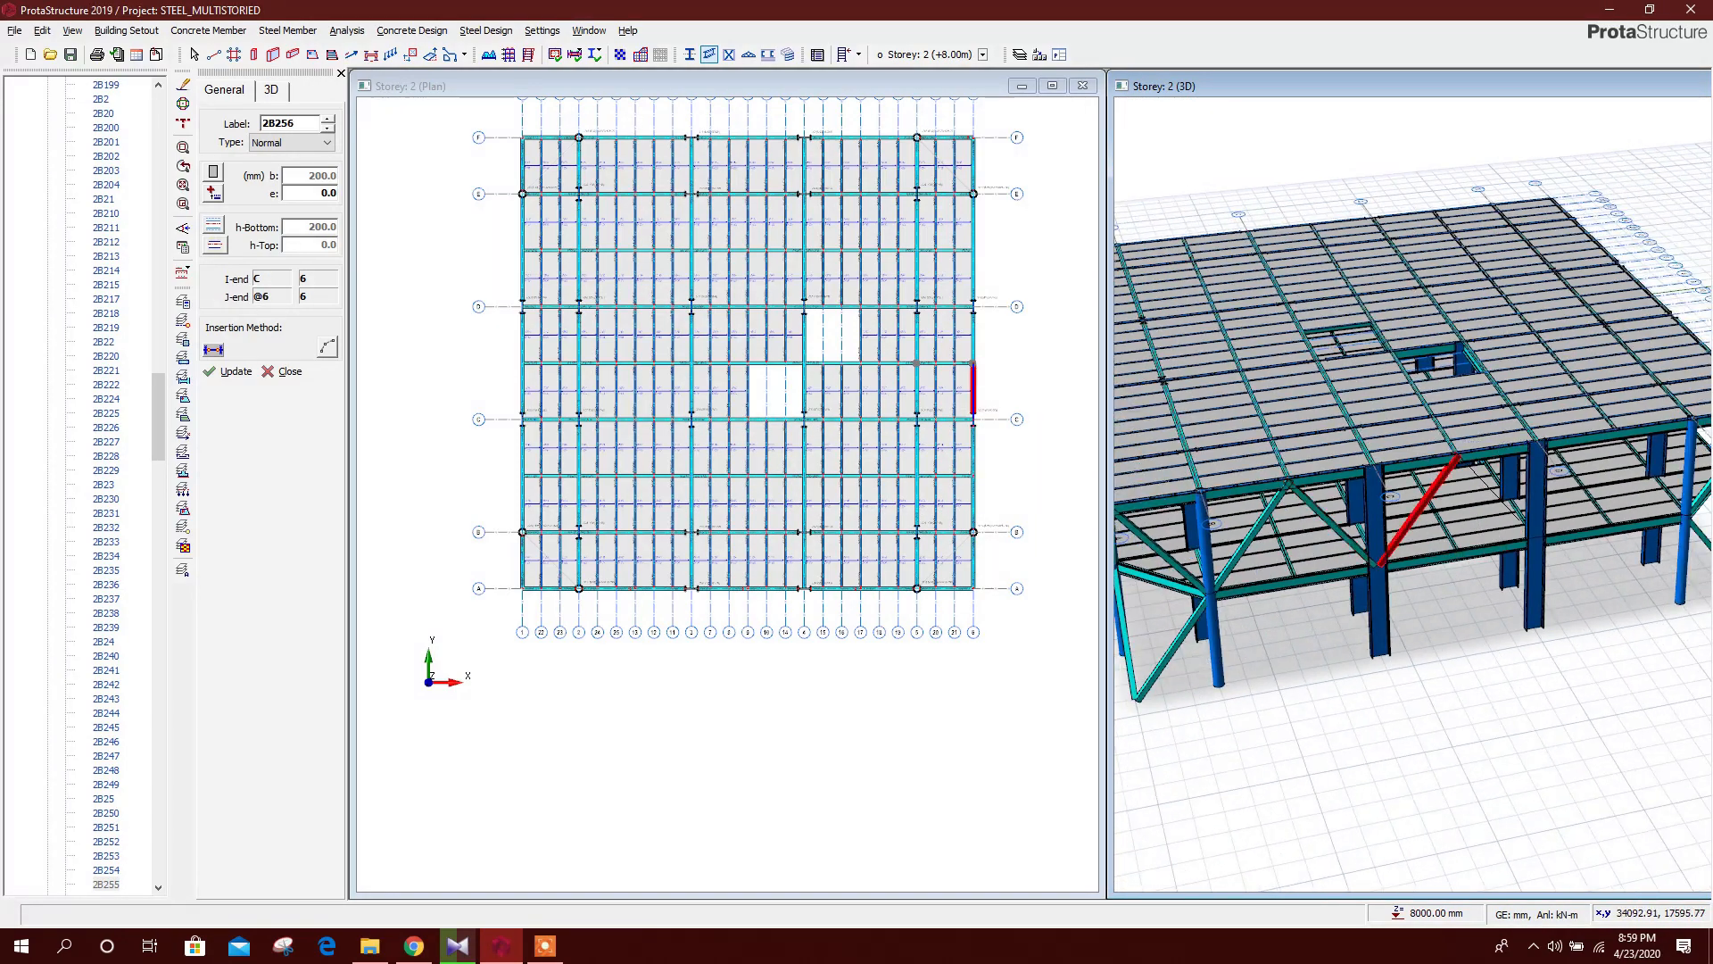
left_click(1536, 545)
left_click(1604, 453)
left_click(1678, 532)
Insert inclined TUBO200X200X20 members on axis F between columns 5 and 4, meeting at axis 17 on the Storey 2 edge beam
middle_click_drag(1599, 679, 1482, 671)
left_click_drag(1481, 670, 1377, 654)
scroll(1518, 535, "up", 1)
left_click(1440, 496)
left_click(1534, 373)
key("Return")
left_click(1618, 476)
key("Return")
Insert inclined TUBO200X200X20 members on axis F between columns 4 and 3, meeting at midspan of the Storey 2 edge beam
scroll(1517, 625, "down", 2)
left_click(1626, 442)
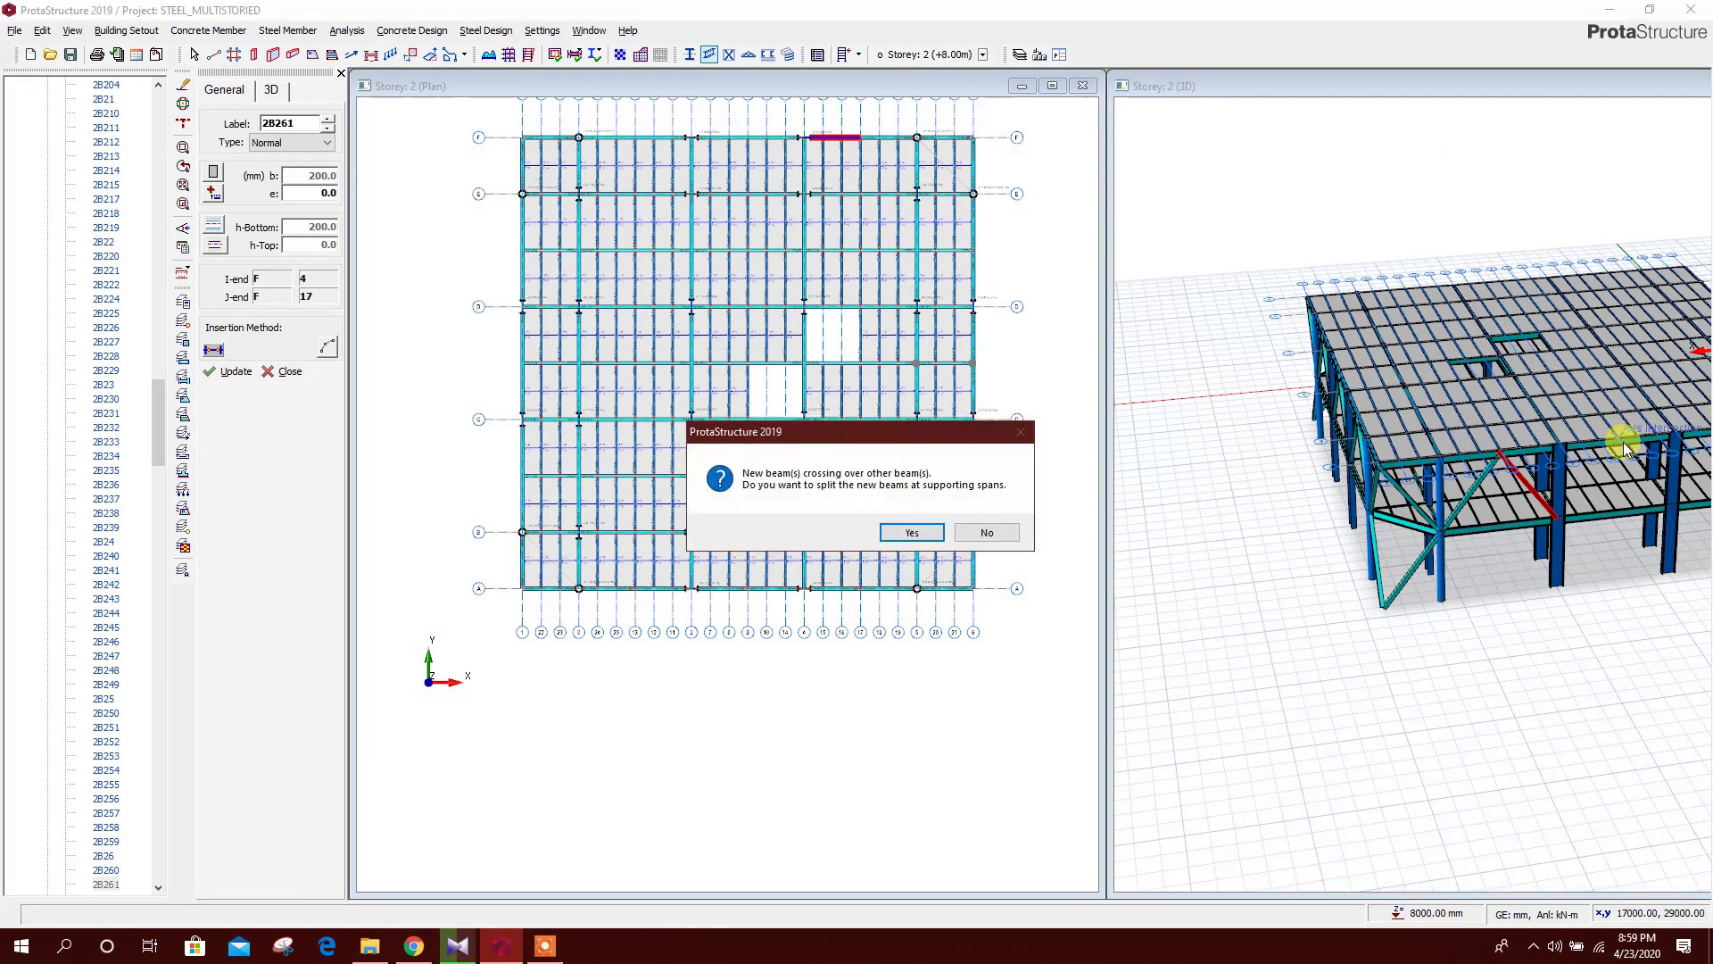
key("Return")
middle_click_drag(1606, 571, 1365, 580)
left_click(1475, 526)
key("Return")
Insert inclined TUBO200X200X20 members on axis F between columns 3 and 2, meeting at midspan of the Storey 2 edge beam
left_click_drag(1591, 632, 1463, 607)
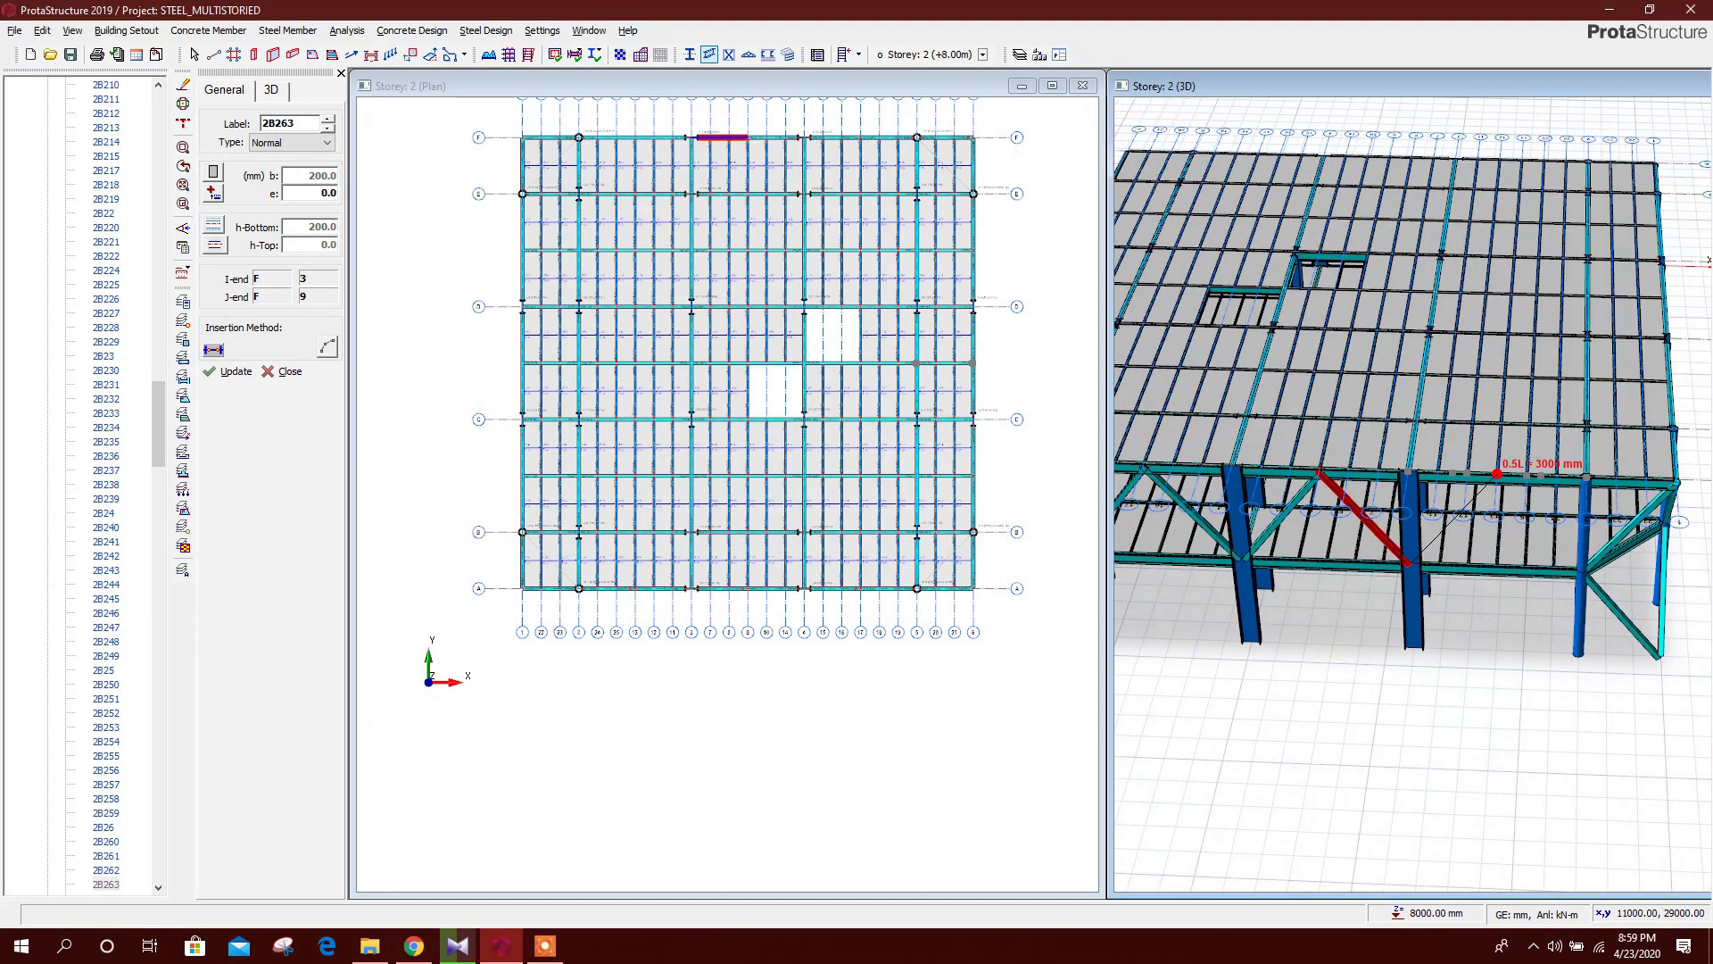
left_click(1500, 478)
left_click(990, 534)
left_click(1582, 569)
left_click(986, 532)
scroll(1451, 624, "down", 3)
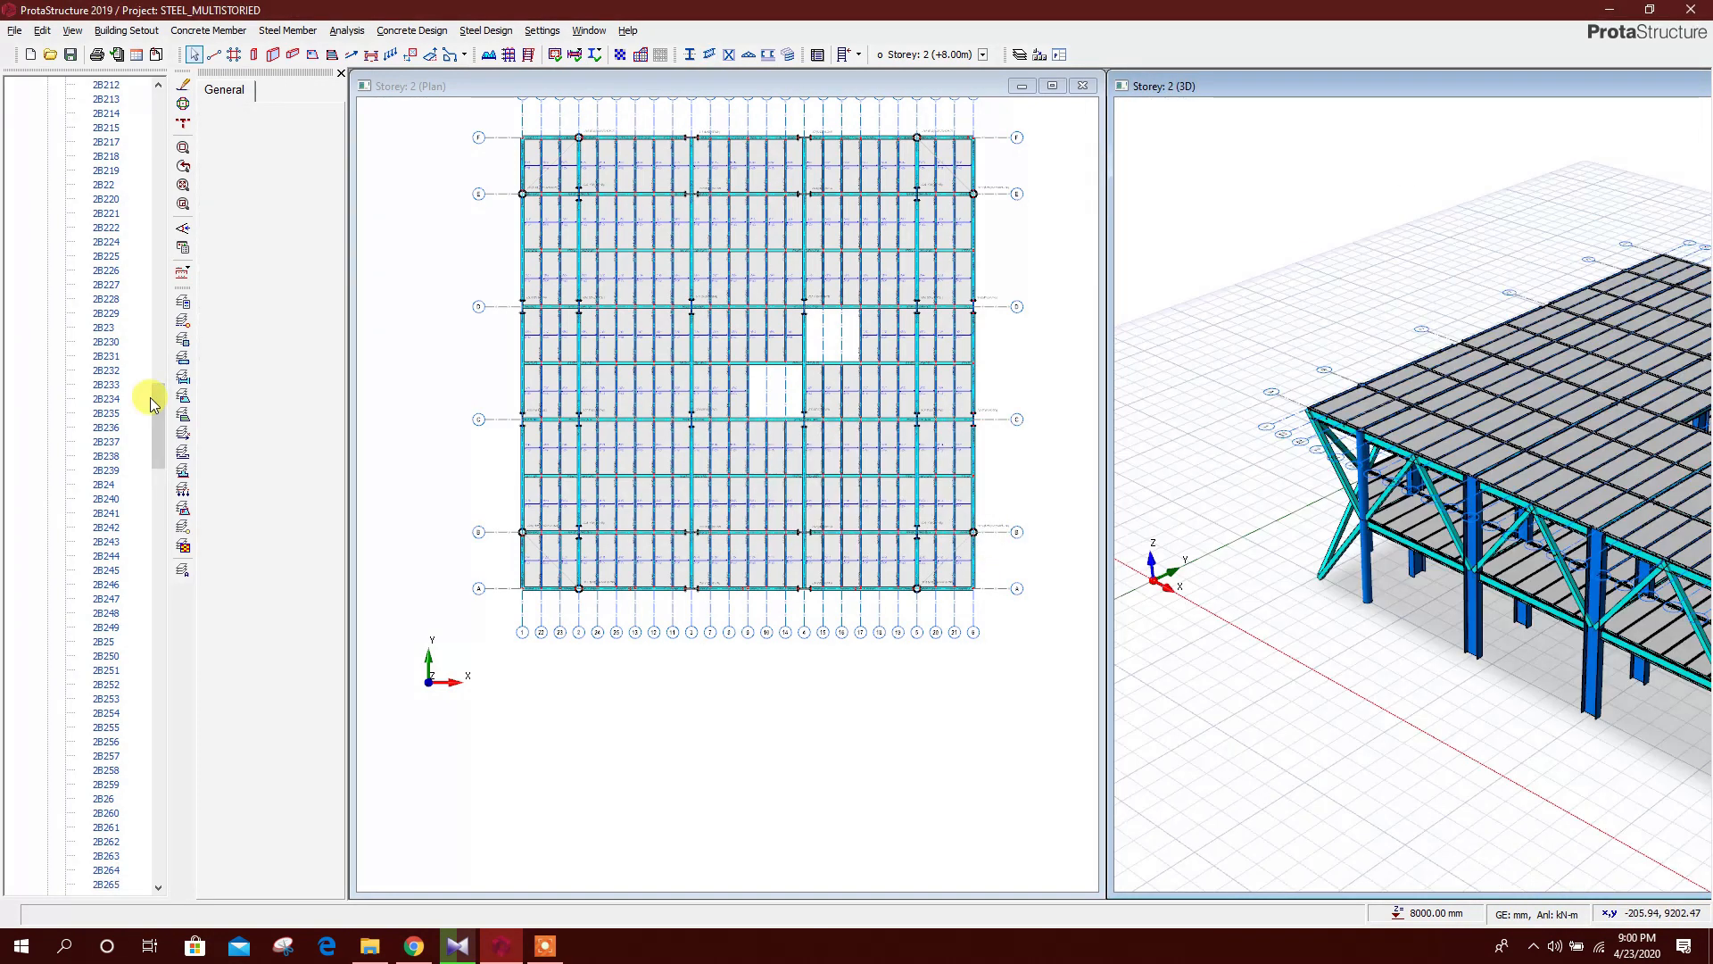
Make Storey 1 active and set a new steel beam's delZ-I to 0 and delZ-J to -4000 mm
scroll(152, 398, "up", 15)
left_click_drag(151, 366, 159, 156)
double_click(98, 556)
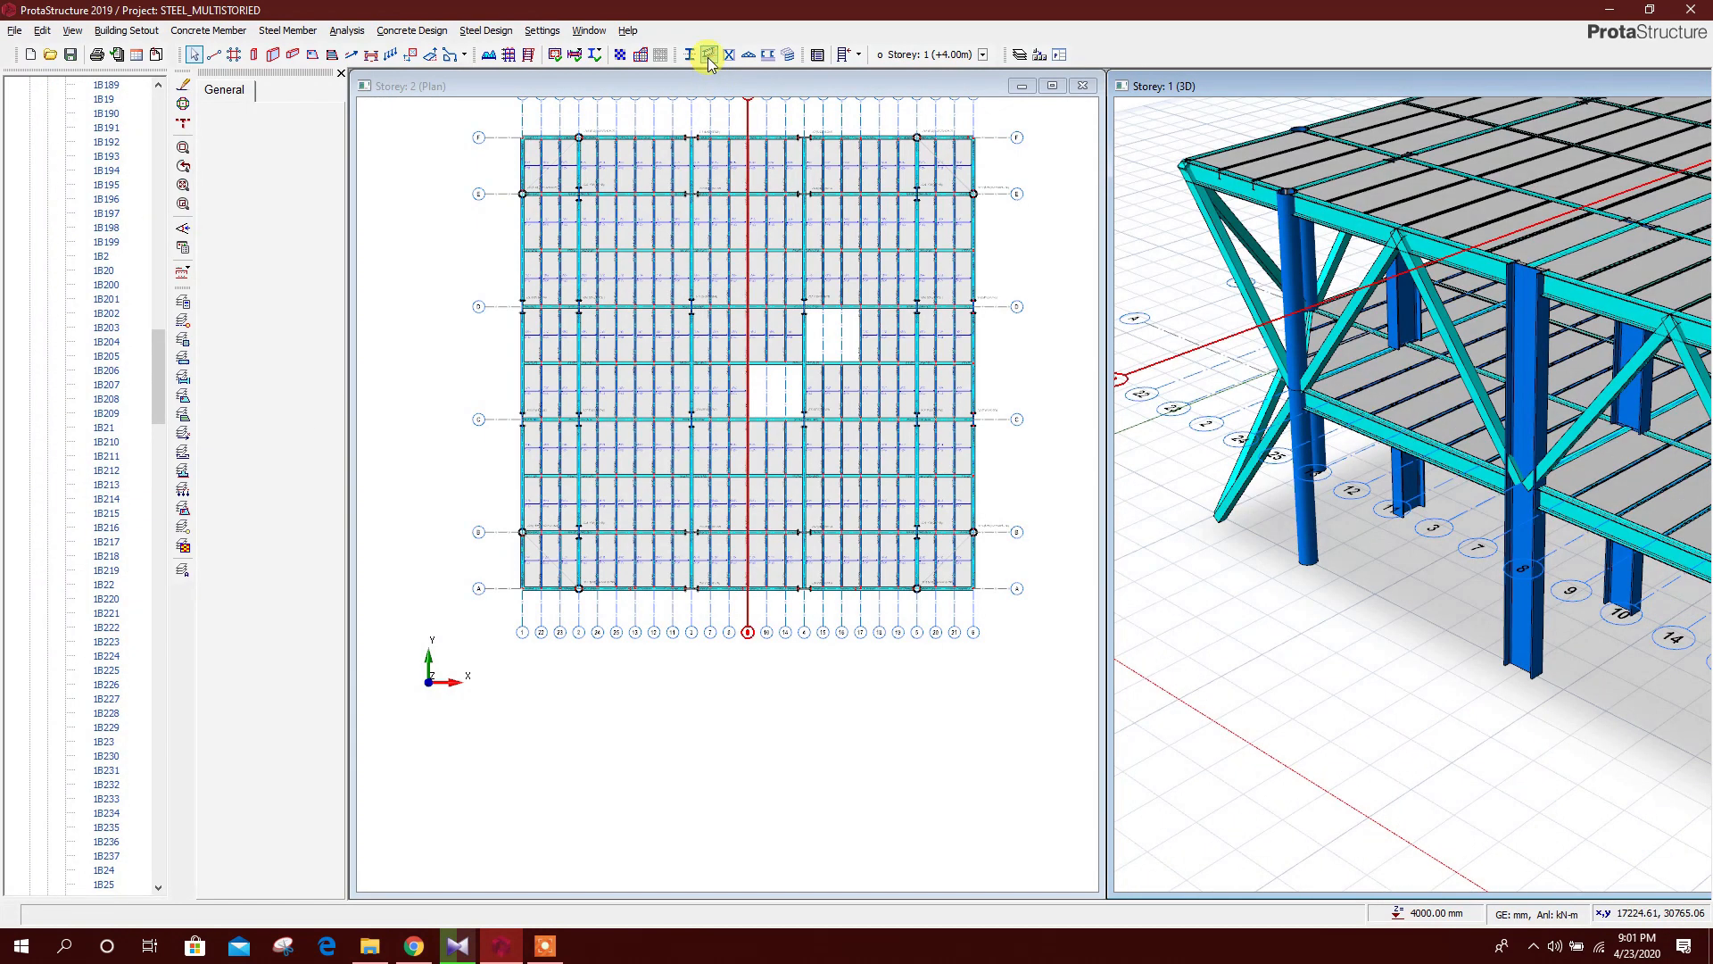
left_click(709, 56)
left_click(274, 92)
left_click(329, 224)
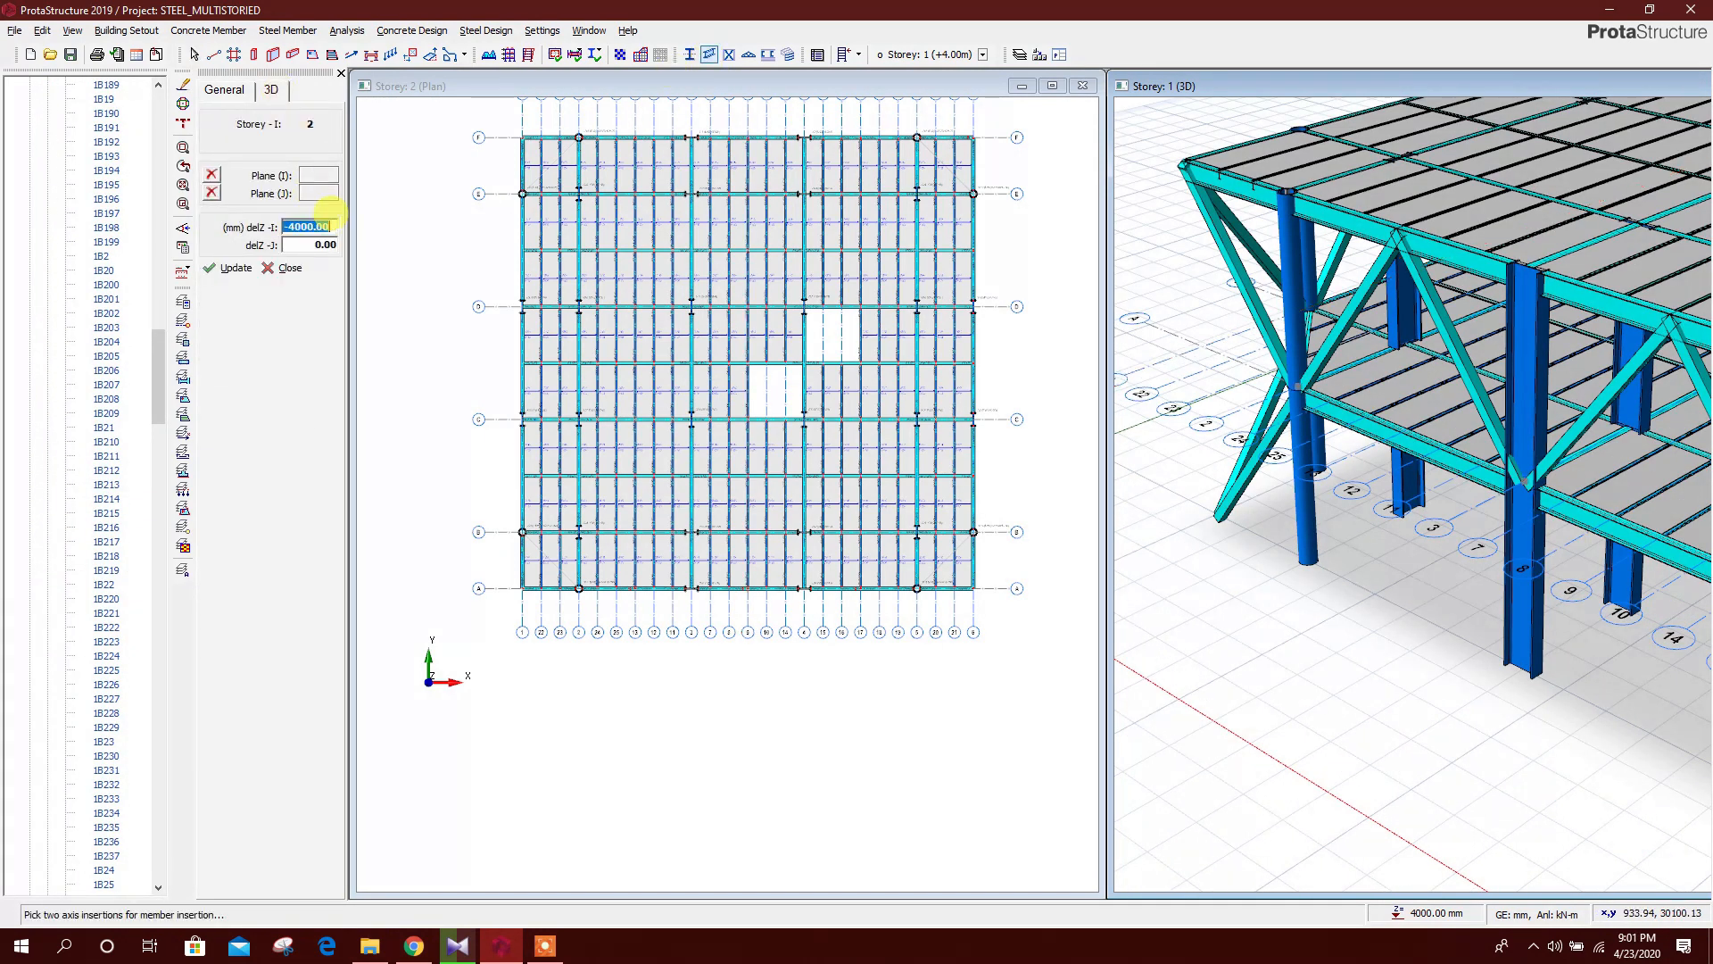
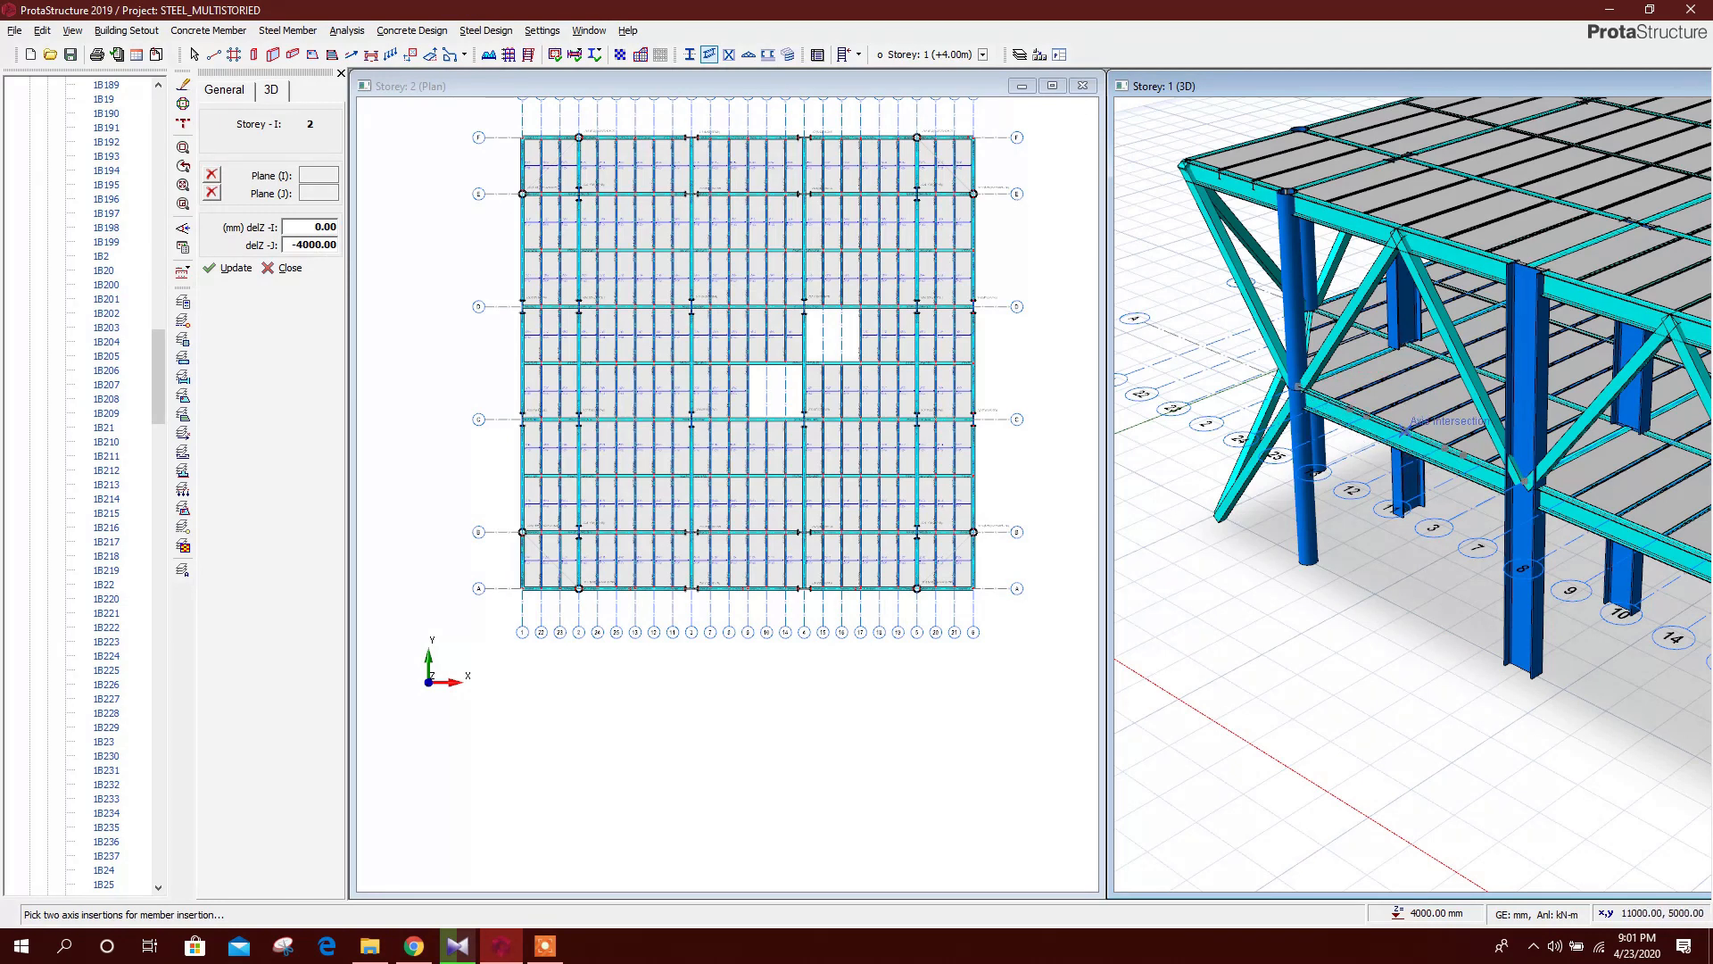
Insert inclined members on axis A of Storey 1 from column 2 to midspan and from midspan to column 3
left_click(1406, 431)
left_click(979, 533)
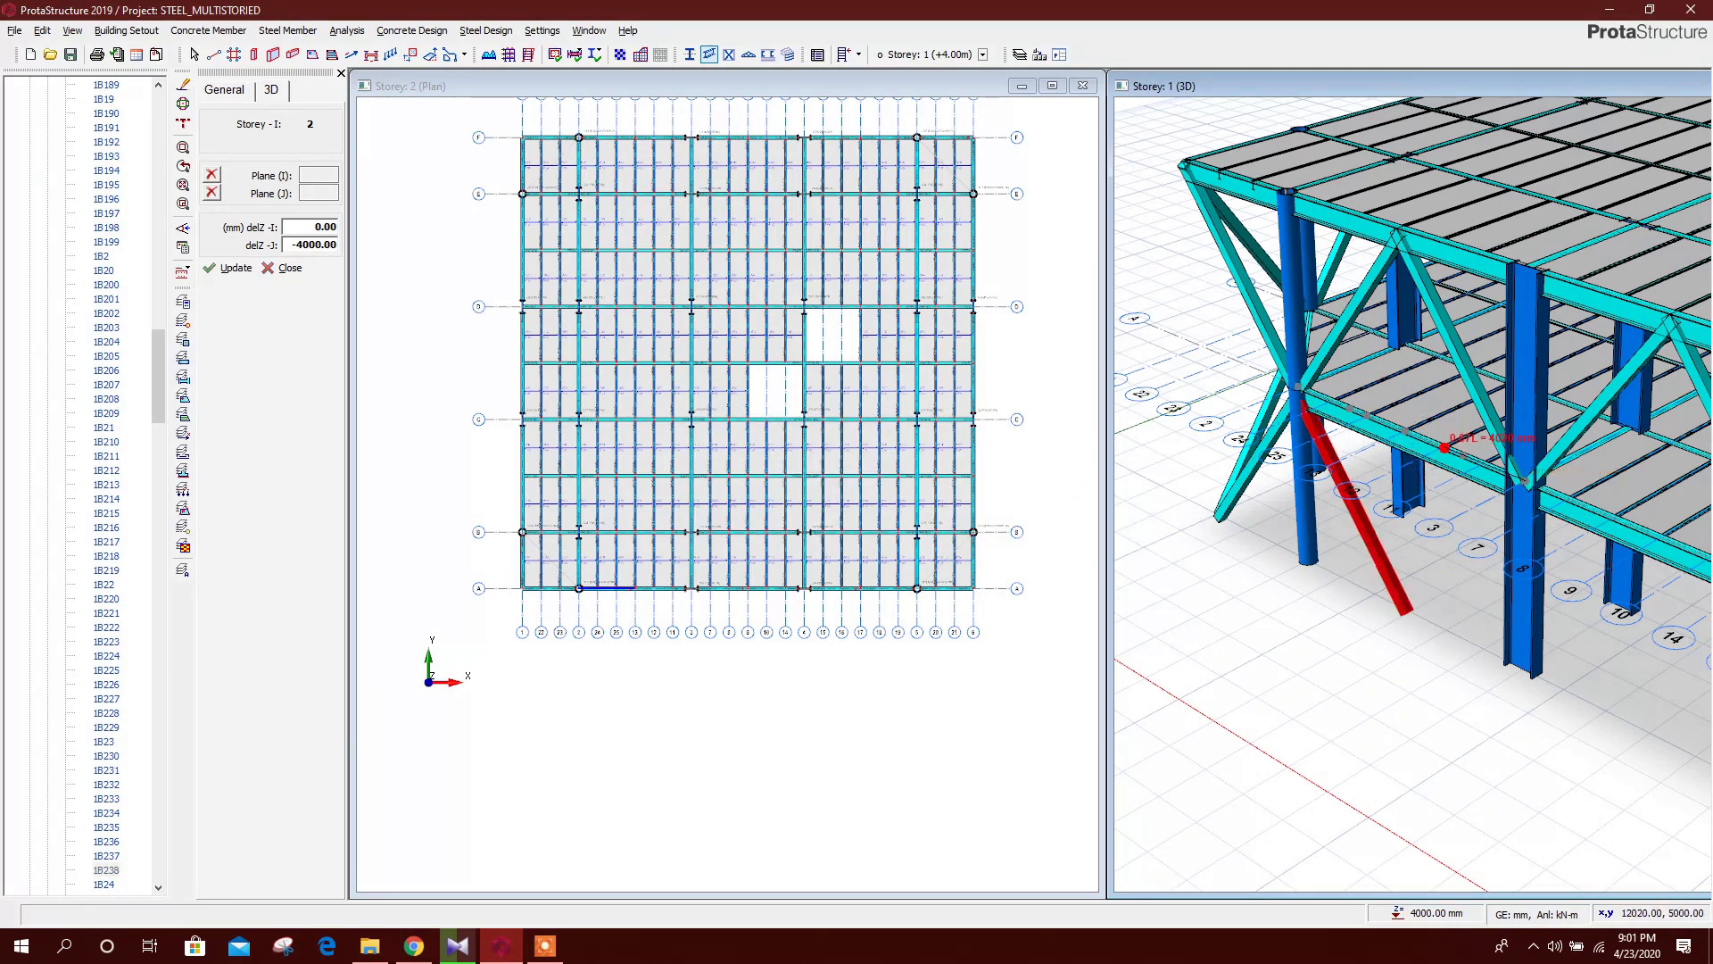
left_click(1407, 435)
left_click(985, 533)
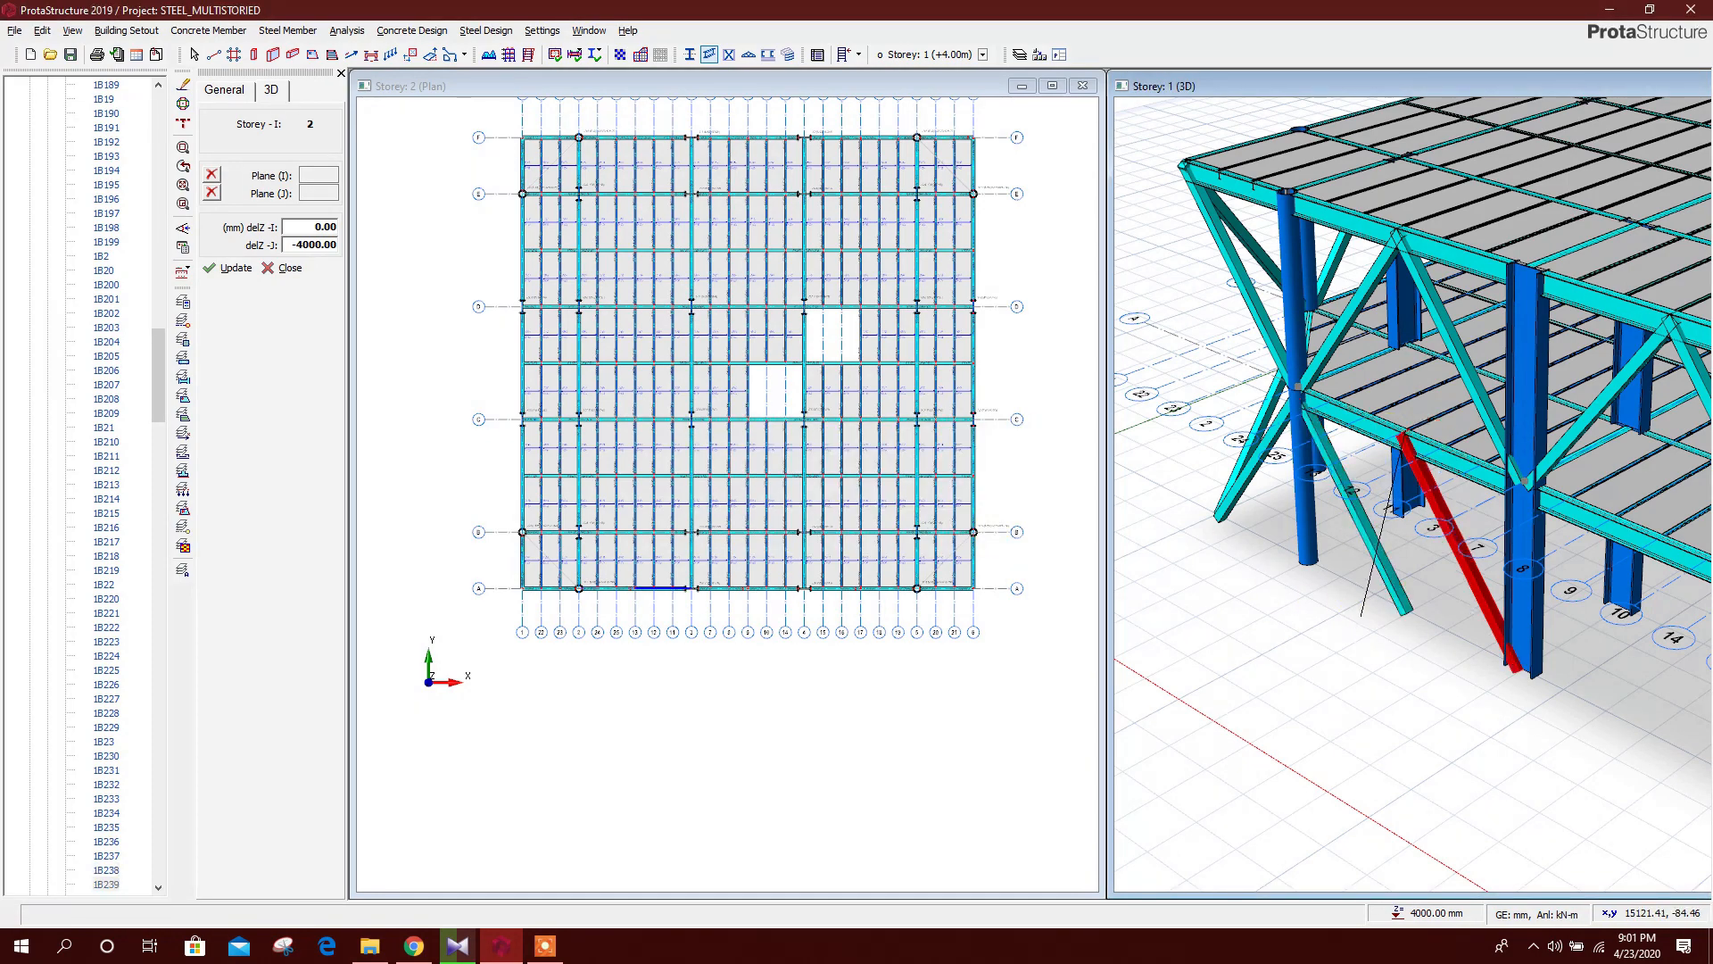
Insert inclined members on axis A of Storey 1 from column 3 to midspan and from midspan to column 4
scroll(1178, 469, "down", 3)
left_click(1486, 514)
left_click(986, 532)
left_click(1575, 557)
left_click(986, 533)
scroll(1347, 616, "down", 2)
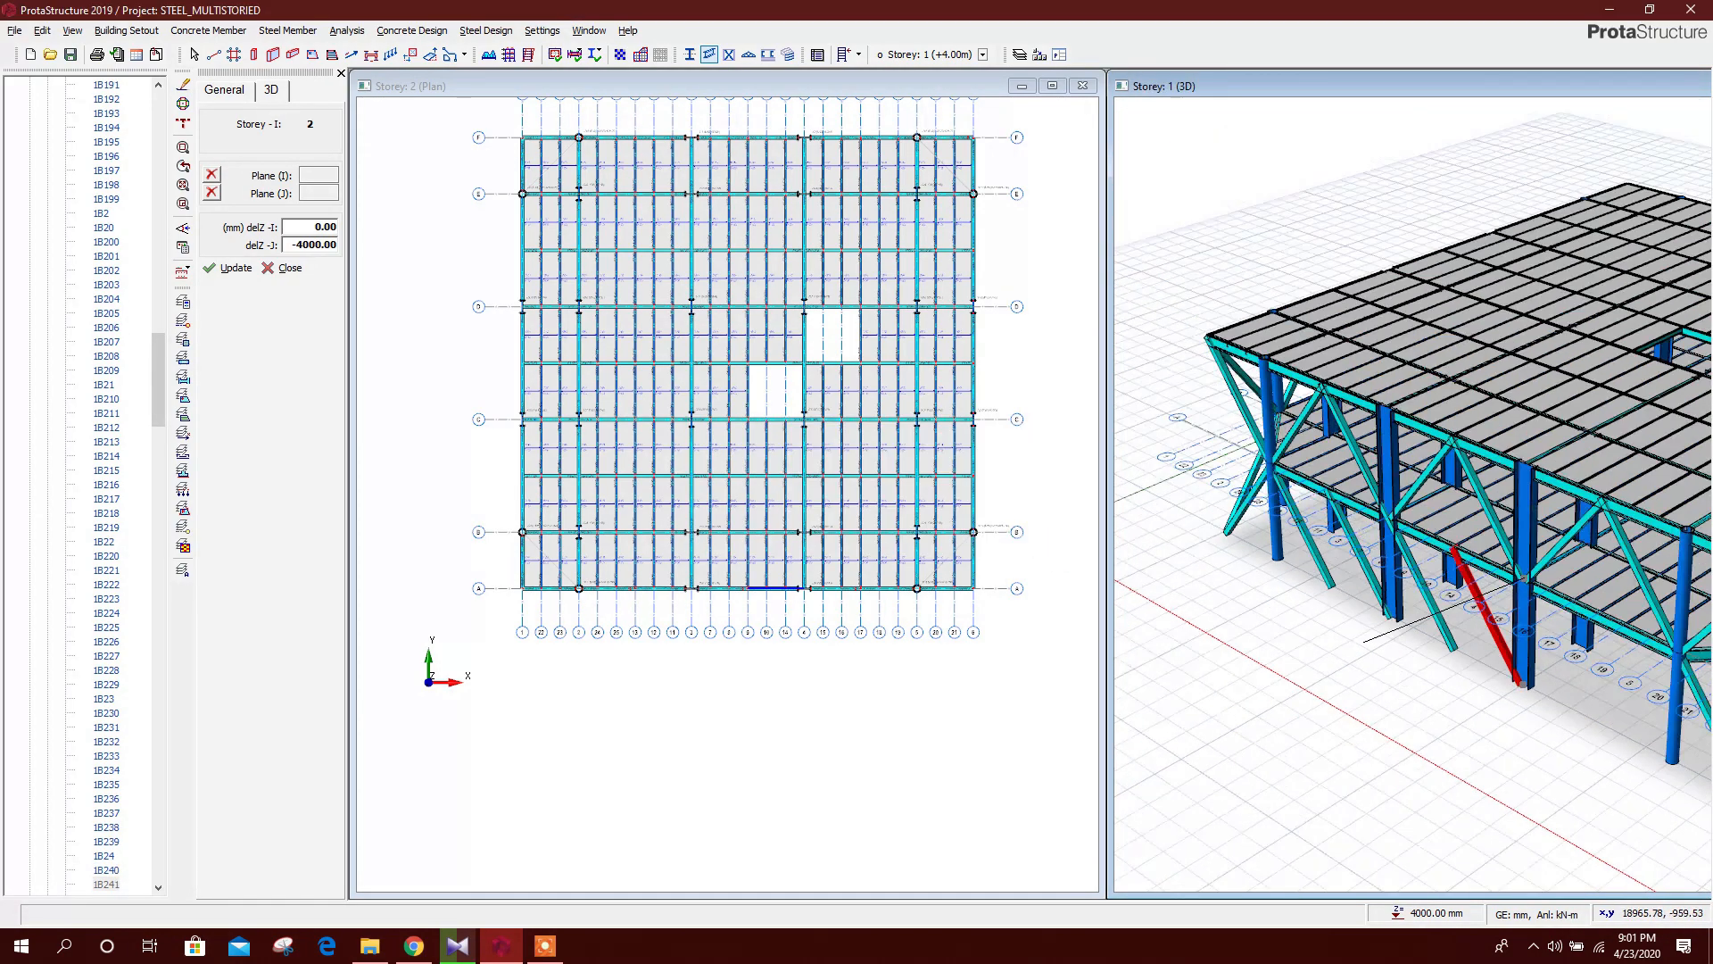
Insert inclined members on axis A of Storey 1 from column 4 to midspan and from midspan to column 5
middle_click_drag(1446, 616, 1267, 578)
left_click(1397, 561)
left_click(986, 533)
scroll(1428, 584, "up", 3)
left_click(1523, 610)
left_click(986, 533)
scroll(1267, 624, "down", 5)
Insert inclined members on axis 6 of Storey 1 from column B to midspan and from midspan to column C
middle_click_drag(1338, 625, 1267, 616)
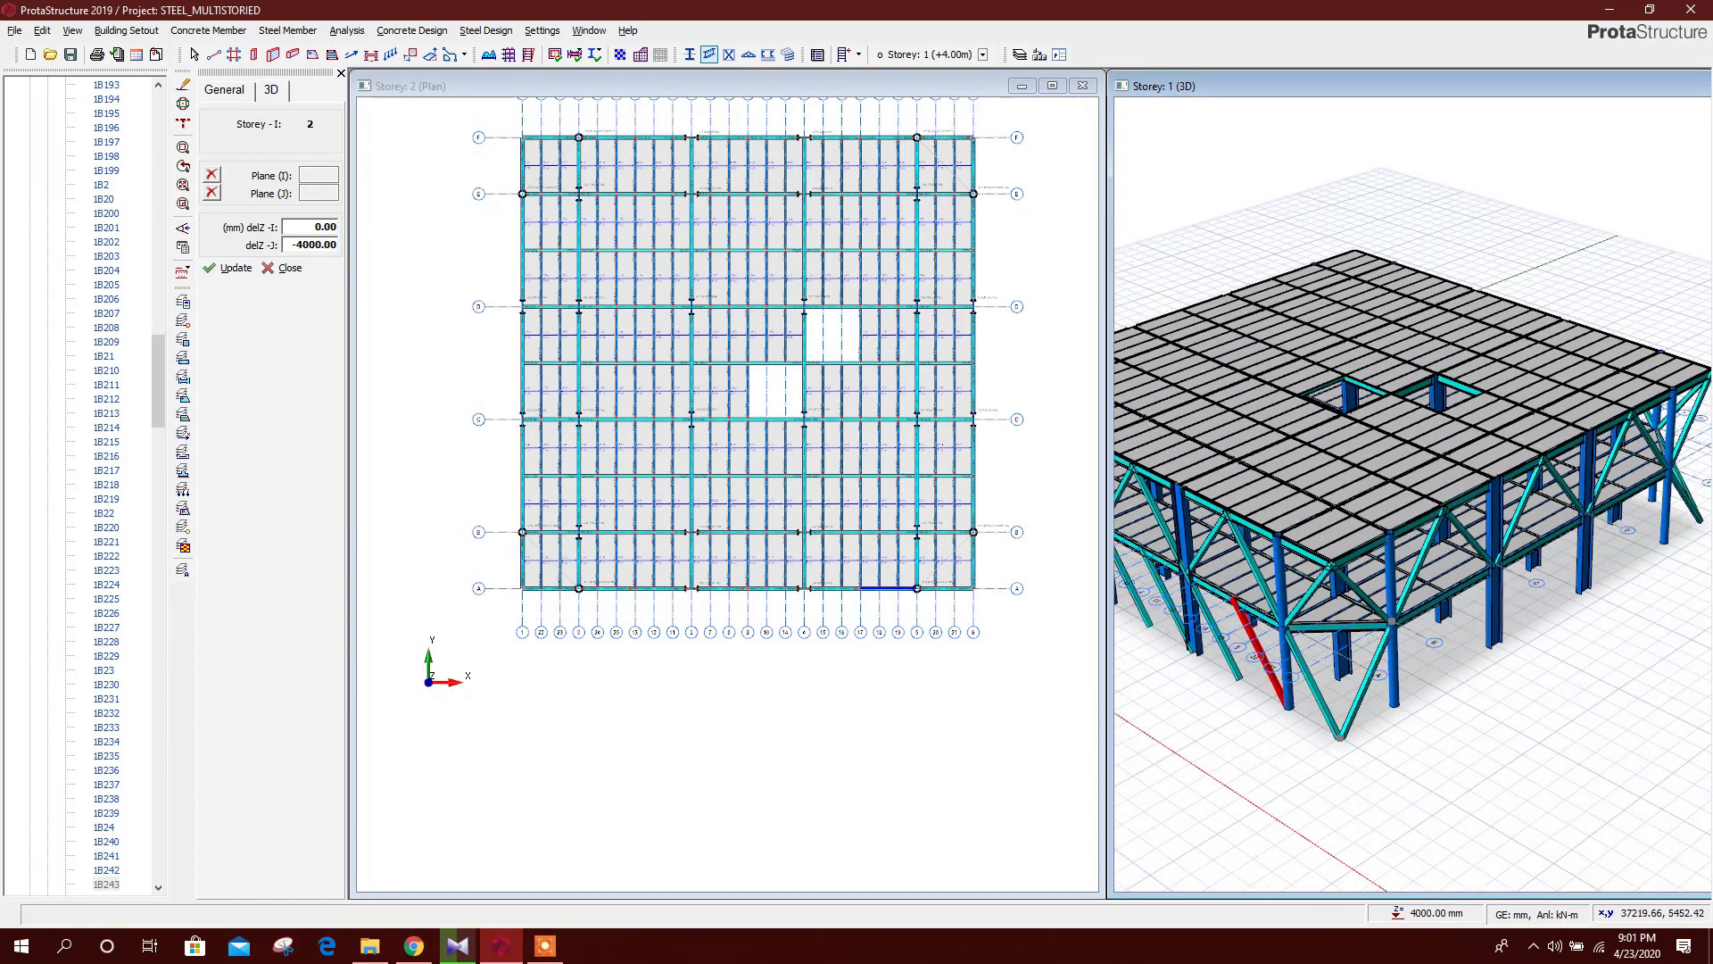
scroll(1276, 589, "up", 3)
left_click(1277, 566)
left_click(1374, 551)
left_click(1475, 536)
Continue the inclined members along axis 6 of Storey 1 from column C through D to E, with a joint at each midspan
middle_click_drag(1517, 589, 1379, 616)
left_click(1431, 560)
left_click(1371, 572)
left_click(1463, 554)
left_click(1552, 539)
Insert inclined members on axis F of Storey 1 between columns 5 and 4, with a joint at axis 17
middle_click_drag(1486, 493, 1312, 625, "shift")
left_click(1523, 550)
middle_click_drag(1549, 711, 1392, 714)
left_click(1458, 573)
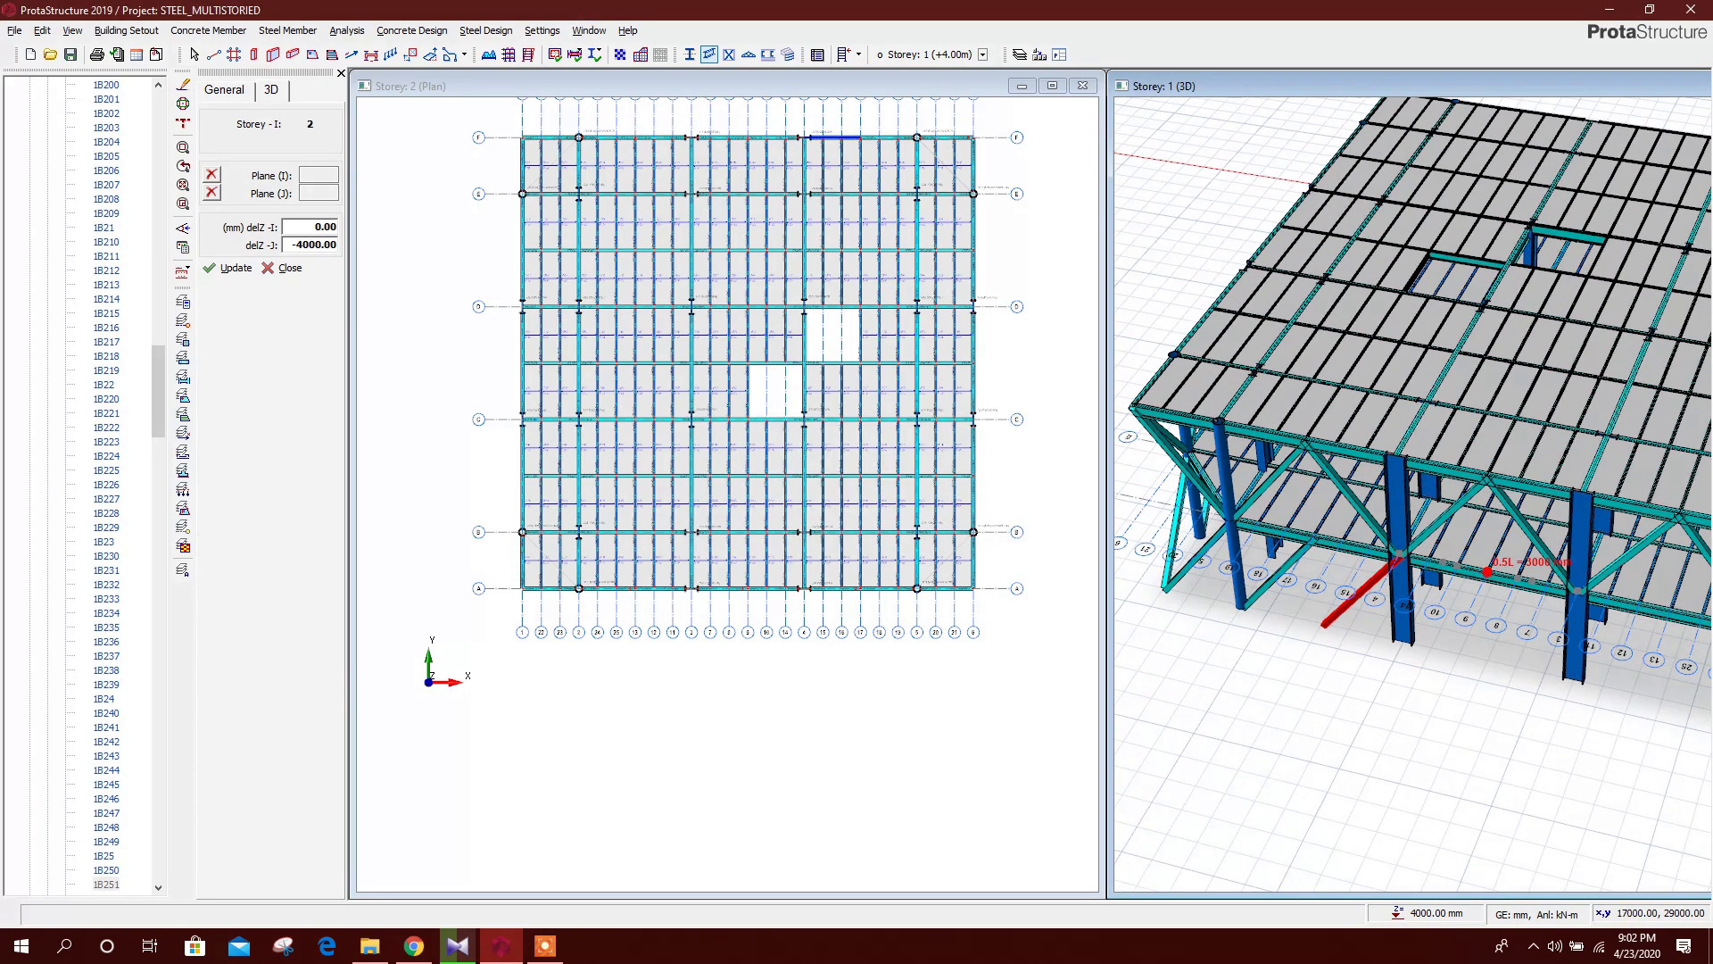
Continue the inclined members along axis F of Storey 1 from column 4 through 3 to 2, with a joint at each midspan
left_click(1577, 619)
left_click(1406, 571)
key("Return")
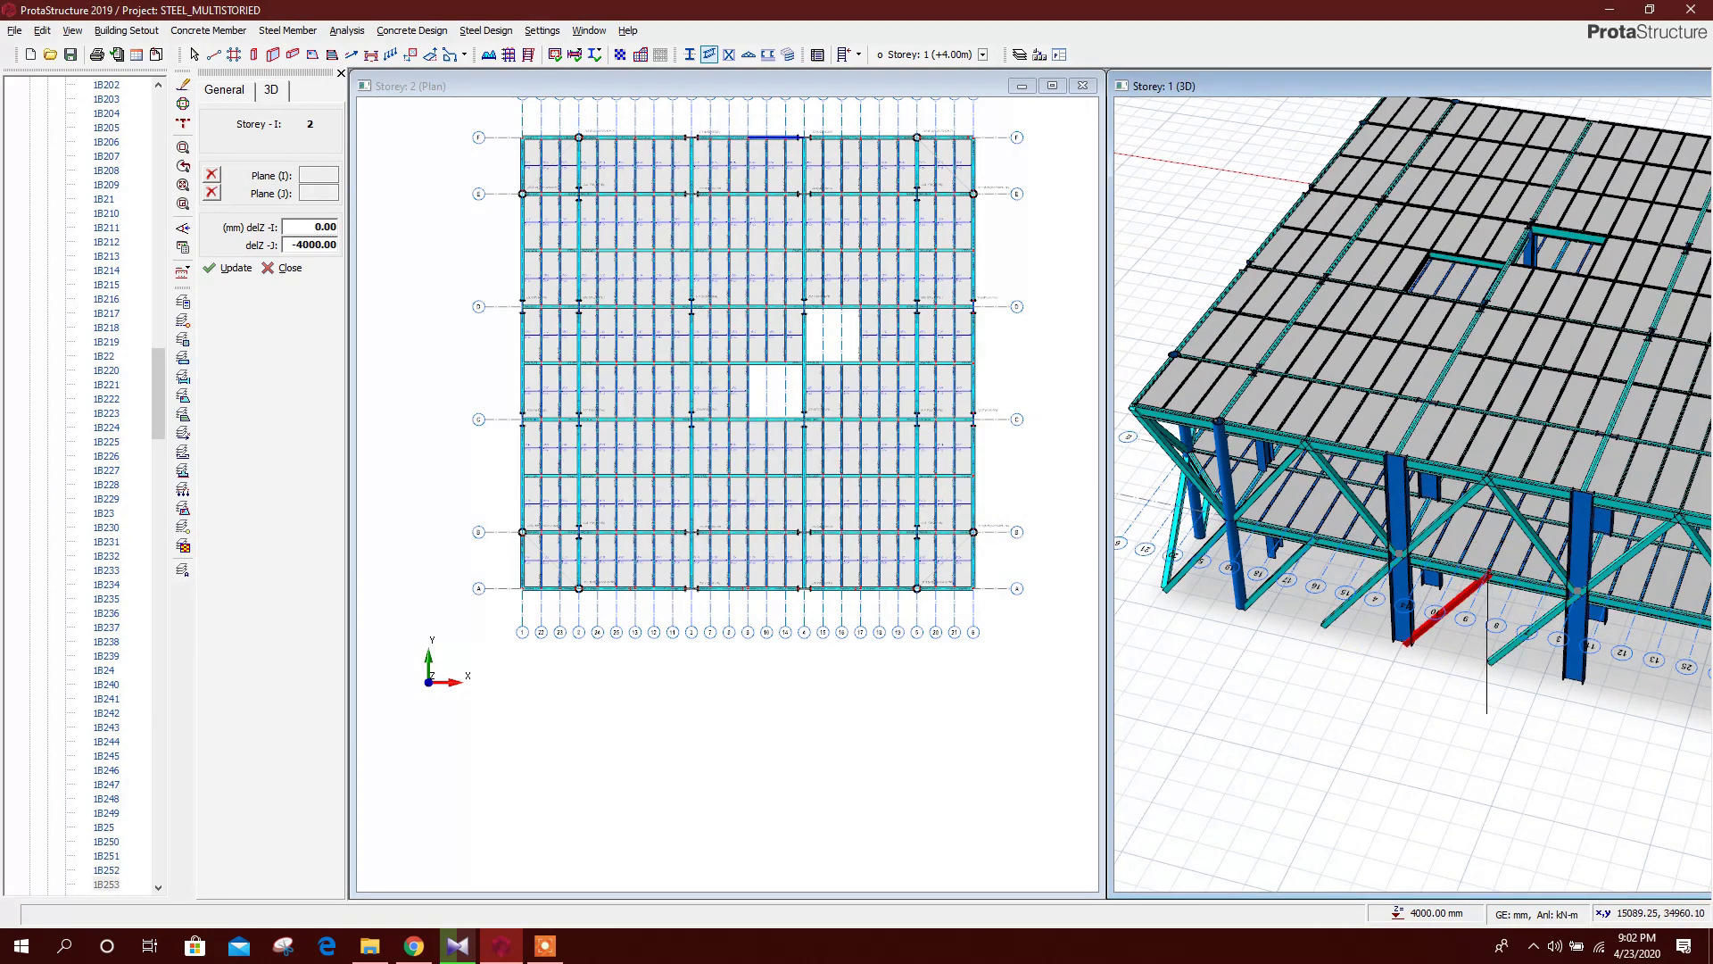
middle_click_drag(1486, 714, 1348, 700)
left_click(1533, 598)
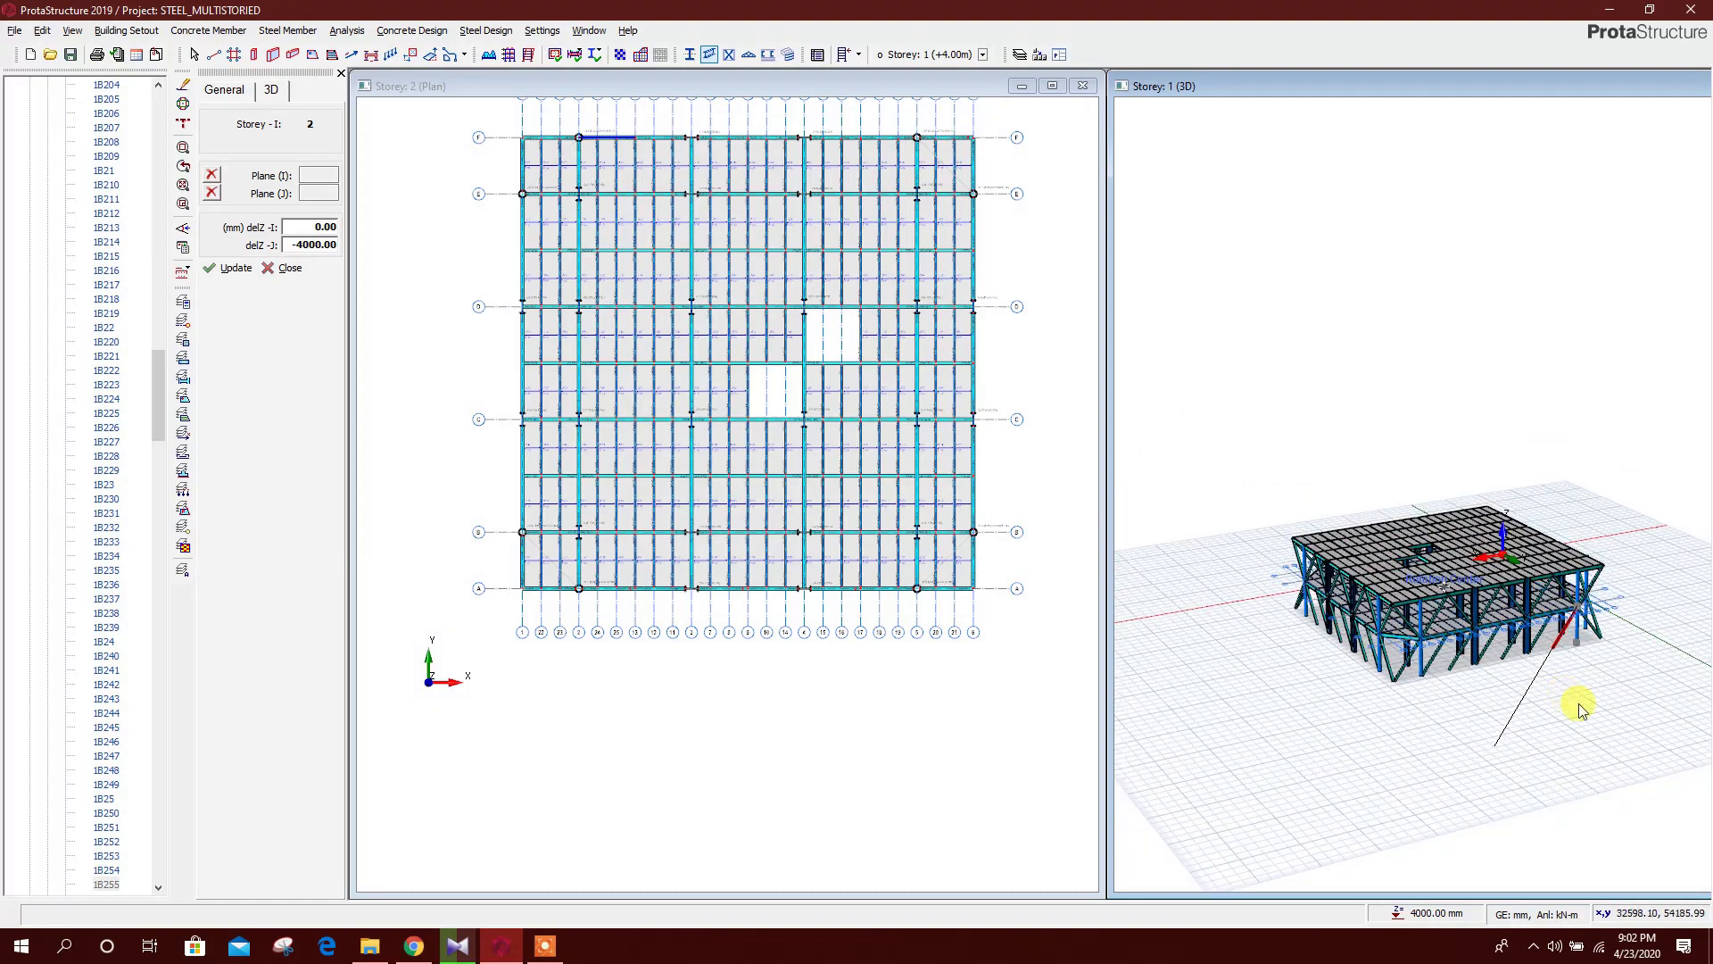
scroll(1580, 711, "up", 2)
middle_click_drag(1508, 710, 1587, 684)
key("Escape")
Select the nine Storey 1 inclined members on axes A, 6 and F that lean parallel to their neighbours instead of forming a V
scroll(1570, 678, "up", 2)
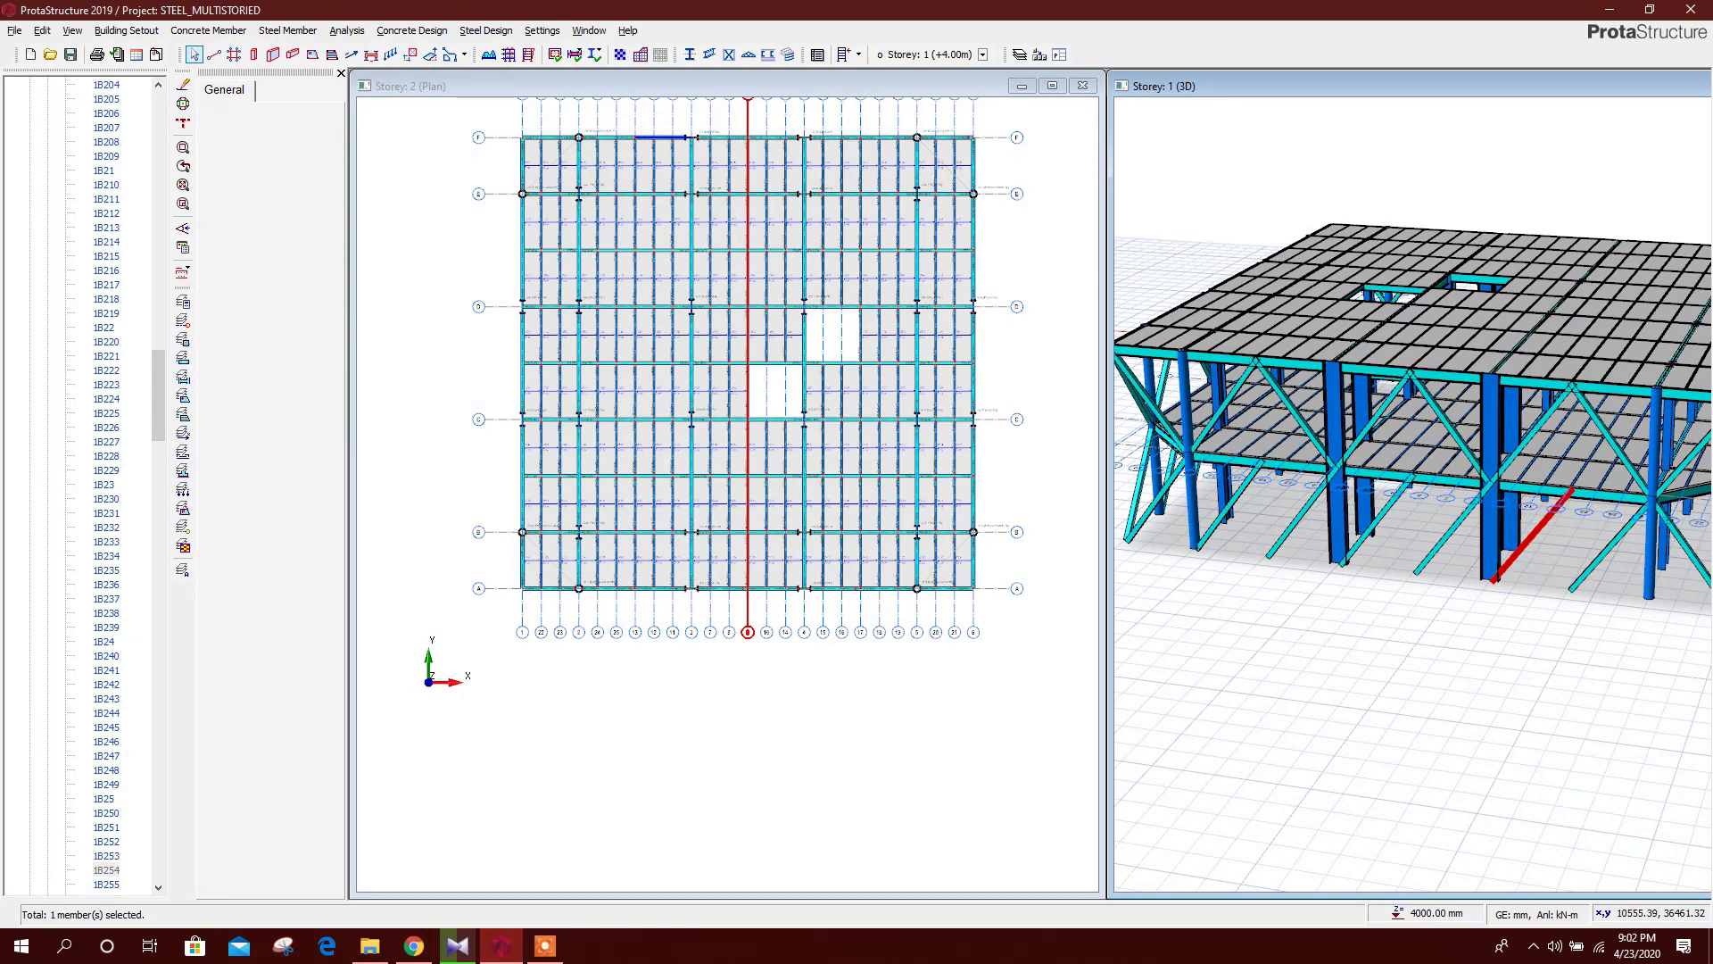
middle_click_drag(1388, 631, 1504, 637)
middle_click_drag(1383, 650, 1488, 672)
left_click(1445, 585)
middle_click_drag(1347, 701, 1553, 723)
left_click(1412, 717)
middle_click_drag(1389, 750, 1441, 756)
left_click(1428, 742)
scroll(1508, 720, "down", 3)
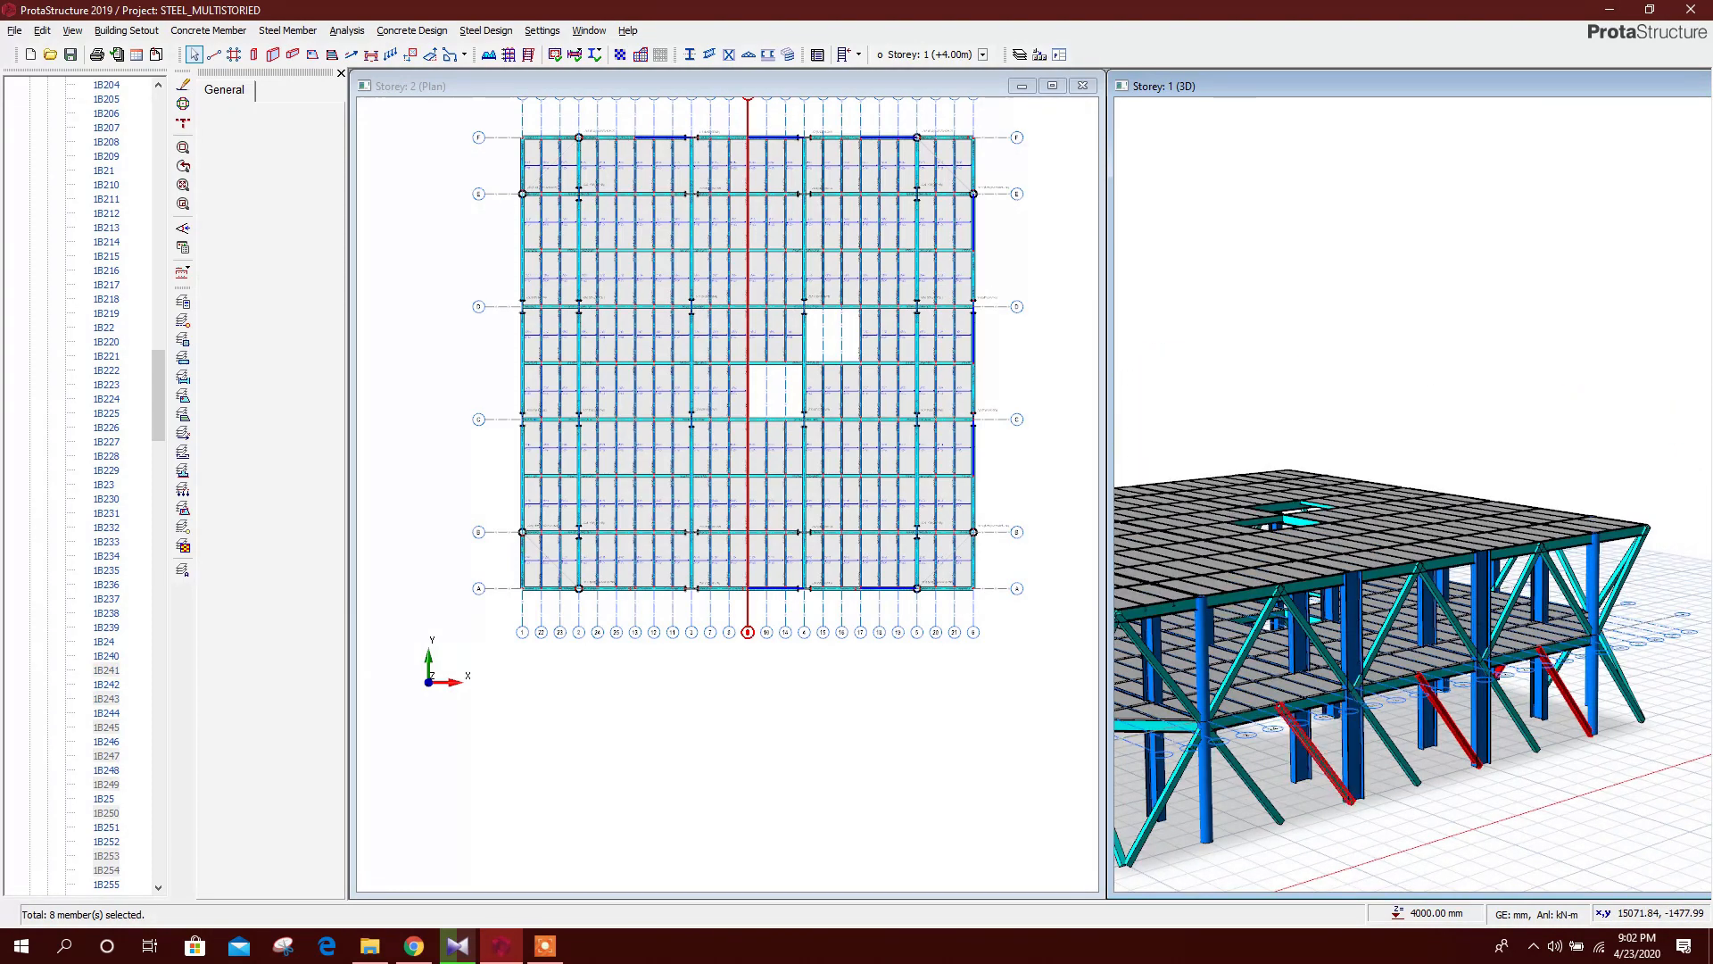
left_click(1336, 778)
middle_click_drag(1336, 779, 1365, 687)
scroll(1461, 759, "down", 3)
scroll(1477, 773, "down", 3)
scroll(1374, 749, "up", 3)
In the selected beams' summary table, set dZ-Left to -4000 mm and dZ-Right to 0 mm for all members
right_click(1461, 717)
left_click(1285, 356)
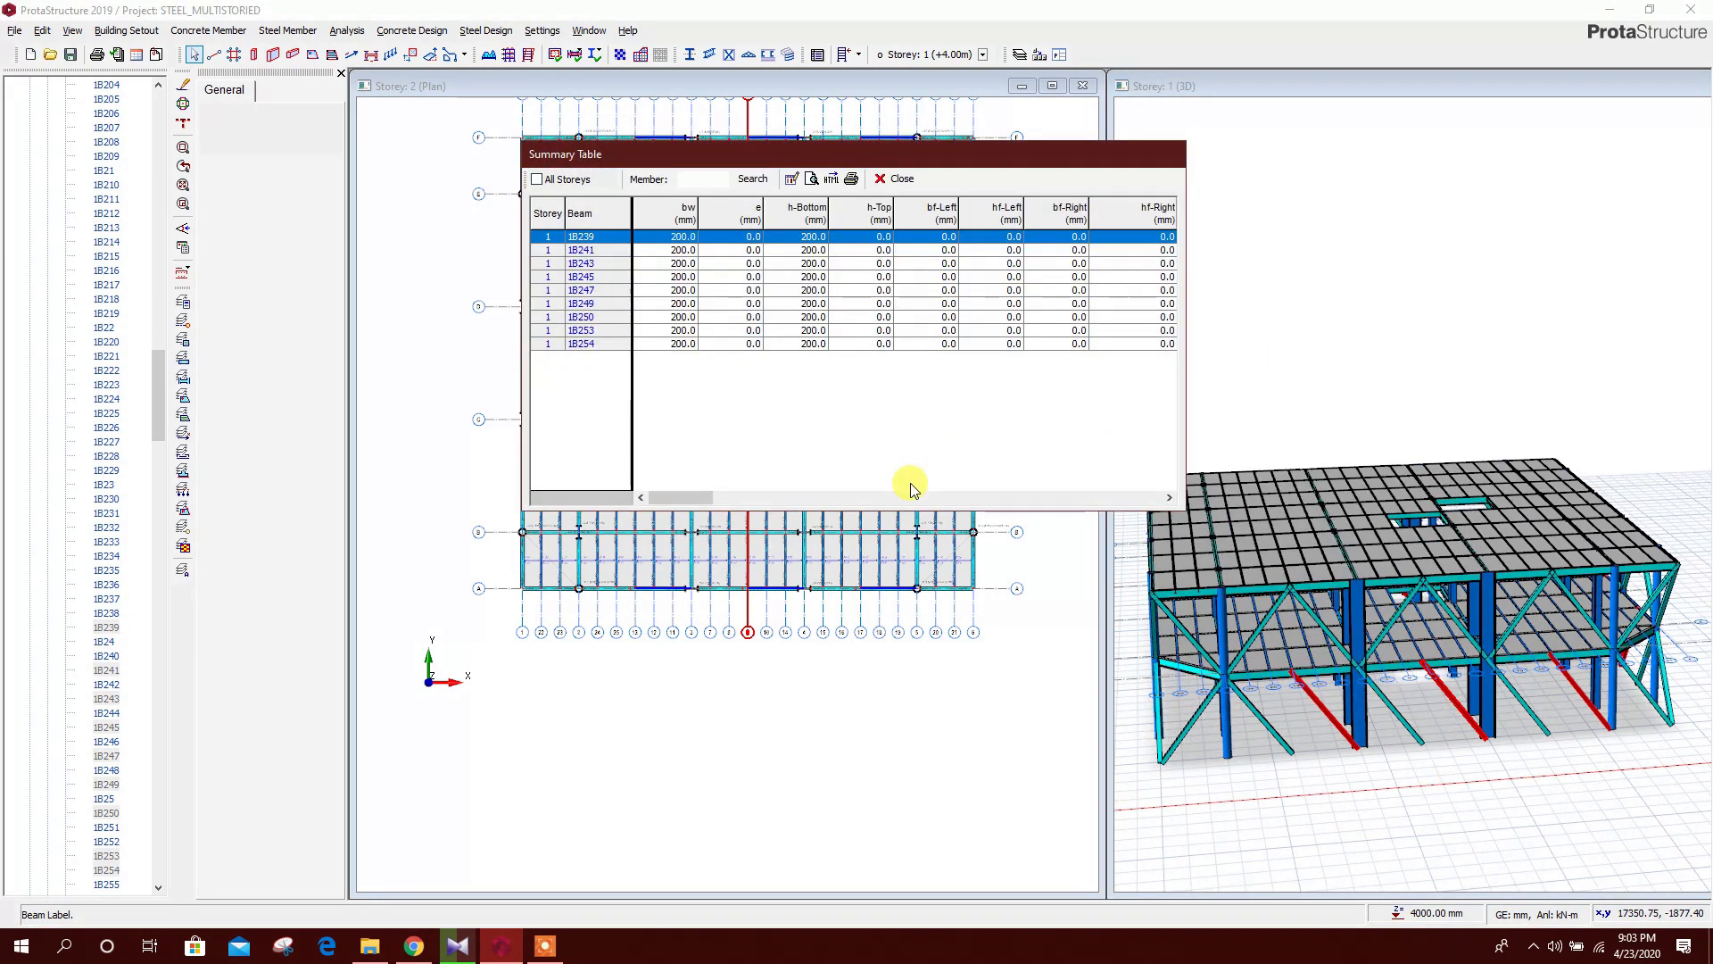
left_click_drag(1137, 497, 1144, 497)
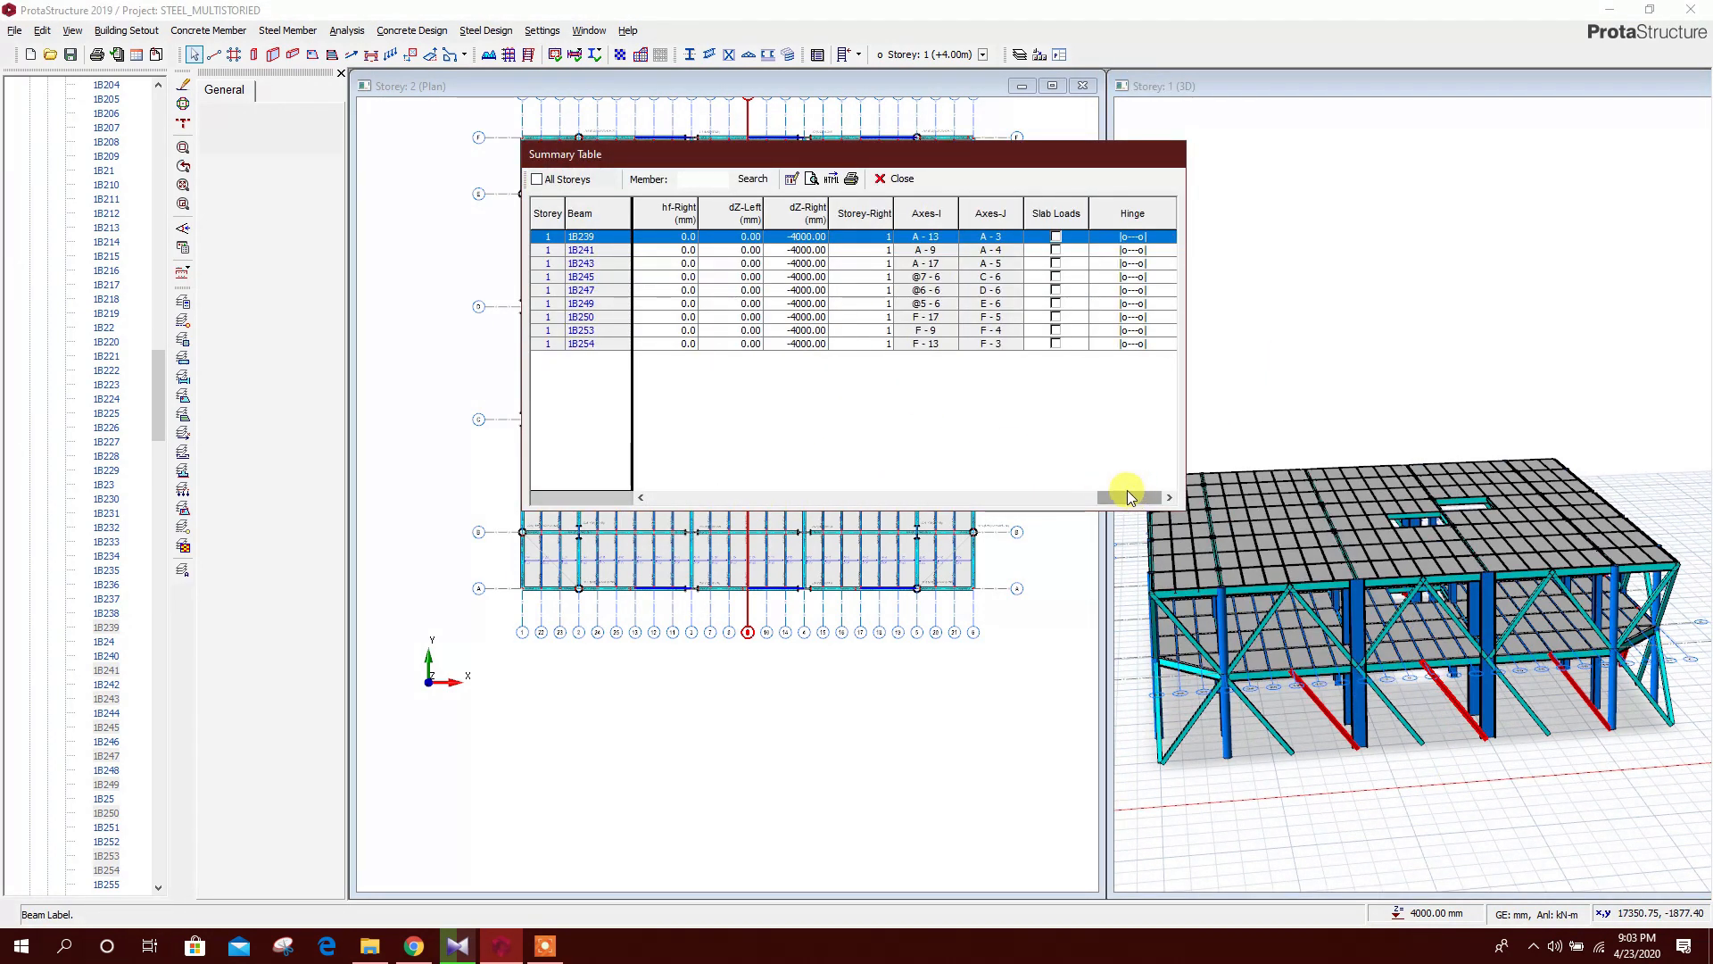
left_click(750, 212)
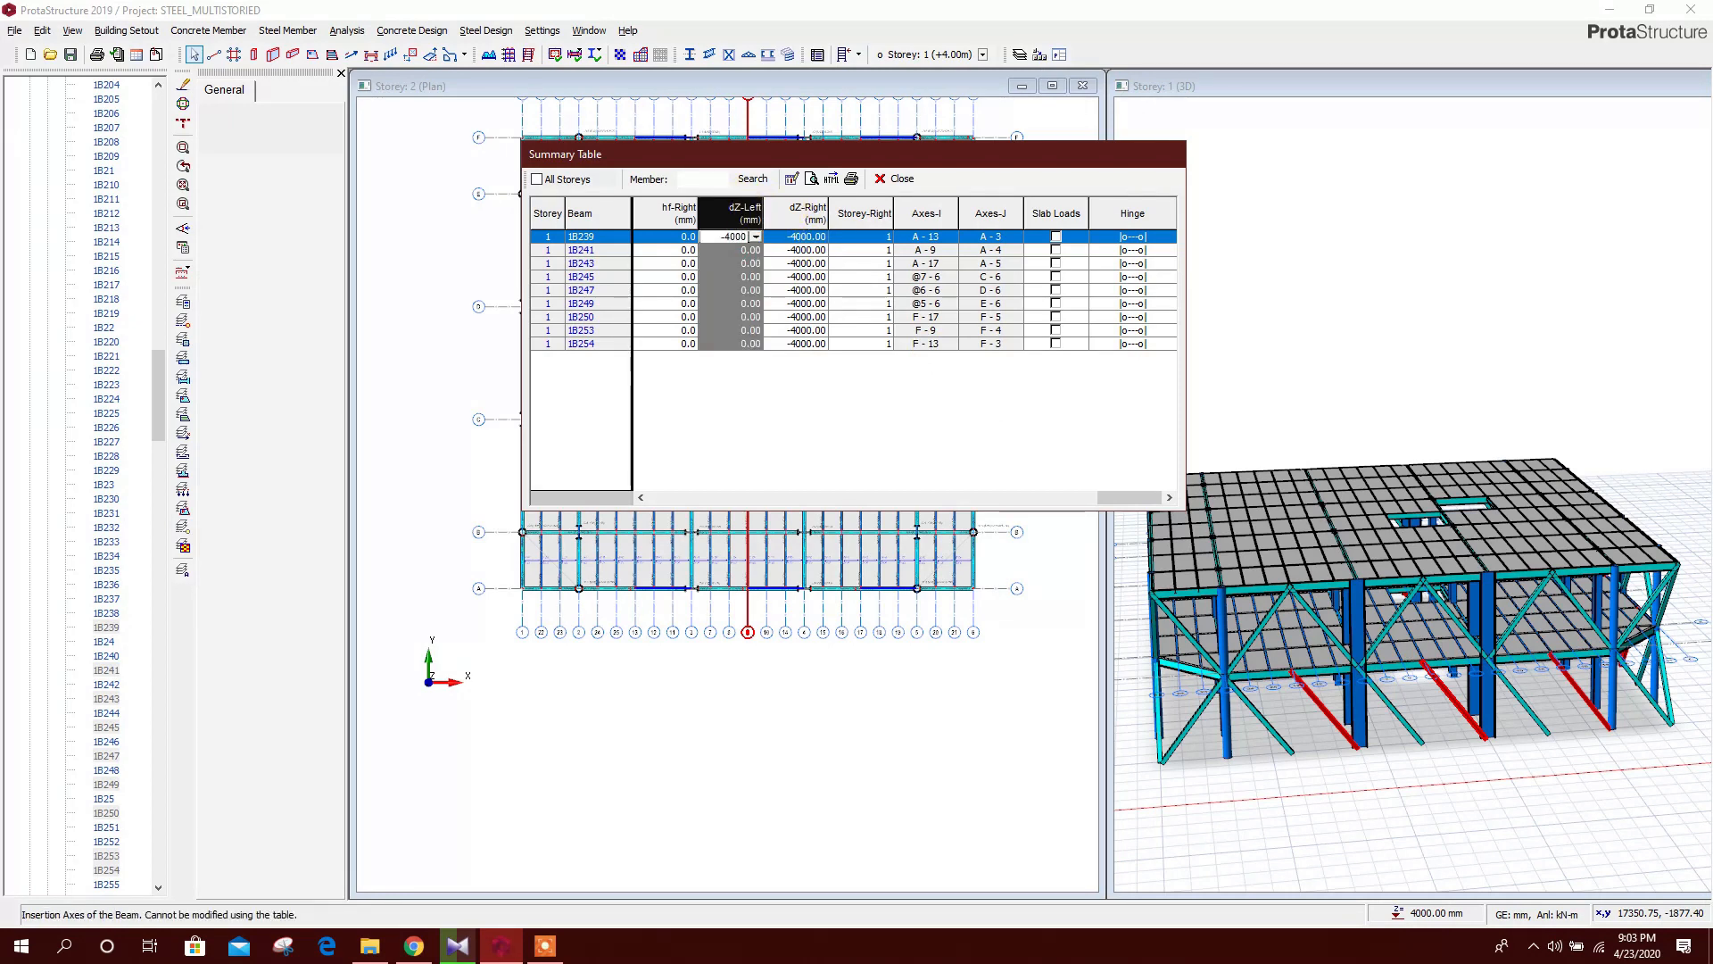
key("Tab")
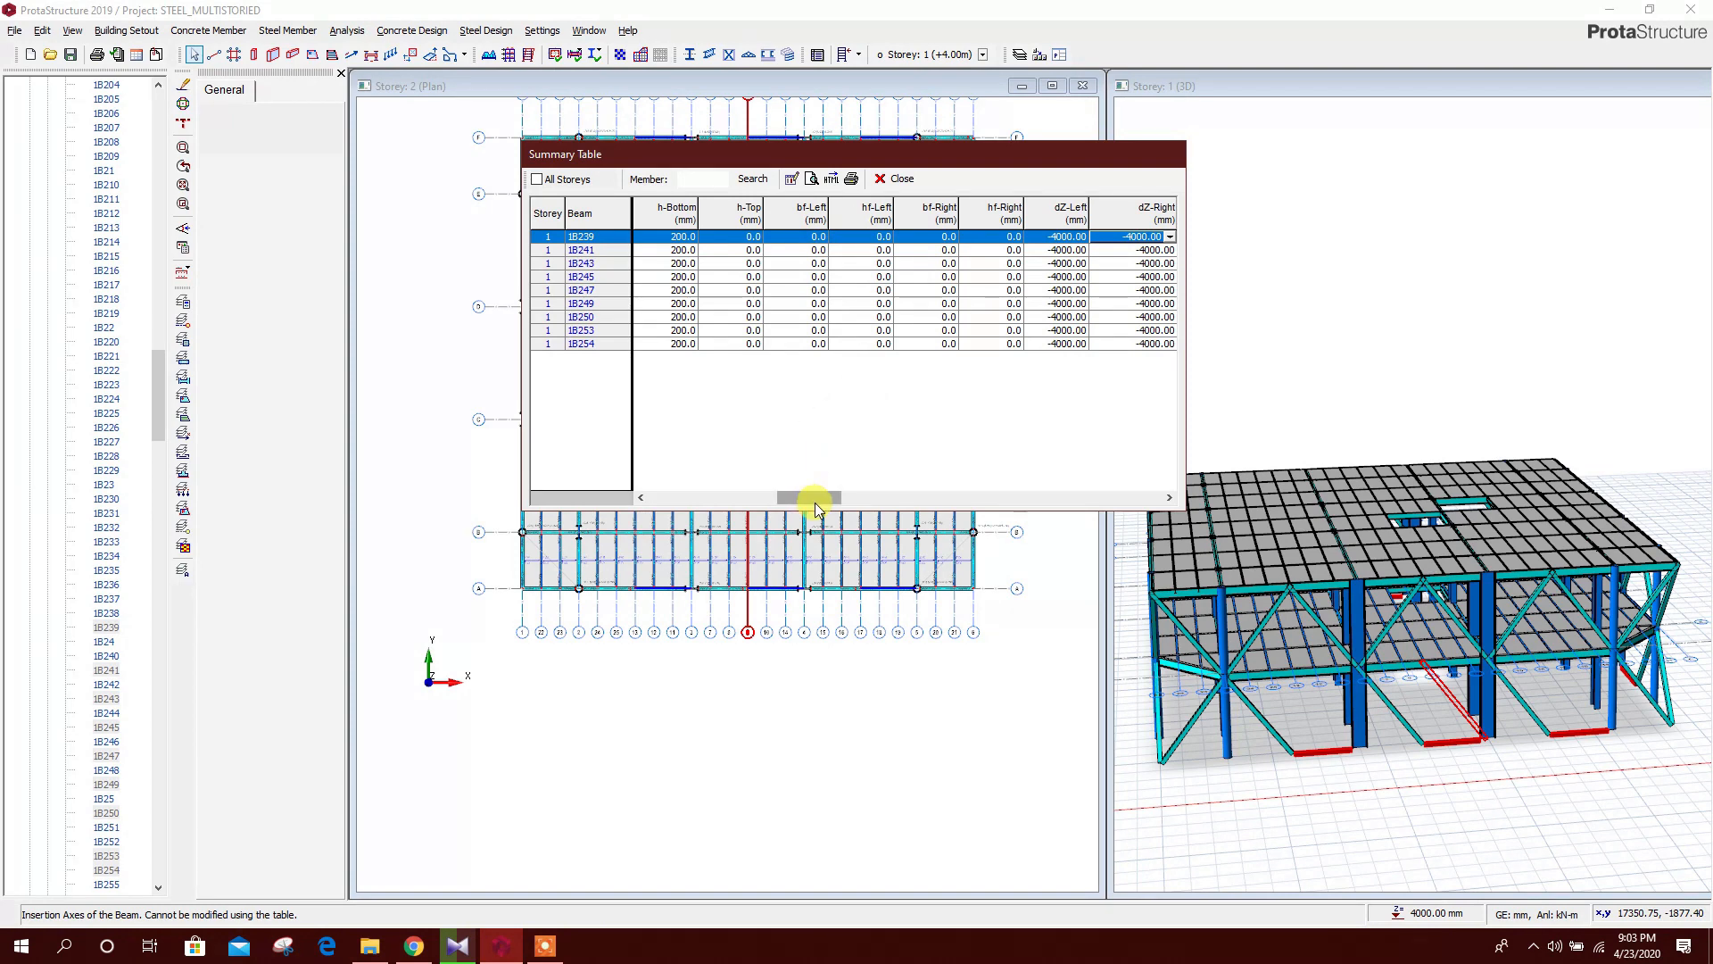
left_click_drag(957, 498, 1157, 493)
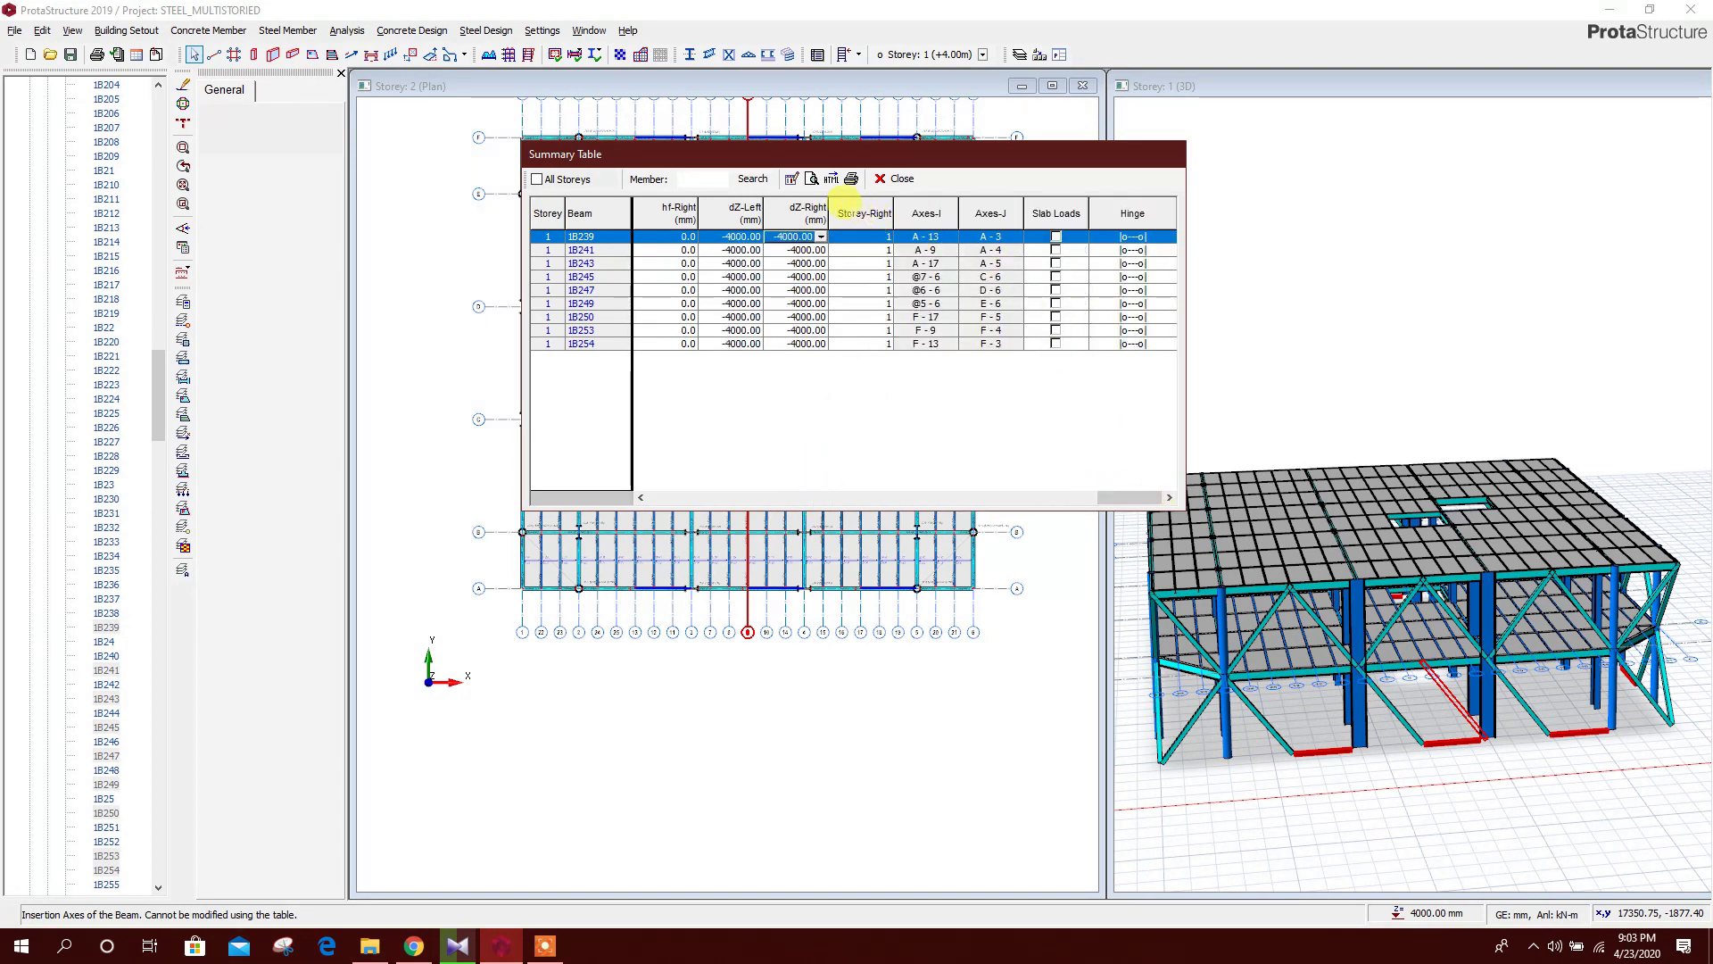
left_click(808, 212)
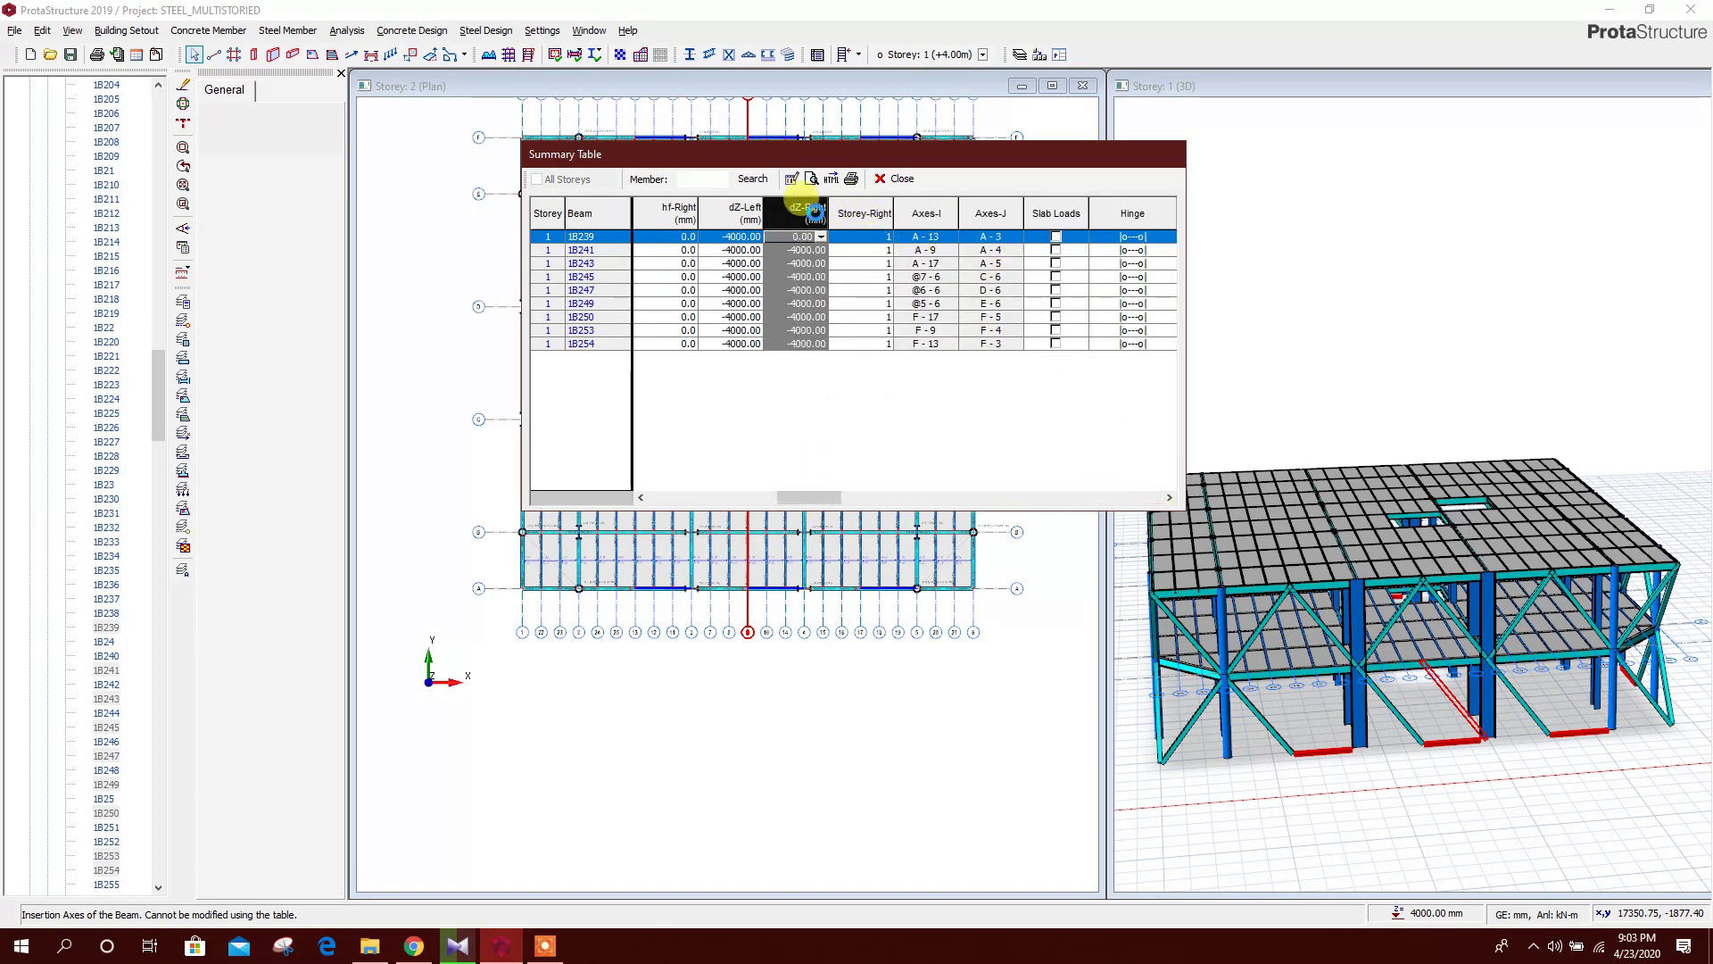
key("Tab")
left_click(888, 188)
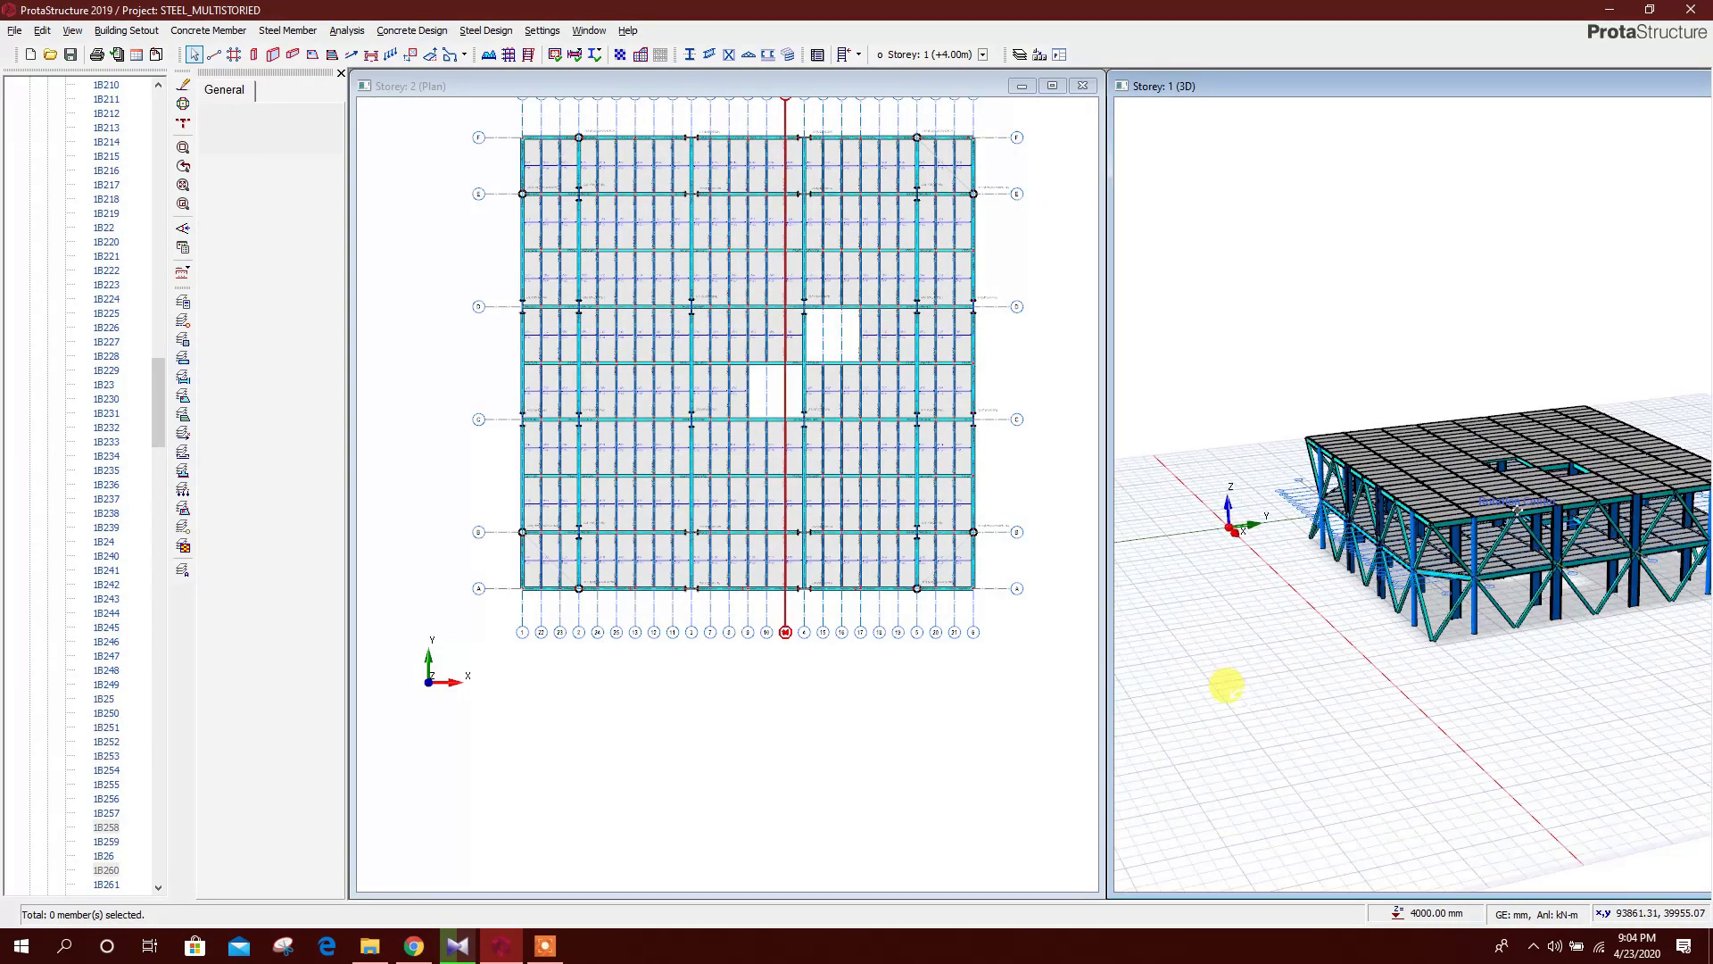
Add storeys to the top of the building for a total of 20 storeys
middle_click_drag(1228, 688, 1418, 642)
left_click(126, 30)
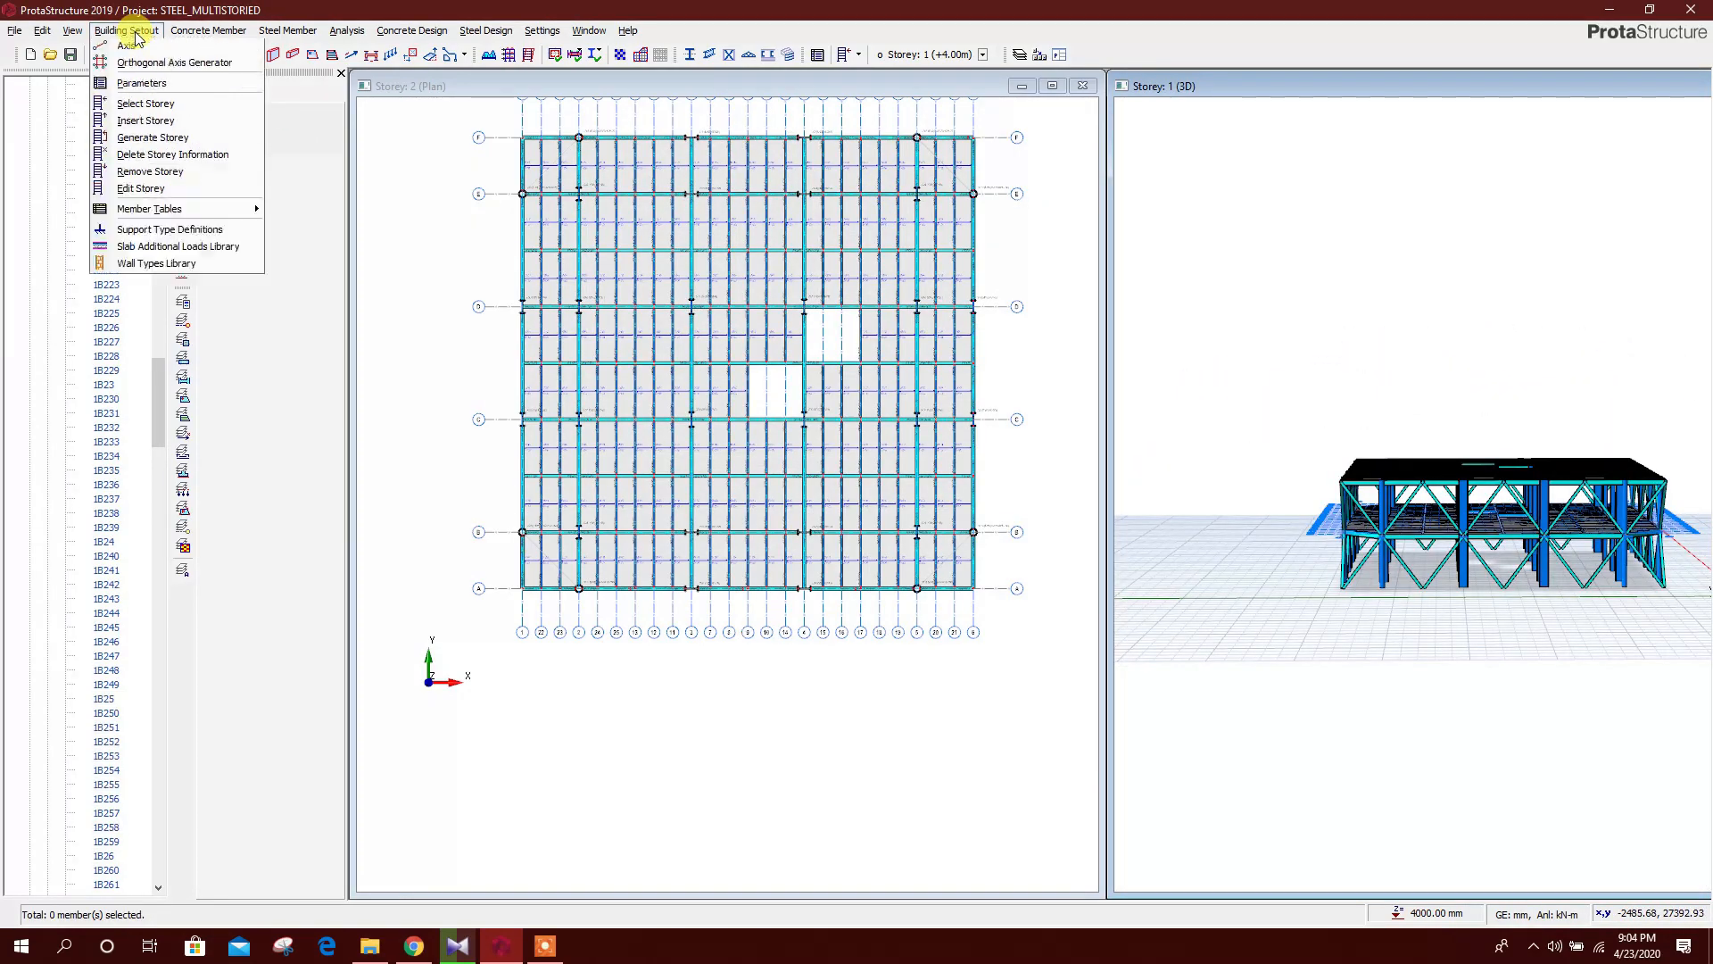
left_click(153, 143)
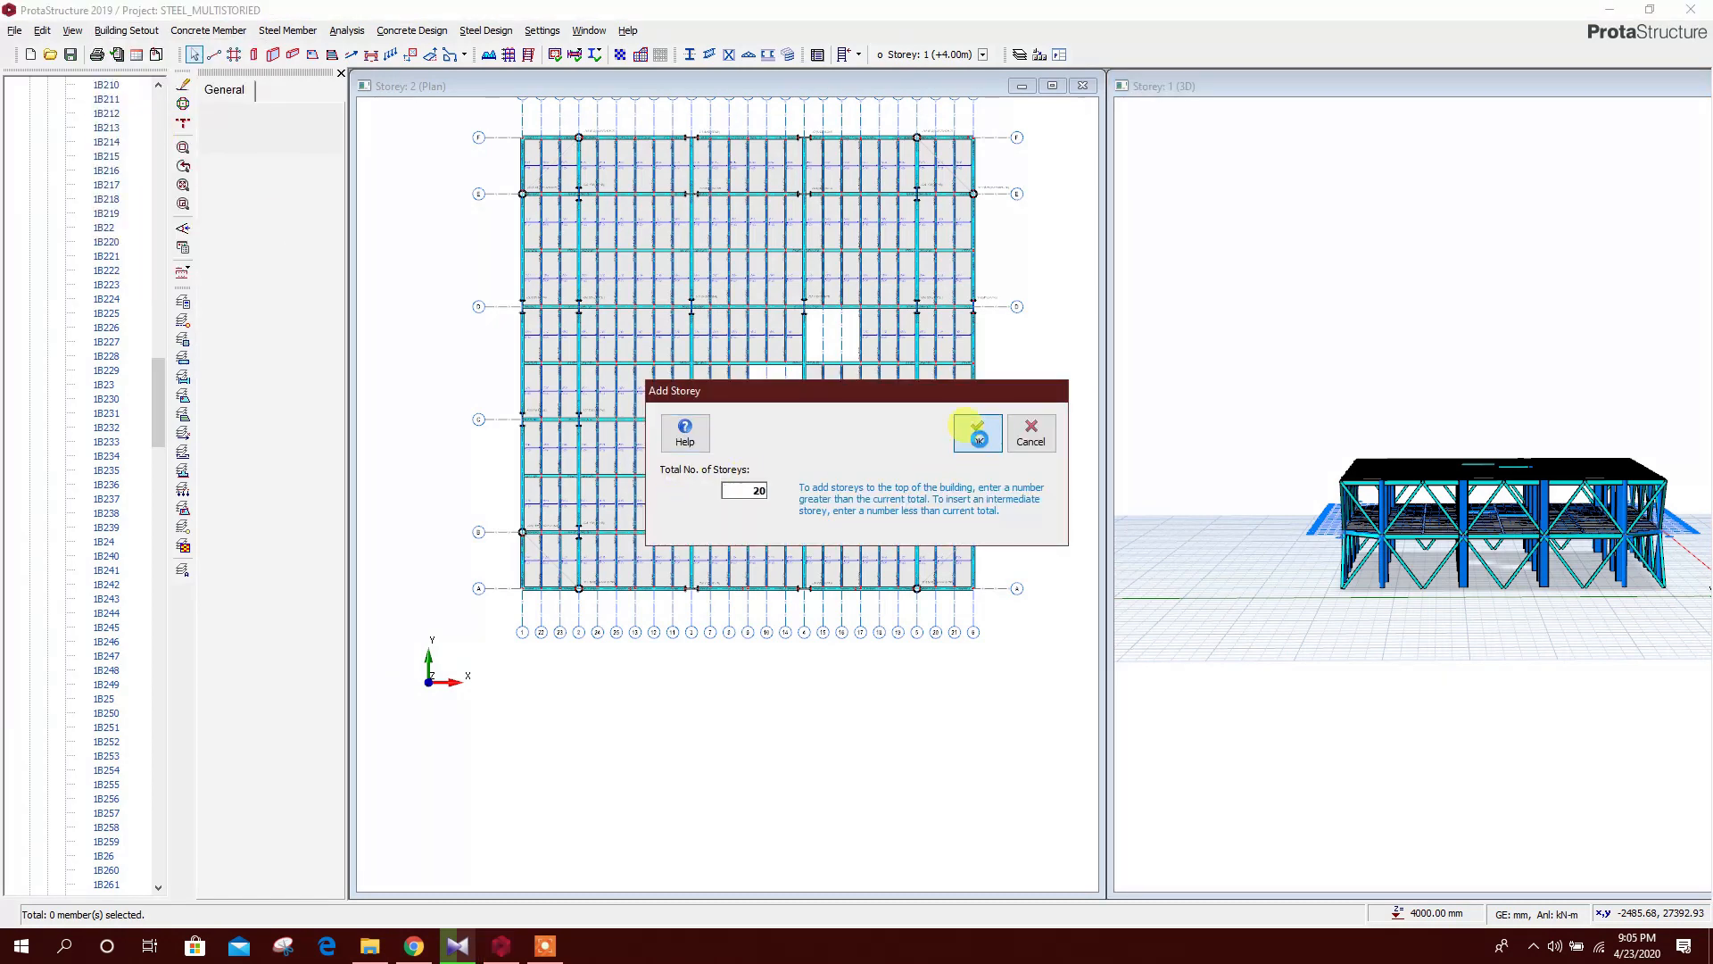
left_click(978, 435)
left_click(919, 533)
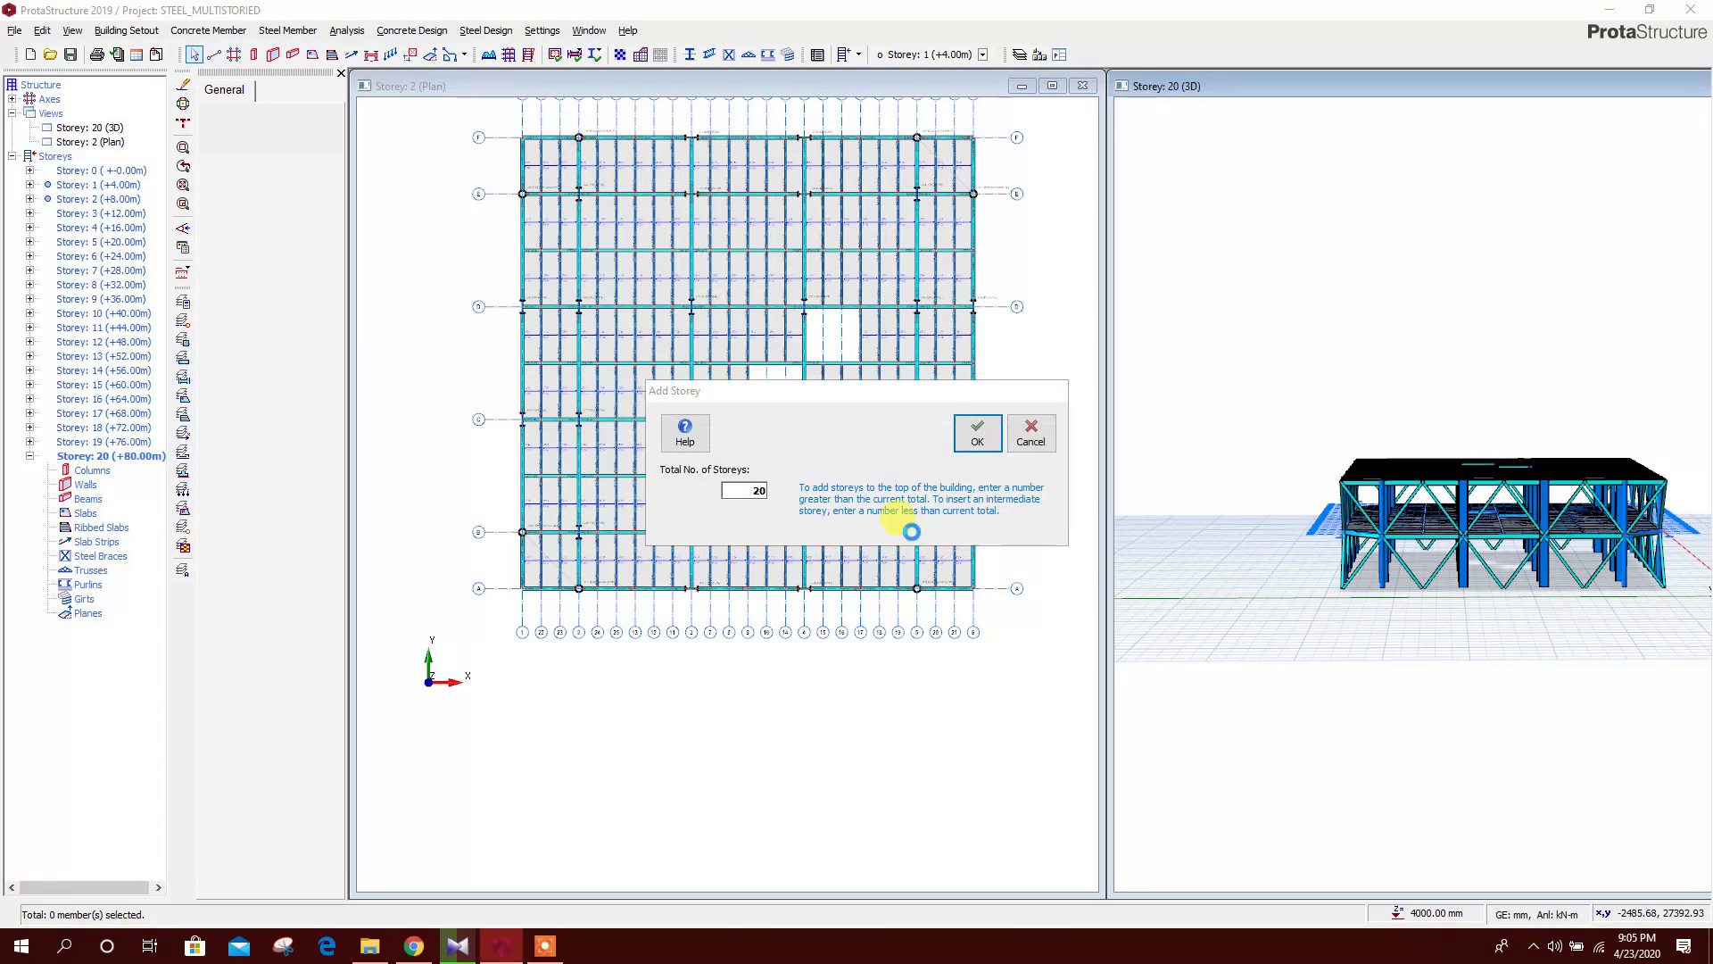
In the Storey 1 plan, define a 200 Brick Wall - Malaysia load, 3.8 m high, on the diagonal corner beam between E1 and F2
left_click(112, 185)
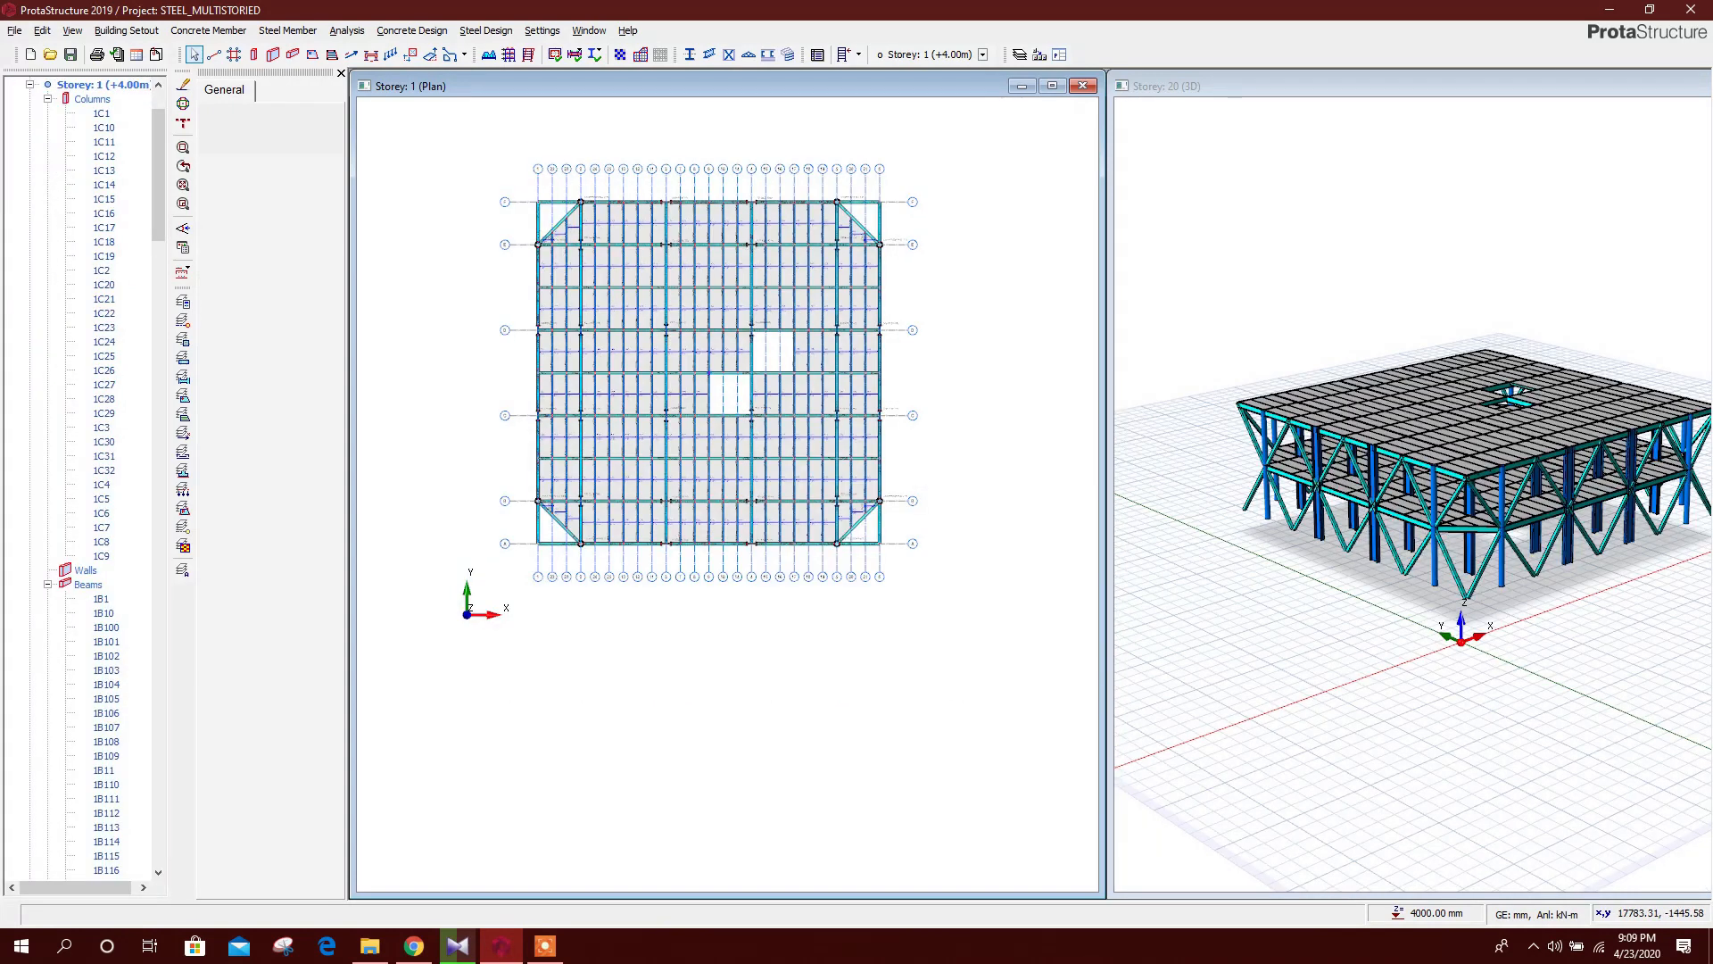
scroll(761, 660, "down", 2)
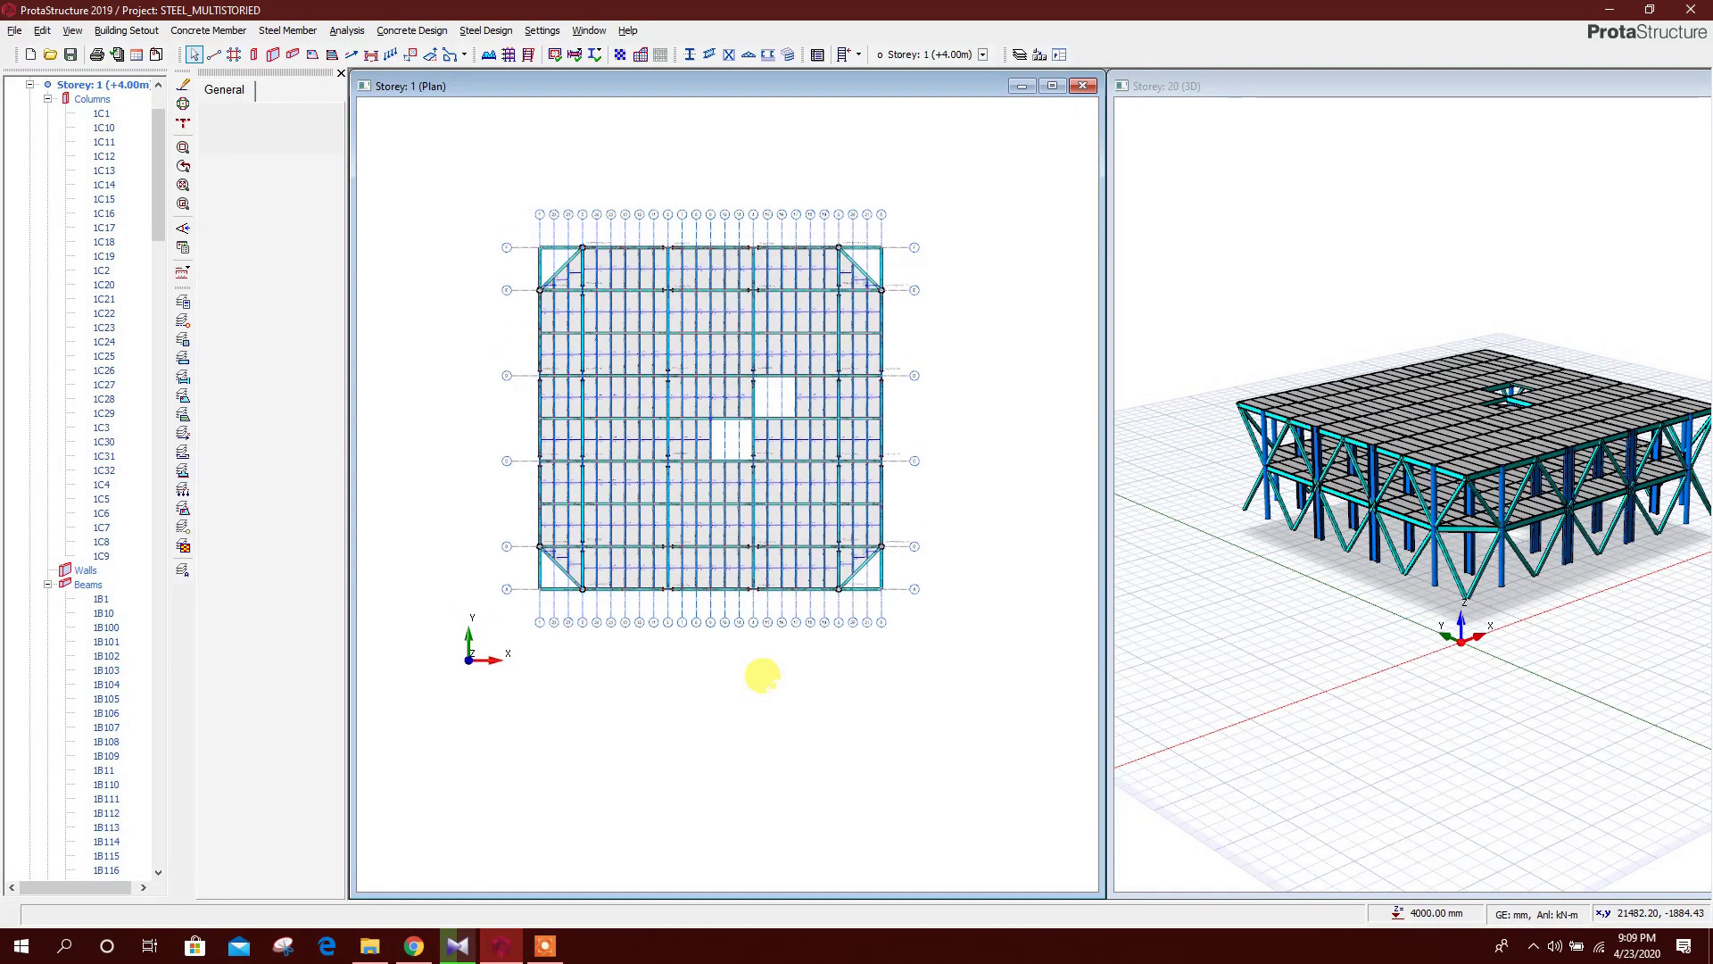
scroll(576, 324, "up", 2)
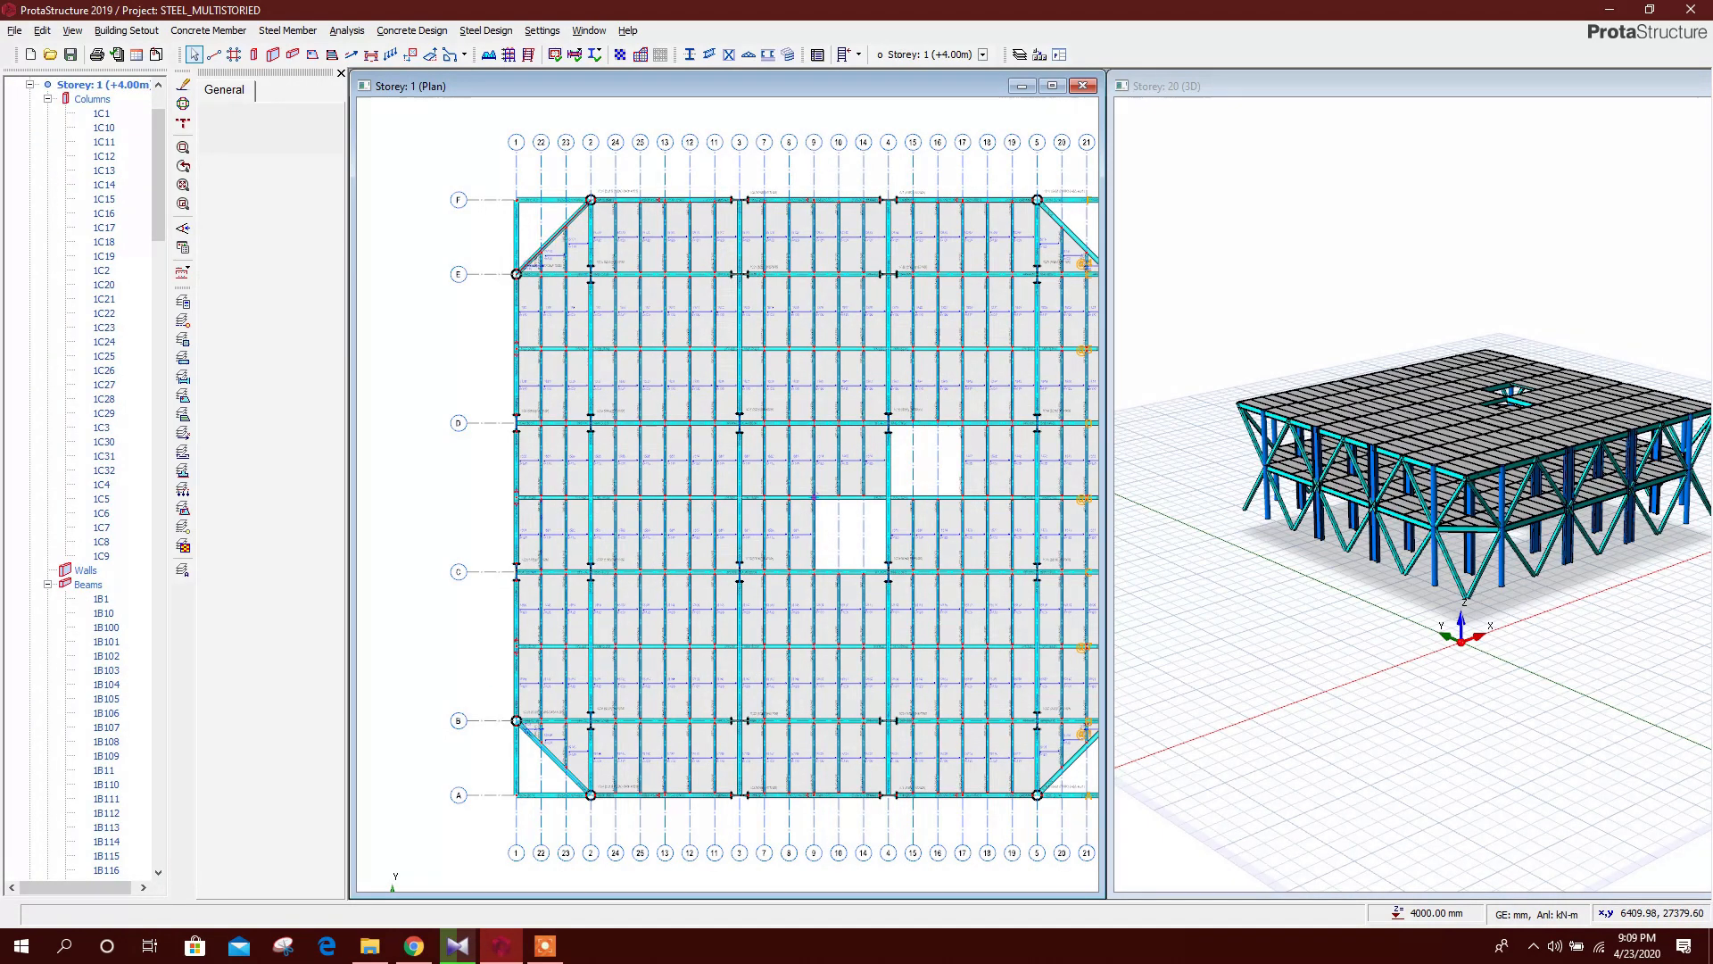
right_click(564, 228)
left_click(635, 399)
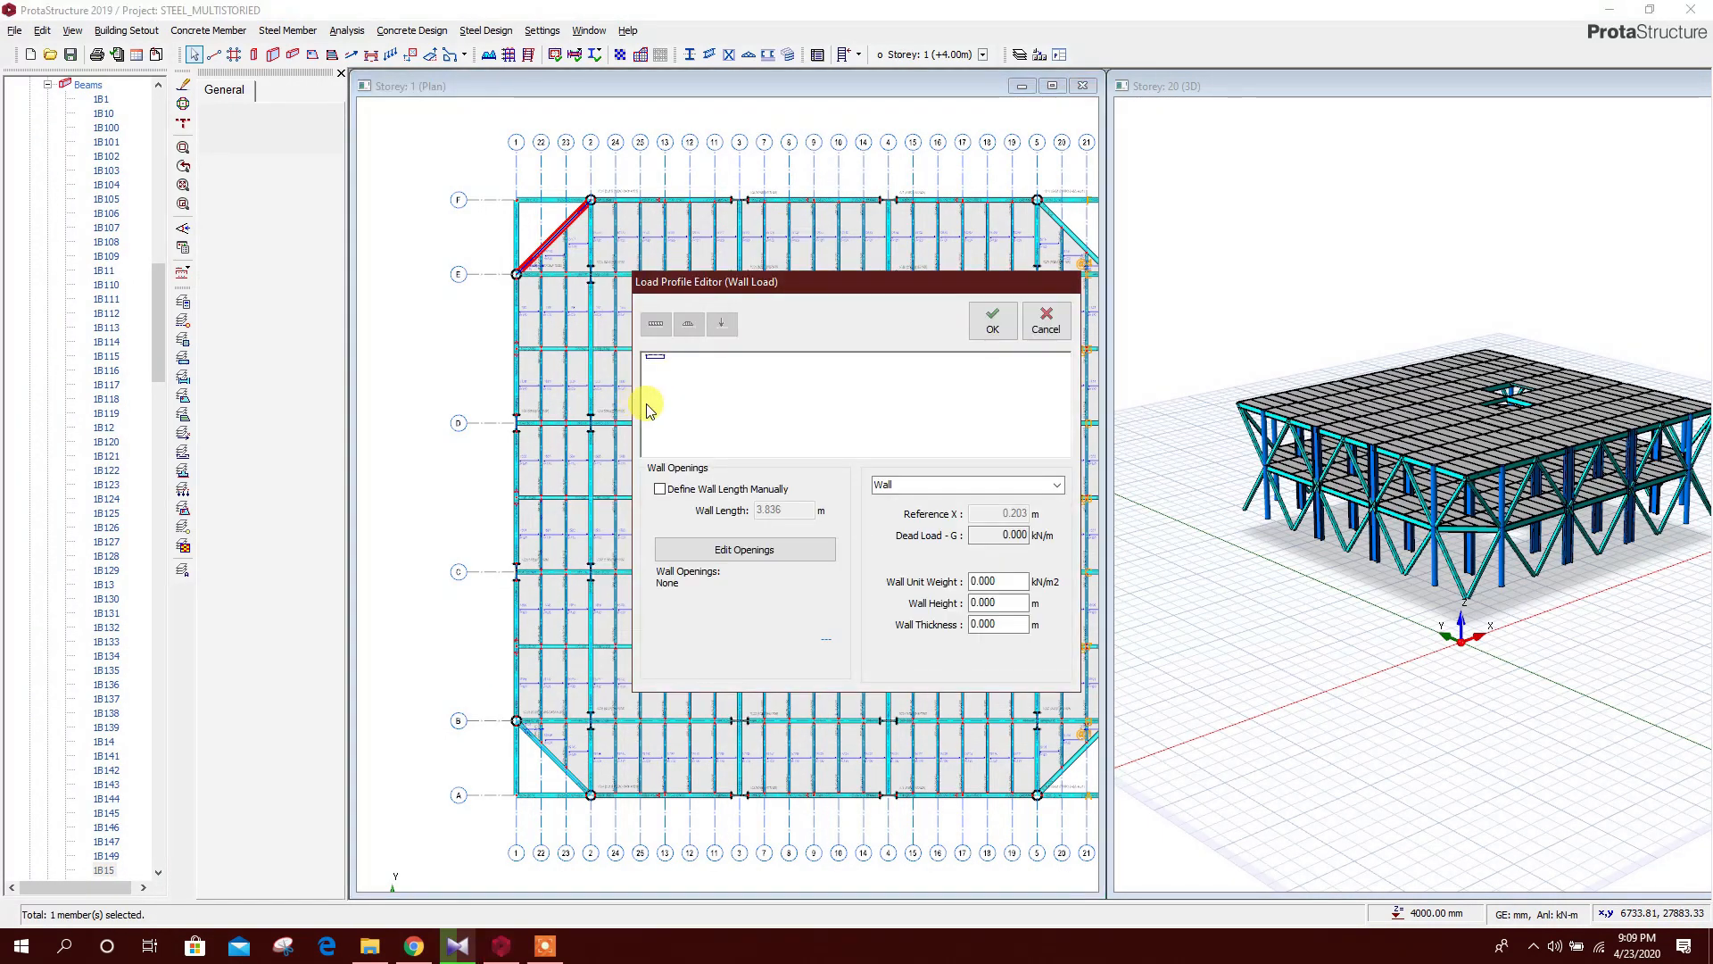
left_click(1057, 485)
left_click(947, 525)
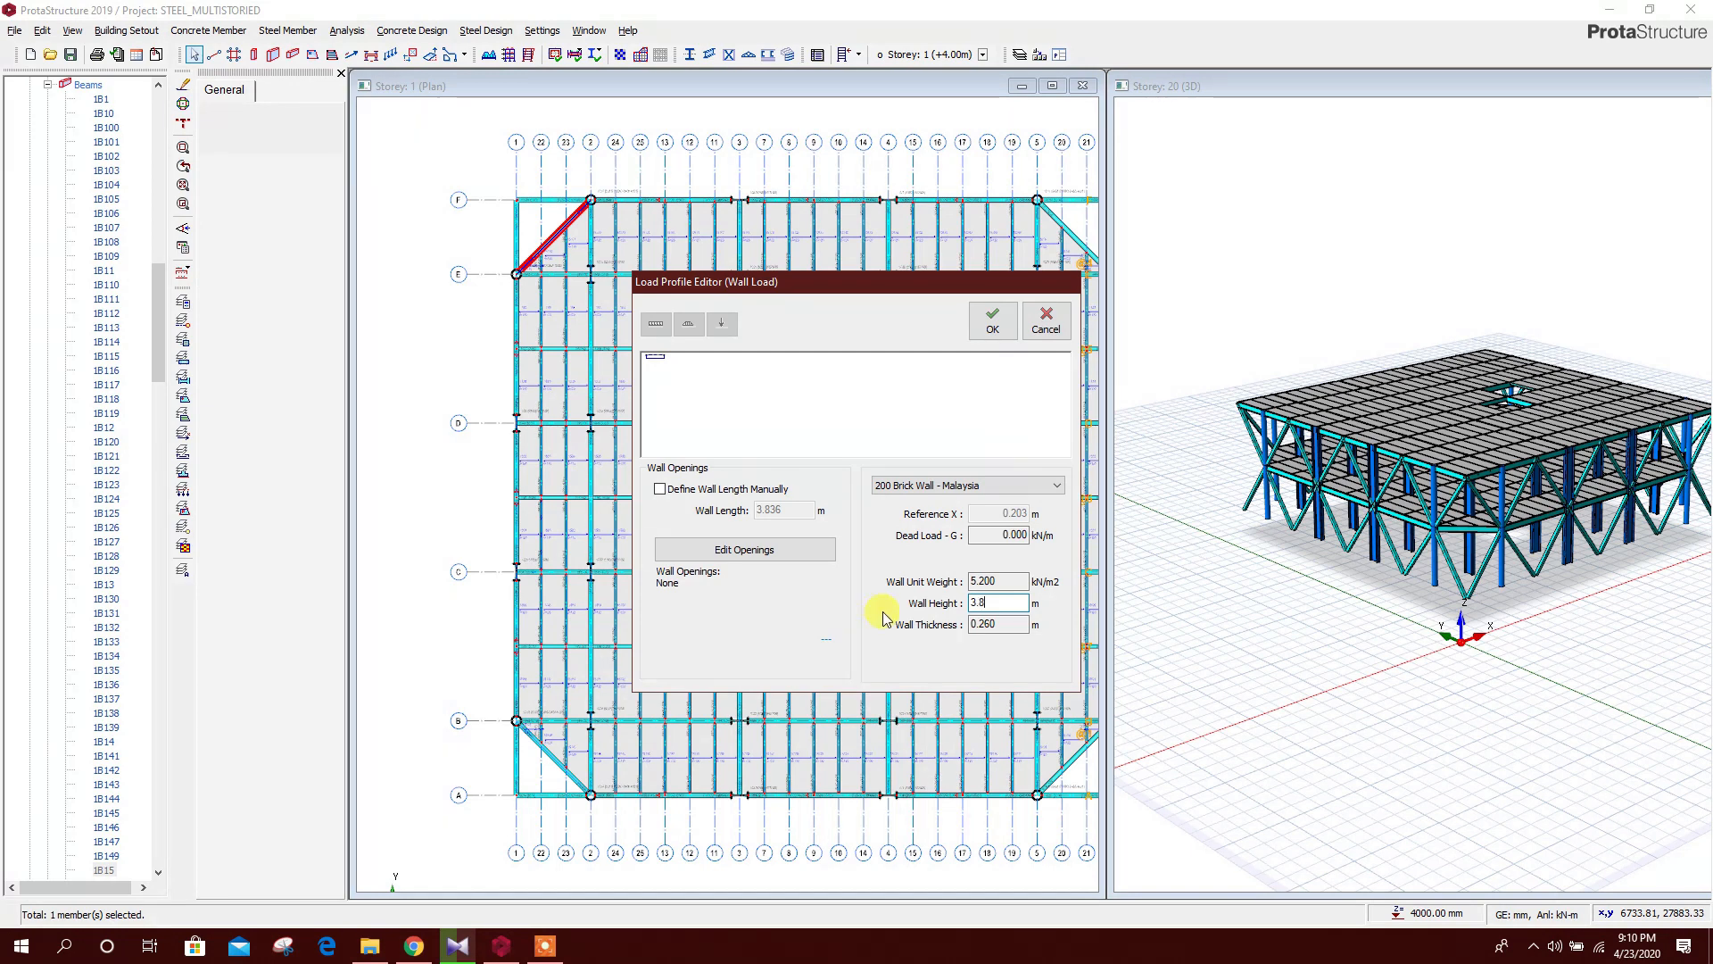
Apply the 200 Brick Wall - Malaysia load with a 3.8 m wall height to the diagonal corner beam near axes E-F and copy that wall load
left_click(998, 578)
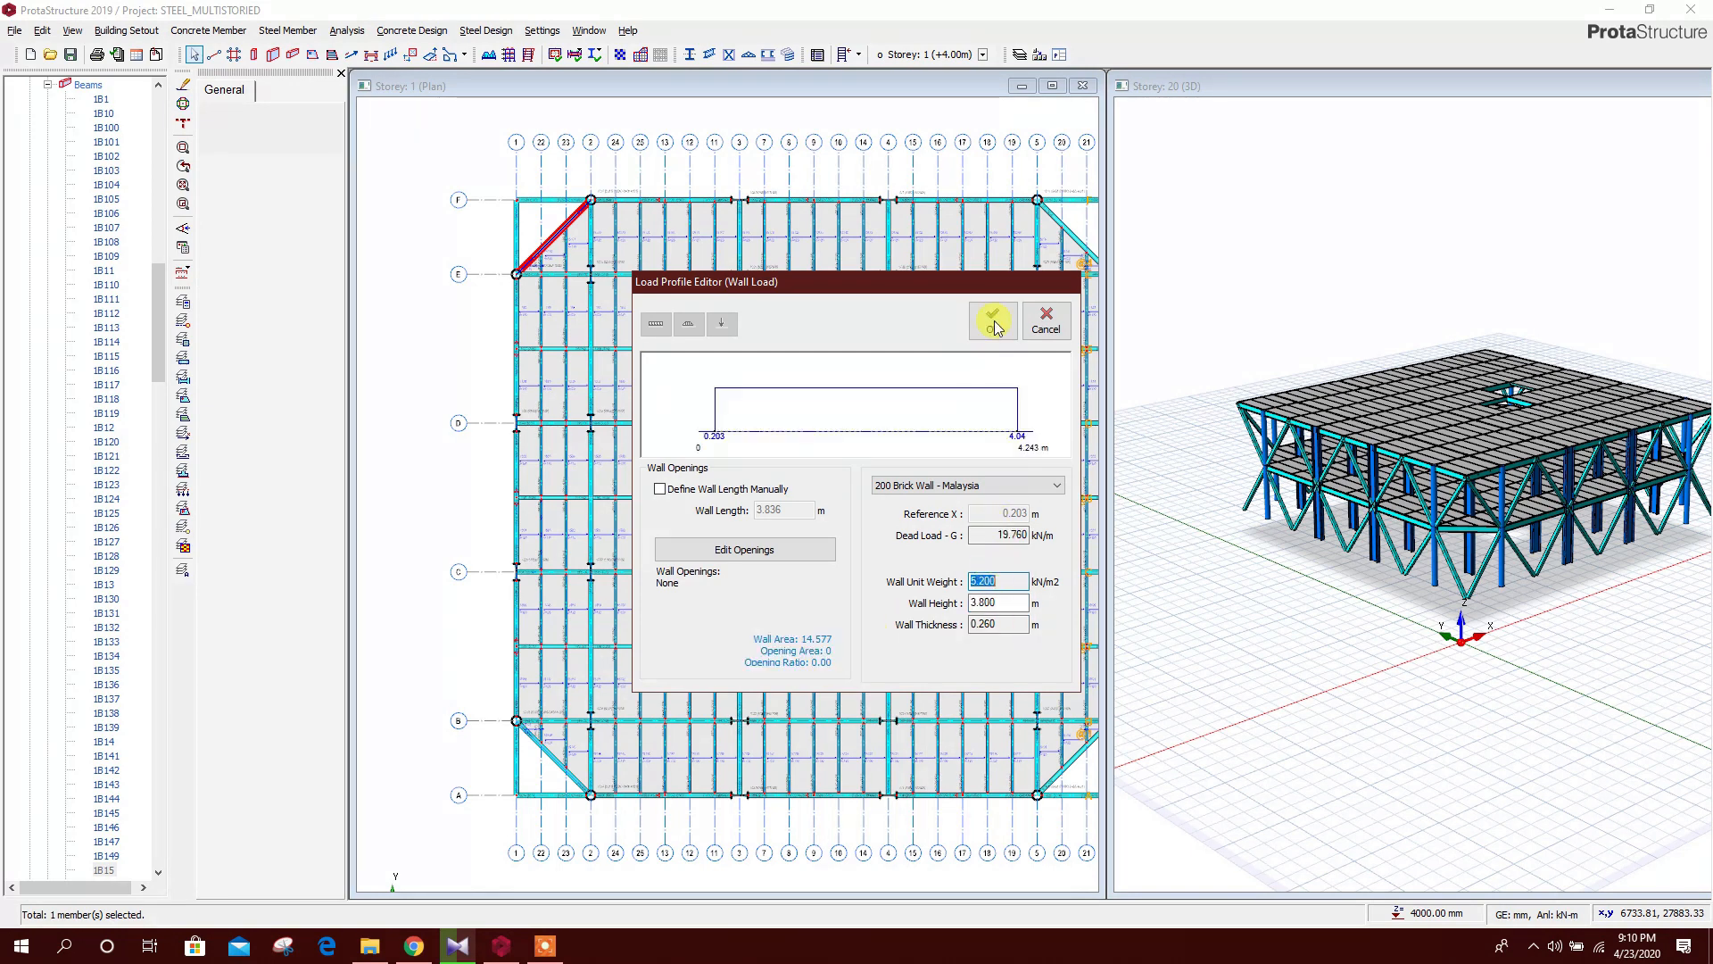
left_click(993, 321)
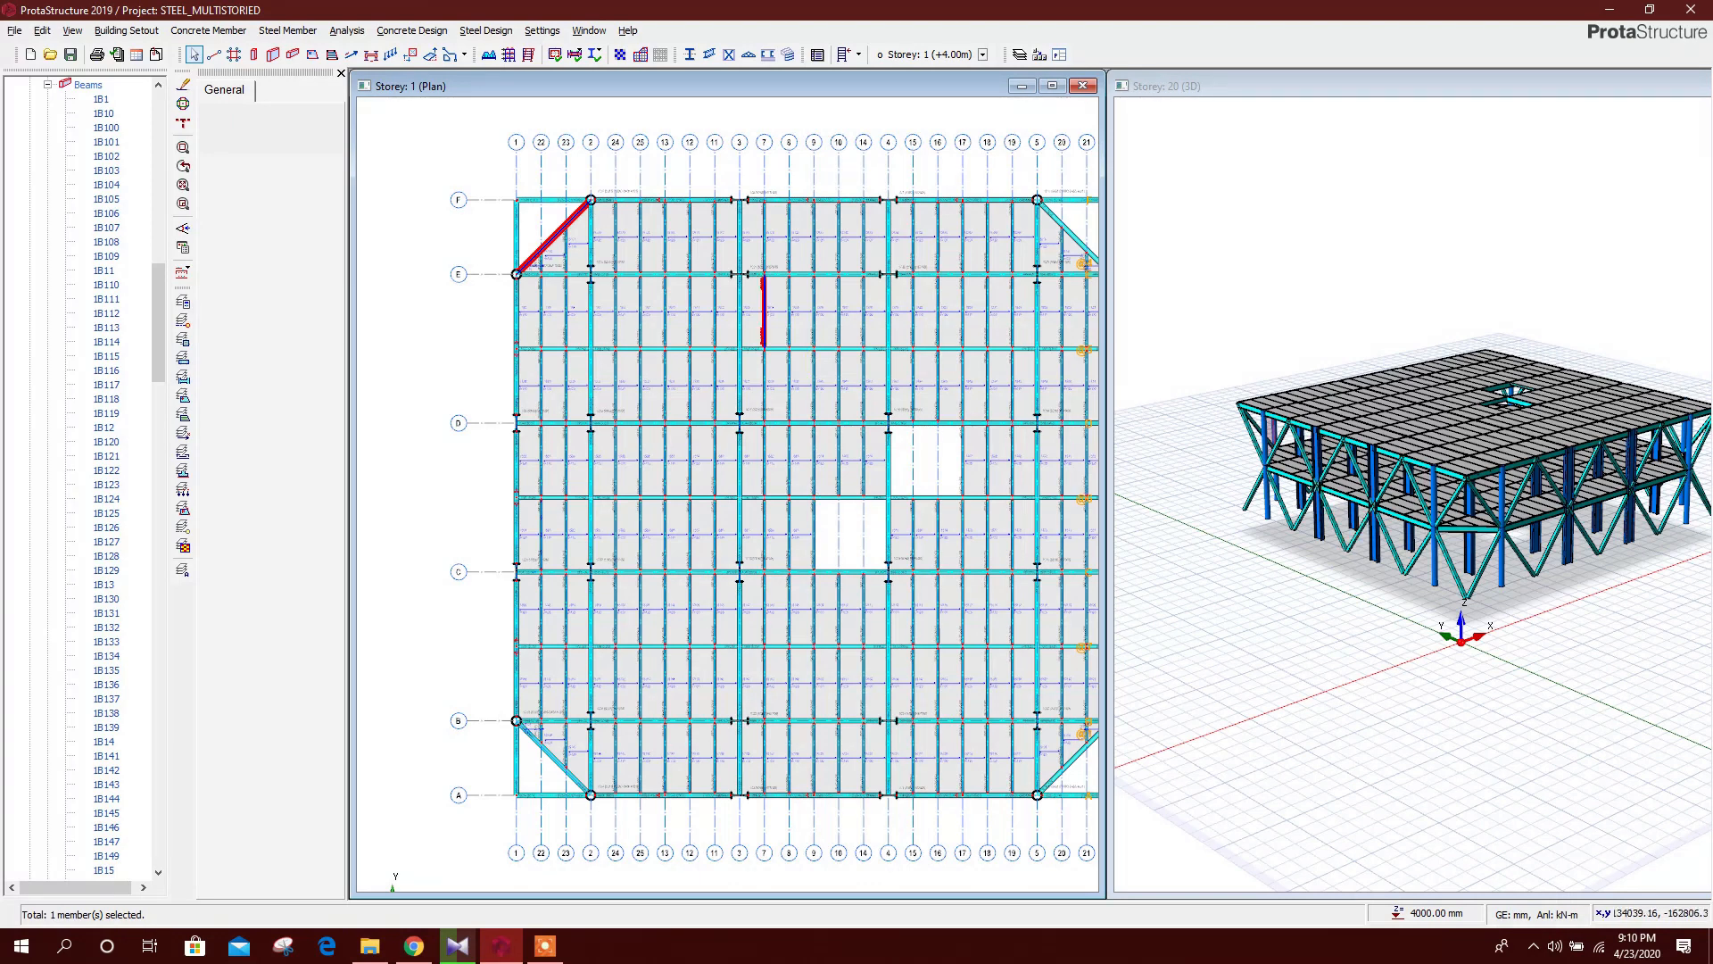
right_click(577, 216)
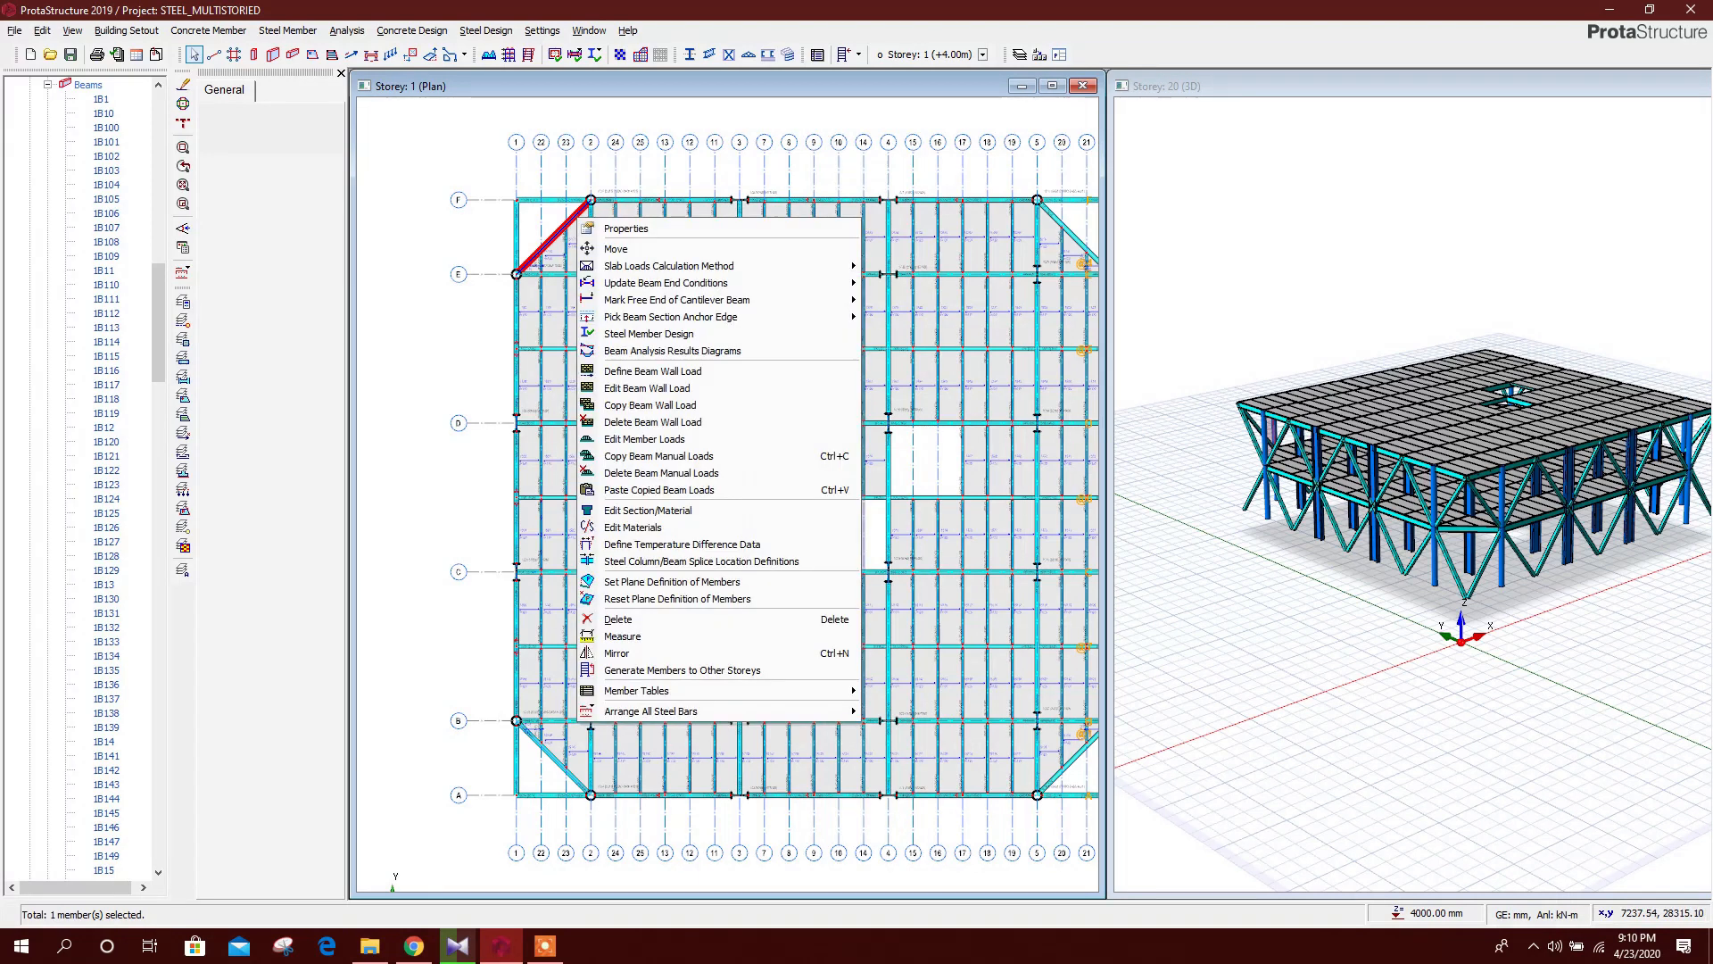
left_click(650, 405)
Paste the copied wall load onto all remaining outer perimeter beams of Storey 1, including the diagonal corner beams
scroll(646, 207, "up", 3)
left_click(672, 198)
scroll(615, 241, "down", 3)
left_click(727, 250)
left_click(845, 248)
left_click(900, 296)
left_click(937, 406)
left_click(952, 393)
left_click(952, 545)
scroll(973, 610, "up", 2)
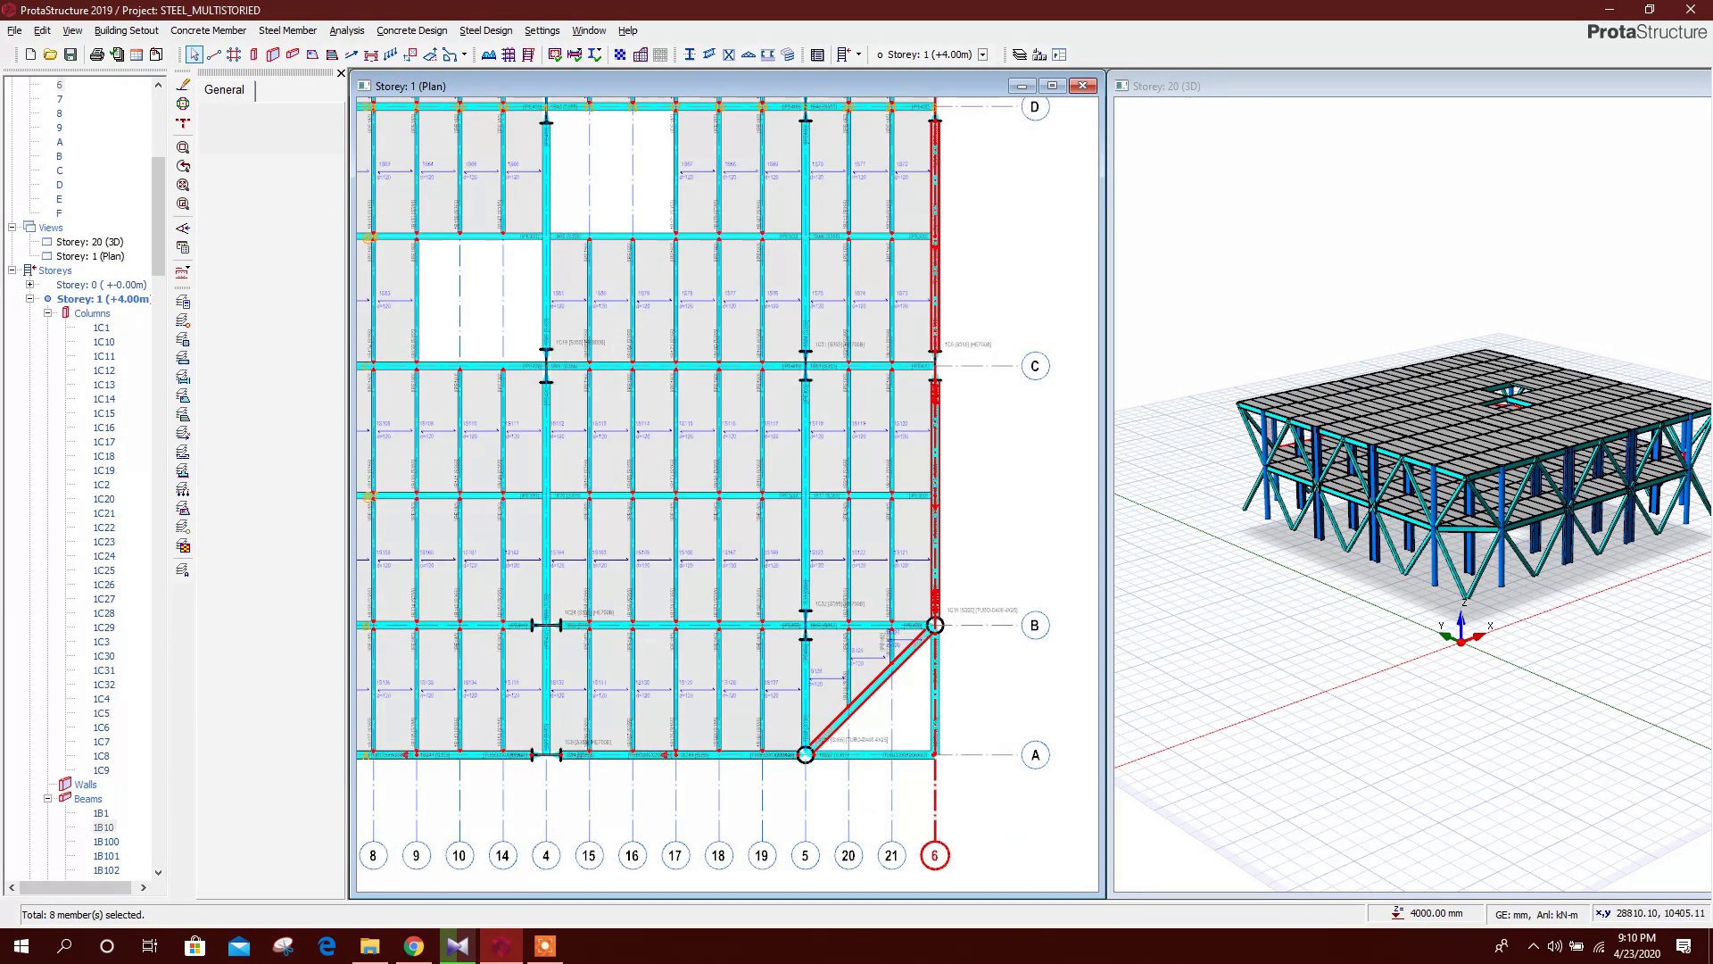
left_click(879, 678)
scroll(920, 633, "down", 3)
scroll(907, 630, "up", 3)
left_click(1026, 541)
left_click(795, 540)
left_click(608, 539)
middle_click_drag(609, 539, 758, 514)
left_click(592, 466)
middle_click_drag(540, 366, 630, 507)
left_click(632, 507)
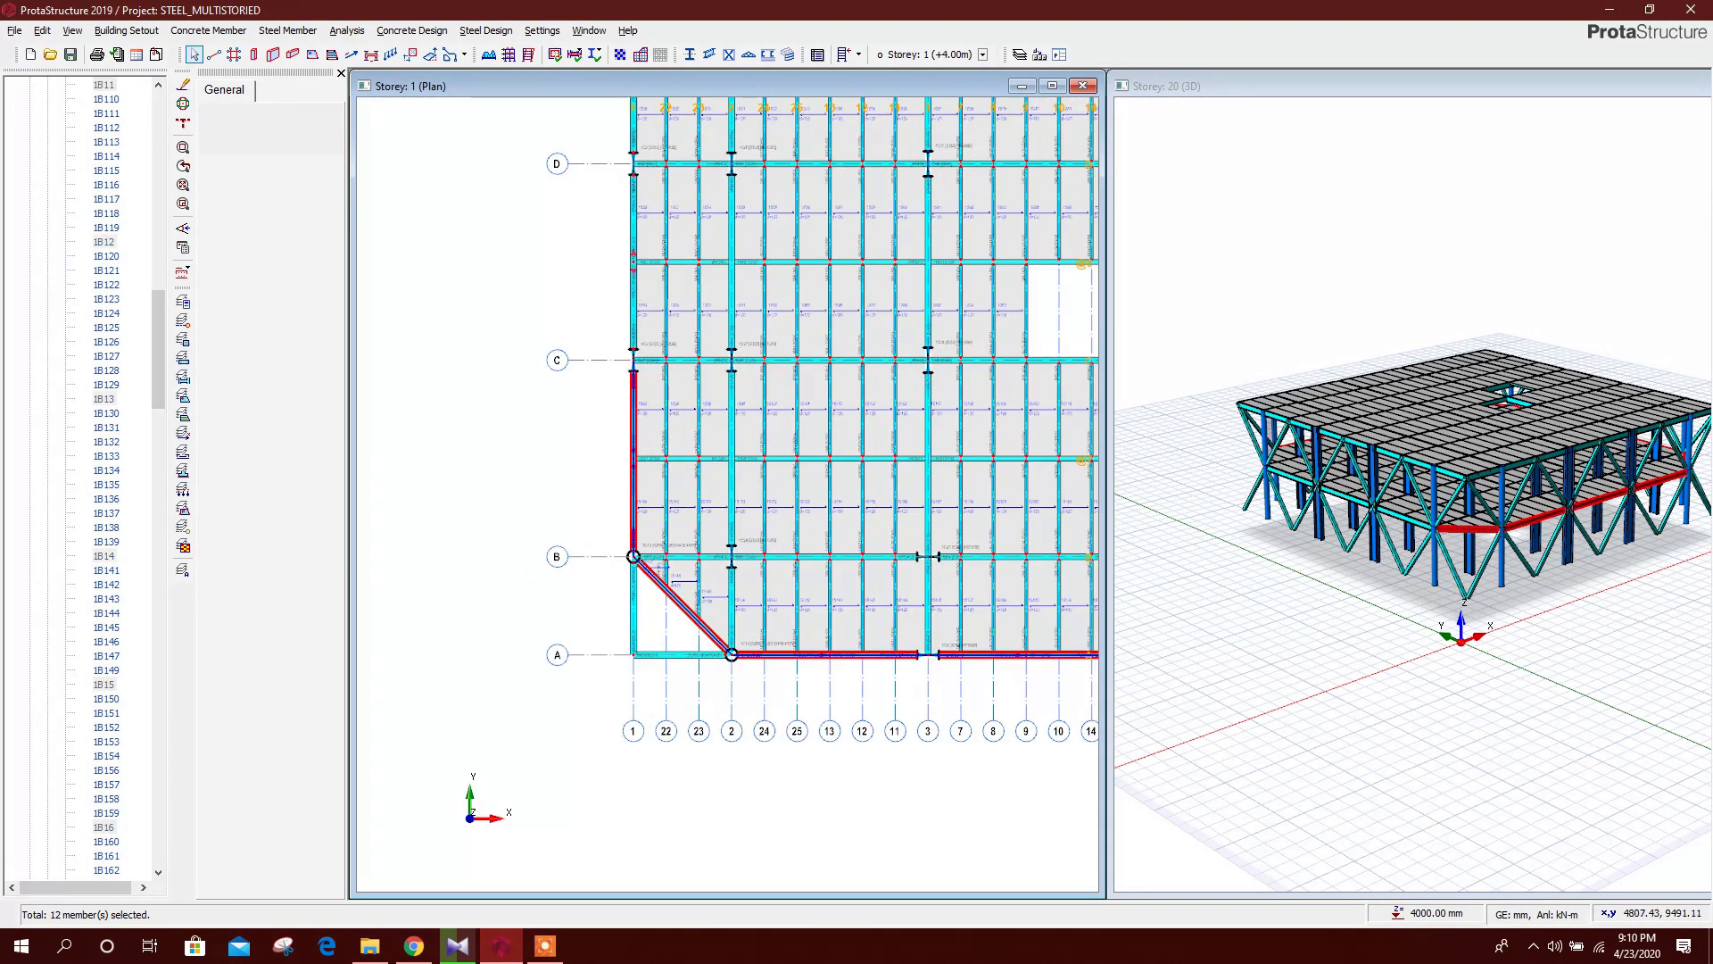
left_click(631, 294)
middle_click_drag(591, 389, 601, 662)
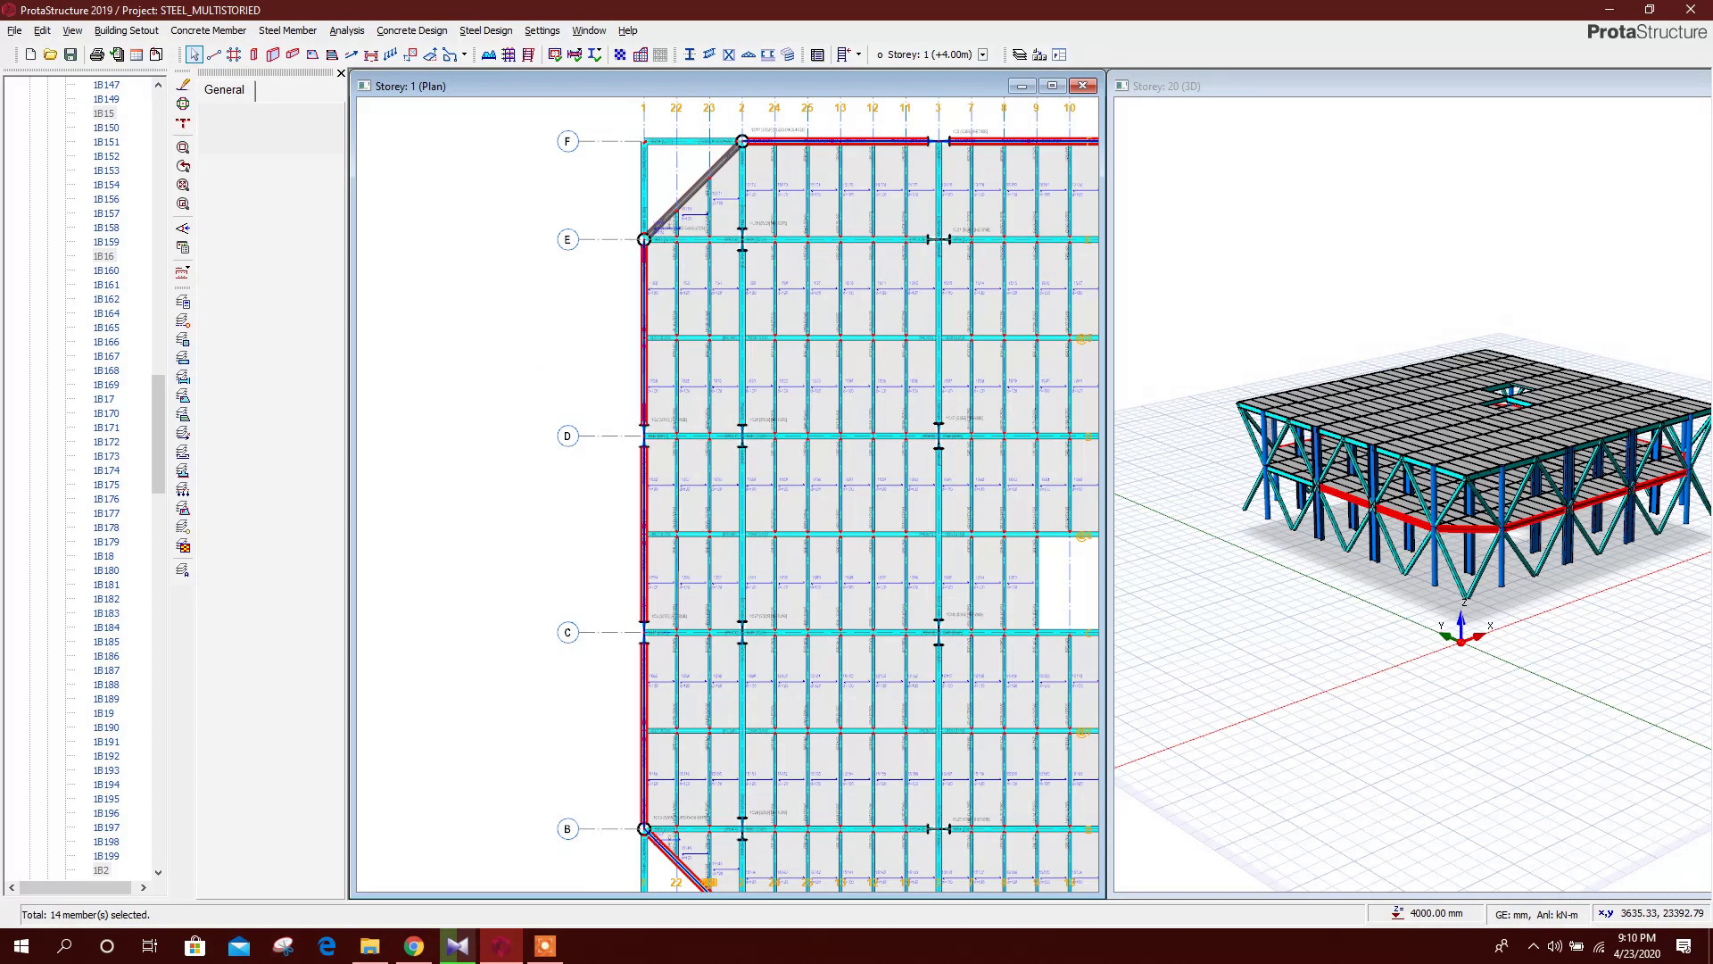
left_click(642, 325)
left_click(644, 325)
right_click(644, 325)
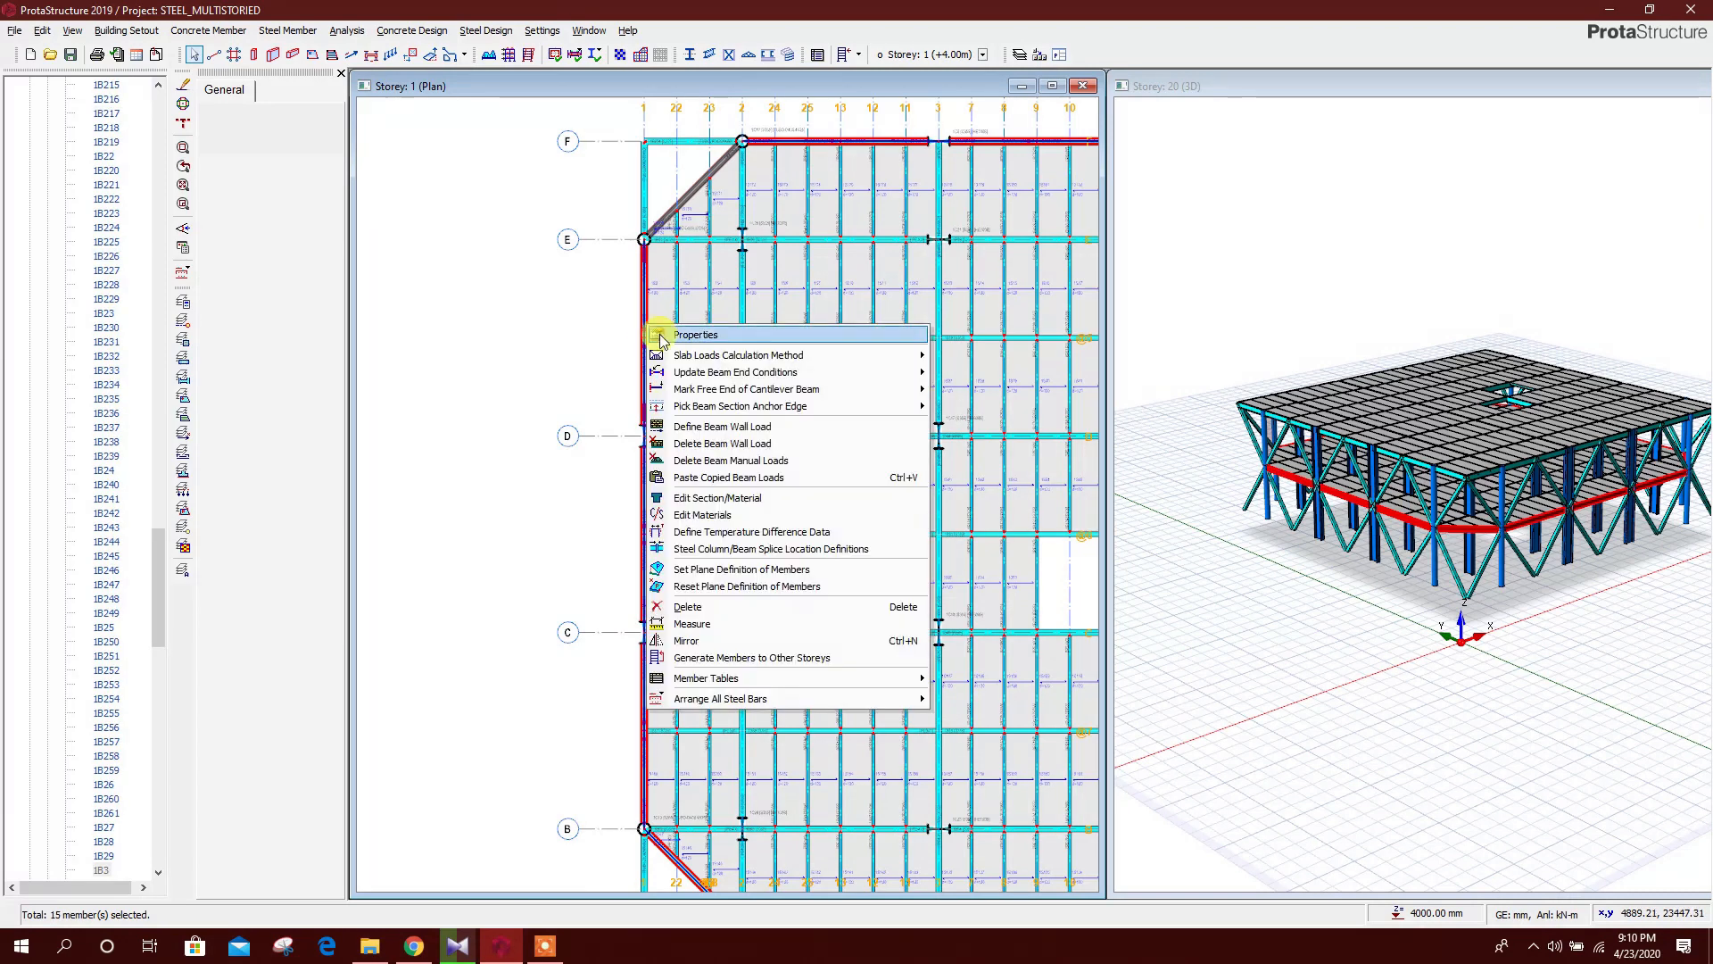
left_click(748, 477)
left_click(925, 532)
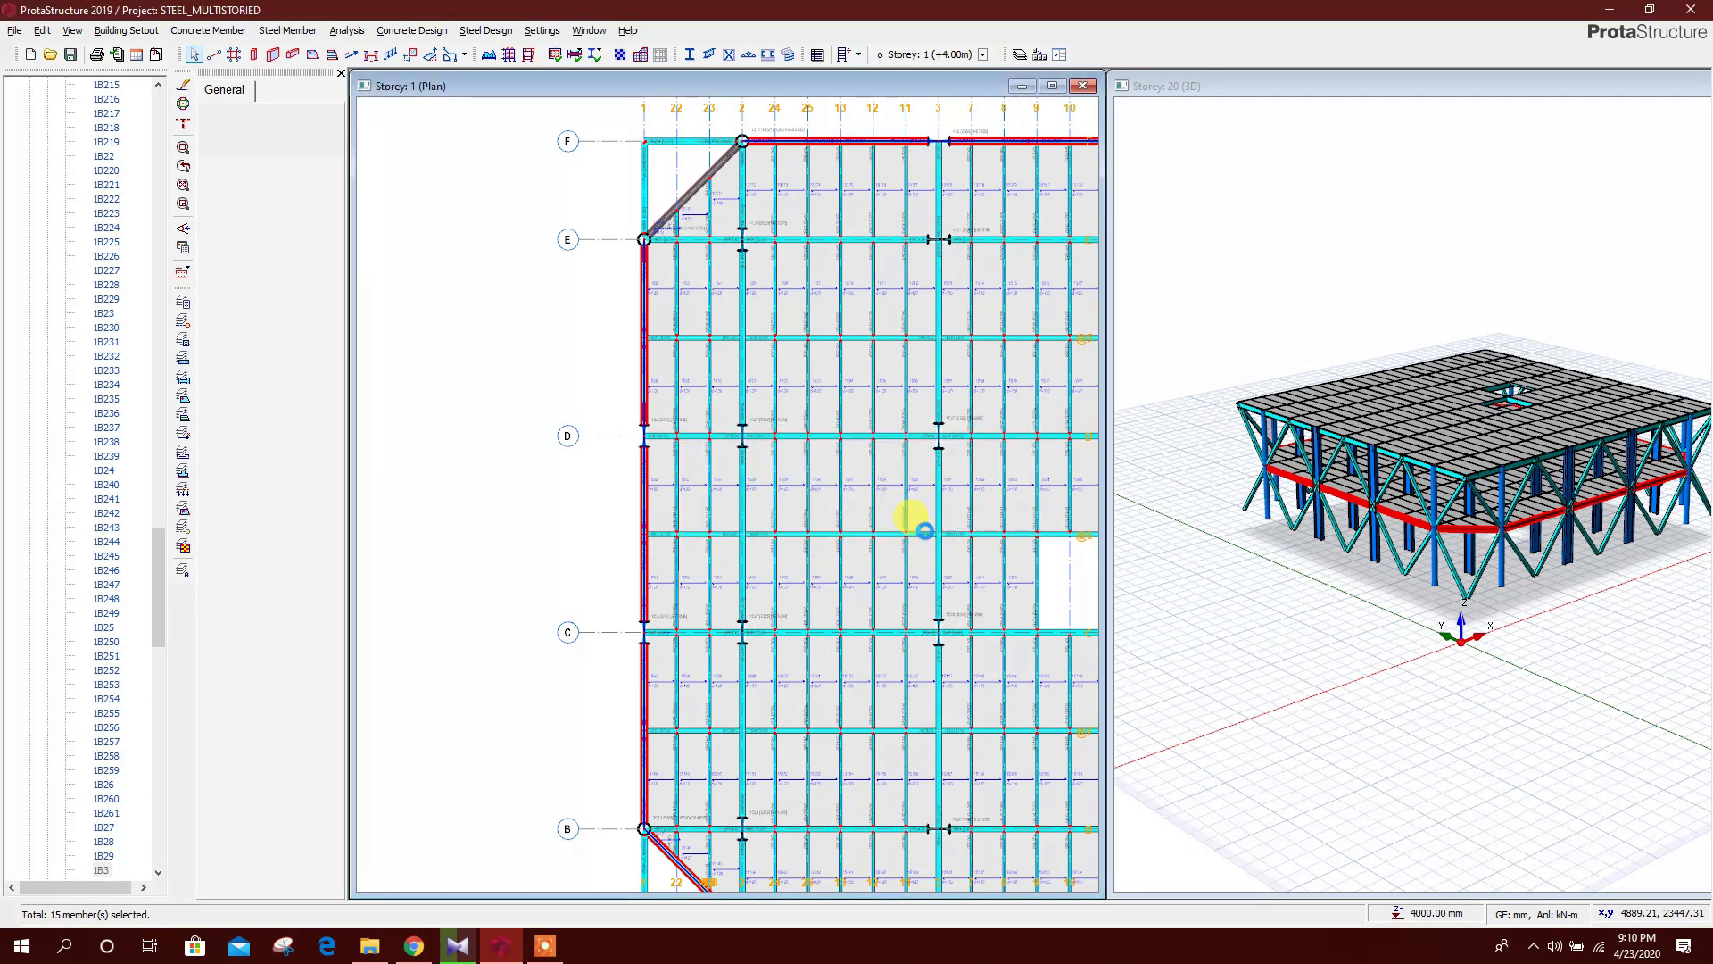
Make Storey 2 (+8.00m) the active storey in the plan view
left_click(1312, 616)
scroll(1311, 616, "down", 1)
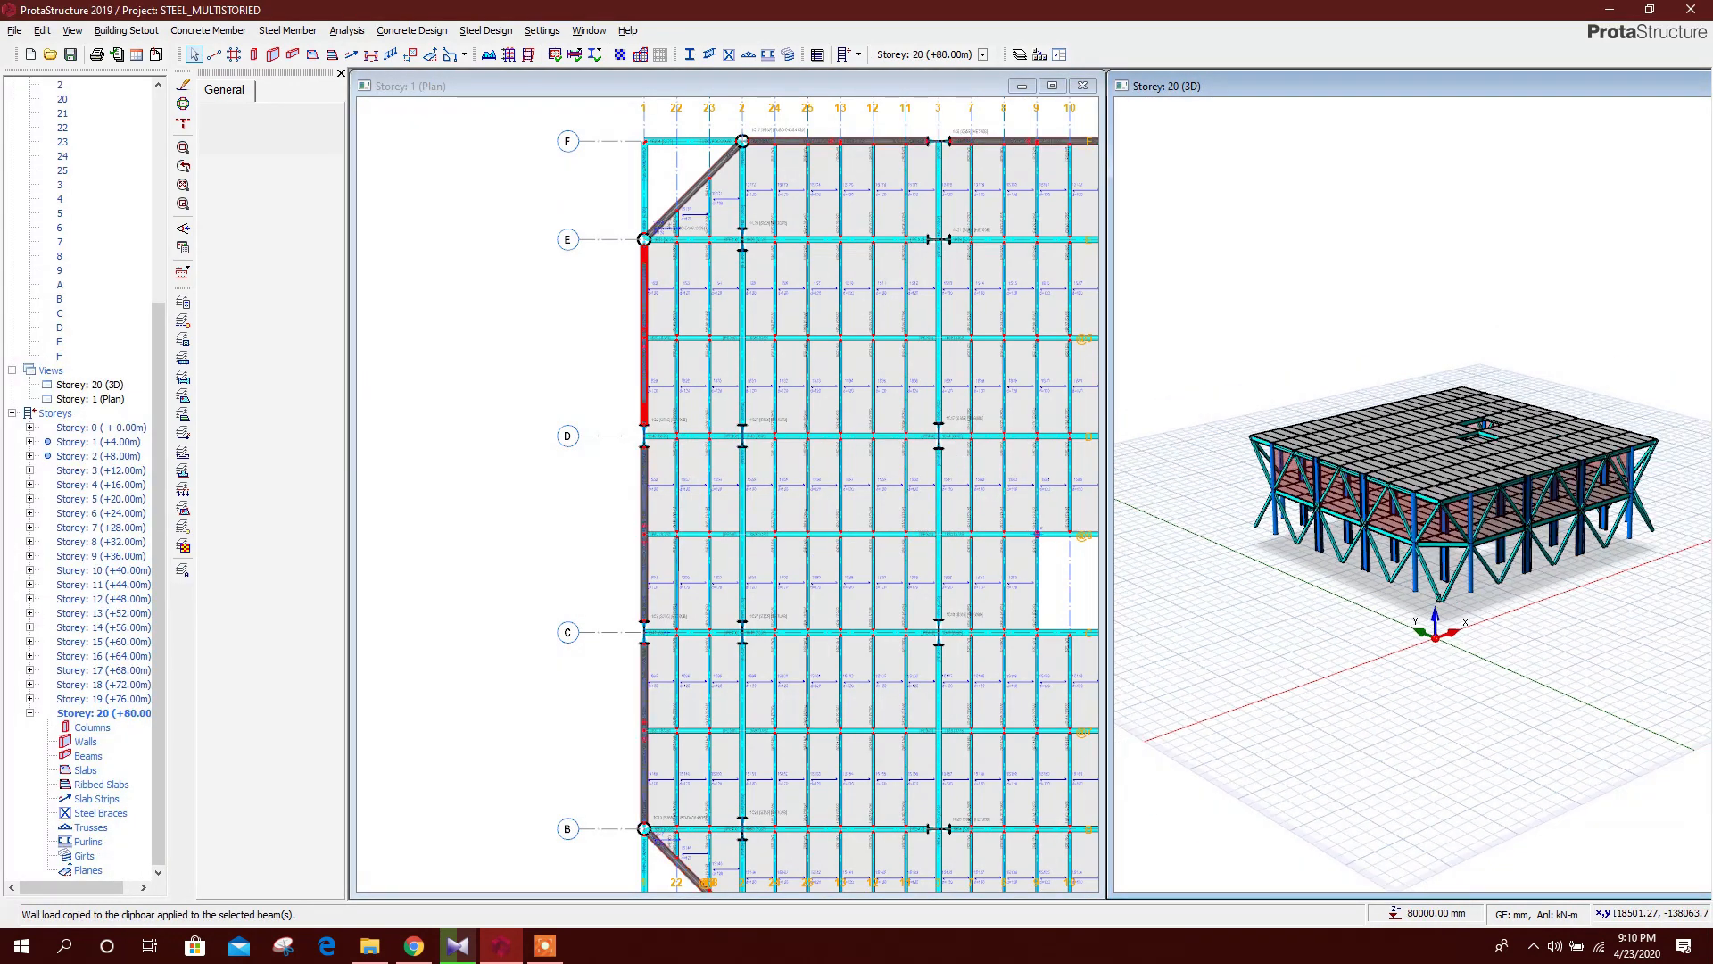
scroll(671, 485, "down", 2)
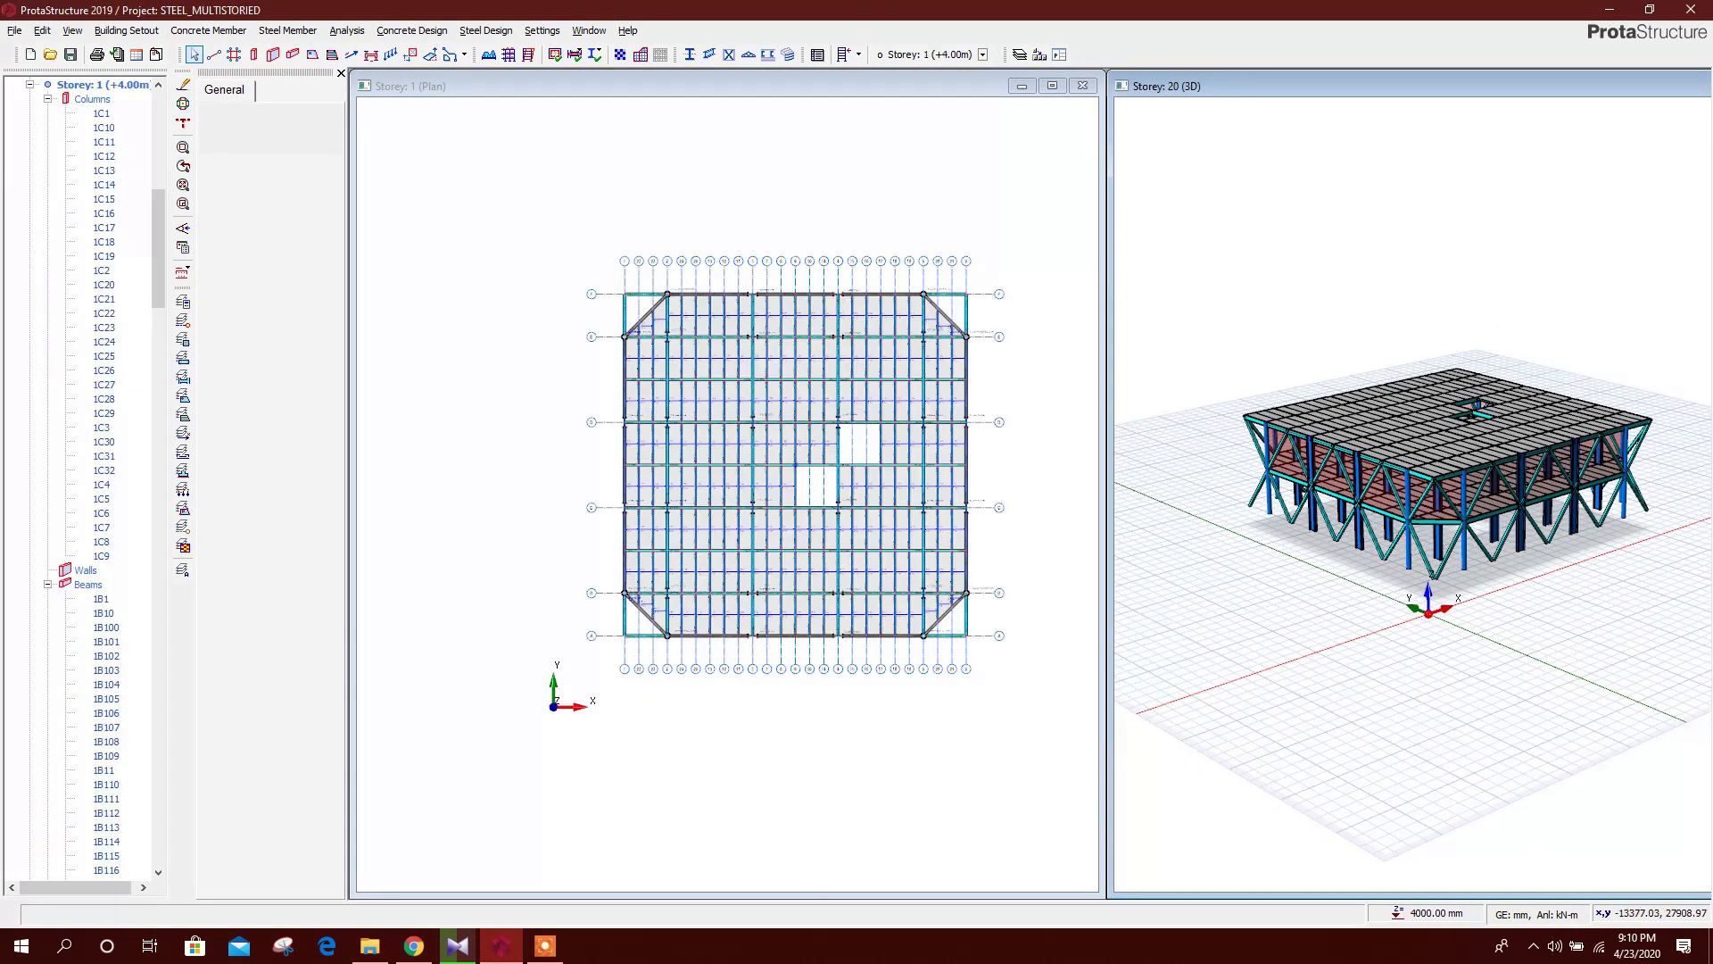
scroll(114, 228, "up", 4)
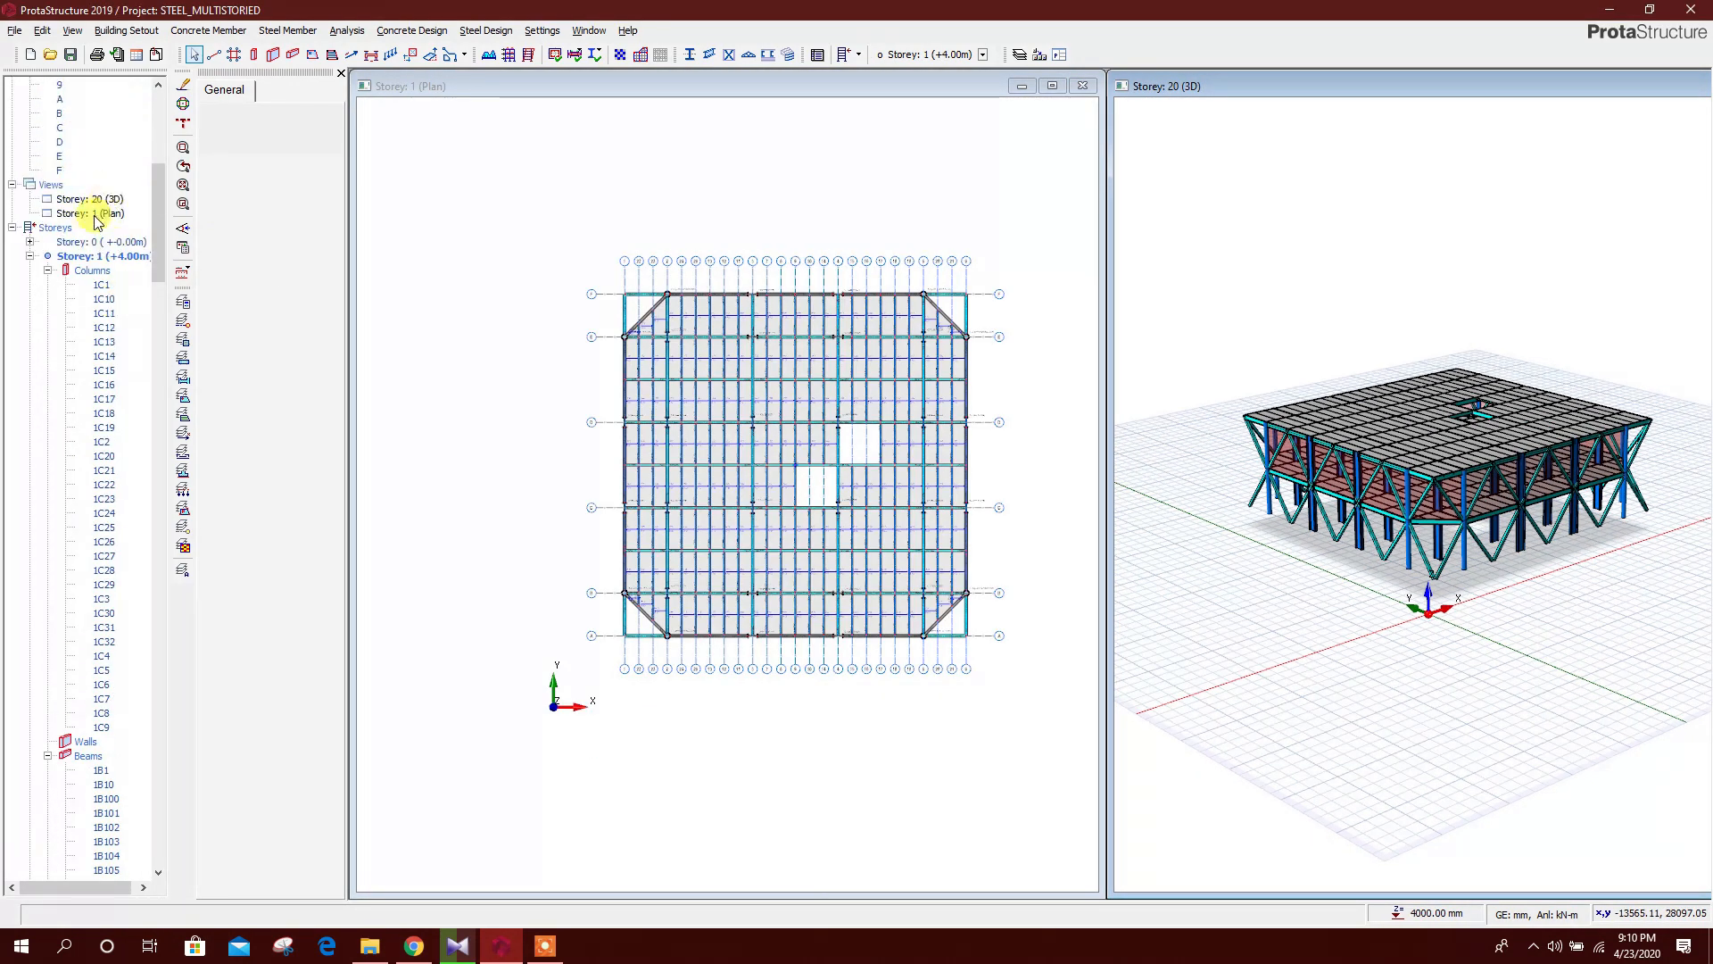
left_click(29, 256)
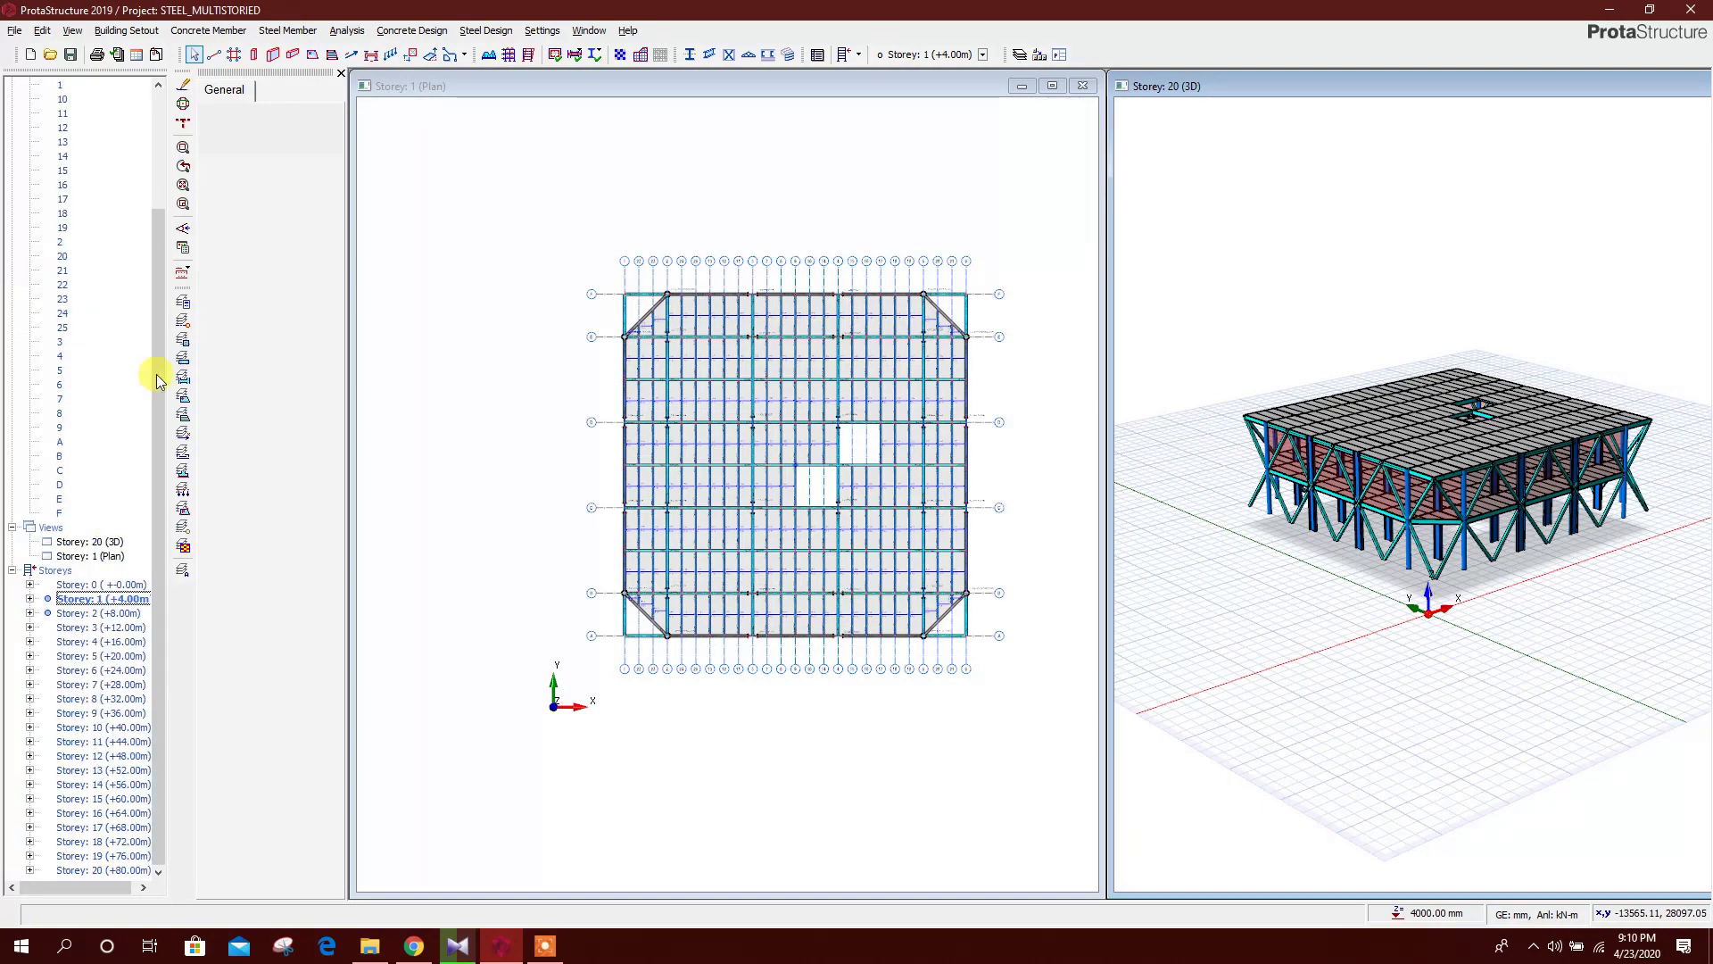
double_click(104, 613)
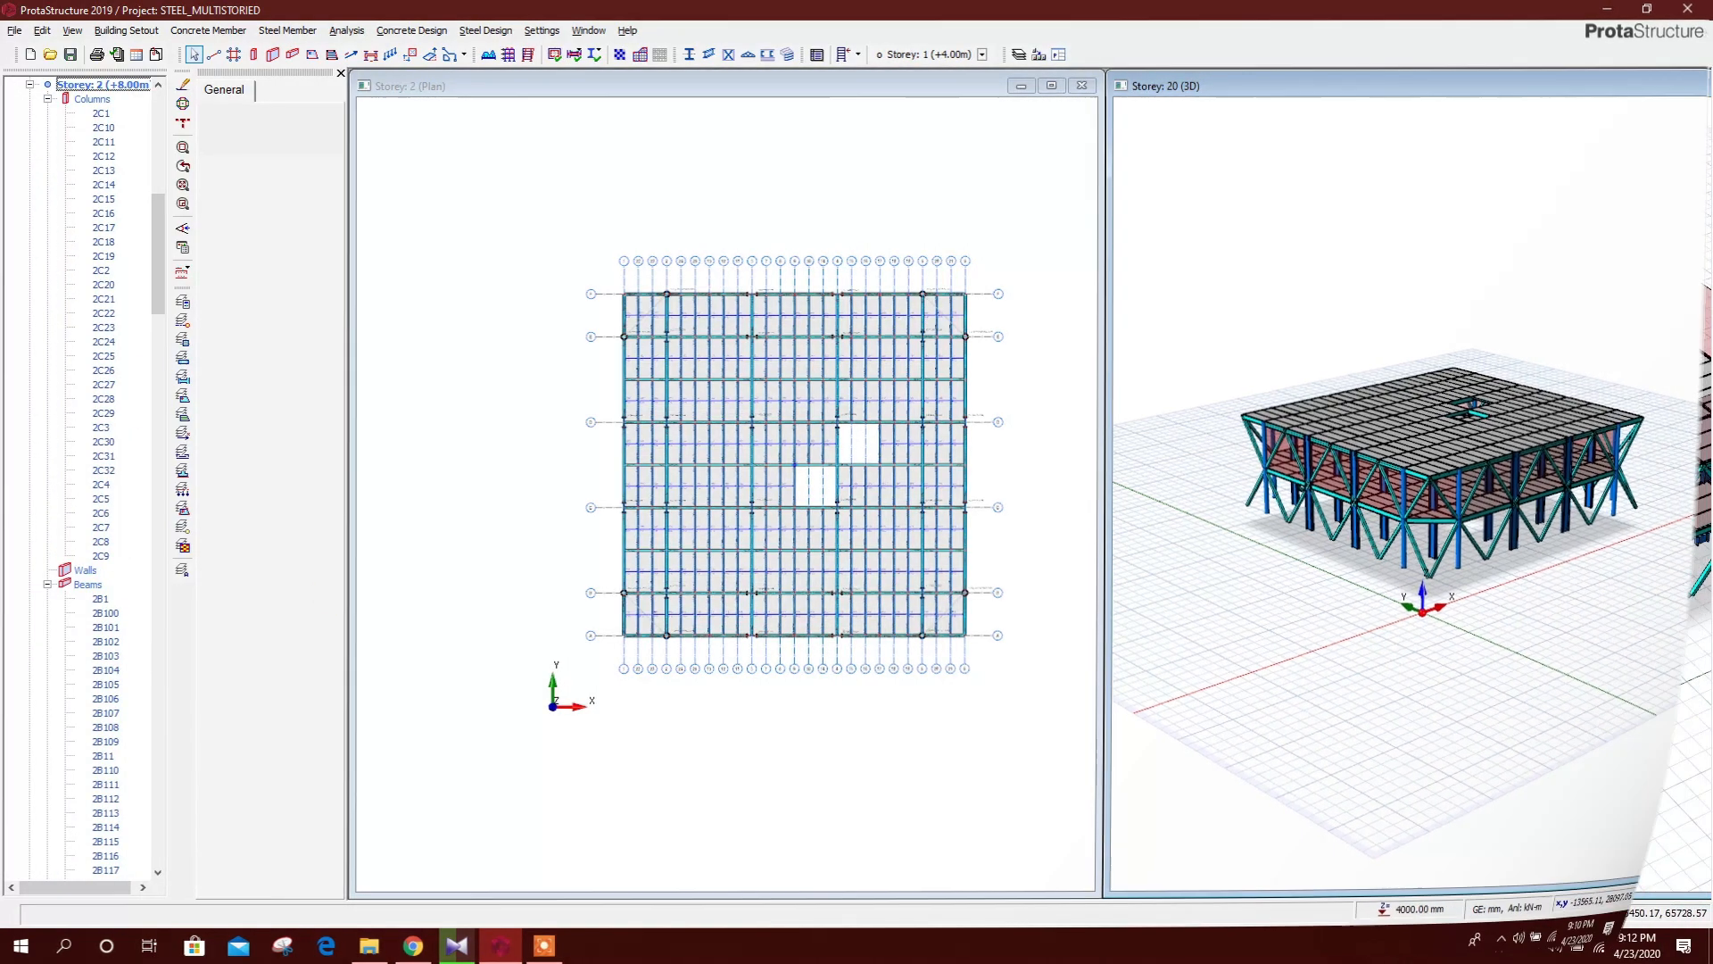
middle_click_drag(1412, 689, 1379, 656)
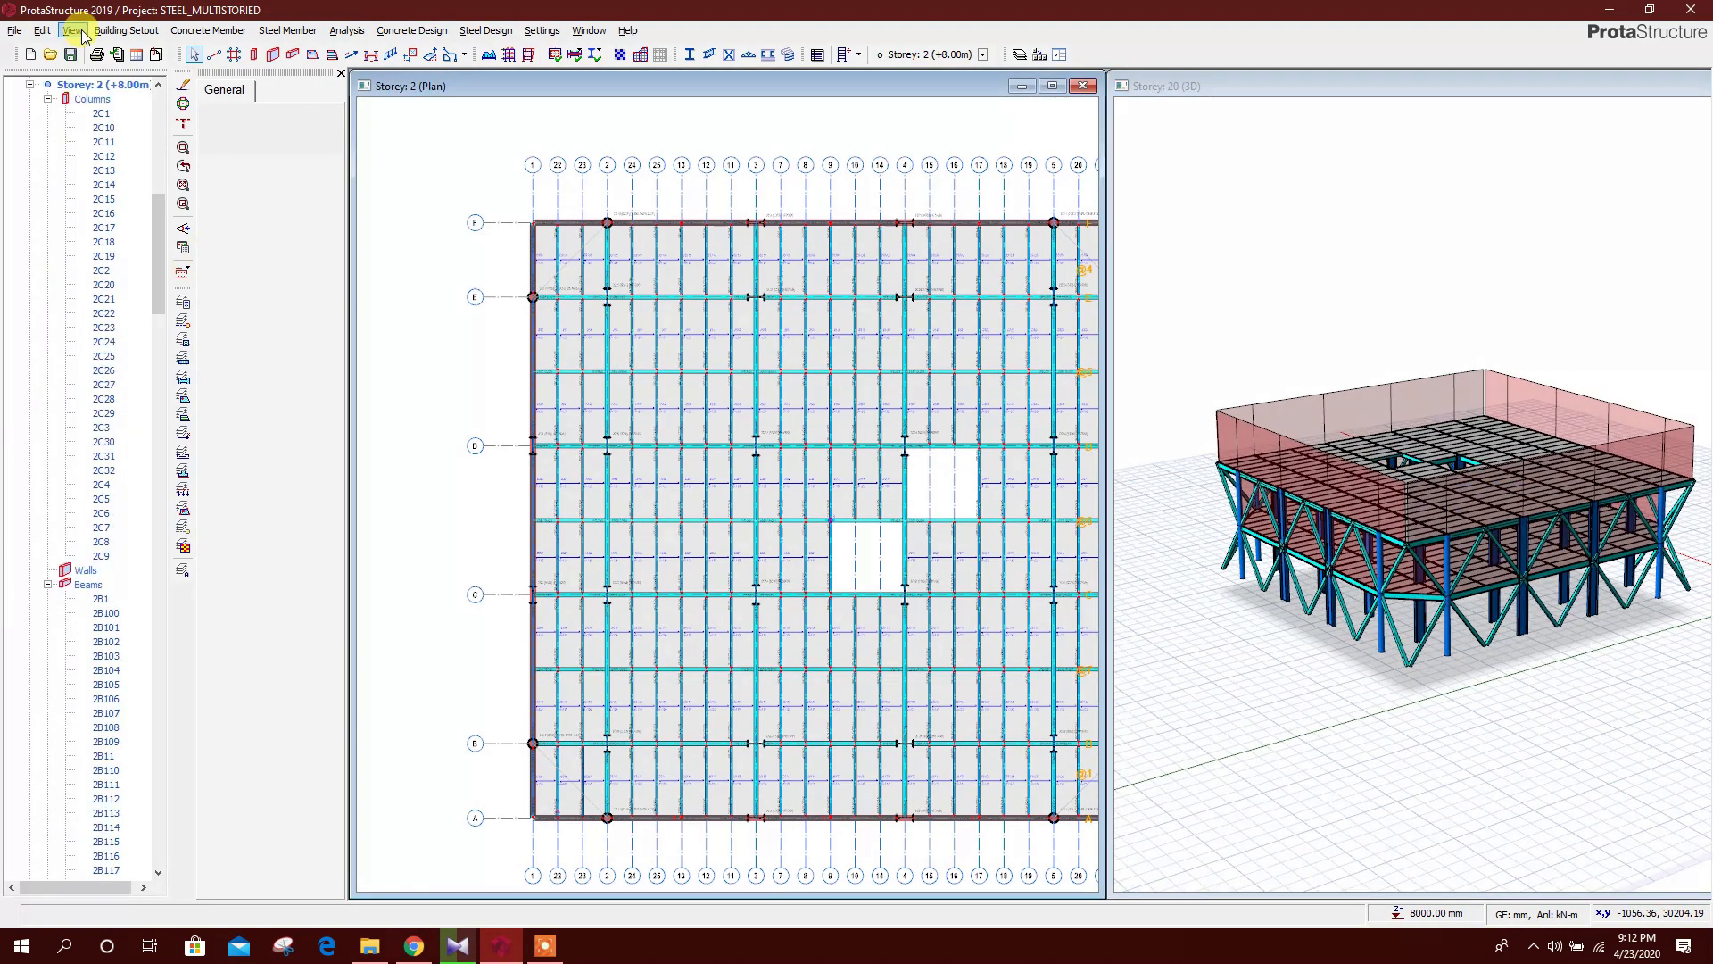
Generate the even storeys 4, 6, 8, 10, 12, 14, 16, 18 and 20 from Storey 2 with all member types included
left_click(126, 30)
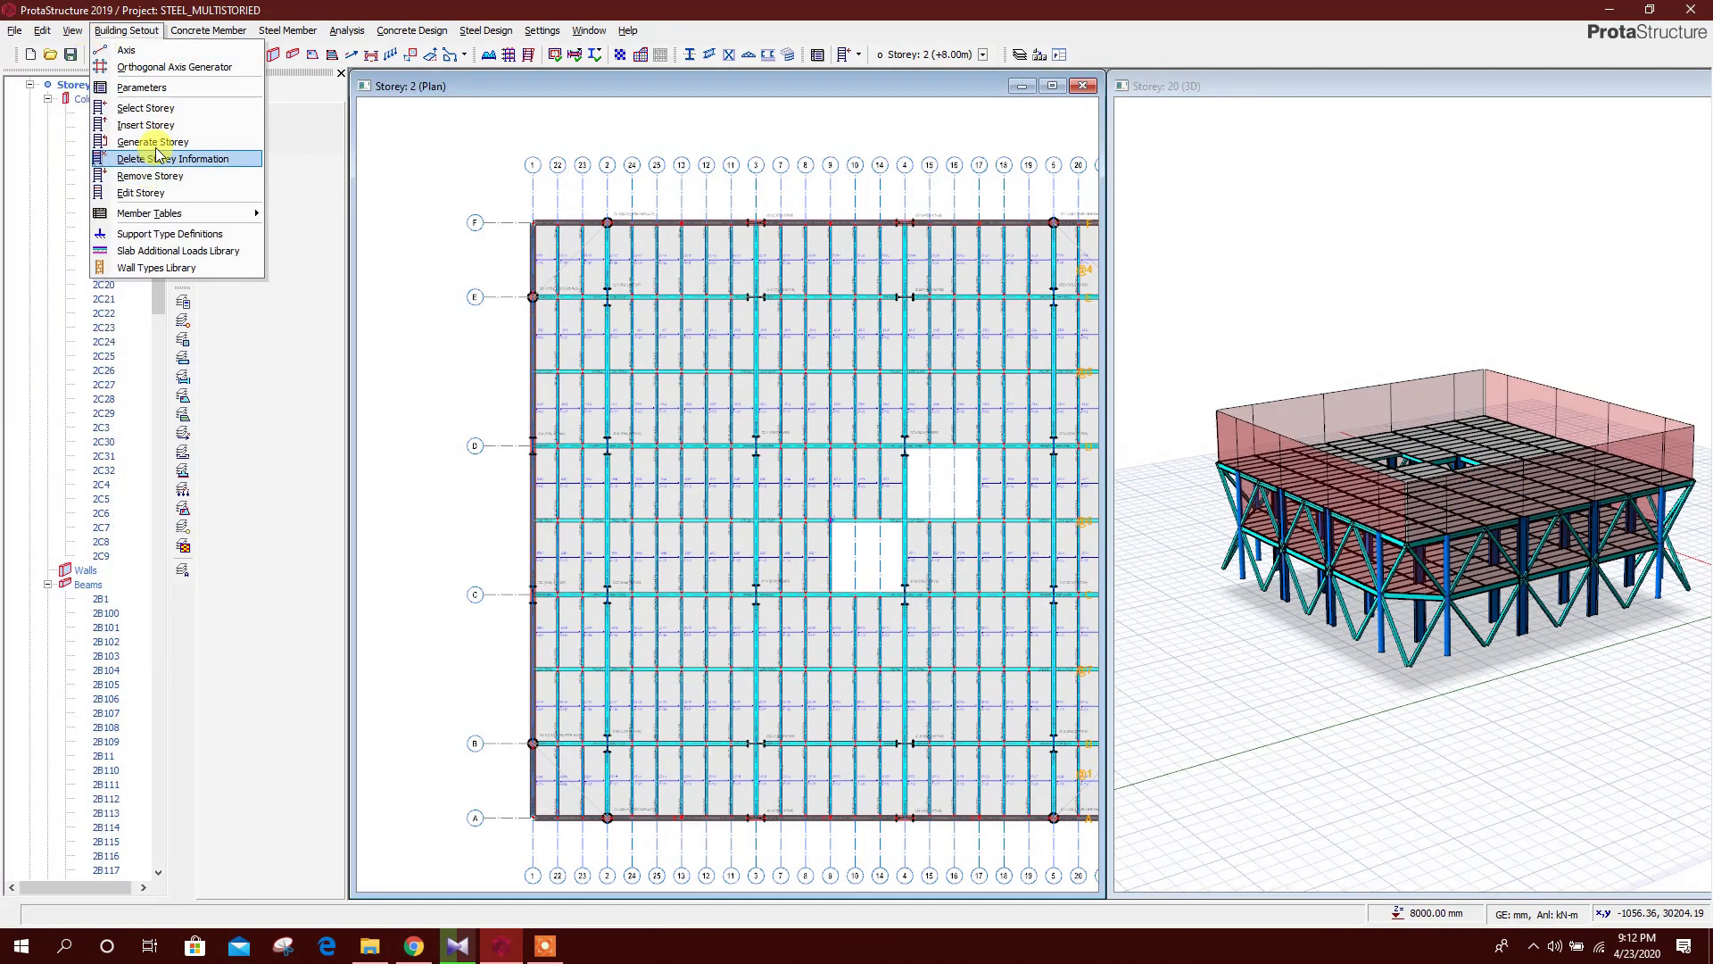
left_click(201, 176)
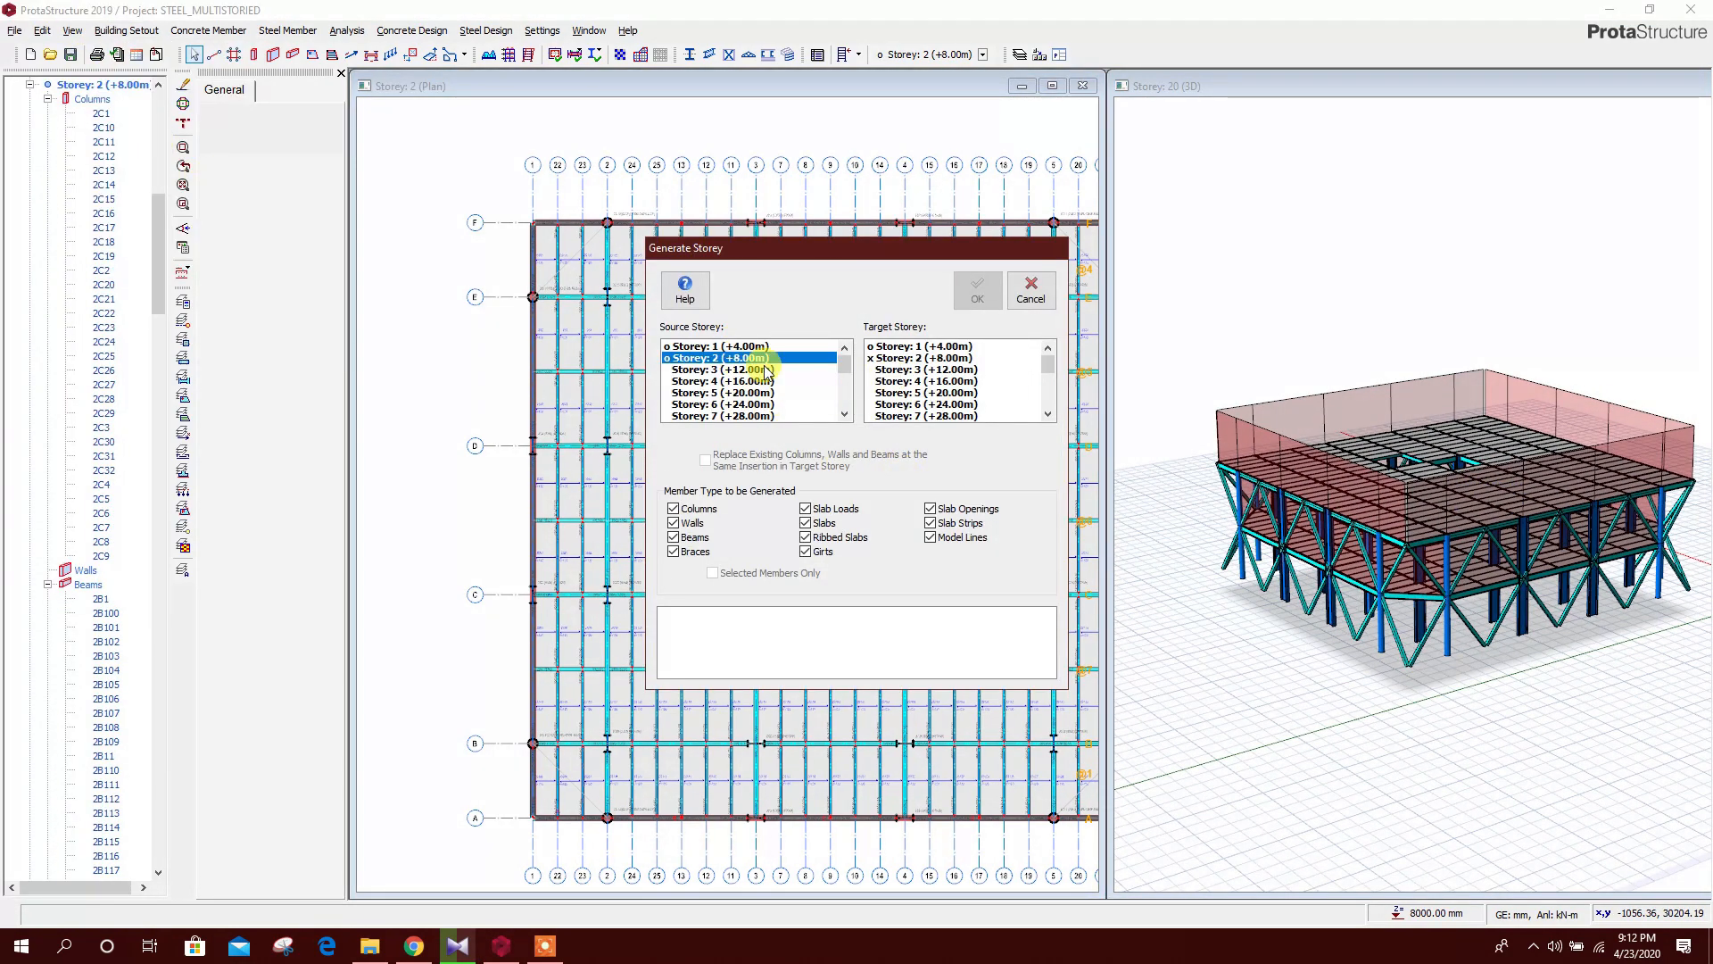
scroll(928, 386, "down", 2)
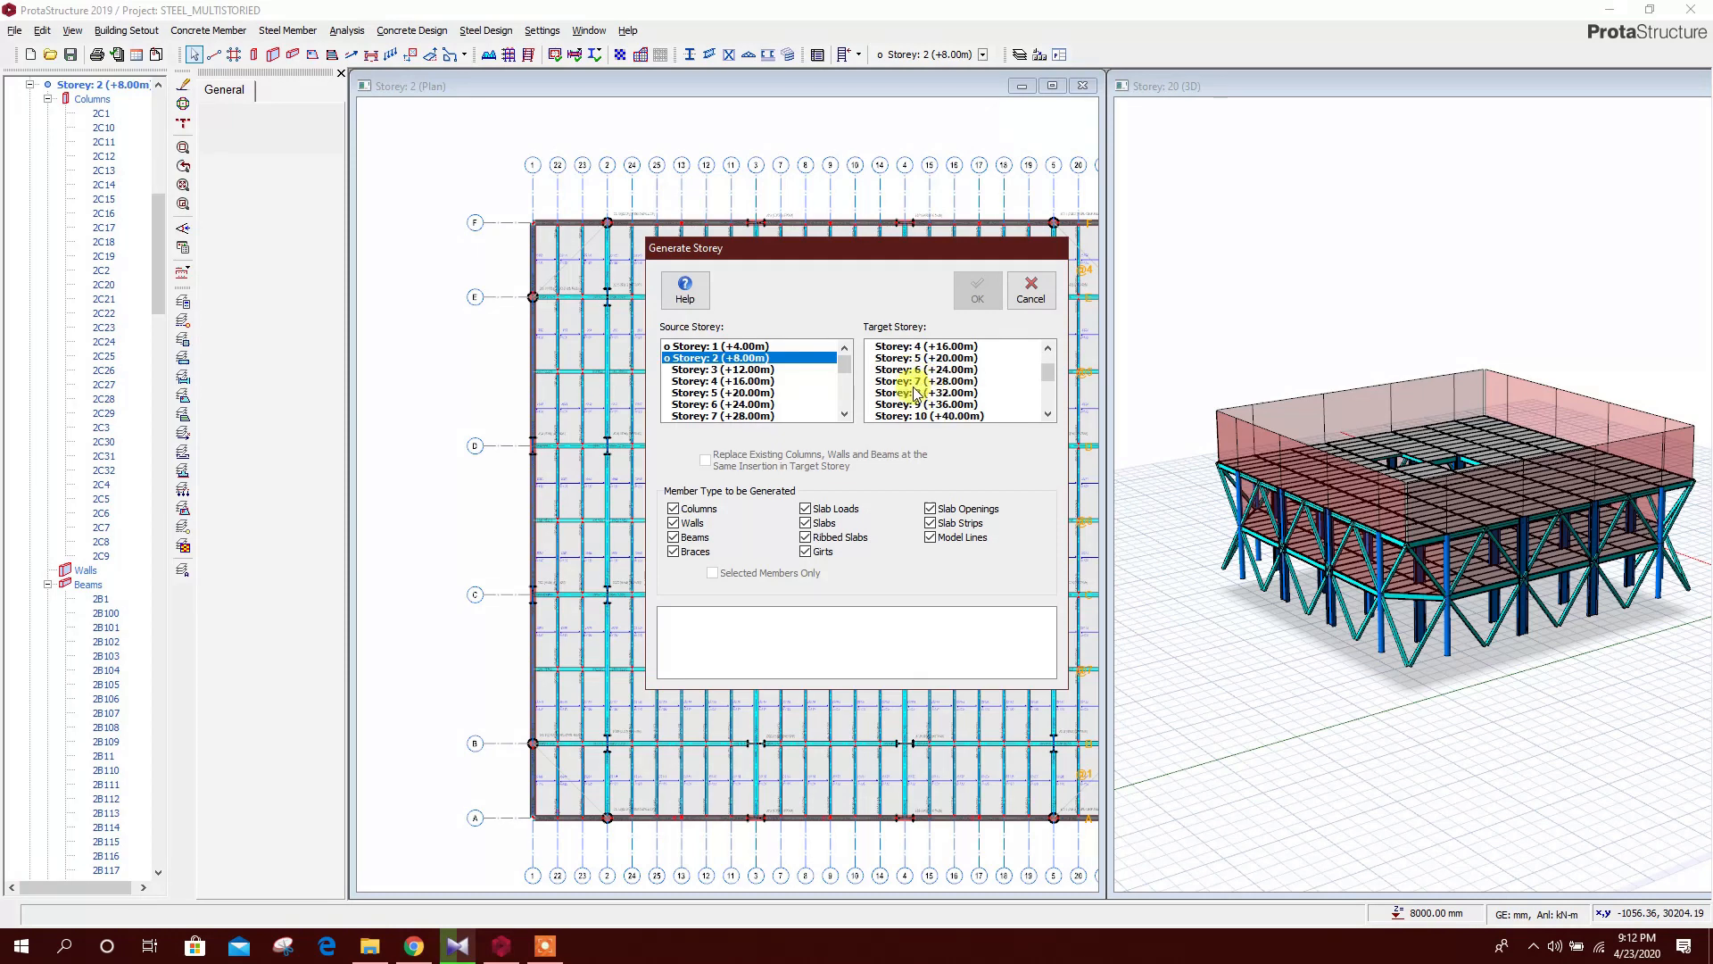
scroll(940, 379, "up", 1)
left_click(912, 382, "ctrl")
scroll(967, 394, "down", 1)
left_click(921, 393, "ctrl")
scroll(973, 409, "down", 1)
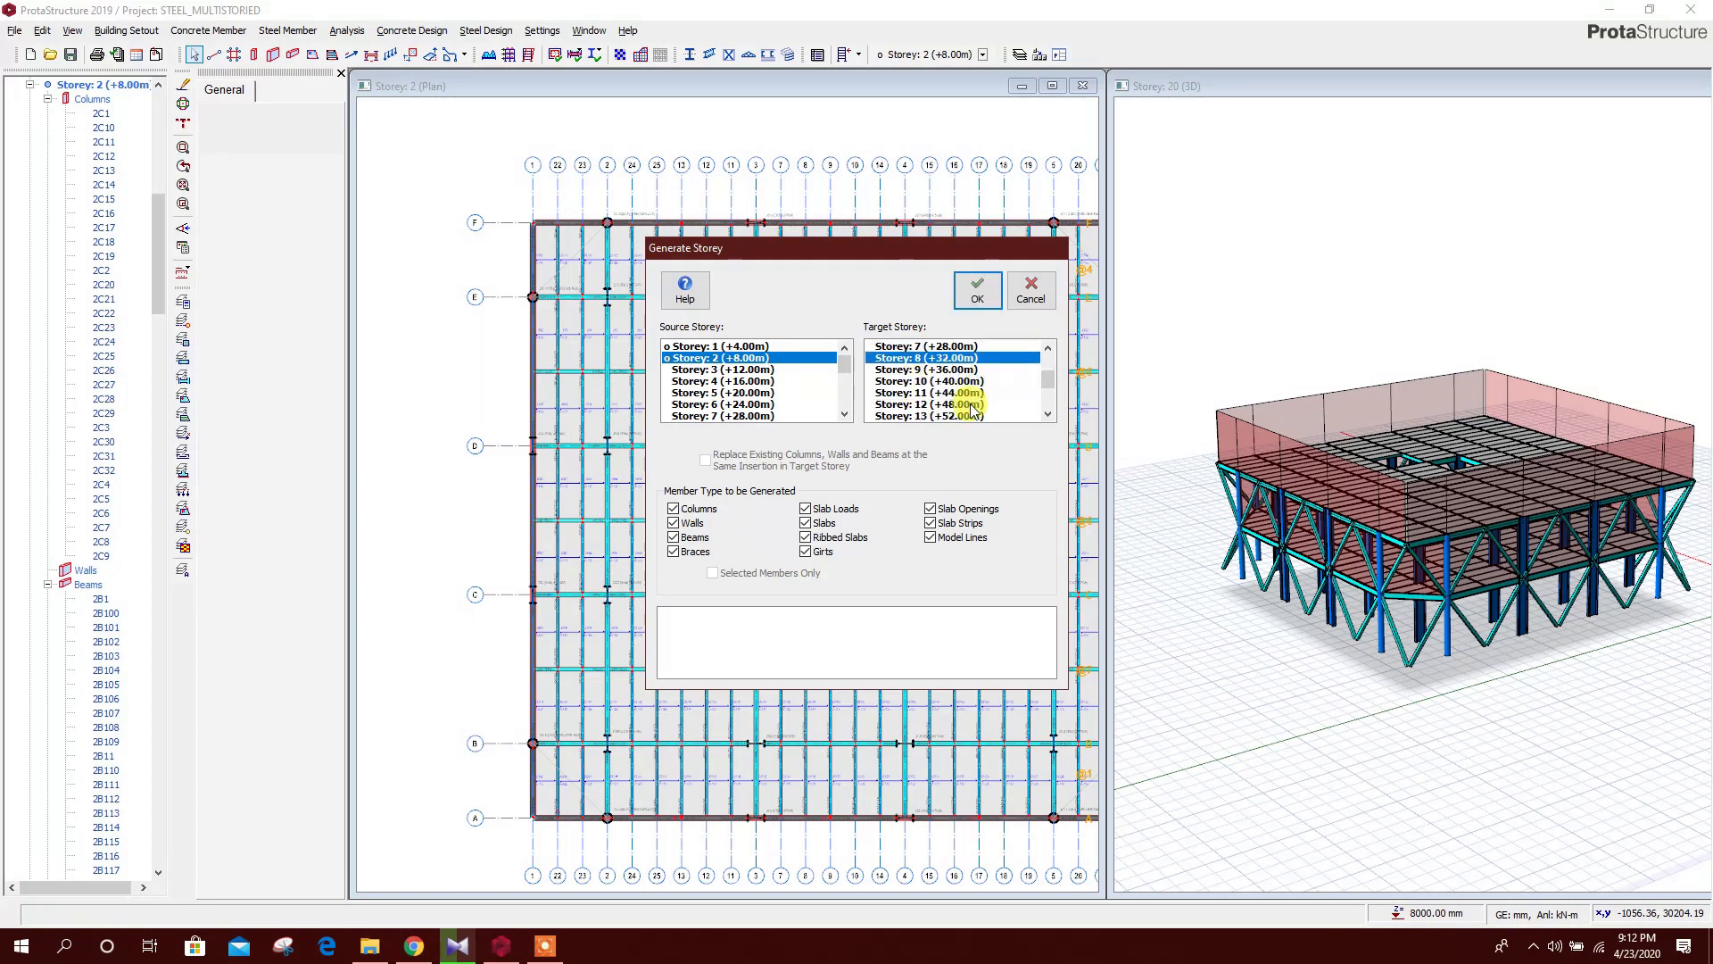
left_click(937, 382, "ctrl")
scroll(946, 407, "down", 1)
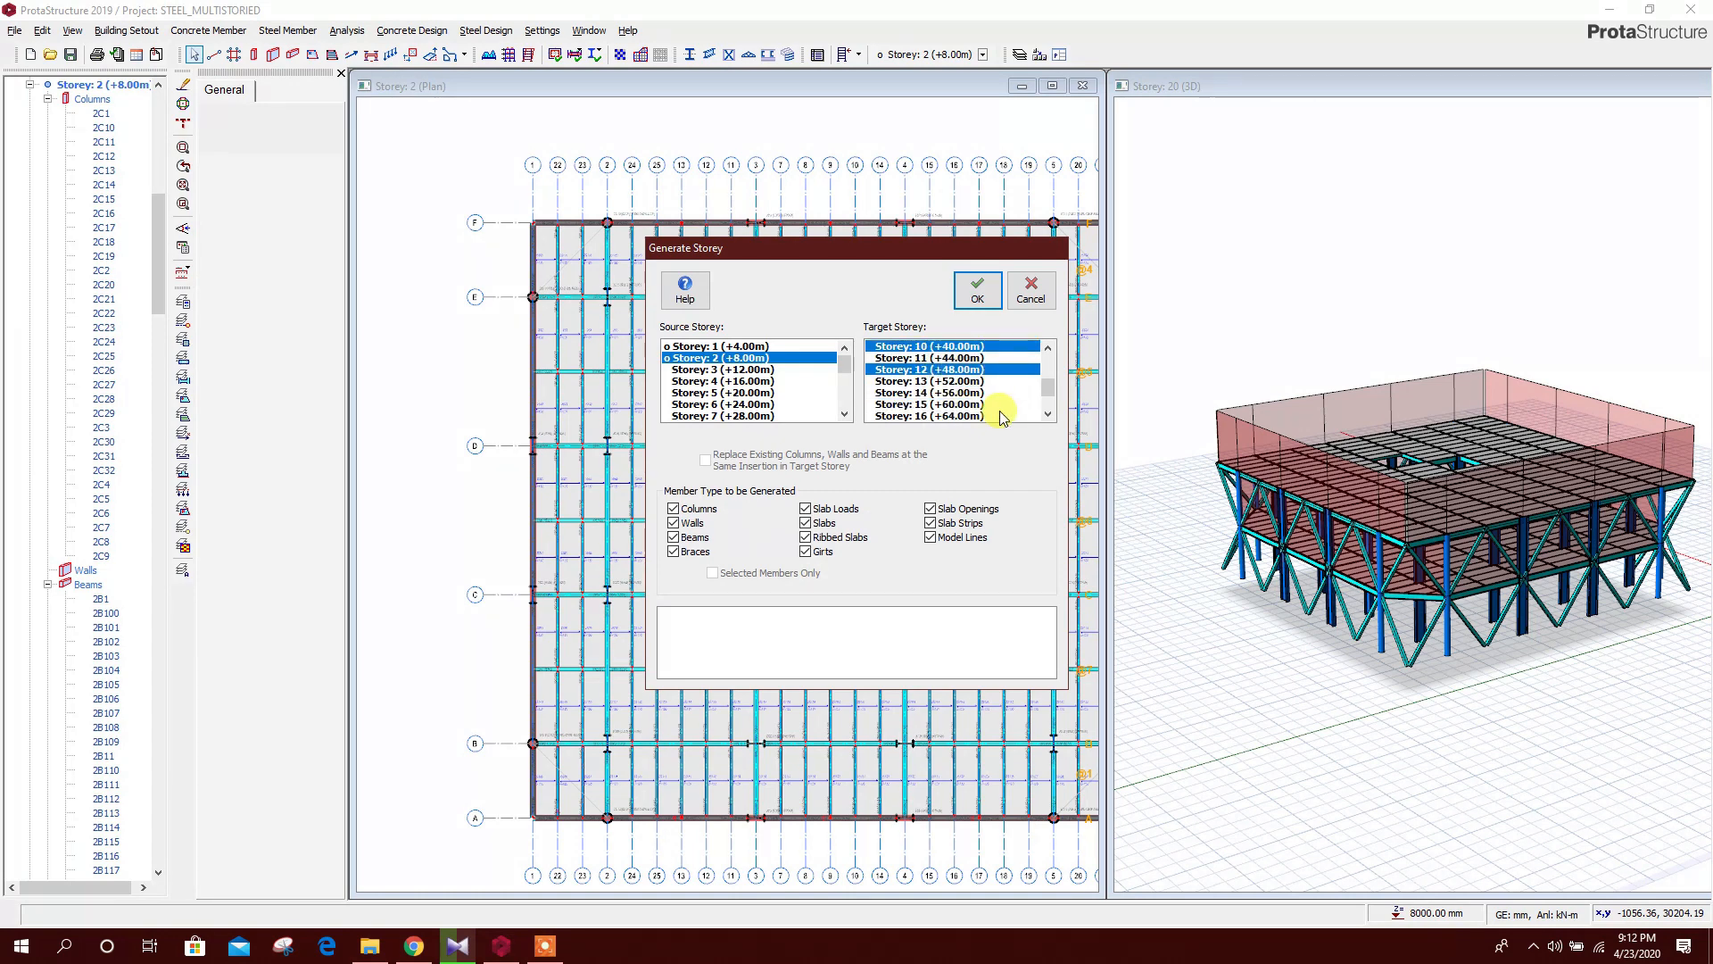
left_click(932, 393, "ctrl")
scroll(982, 412, "down", 1)
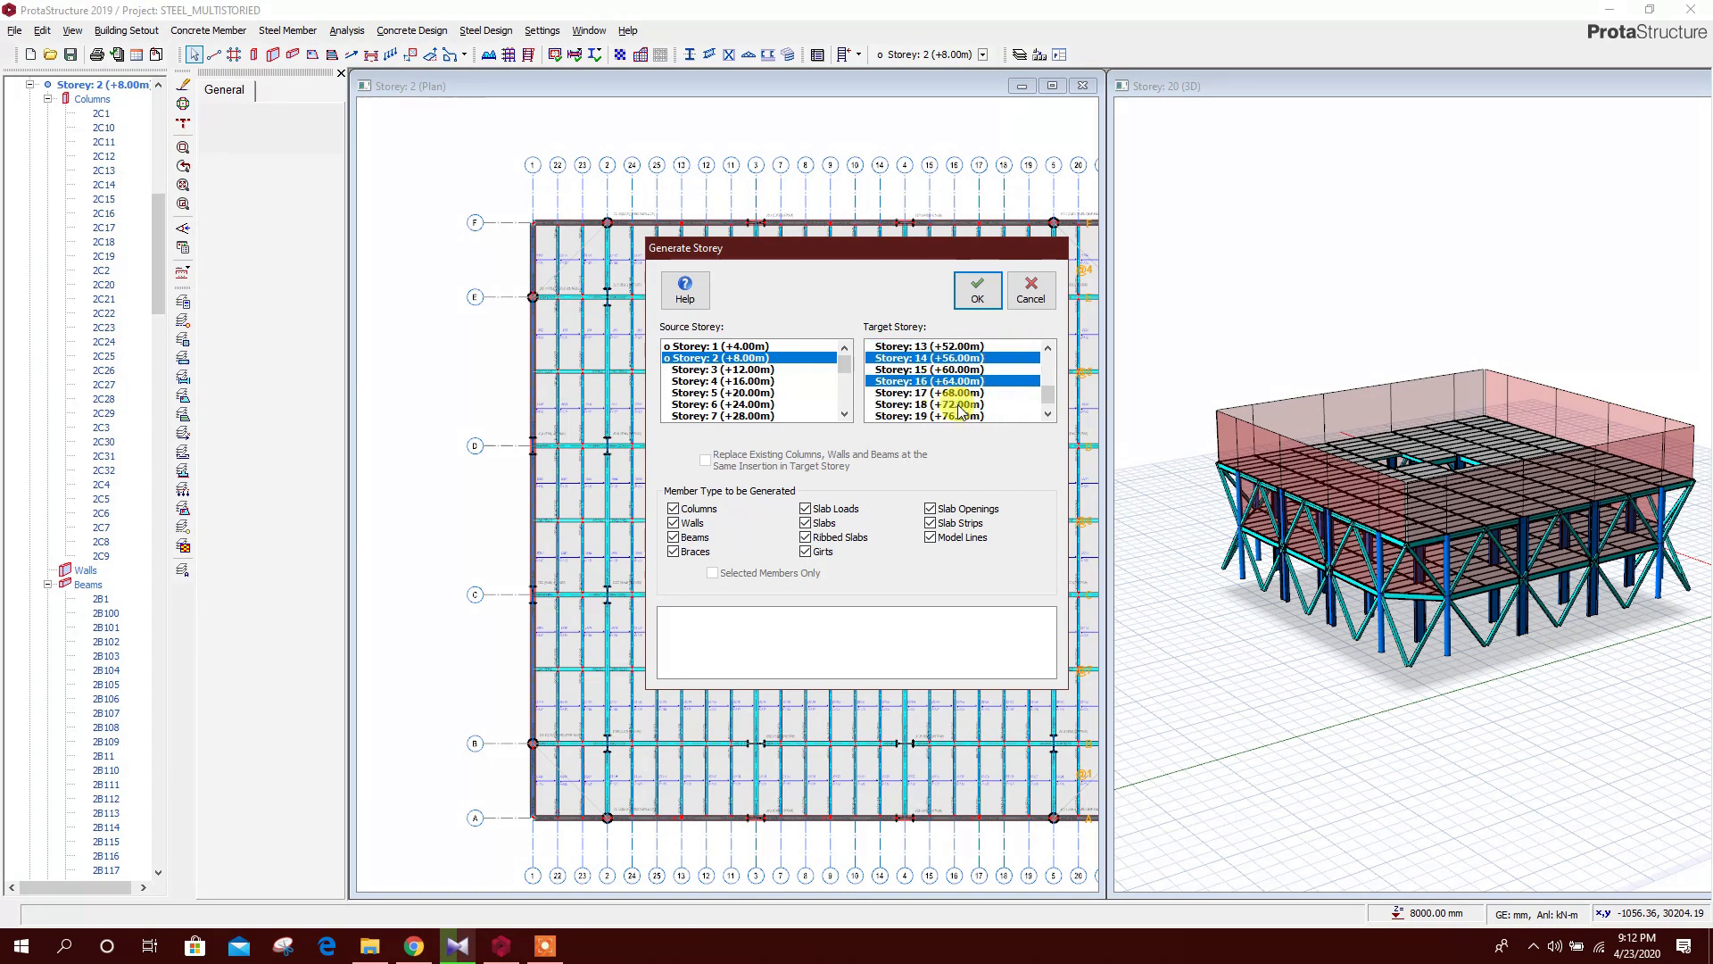
scroll(973, 410, "down", 1)
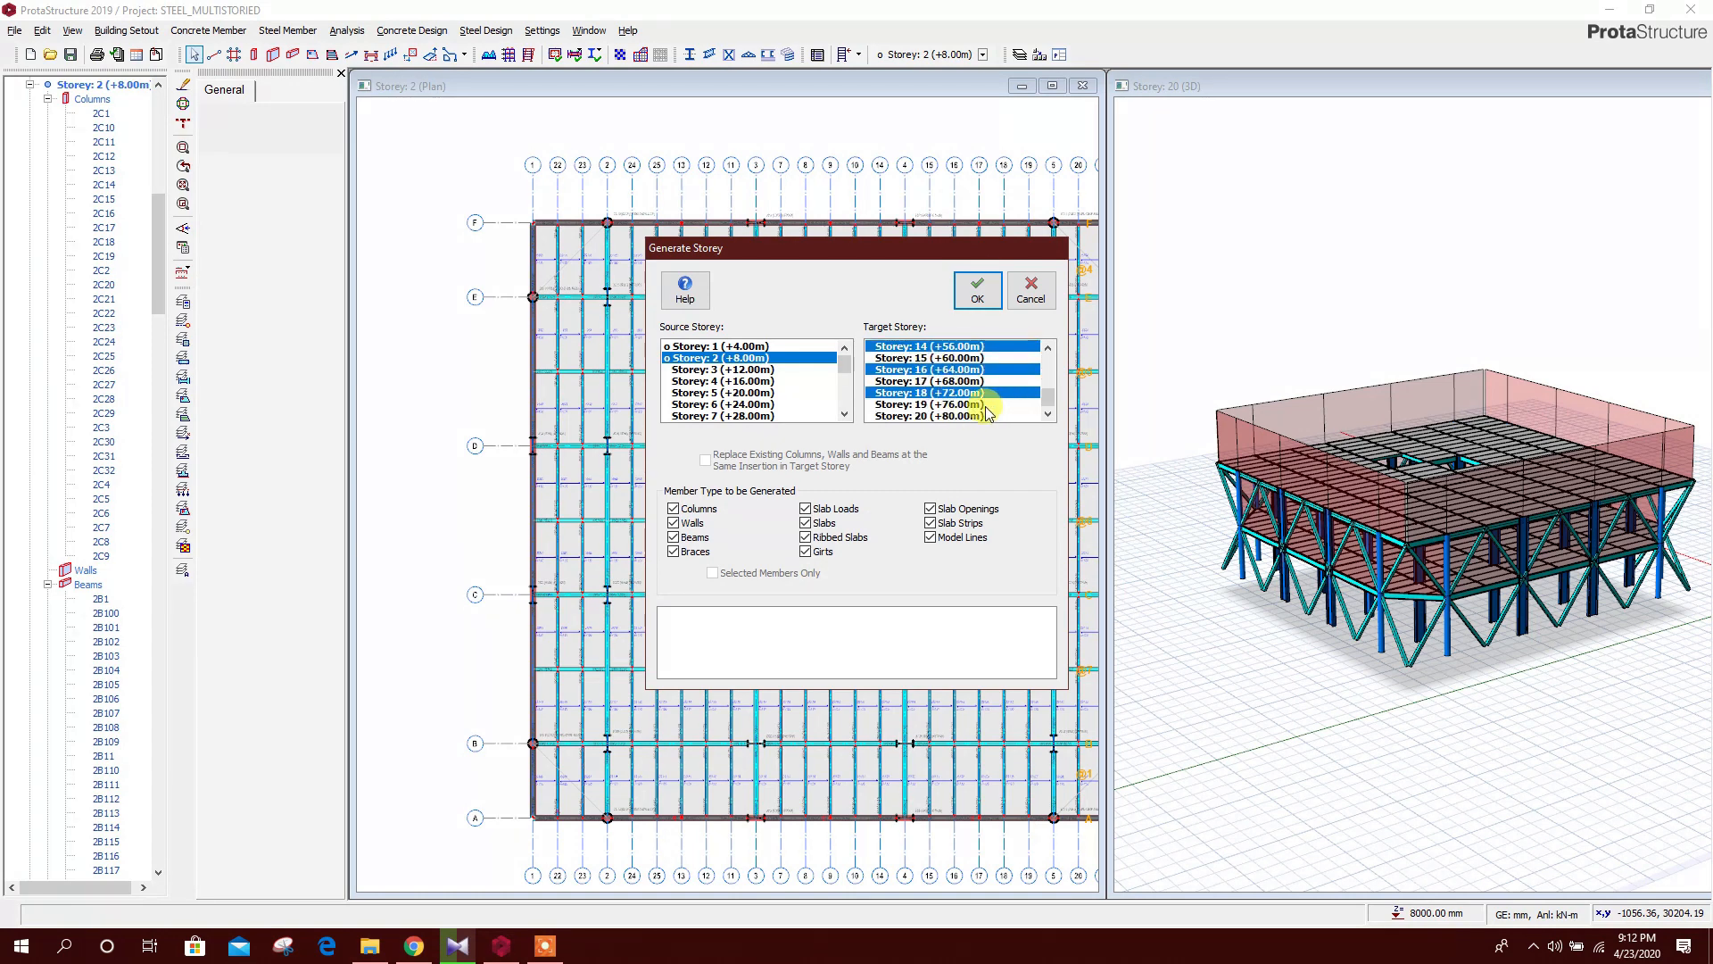
left_click(977, 290)
left_click(921, 531)
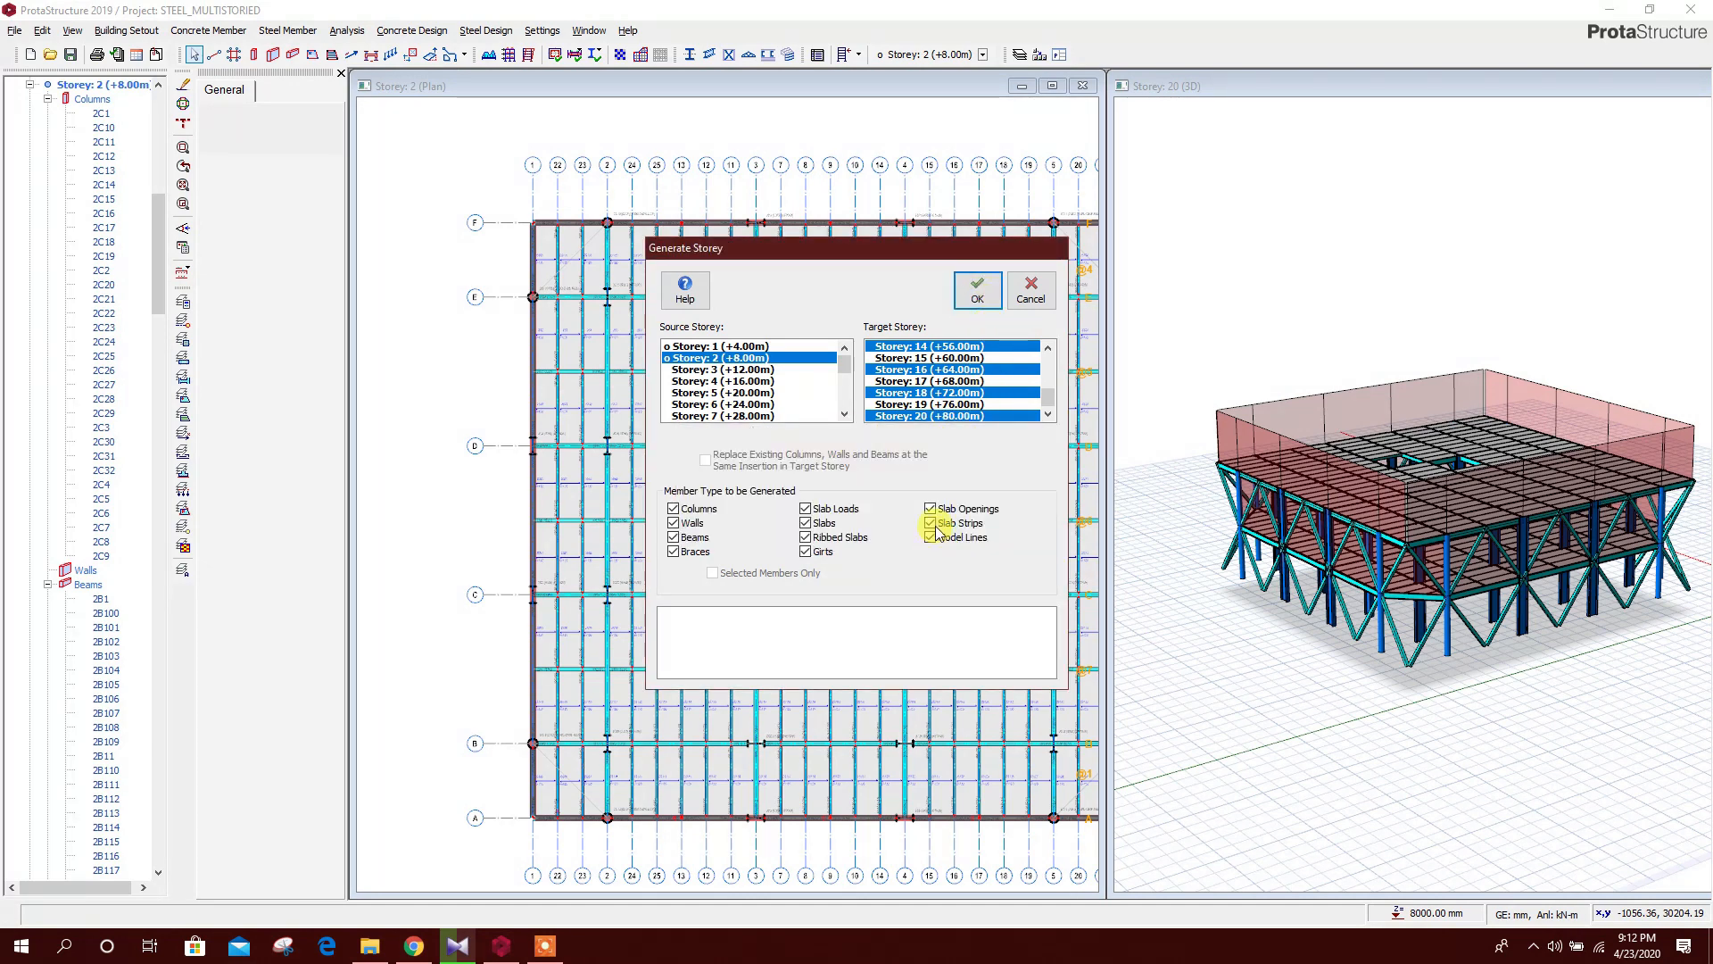
left_click(1031, 291)
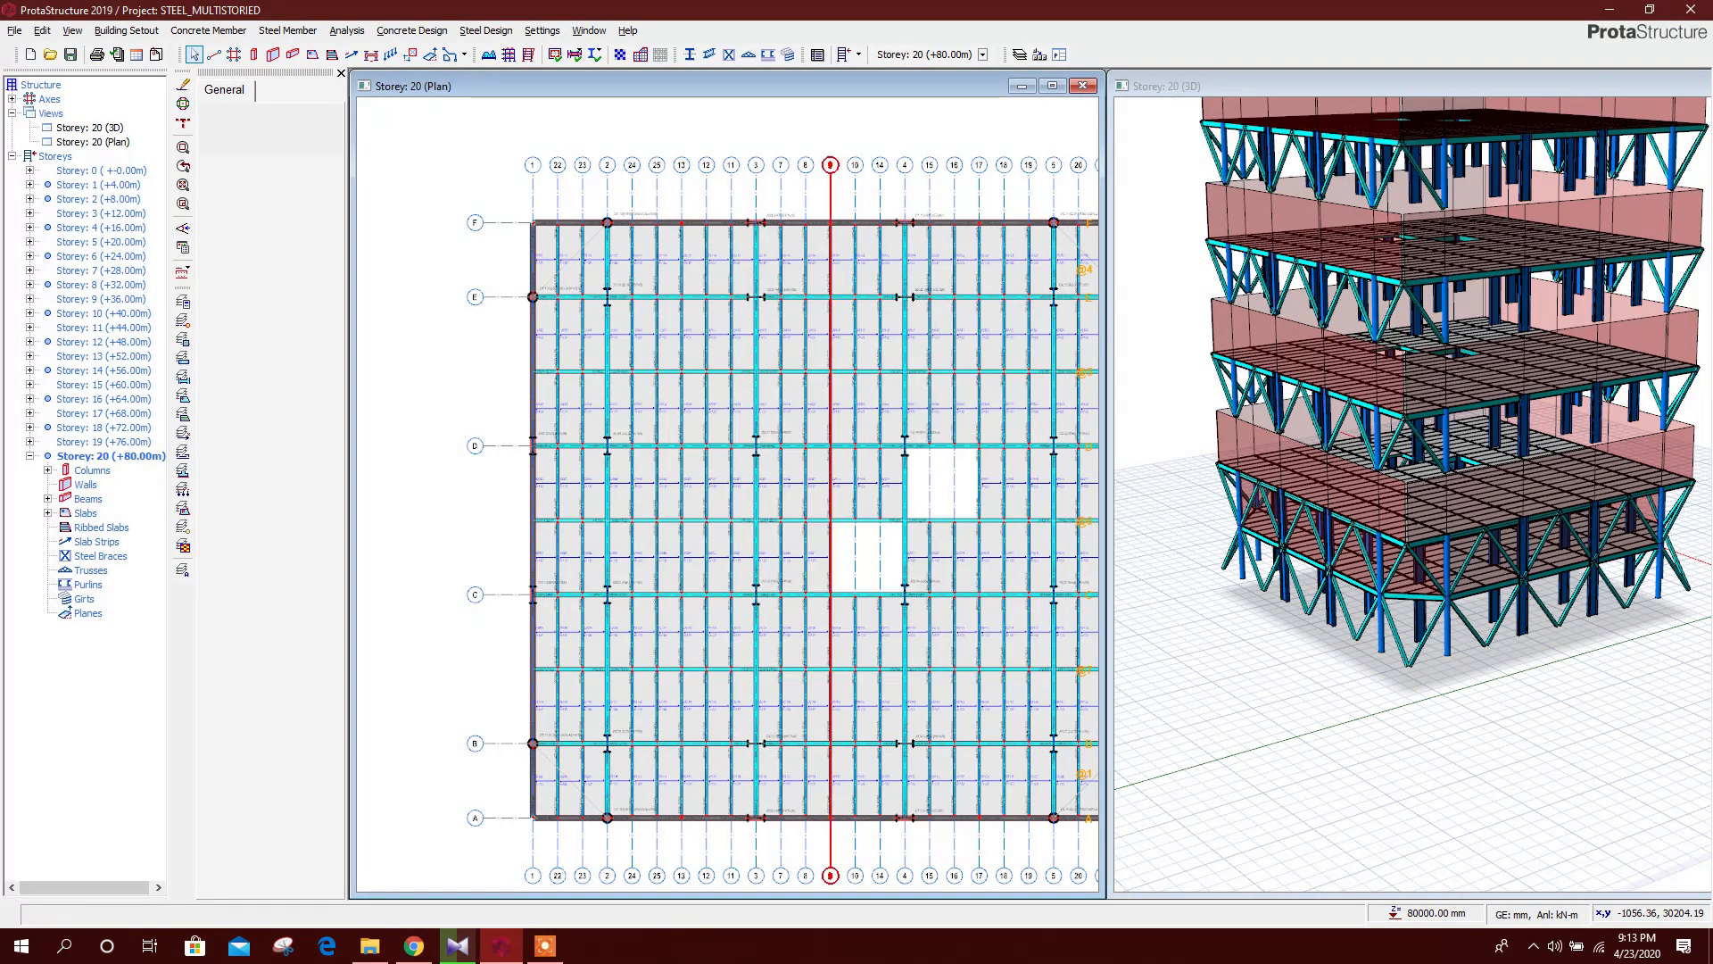
Generate the odd storeys from 3 to 19 using Storey 1 as the source, with all member types included
left_click(118, 186)
double_click(121, 189)
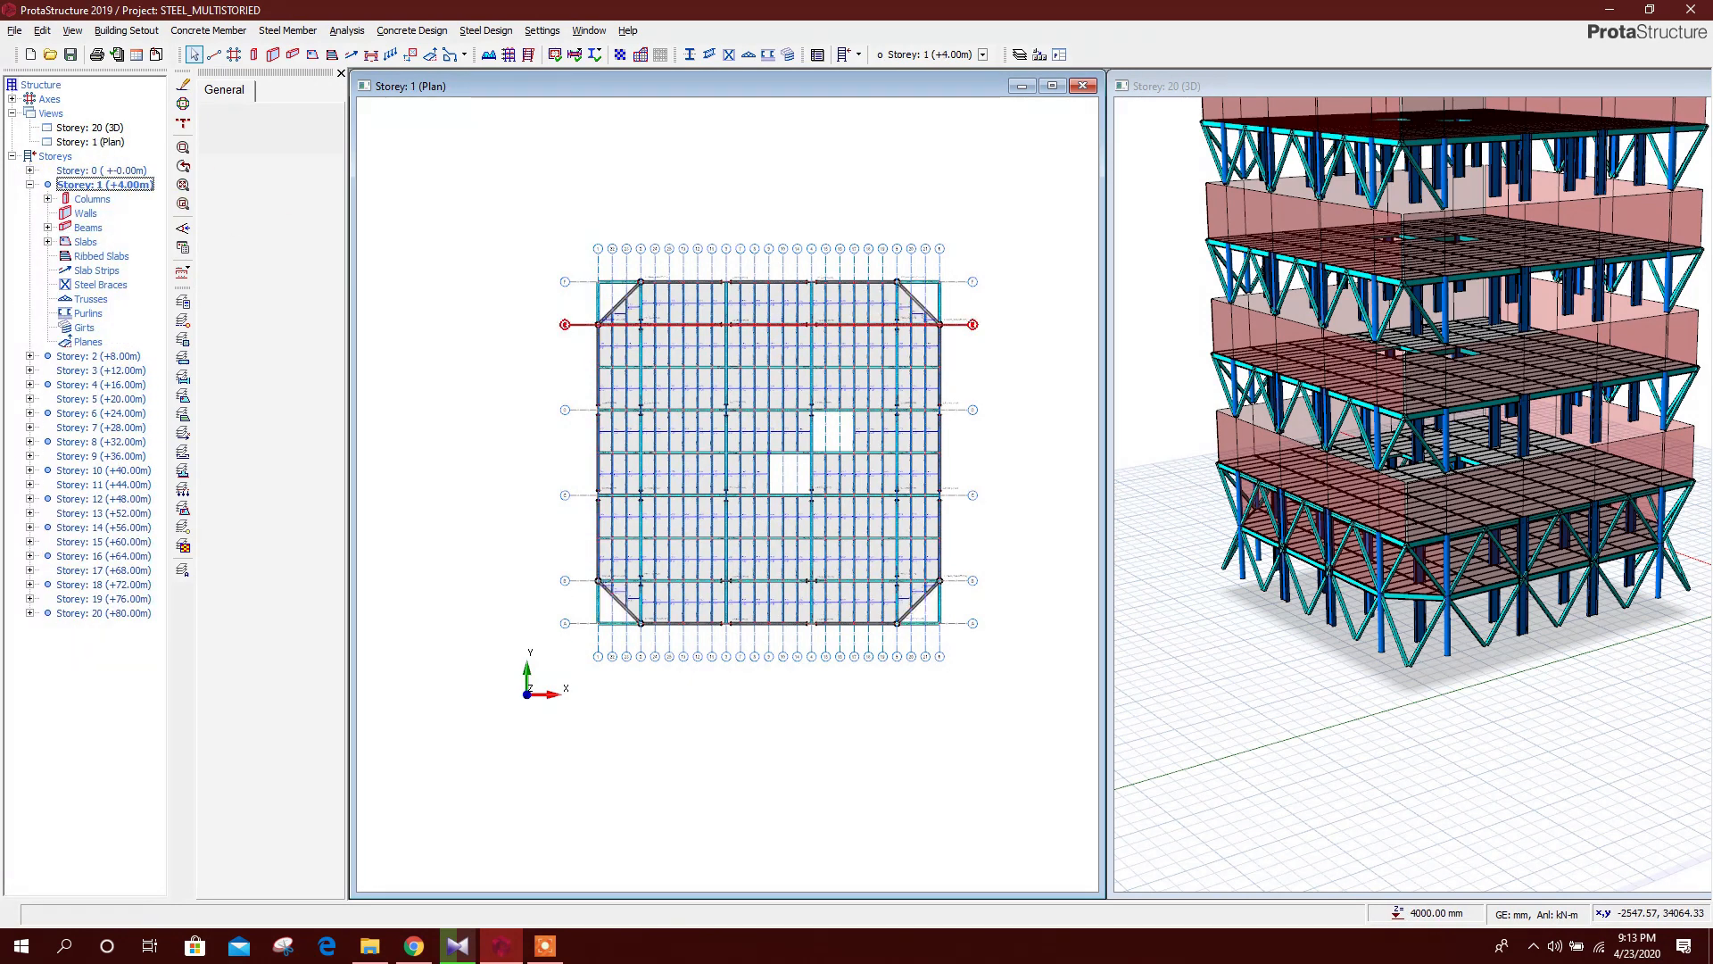
left_click(127, 31)
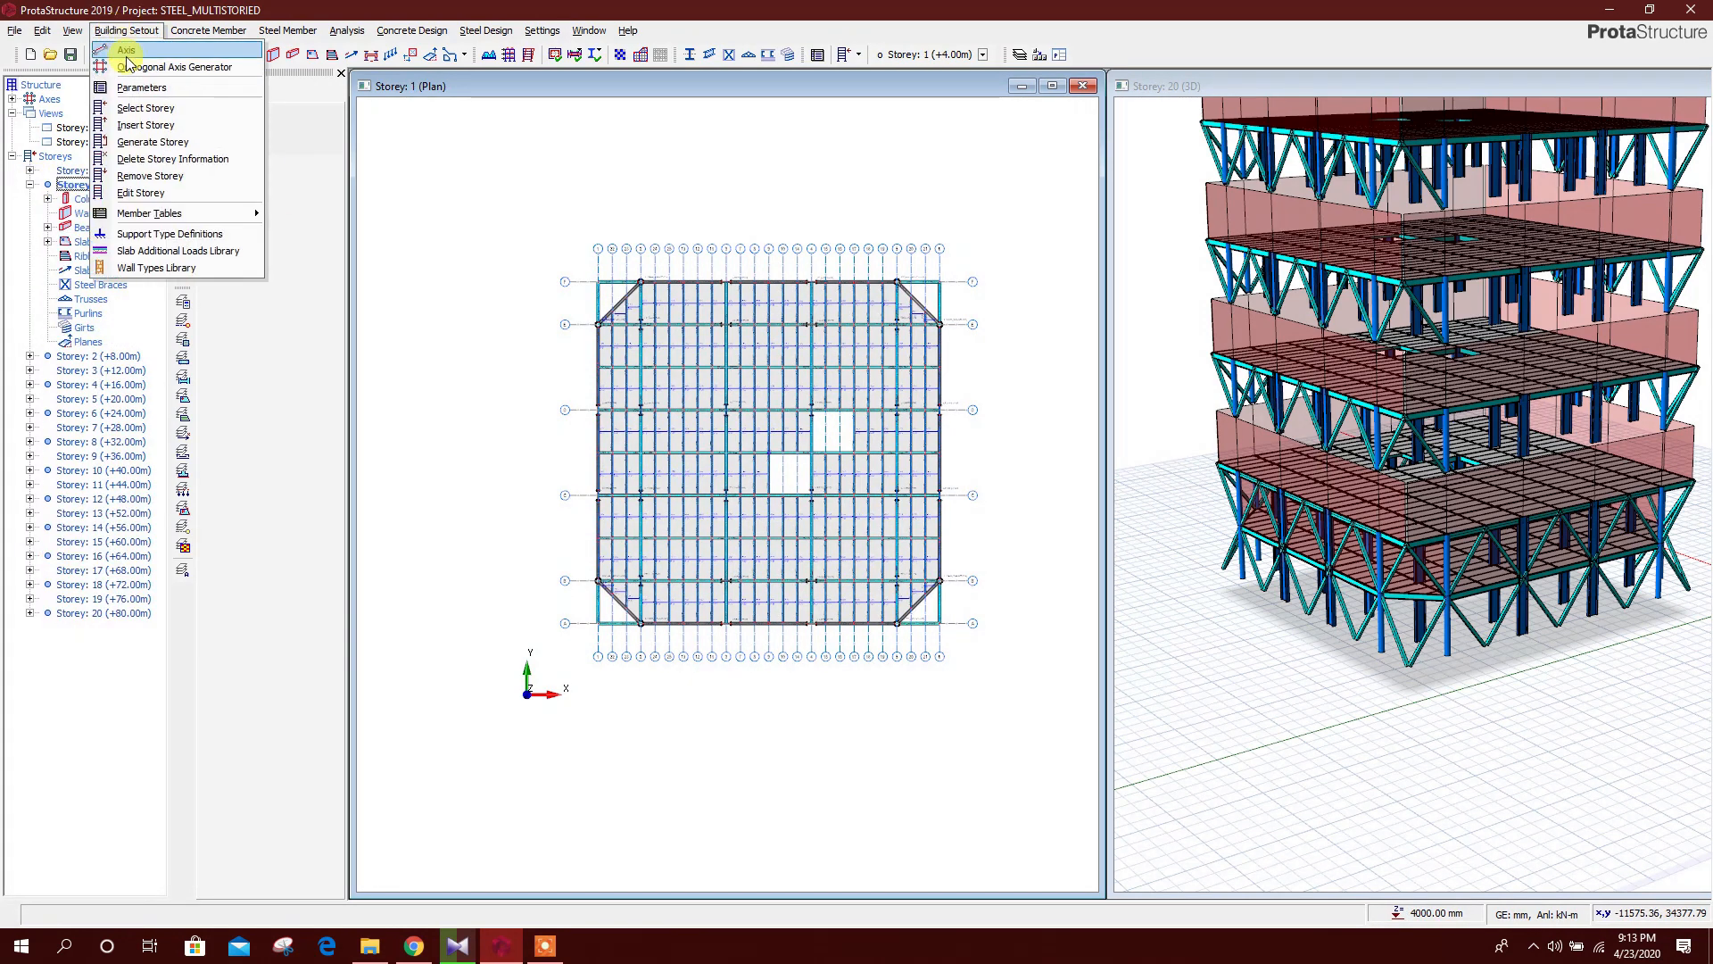
left_click(157, 141)
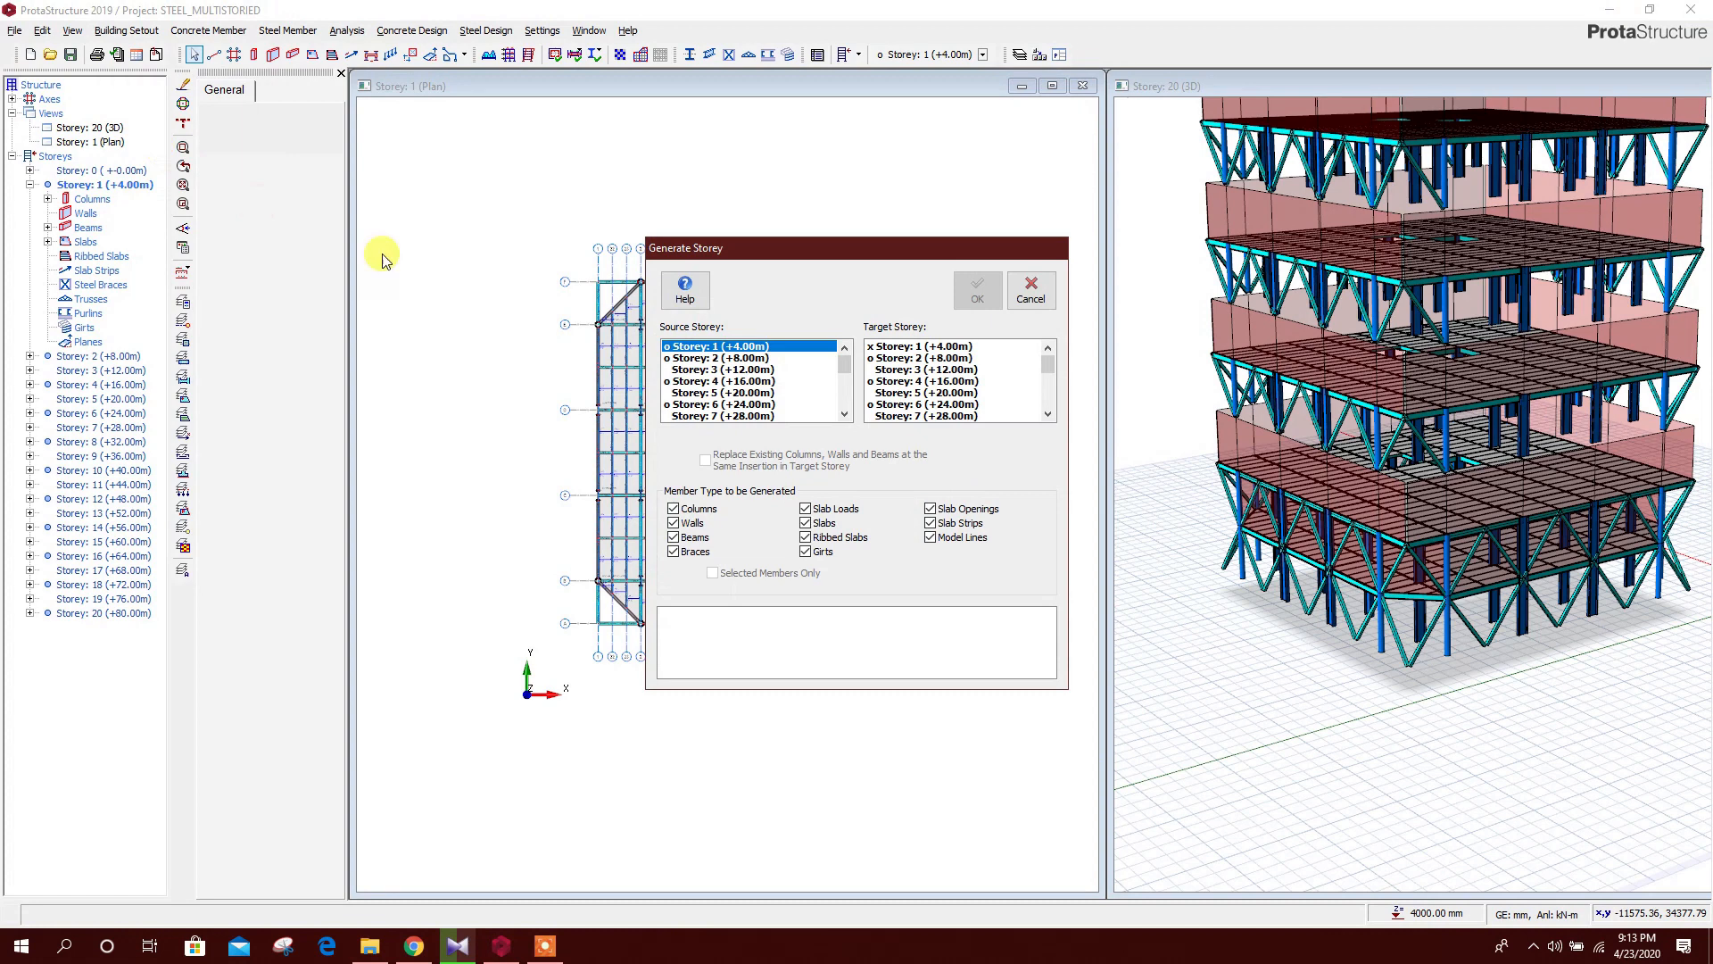
left_click(919, 381)
scroll(948, 406, "down", 1)
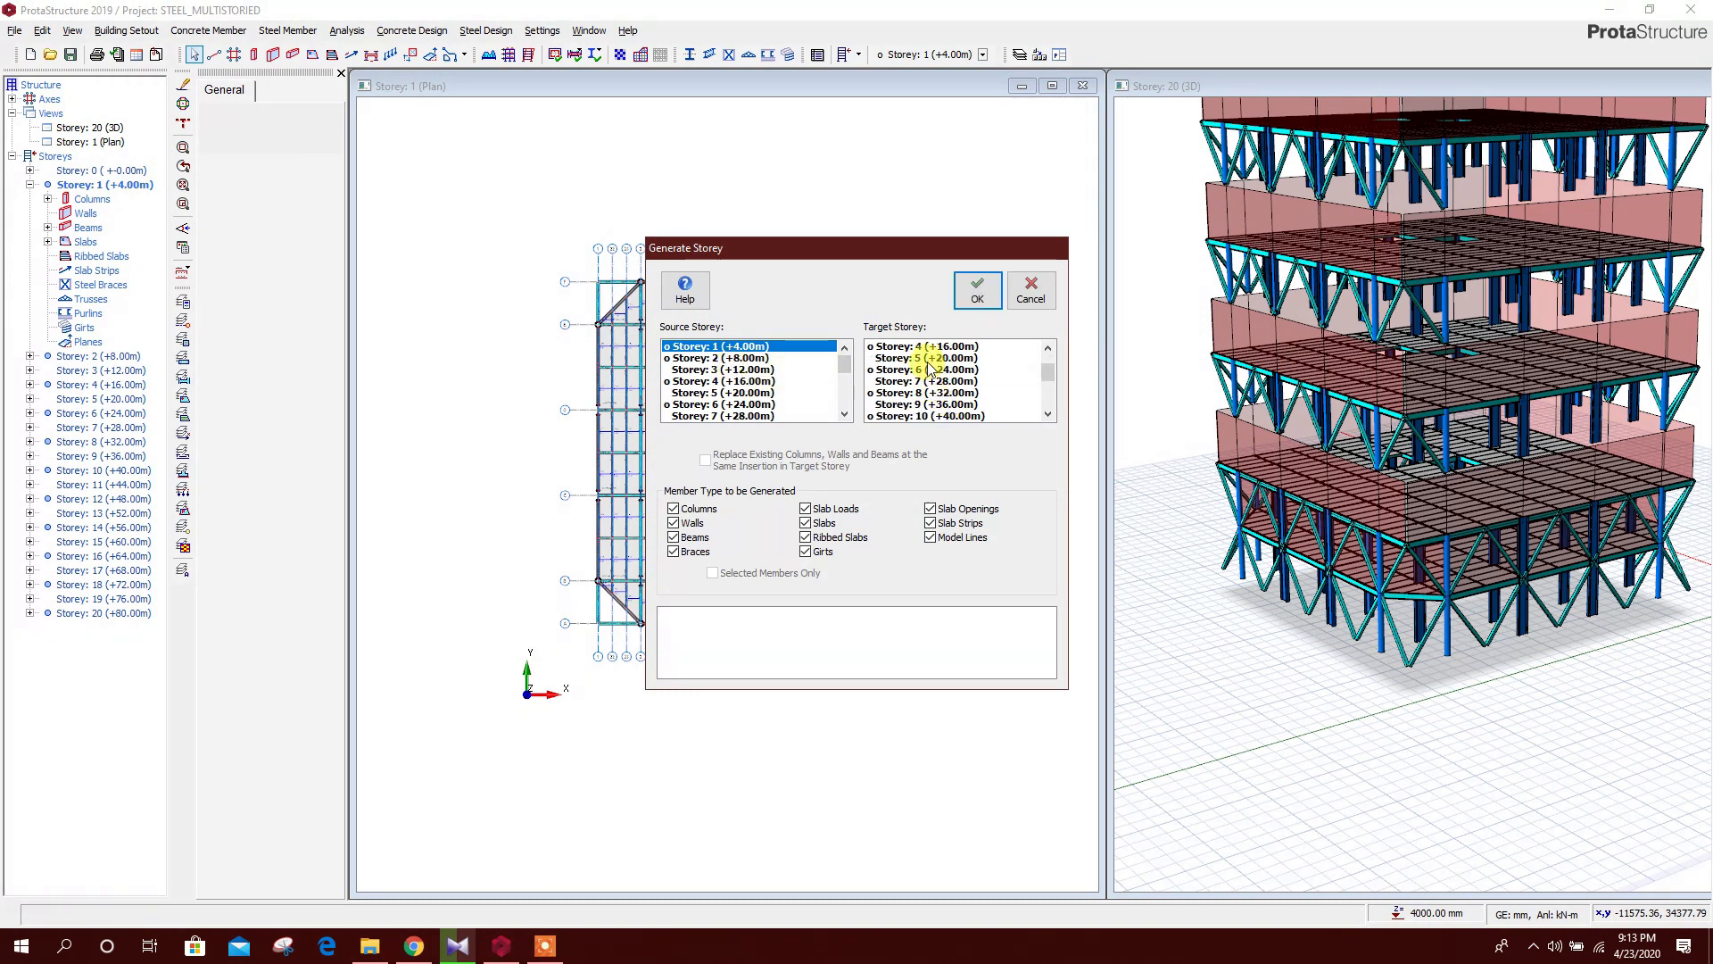
left_click(928, 380)
scroll(928, 382, "down", 1)
left_click(929, 369)
left_click(930, 393)
scroll(930, 397, "down", 1)
left_click(937, 382)
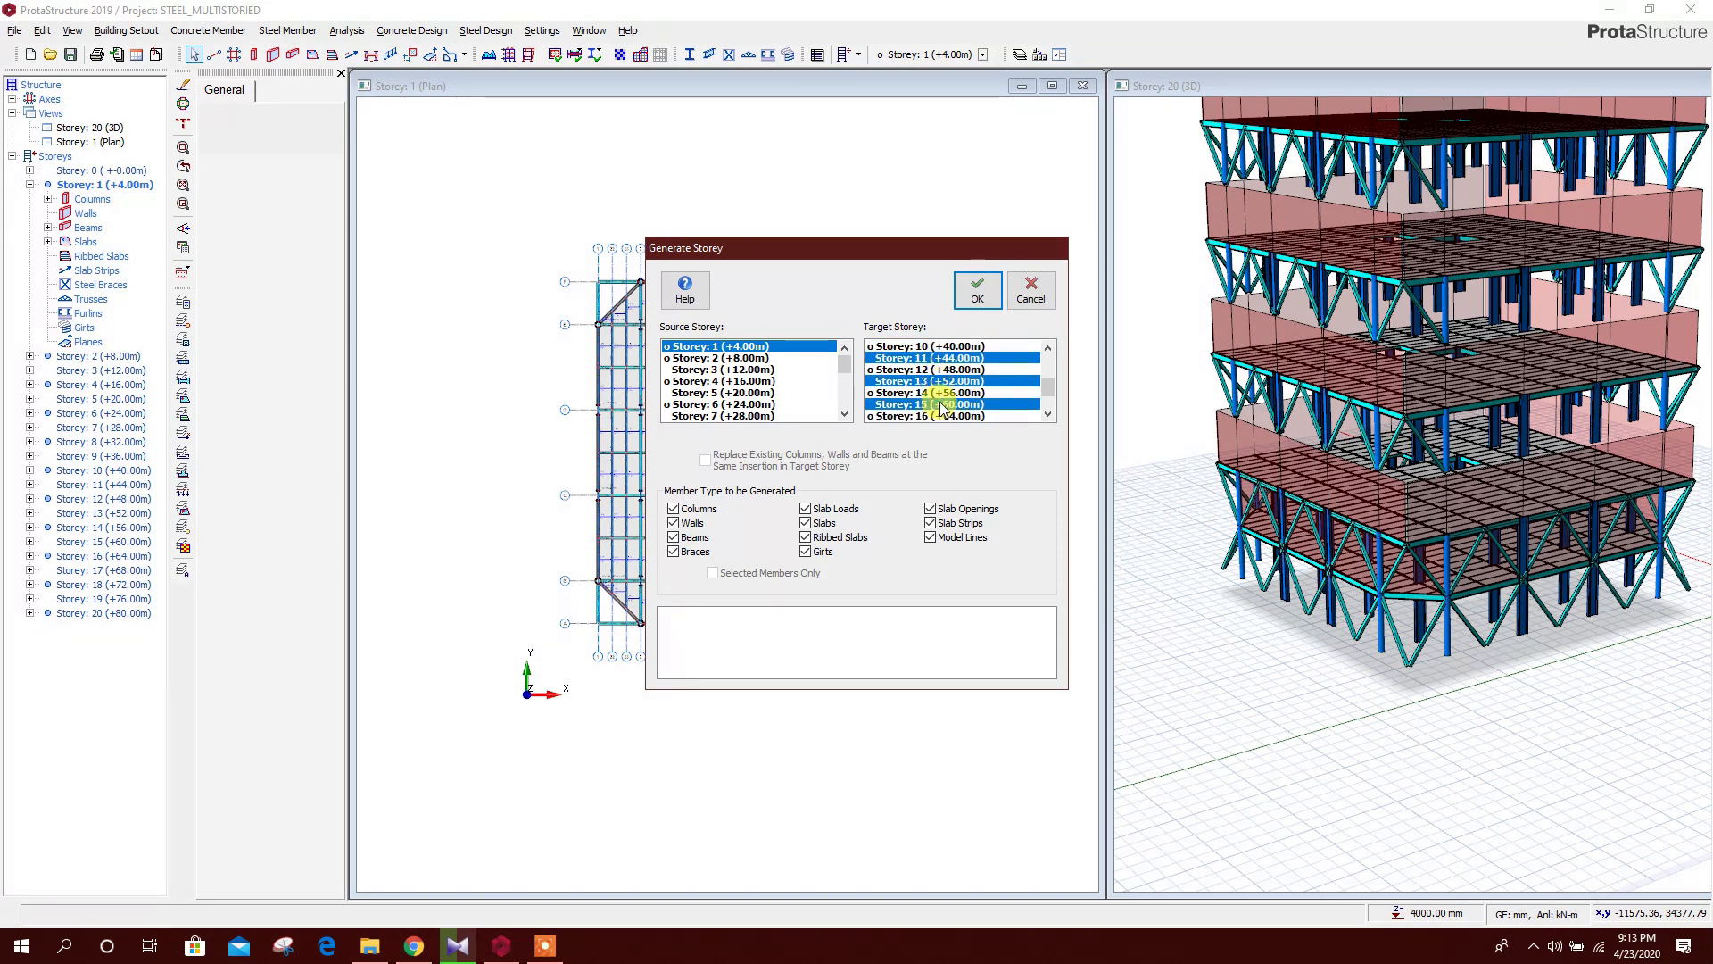
scroll(946, 404, "down", 1)
left_click(951, 395)
scroll(999, 411, "down", 1)
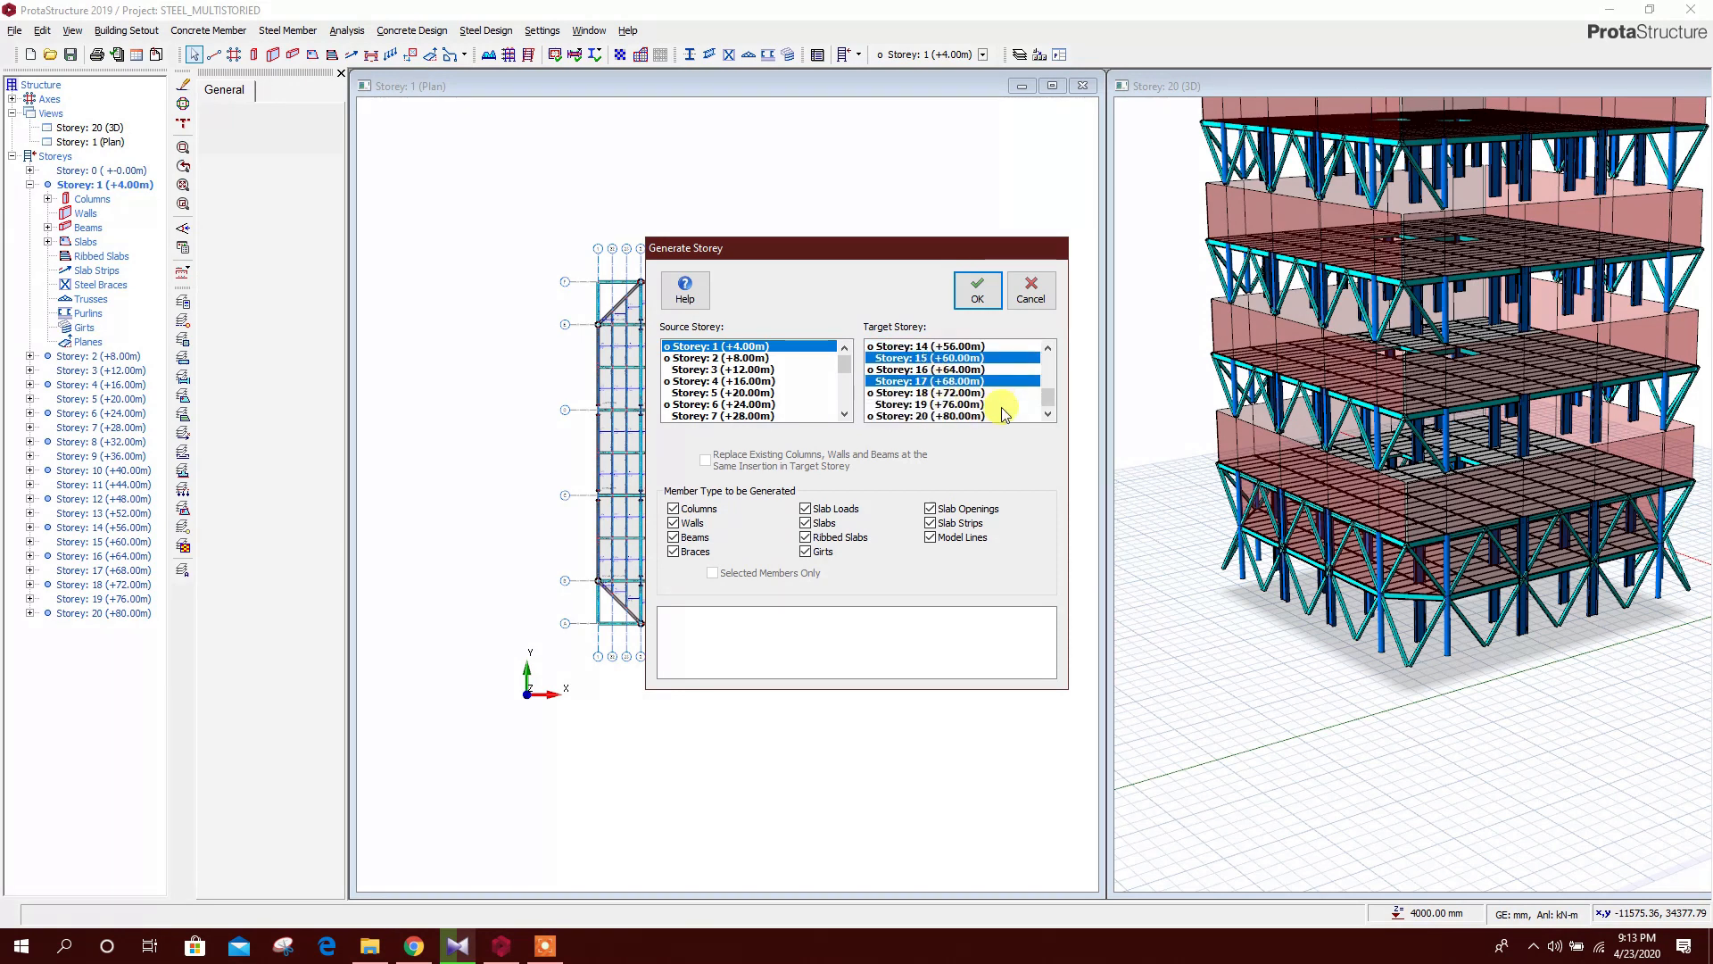
left_click(936, 406)
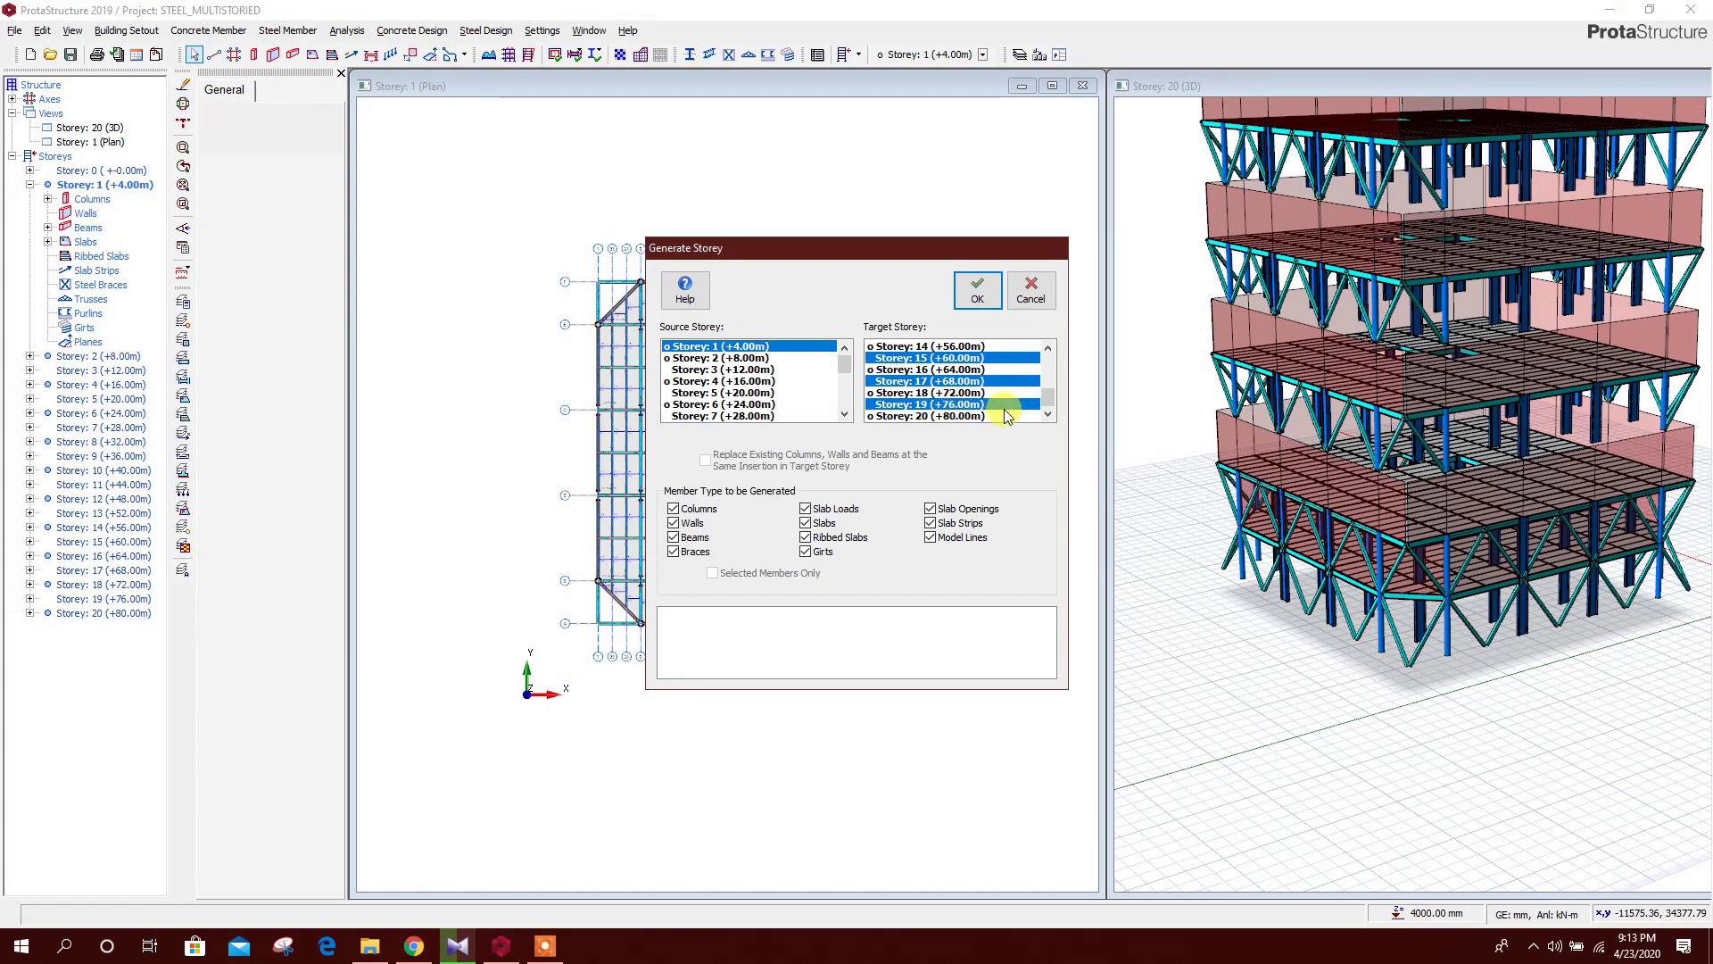
left_click(977, 290)
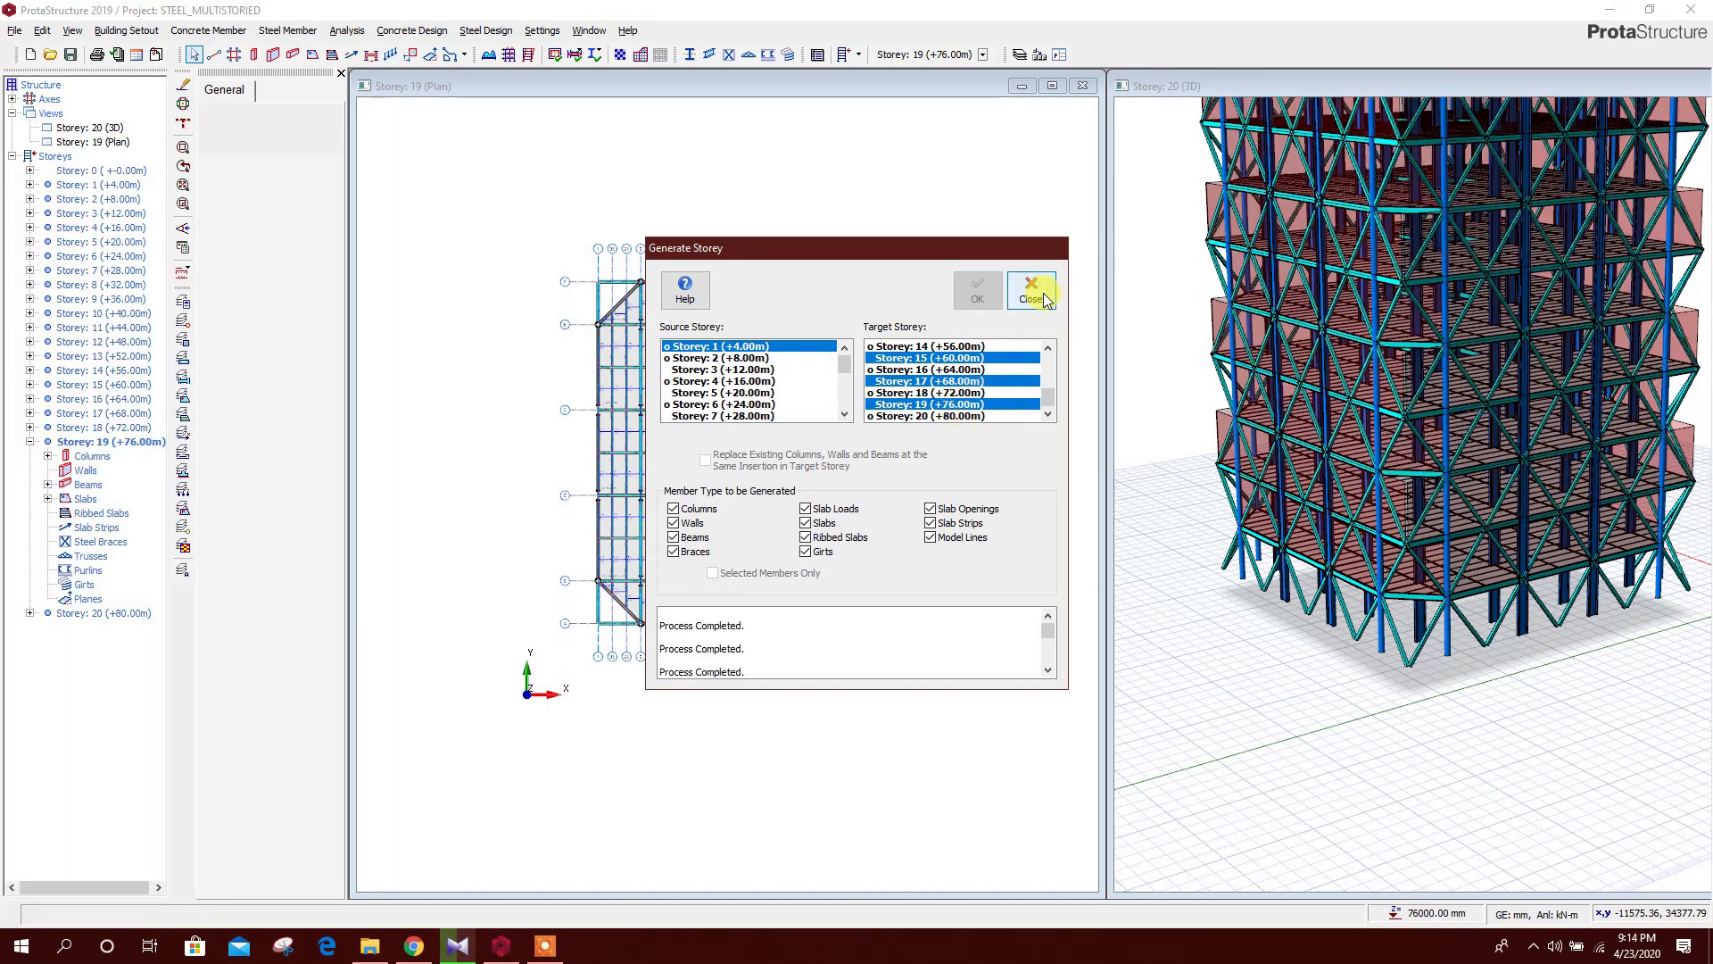
left_click(1031, 290)
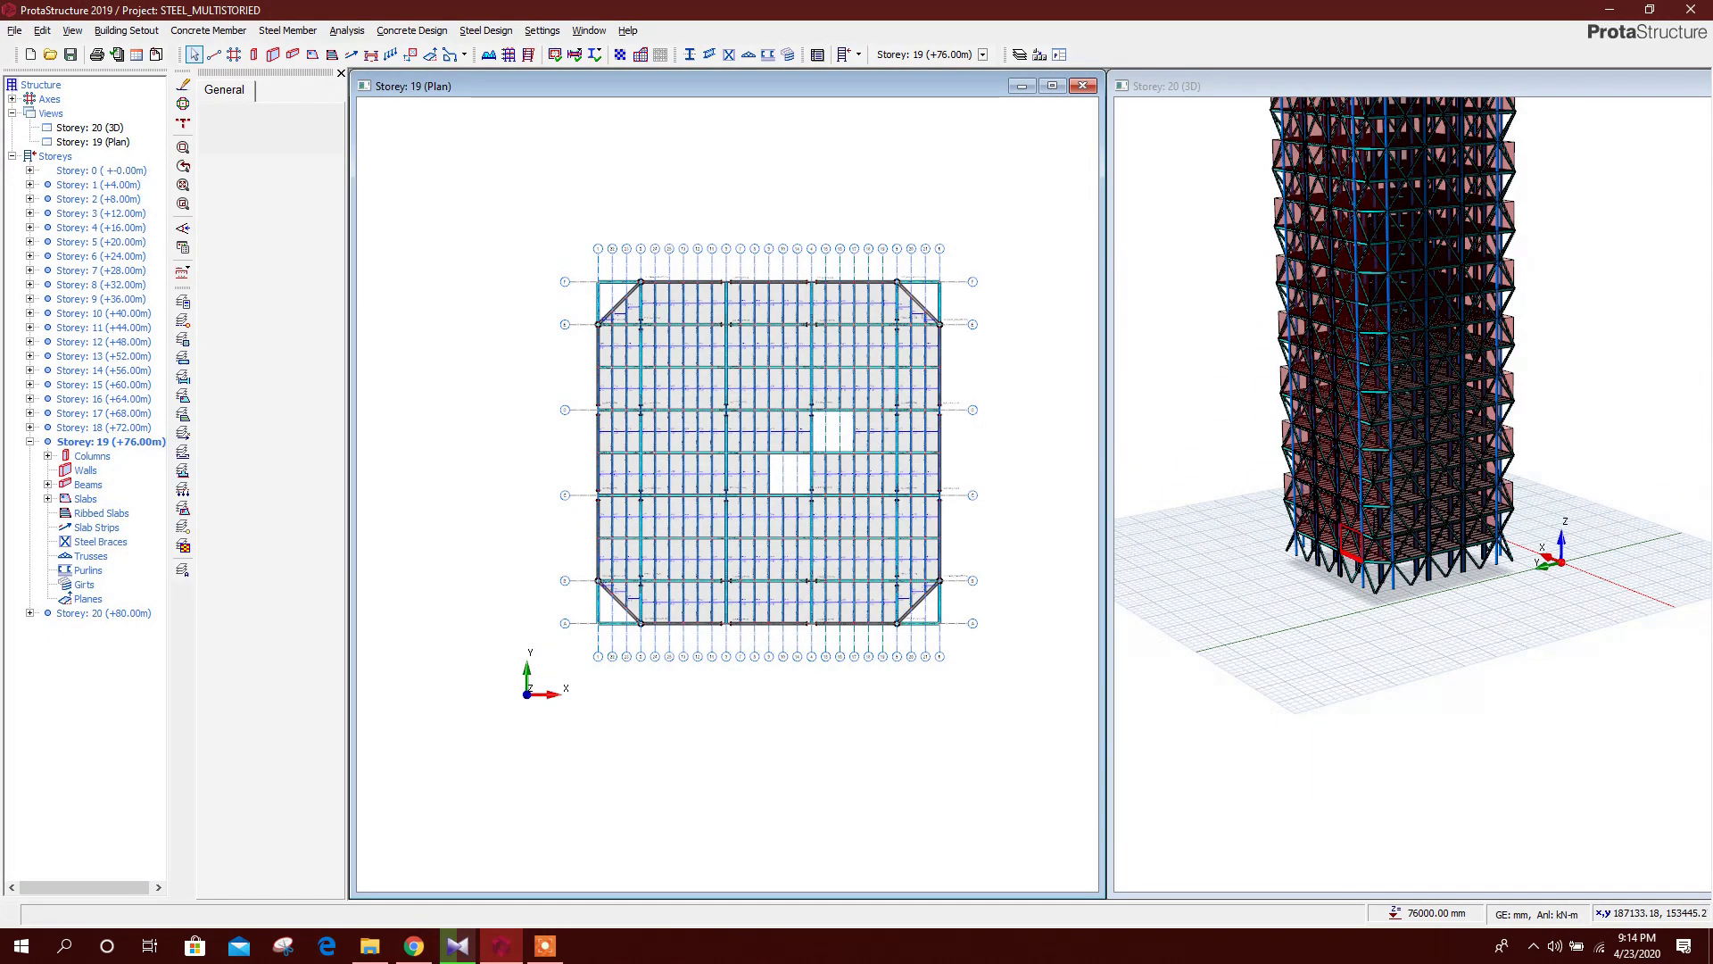
Open the Storey 20 (+80.00m) plan around the corner at axes 1 and F
middle_click_drag(1352, 541, 1580, 669)
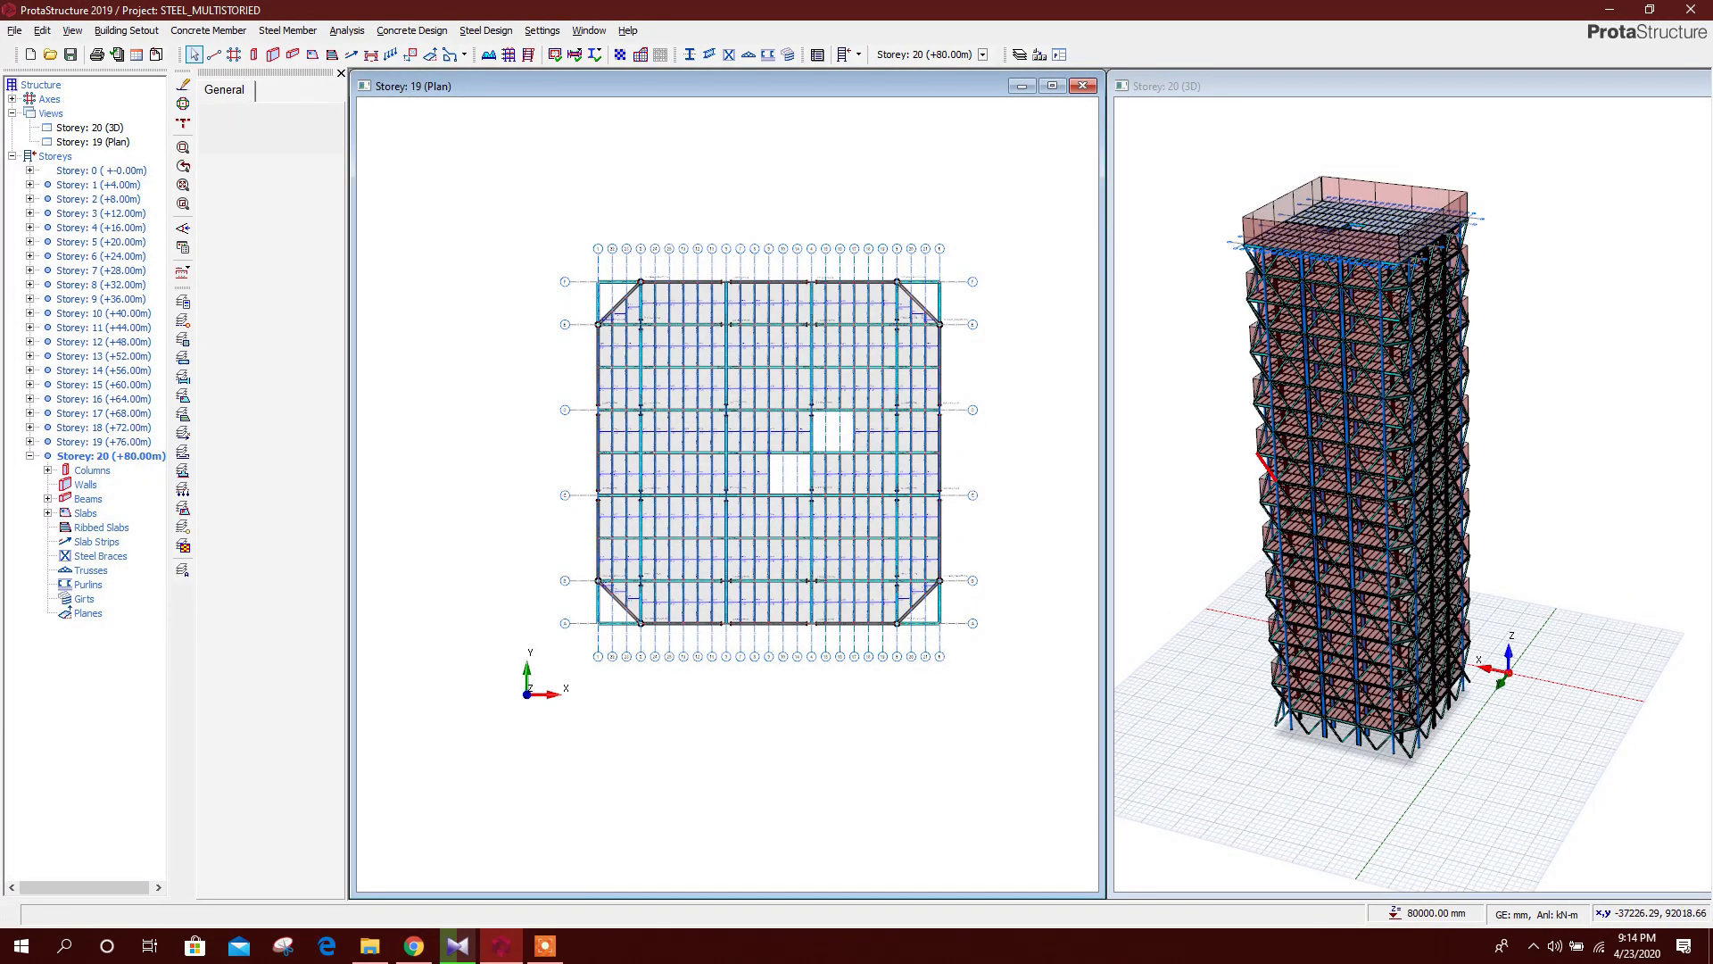
middle_click_drag(826, 431, 776, 424)
left_click(82, 613)
scroll(596, 293, "up", 4)
right_click(540, 255)
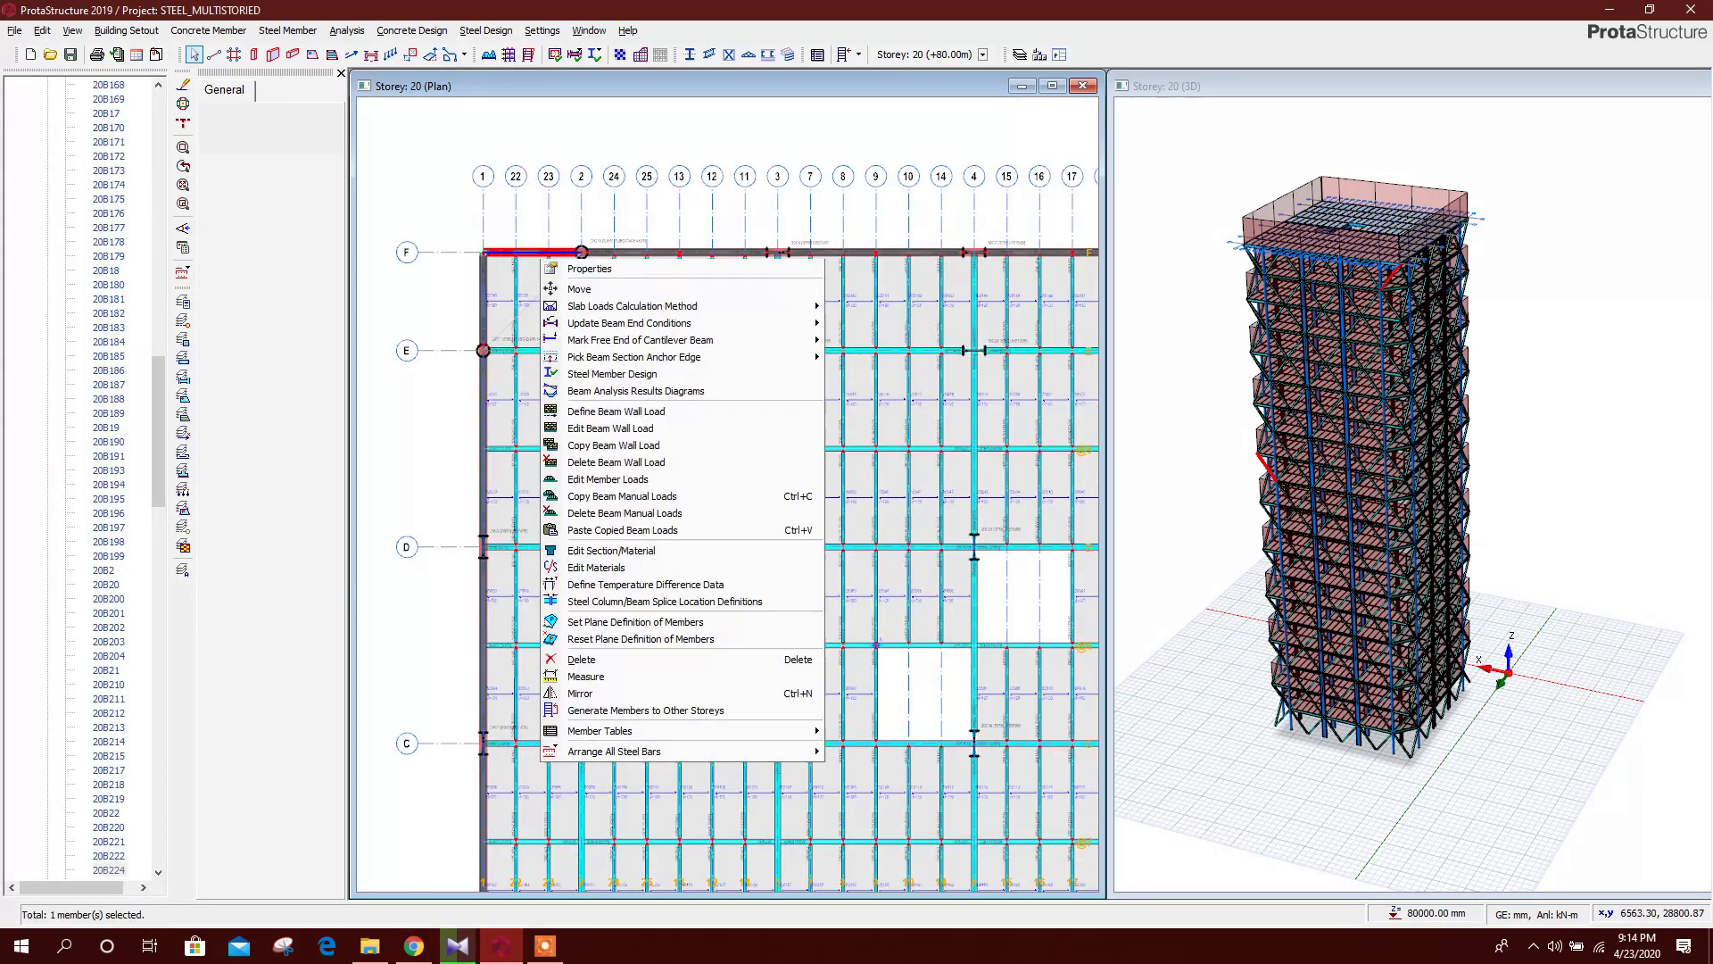
left_click(605, 482)
left_click(1044, 321)
Define a 200 Brick Wall - Malaysia wall load with 1.5 m height on the Storey 20 beam on axis F between axes 1 and 2
right_click(535, 248)
left_click(619, 415)
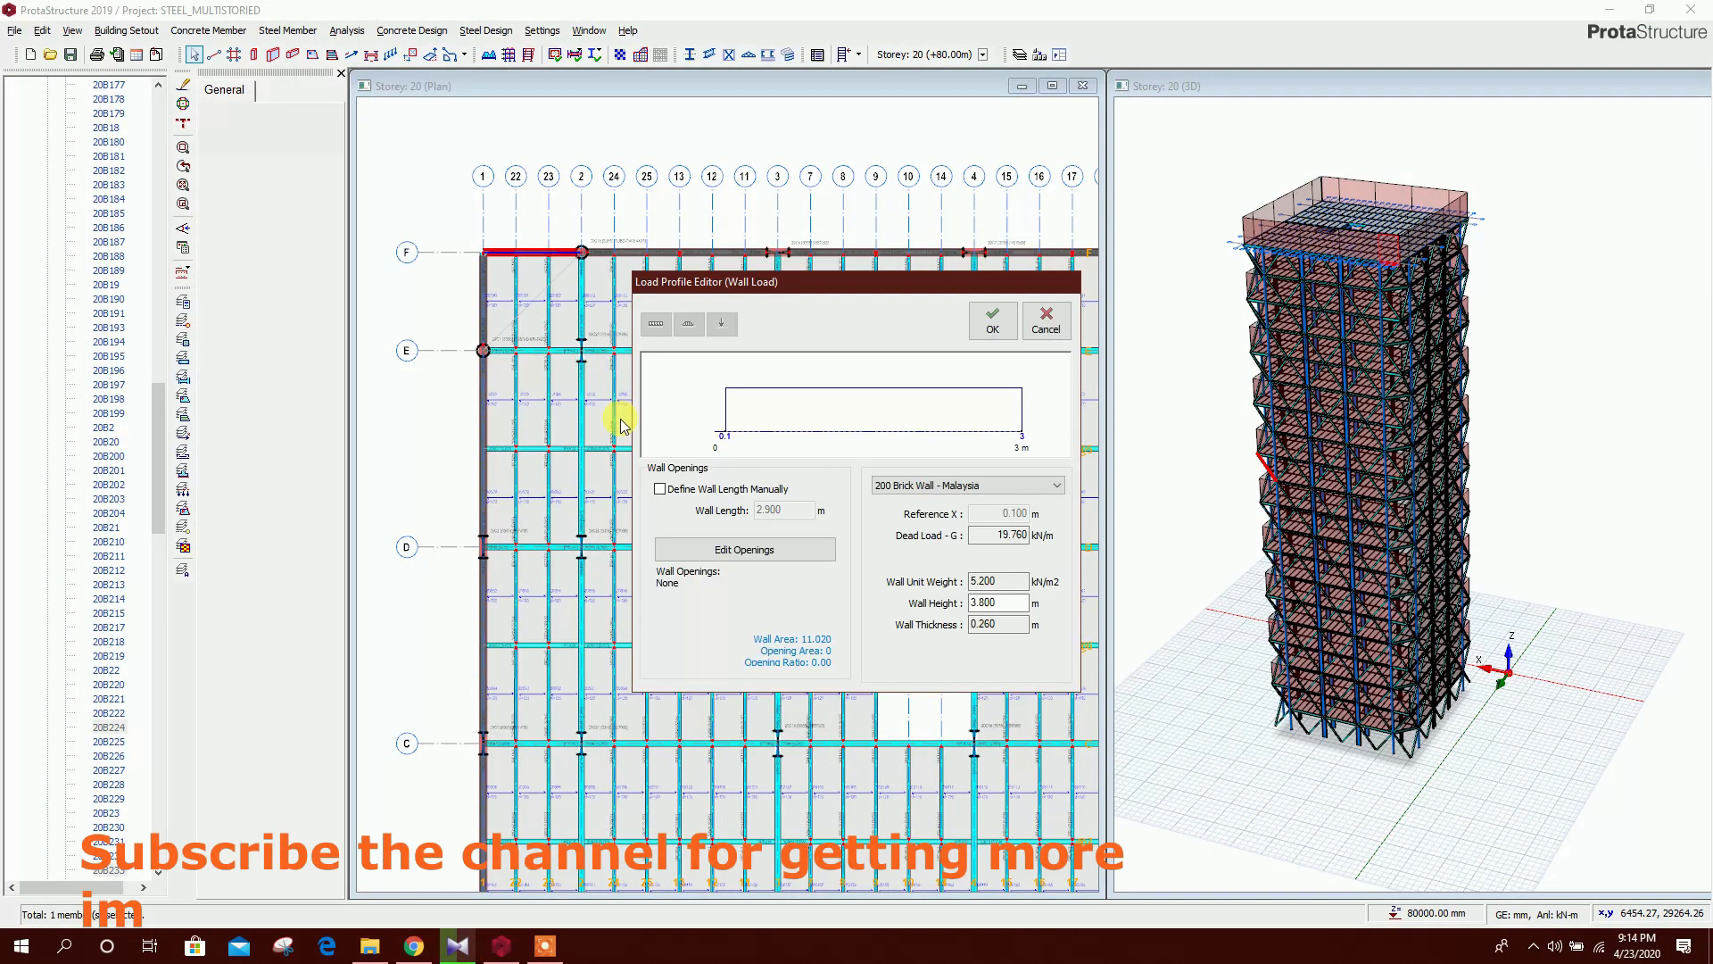
left_click(948, 486)
left_click(946, 497)
double_click(997, 602)
type("1")
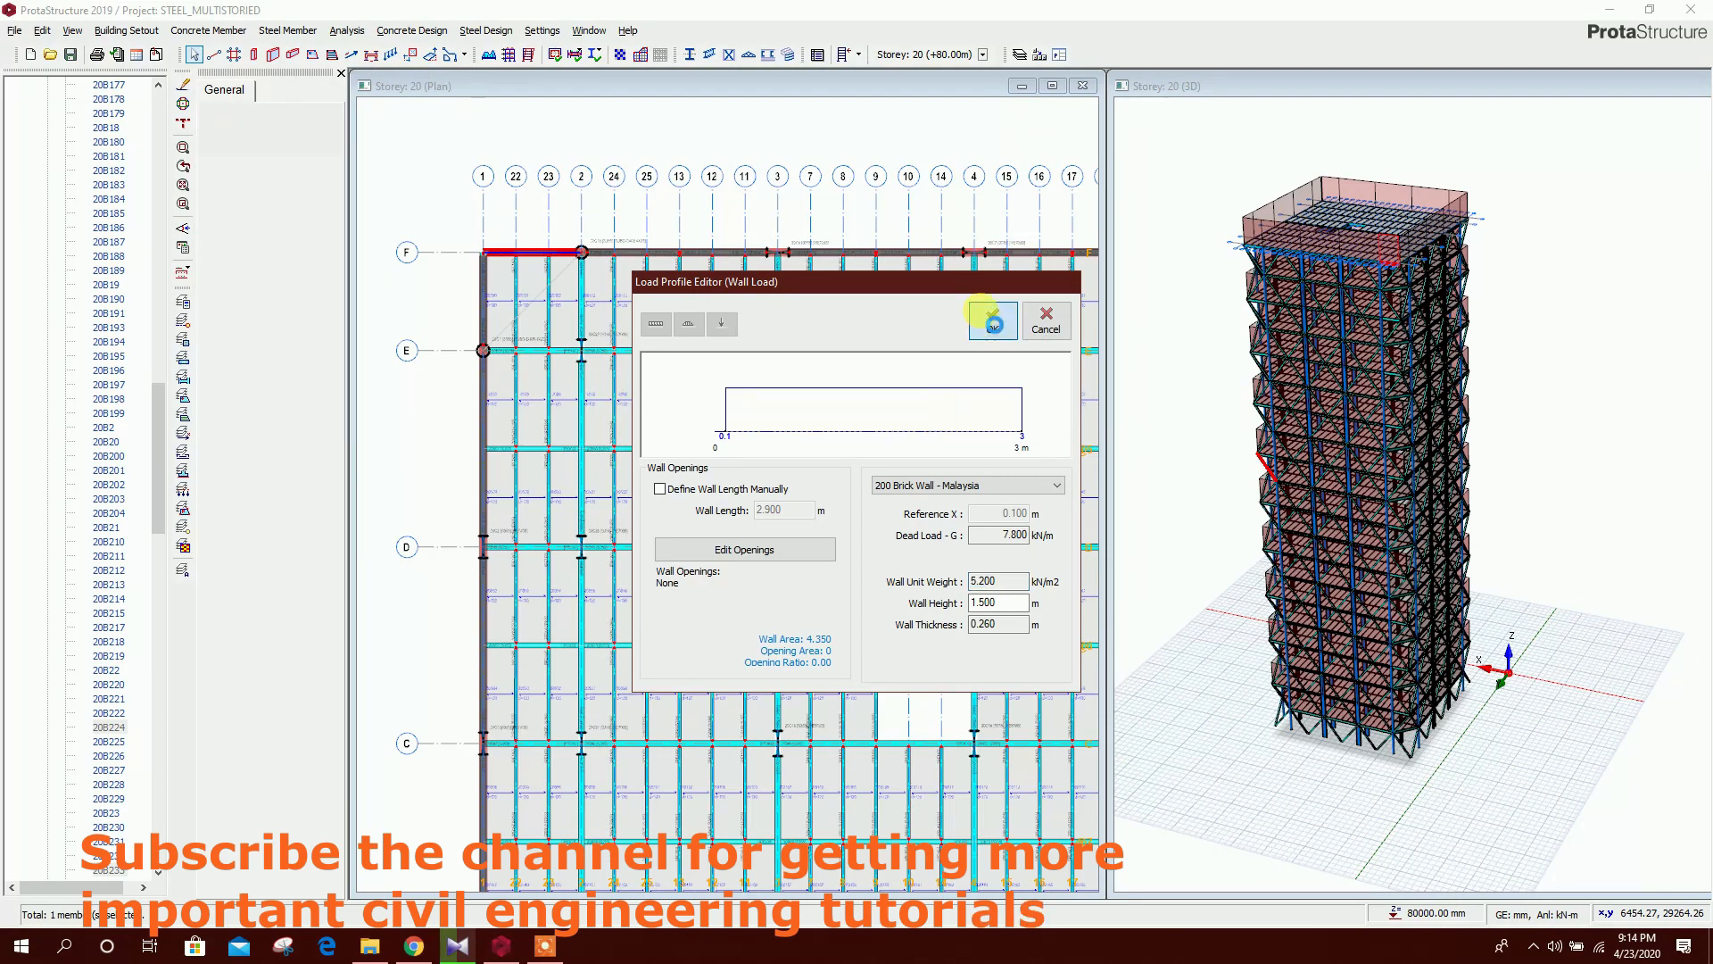
left_click(993, 319)
Copy the wall load of the axis F edge beam next to axis 1
scroll(1393, 268, "up", 3)
right_click(1398, 262)
left_click(1437, 446)
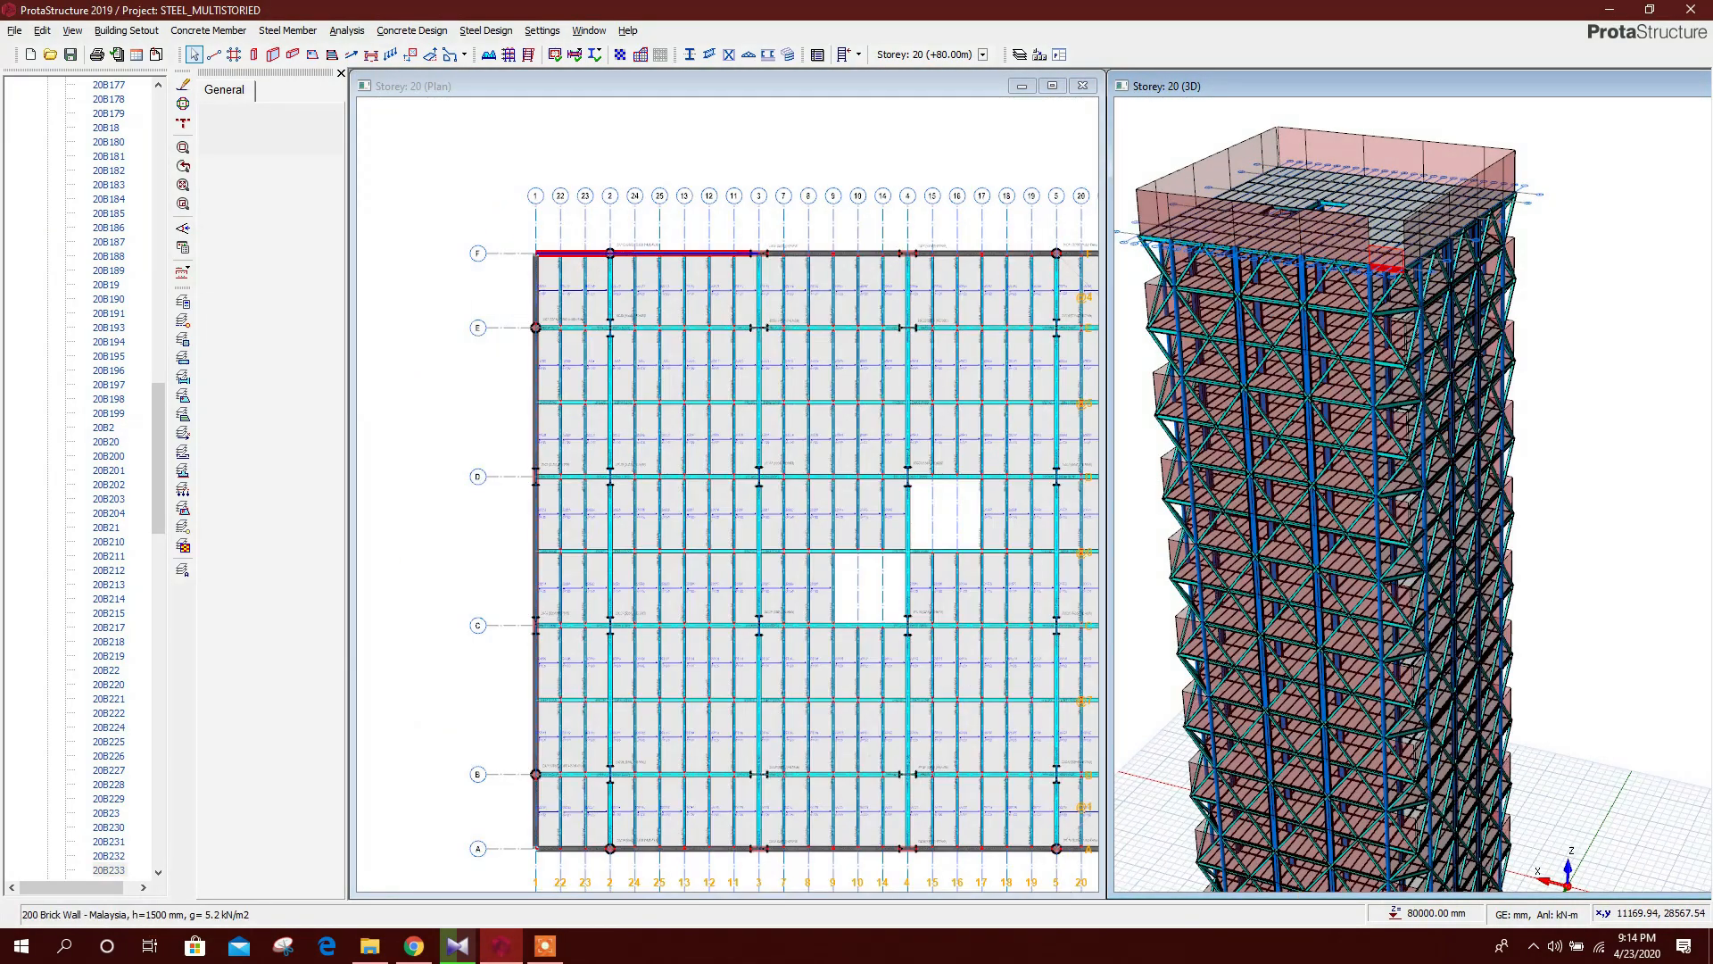
Select the remaining perimeter beams of Storey 20 around the building and apply the copied wall load to them
middle_click_drag(946, 375, 977, 240)
left_click(964, 277, "ctrl")
left_click(964, 425, "ctrl")
left_click(964, 535, "ctrl")
scroll(963, 357, "up", 1)
left_click(901, 574, "ctrl")
left_click(755, 574, "ctrl")
middle_click_drag(580, 576, 897, 496)
left_click(678, 493, "ctrl")
left_click(532, 493, "ctrl")
left_click(483, 443, "ctrl")
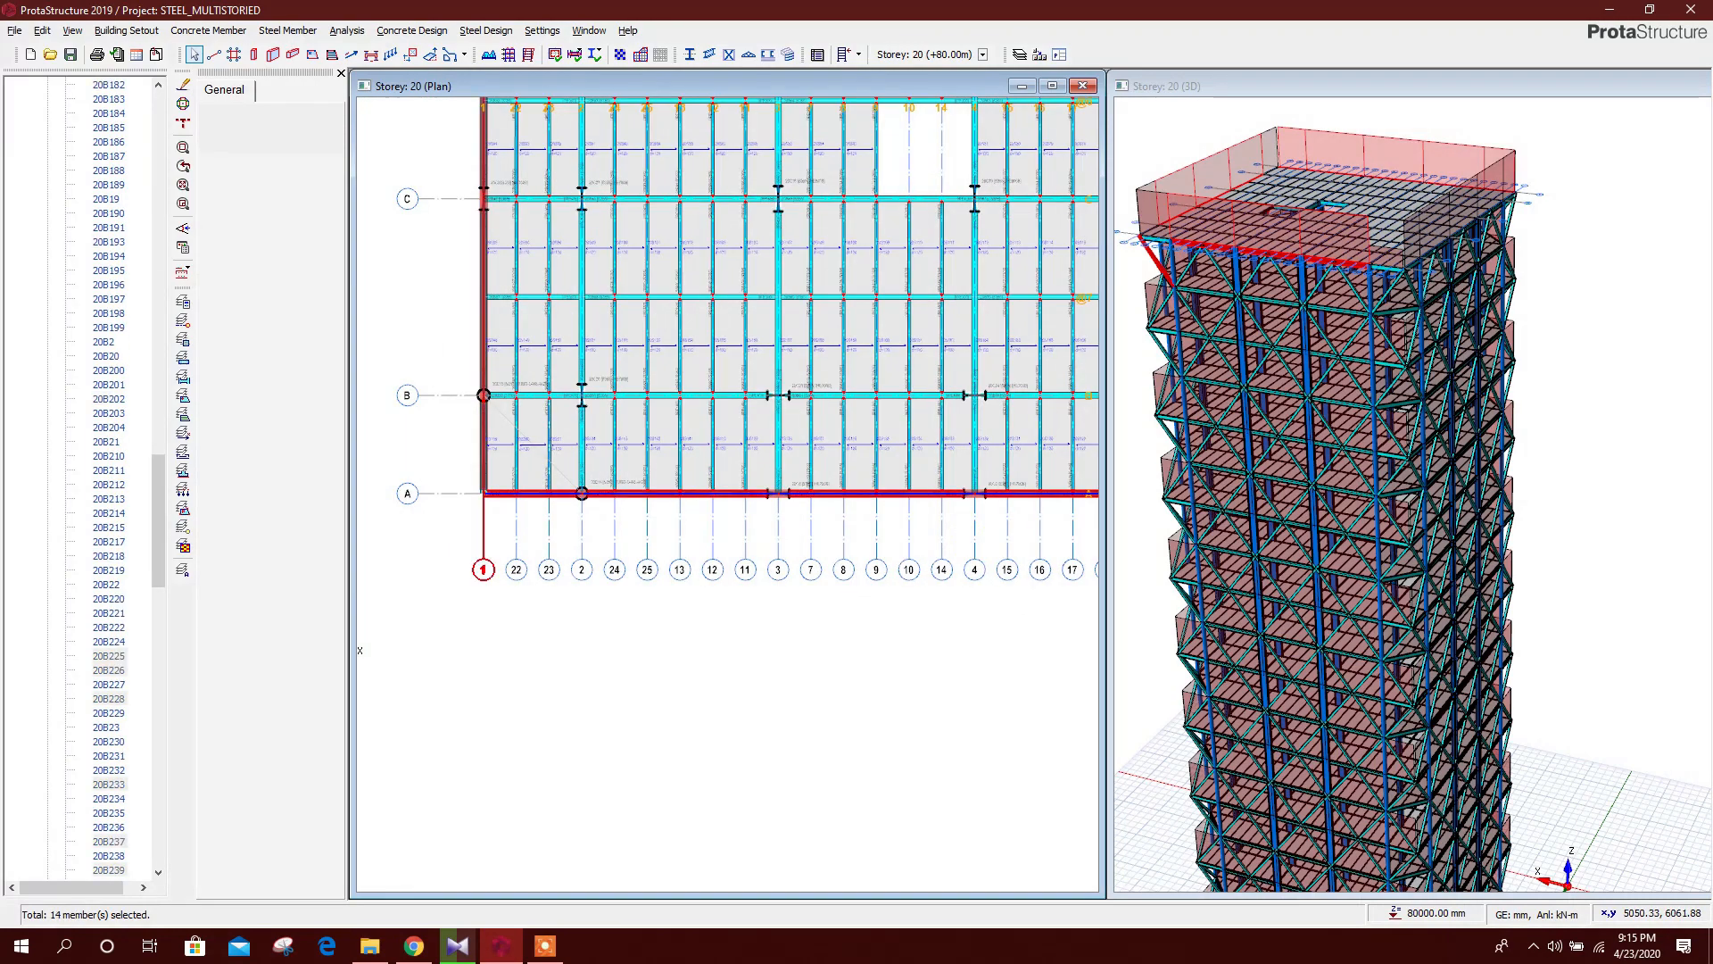
middle_click_drag(484, 444, 581, 490)
left_click(581, 339, "ctrl")
middle_click_drag(580, 223, 629, 512)
left_click(629, 435, "ctrl")
middle_click_drag(624, 99, 640, 303)
right_click(650, 284)
left_click(925, 532)
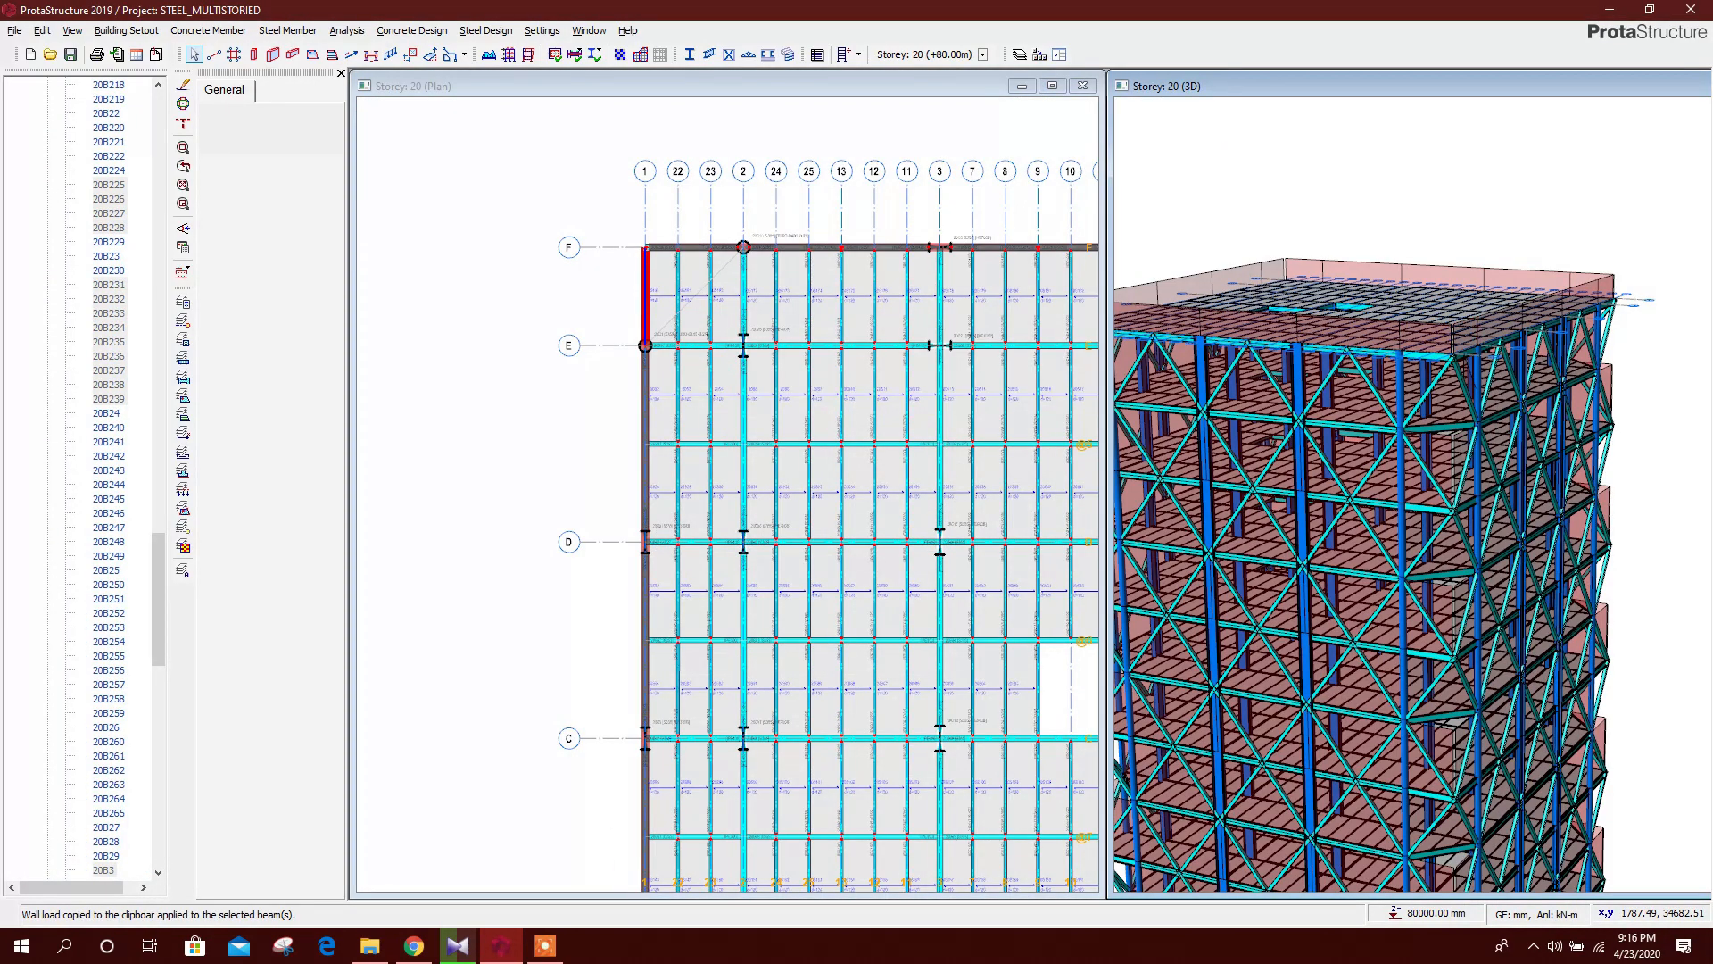
Add two IPE180 steel beams along axes 10 and 14 across the Storey 20 opening adjoining axis C
scroll(1515, 308, "down", 2)
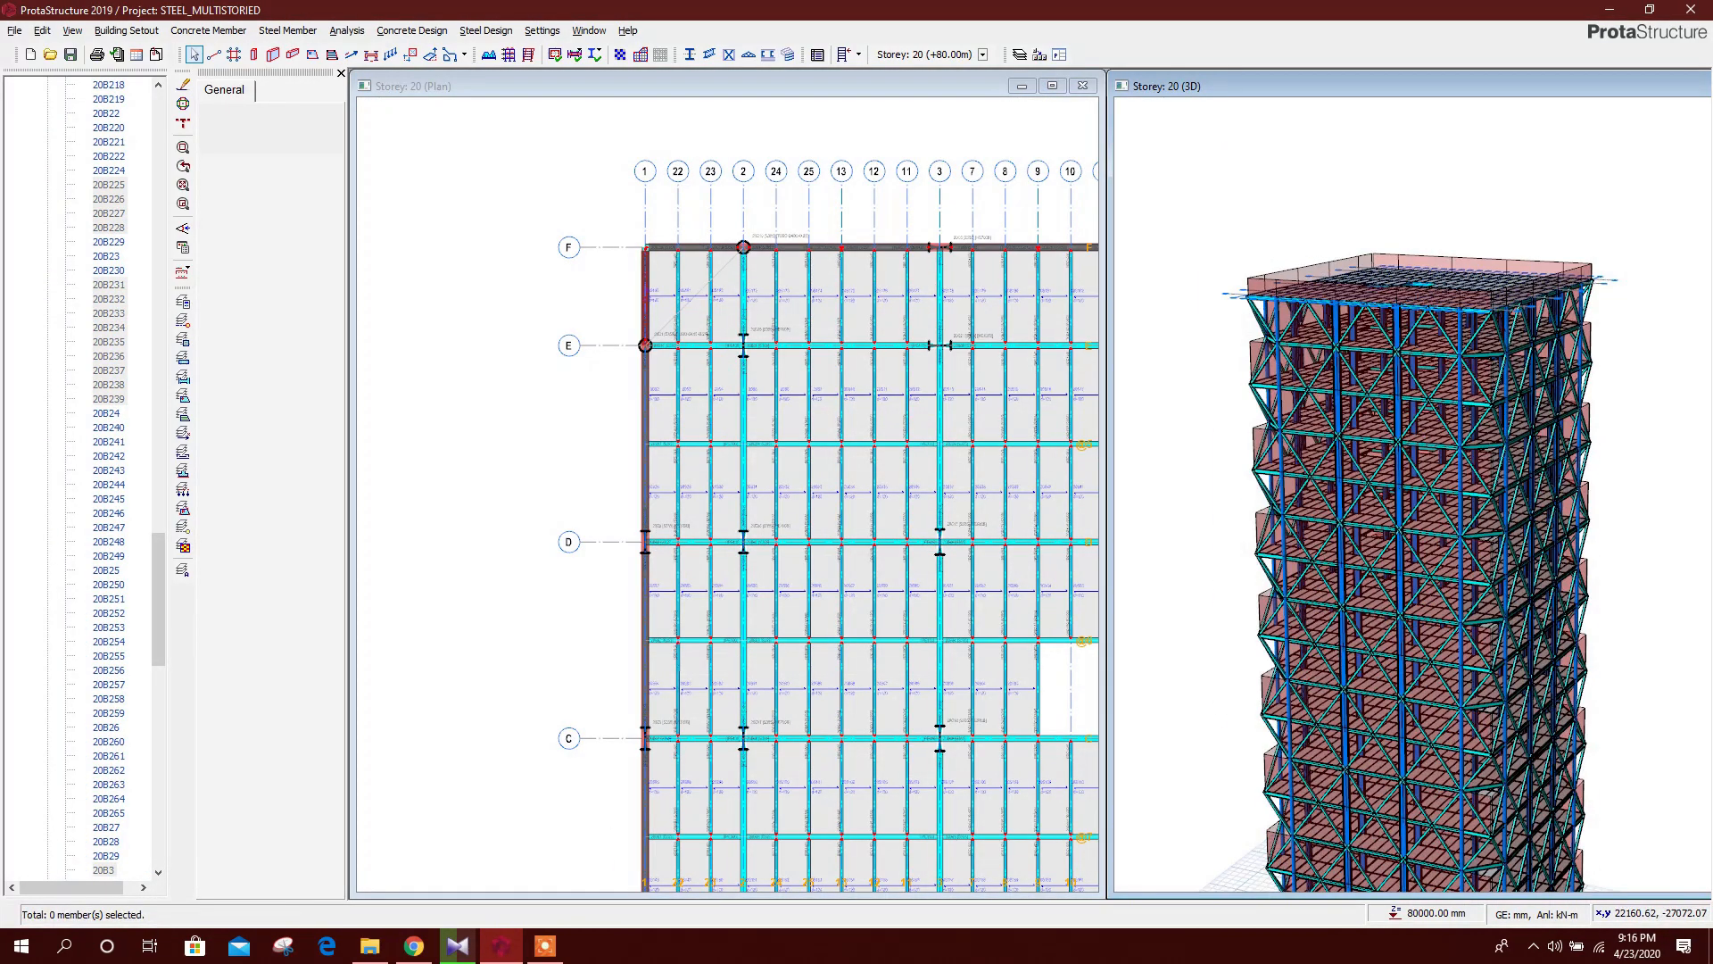
middle_click_drag(1522, 536, 1571, 236)
scroll(1571, 236, "up", 4)
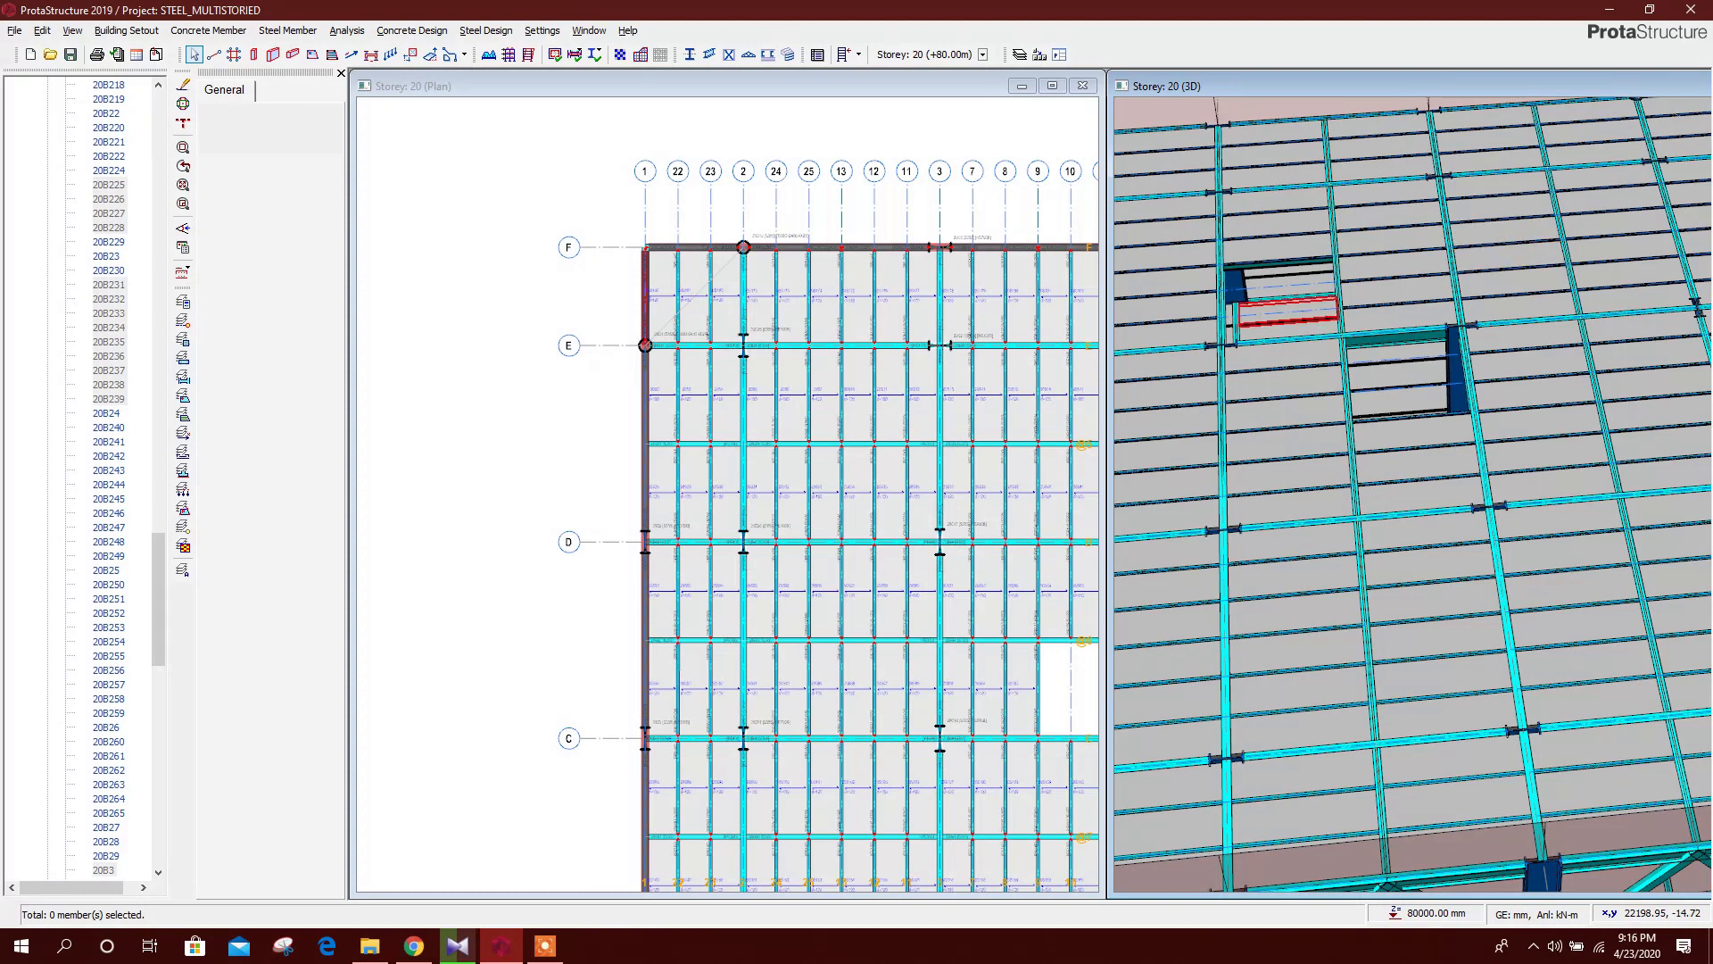
scroll(670, 168, "down", 4)
middle_click_drag(799, 120, 662, 137)
scroll(788, 479, "up", 6)
scroll(833, 355, "up", 2)
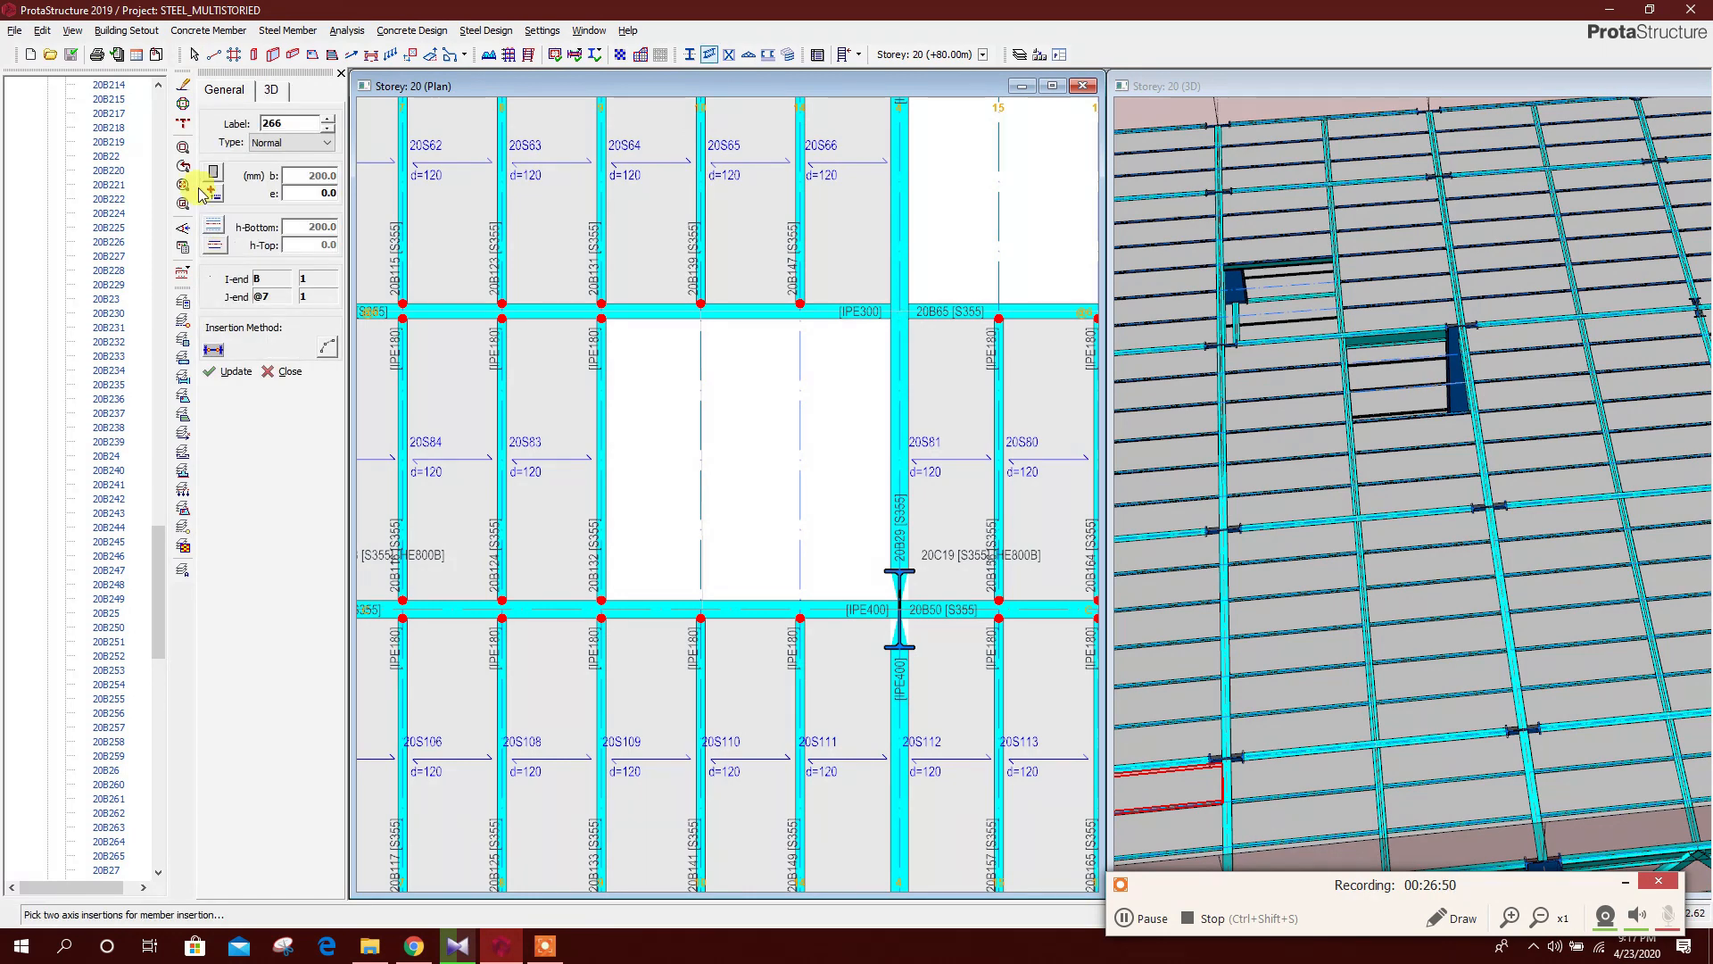
left_click(213, 173)
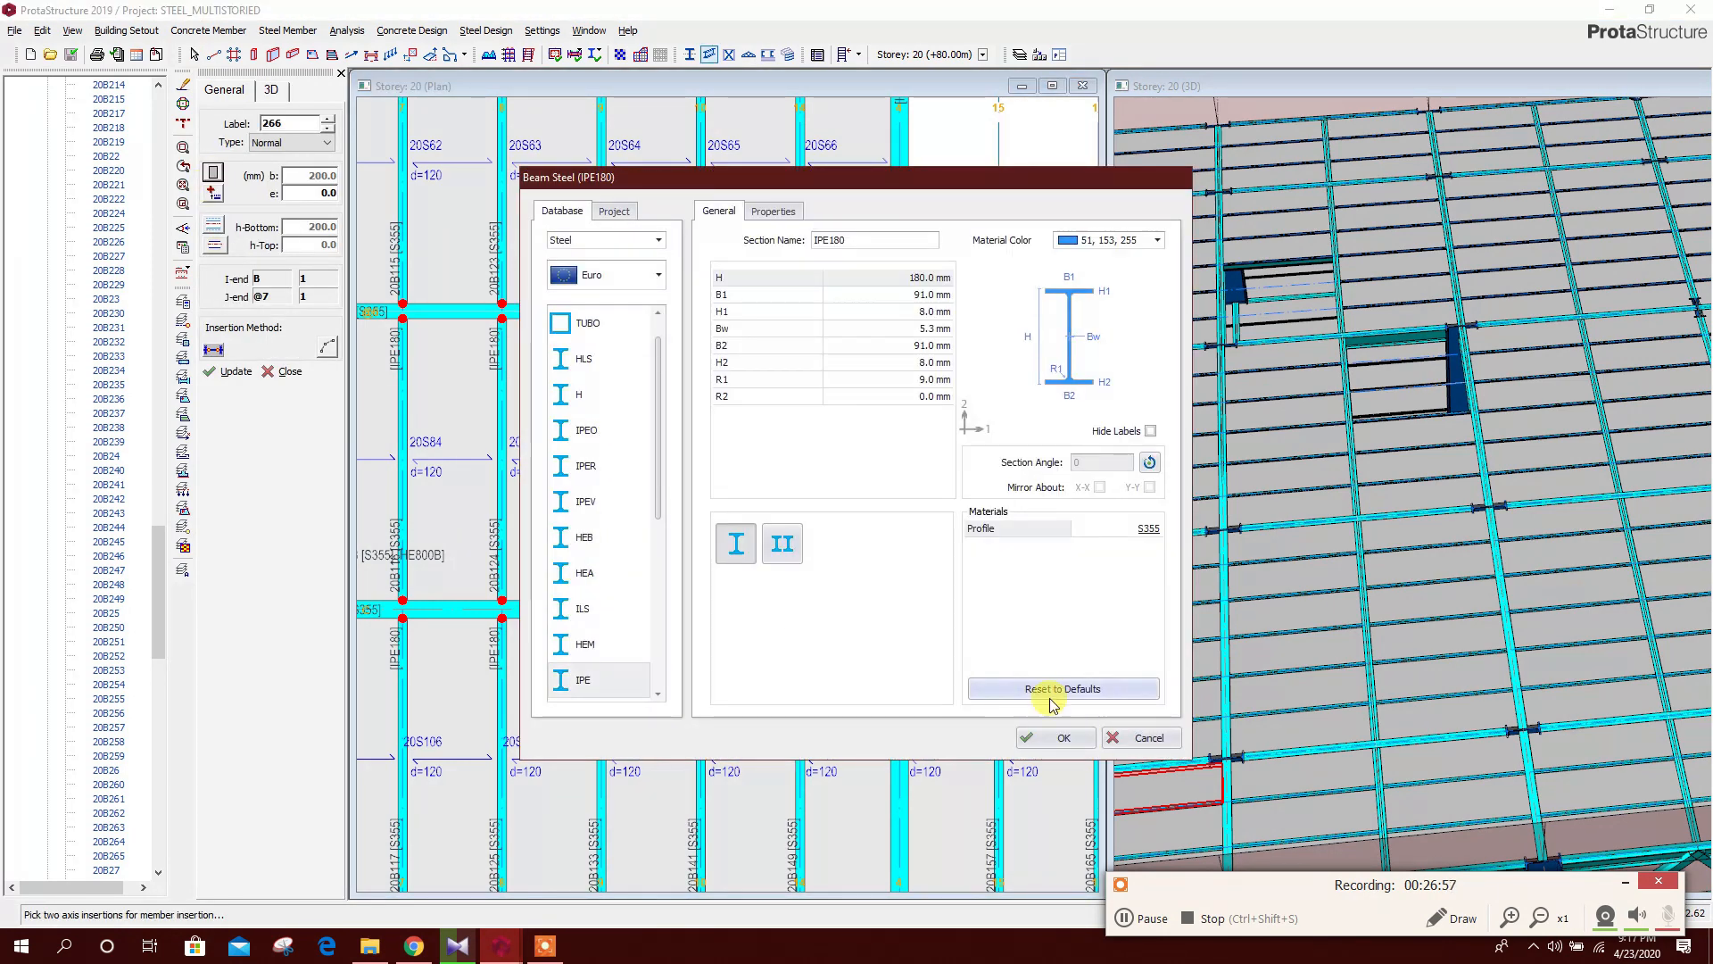
left_click(1055, 737)
left_click(701, 607)
left_click(700, 310)
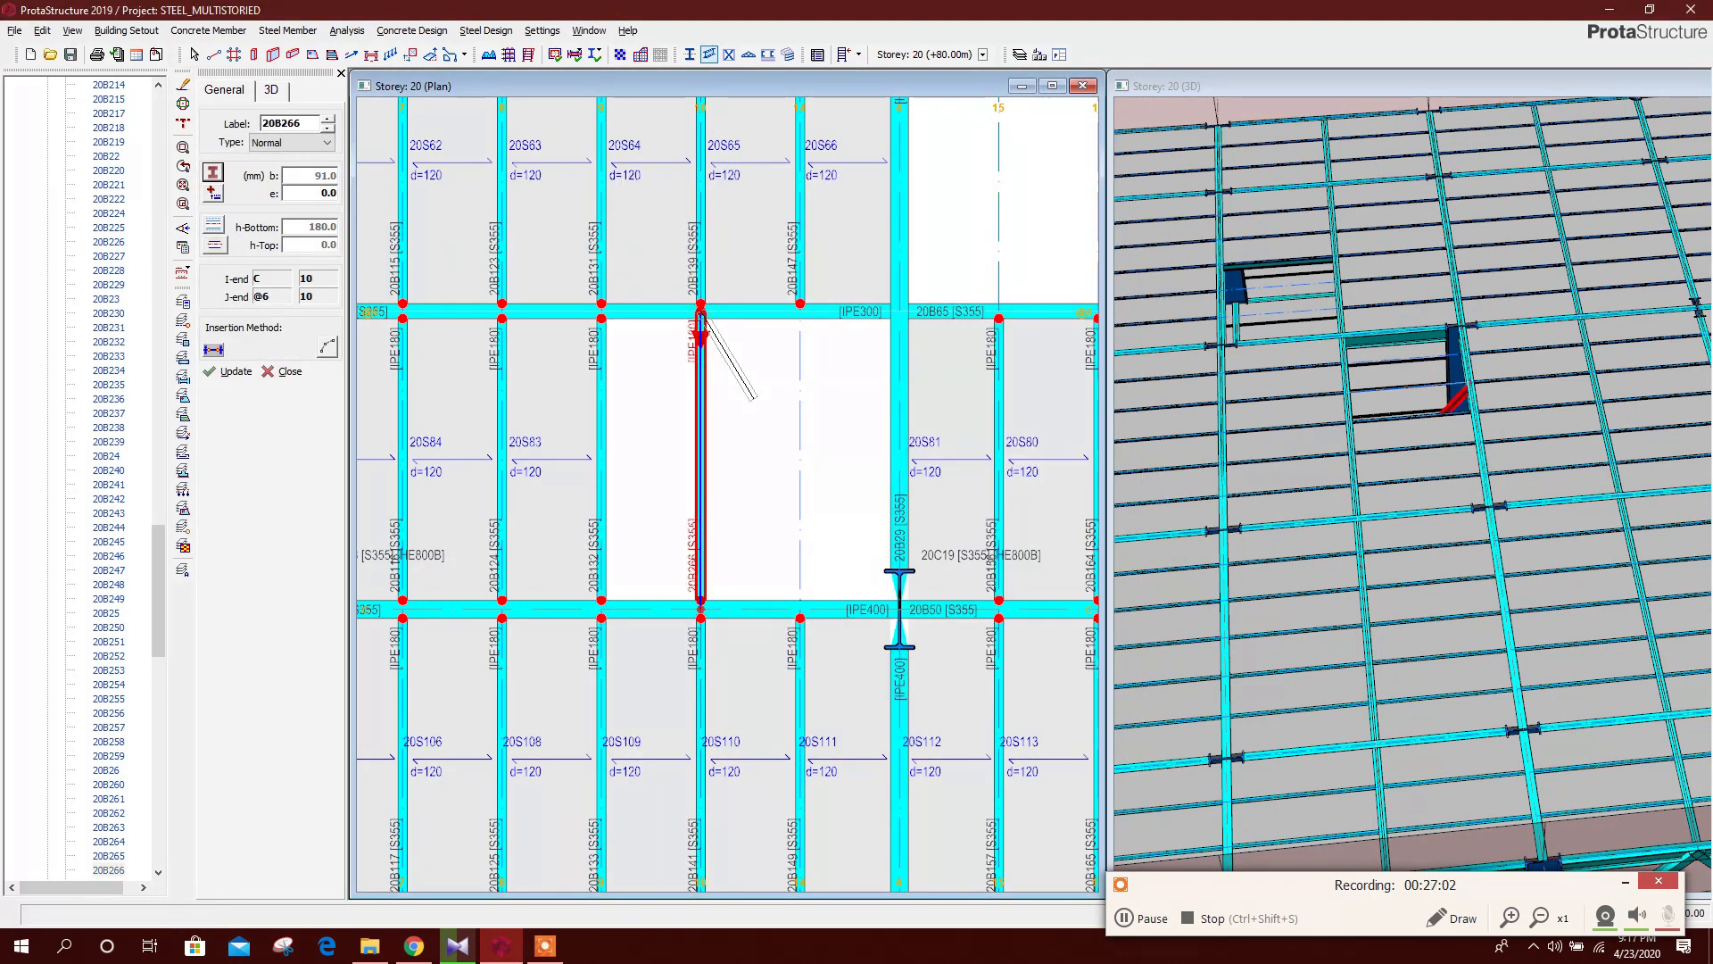
left_click(800, 310)
Add two more IPE180 beams along axes 15 and 16 across the Storey 20 opening adjoining axis D
middle_click_drag(870, 357, 750, 493)
left_click(879, 447)
left_click(879, 148)
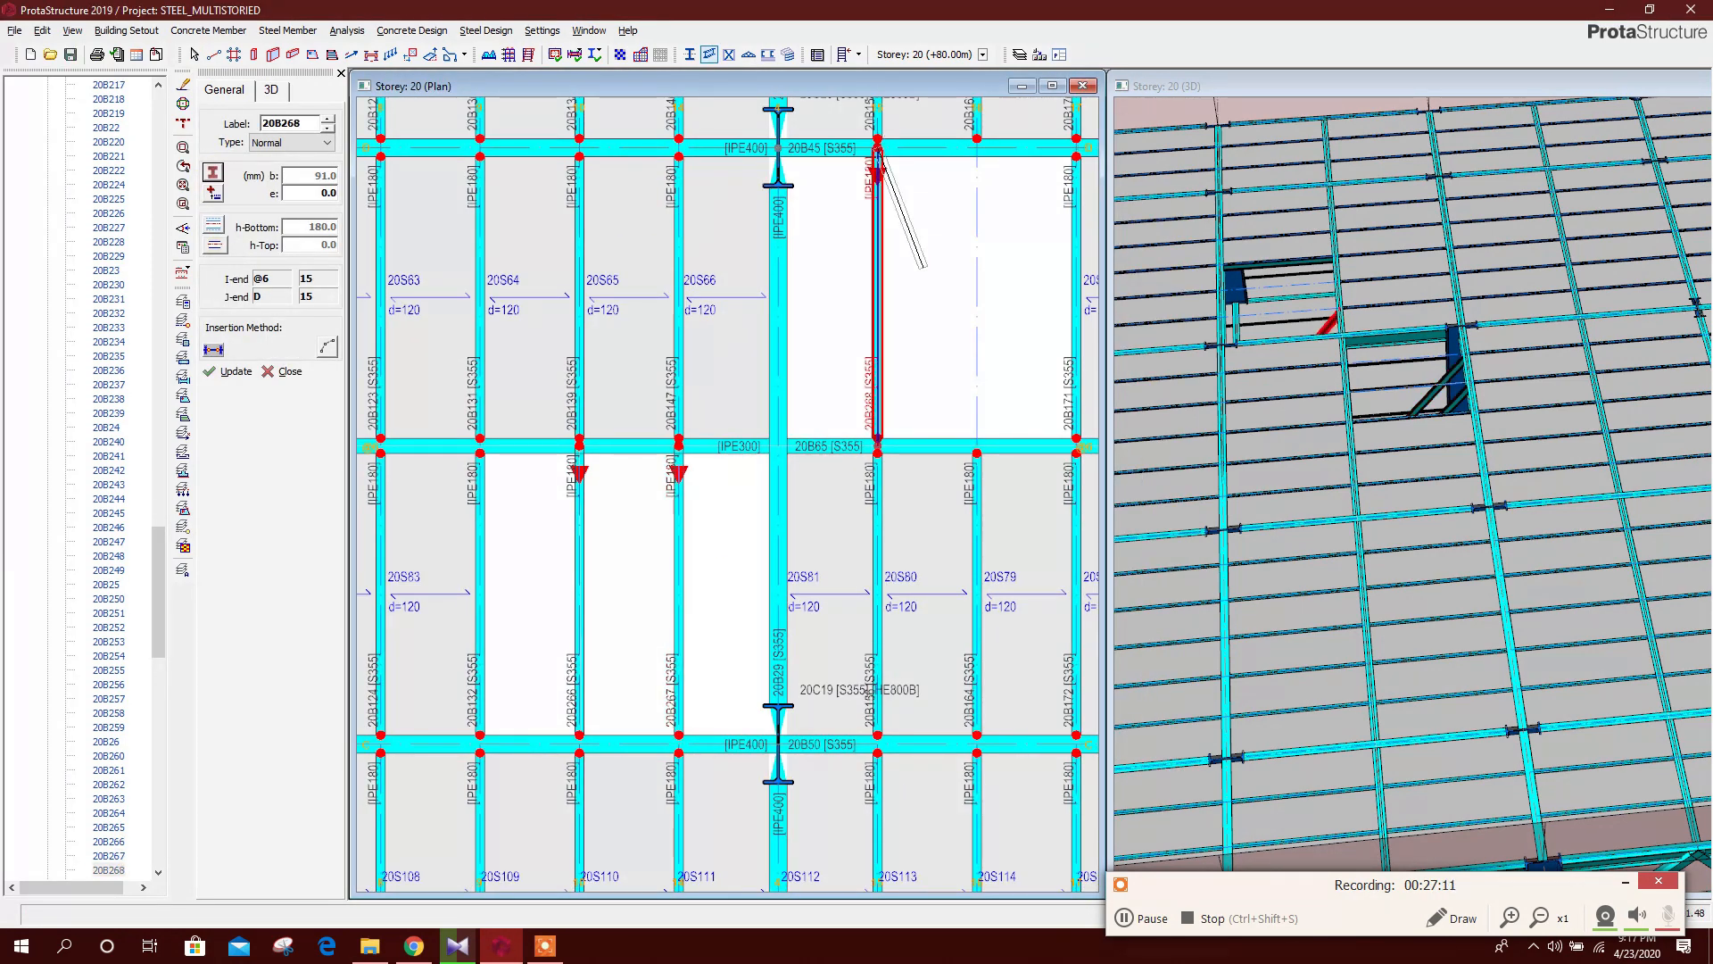
middle_click_drag(925, 275, 841, 316)
left_click(894, 488)
left_click(893, 187)
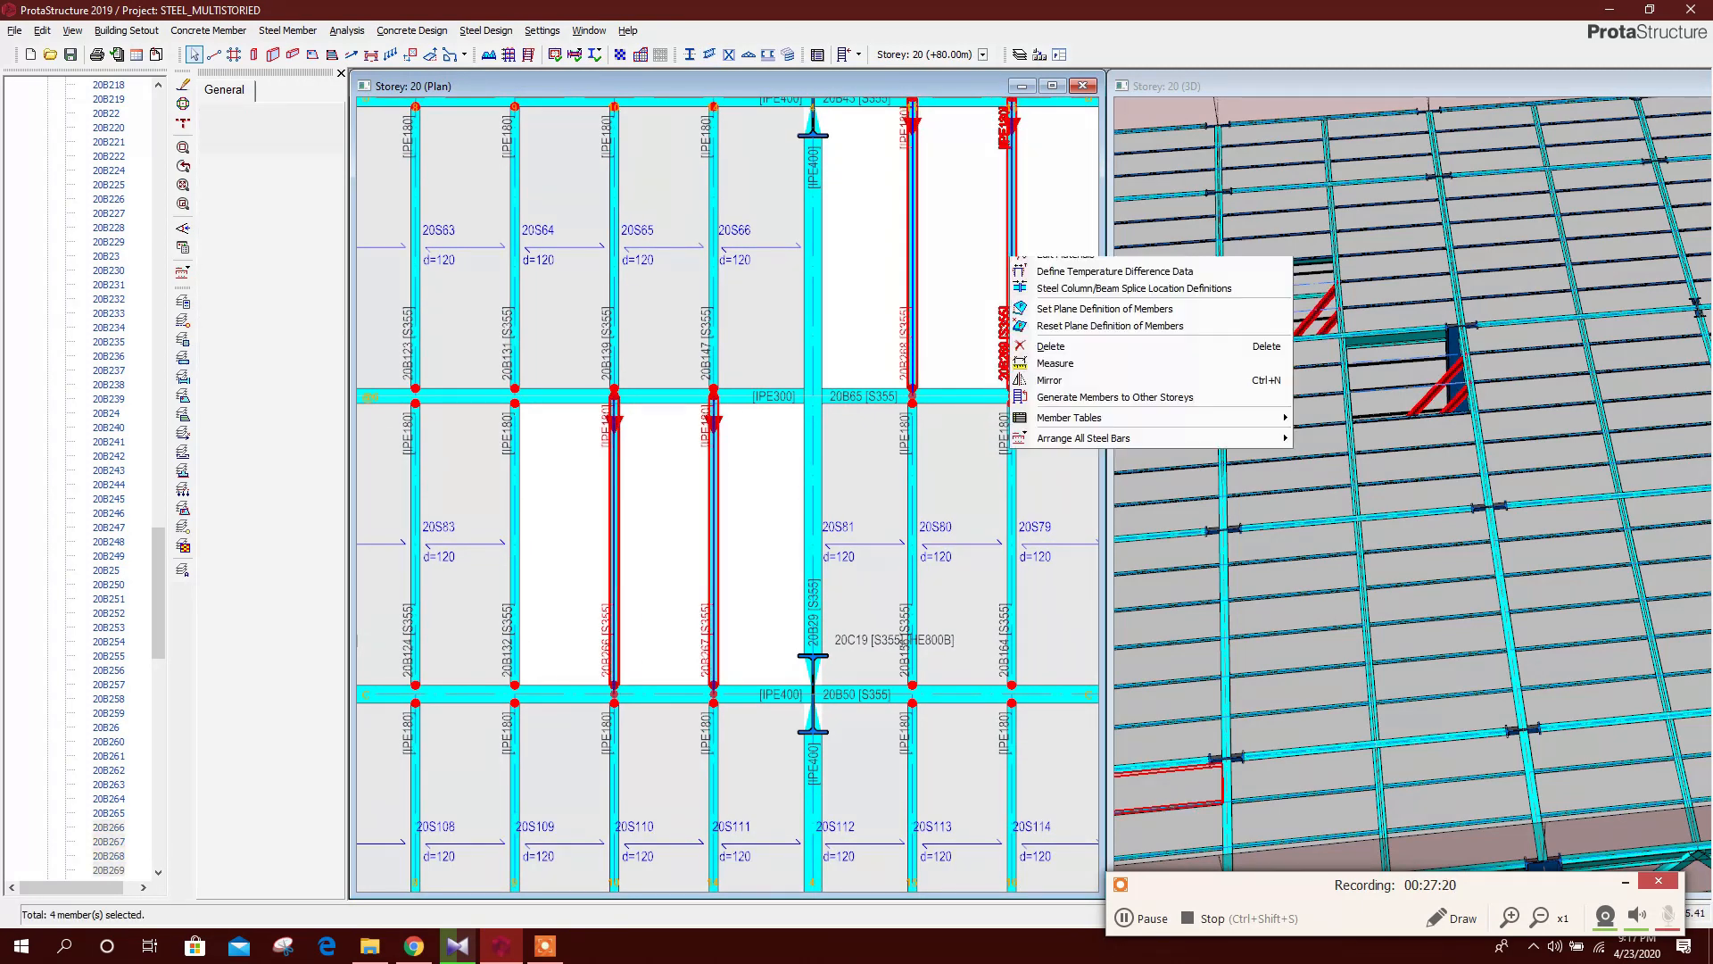
Select the four new opening beams and level them with the Storey 20 floor
left_click_drag(702, 495, 1130, 496)
left_click(801, 206)
left_click(894, 178)
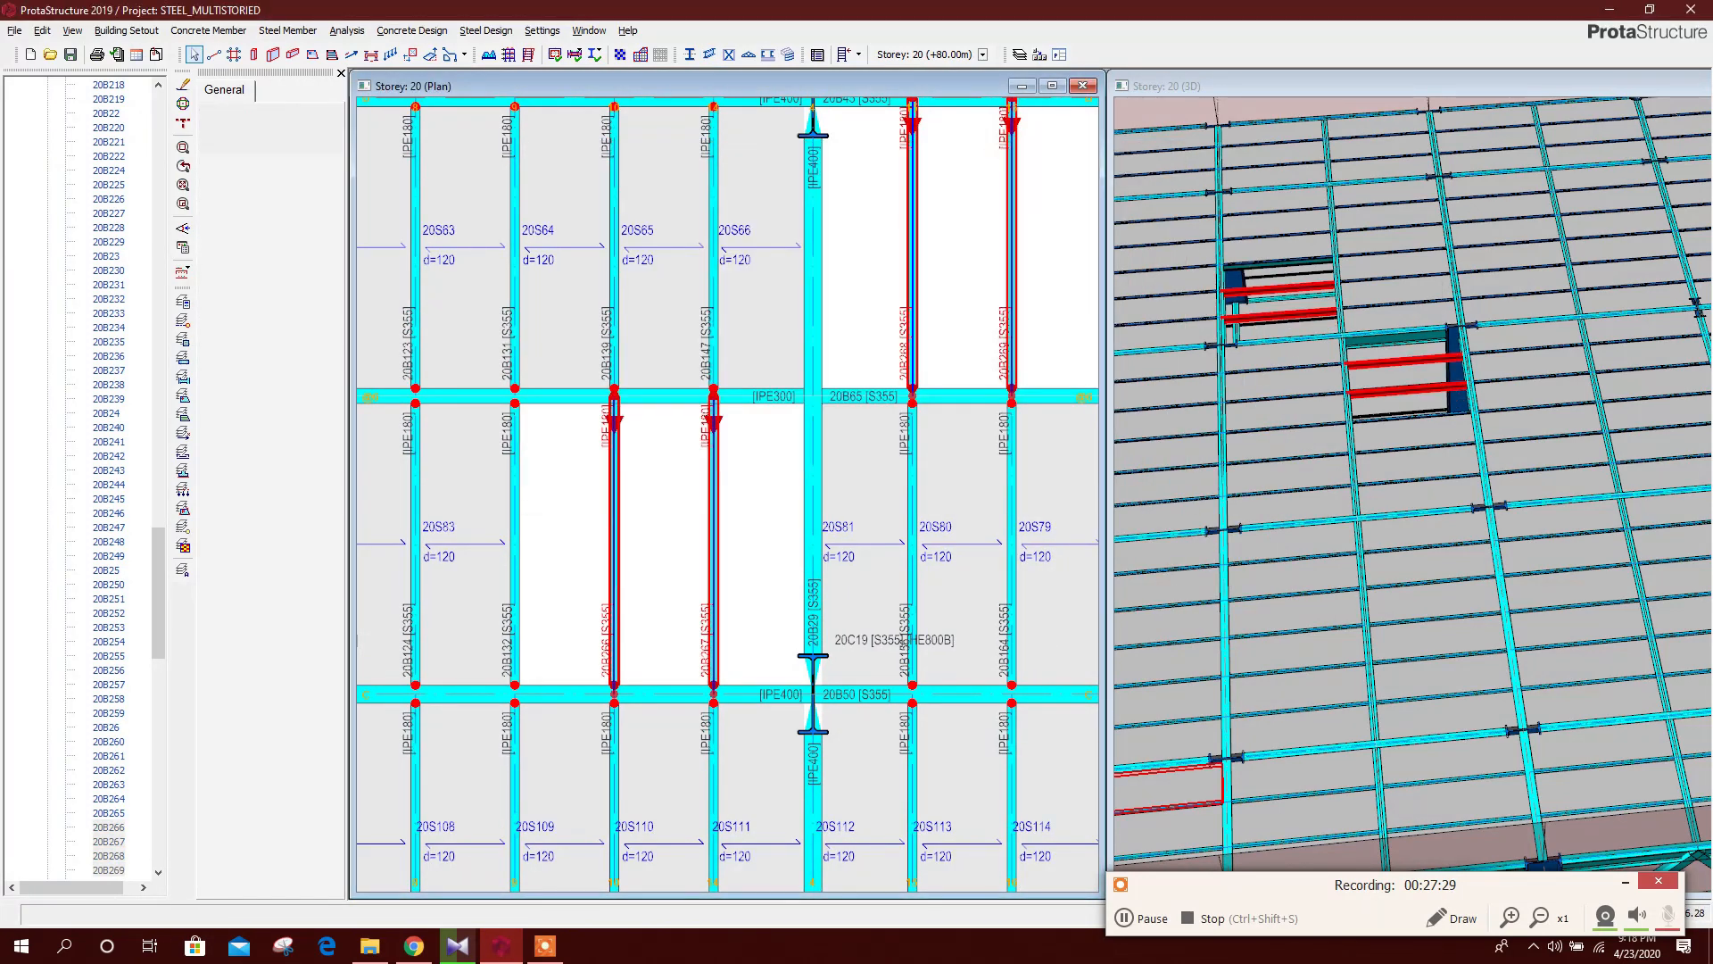
key("Escape")
Fill all bays of the two Storey 20 openings with 120 mm slabs and save the project
scroll(840, 443, "down", 3)
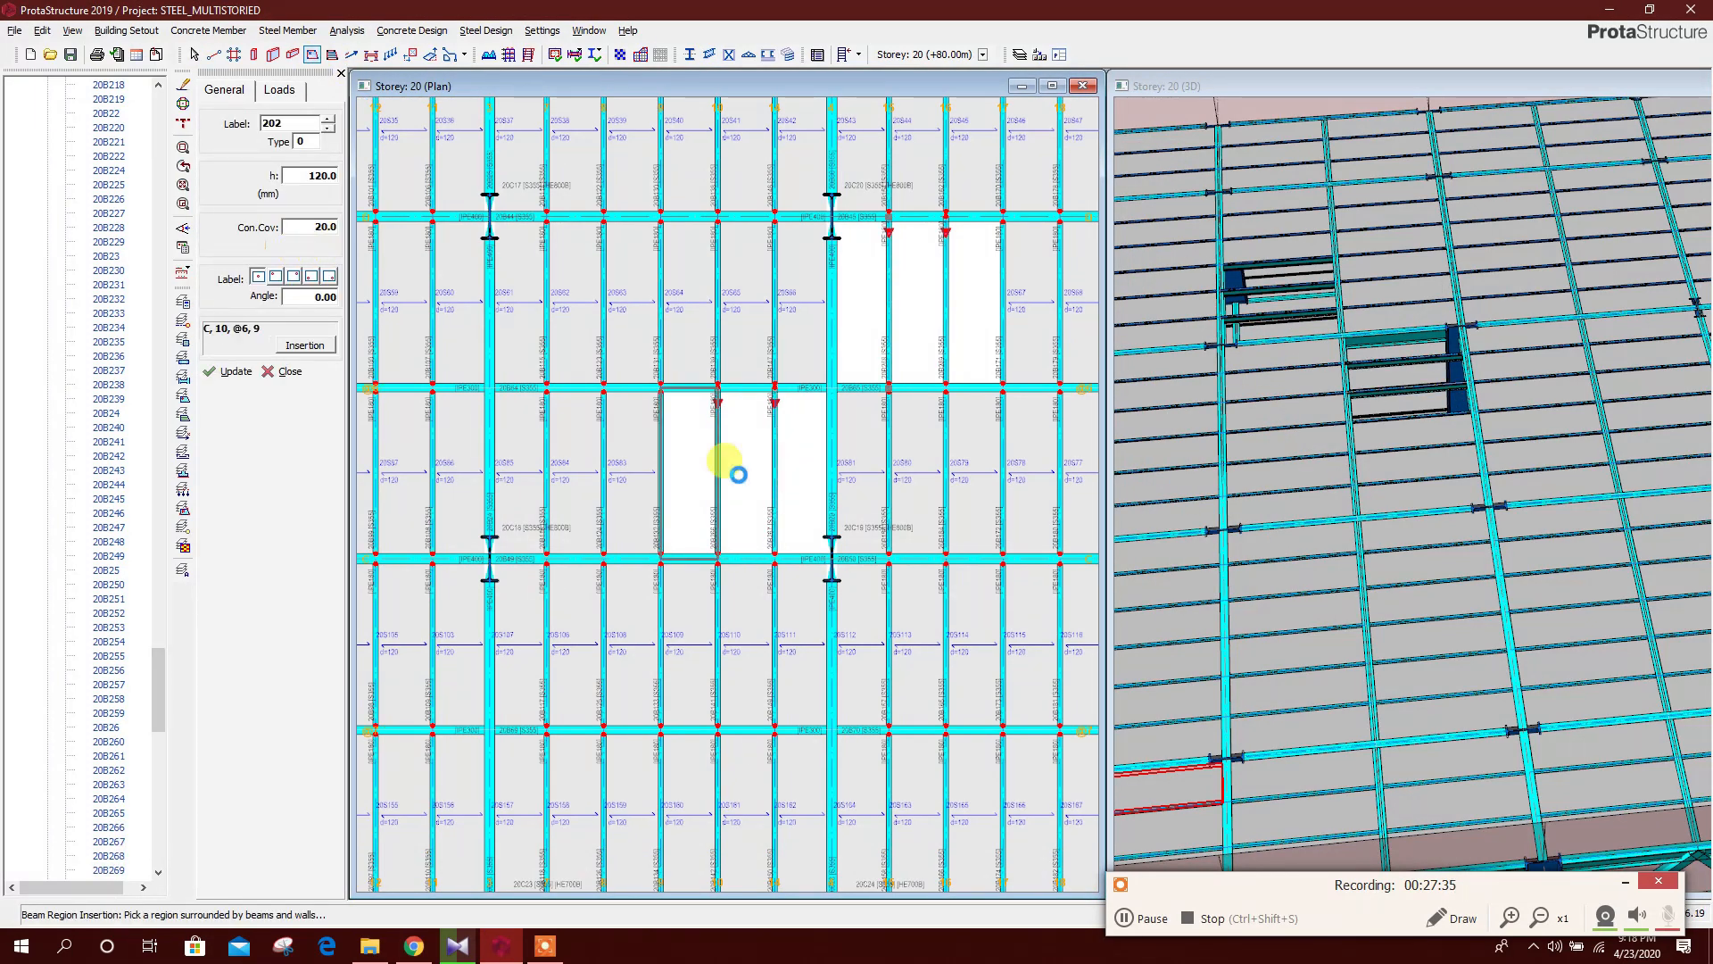
left_click(687, 473)
left_click(741, 470)
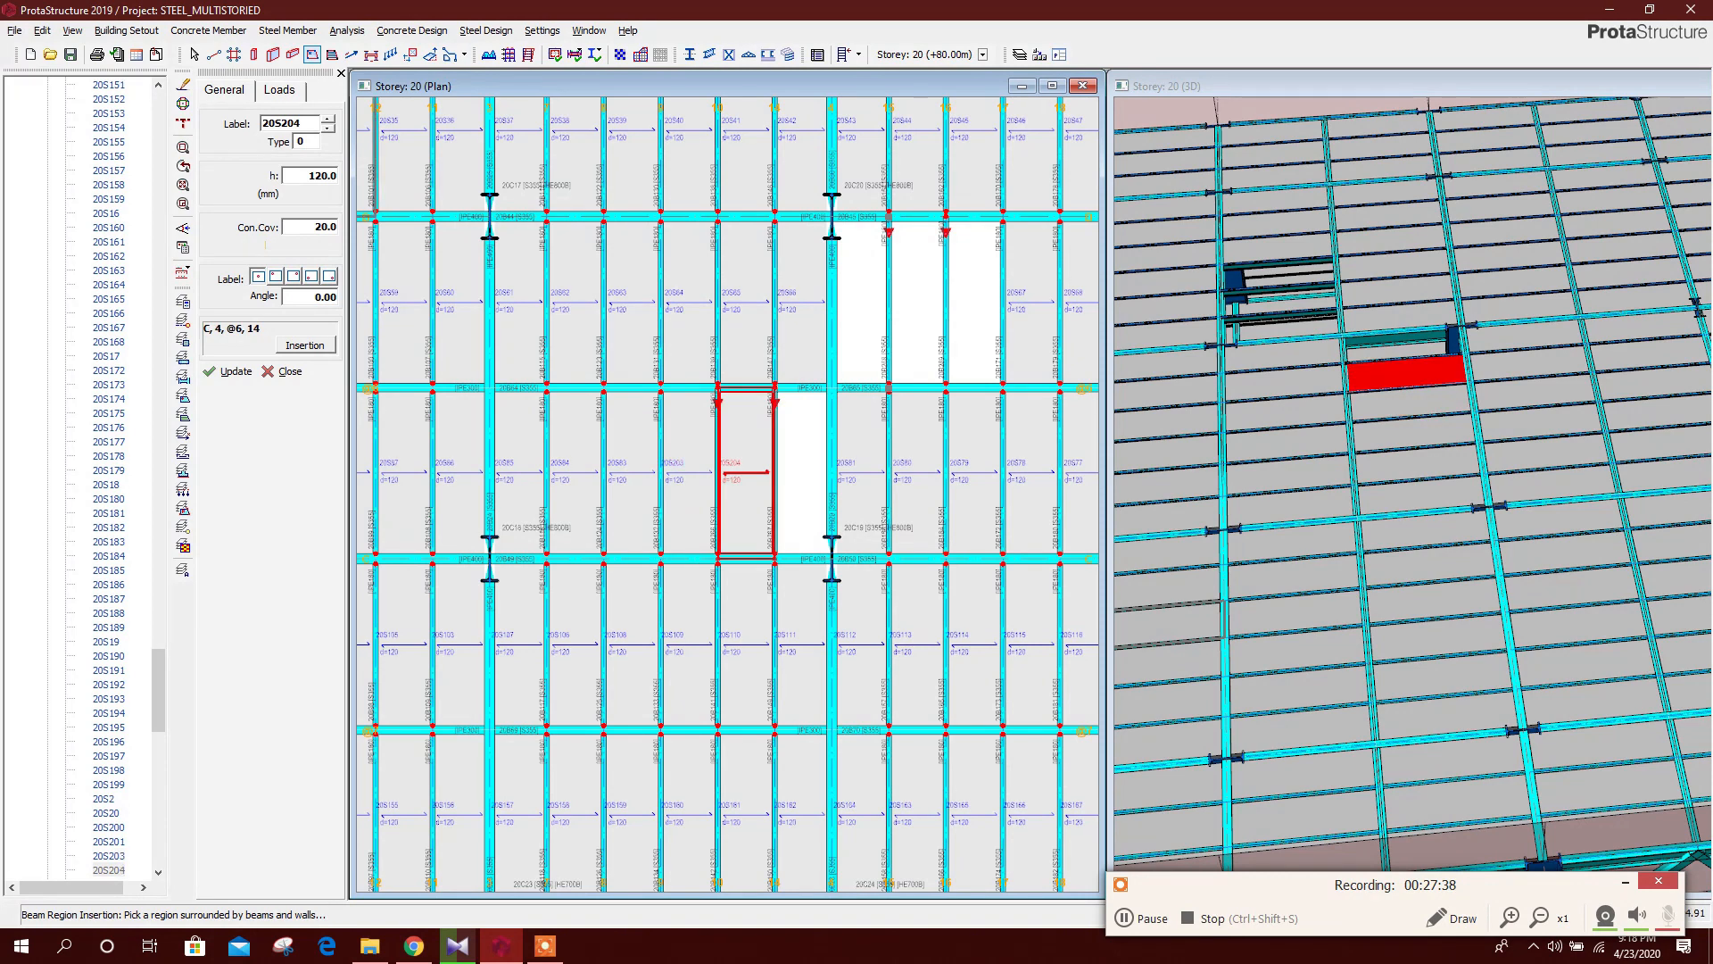
left_click(799, 473)
left_click(861, 303)
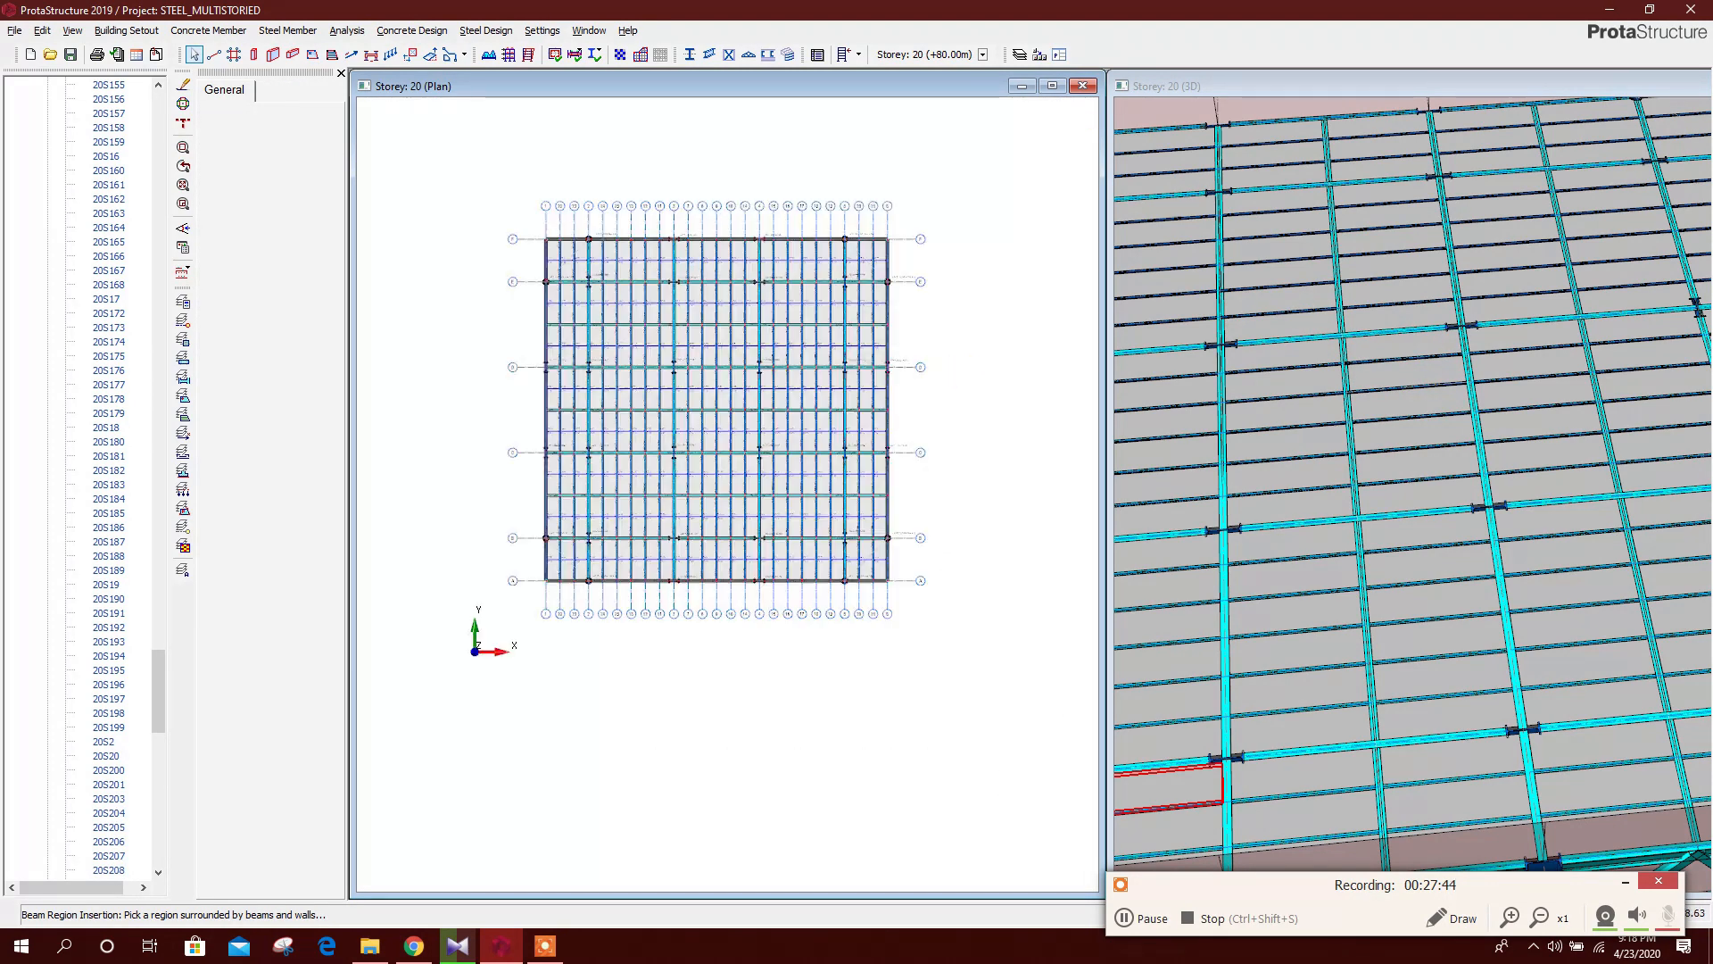
left_click(70, 53)
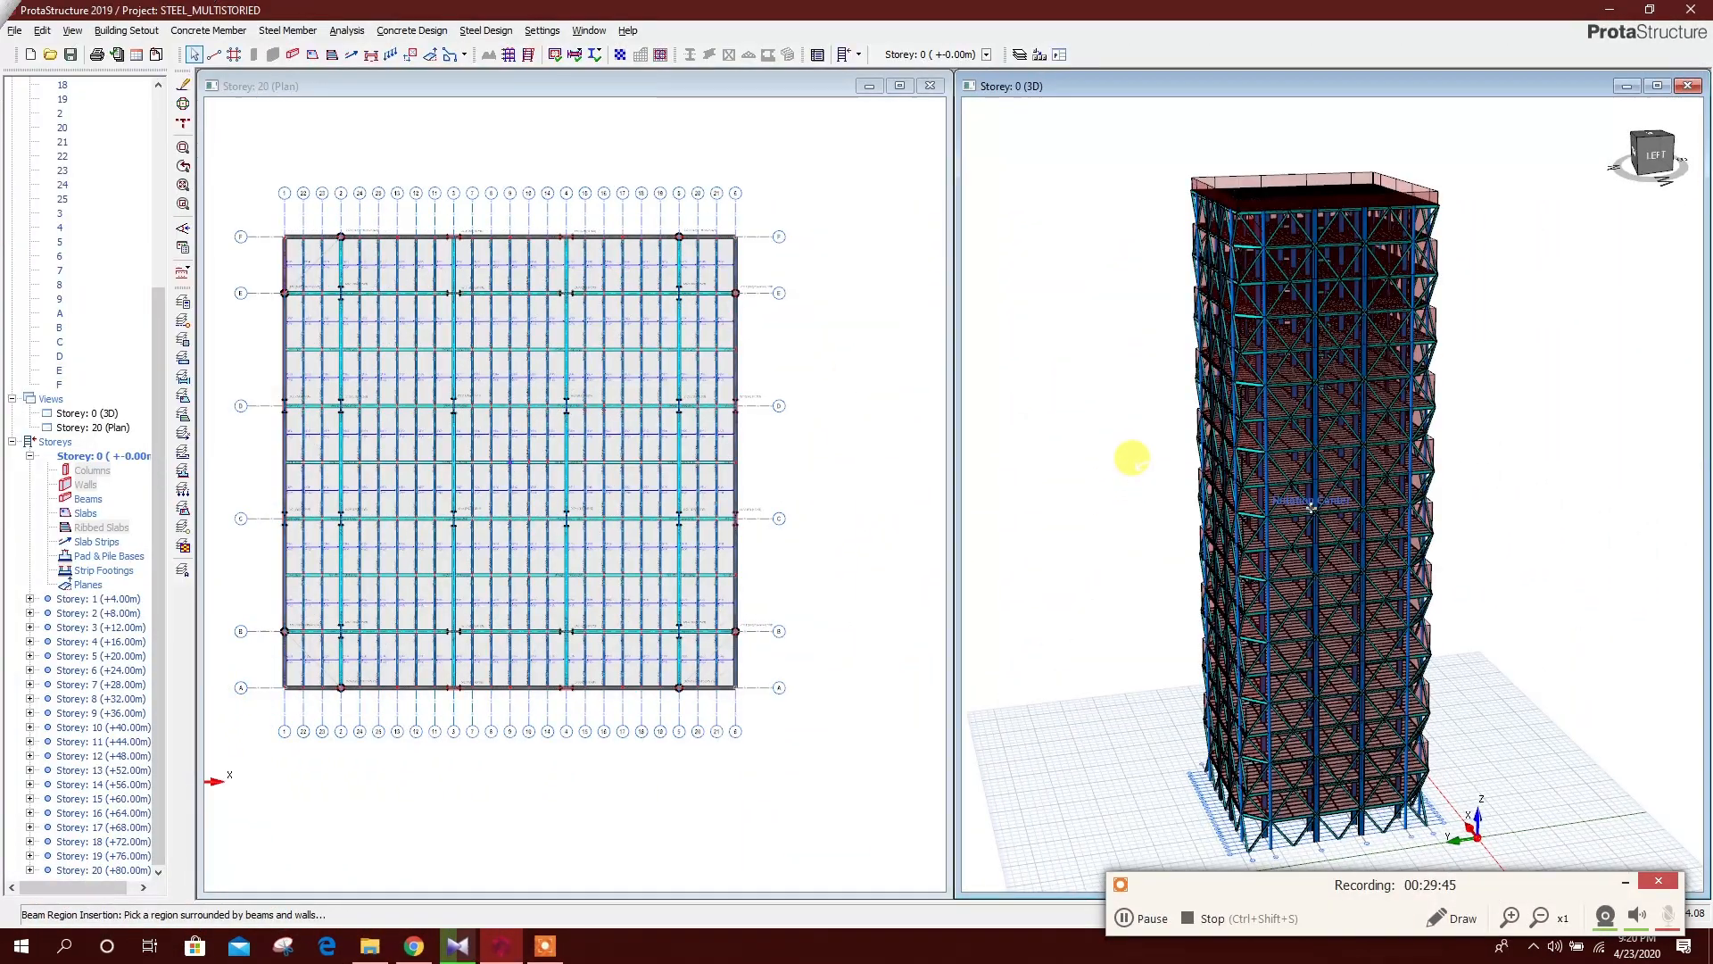
Hide the grid in the 3D view's scene settings and set the shadow drawing mode to Planar
middle_click_drag(1132, 451, 1062, 486)
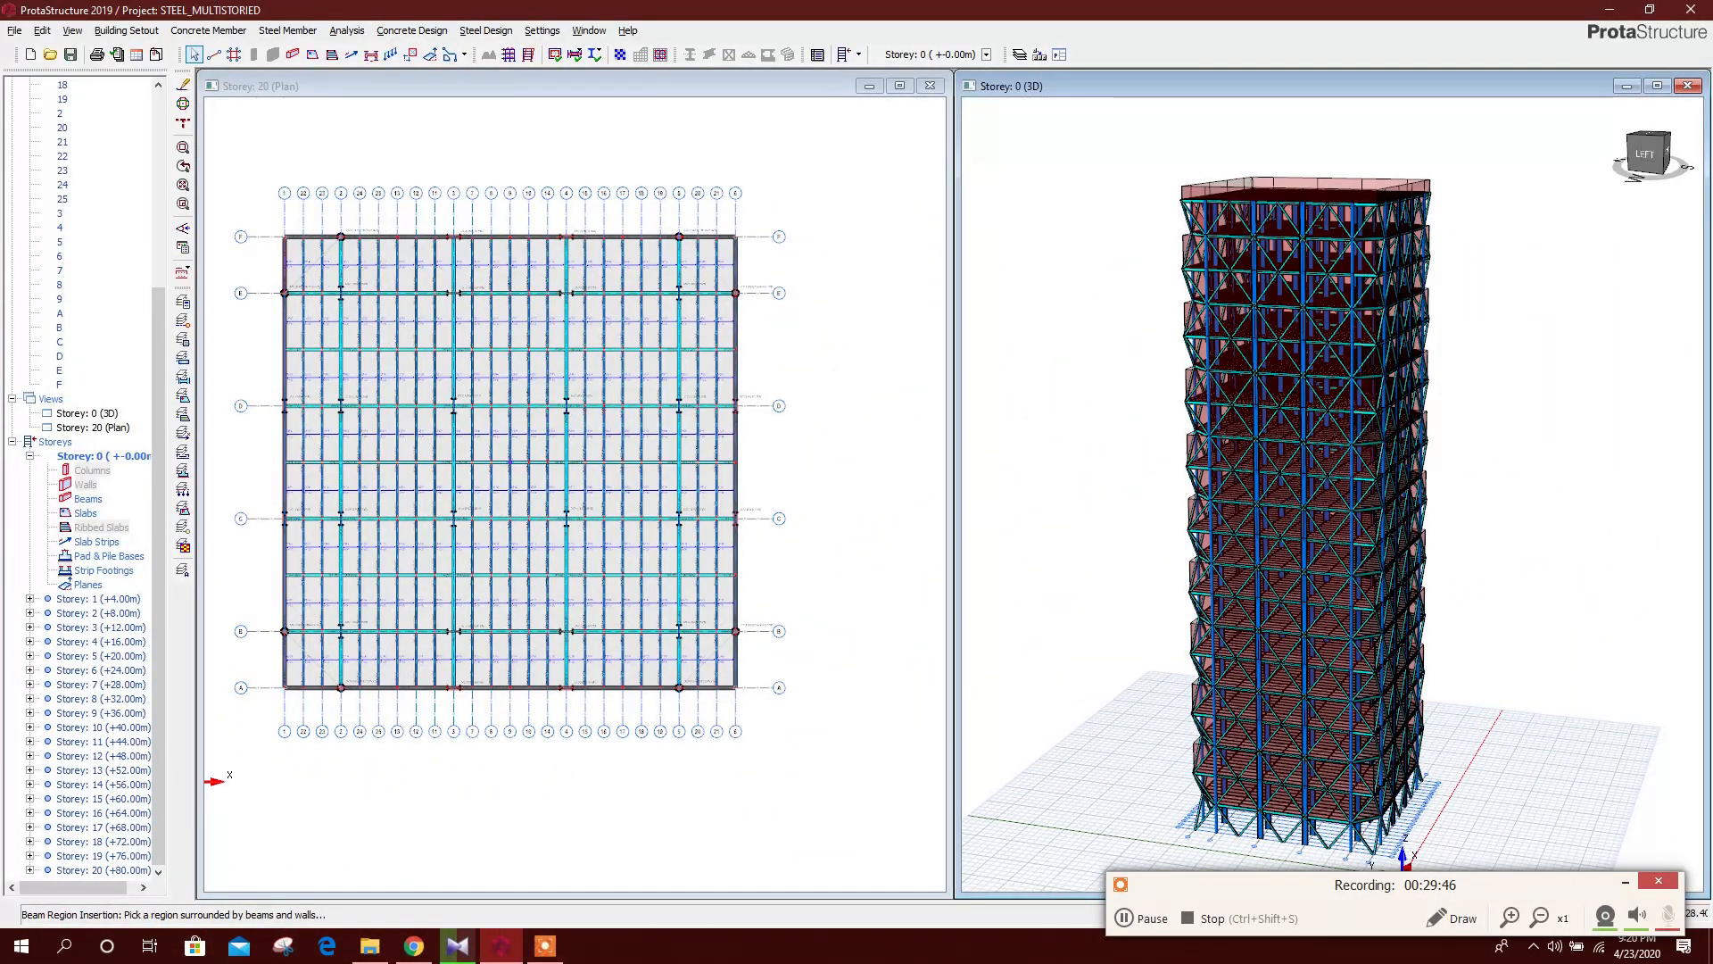
middle_click_drag(1517, 678, 1348, 696)
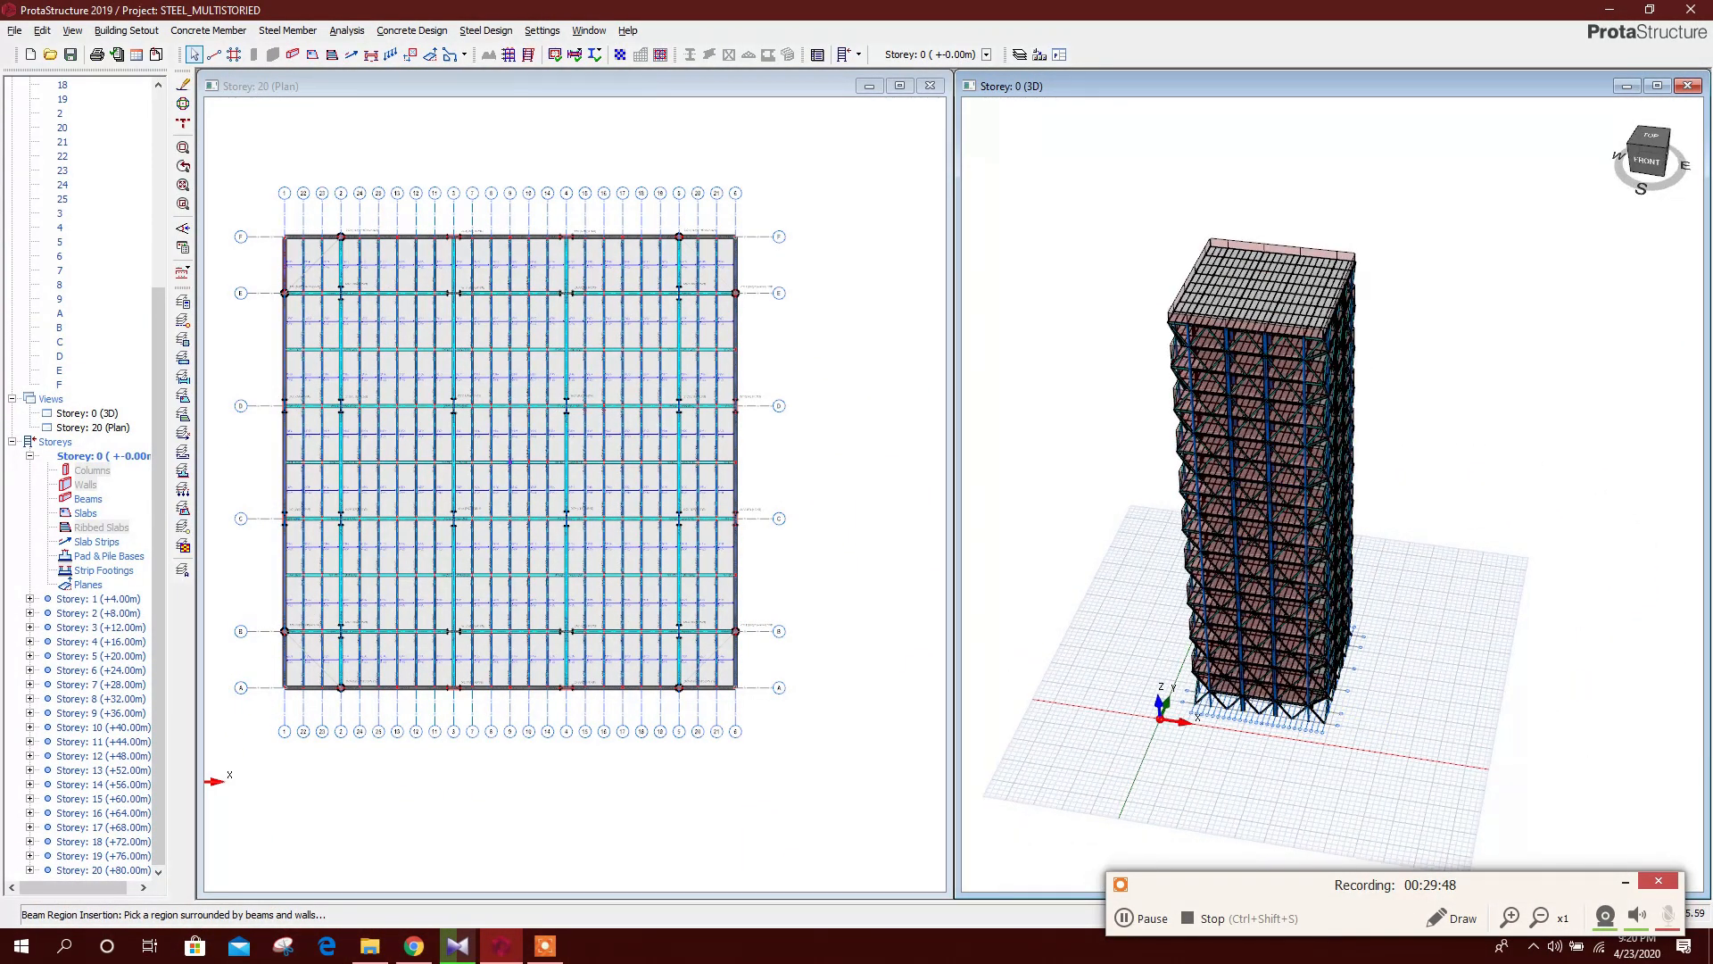
scroll(1348, 696, "up", 3)
middle_click_drag(1392, 616, 1494, 615)
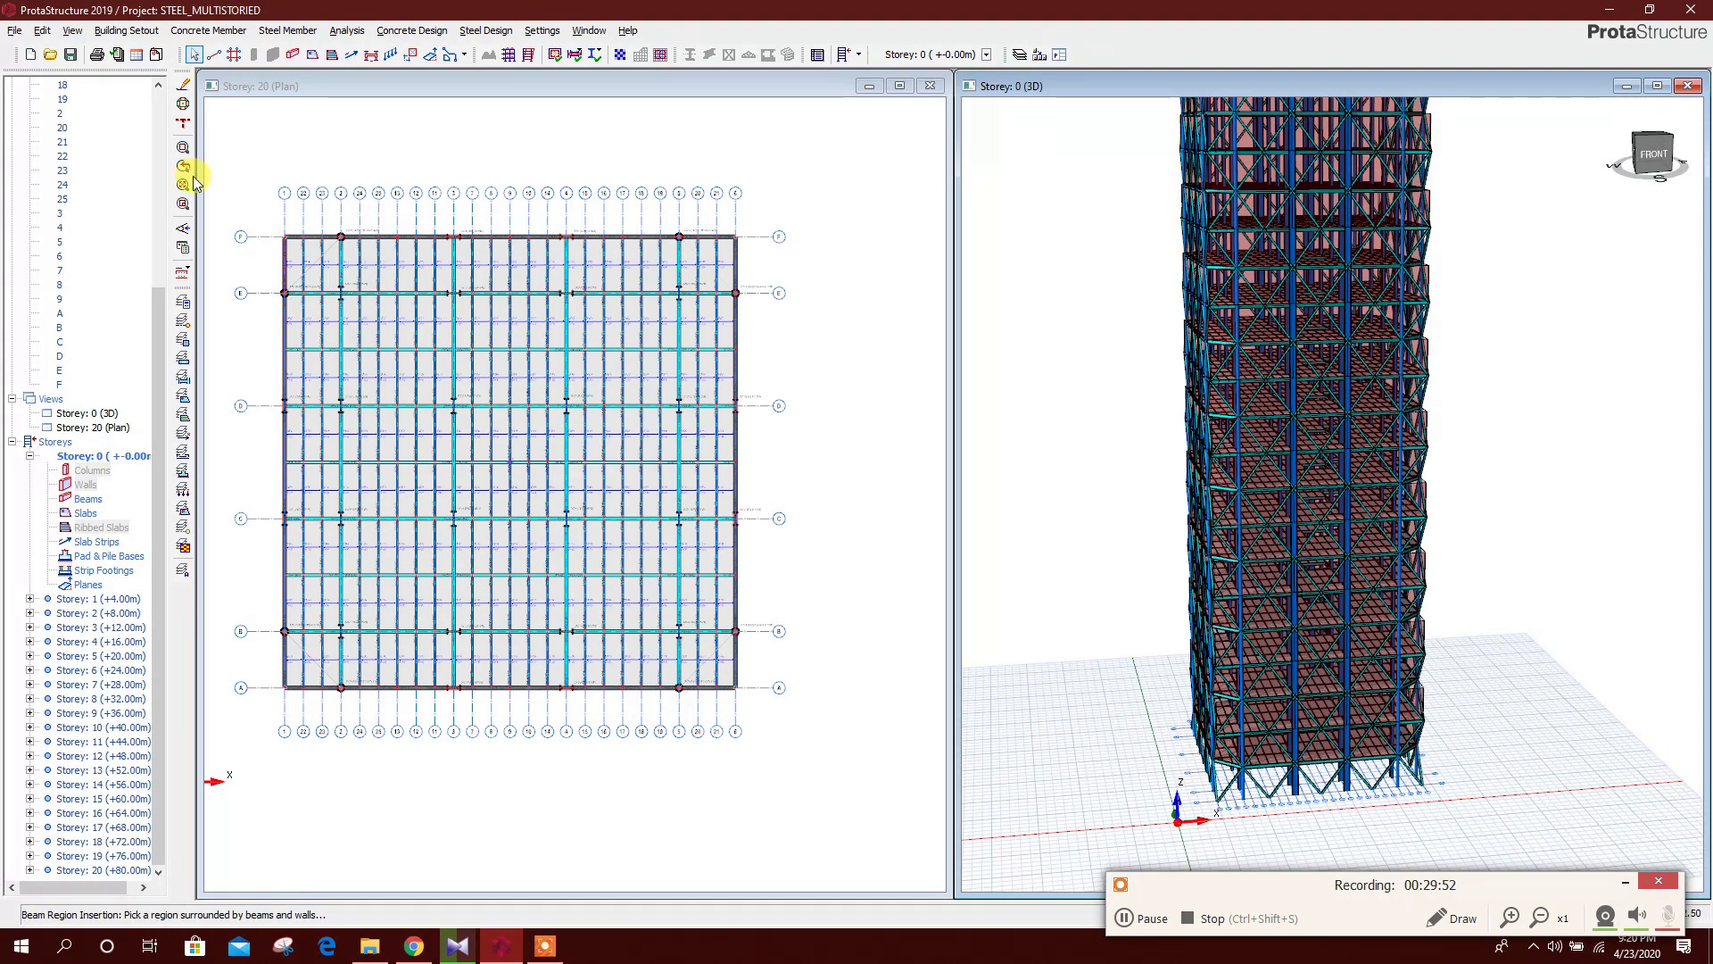
left_click(182, 230)
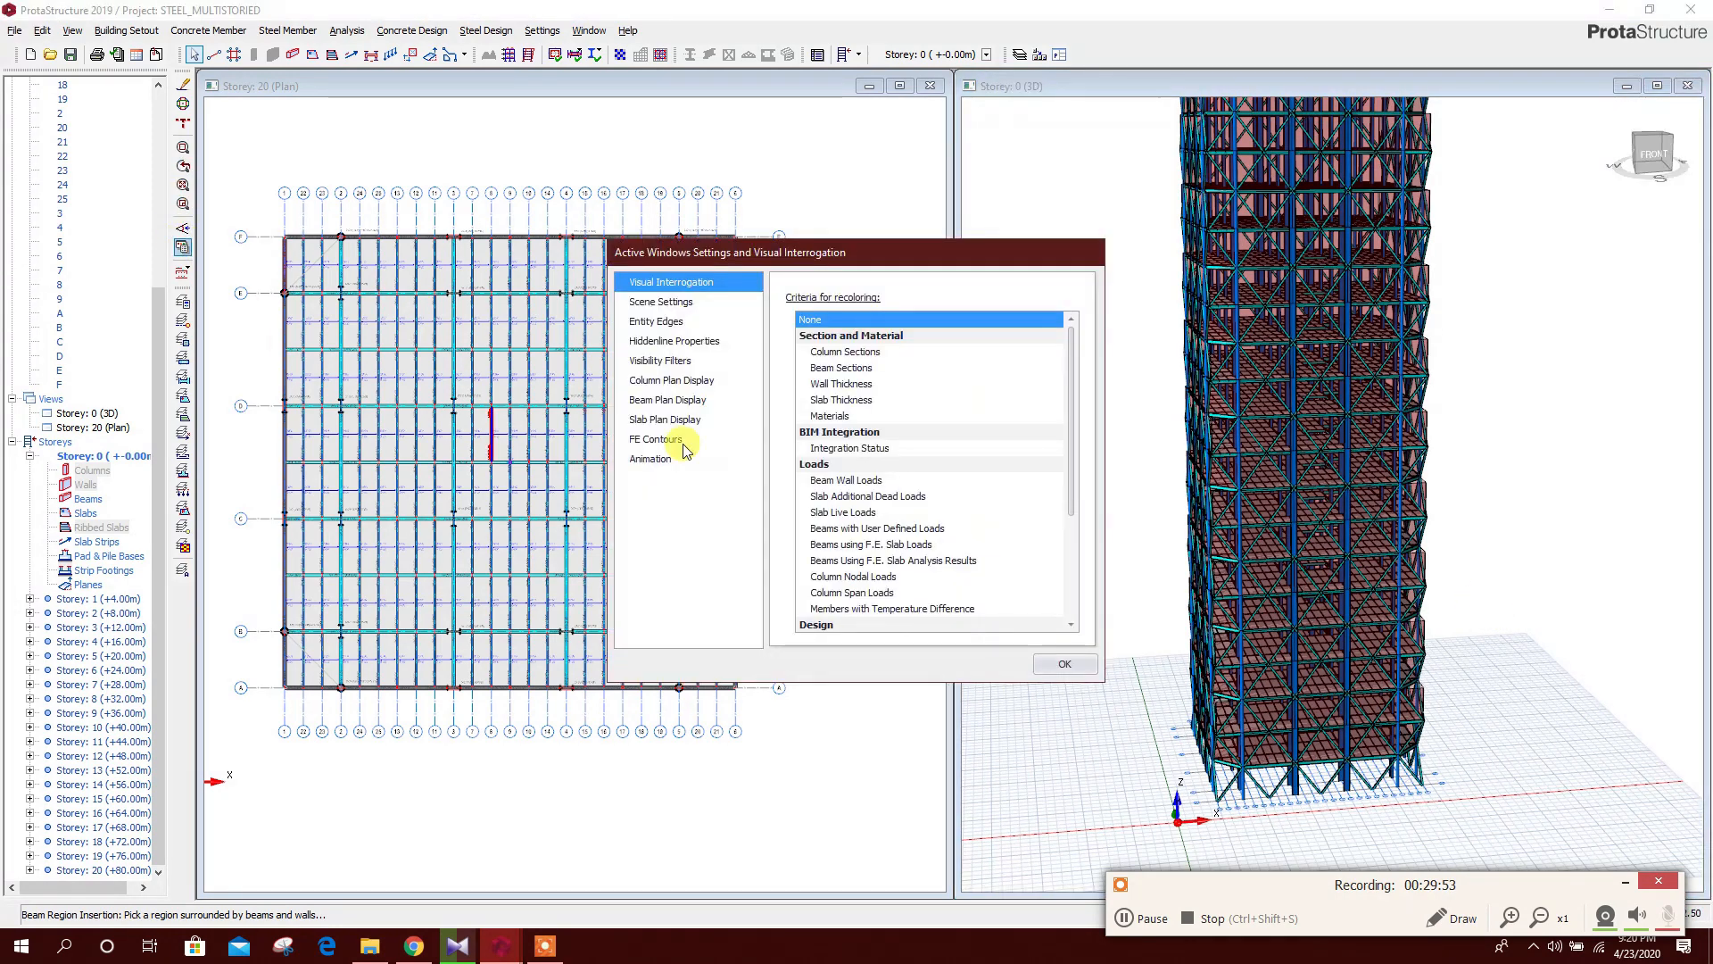
left_click(665, 303)
left_click(927, 545)
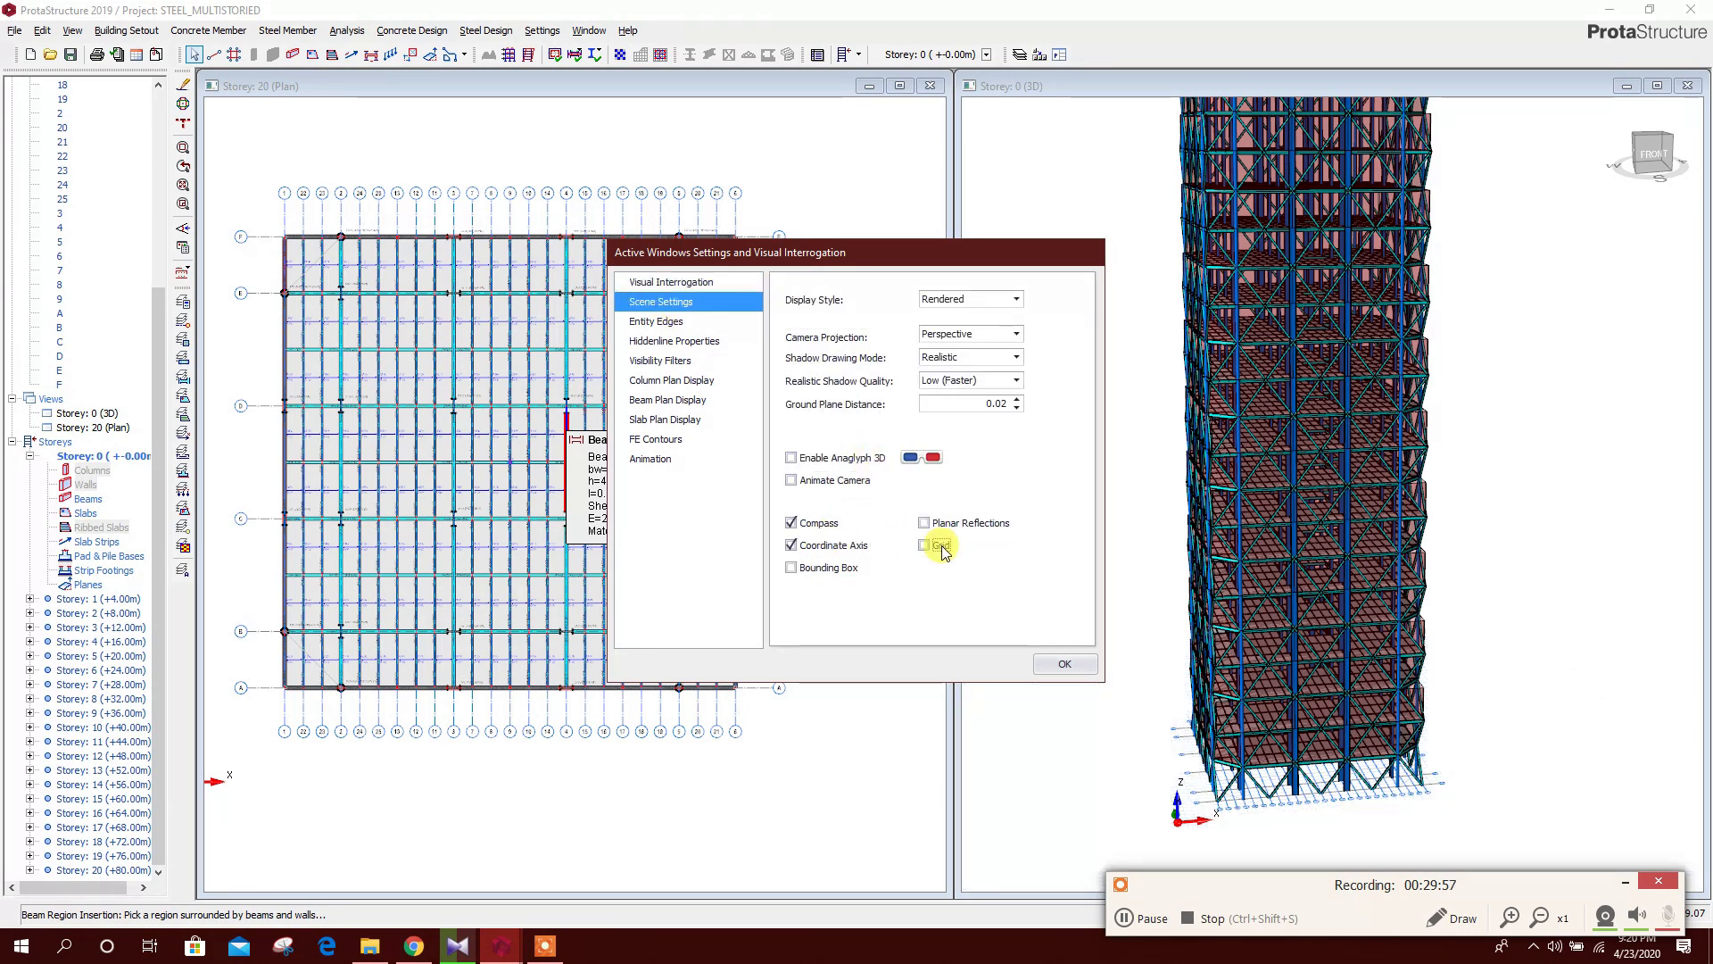
left_click(991, 357)
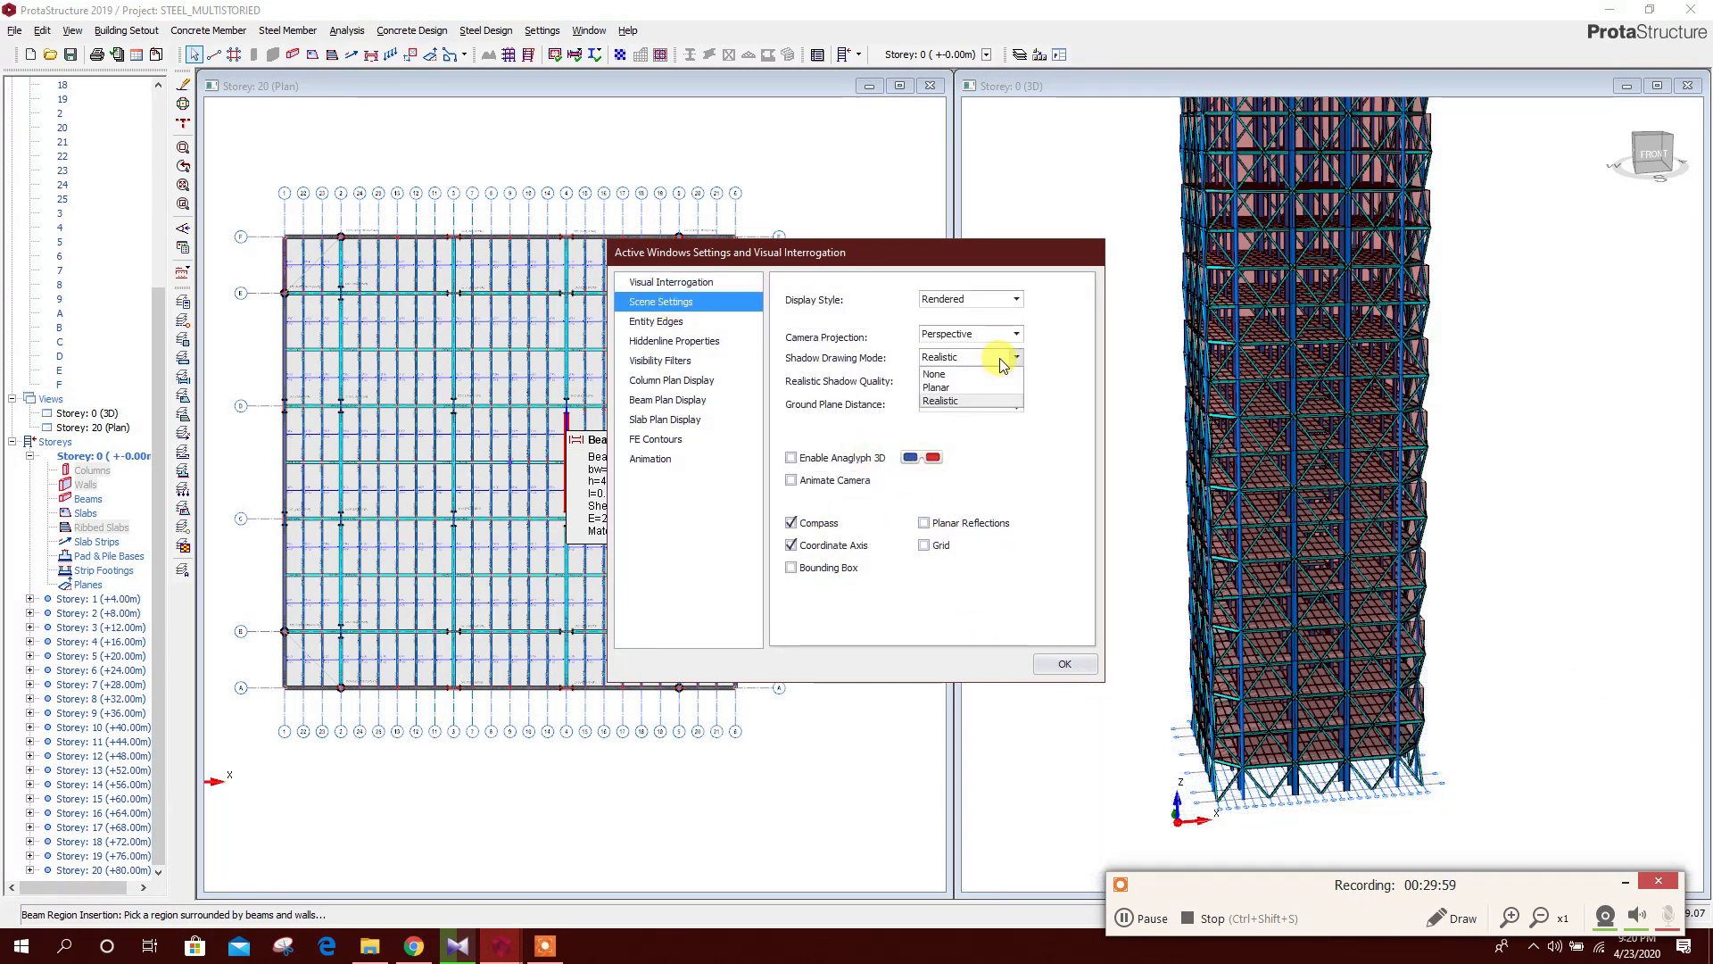
left_click(973, 381)
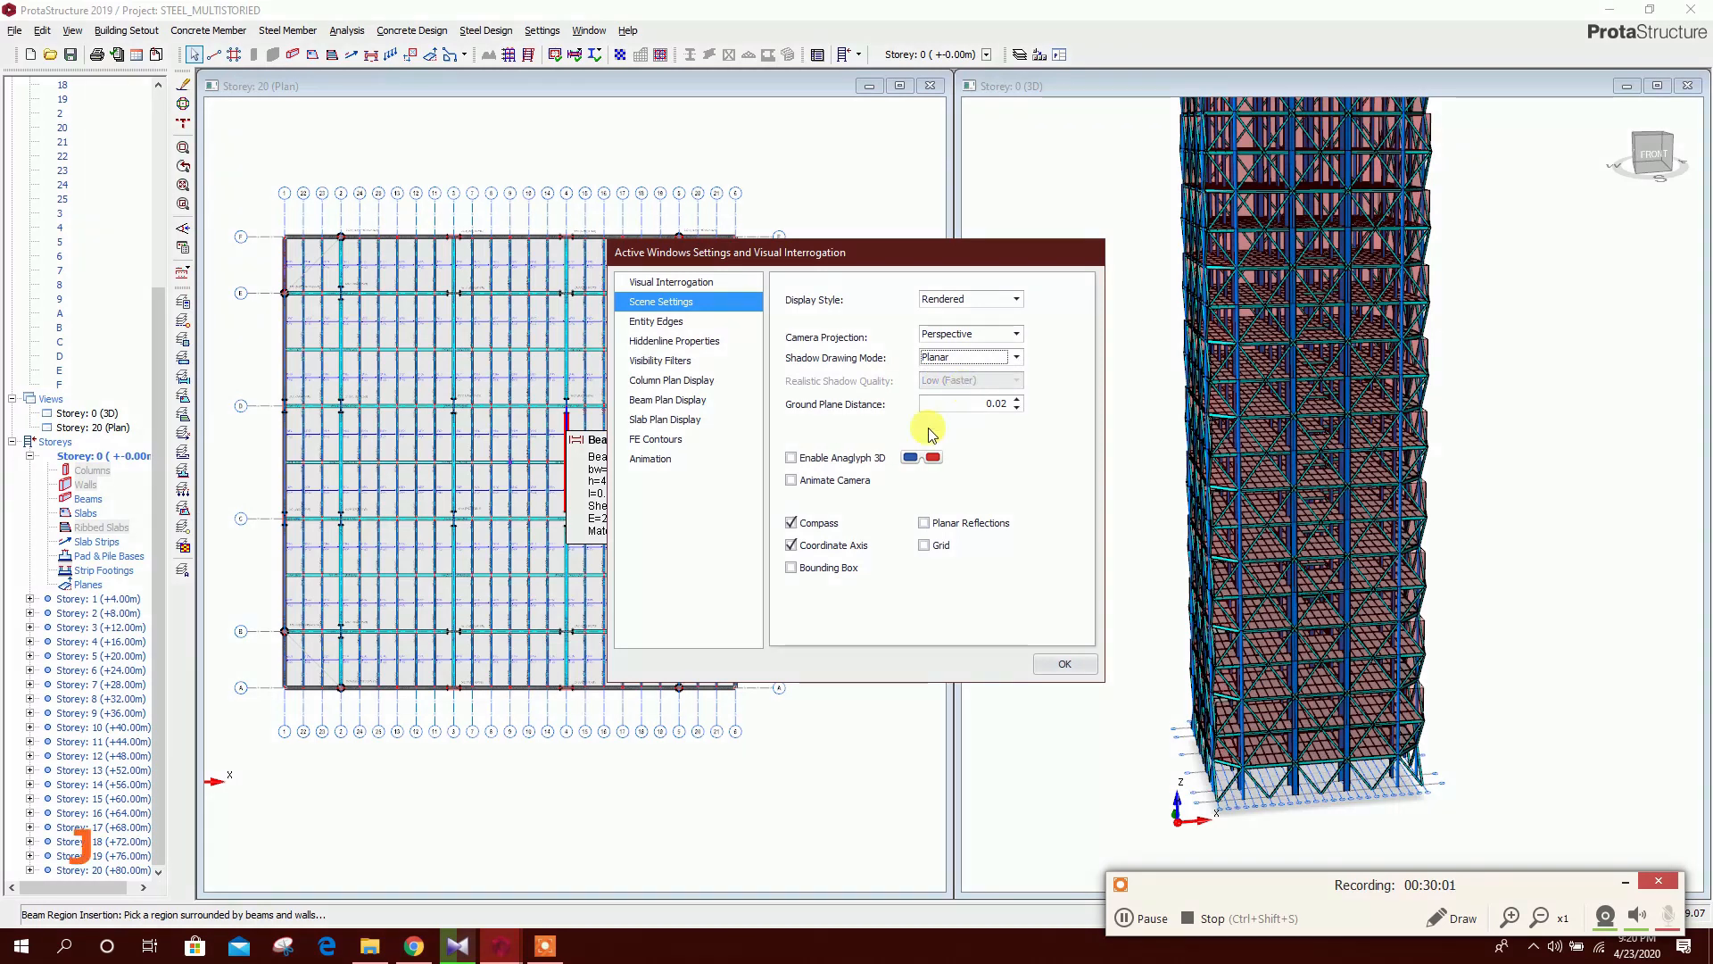
Examine the 3D model recoloured by column sections, beam sections, wall thickness, slab thickness and materials in turn
left_click(671, 282)
scroll(989, 474, "down", 4)
scroll(989, 475, "up", 4)
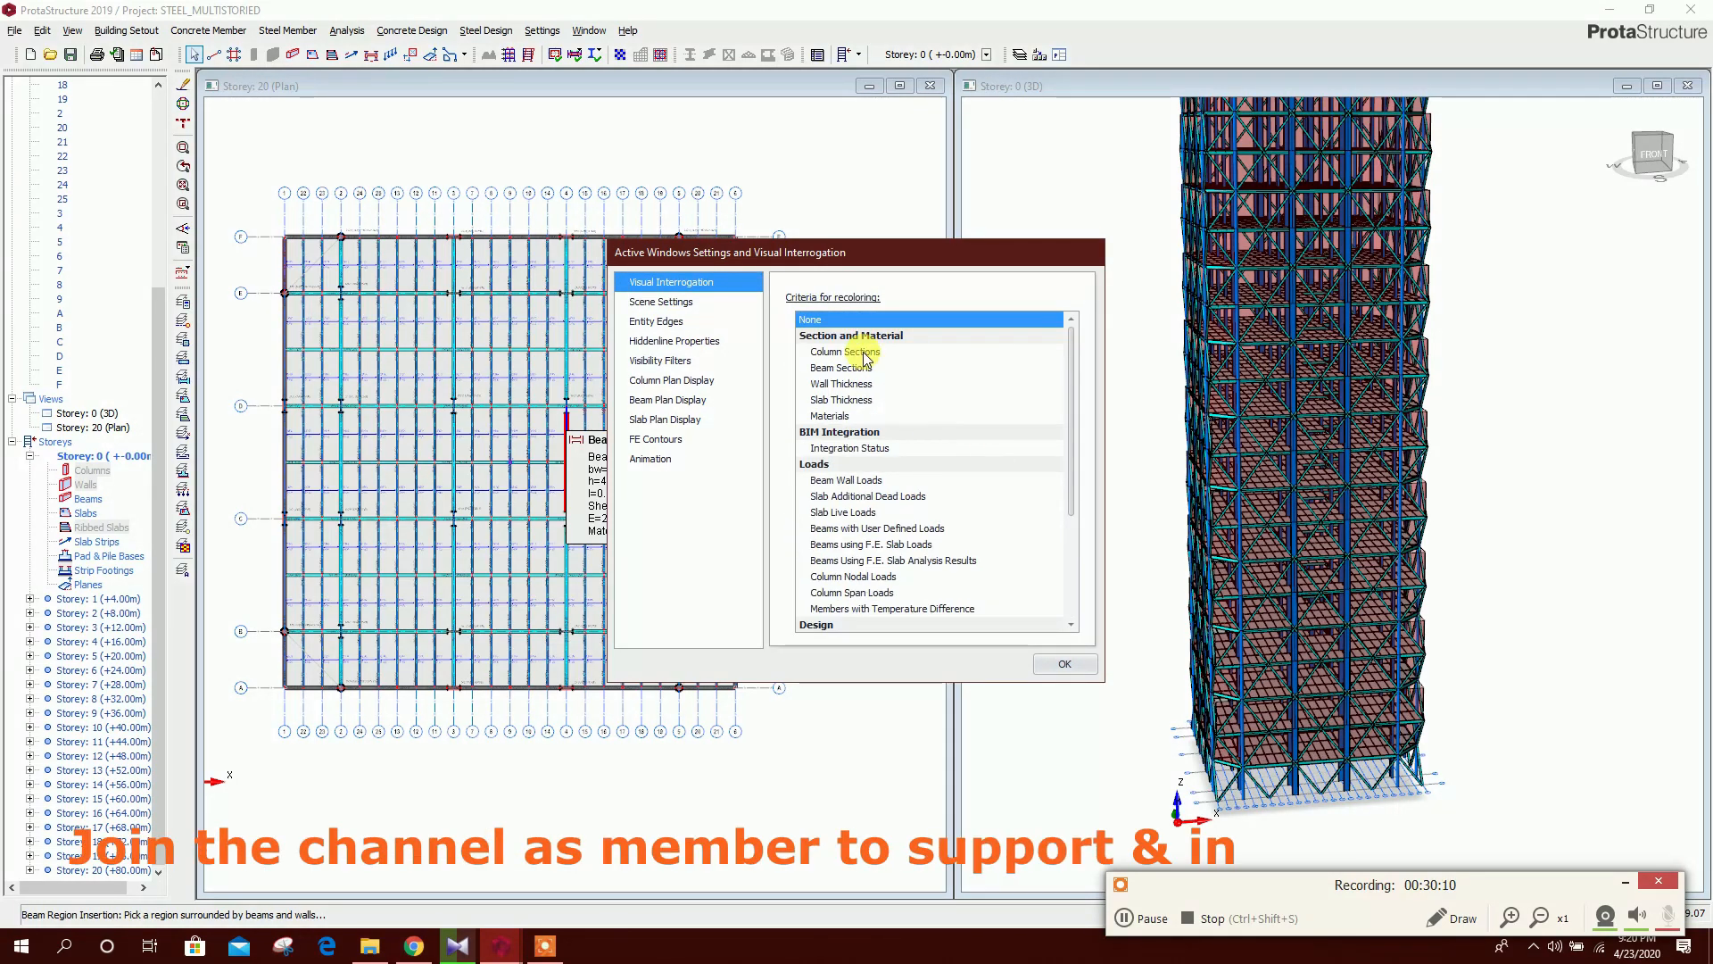
left_click(862, 353)
left_click(859, 368)
left_click(855, 383)
left_click(853, 400)
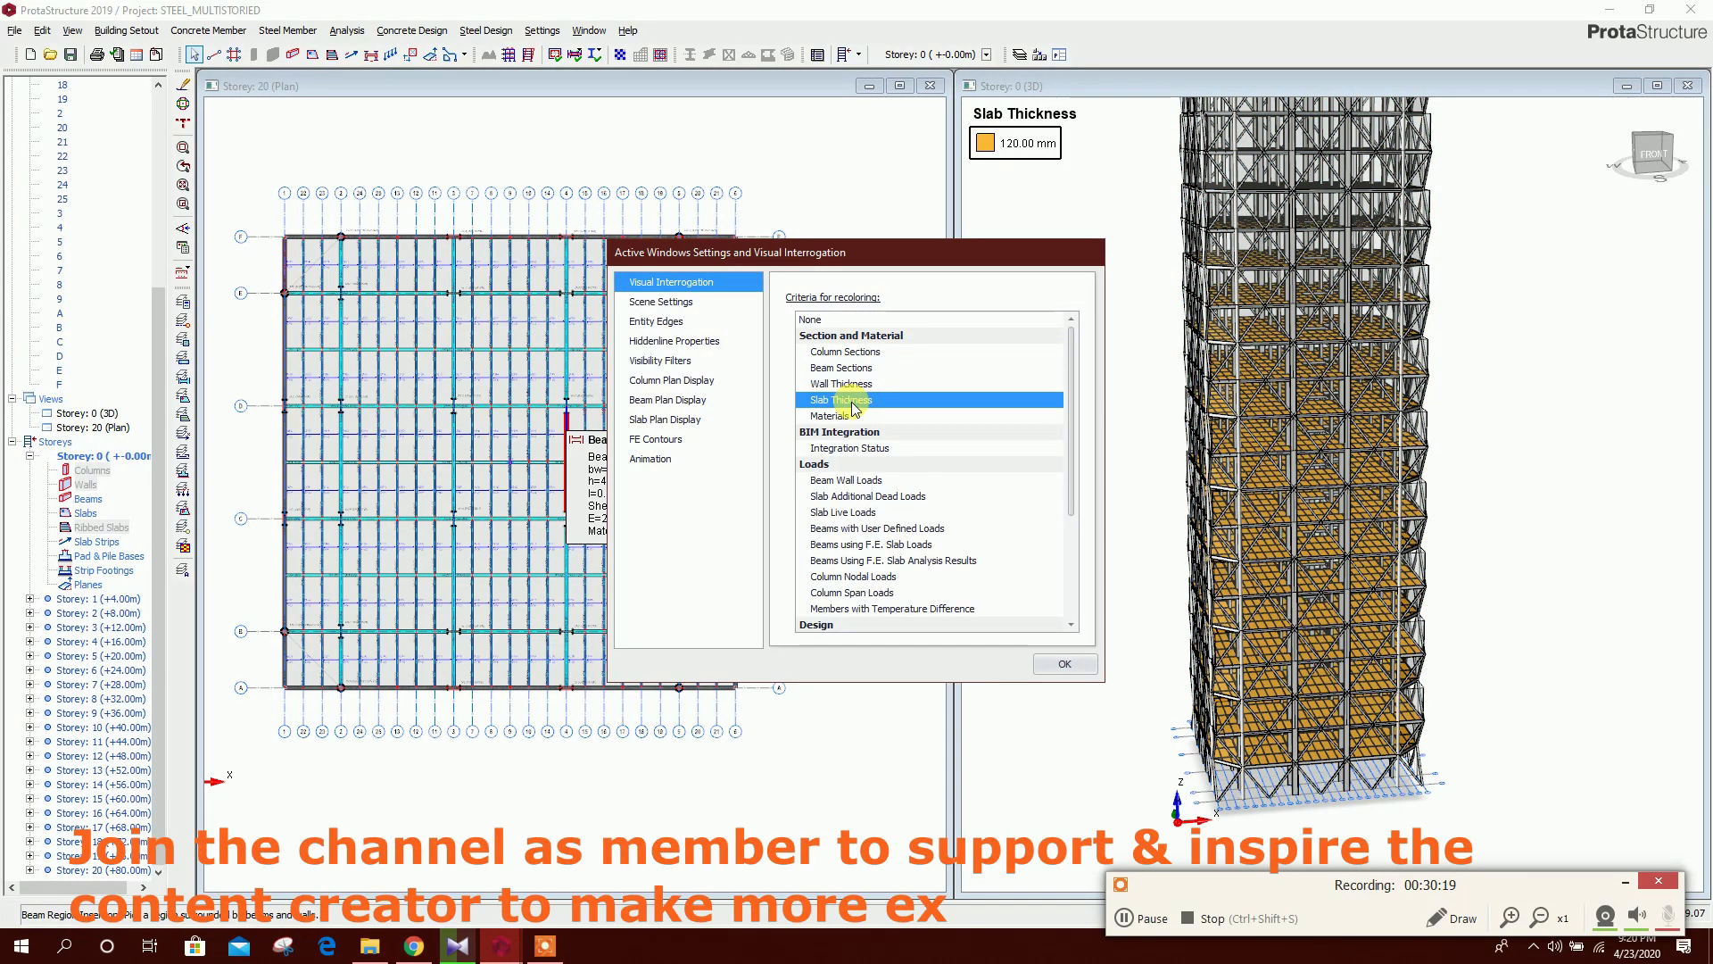
left_click(848, 416)
Review the further recolouring criteria in Visual Interrogation and display the 3D model coloured by column sections
scroll(852, 415, "down", 1)
left_click(852, 400)
left_click(857, 432)
left_click(858, 448)
left_click(858, 480)
left_click(861, 464)
scroll(907, 497, "down", 2)
left_click(861, 432)
left_click(860, 496)
scroll(860, 496, "up", 3)
left_click(874, 353)
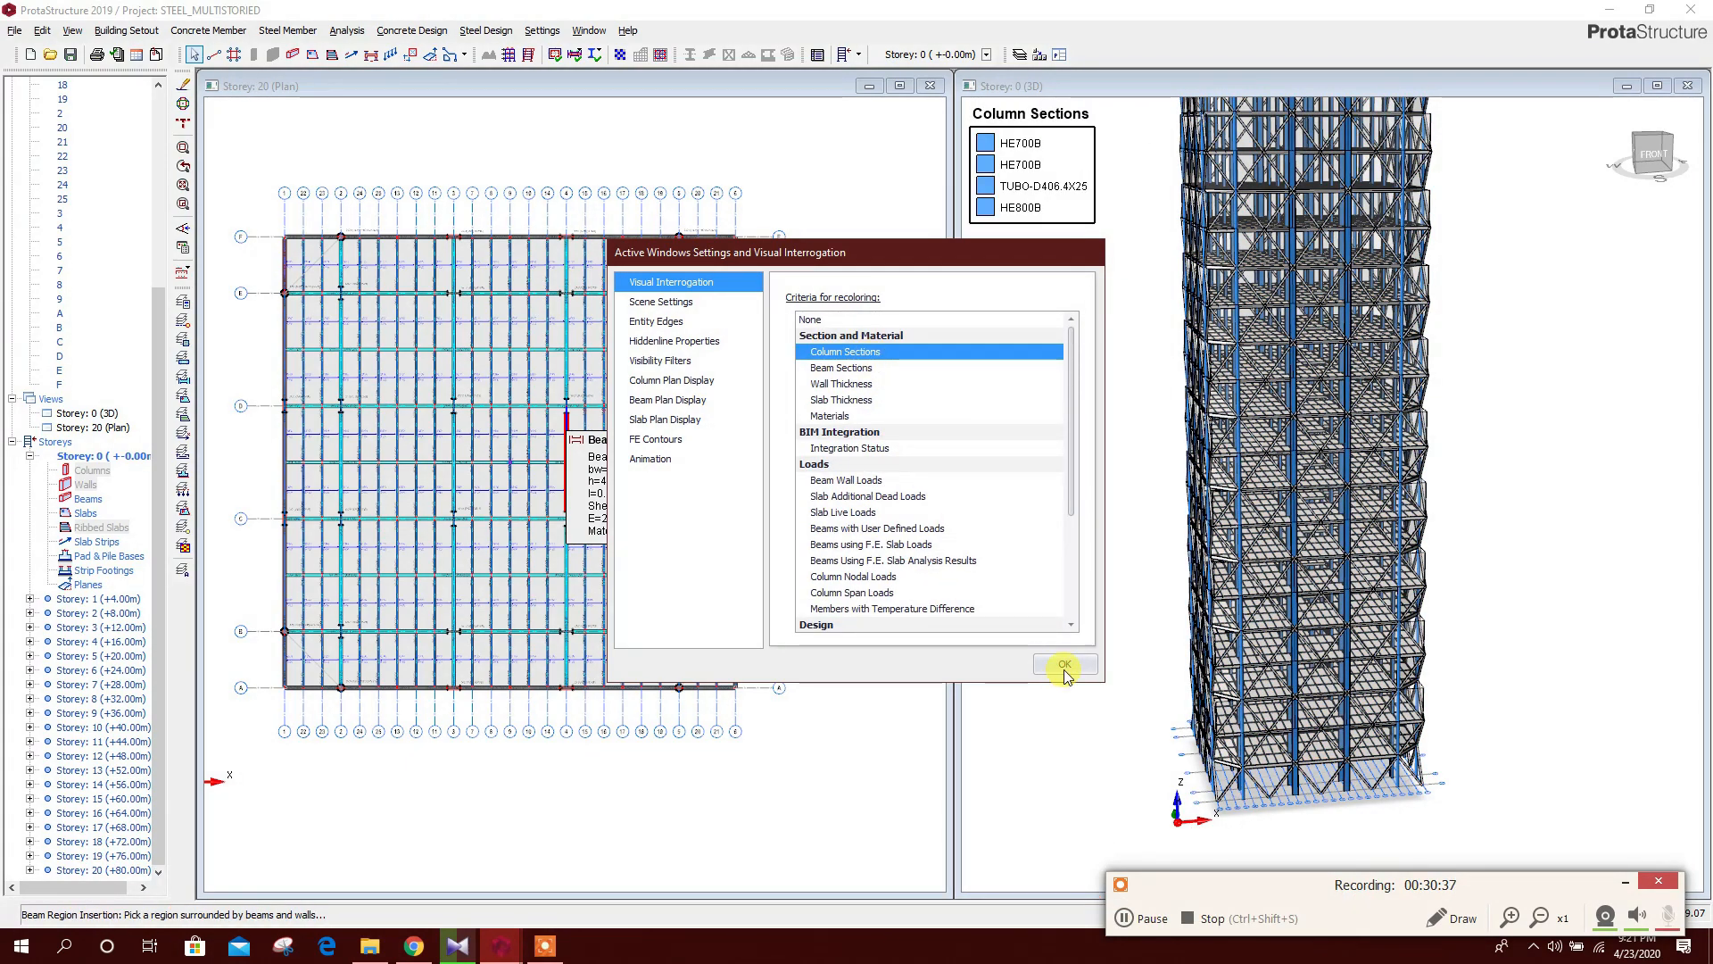
left_click(1064, 665)
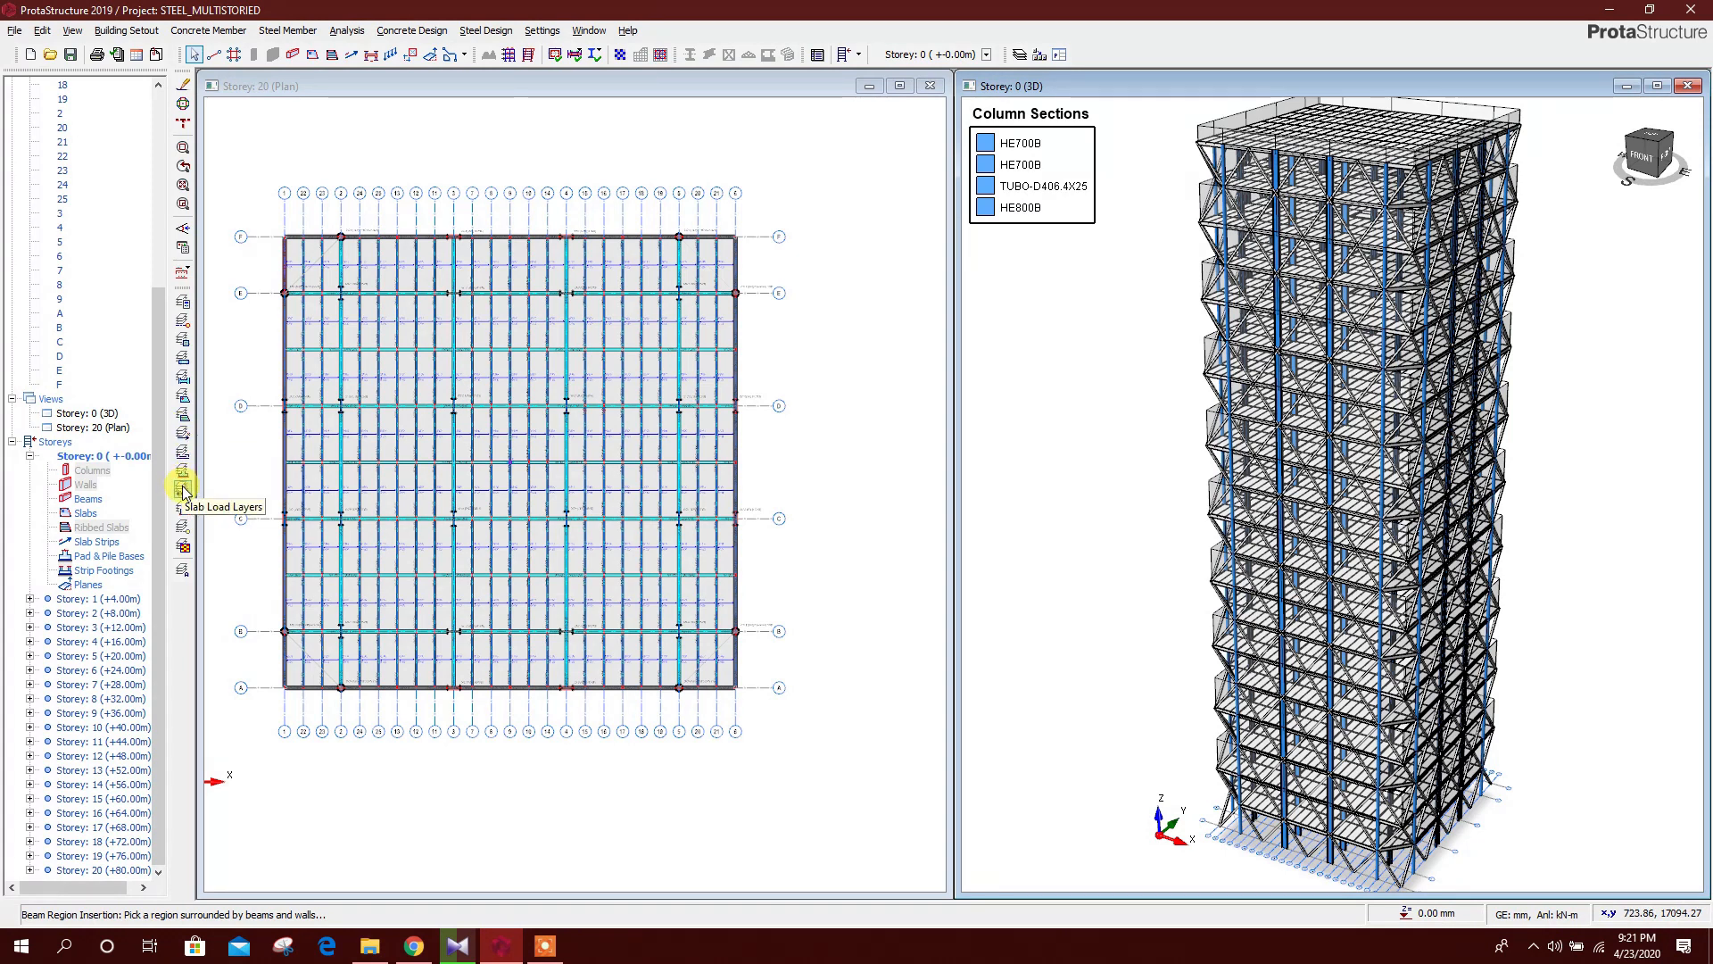
Hide the partition wall layer in the plan and 3D views
left_click(185, 546)
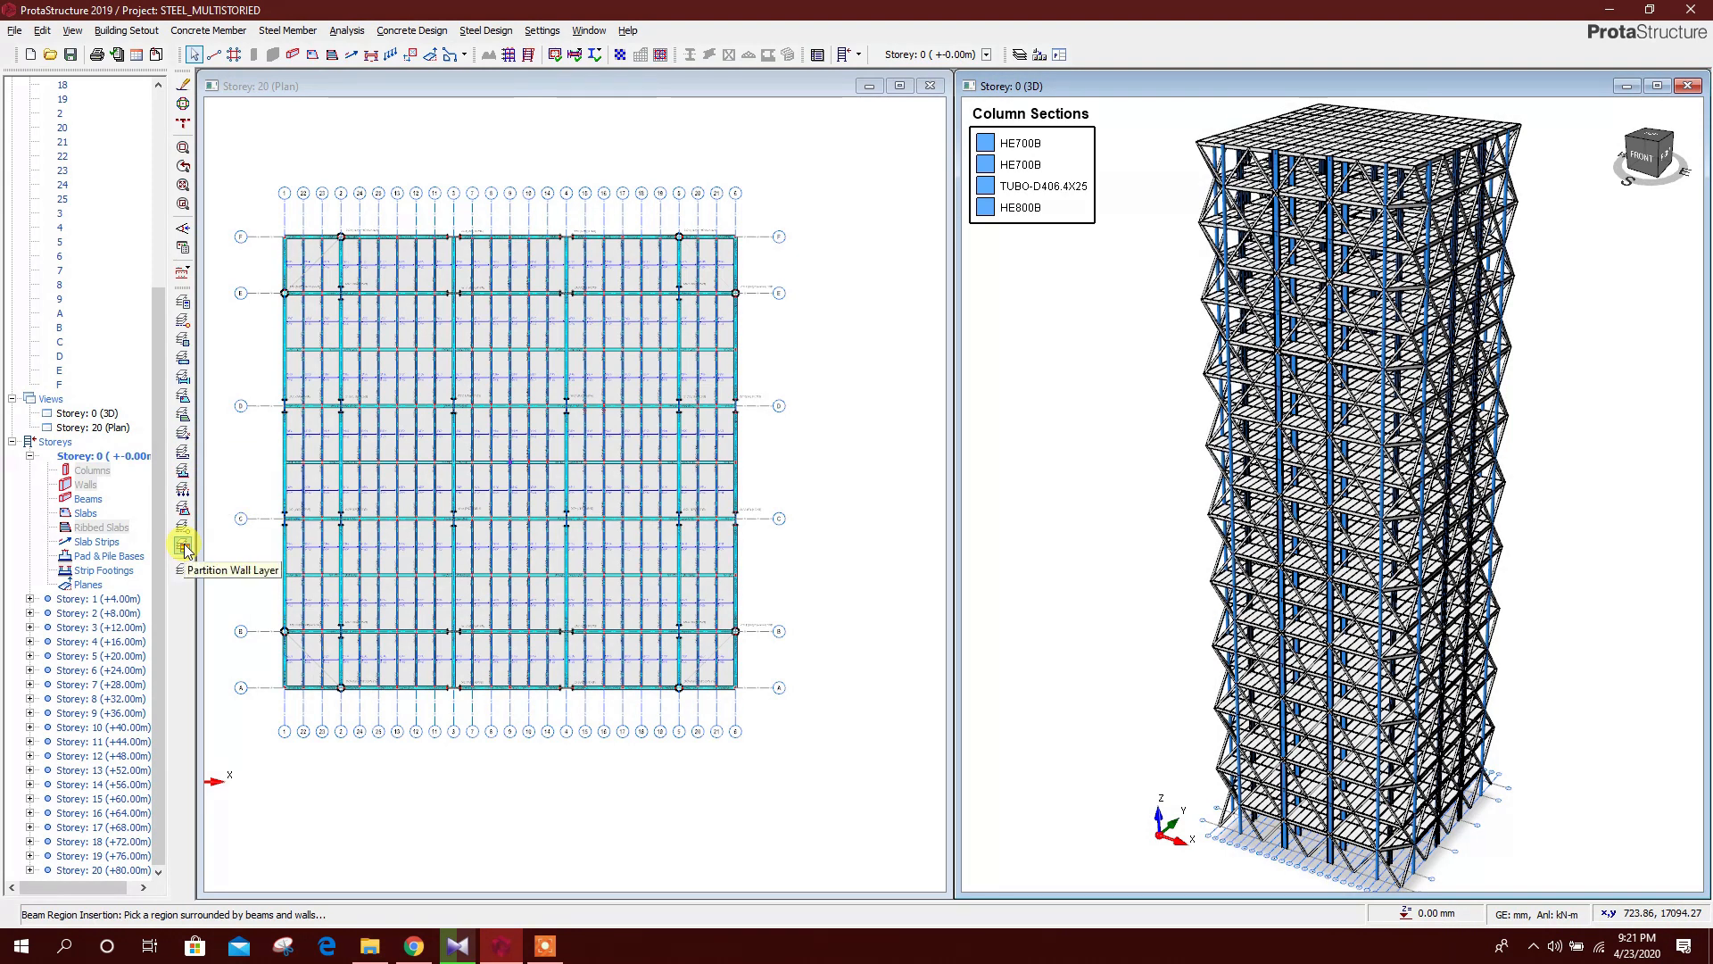
left_click(184, 545)
left_click(183, 545)
left_click_drag(1091, 555, 1146, 532)
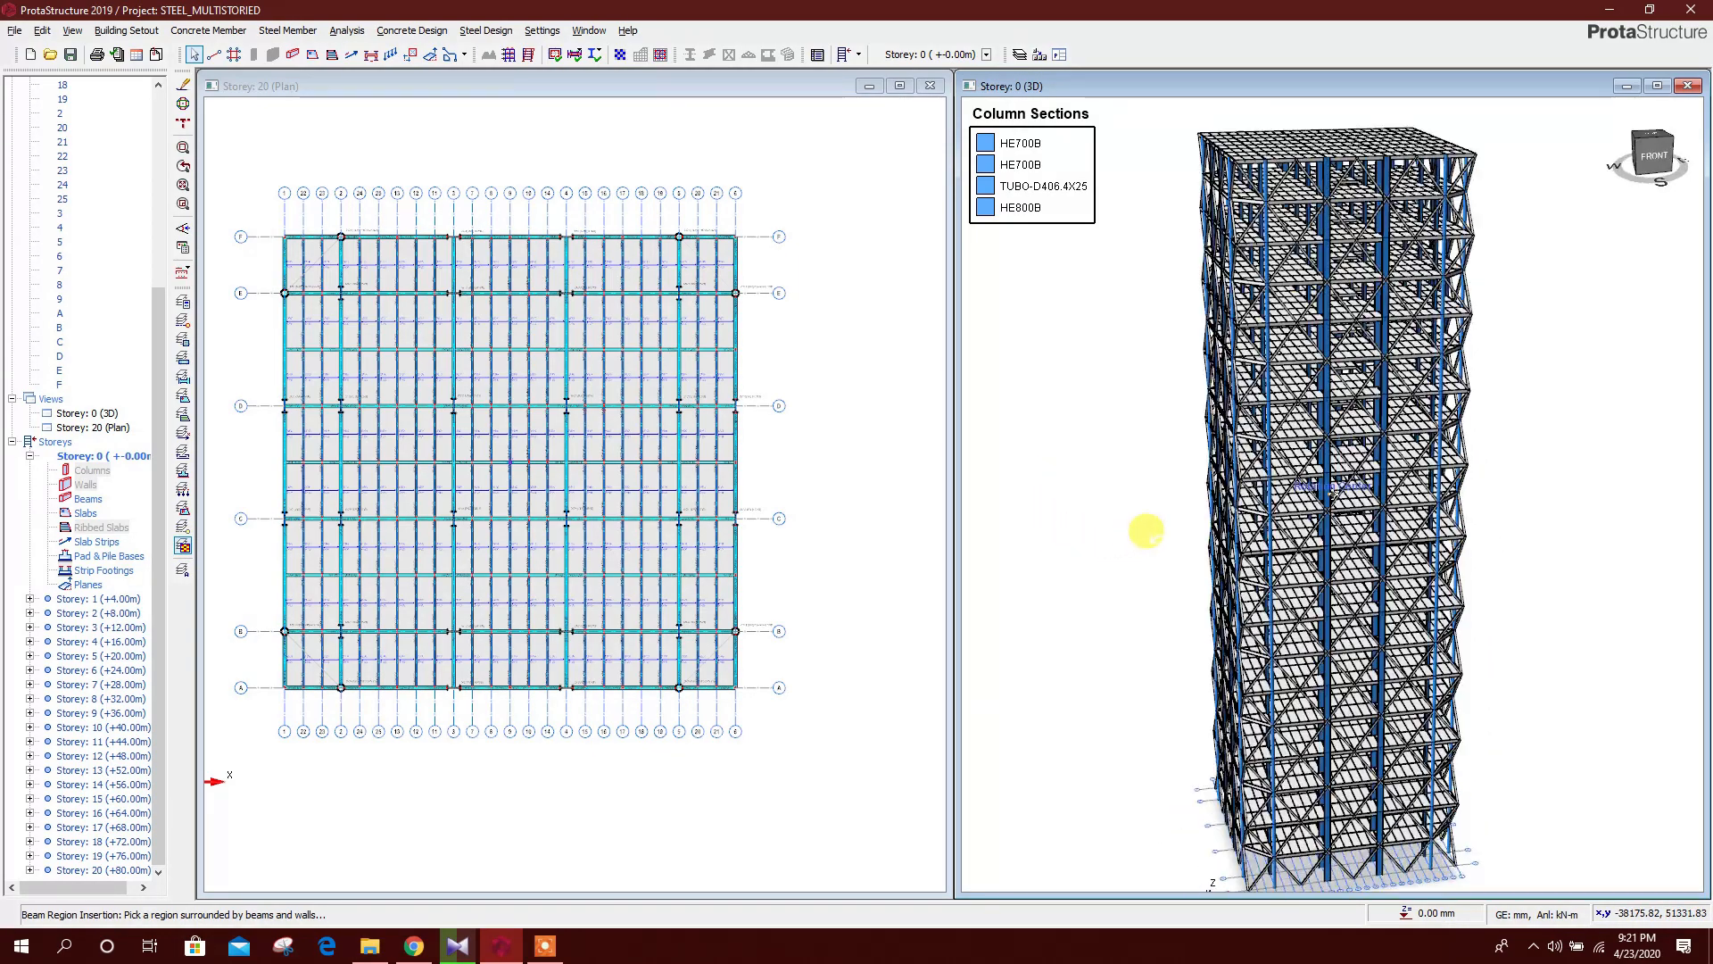
Set the Visual Interrogation recolouring criterion to None for the 3D view
double_click(1146, 532)
left_click(814, 319)
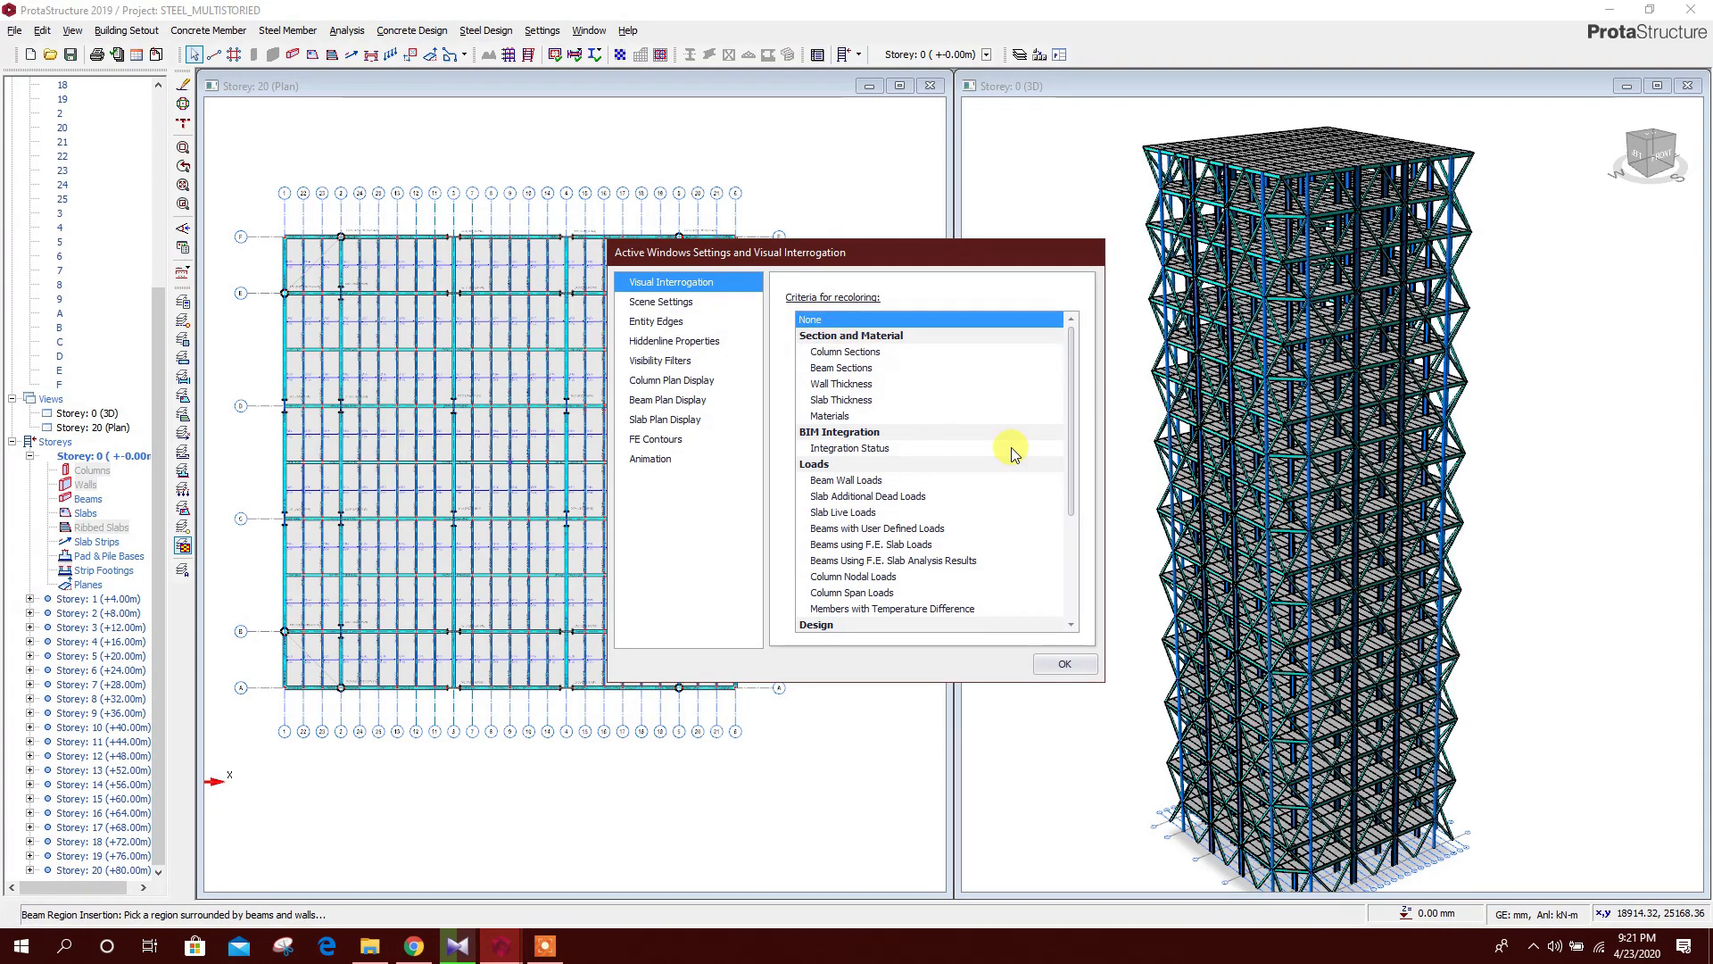
left_click(1064, 663)
mouse_move(1606, 607)
left_mouse_down()
mouse_move(1568, 643)
mouse_move(1595, 628)
mouse_move(1572, 605)
left_mouse_up()
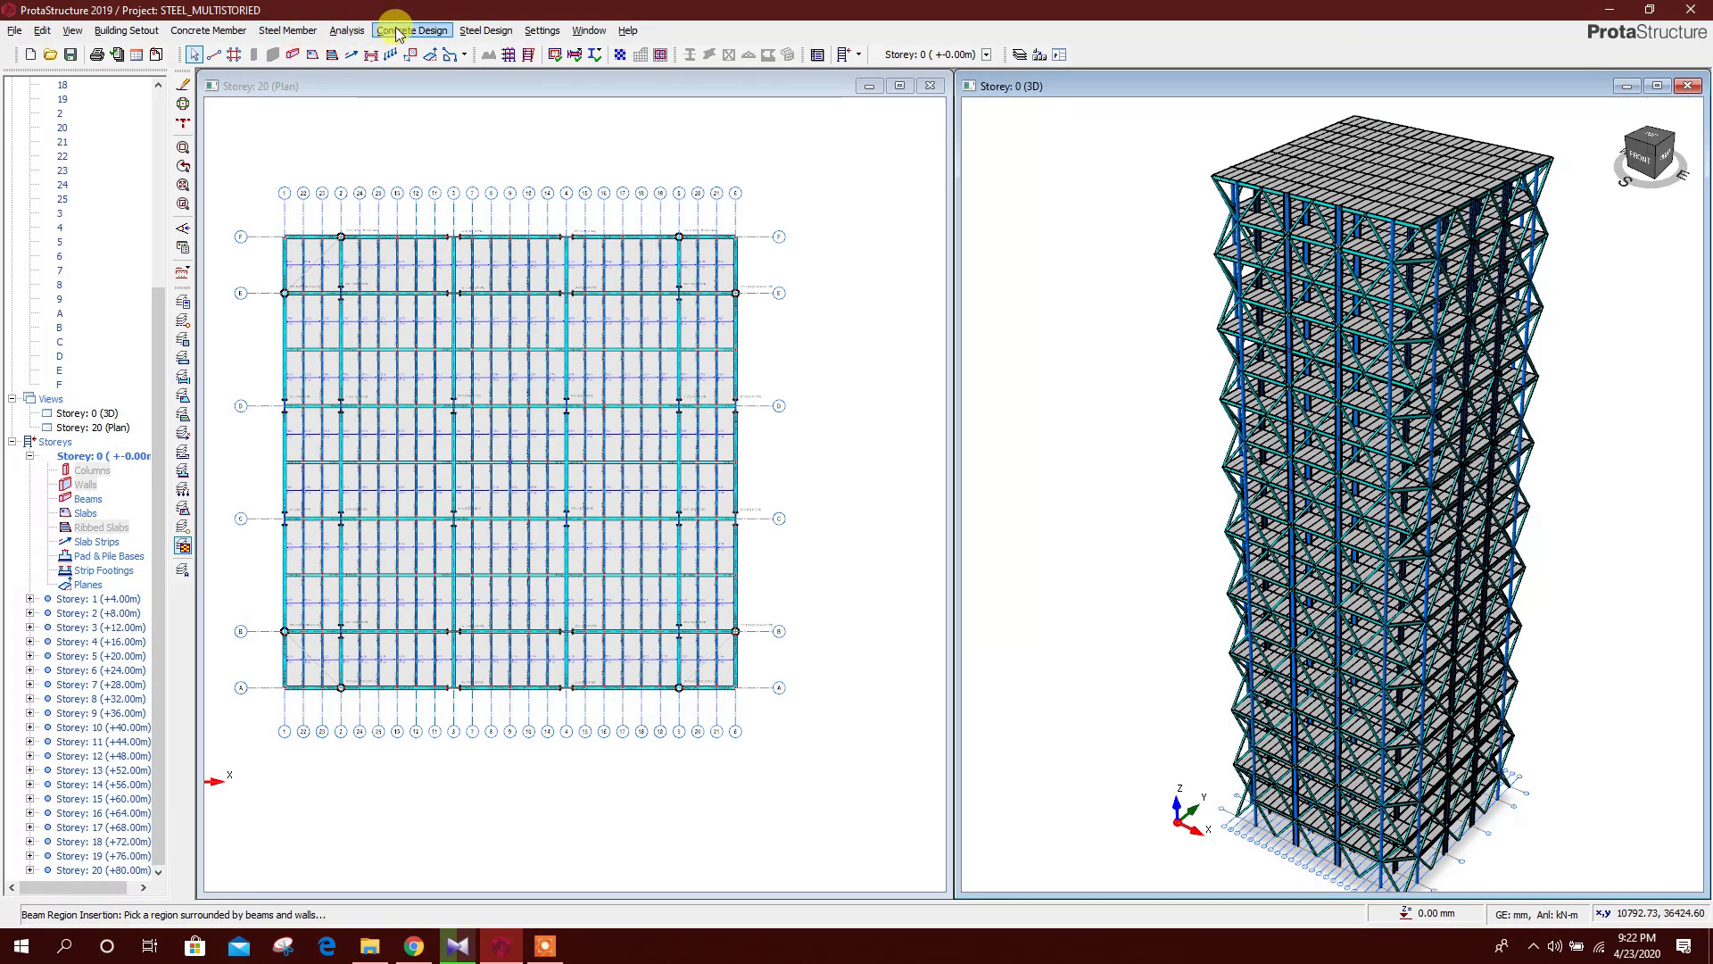
Open the Building Analysis project parameters and set the earthquake code to the base Eurocode 8 (EU)
left_click(359, 34)
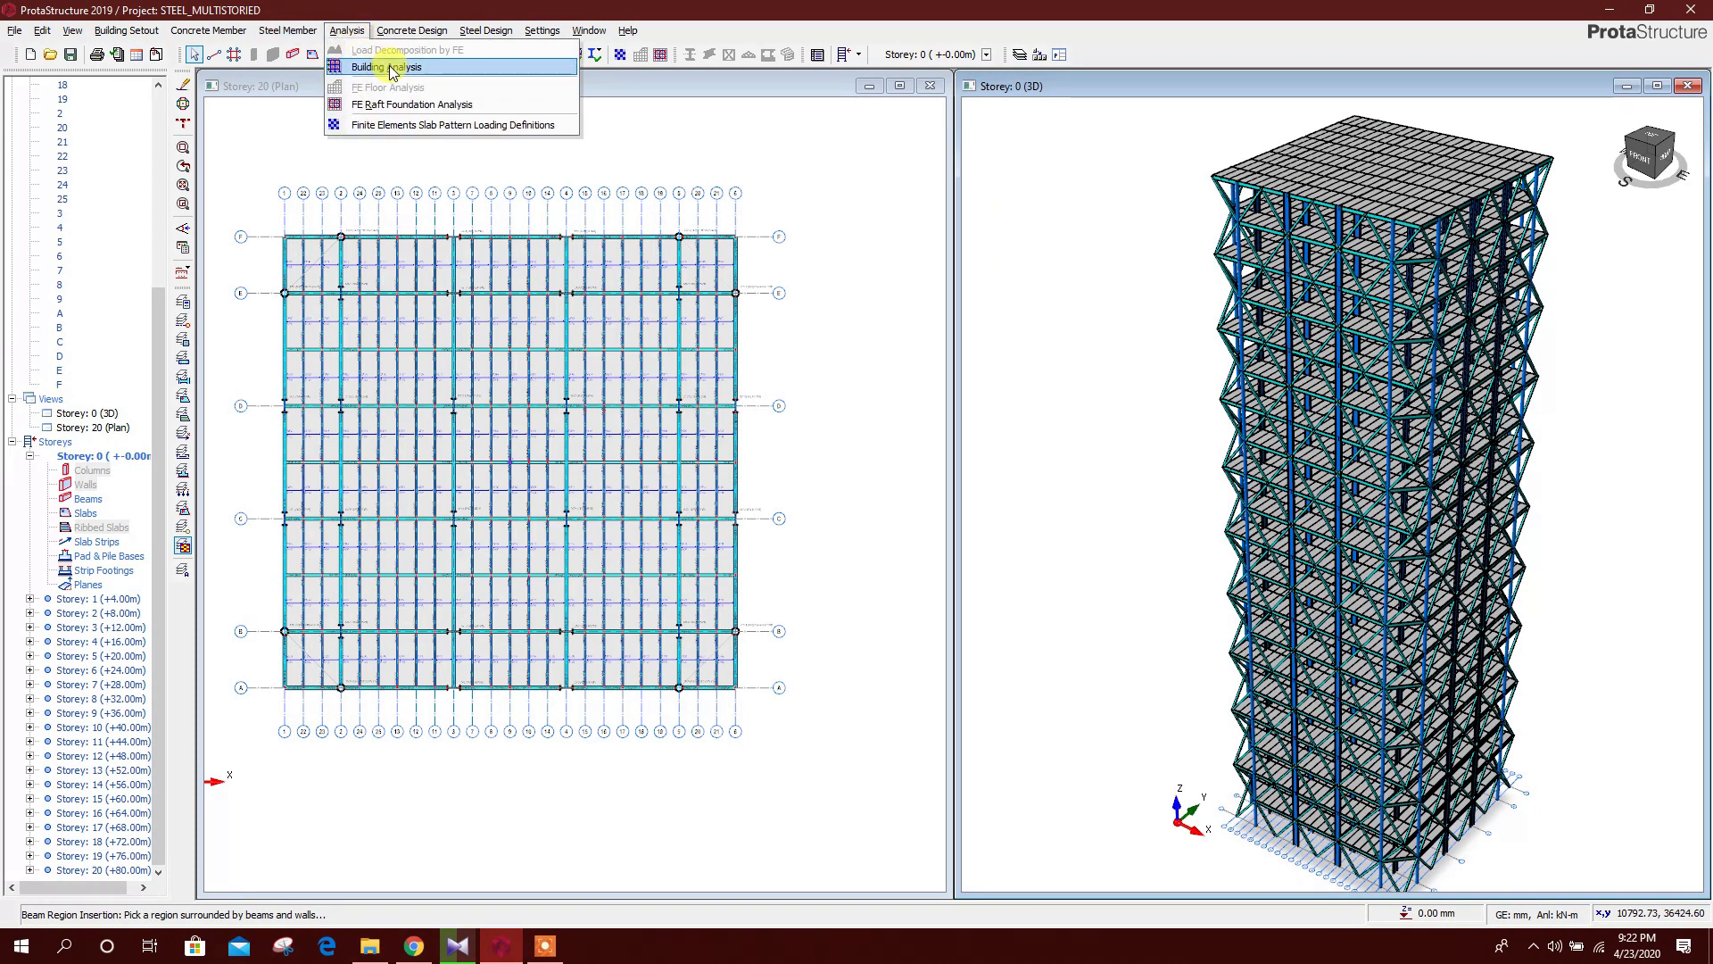
left_click(487, 63)
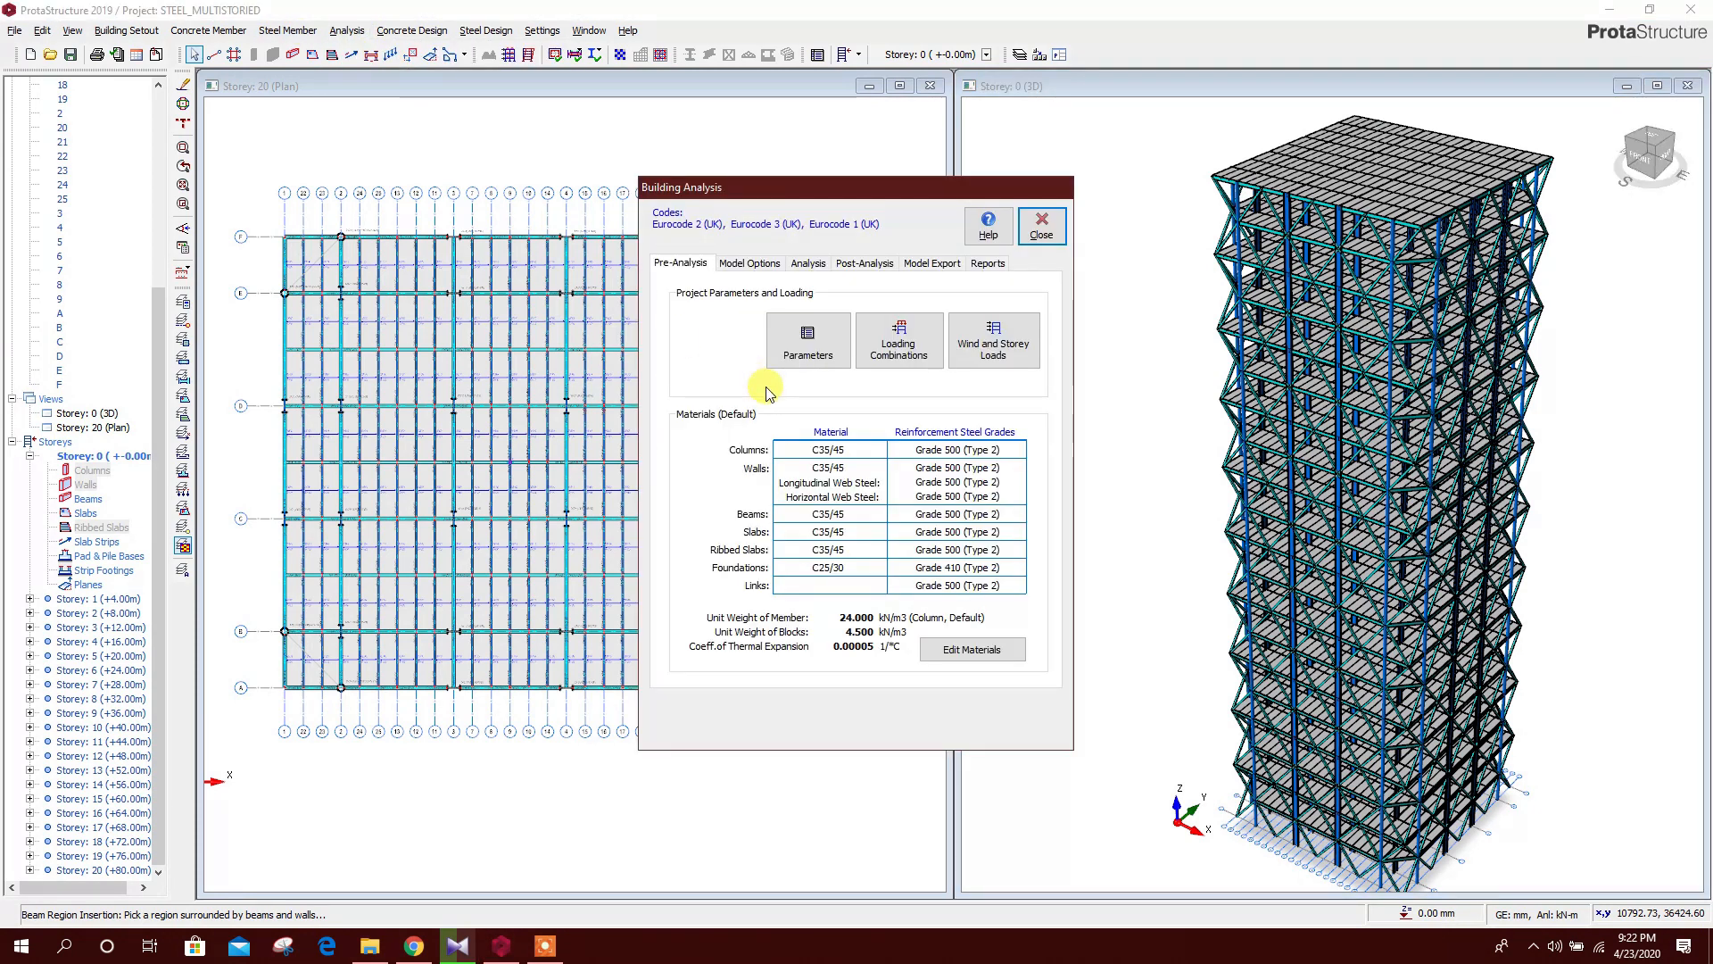
left_click(801, 355)
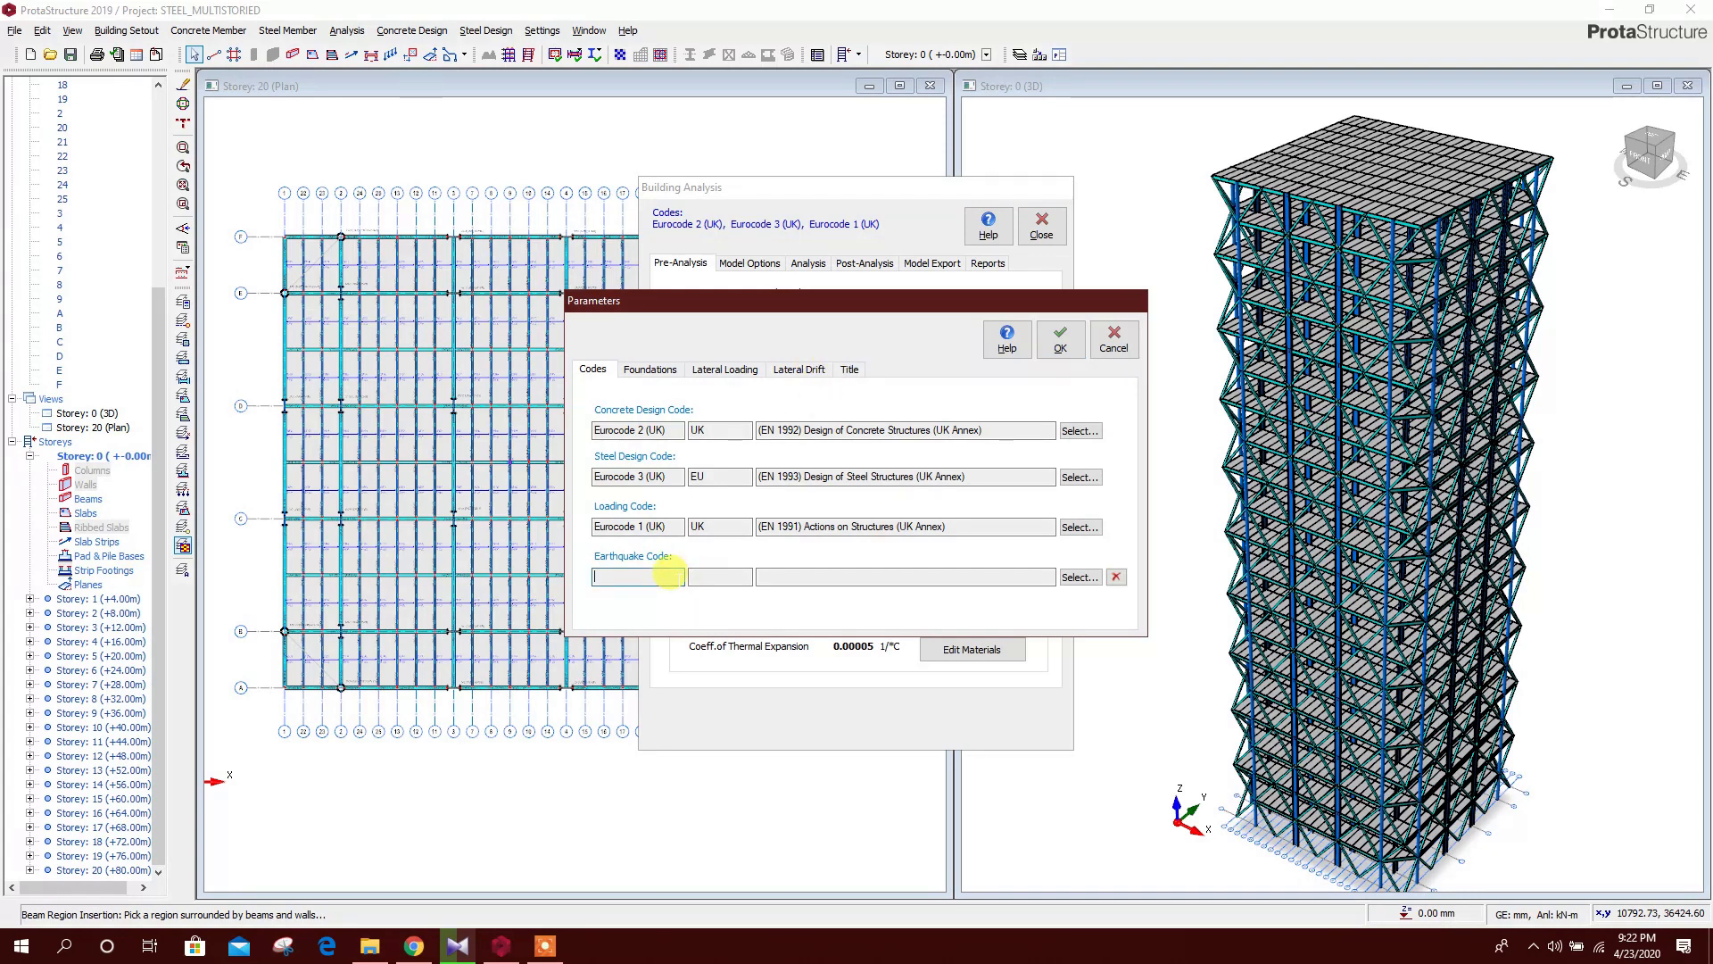
left_click(1079, 576)
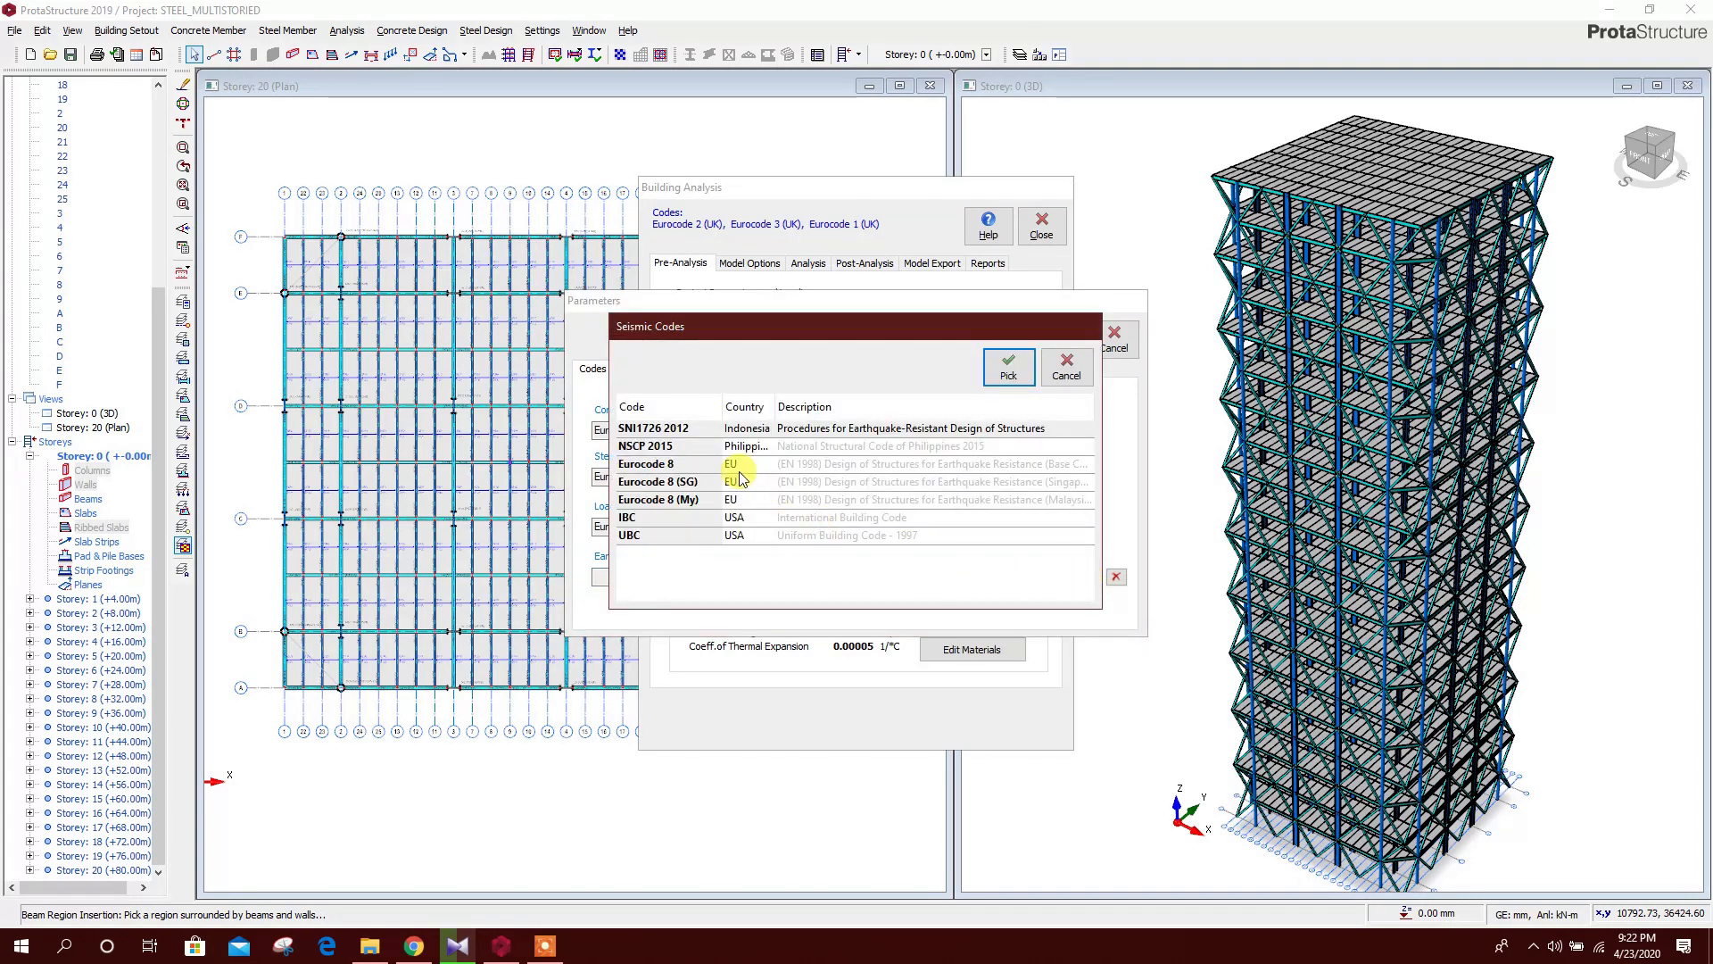
left_click(660, 465)
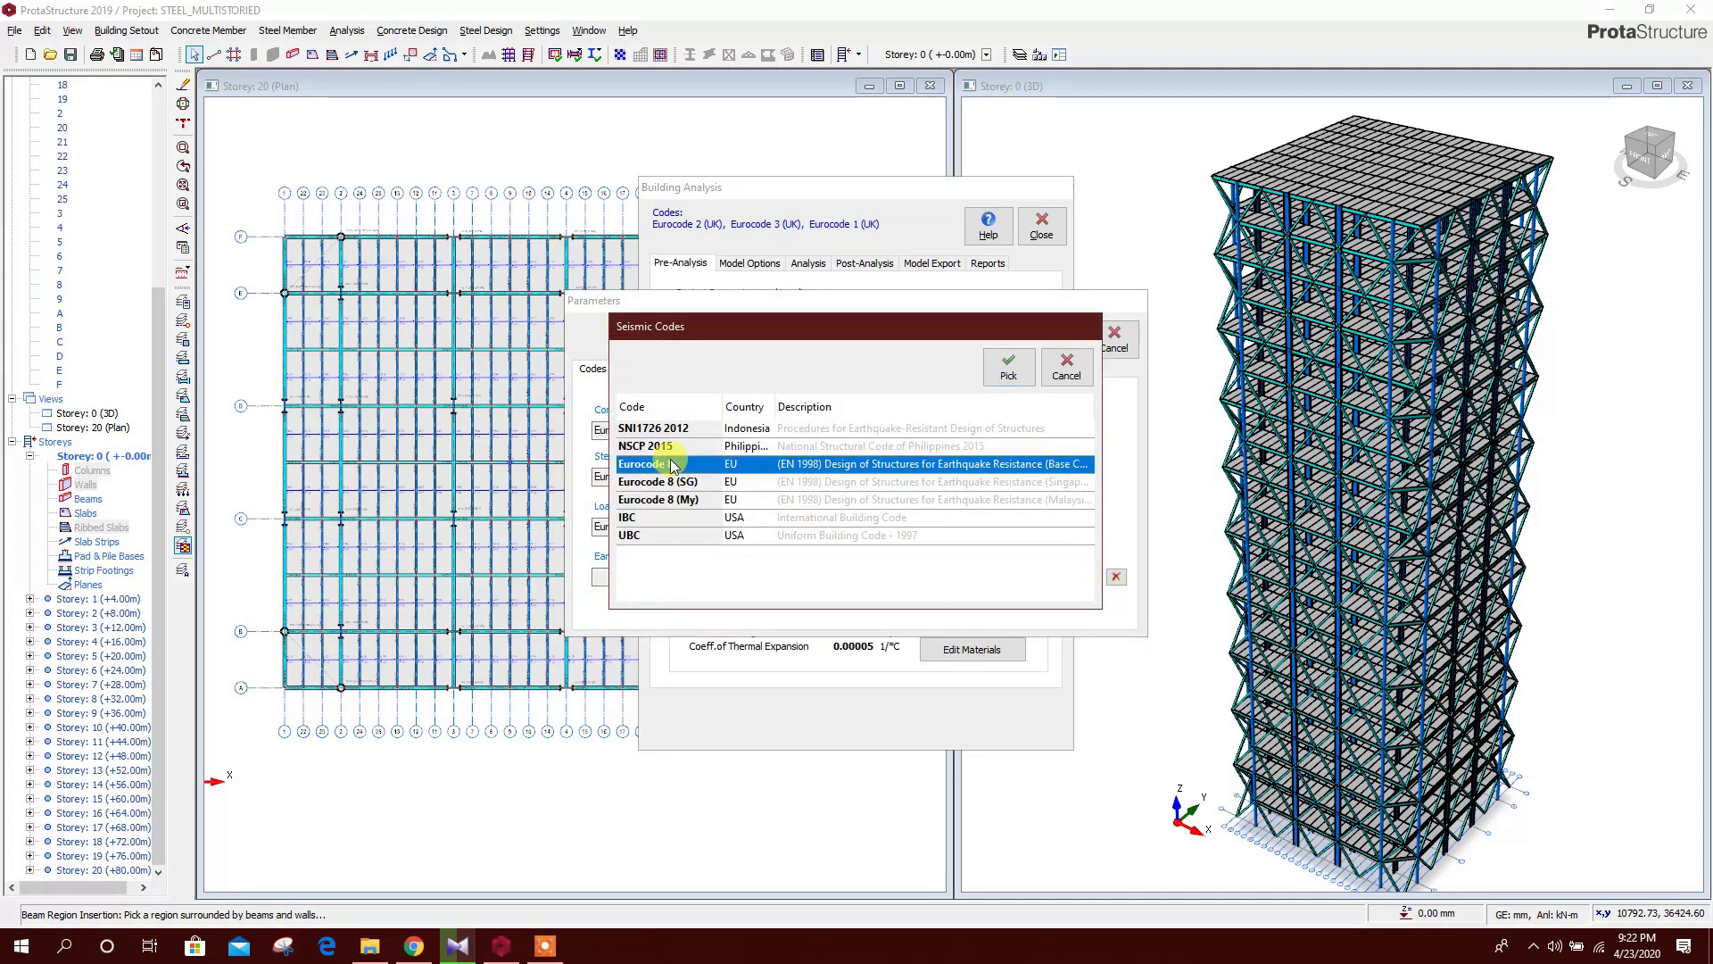
left_click(1009, 365)
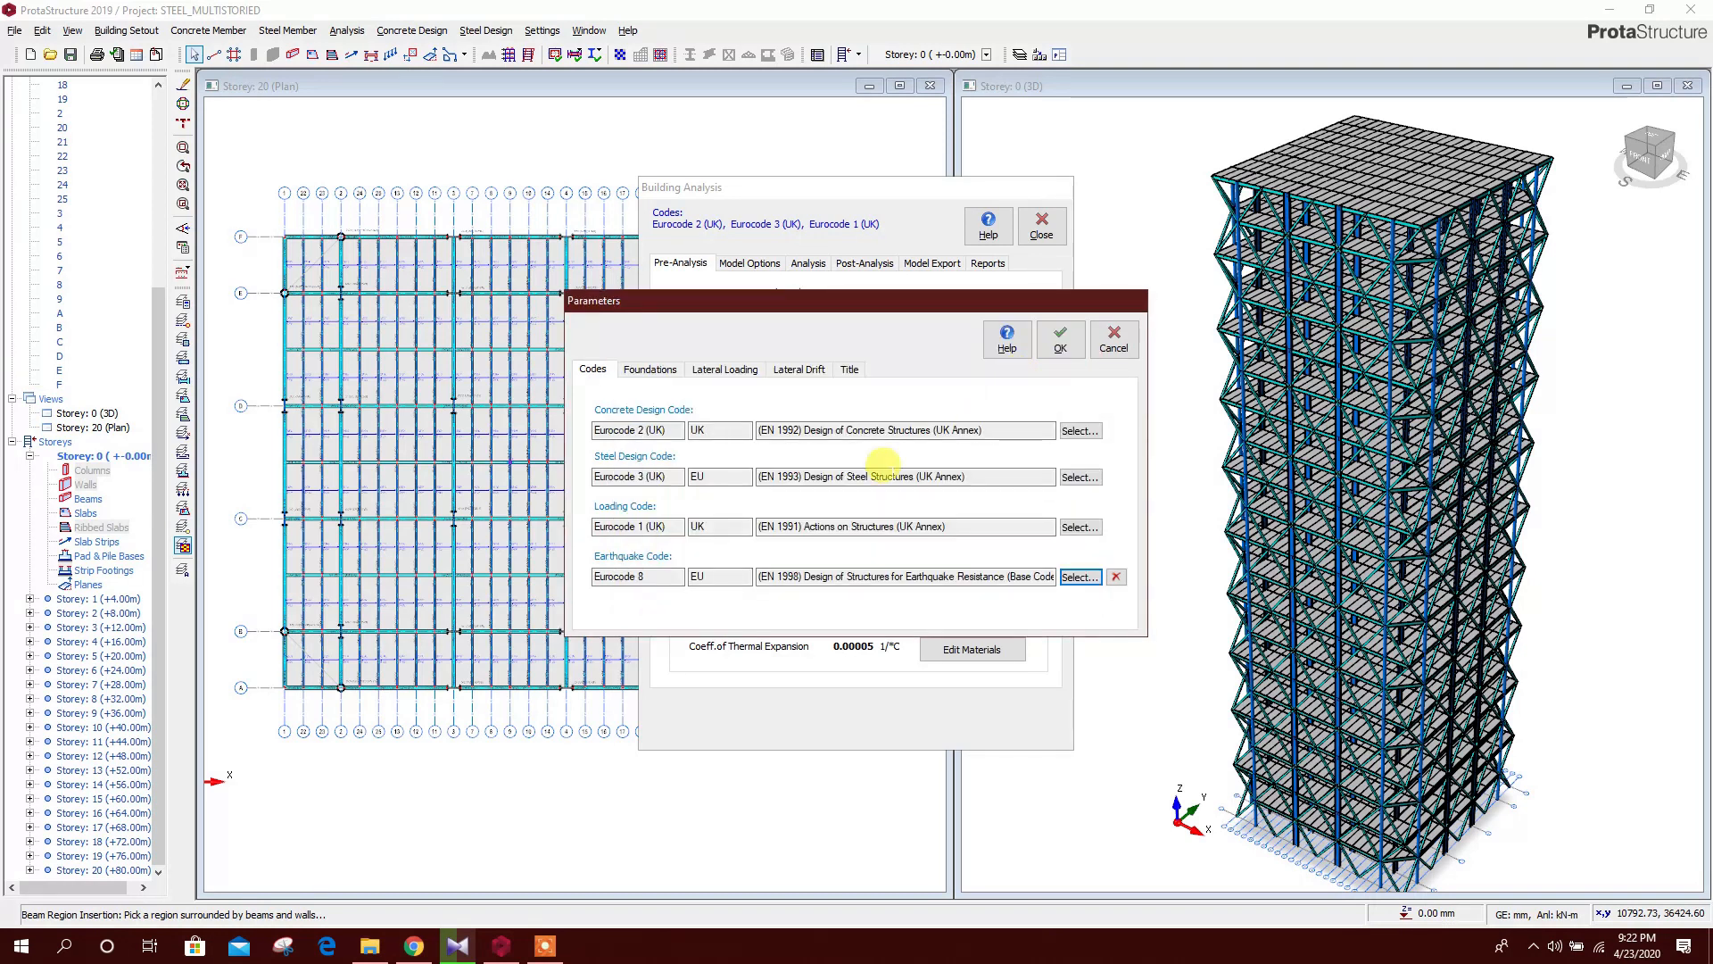
Set the allowable stress of soil to 250 kN/m2 in the foundation parameters
left_click(661, 378)
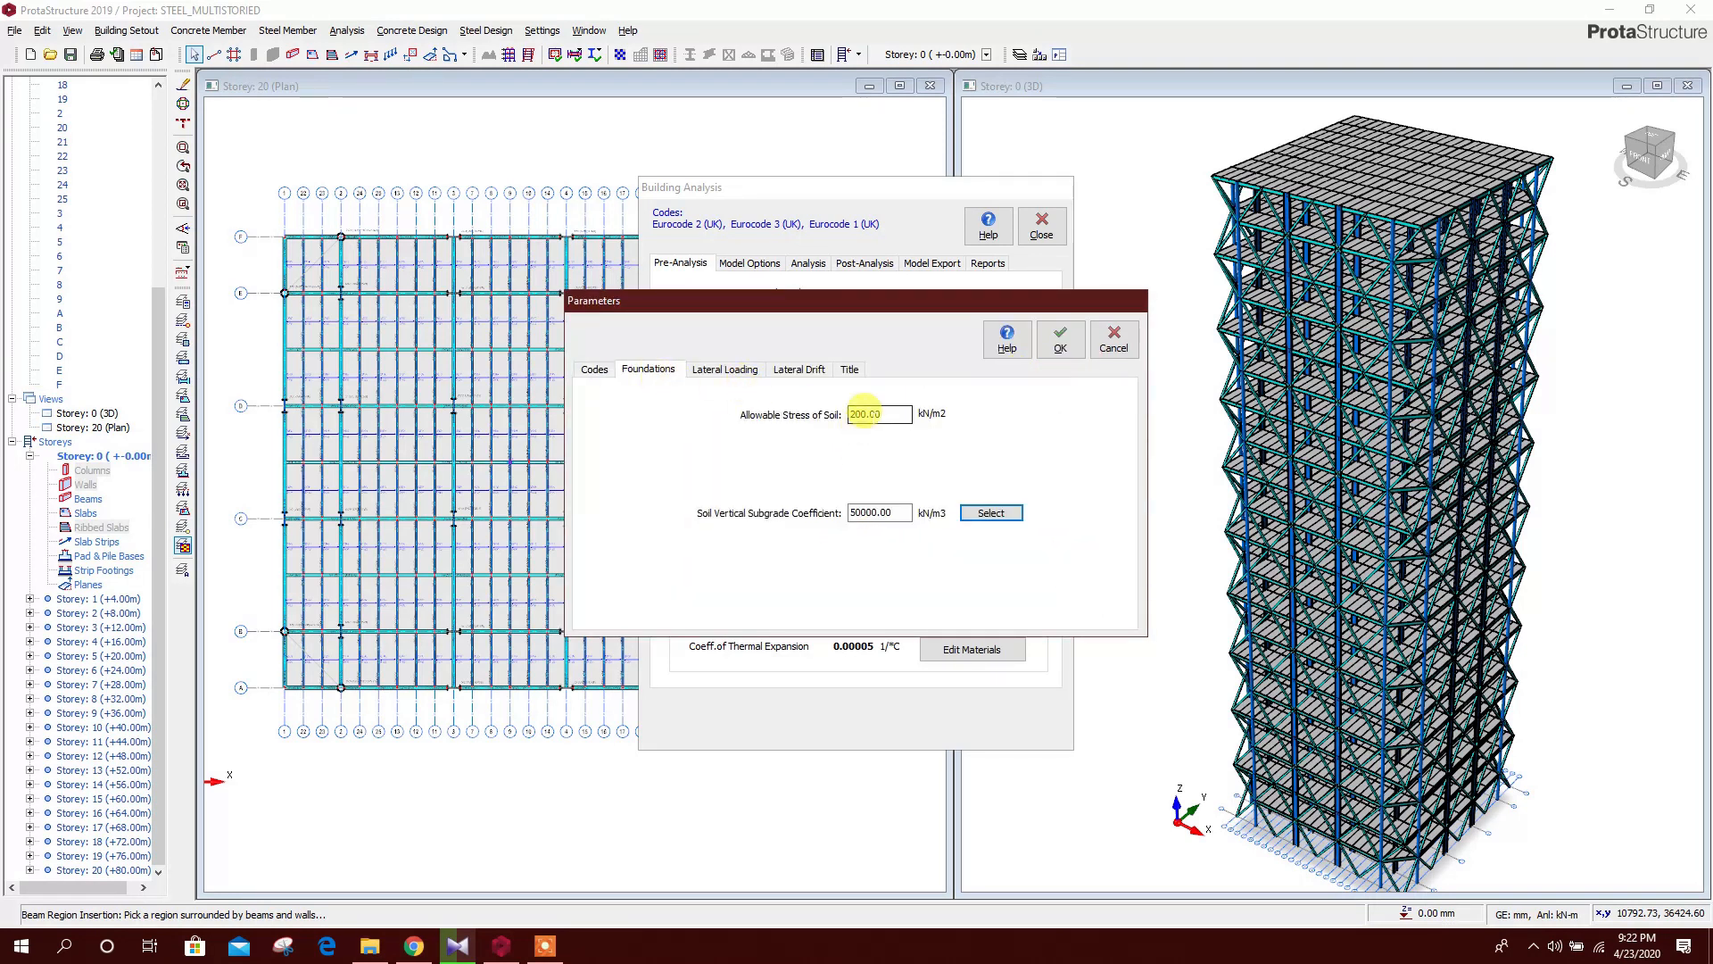
double_click(875, 416)
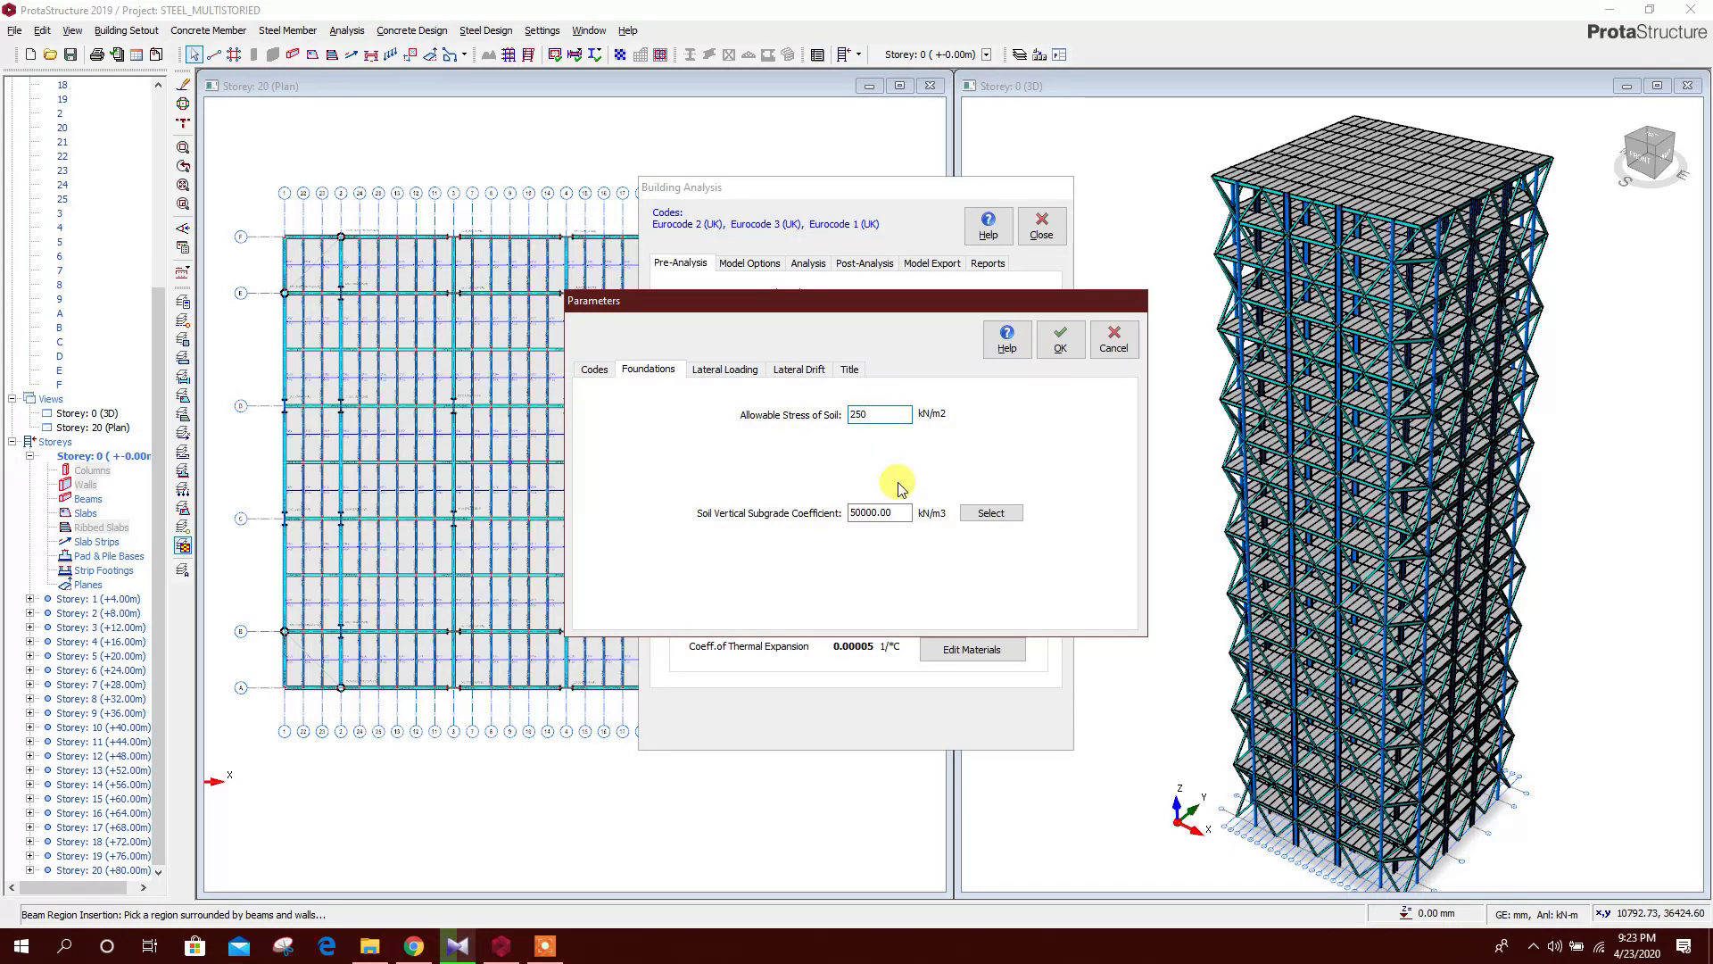
left_click(896, 411)
Mark the Dir-1 walls in Dir-1 and the Dir-2 walls in Dir-2 as braced for lateral drift, and accept the parameters
left_click(724, 373)
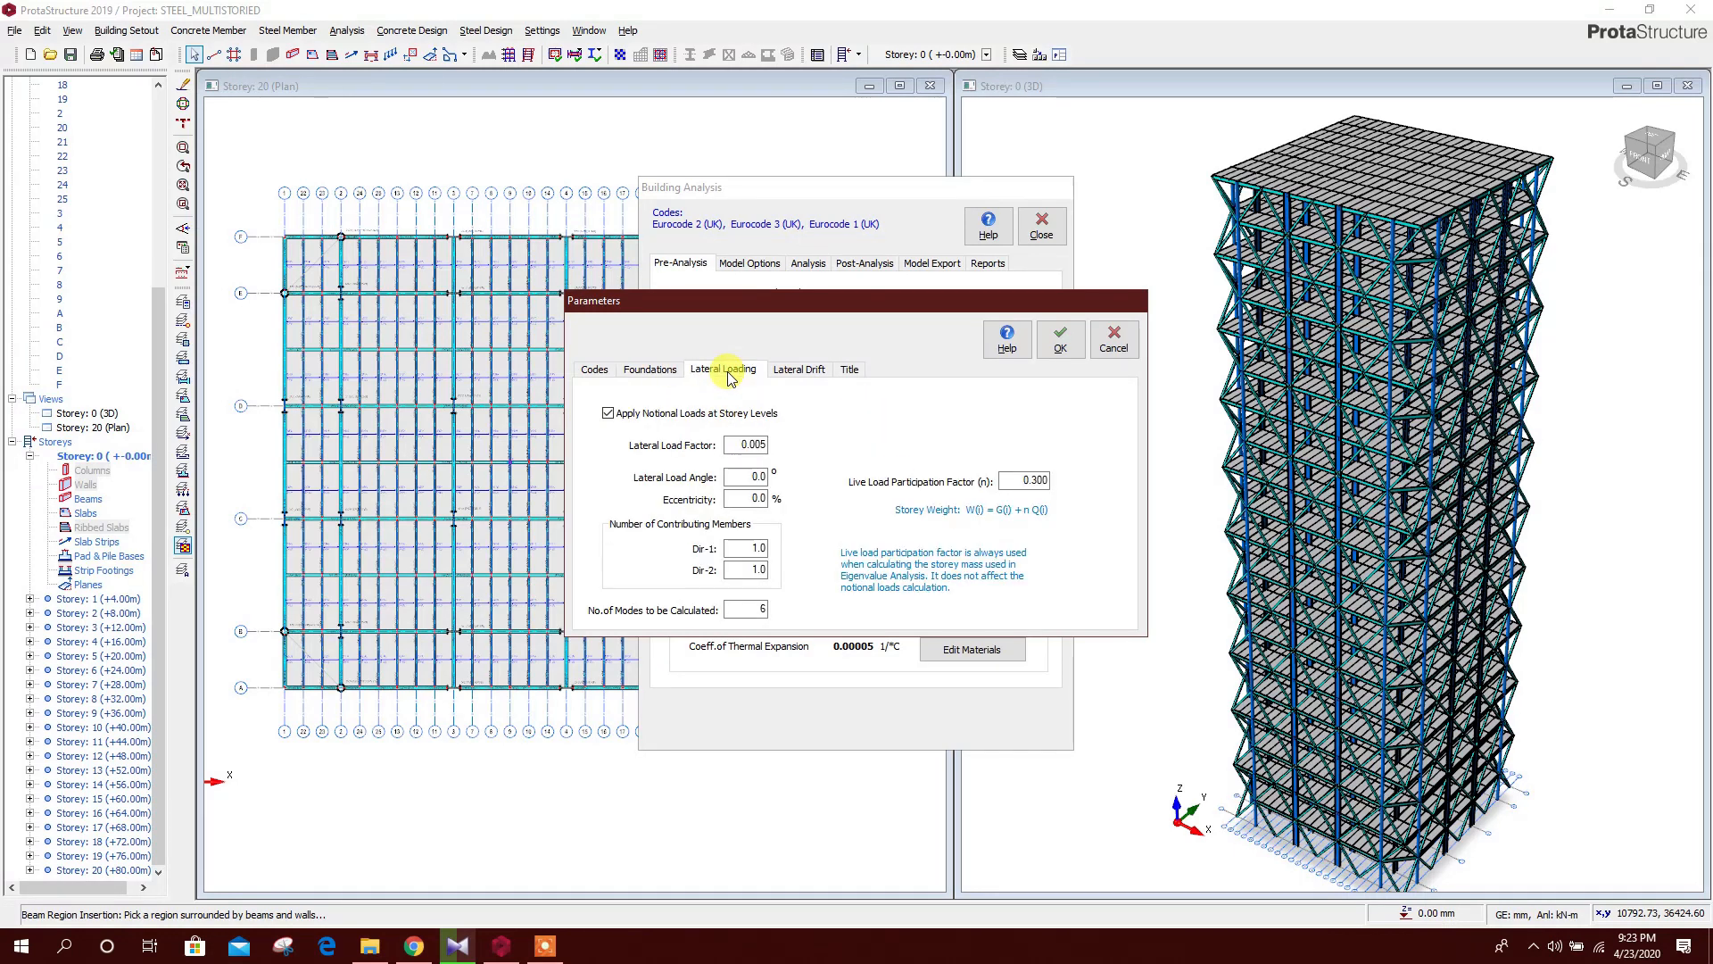
left_click(791, 369)
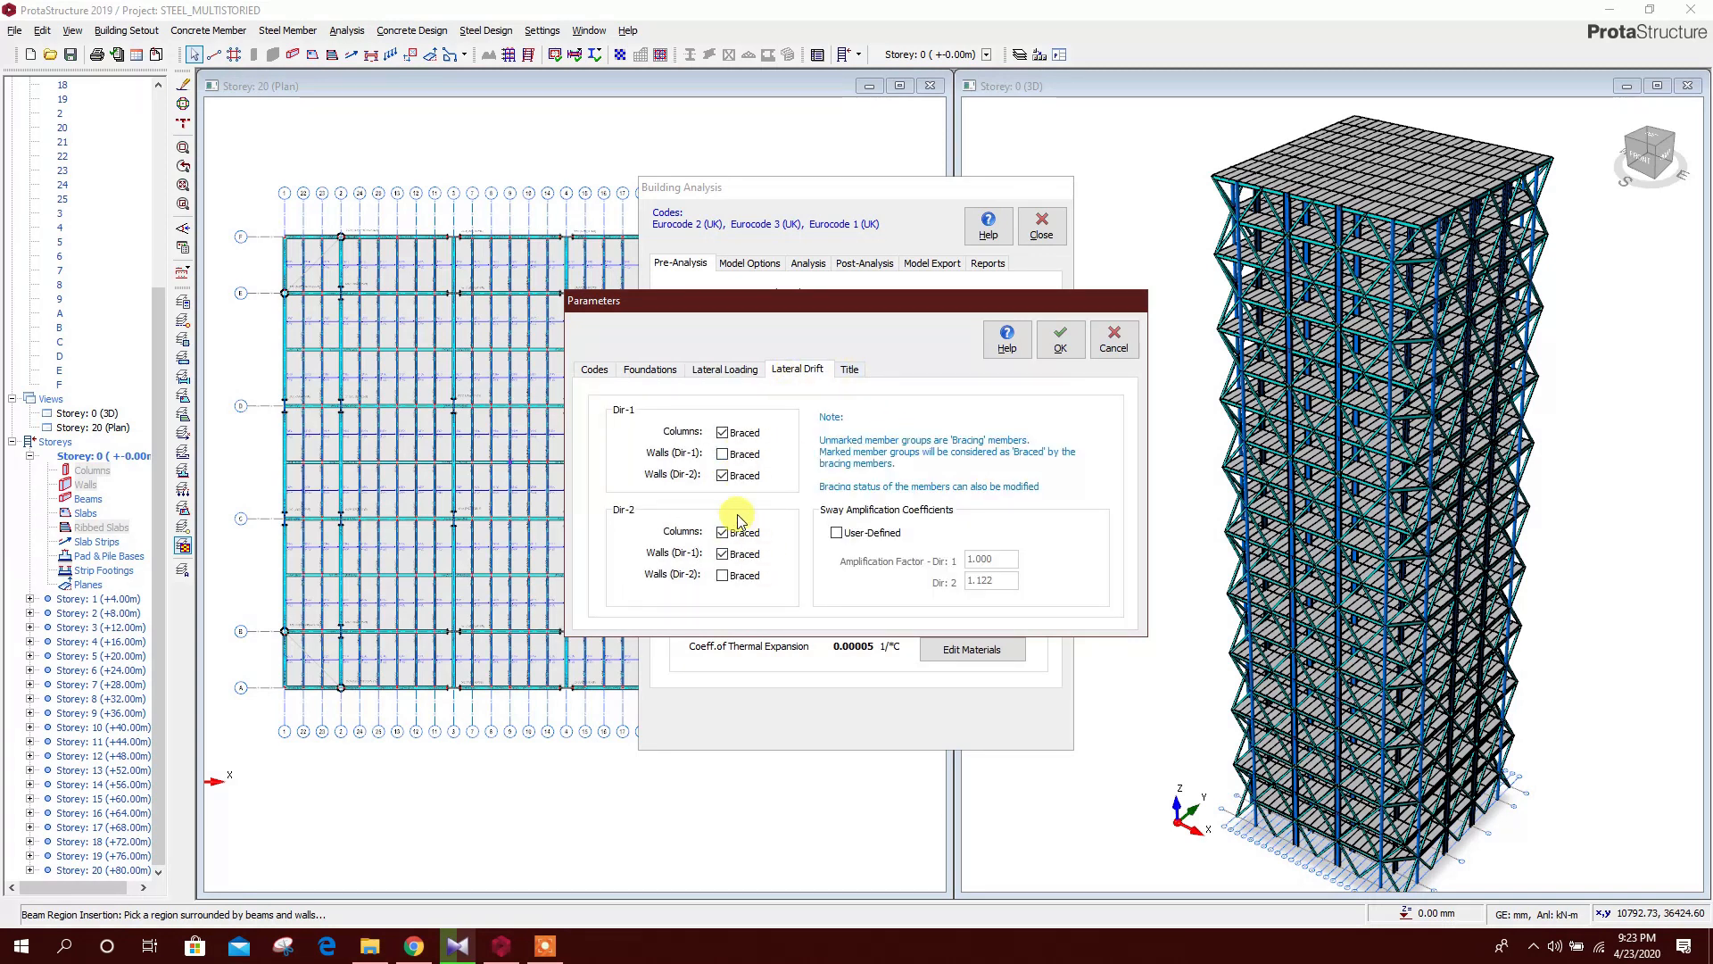
left_click(722, 576)
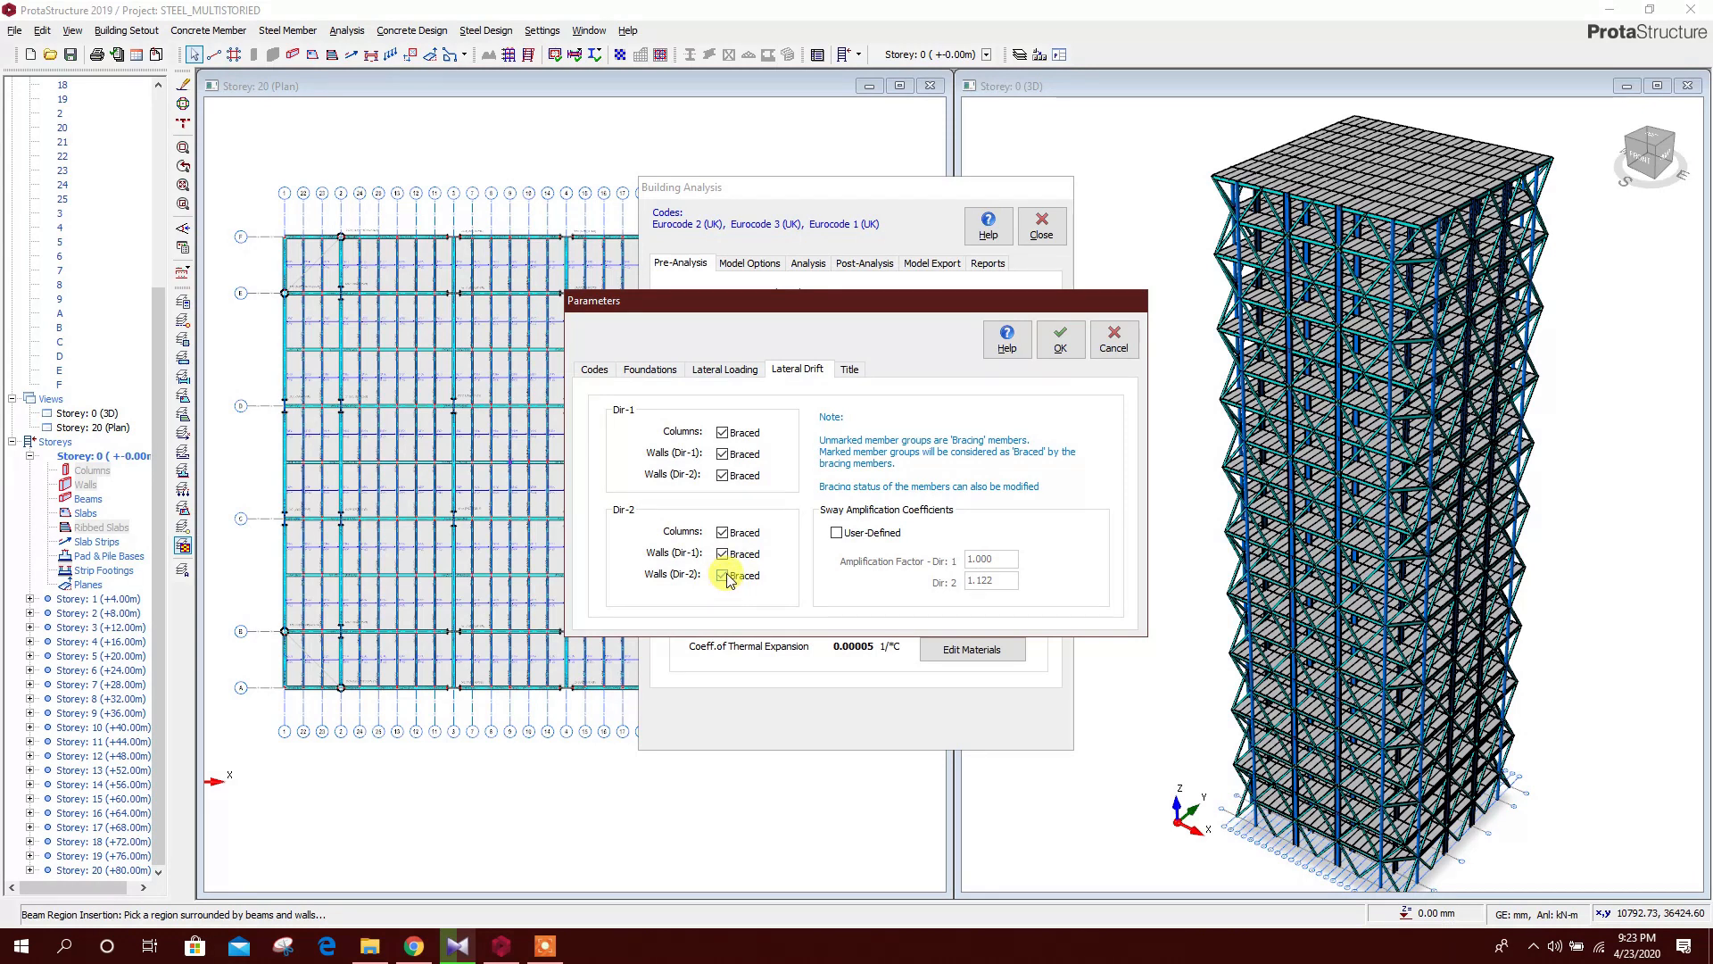
left_click(1061, 348)
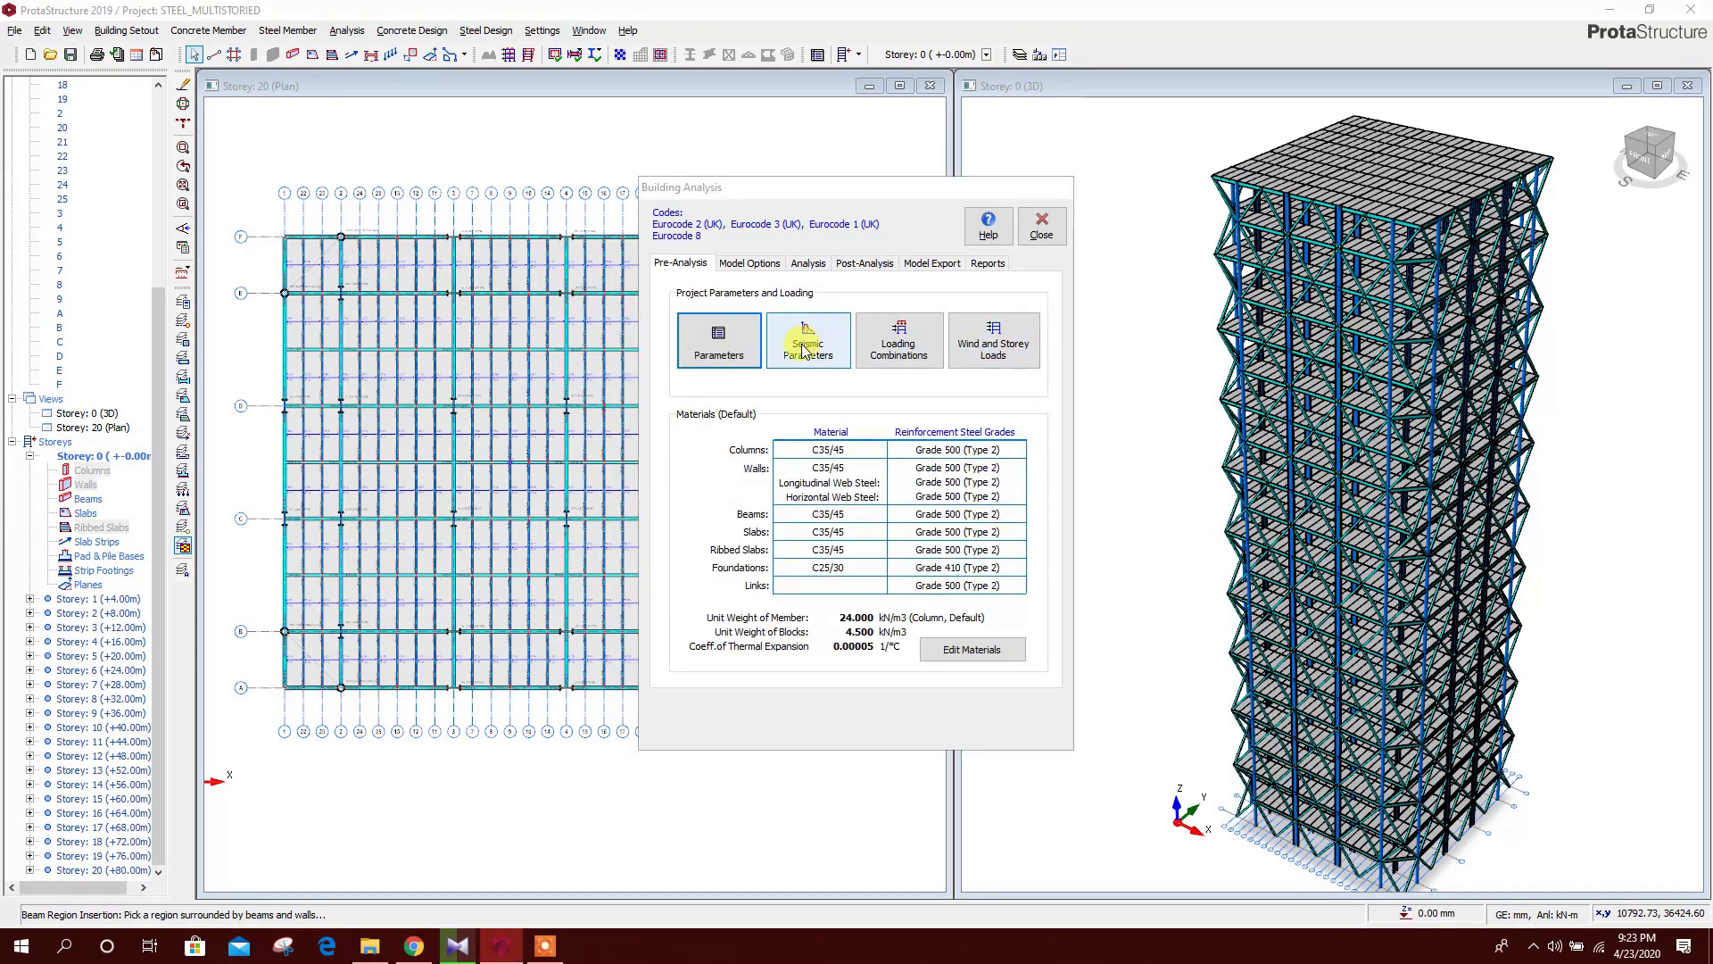
Set the EC8 seismic parameters to spectrum Type 2 with a basic behaviour factor of 3.0, check the remaining seismic settings and accept them
left_click(814, 353)
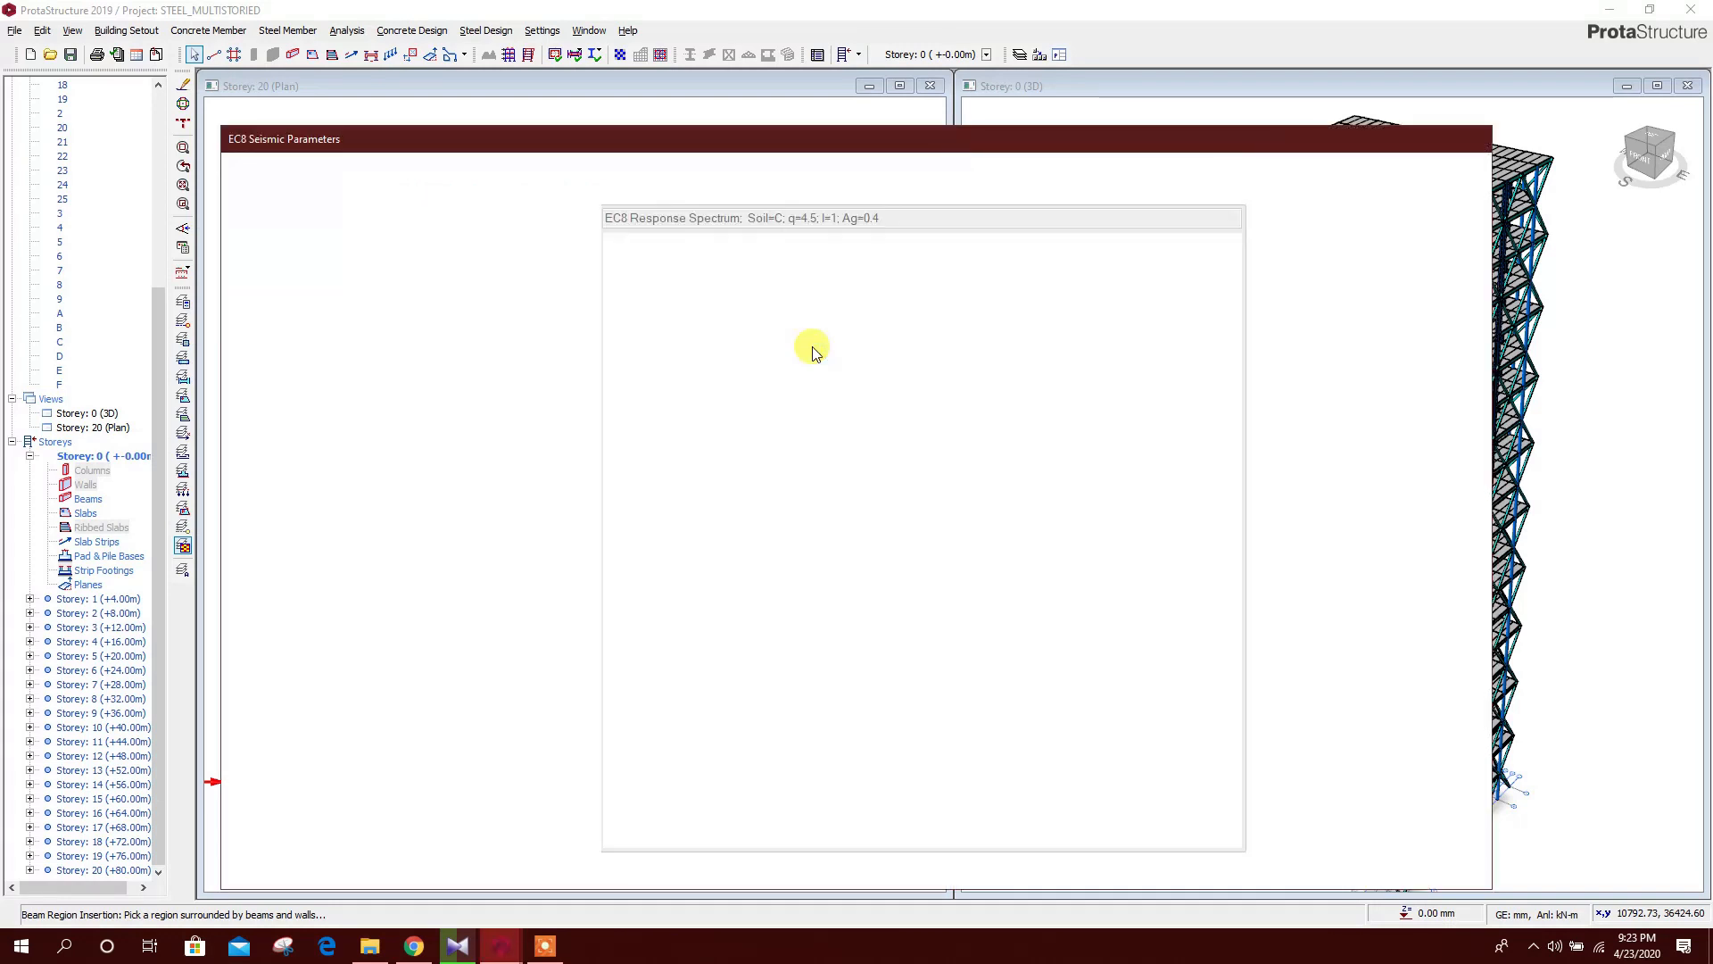
left_click(541, 623)
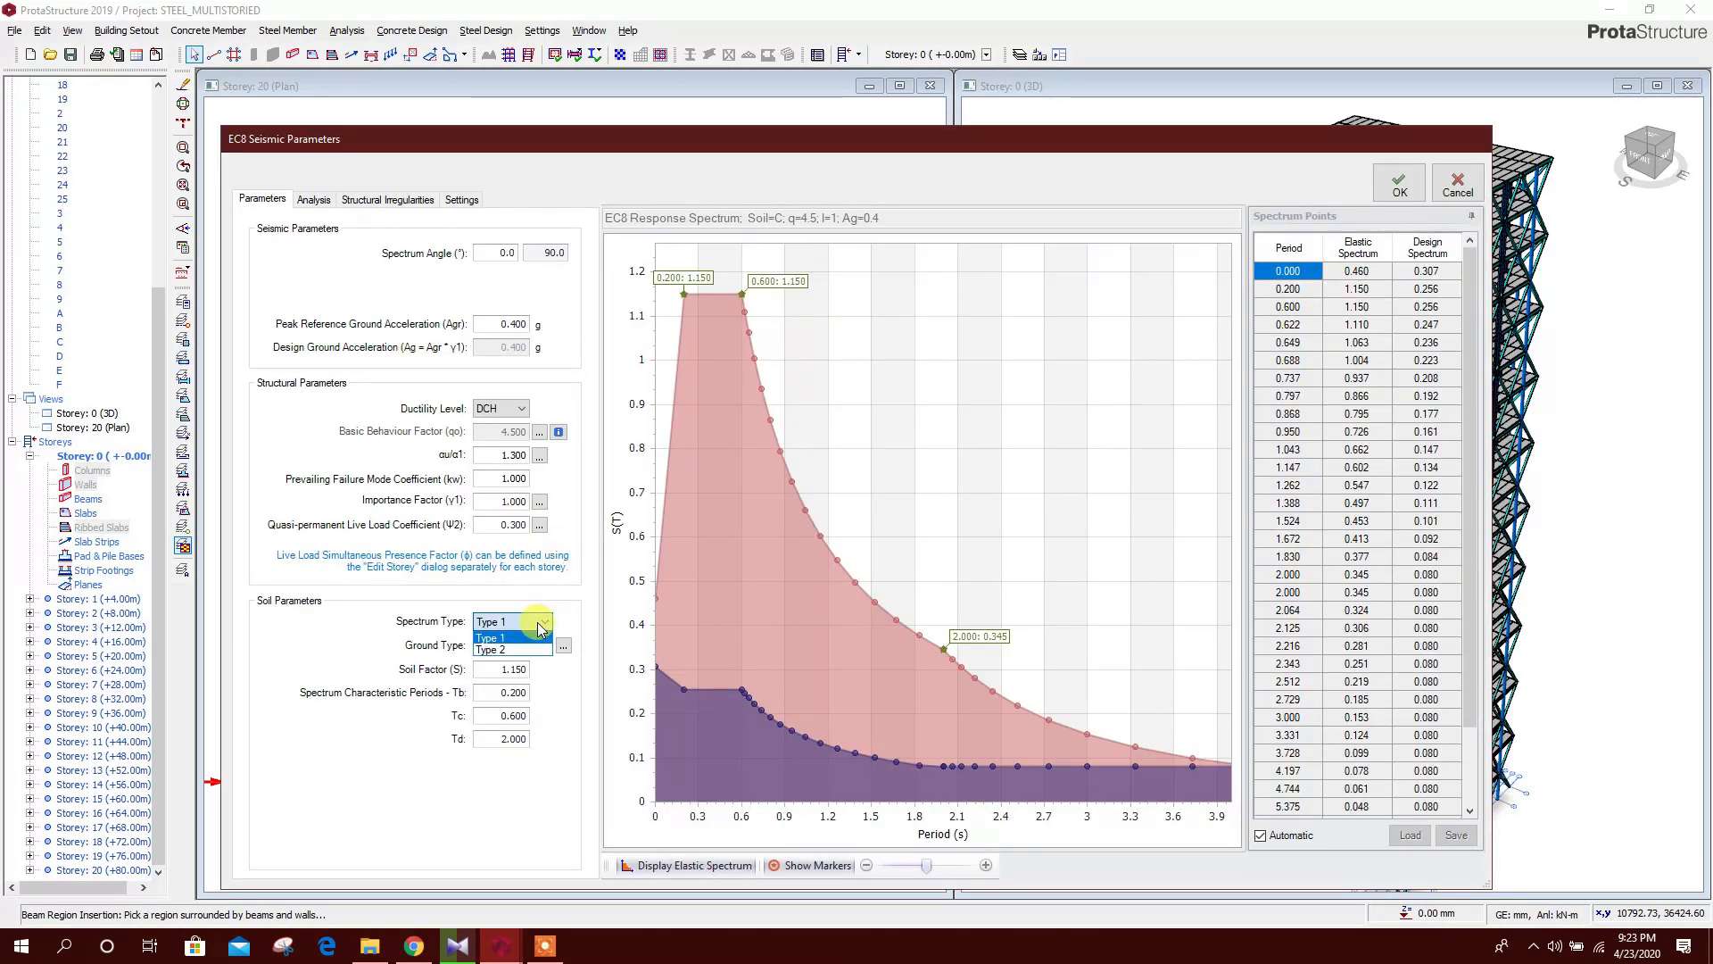
left_click(525, 649)
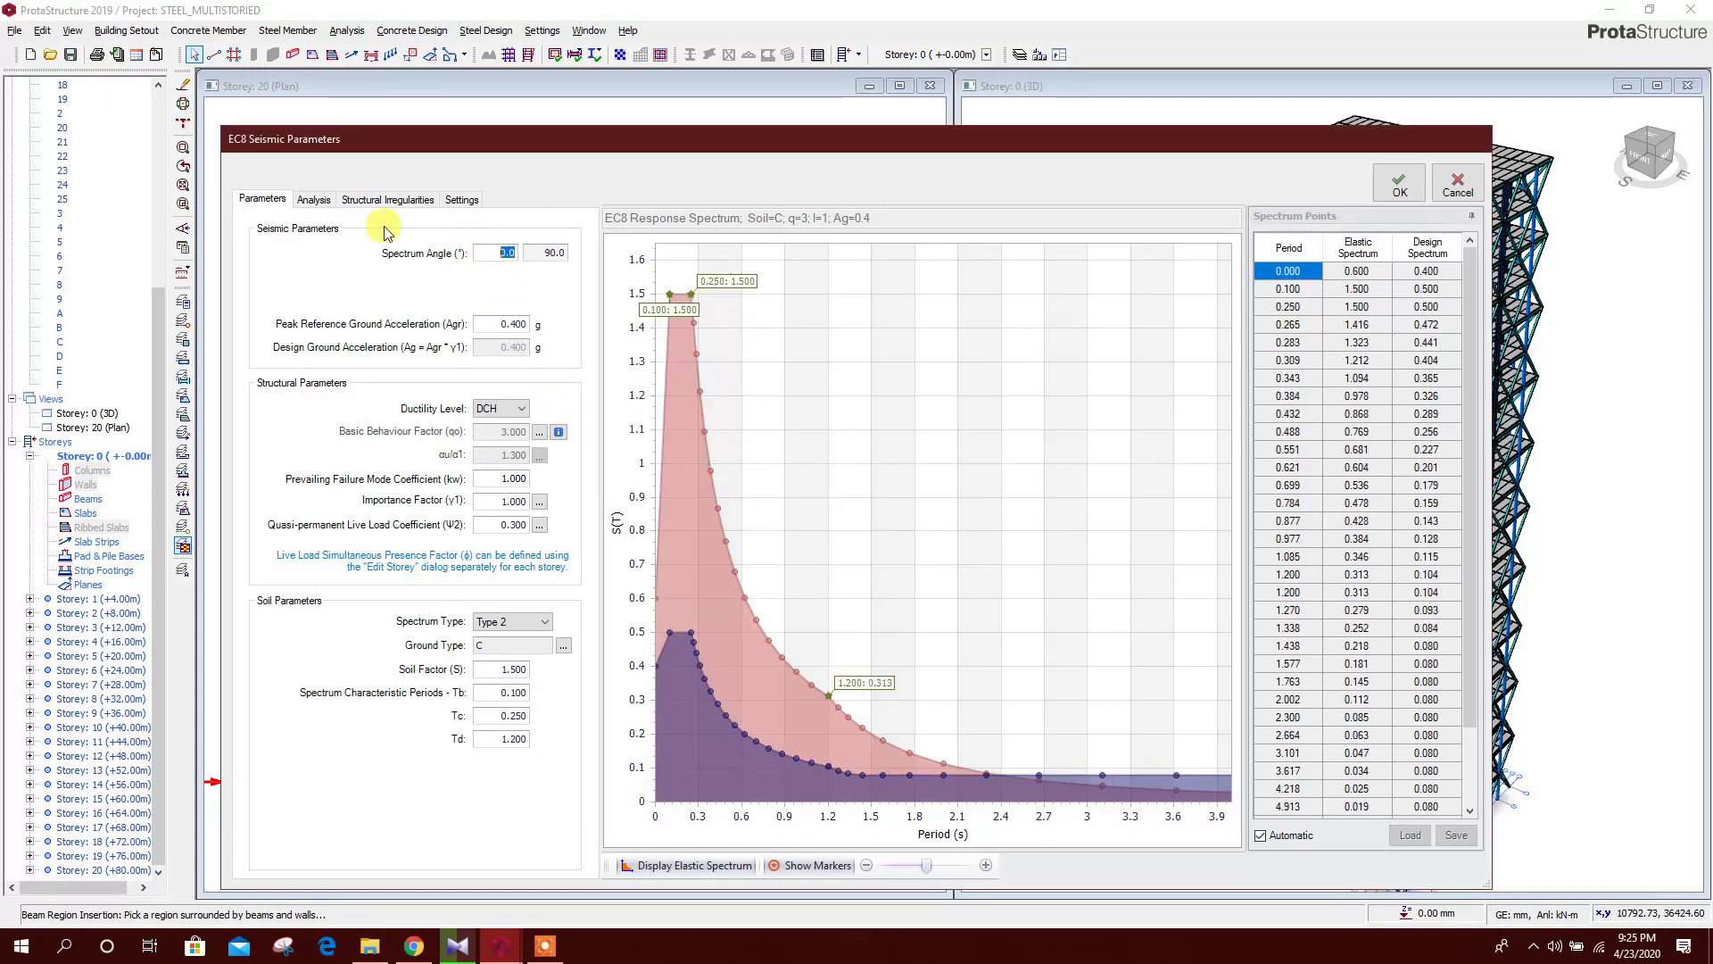
left_click(313, 200)
left_click(388, 200)
left_click(459, 200)
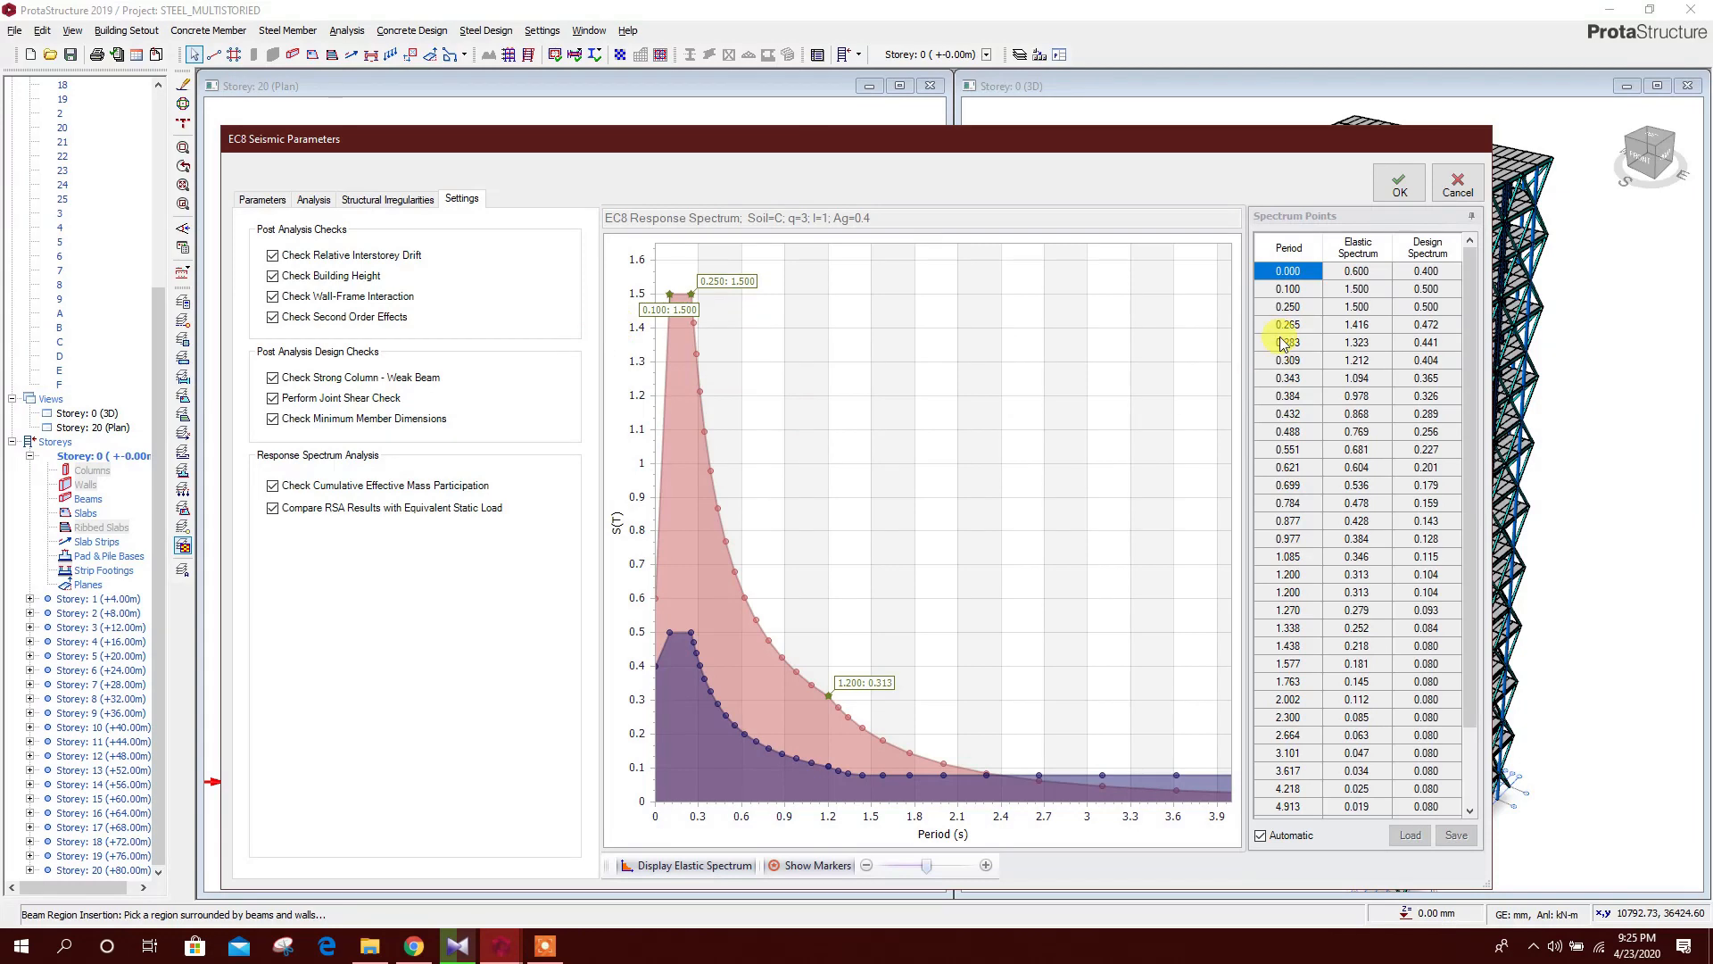
left_click(1399, 183)
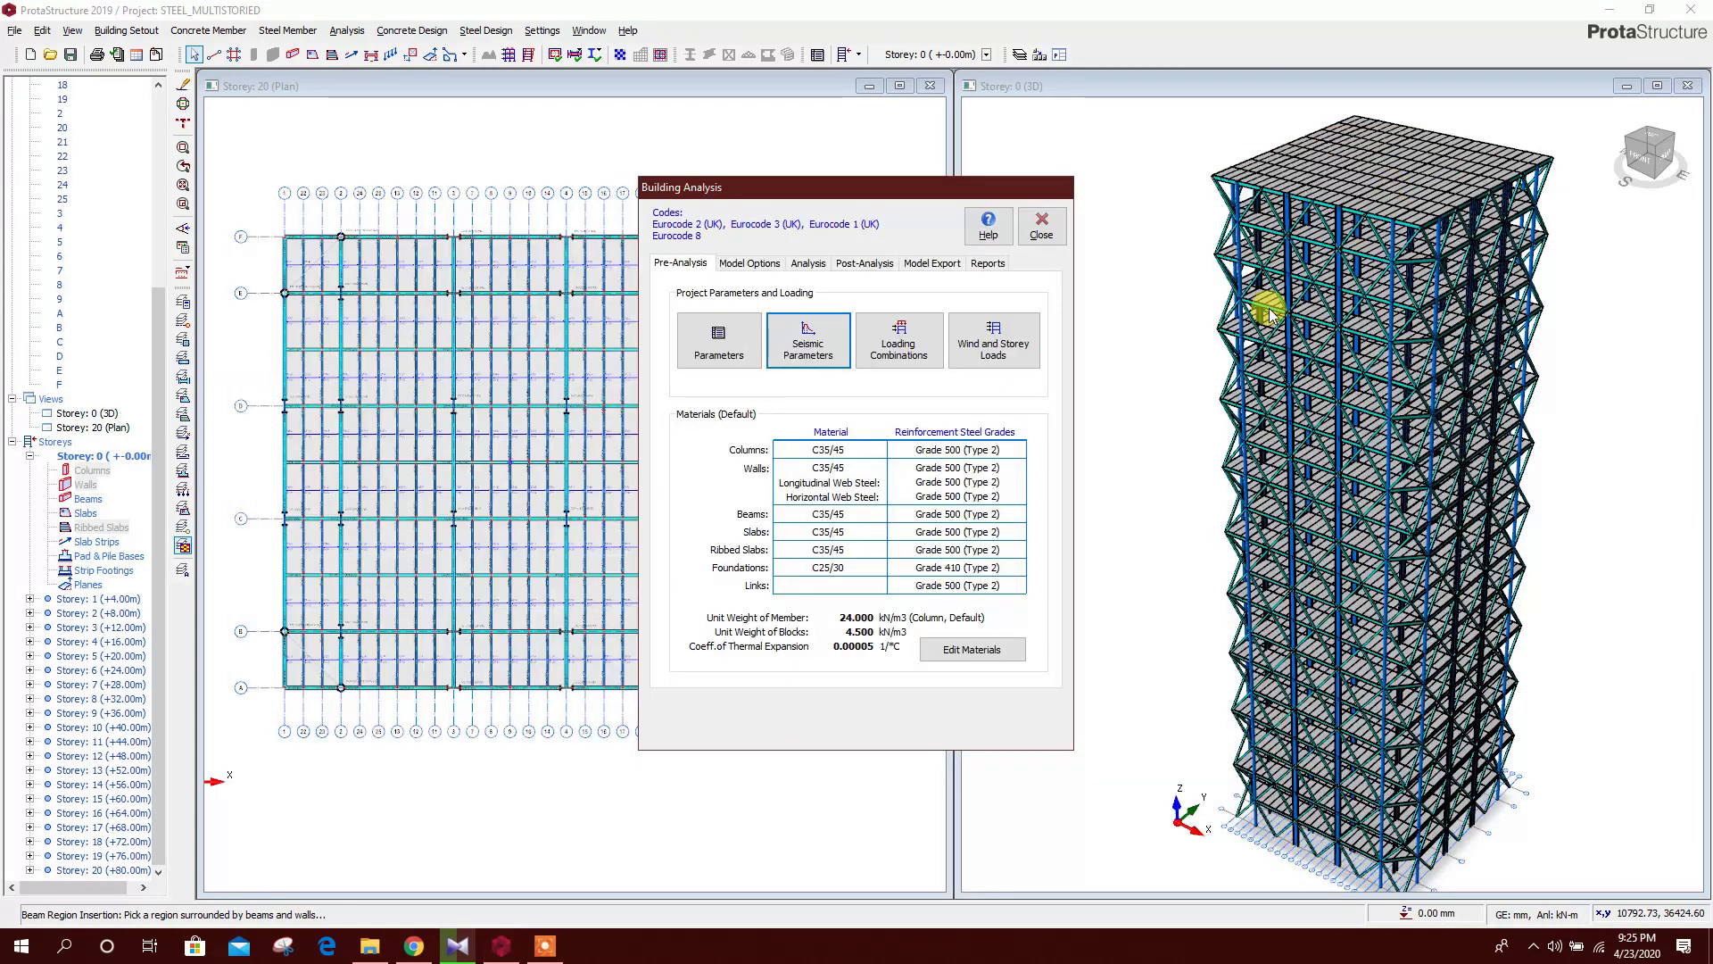
In the loading generator, disable automatic pattern loads and enable the unfactored G+Q combination for vertical loading
left_click(909, 354)
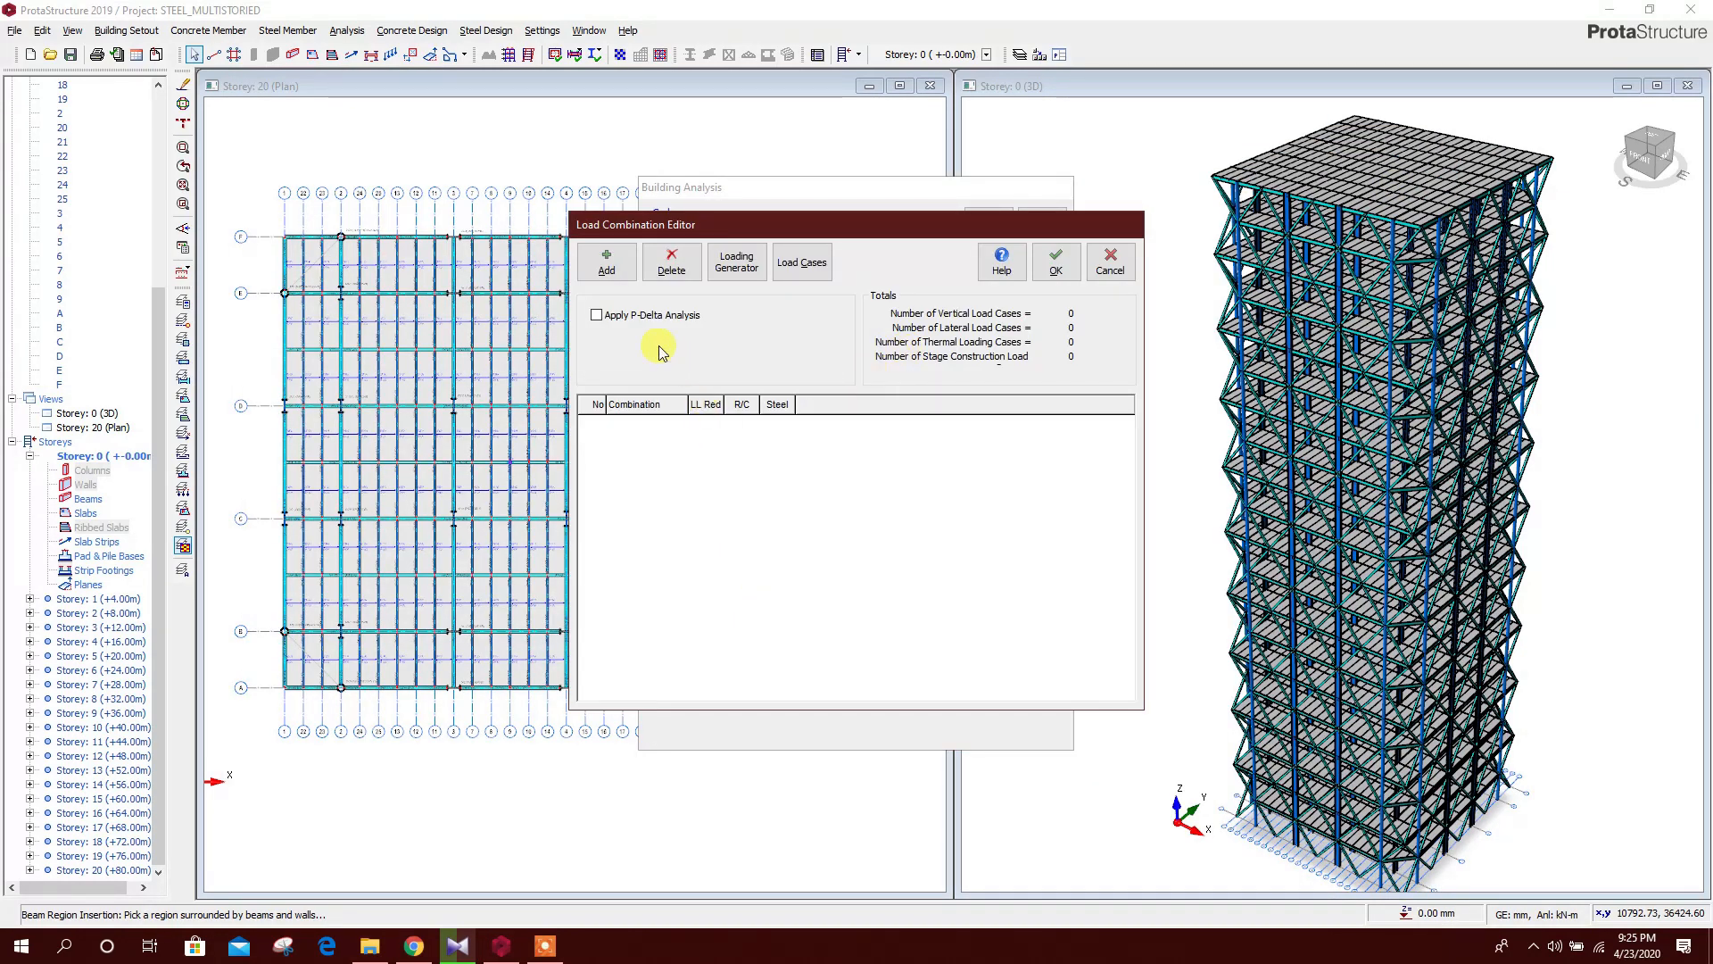
left_click(741, 265)
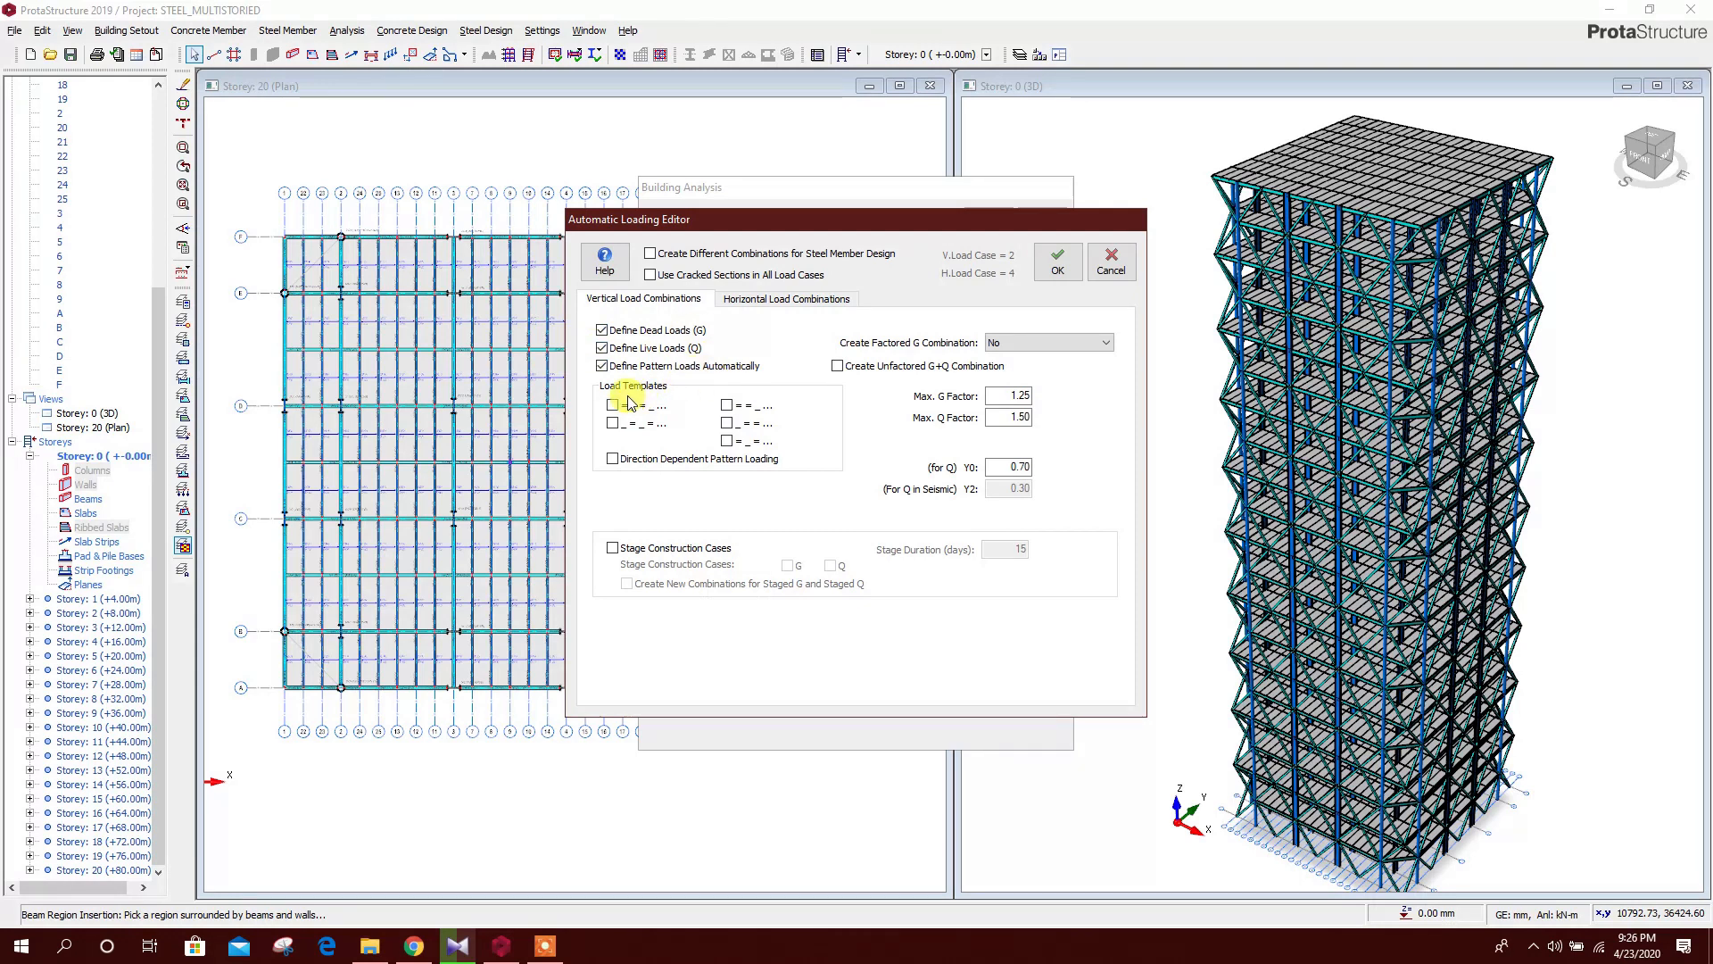
left_click(602, 366)
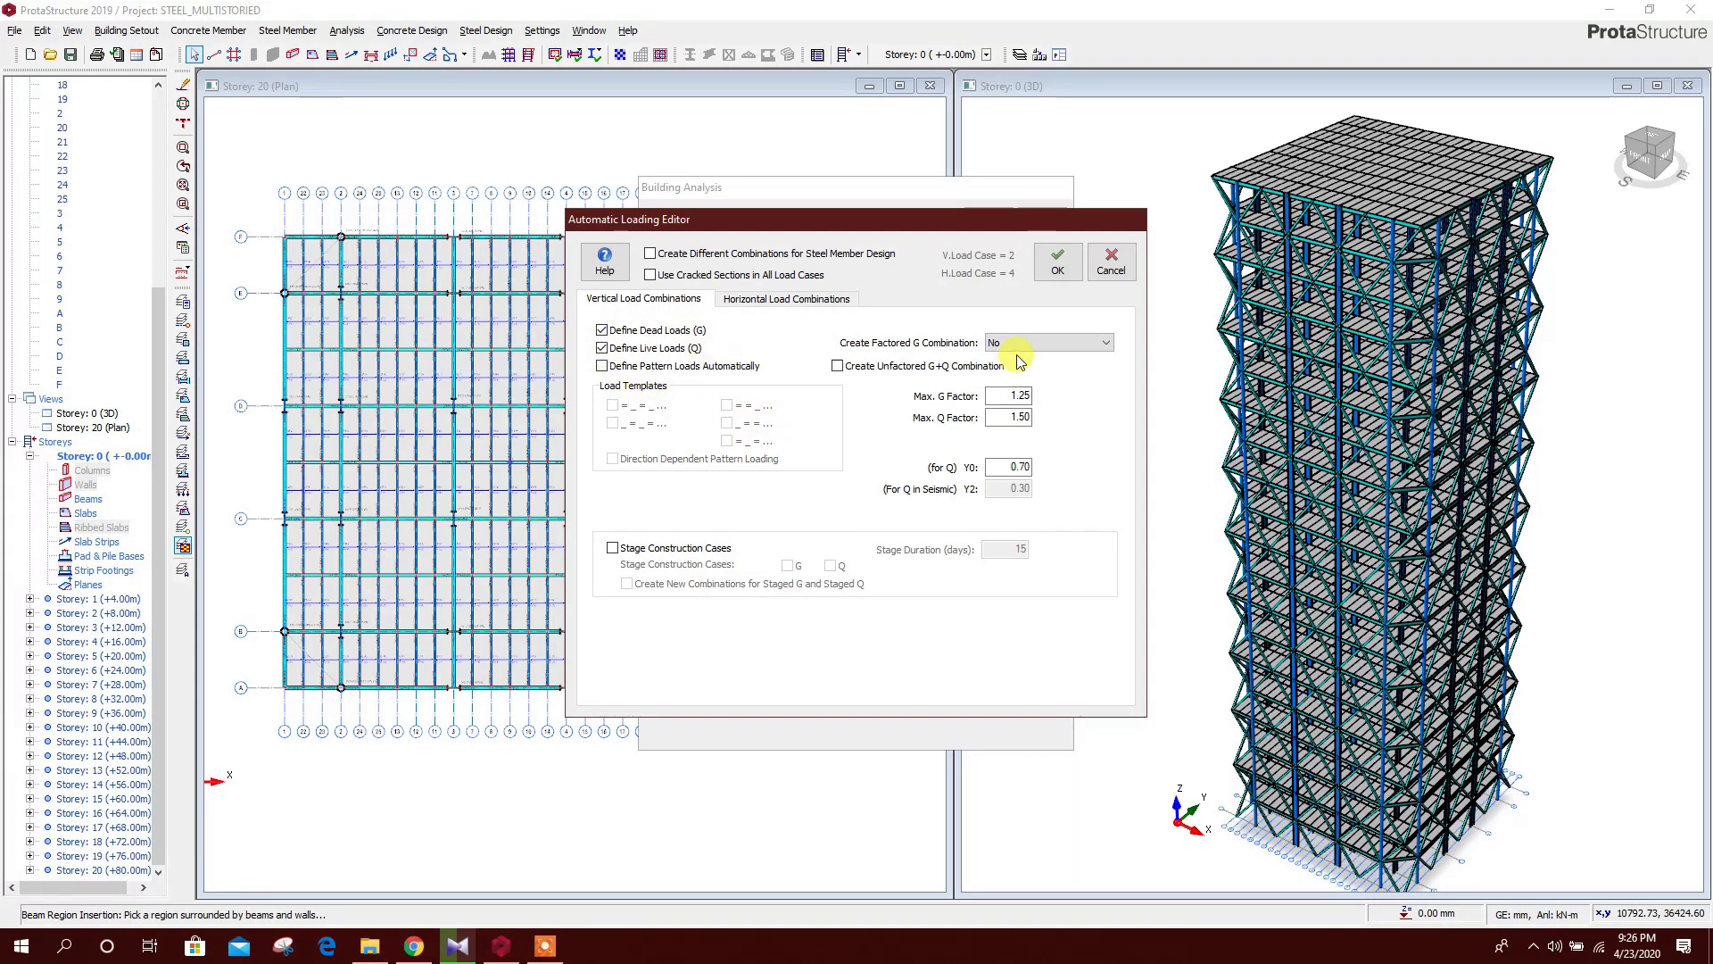
left_click(839, 367)
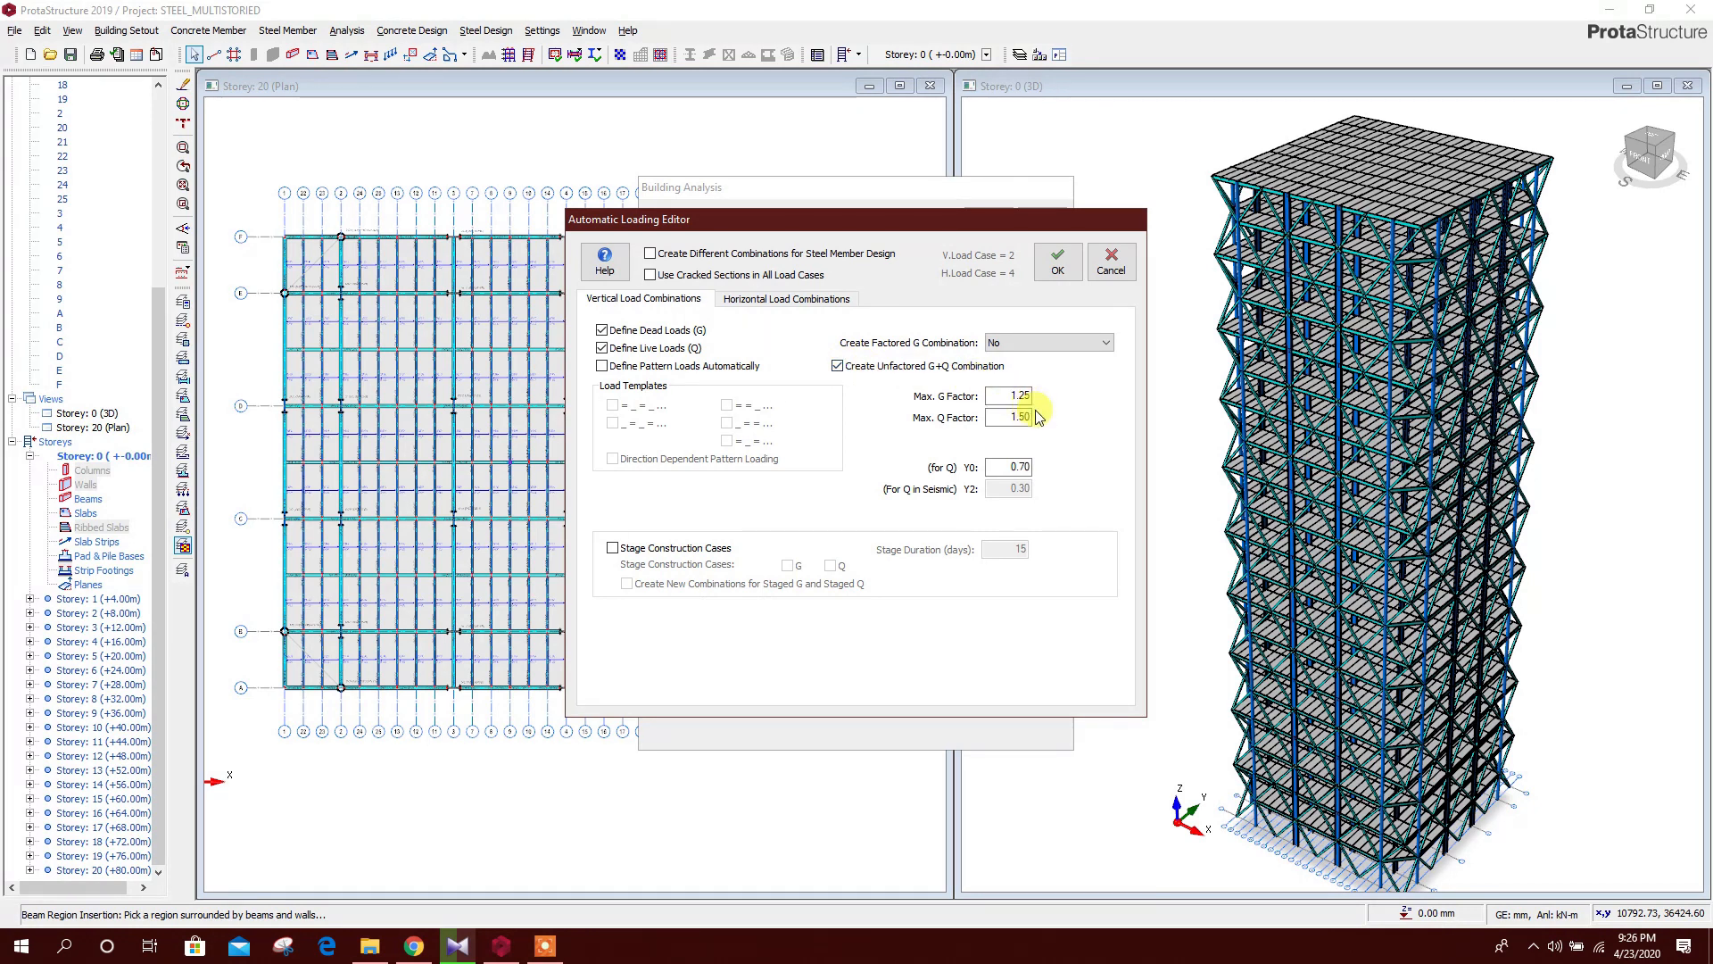
Generate and accept load combinations with Modal Response Spectrum seismic loading, notional loading and wind loading
left_click(766, 305)
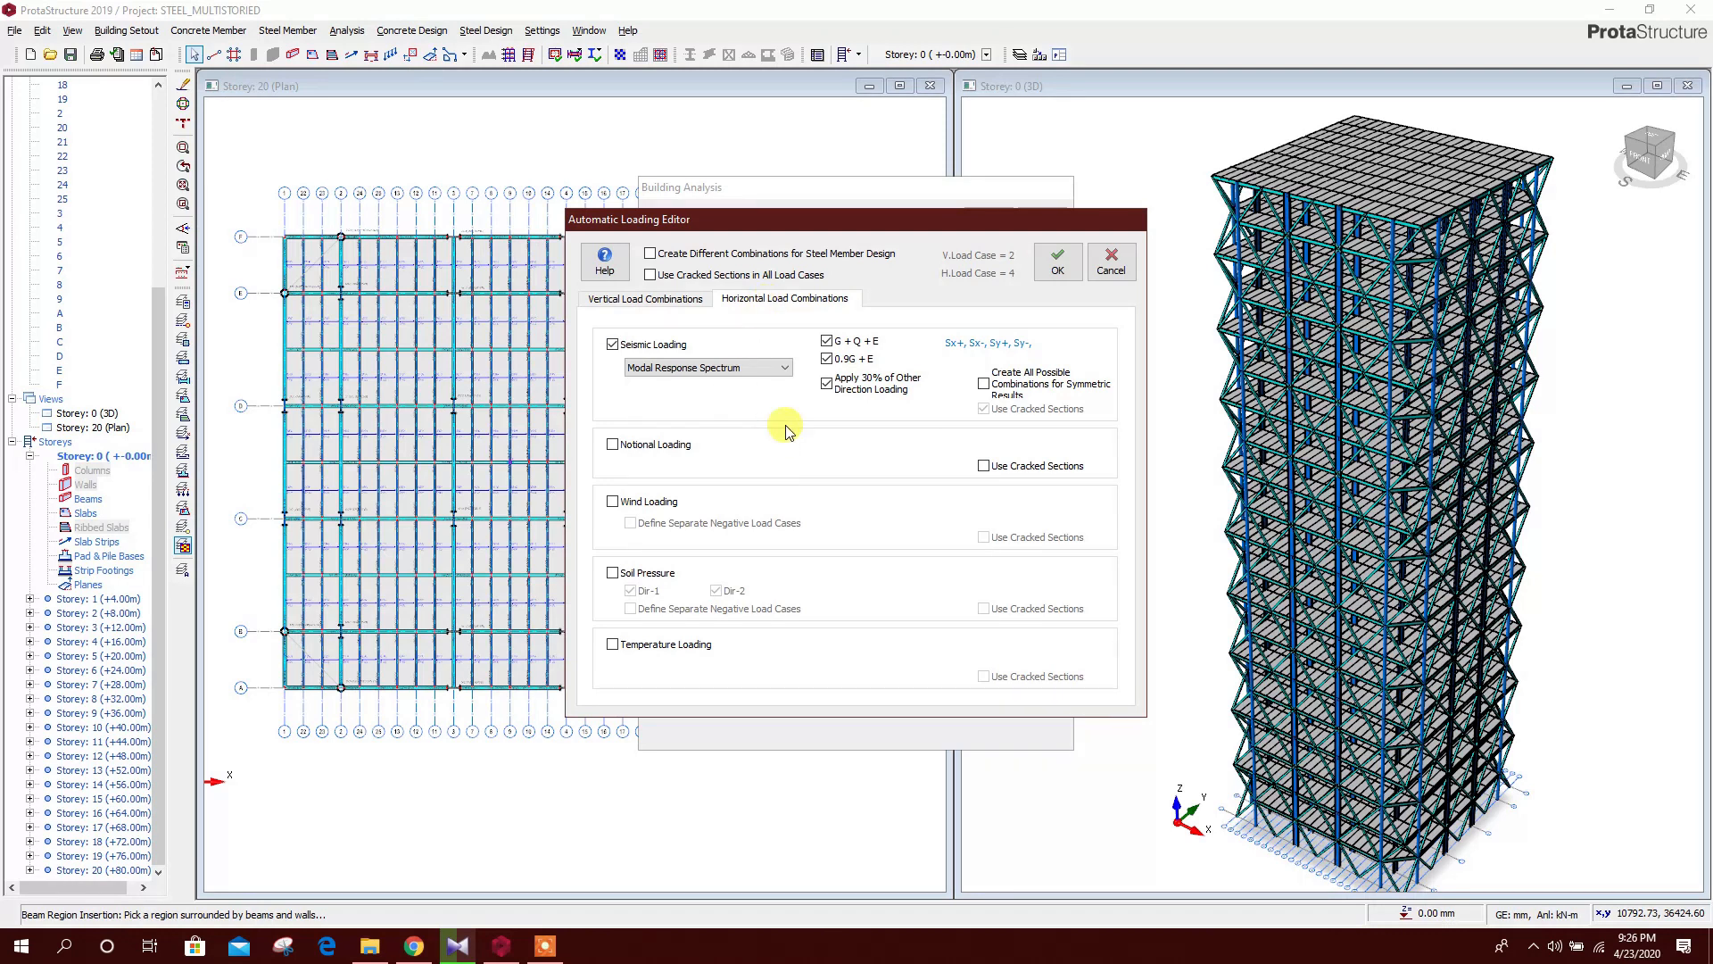
left_click(784, 369)
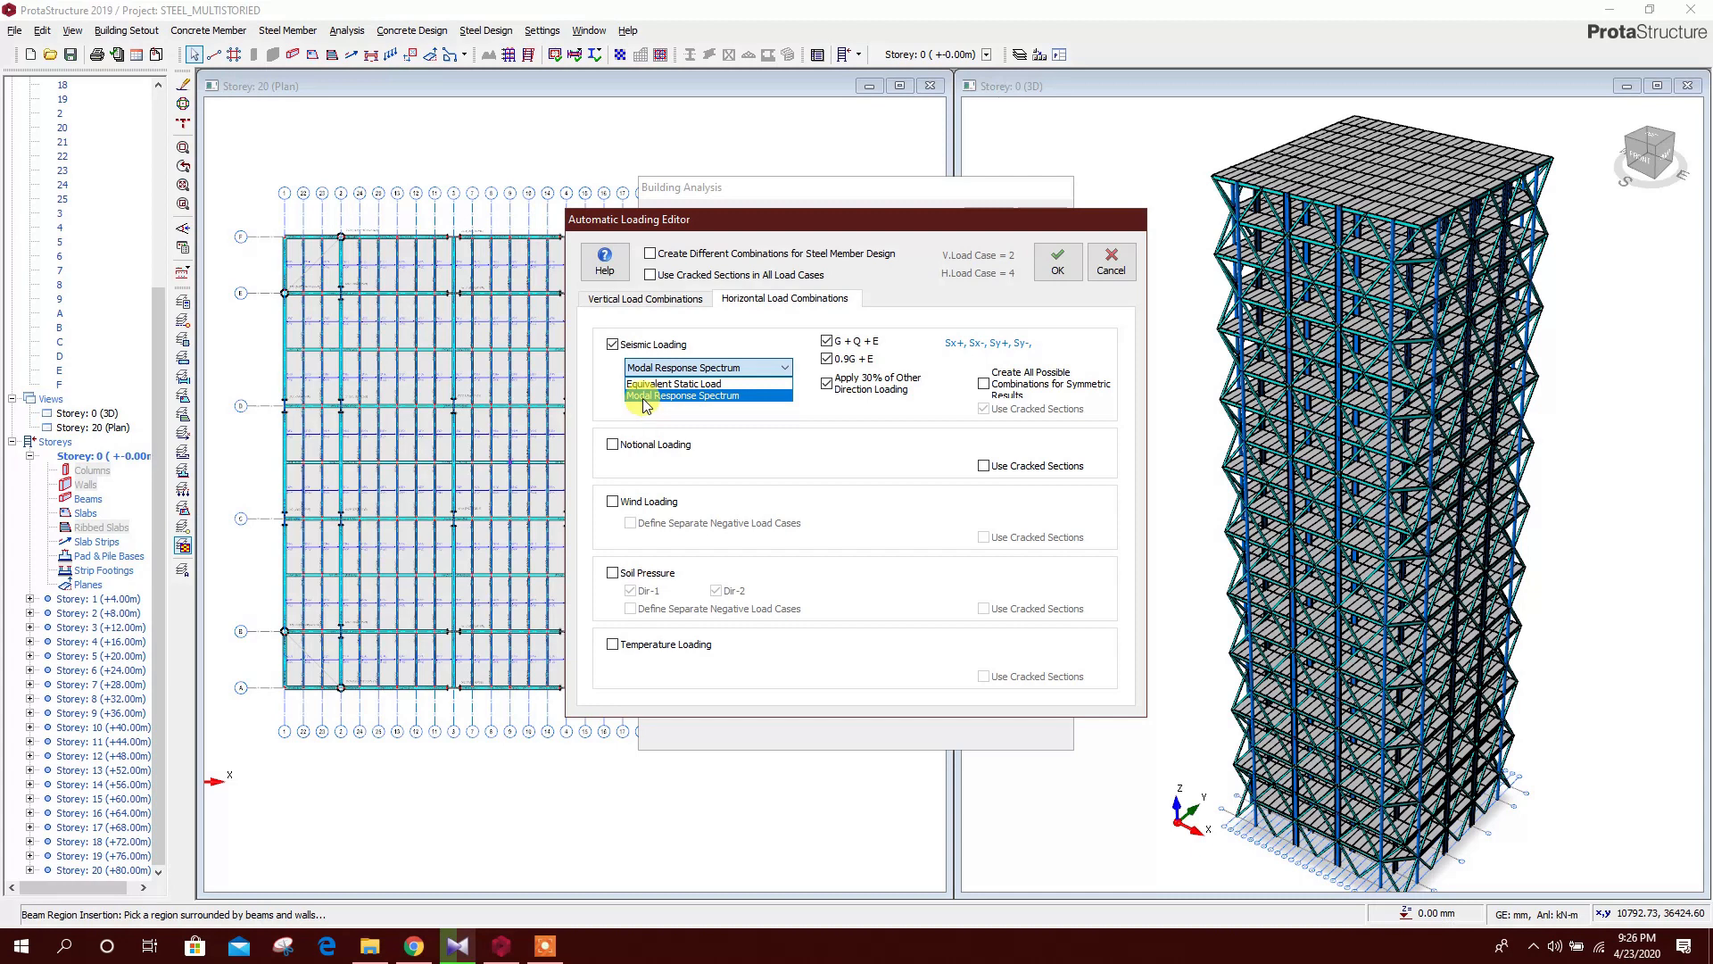
left_click(748, 398)
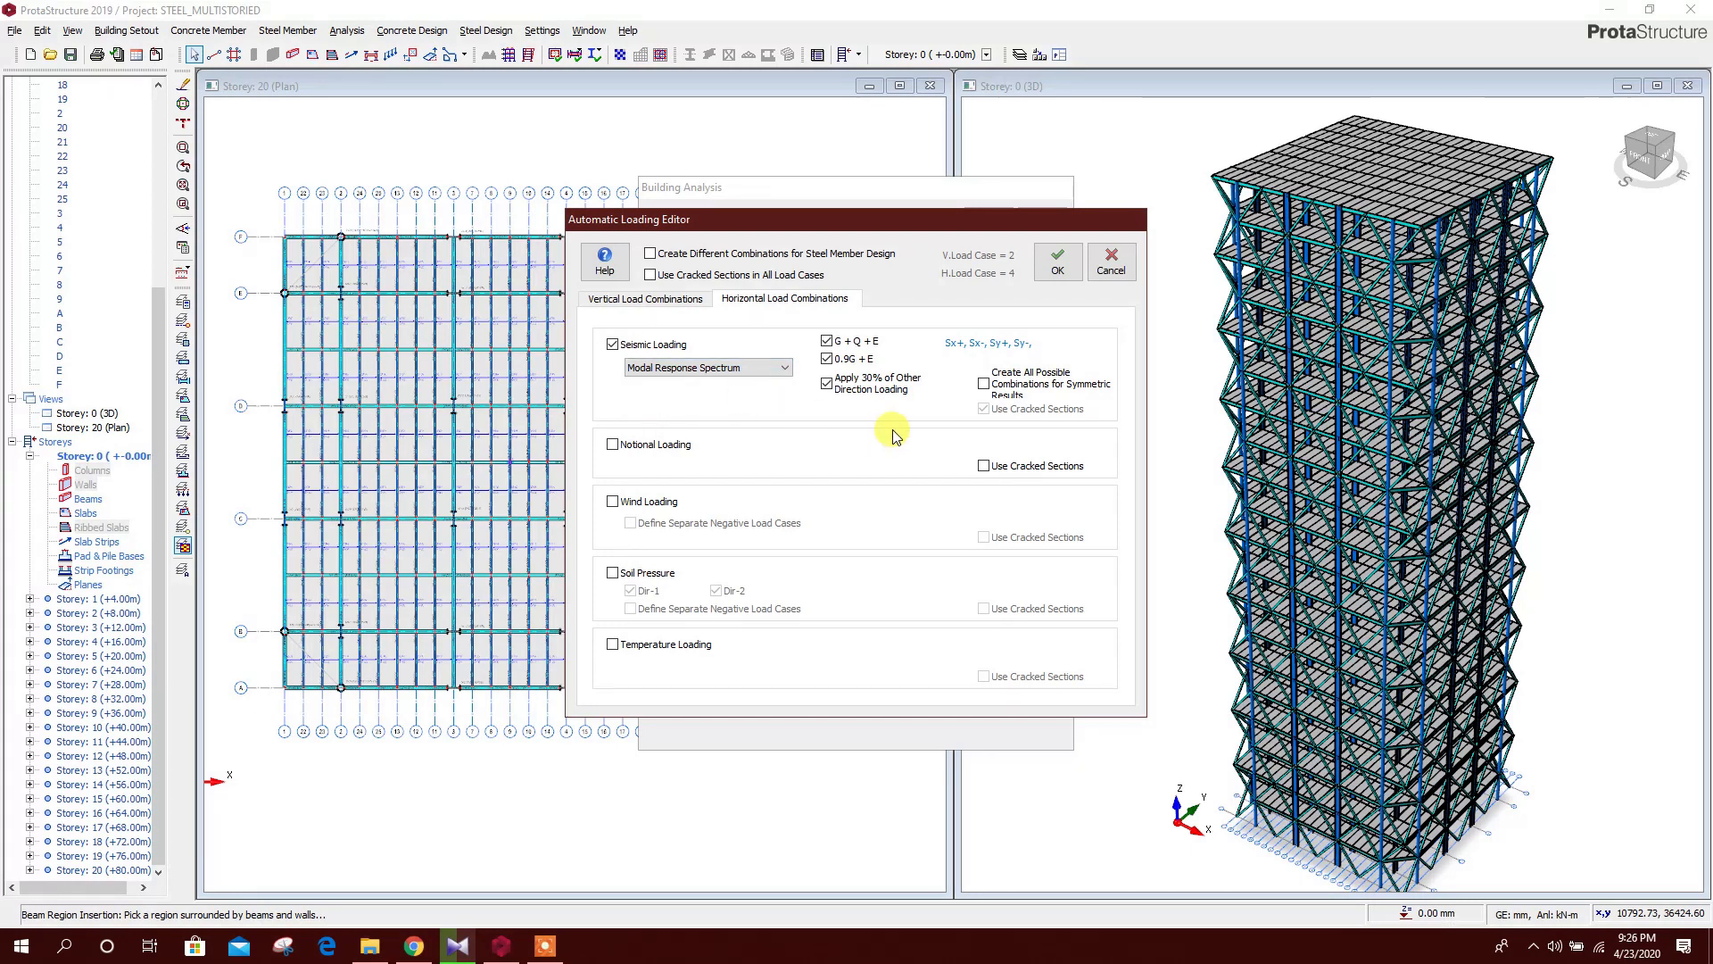
left_click(613, 502)
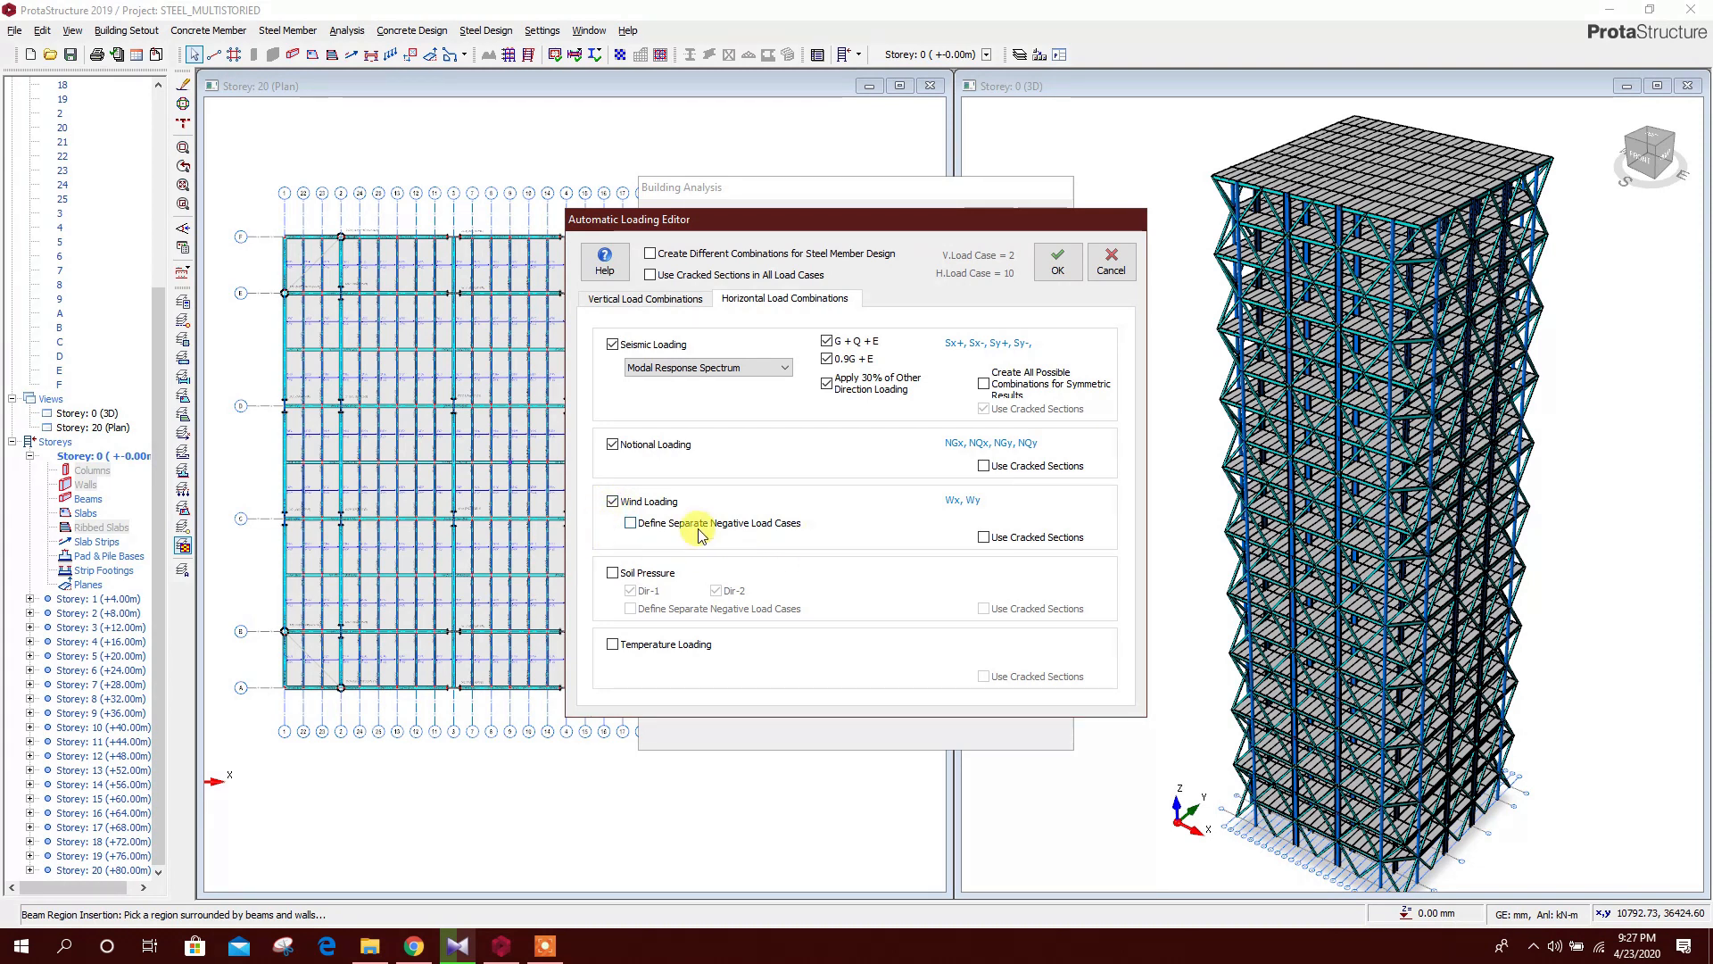
left_click(1057, 266)
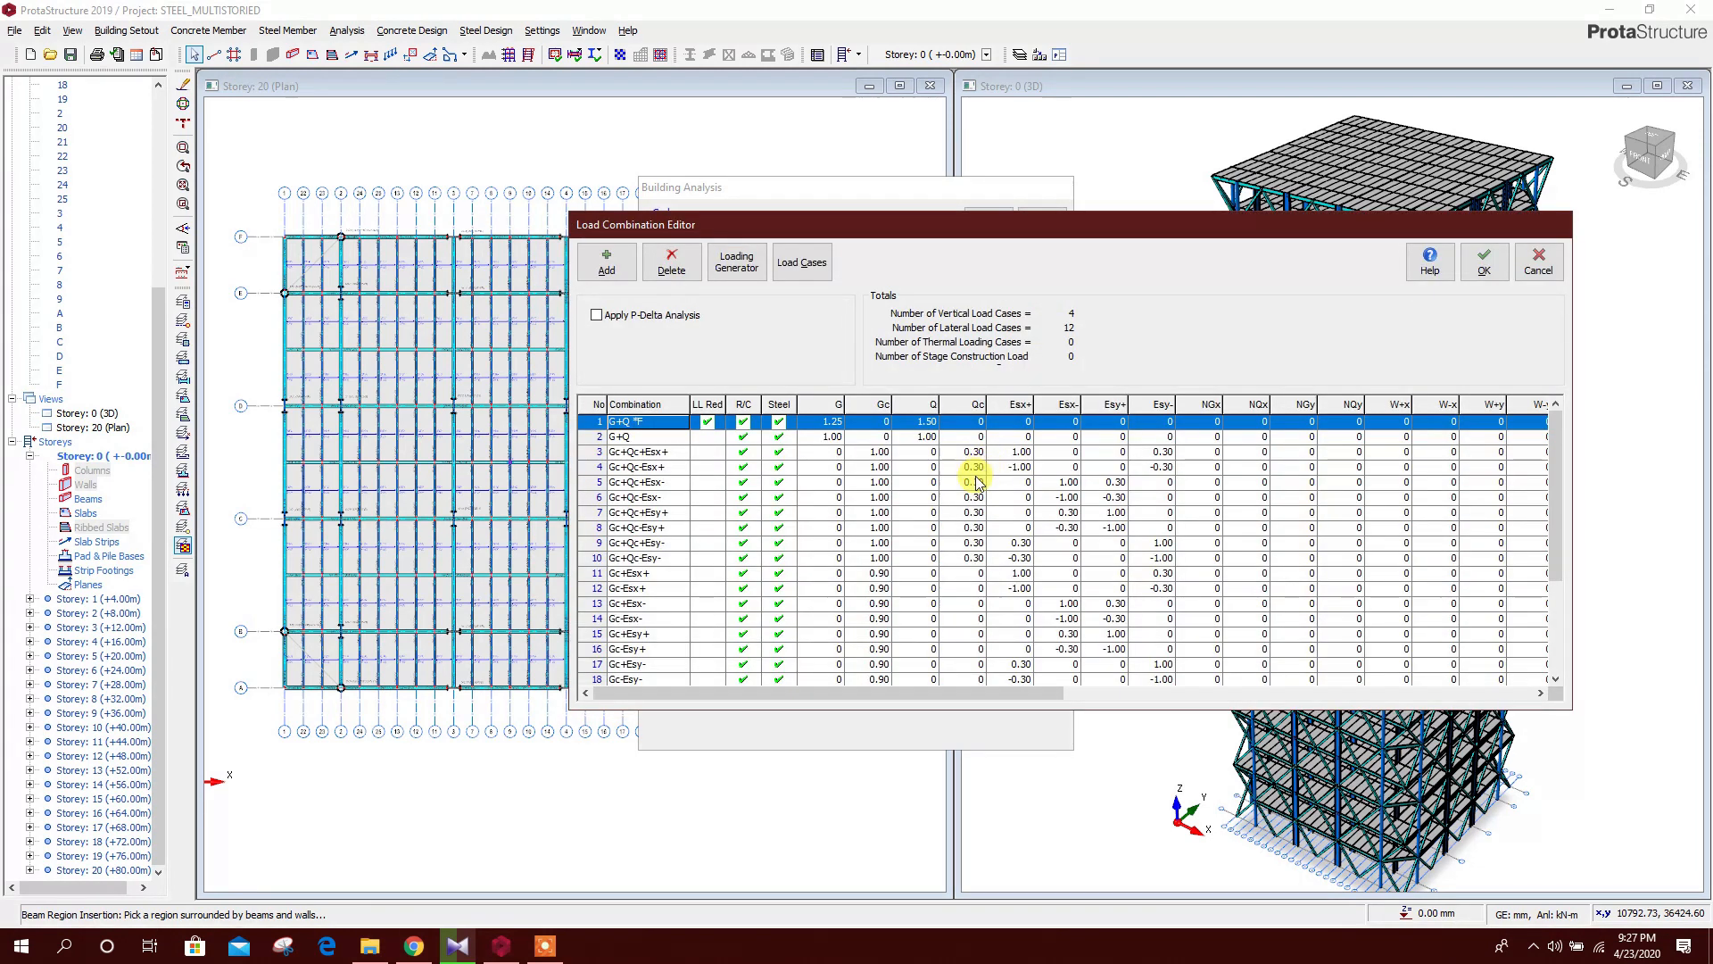
left_click_drag(1571, 470, 1571, 563)
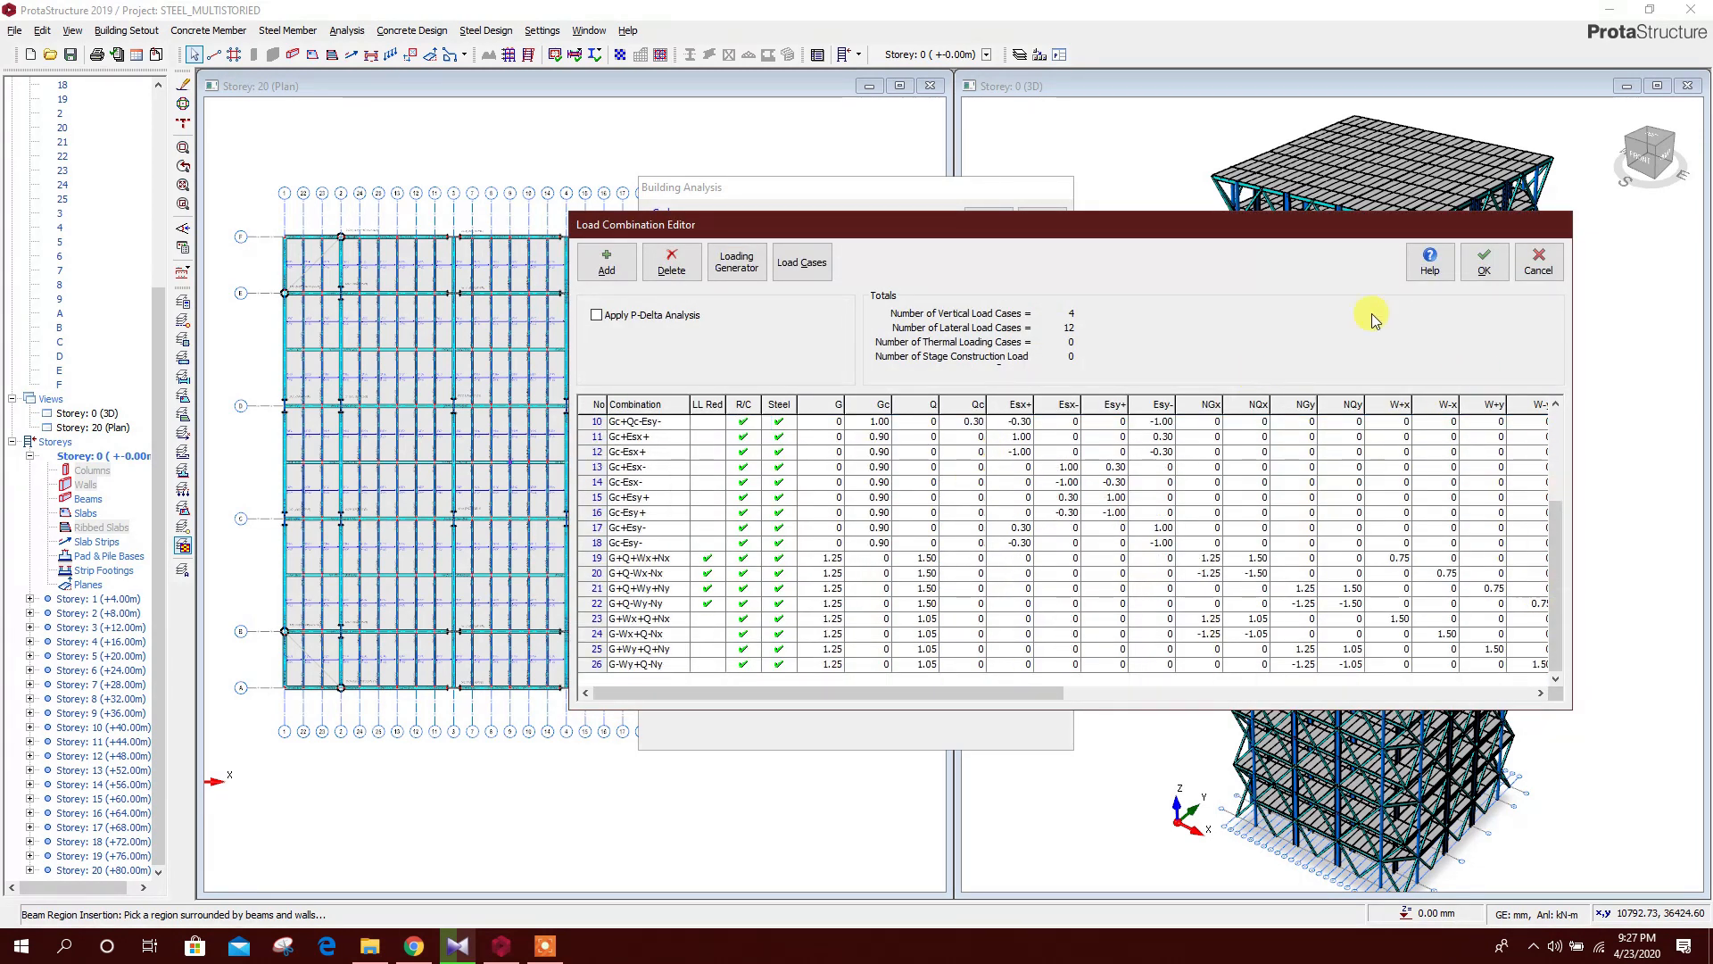
left_click(1484, 266)
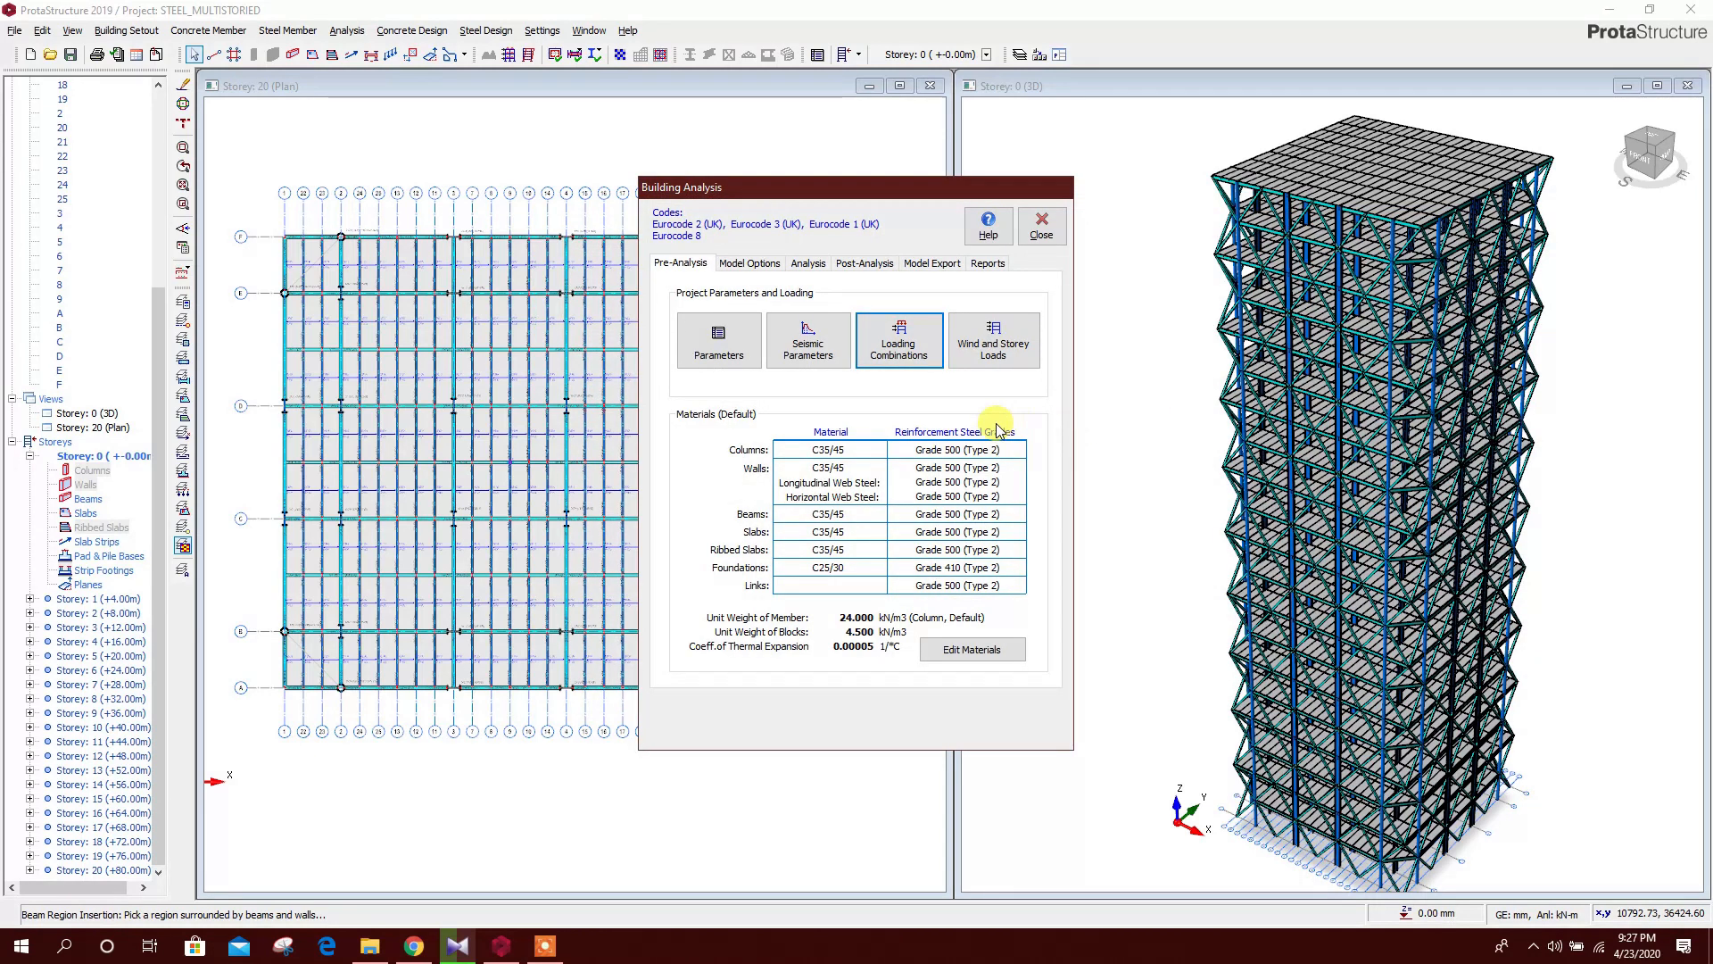
Open the Wind Load Calculator and set the basic wind speed to 30 m/s and the hill height to 2 m
left_click(1018, 355)
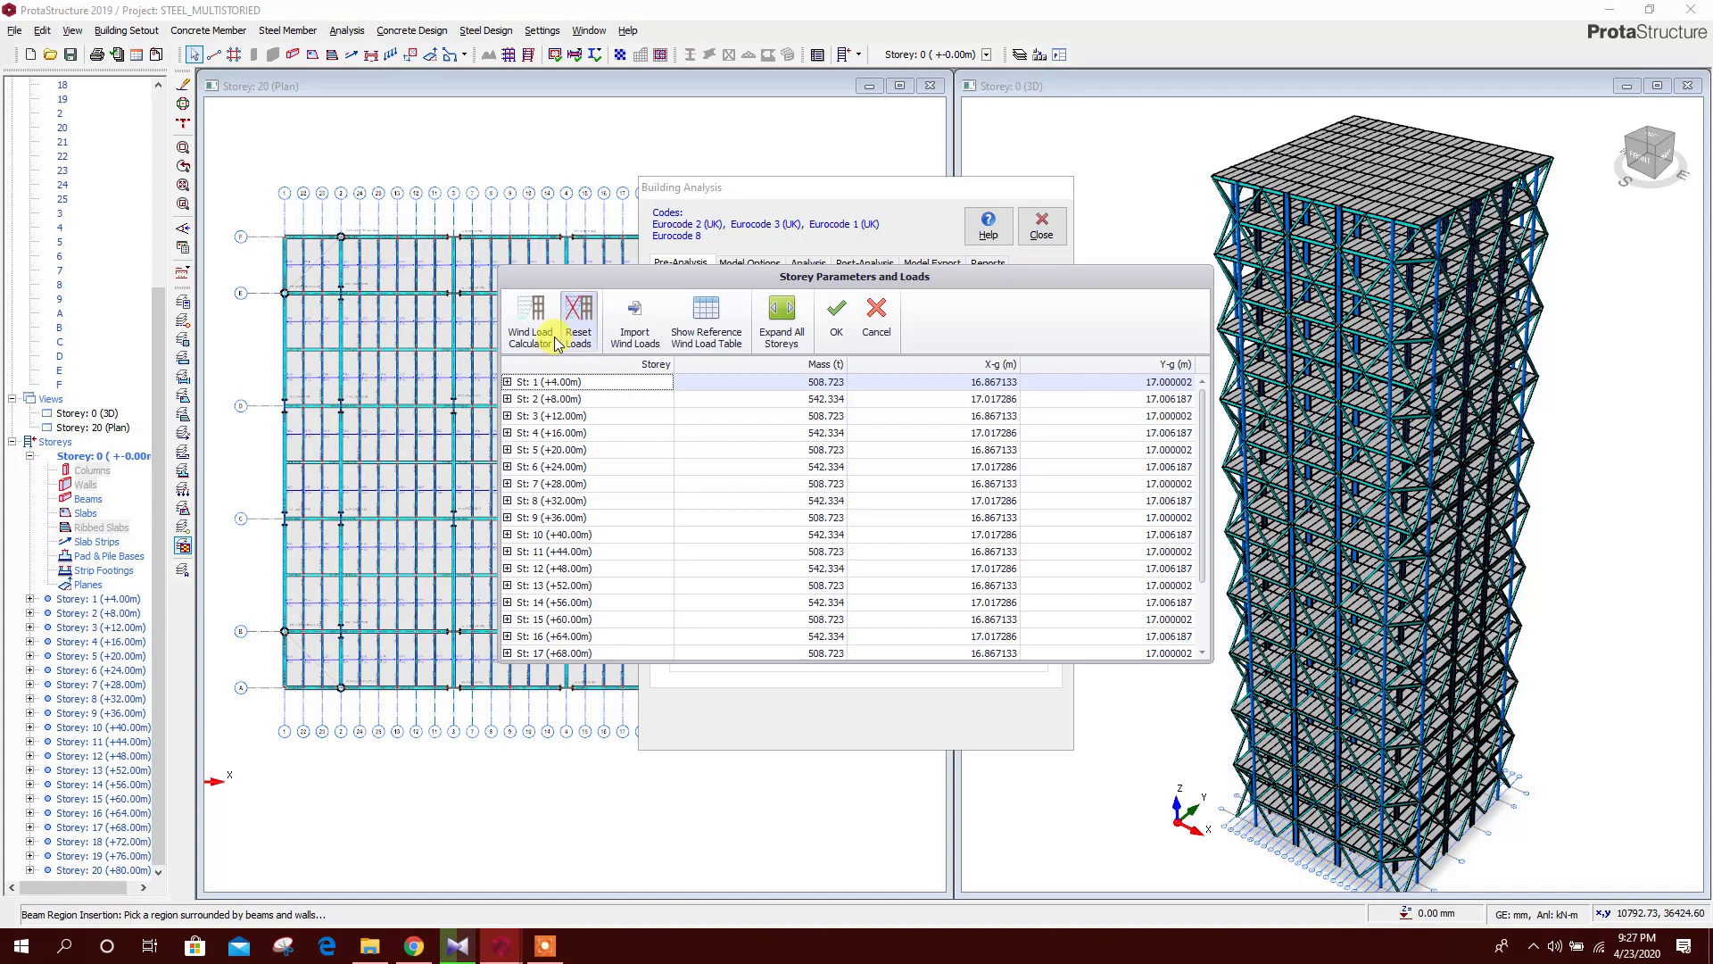
left_click(540, 323)
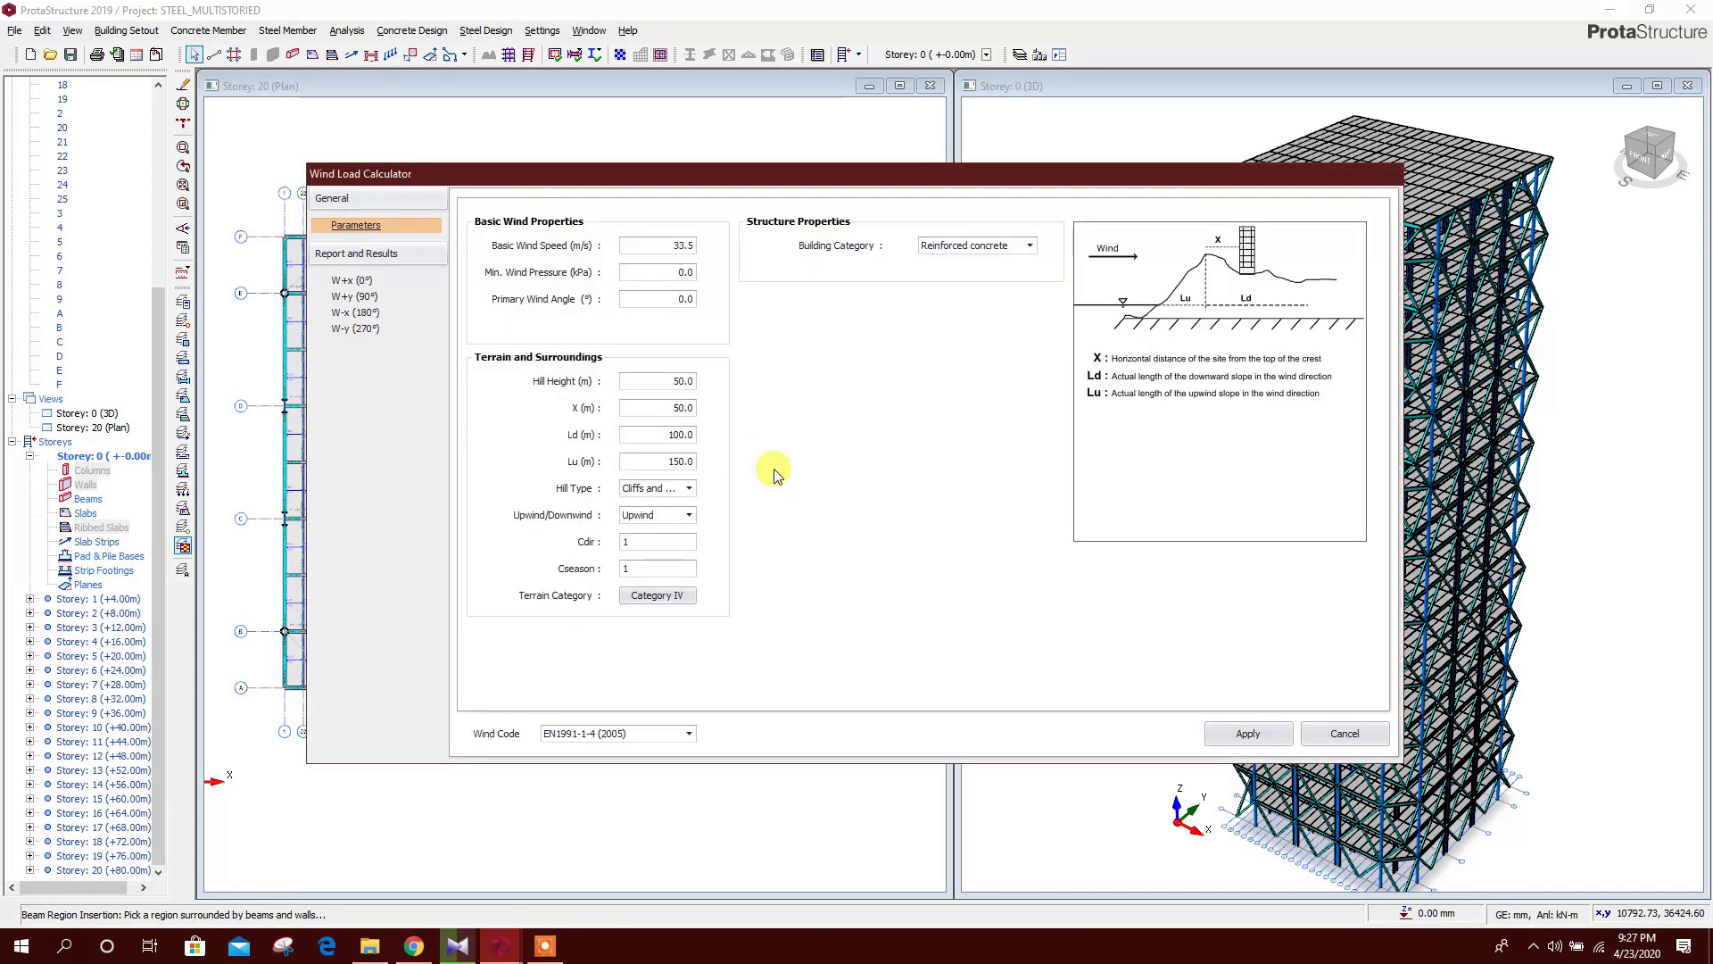
left_click(684, 270)
double_click(682, 246)
left_click(657, 251)
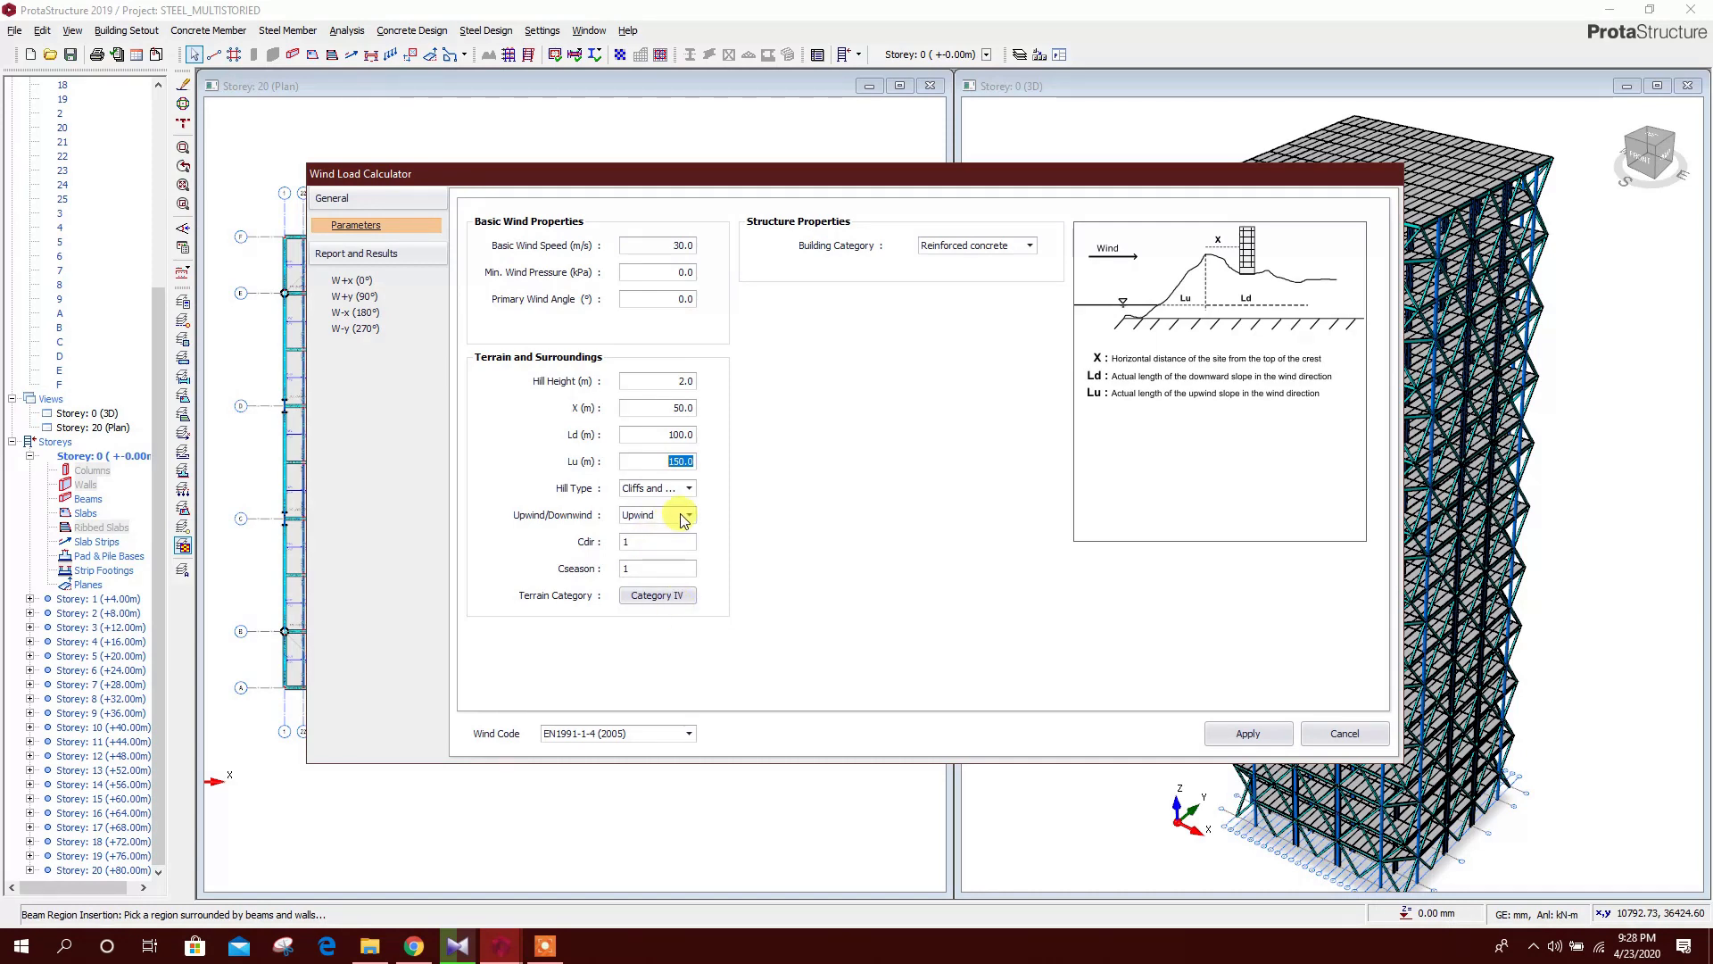
Confirm terrain Category IV and set the building category to Steel for the wind load calculation
left_click(682, 596)
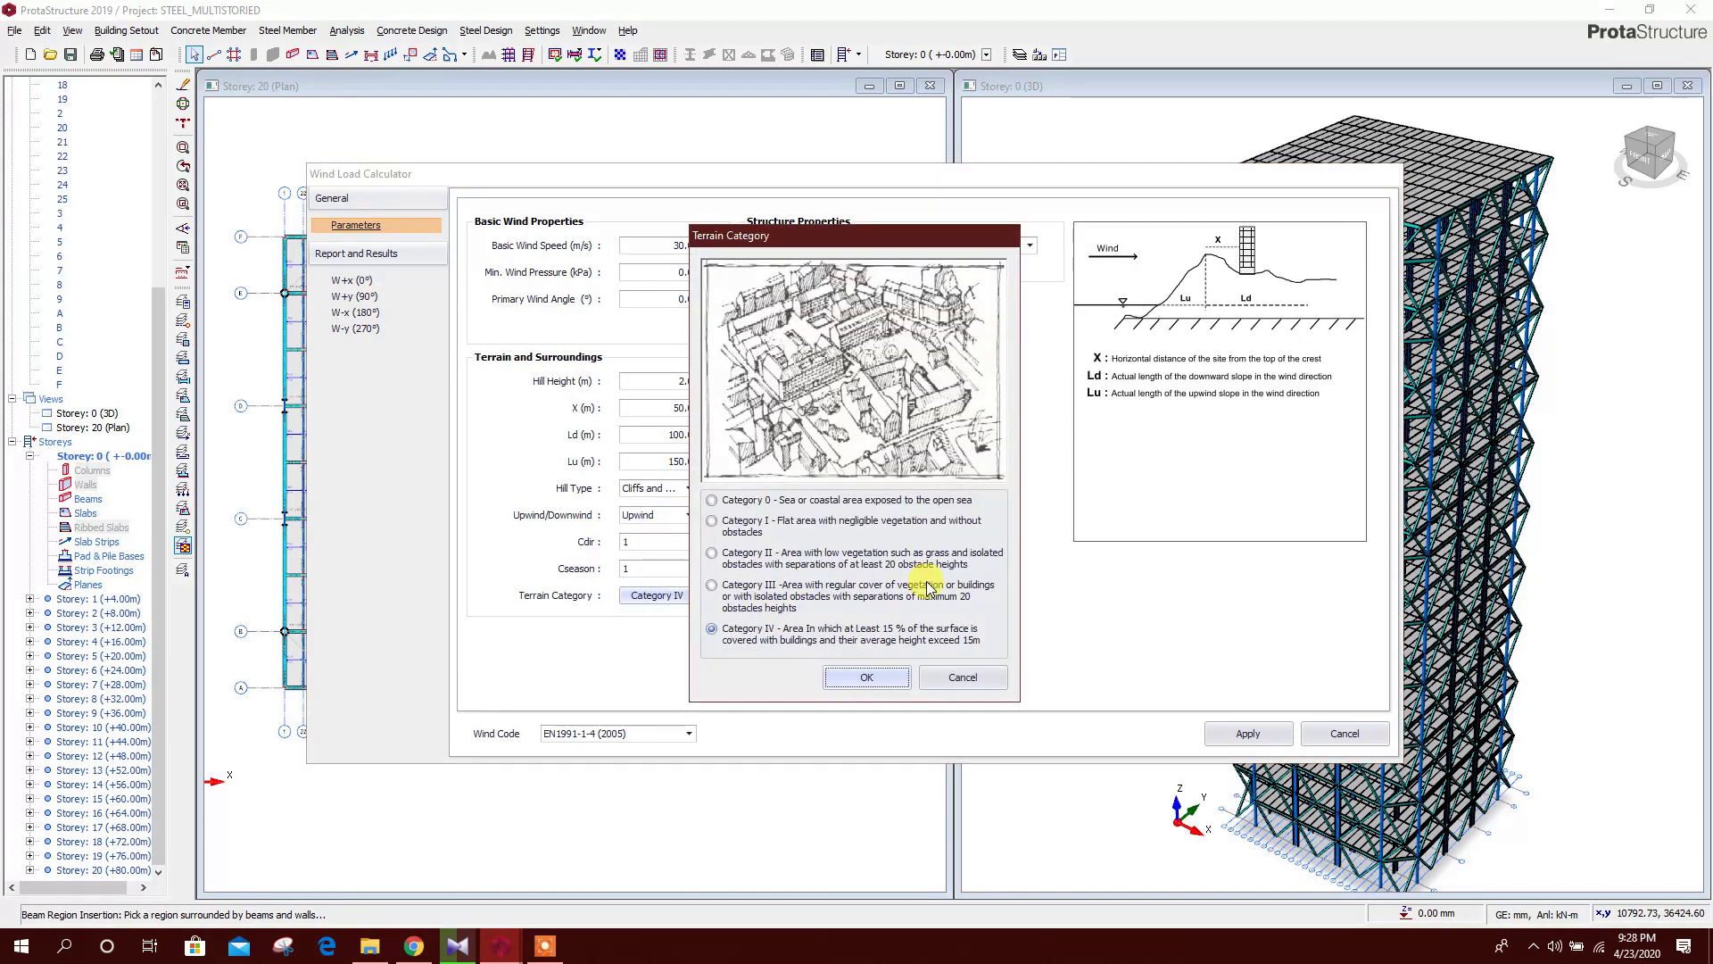
left_click(870, 678)
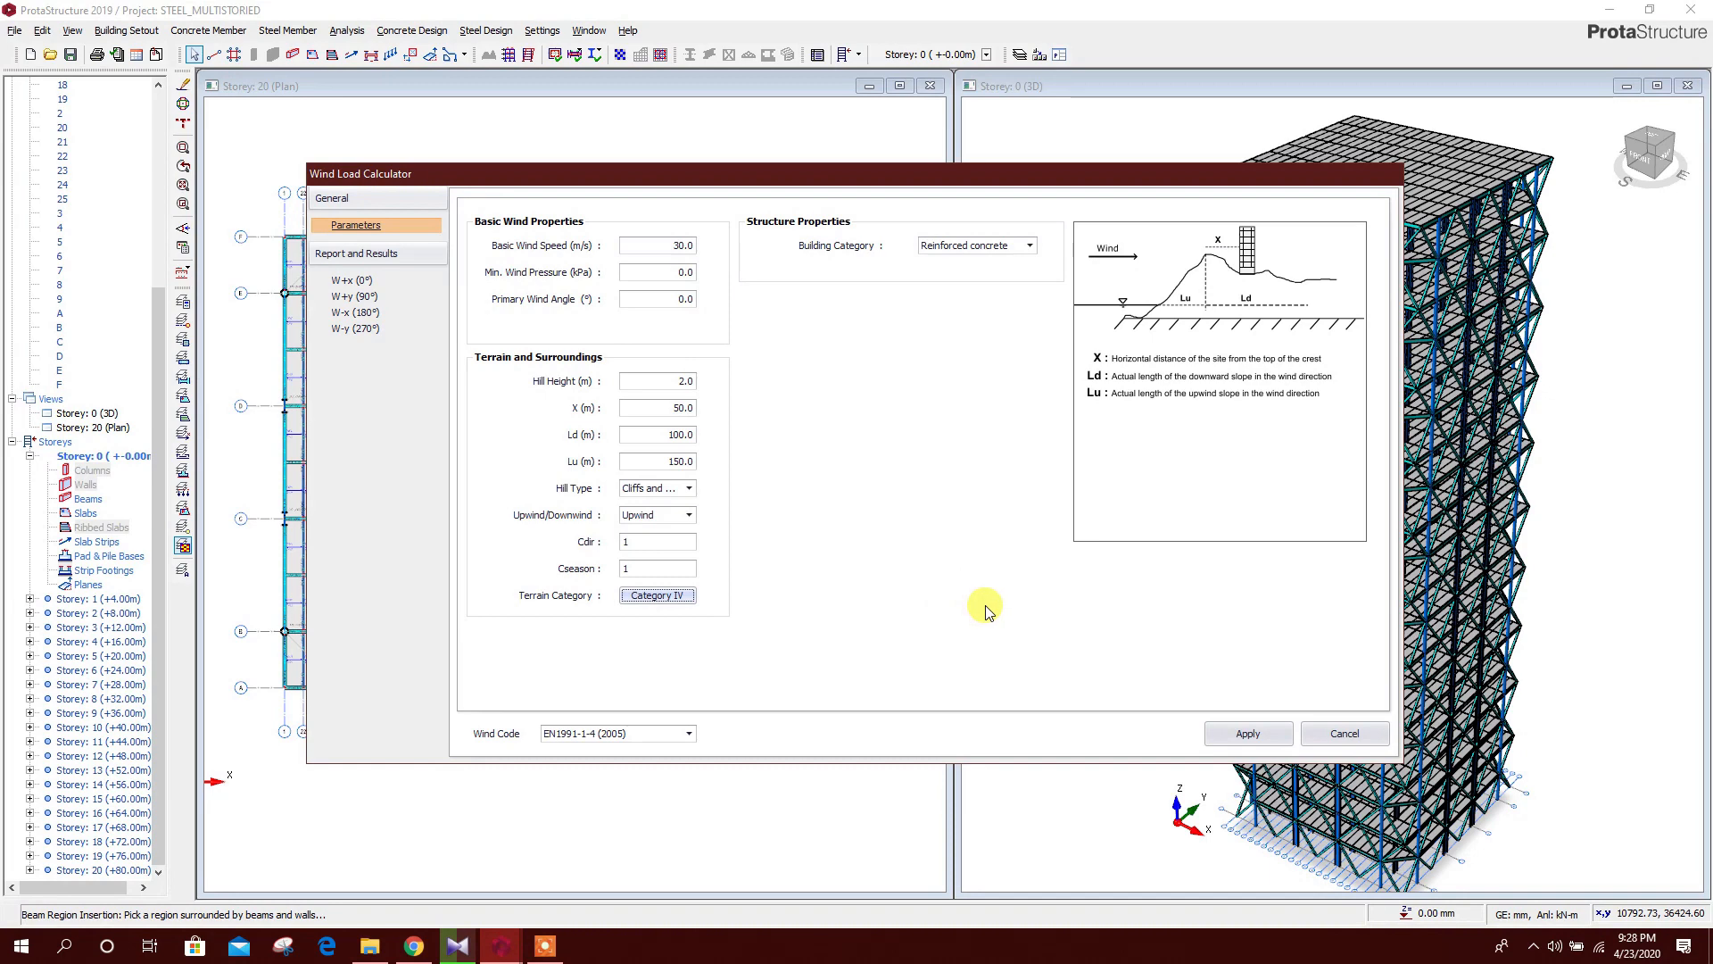
left_click(1021, 246)
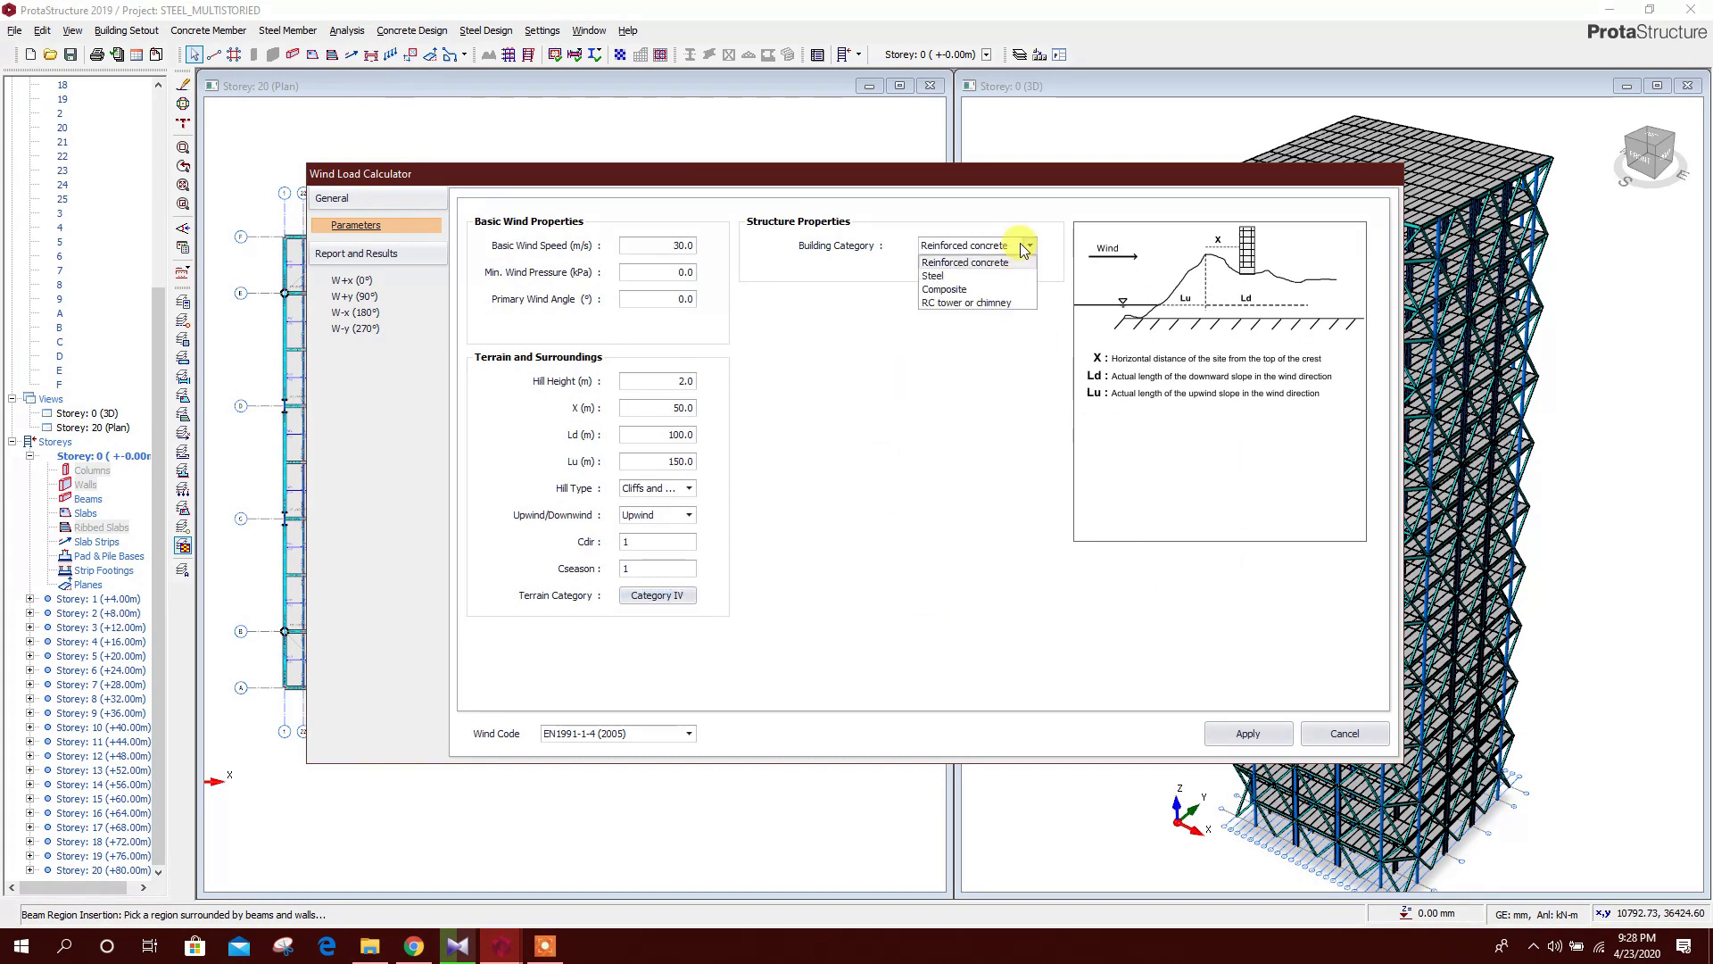
left_click(964, 276)
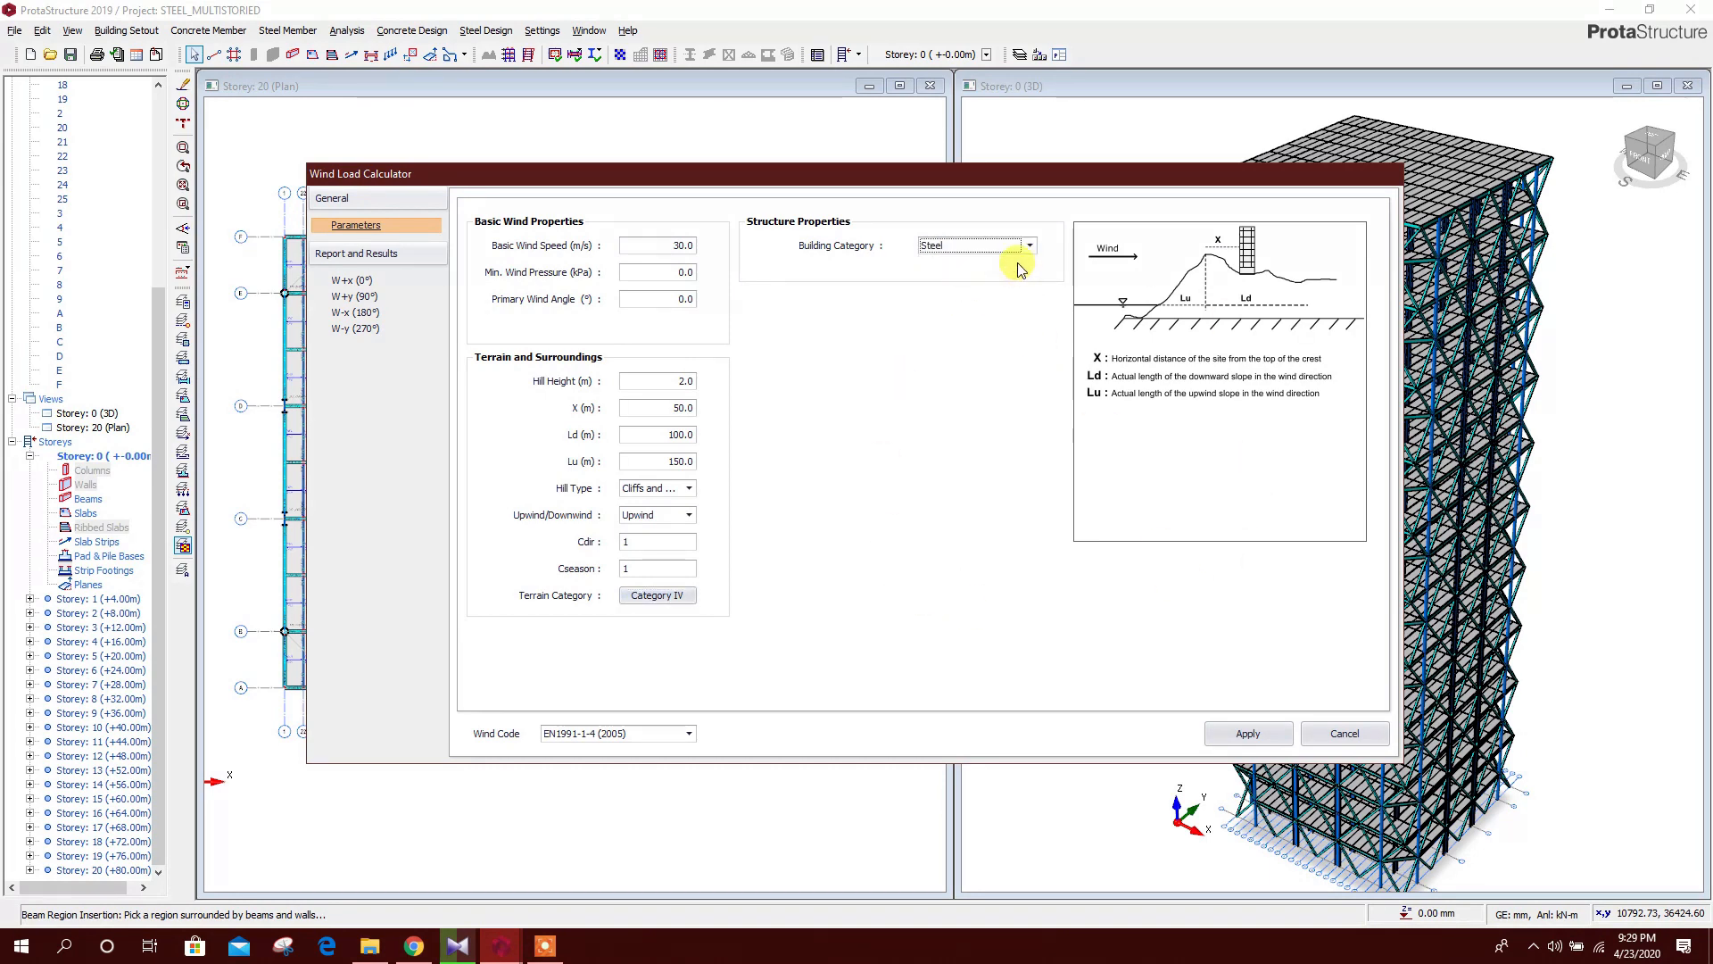
Review the storey wind loads for the W+x, W+y, W-x and W-y directions and apply the calculated wind loading
left_click(355, 282)
left_click(355, 296)
left_click(355, 312)
left_click(355, 329)
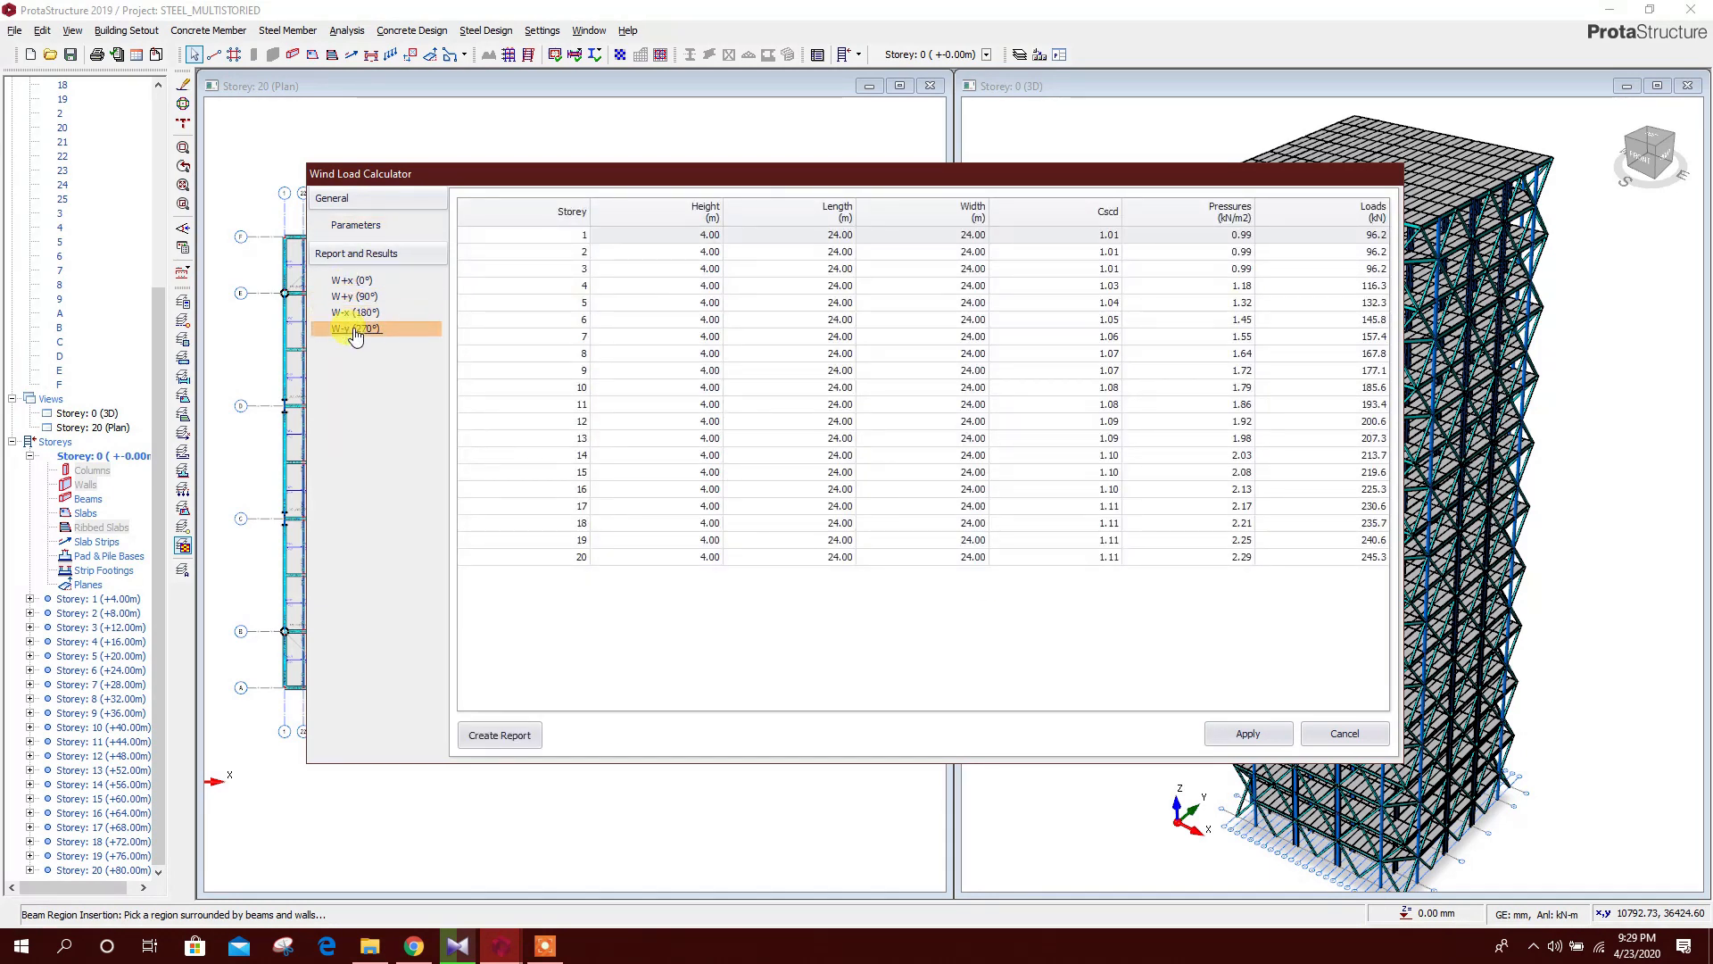
left_click(357, 281)
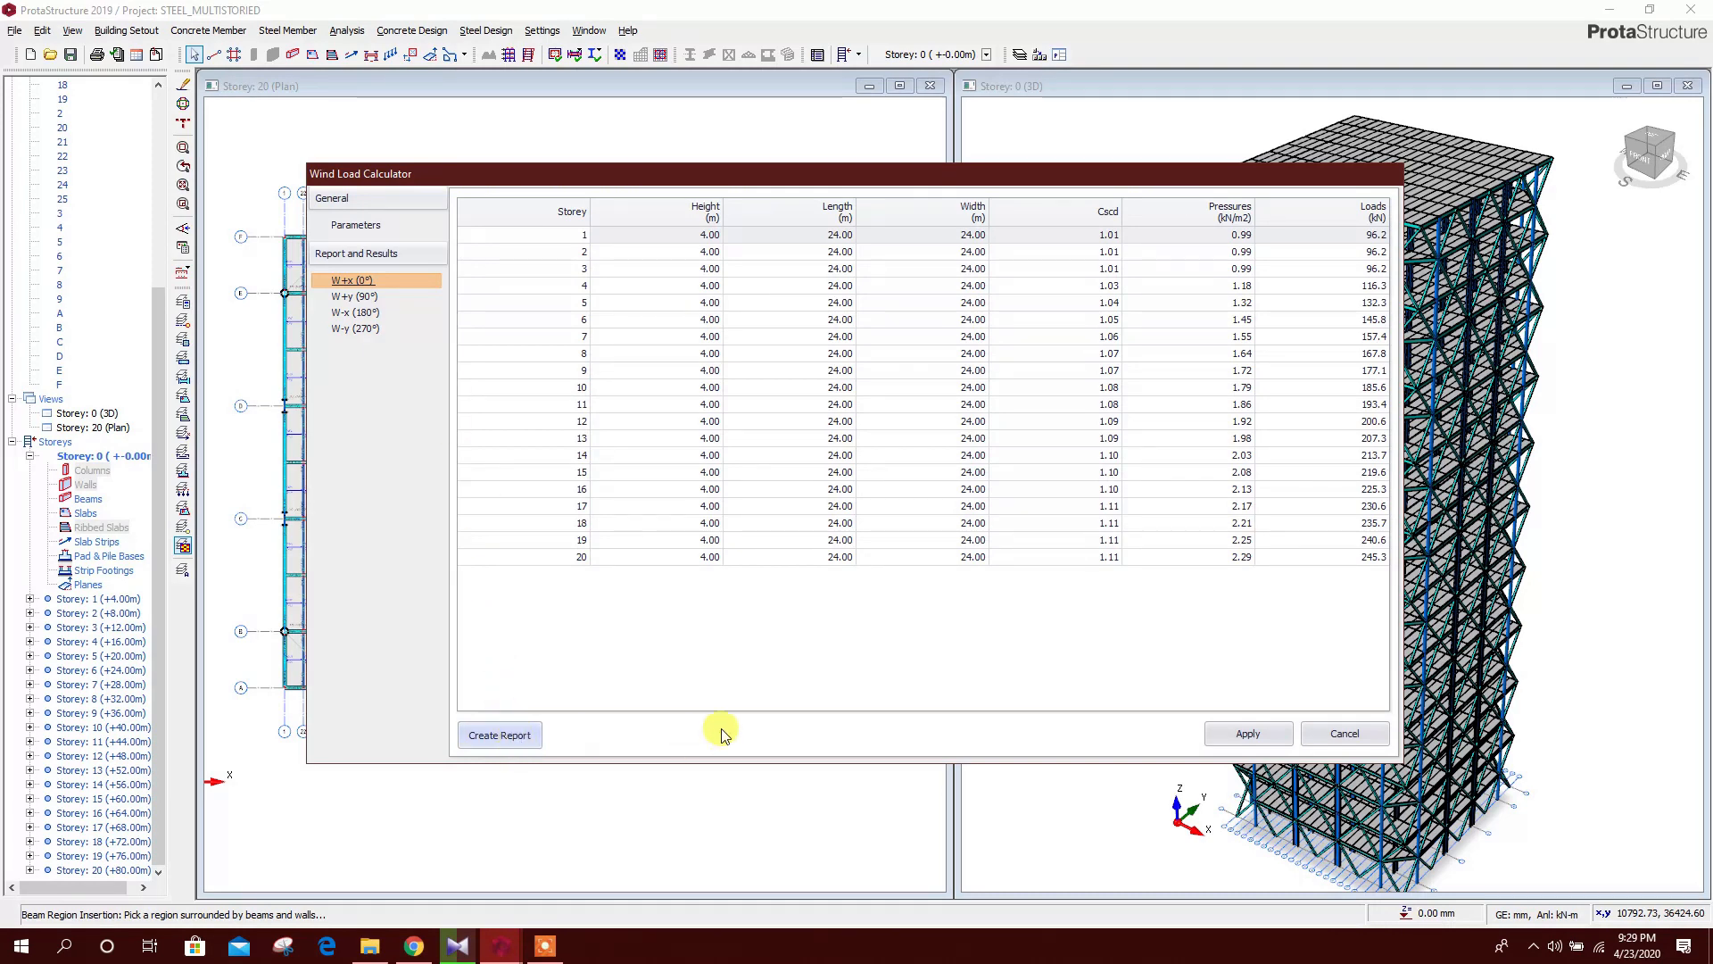
left_click(376, 235)
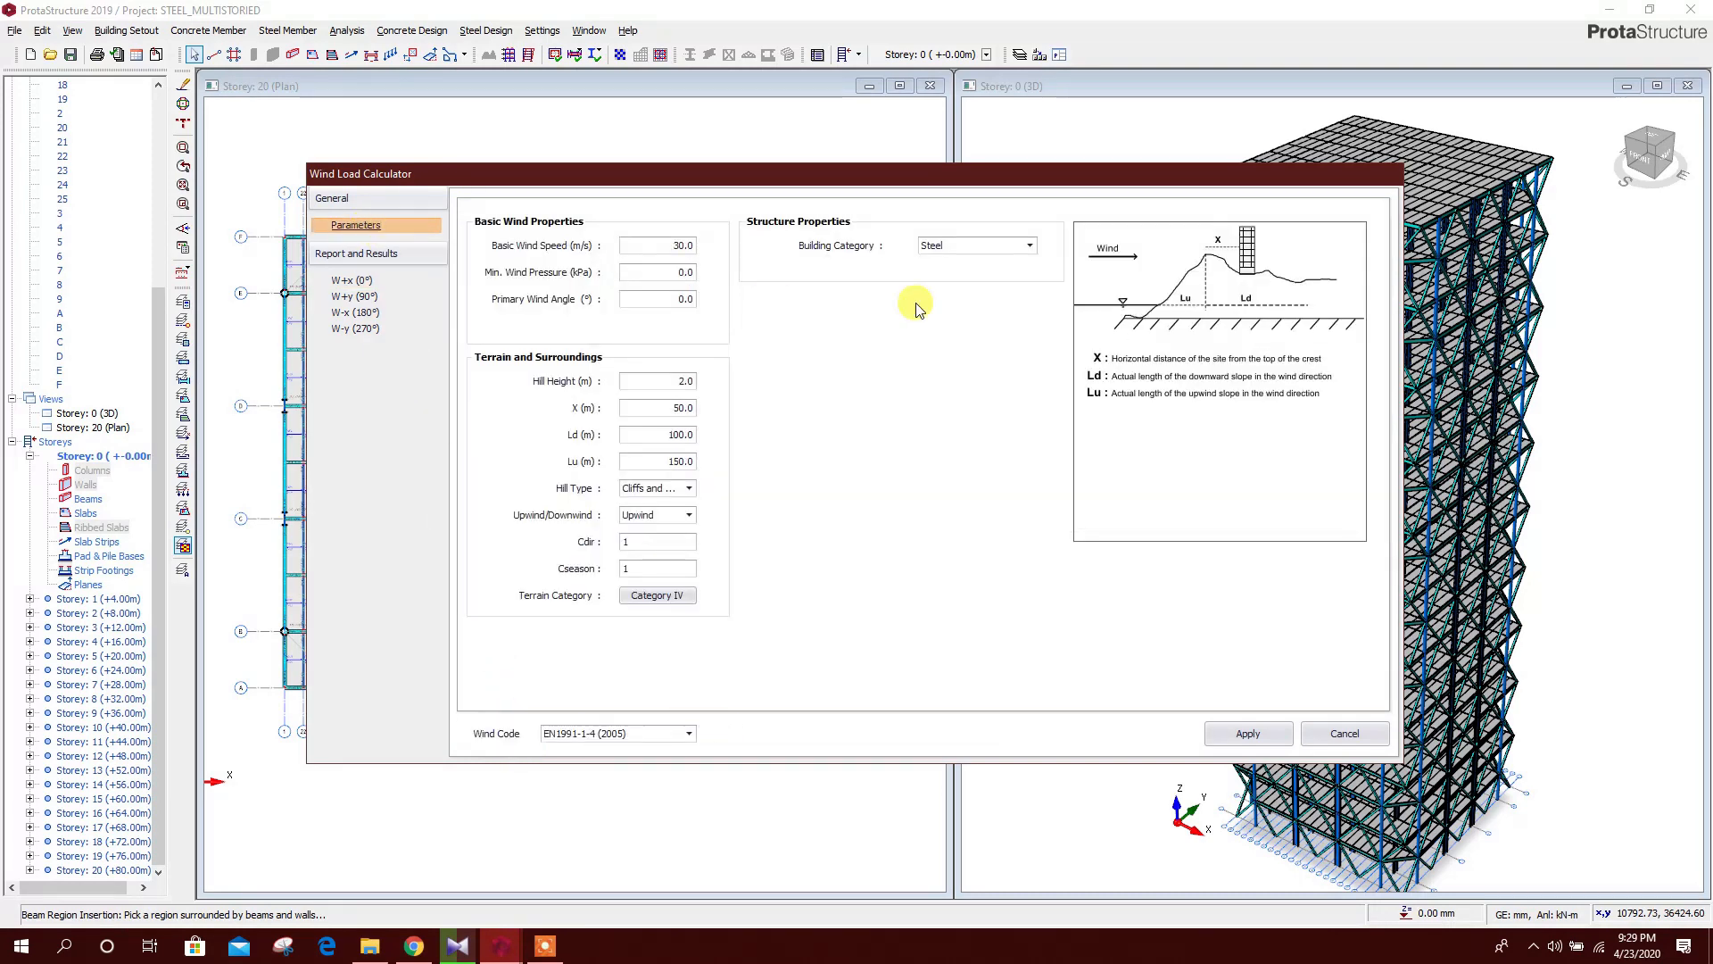
left_click(1248, 733)
left_click(828, 344)
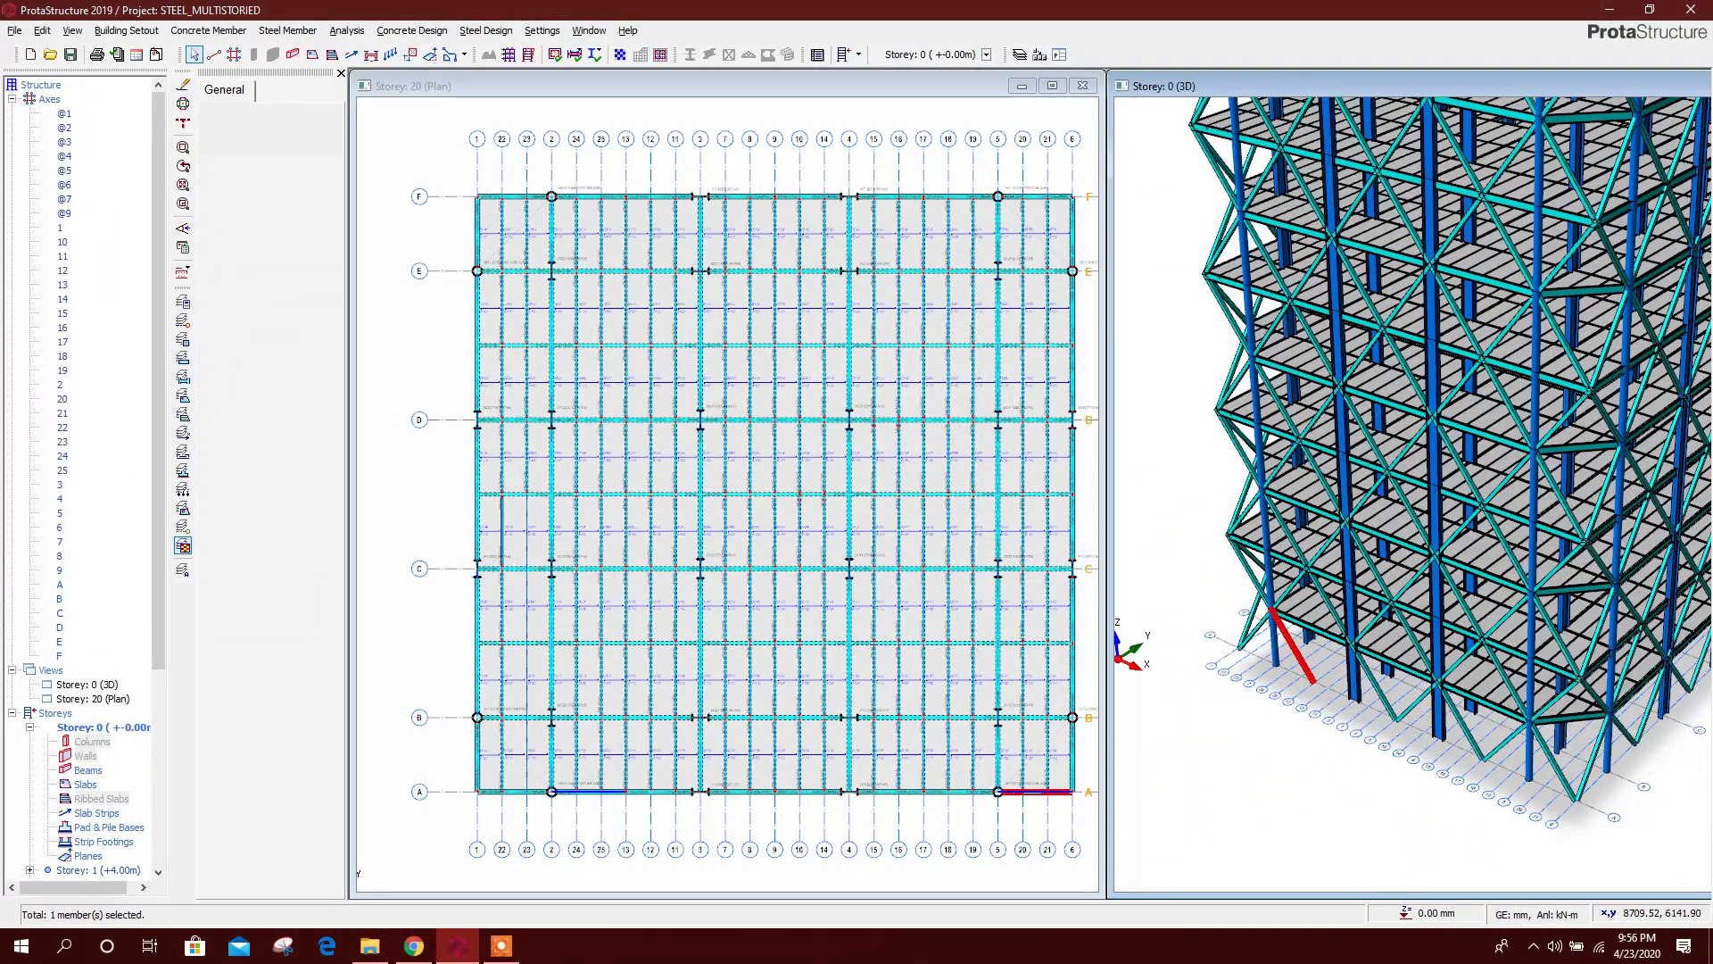
Delete the diagonal steel braces between the base and Storey 1 around the building's perimeter
left_click(1382, 703)
key("Delete")
left_click(830, 581)
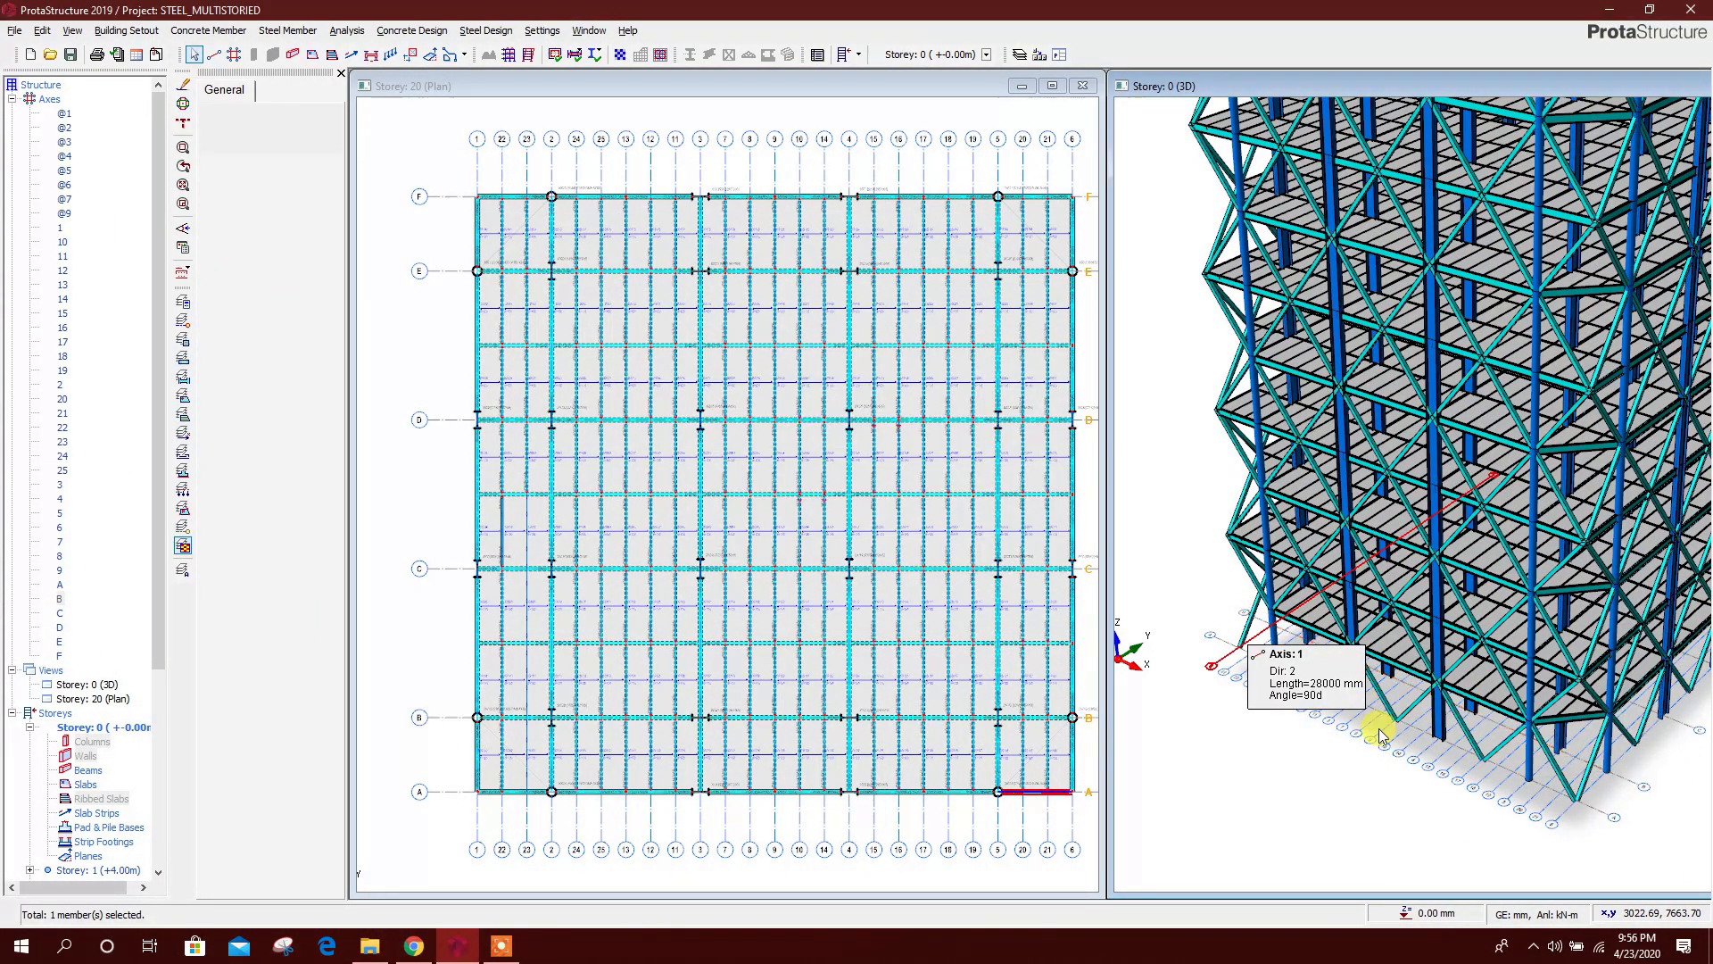
middle_click_drag(1505, 740, 1361, 694)
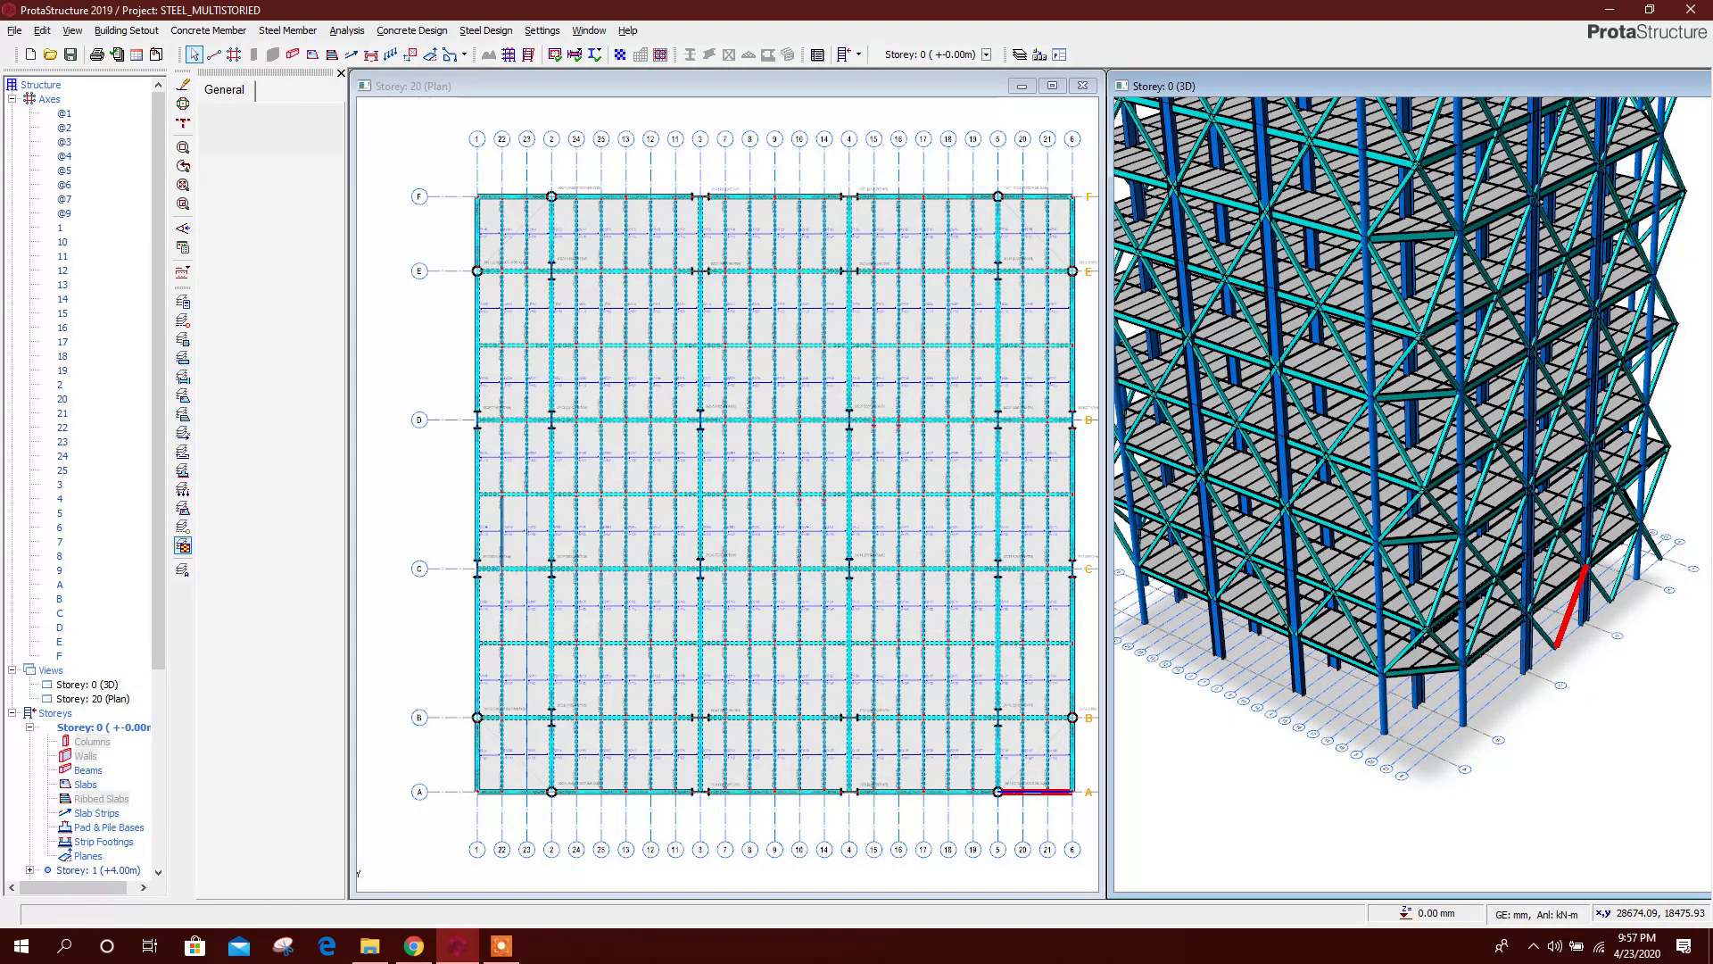
scroll(1562, 631, "up", 2)
left_click_drag(1361, 785, 1484, 734)
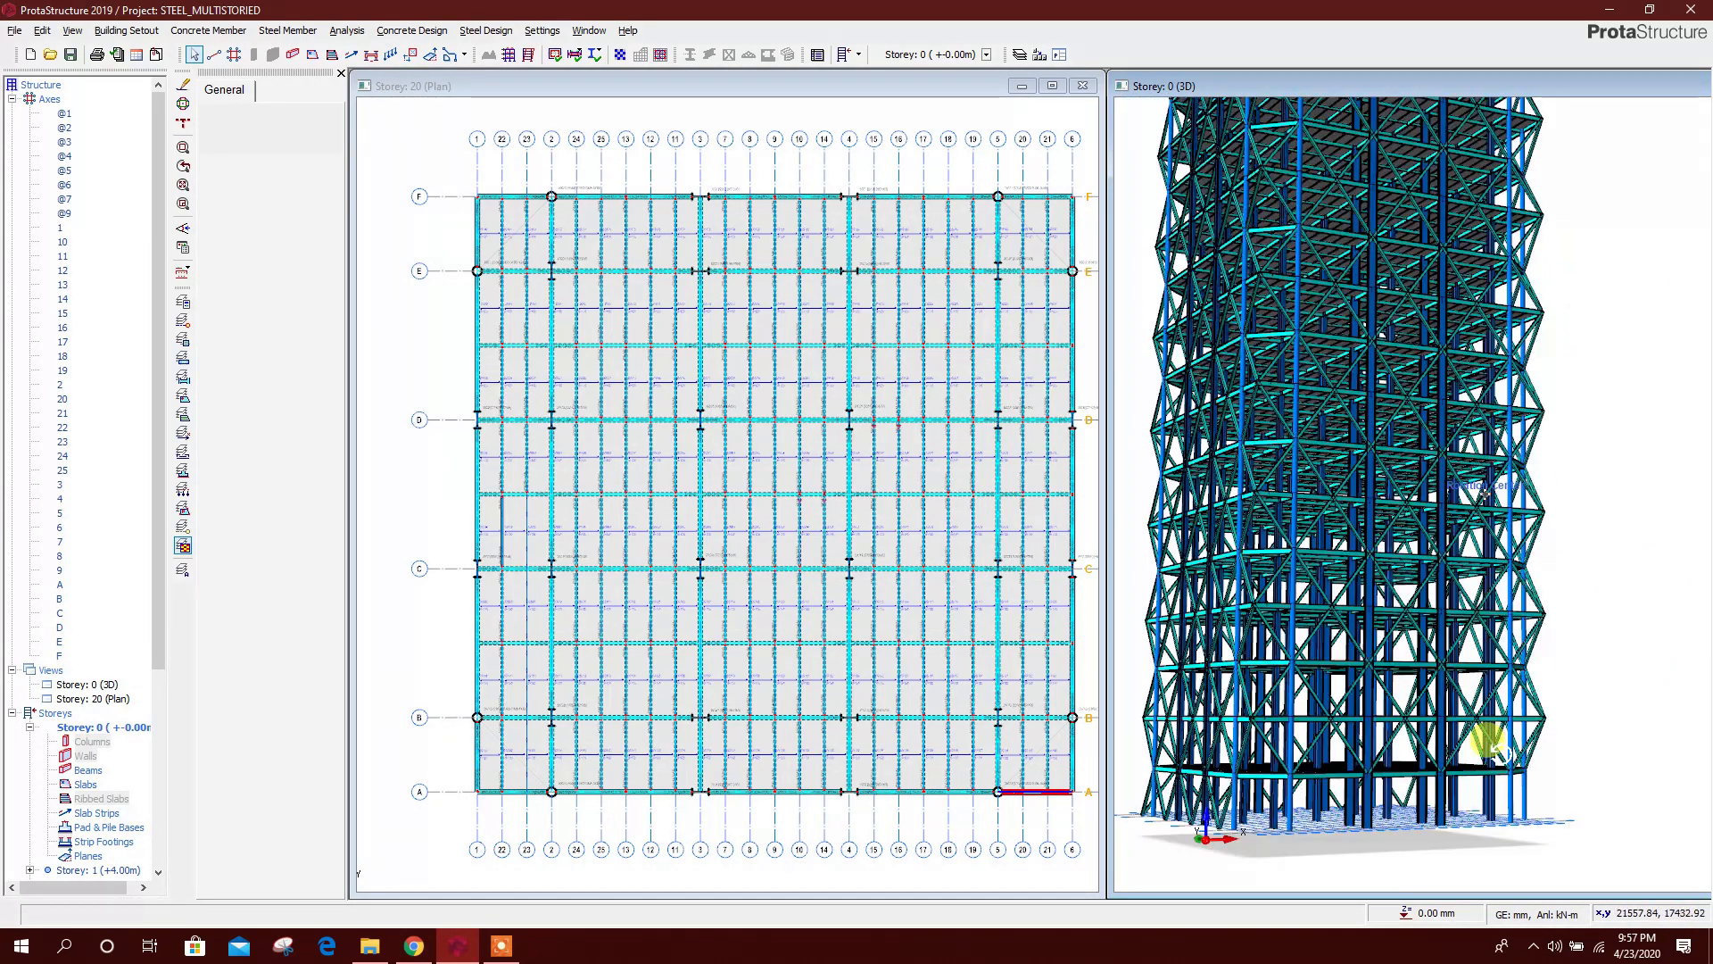
scroll(1484, 734, "up", 3)
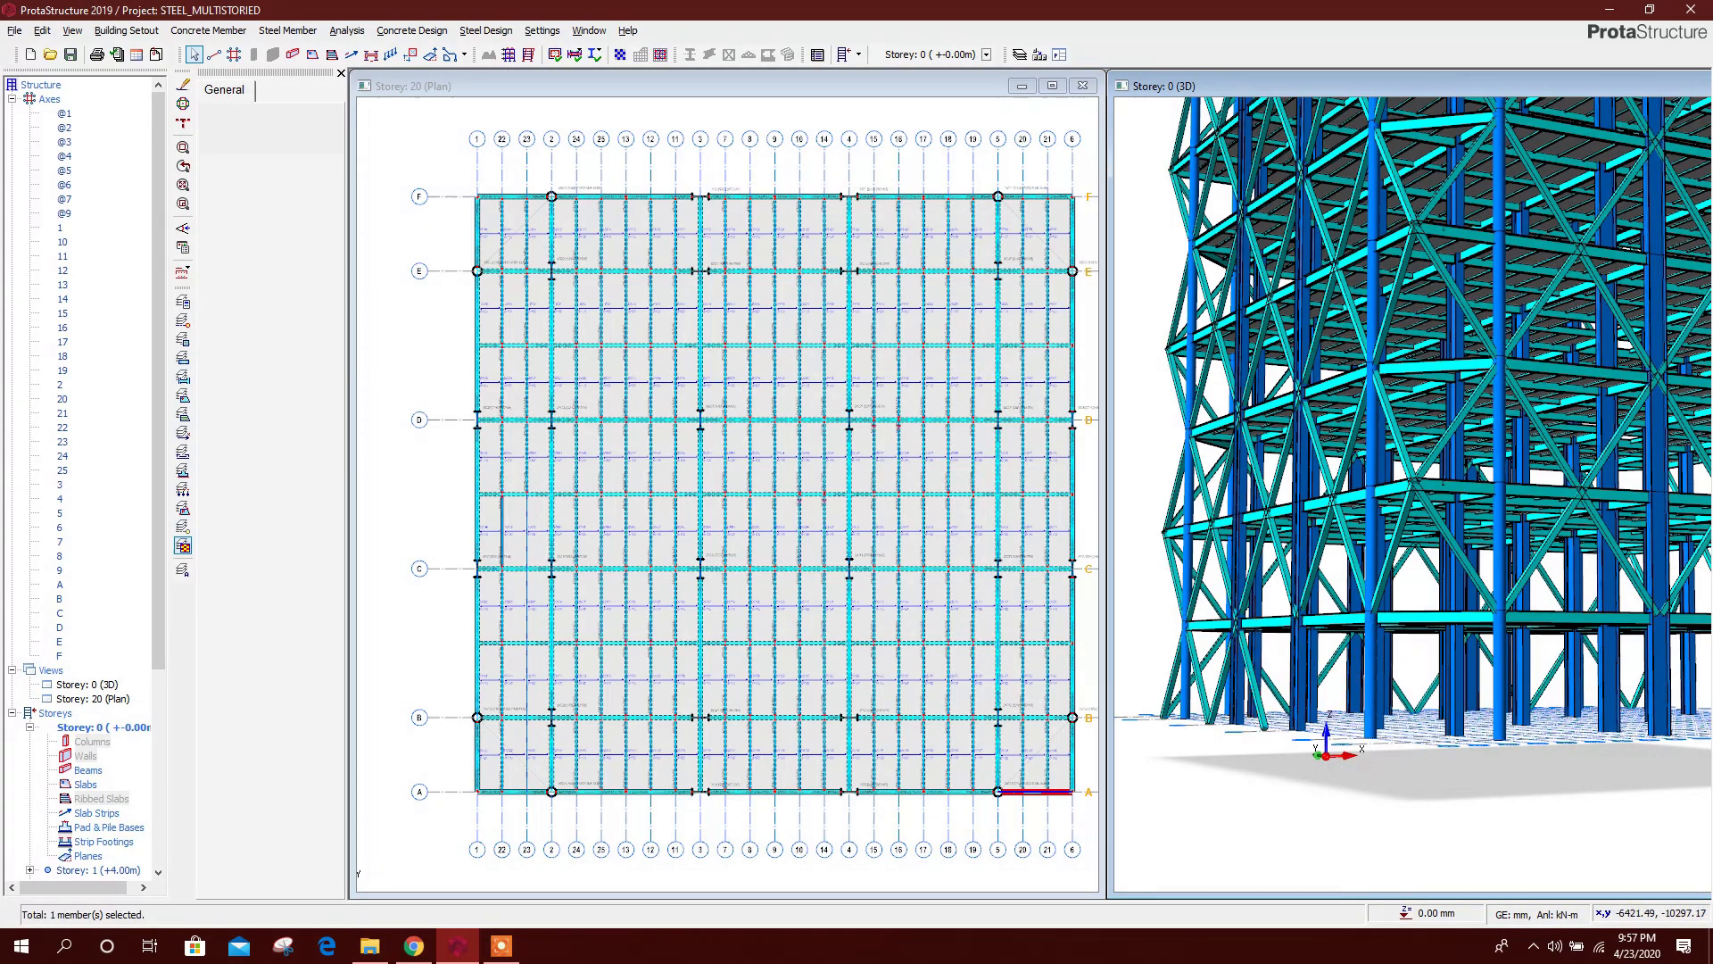
key("Delete")
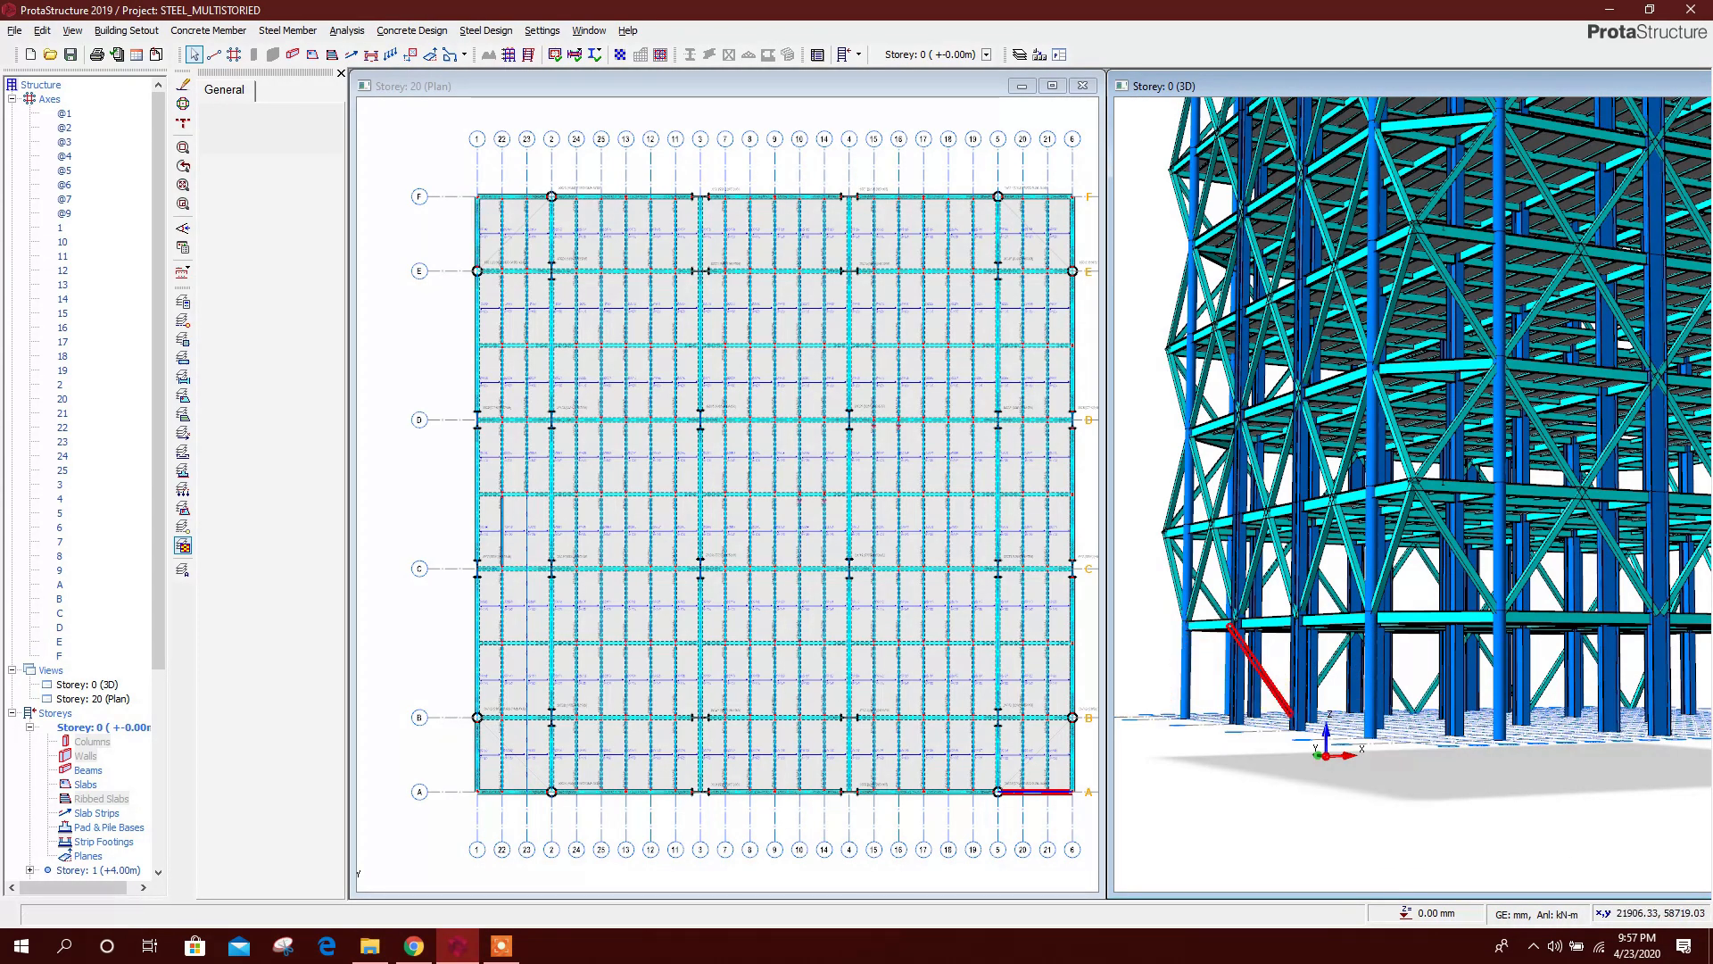
left_click_drag(1402, 778, 1500, 803)
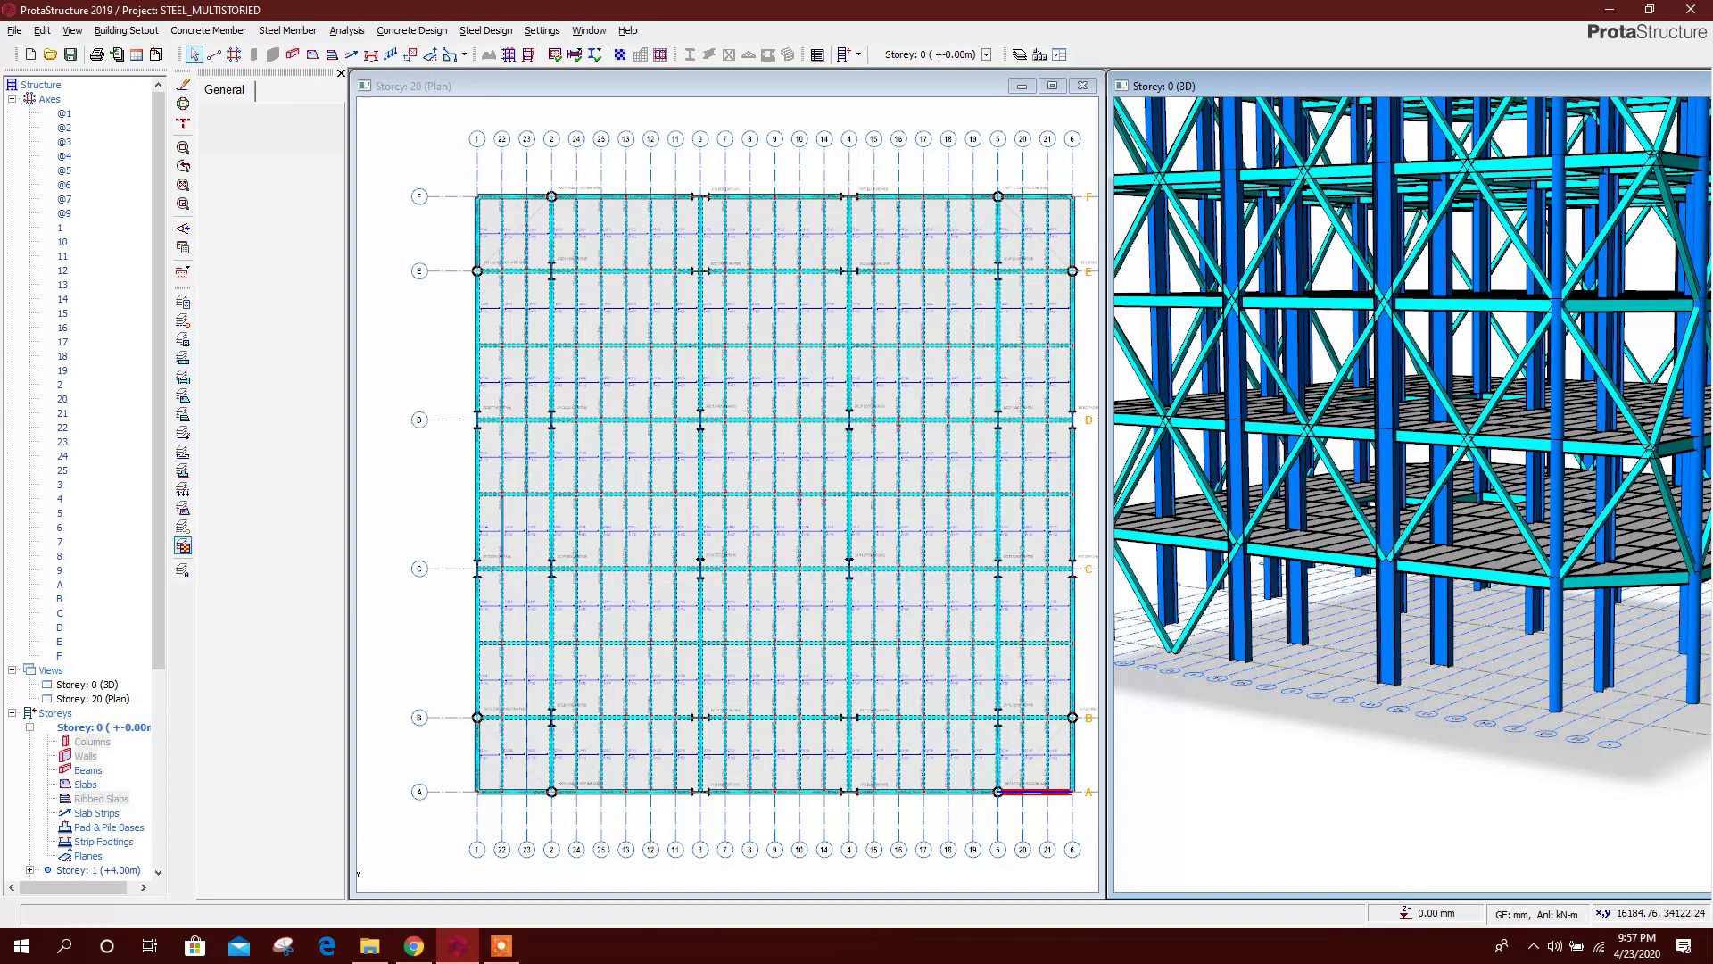
middle_click_drag(1288, 630, 1465, 596)
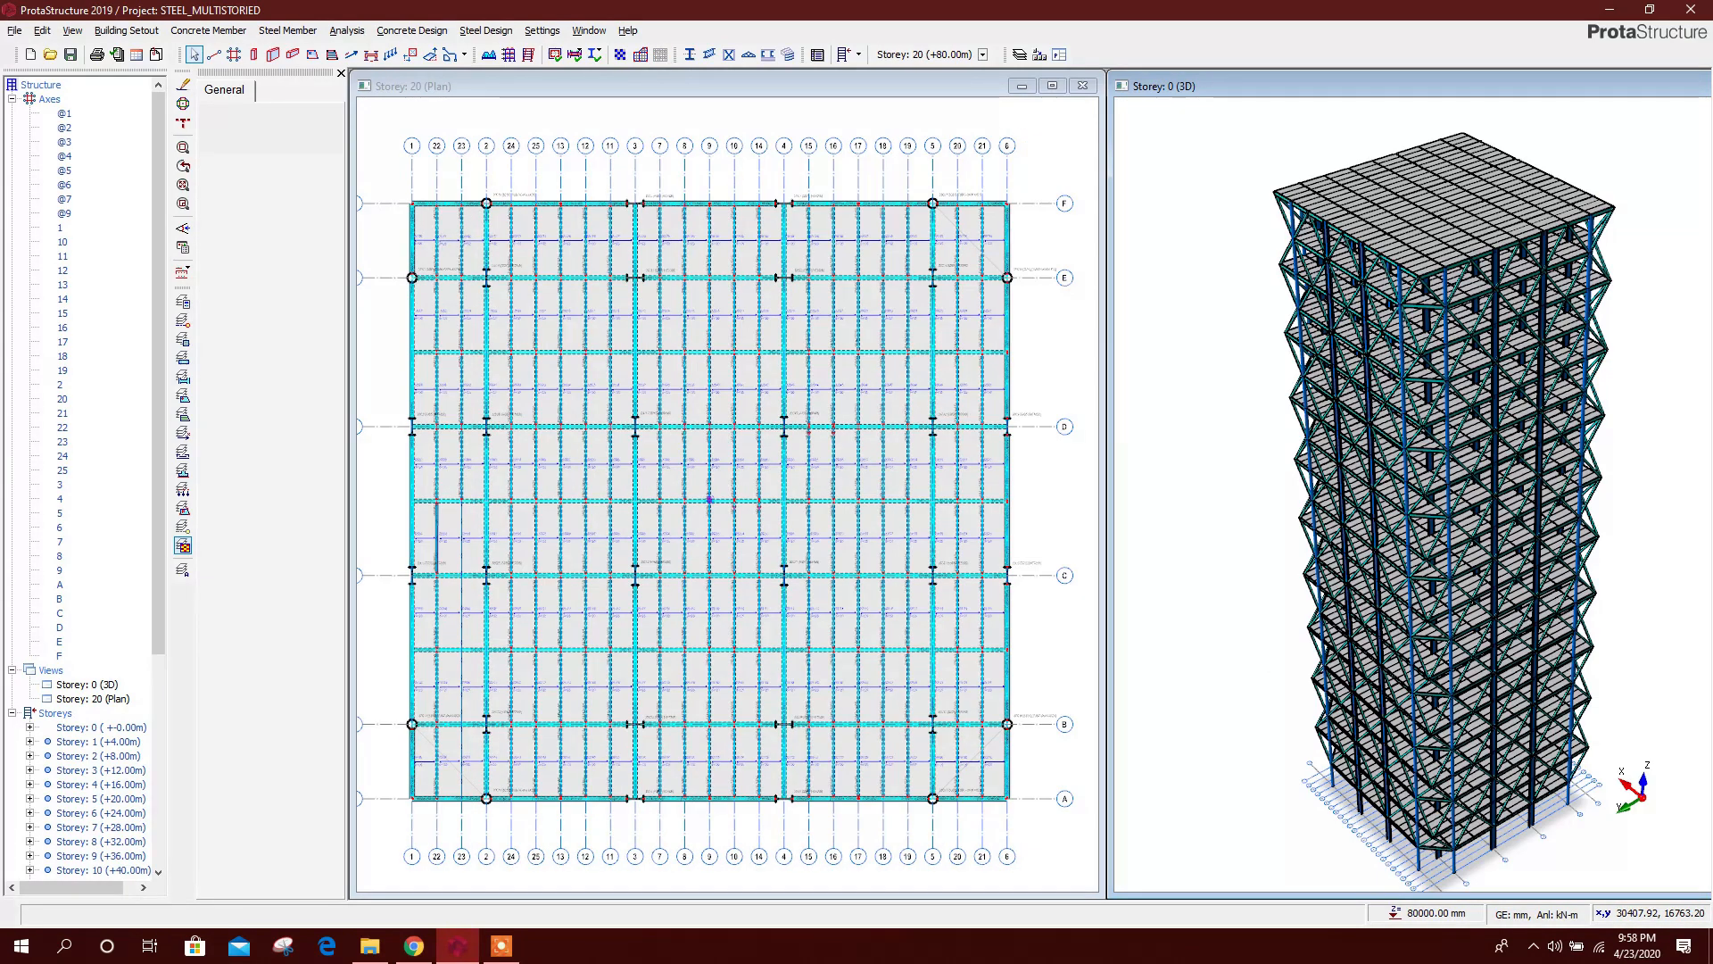
middle_click_drag(873, 593, 888, 584)
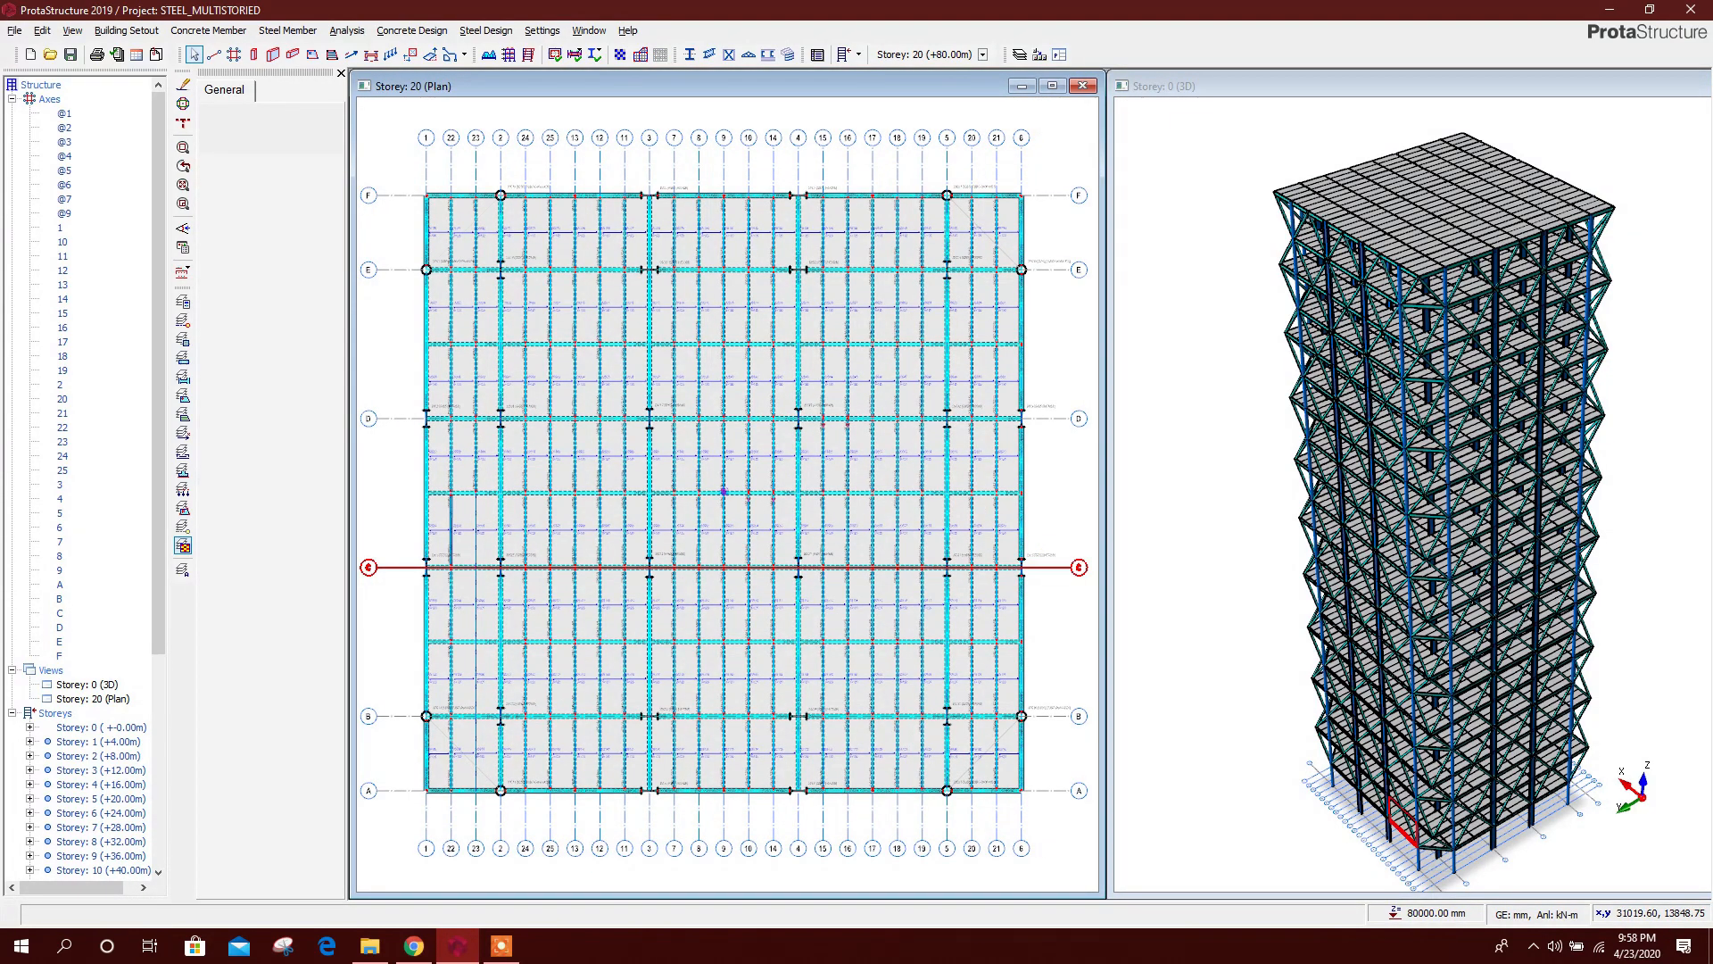
scroll(1567, 725, "up", 3)
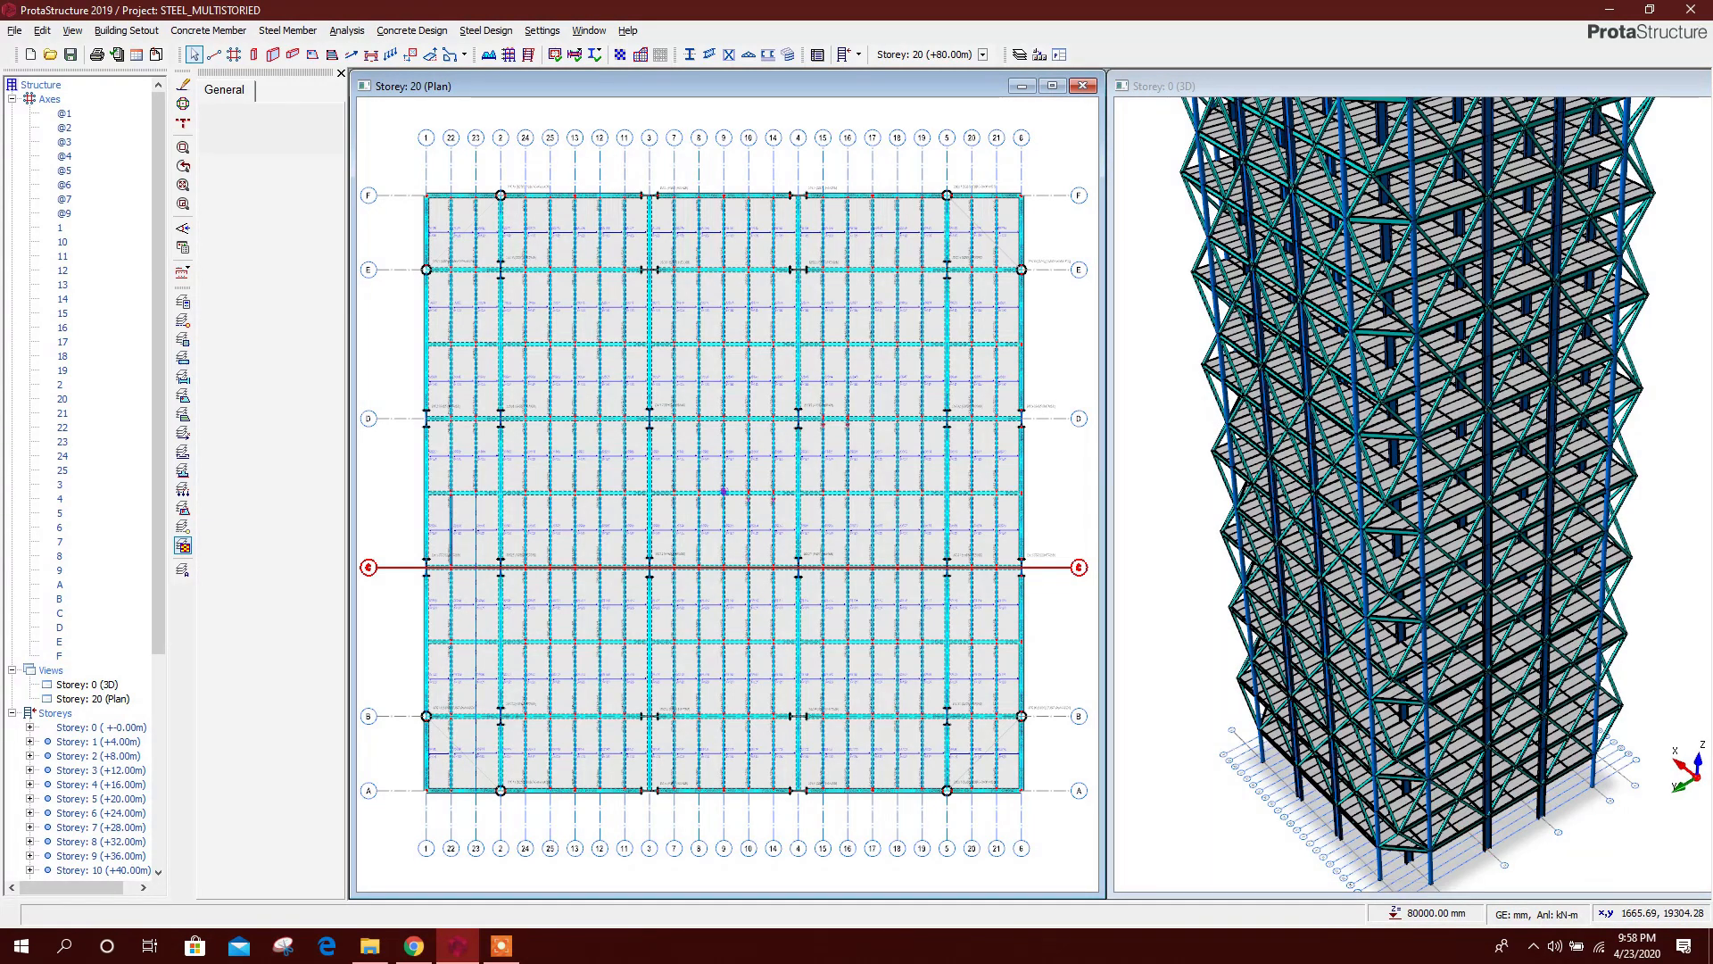
middle_click_drag(1568, 725, 1599, 638)
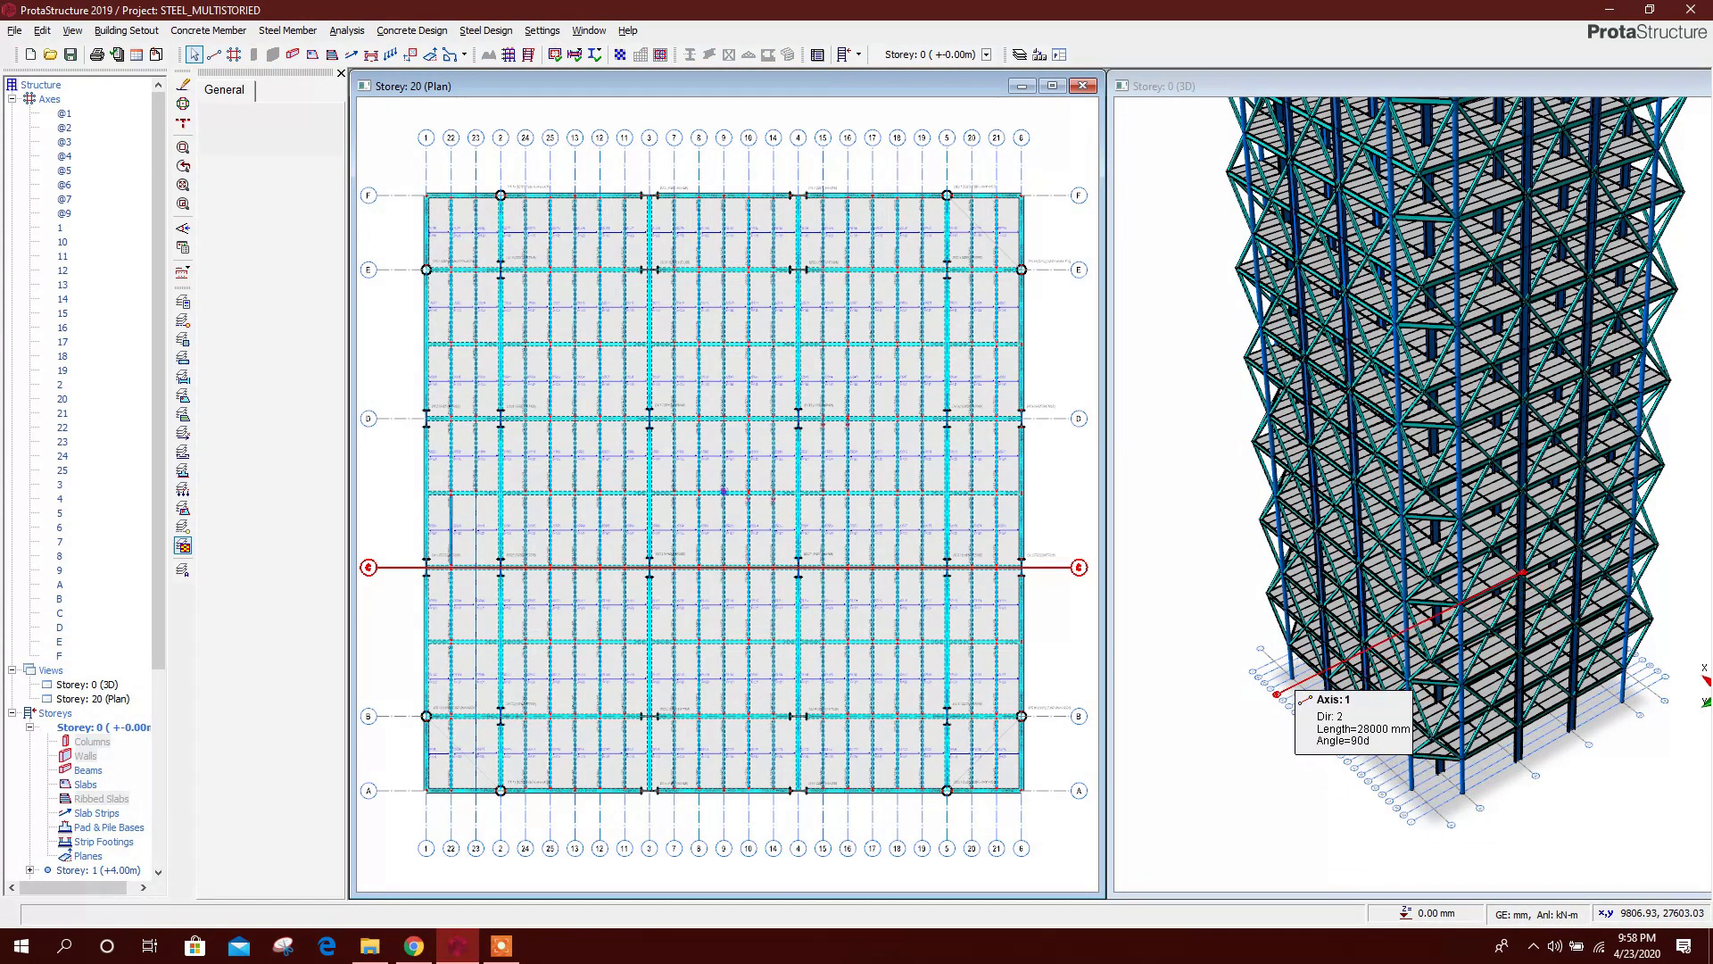
Open Building Analysis and run the Building Model Check on all storeys with every check enabled
left_click(348, 30)
left_click(393, 52)
left_click(747, 263)
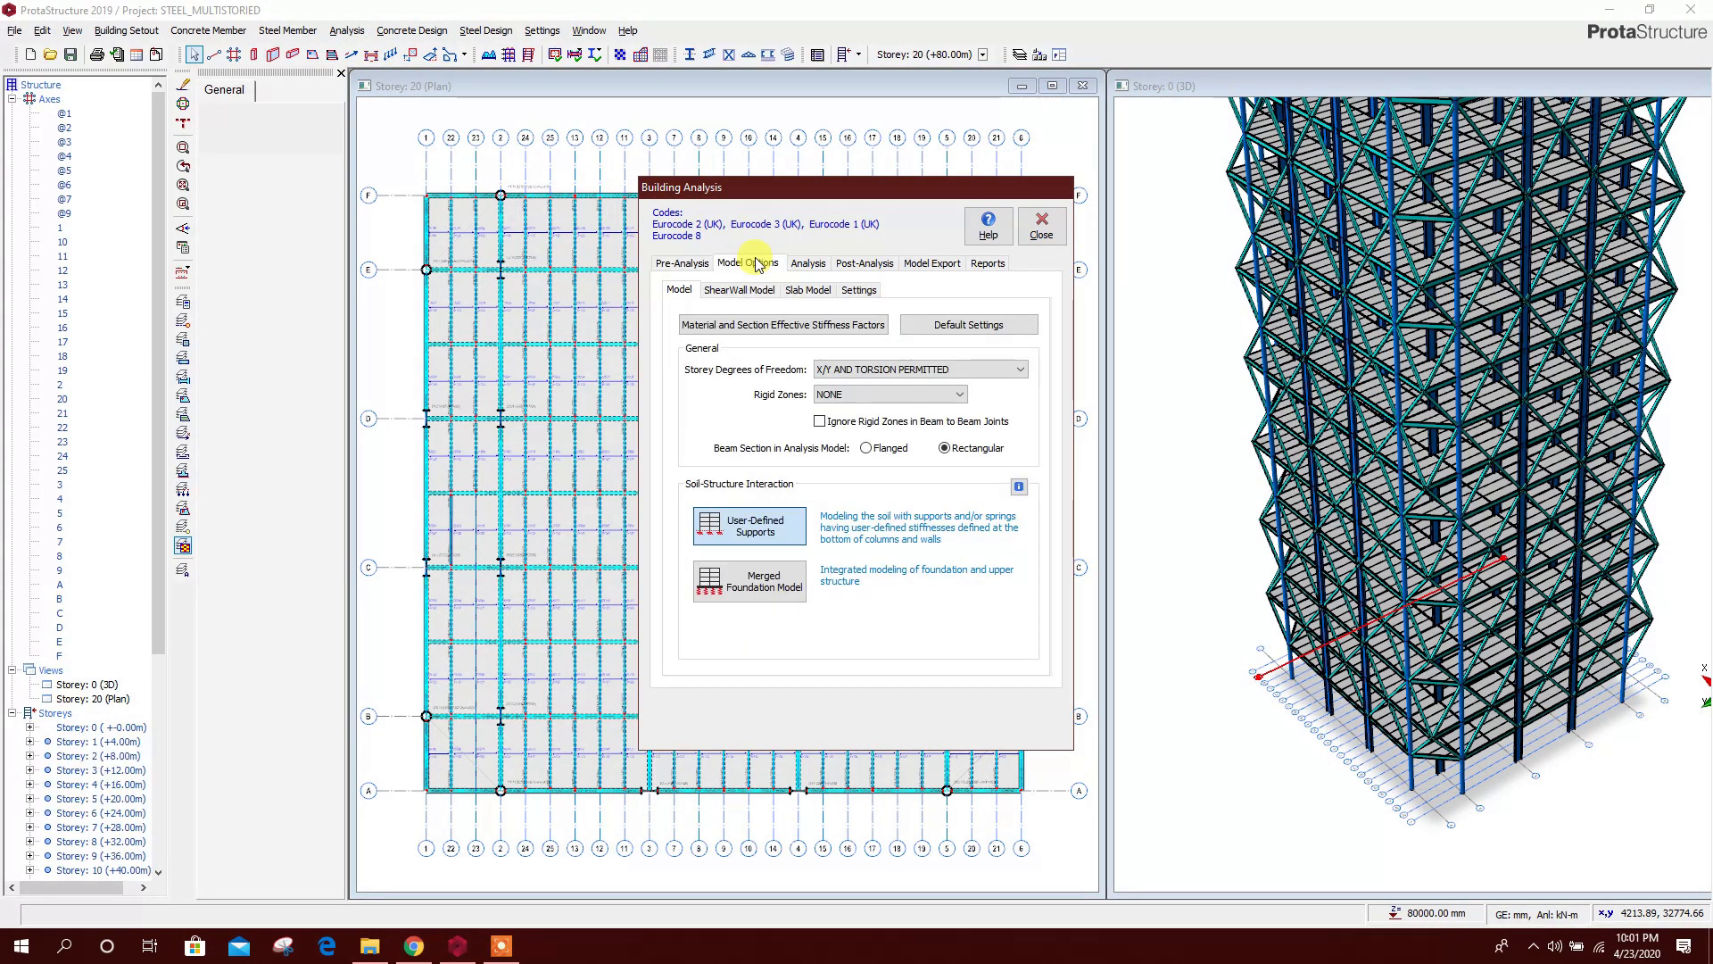
left_click(807, 263)
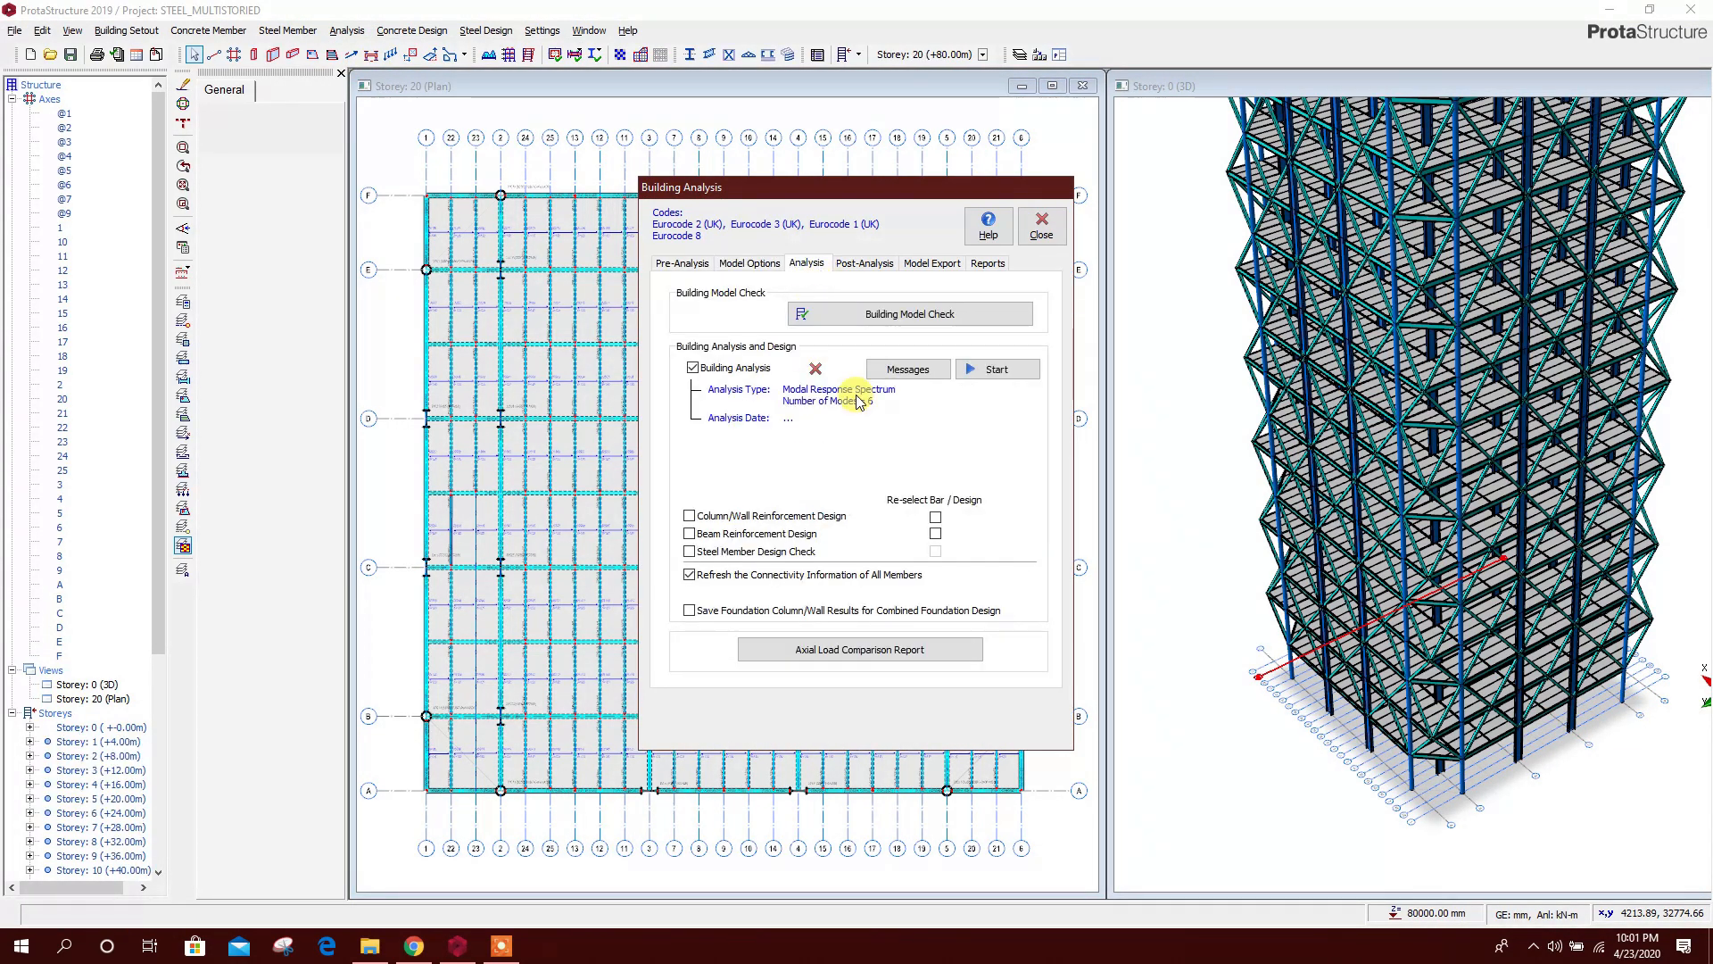
left_click(897, 317)
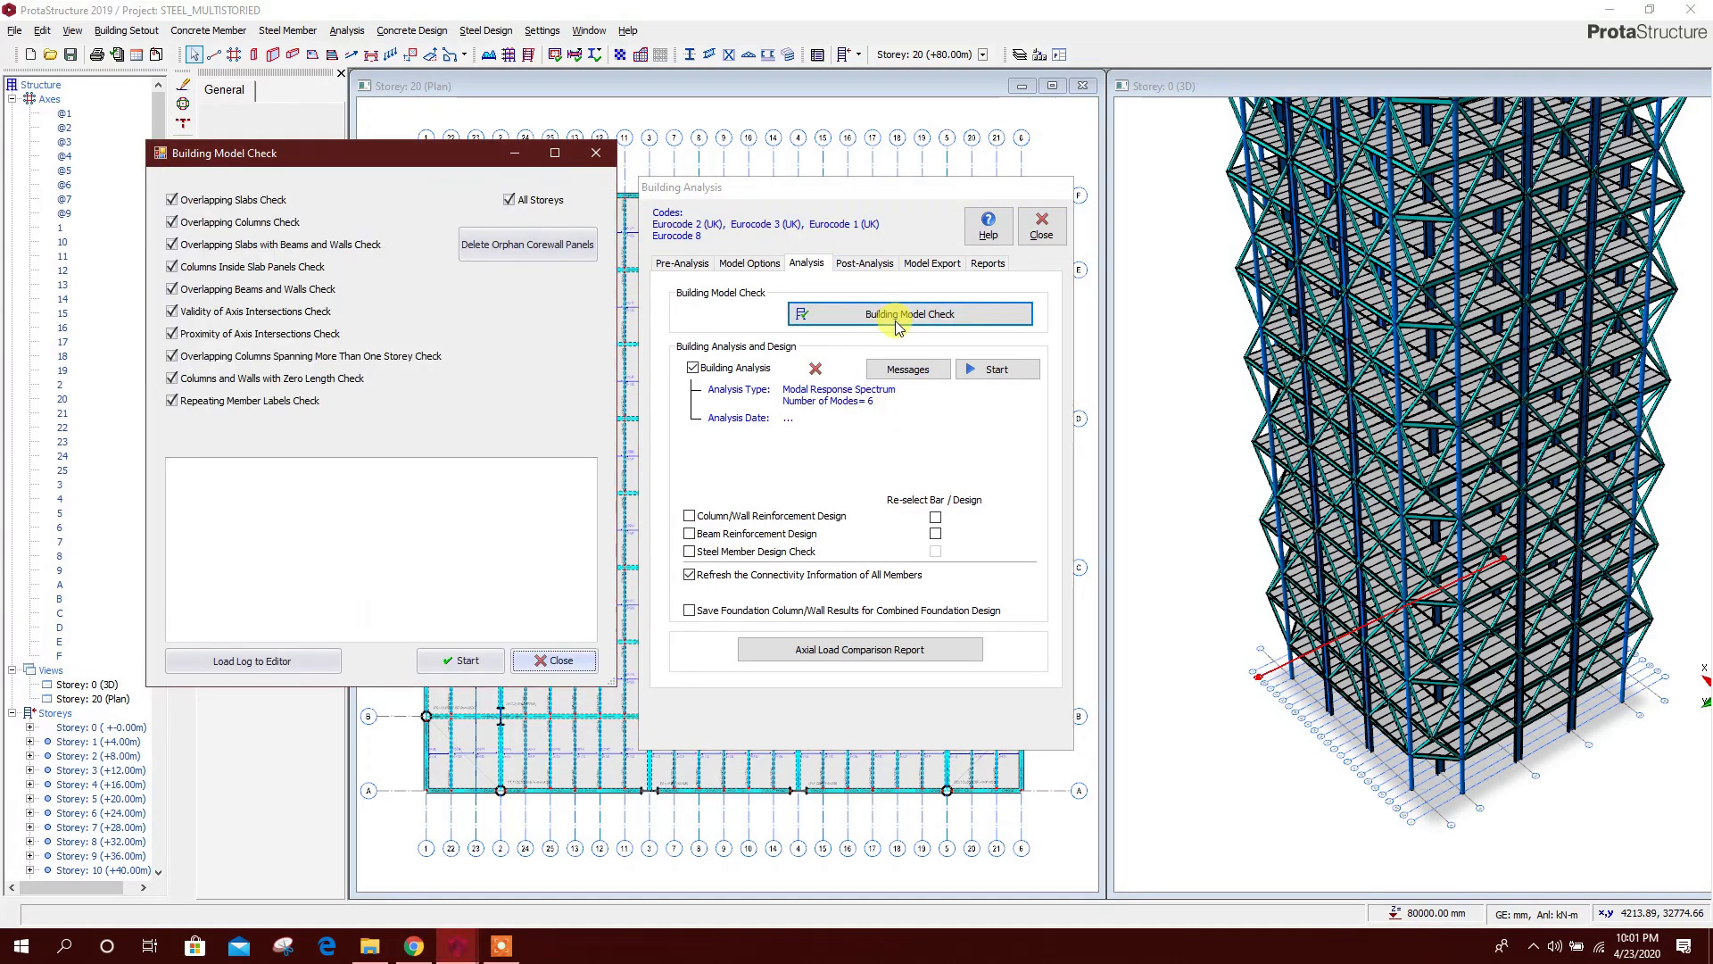
left_click(461, 661)
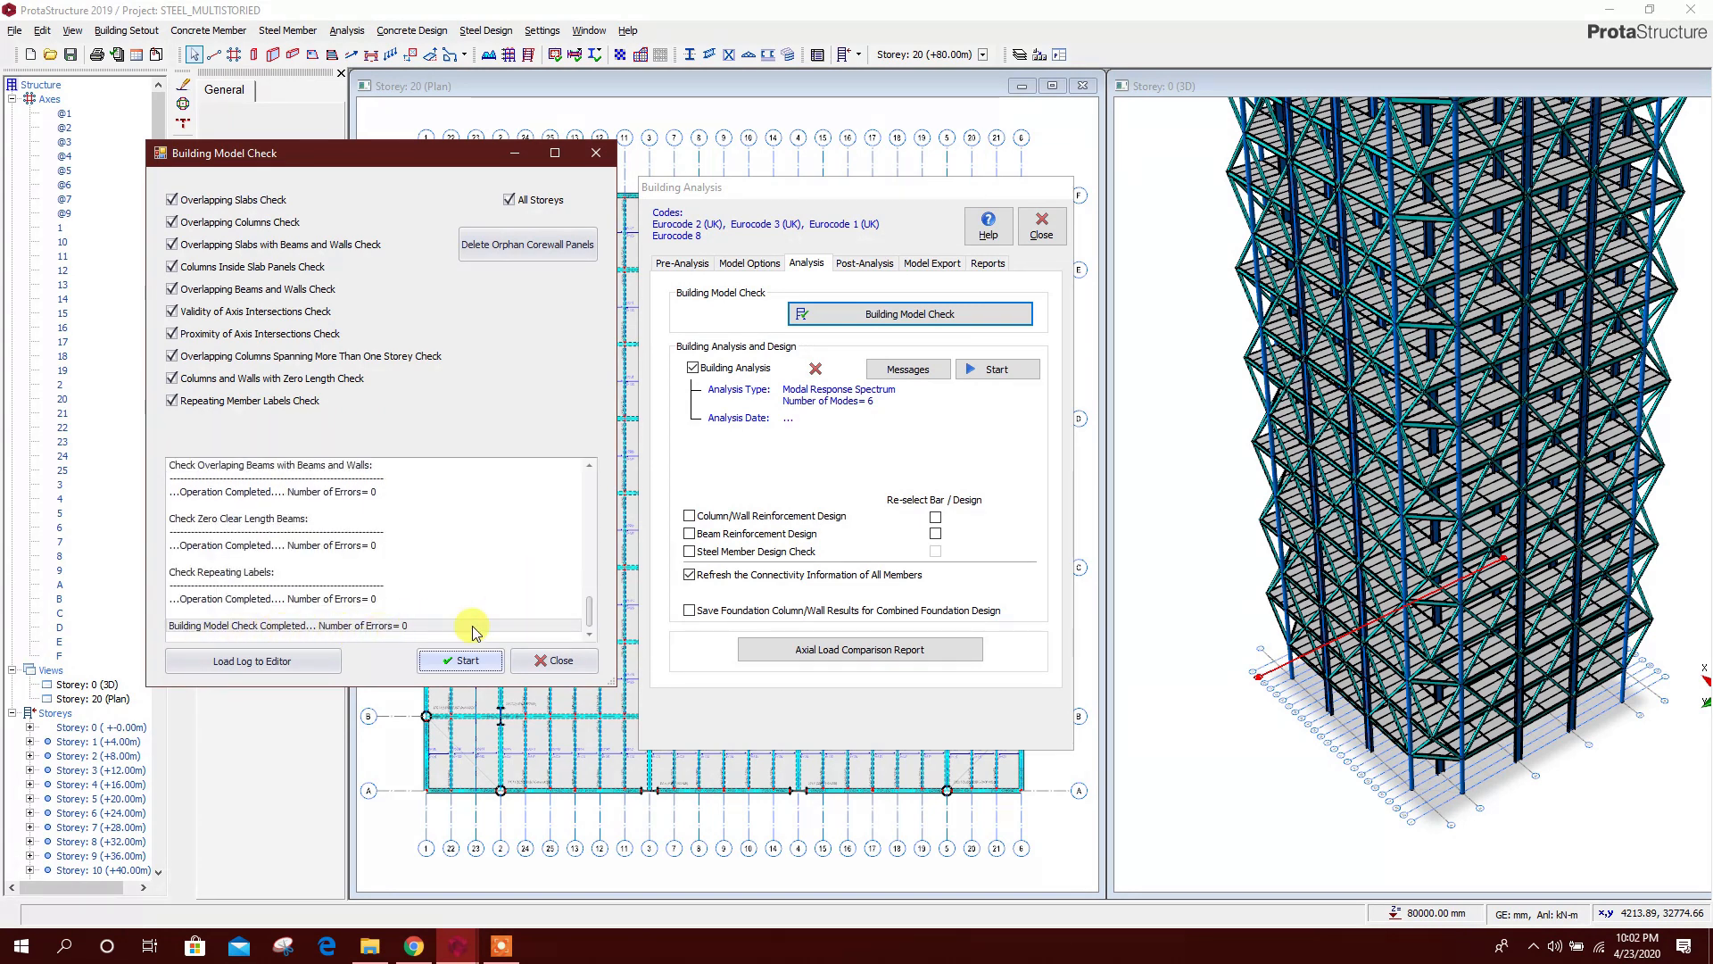
left_click(549, 660)
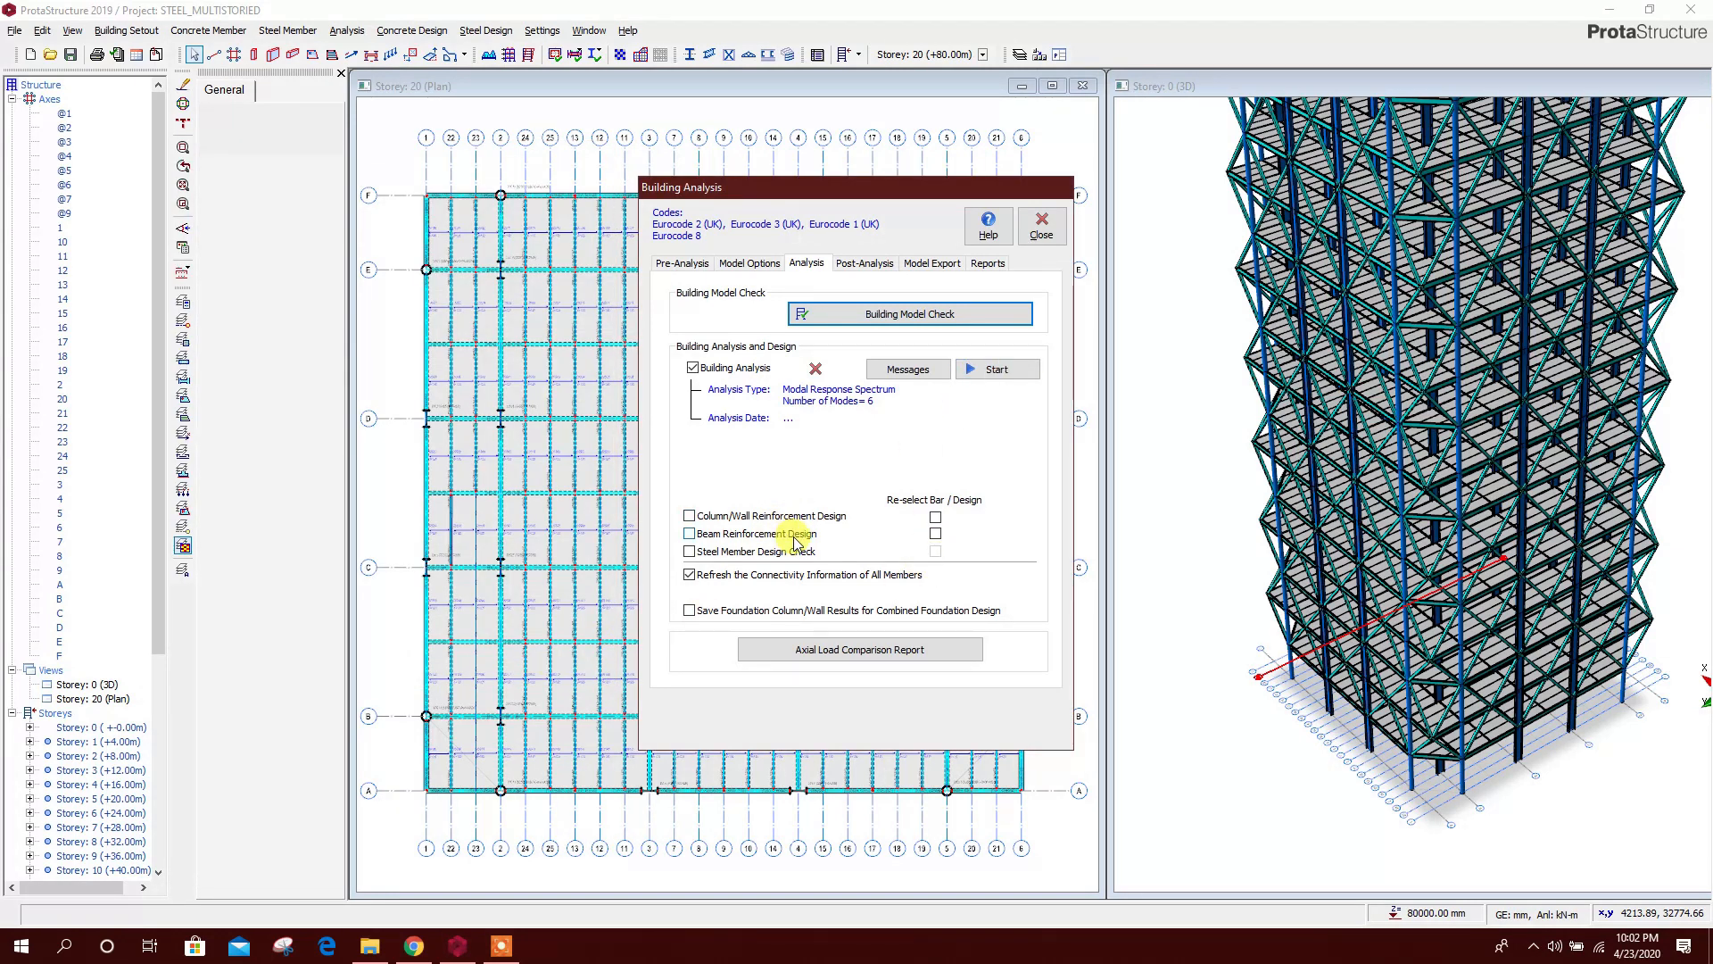
Run the Modal Response Spectrum building analysis and open its results in the New Post Processor (2020 Beta), maximised
left_click(997, 370)
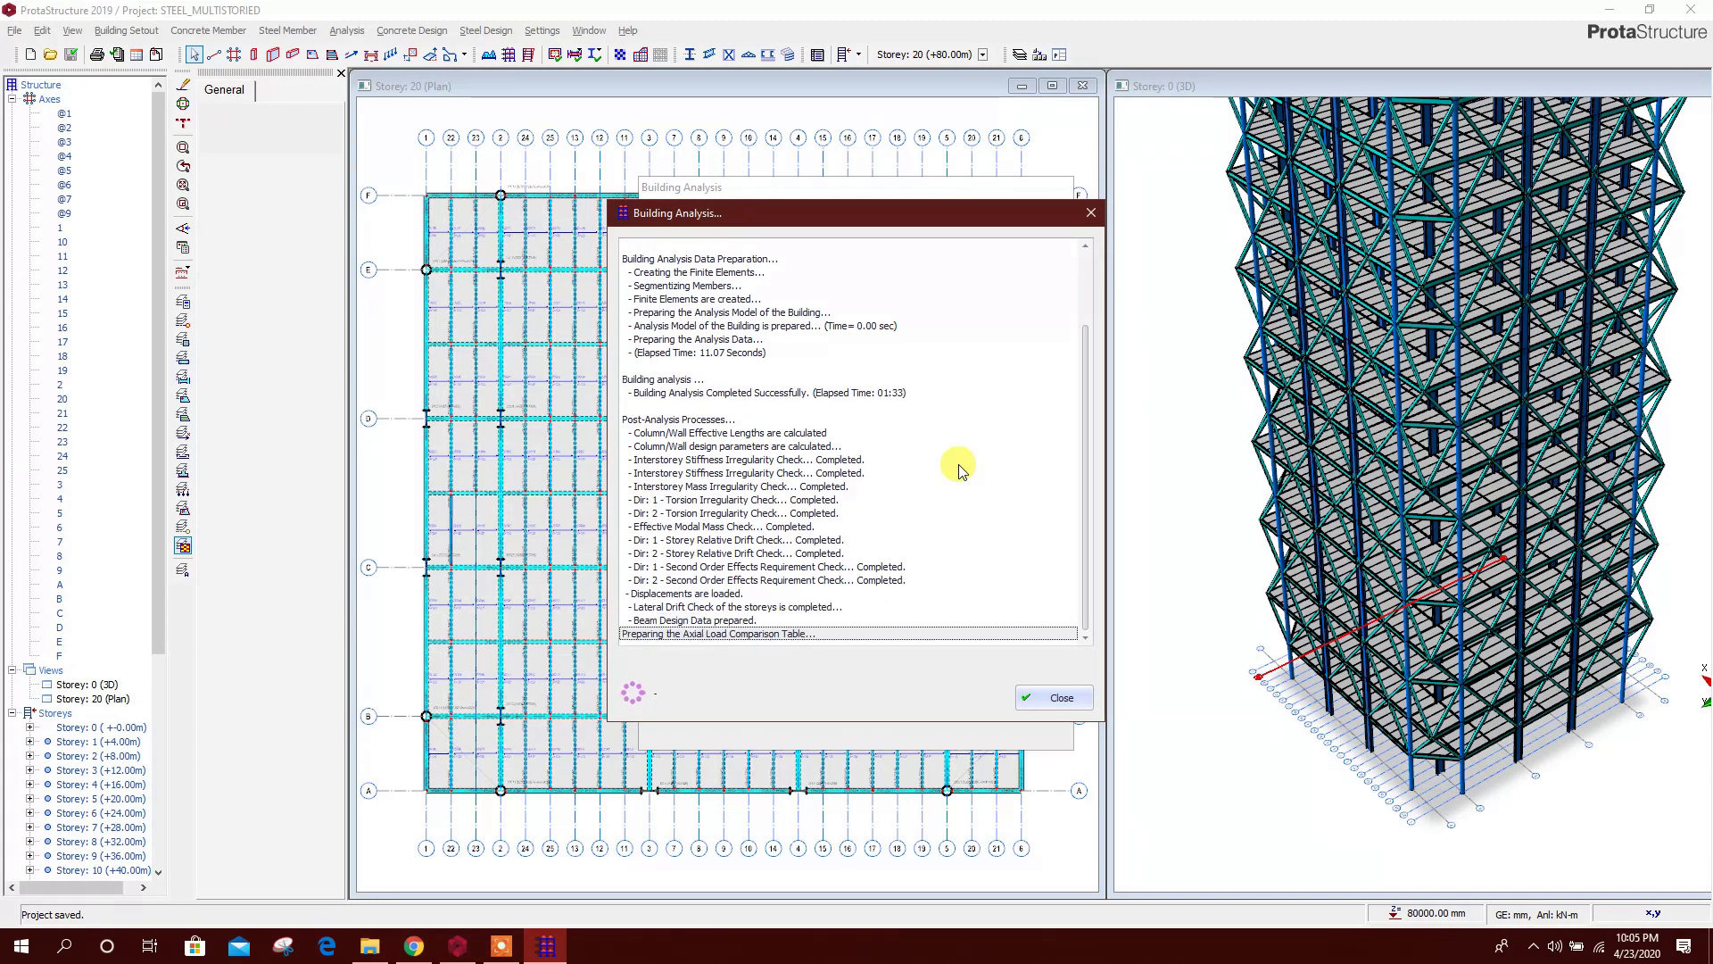
left_click(1035, 701)
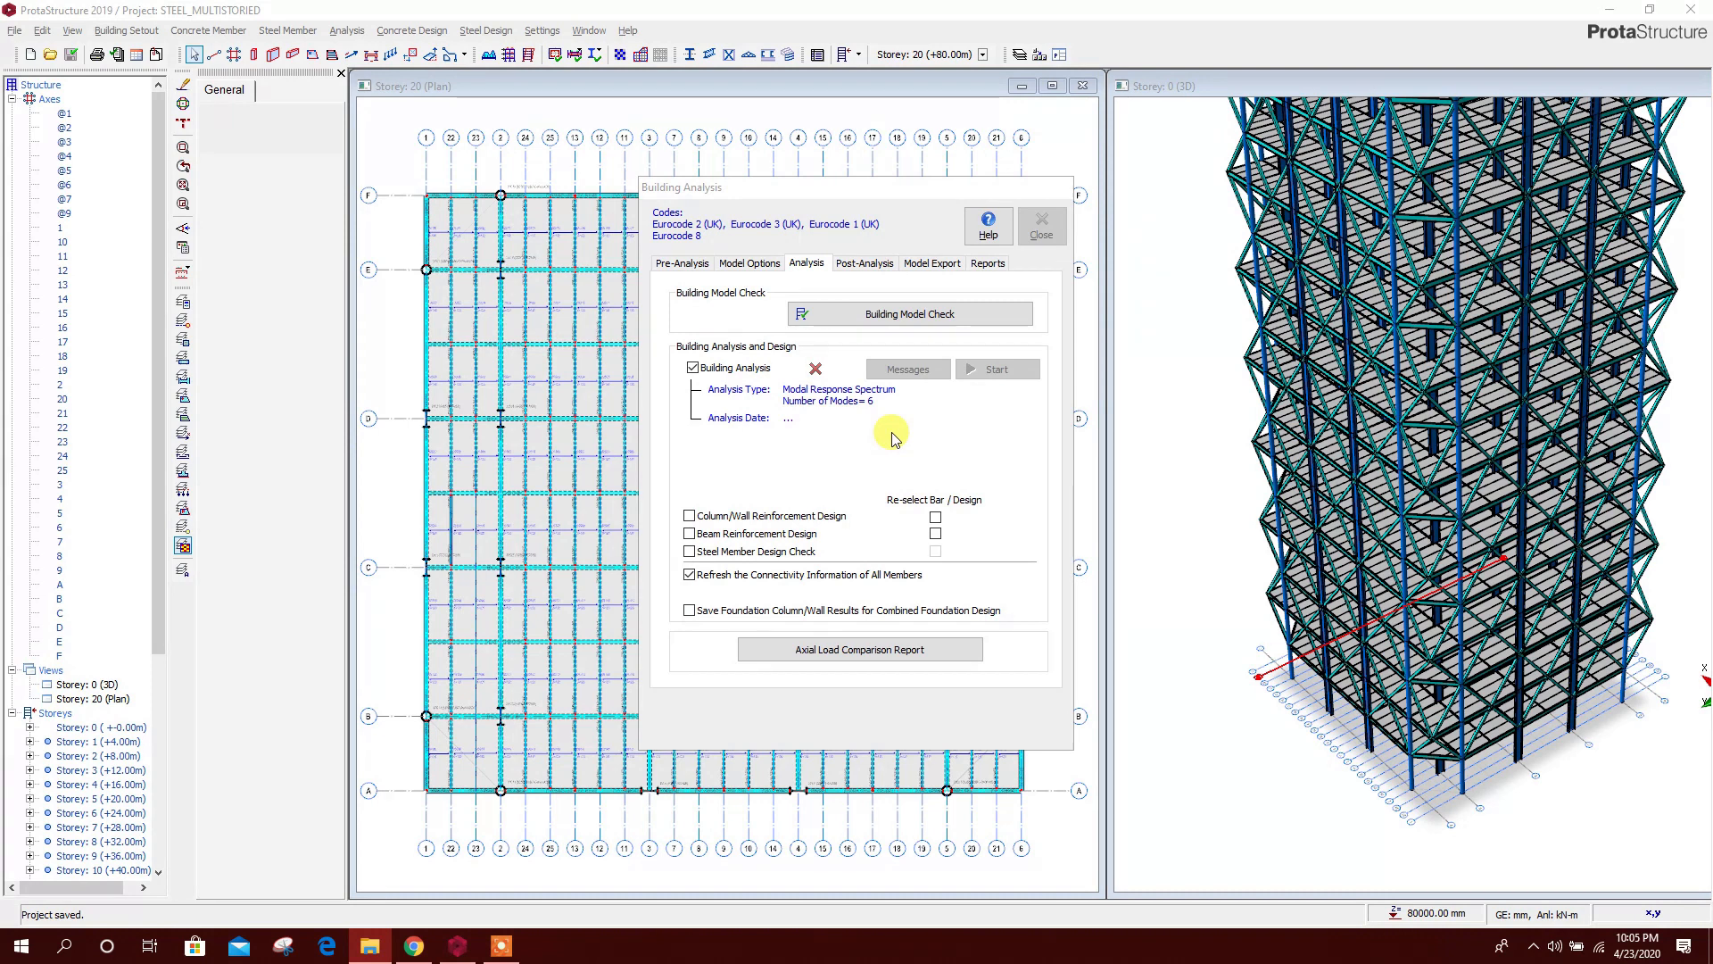
left_click(864, 263)
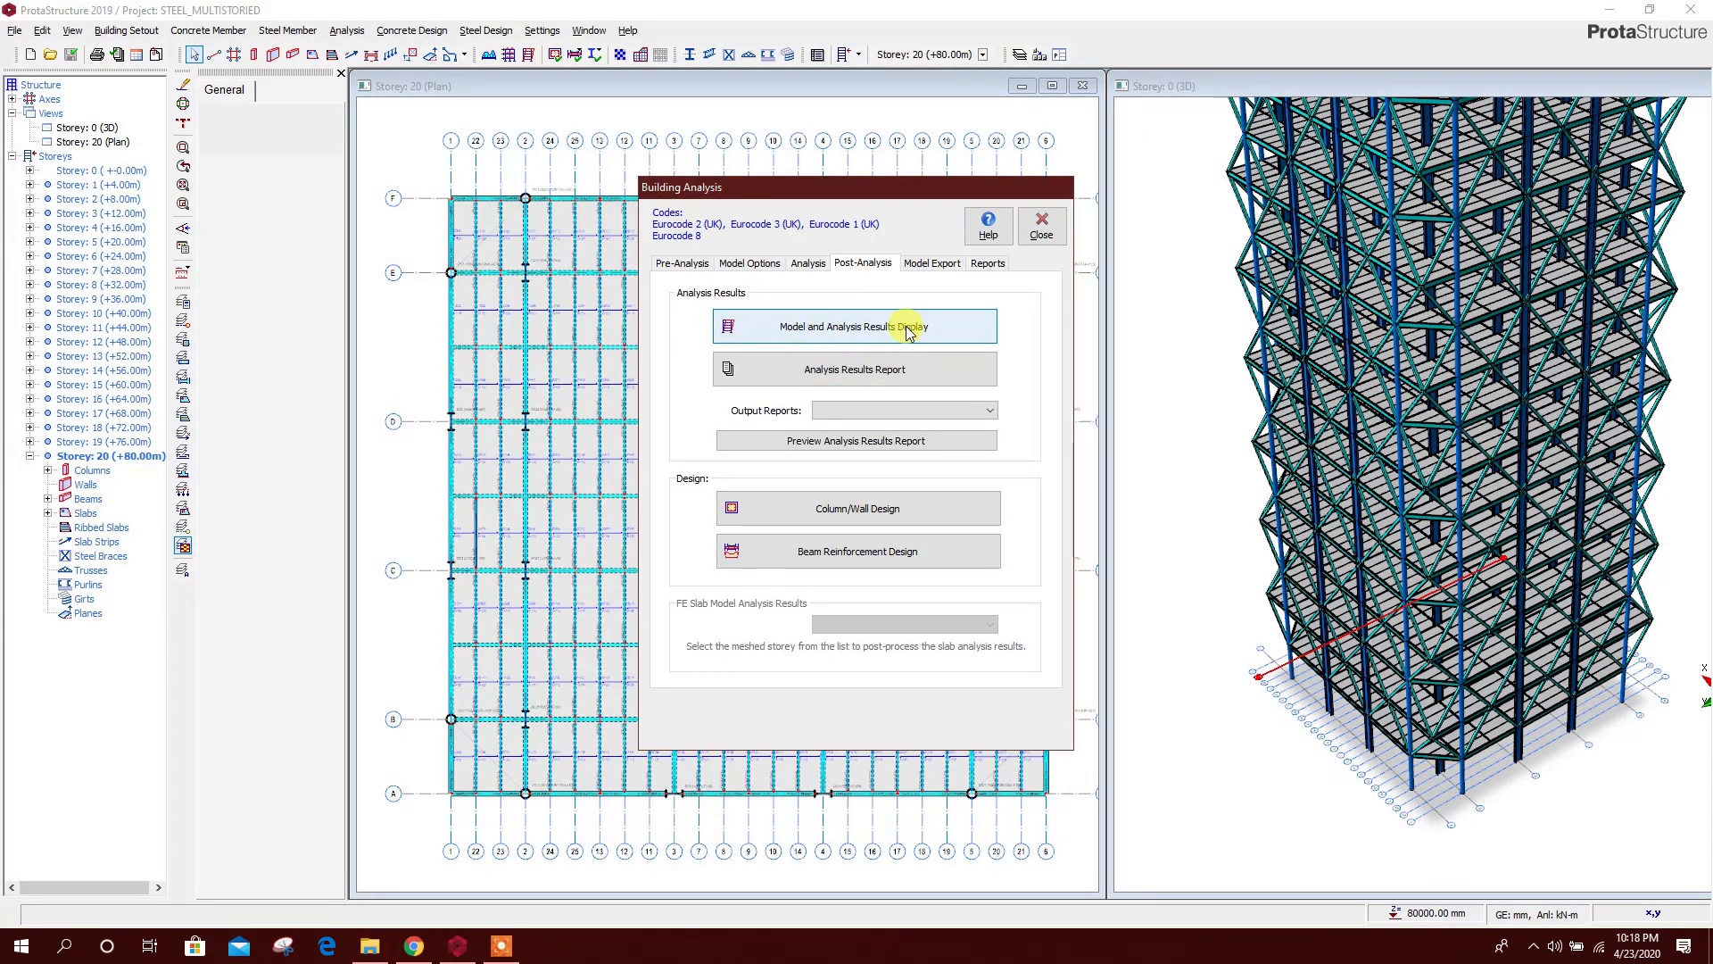
left_click(908, 328)
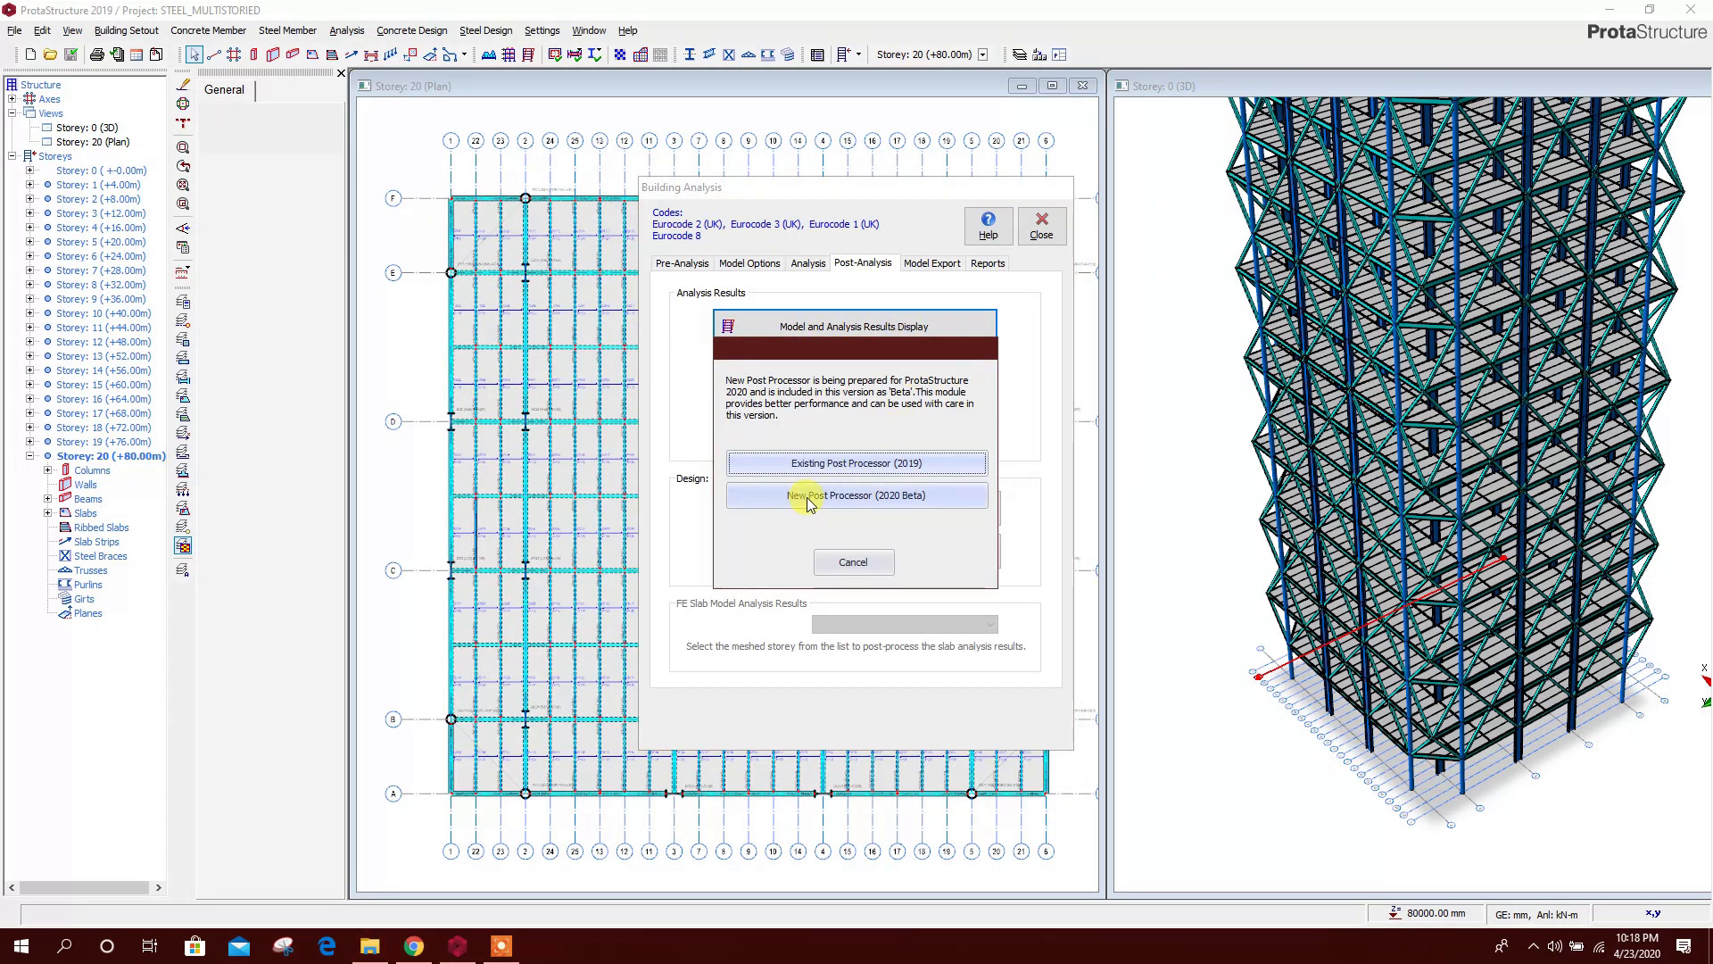
left_click(913, 497)
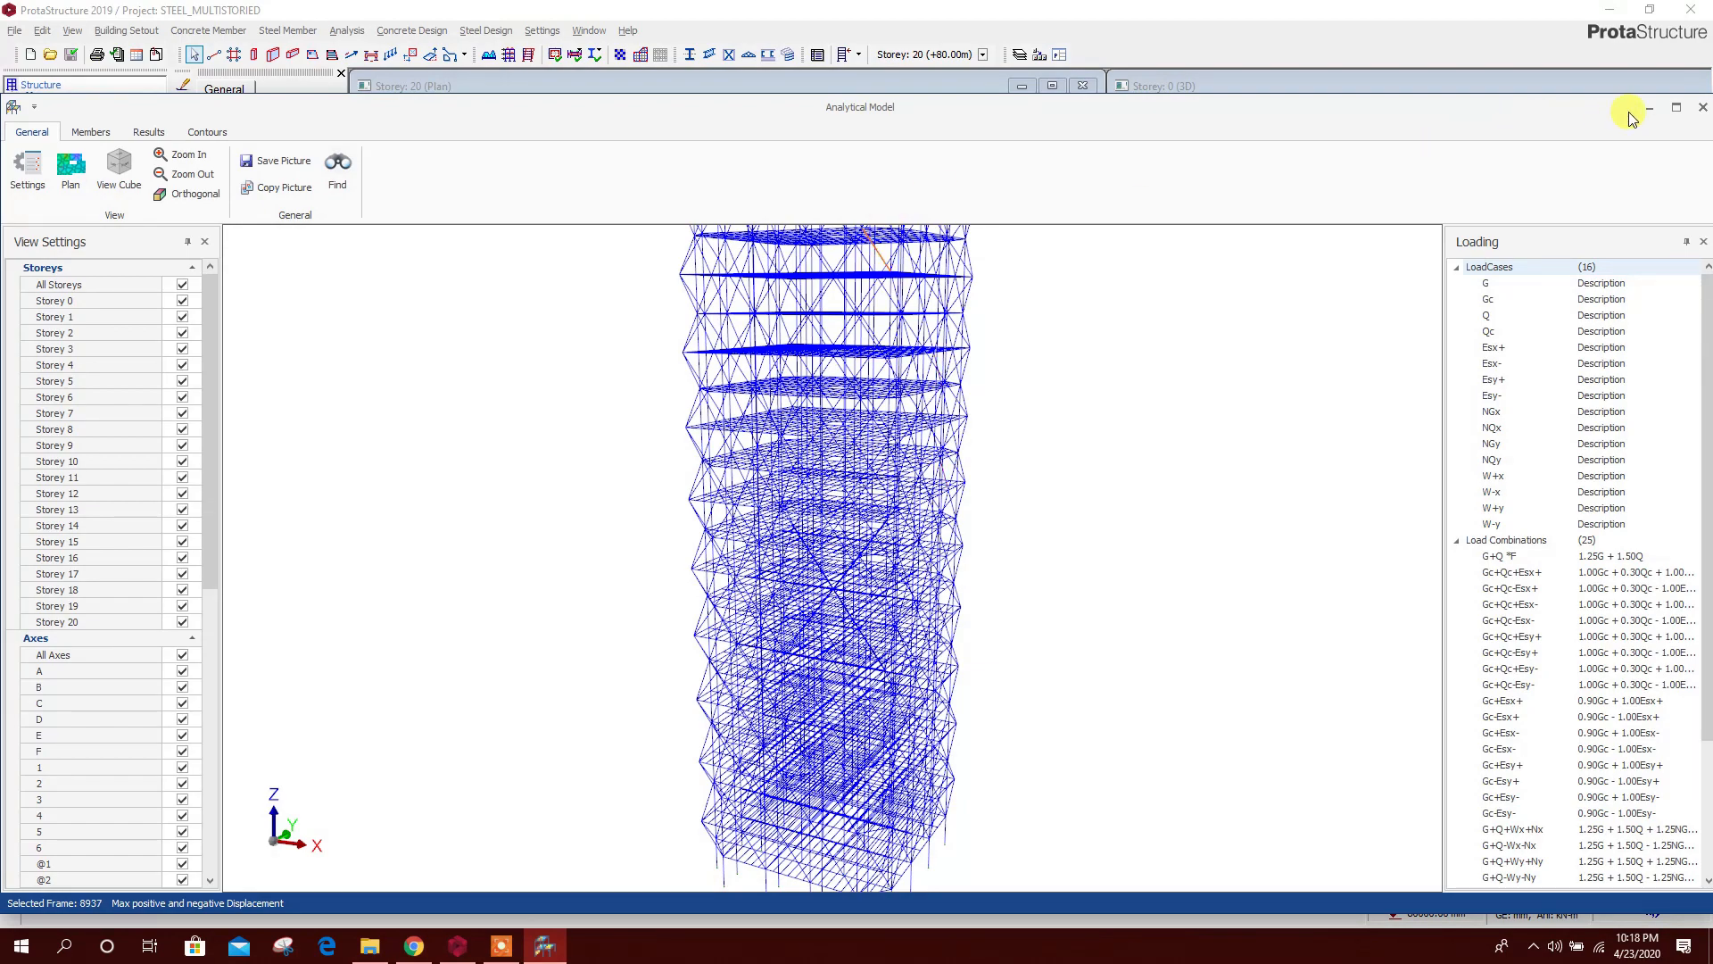
left_click(1677, 108)
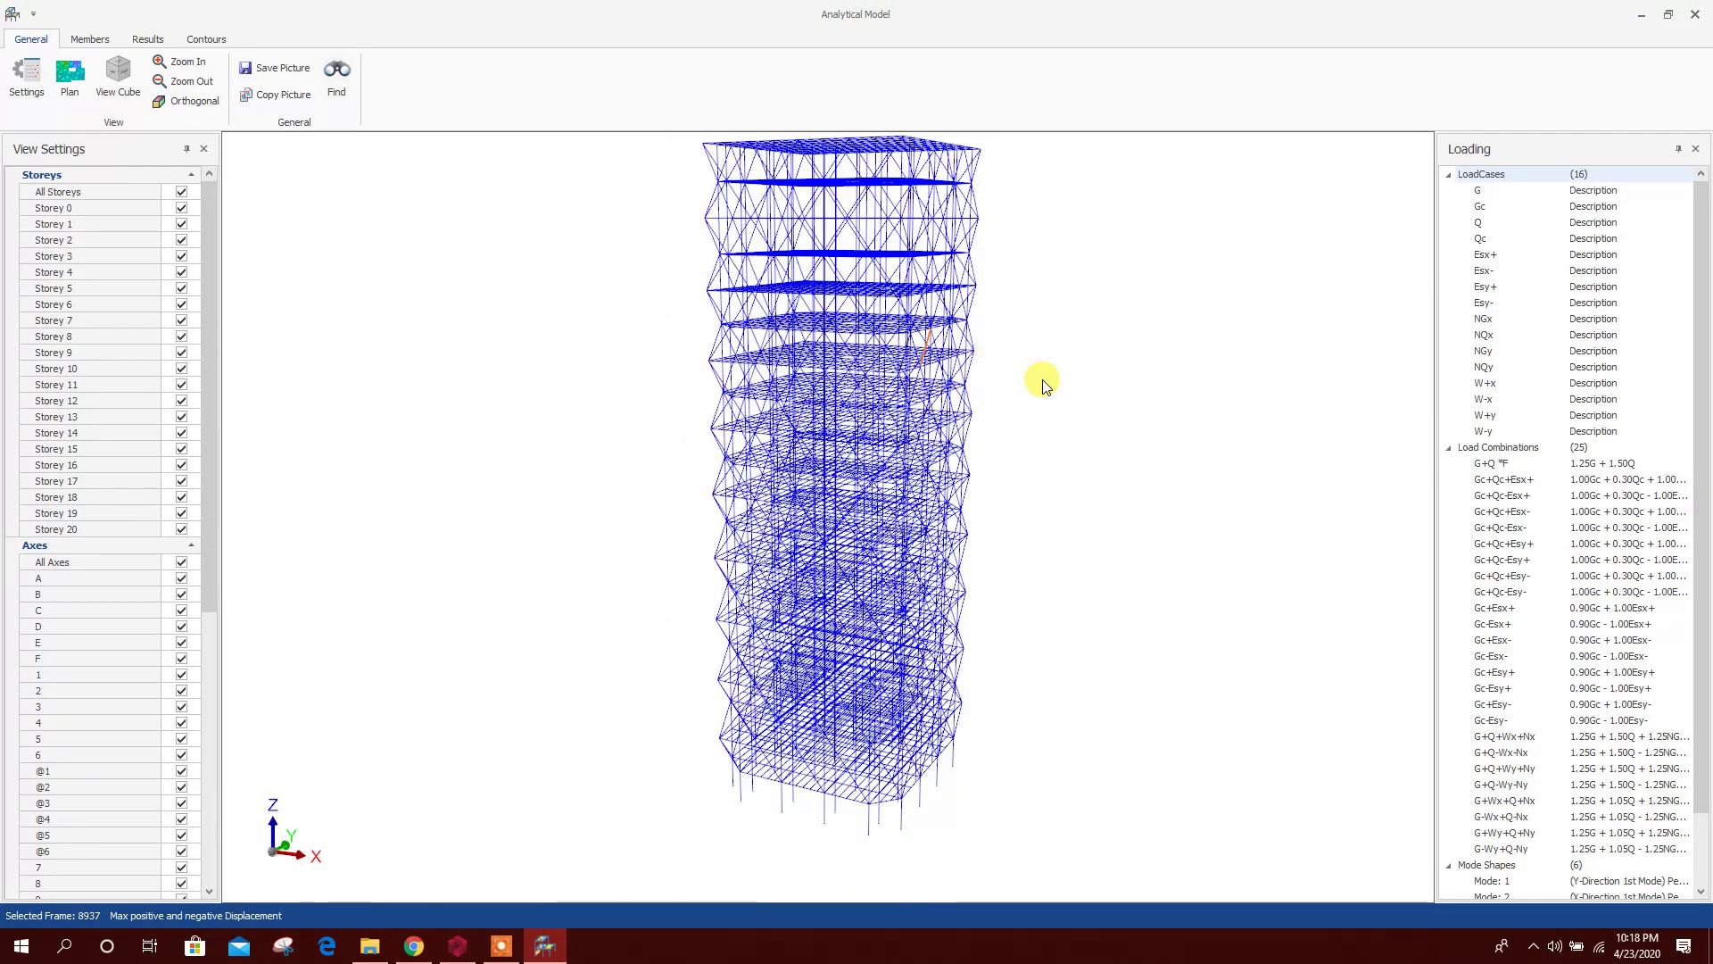
Show the displaced shape of the analytical model for load case Esx+ and play its animation, then stop it
left_click_drag(1053, 378, 1078, 425)
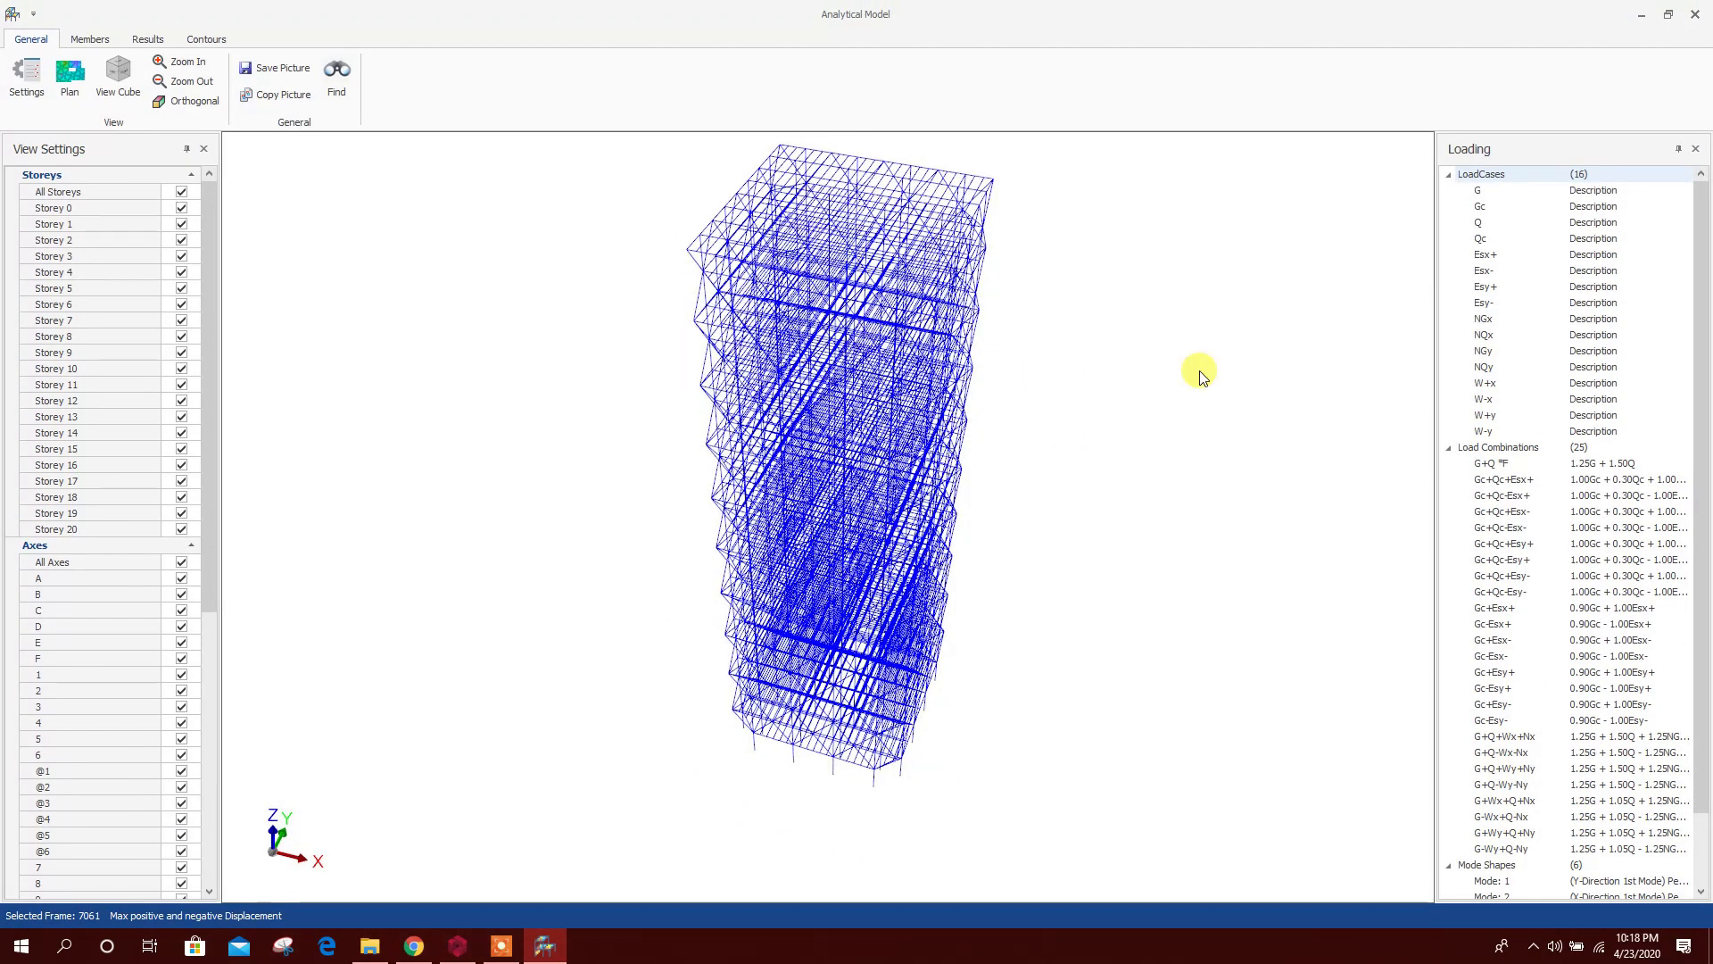
left_click(1496, 258)
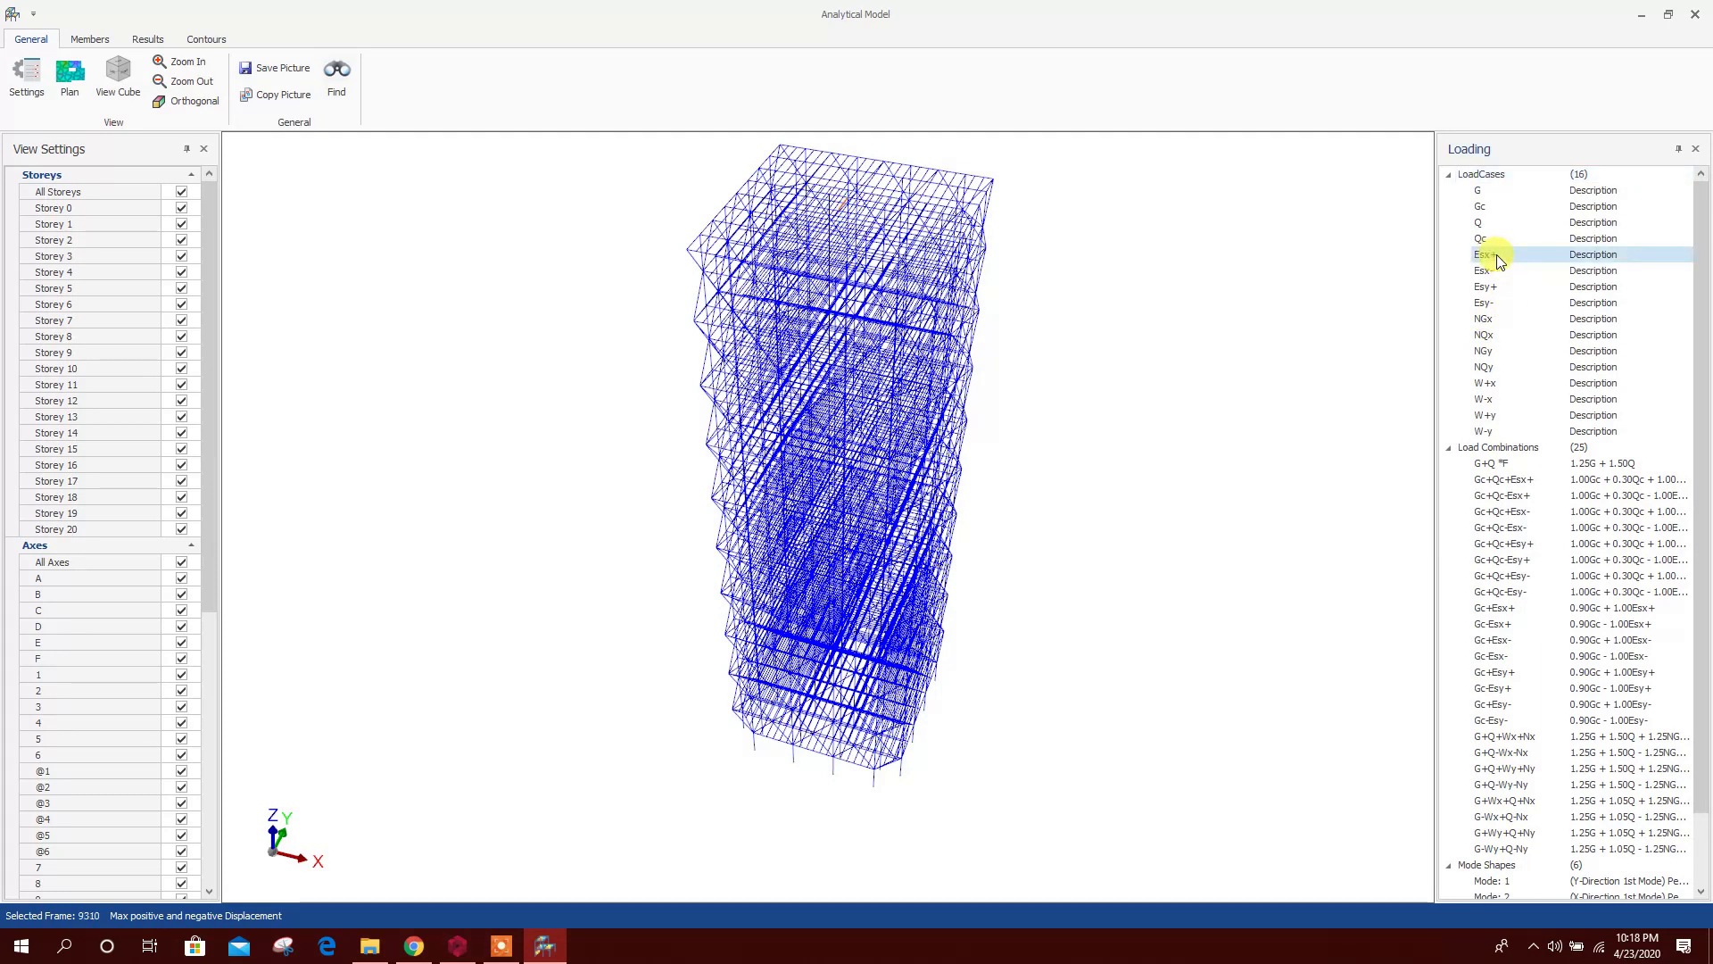
left_click(145, 40)
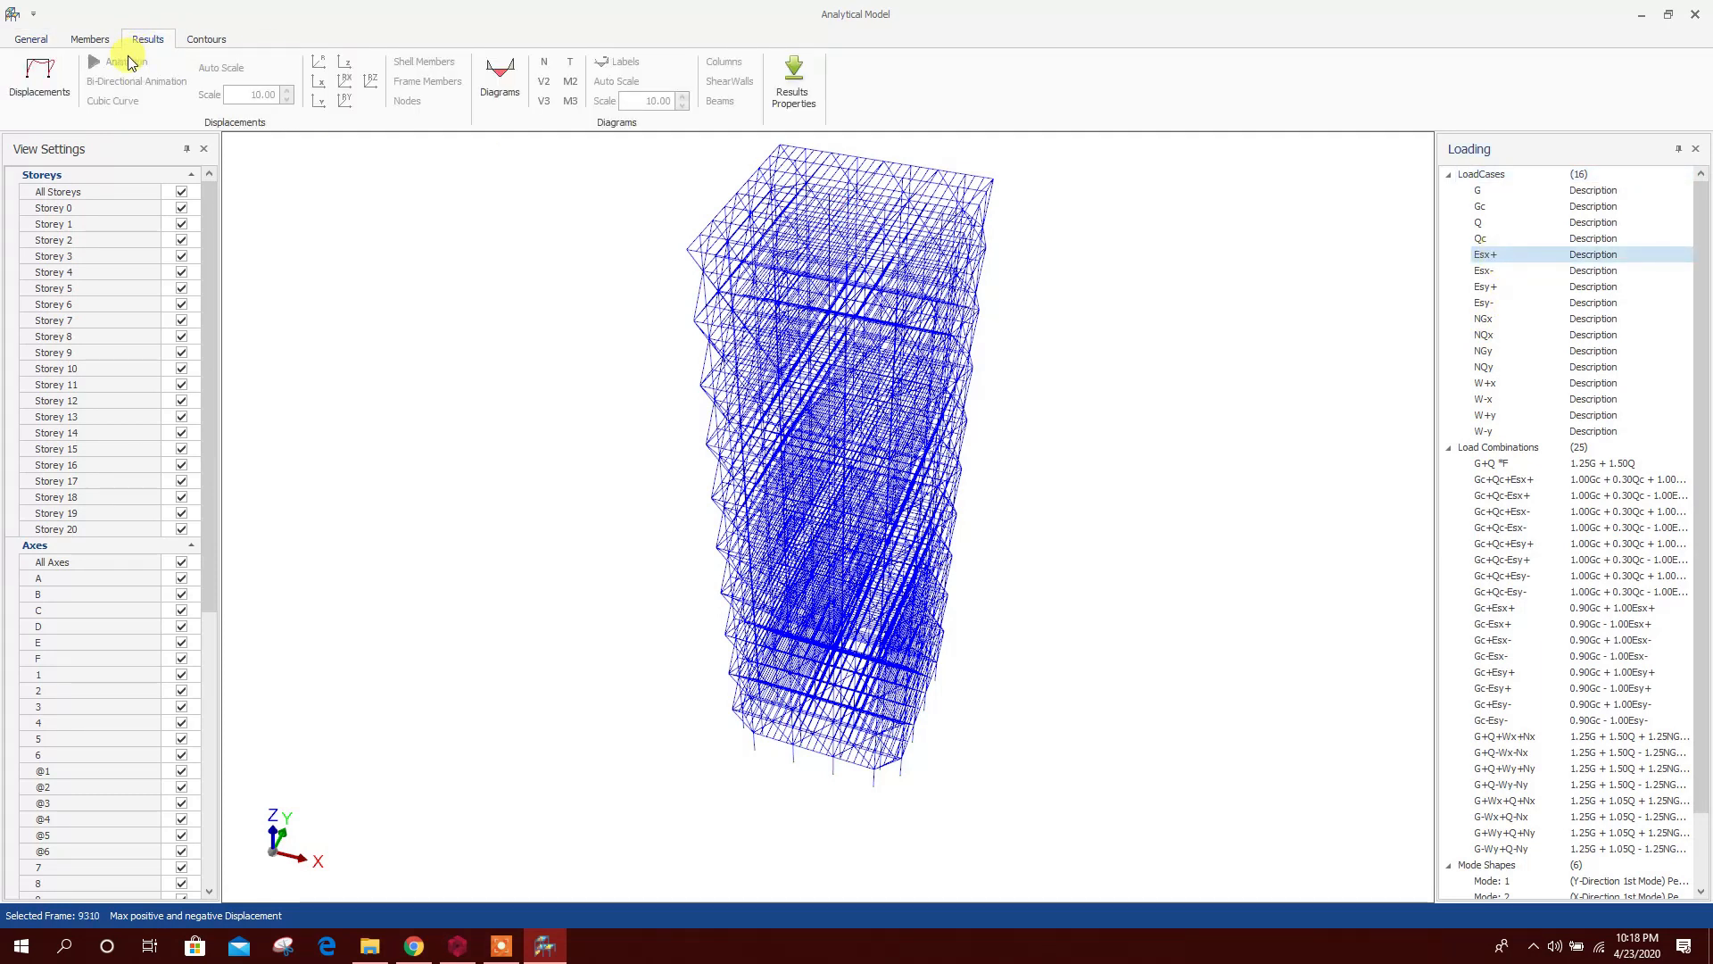
left_click(39, 78)
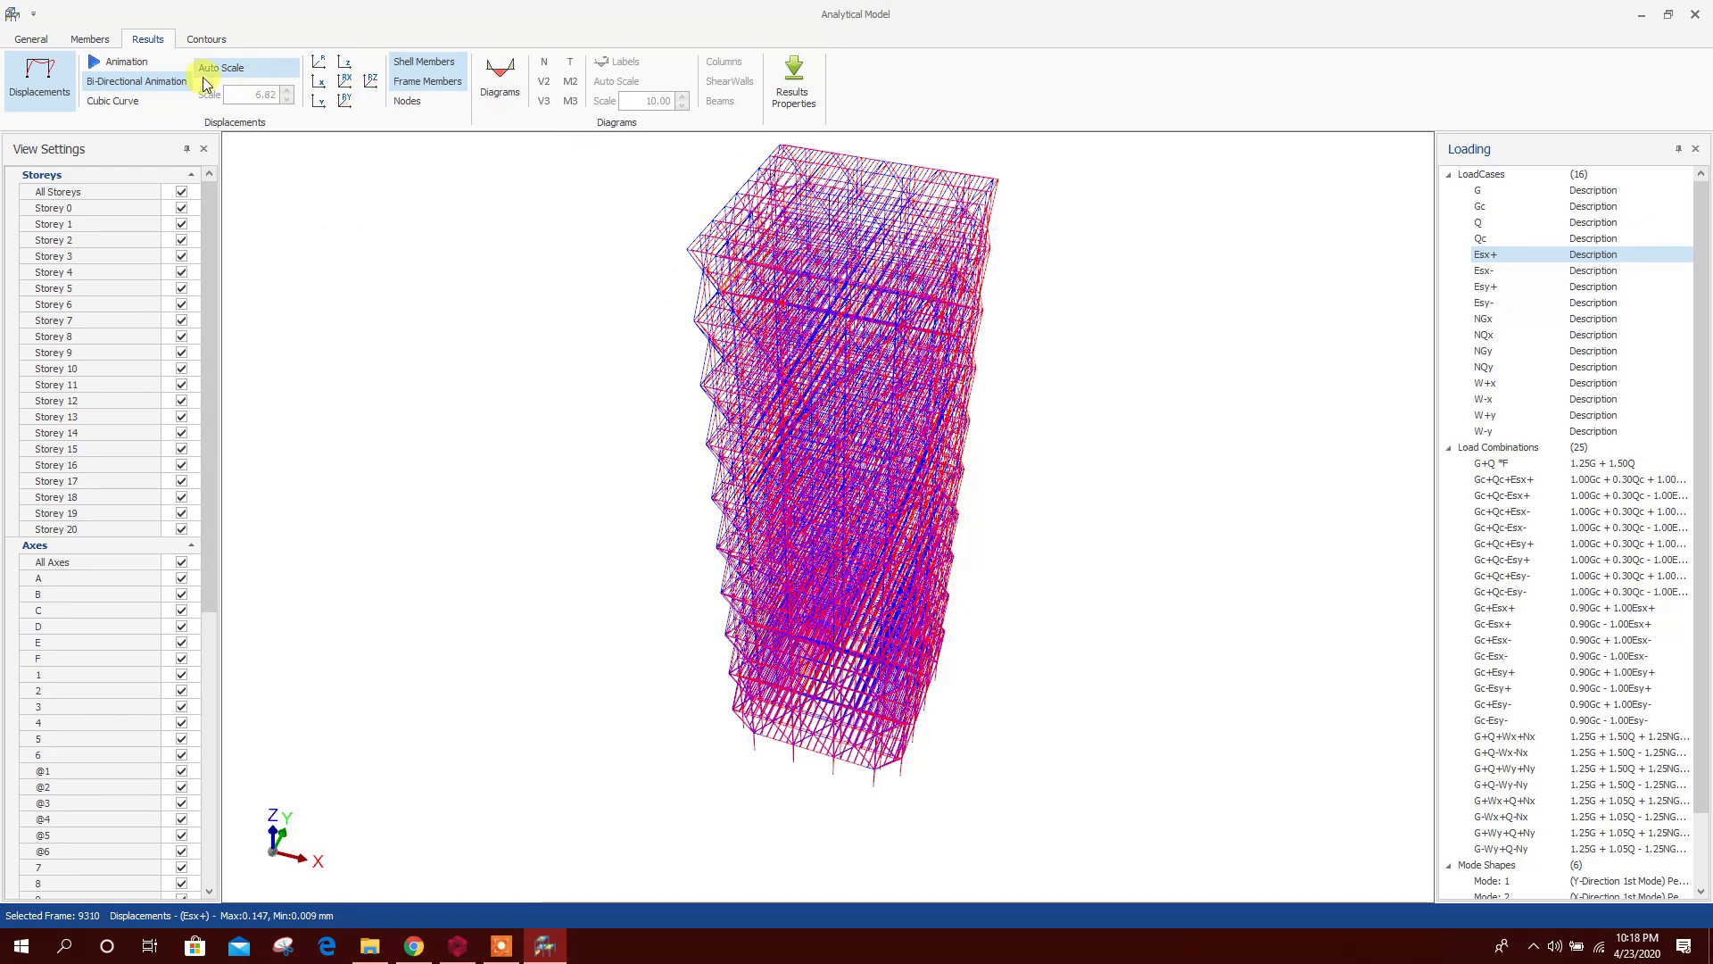
left_click(121, 62)
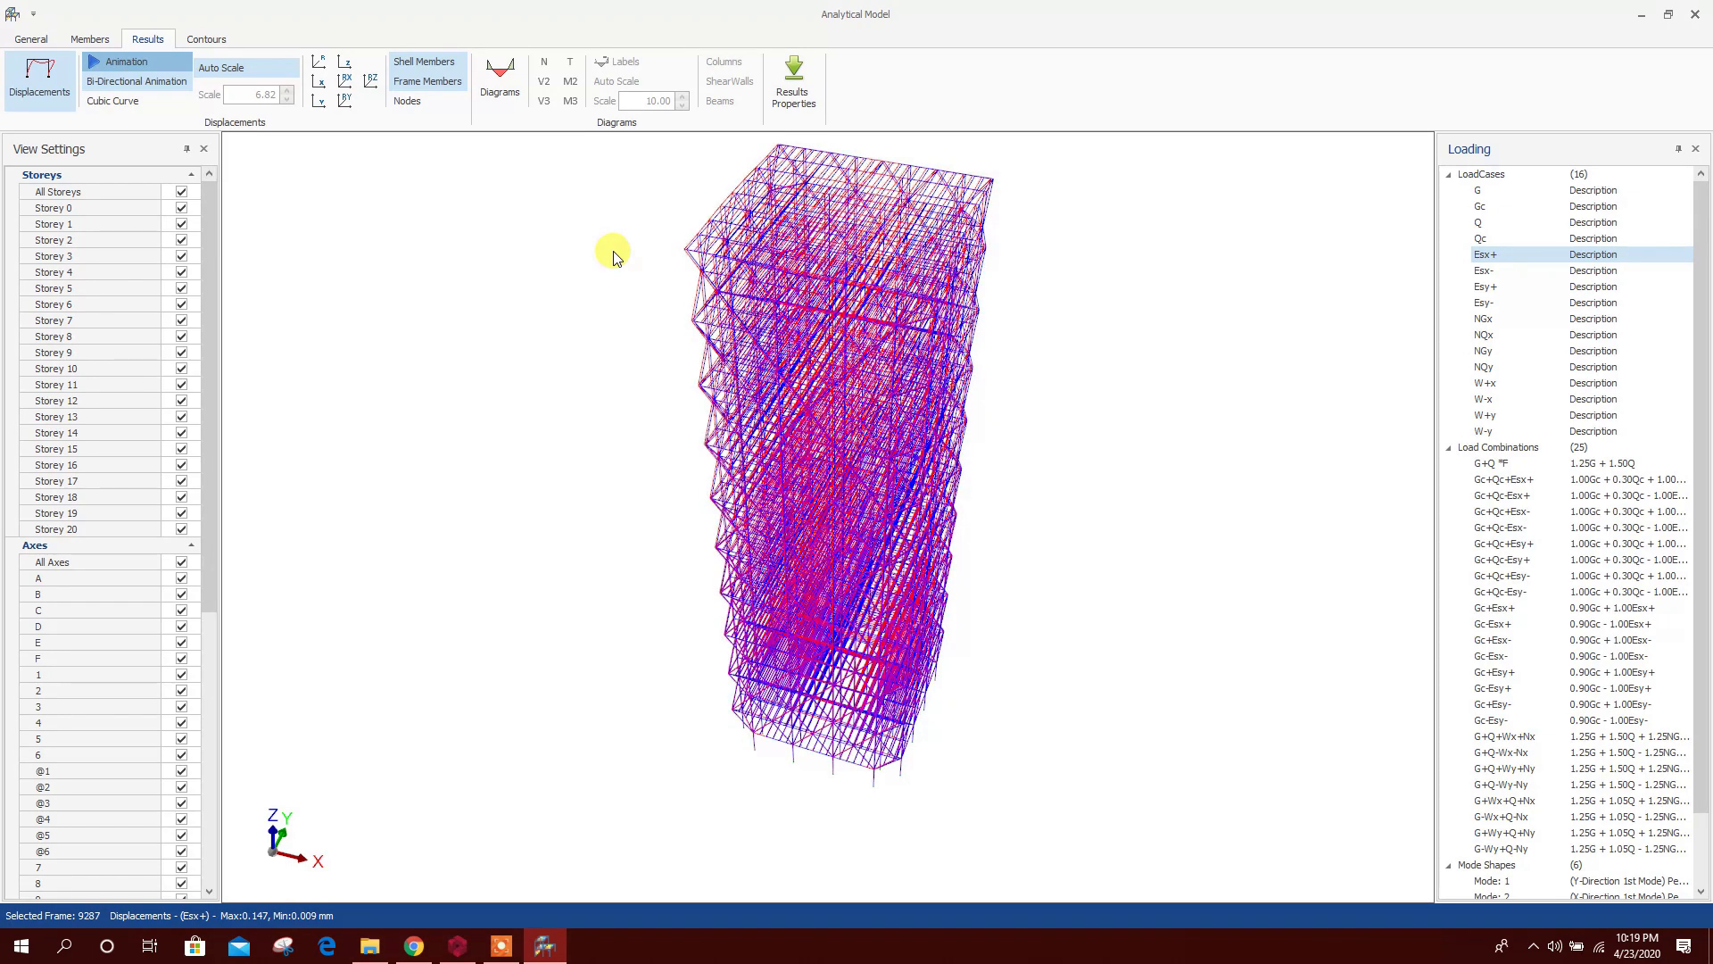
left_click(130, 70)
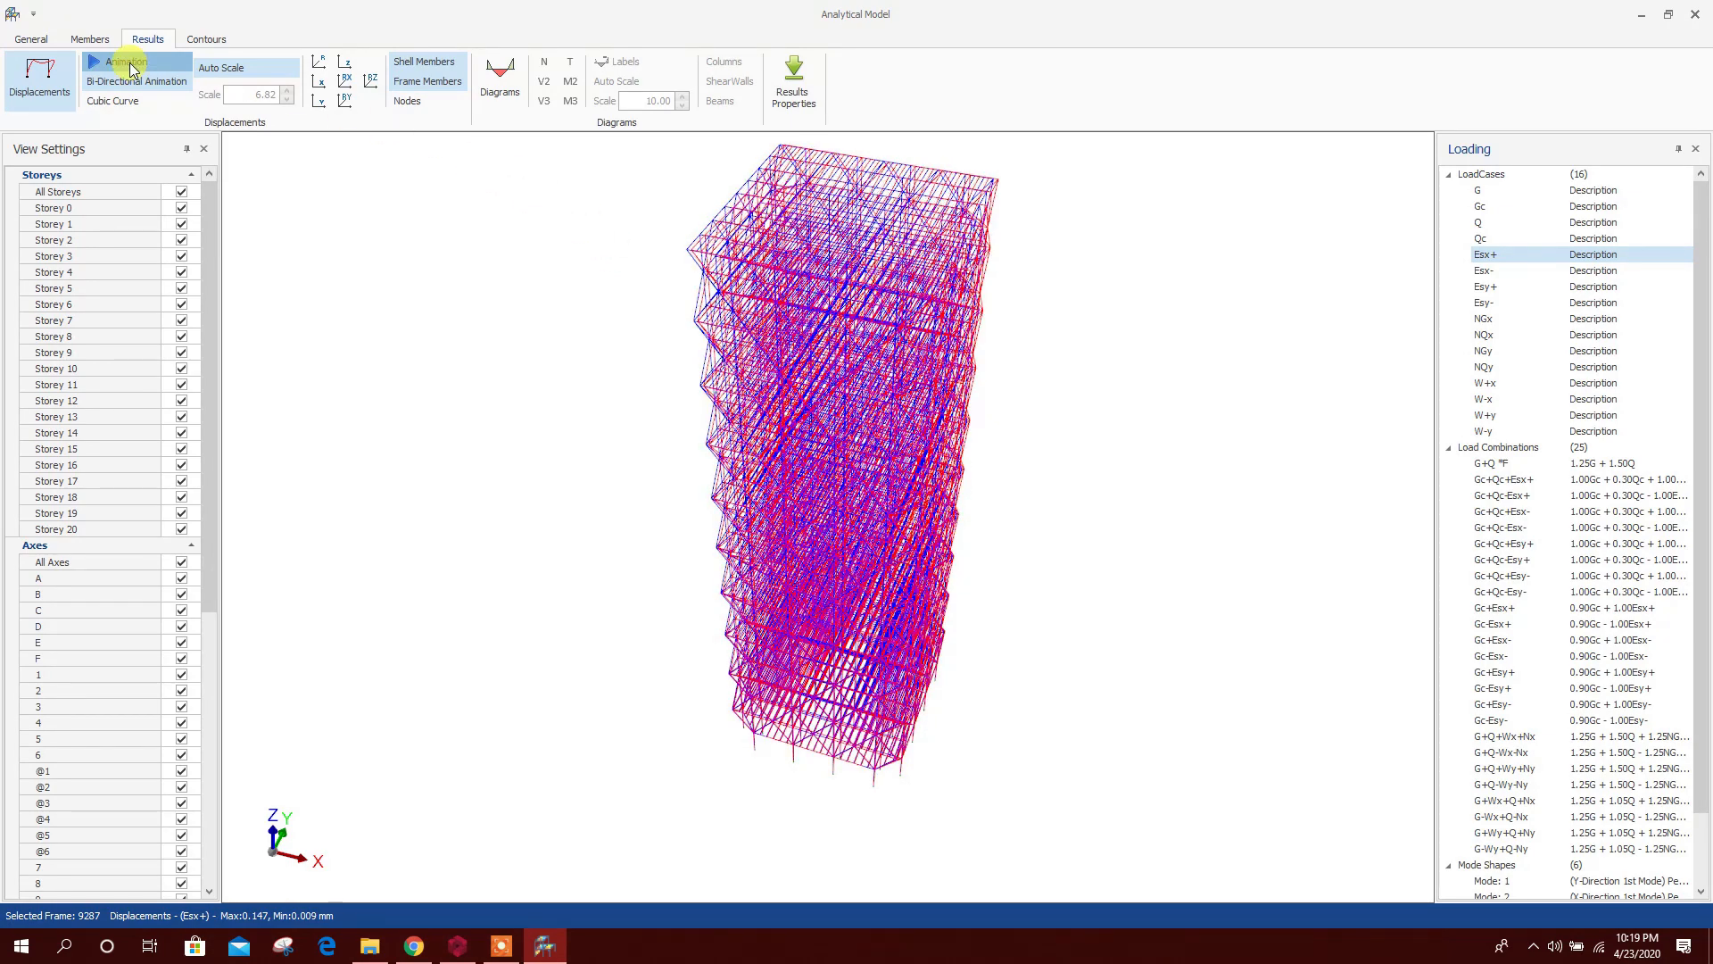
left_click(49, 73)
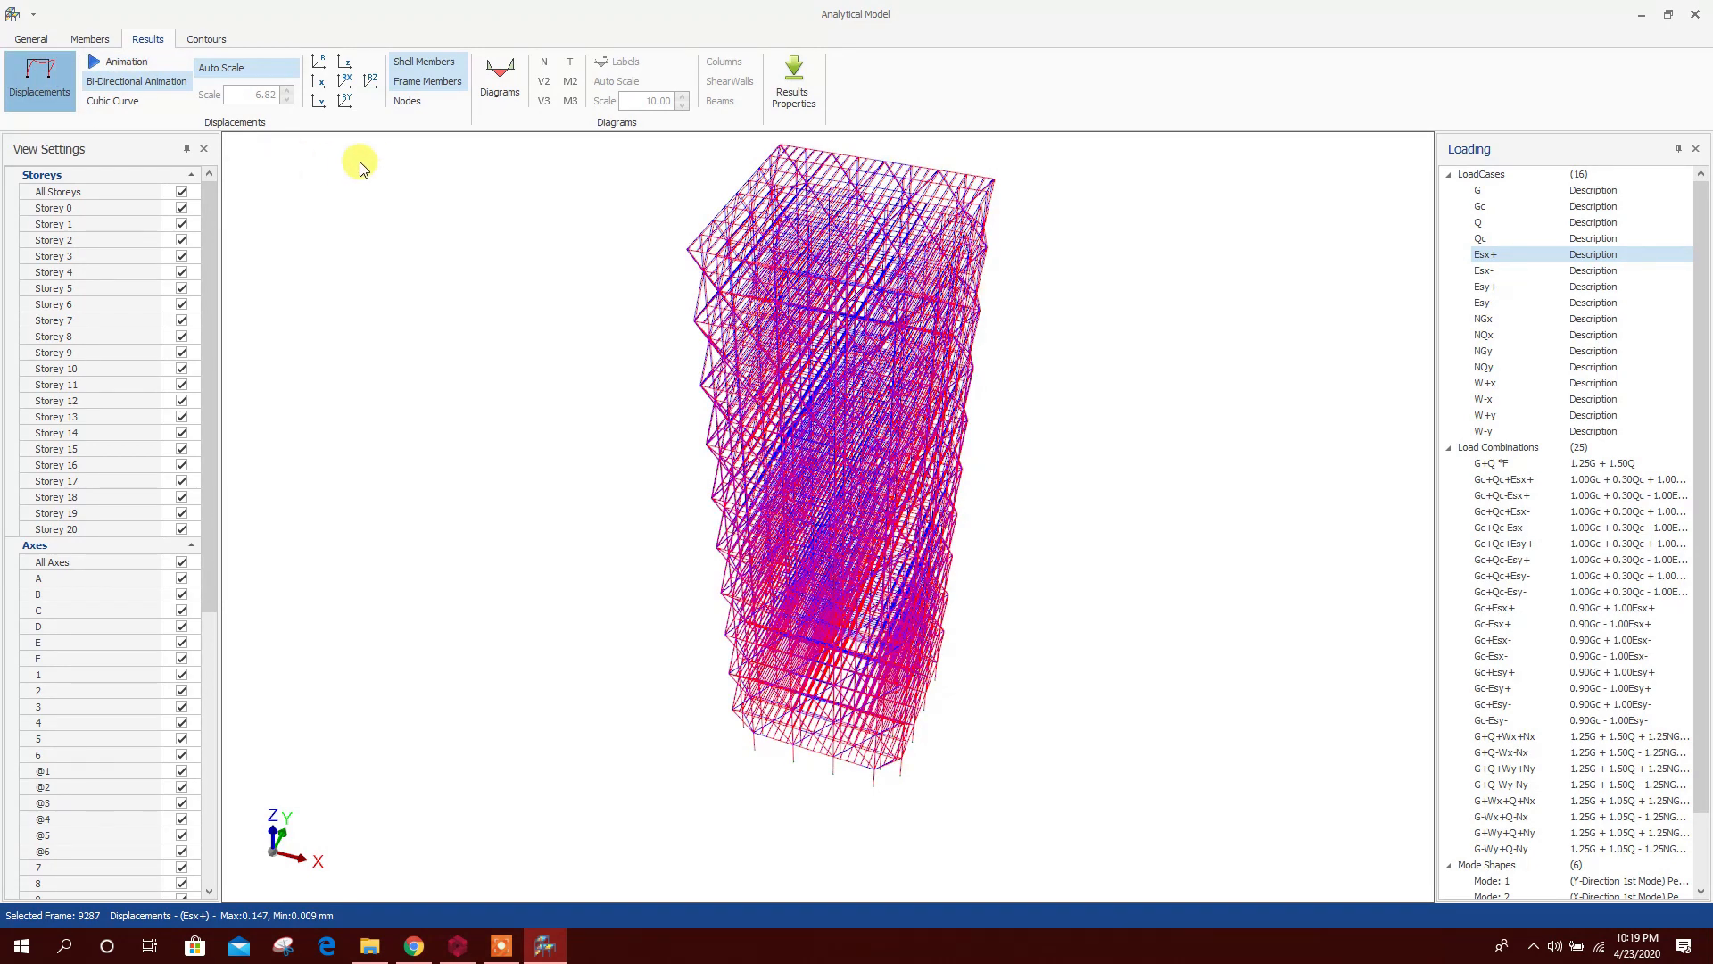
Display the axial force (N) diagrams for load case Esx+ and inspect a frame member on the building's outer face
left_click(505, 70)
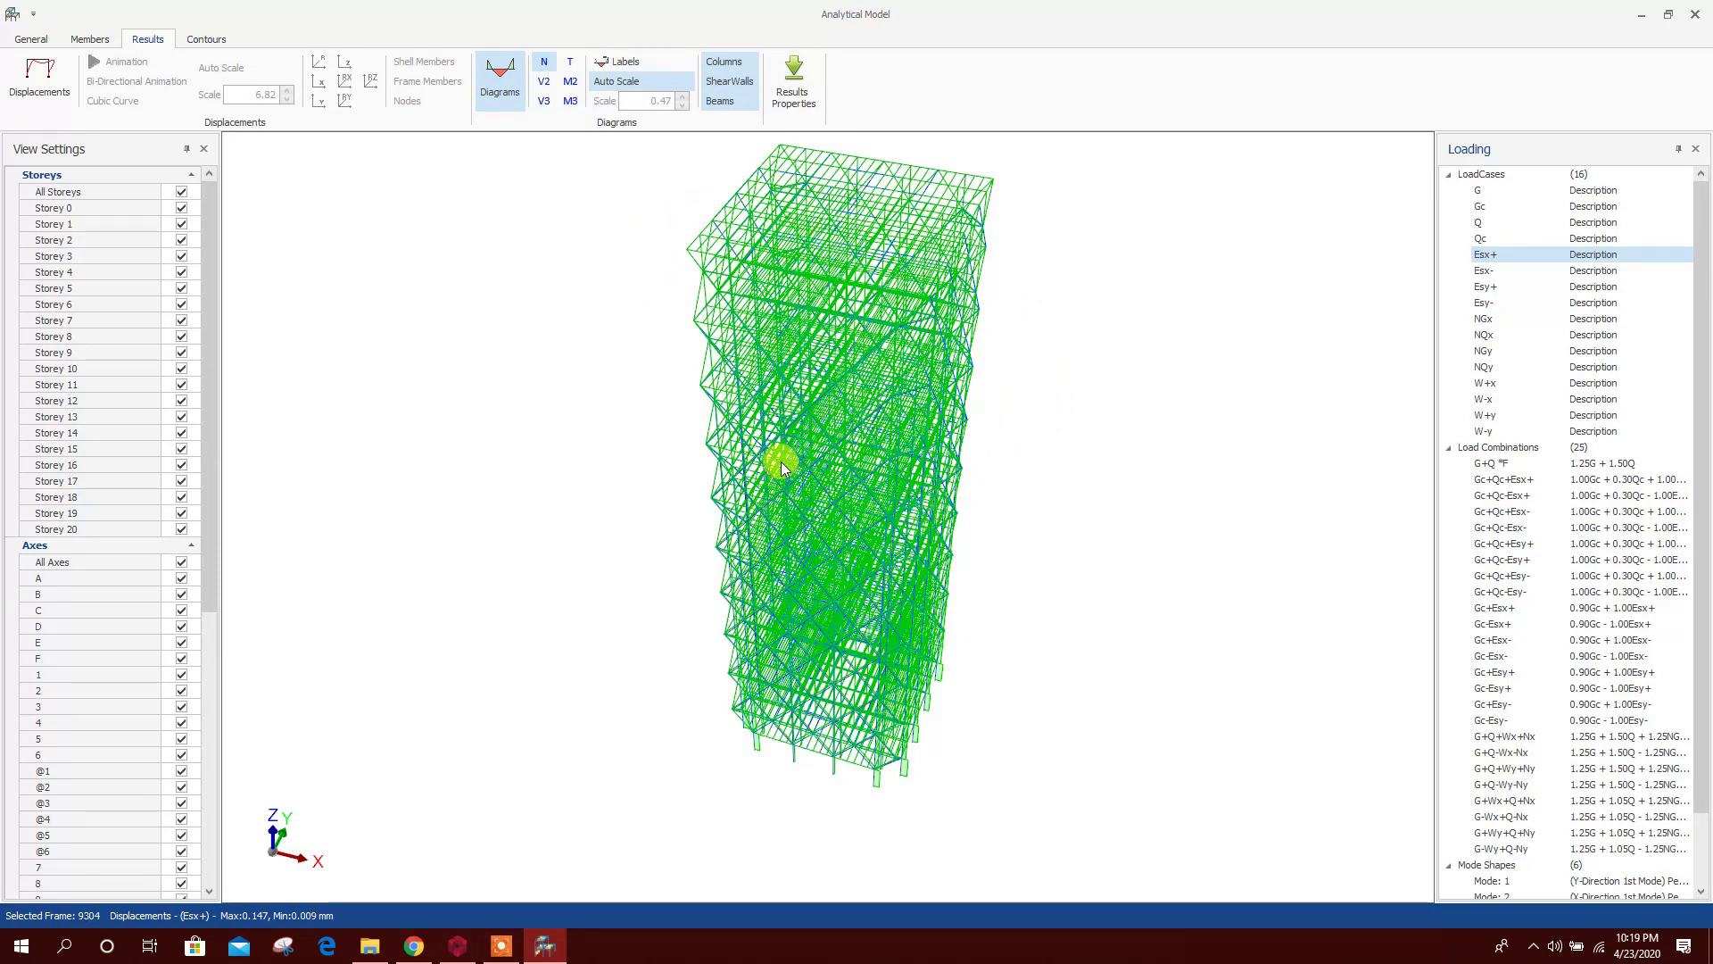
scroll(763, 375, "up", 2)
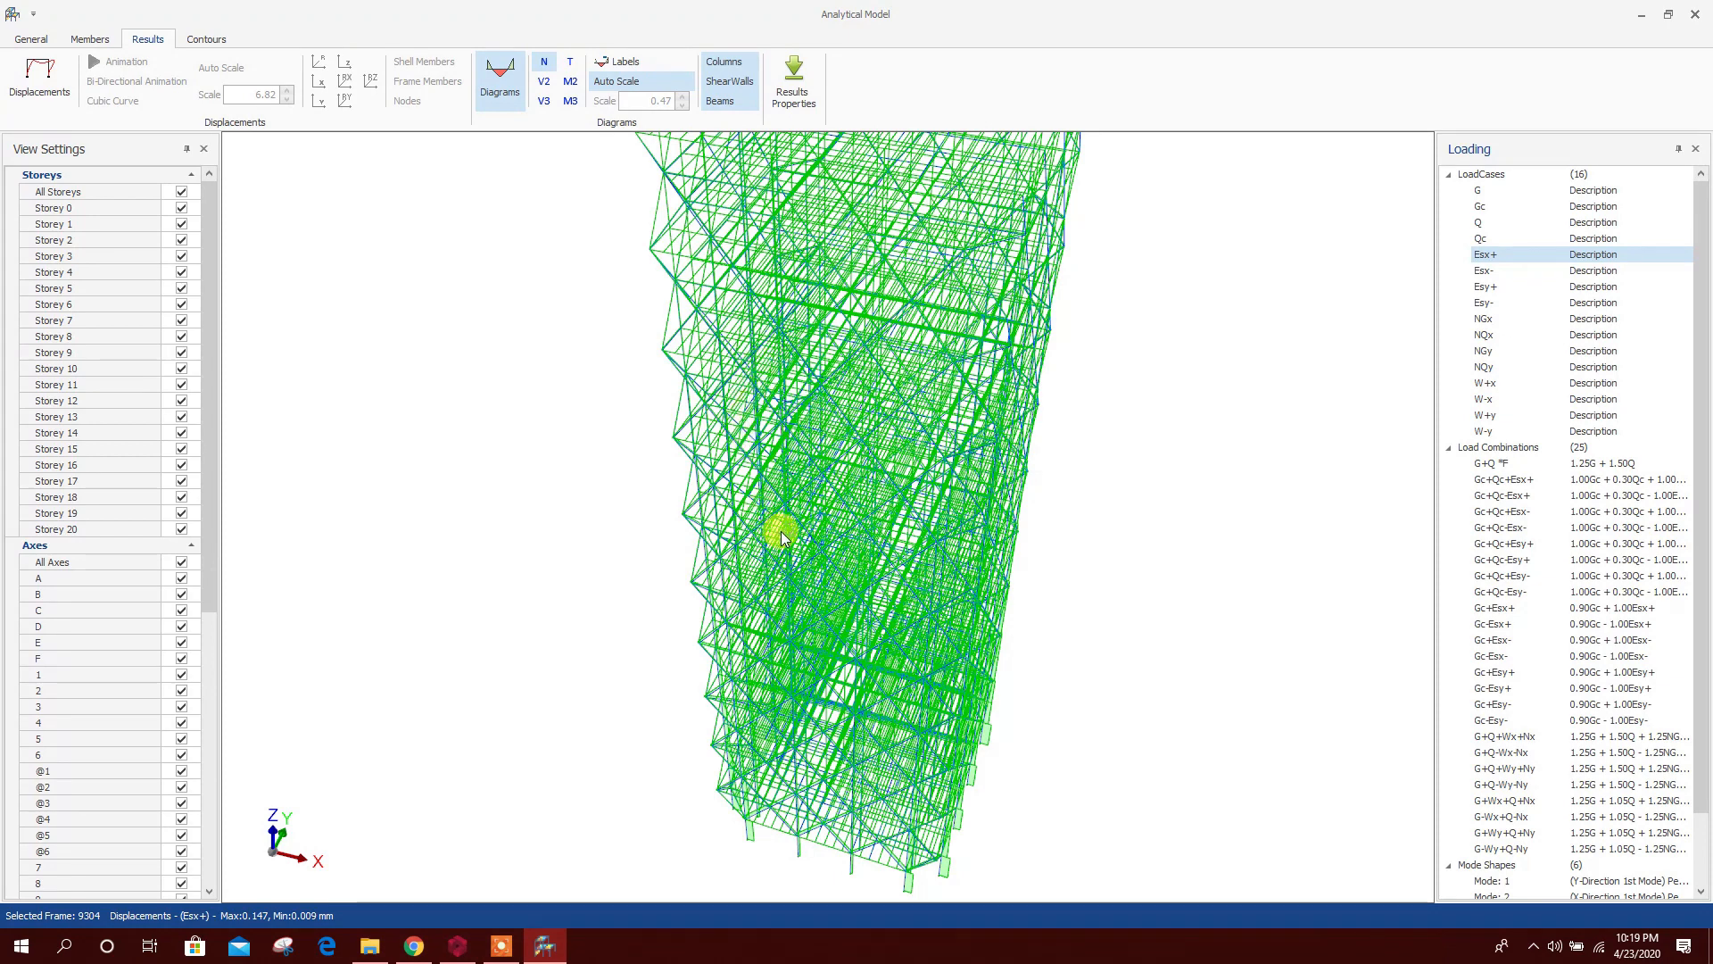
left_click(680, 310)
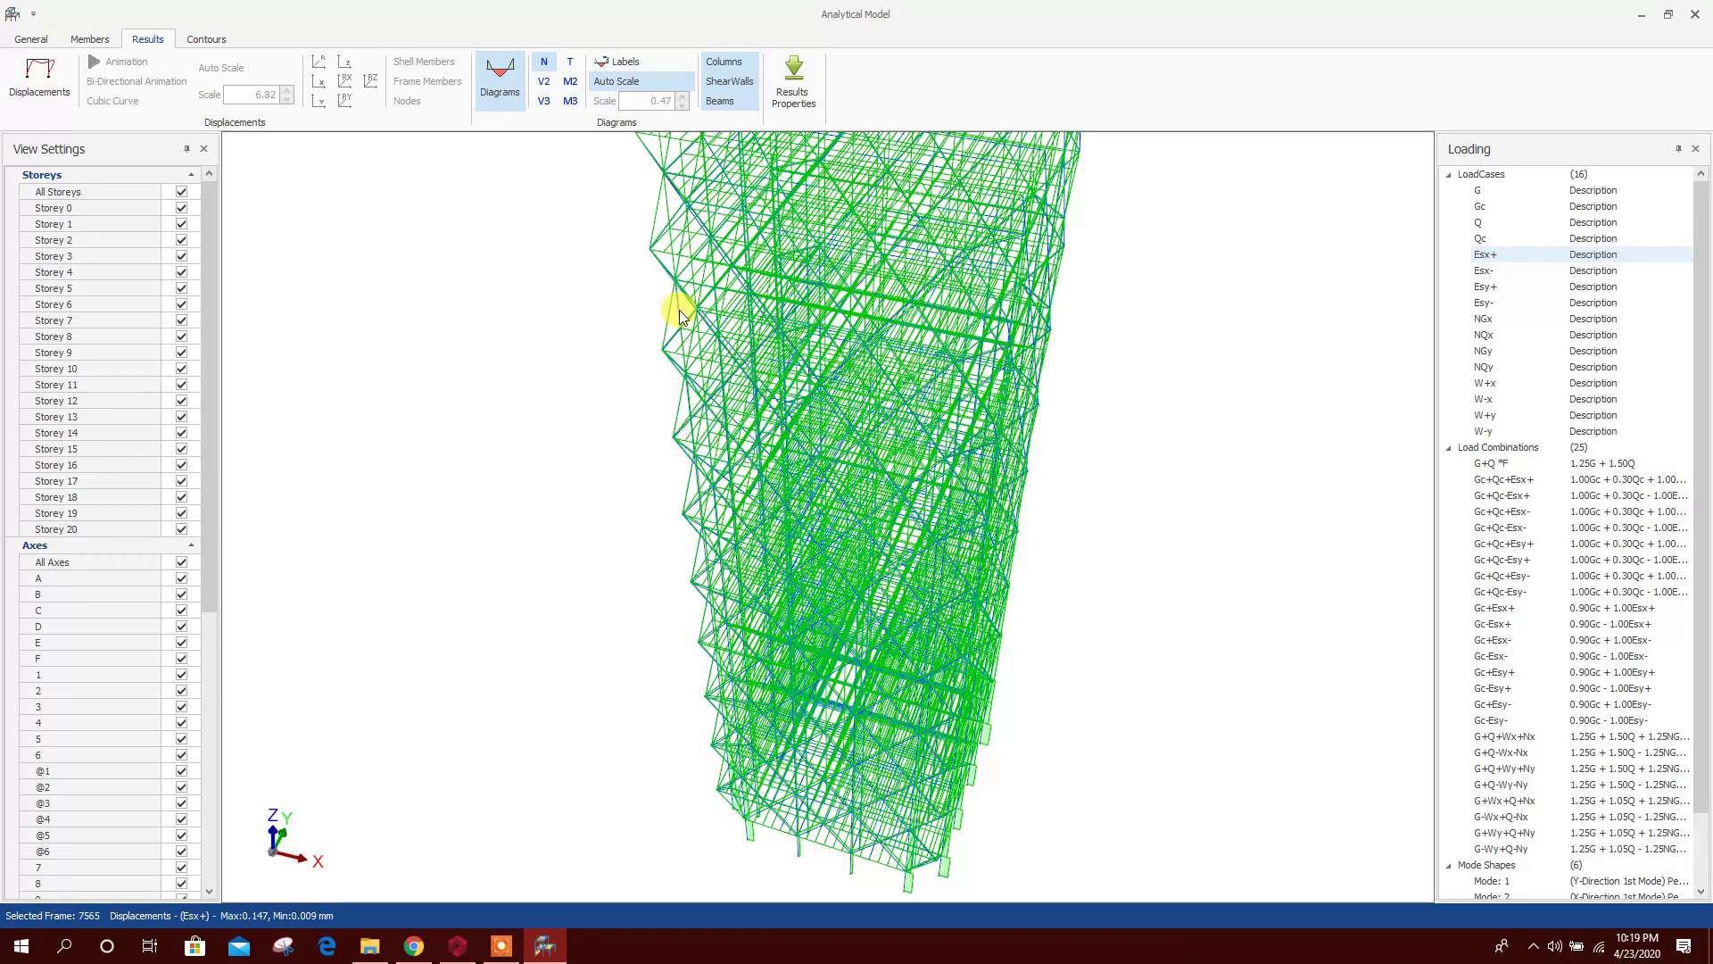
Open the design diagrams of column 17C13 on storey 17 and examine its shear and moment diagrams for load case Esx+
right_click(680, 314)
left_click(740, 319)
scroll(548, 391, "down", 2)
scroll(559, 406, "up", 2)
middle_click_drag(550, 364, 630, 394)
scroll(675, 404, "down", 2)
middle_click_drag(726, 438, 719, 430)
scroll(696, 386, "up", 2)
middle_click_drag(668, 500, 688, 393)
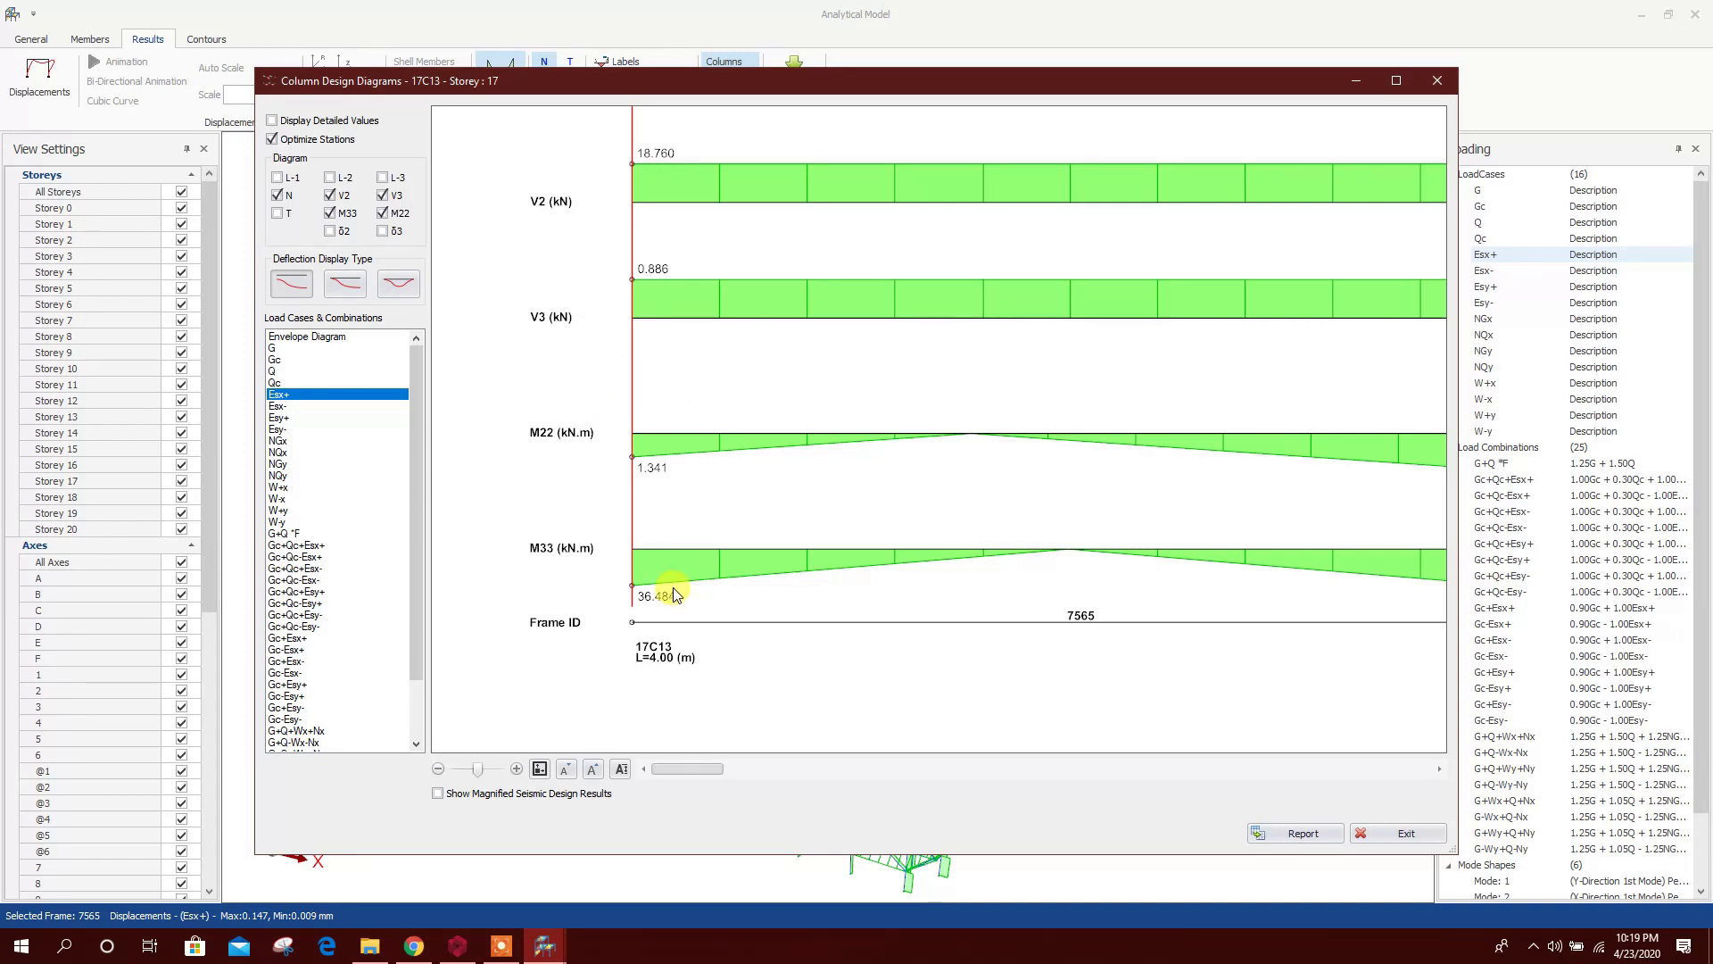
middle_click_drag(673, 589, 657, 506)
mouse_move(420, 430)
left_mouse_down()
mouse_move(422, 485)
mouse_move(417, 420)
left_mouse_up()
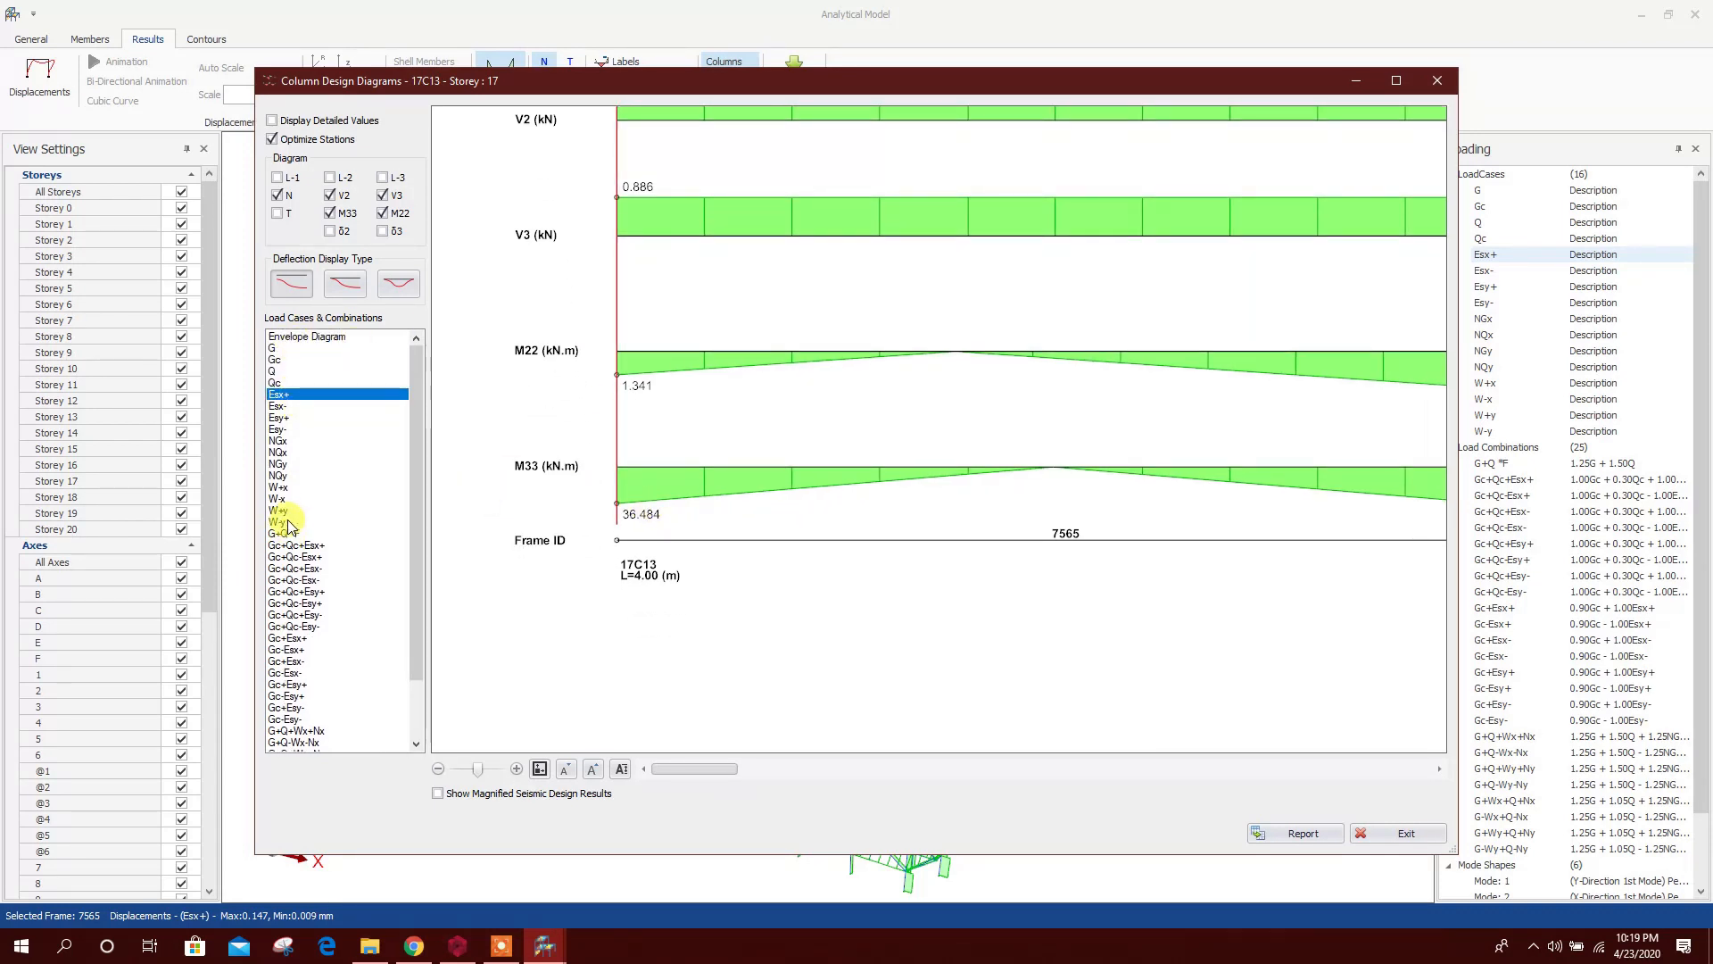
View column 17C13's diagrams for wind load cases W+x, W-x, W+y and W-y, and close the design diagrams
left_click(284, 487)
left_click(278, 498)
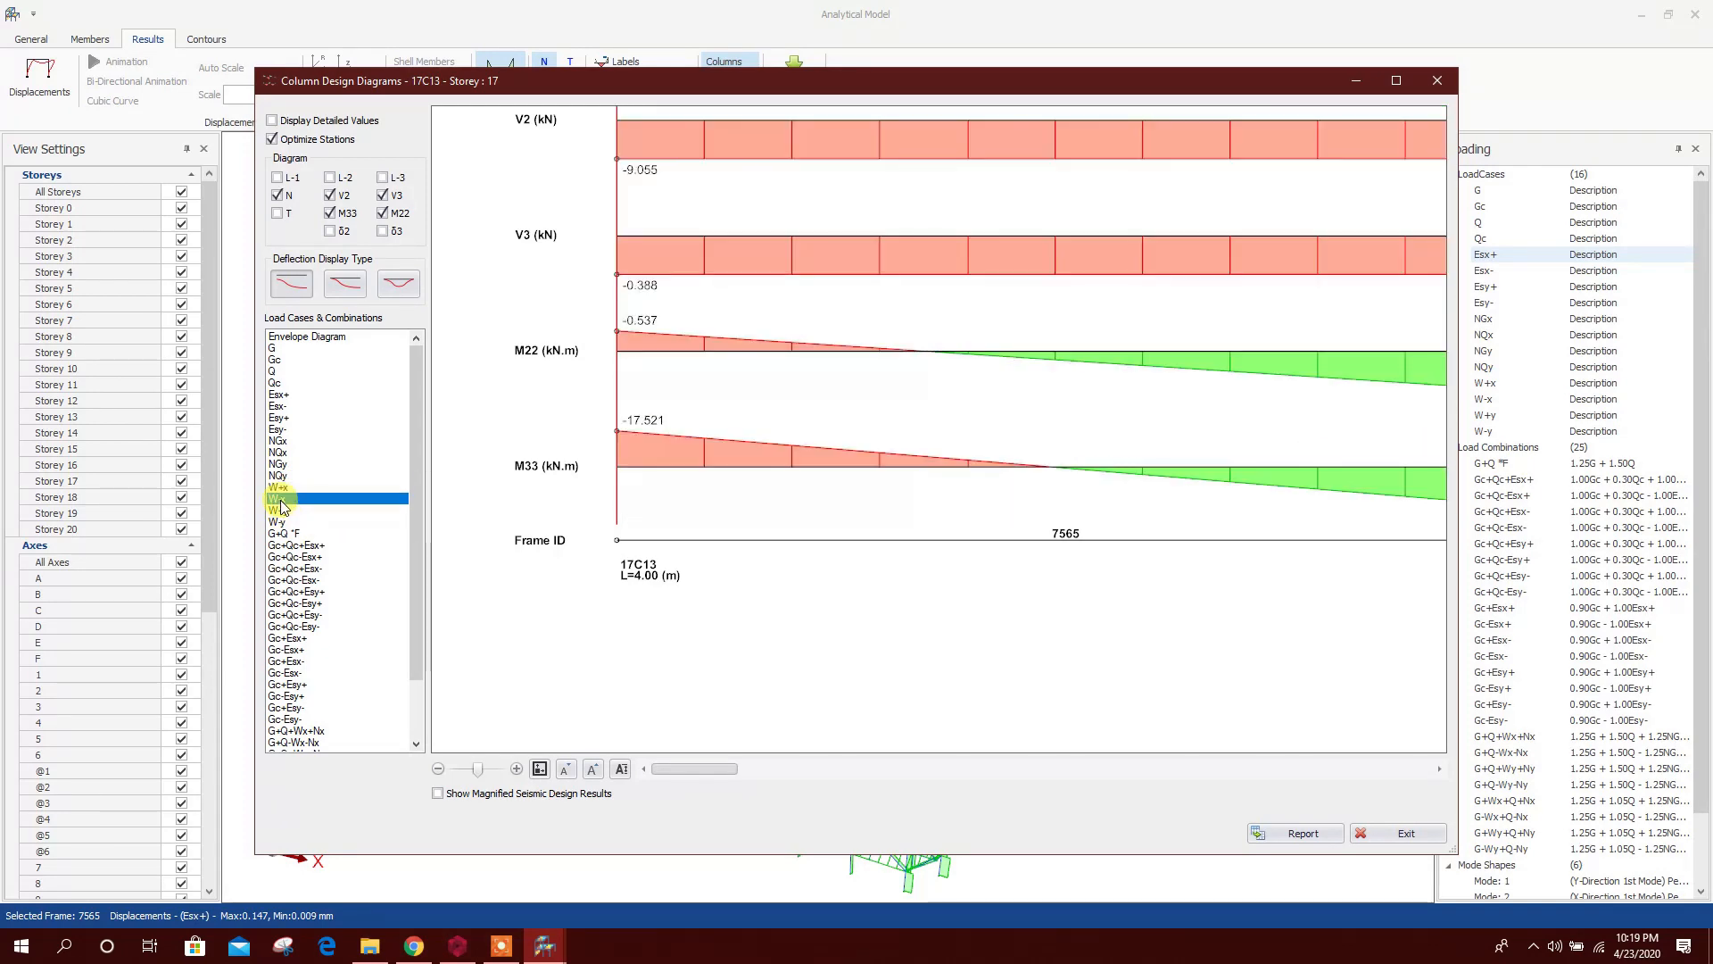
left_click(284, 511)
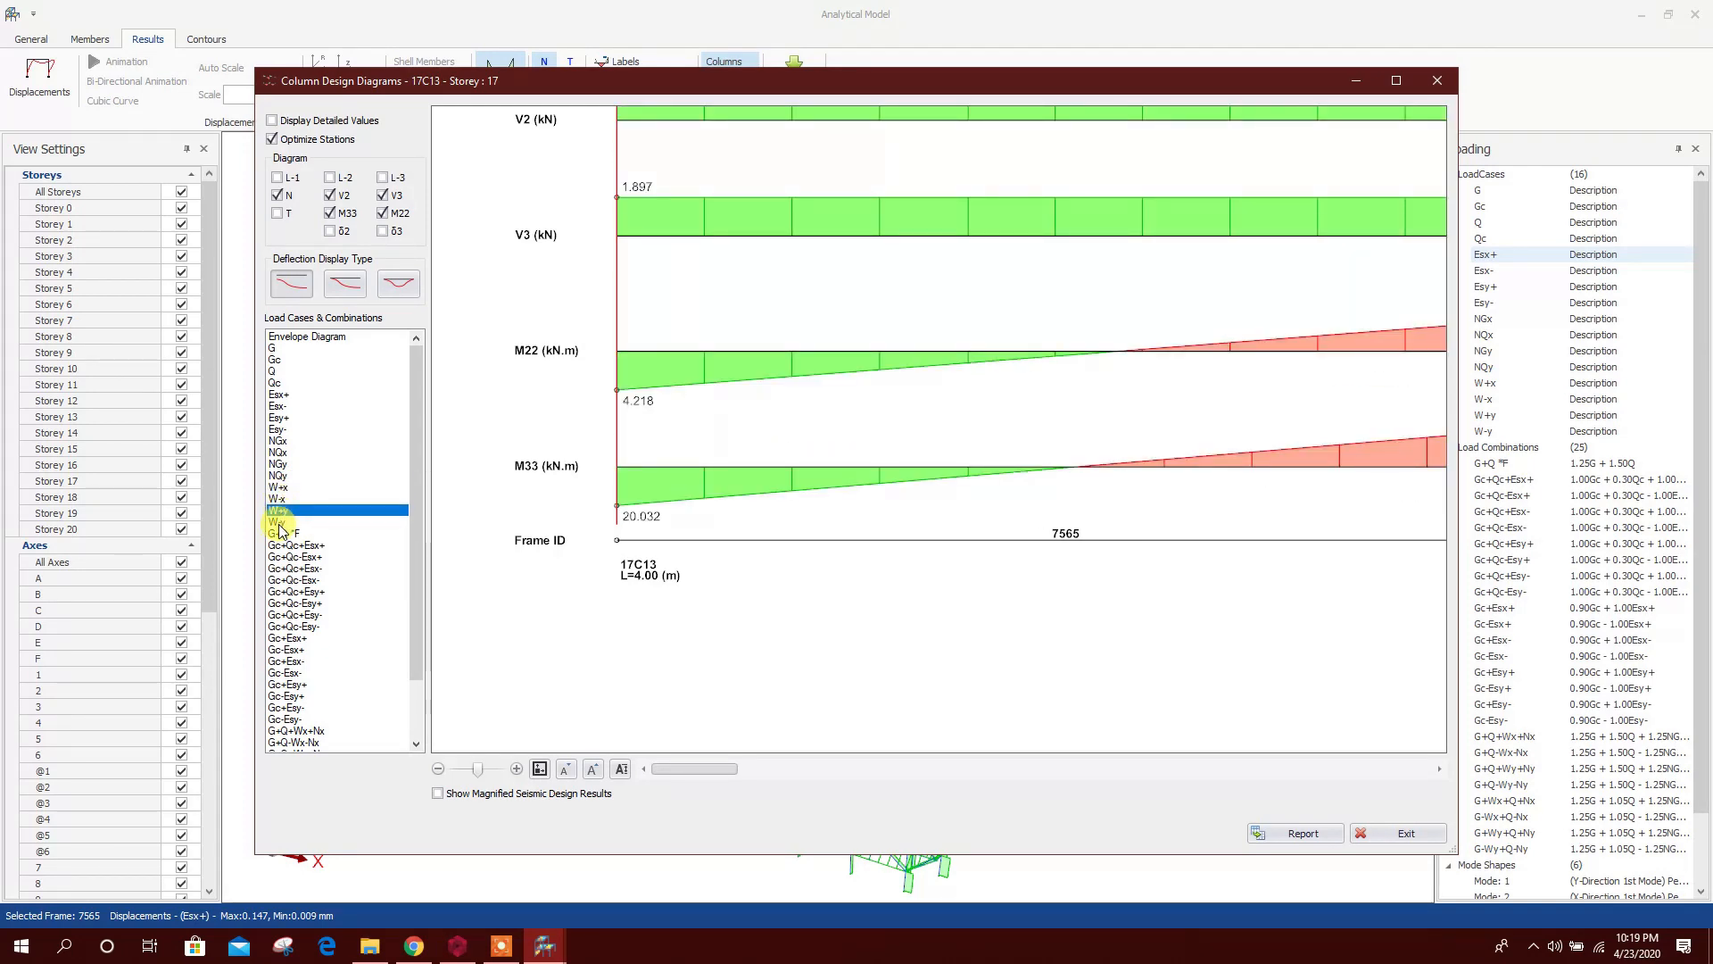
left_click(279, 523)
left_click(1437, 81)
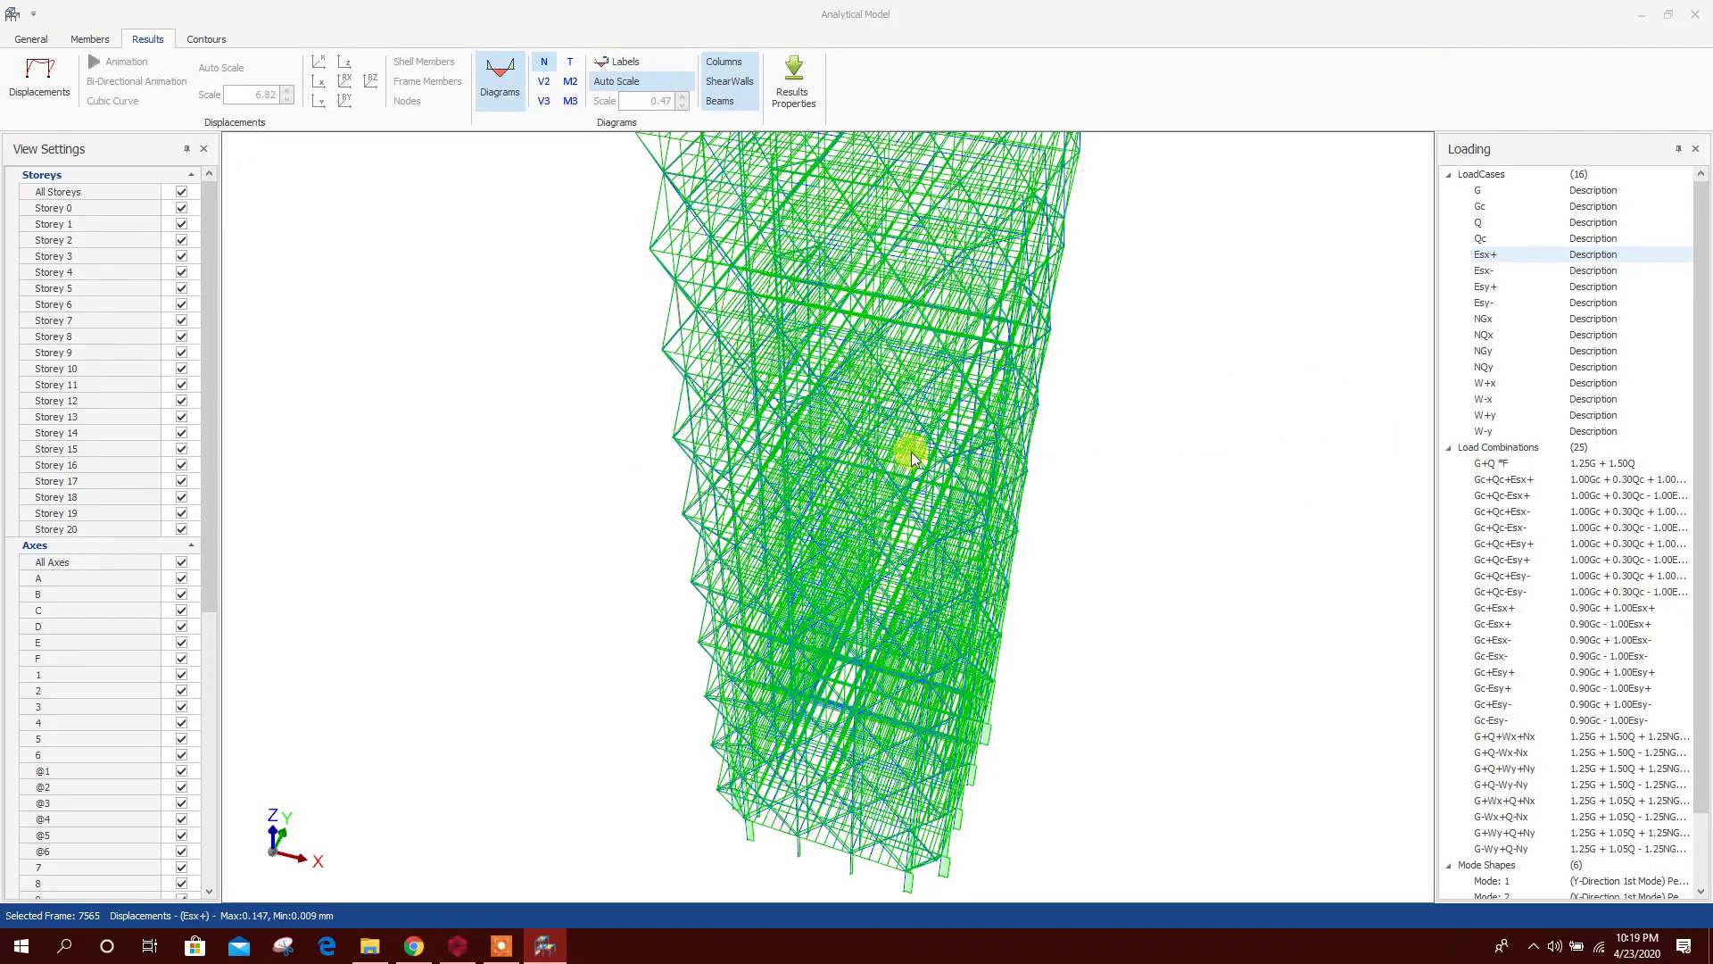
Show the V2 shear diagrams for load case W+x on the whole model, followed by its displaced shape
left_click(1497, 385)
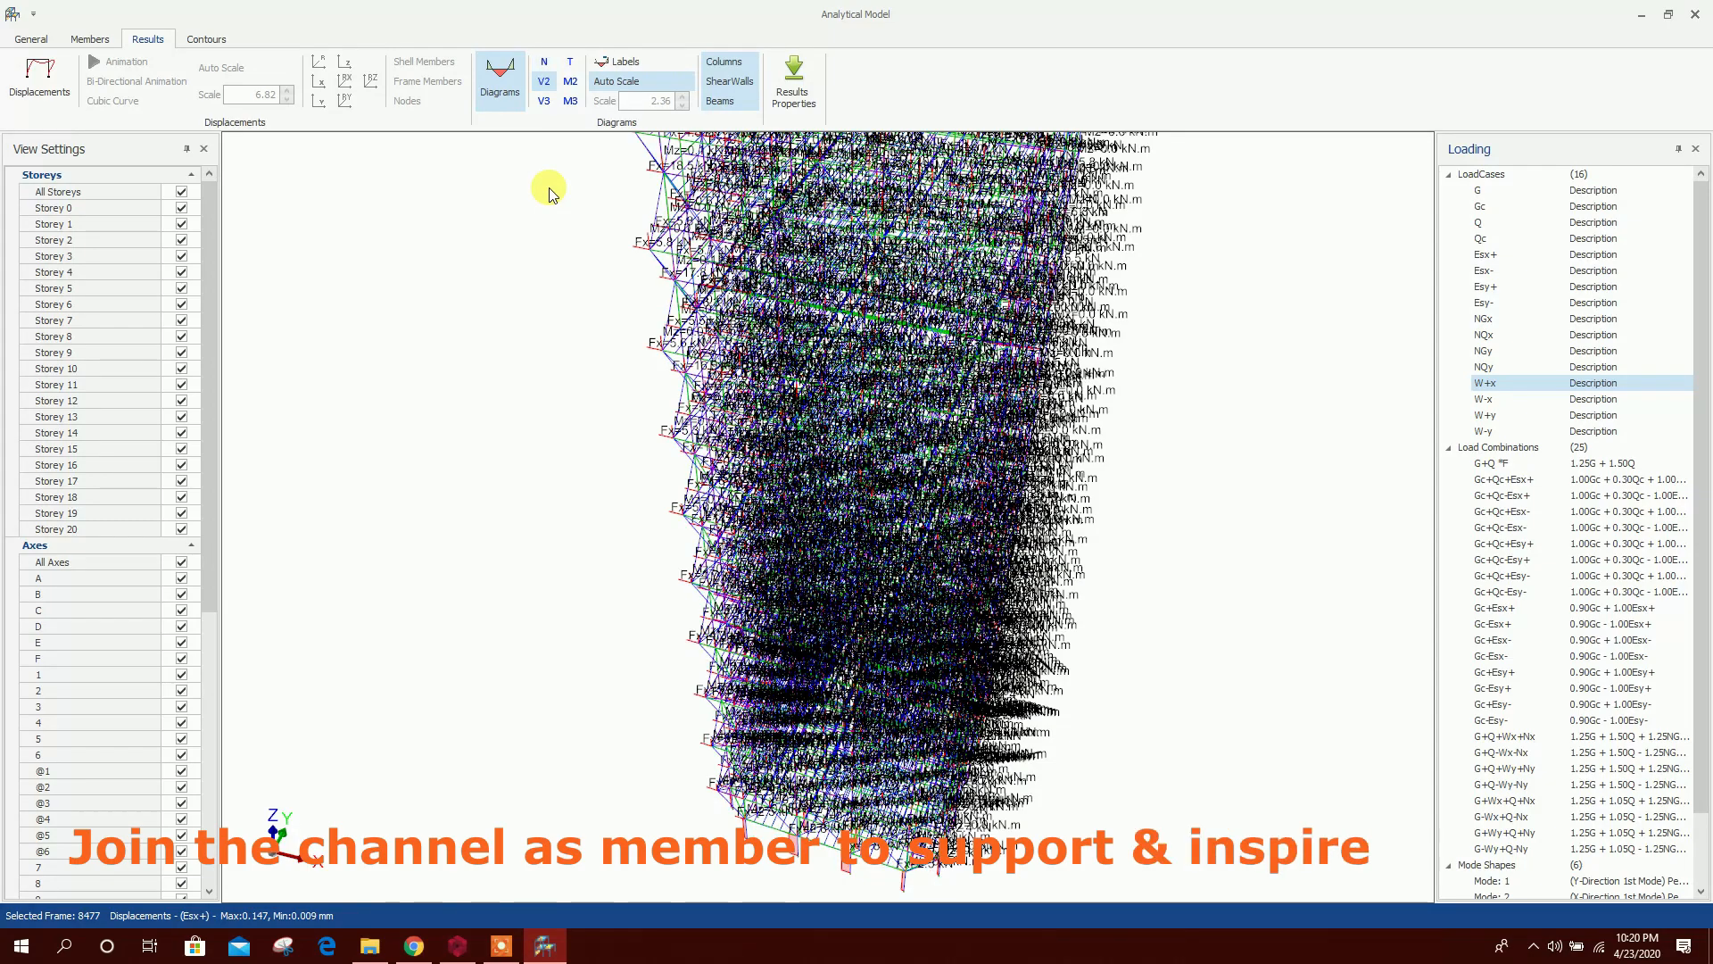
left_click(500, 80)
left_click(40, 79)
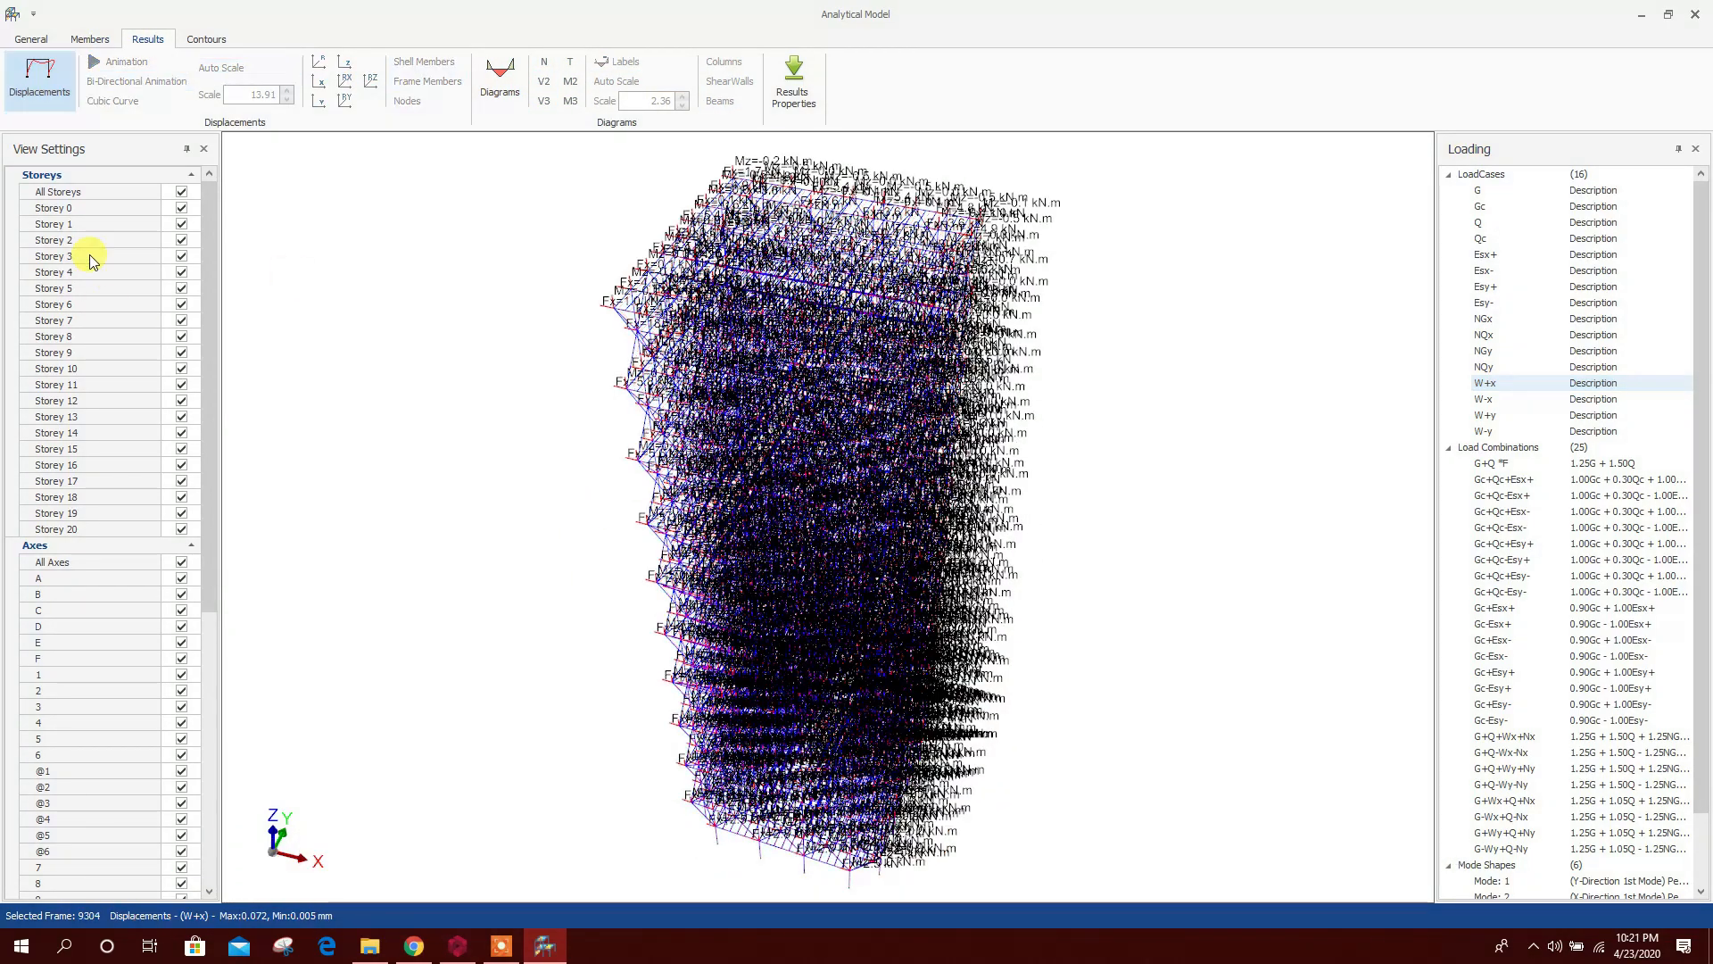
Hide all storeys of the analytical model and display only Storeys 1 and 2
left_click(181, 191)
left_click(181, 224)
left_click(181, 225)
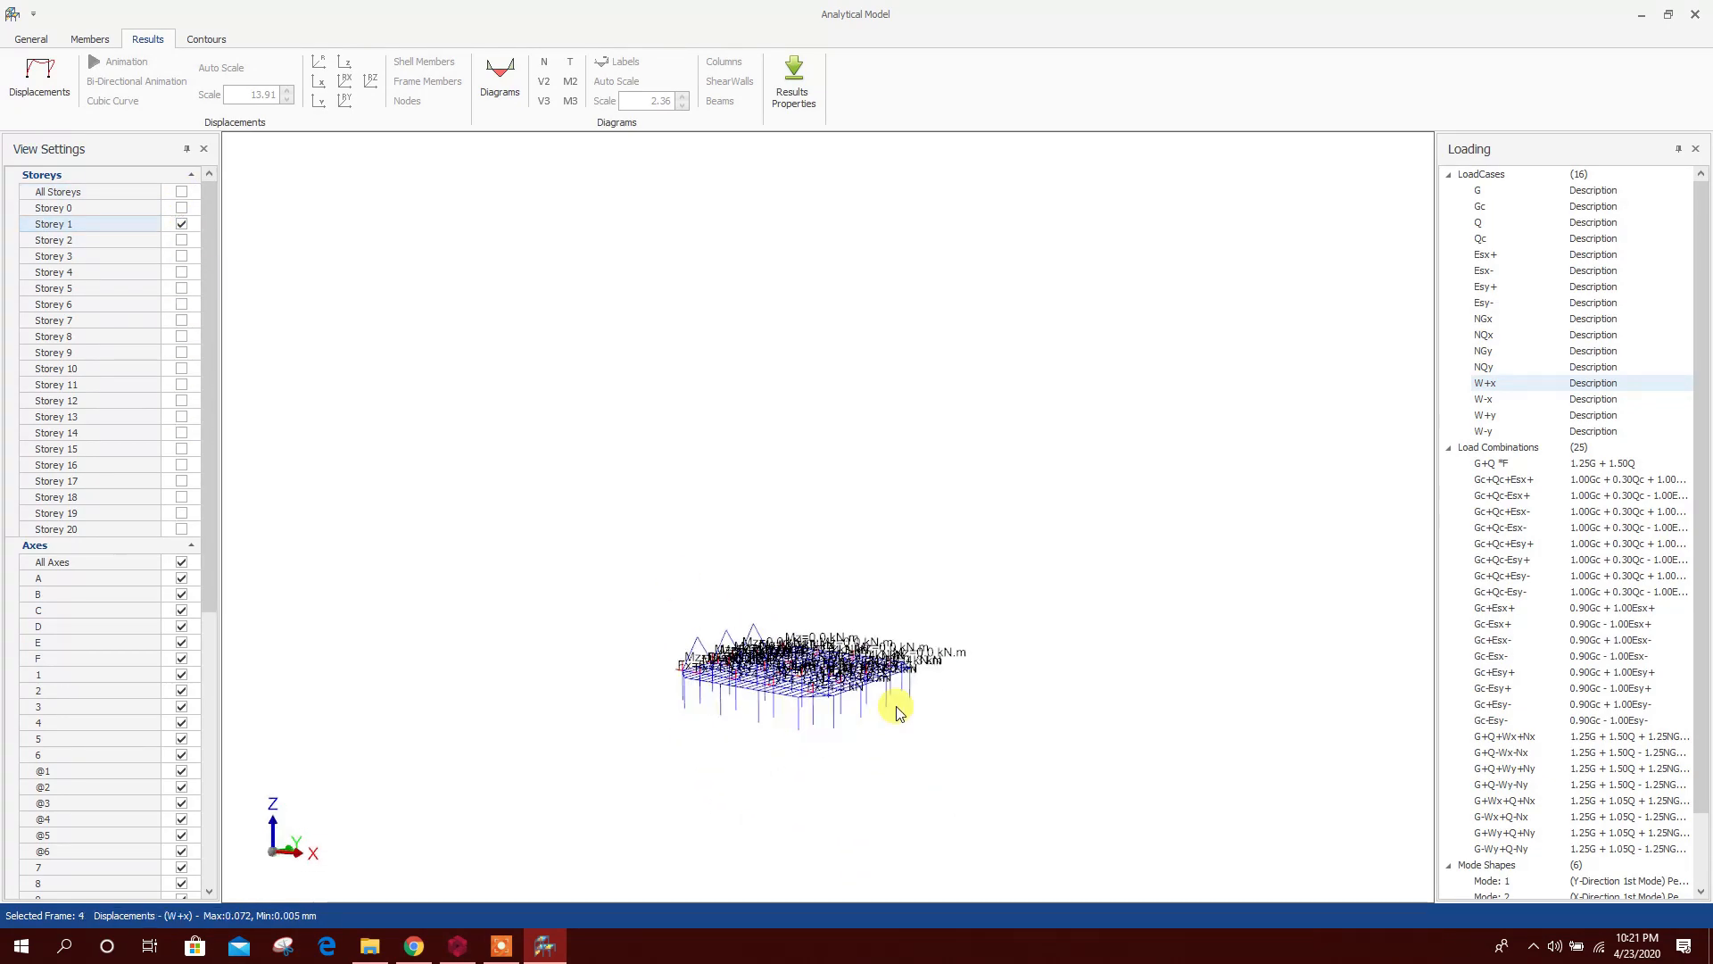
left_click(182, 237)
middle_click_drag(624, 500, 822, 815)
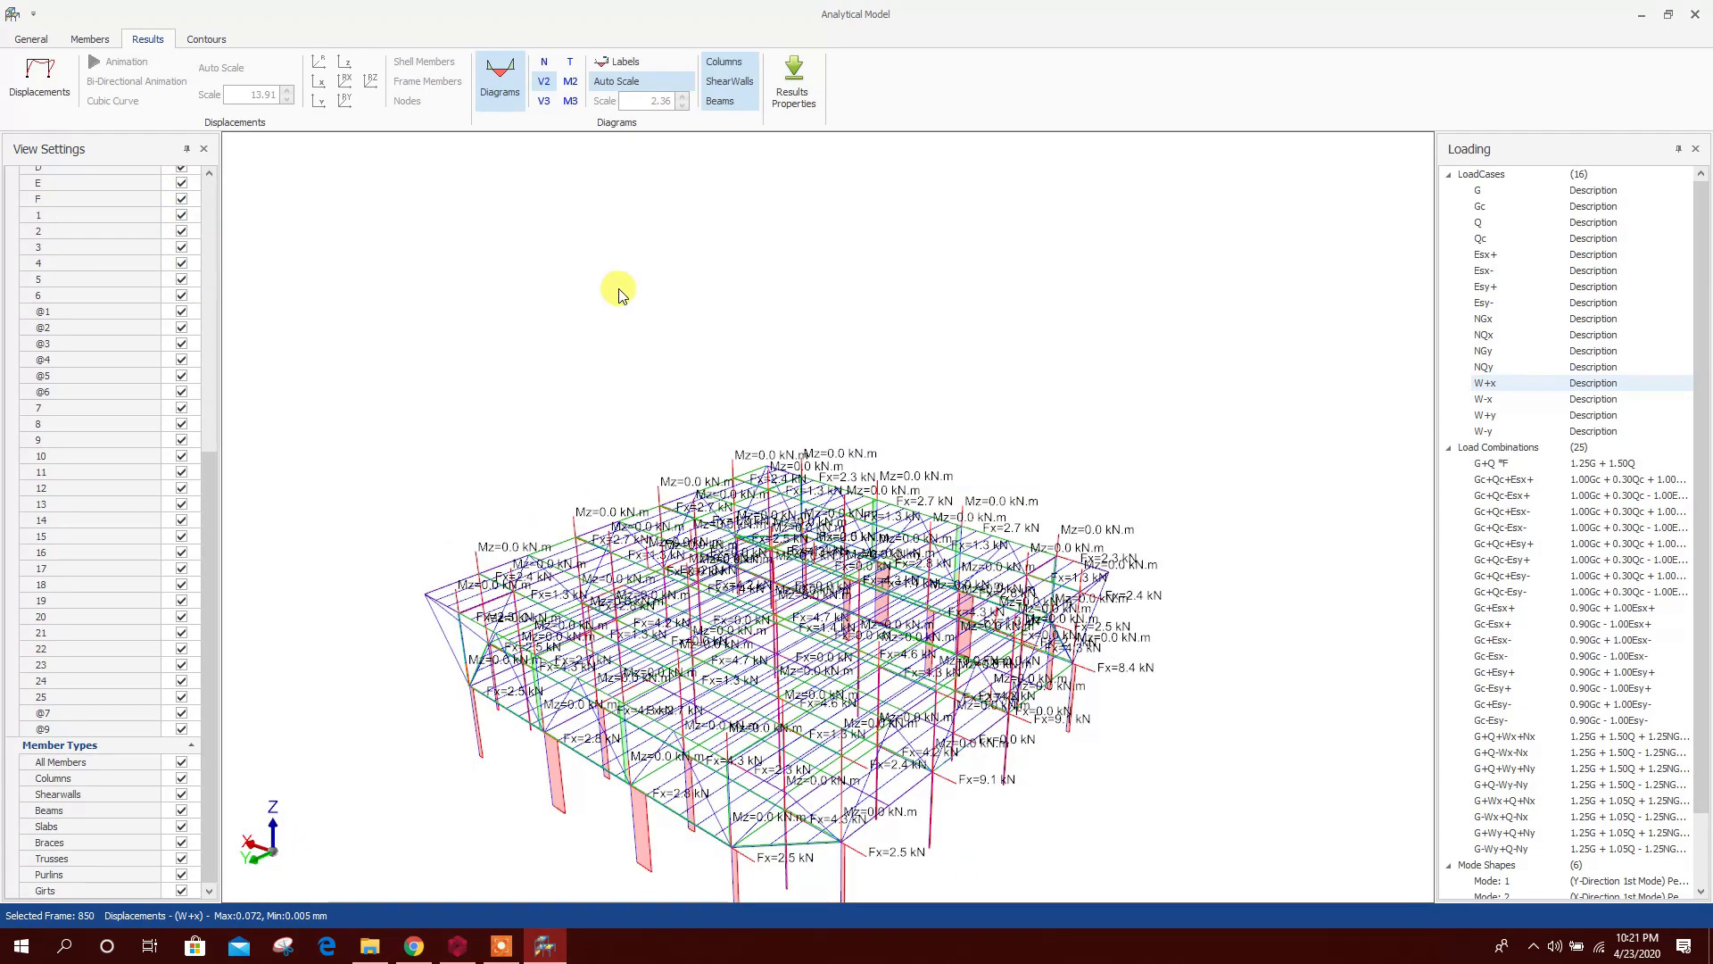
Compare the M3 moment and V2 shear diagrams for load case W+x on the isolated lower storeys
middle_click_drag(615, 294, 662, 190)
left_click(569, 100)
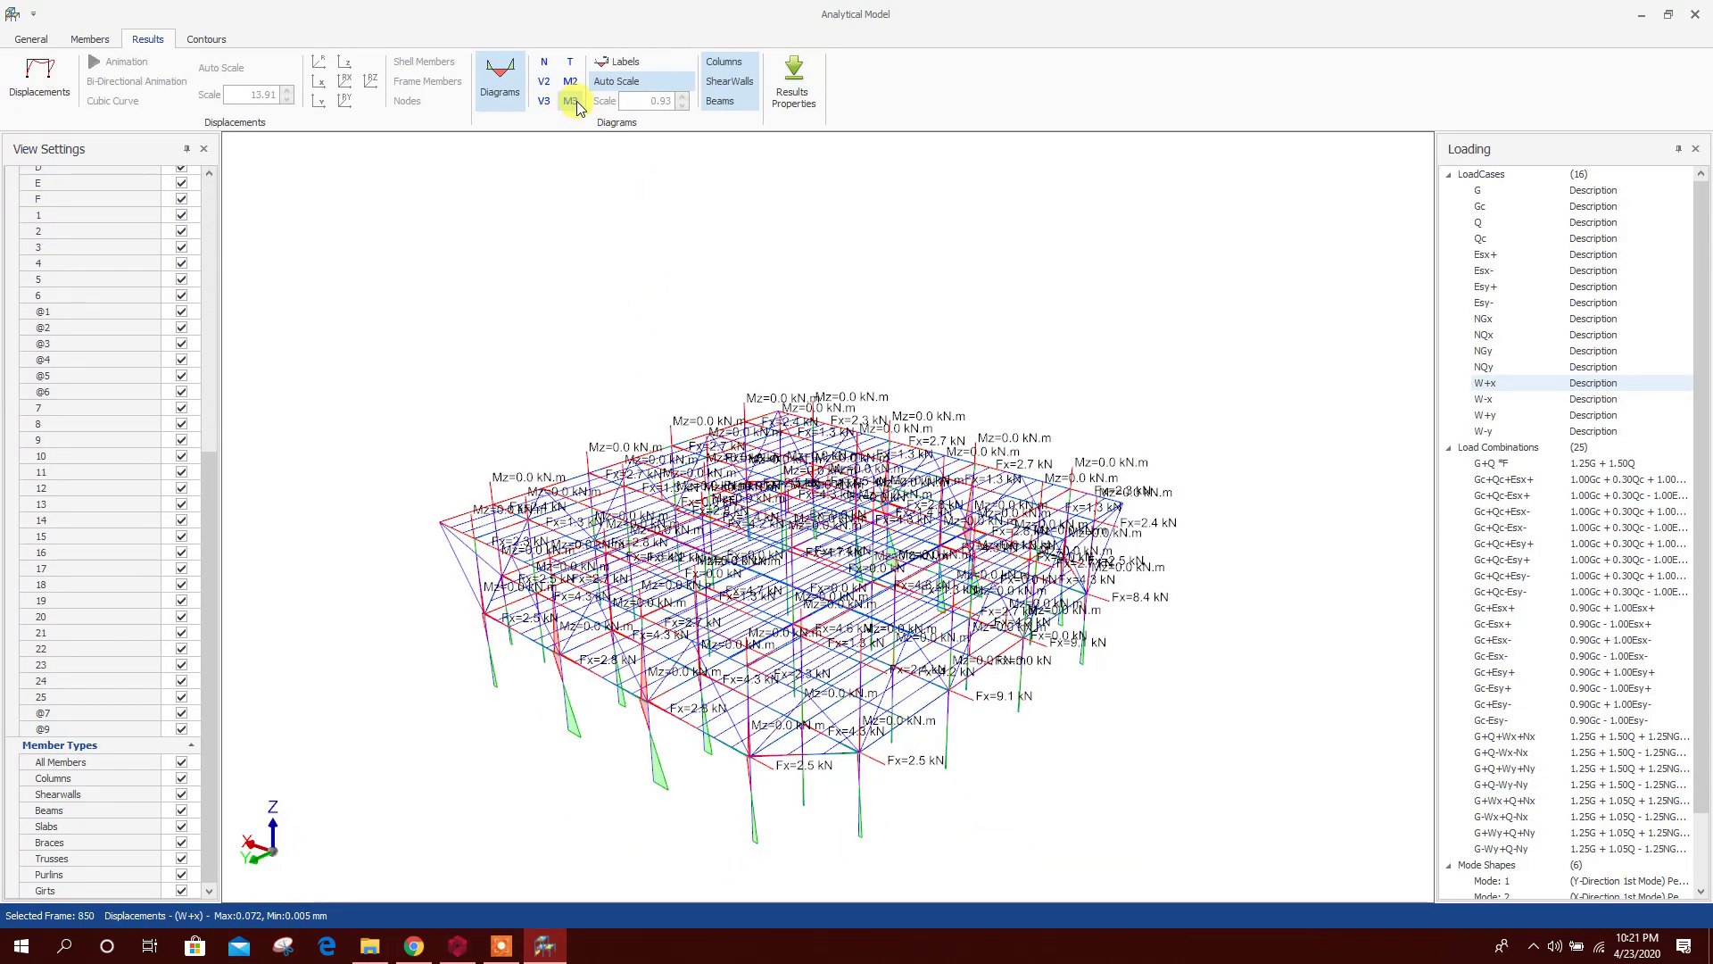
left_click(545, 84)
middle_click_drag(1044, 719, 1050, 502)
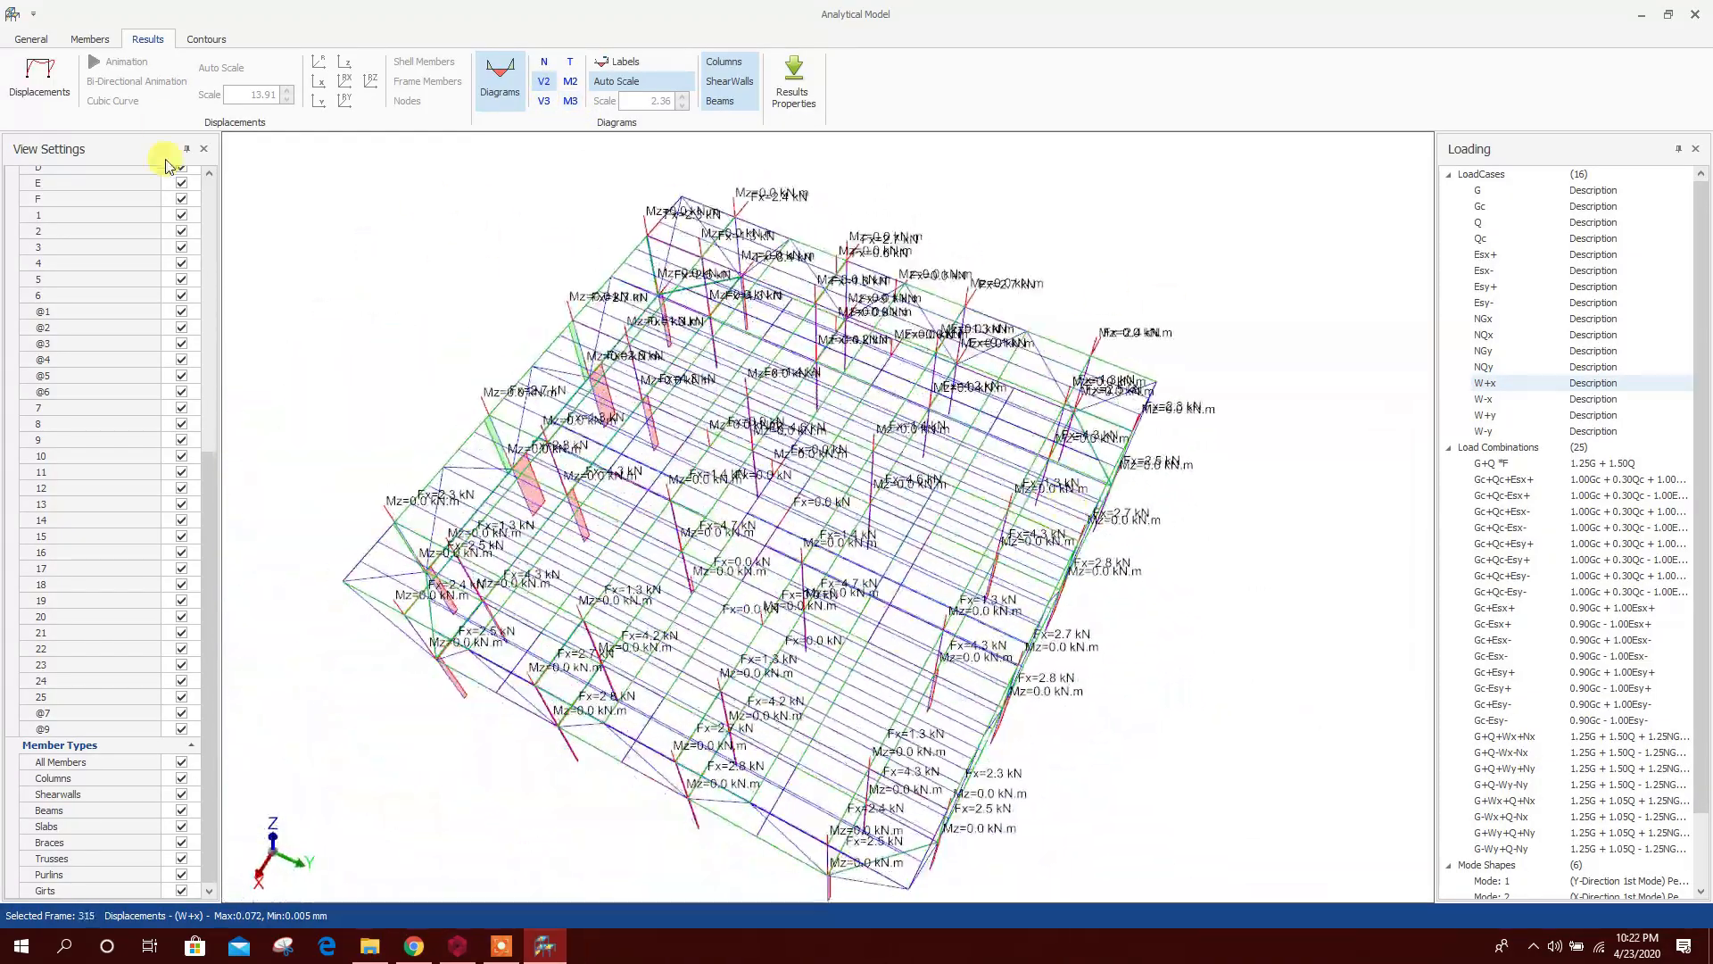
Display all storeys again, then close the analytical model results and the Building Analysis dialog
left_click(208, 231)
left_click(182, 194)
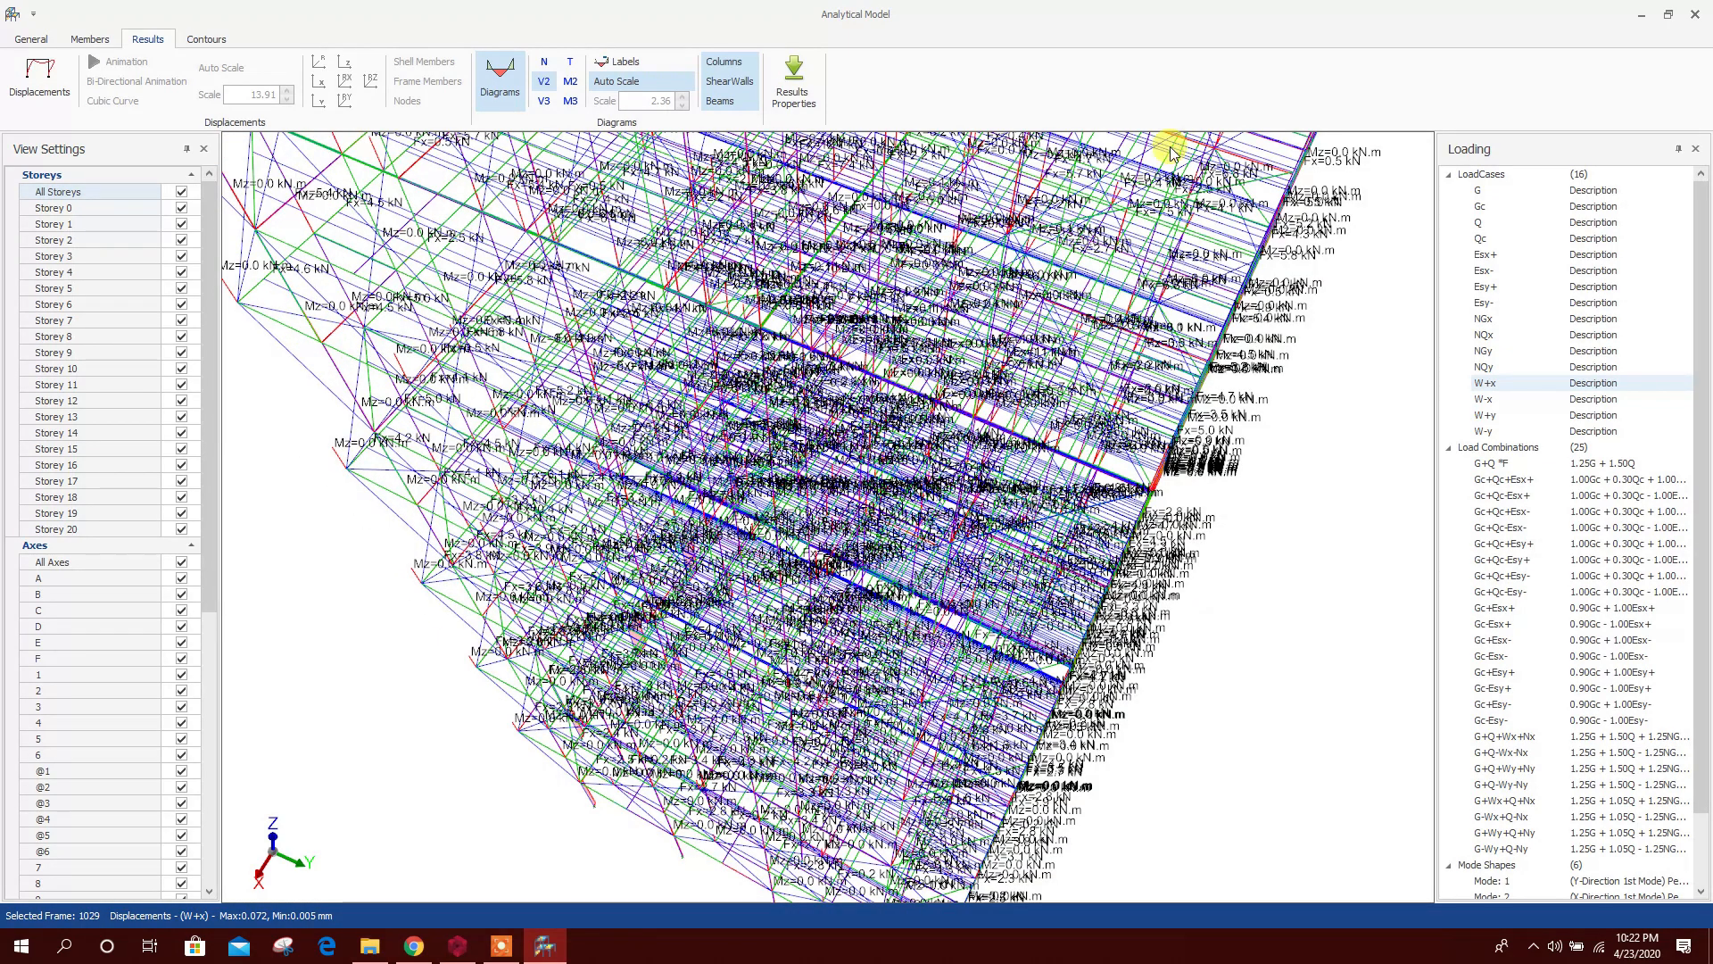
left_click(1695, 14)
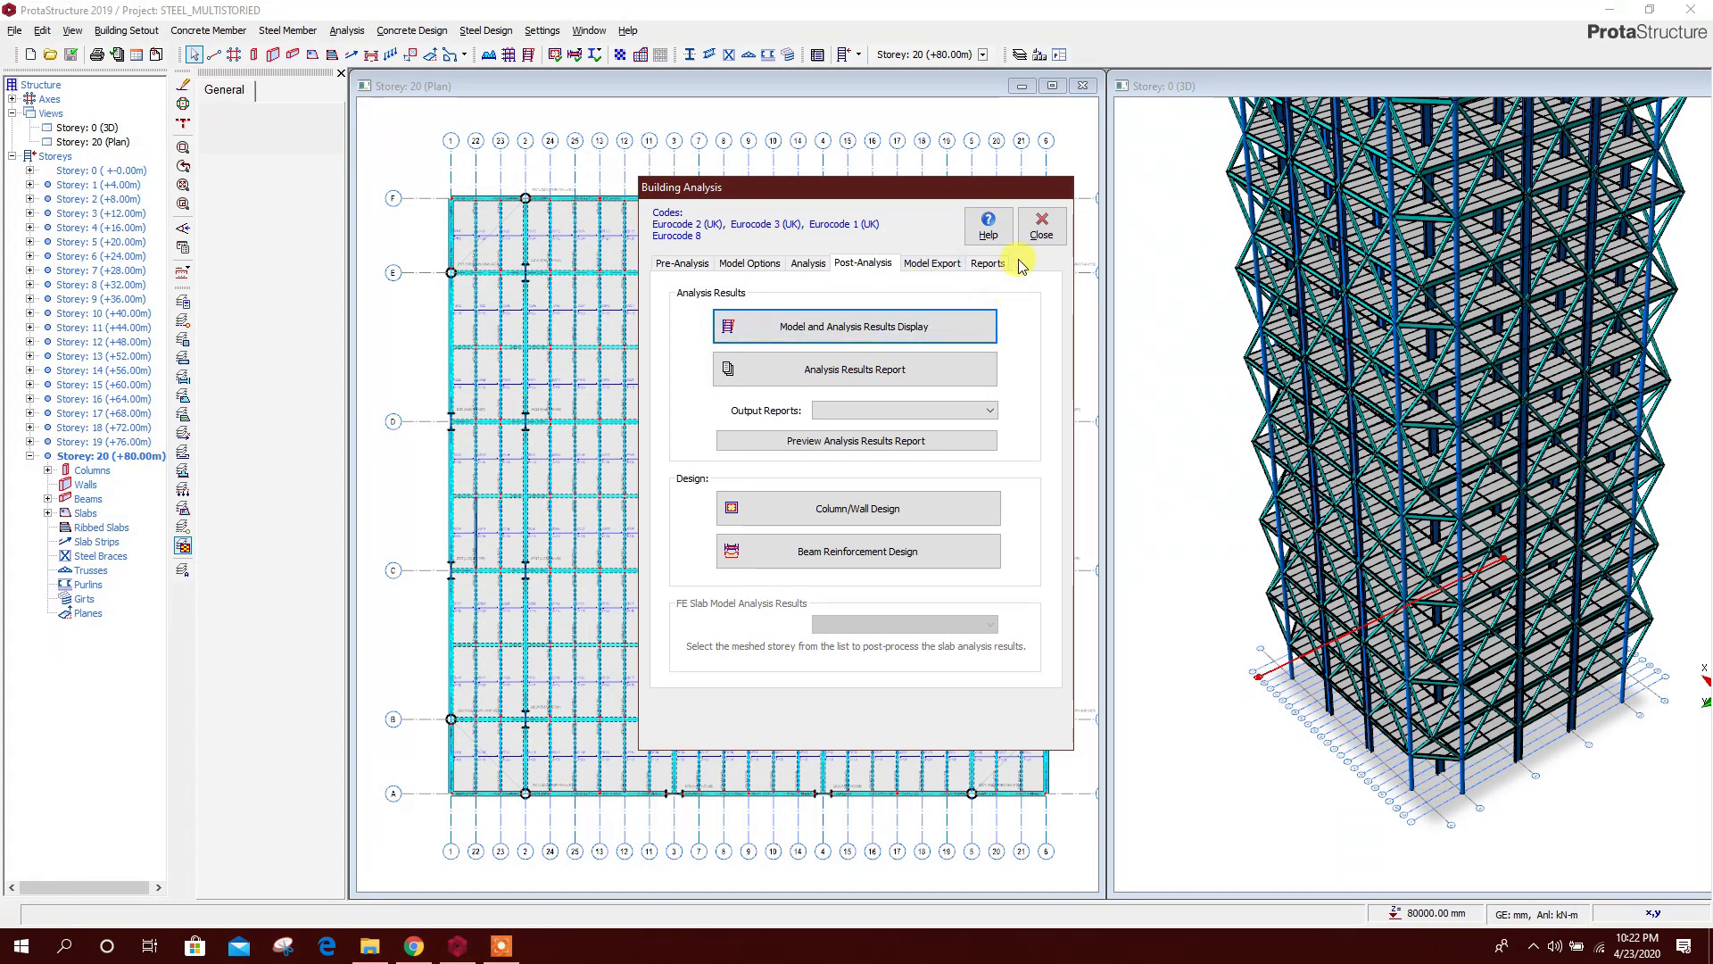
left_click(1042, 227)
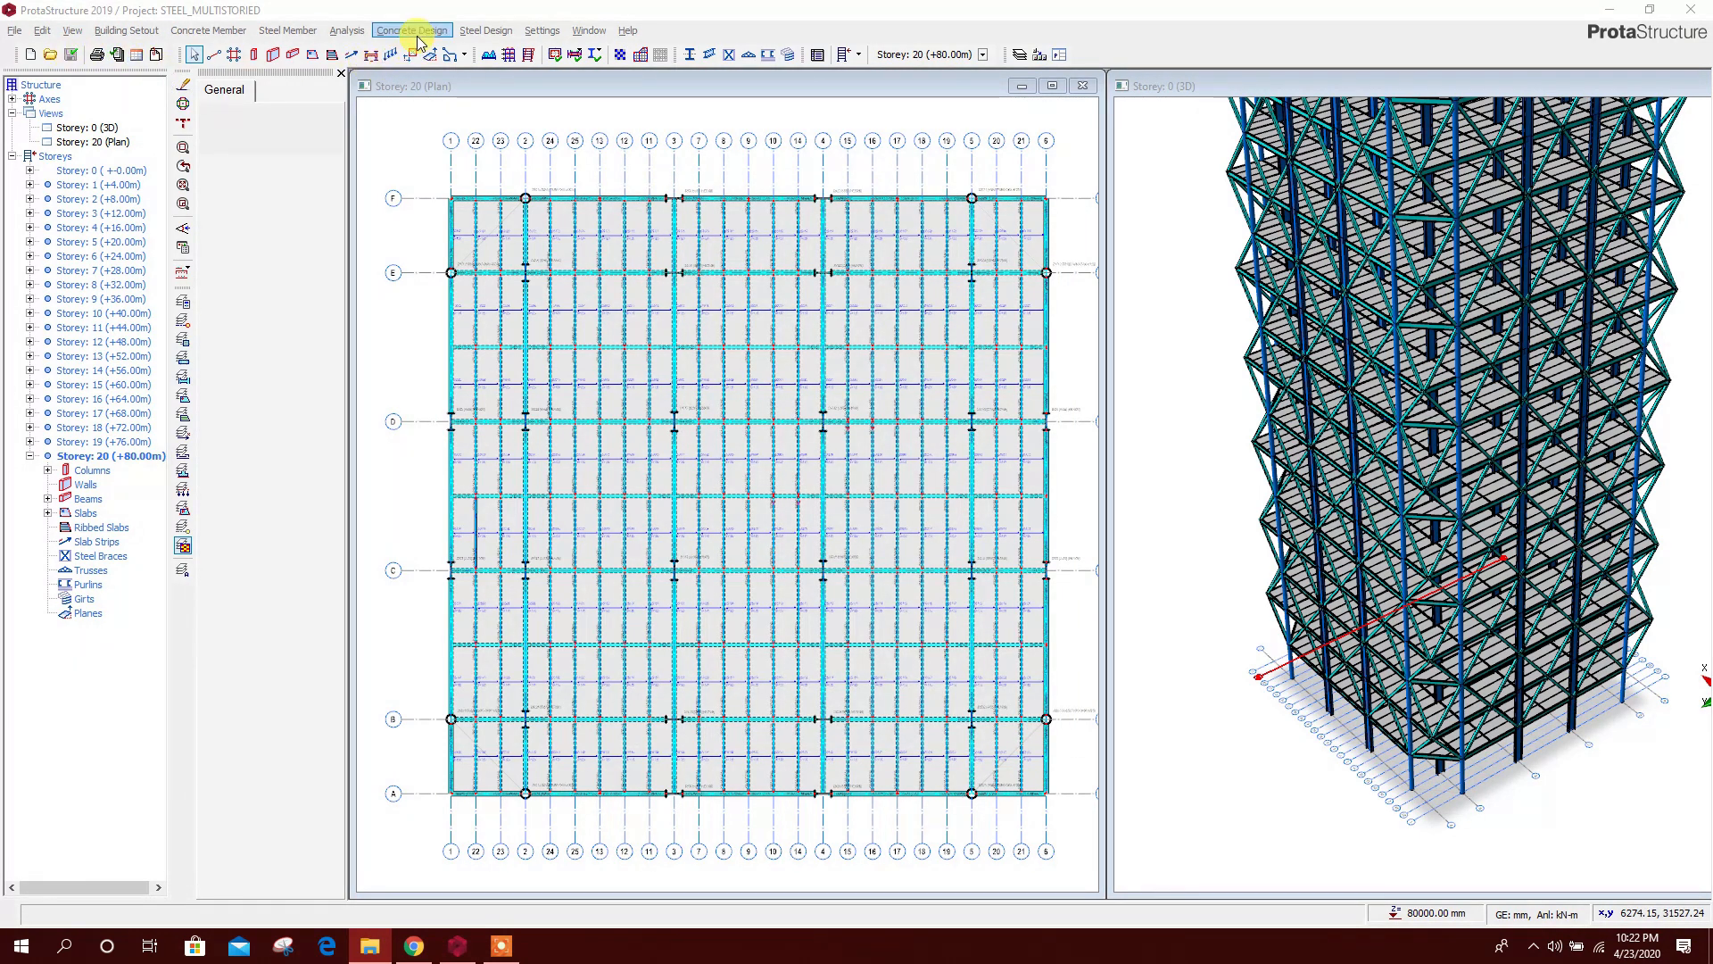
Run the steel column design check on all columns, review the results list and close it
left_click(483, 31)
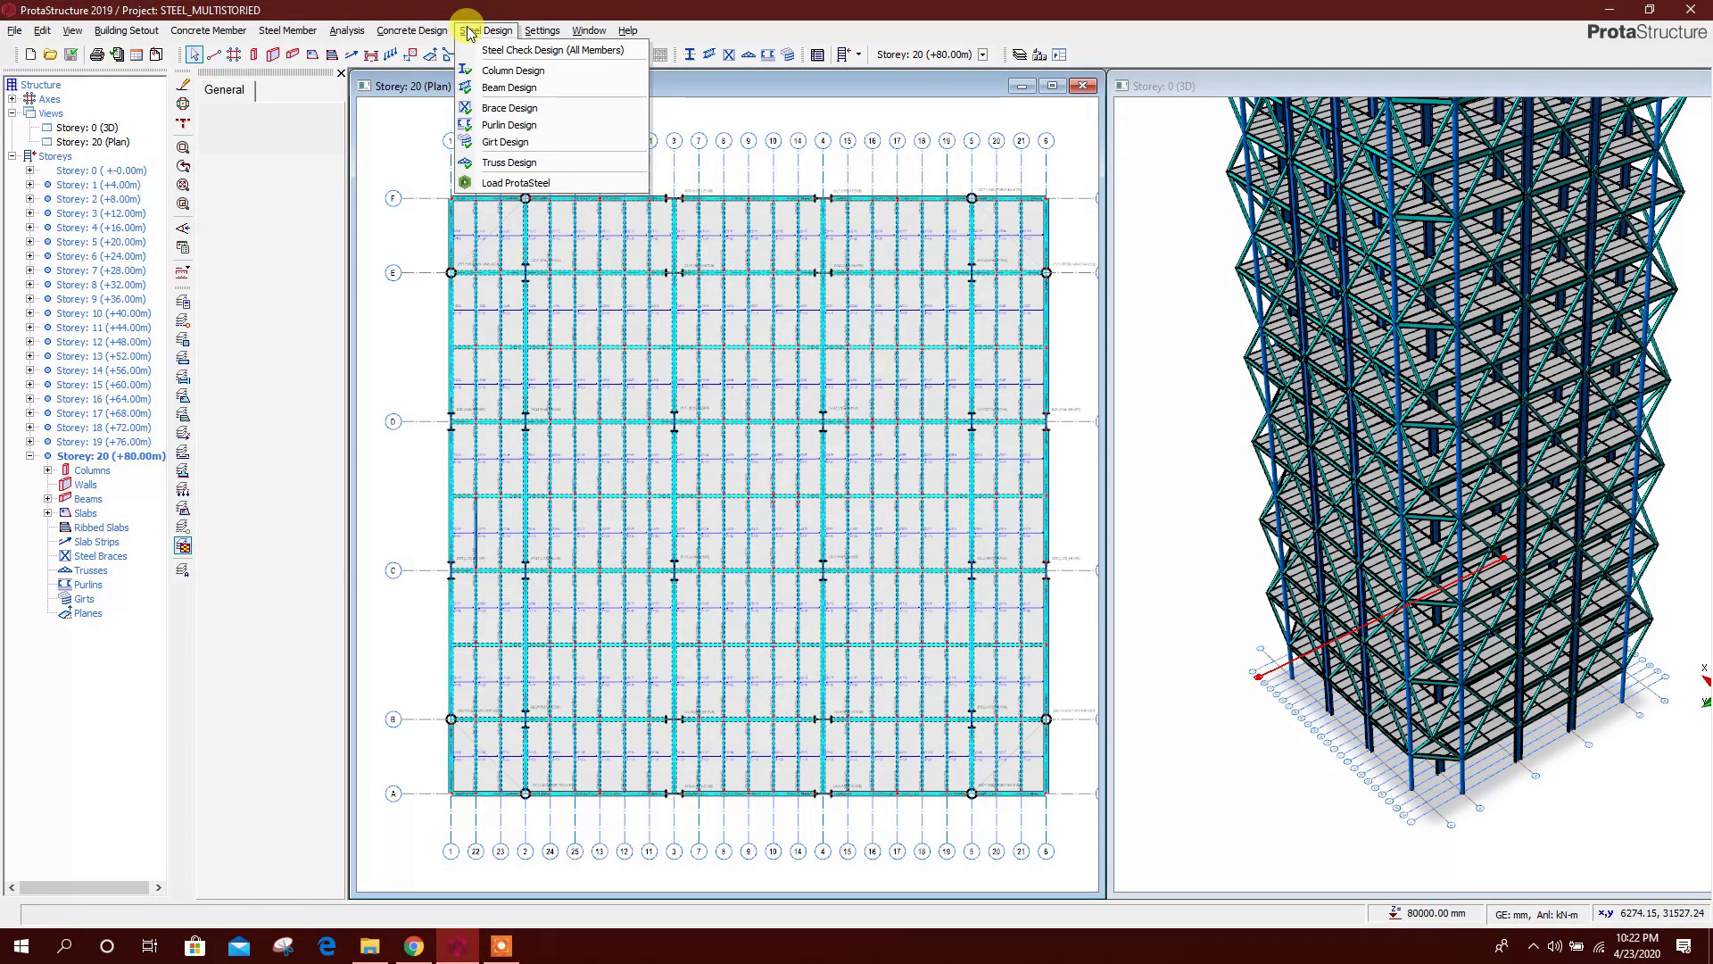
left_click(527, 71)
left_click(480, 201)
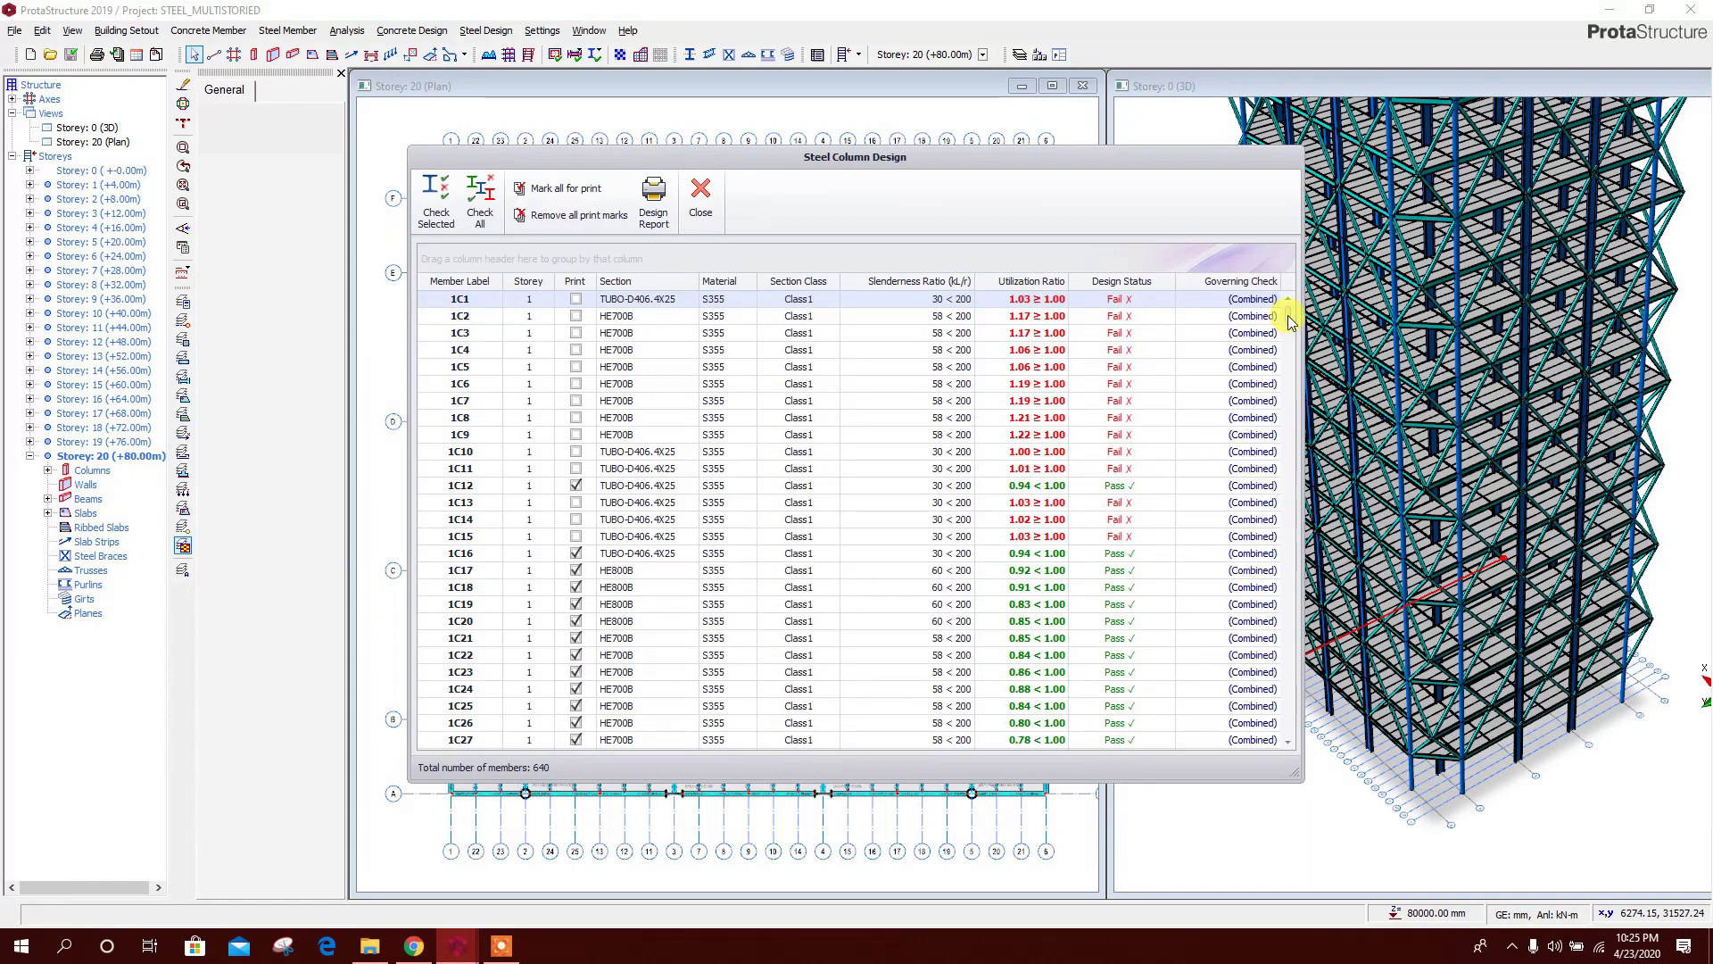
mouse_move(1290, 323)
left_mouse_down()
mouse_move(1262, 651)
mouse_move(1274, 747)
mouse_move(1289, 290)
mouse_move(1282, 303)
left_mouse_up()
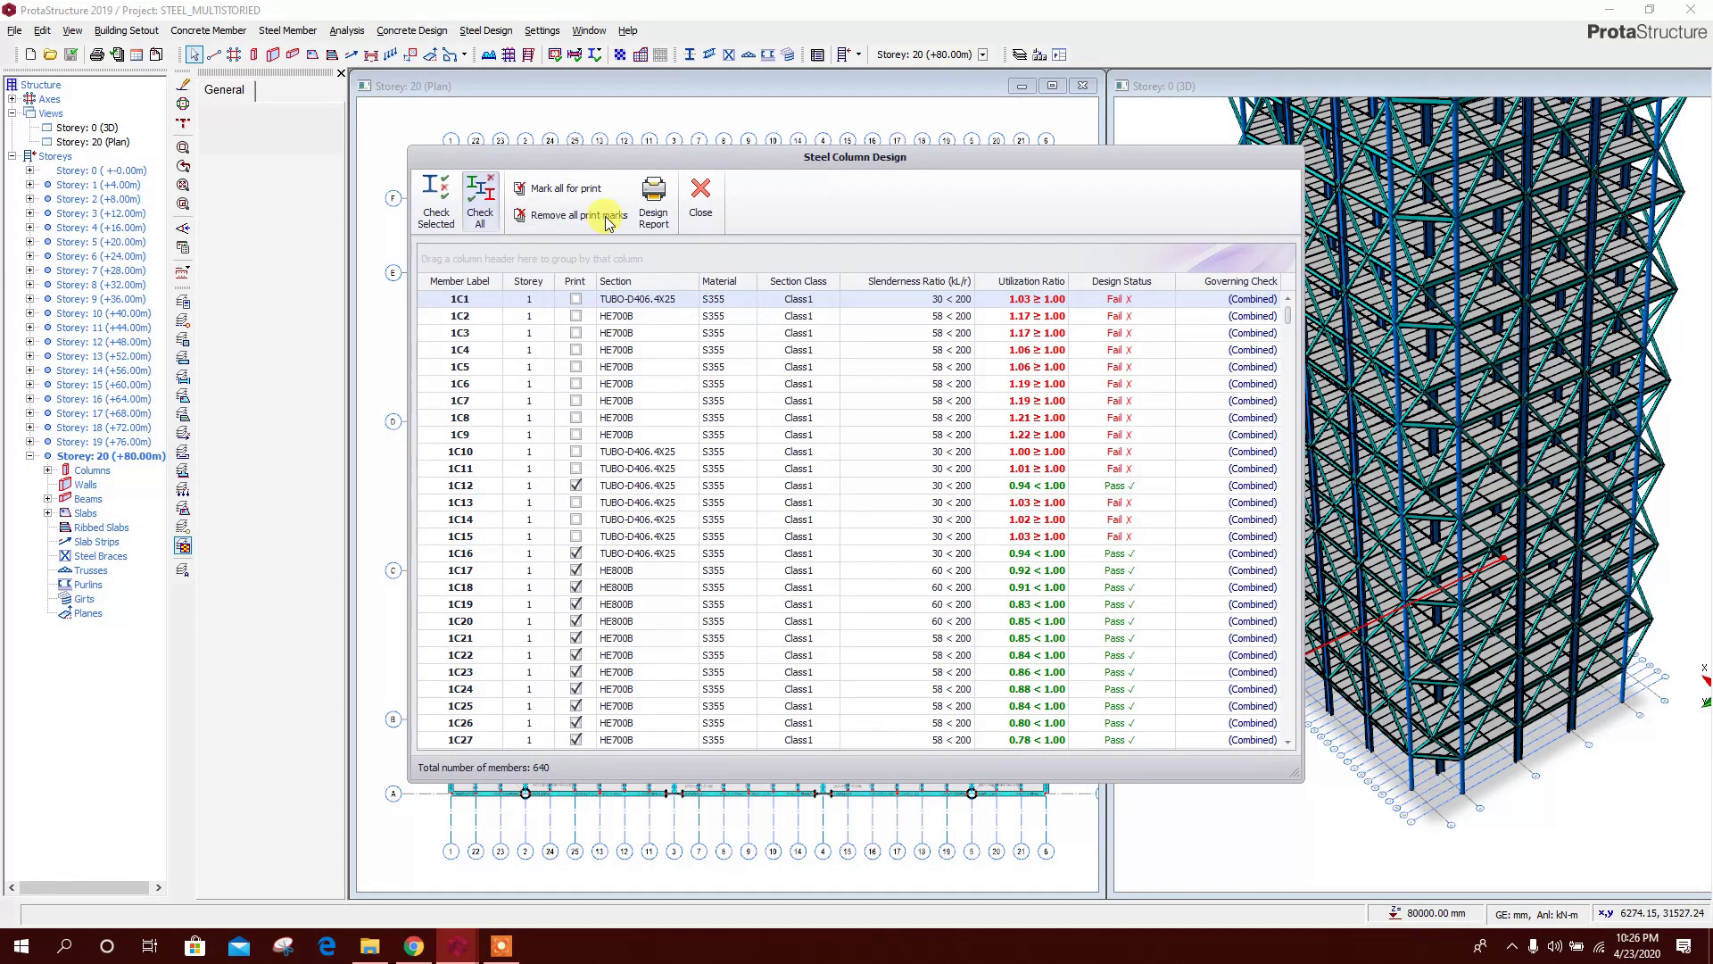
left_click(702, 201)
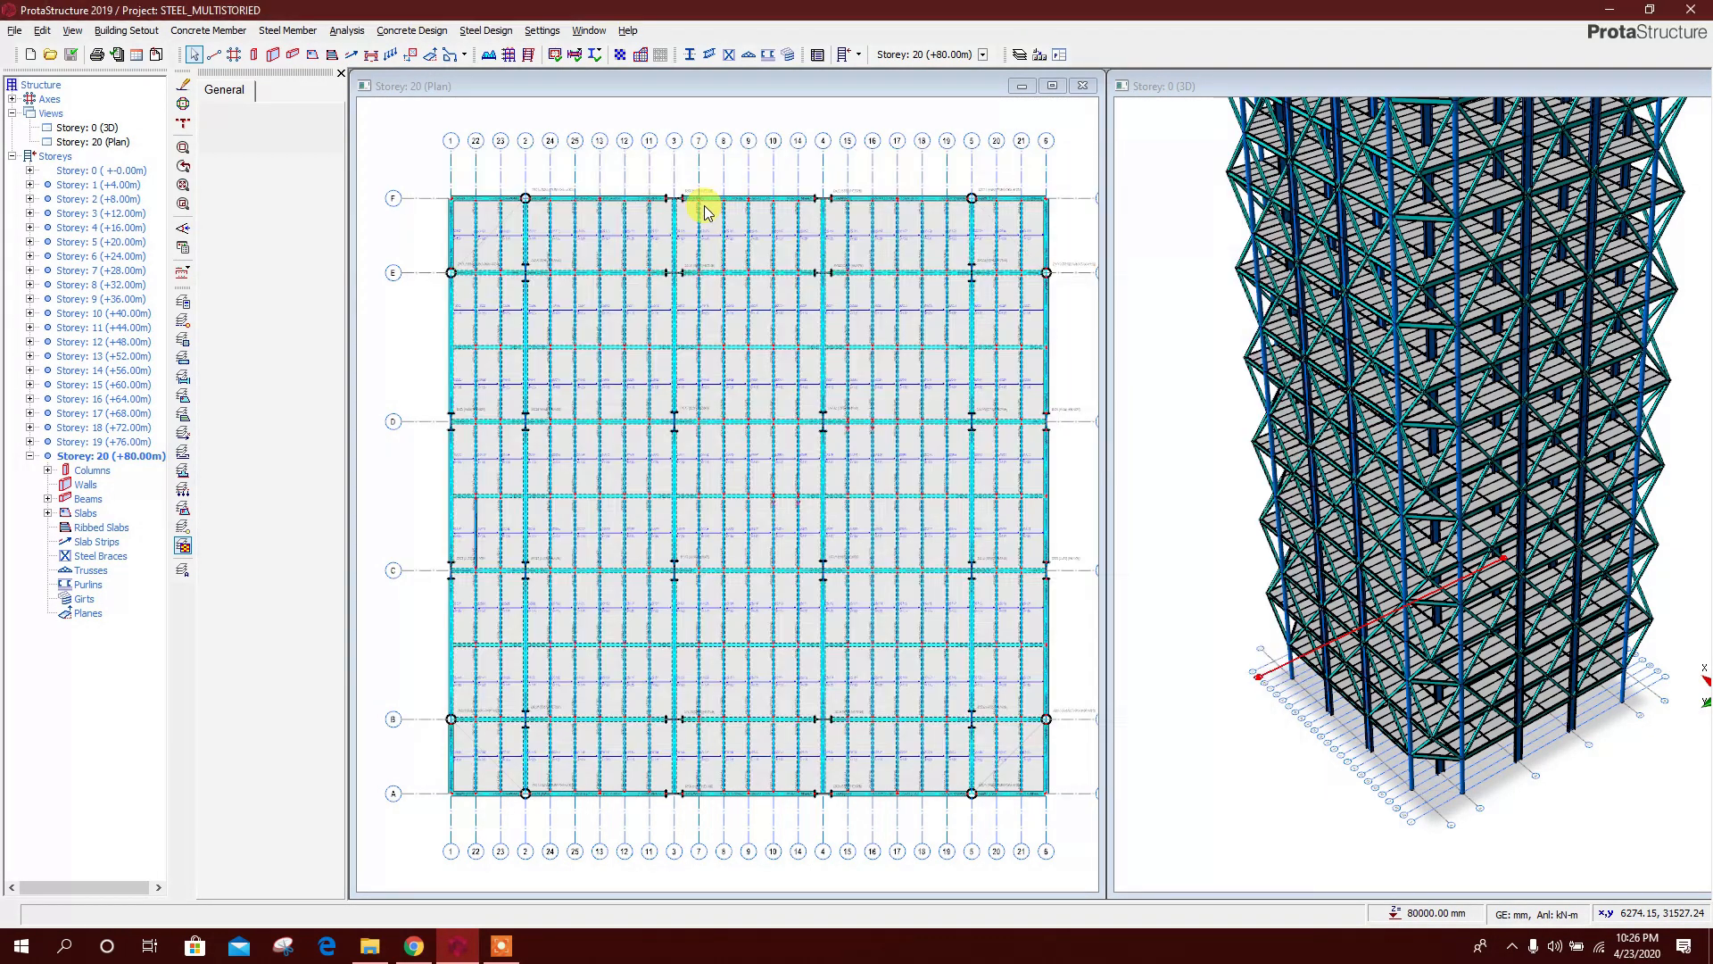
Run the steel beam design check on all beams and review the utilization and deflection results of the storey 19 beams
left_click(1164, 614)
mouse_move(1165, 614)
left_mouse_down()
mouse_move(1148, 623)
mouse_move(1152, 593)
left_mouse_up()
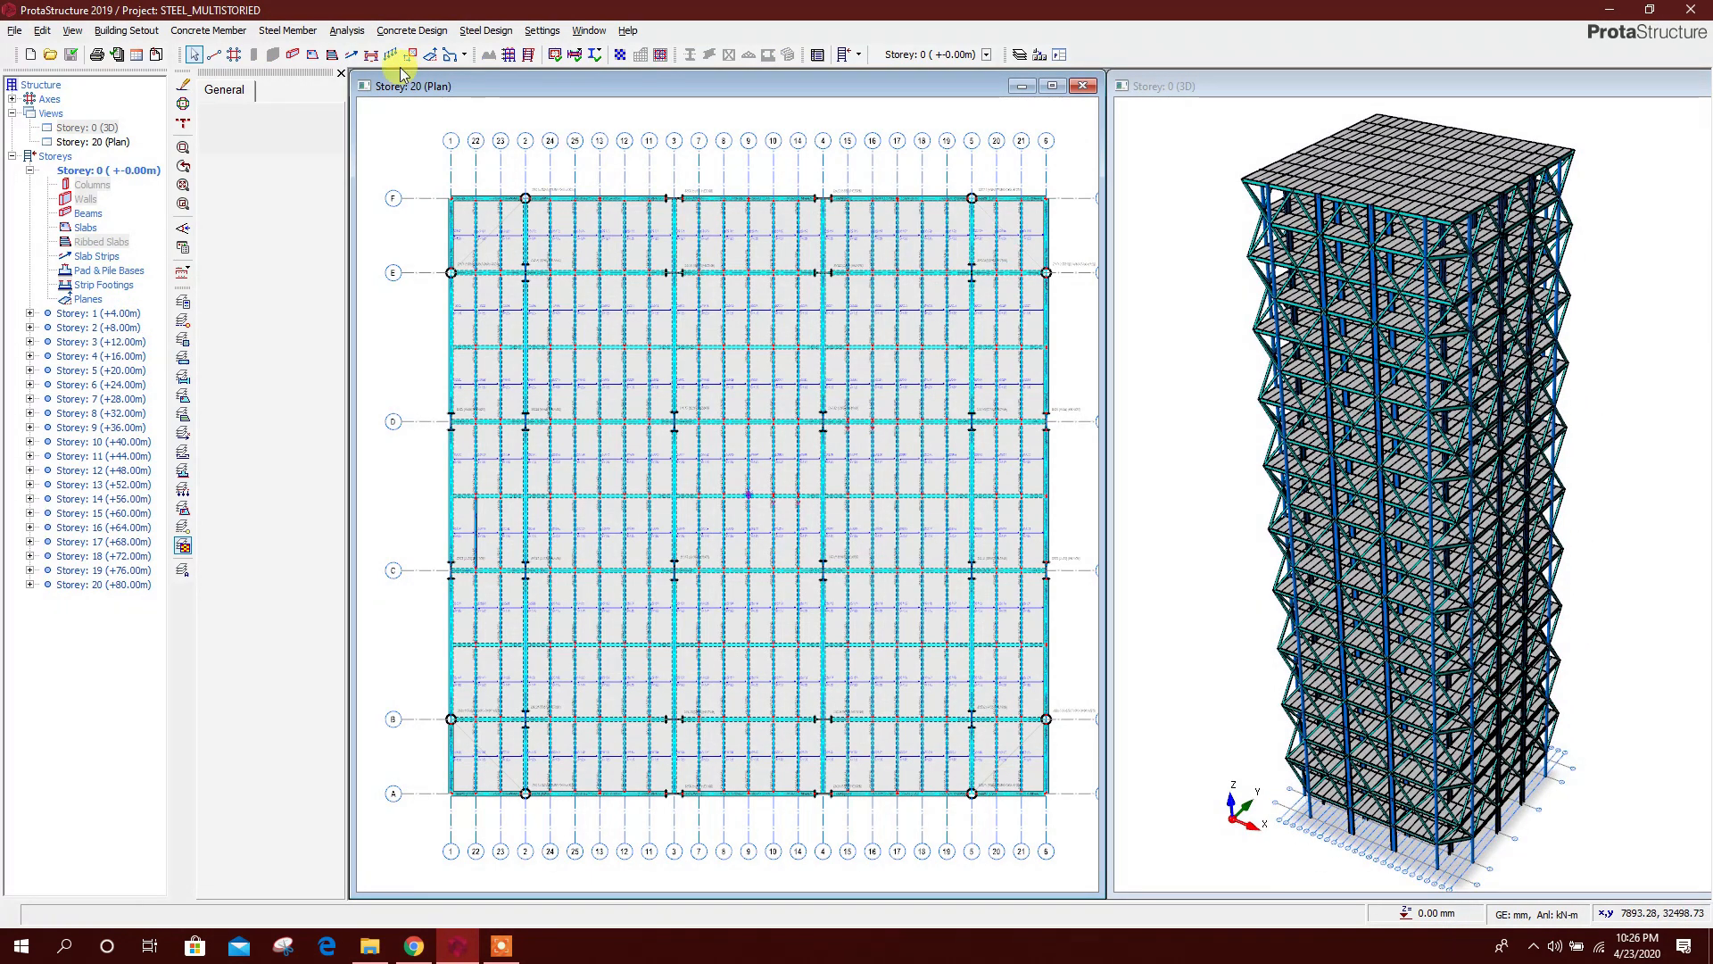
left_click(489, 30)
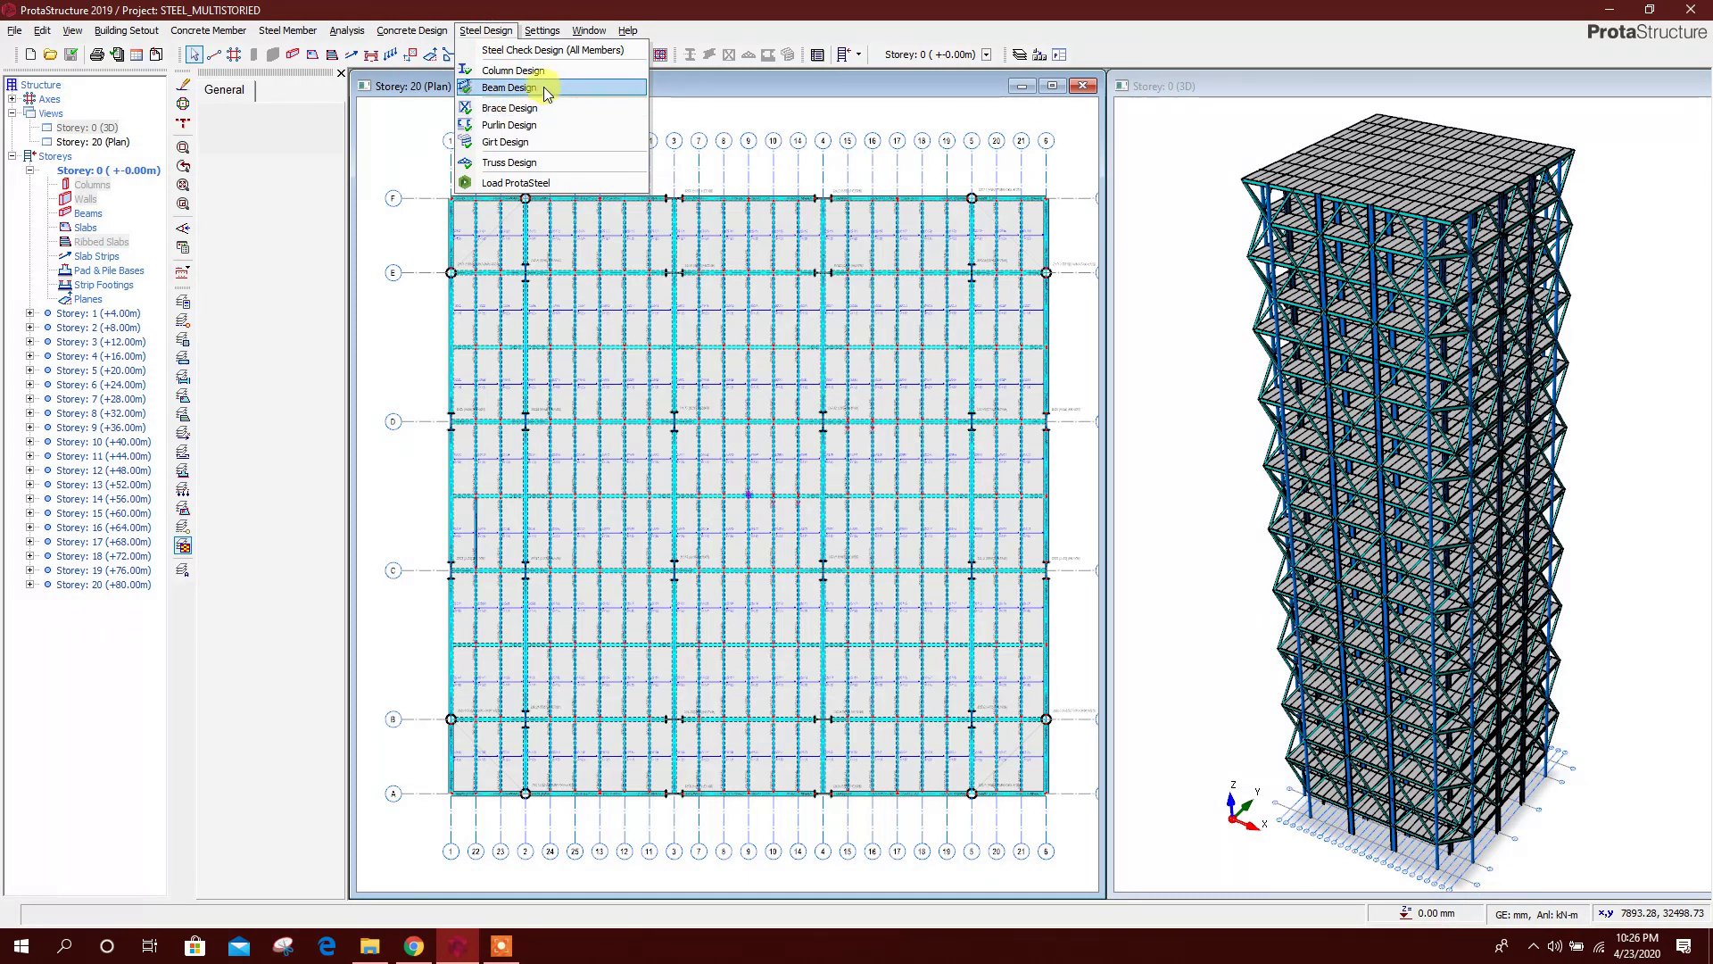
left_click(540, 87)
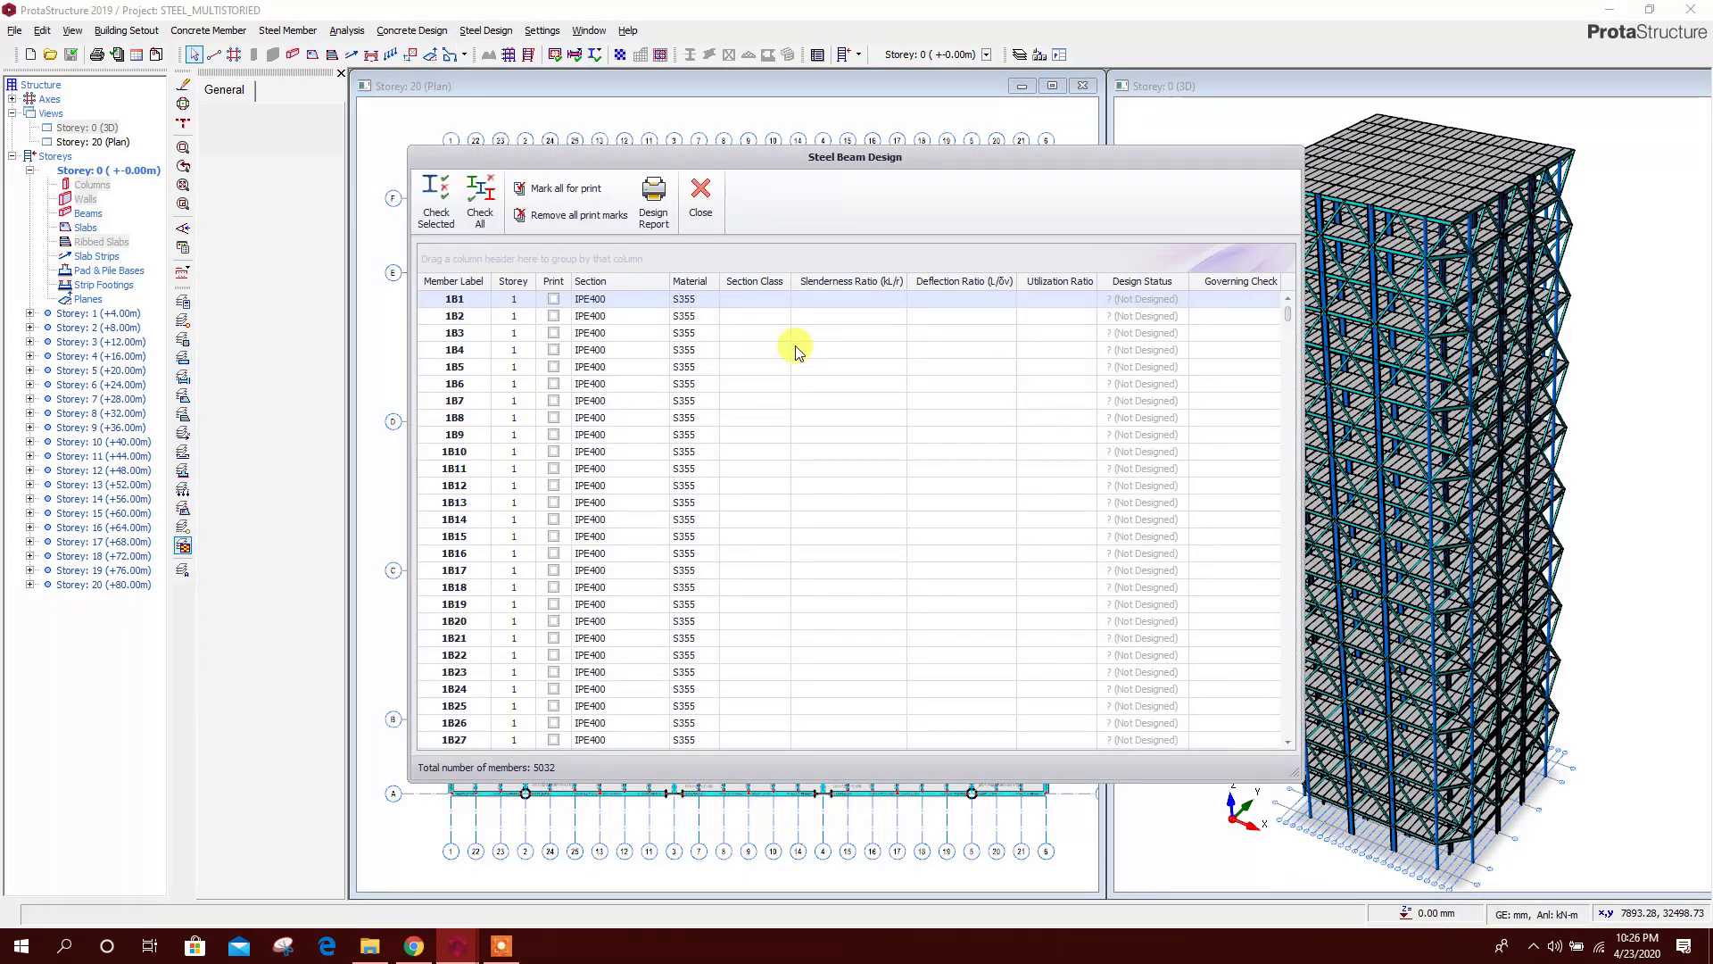
left_click(480, 199)
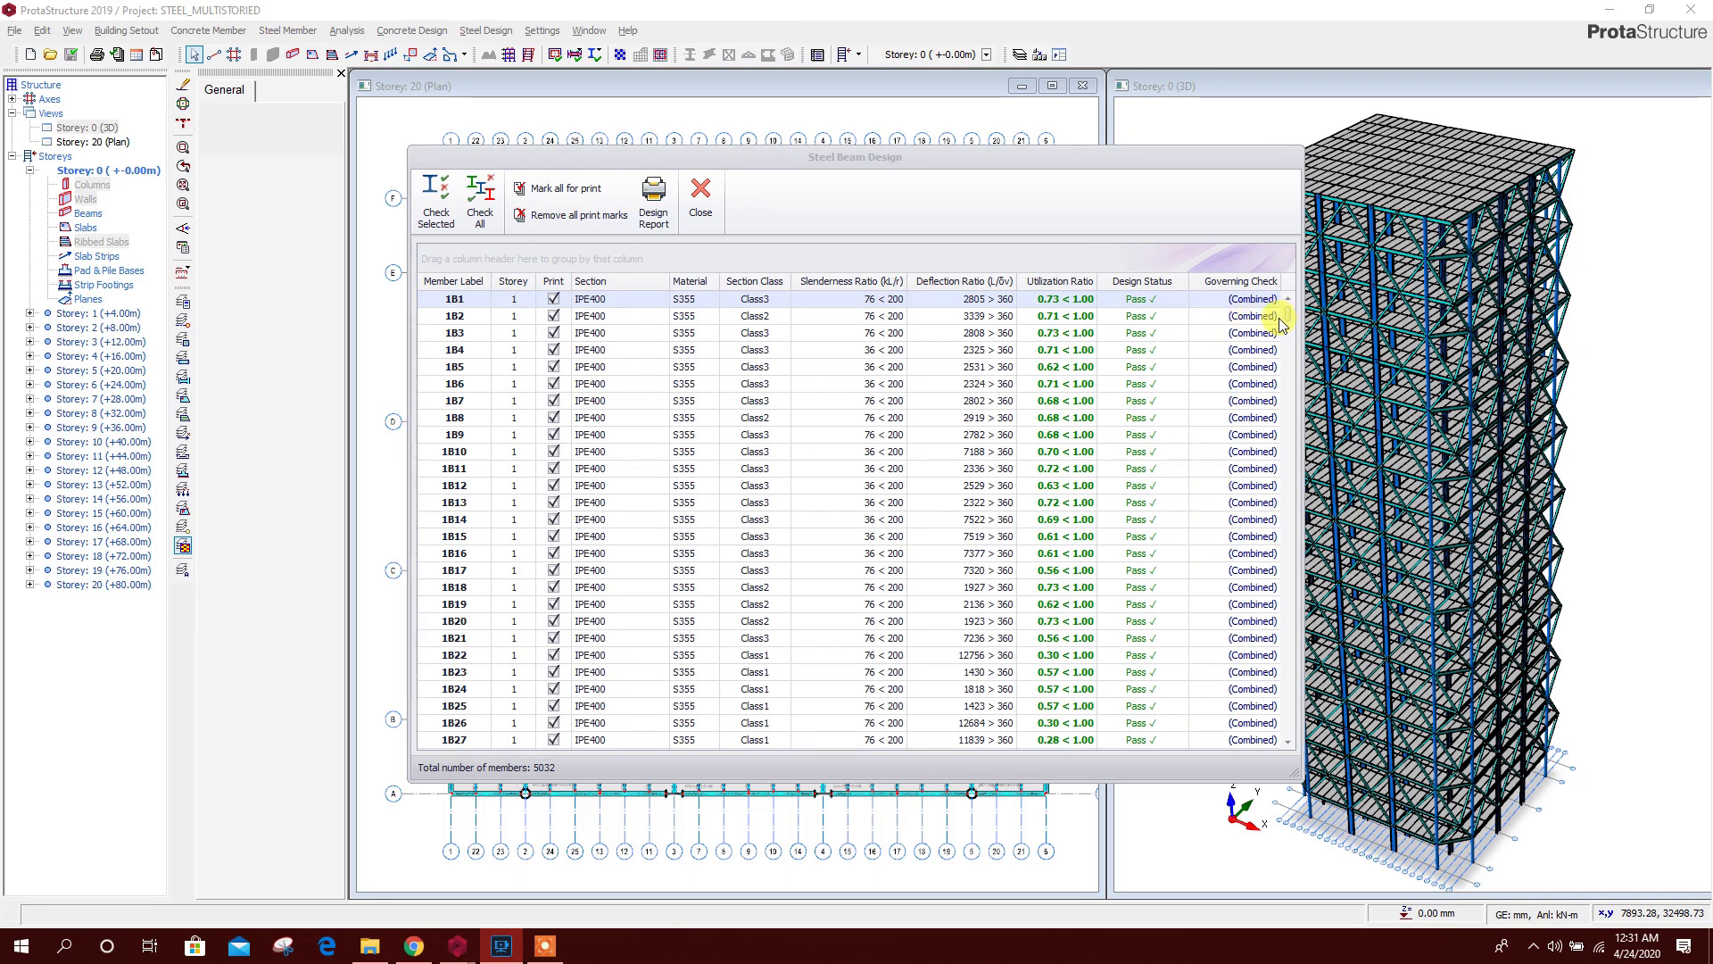
left_click_drag(1288, 320, 1261, 701)
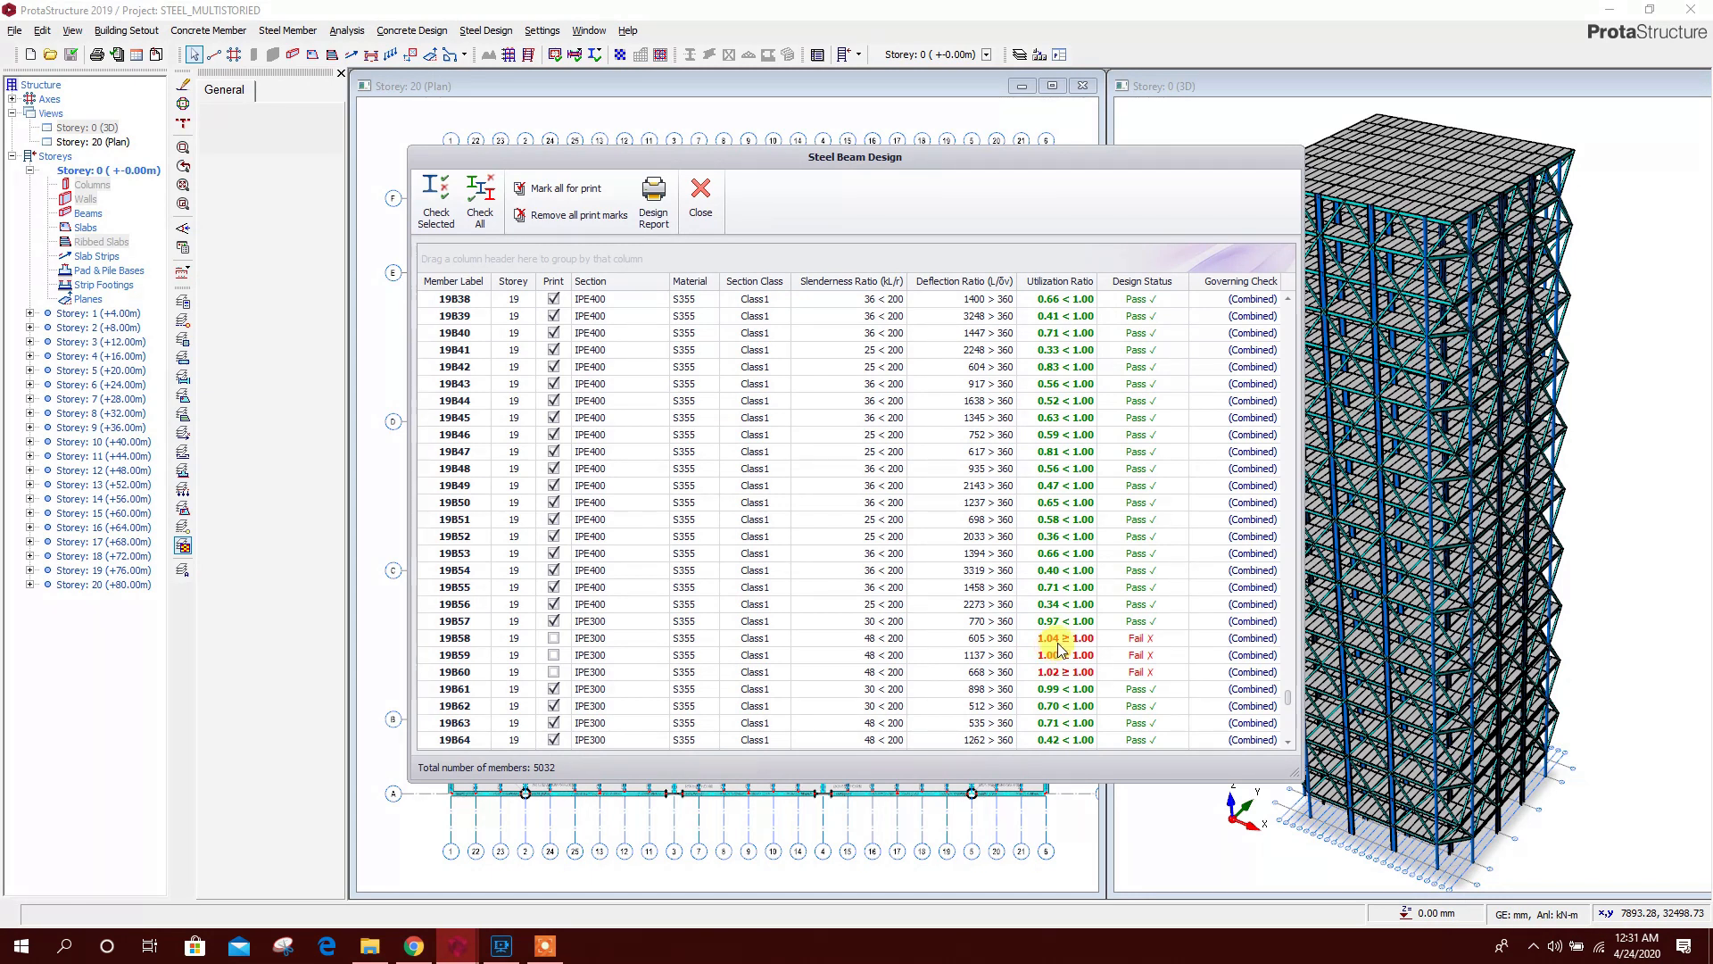
scroll(1092, 655, "down", 11)
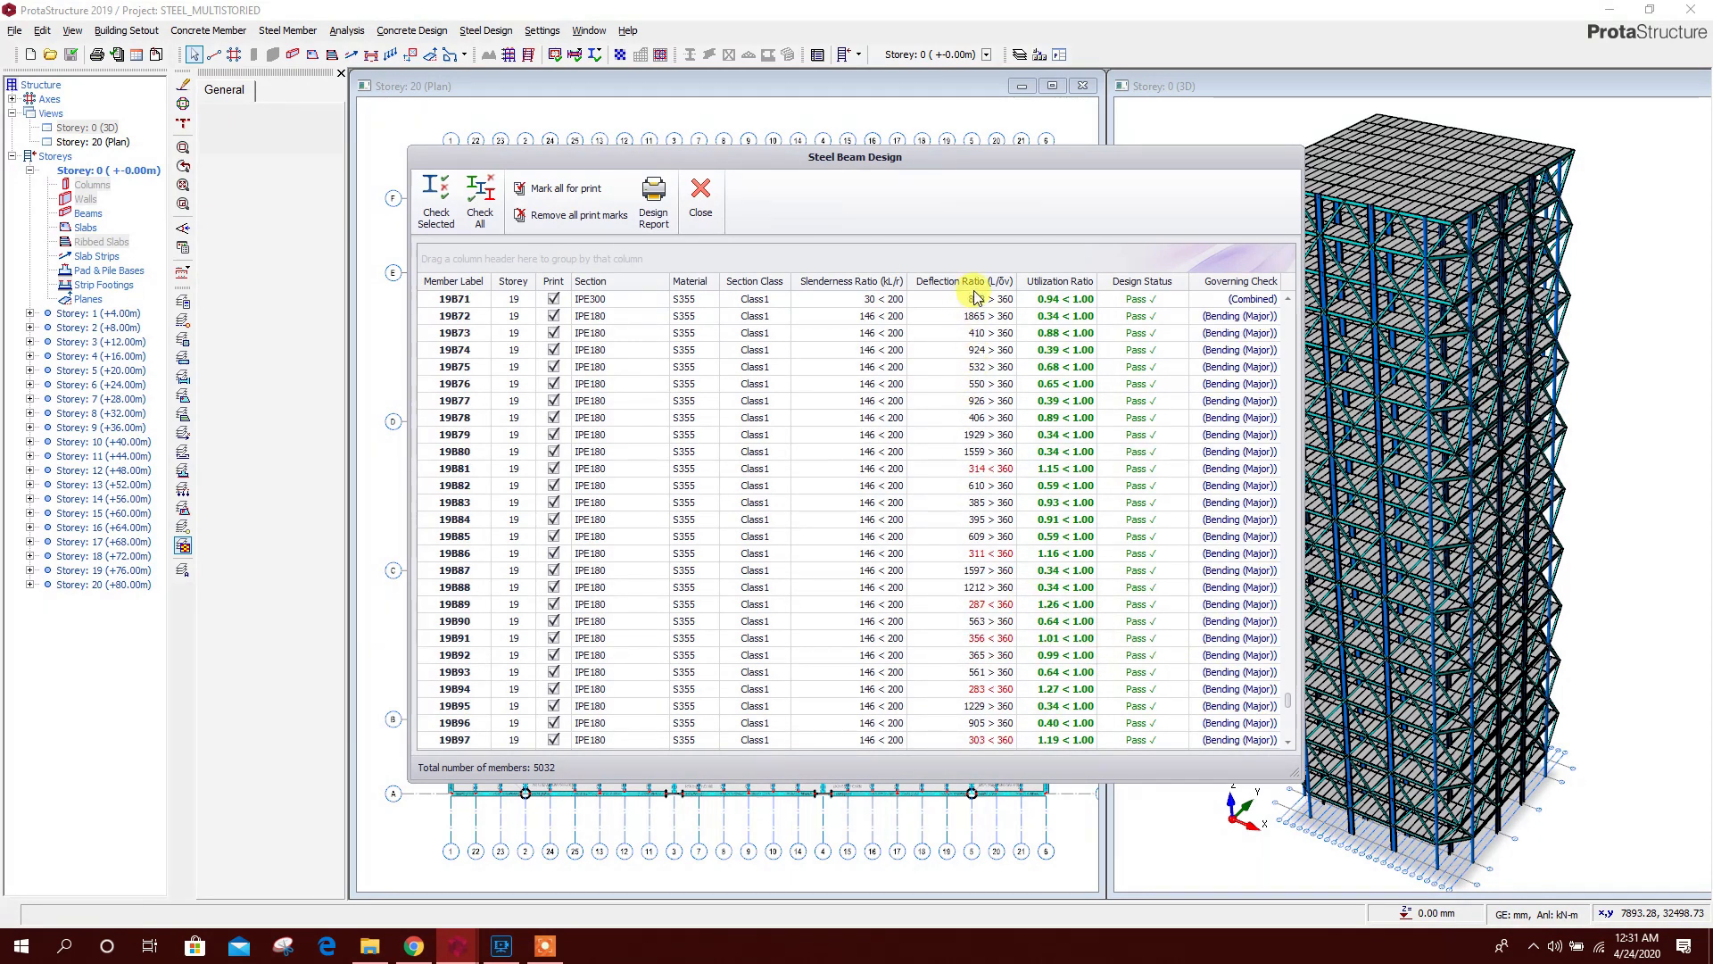
scroll(966, 590, "down", 6)
left_click_drag(1288, 703, 1236, 371)
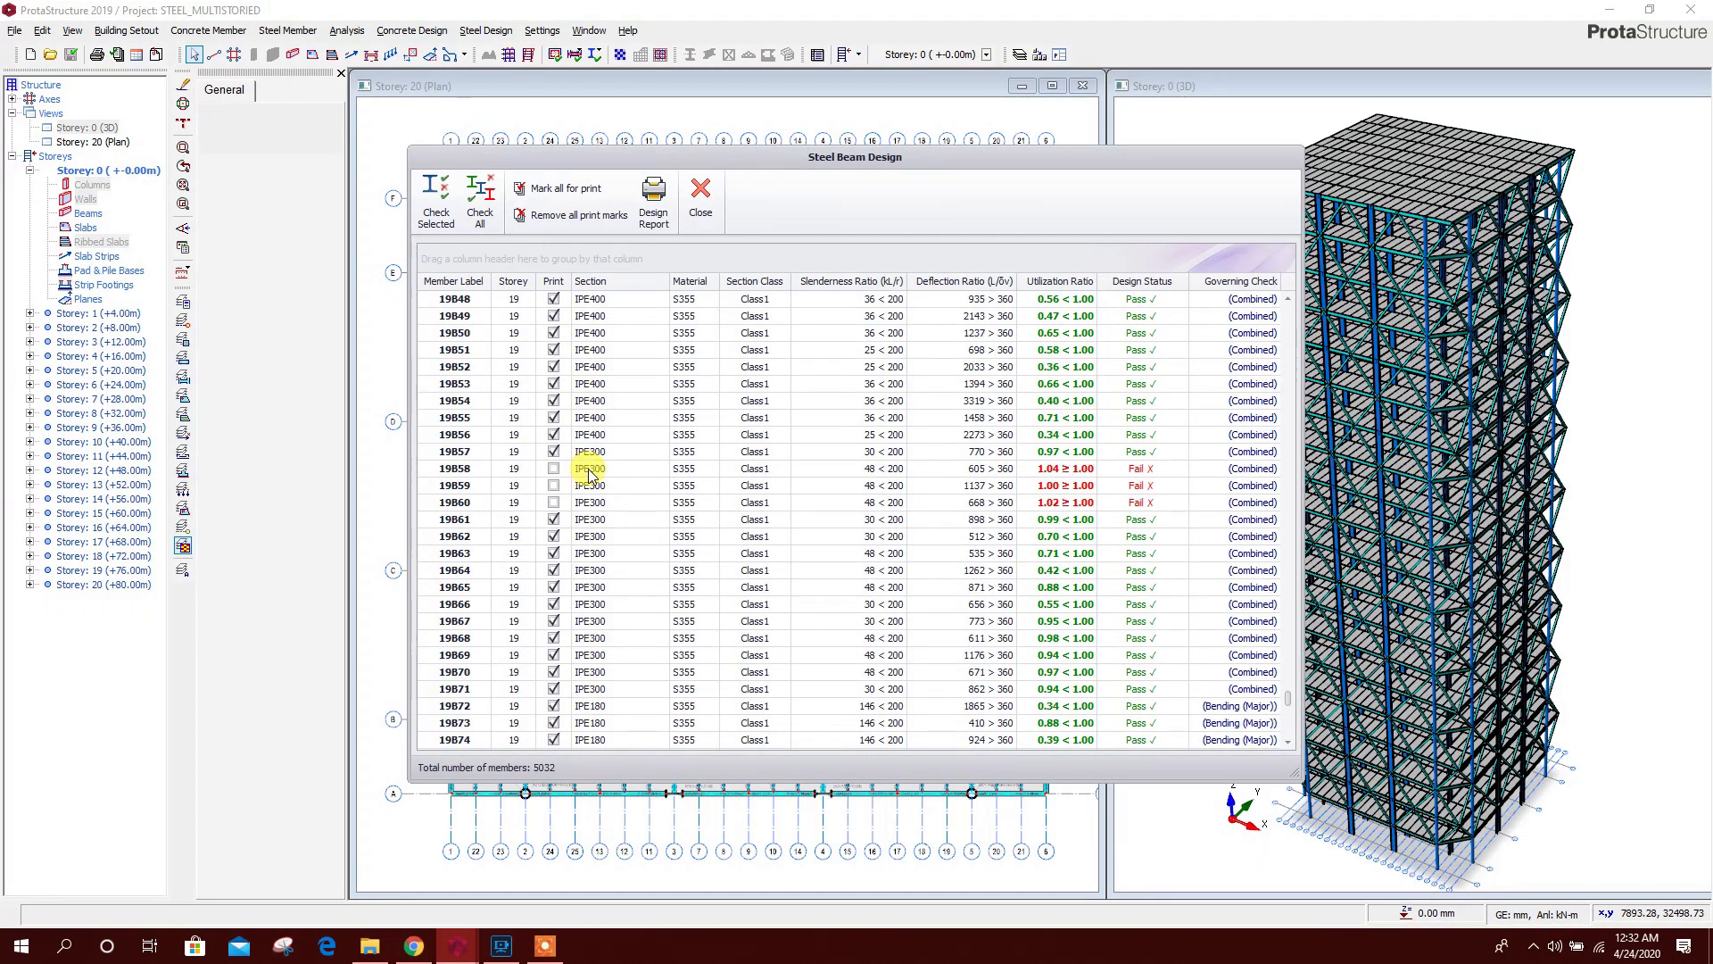
Change the section of storey 19 beam 19B58 to IPE330 and accept its updated design
left_click(589, 470)
double_click(596, 472)
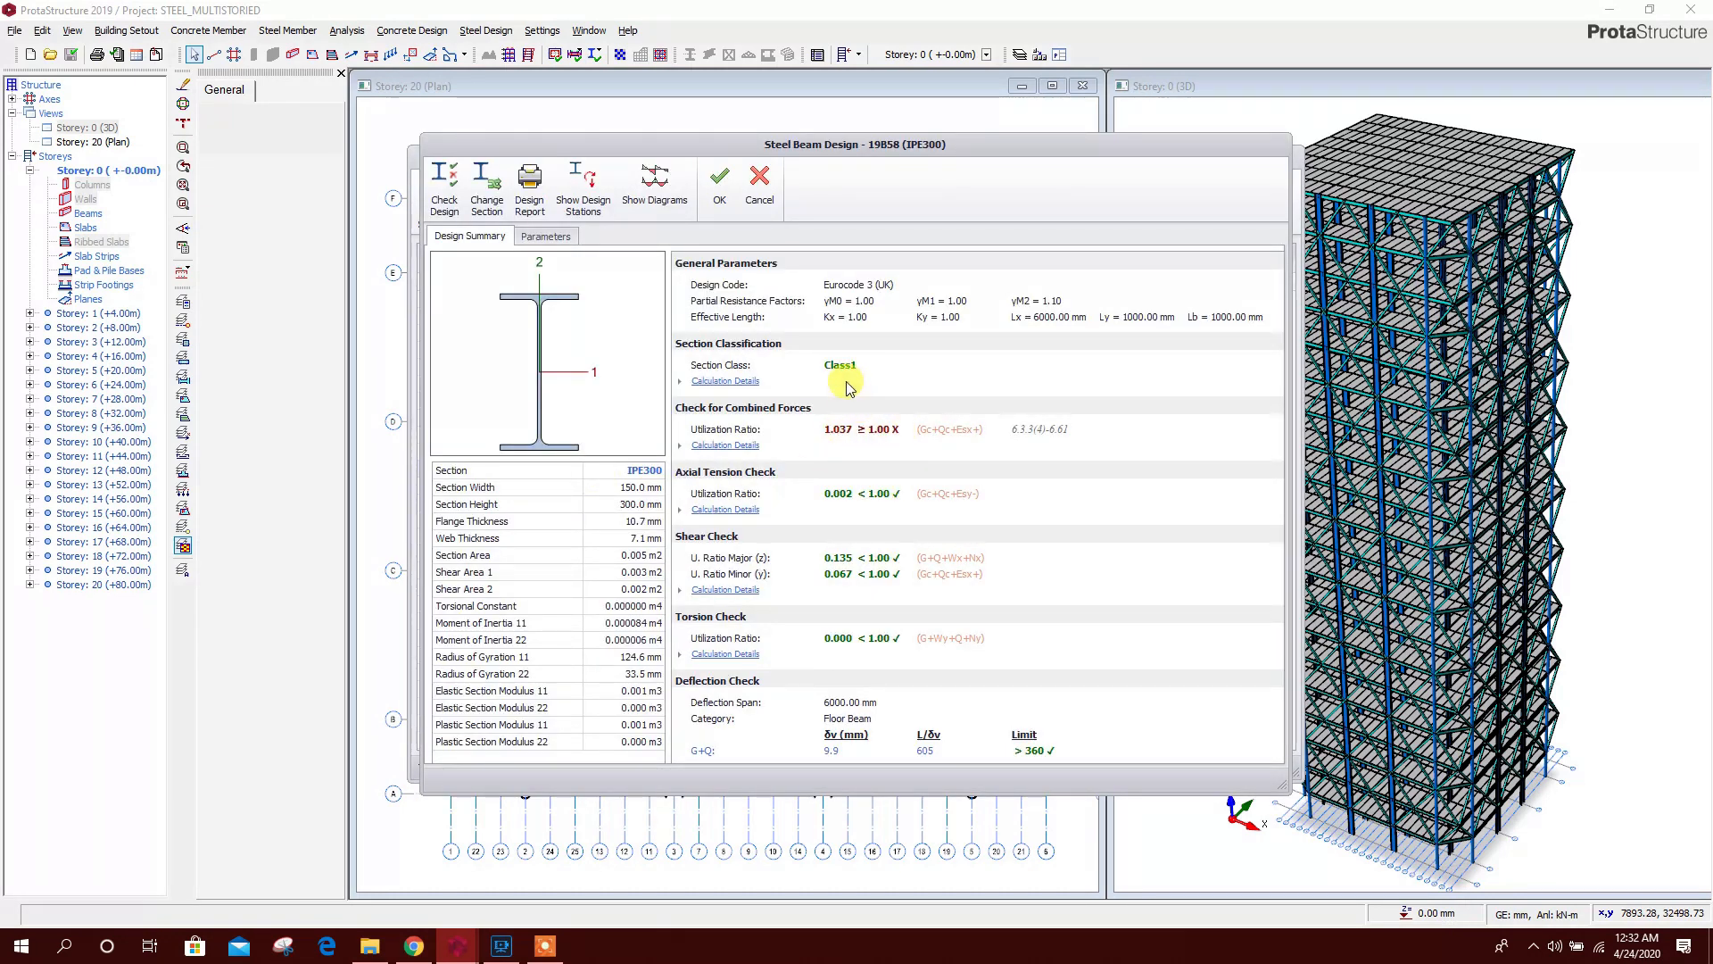
left_click(491, 197)
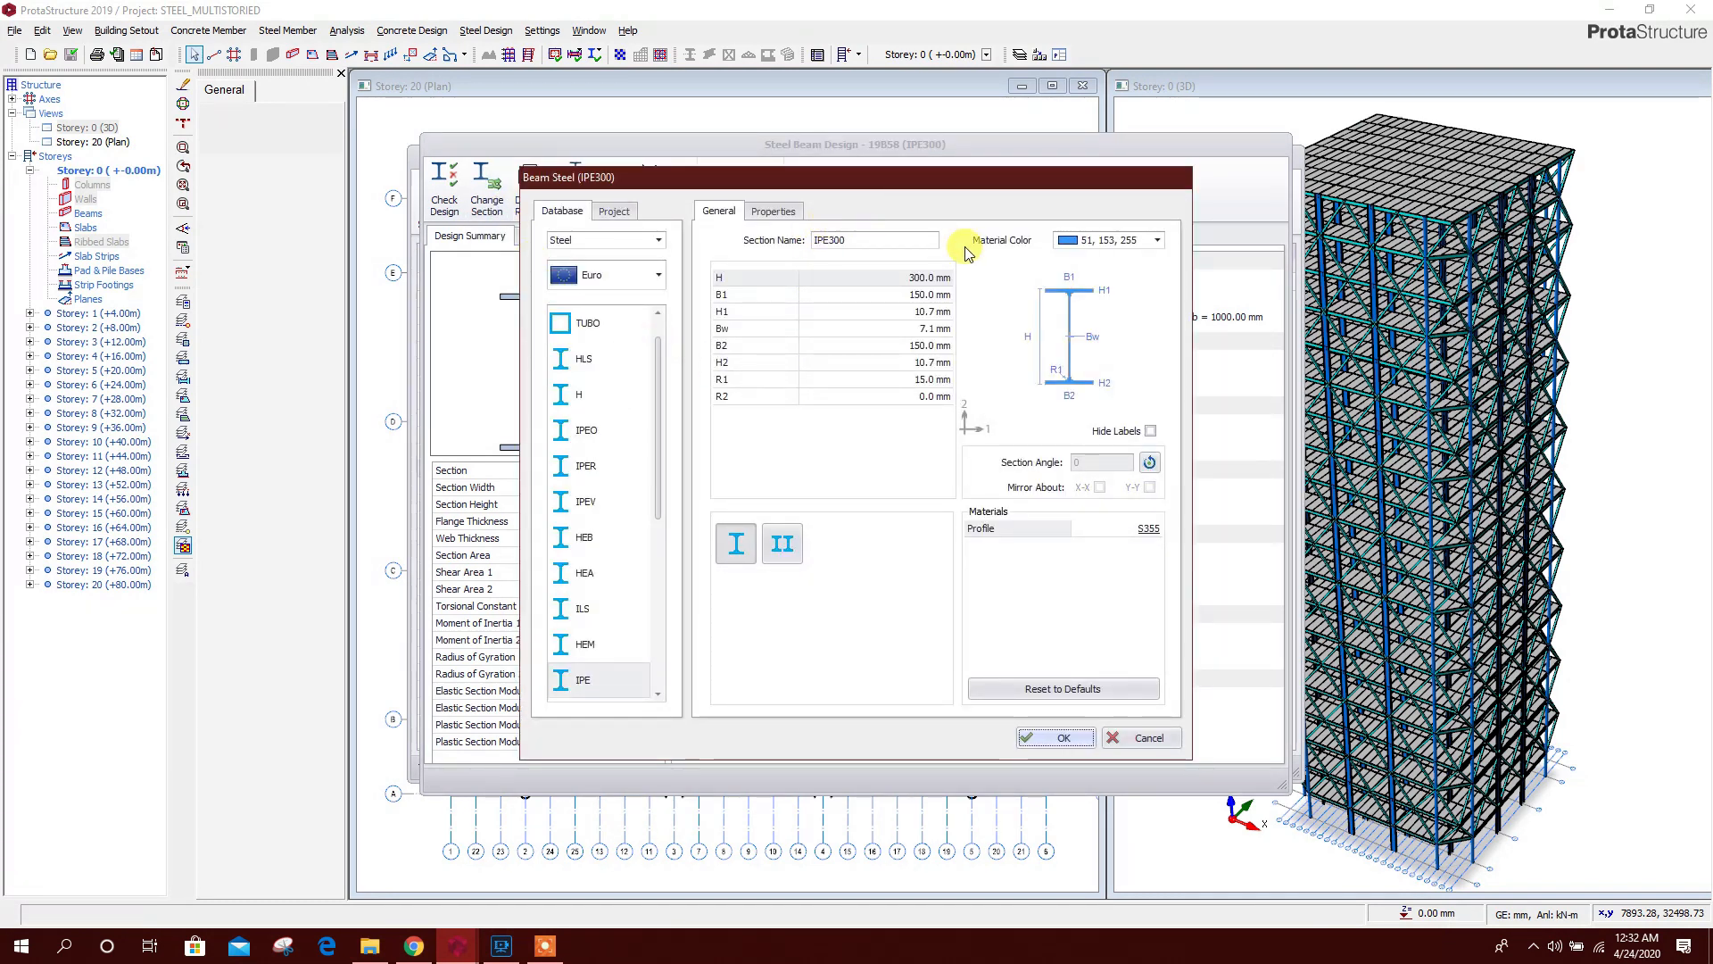
scroll(636, 611, "down", 1)
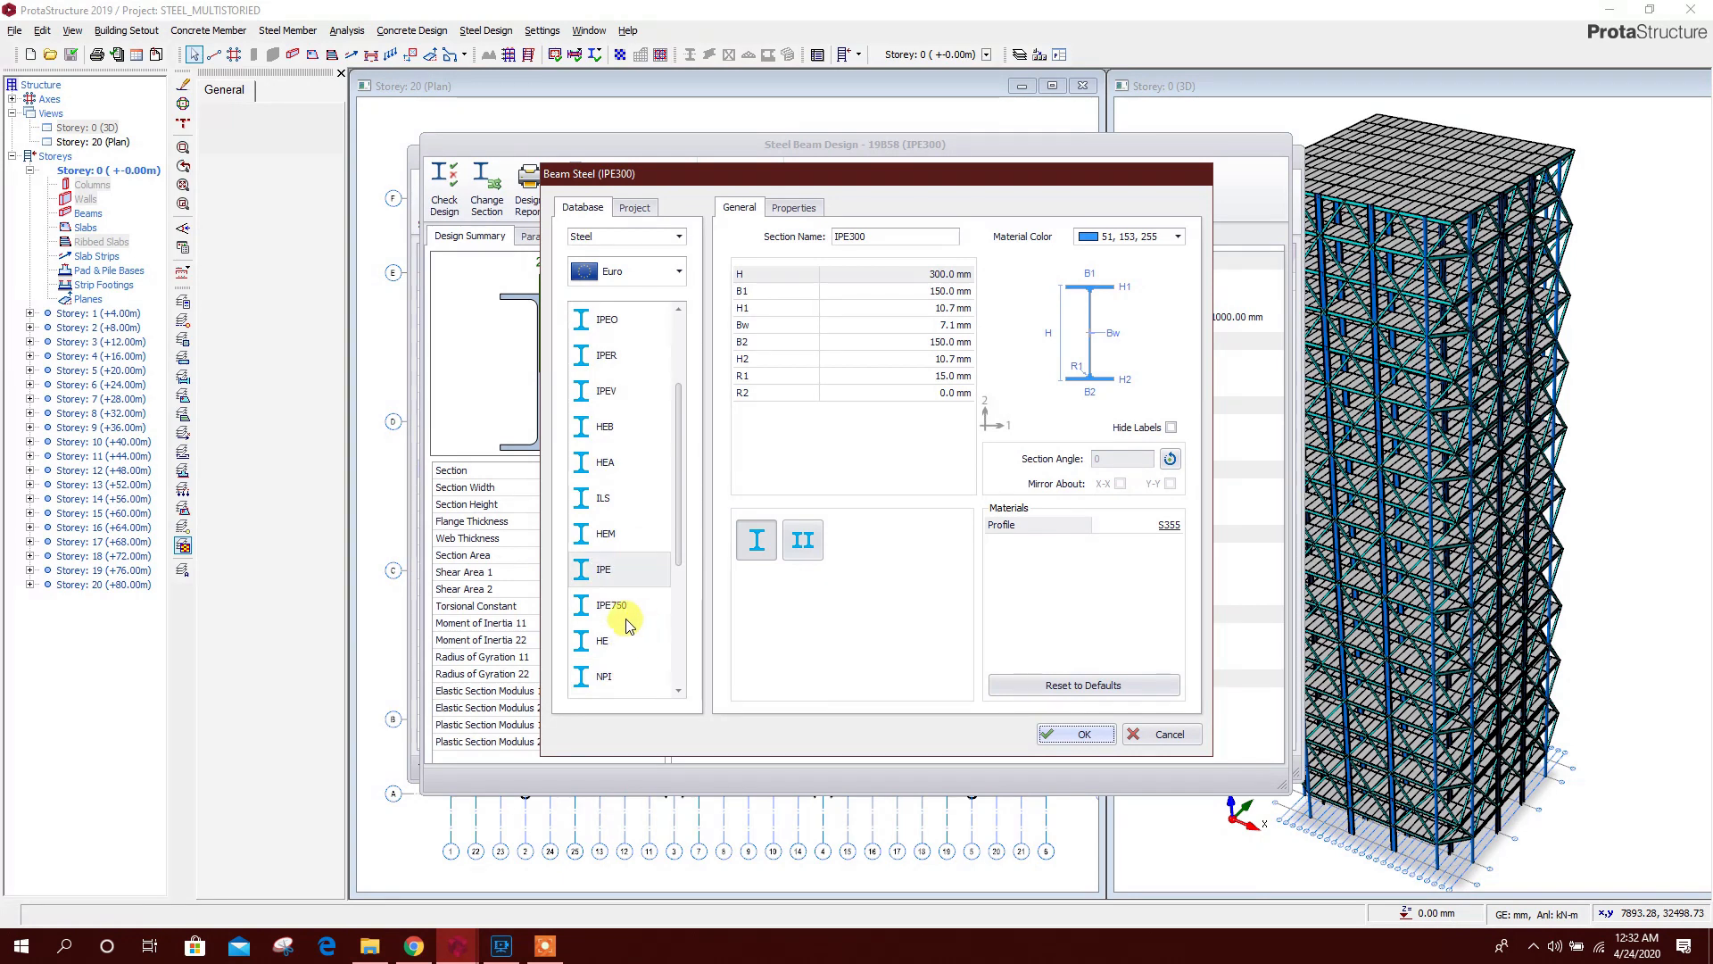
left_click(634, 573)
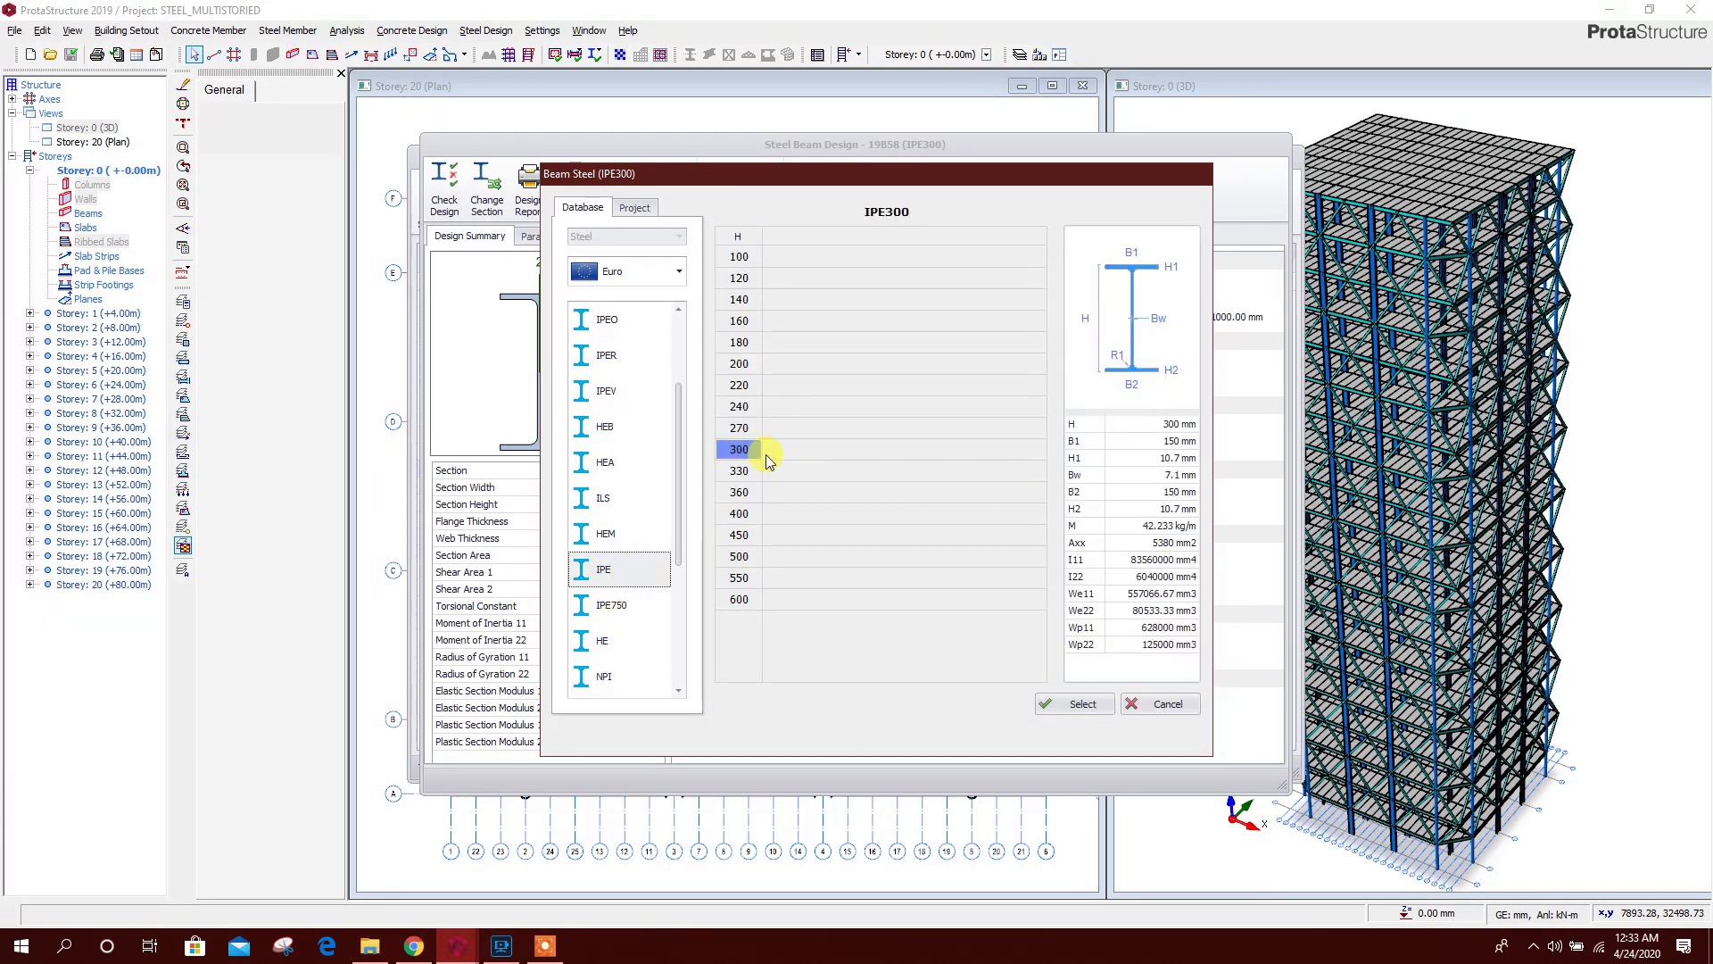
left_click(1083, 704)
left_click(1081, 735)
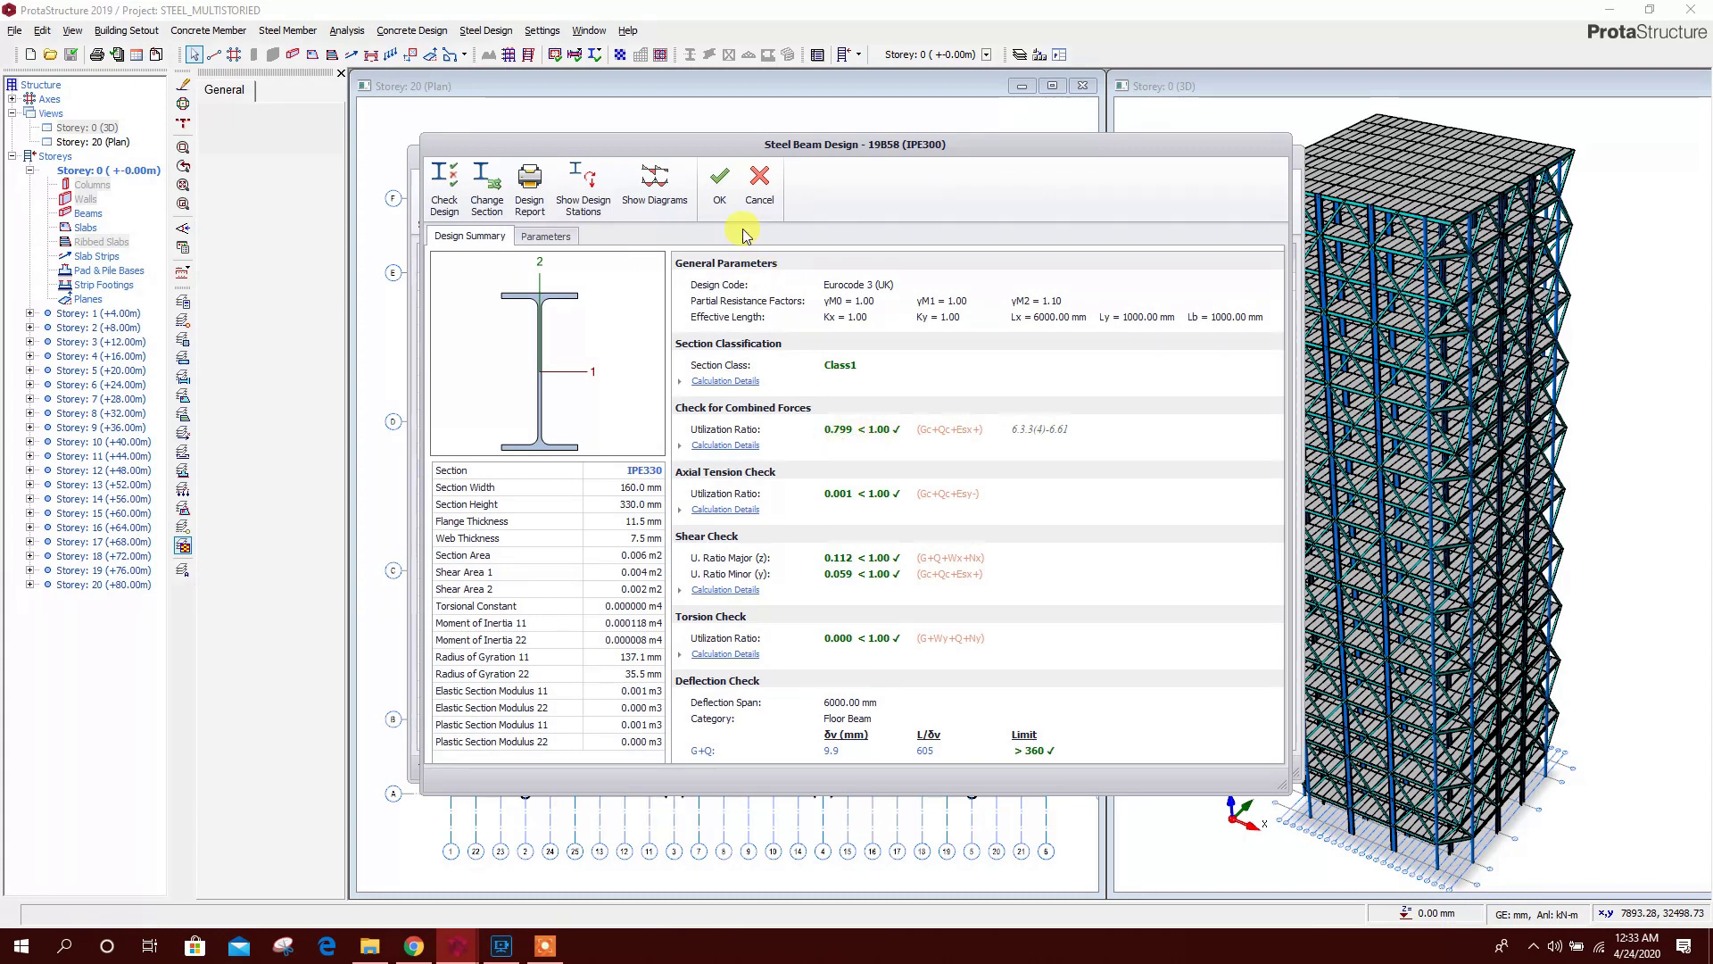
left_click(719, 183)
Change the section of beam 19B59 to IPE330 and accept its updated design
left_click(604, 487)
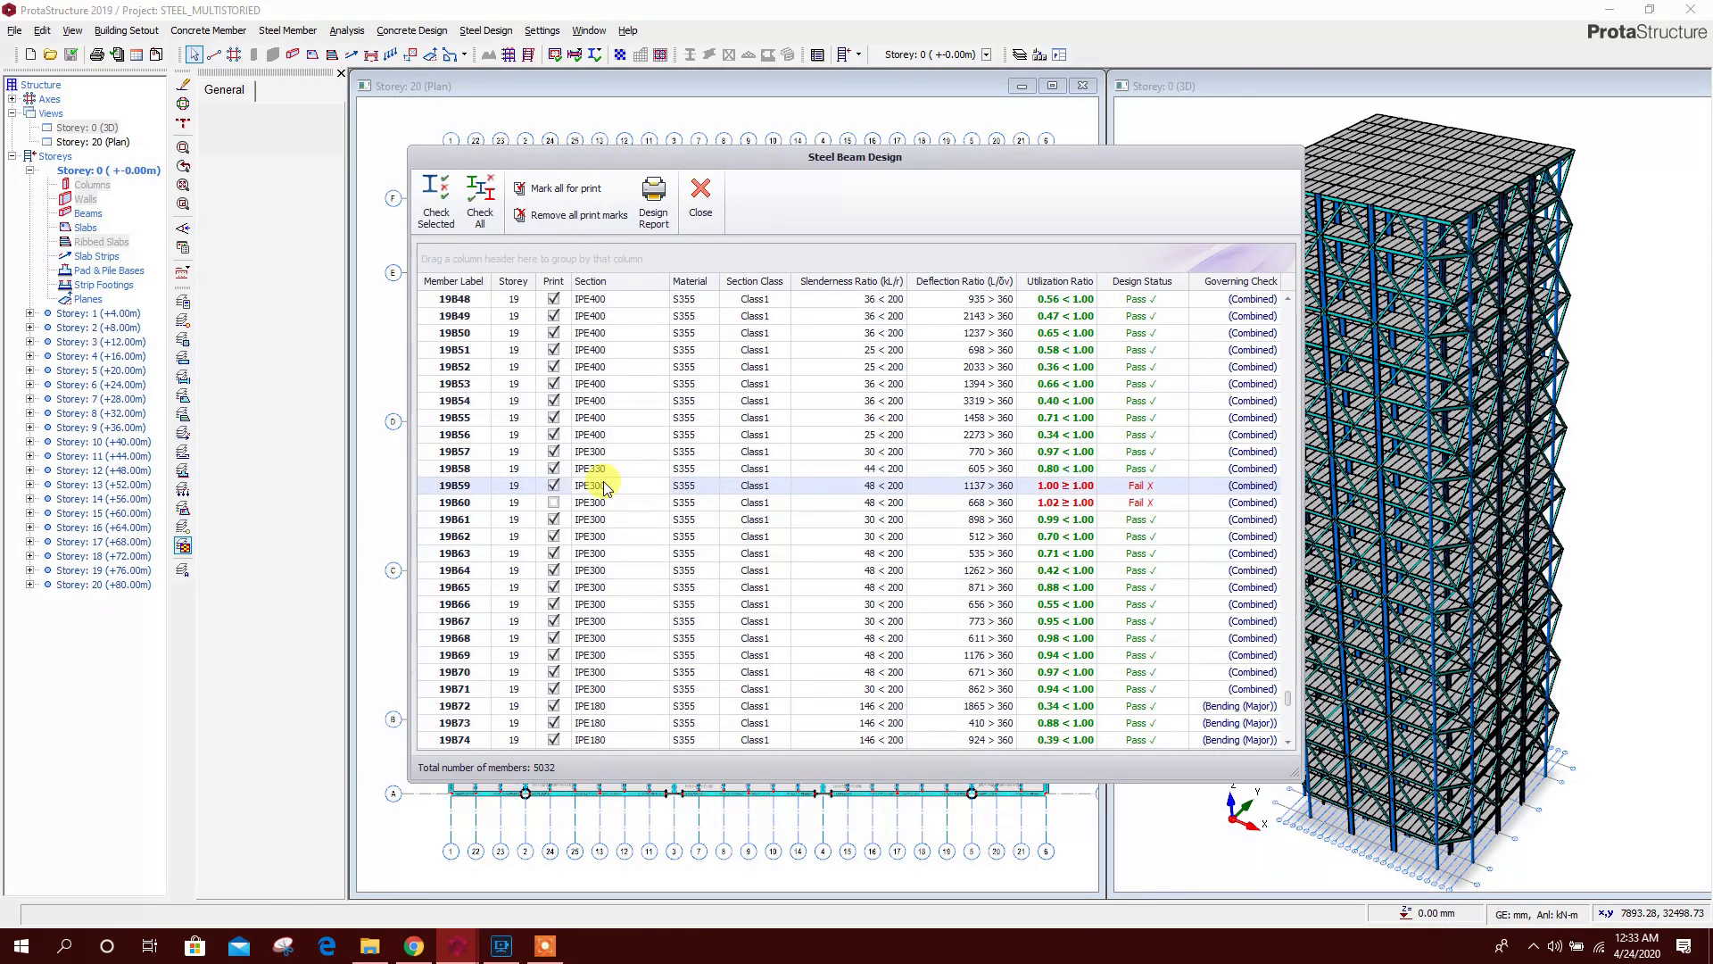
double_click(604, 488)
left_click(487, 192)
left_click(582, 680)
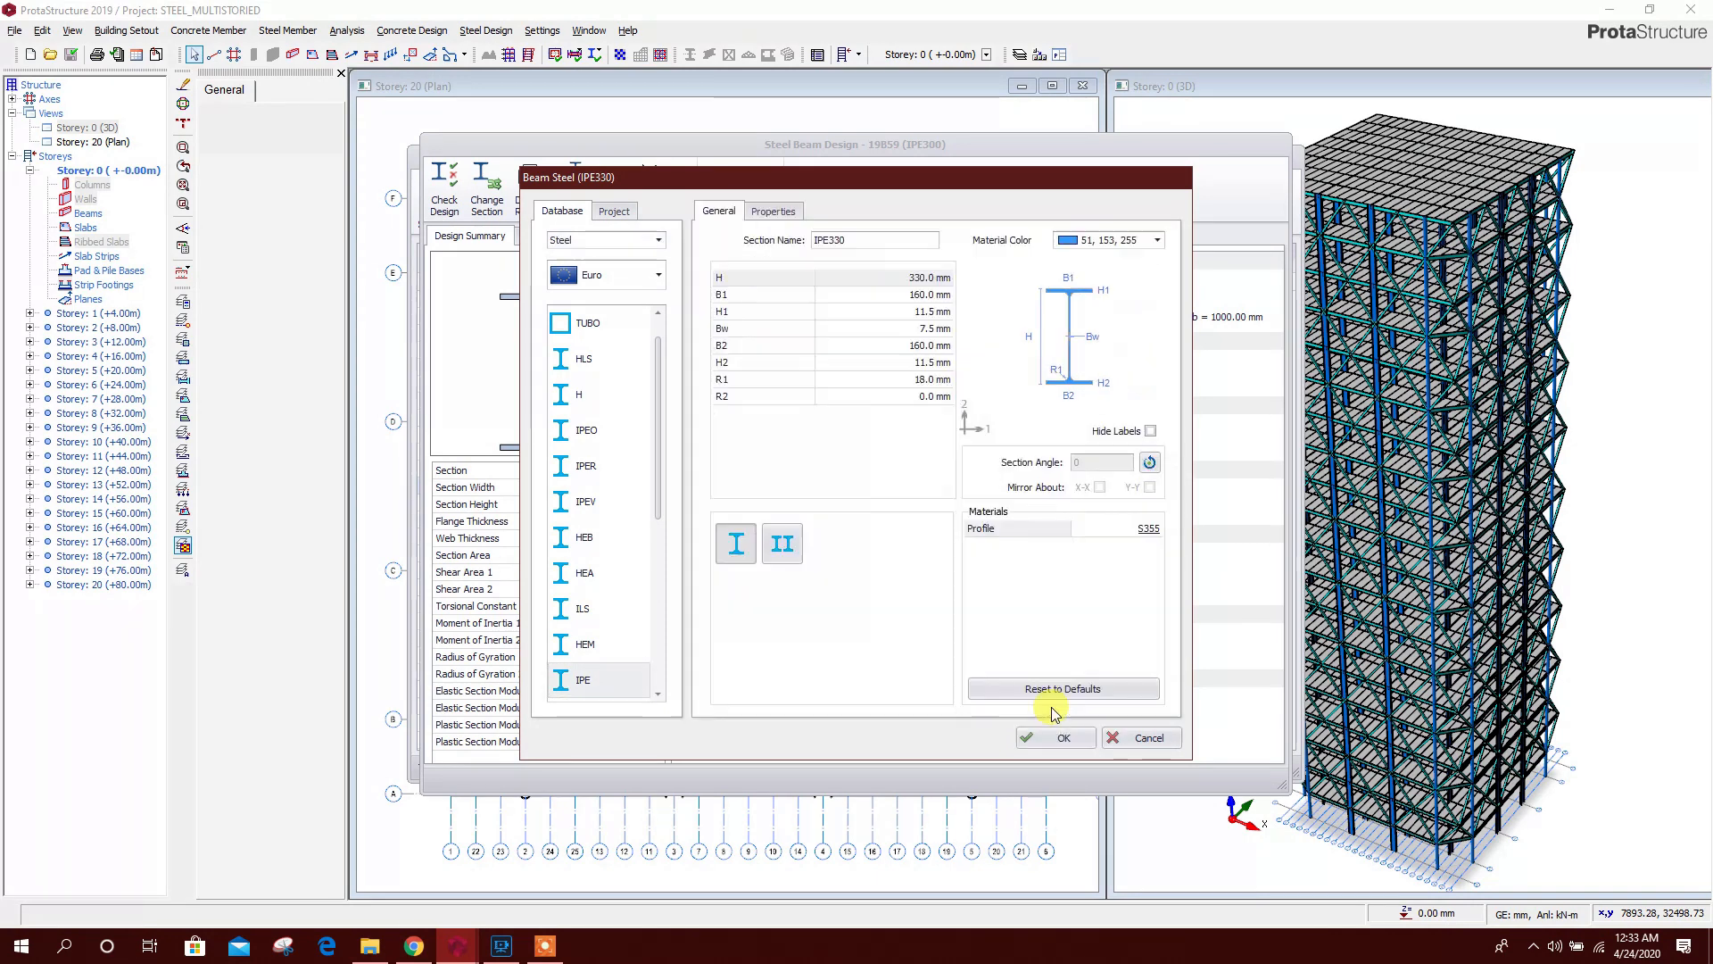
left_click(1056, 737)
left_click(719, 183)
Change the section of beam 19B60 to IPE330 and run its design checks
left_click(1070, 504)
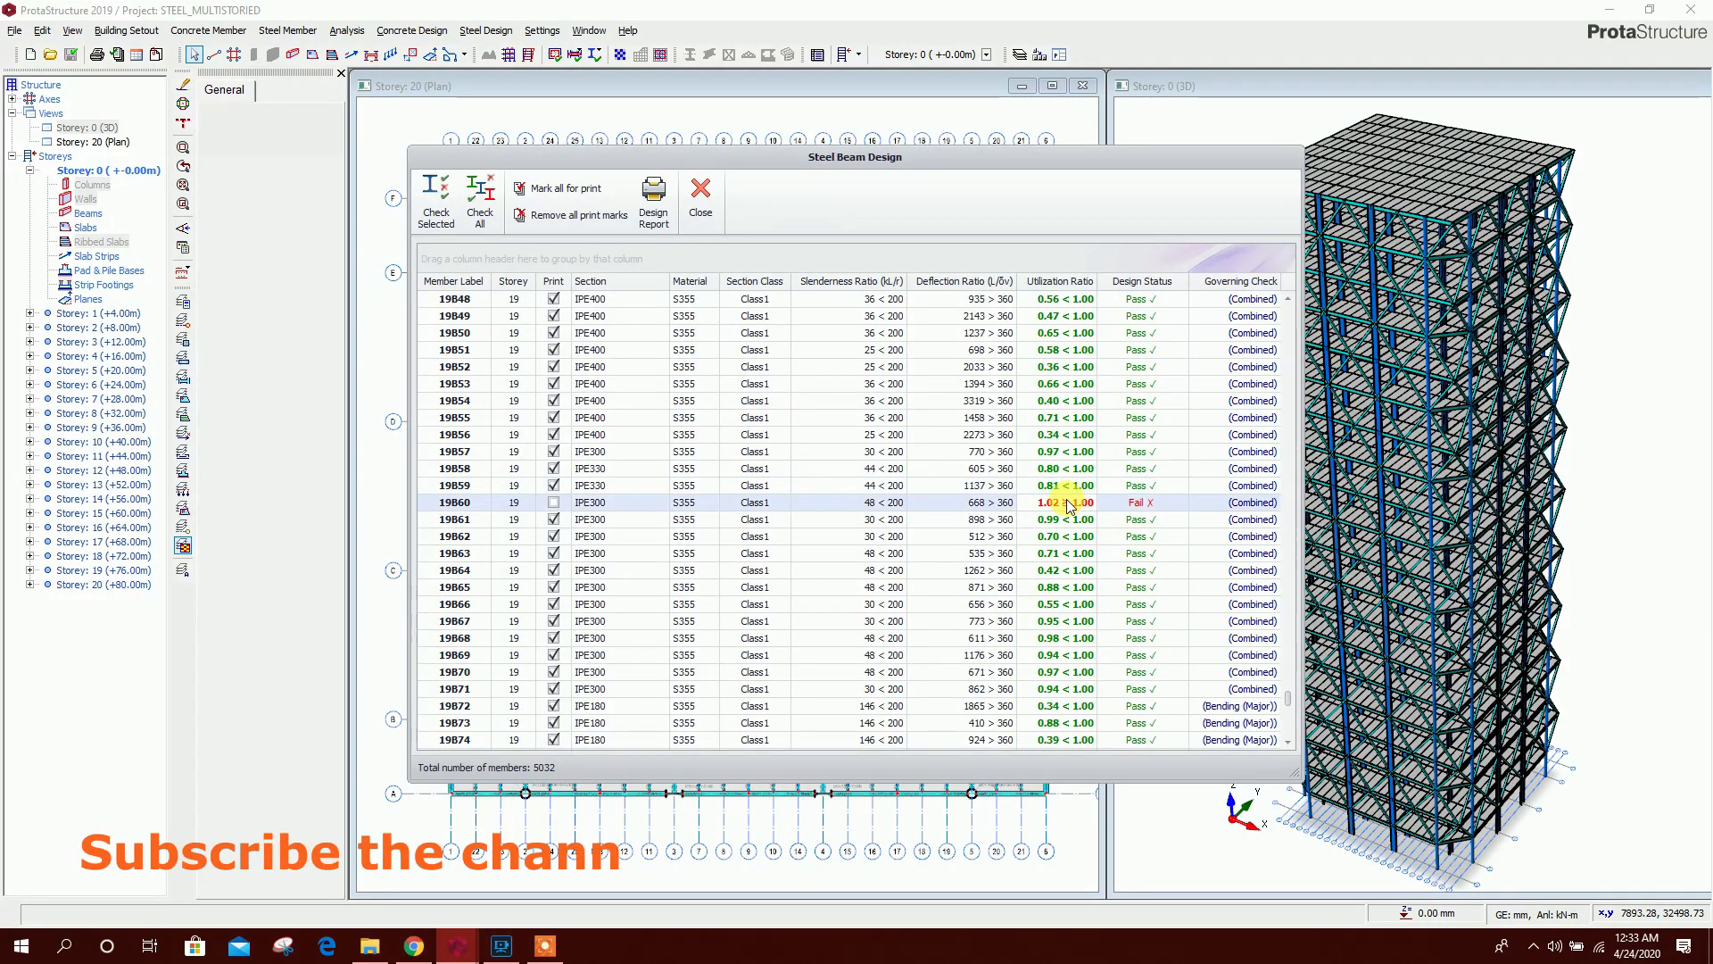
double_click(1070, 504)
left_click(488, 191)
left_click(730, 475)
left_click(1053, 704)
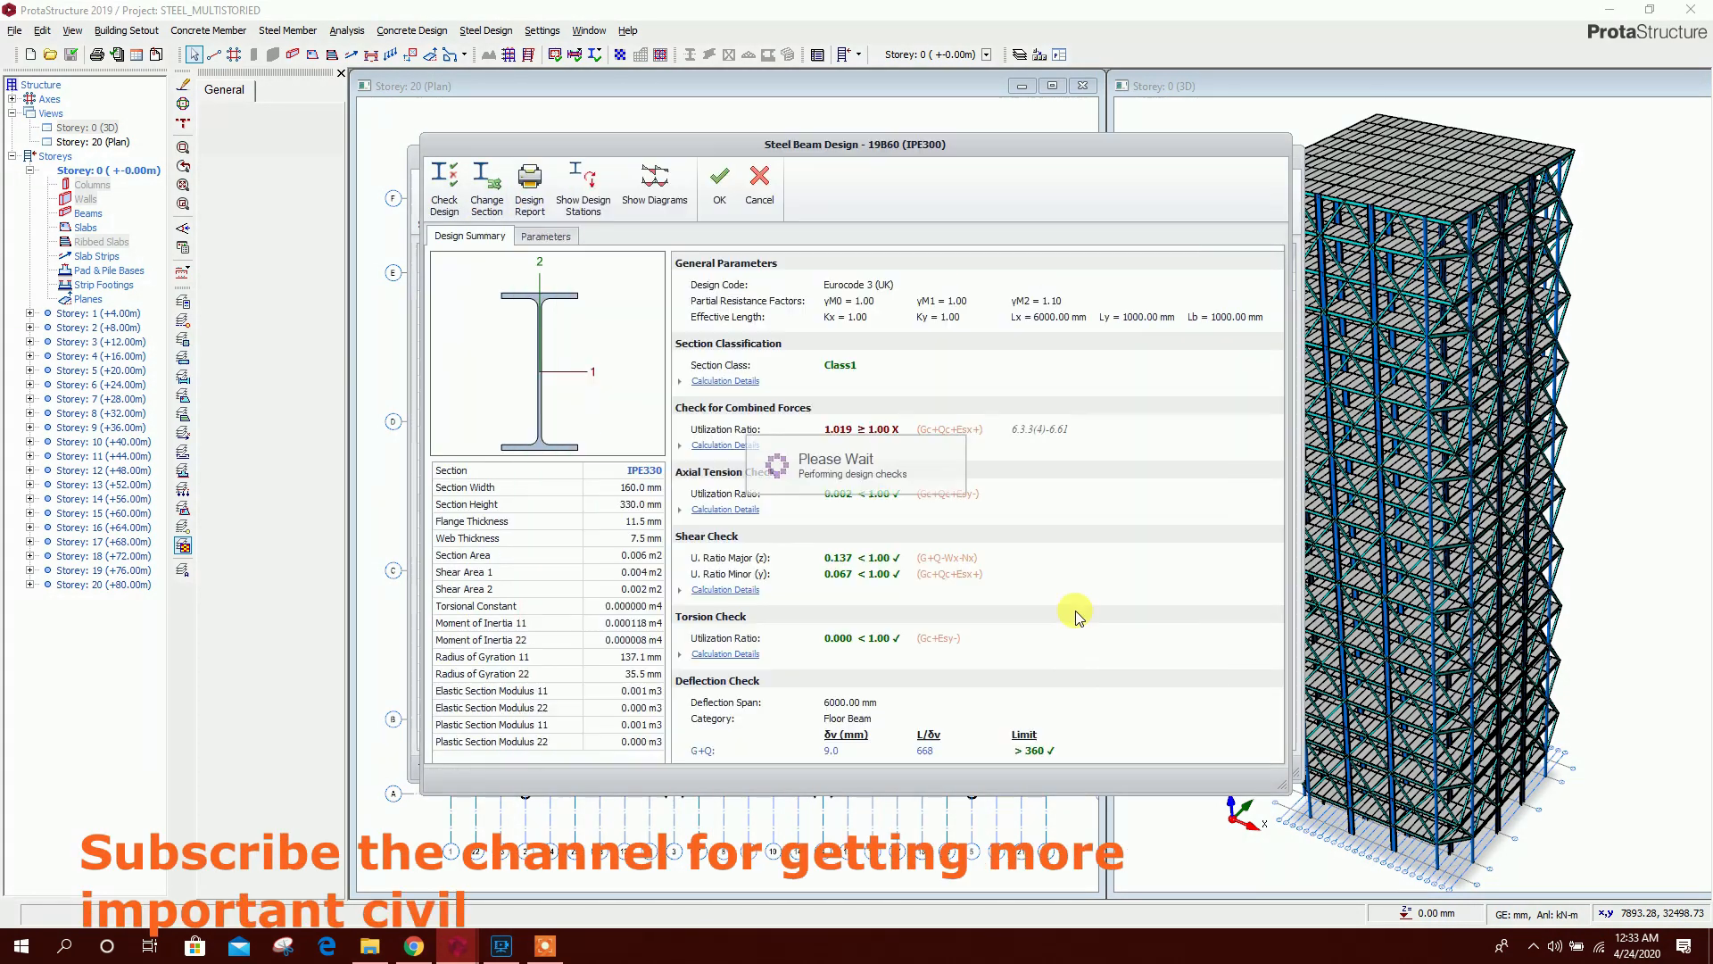
Review beam 19B60's envelope shear and moment diagrams and its load combinations, then leave the beam's design
left_click(655, 187)
left_click_drag(415, 476, 415, 422)
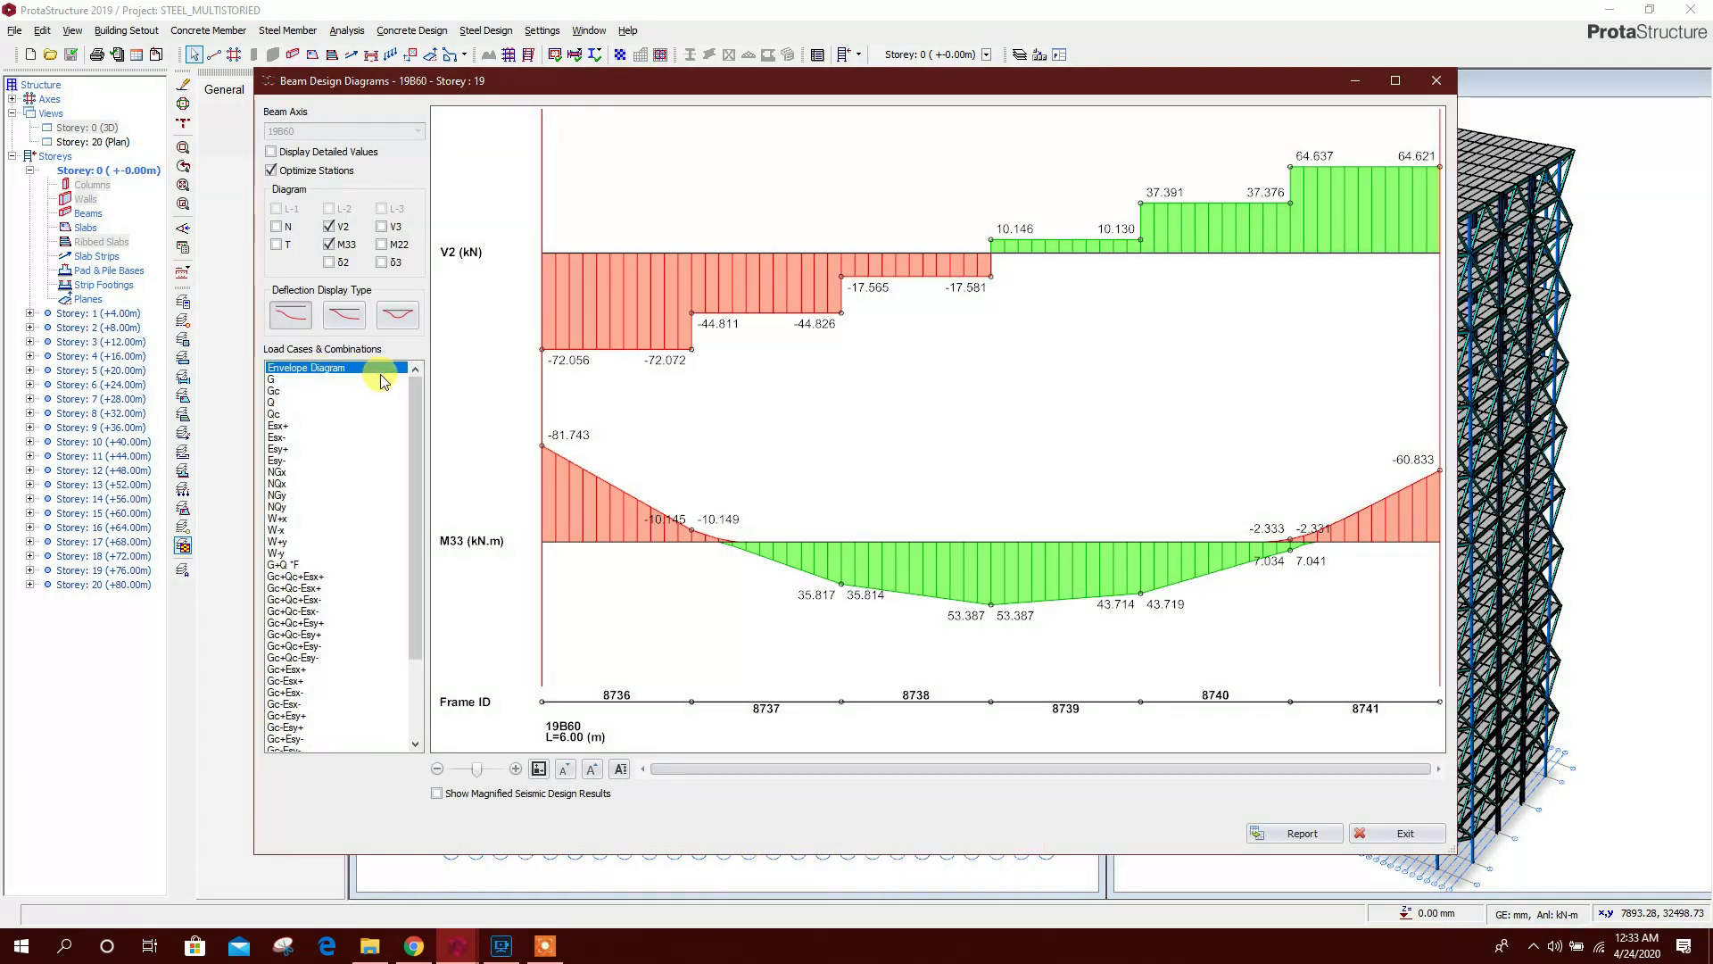
mouse_move(414, 413)
left_mouse_down()
mouse_move(398, 555)
mouse_move(403, 393)
mouse_move(306, 609)
mouse_move(427, 406)
left_mouse_up()
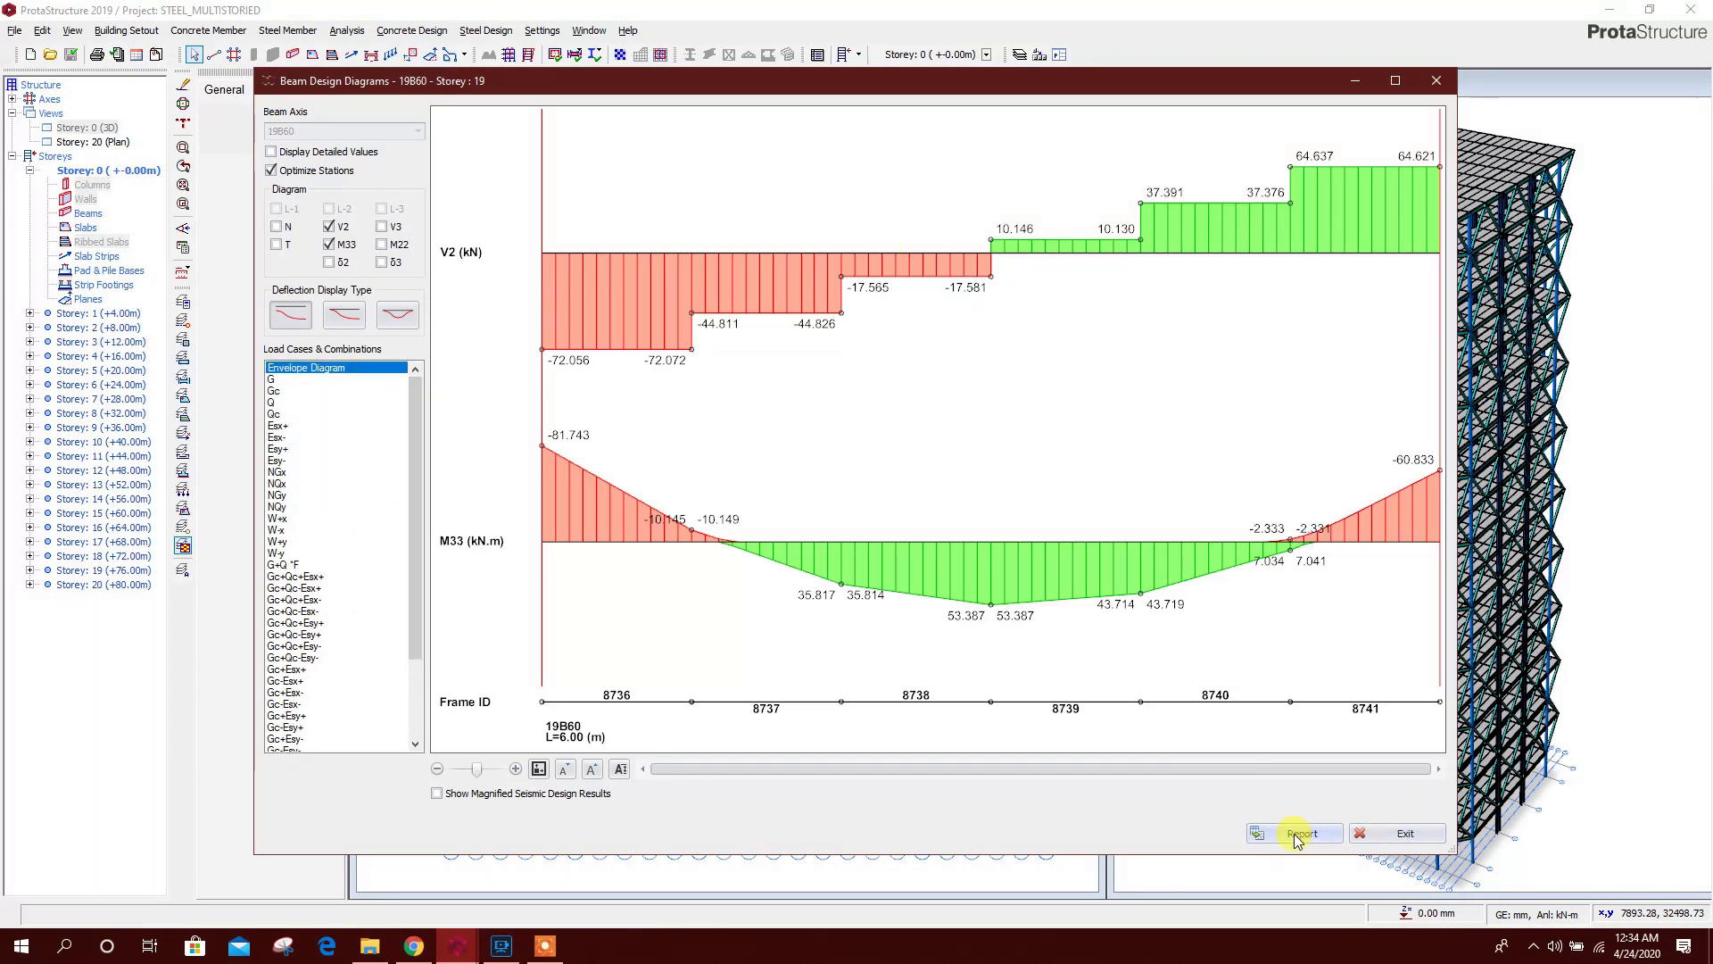
left_click(1395, 833)
left_click(761, 192)
Reopen beam 19B60, assign section IPE330, accept its updated design and close the steel beam design list
double_click(699, 658)
left_click(487, 189)
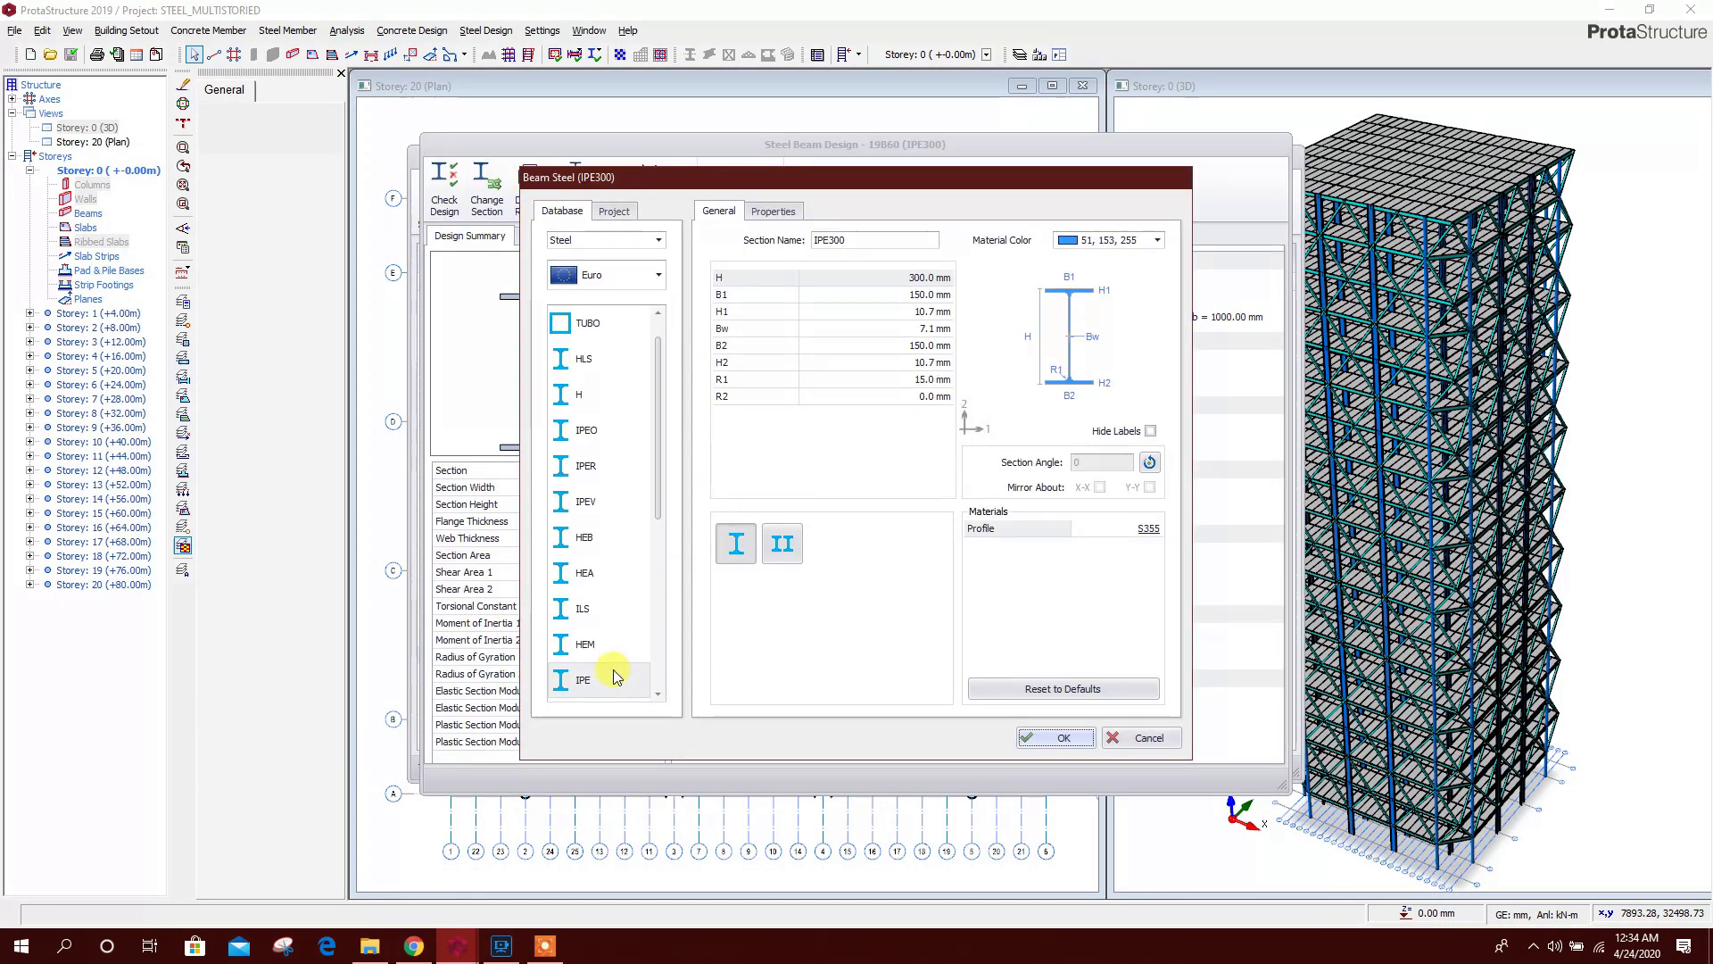
left_click(616, 675)
left_click(710, 555)
left_click(1055, 737)
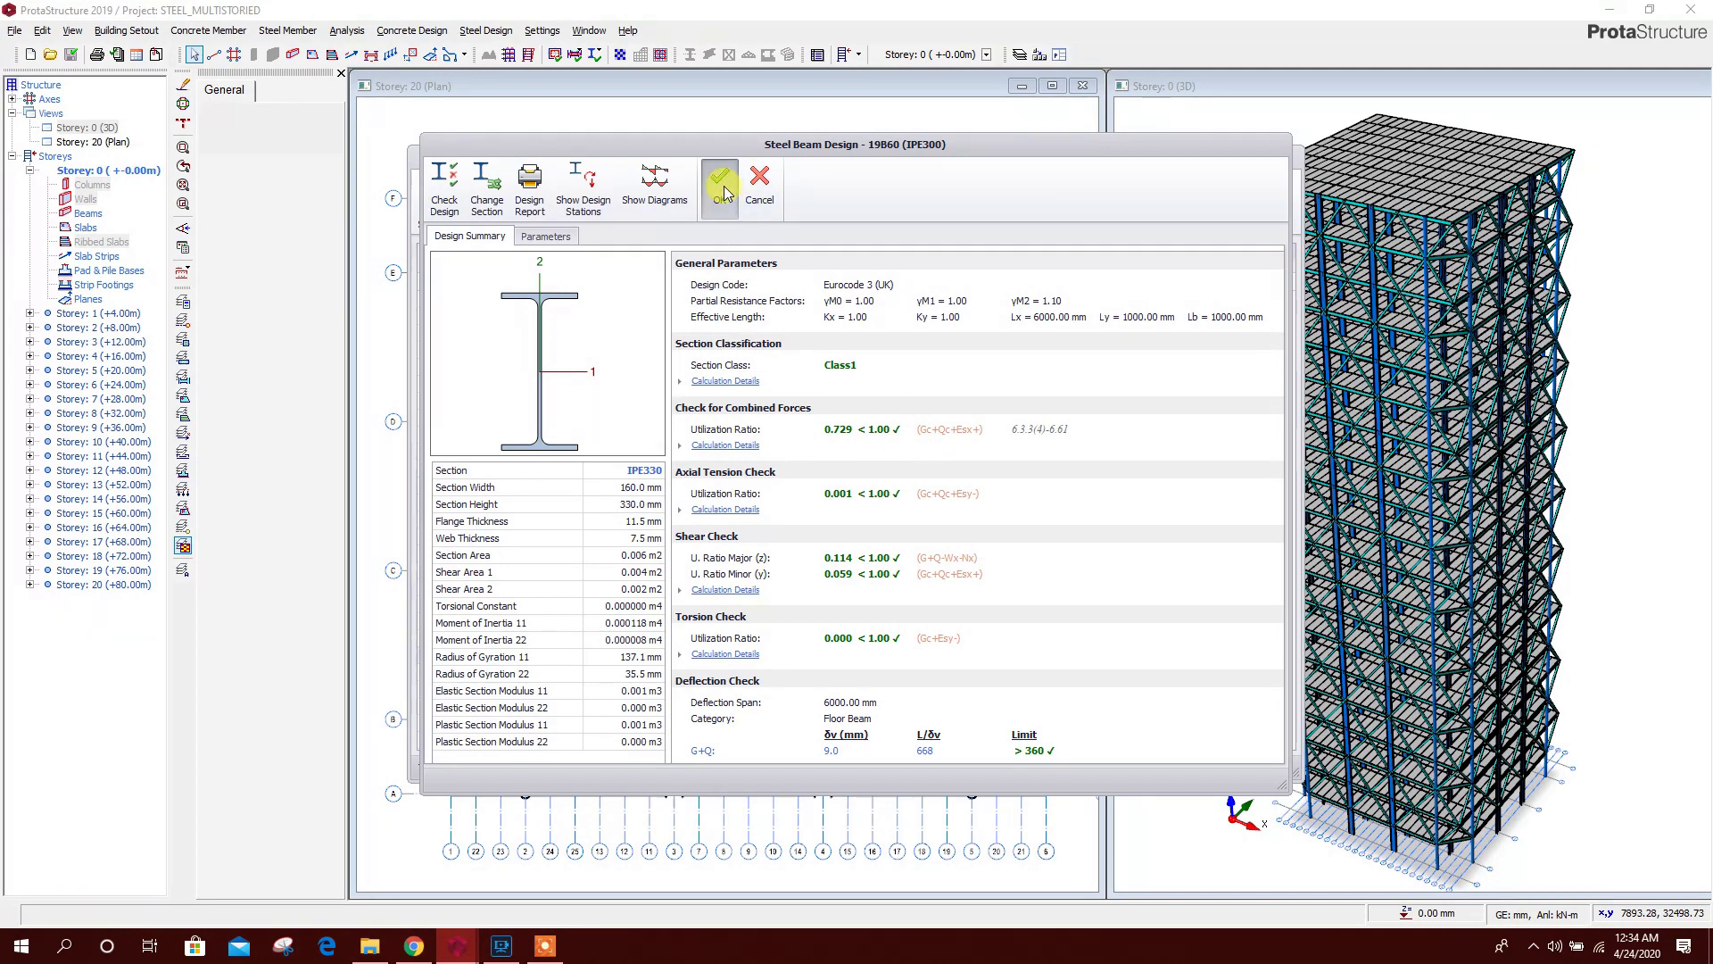
left_click(722, 190)
left_click_drag(1276, 690, 1211, 268)
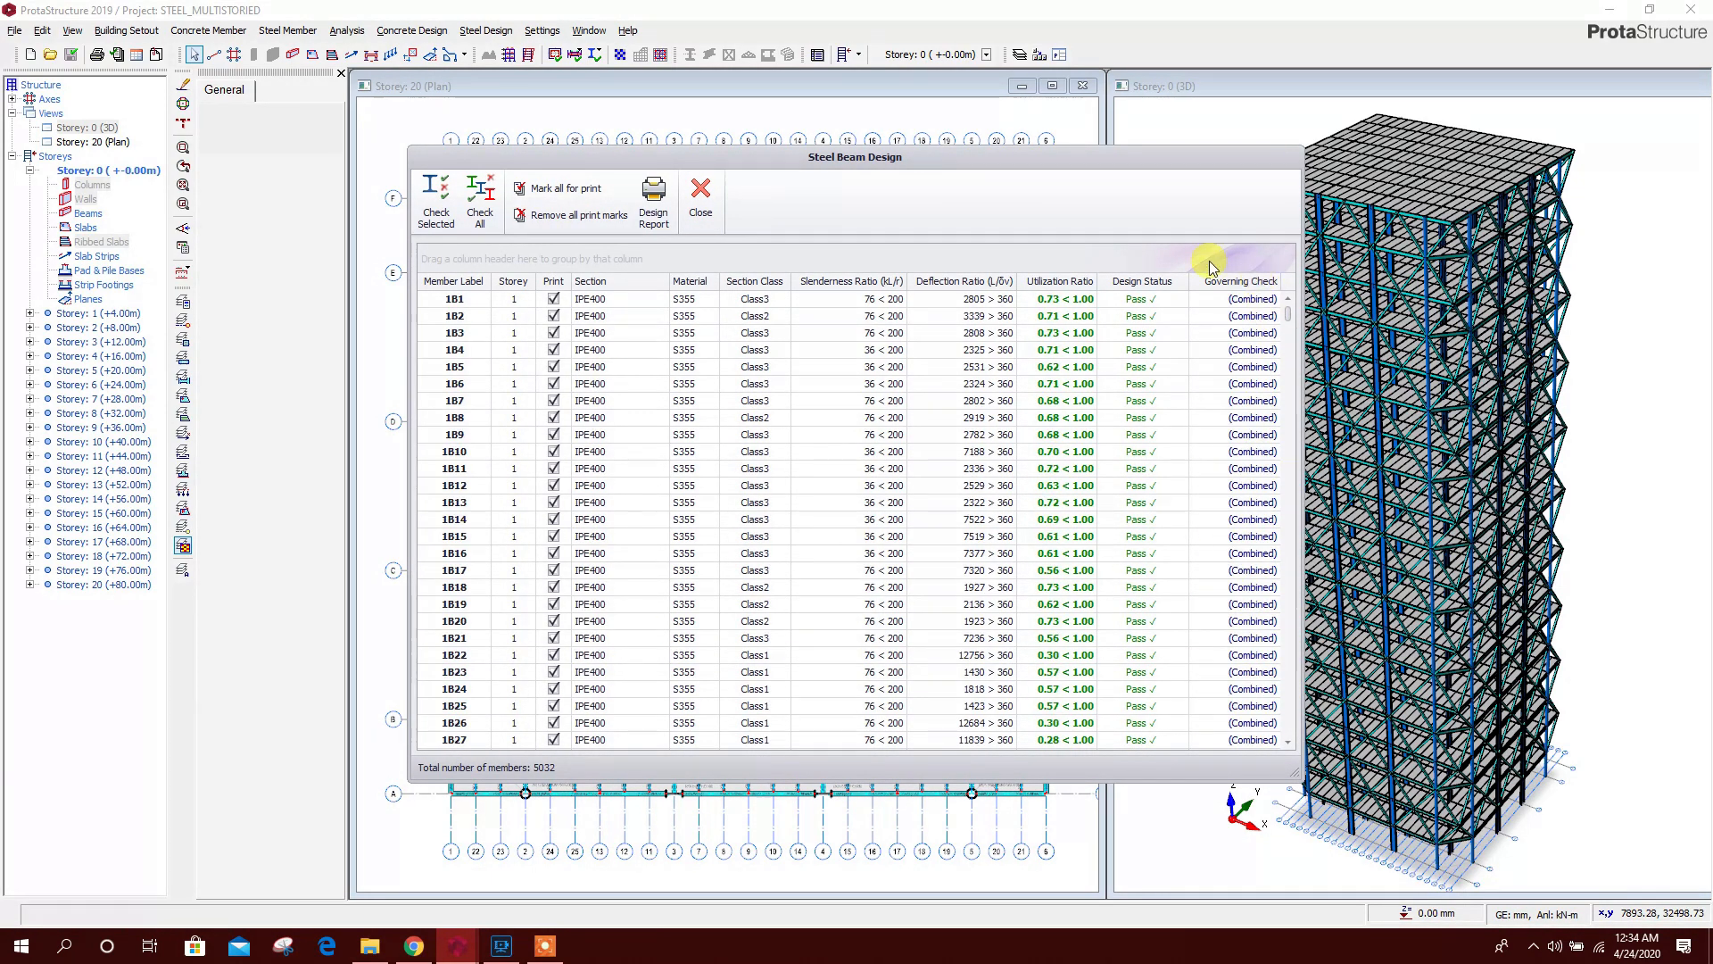
left_click(702, 198)
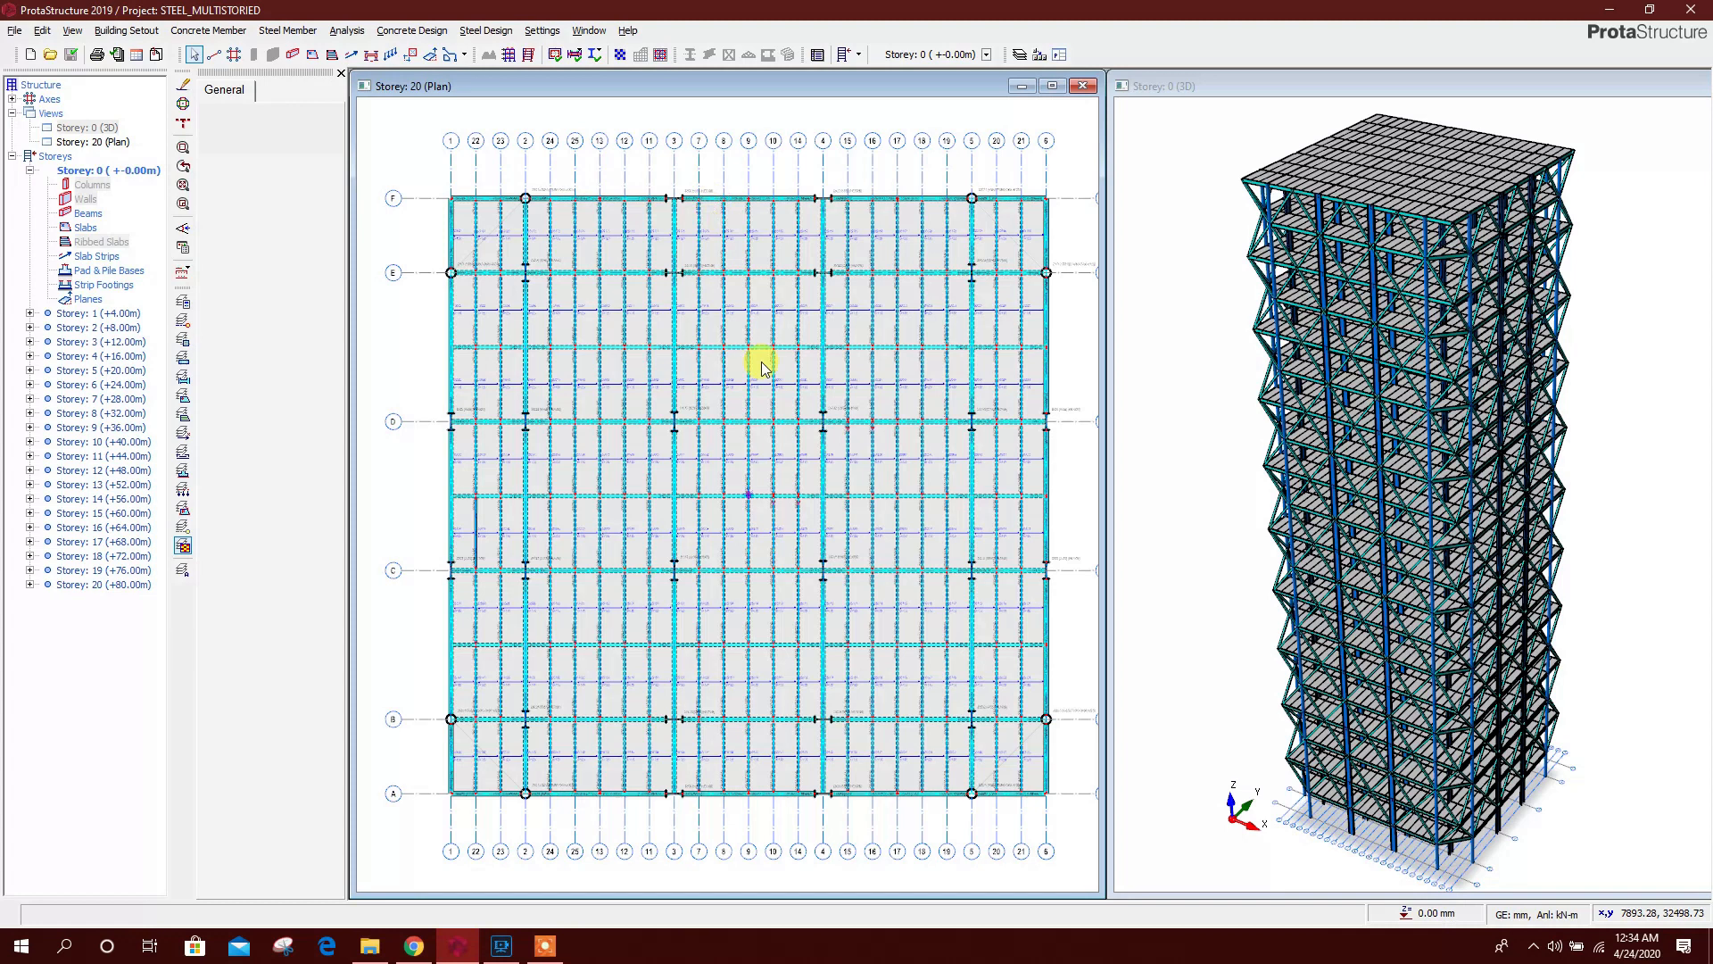
Open the steel column design list and change column 1C1's section to TUBO-D406.4X30
left_click(487, 35)
left_click(505, 71)
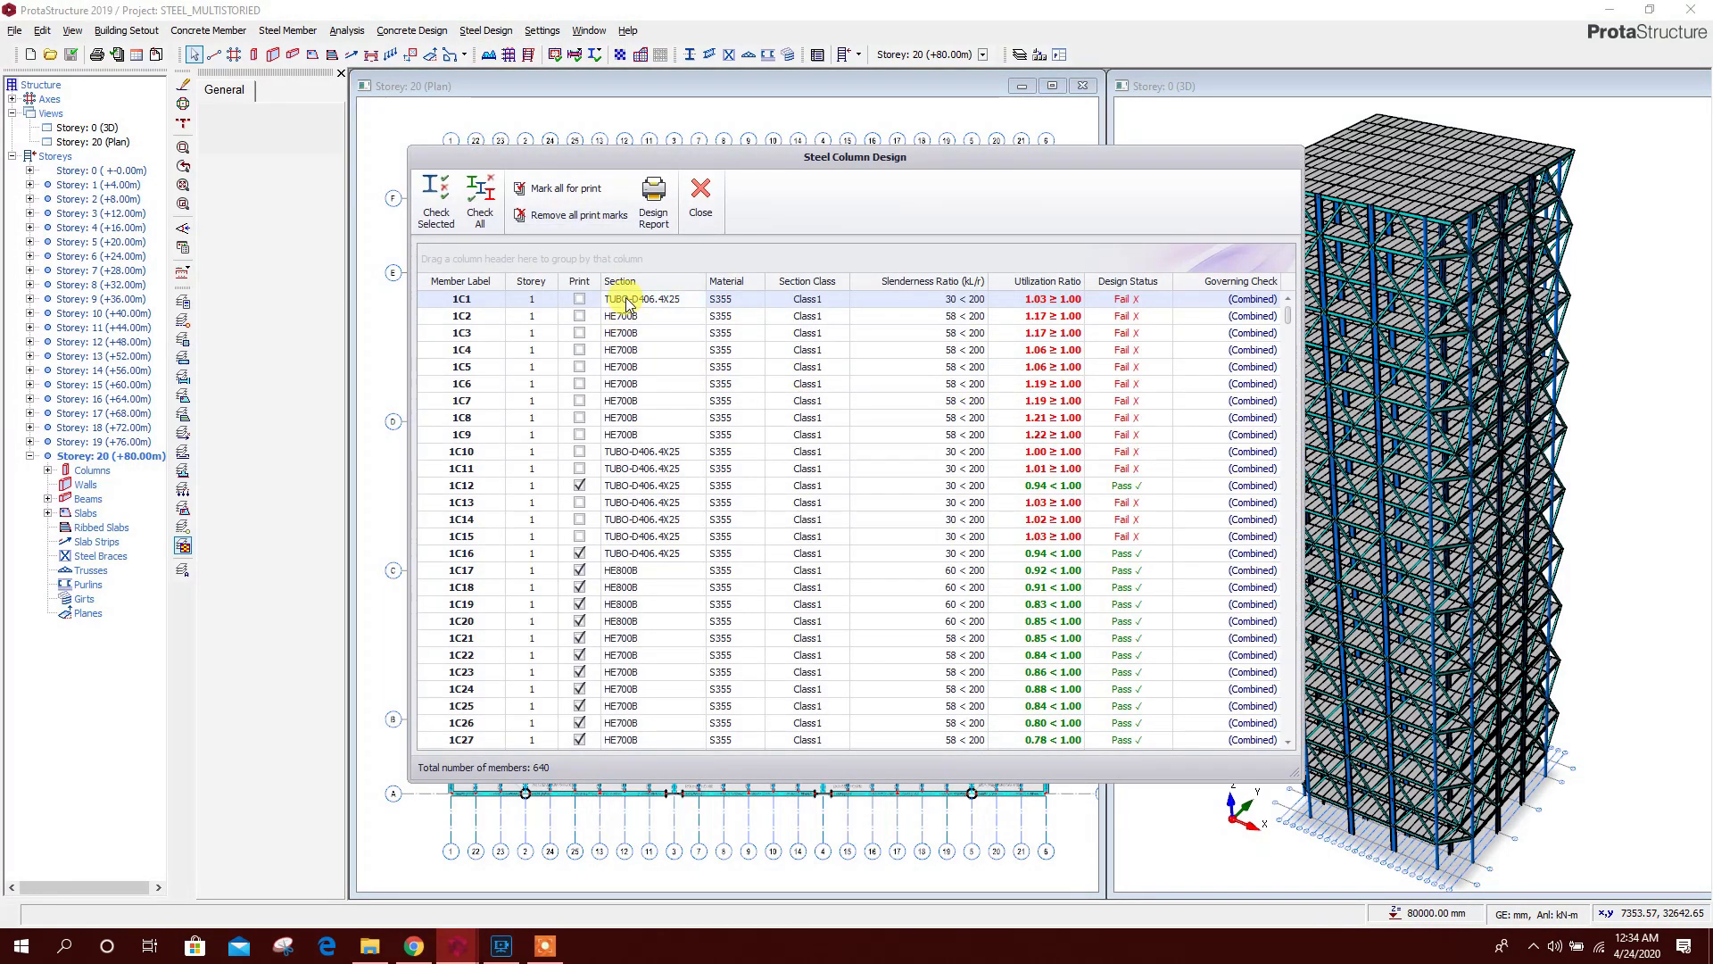
double_click(658, 298)
left_click(488, 192)
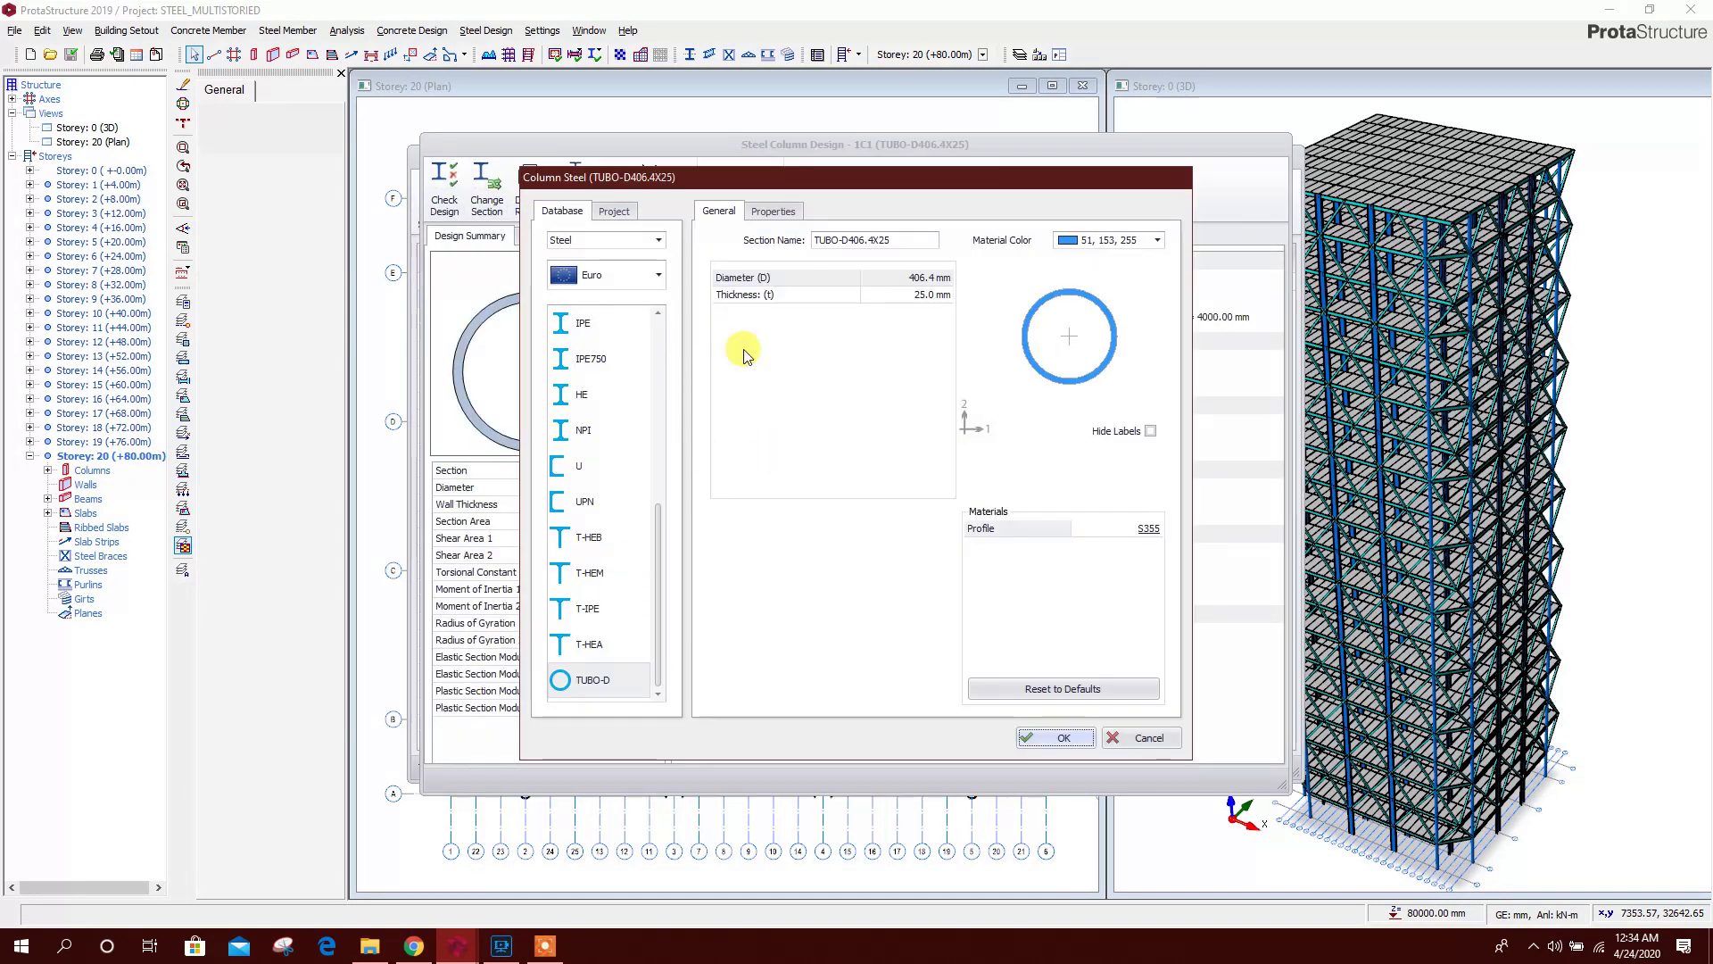
left_click(593, 680)
left_click(759, 489)
left_click(1048, 735)
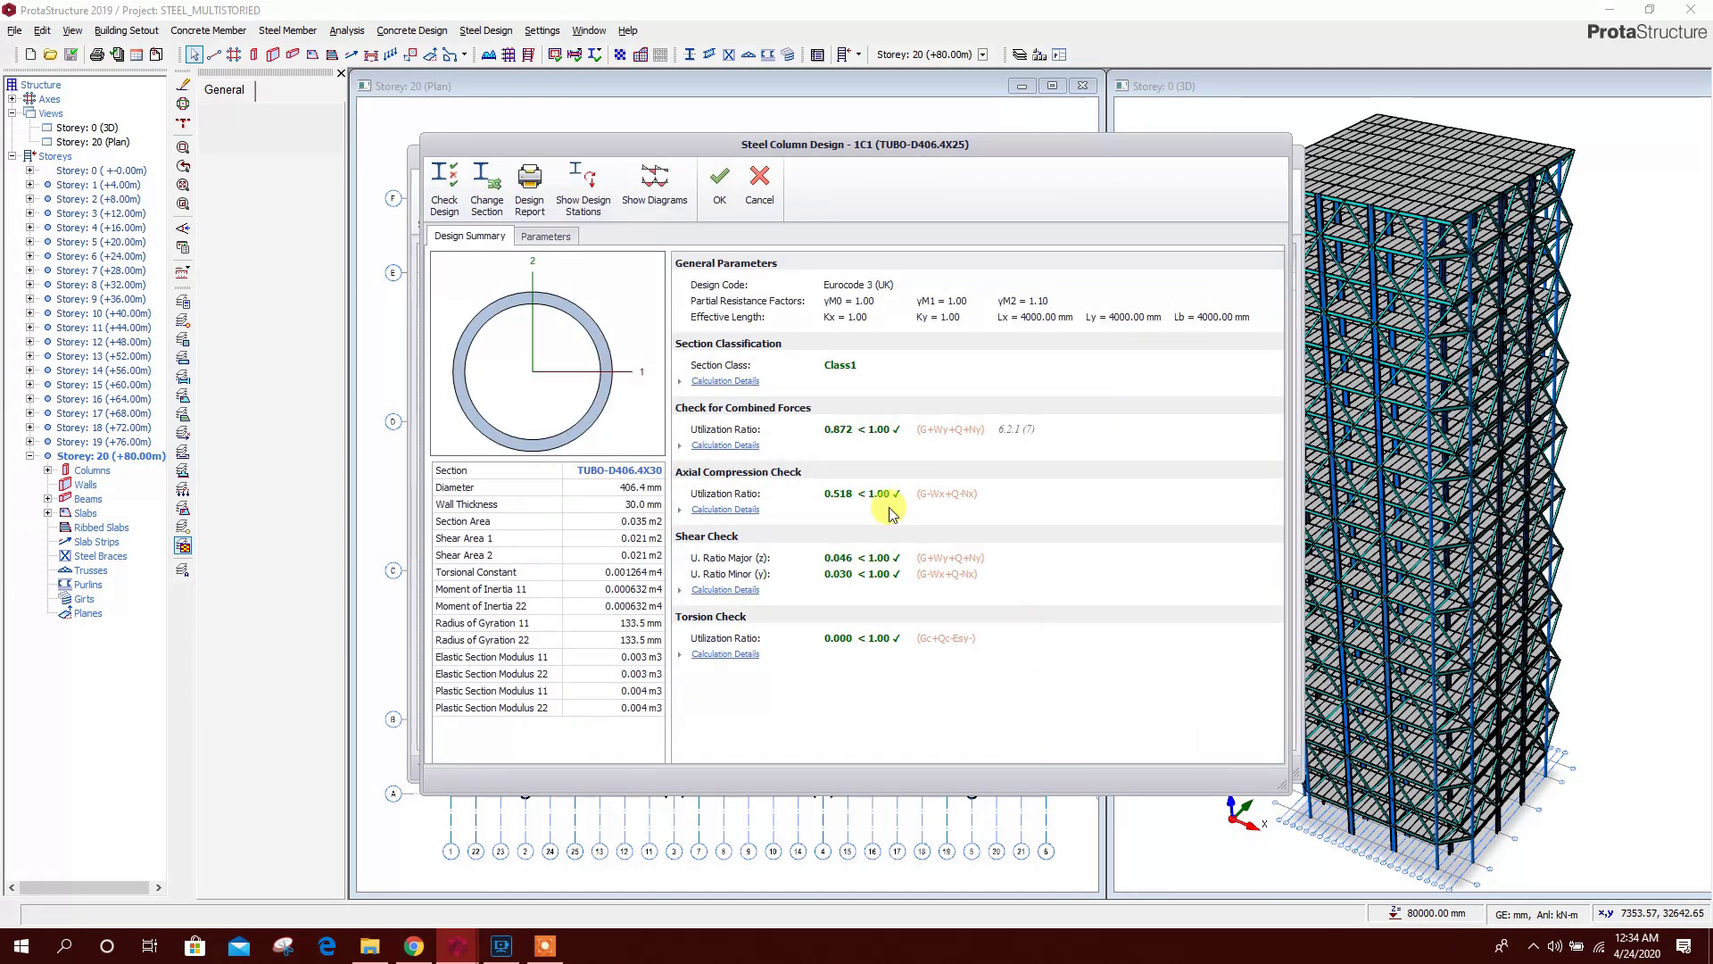
Examine the envelope force and moment diagrams of column 1C1 and generate their report
left_click(655, 186)
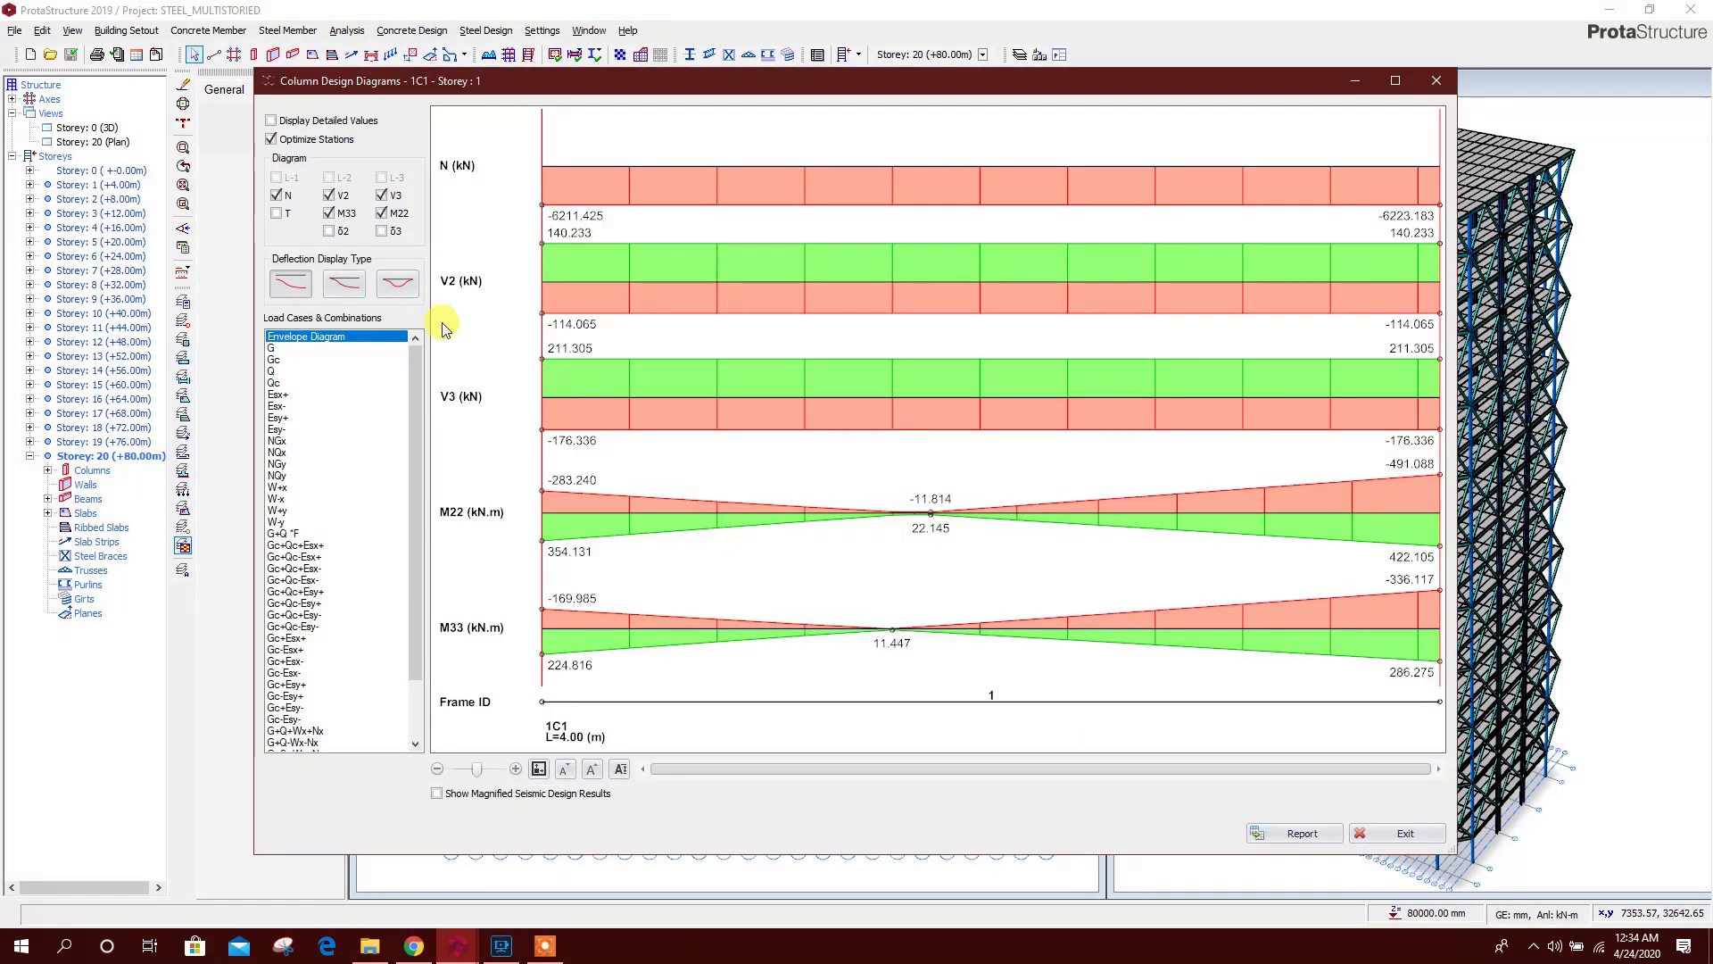
left_click(1303, 835)
left_click(914, 495)
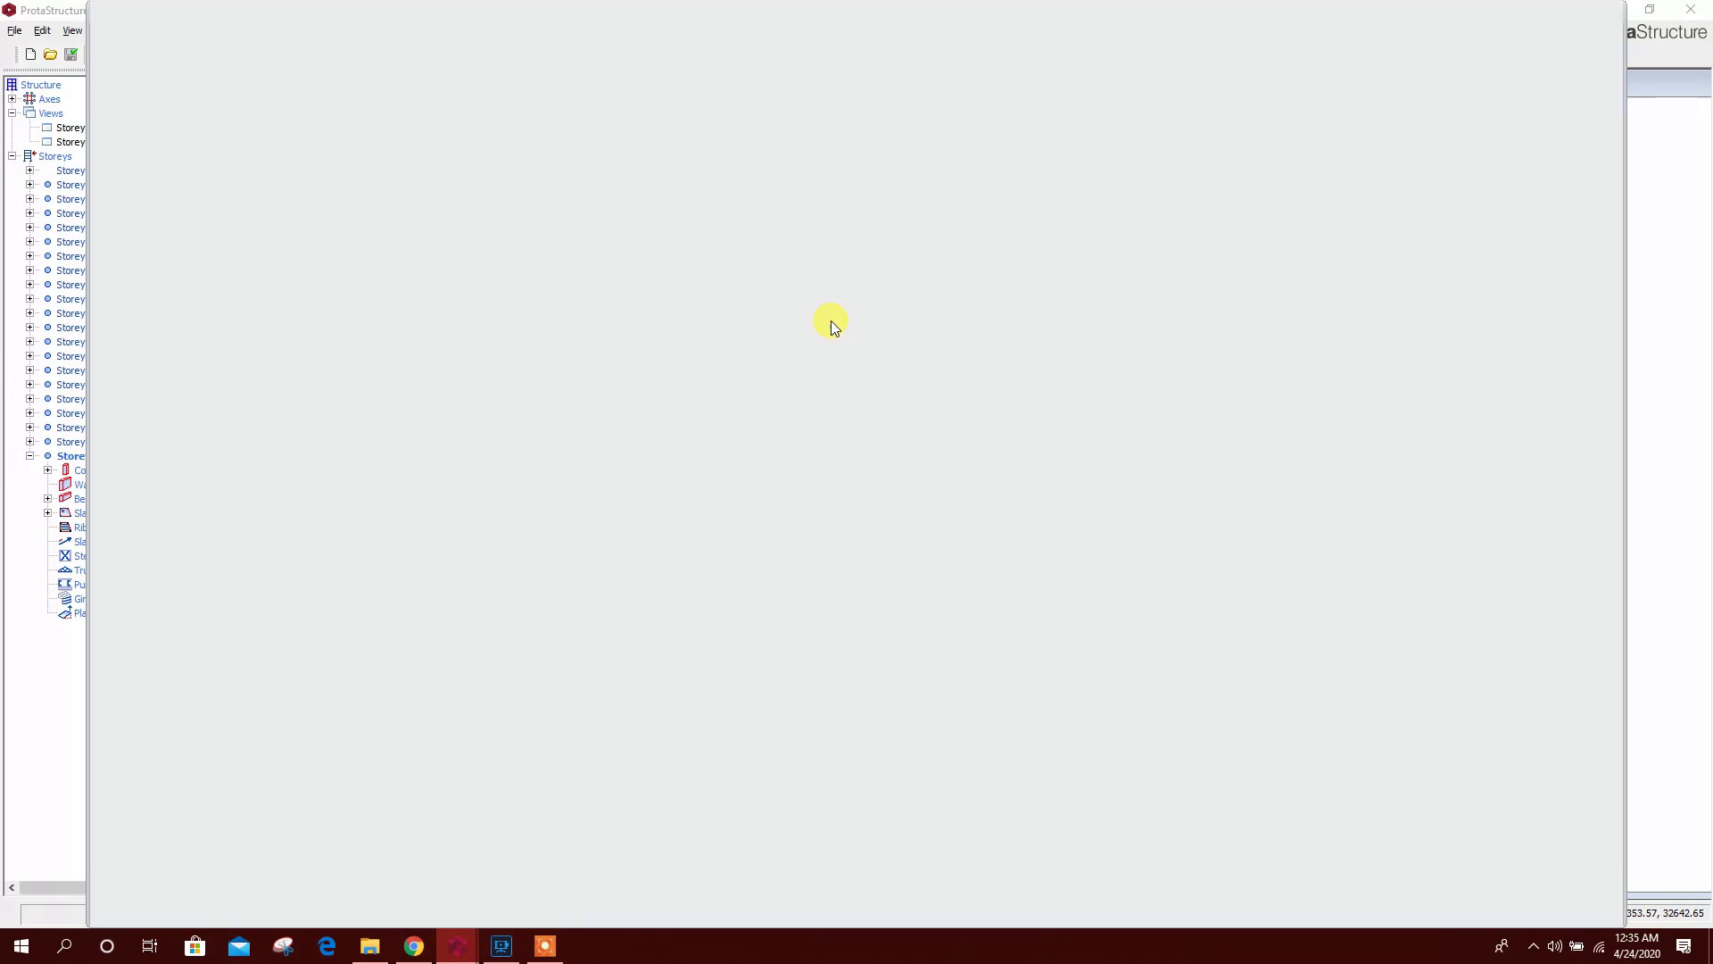
scroll(839, 317, "down", 10)
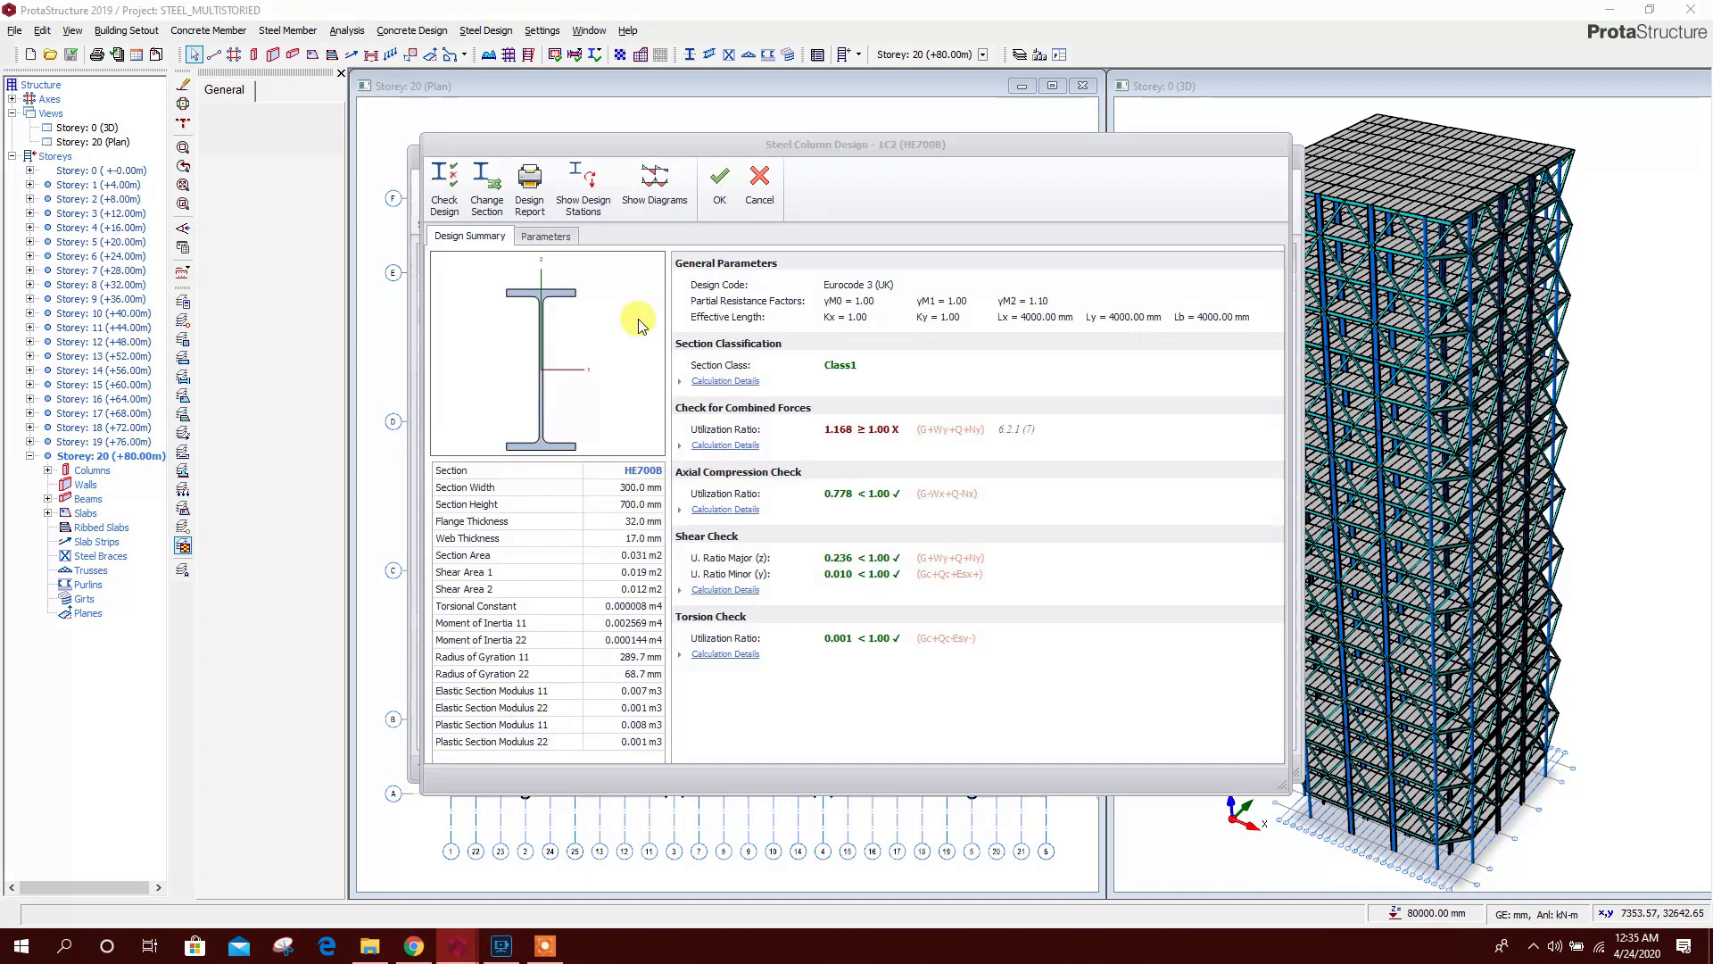
Change the section of column 1C2 to HE800M and accept its updated design
left_click(487, 187)
left_click(574, 681)
left_click(991, 697)
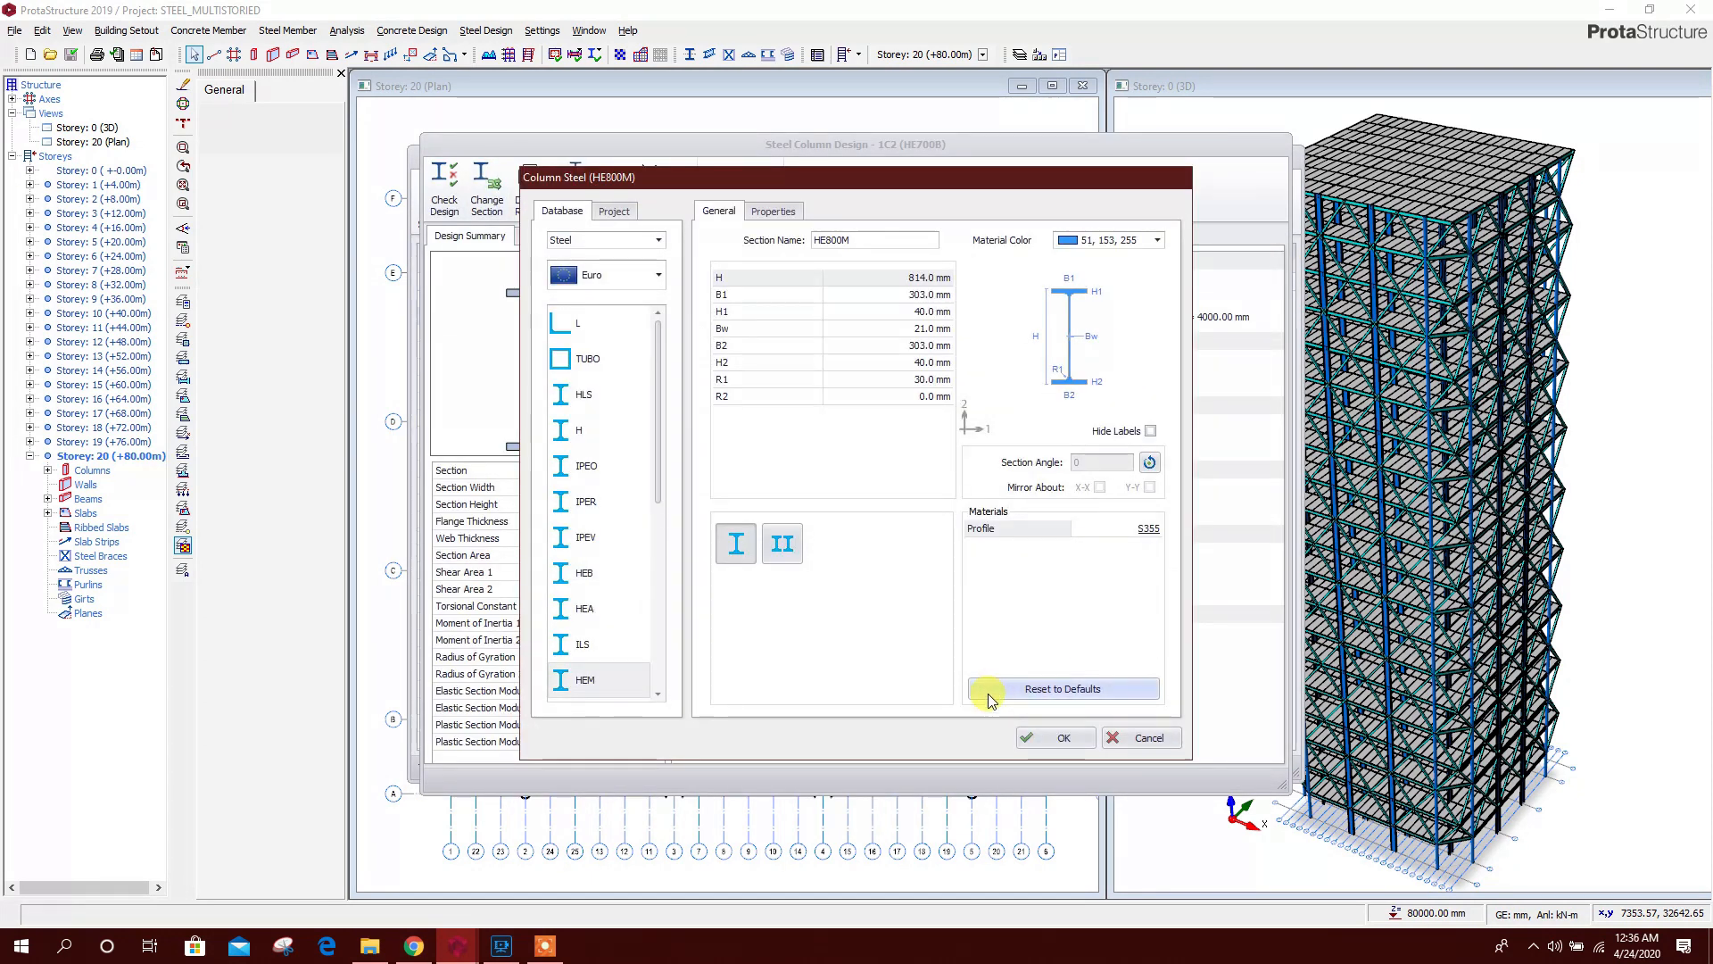
left_click(1060, 739)
left_click(719, 187)
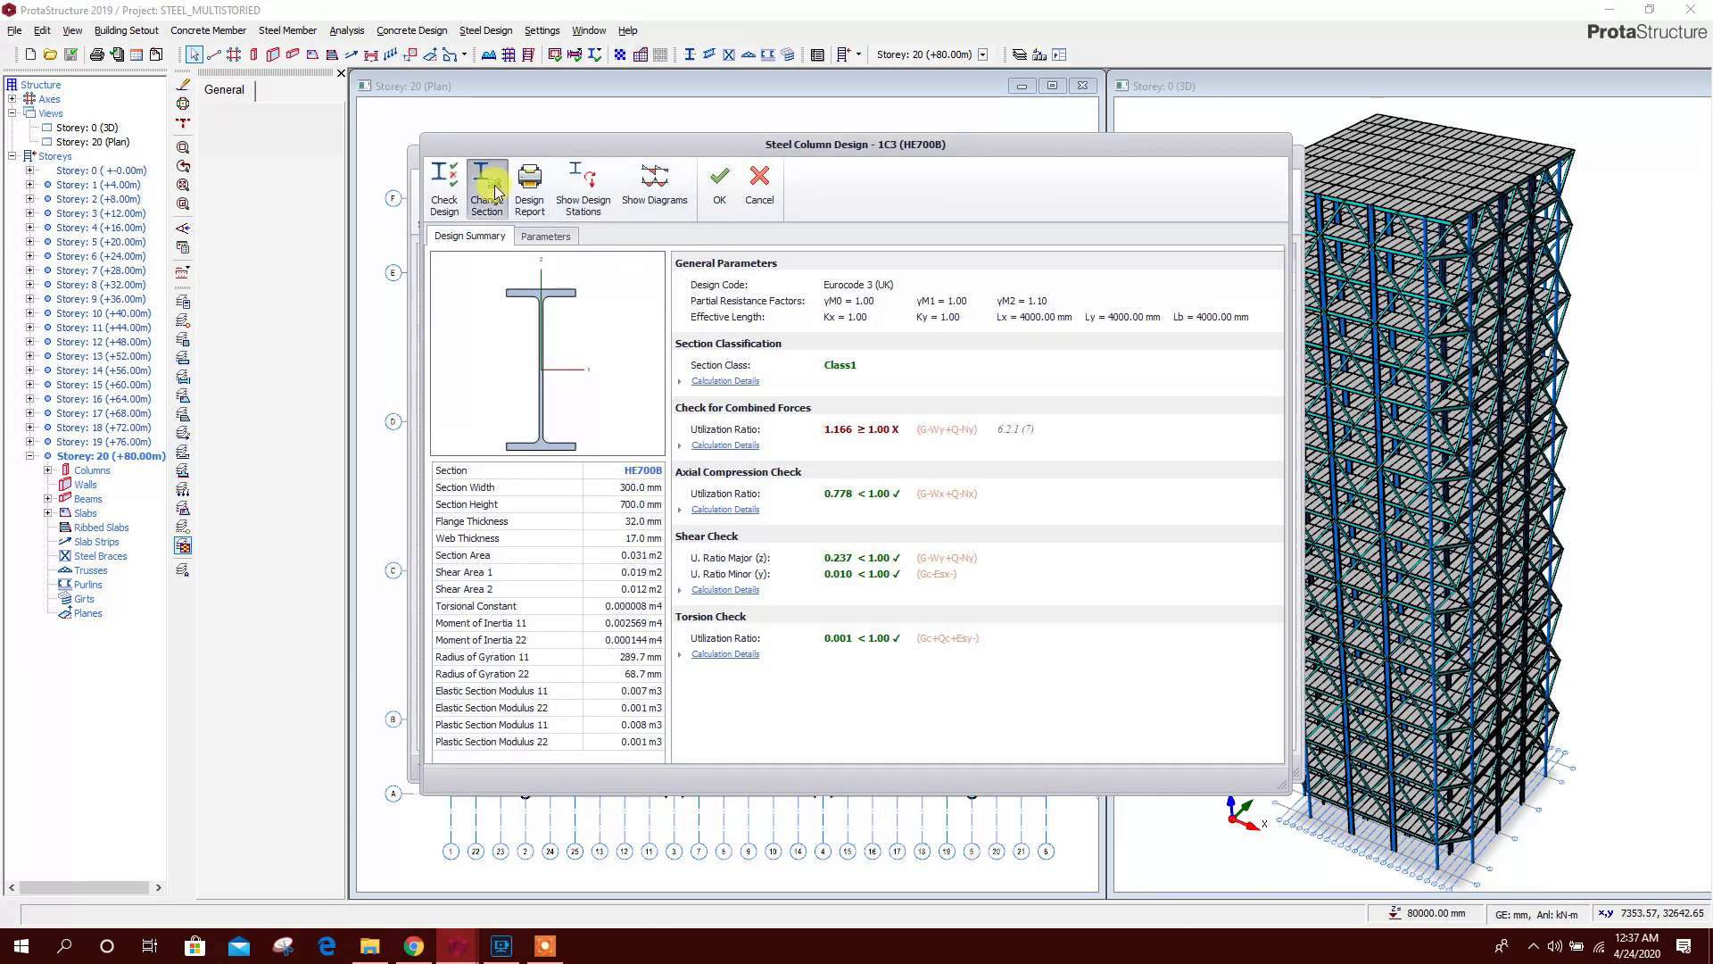
Change the section of column 1C3 to HE800M and accept its updated design
left_click(489, 187)
scroll(596, 652, "down", 2)
left_click(600, 466)
double_click(719, 626)
left_click(1048, 735)
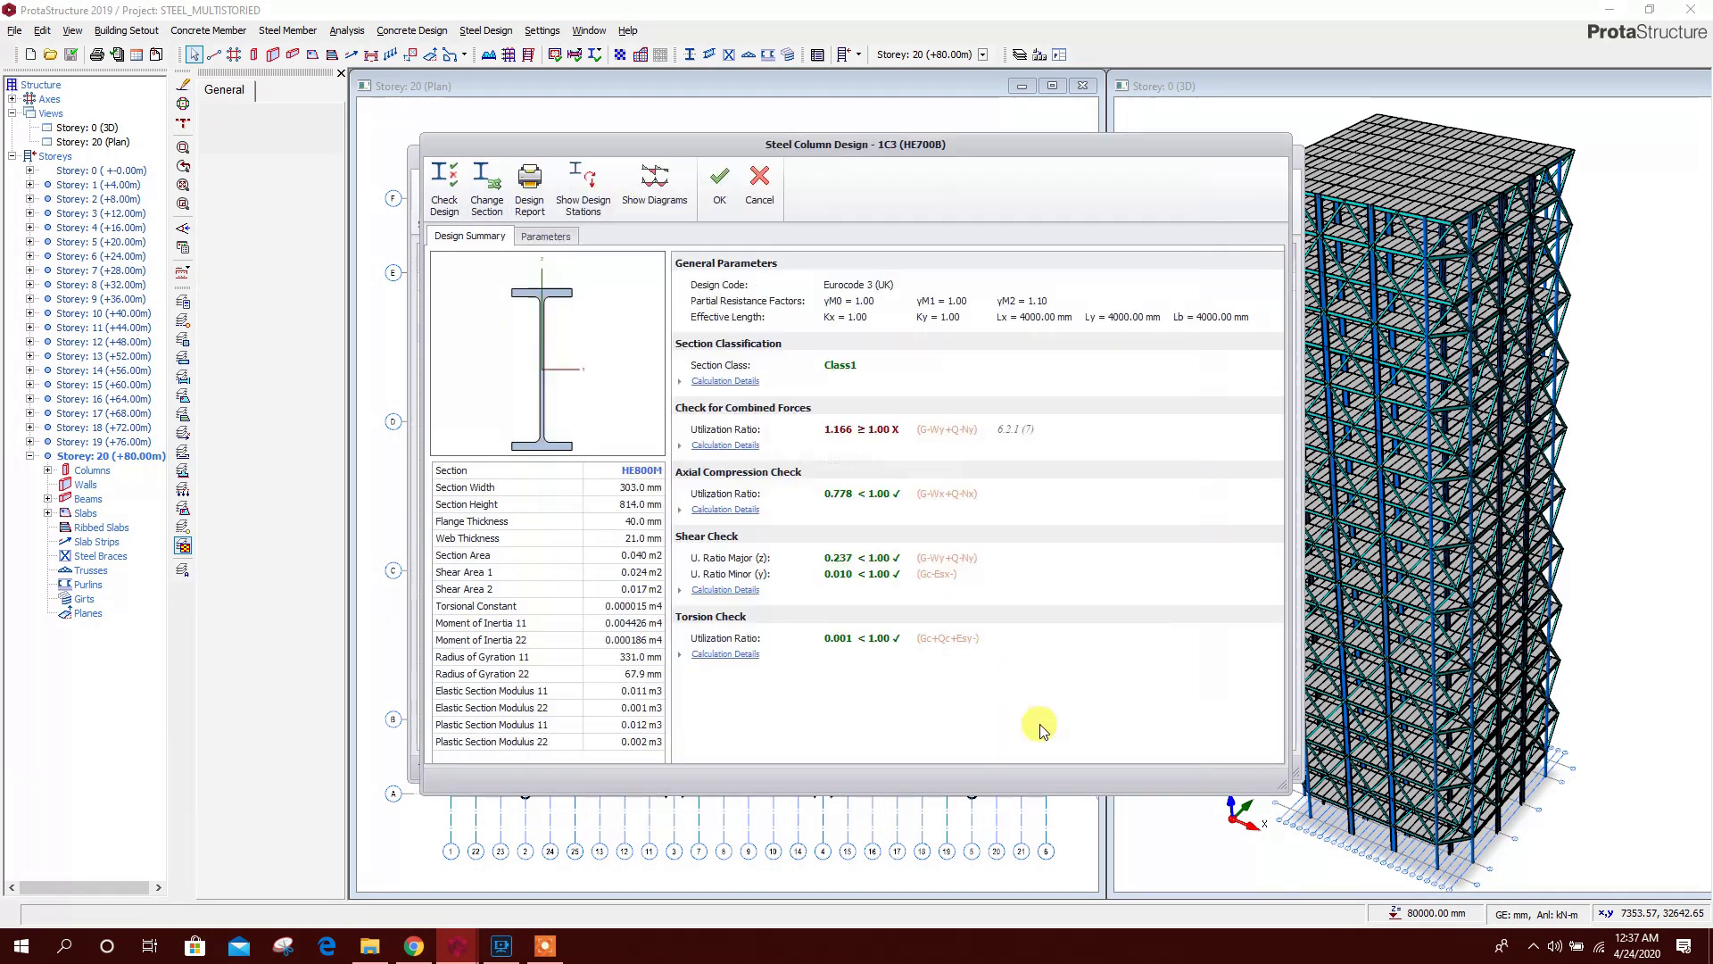
left_click(719, 187)
Change the section of column 1C4 to HE800M and accept its updated design
left_click(579, 350)
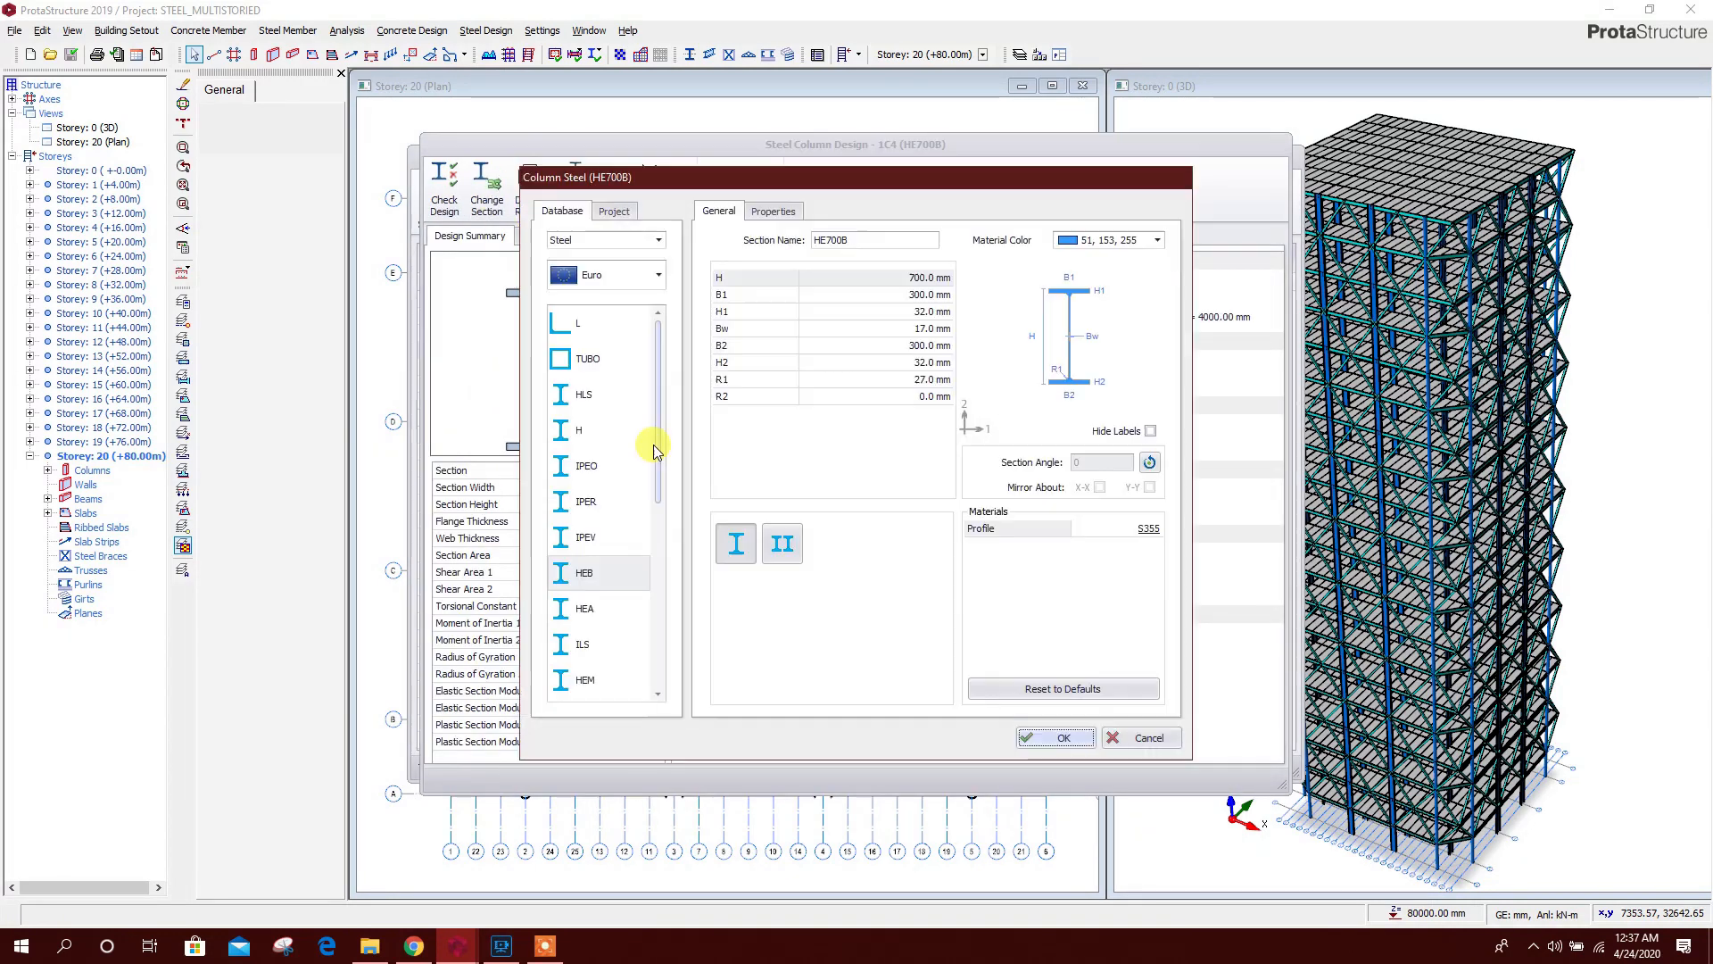
left_click(594, 359)
left_click(596, 466)
left_click(1053, 594)
left_click(719, 188)
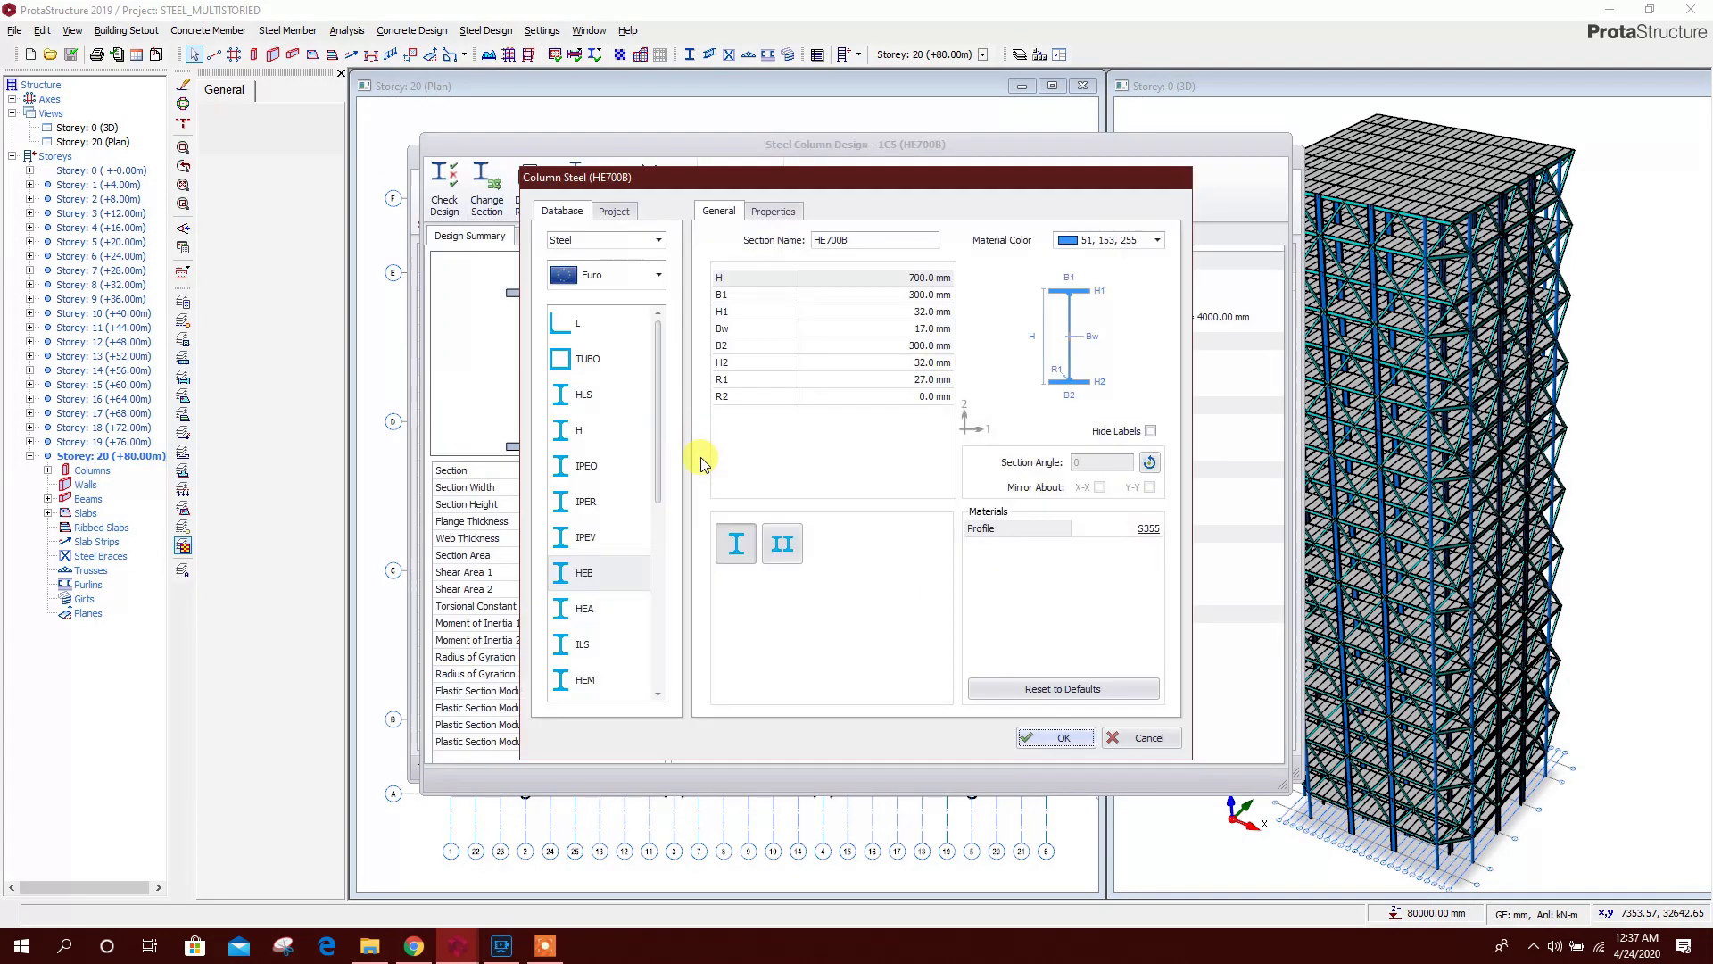
Change the sections of columns 1C5 and 1C8 to HE800M
left_click(586, 680)
left_click(714, 486)
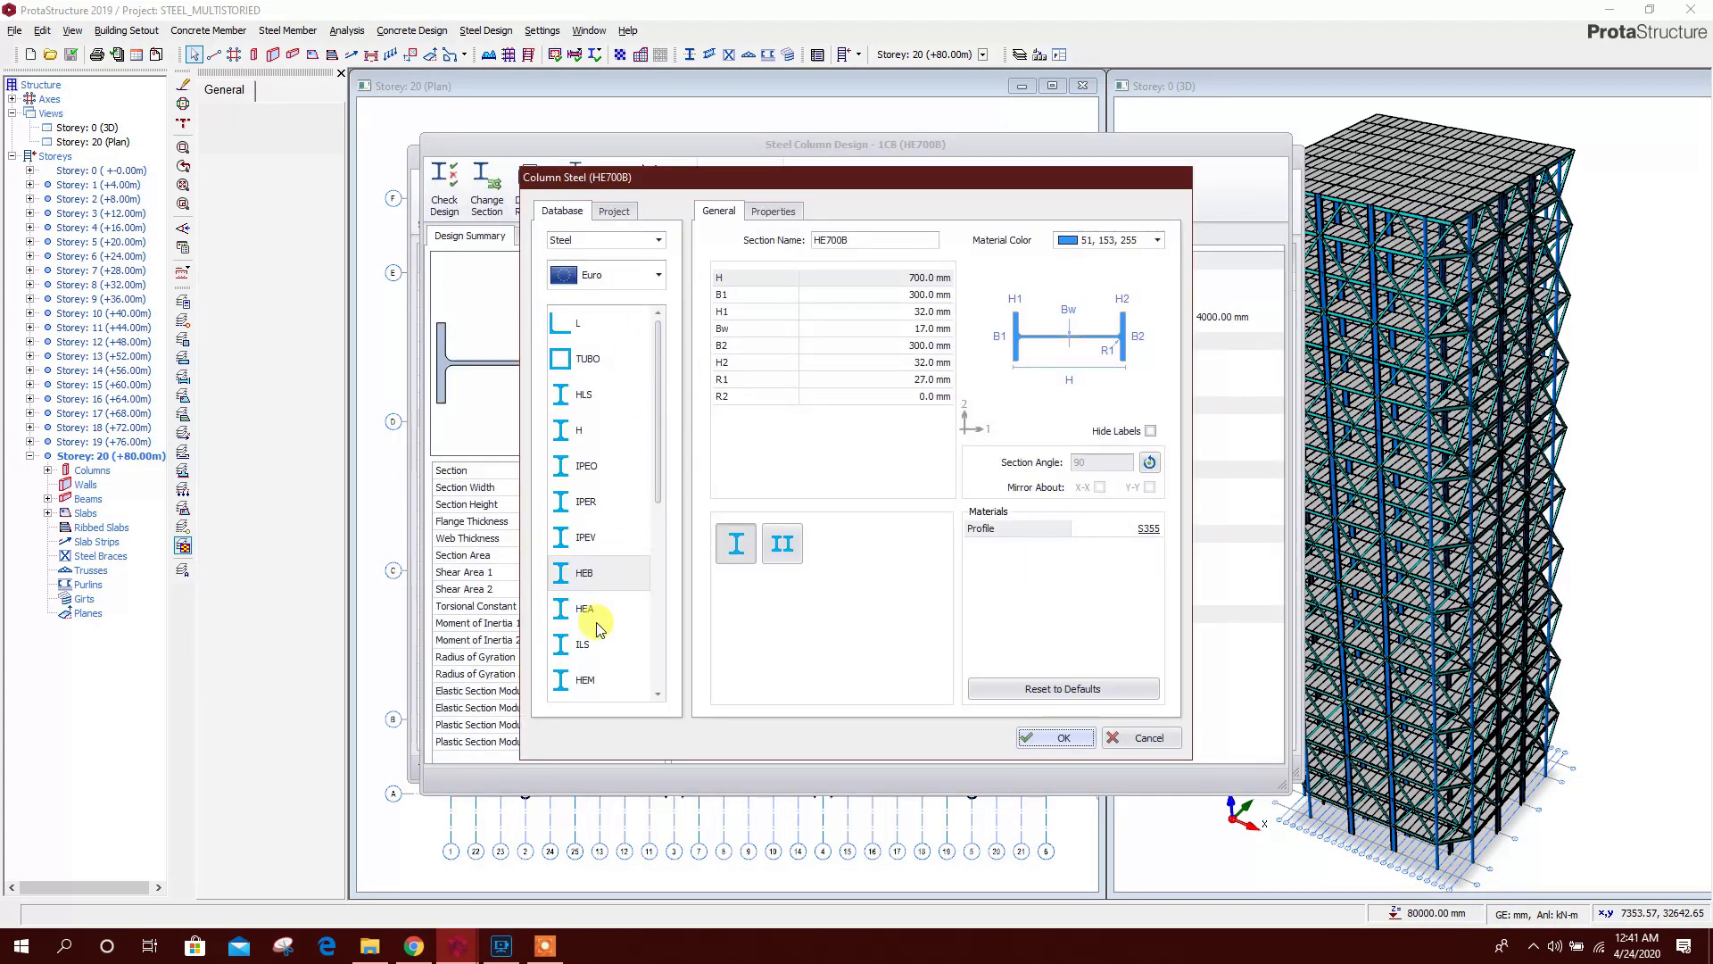
left_click(585, 680)
left_click(721, 640)
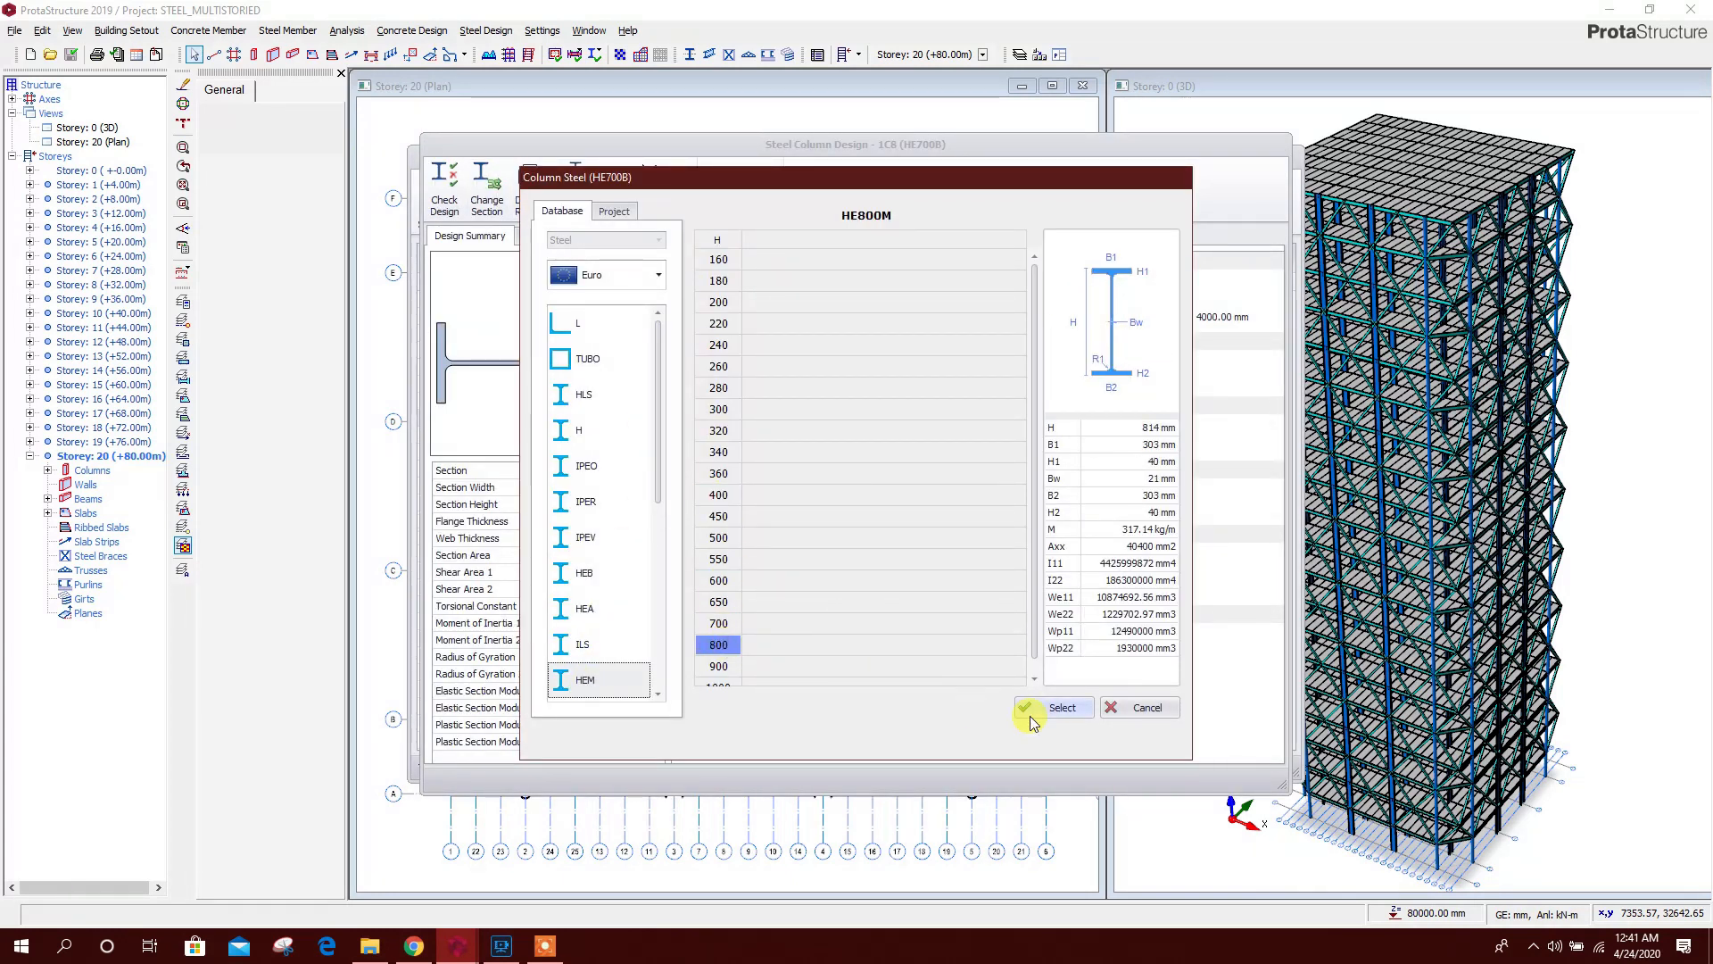
left_click(1040, 709)
left_click(1043, 738)
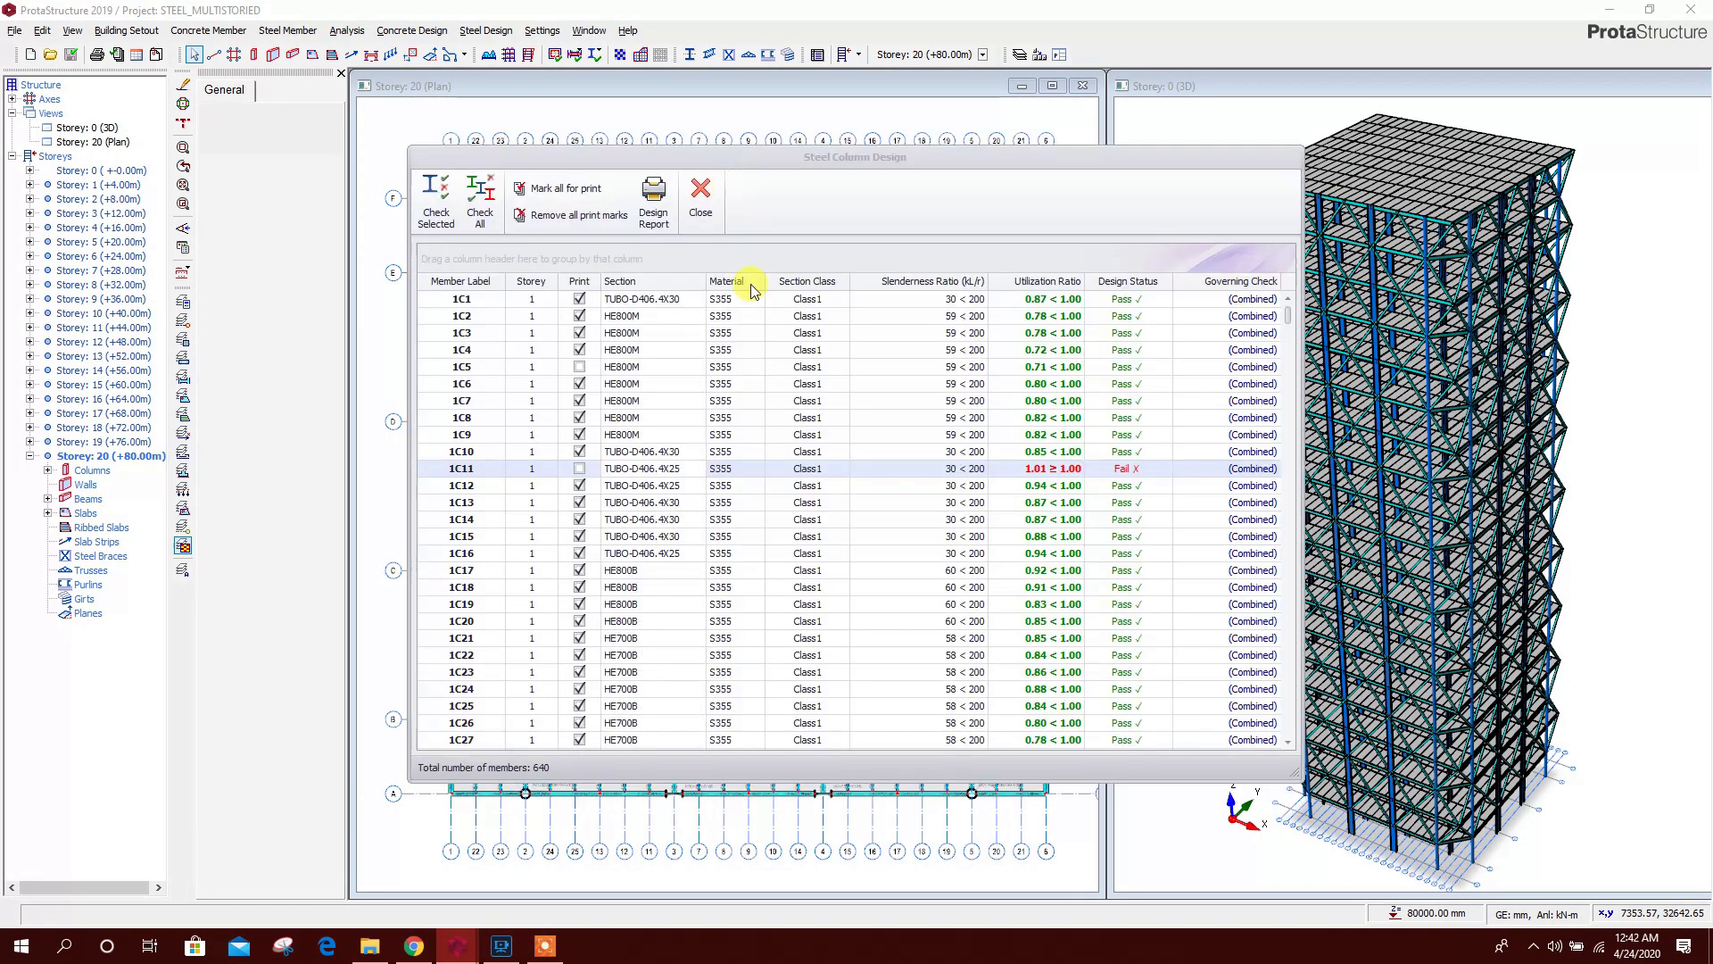
Close the steel column design list and hide the member properties pane to enlarge the plan and 3D views
mouse_move(1294, 335)
left_mouse_down()
mouse_move(1301, 696)
mouse_move(1276, 320)
left_mouse_up()
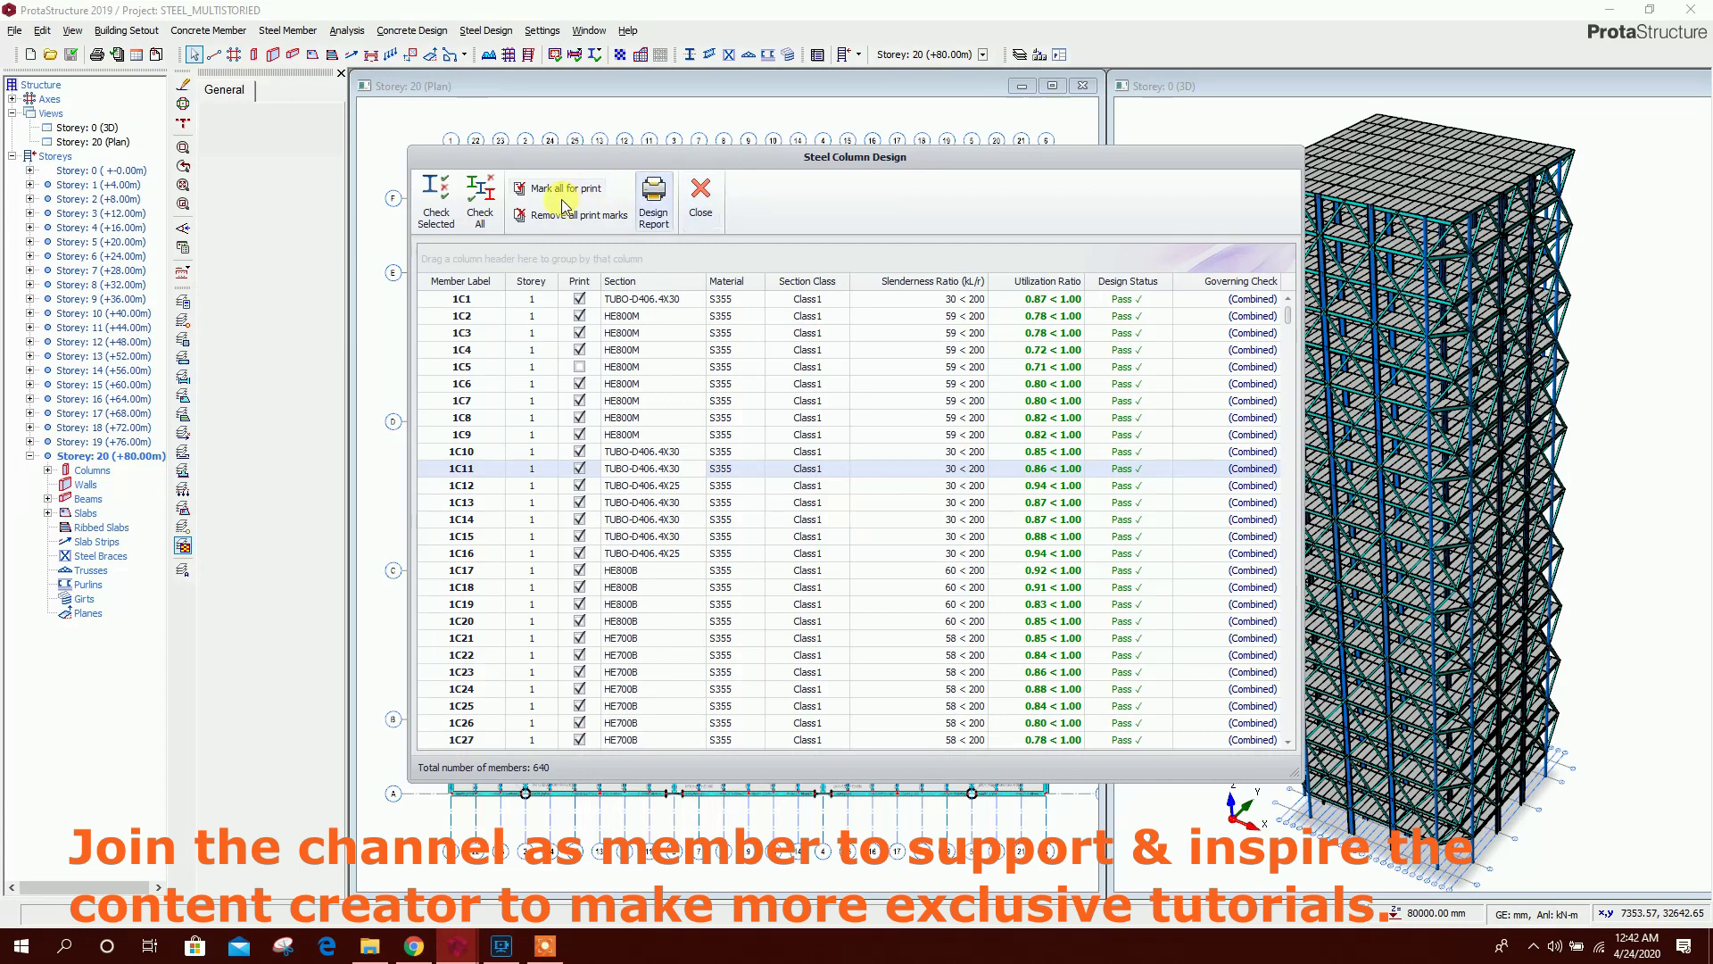
left_click(700, 197)
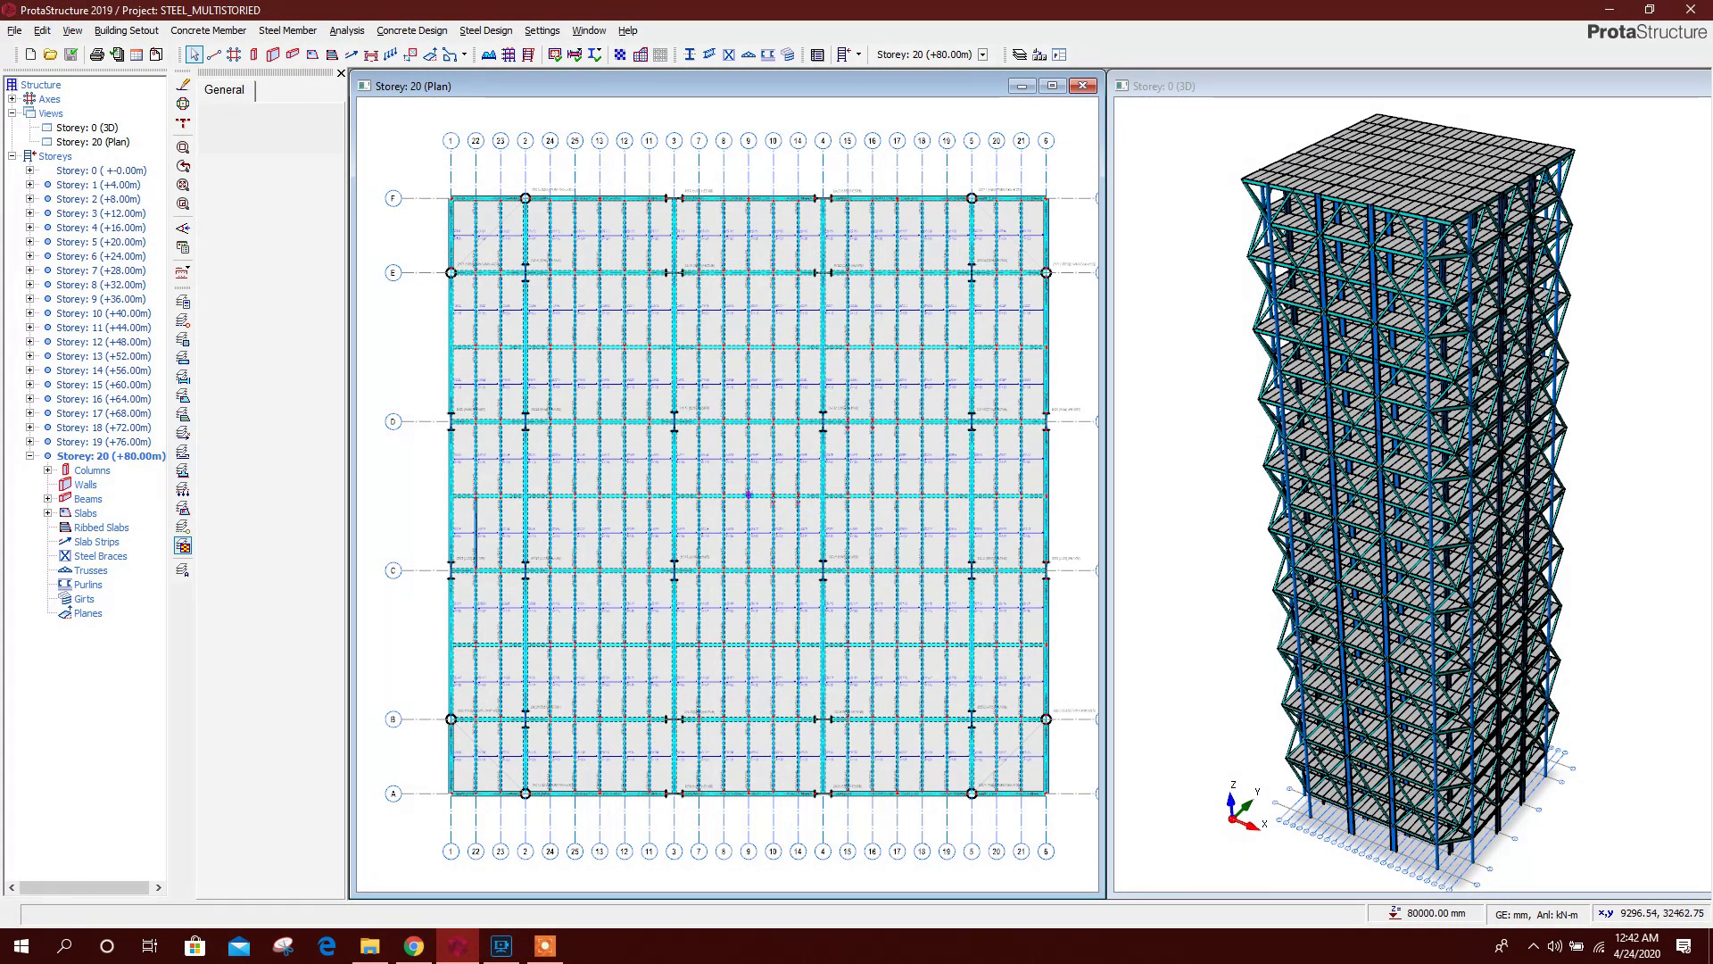
middle_click_drag(925, 107, 920, 116)
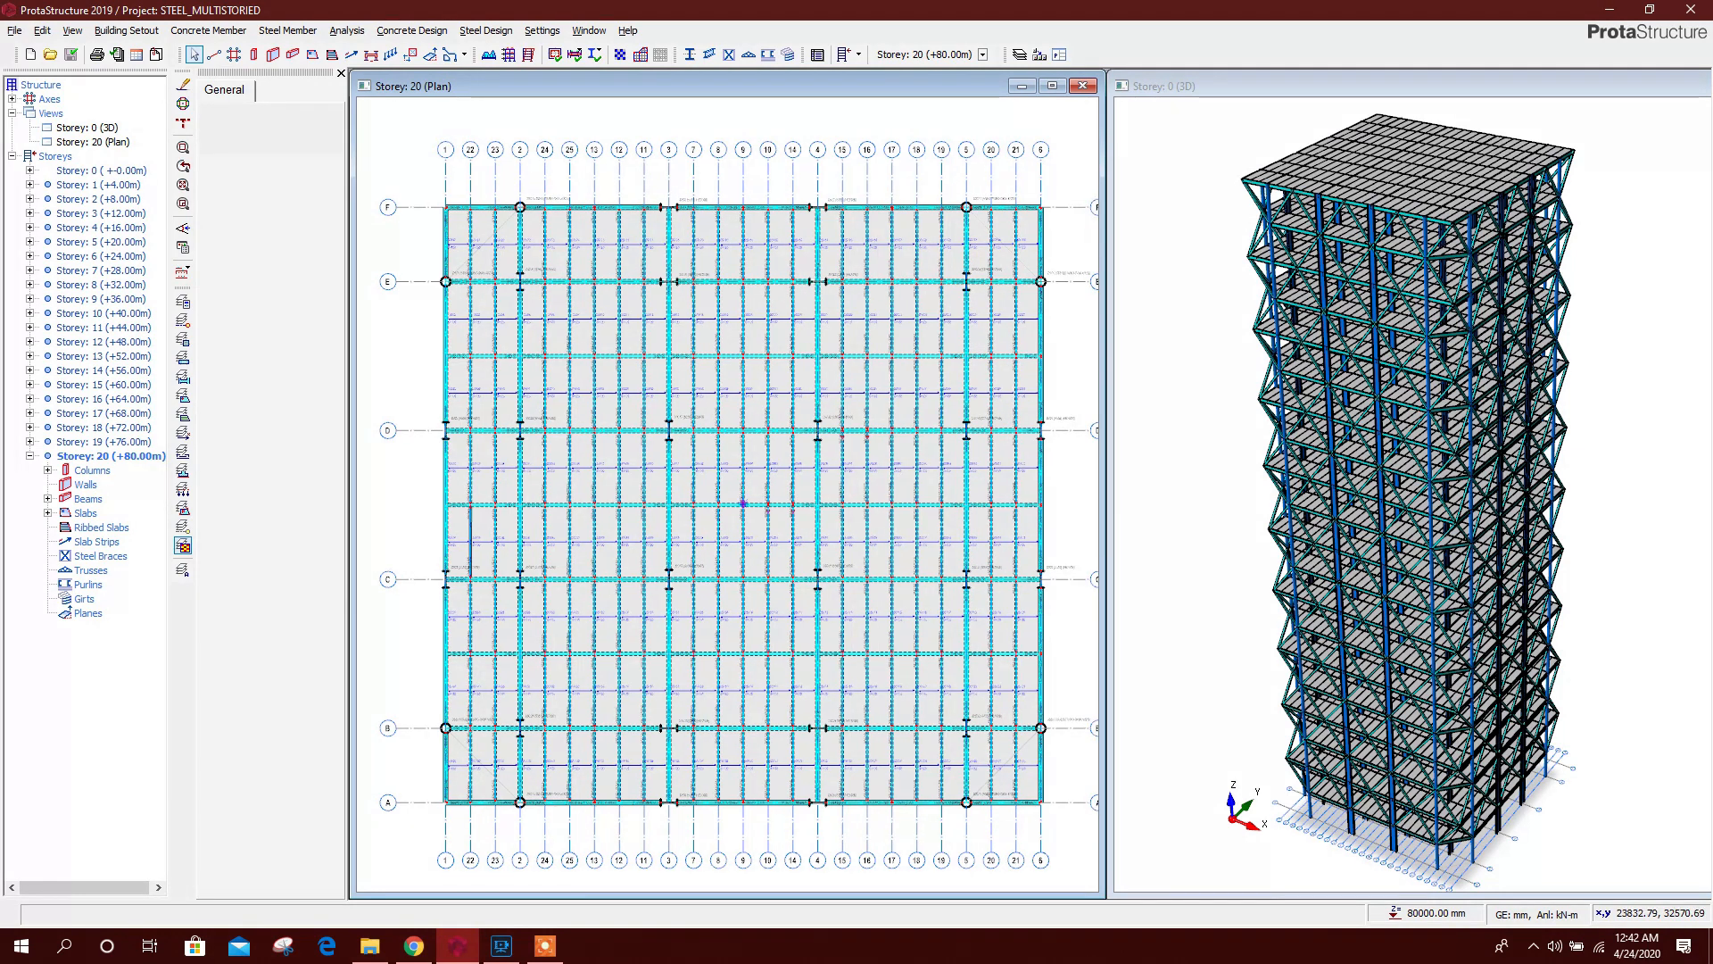
left_click(1187, 179)
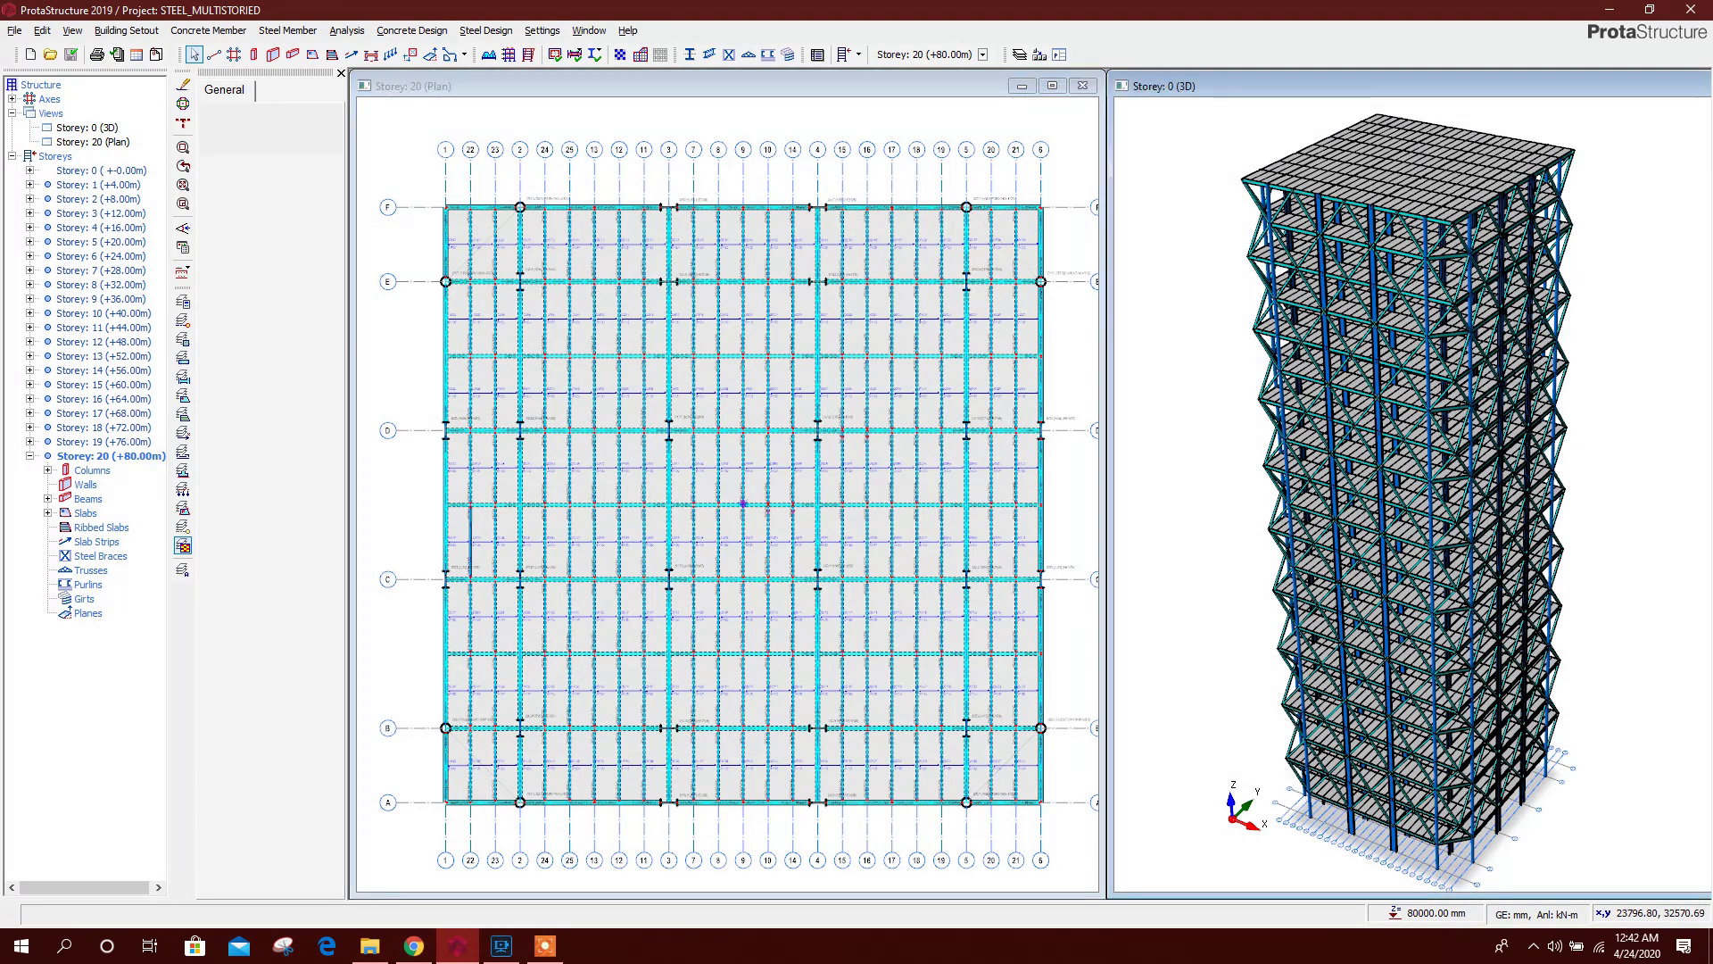
left_click(341, 74)
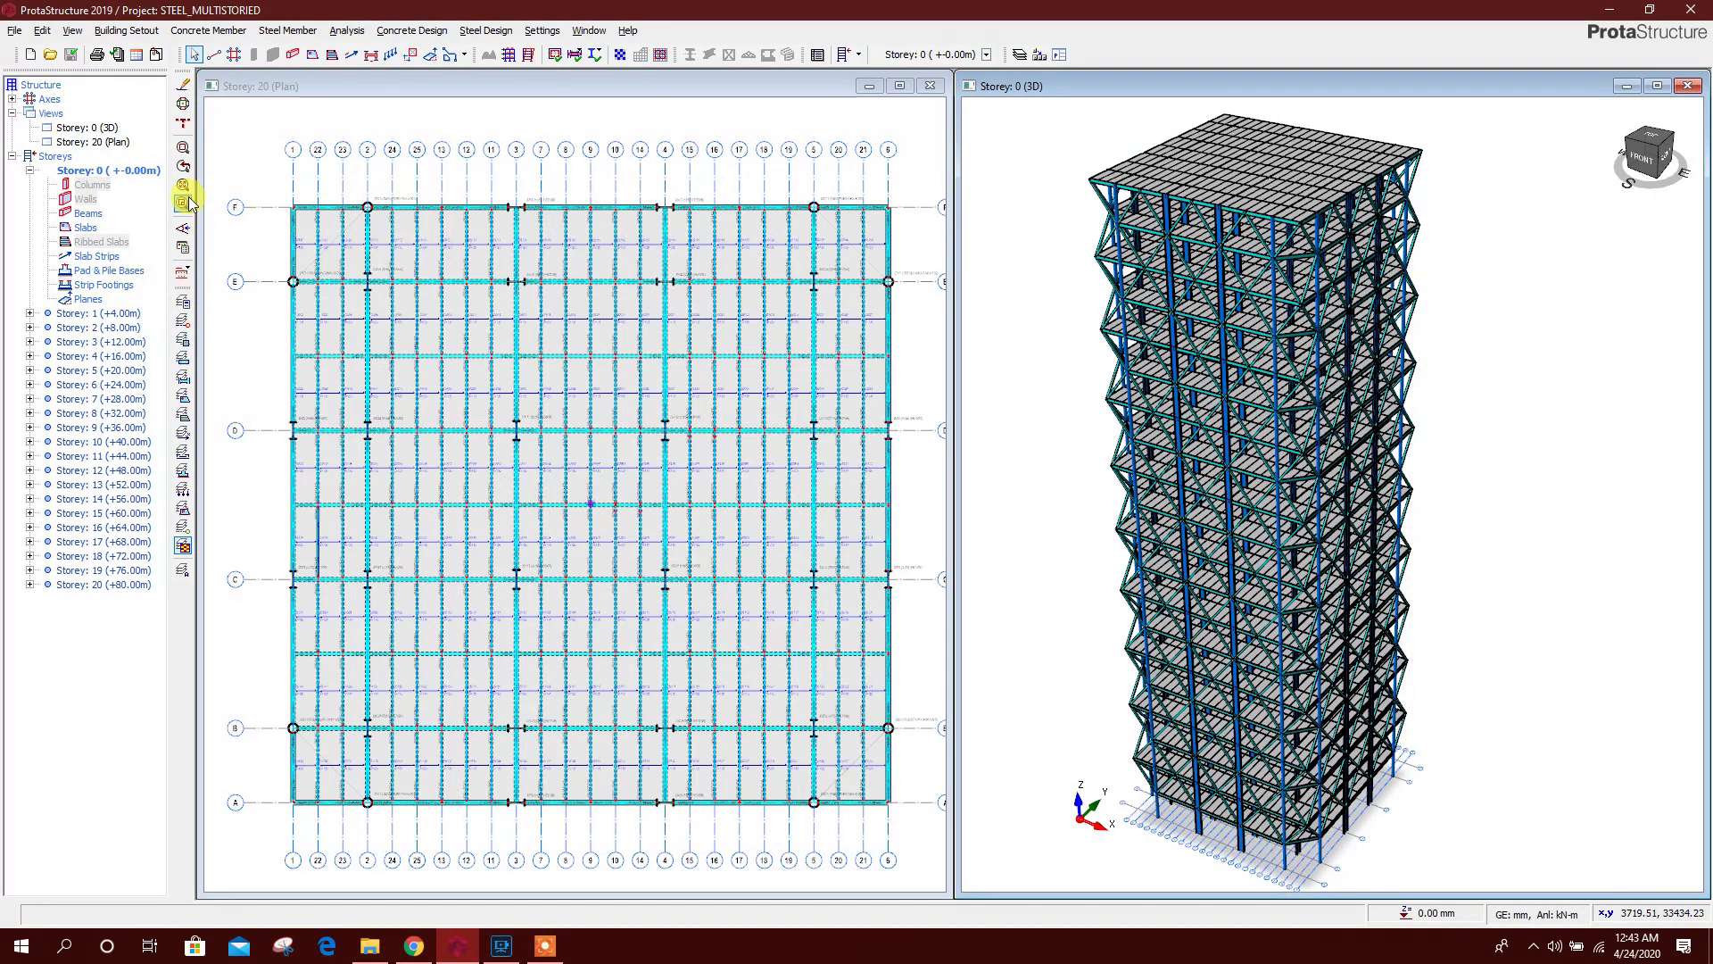
Recolour the 3D model by Design Status and inspect the members of the whole tower
left_click(183, 227)
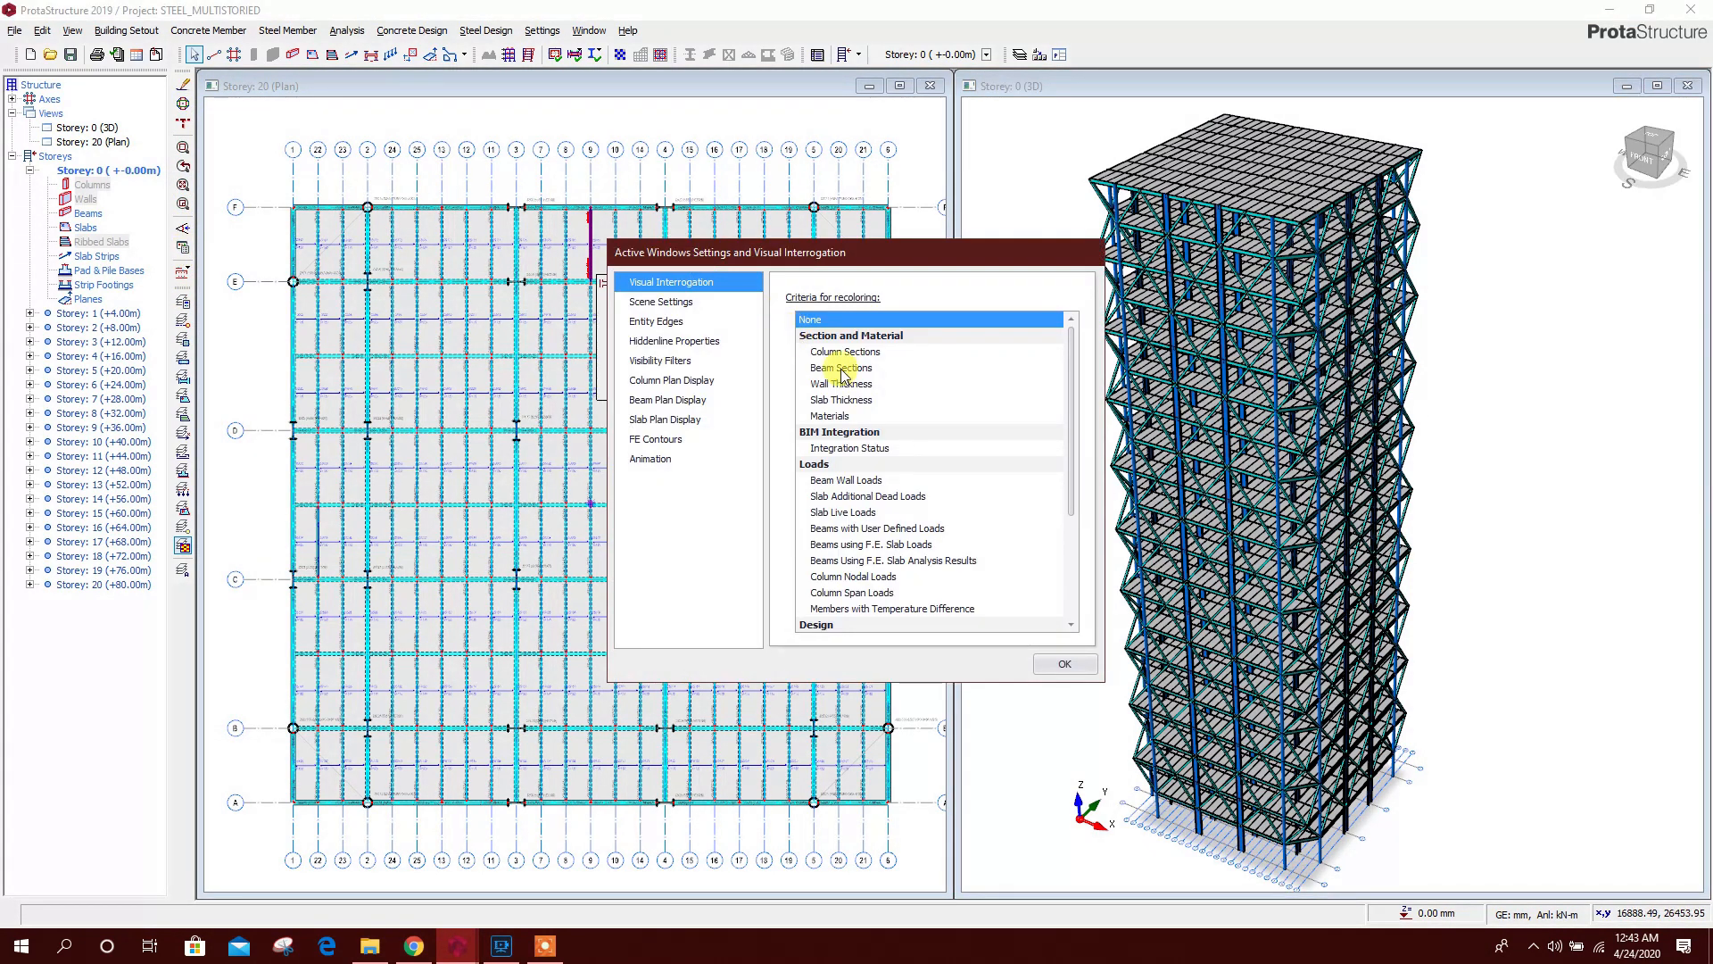
scroll(1022, 448, "down", 3)
scroll(1022, 449, "down", 1)
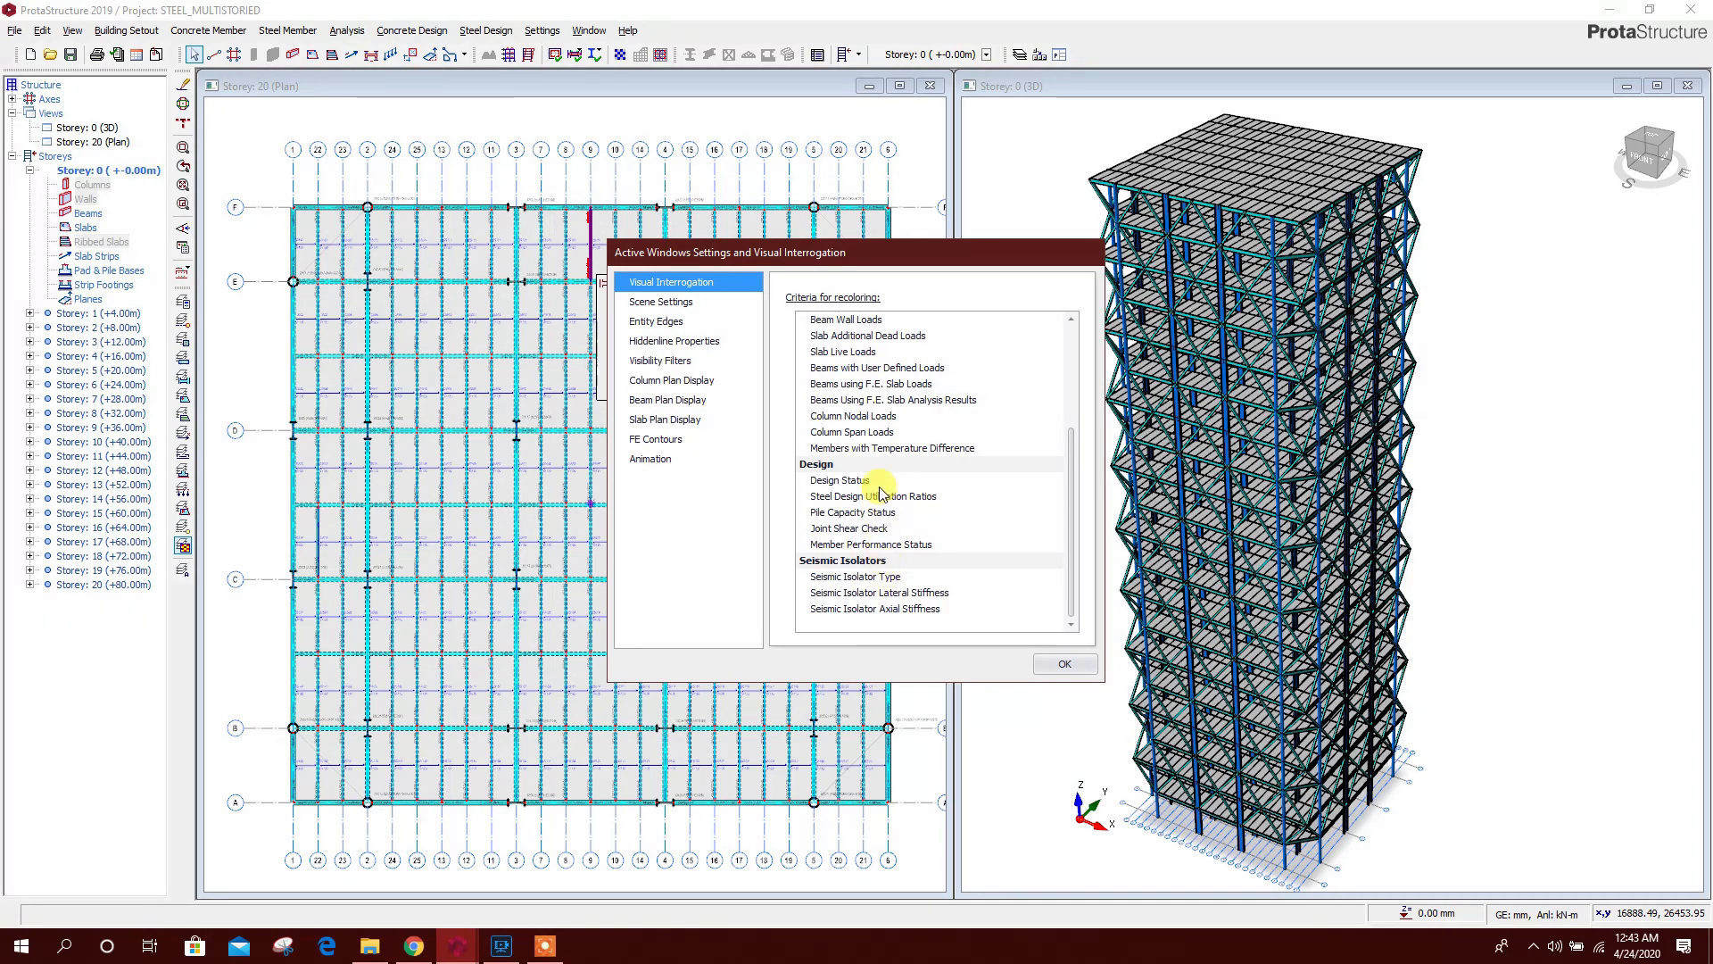
left_click(827, 482)
left_click(1064, 661)
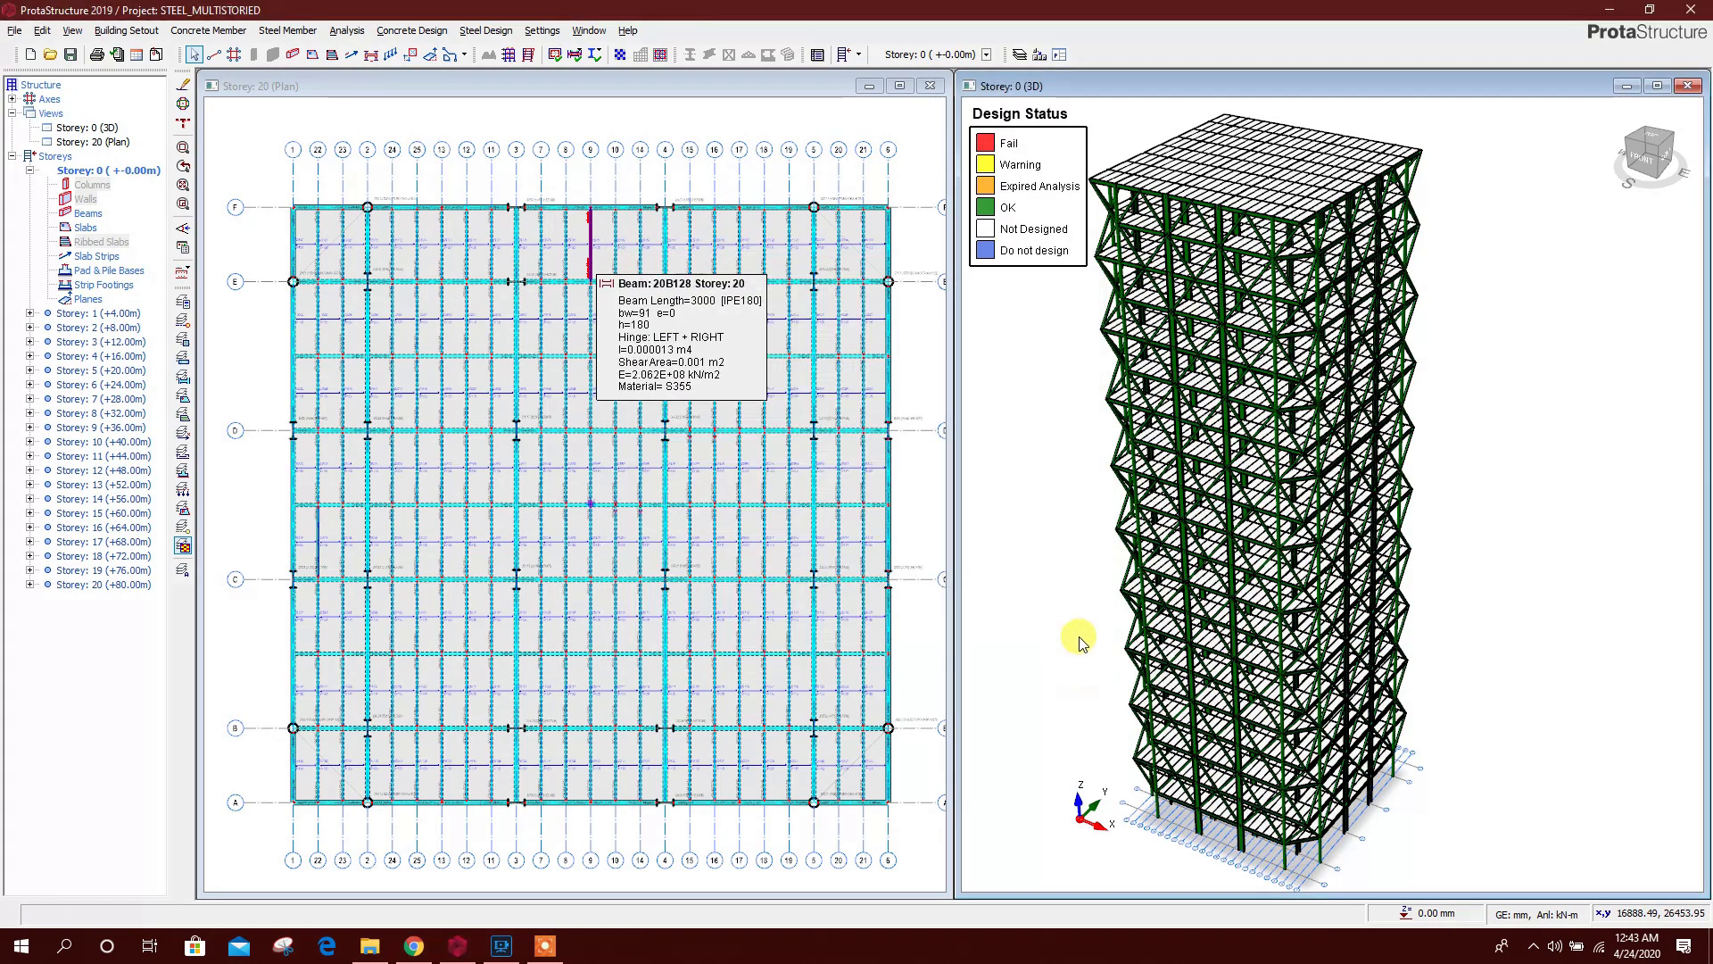
left_click_drag(1334, 486, 1475, 409)
middle_click_drag(1475, 409, 1516, 386)
left_click_drag(1516, 387, 1584, 343)
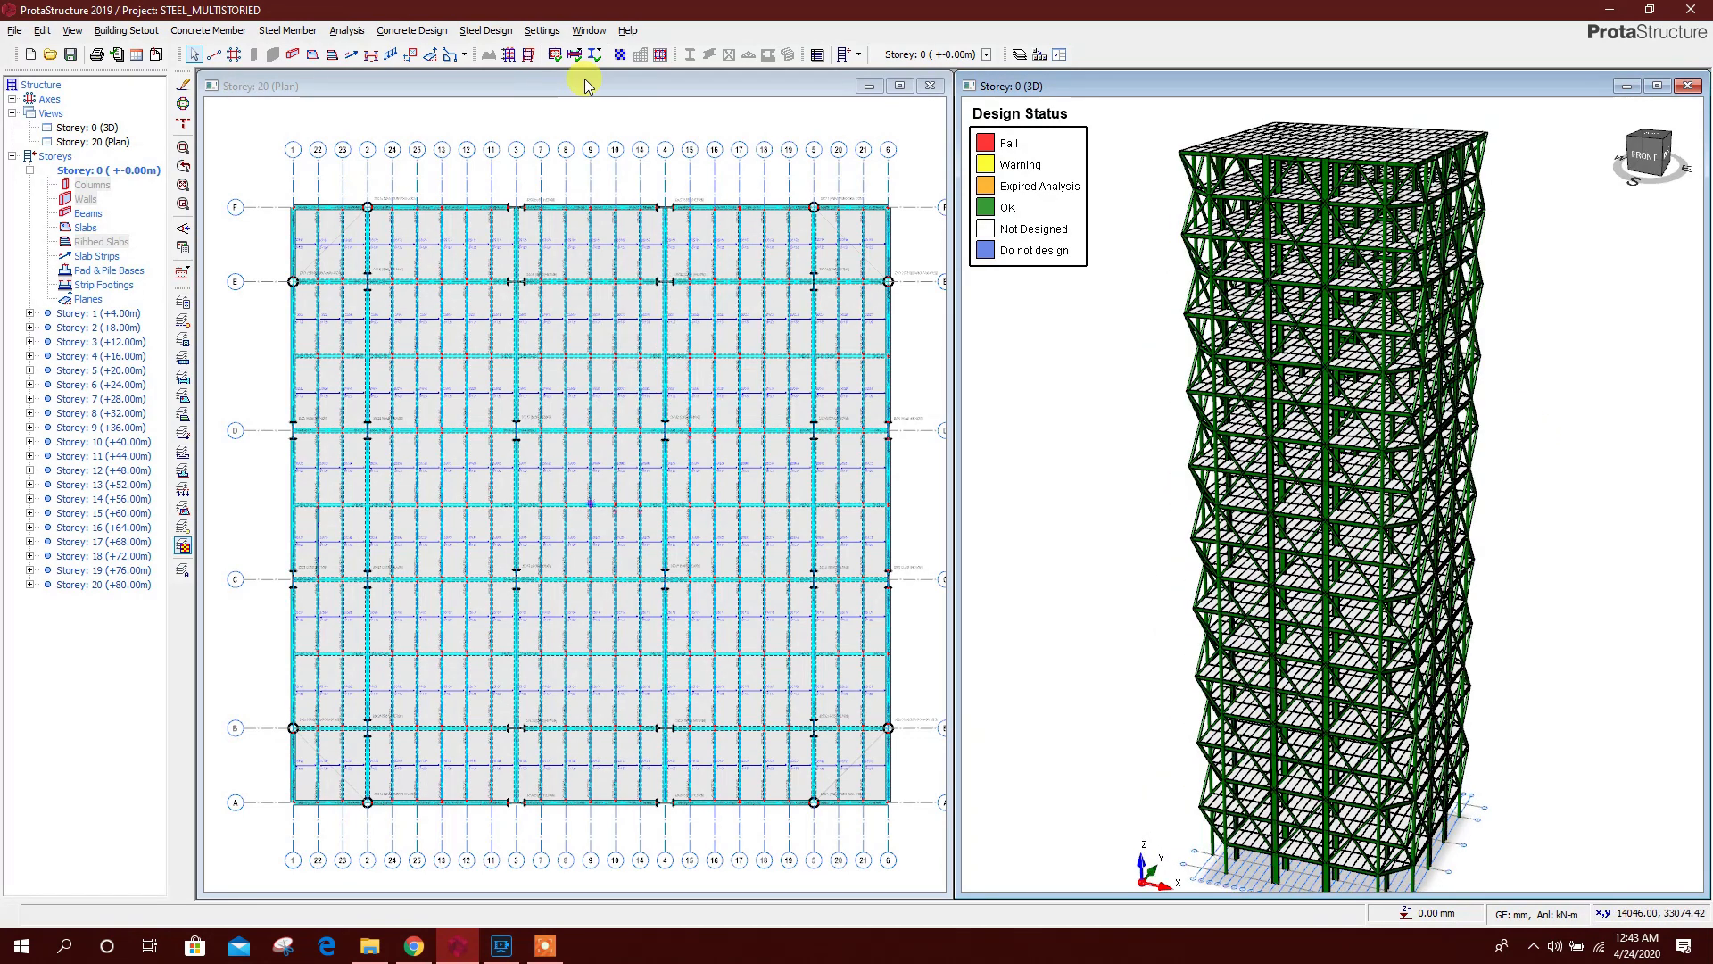
Load the building model into ProtaSteel and close the import log
left_click(511, 32)
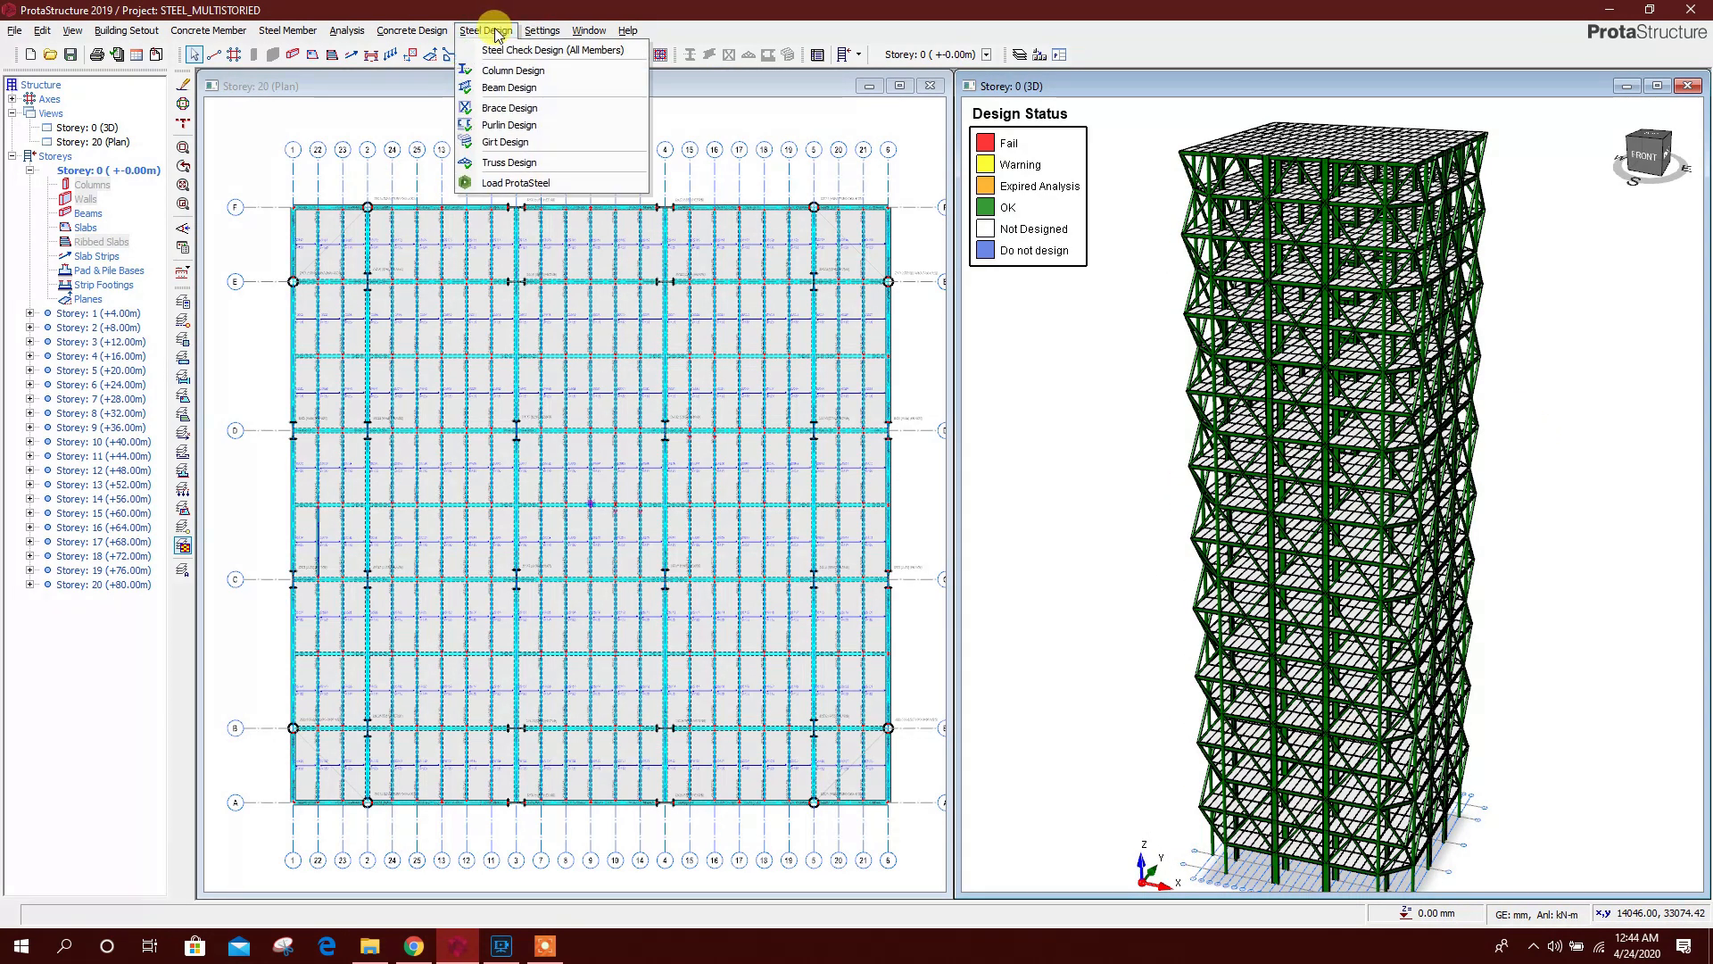
left_click(534, 189)
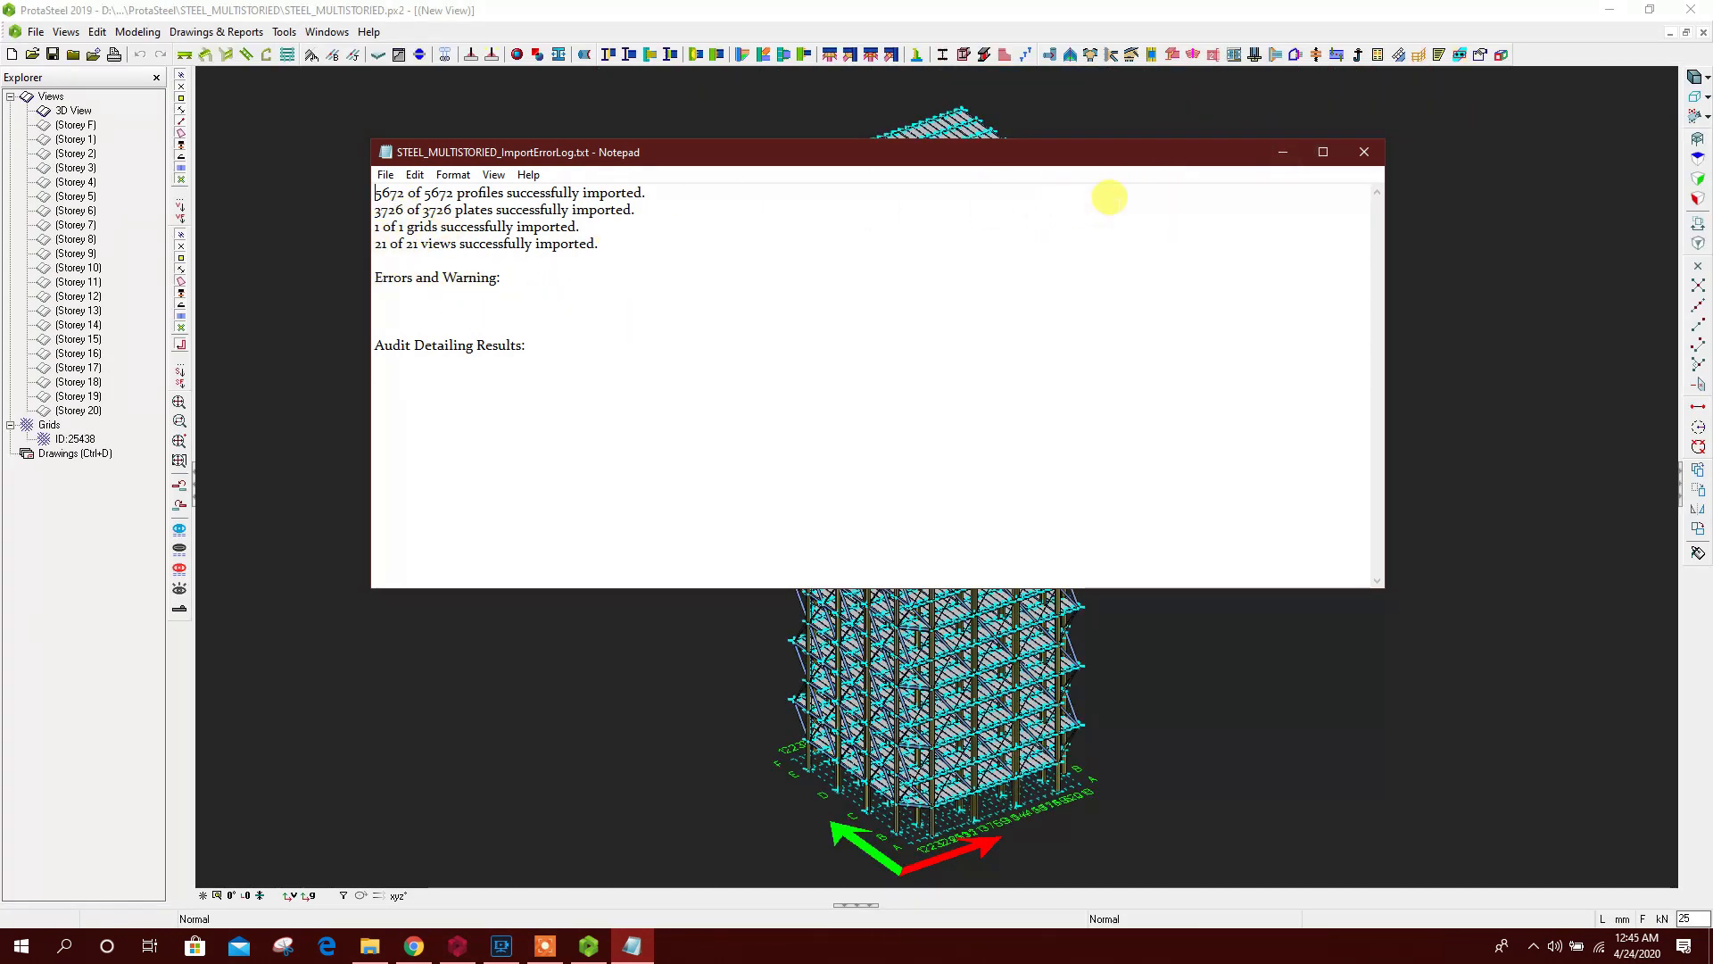
left_click(1365, 152)
Create a base plate connection at the foot of an I-section column on the building's outer edge
middle_click_drag(1144, 472, 982, 500)
middle_click_drag(1190, 779, 1090, 630)
scroll(1089, 631, "up", 3)
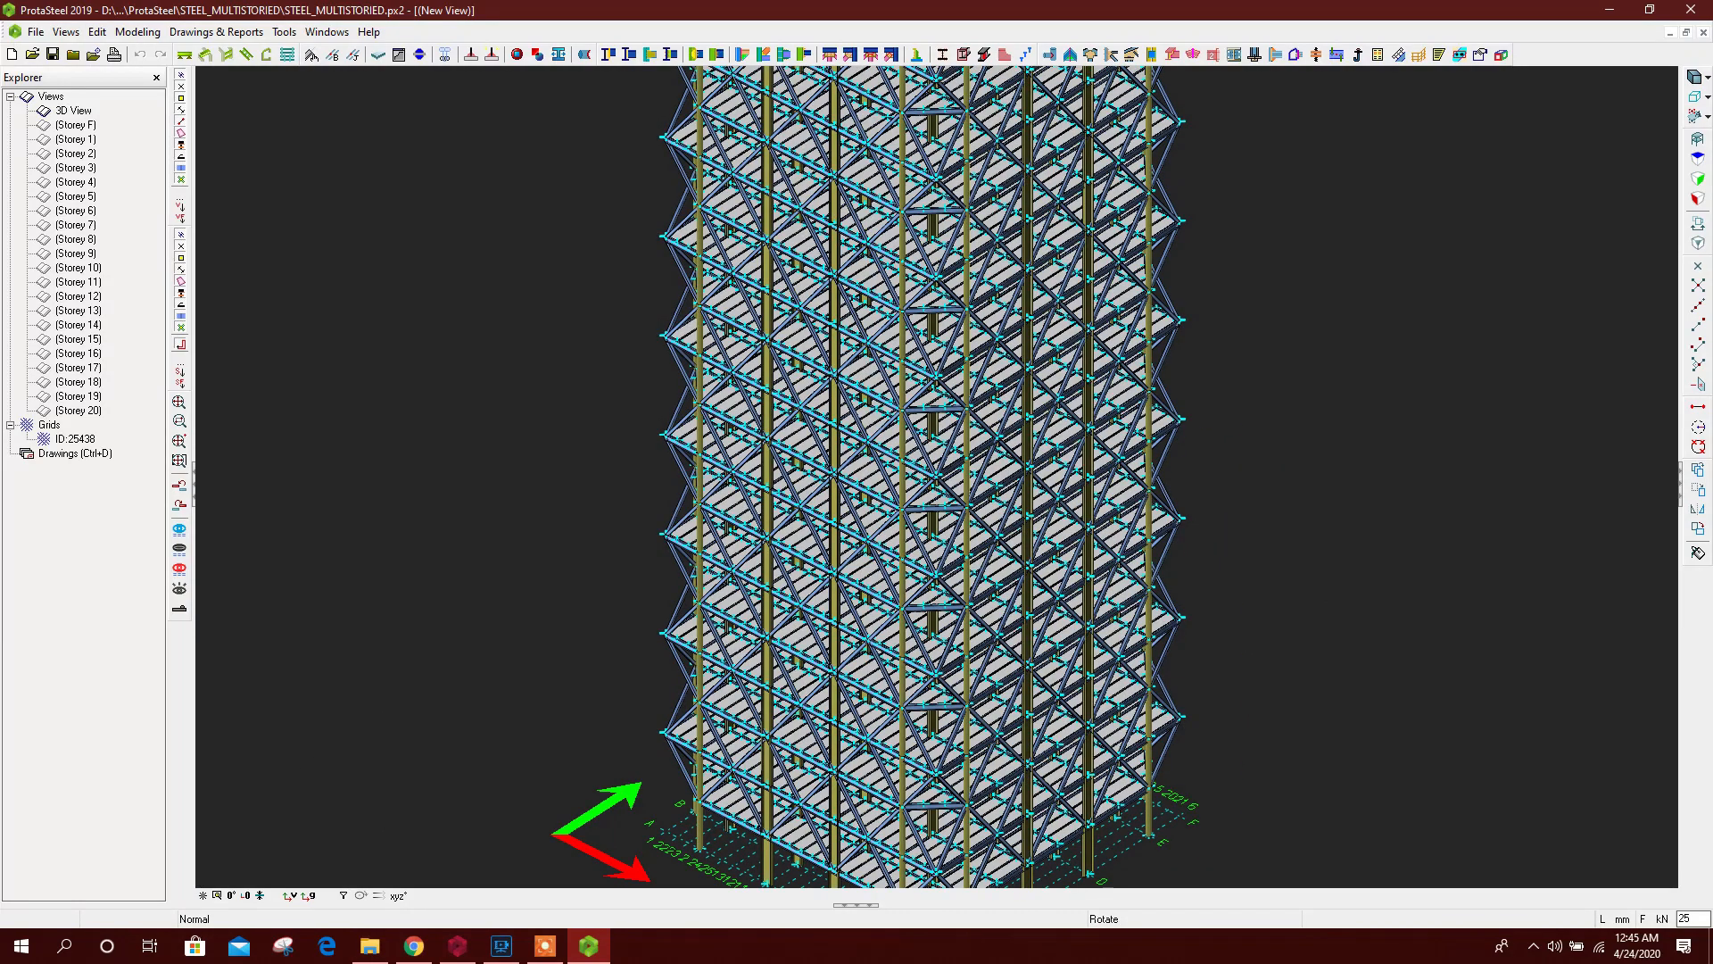
middle_click_drag(1282, 467, 1250, 450, "ctrl")
middle_click_drag(1035, 879, 1063, 734)
scroll(1062, 795, "up", 5)
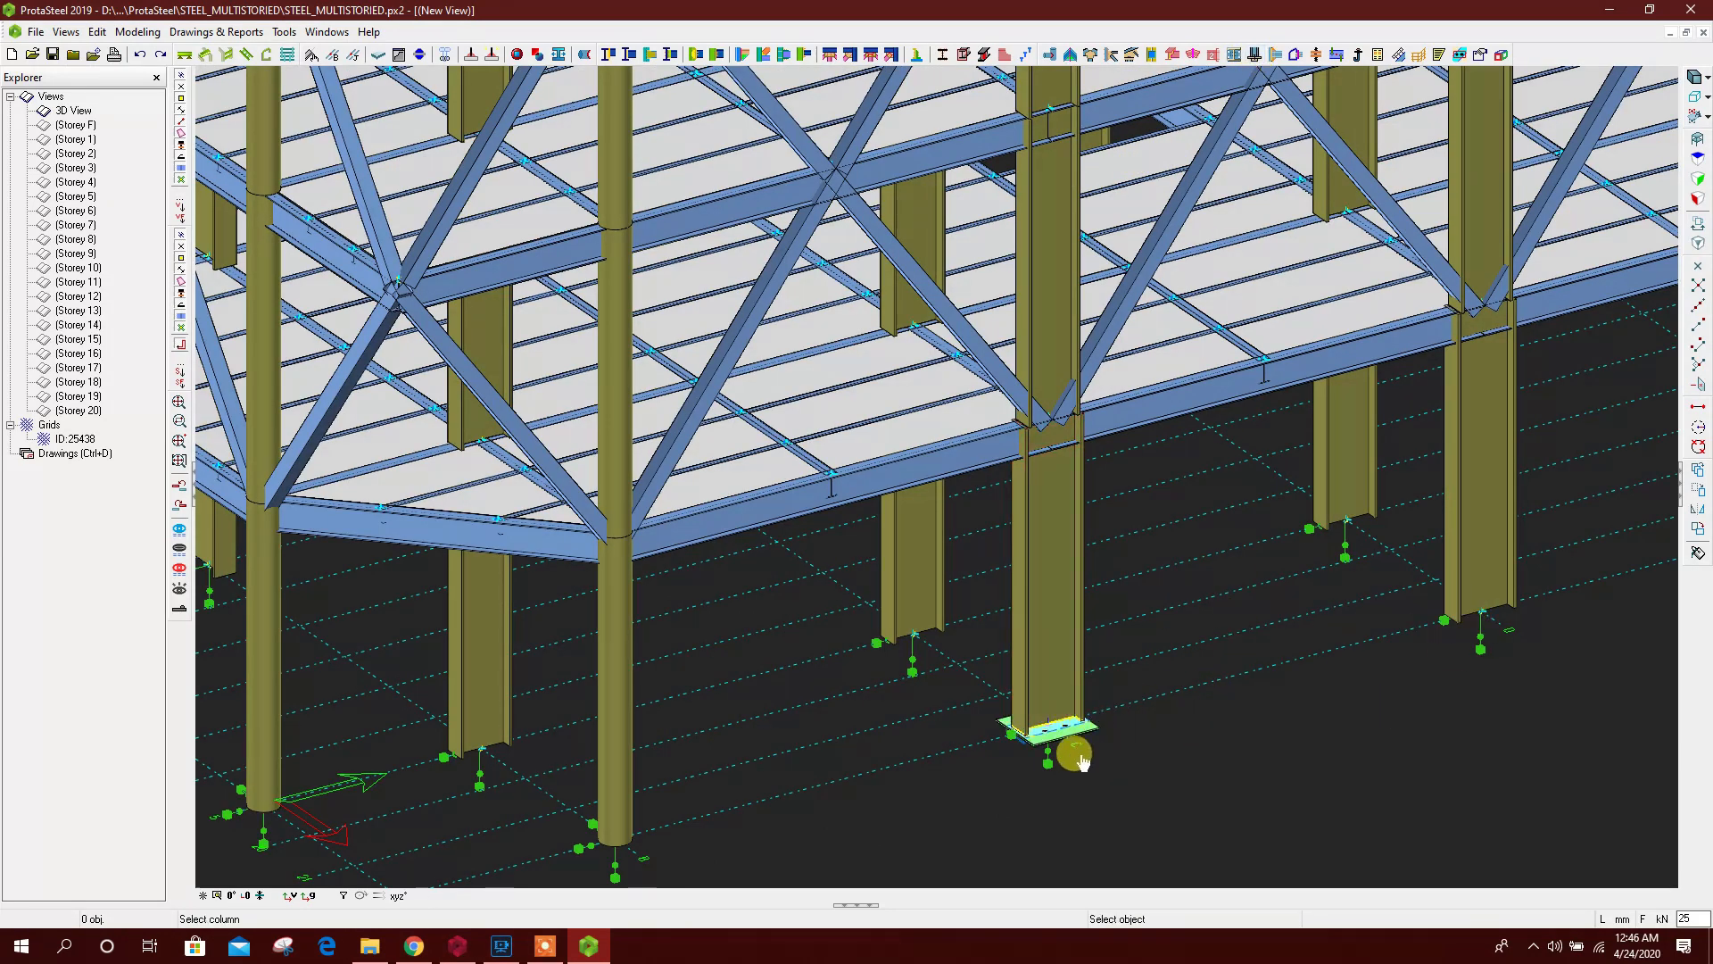
Set the base plate's bolt group to the 8.8_BOLT assembly and allow non-catalogue bolt lengths
double_click(1072, 732)
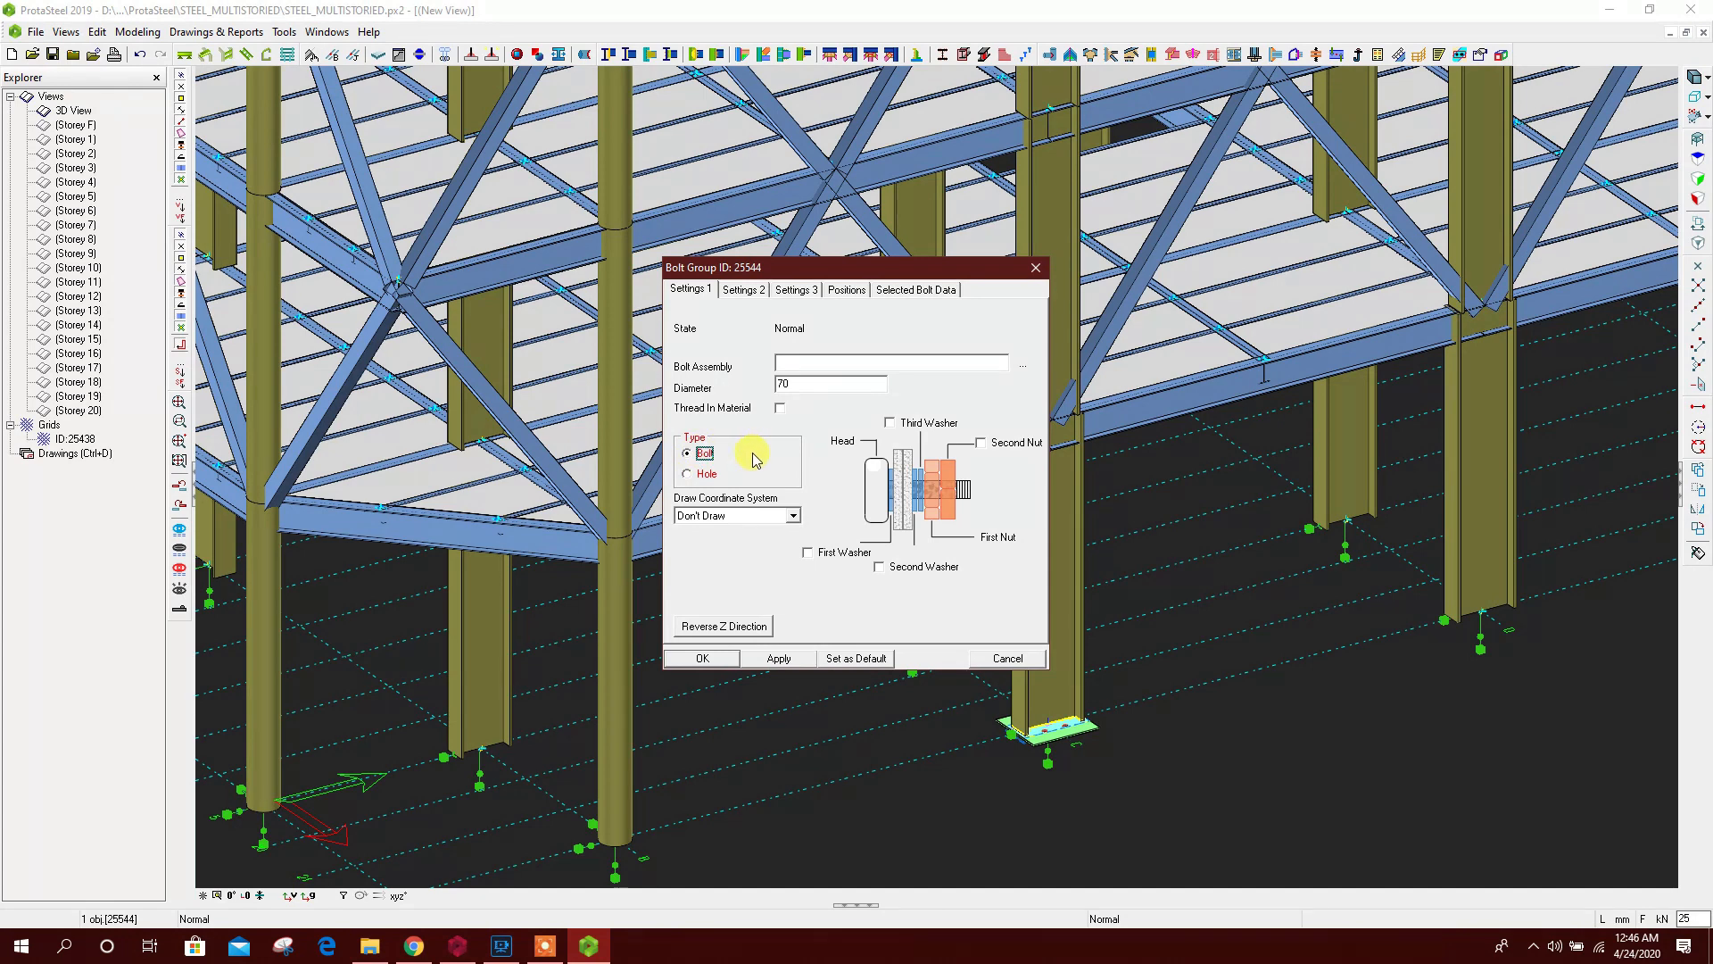
left_click(808, 553)
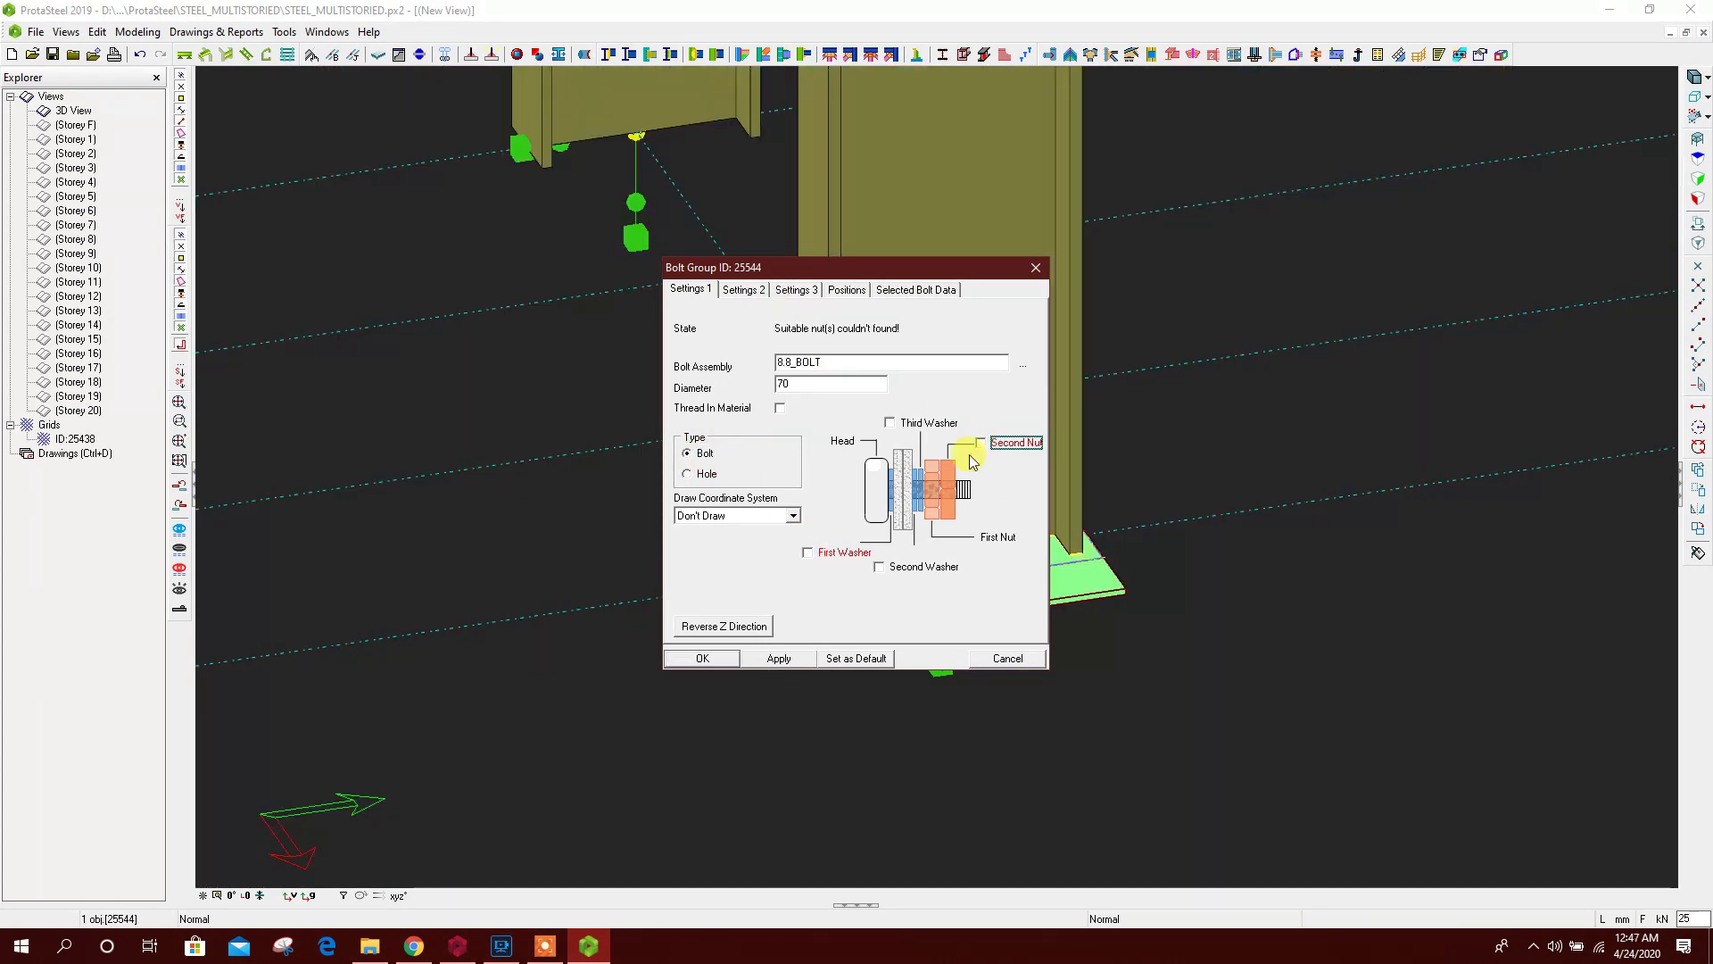
left_click(744, 289)
left_click(704, 416)
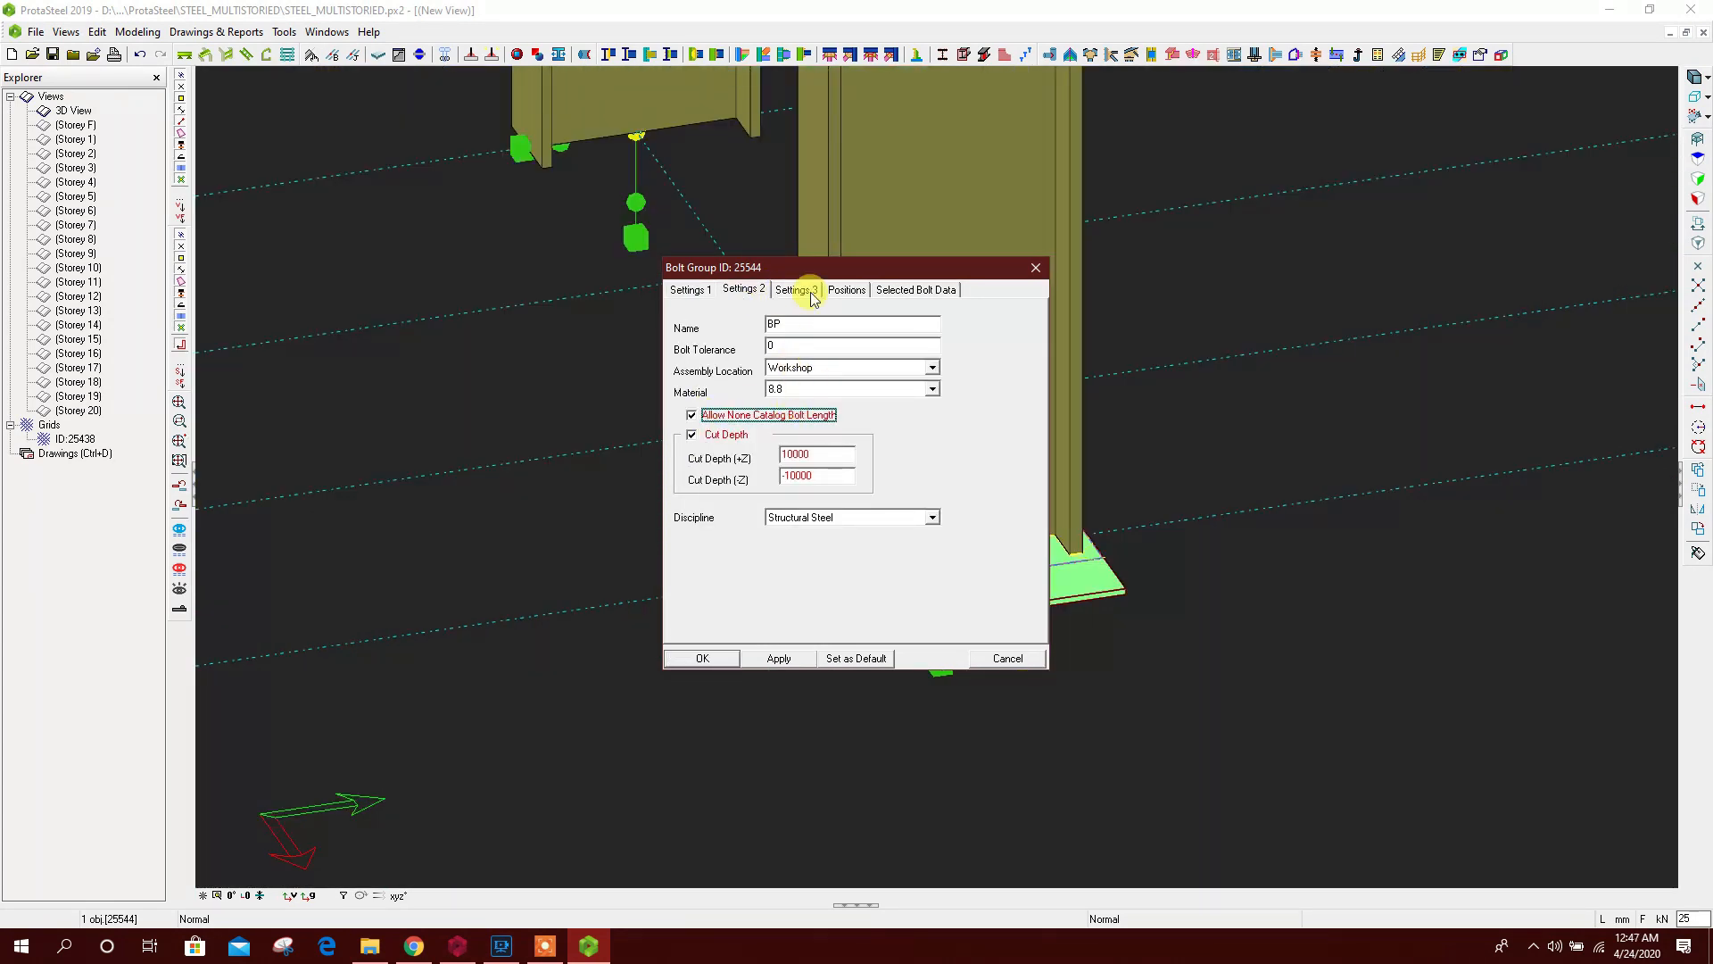
Convert the base plate's bolt positions to a grid and set the Y positions to -120 240 360
left_click(1223, 322)
left_click(1100, 344)
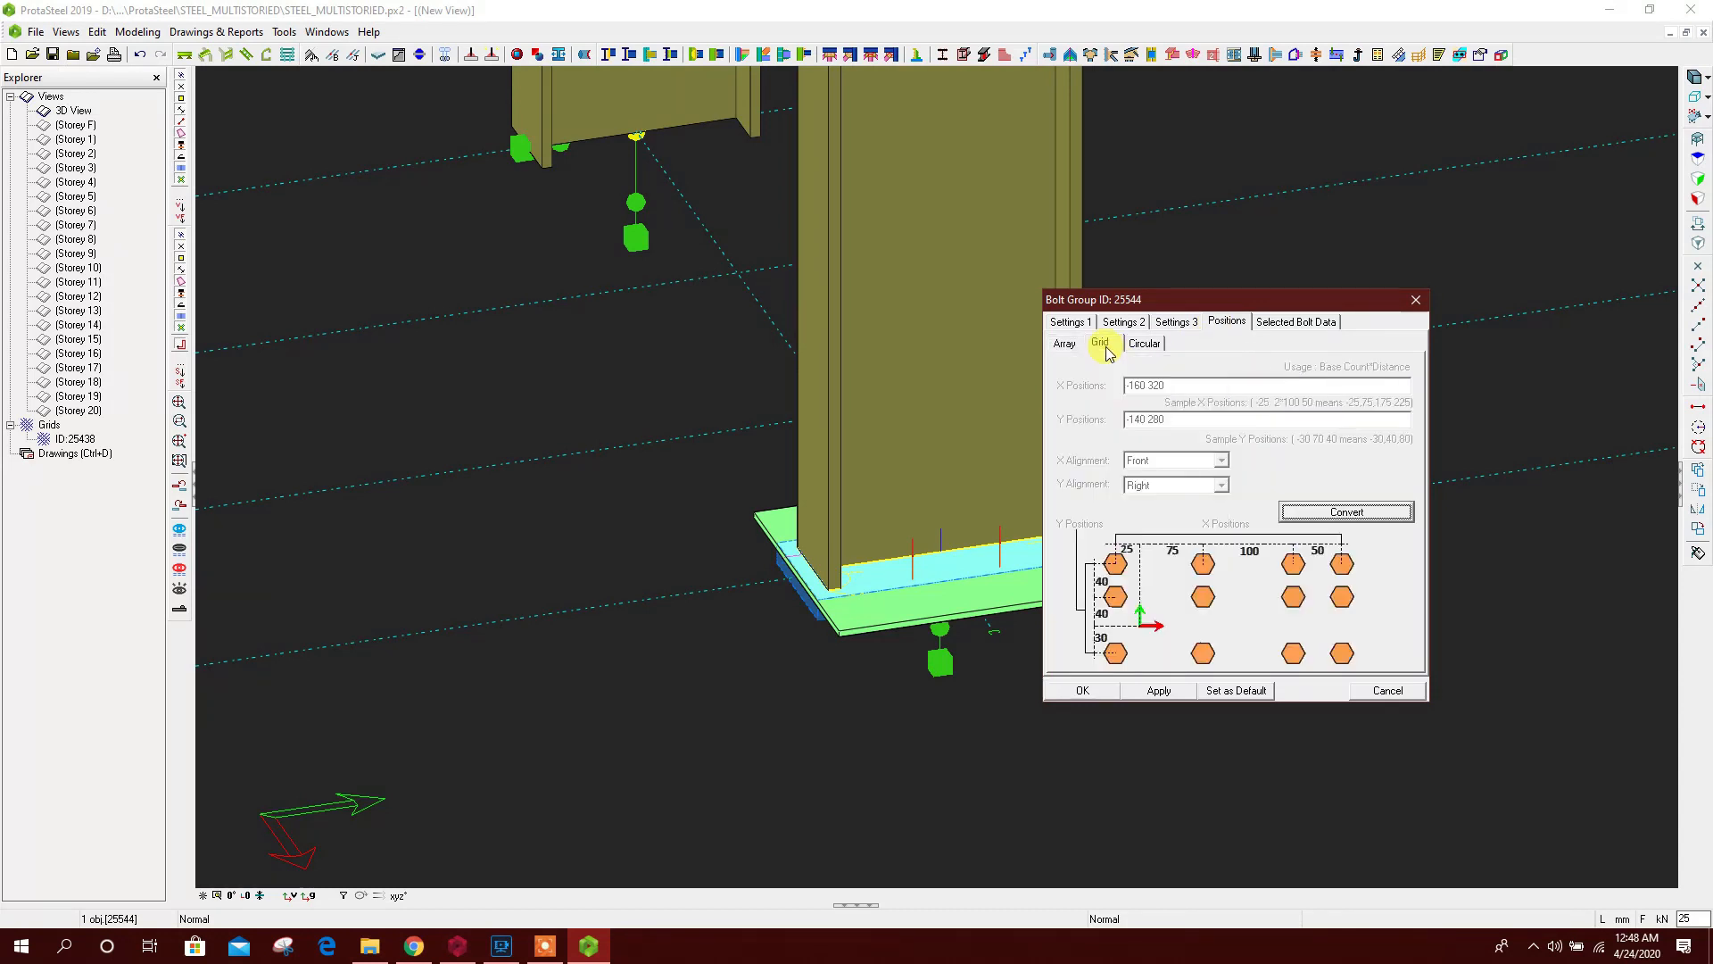
left_click(1299, 518)
left_click_drag(1183, 306, 1325, 291)
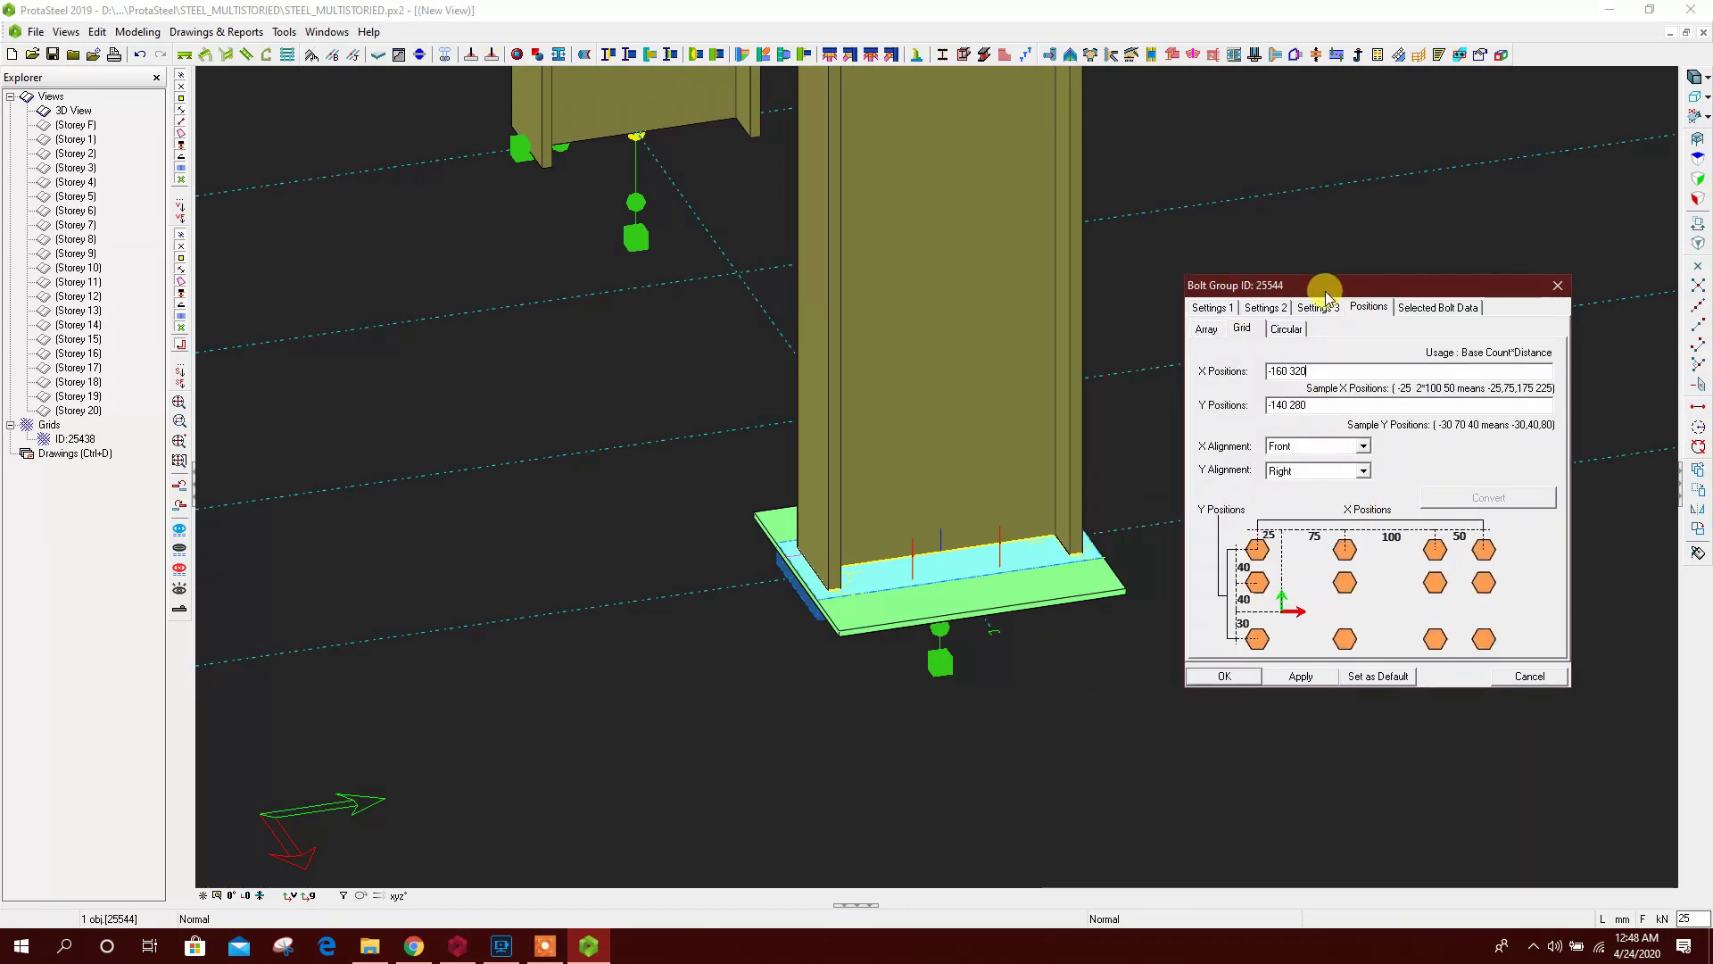
type("450")
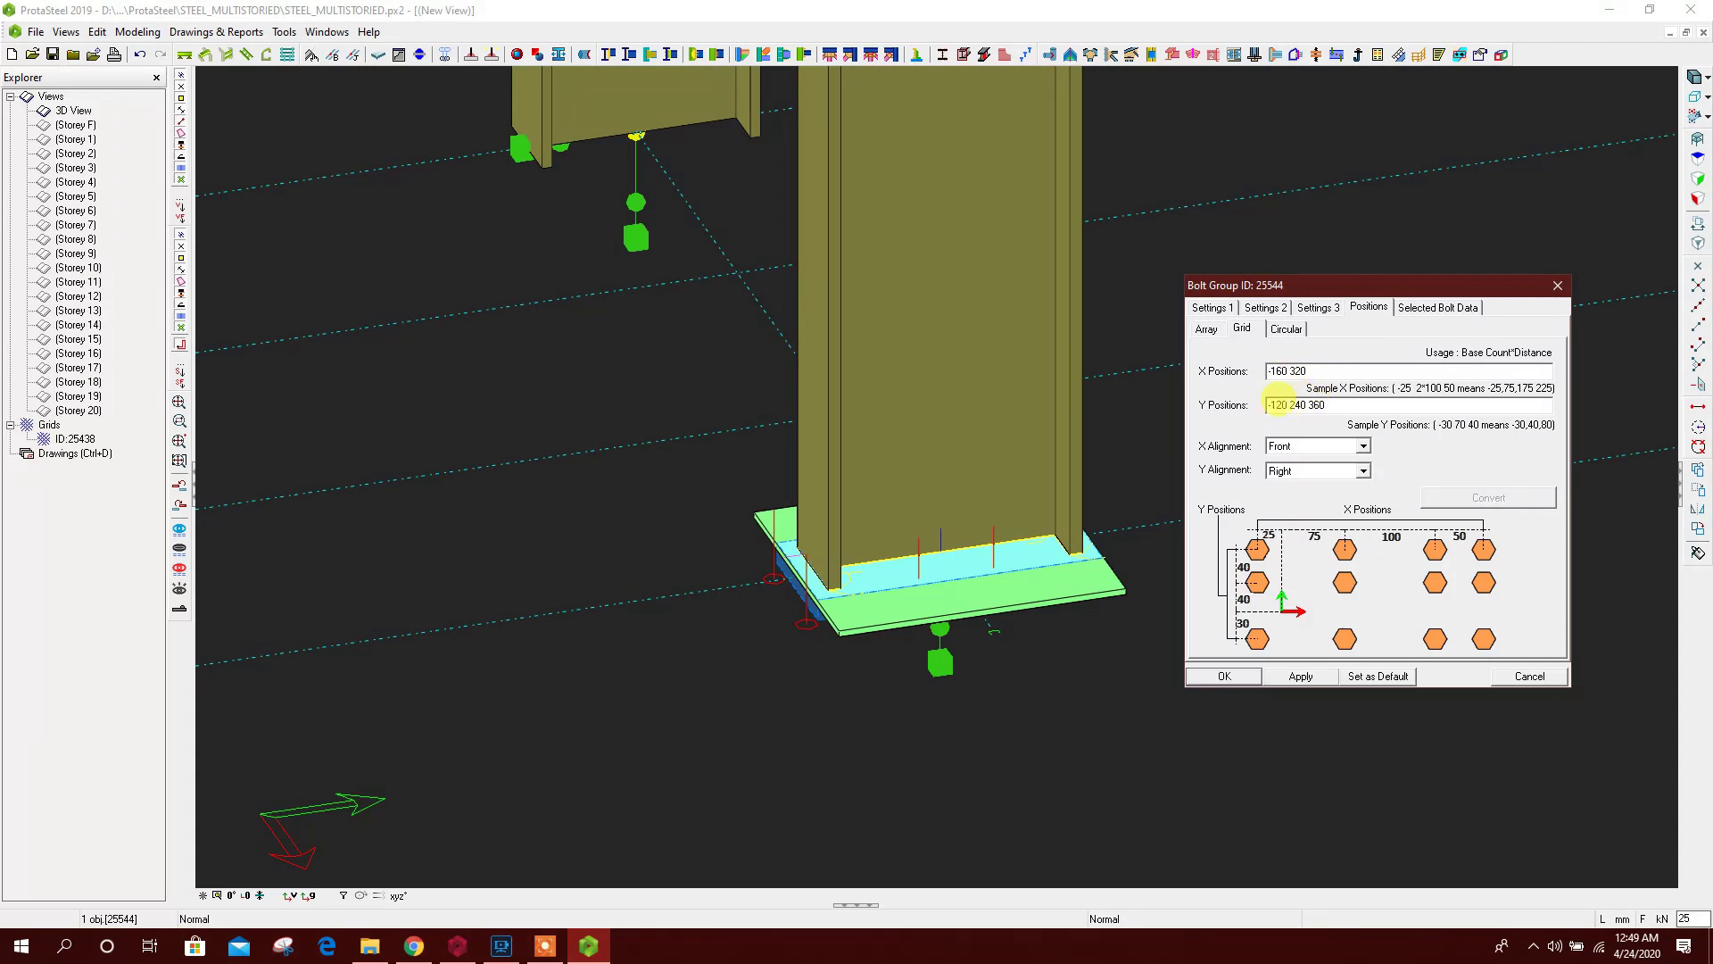
Set the bolt grid's X and Y alignment to Middle, adjust its Y positions and apply the bolt group settings
left_click(1339, 445)
left_click(1307, 460)
left_click(1339, 470)
left_click(1313, 482)
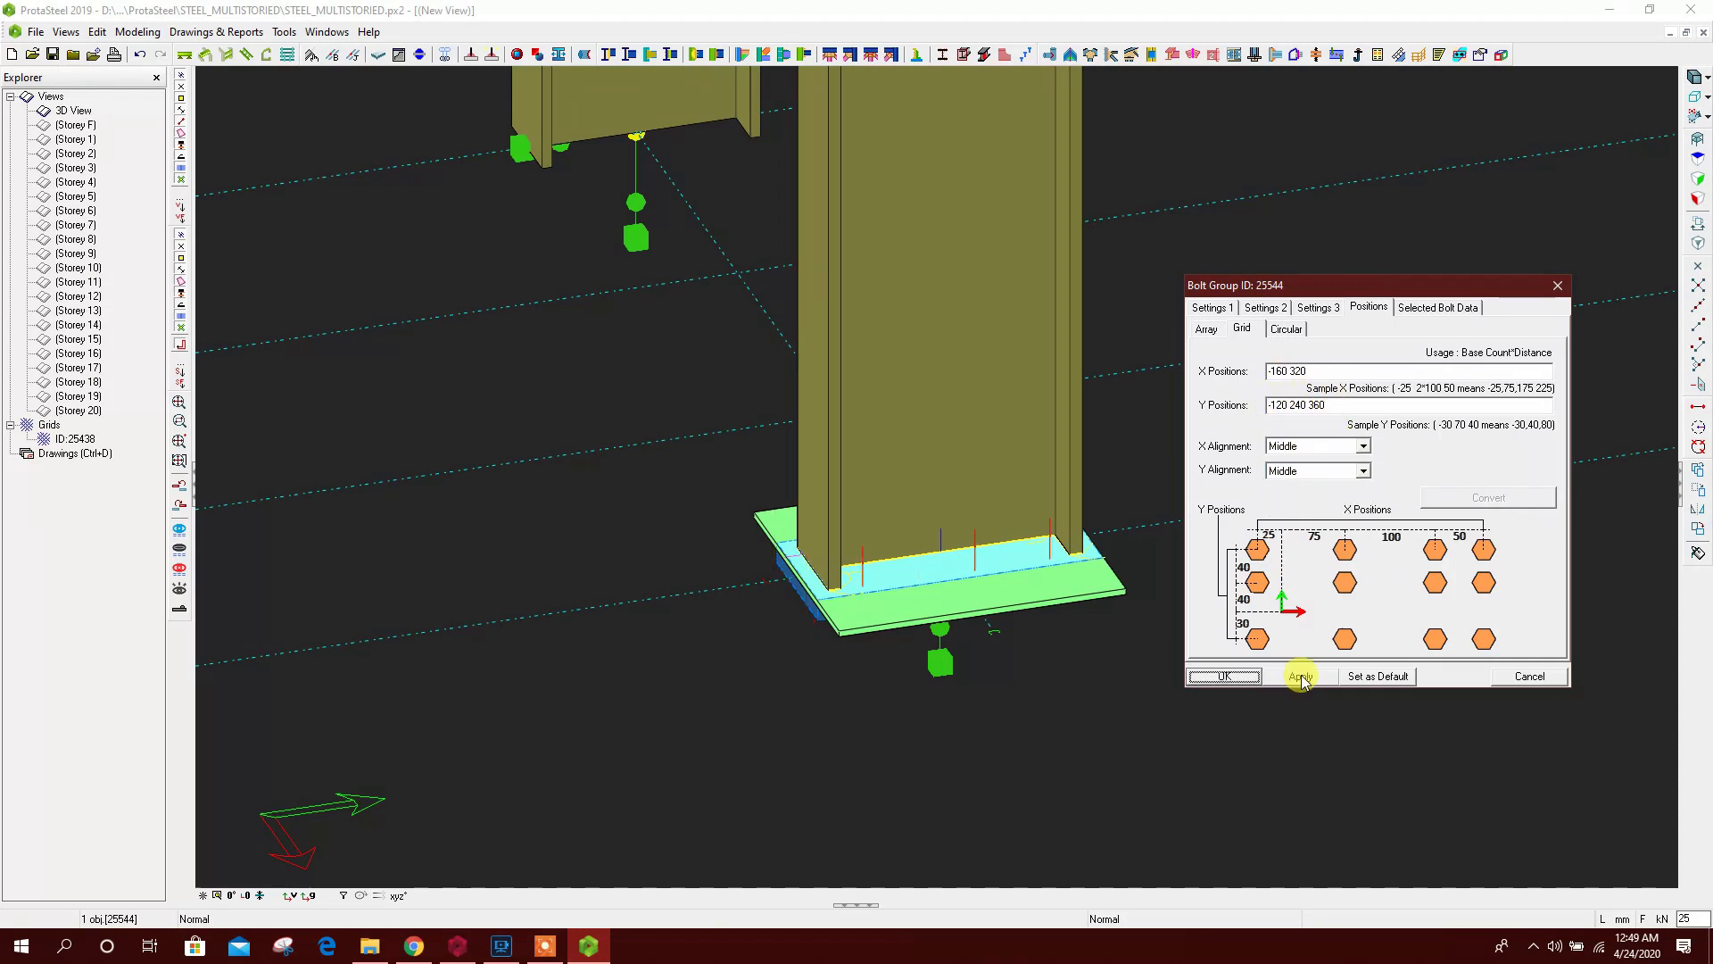
type("10 ")
left_click_drag(1276, 404, 1301, 403)
type("2")
left_click(1437, 307)
left_click(1300, 677)
left_click(1236, 677)
Create a base plate connection at the foot of the neighbouring I-section column along the same edge
middle_click_drag(1019, 705, 1108, 677)
scroll(1108, 676, "down", 5)
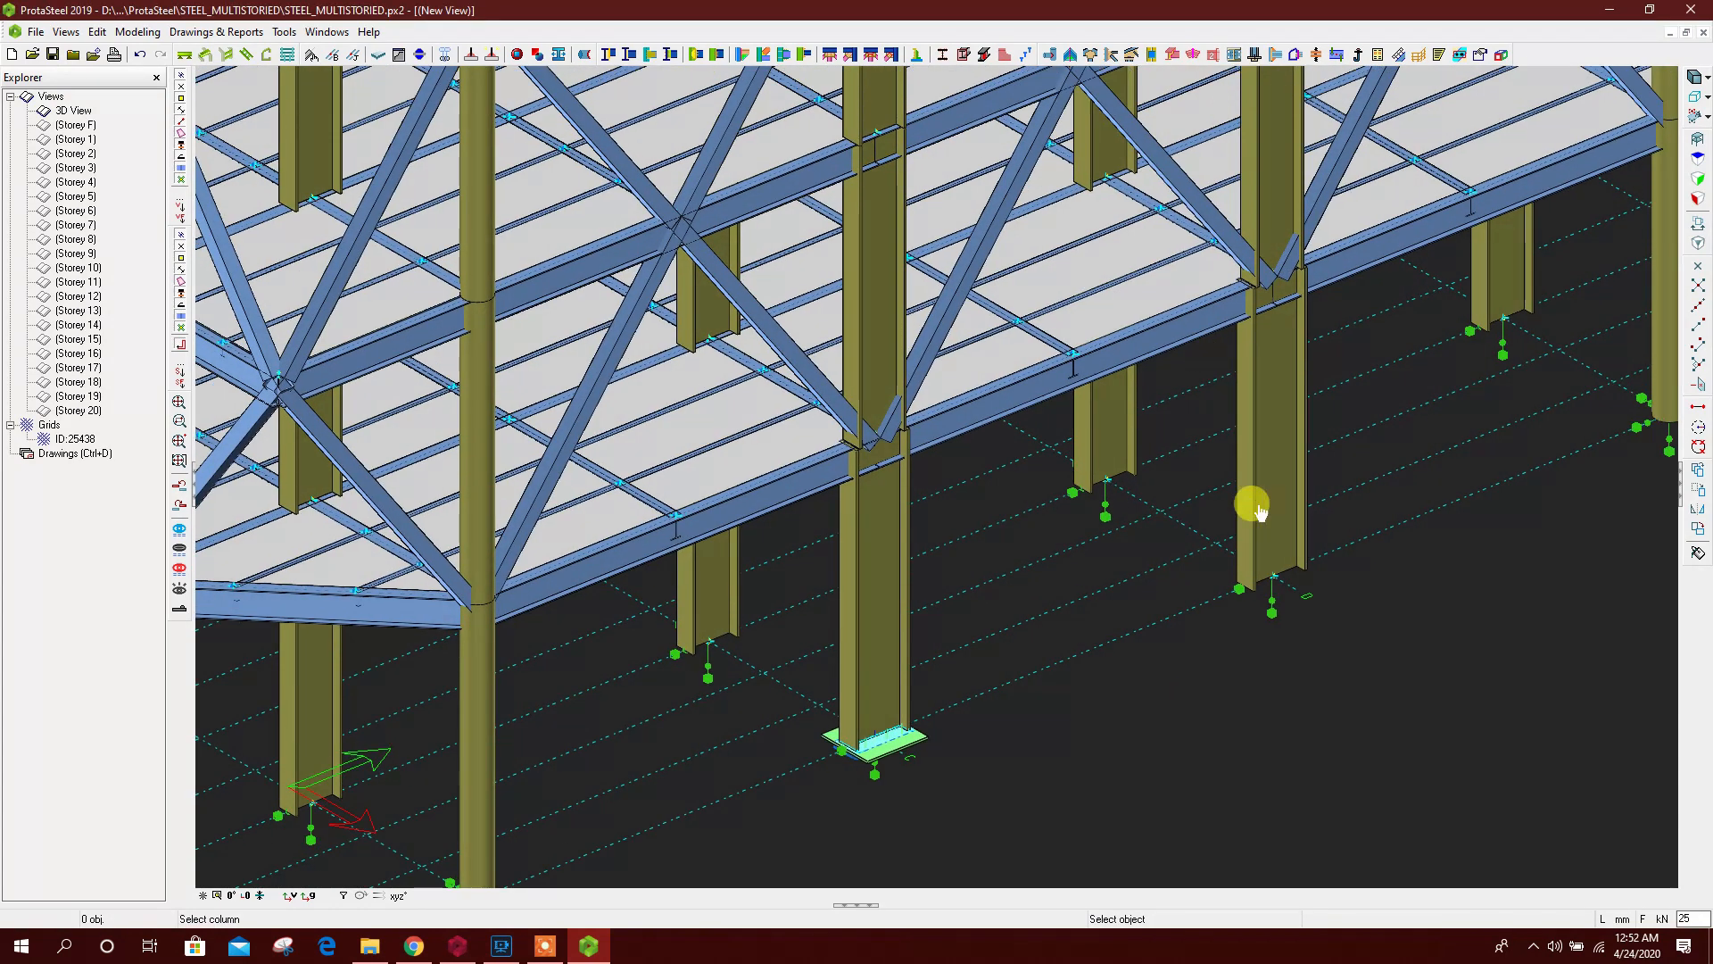
scroll(1255, 497, "up", 5)
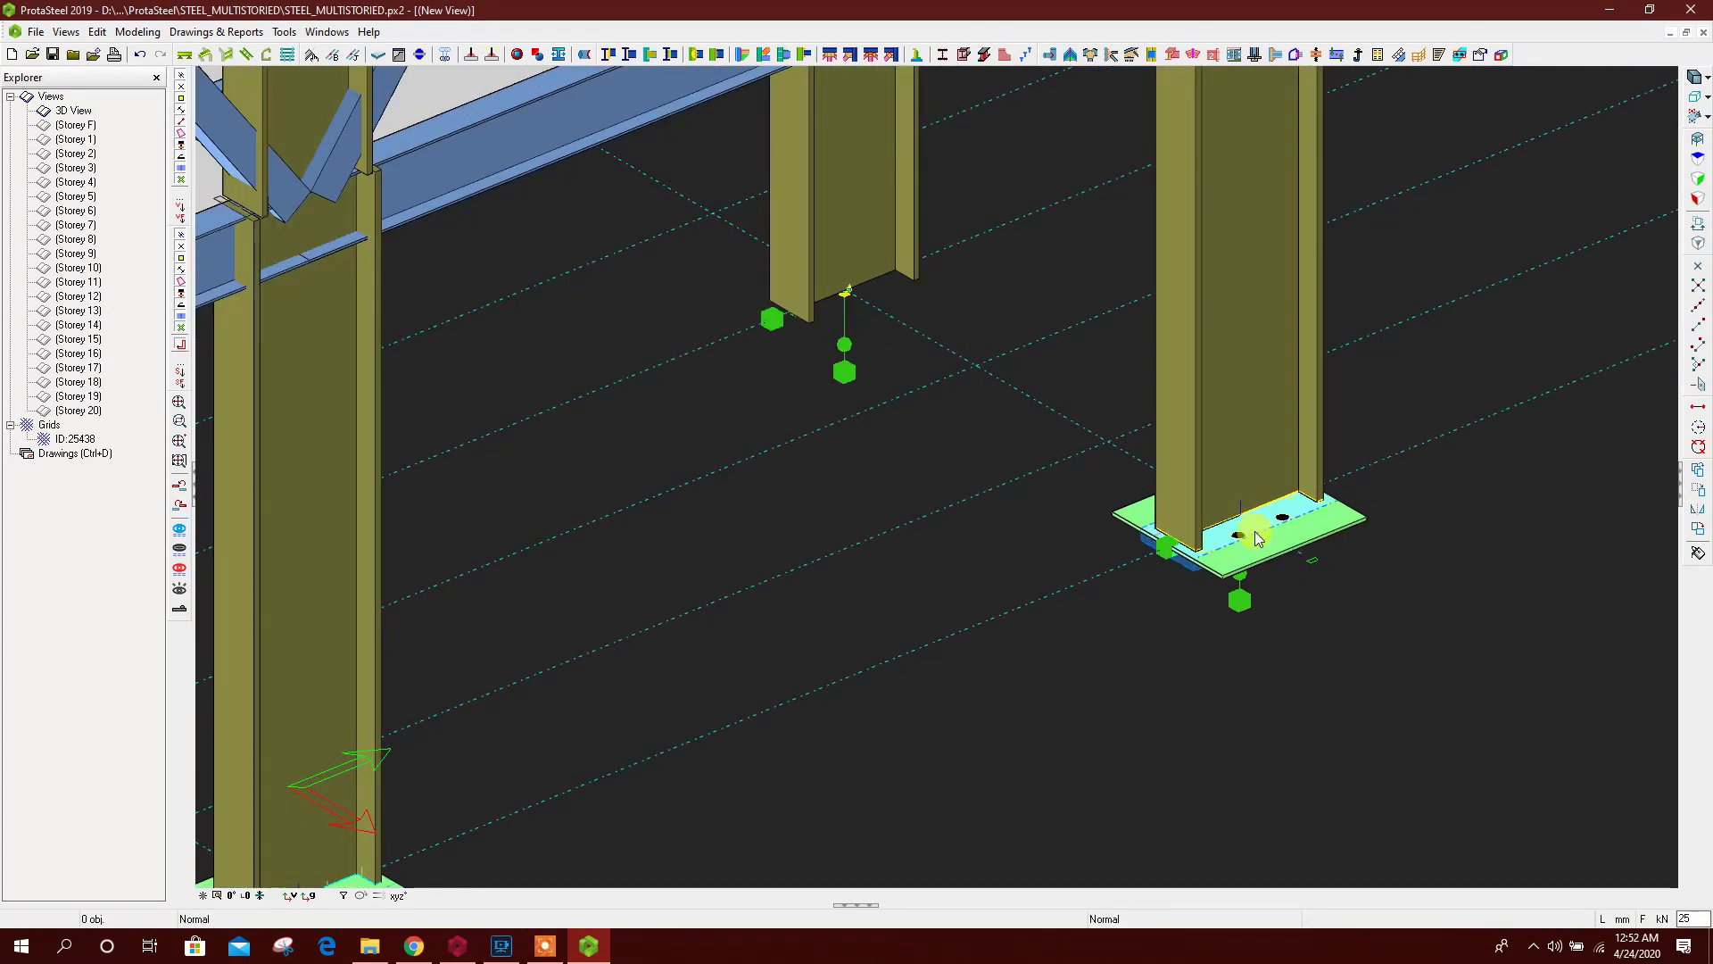
Set the Y positions of the neighbouring base plate's bolt grid to -110 220 330
double_click(1259, 538)
left_click(732, 477)
left_click(743, 290)
left_click(847, 290)
left_click(720, 311)
left_click_drag(763, 393, 774, 387)
type("220 330")
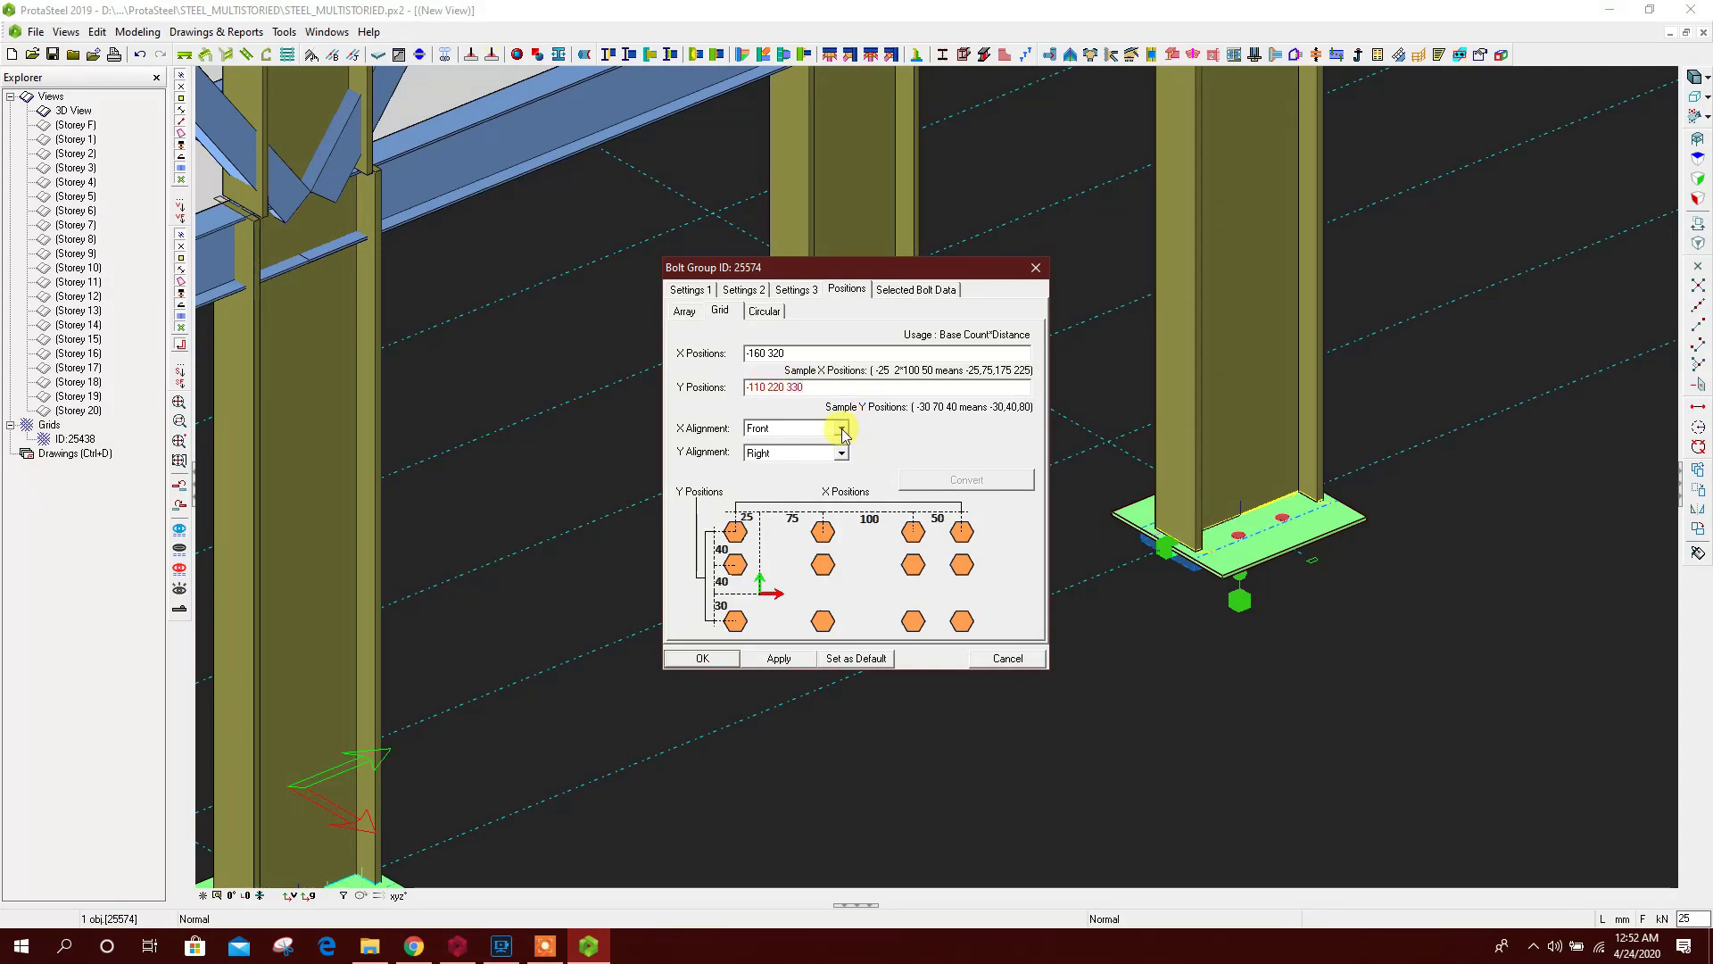
left_click(705, 658)
Create a haunched end plate connection between an I-section column and its first-floor edge beam
scroll(1129, 616, "down", 5)
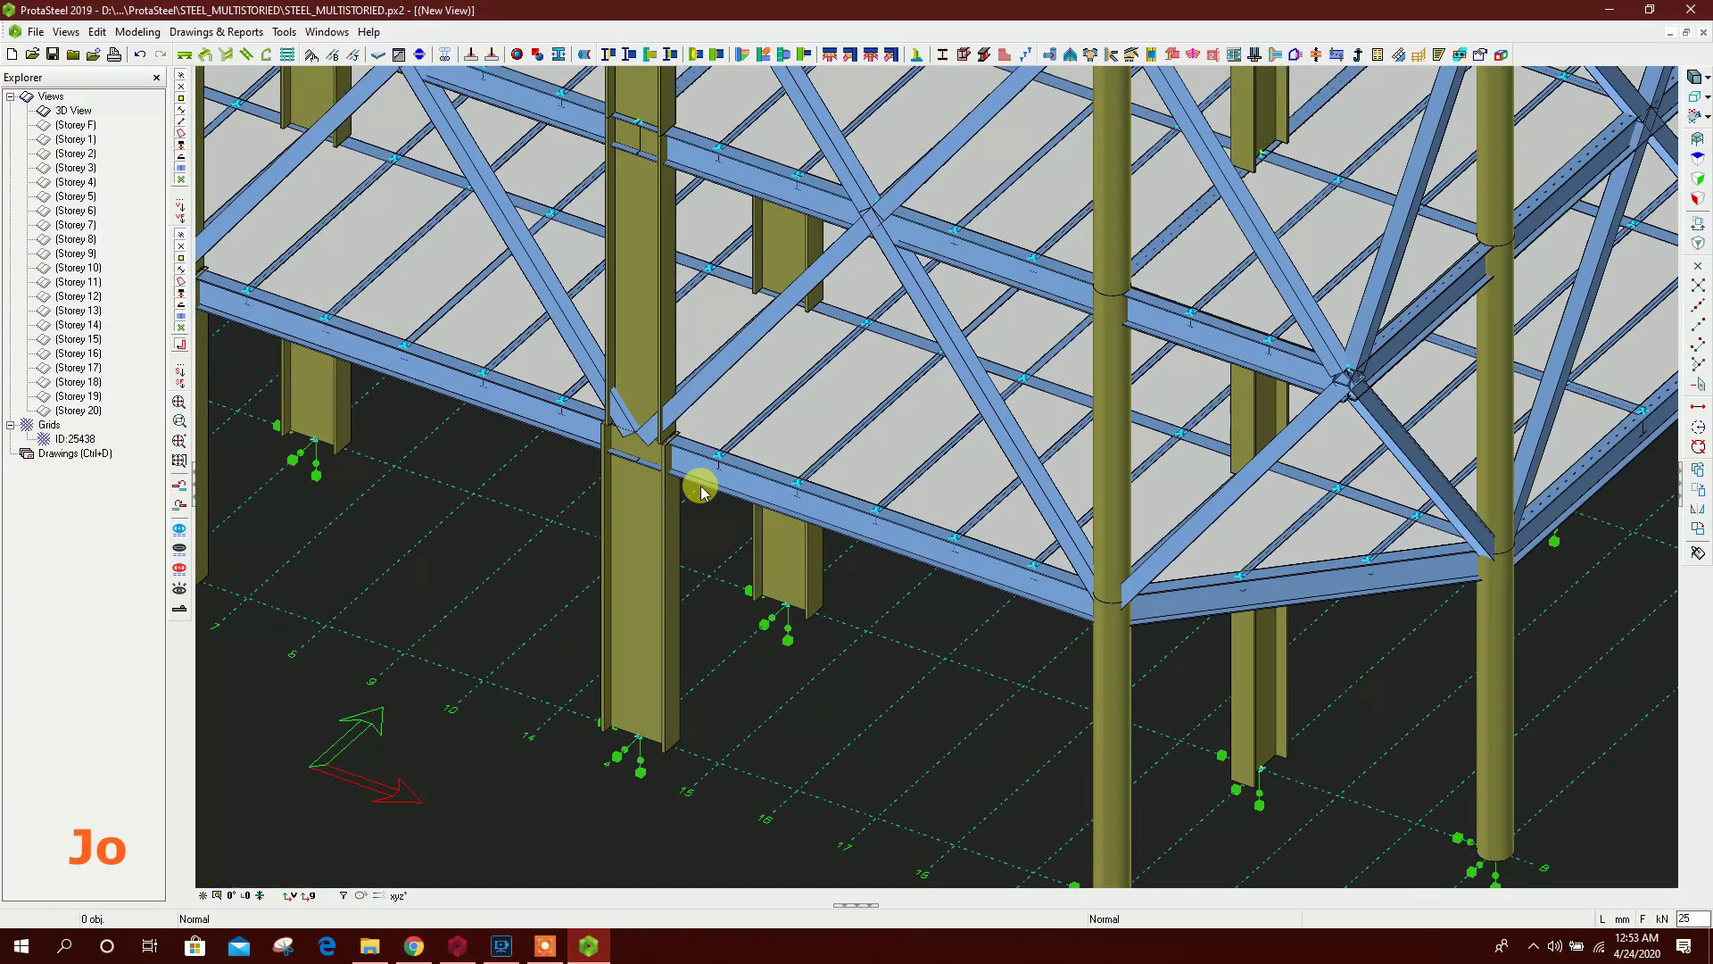
middle_click_drag(712, 575, 752, 546)
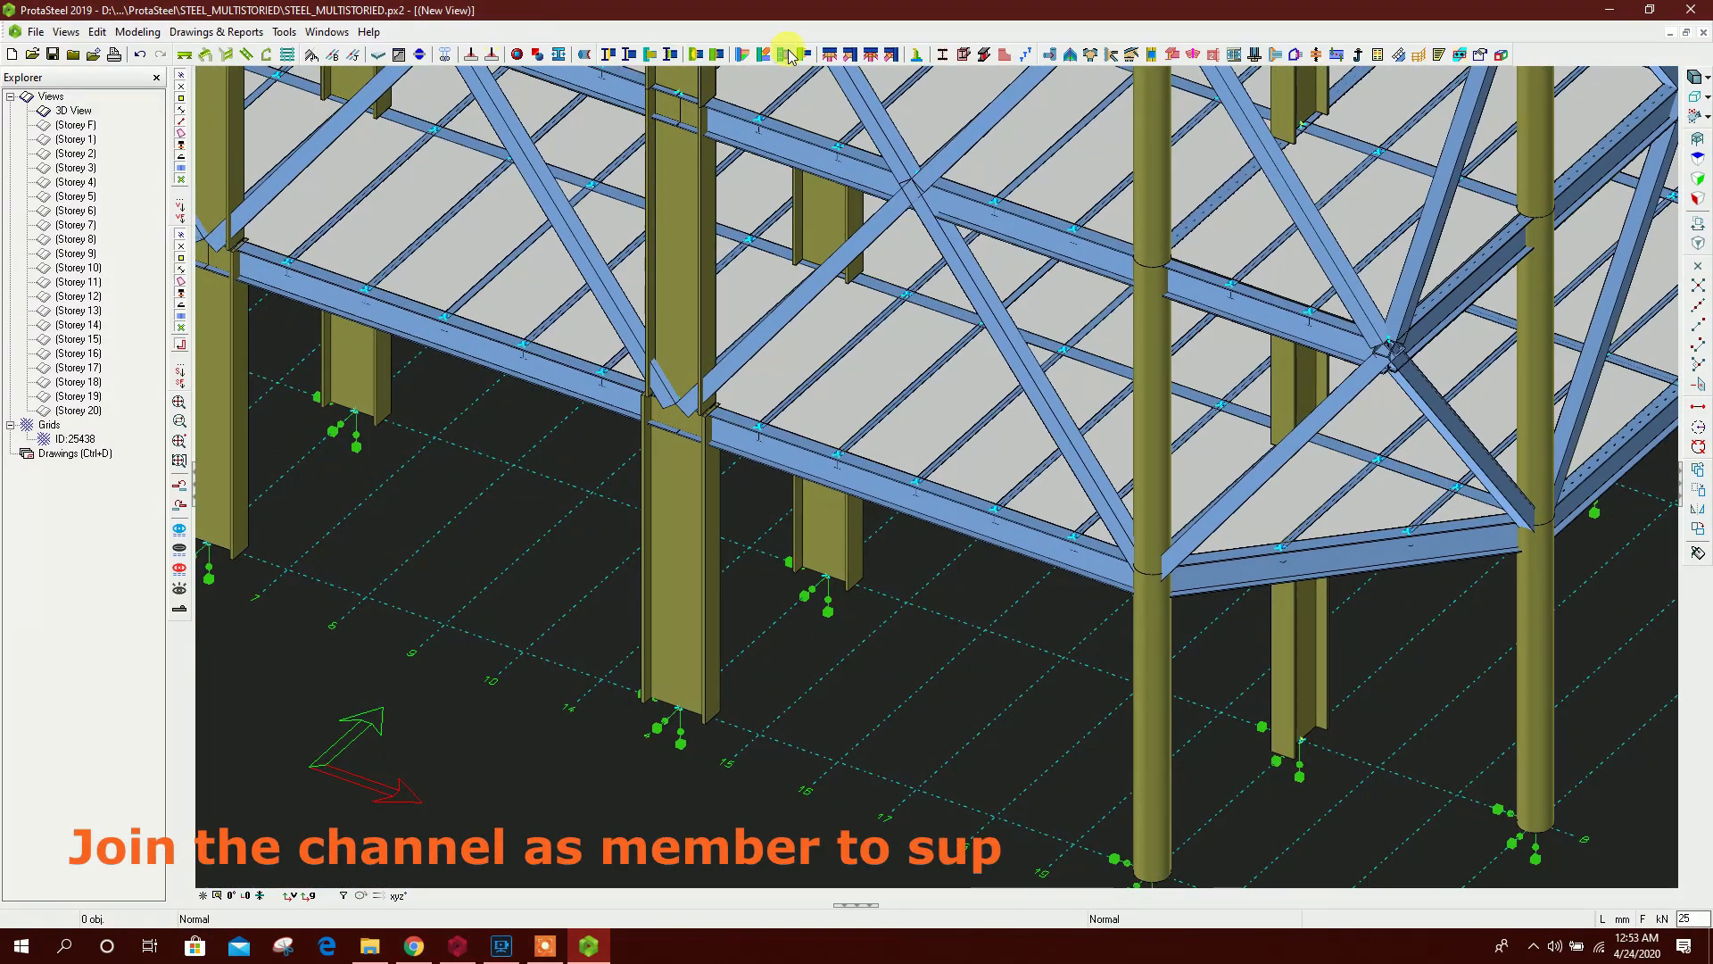
left_click(651, 54)
left_click(713, 492)
left_click(748, 455)
scroll(730, 475, "up", 5)
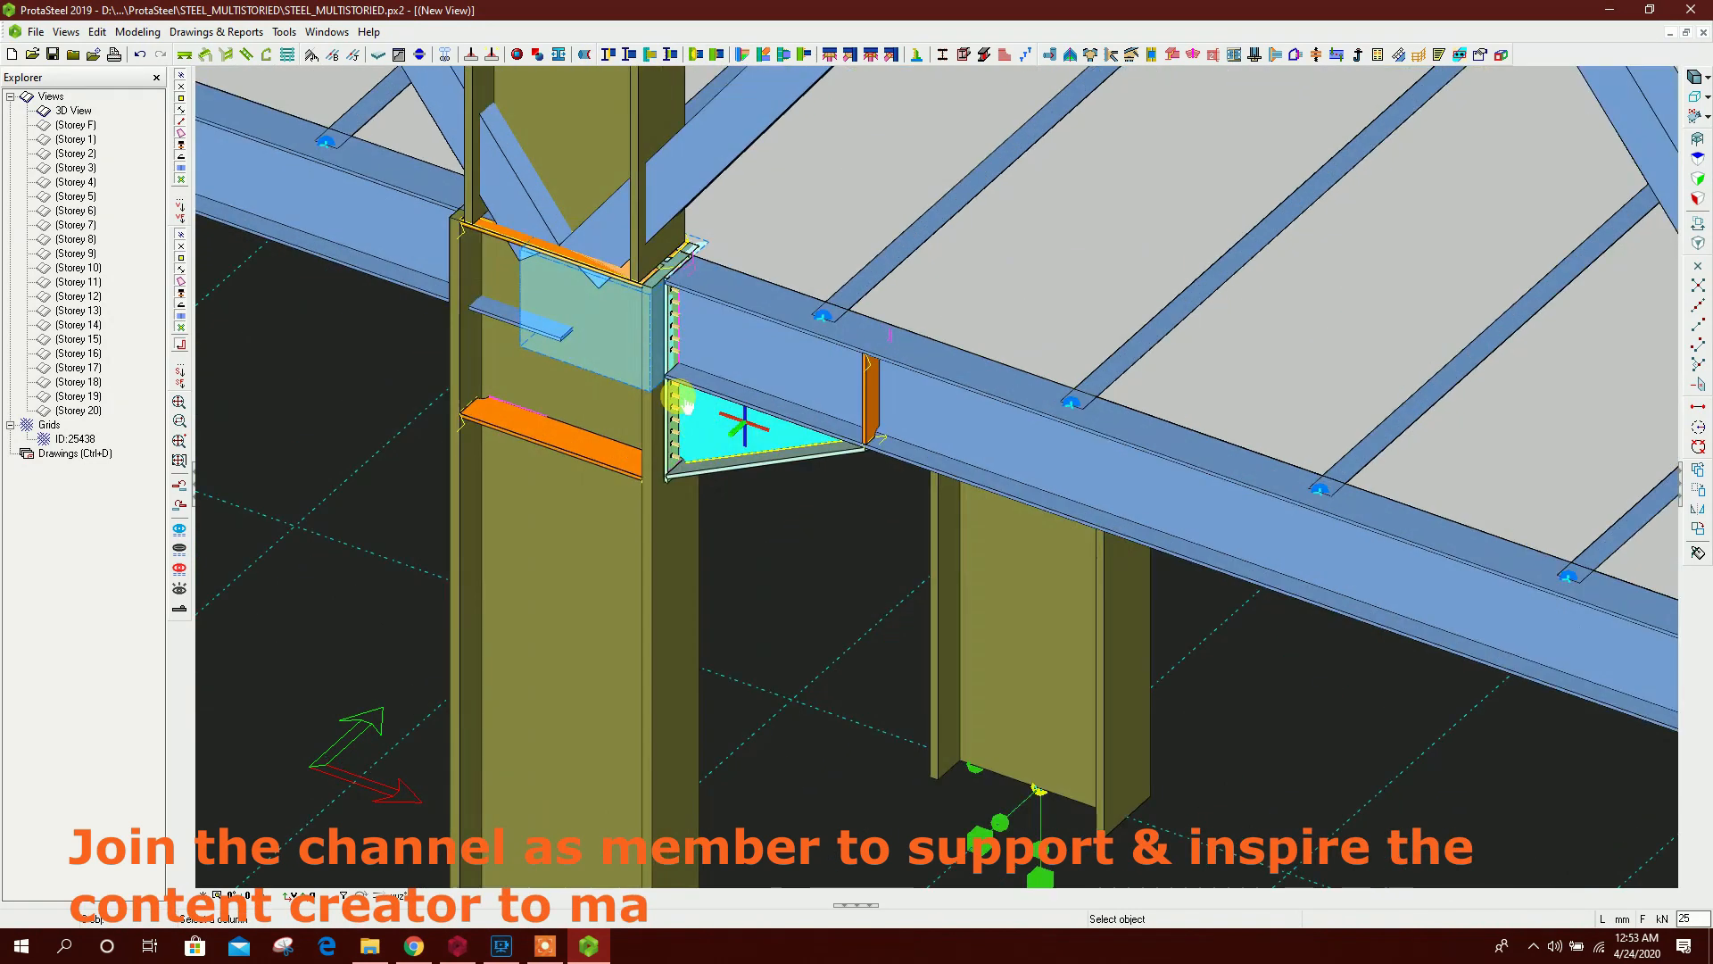
Set the X positions of the haunch connection's bolt grid to 60 4*80 60 4*80
scroll(687, 403, "up", 2)
double_click(674, 498)
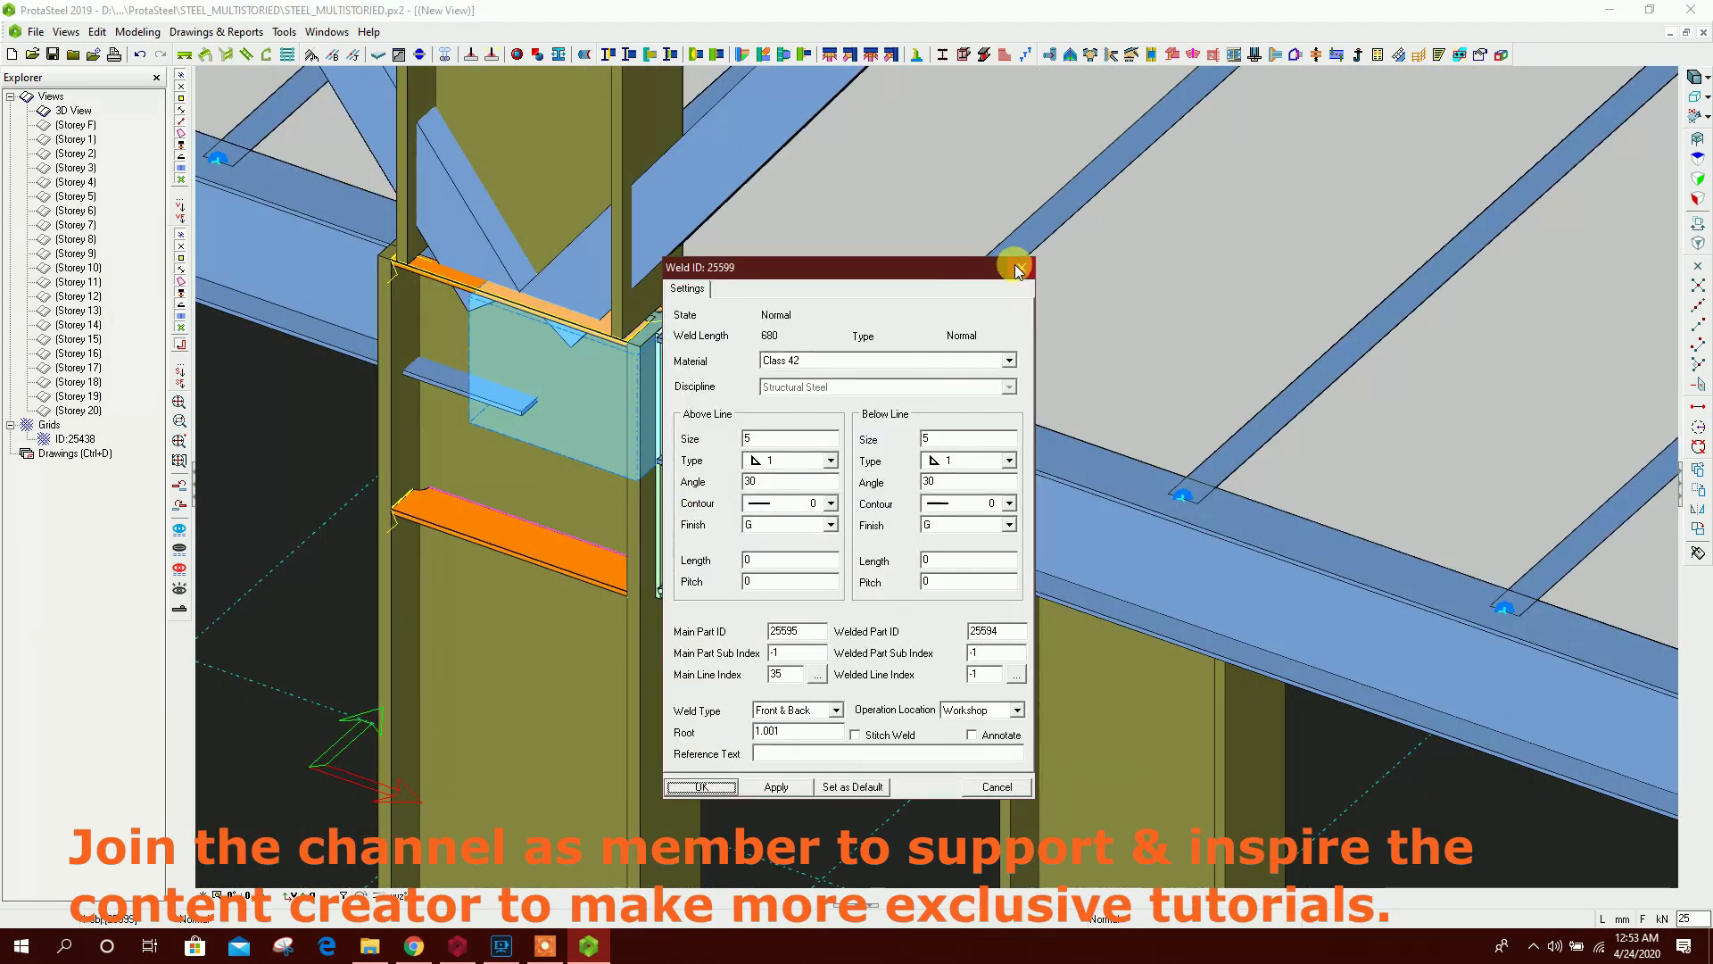
left_click(1018, 270)
left_click(730, 621)
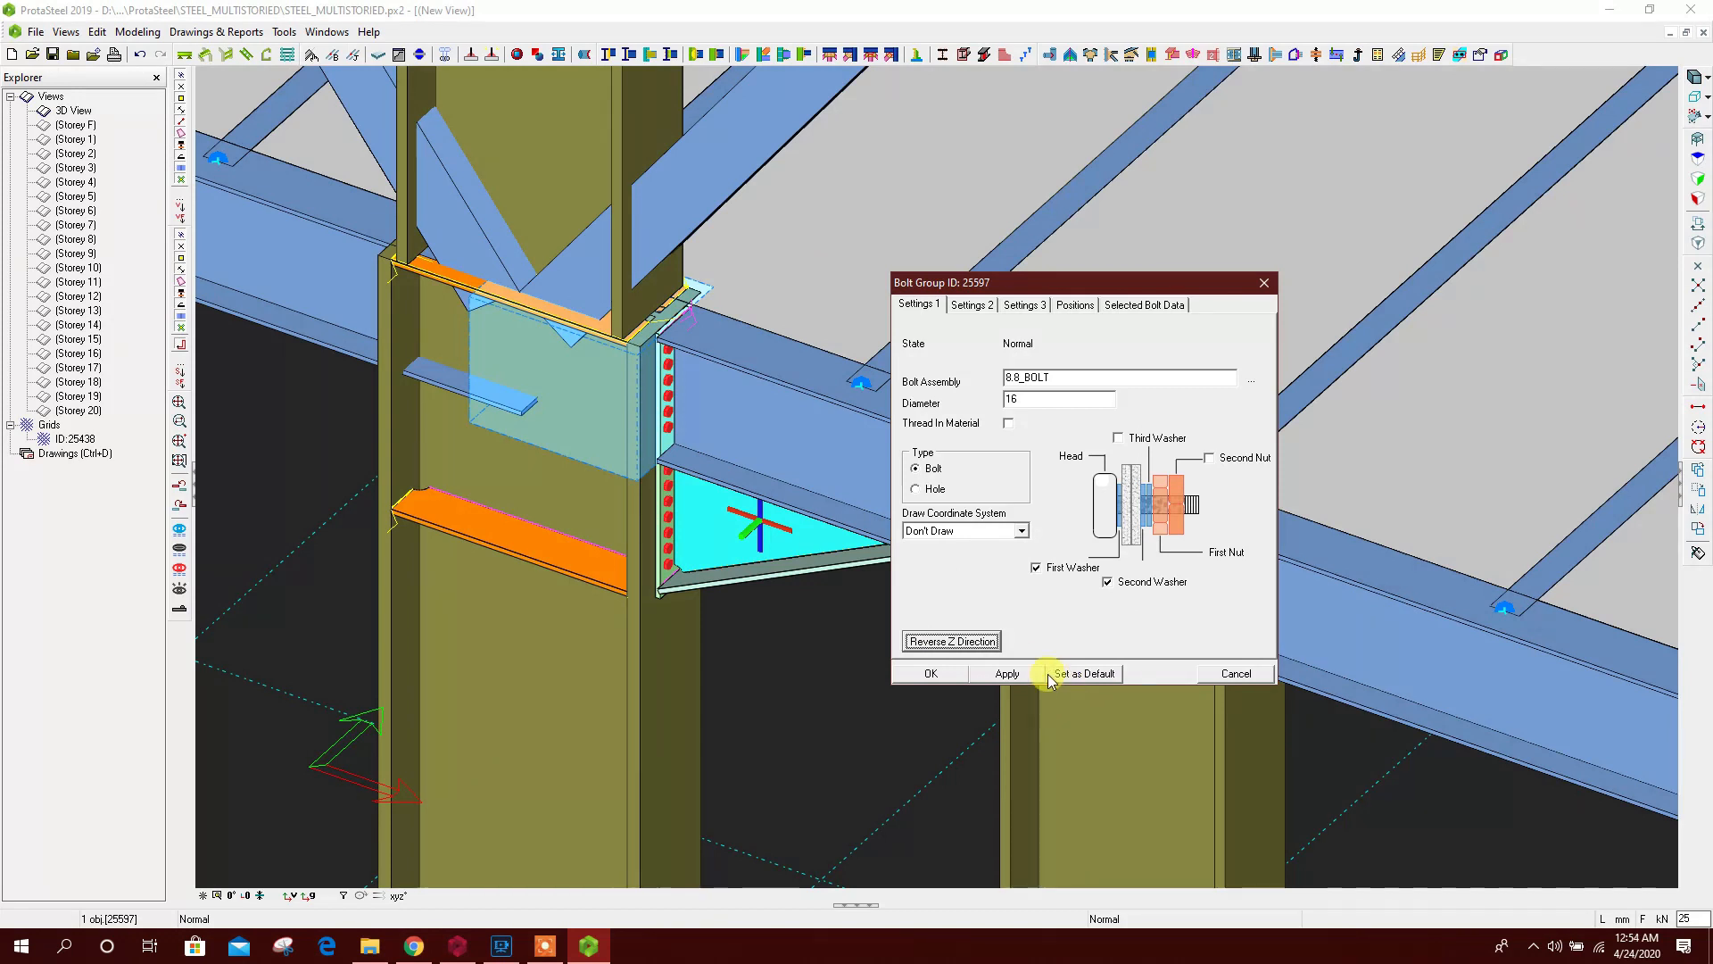
left_click(1025, 305)
left_click(1075, 305)
left_click(948, 325)
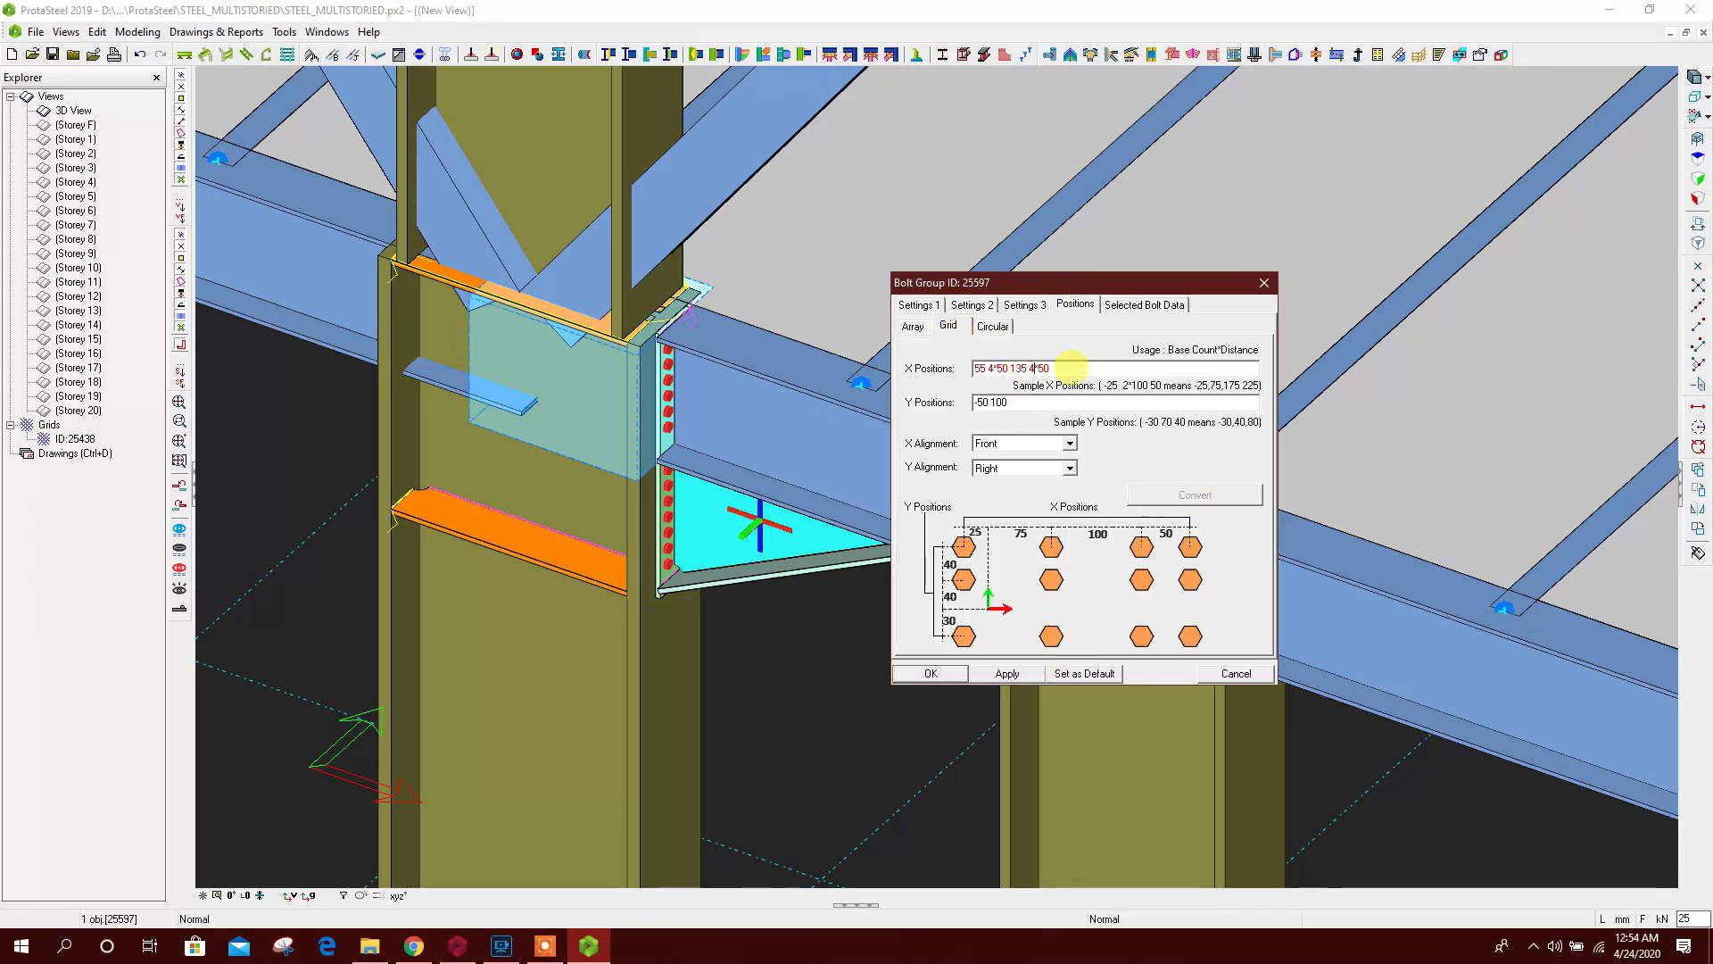
left_click(1011, 674)
left_click(995, 676)
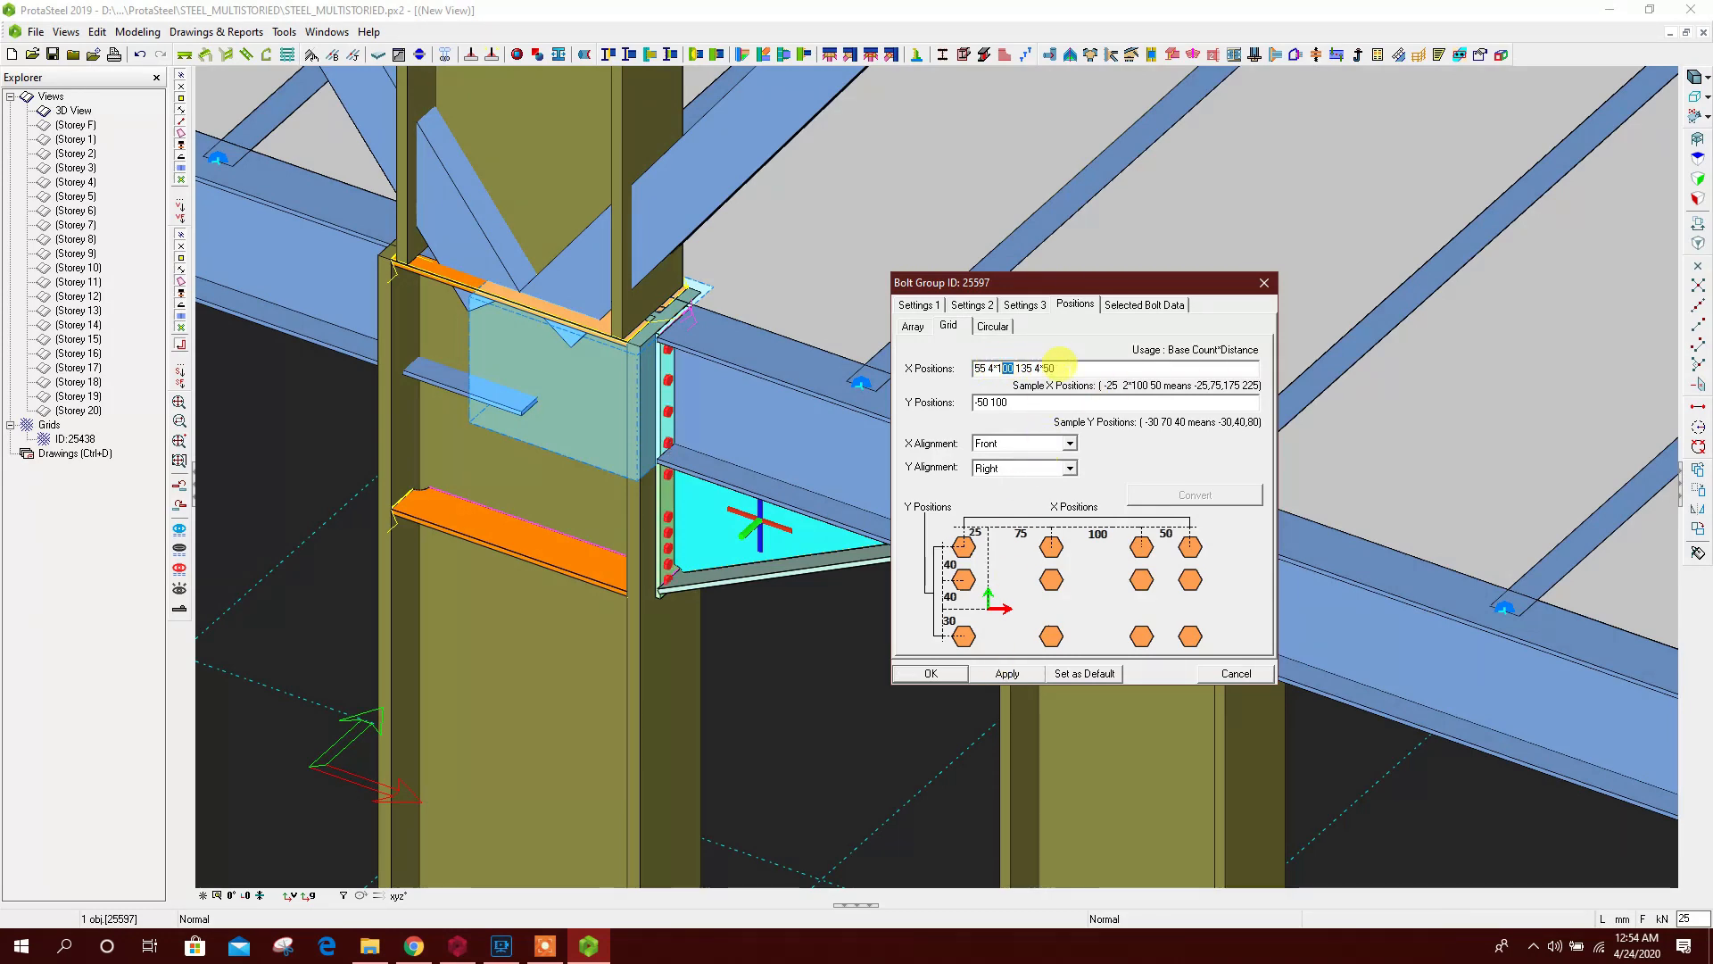
left_click(1017, 671)
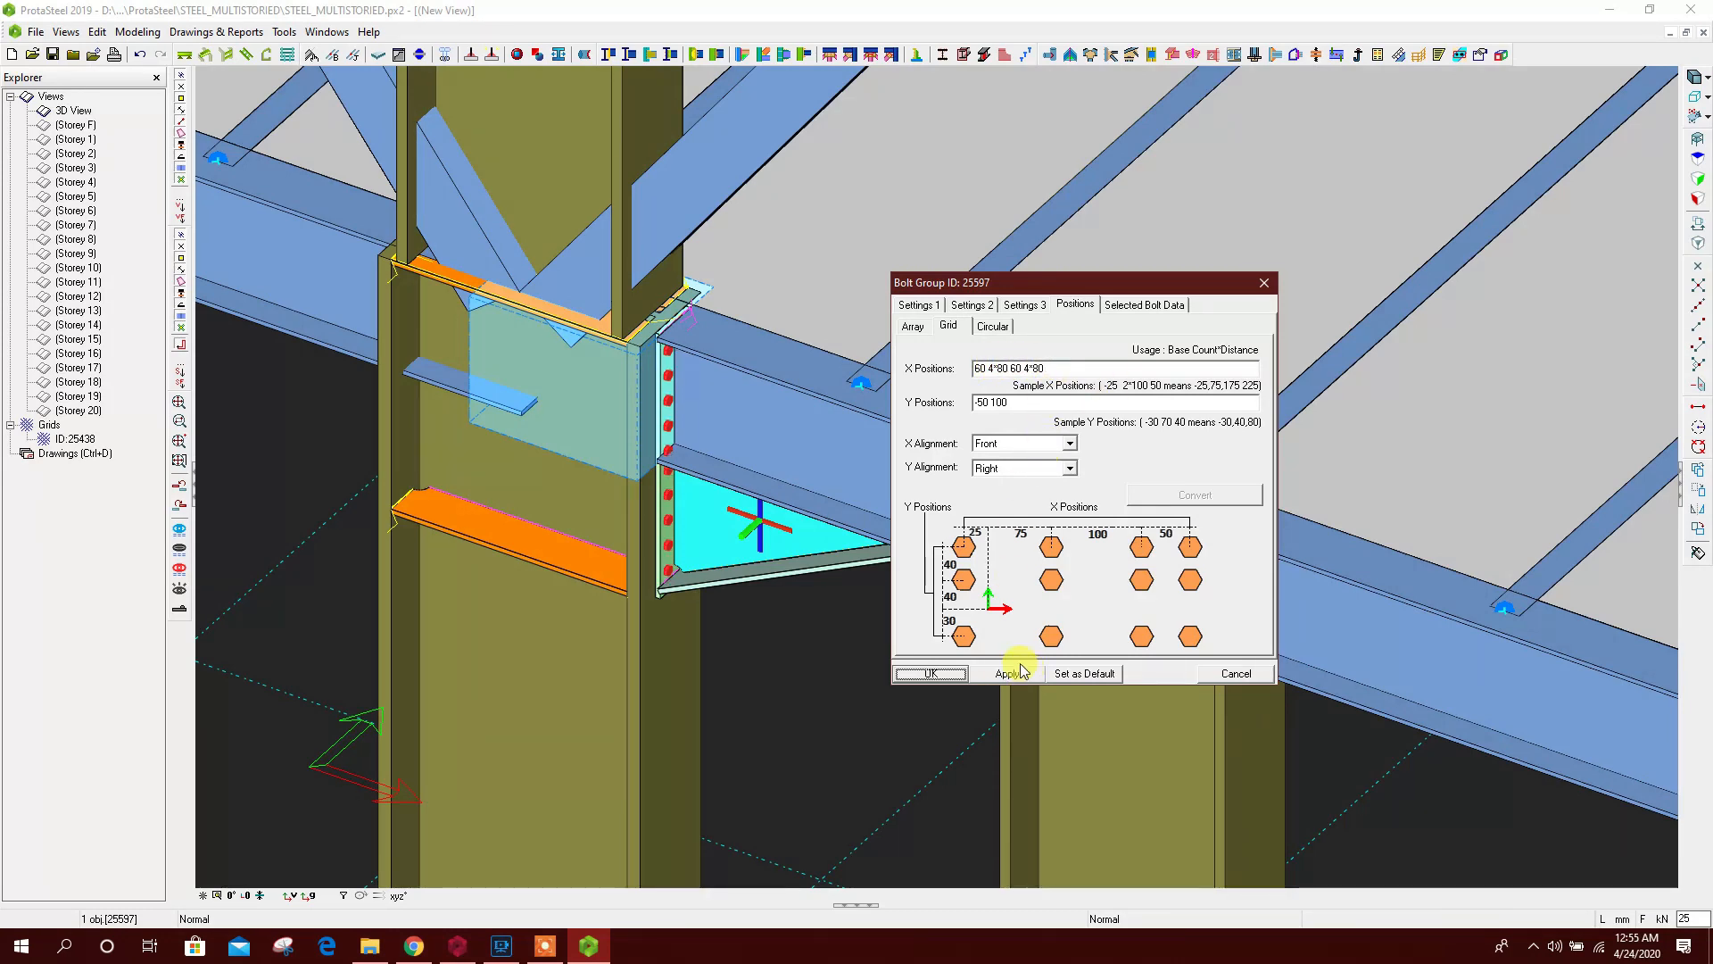
left_click(938, 674)
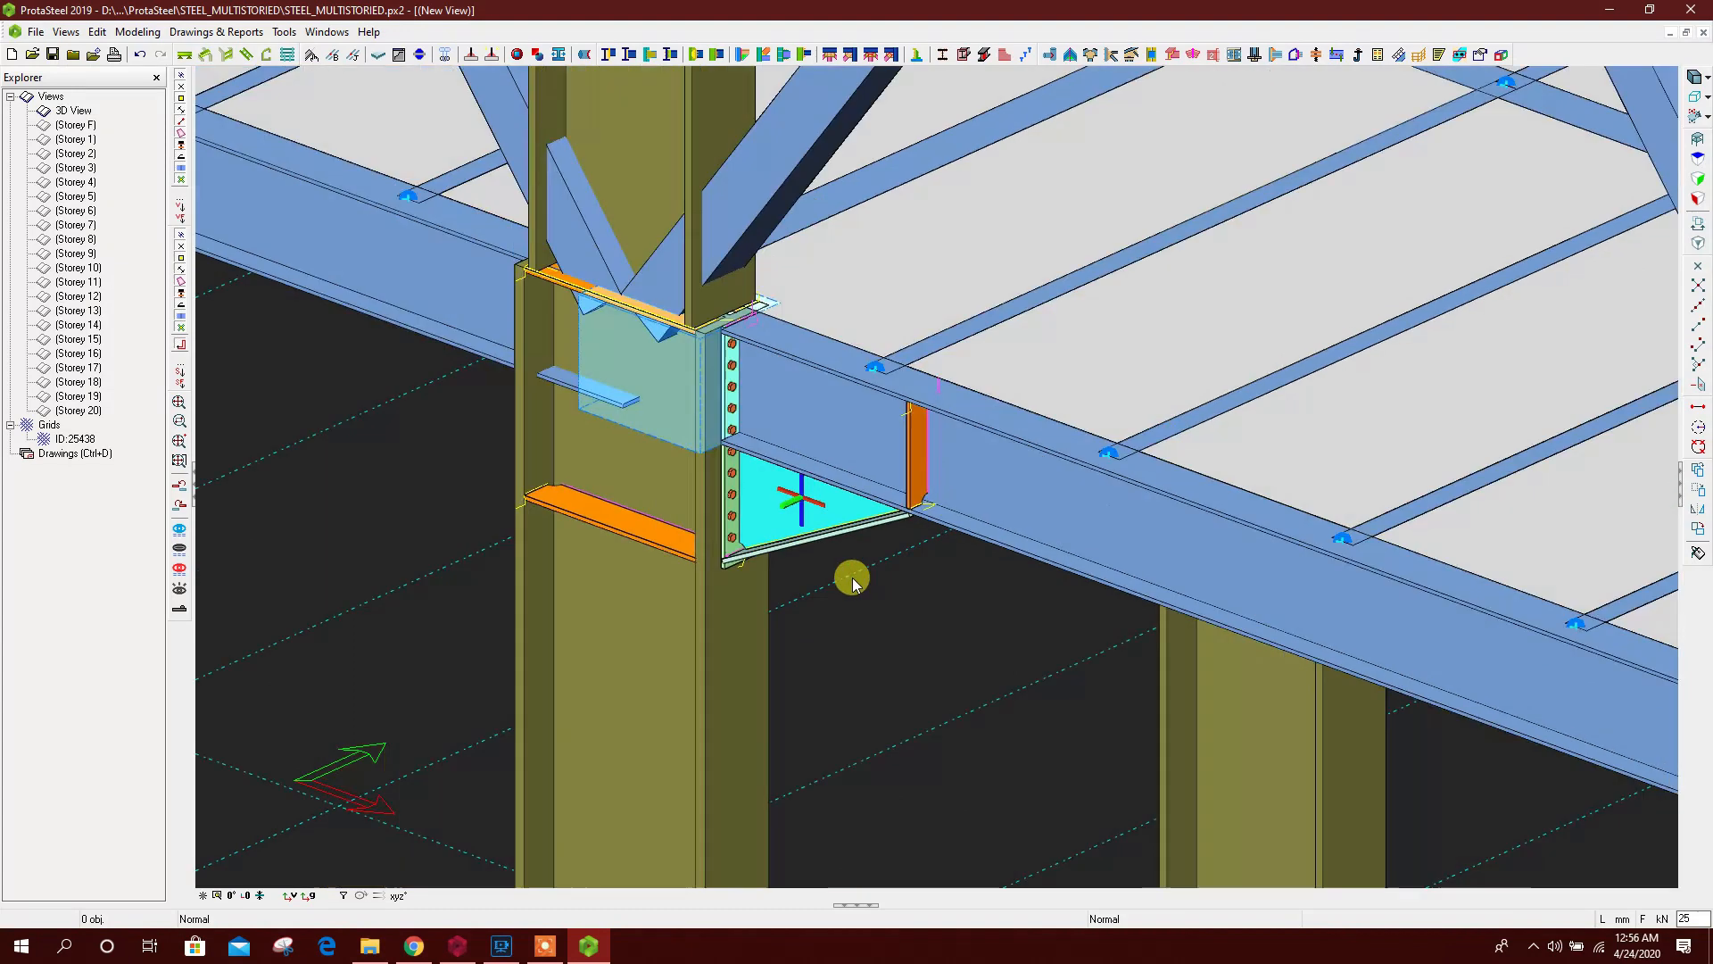
Create a haunched end plate connection between the same column and the edge beam on its opposite side
scroll(849, 578, "down", 2)
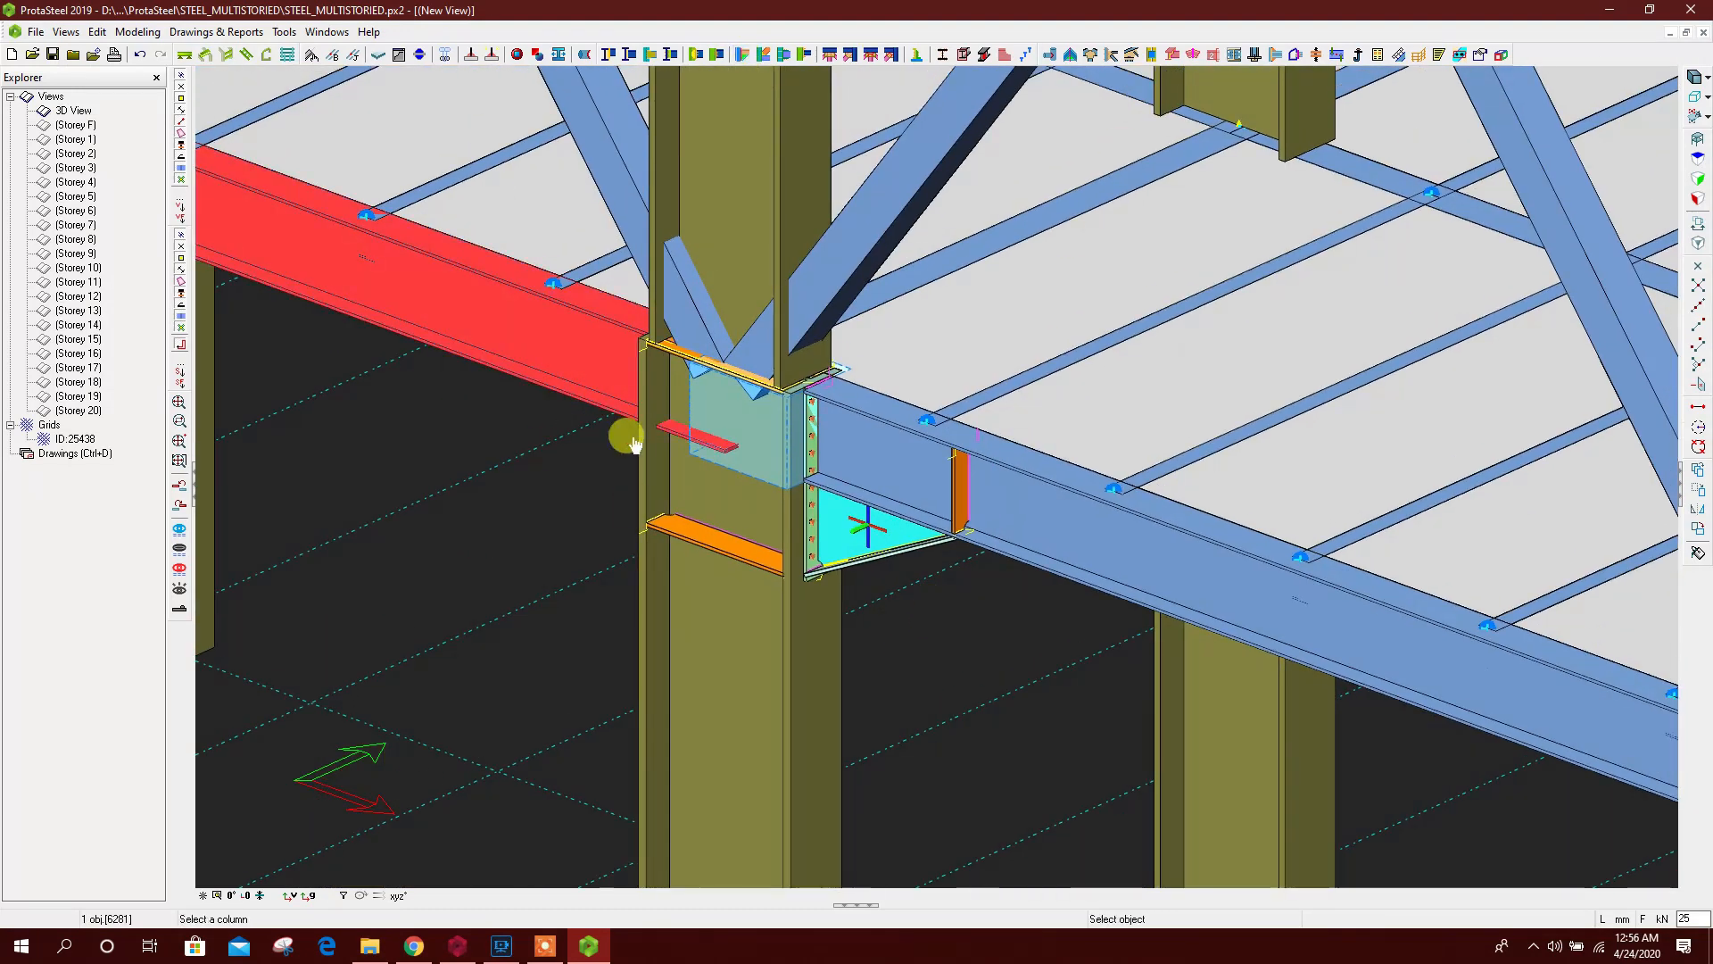
left_click(648, 475)
left_click(613, 401)
Set the X positions of the opposite haunch connection's bolt grid to 60 4*75 75 4*75
double_click(661, 506)
key("Escape")
double_click(665, 392)
key("Escape")
scroll(623, 511, "up", 1)
double_click(676, 459)
key("Escape")
double_click(677, 484)
left_click(767, 660)
left_click_drag(803, 268, 978, 273)
left_click(1022, 294)
left_click(895, 315)
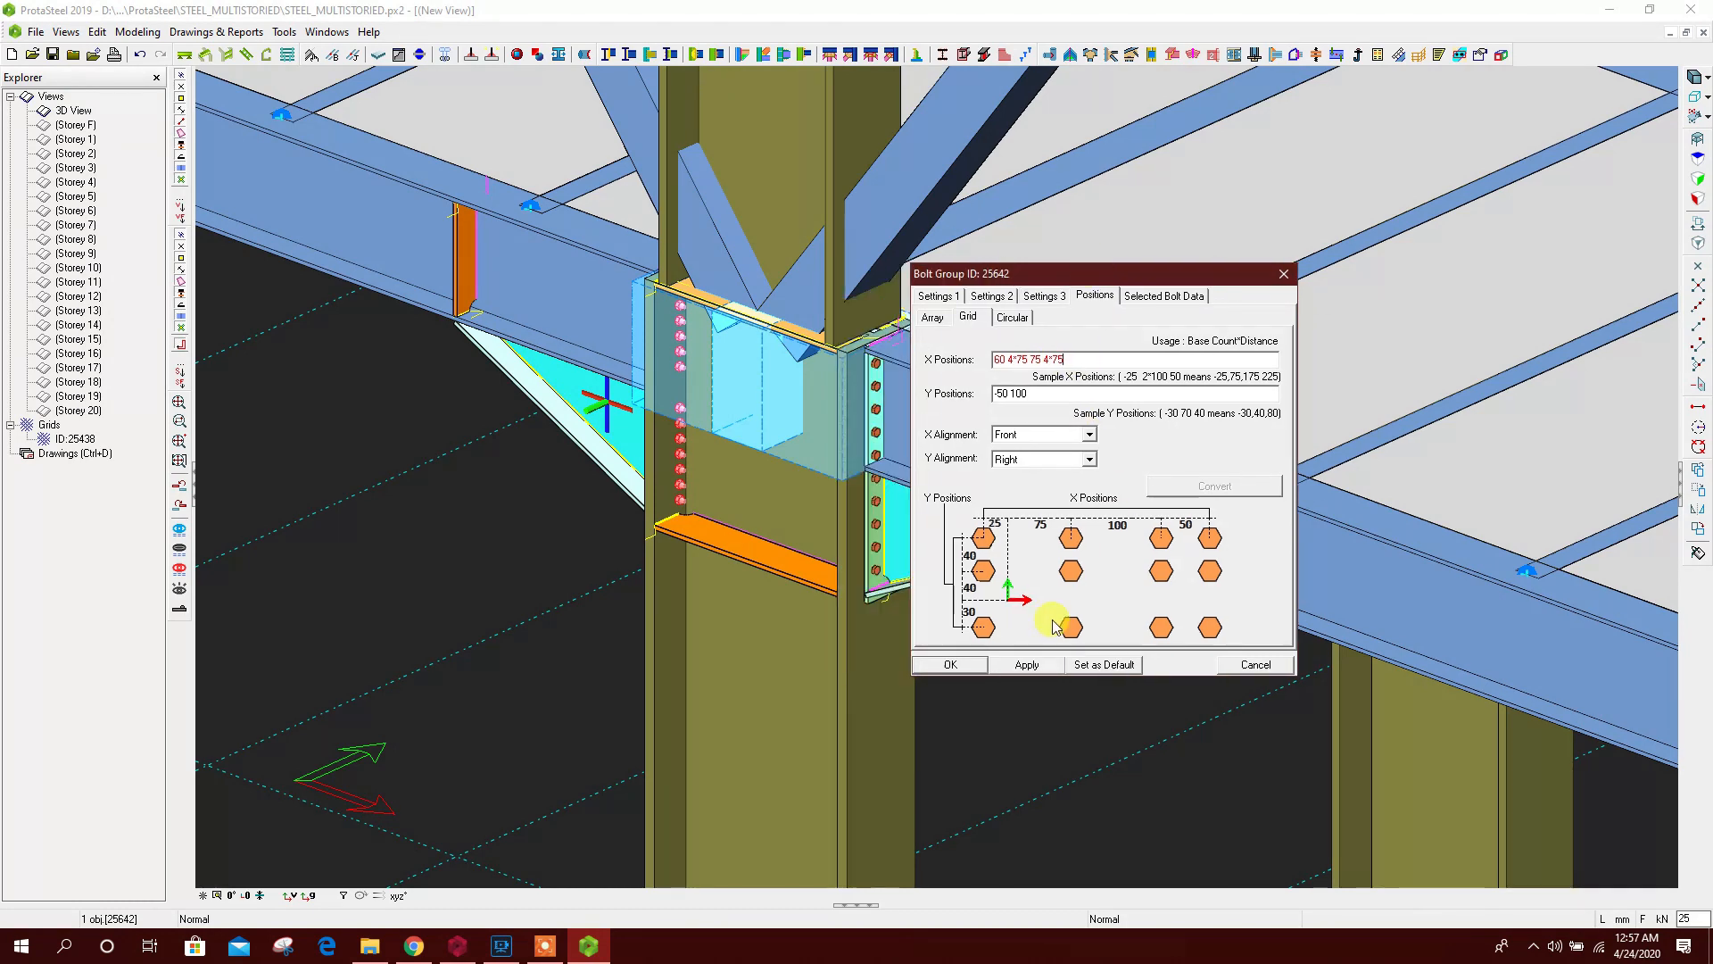
left_click(954, 663)
Create a haunched end plate connection between the next column along the edge and its first-floor beam
left_click(741, 54)
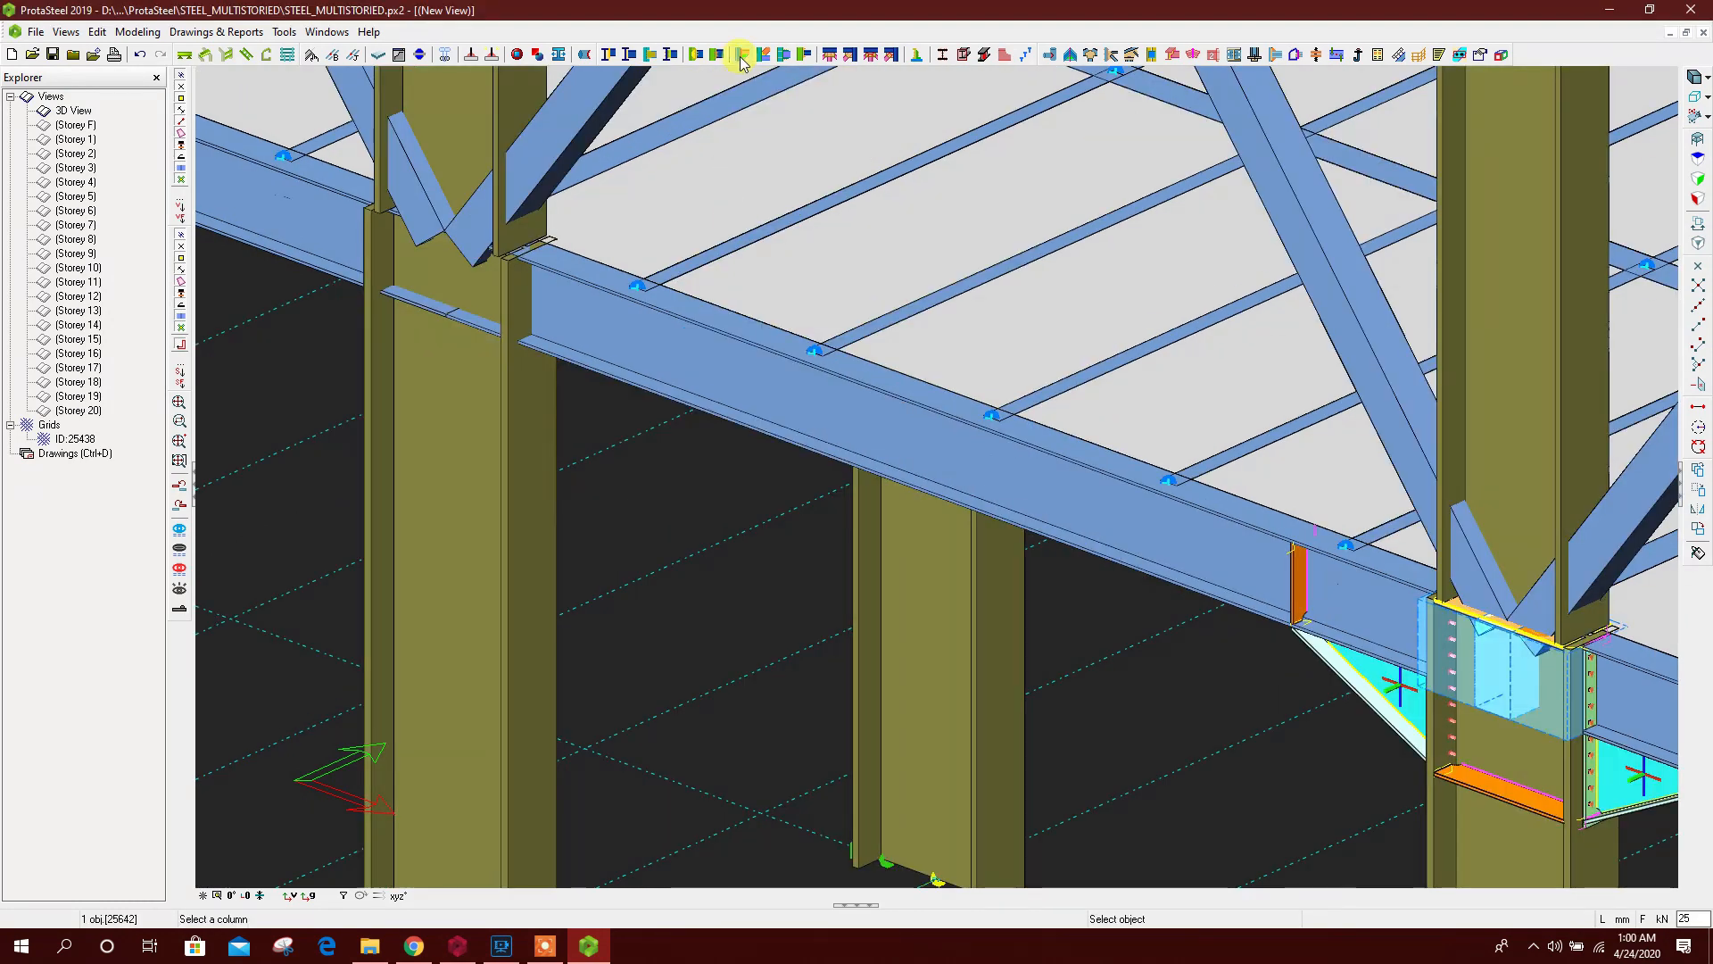
left_click(511, 415)
left_click(596, 366)
scroll(522, 332, "up", 3)
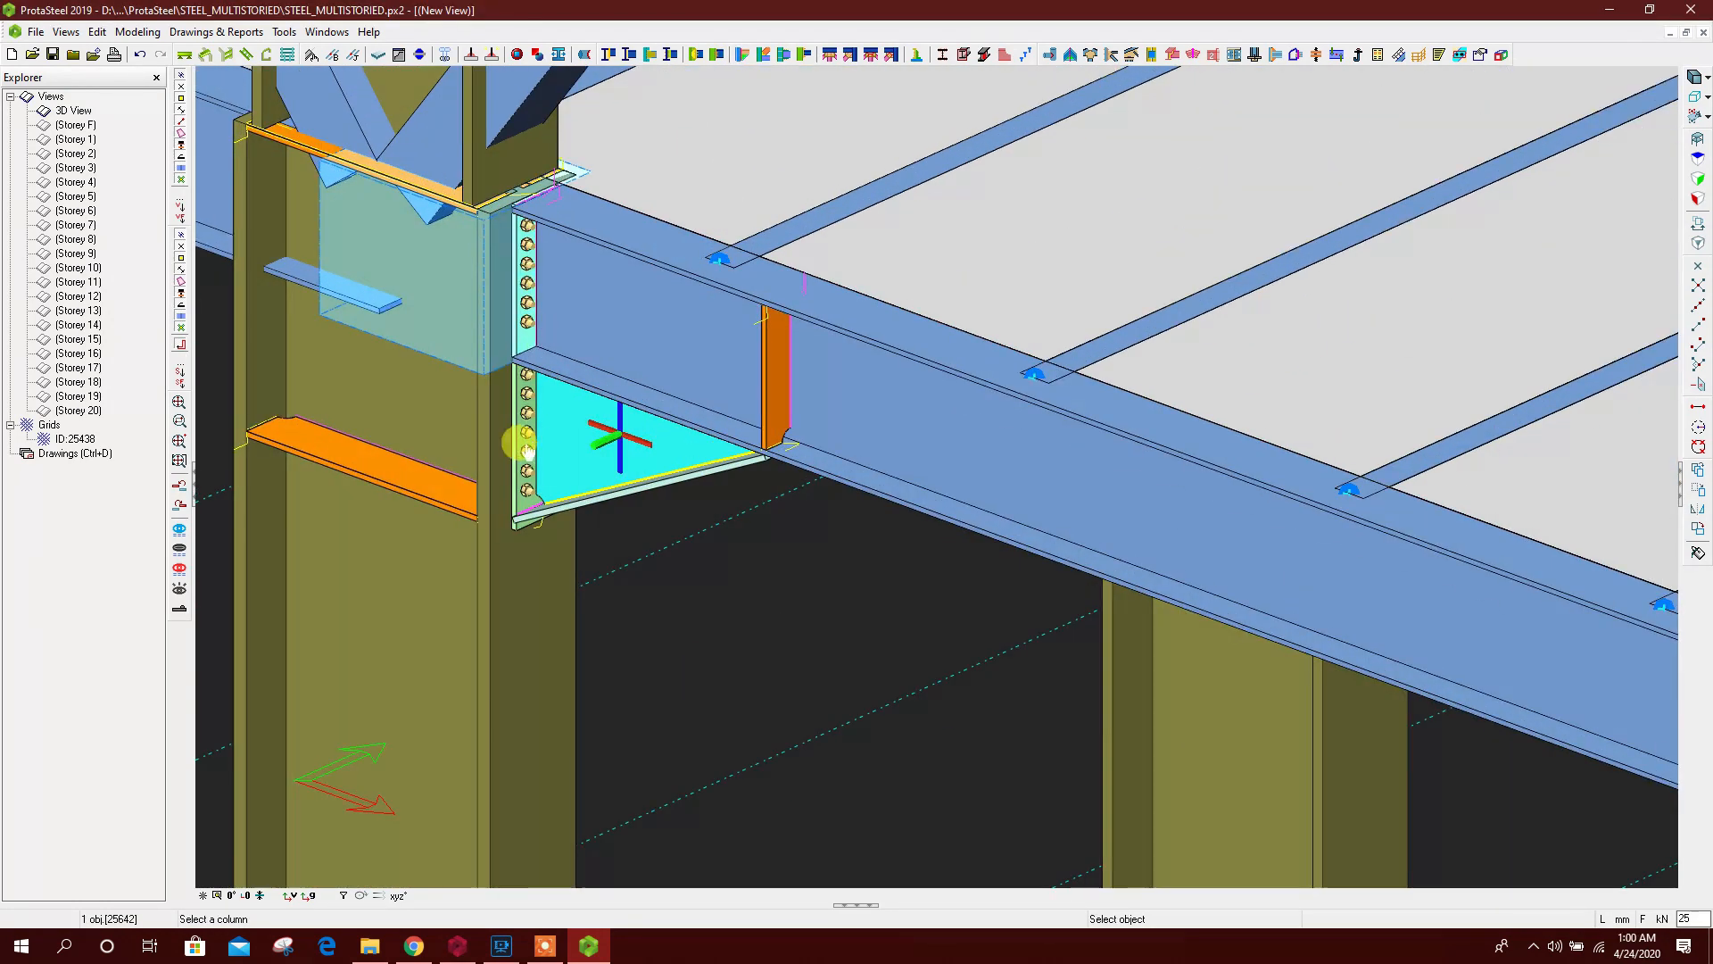
scroll(534, 331, "down", 3)
scroll(1306, 605, "up", 2)
scroll(1303, 603, "down", 3)
scroll(609, 383, "up", 4)
Set the X positions of this haunch connection's bolt grid to 60 4*75 75 4*75
double_click(607, 368)
left_click(1017, 267)
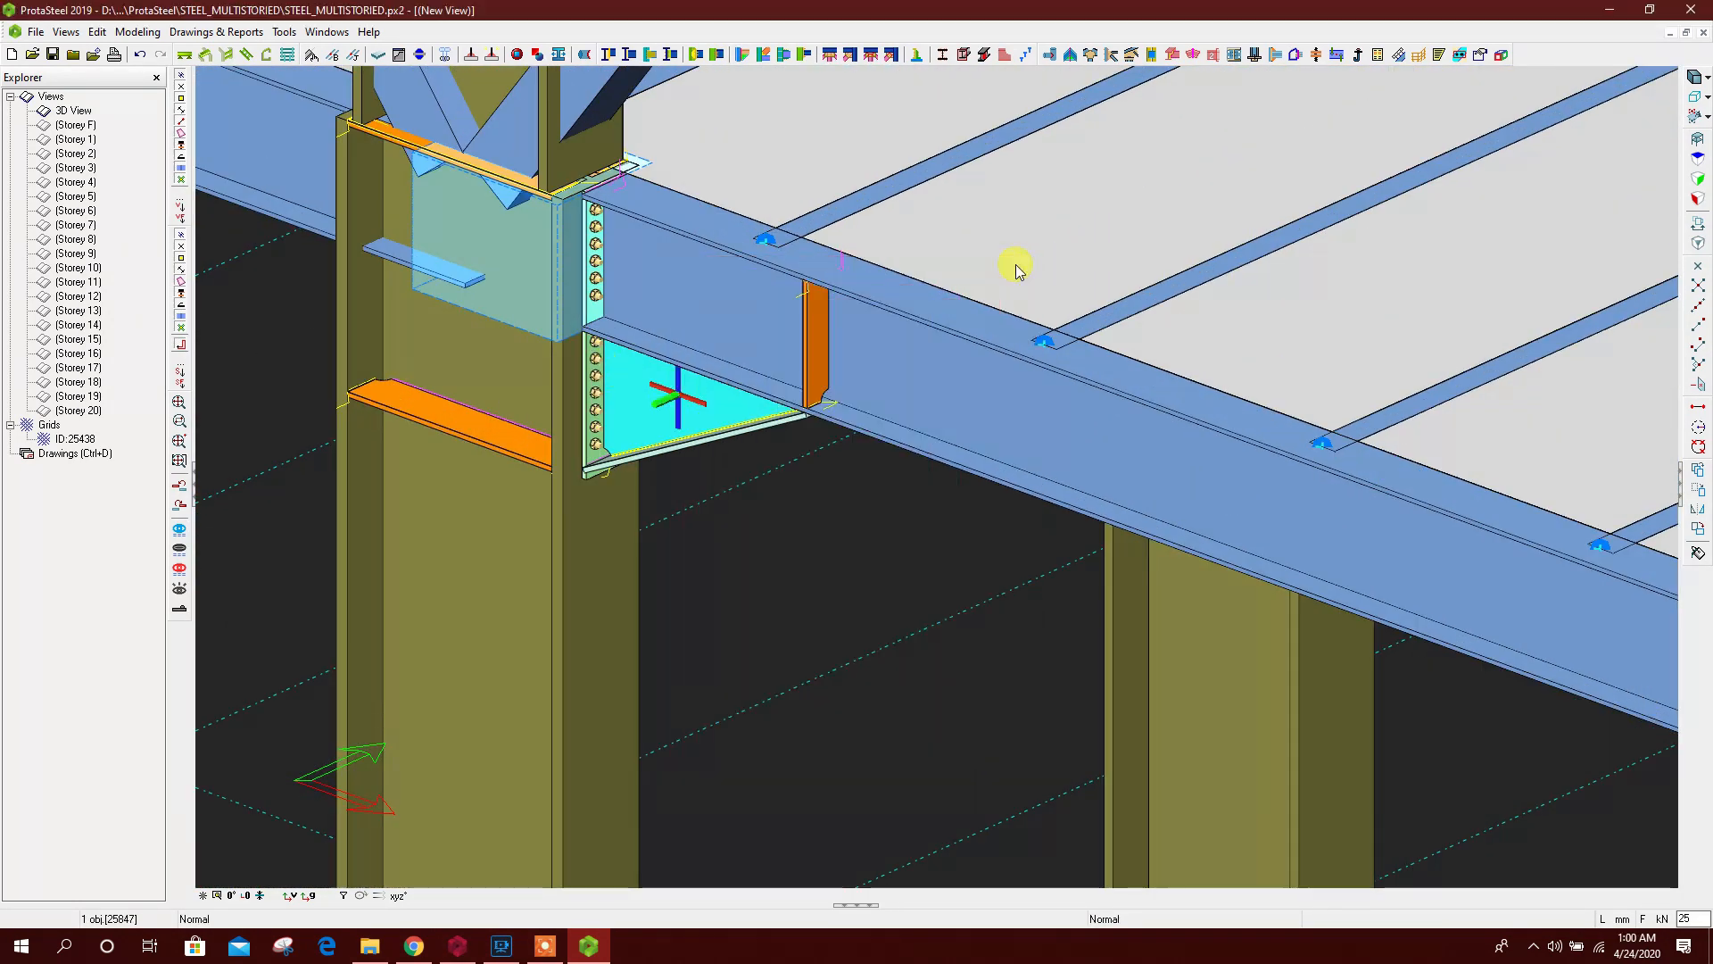
double_click(596, 413)
left_click(846, 289)
left_click(719, 309)
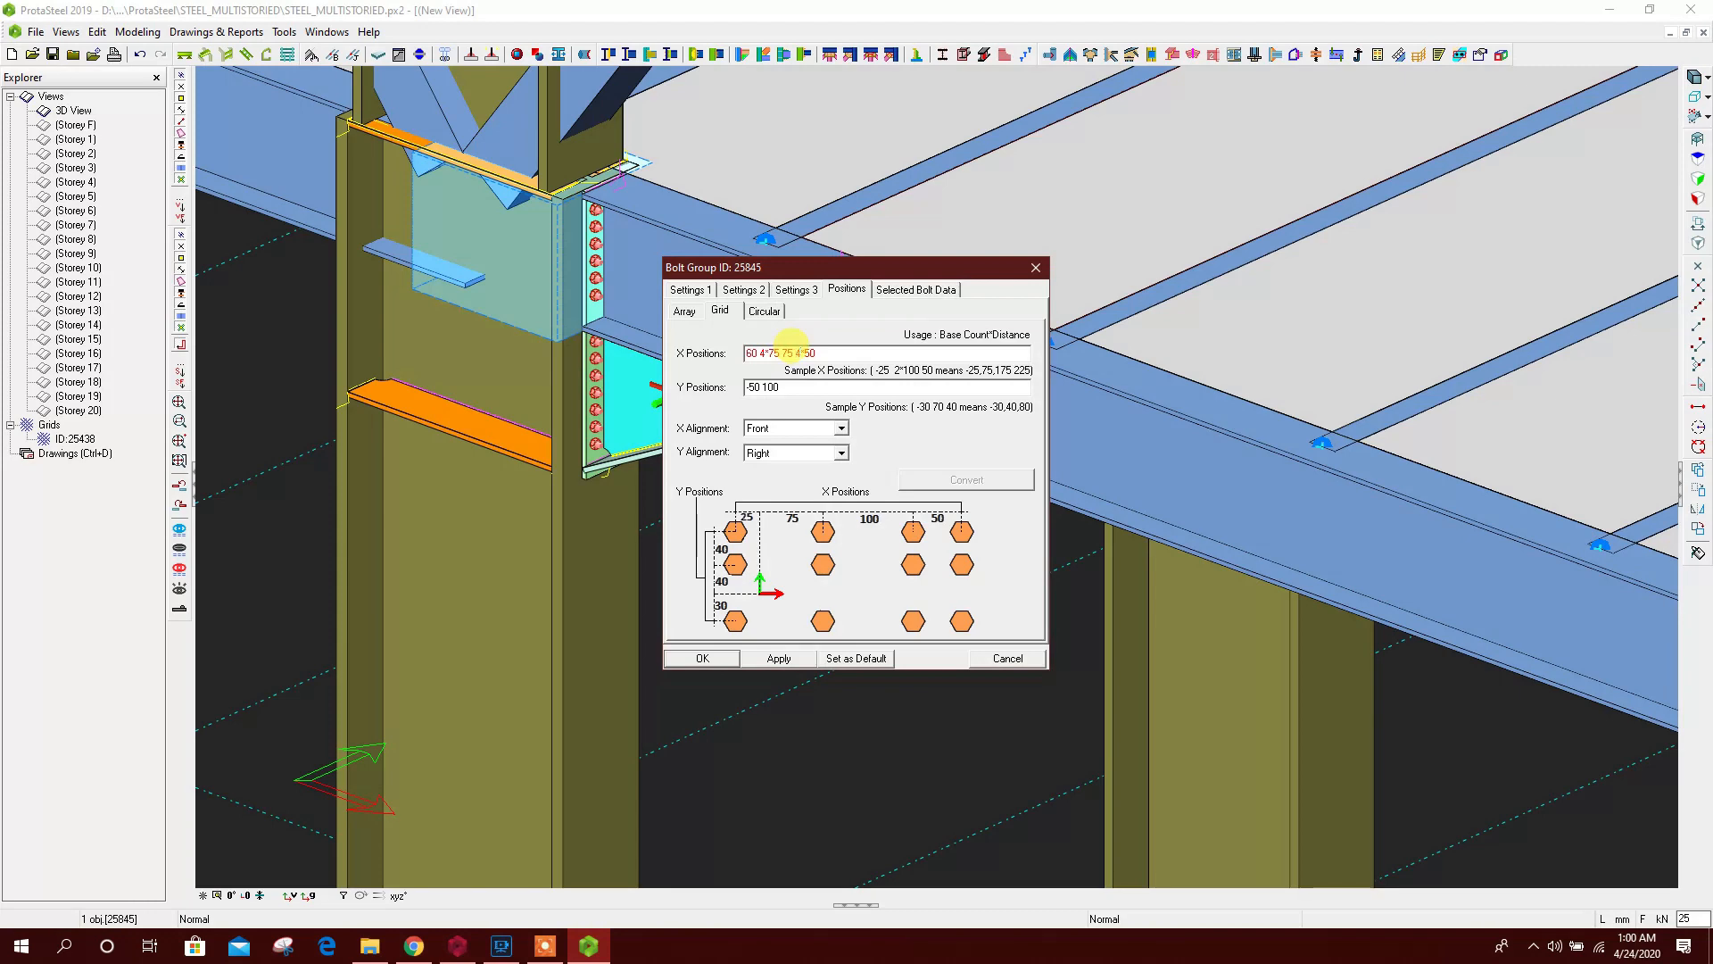
left_click(703, 657)
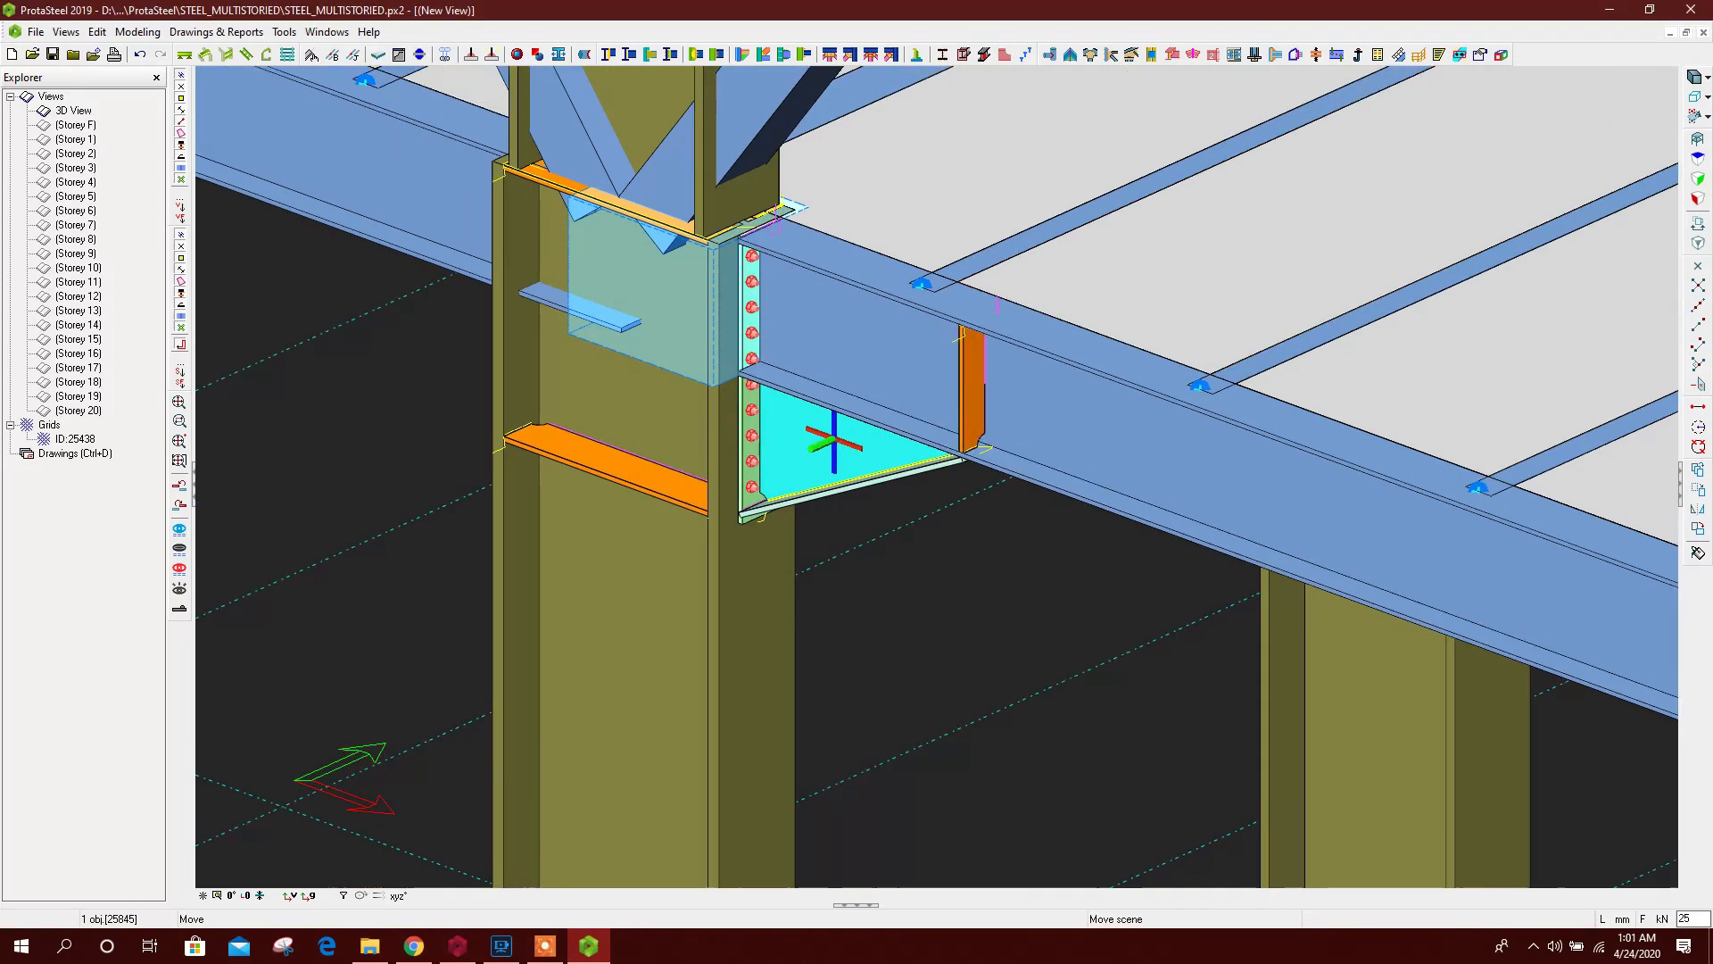
Add a haunched end plate connection on the opposite side of the second column and check the joint's weld and bolt settings
double_click(675, 435)
left_click(1020, 266)
double_click(884, 488)
left_click(997, 786)
double_click(879, 464)
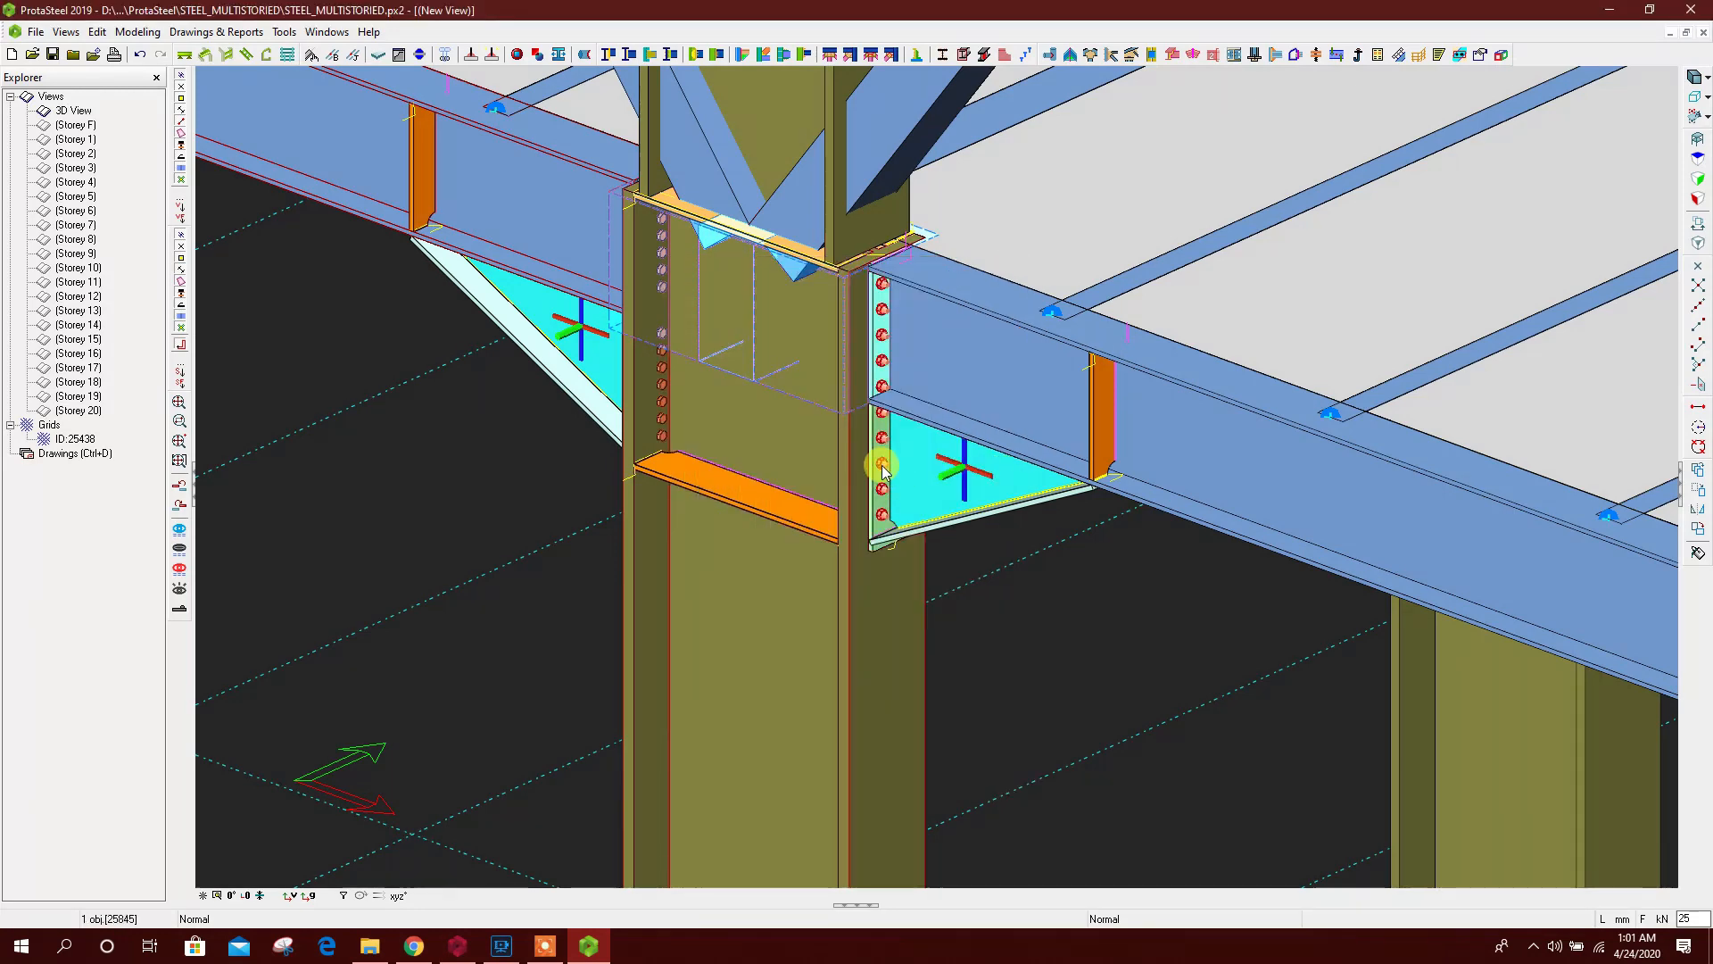
left_click(1020, 266)
double_click(879, 464)
left_click(702, 658)
double_click(661, 409)
left_click(1021, 267)
Check the first haunch's bolt grid and set the opposite bolt group's X spacings to 4*75 75 4*75
double_click(881, 514)
left_click_drag(818, 267, 1113, 291)
left_click(1139, 313)
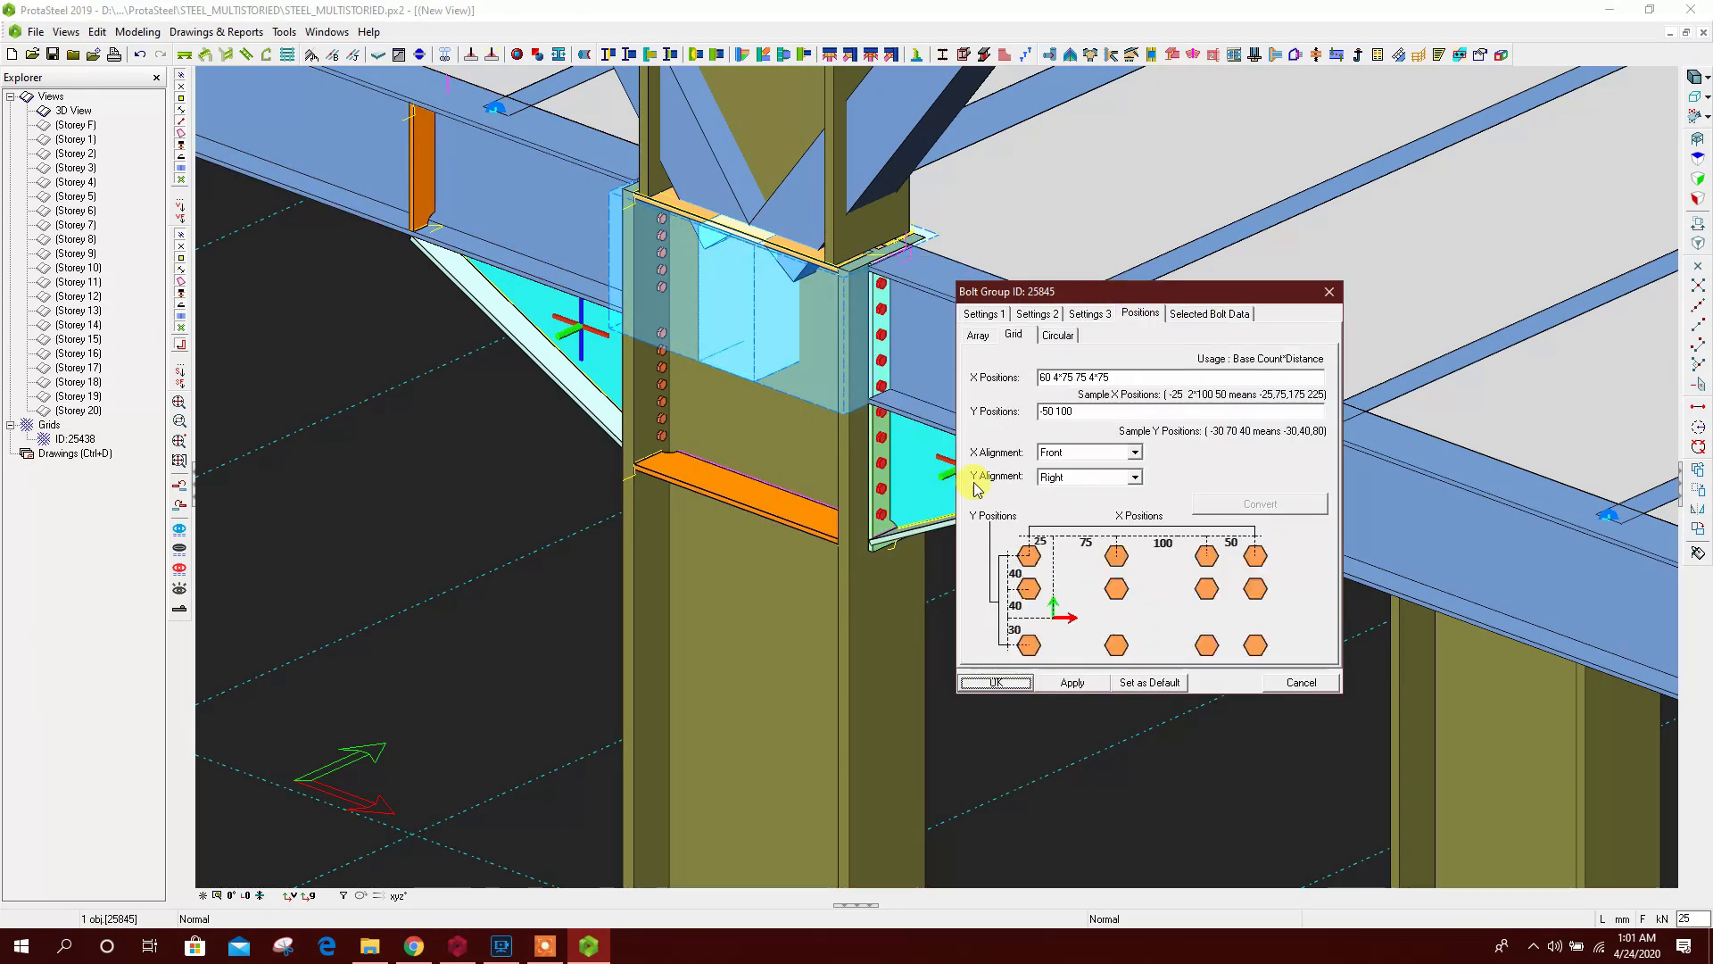
left_click(1072, 683)
left_click(1329, 292)
double_click(661, 402)
left_click(740, 624)
left_click_drag(803, 267, 1097, 277)
left_click(1134, 300)
left_click(1017, 325)
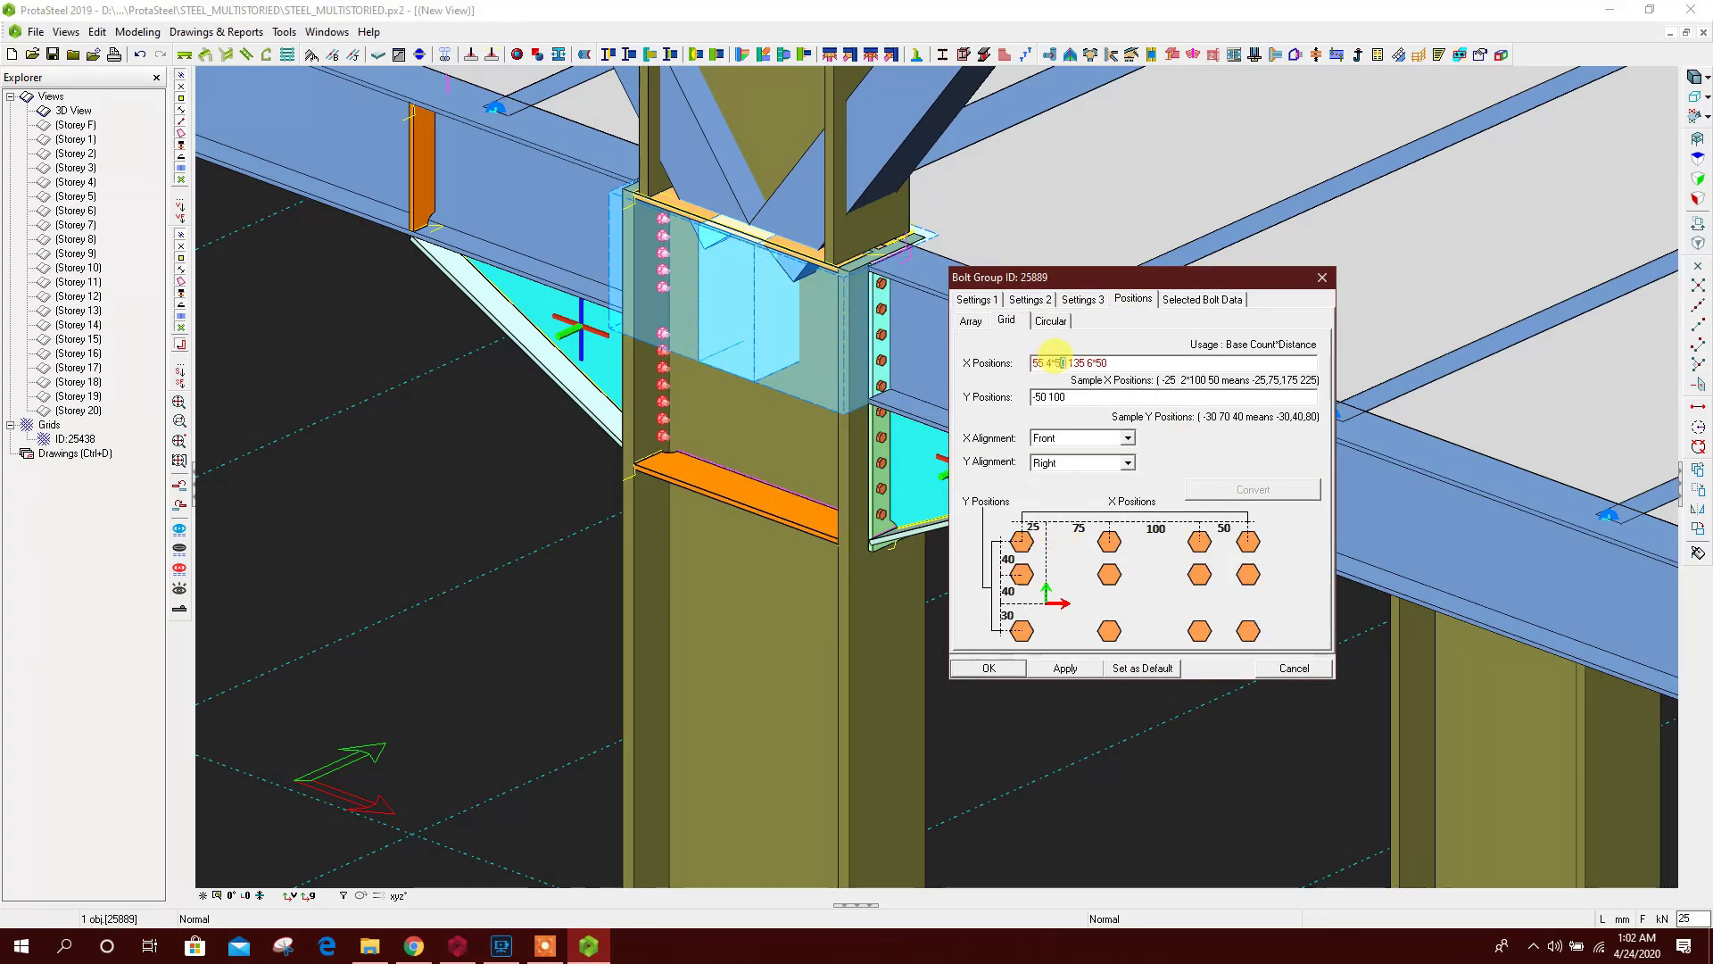
type("75 4")
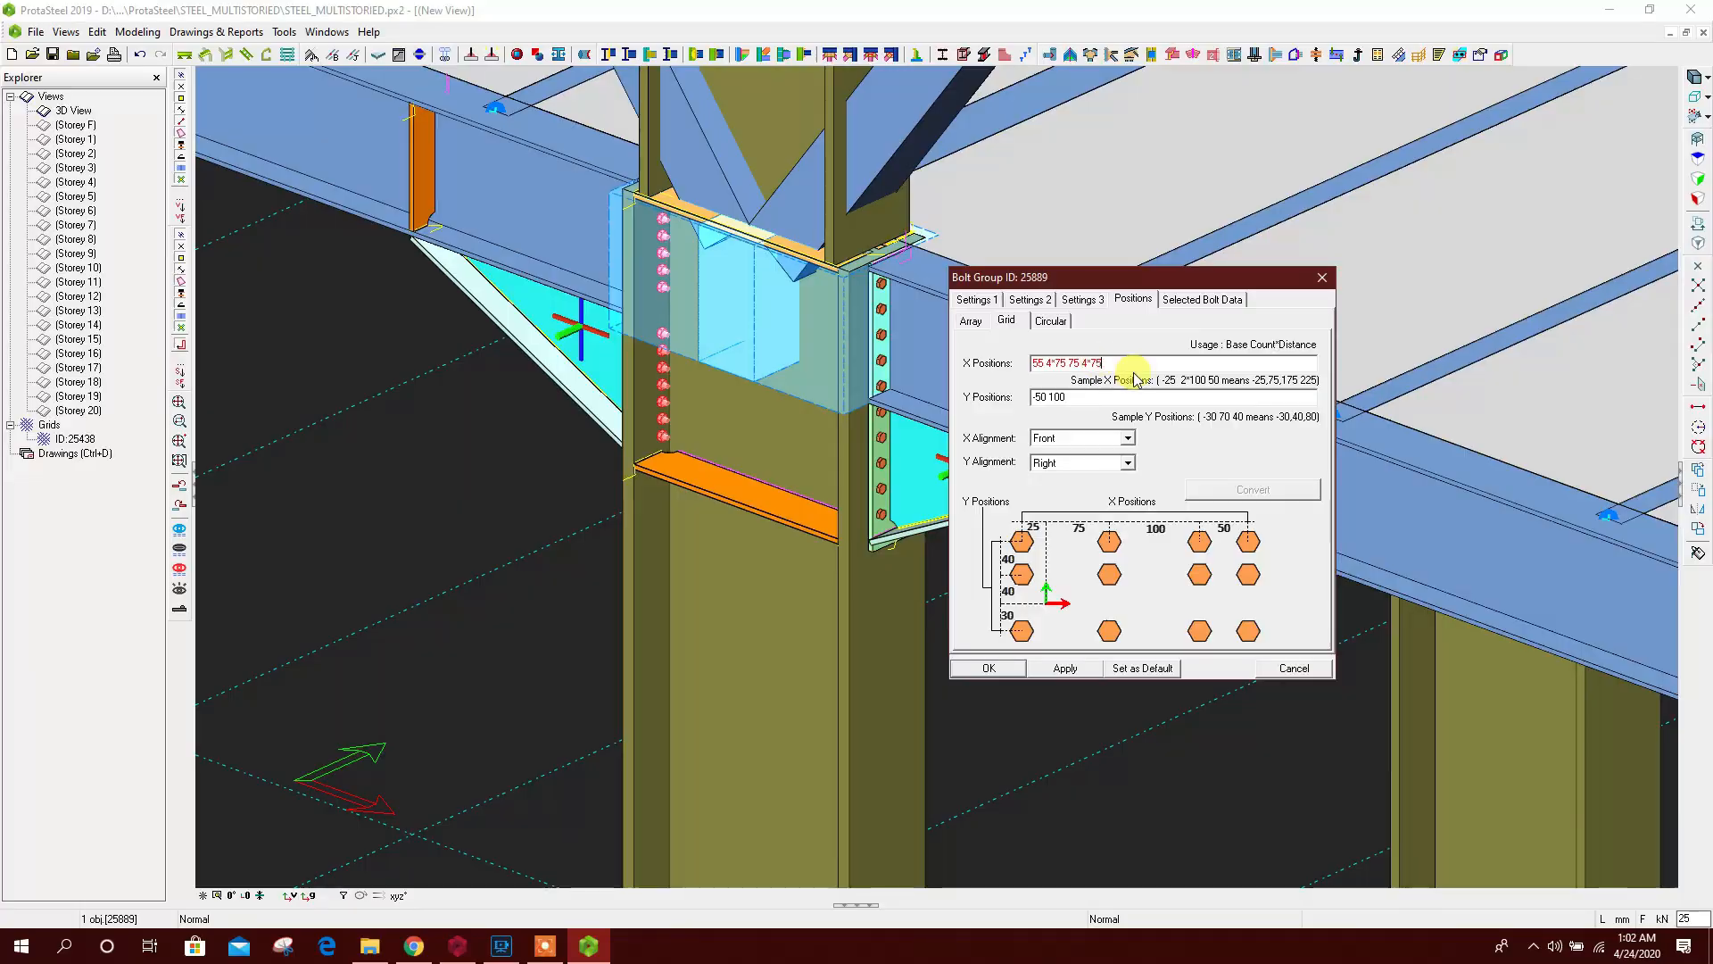
type("0")
left_click(1065, 669)
left_click(988, 669)
Hide the two adjacent floor deck panels beside the round column on the top floor
scroll(1010, 616, "down", 9)
scroll(994, 589, "up", 1)
scroll(994, 589, "down", 2)
middle_click_drag(1218, 219, 1290, 714)
scroll(1106, 295, "down", 2)
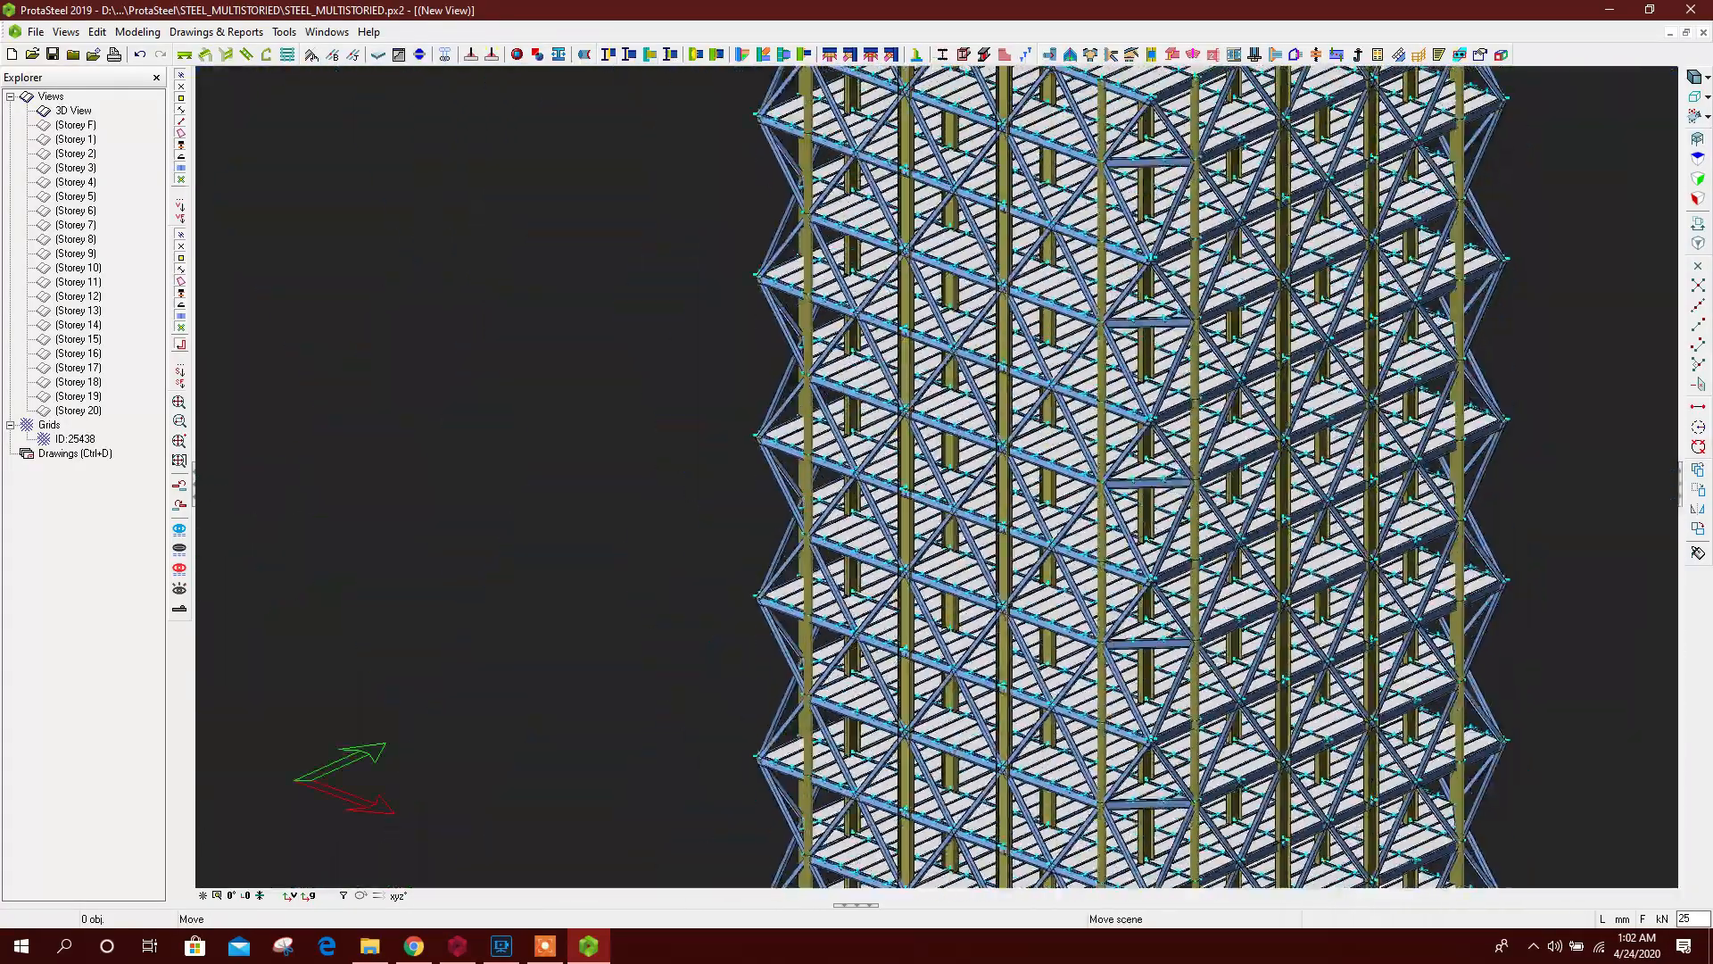
middle_click_drag(1106, 294, 1050, 625)
scroll(698, 360, "up", 8)
scroll(976, 293, "up", 4)
left_click(1054, 348)
middle_click_drag(1483, 200, 1201, 370)
left_click(1151, 277)
left_click(1260, 334, "ctrl")
left_click(1260, 334)
left_click(913, 393)
left_click(913, 447, "ctrl")
right_click(919, 457)
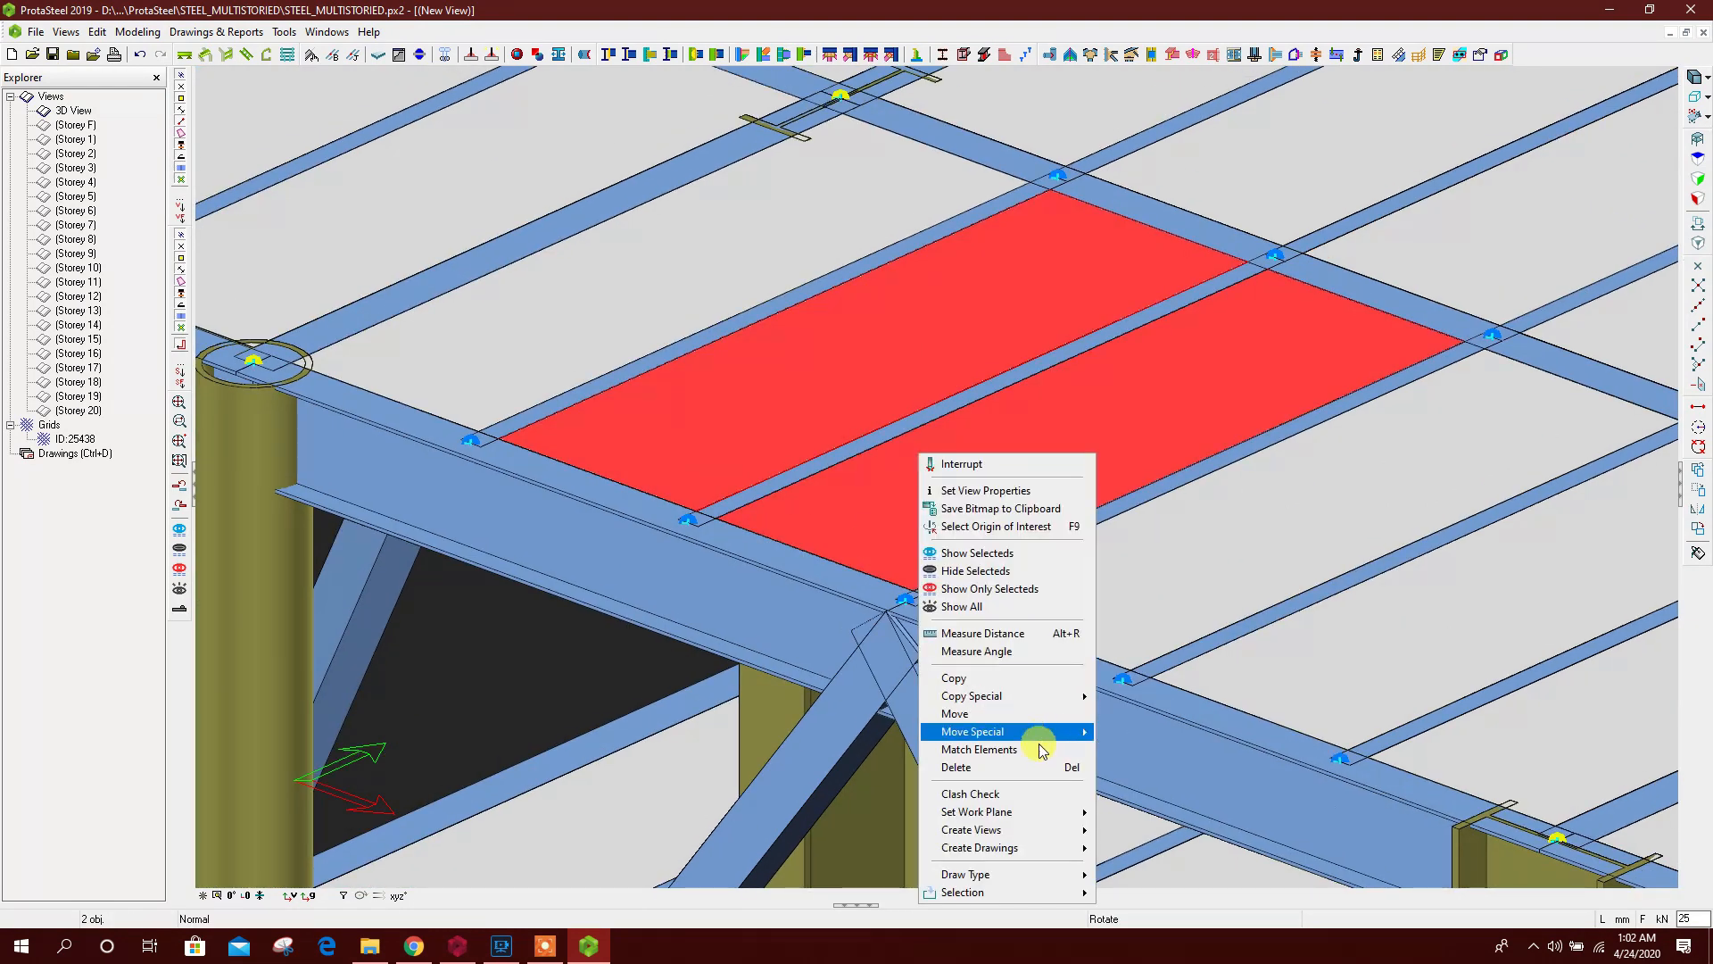
left_click(1011, 578)
Create a beam-to-beam end plate connection between the edge beam and the middle secondary beam in the exposed bay
right_click_drag(872, 535, 1042, 597)
middle_click_drag(1023, 538, 670, 589)
scroll(712, 397, "up", 3)
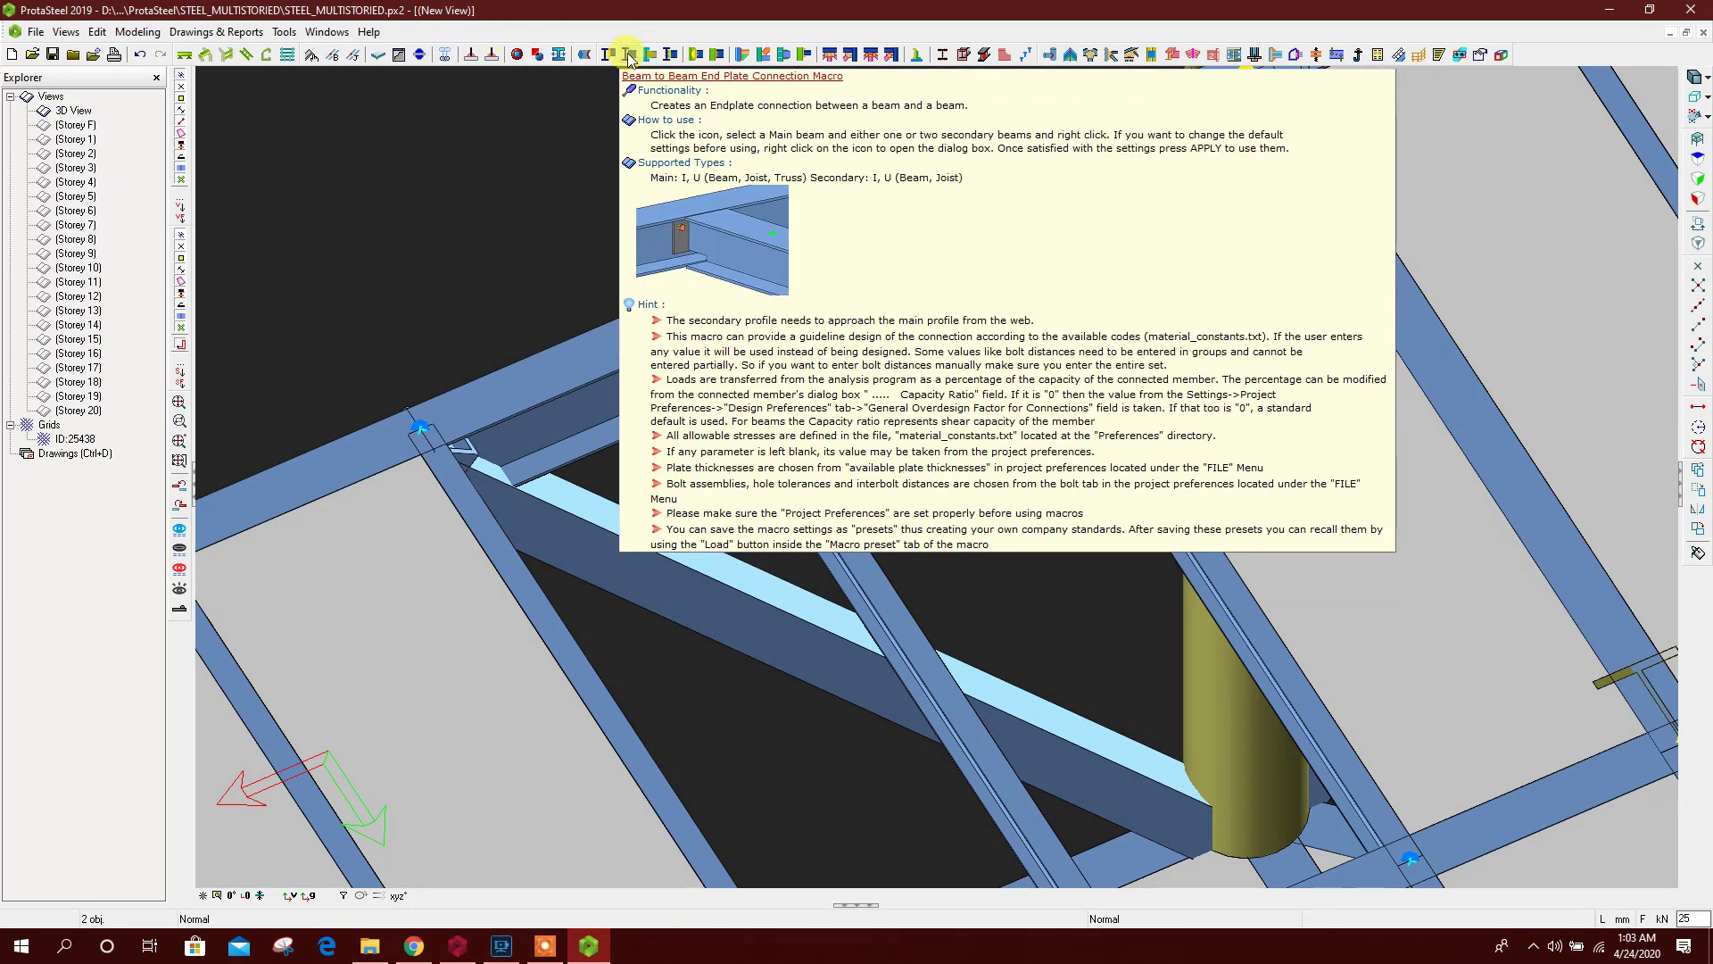
left_click(610, 56)
left_click(689, 396)
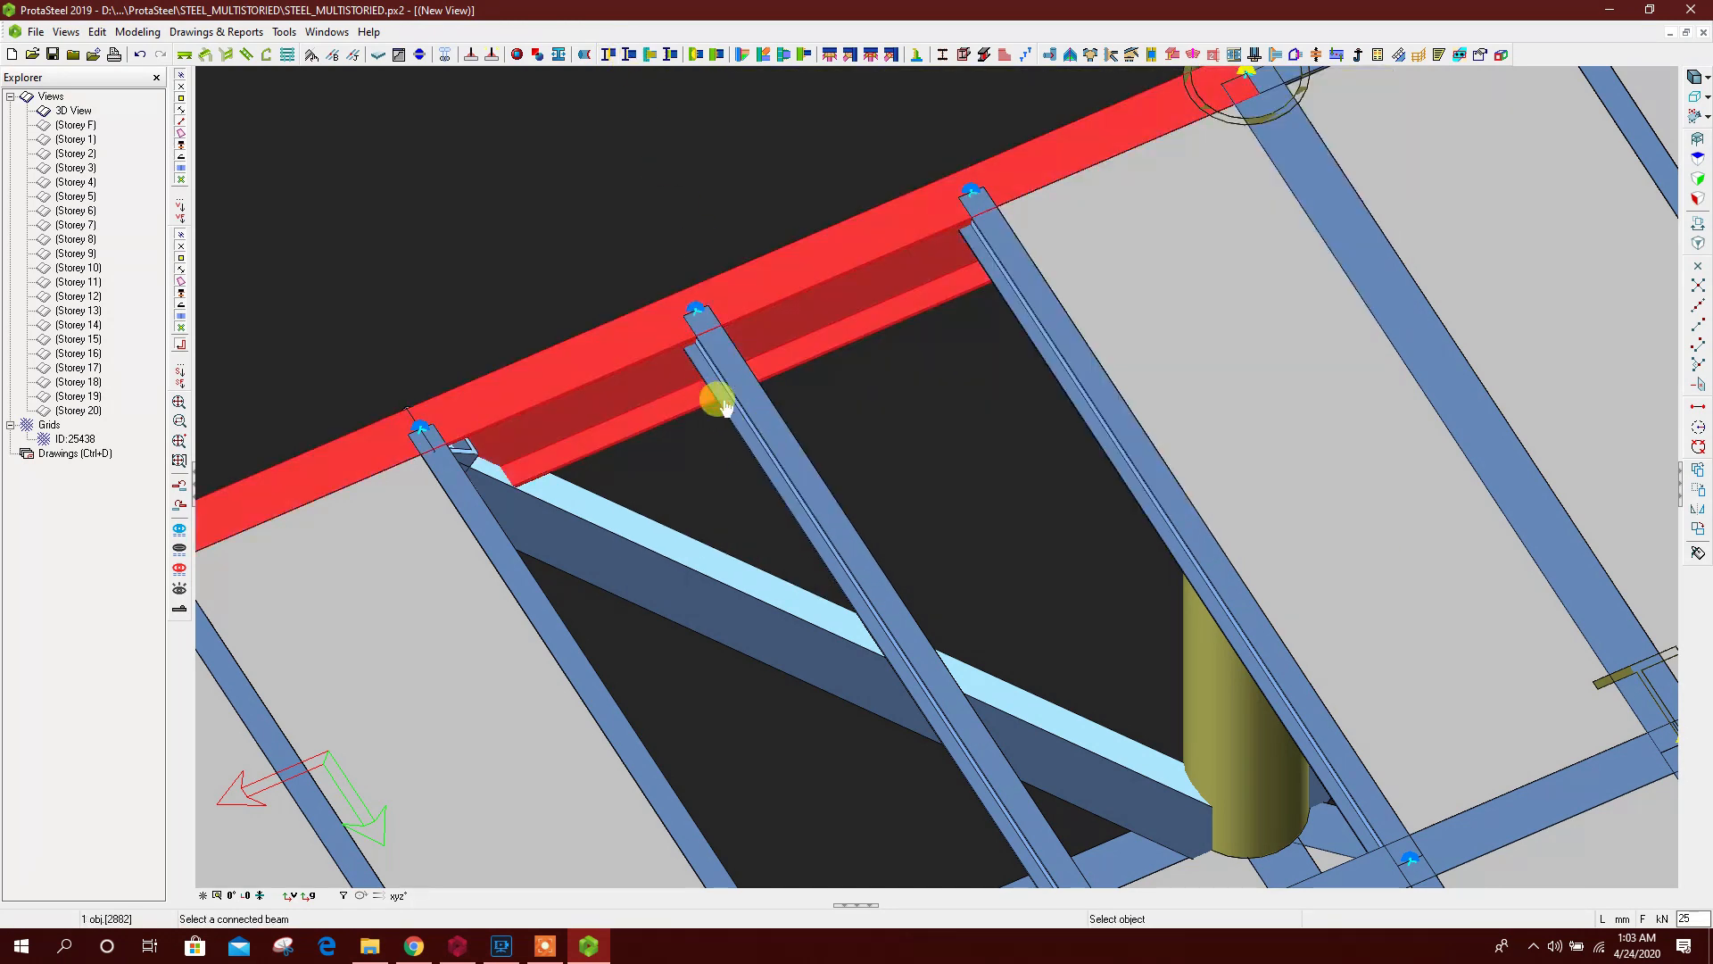
left_click(749, 435)
middle_click_drag(773, 436, 856, 408)
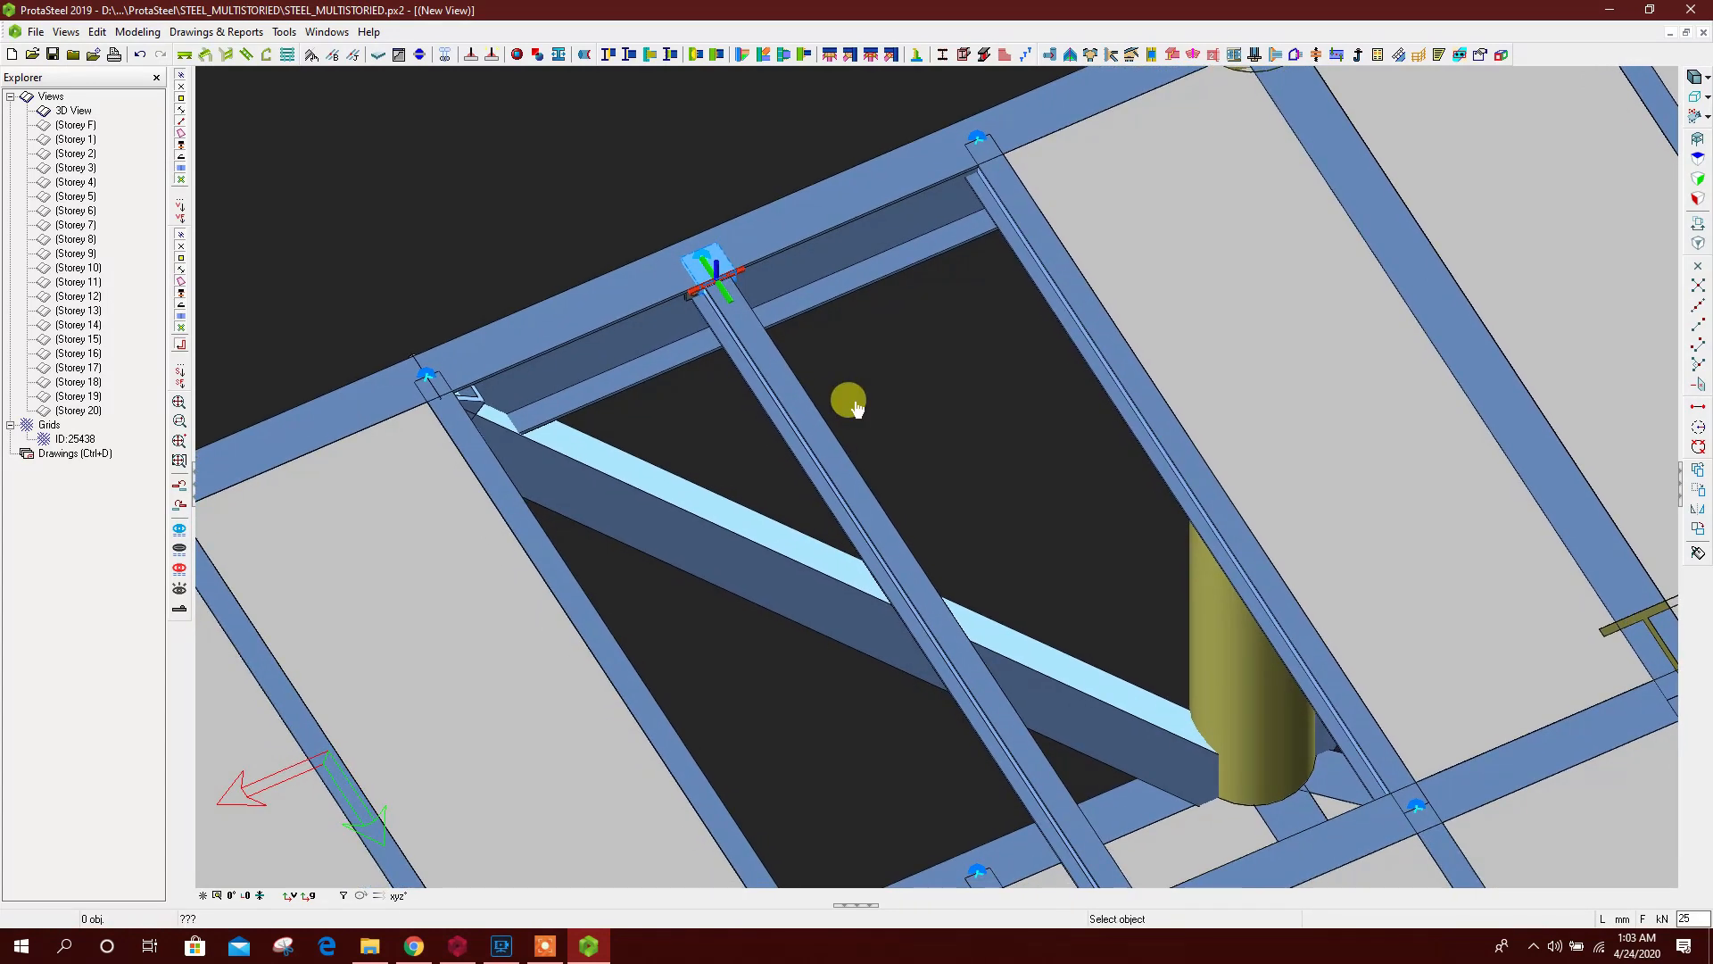
Inspect the new end plate and its bolts, and display the connection design ratio colouring
middle_click_drag(746, 364, 526, 330, "ctrl")
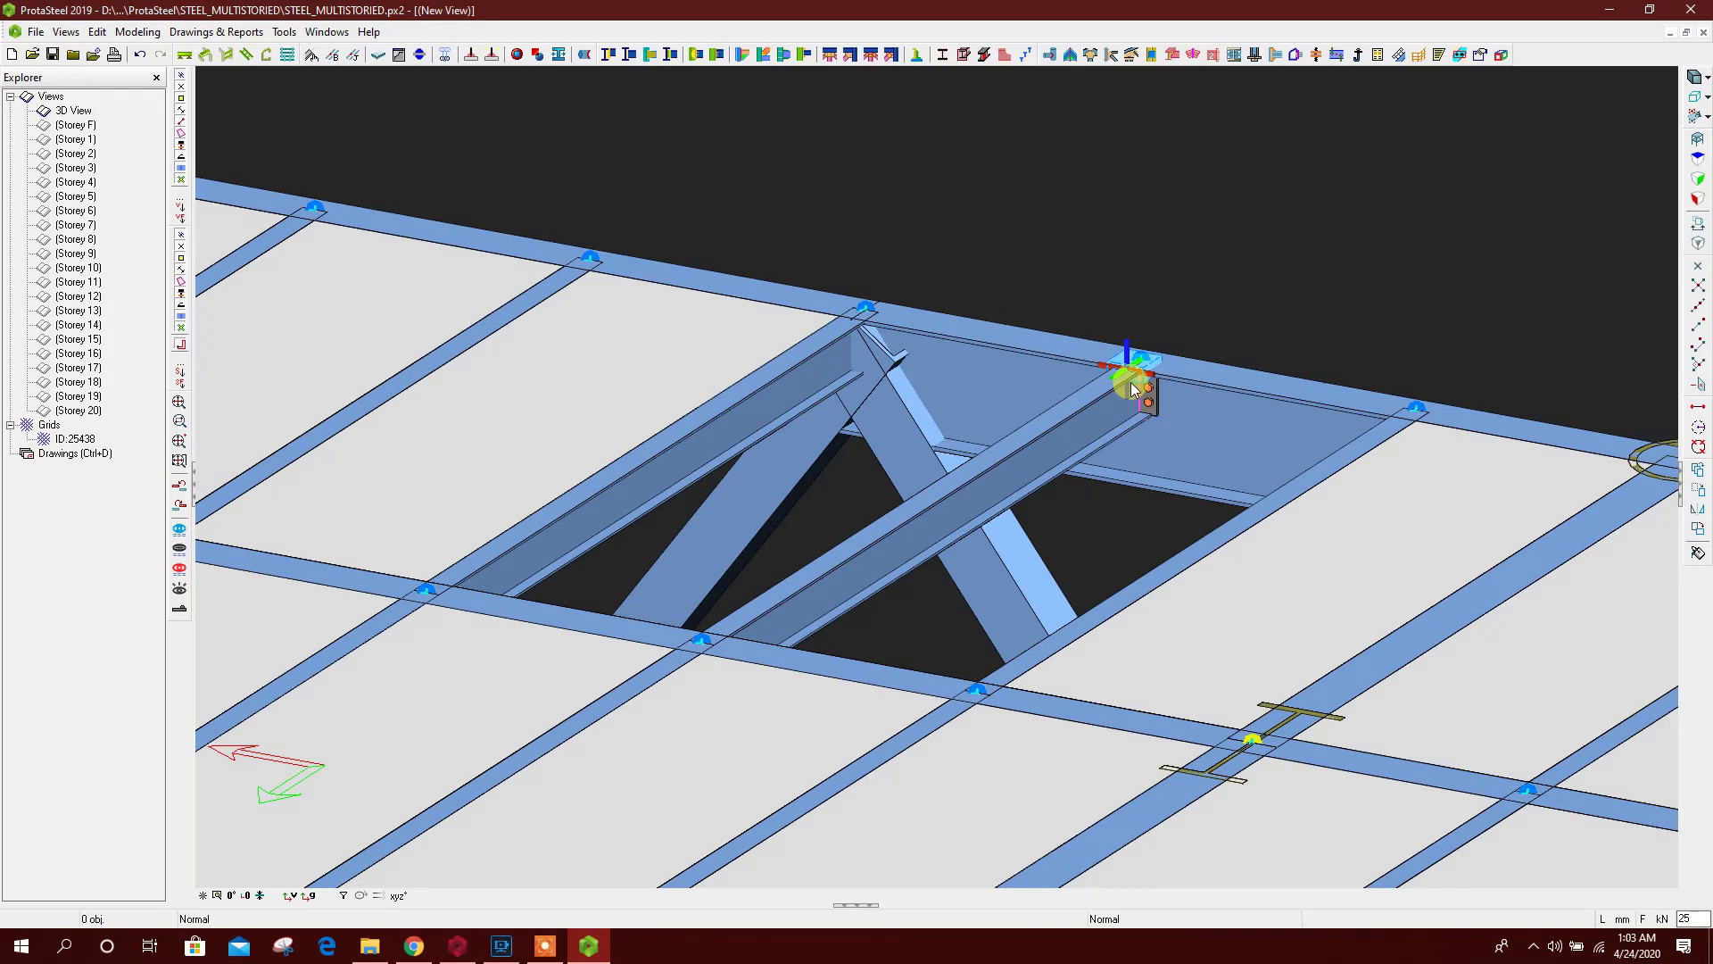
scroll(1153, 396, "up", 5)
middle_click_drag(1162, 435, 1058, 384, "ctrl")
scroll(1118, 590, "up", 3)
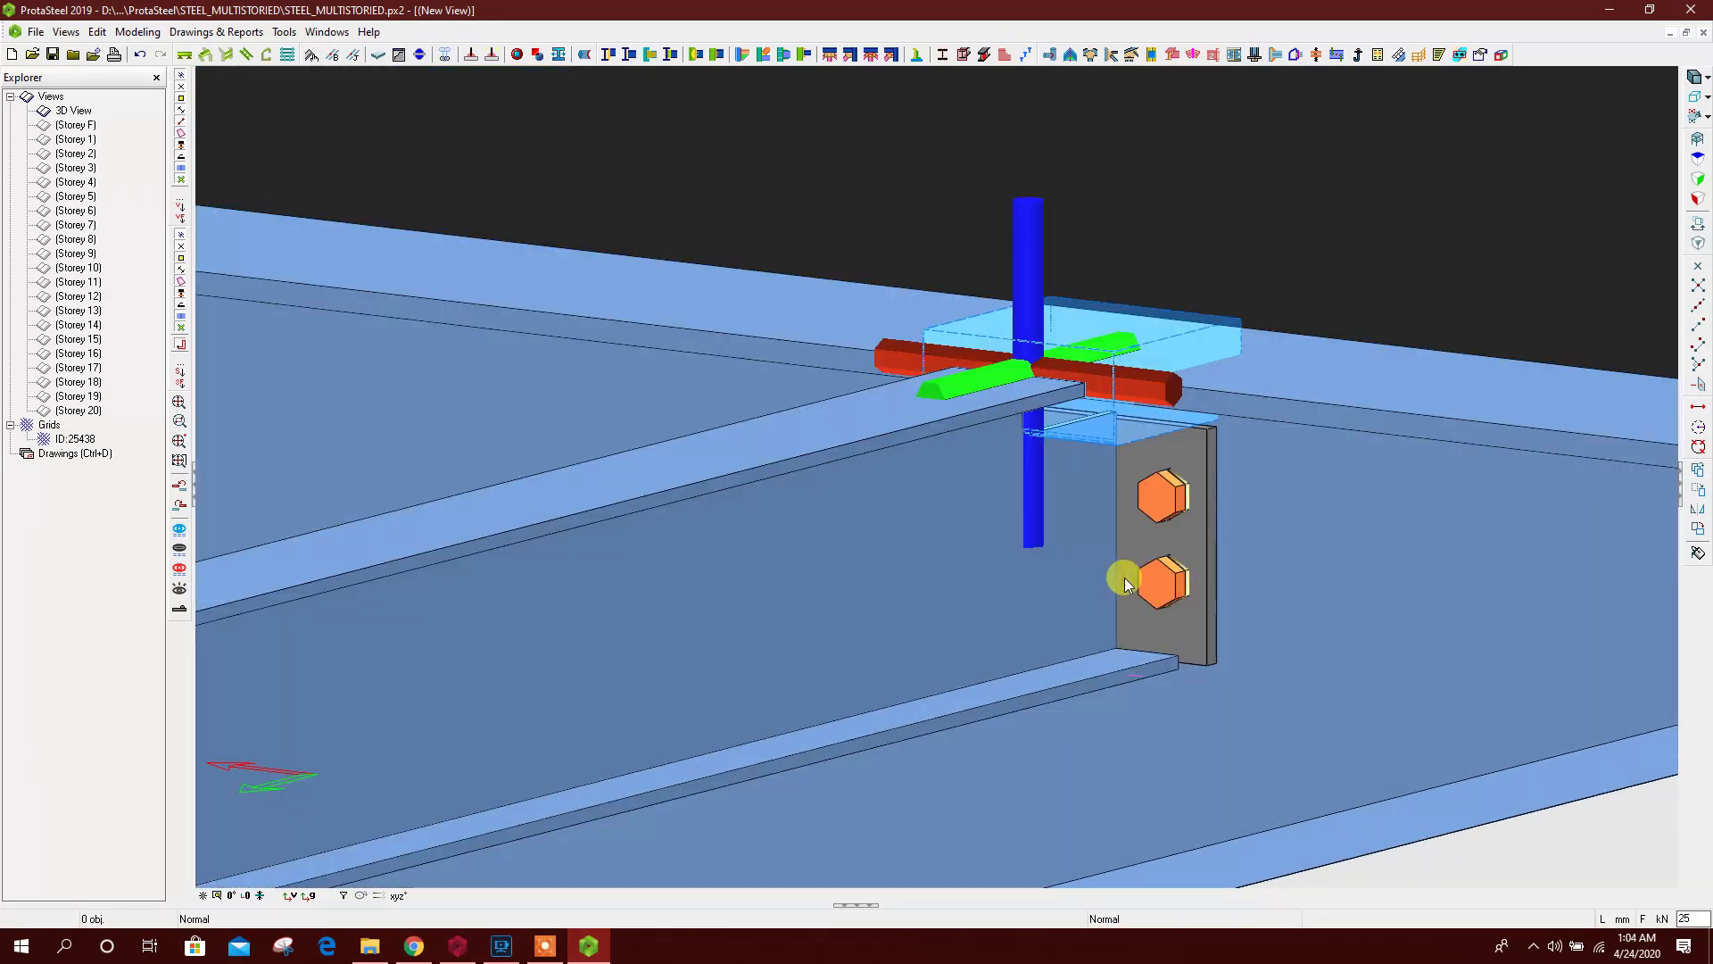
scroll(1057, 539, "down", 5)
scroll(1115, 561, "up", 5)
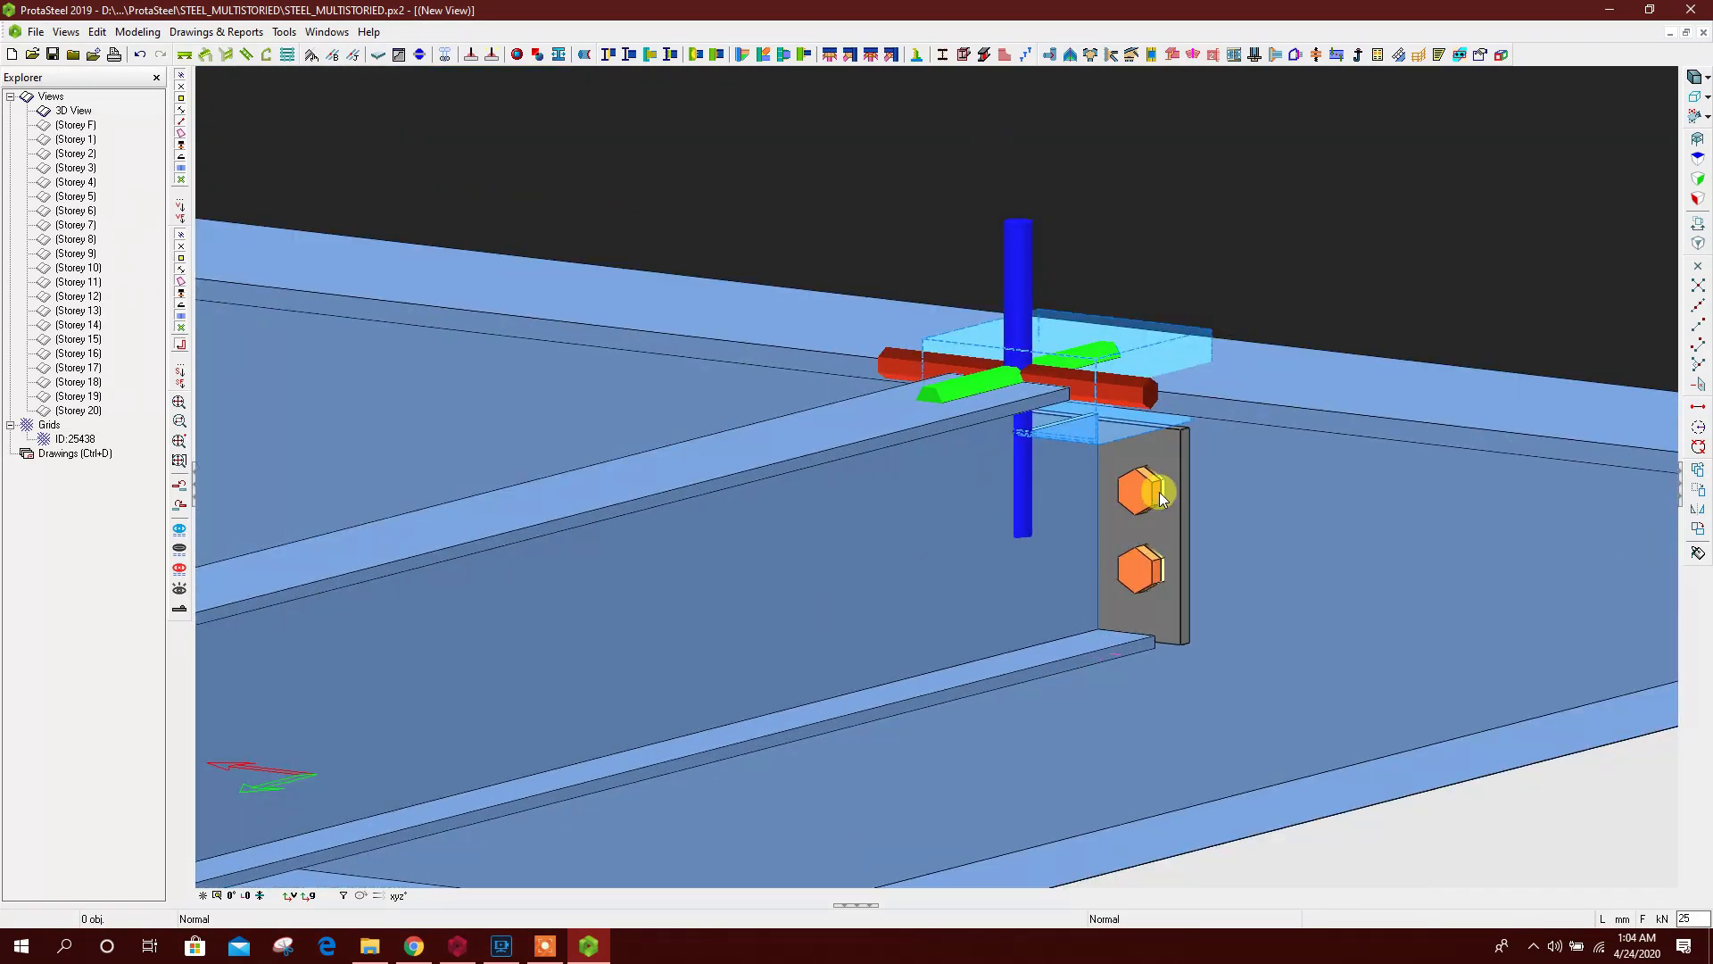
left_click(62, 32)
left_click(122, 321)
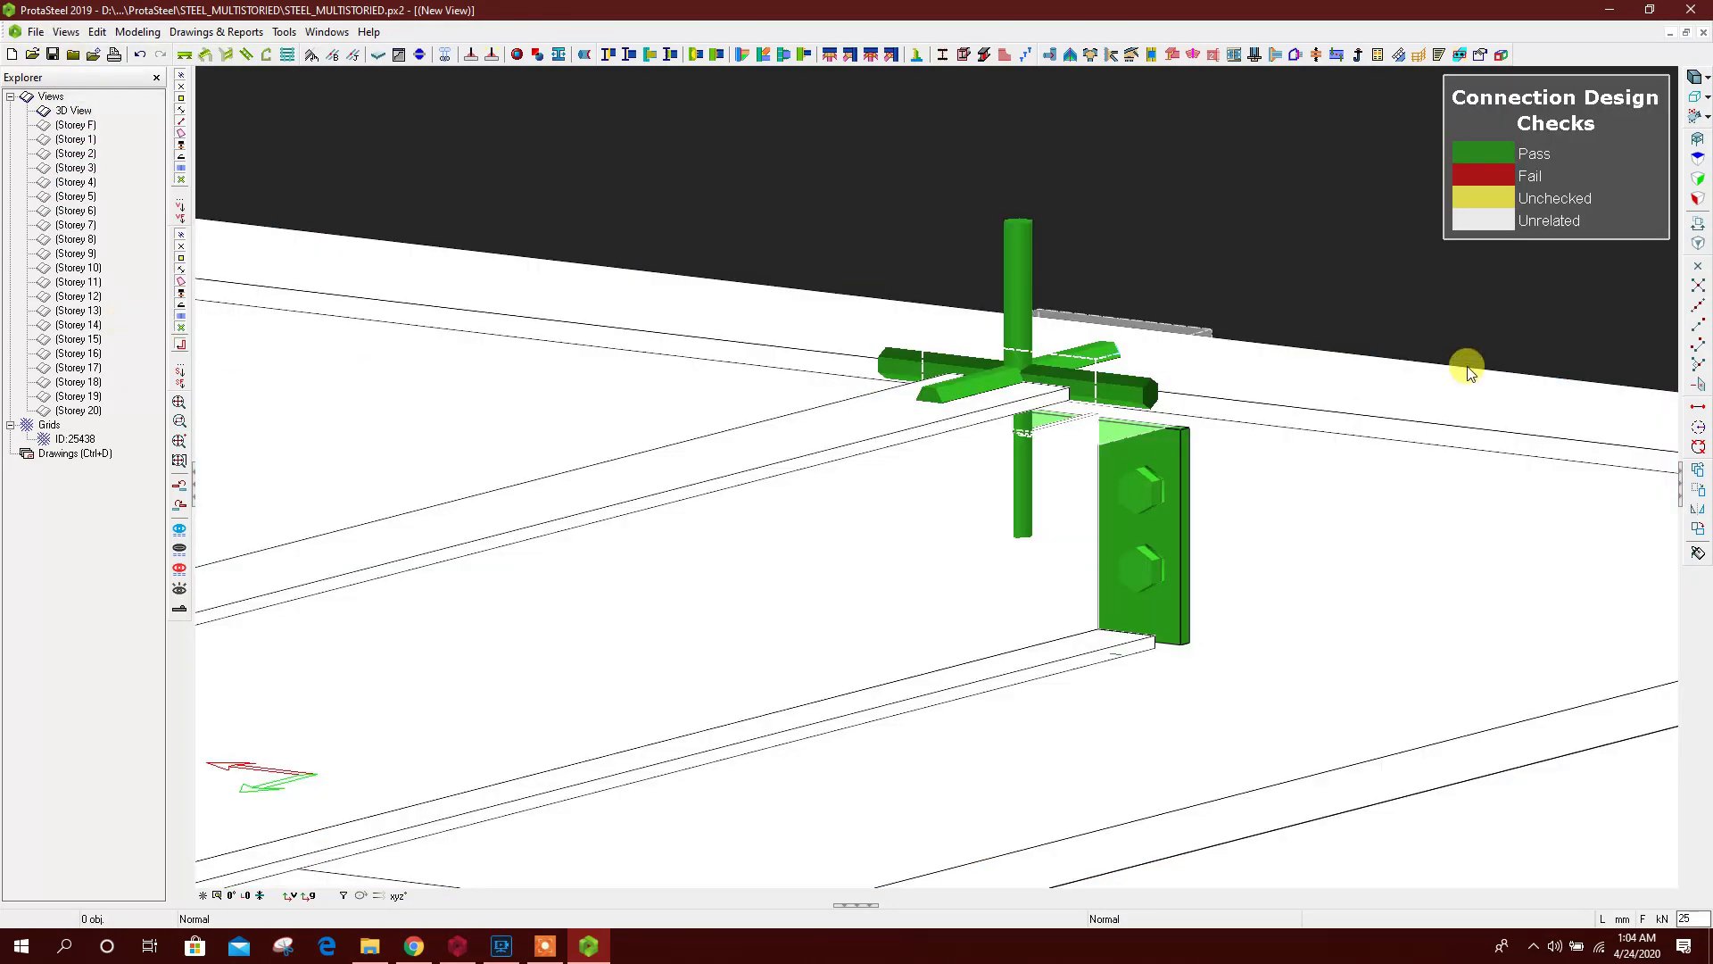
Open the default connection design report for the end plate joint, read through its checks and close it
left_click(1024, 270)
right_click(1024, 269)
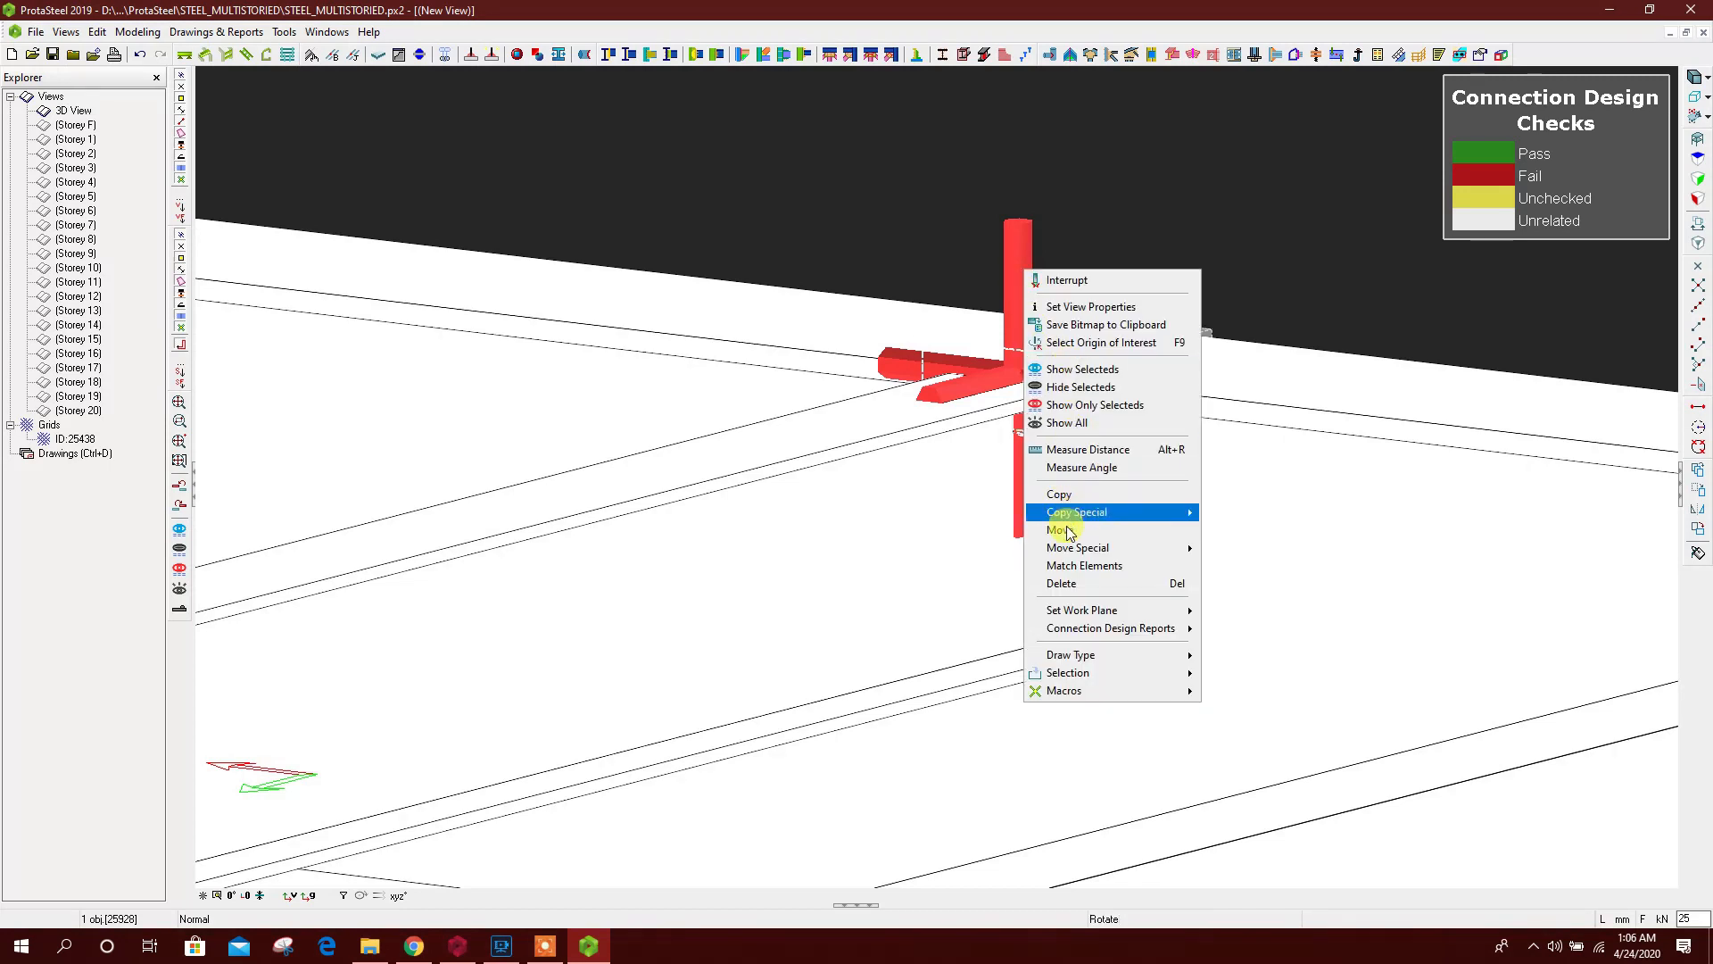
mouse_move(1106, 628)
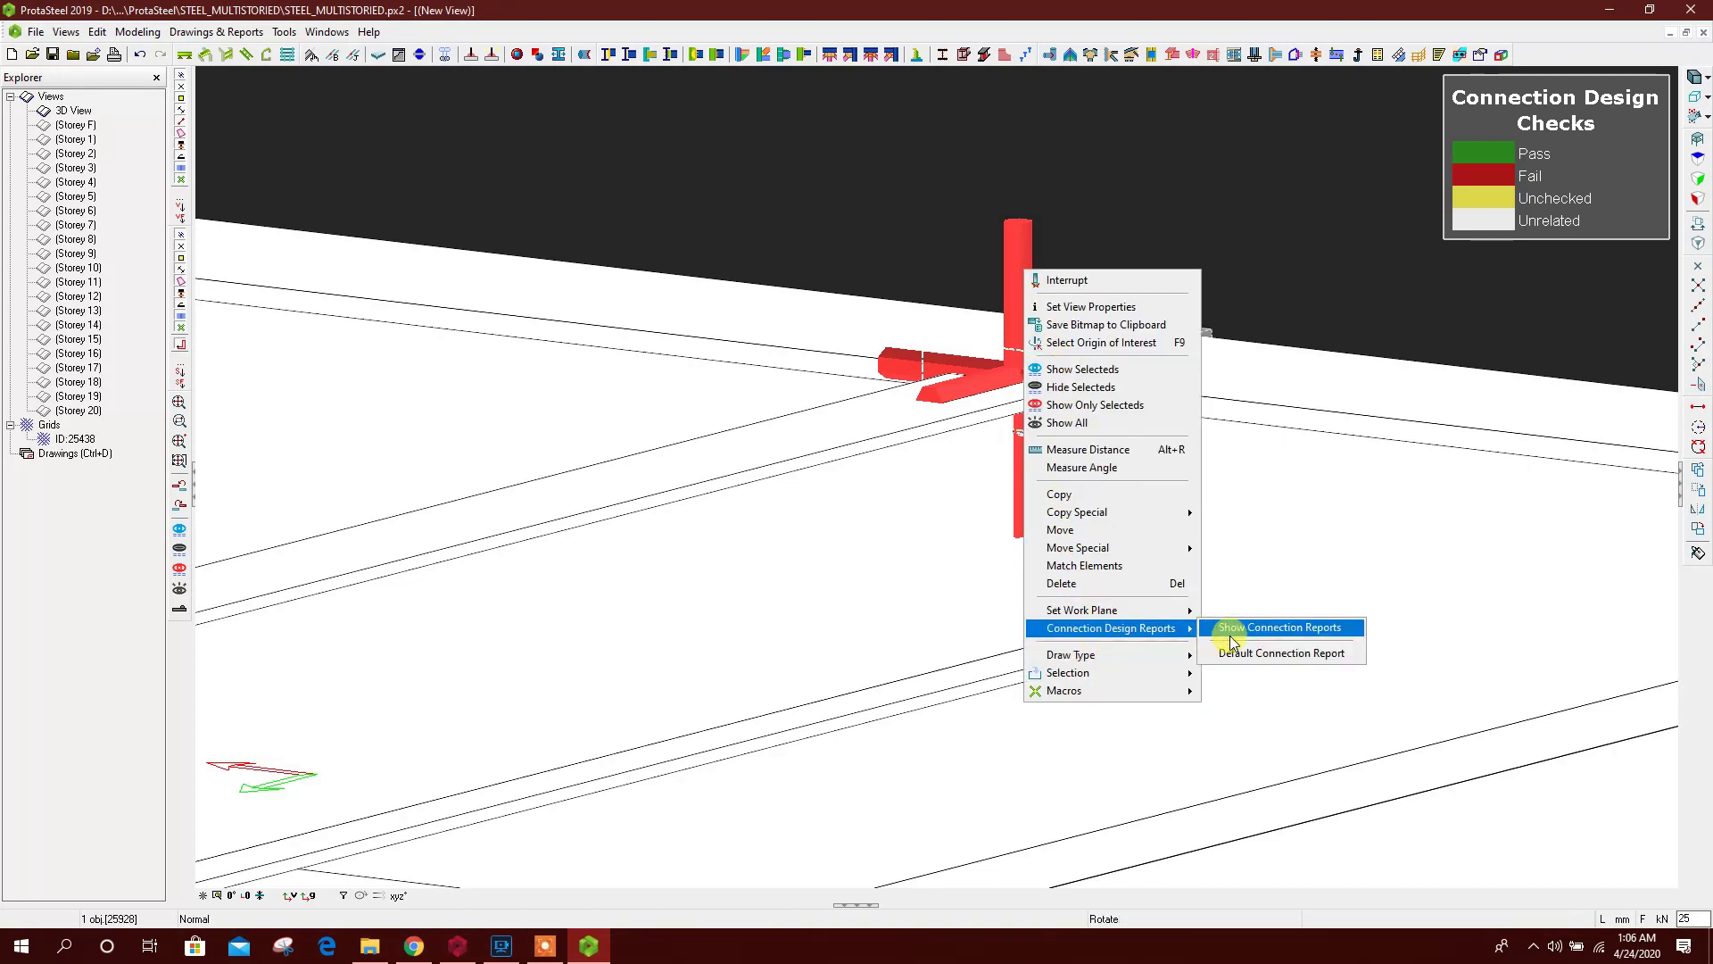
left_click(1254, 653)
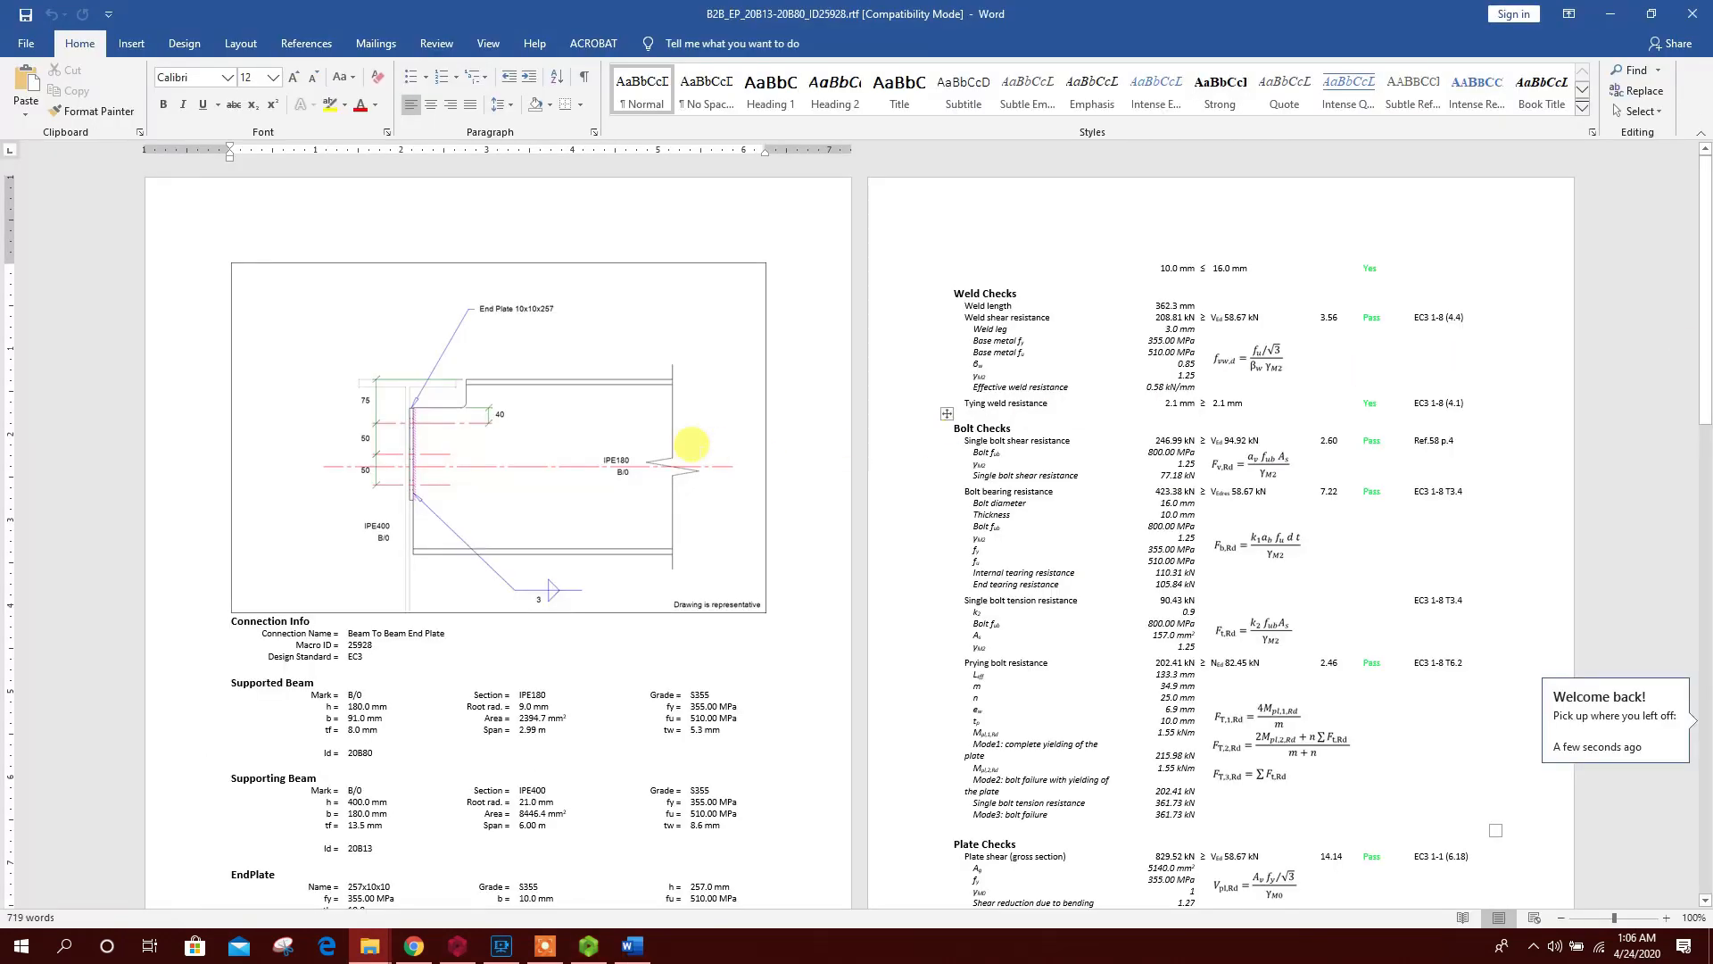
scroll(692, 444, "down", 12)
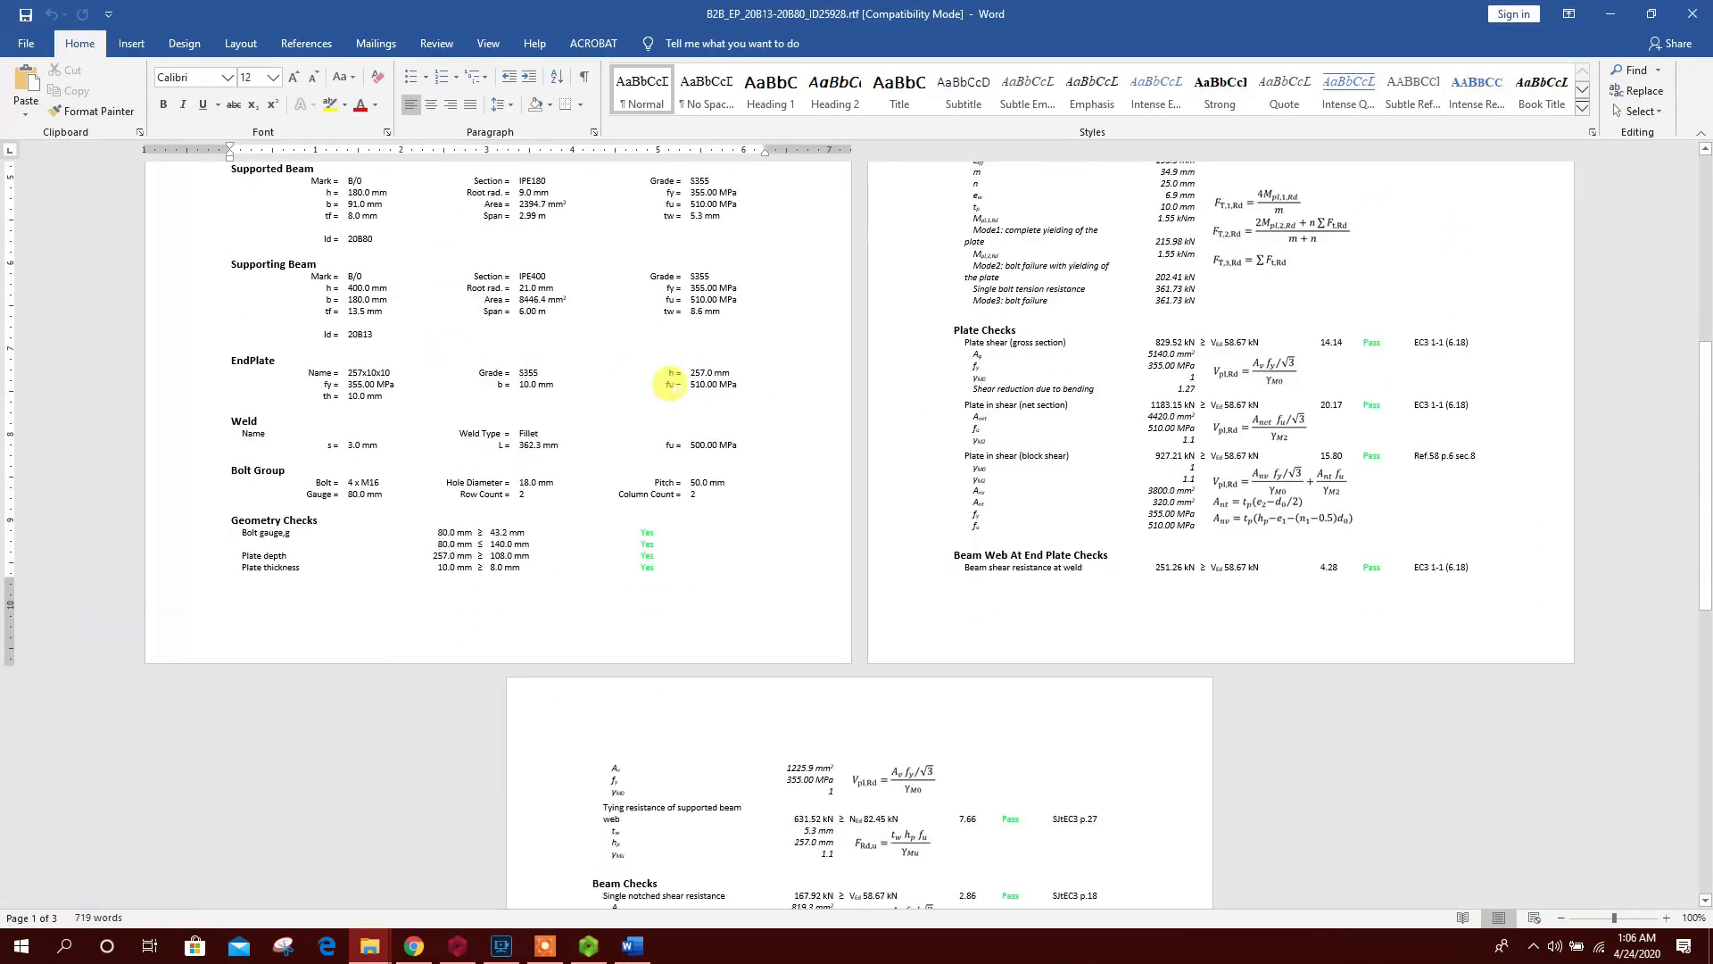
scroll(669, 383, "down", 14)
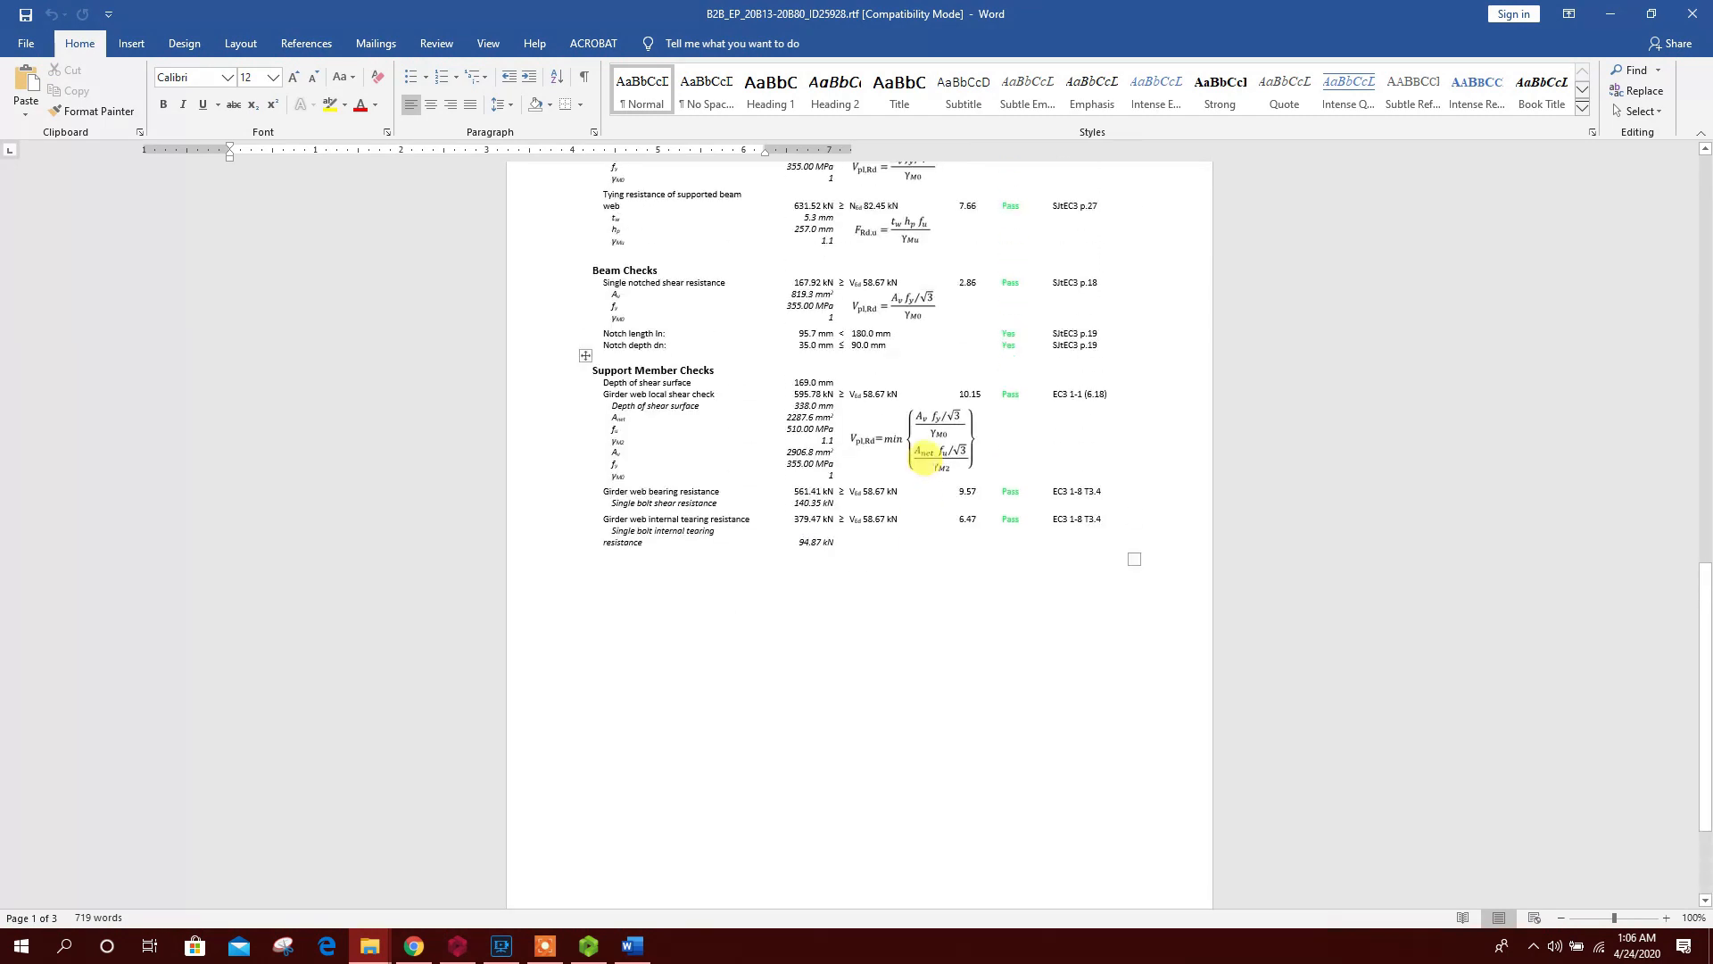
scroll(924, 458, "down", 3, "ctrl")
left_click(1693, 13)
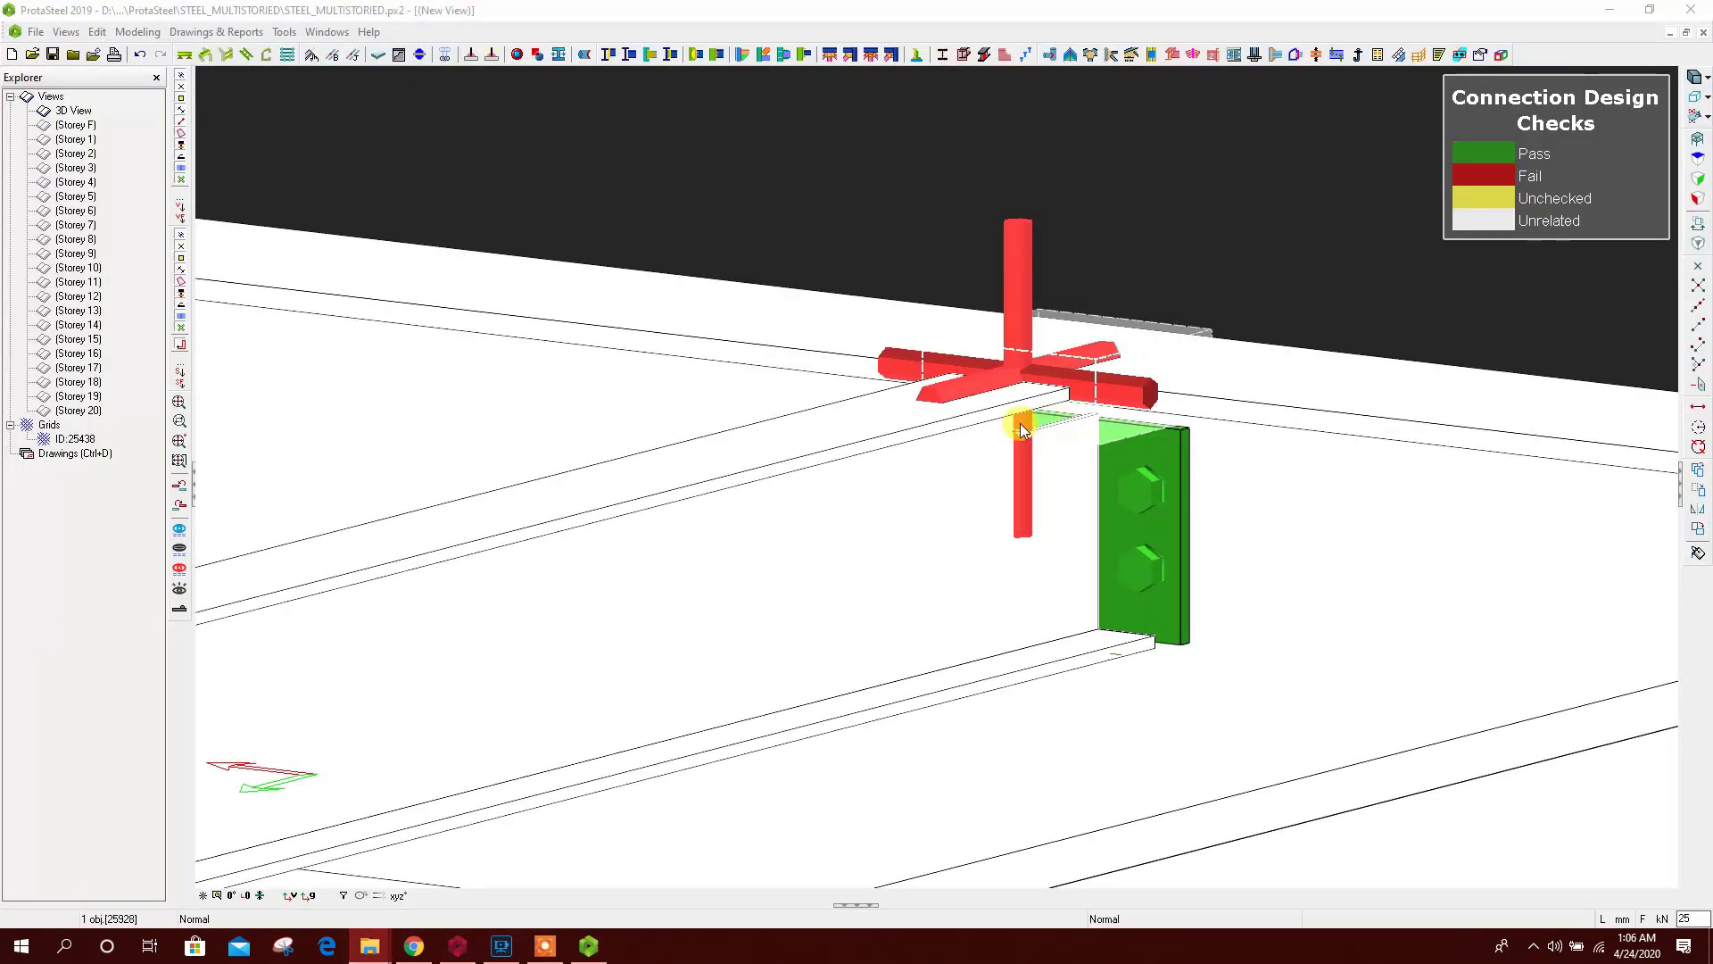
Turn off the connection design ratio colouring and return to the overall view of the top floor
left_click(1344, 211)
left_click(66, 31)
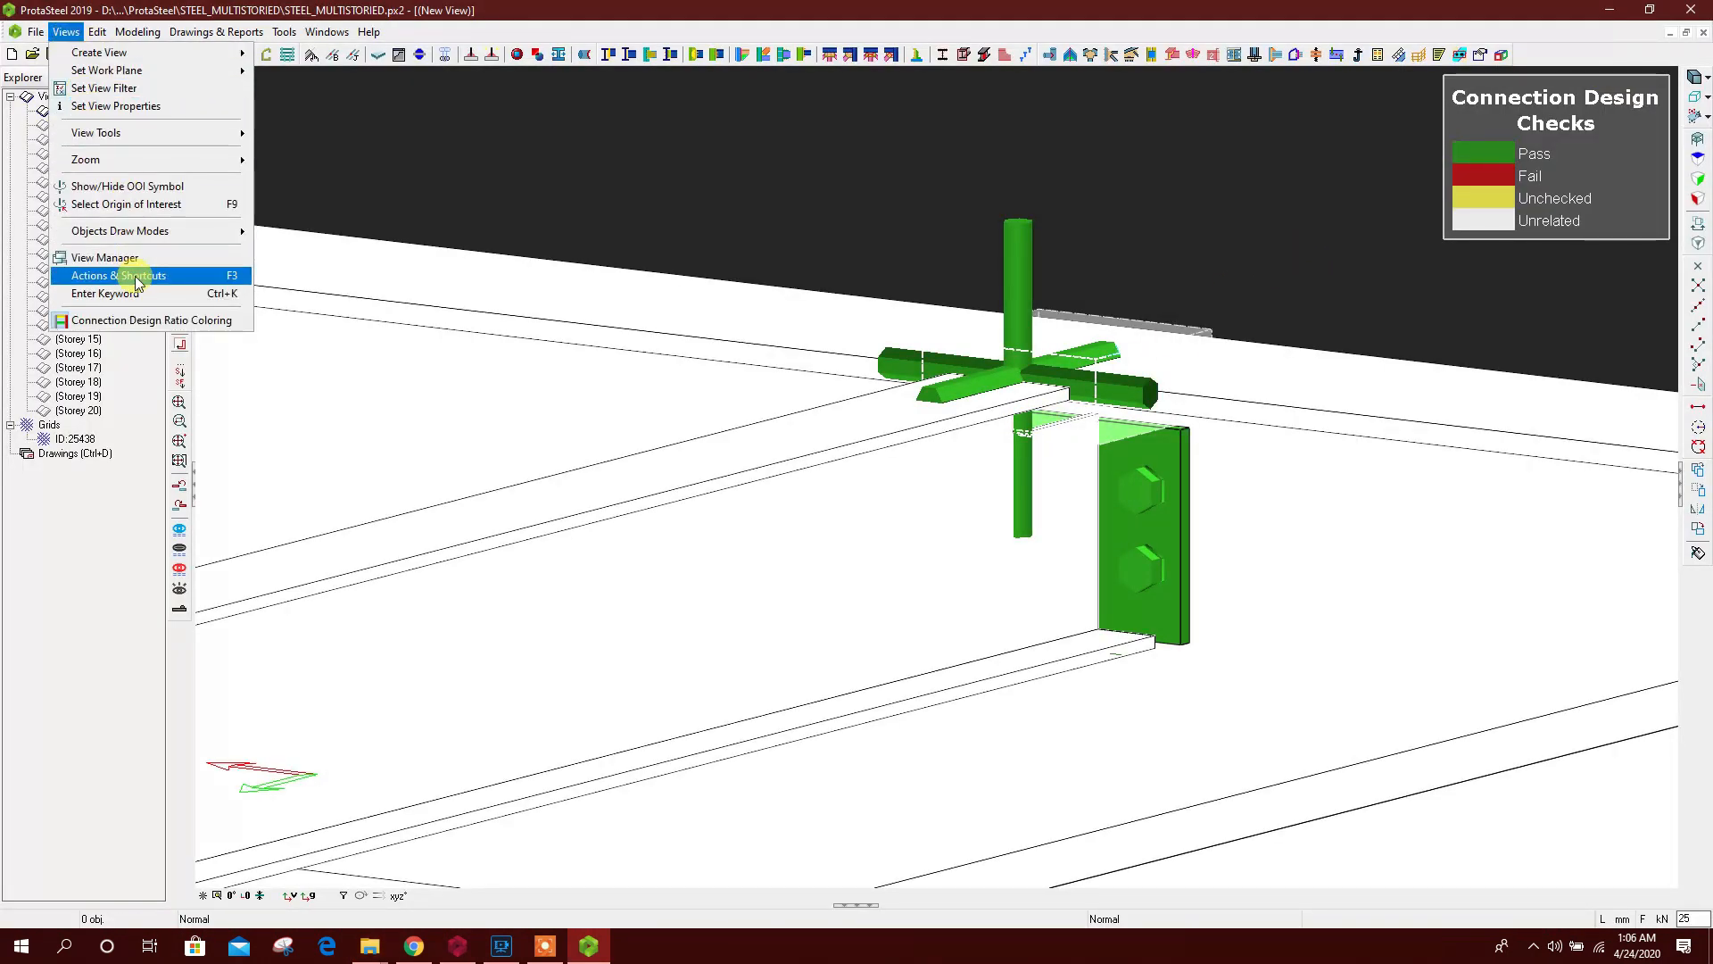
left_click(158, 323)
scroll(1040, 295, "down", 6)
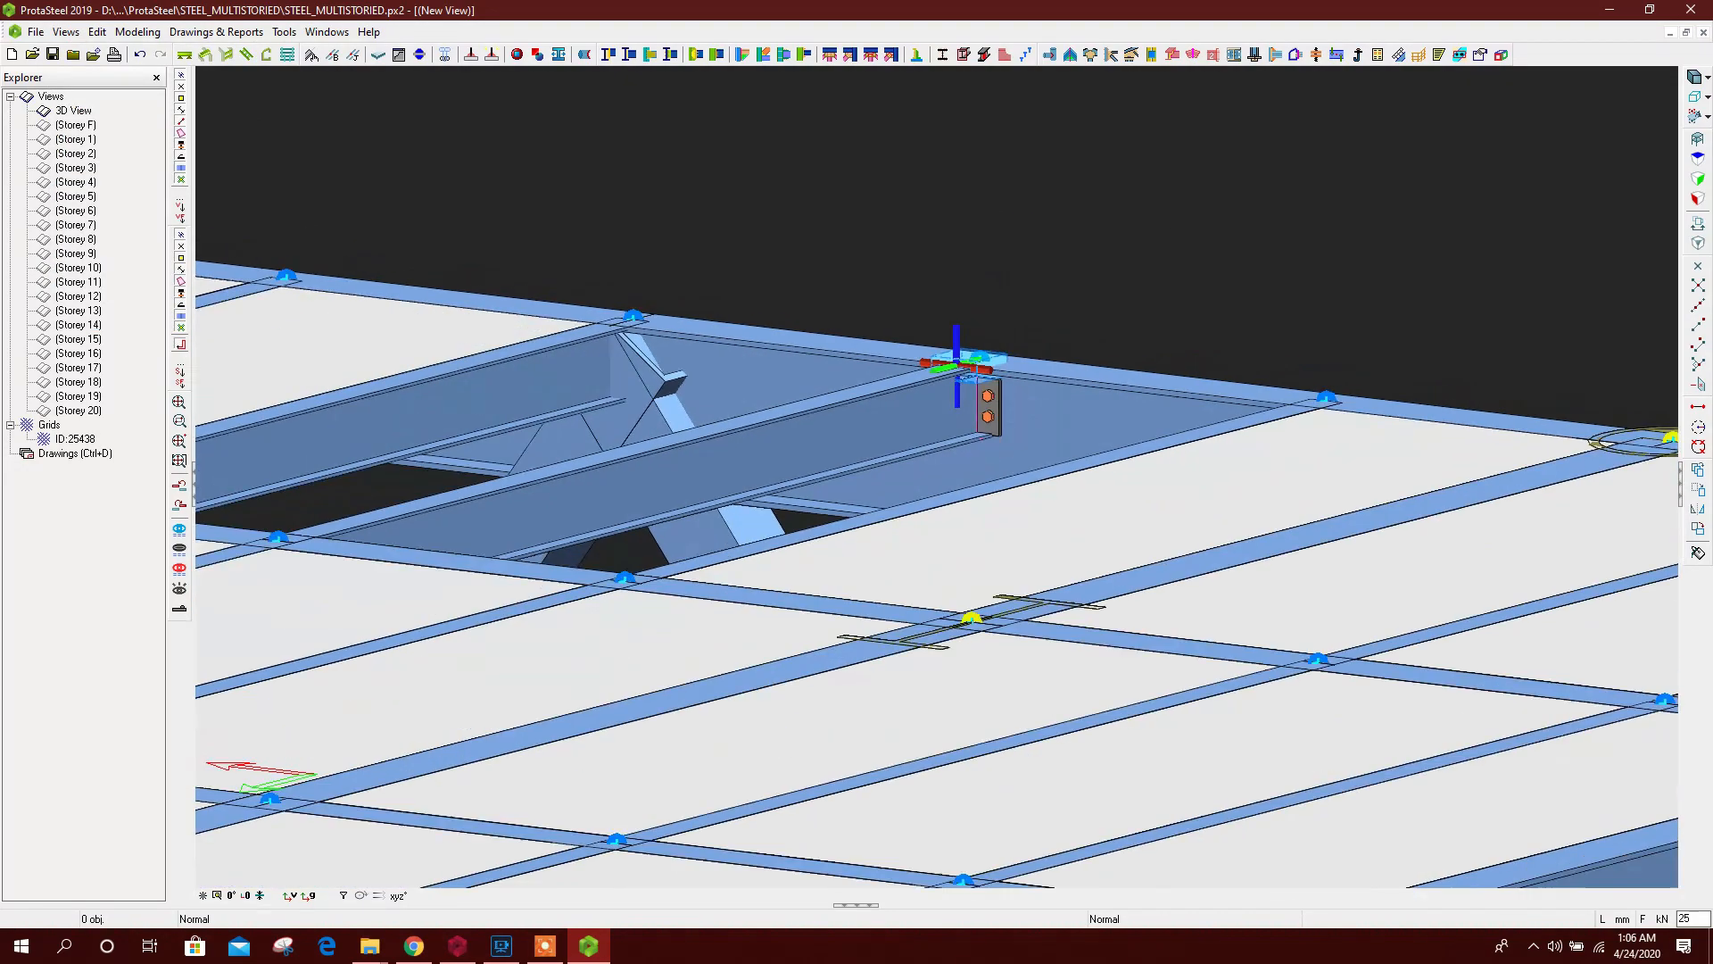
scroll(951, 339, "up", 2)
scroll(951, 339, "up", 2)
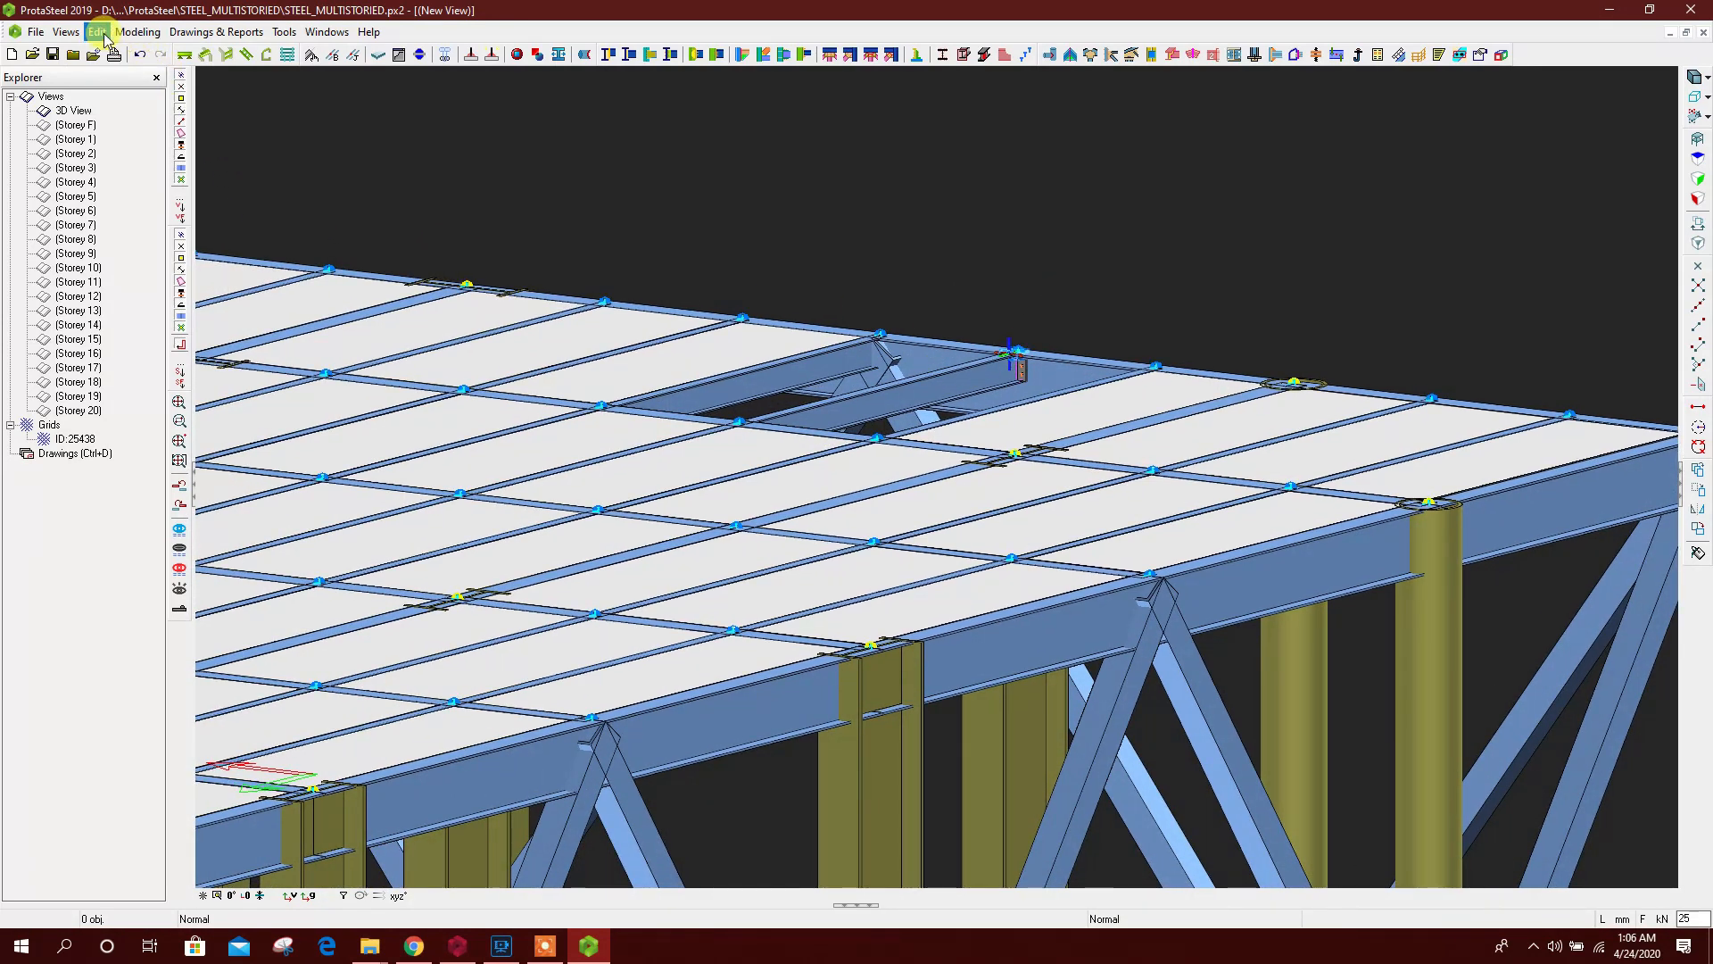
Open the closed Storey 2 view through the View Manager and centre its floor plan
left_click(67, 33)
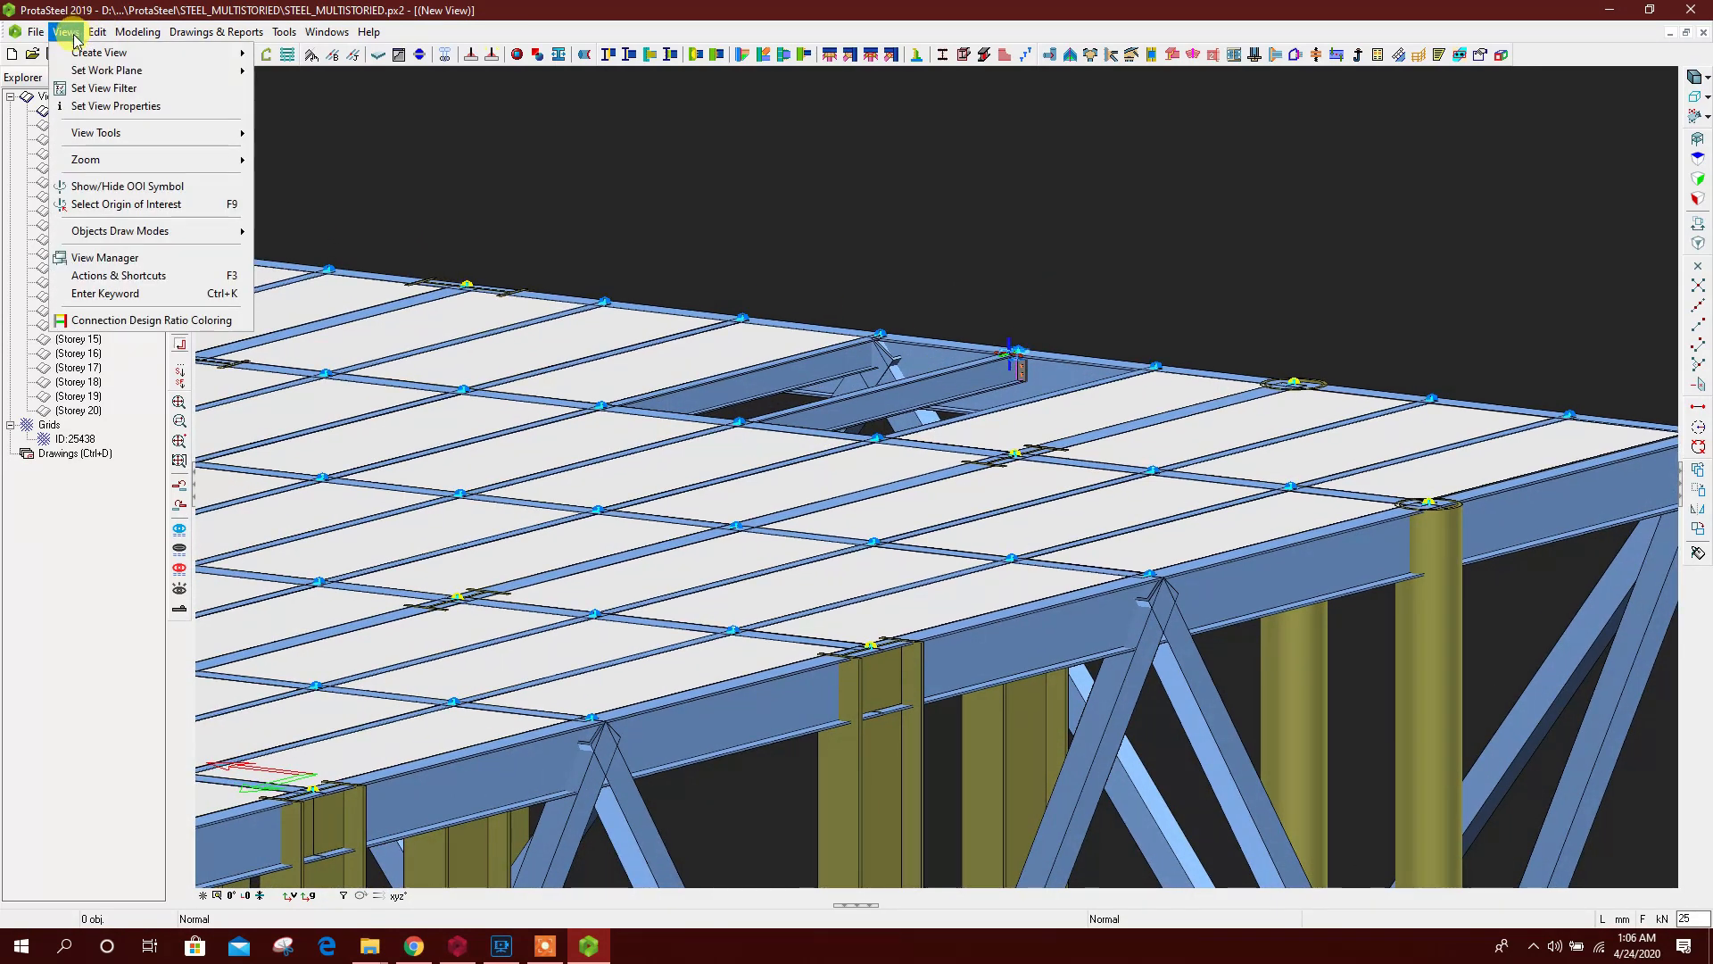
left_click(133, 257)
left_click_drag(828, 410, 838, 368)
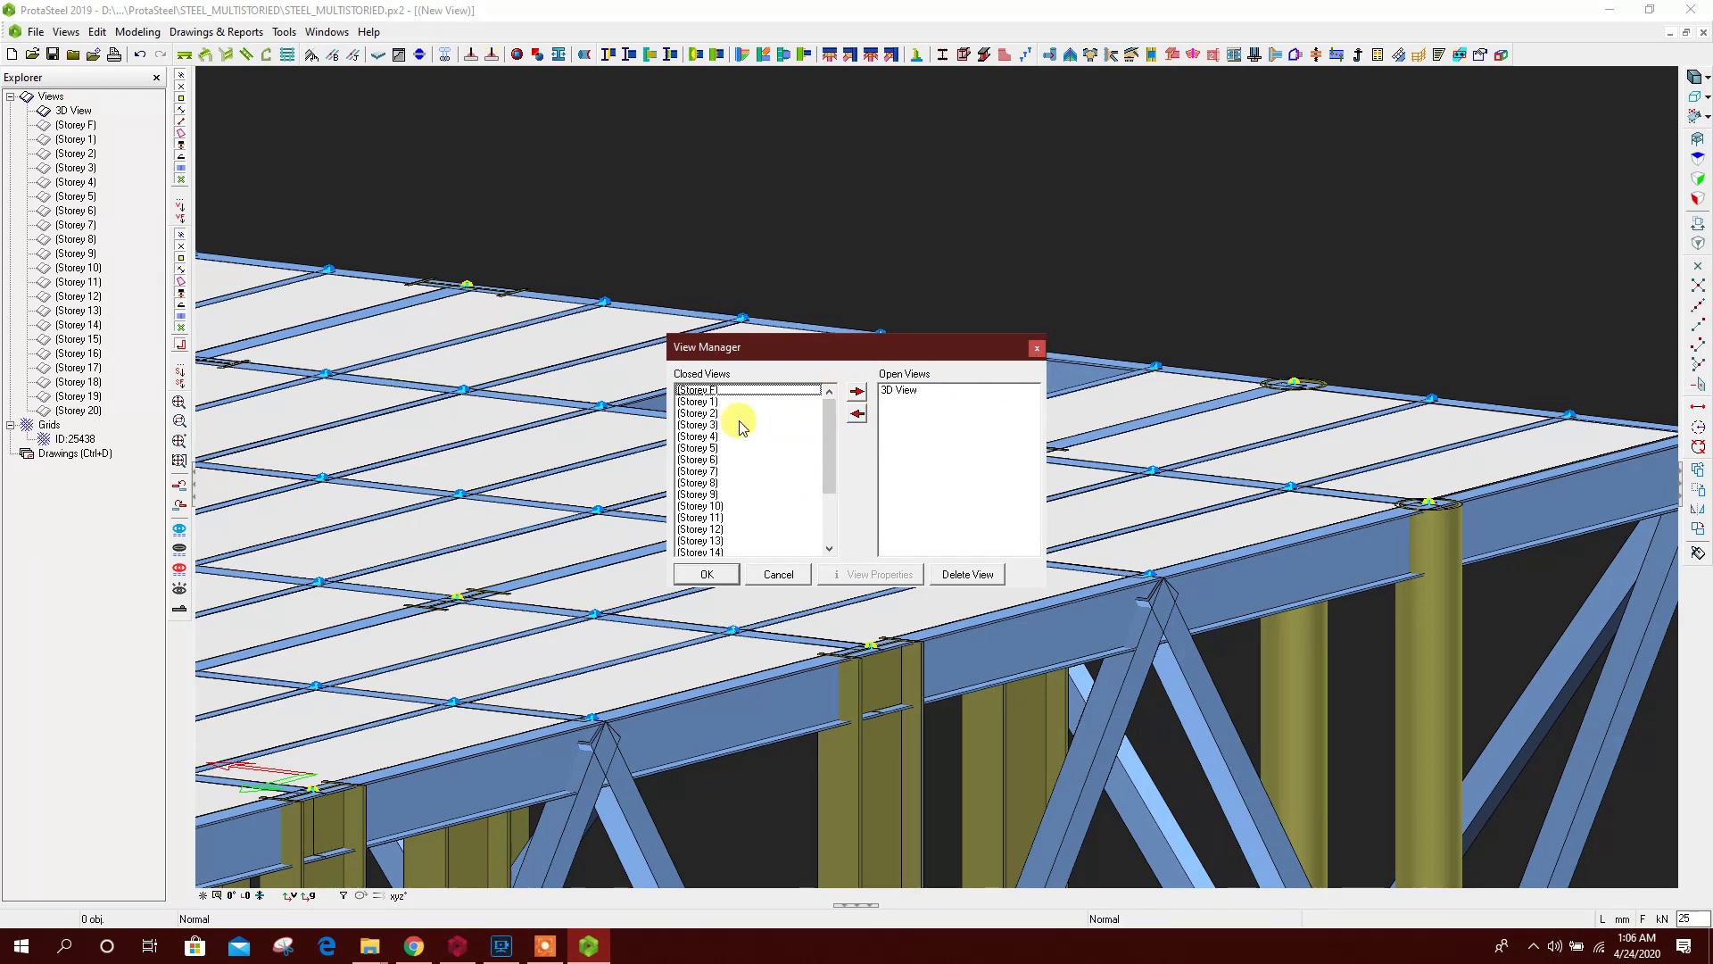
left_click(706, 414)
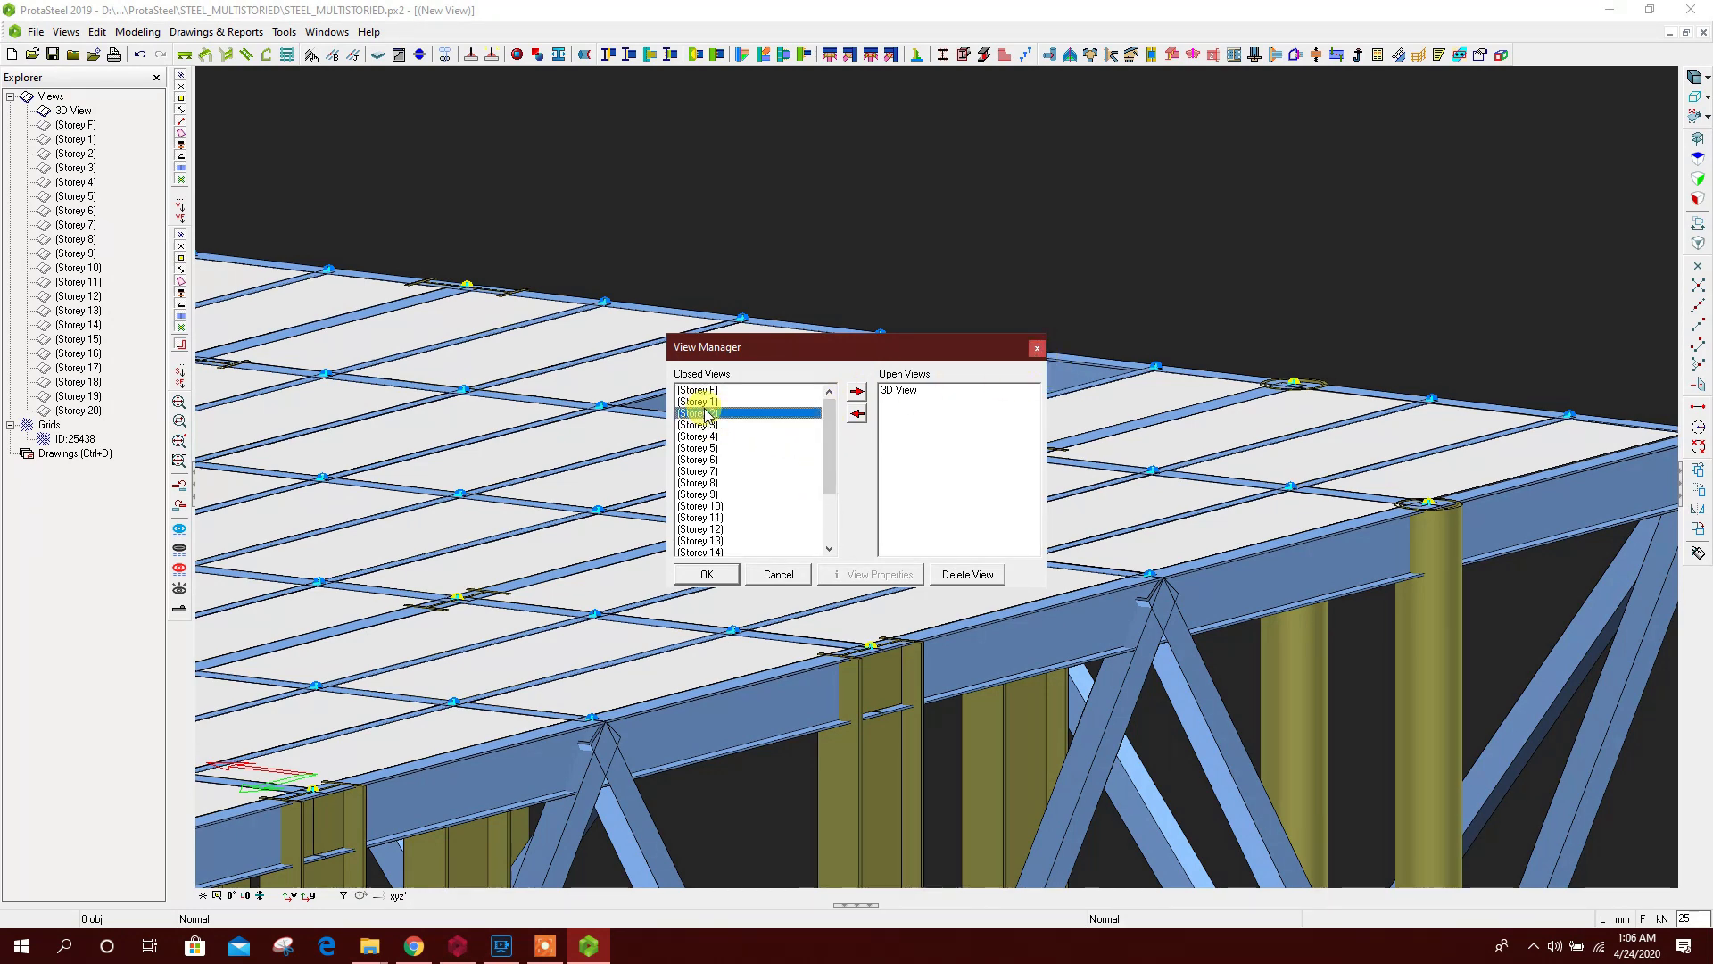
left_click(859, 395)
left_click(797, 575)
middle_click_drag(844, 494, 789, 493)
scroll(763, 493, "down", 1)
middle_click_drag(896, 520, 795, 446)
Select all Storey 2 members and run part numbering with the existing numbering options
left_click_drag(505, 136, 1196, 786)
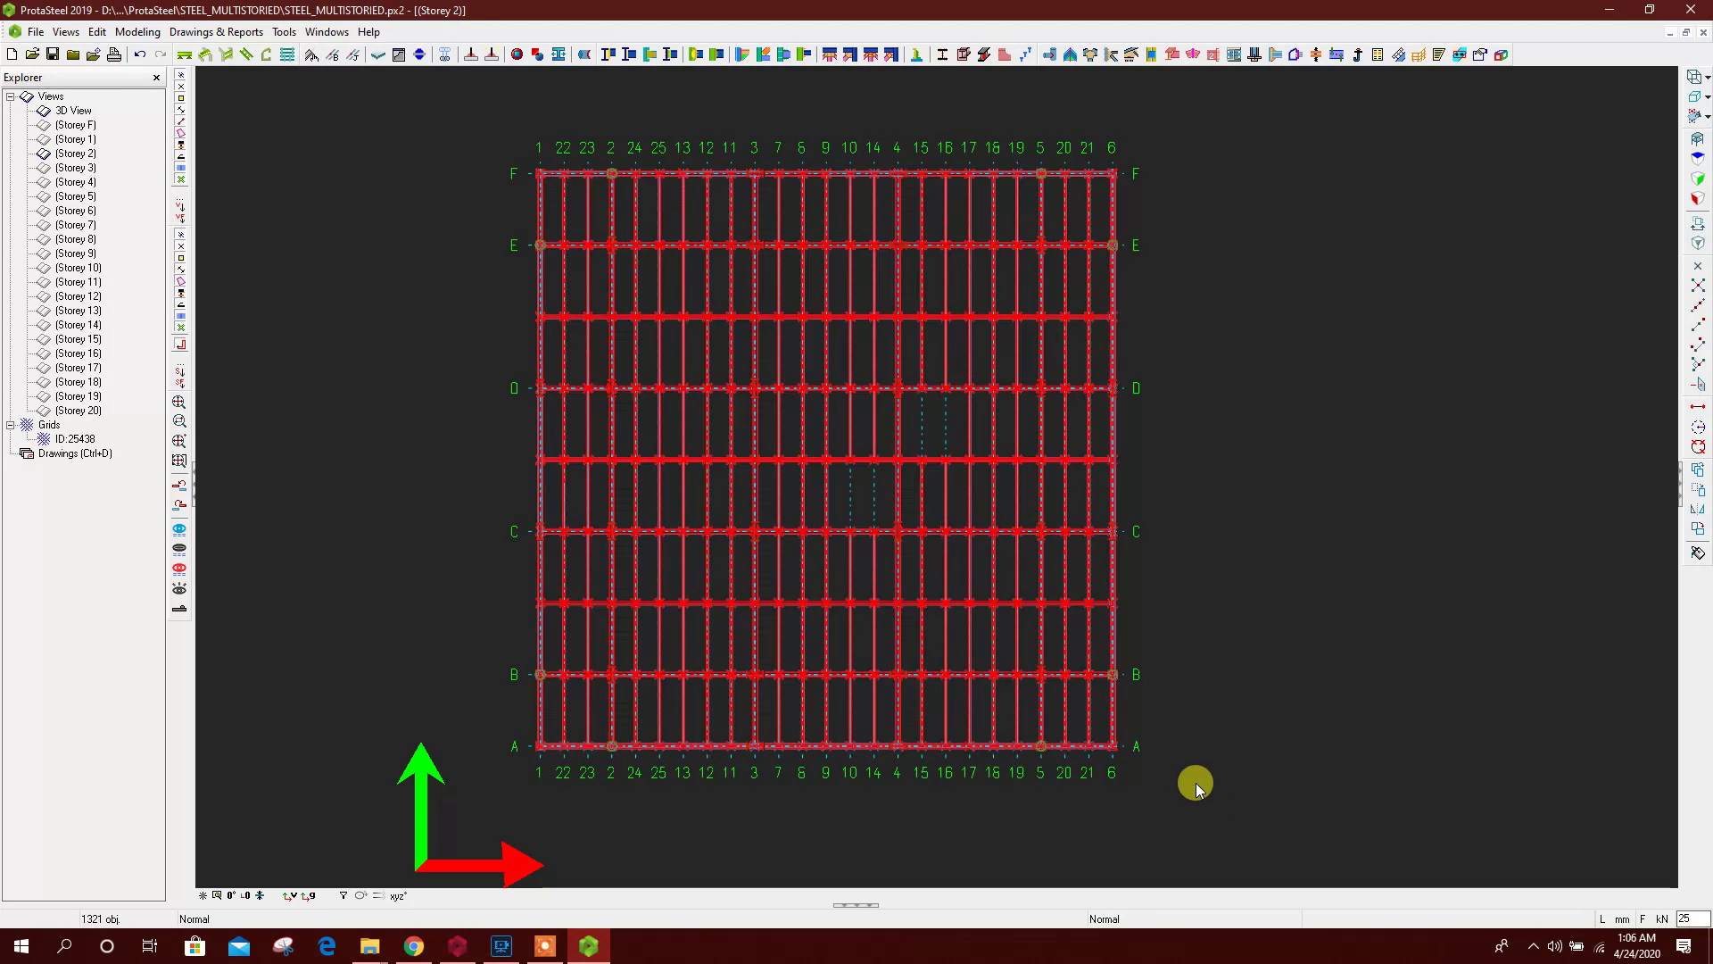
left_click(249, 35)
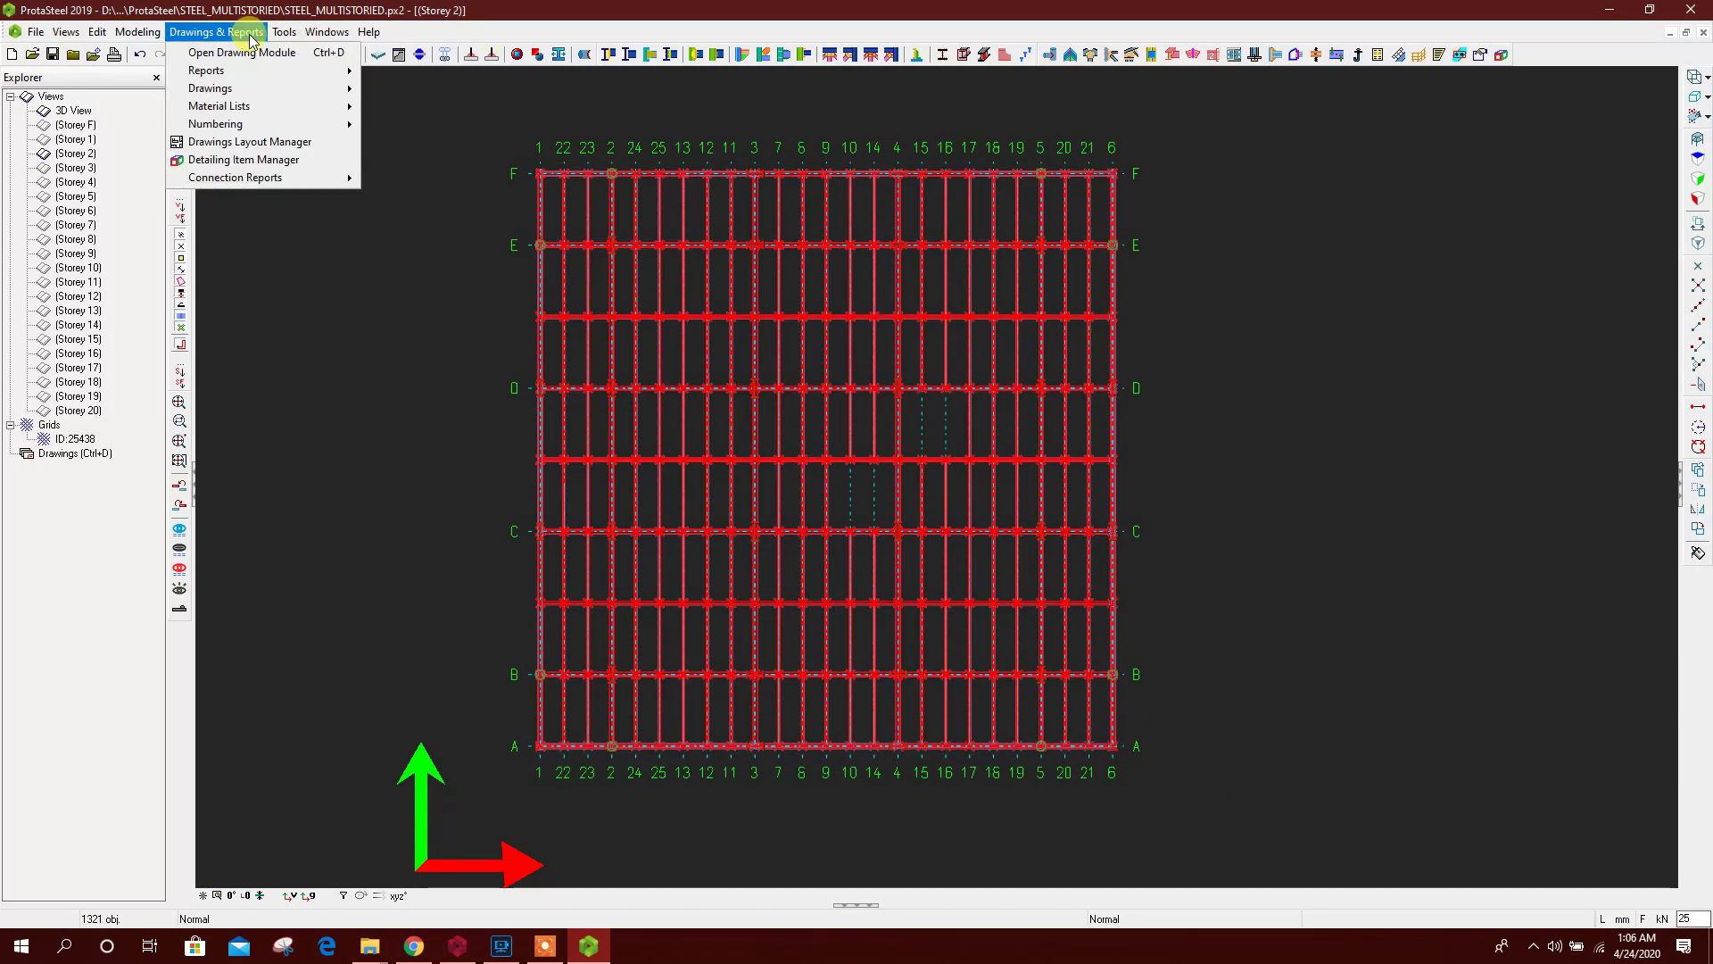
mouse_move(267, 124)
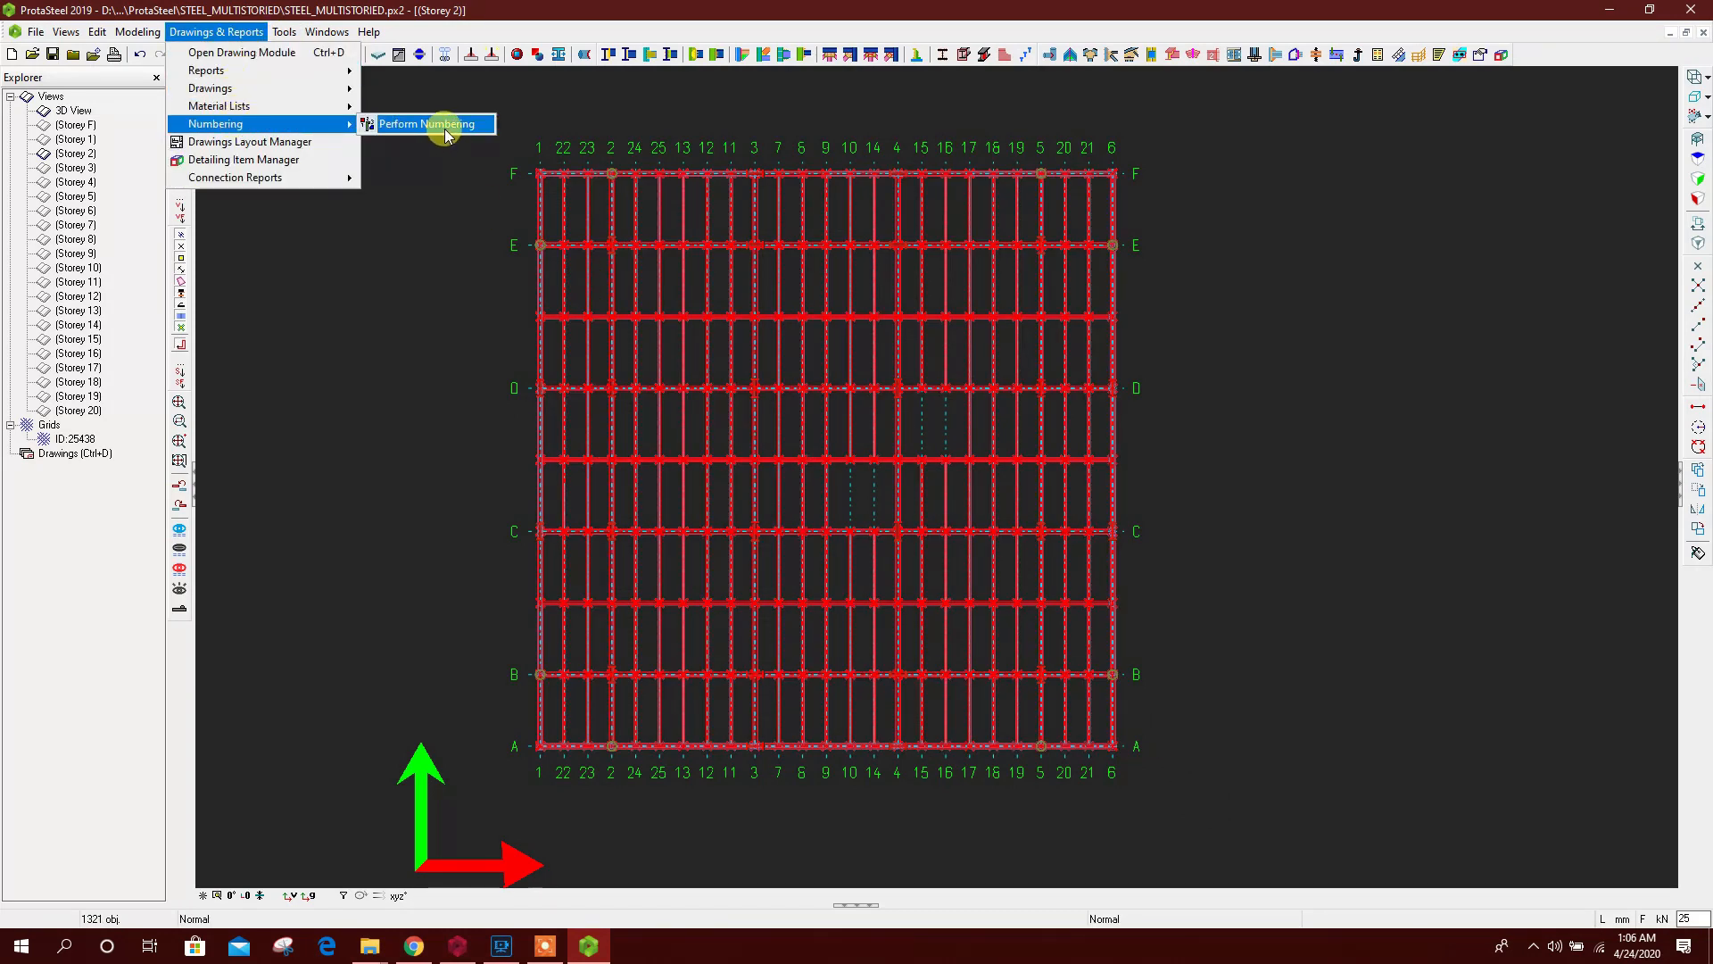
left_click(445, 125)
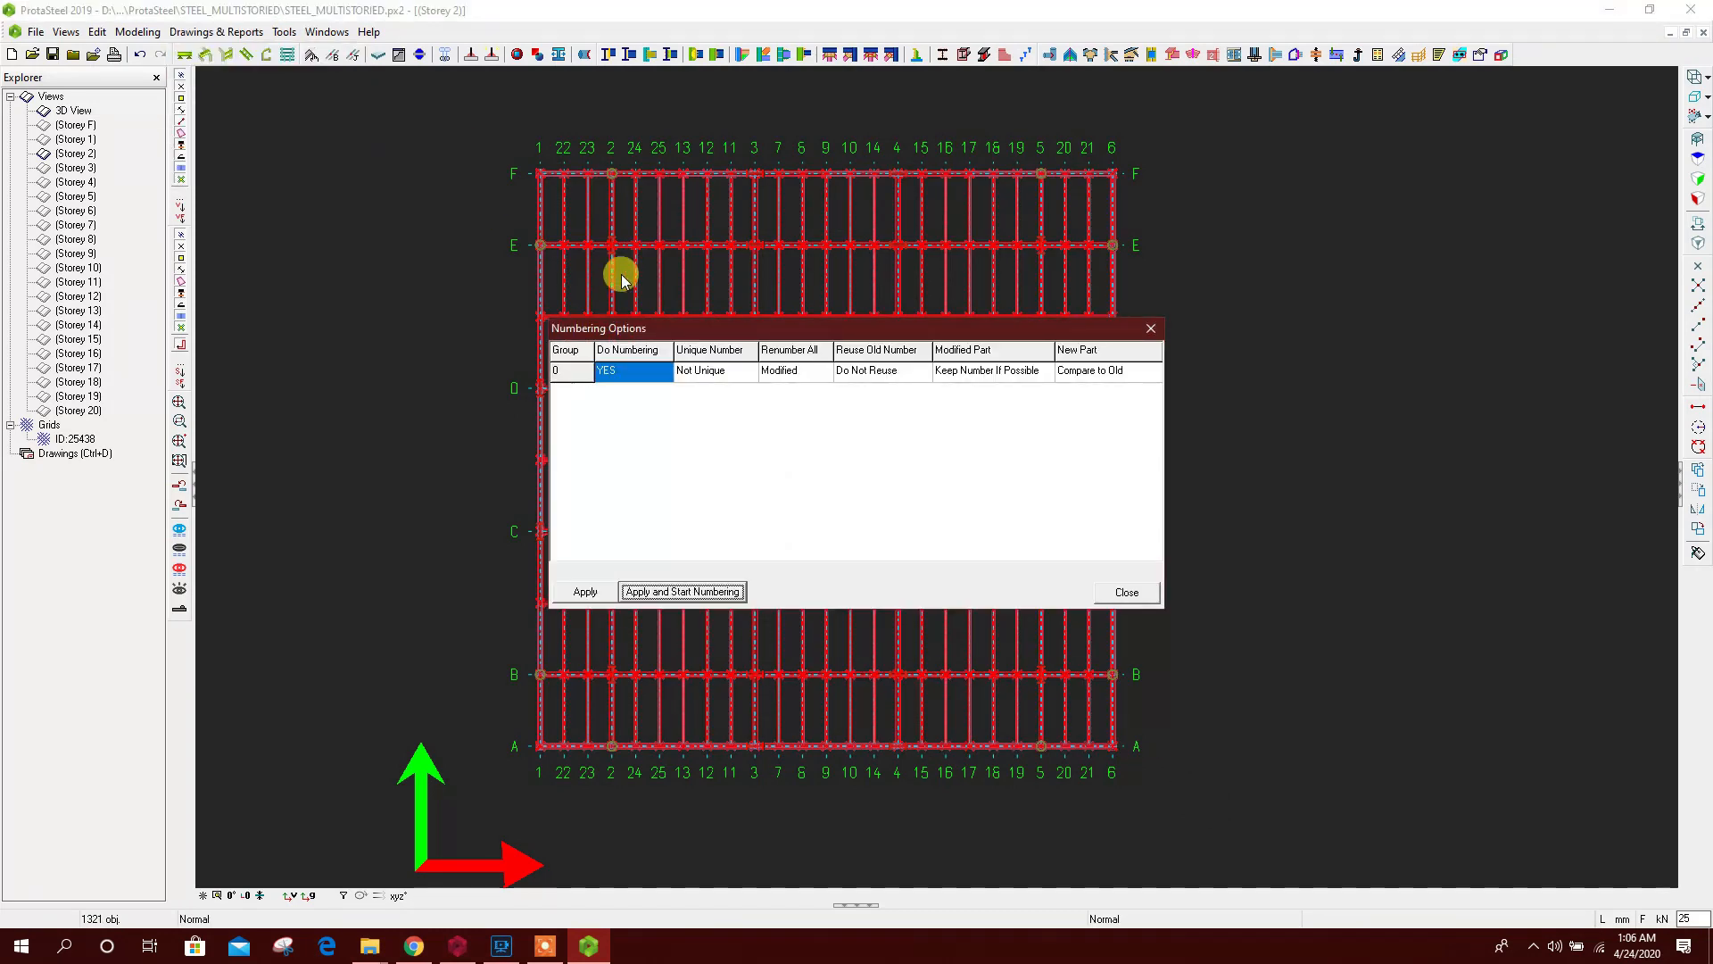
left_click(680, 594)
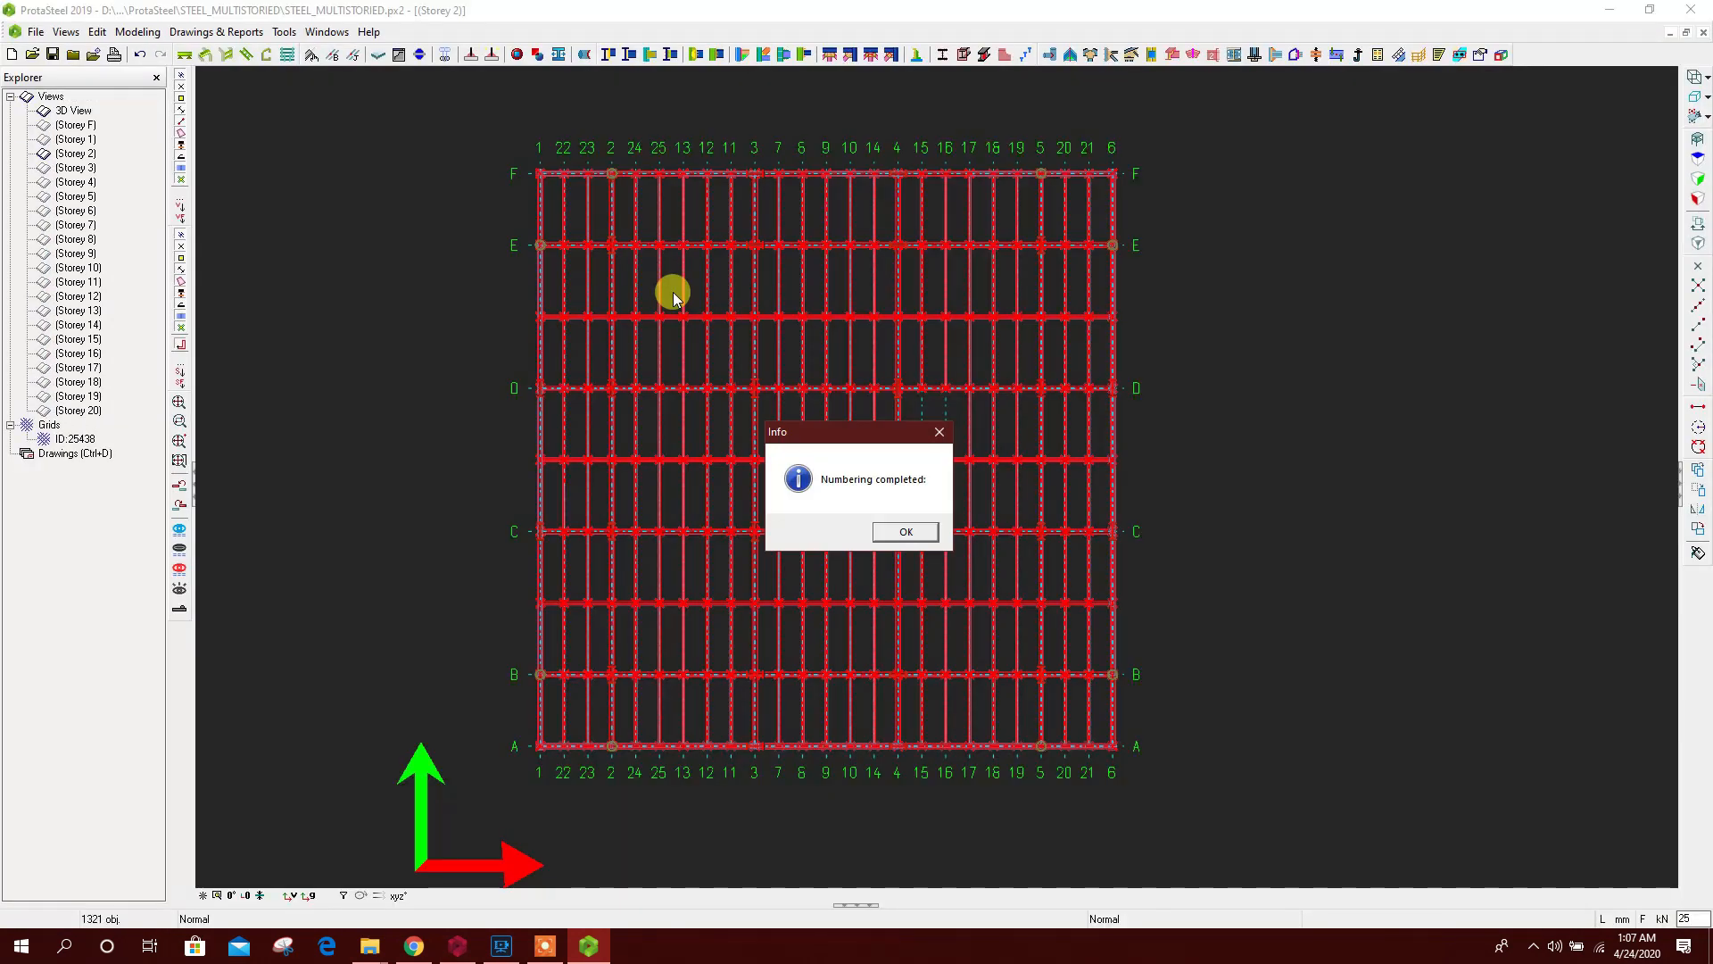
left_click(903, 532)
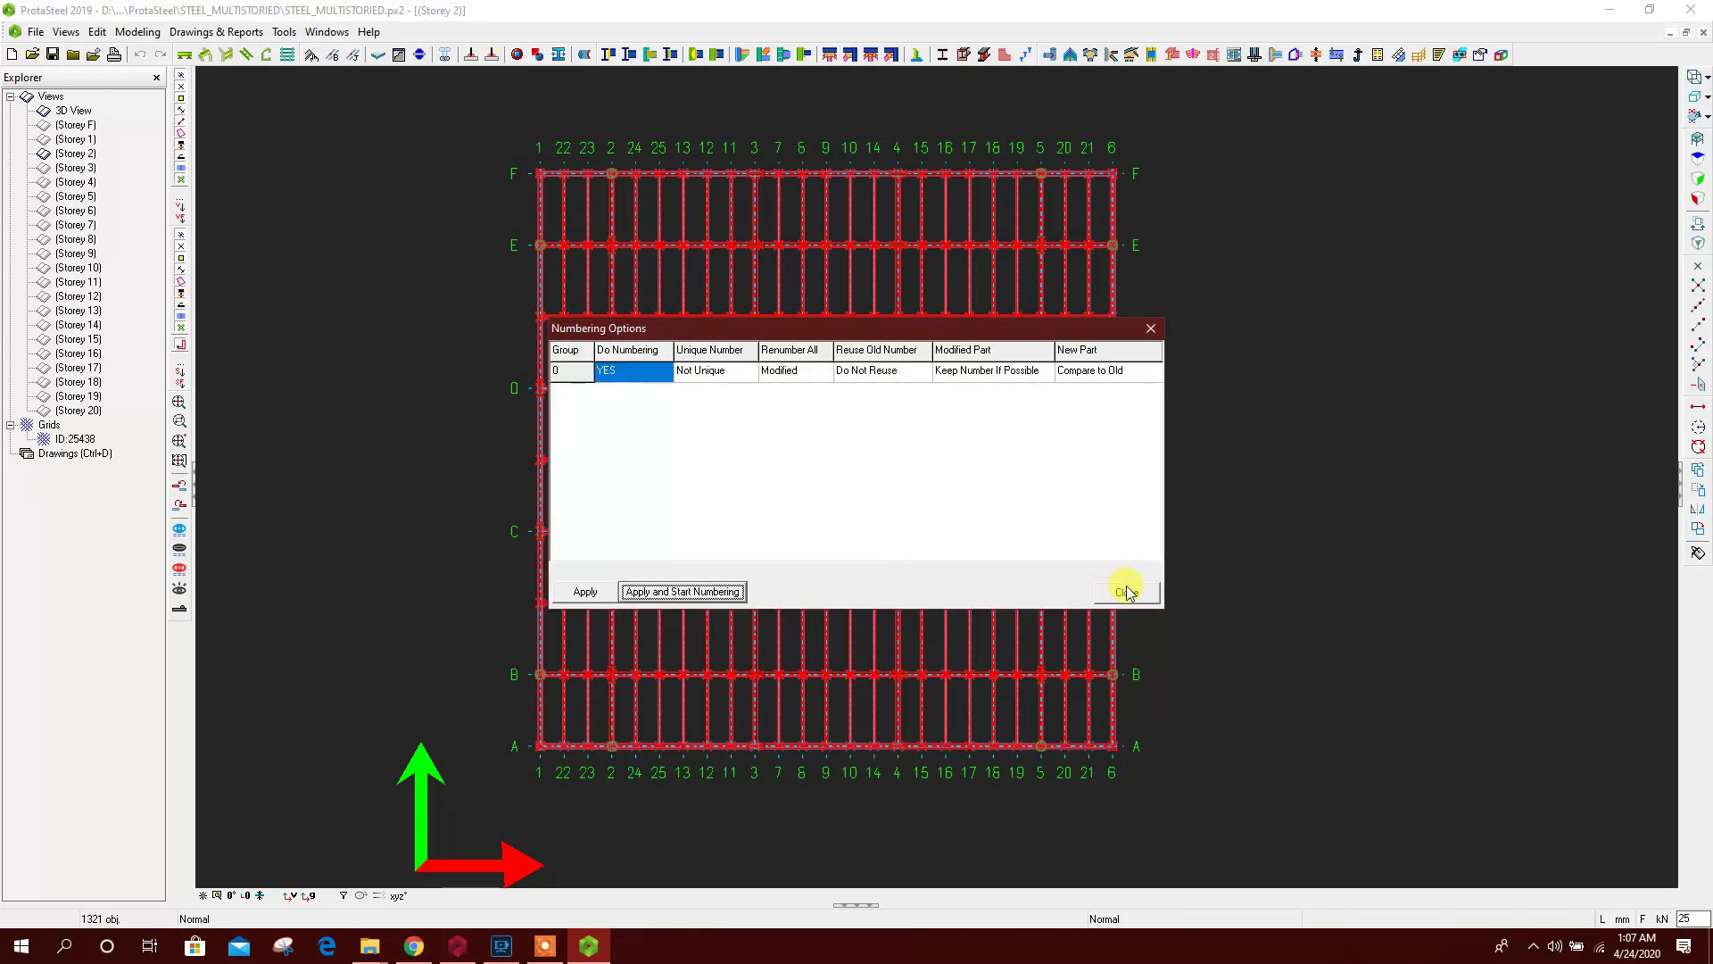
left_click(1127, 592)
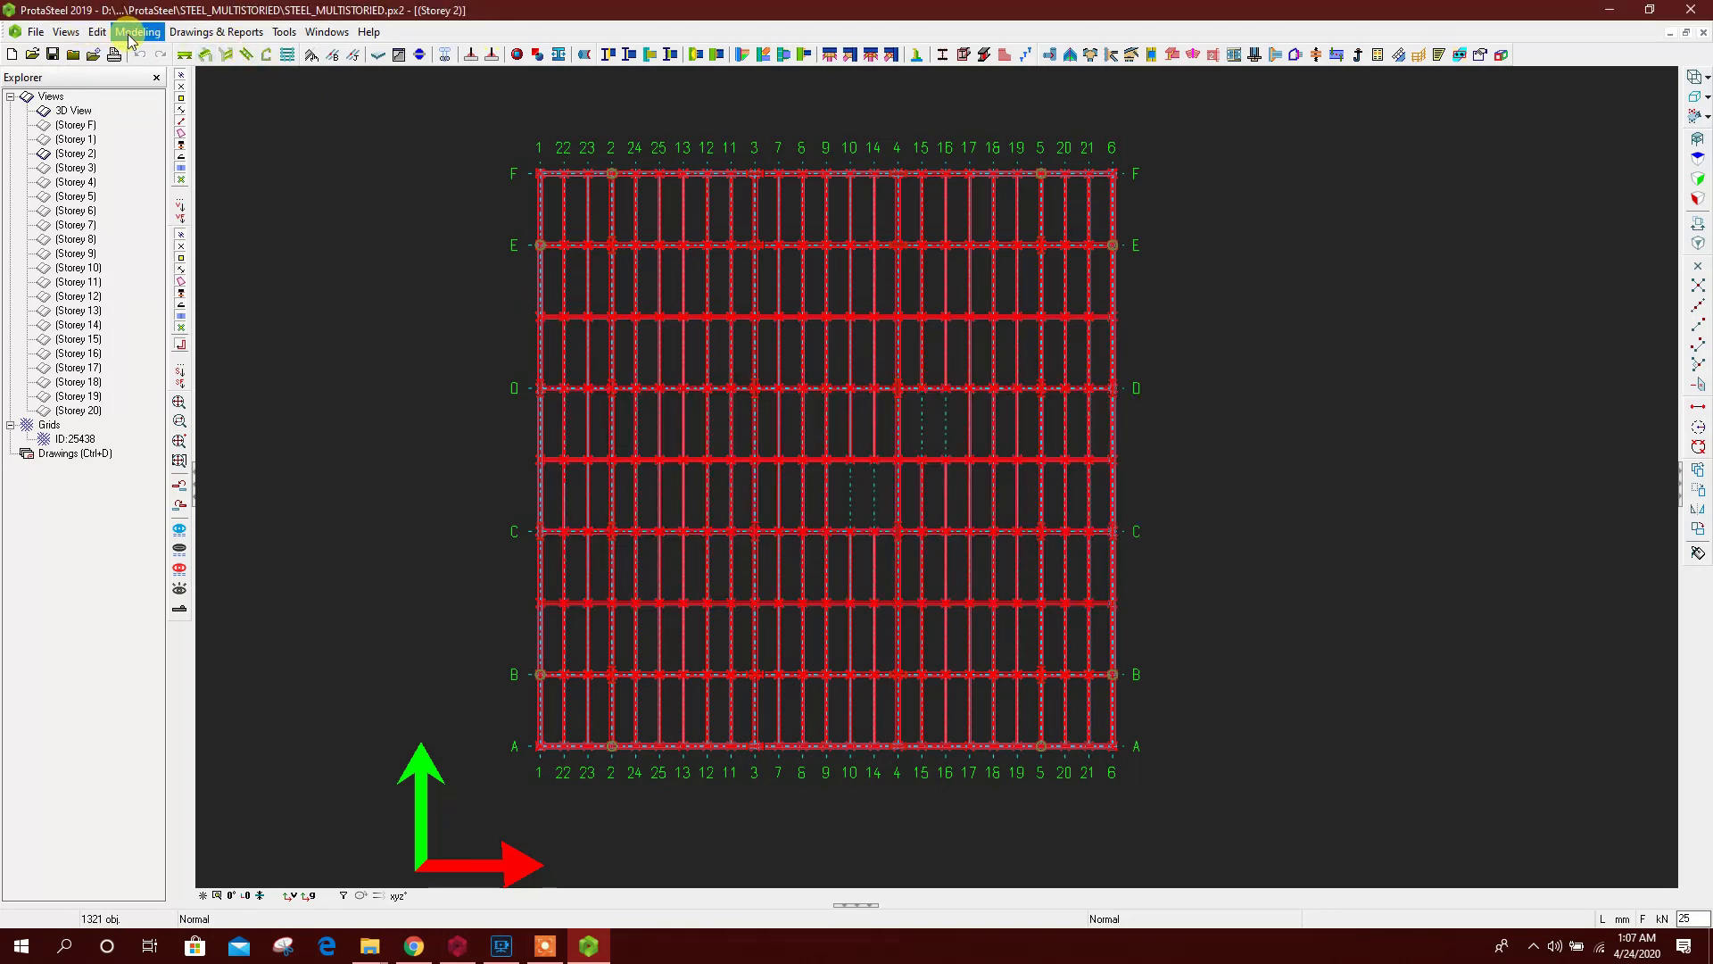
Create assembly drawings for the selected Storey 2 members, accepting the default title block
left_click(207, 32)
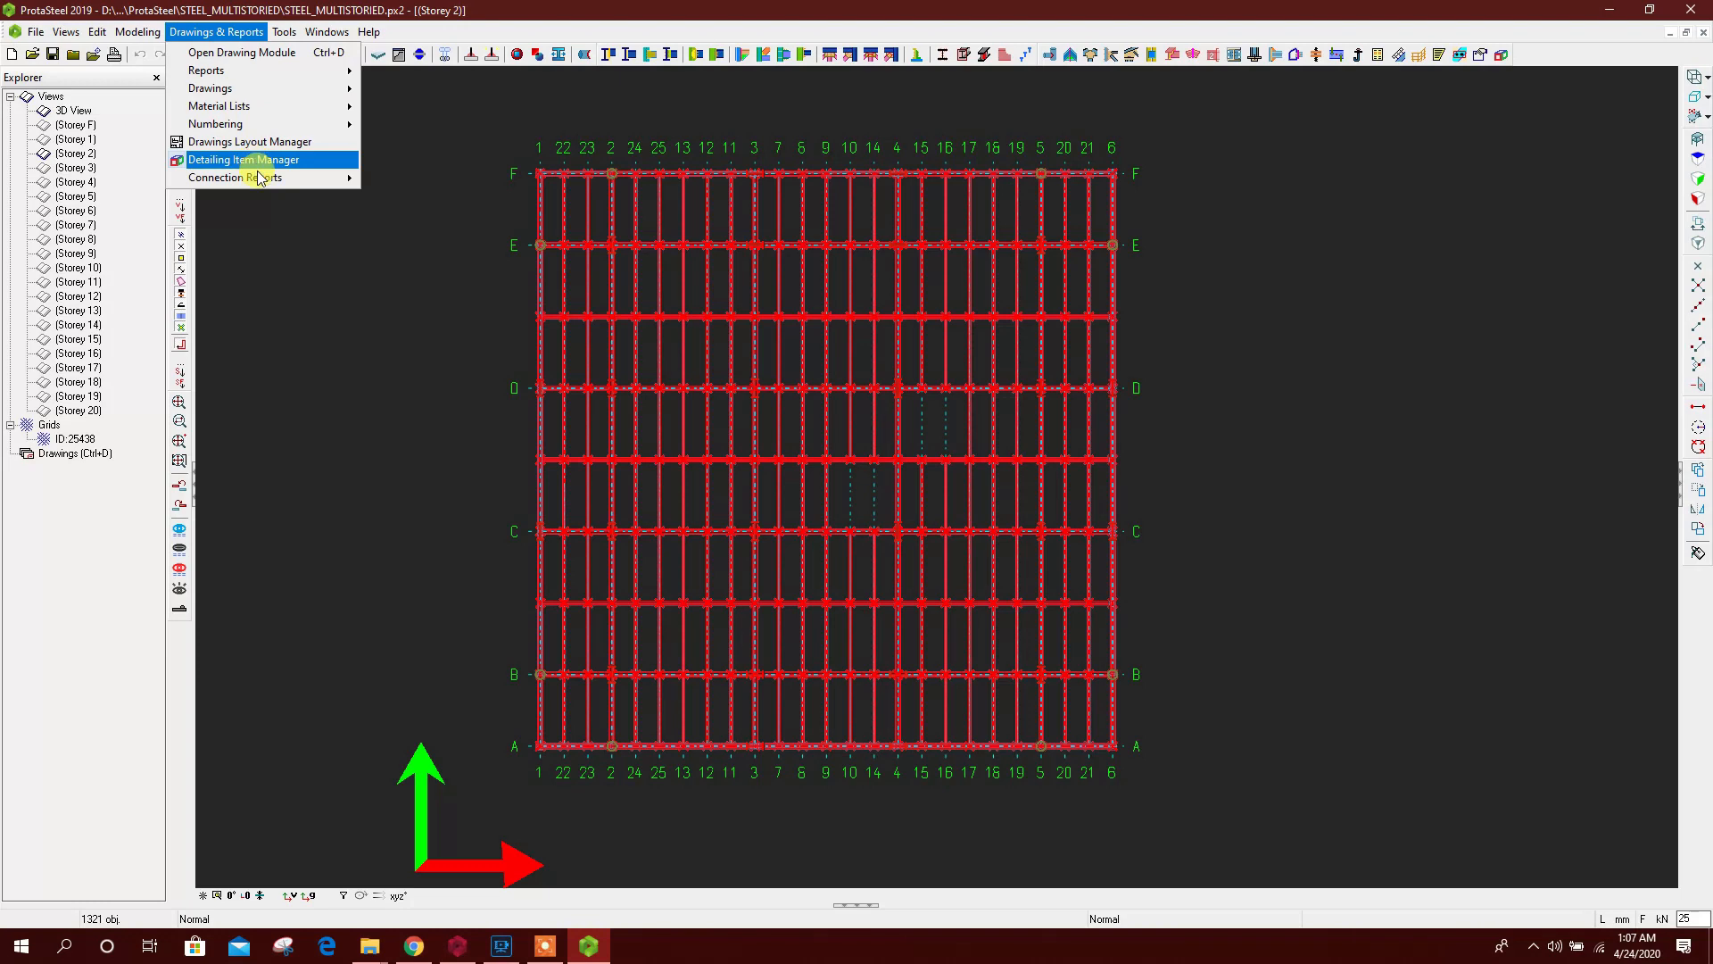
mouse_move(261, 184)
mouse_move(272, 89)
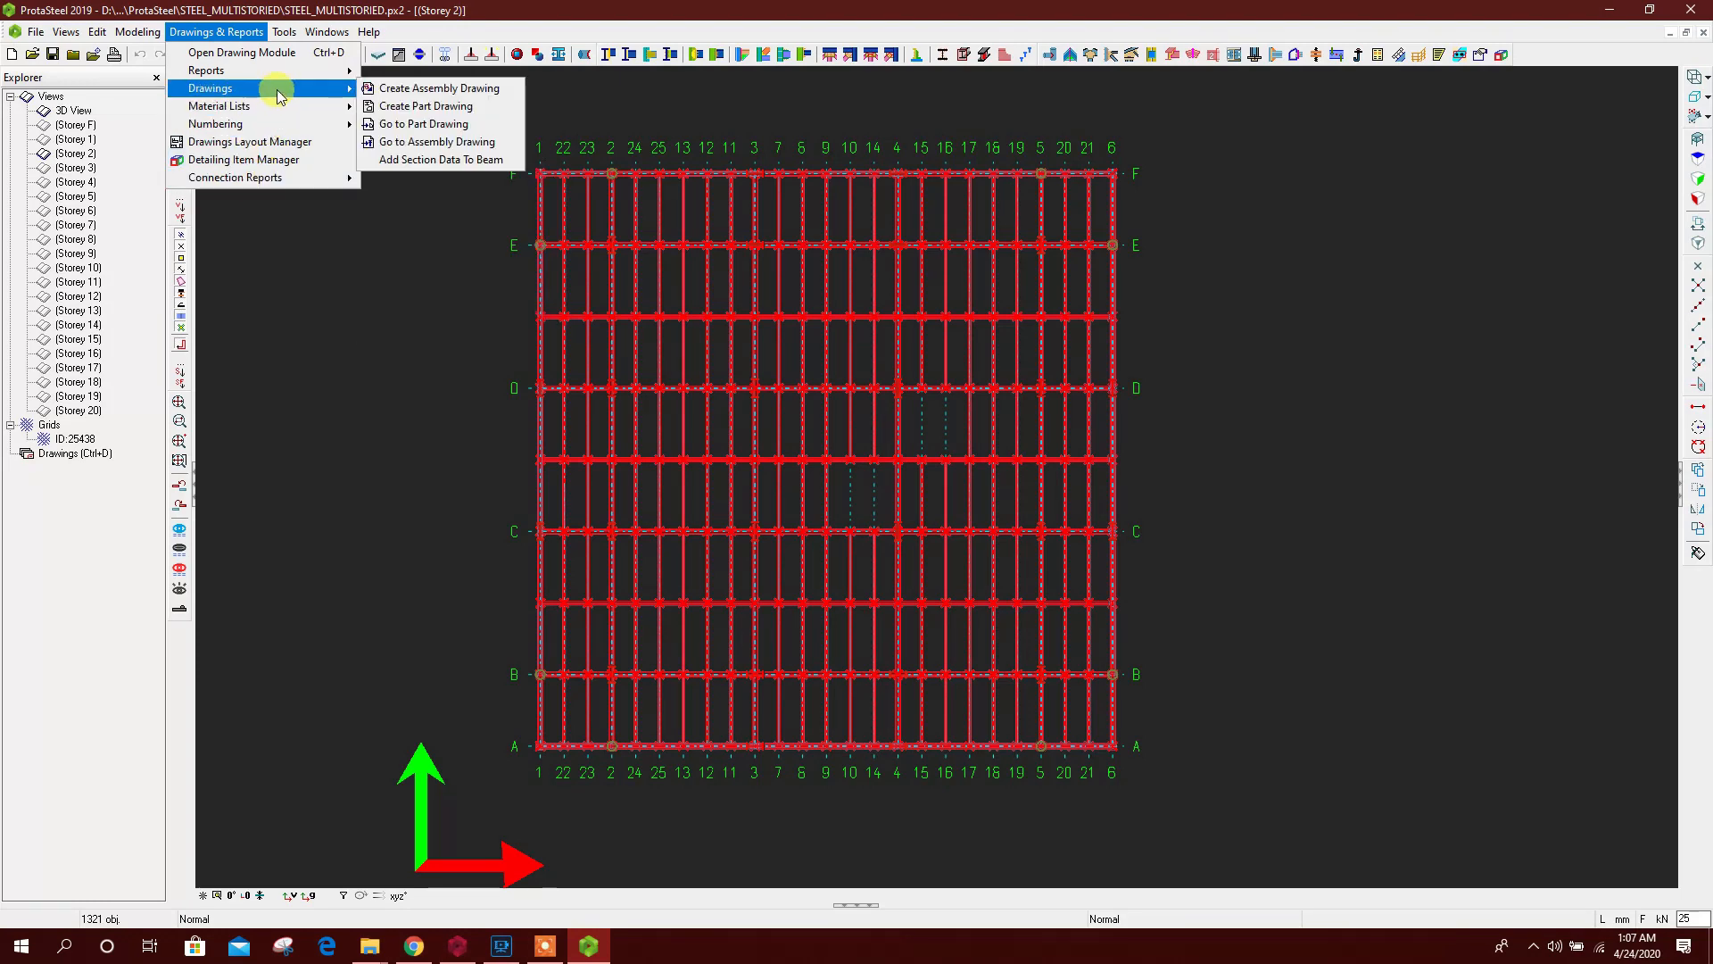
left_click(493, 90)
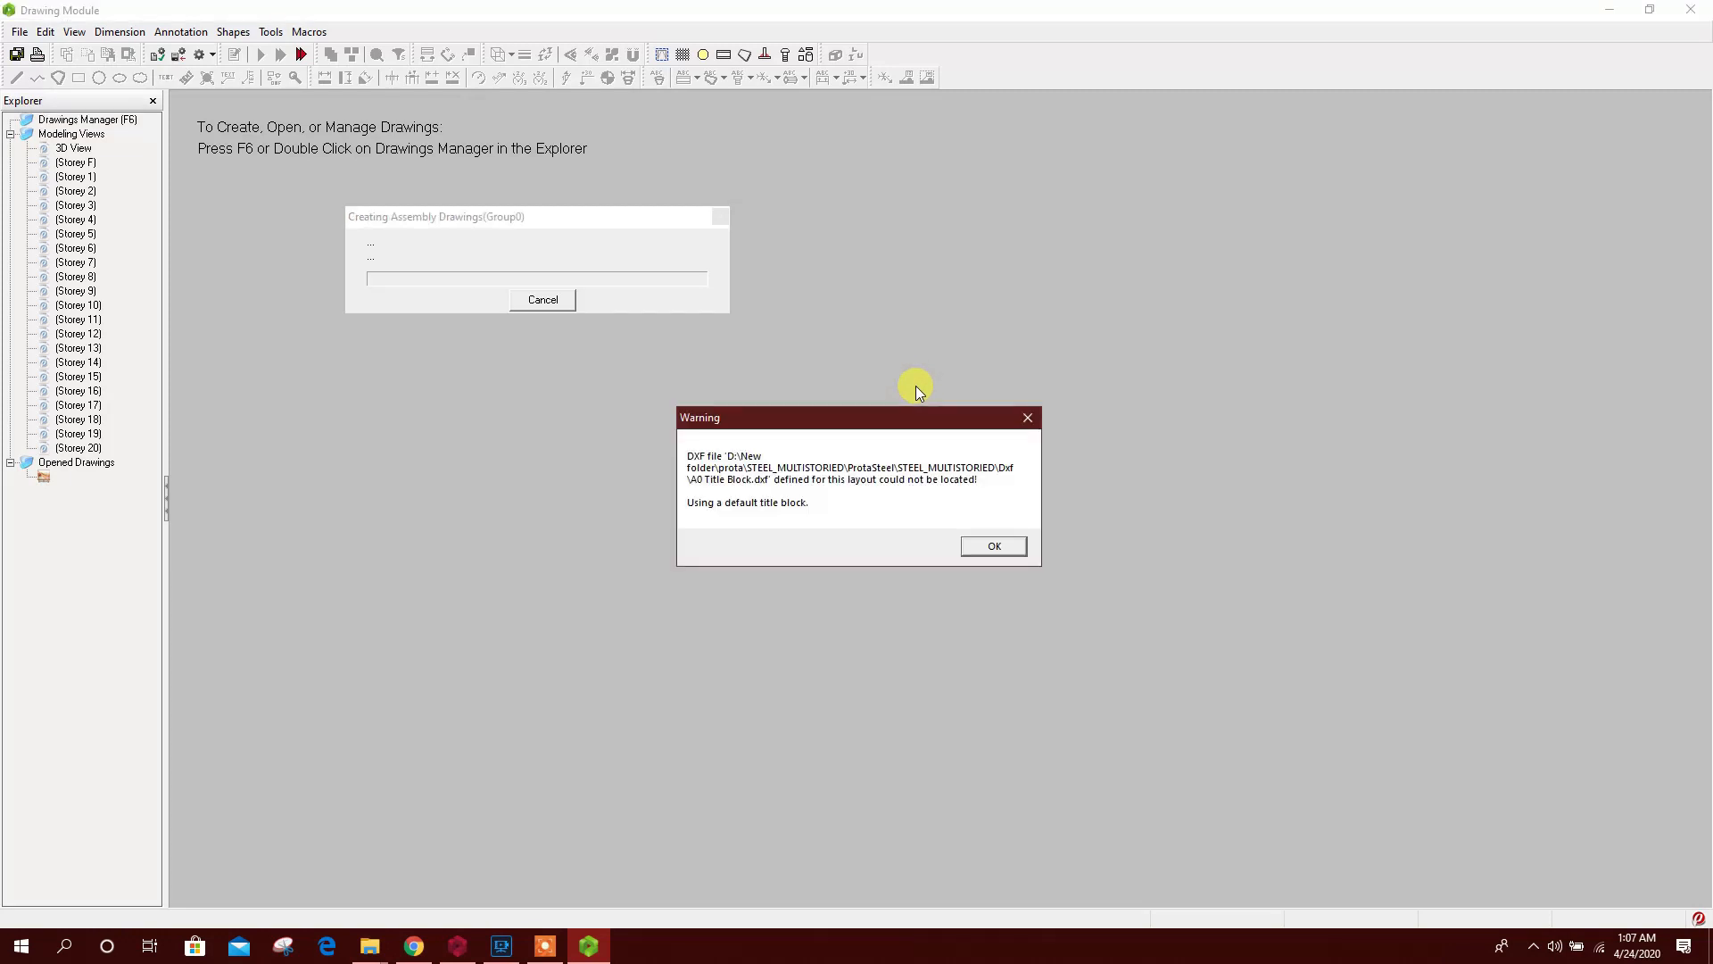
left_click(984, 542)
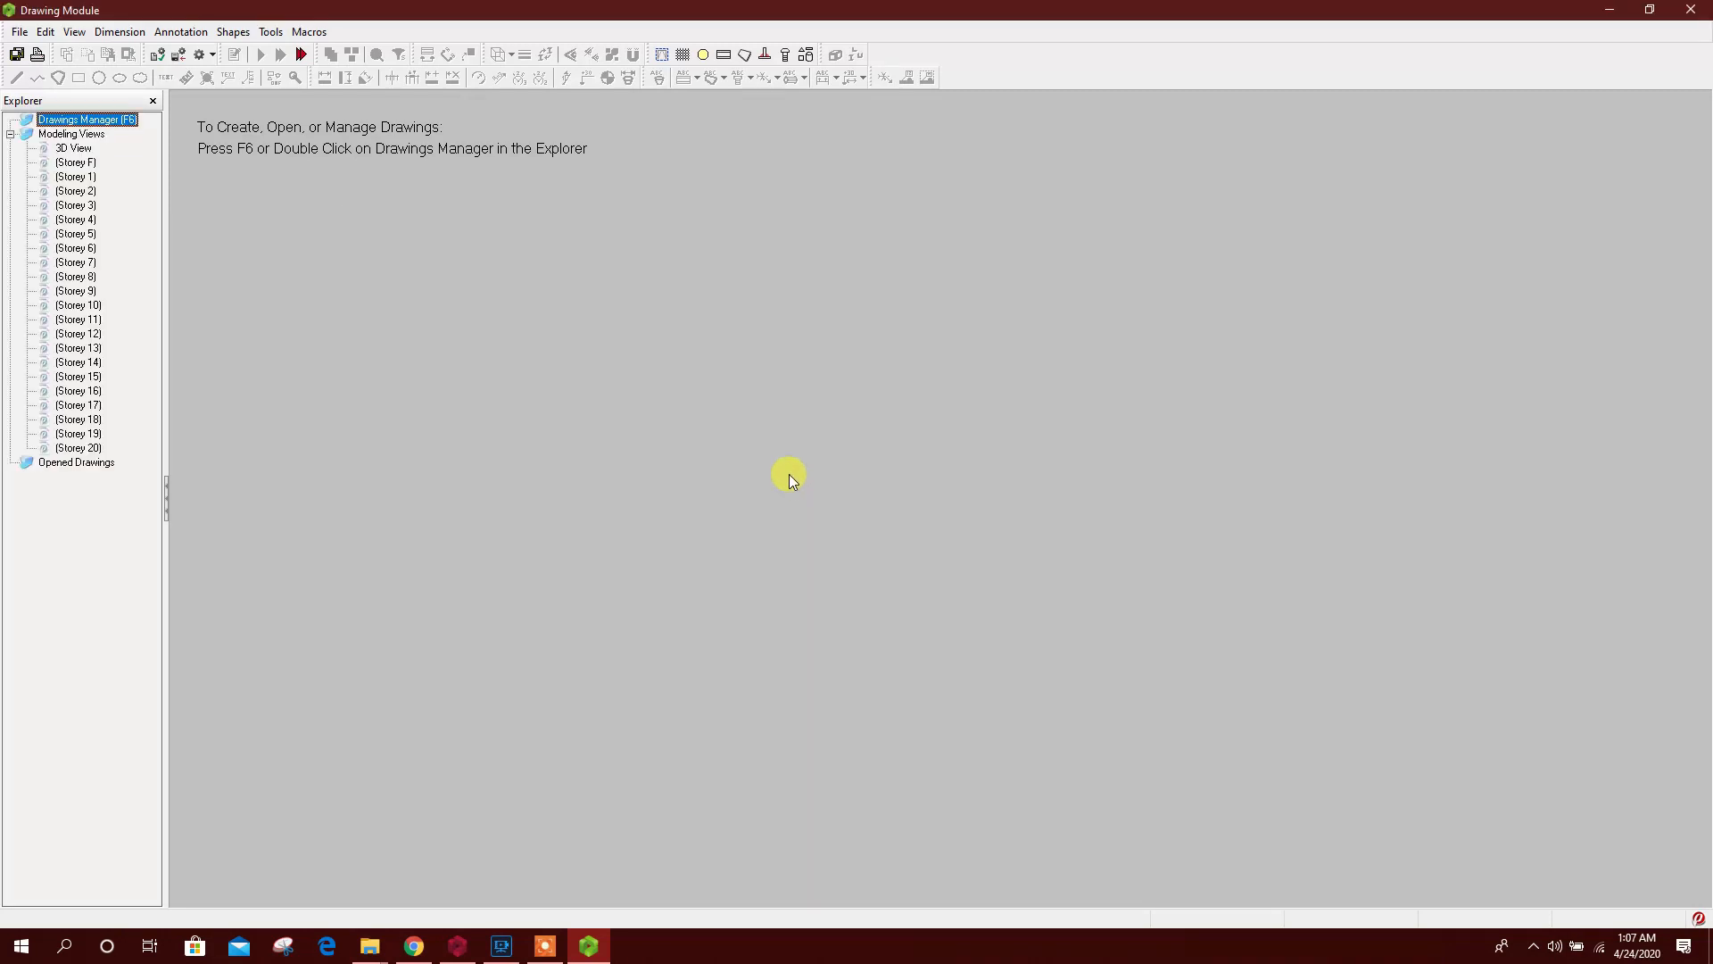
Open assembly drawings 835-156-CE-001, 835-156-CE-002 and 835-156-CE-003 from the Drawings Manager
key("F6")
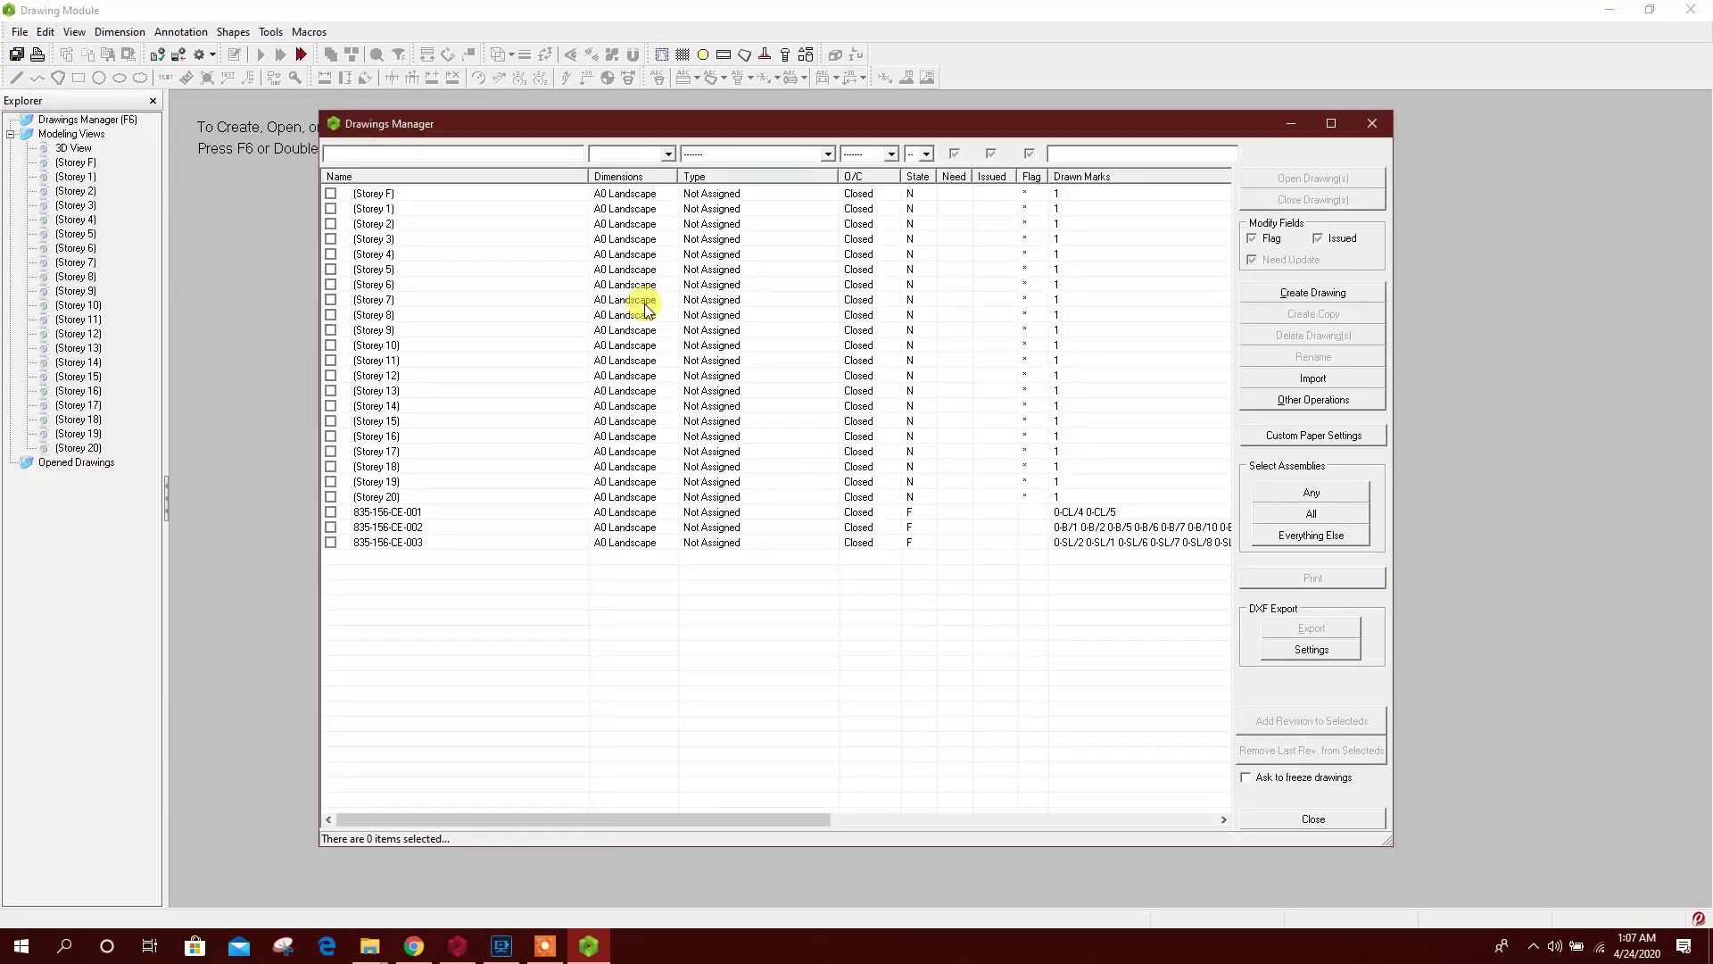
double_click(409, 512)
double_click(407, 526)
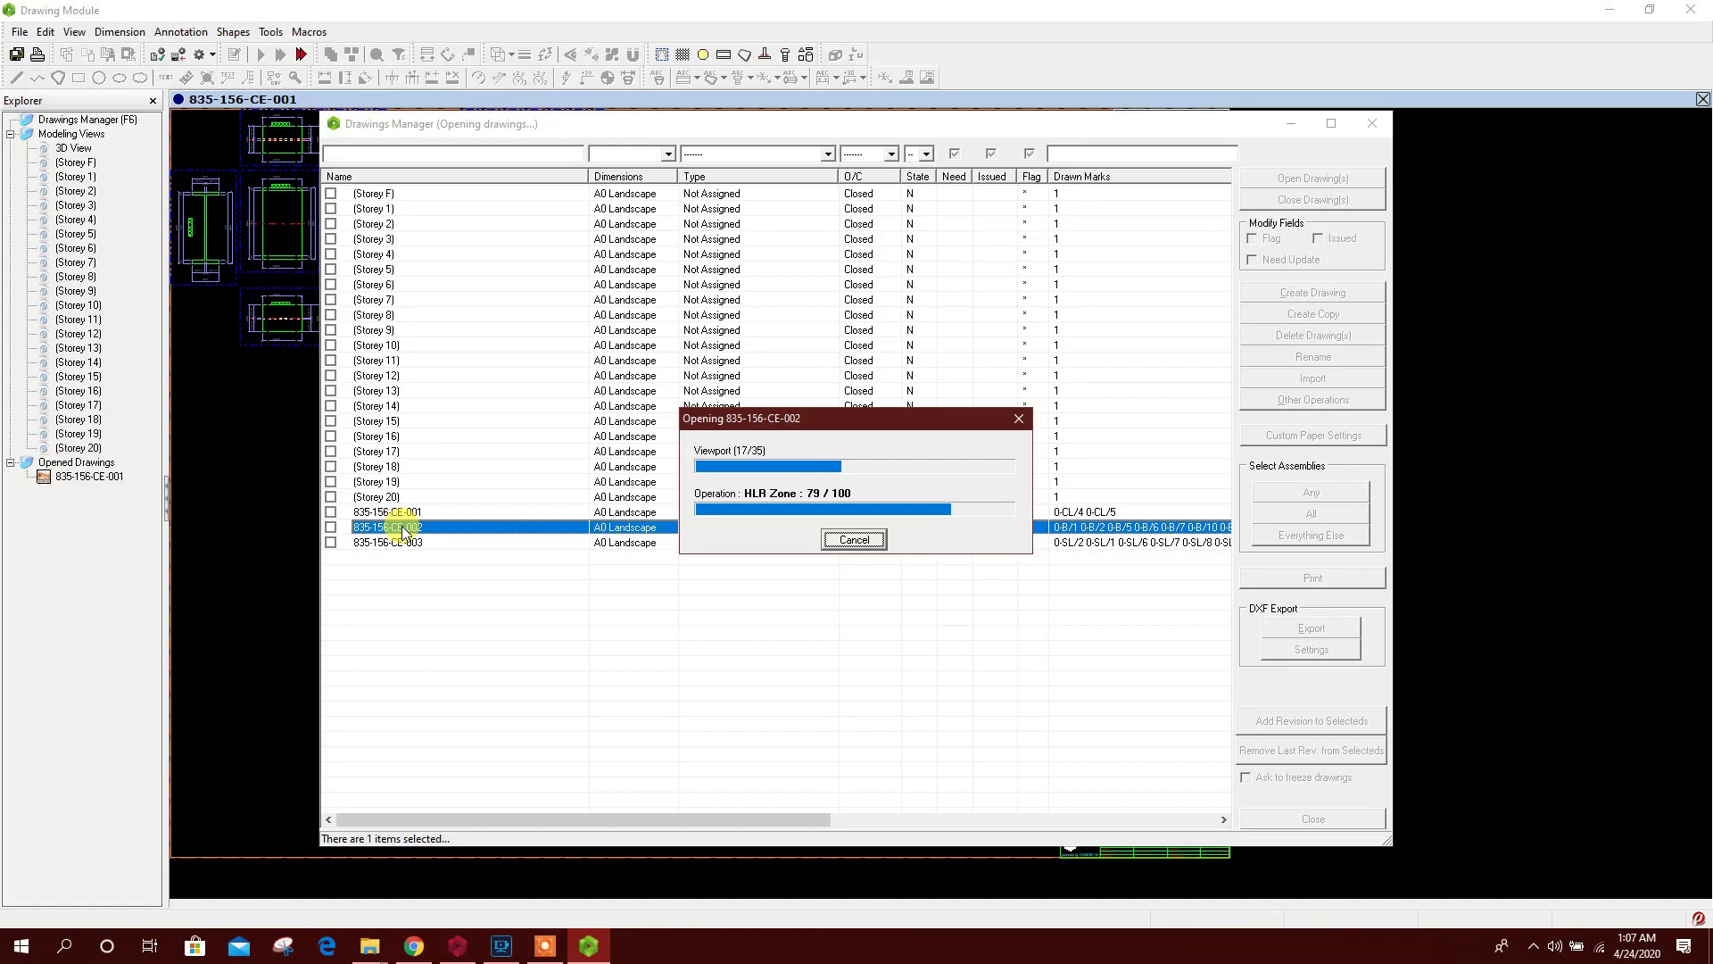
left_click_drag(488, 111, 488, 305)
double_click(394, 737)
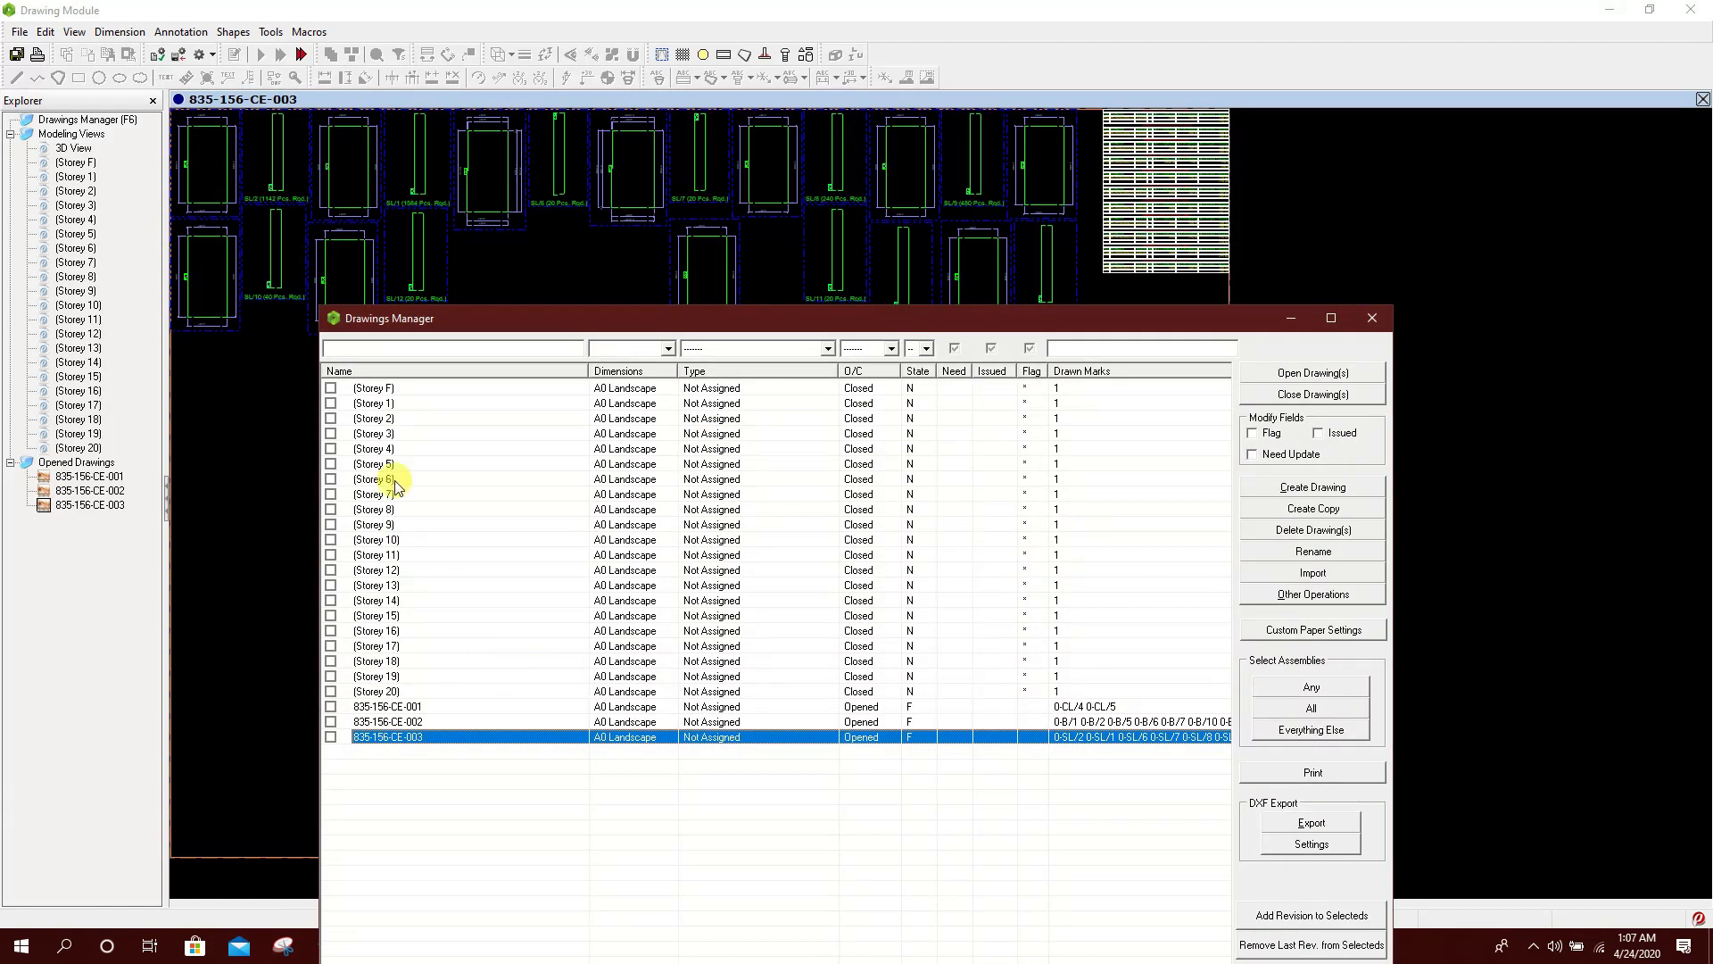
Open the Storey 2, 5, 12, 19 and 20 drawings and assembly drawing 835-156-CE-001
double_click(373, 389)
double_click(375, 404)
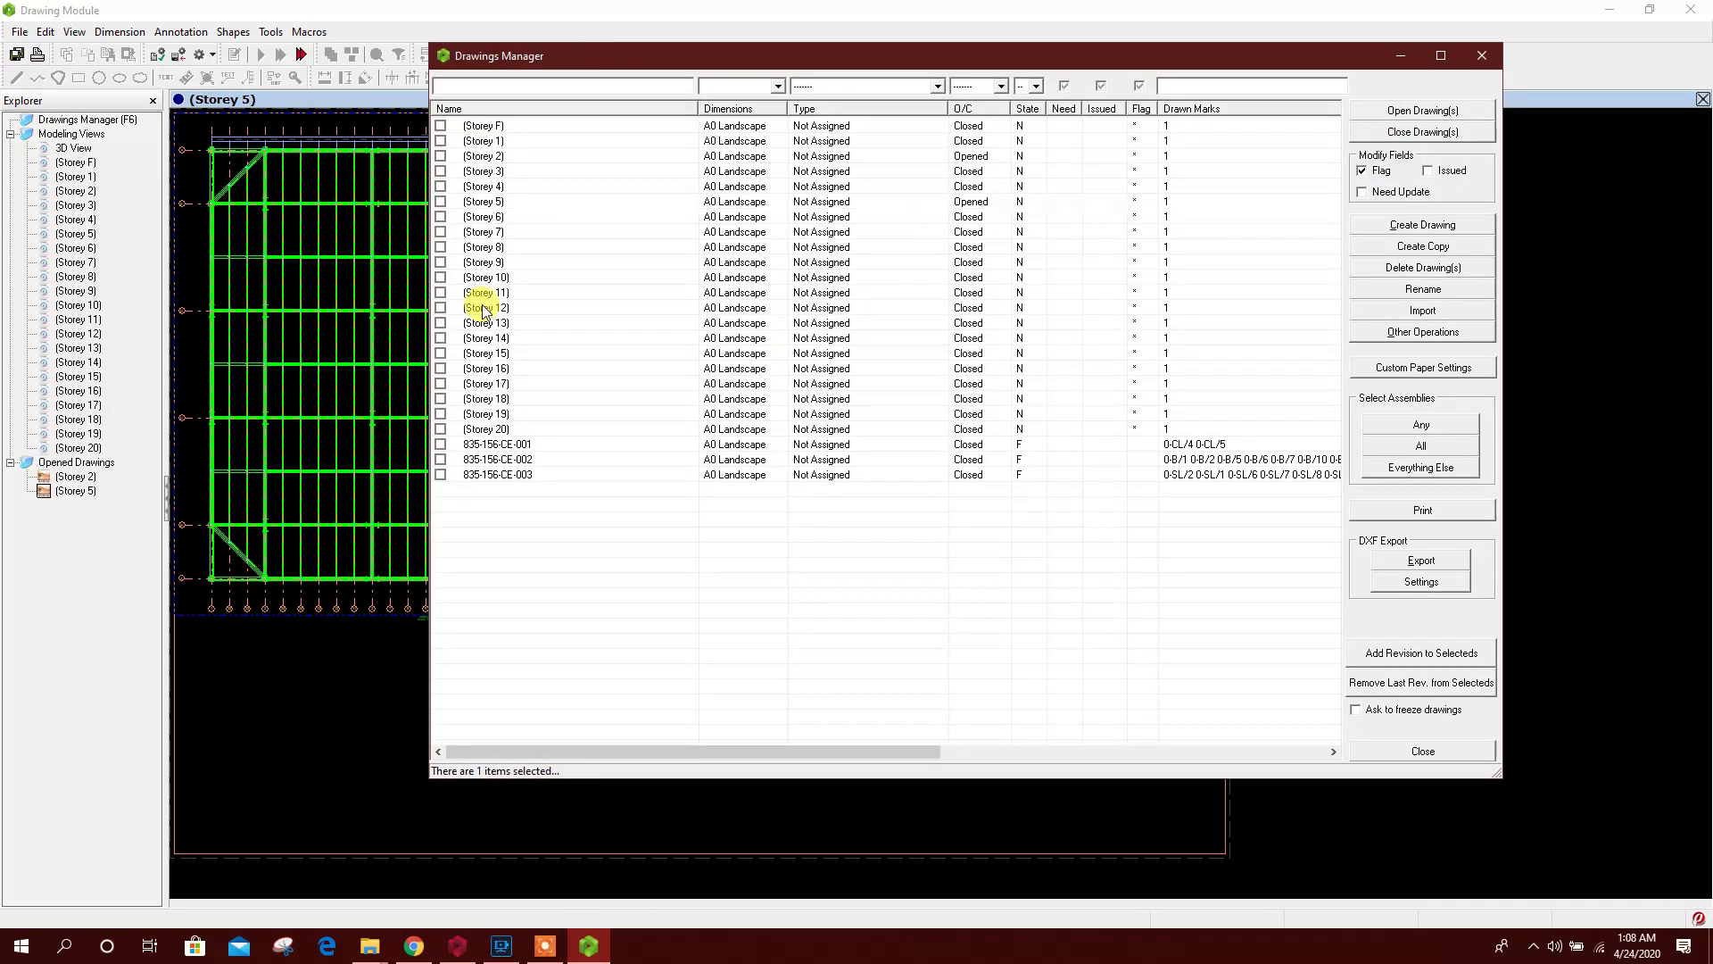
double_click(486, 413)
double_click(486, 429)
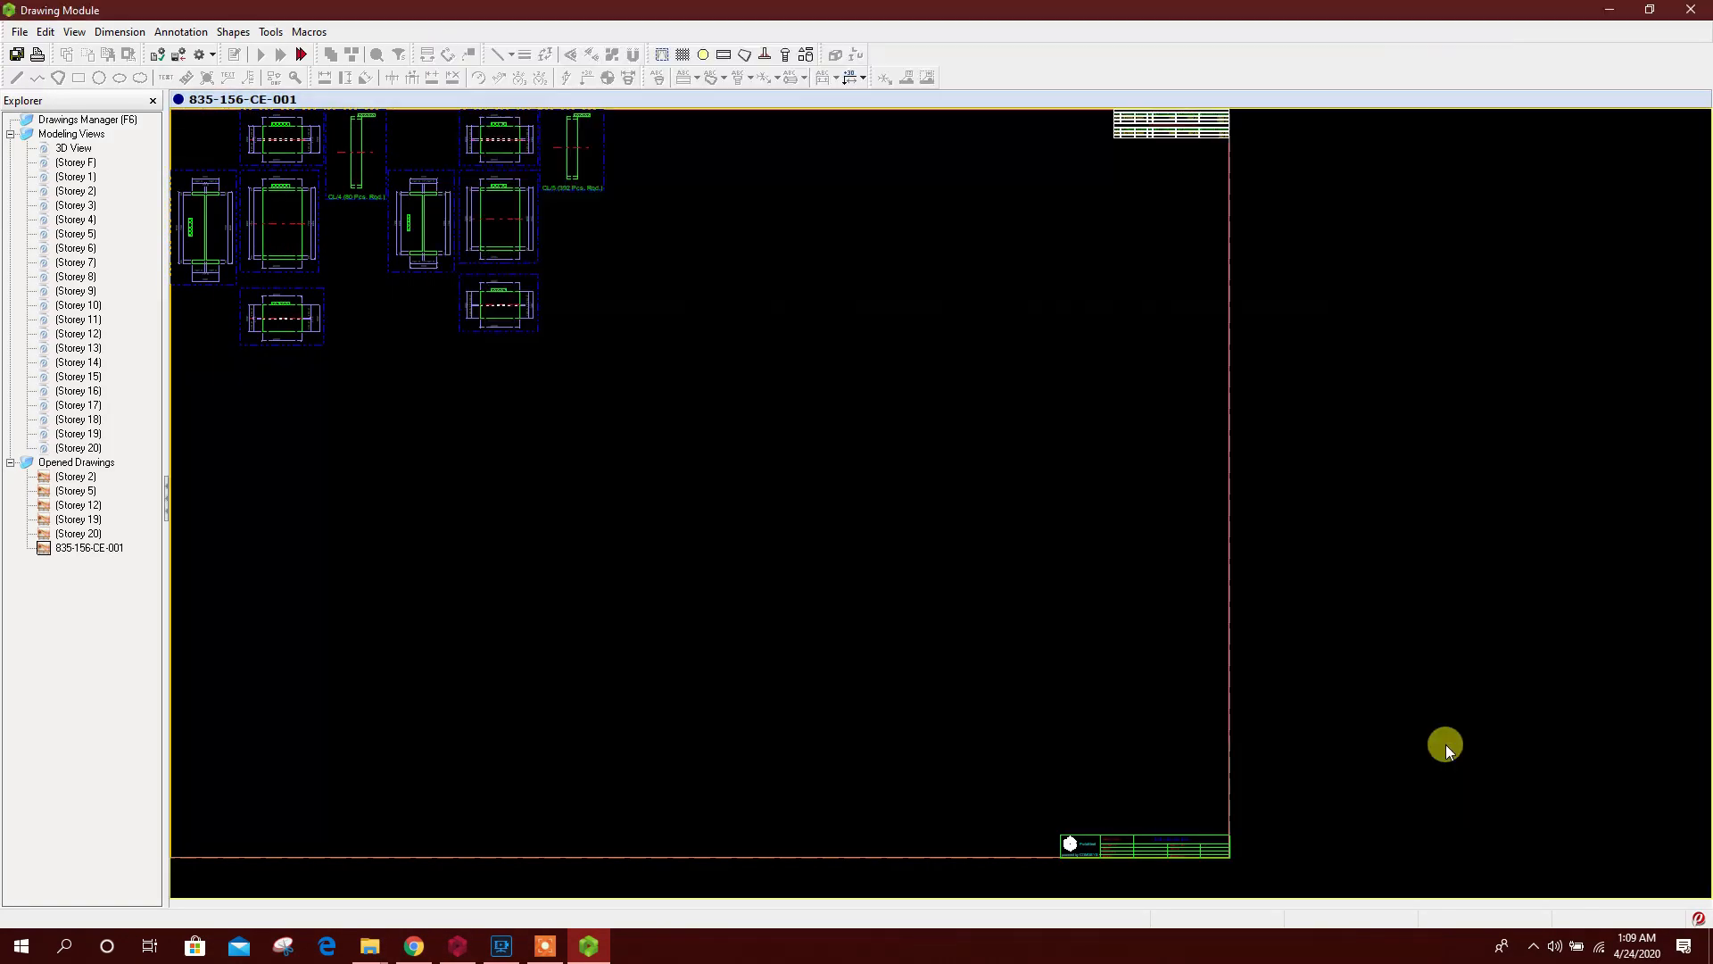
Examine the member views on assembly drawing 835-156-CE-001
scroll(780, 336, "up", 3)
scroll(1285, 279, "up", 3)
scroll(643, 383, "down", 5)
scroll(589, 333, "up", 4)
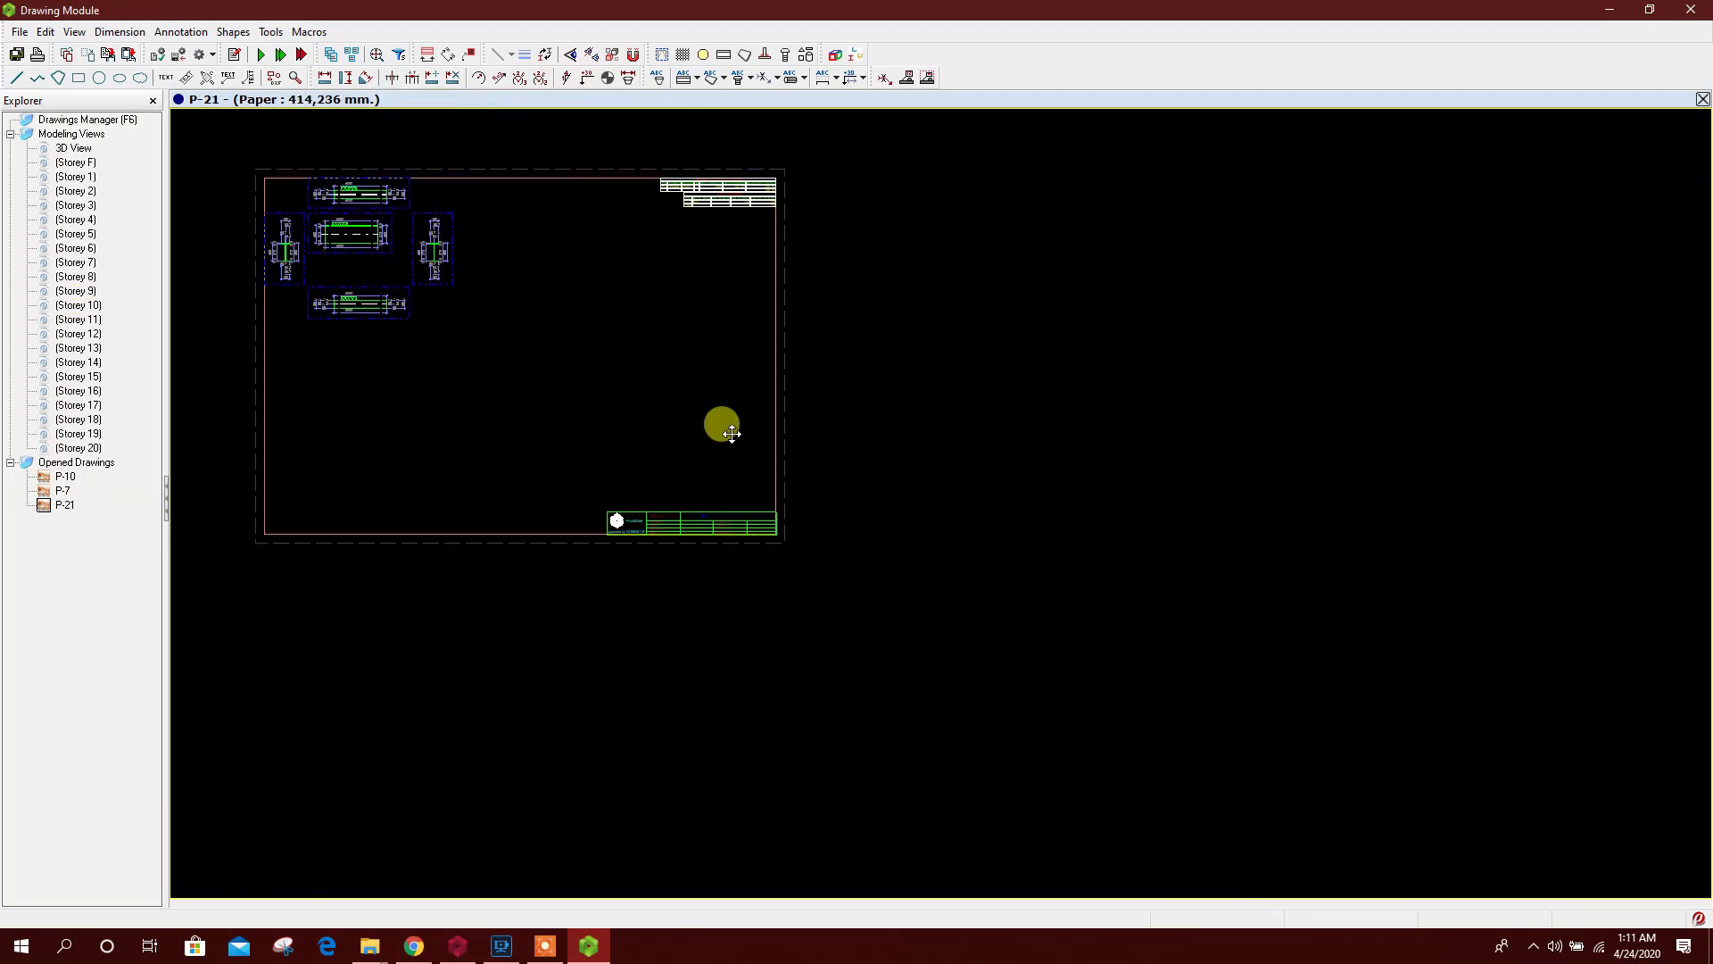
Examine the dimensioned elevation, plan and end views of the IPE400 beam on part drawing P-21
scroll(497, 306, "up", 3)
scroll(623, 428, "up", 2)
scroll(445, 429, "up", 2)
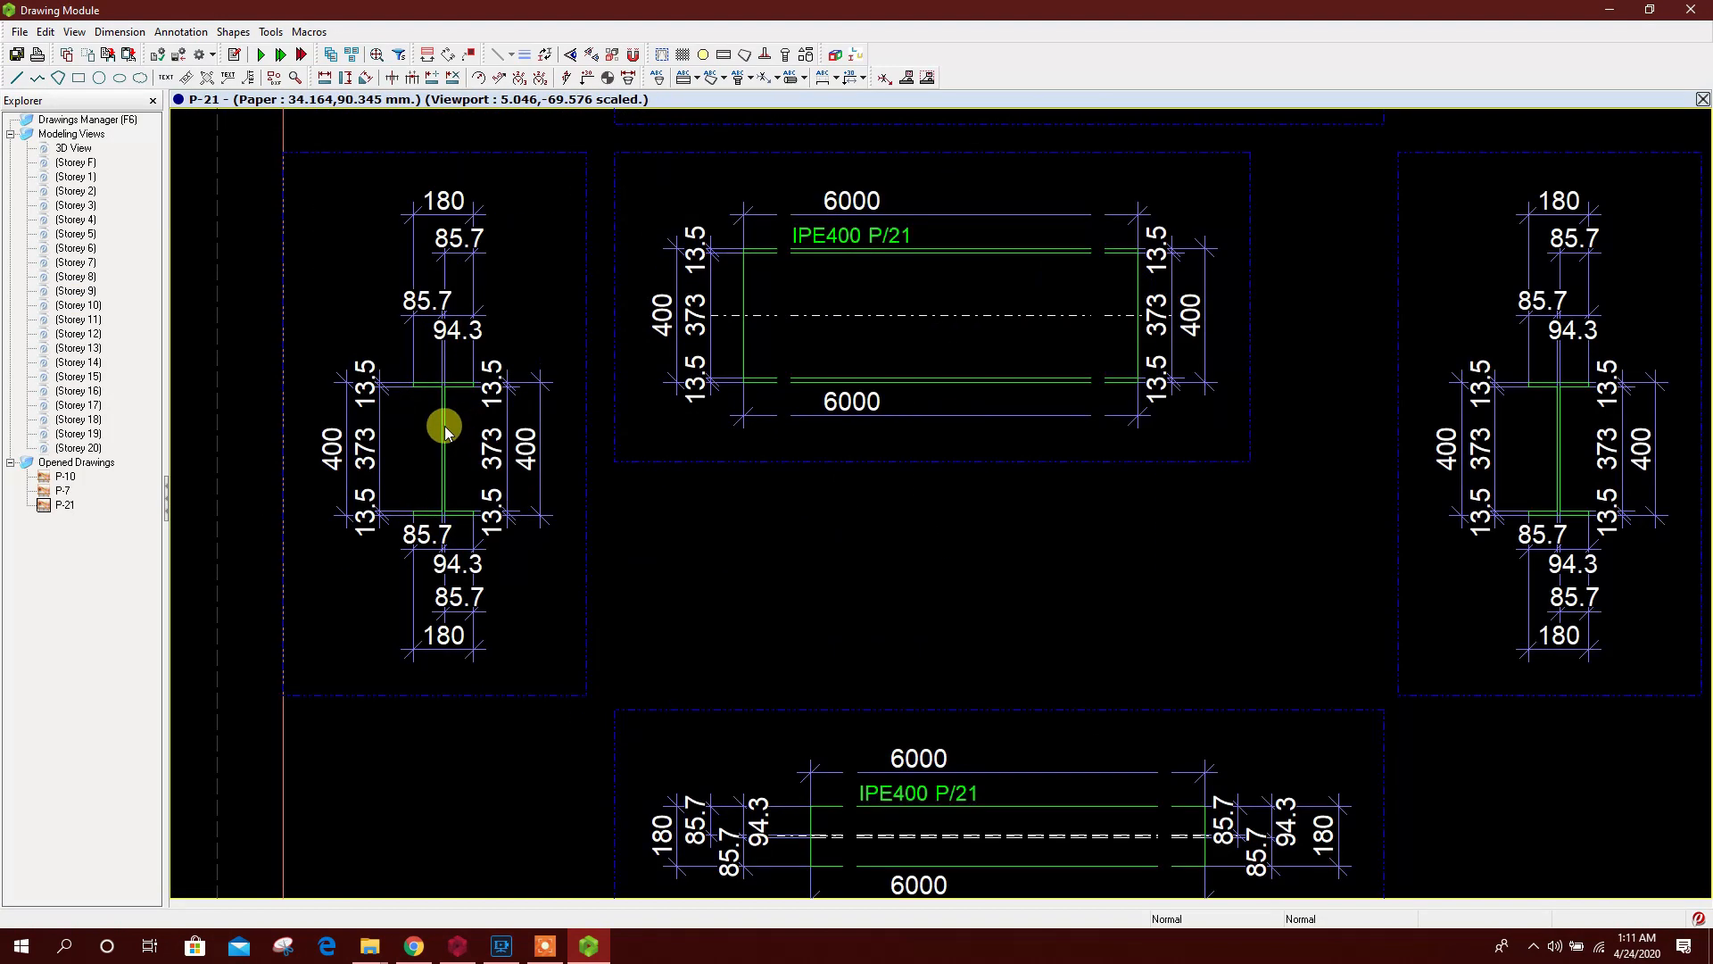
middle_click_drag(814, 424, 719, 561)
scroll(790, 381, "up", 6)
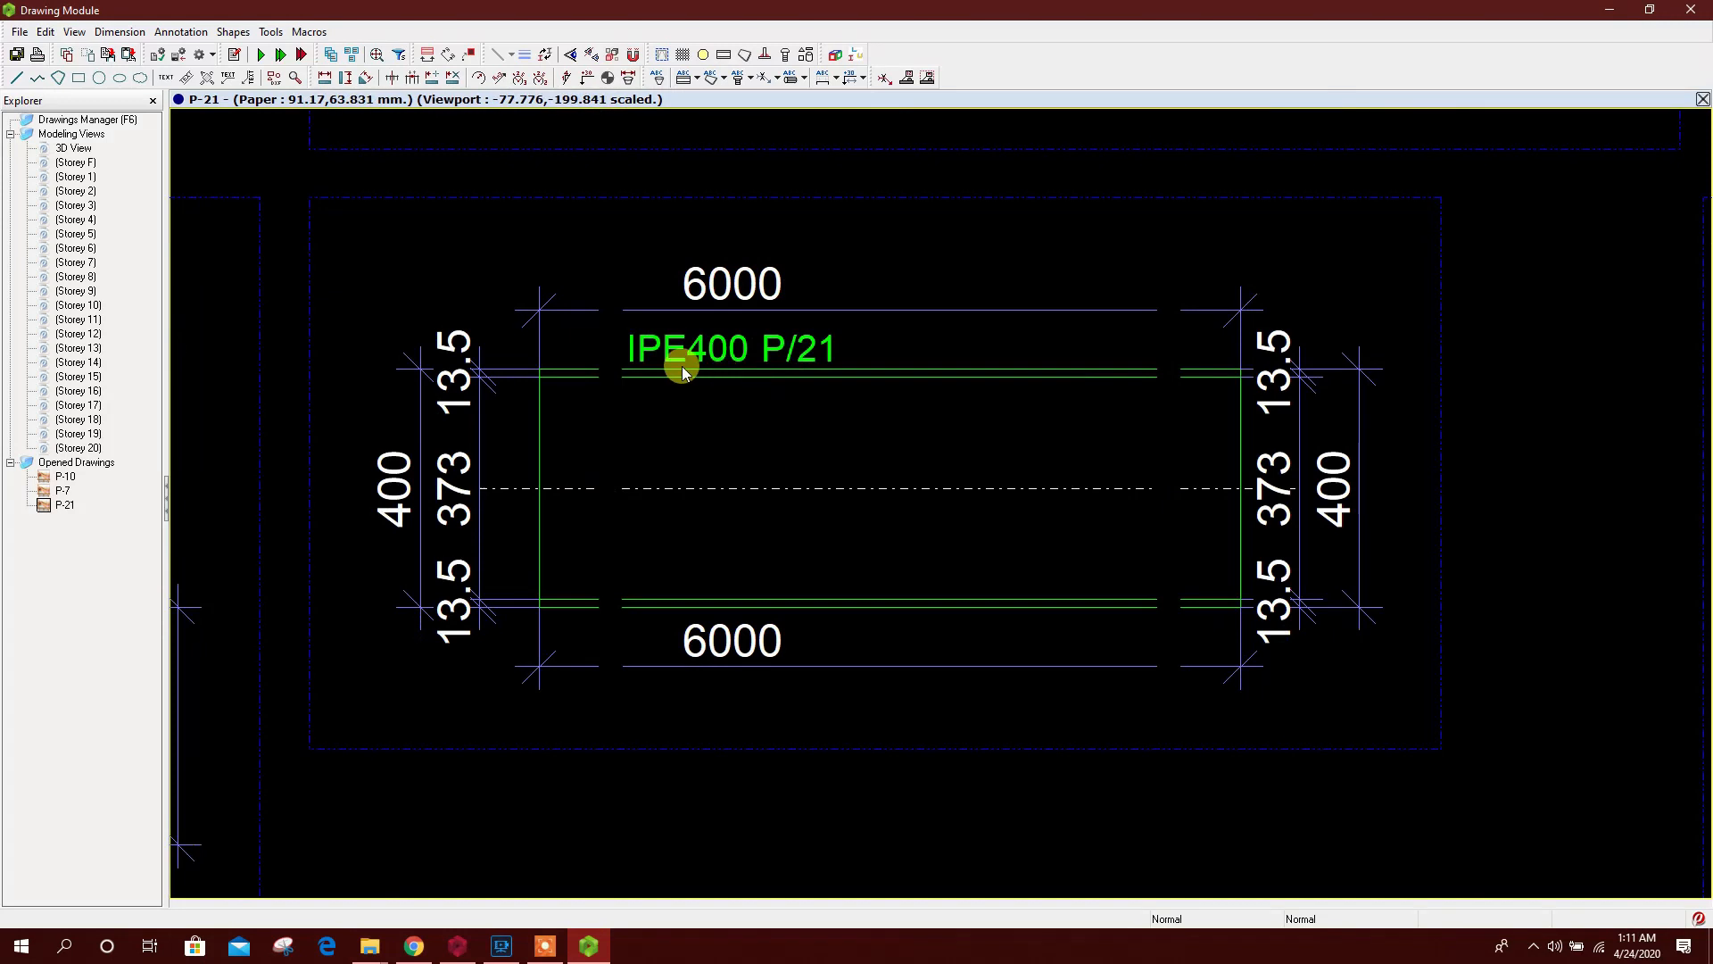
scroll(721, 428, "down", 7)
middle_click_drag(773, 470, 748, 571)
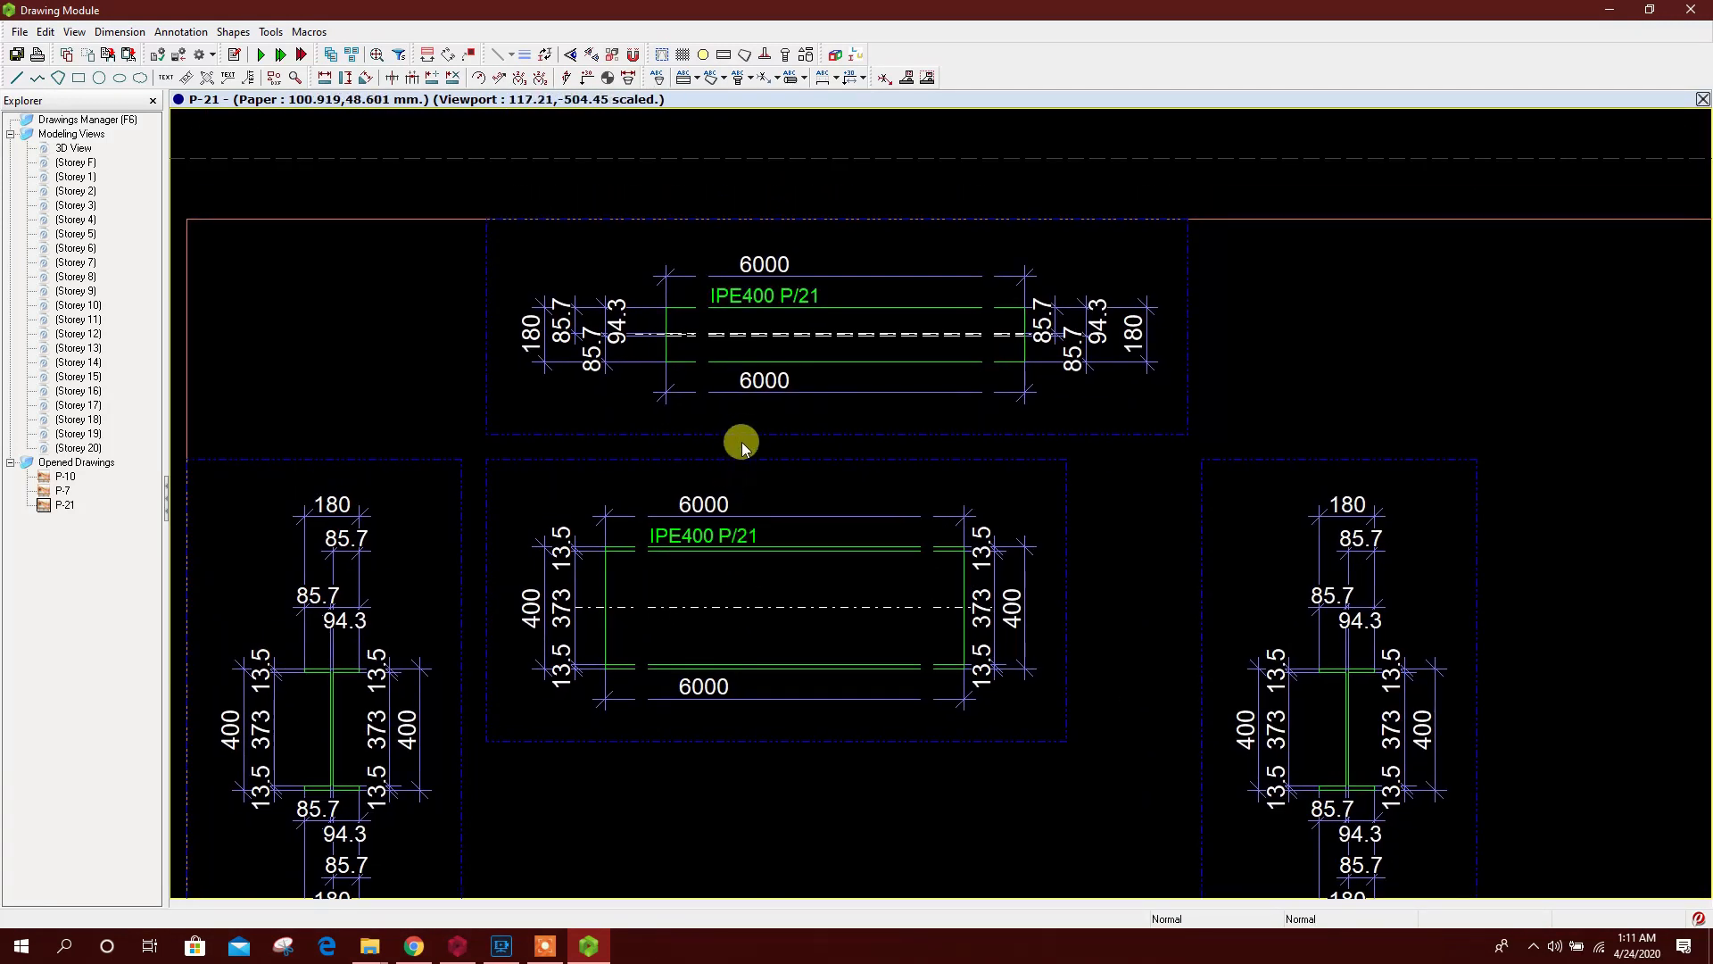
middle_click_drag(876, 699, 876, 651)
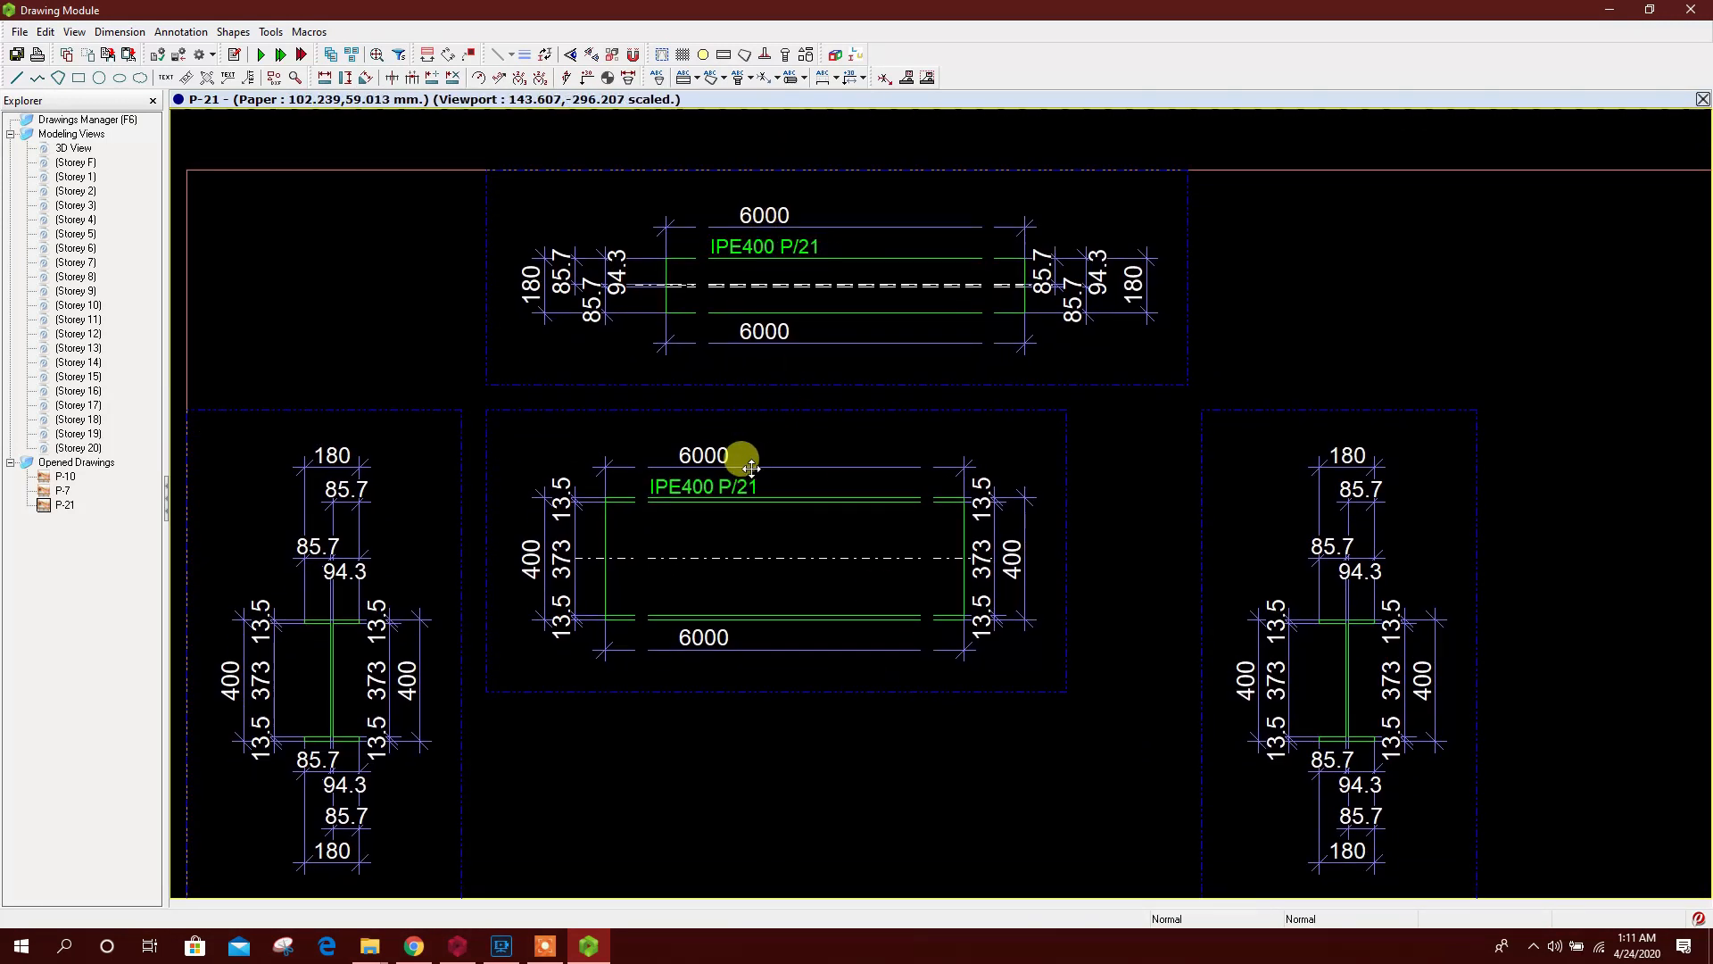
middle_click_drag(748, 468, 774, 463)
middle_click_drag(795, 712, 785, 562)
scroll(788, 544, "down", 1)
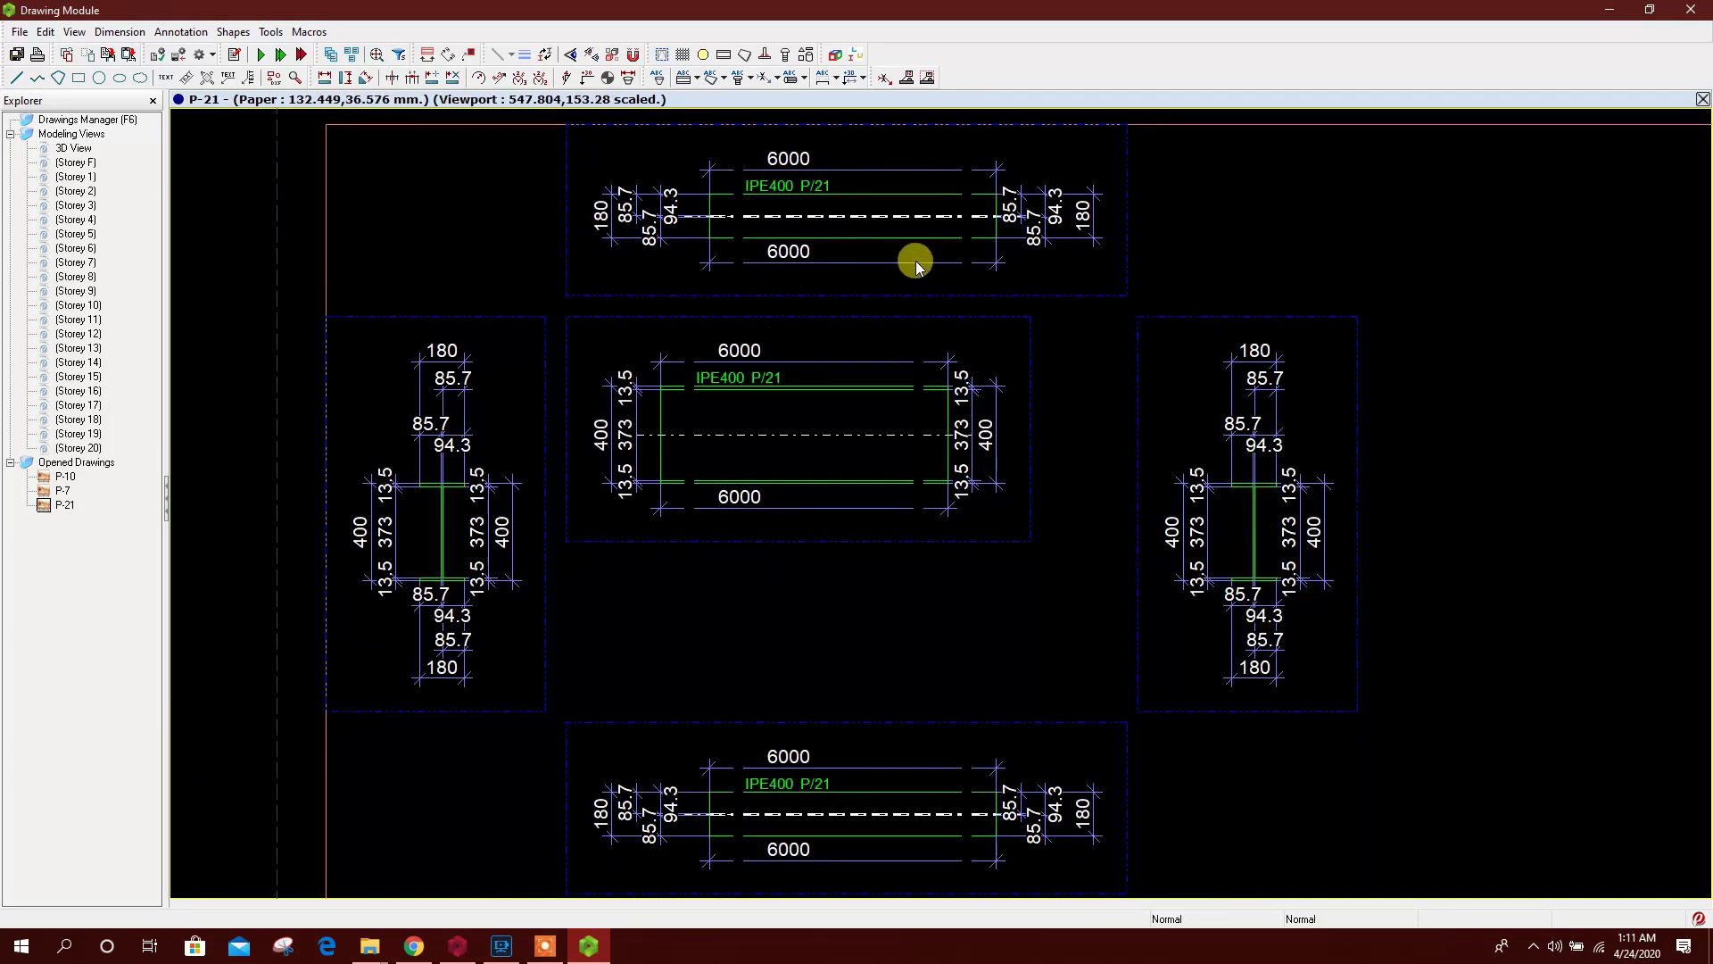
middle_click_drag(519, 646, 563, 574)
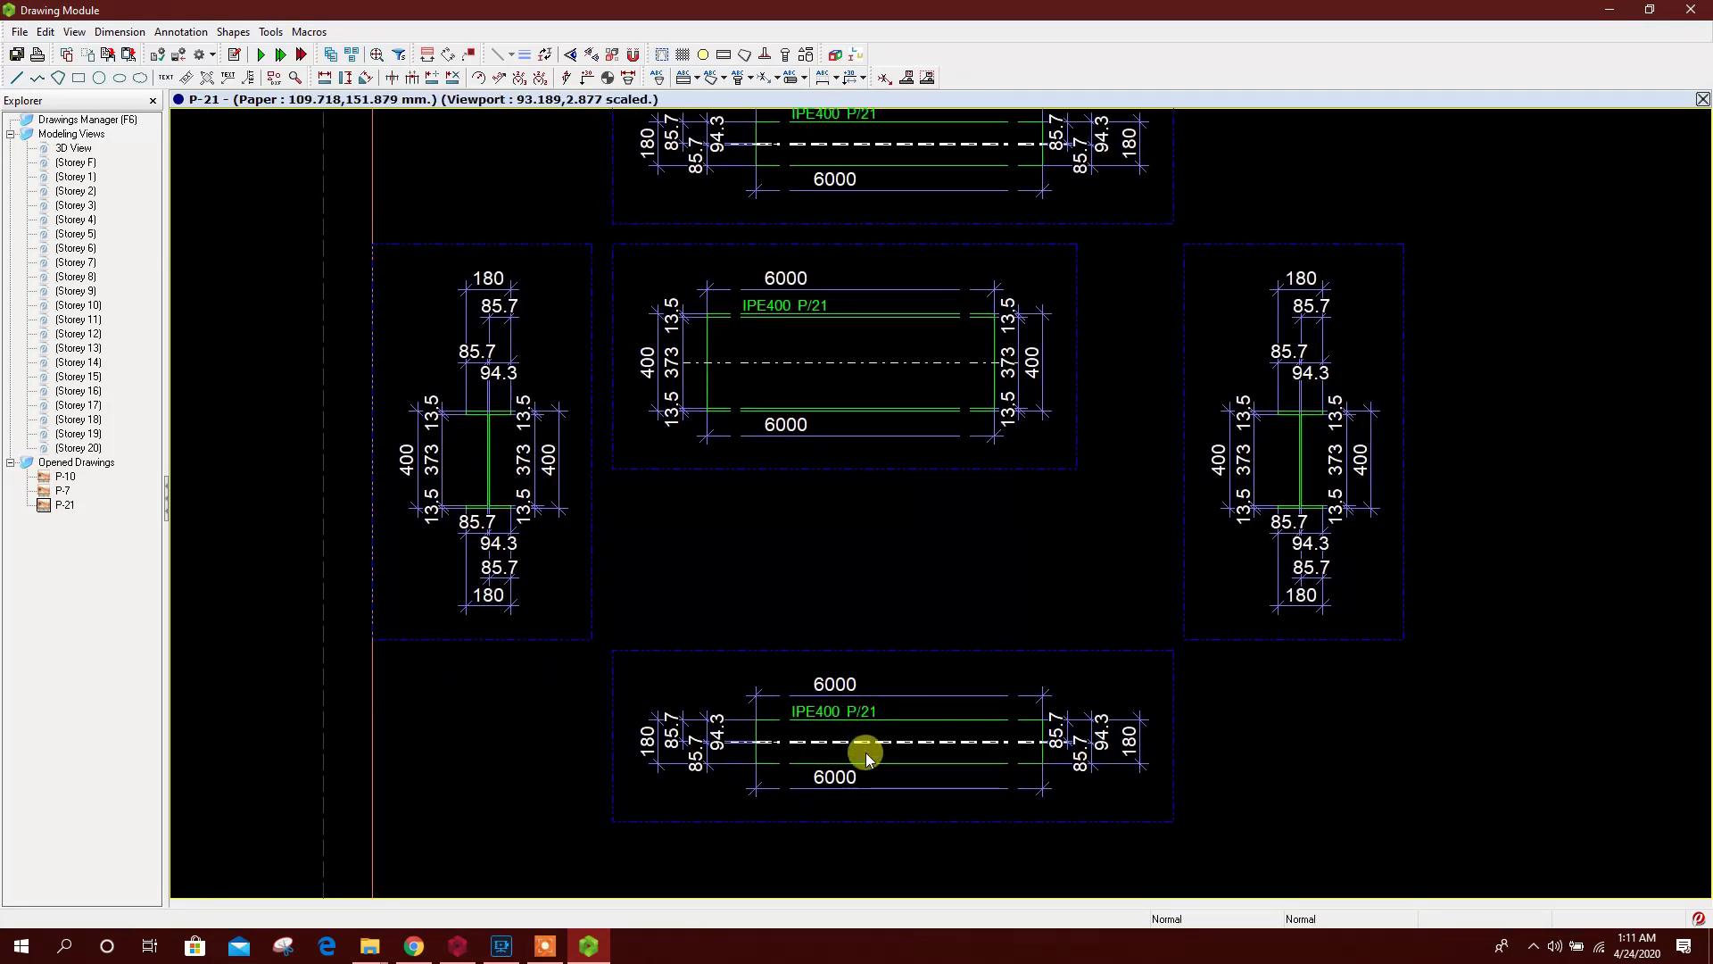
middle_click_drag(895, 776, 900, 746)
scroll(892, 741, "down", 1)
scroll(727, 604, "down", 3)
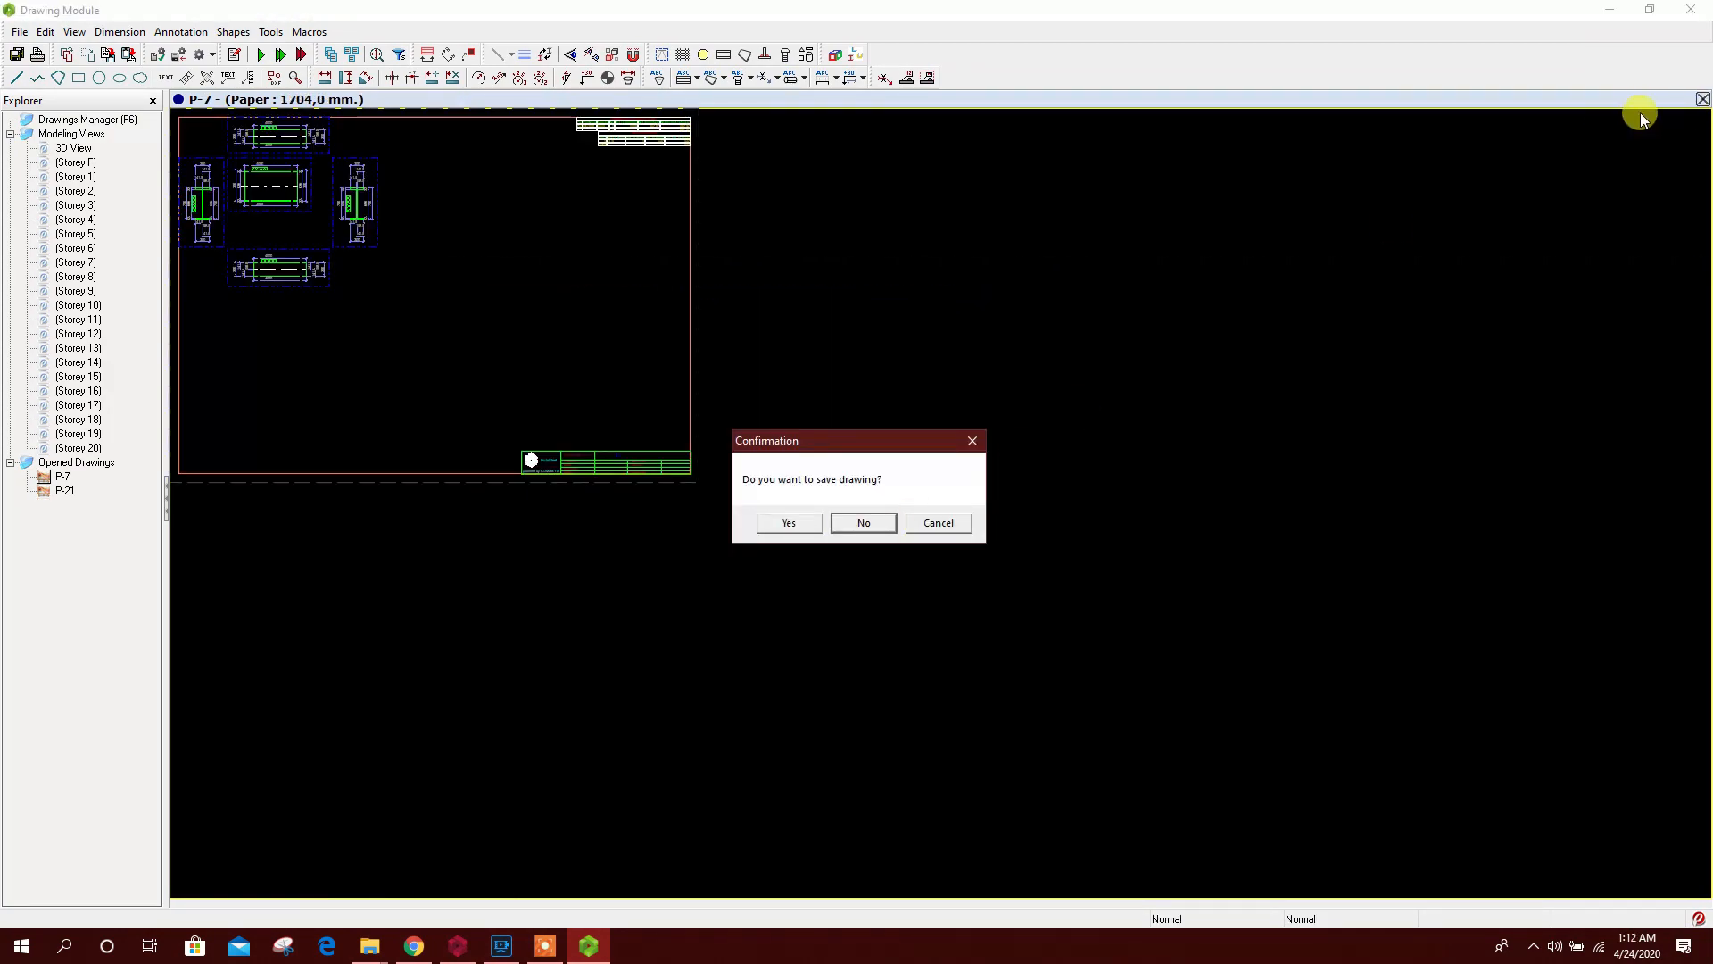
Close part drawing P-7 without saving it and exit the Drawing Module
left_click(1701, 99)
left_click(864, 523)
left_click(1689, 10)
Create a new 3D view of the steel model
left_click(78, 113)
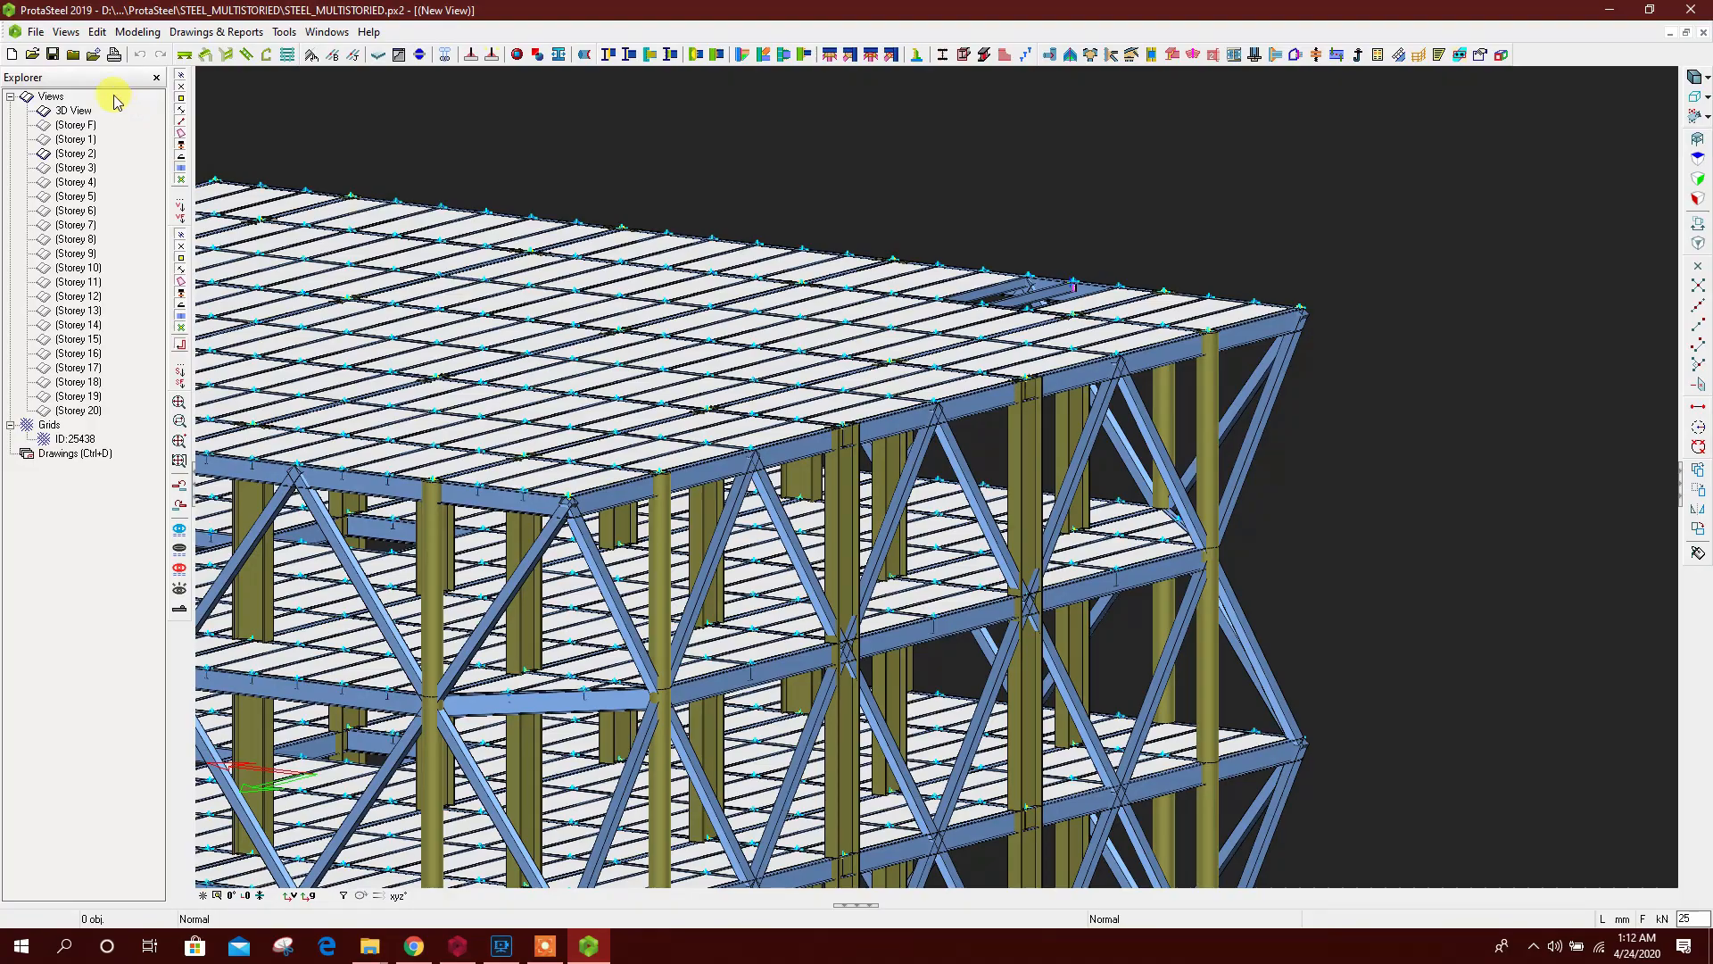
left_click(68, 33)
mouse_move(86, 51)
left_click(295, 51)
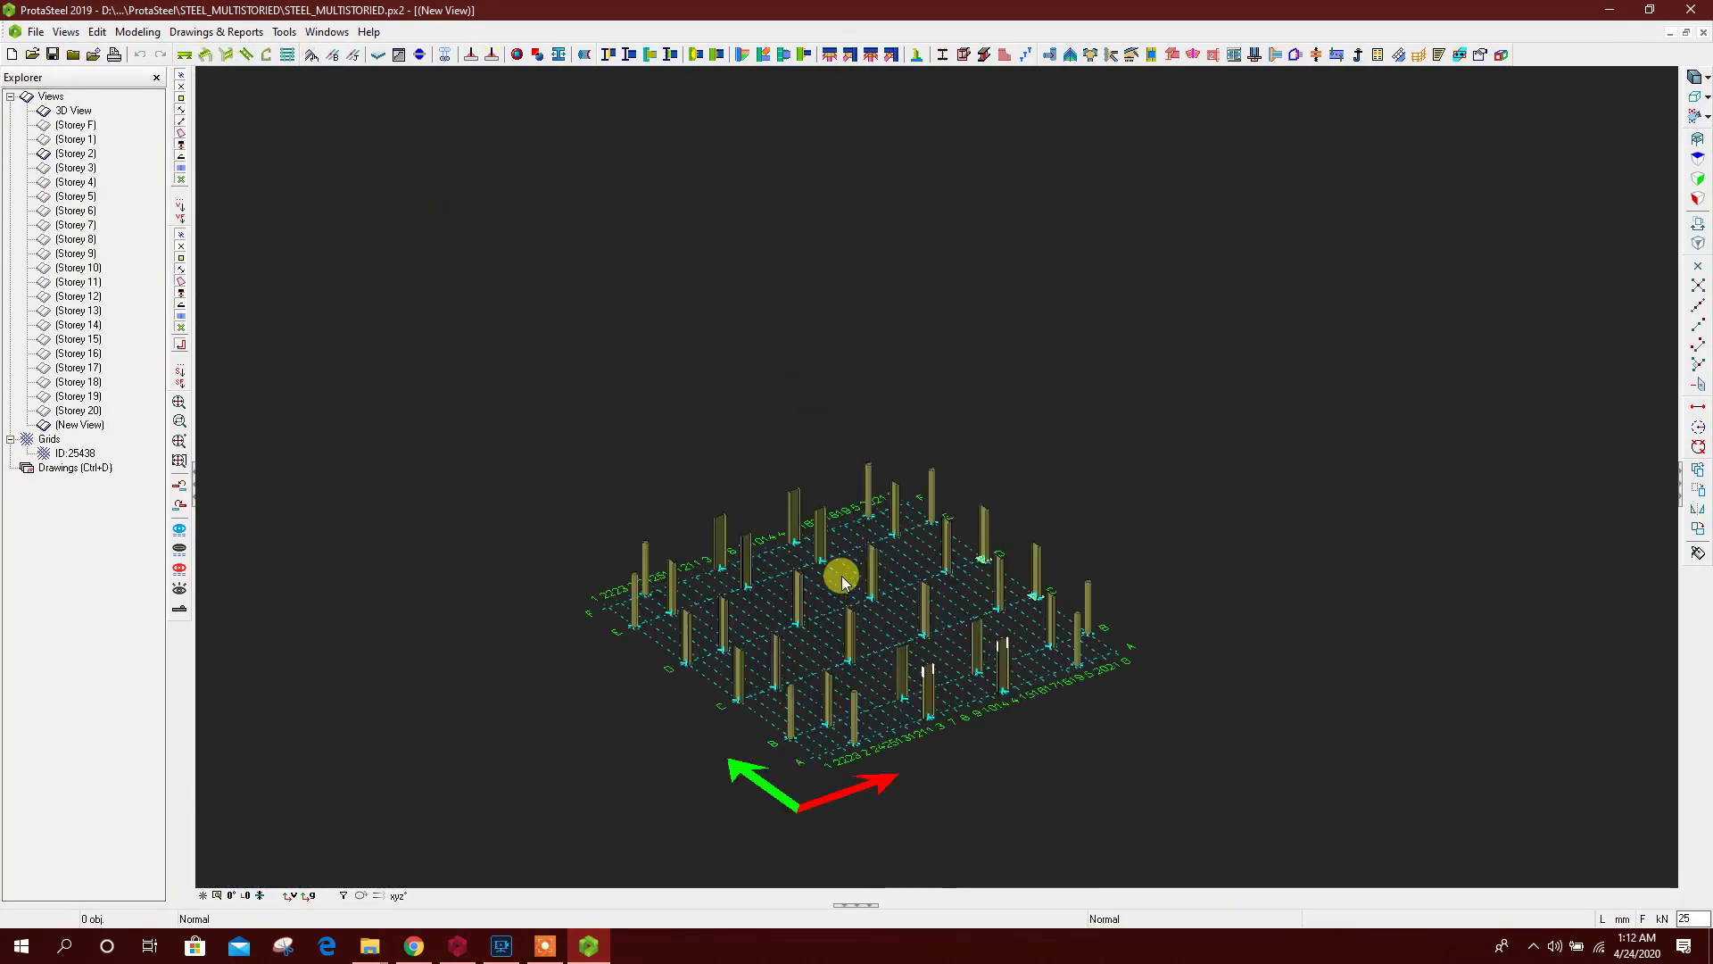
Extend the new 3D view from the base-level columns to show the whole multi-storey building
scroll(1344, 401, "down", 3)
scroll(1121, 337, "up", 4)
scroll(1143, 292, "up", 2)
right_click(1143, 291)
left_click(1190, 393)
middle_click_drag(1187, 274, 1283, 191)
scroll(1283, 191, "down", 8)
middle_click_drag(991, 294, 903, 218)
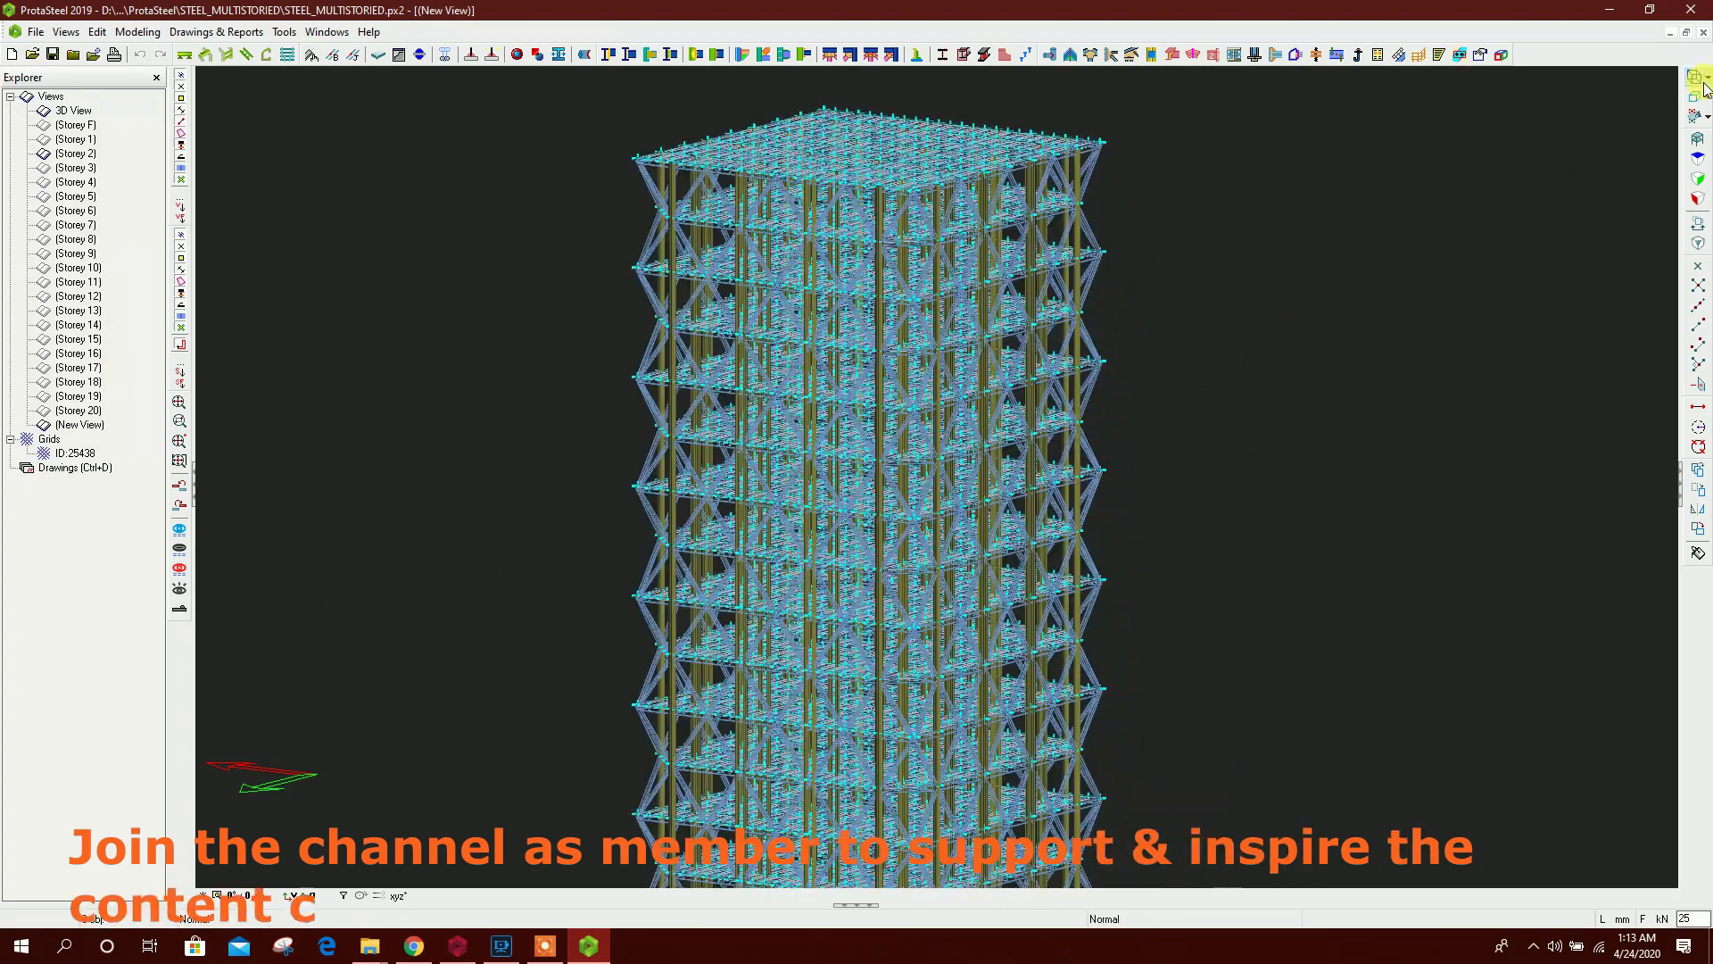
Orbit to an overall view of the full tower and hide the cyan point markers on its members
left_click(1704, 84)
scroll(1158, 426, "down", 3)
mouse_move(1159, 426)
middle_mouse_down("ctrl")
mouse_move(1162, 458)
mouse_move(1089, 378)
middle_mouse_up("ctrl")
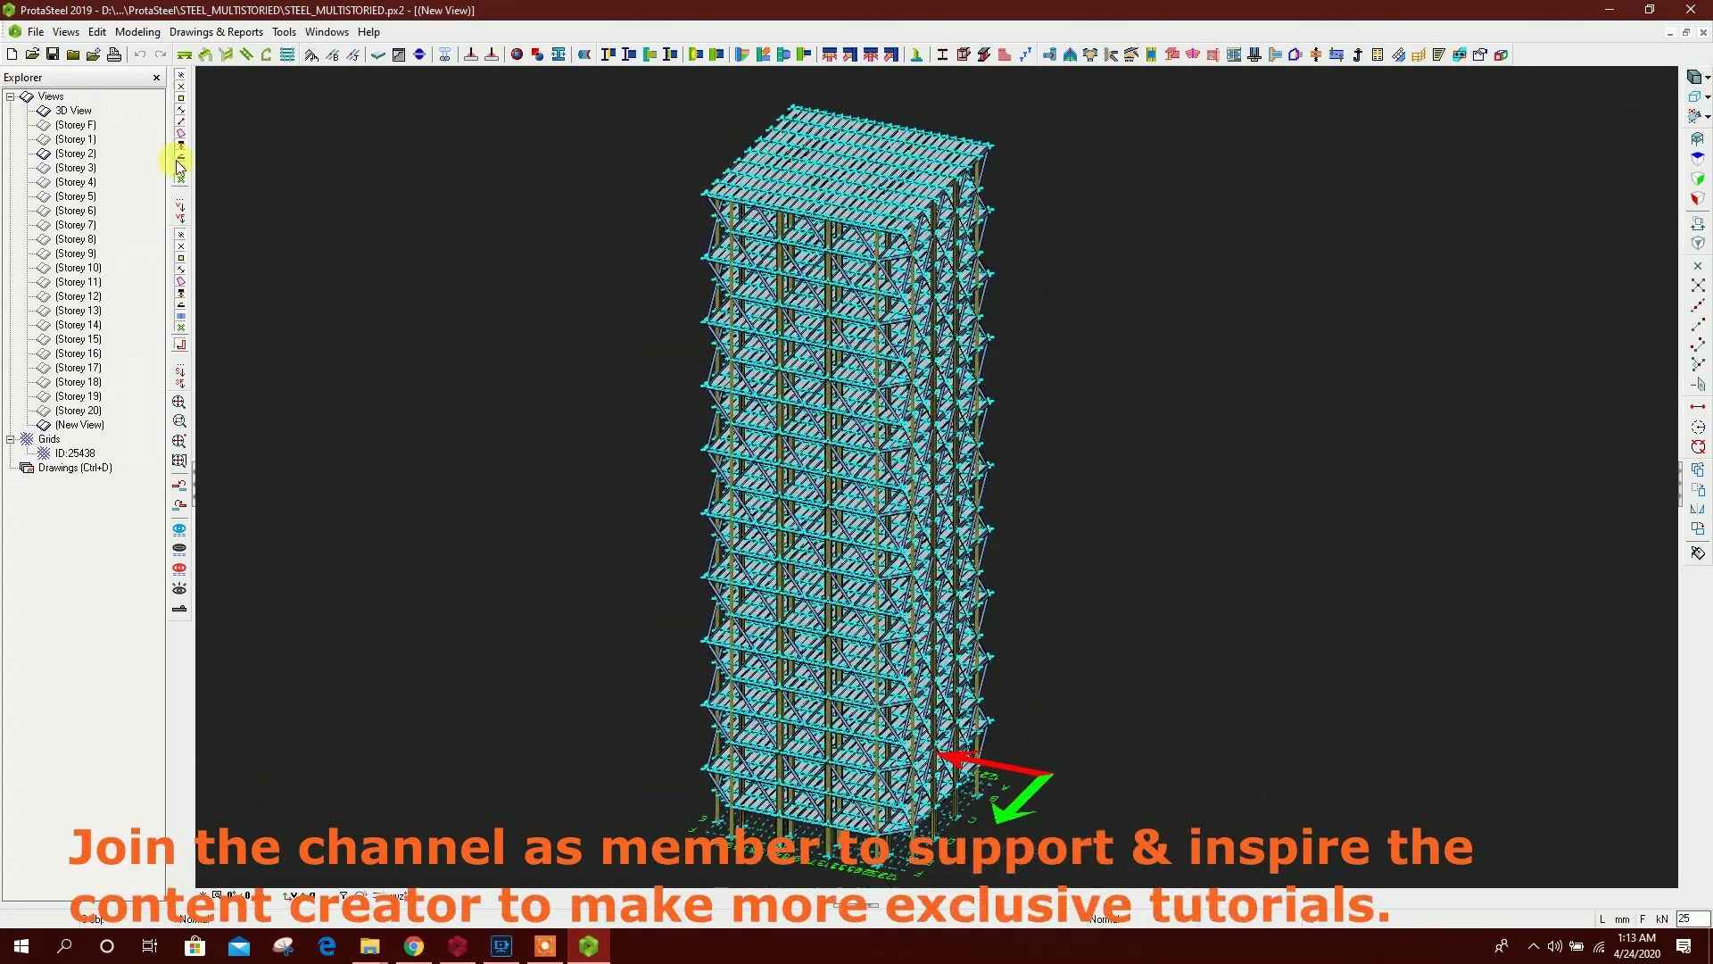
left_click(181, 79)
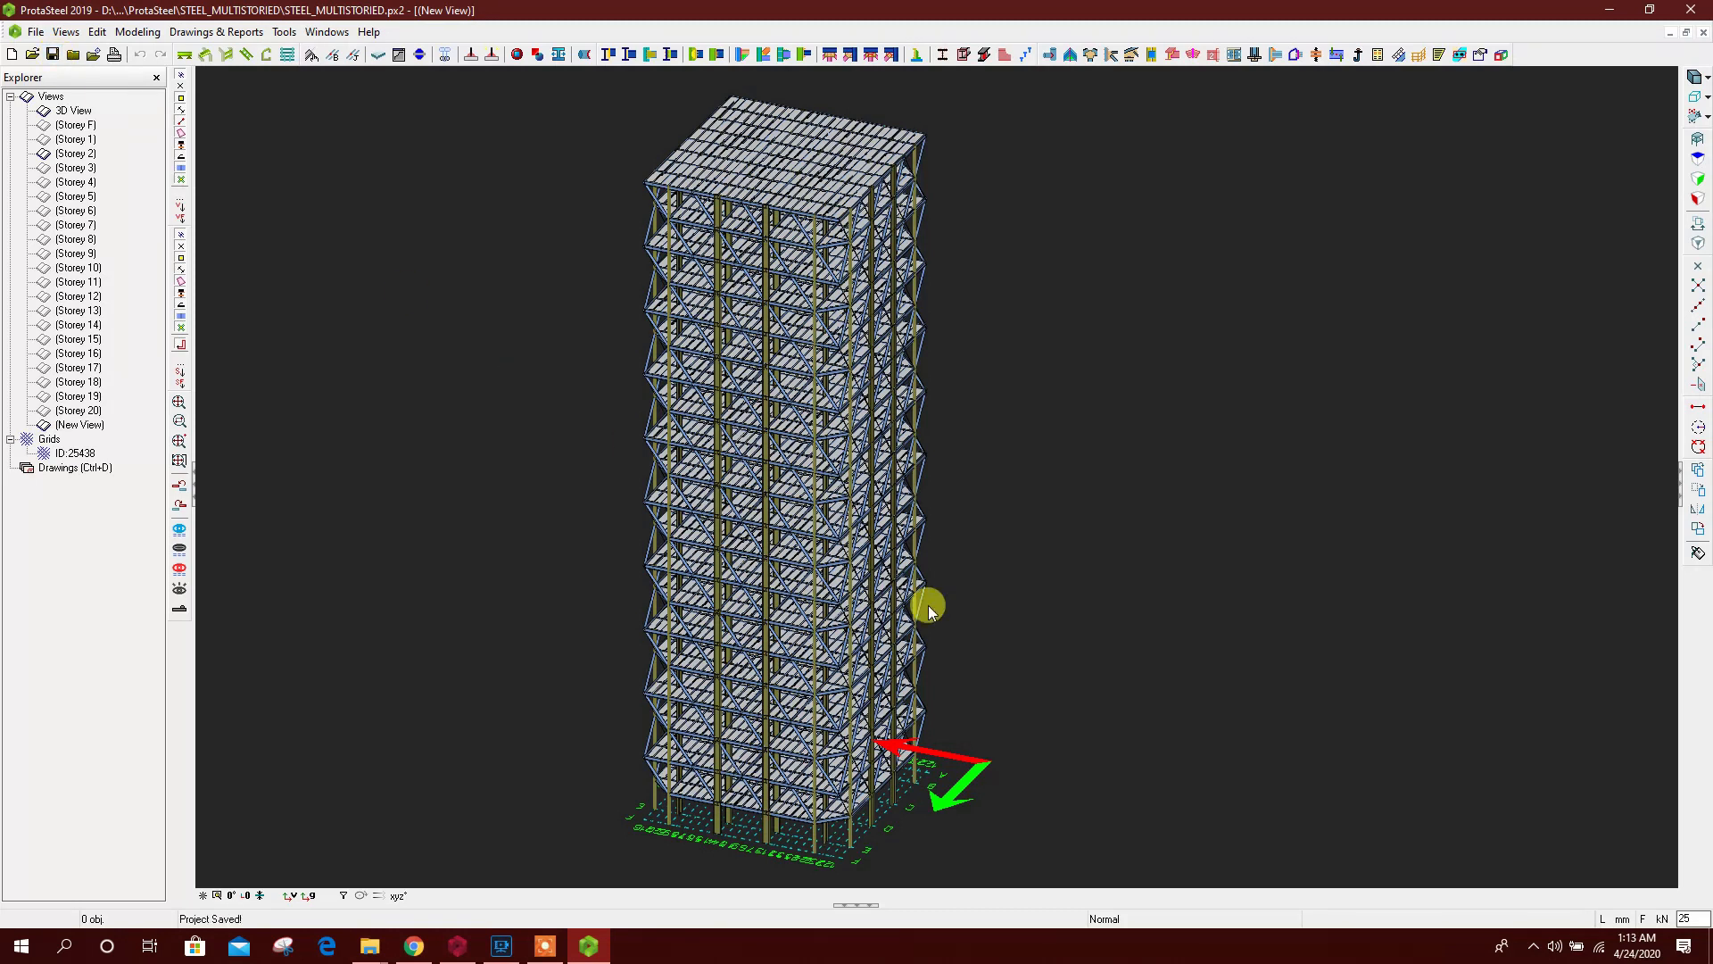
Exit to ProtaStructure, saving the STEEL_MULTISTORIED project
left_click(1691, 10)
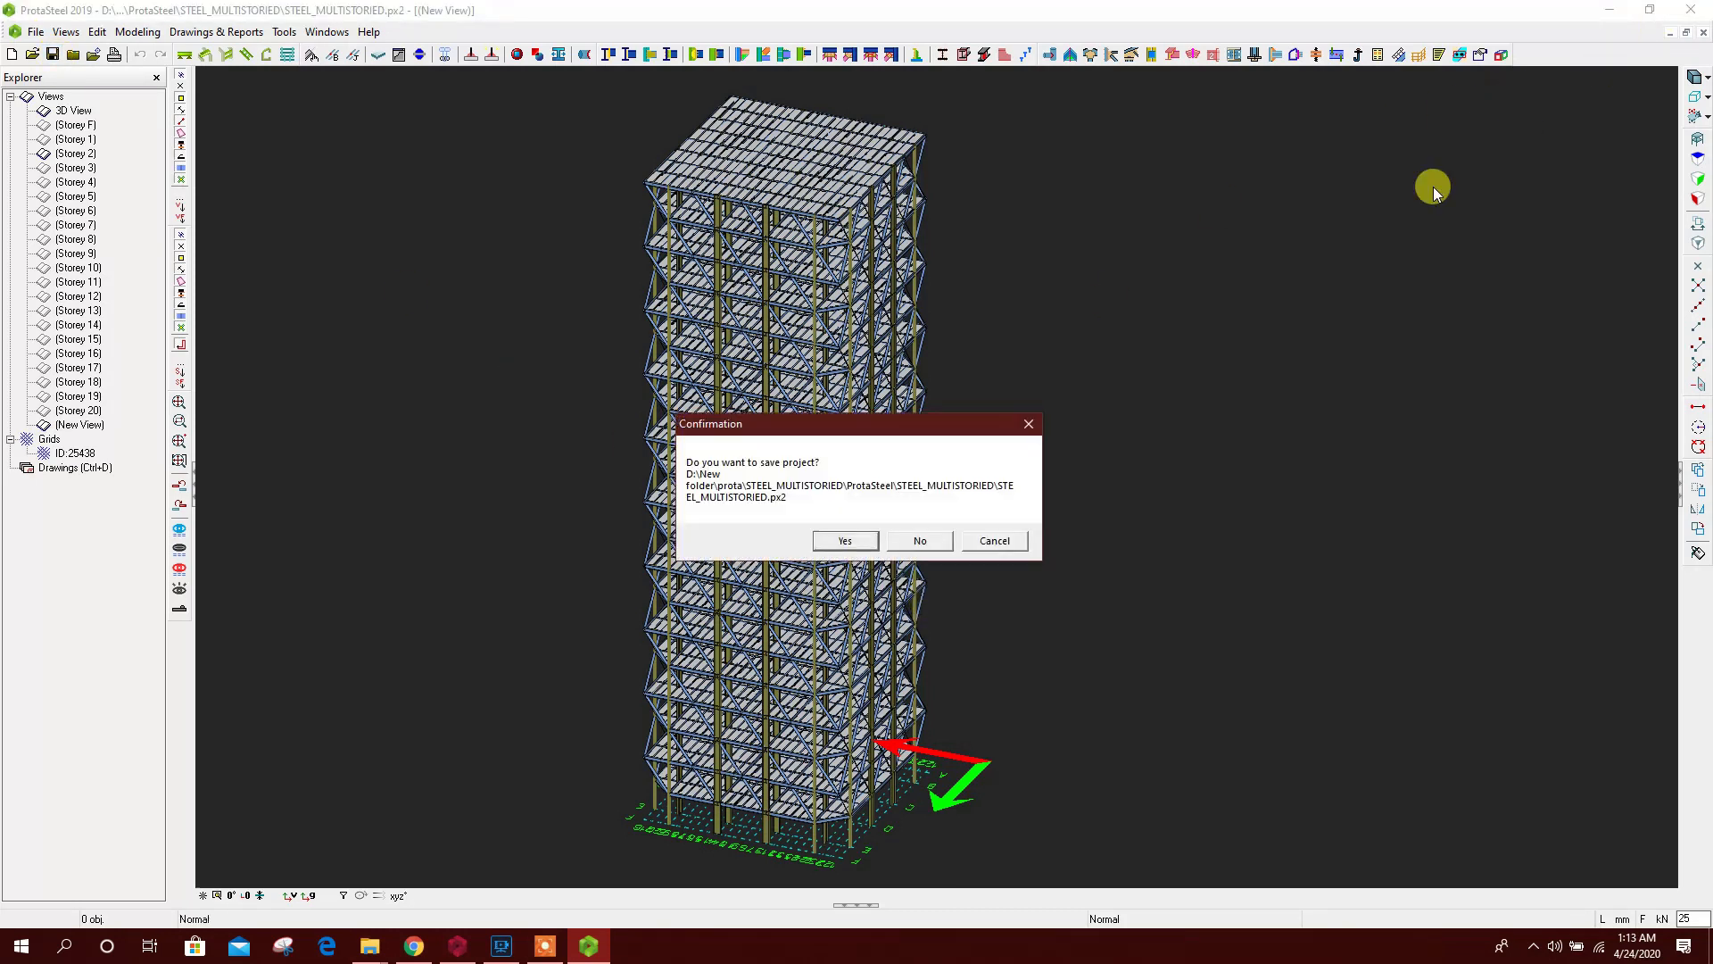
left_click(863, 538)
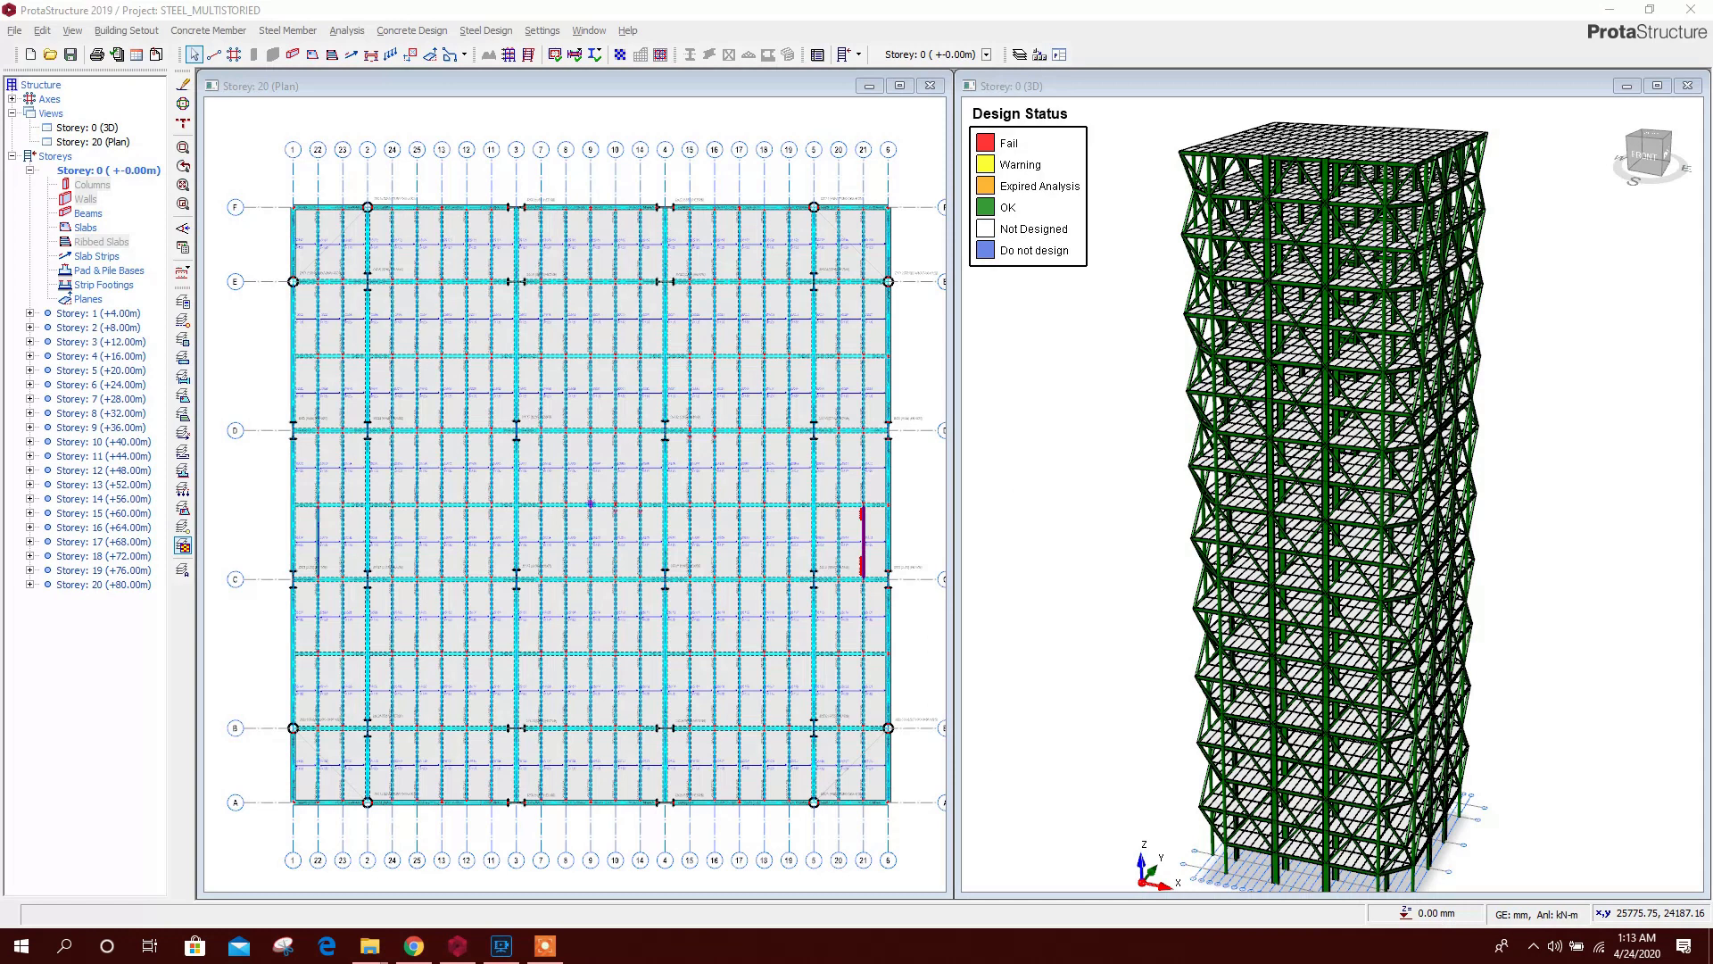